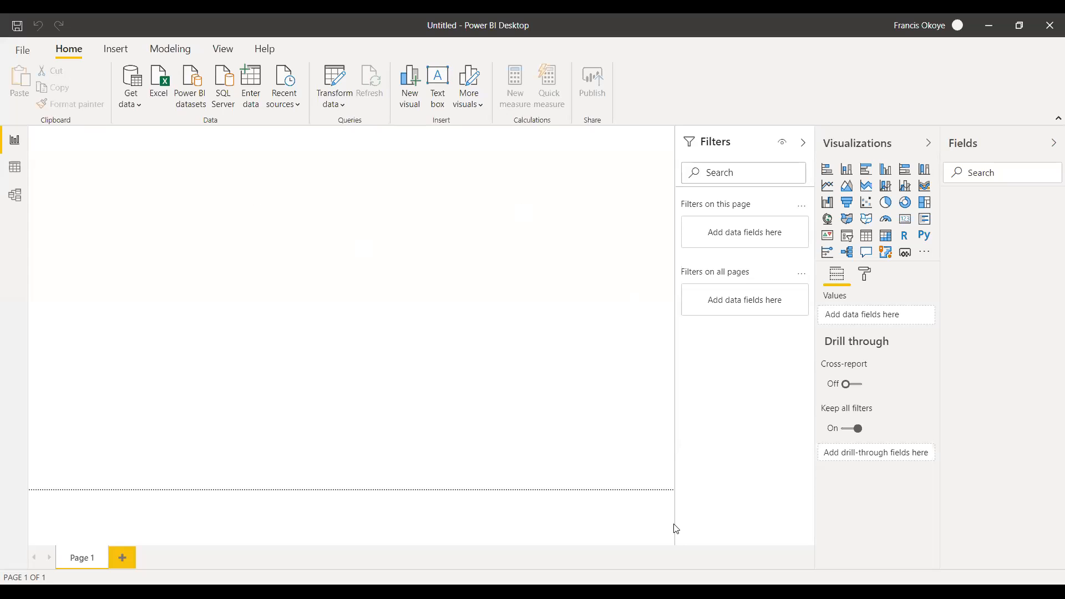
pyautogui.click(134, 109)
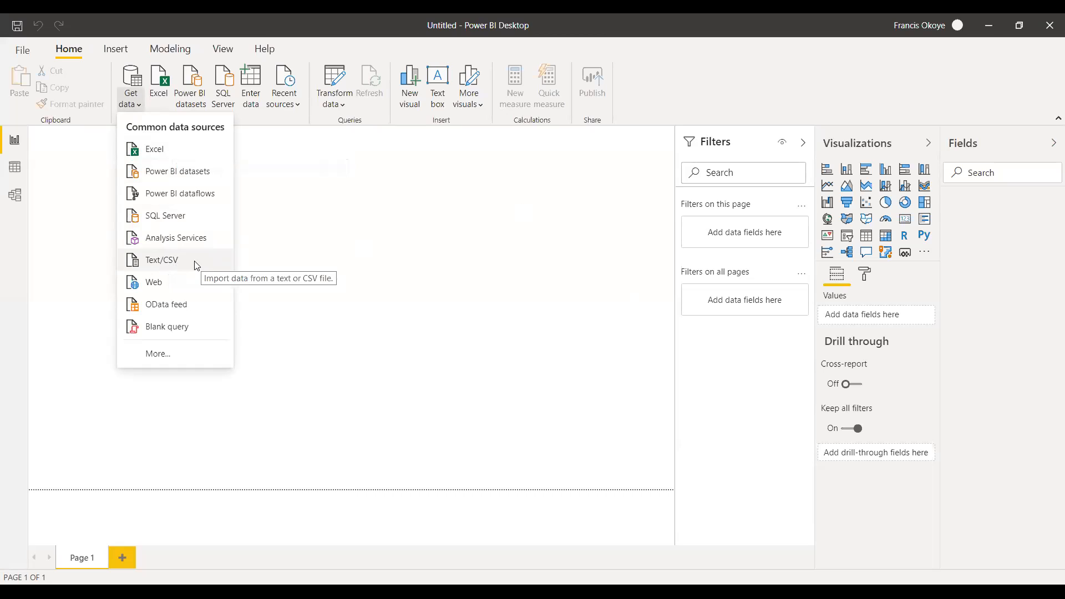
pyautogui.click(336, 354)
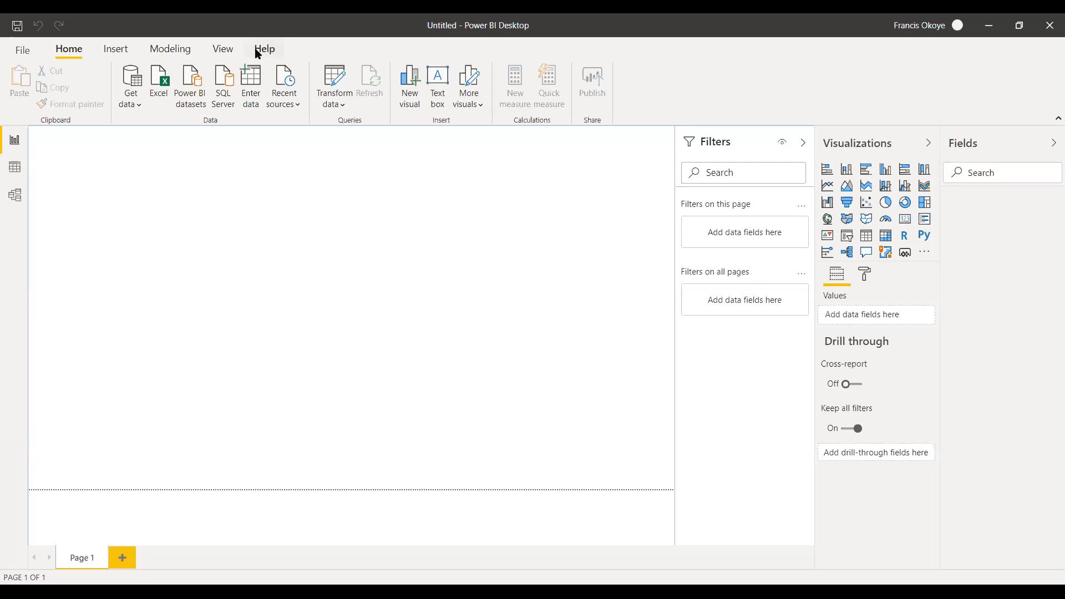
# Try to import data from the web using the copied page address.
pyautogui.click(139, 112)
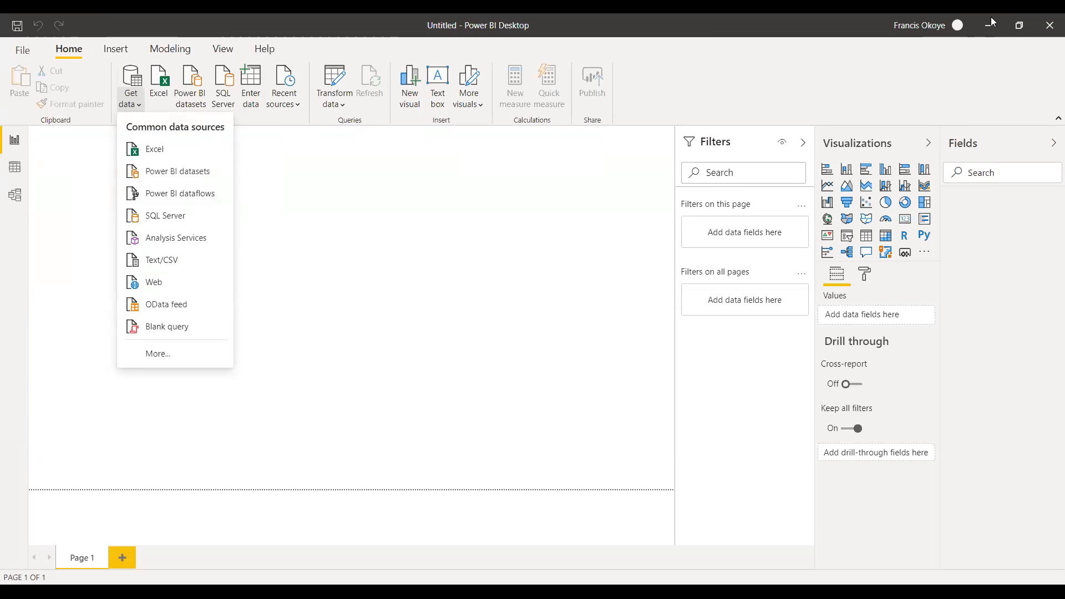
pyautogui.click(158, 280)
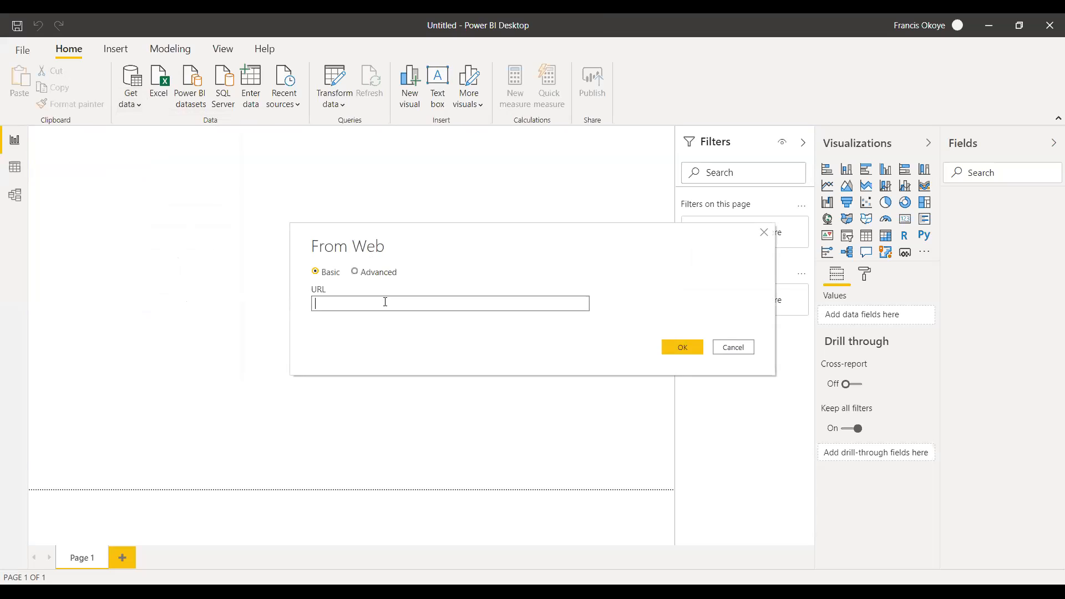
pyautogui.write('https://covid19.ncdc.gov.ng/report/')
pyautogui.moveTo(484, 302); pyautogui.dragTo(245, 291)
pyautogui.write('https://covid19.ncdc.gov.ng/report/')
pyautogui.press('Return')
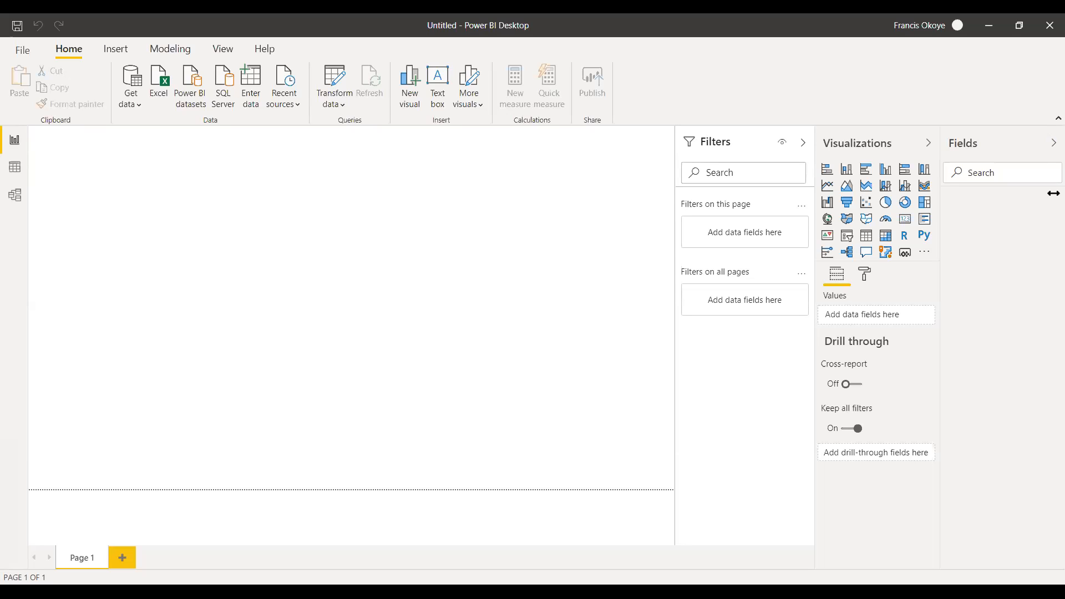
# Connect to the copied web address again, then cancel the table selection without importing anything.
pyautogui.click(132, 109)
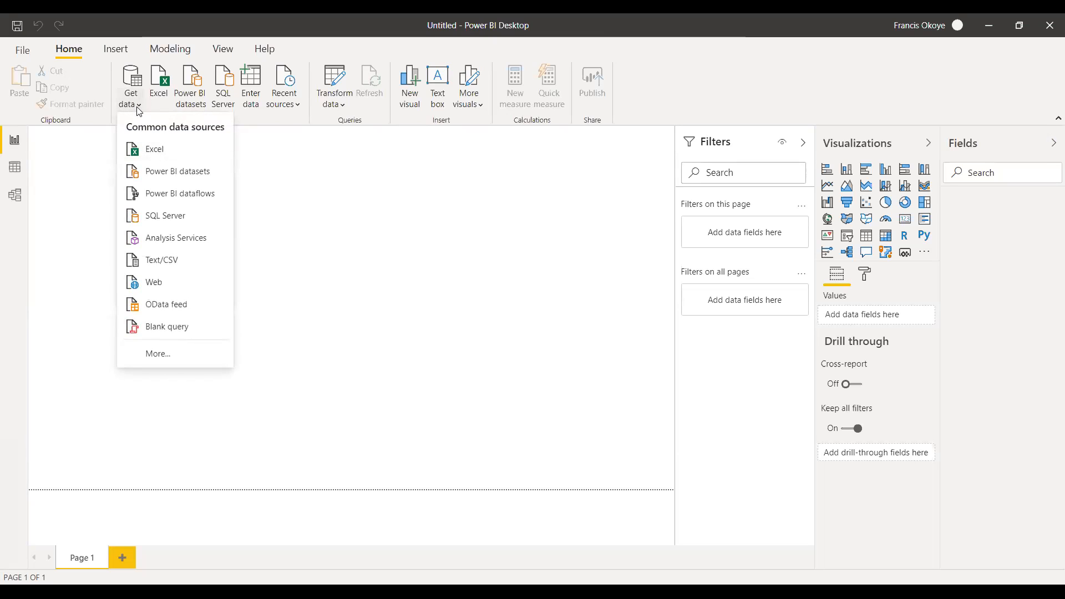
pyautogui.click(138, 113)
pyautogui.click(138, 114)
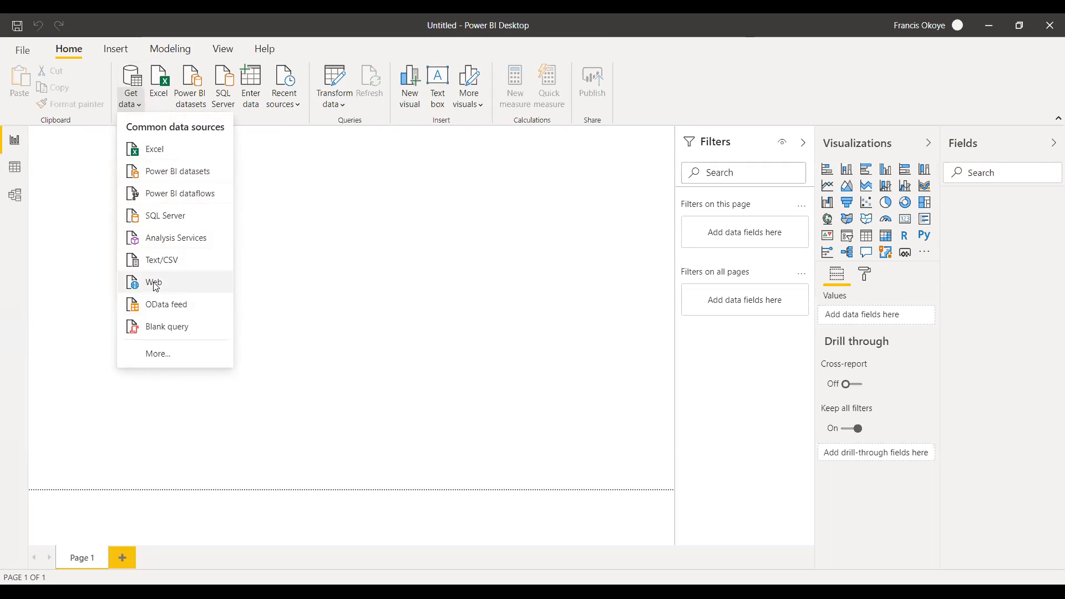
pyautogui.click(265, 306)
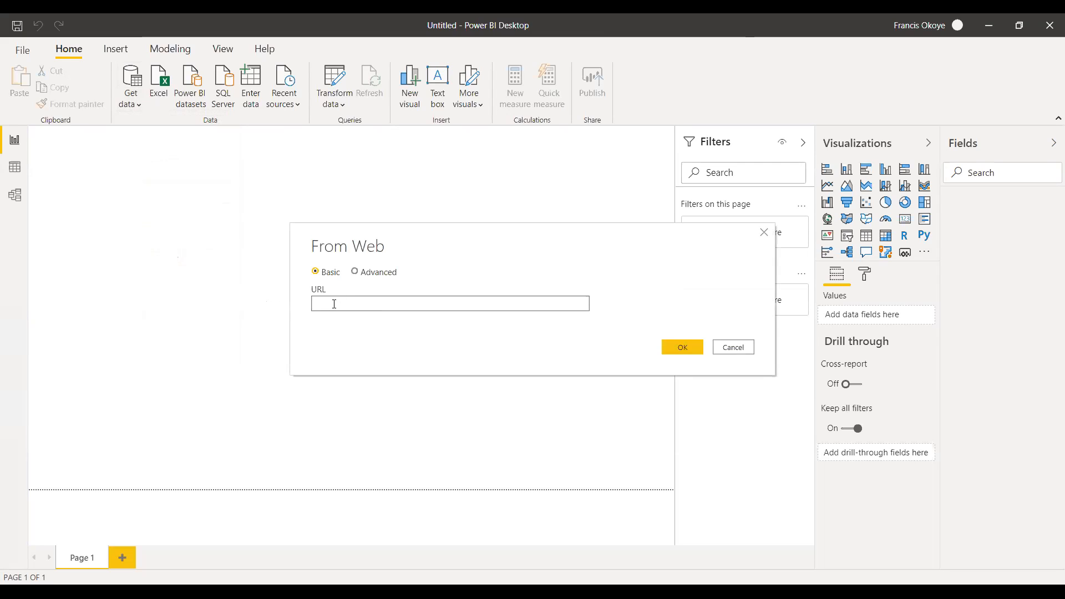
pyautogui.write('https://covid19.ncdc.gov.ng/report/')
pyautogui.click(678, 346)
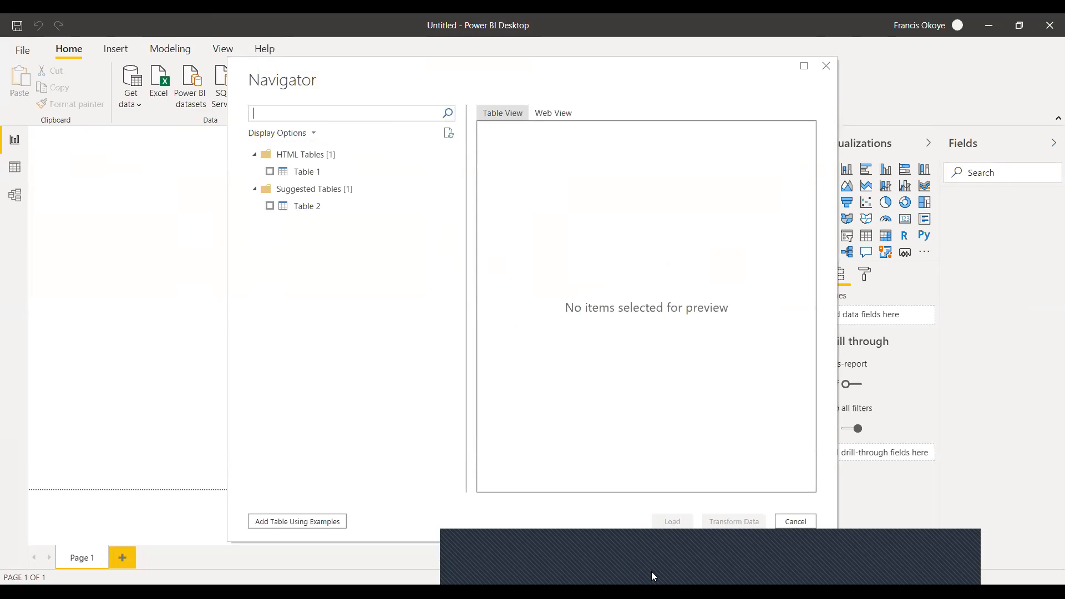
pyautogui.click(784, 521)
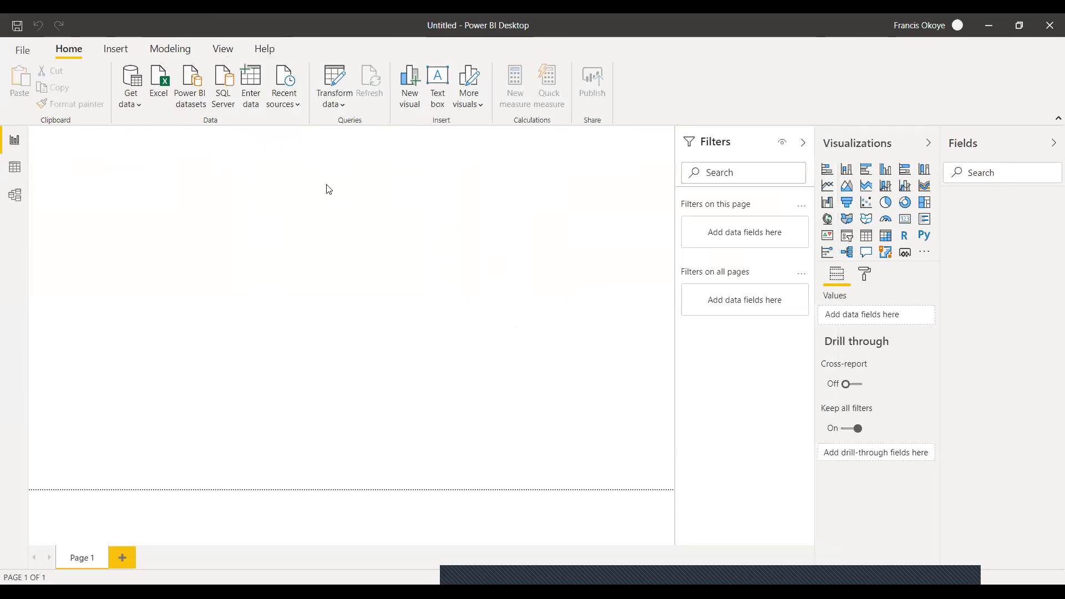
# Search the full list of data sources for "web" and dismiss the list without connecting.
pyautogui.click(132, 102)
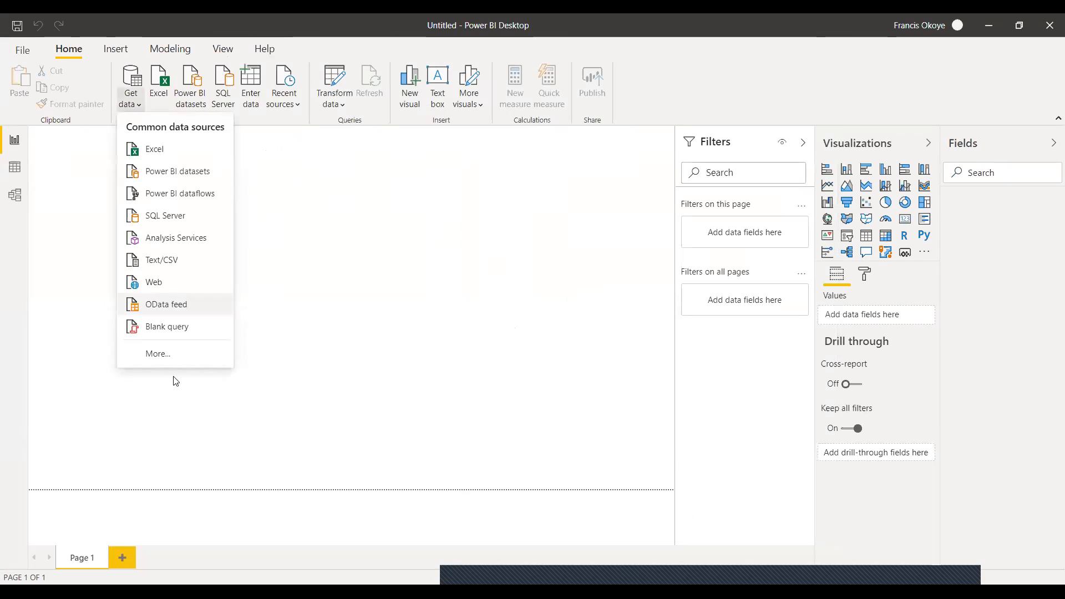
pyautogui.click(156, 354)
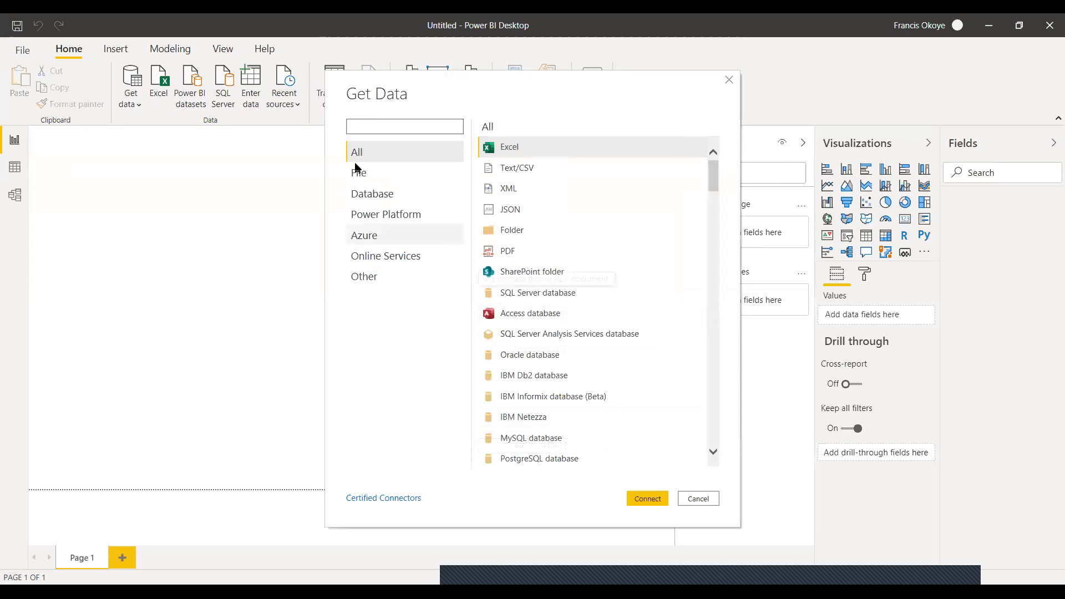
pyautogui.click(410, 122)
pyautogui.write('web')
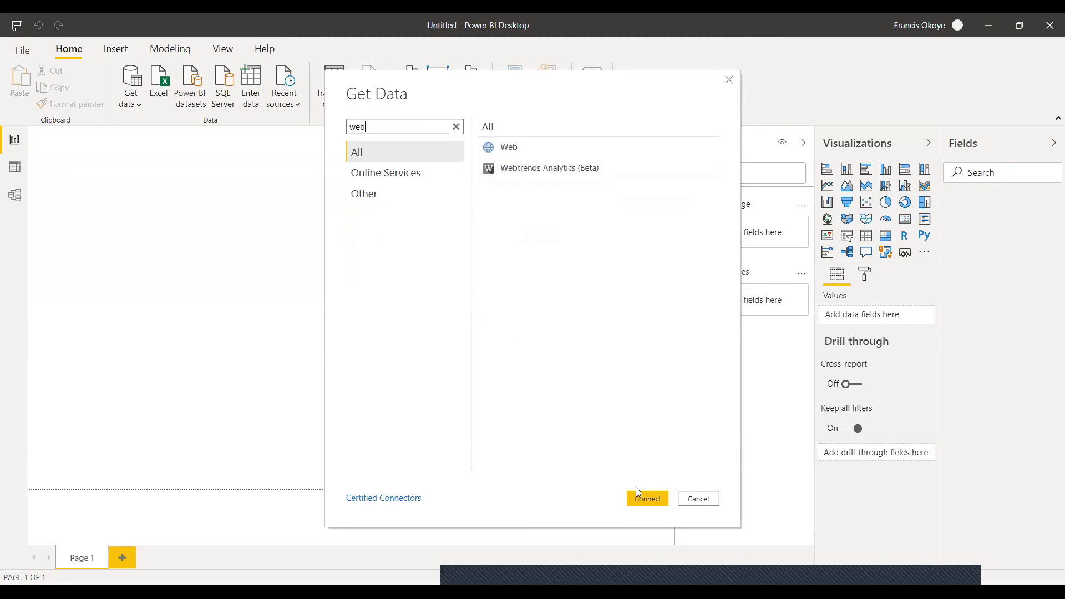
pyautogui.click(718, 497)
pyautogui.click(132, 96)
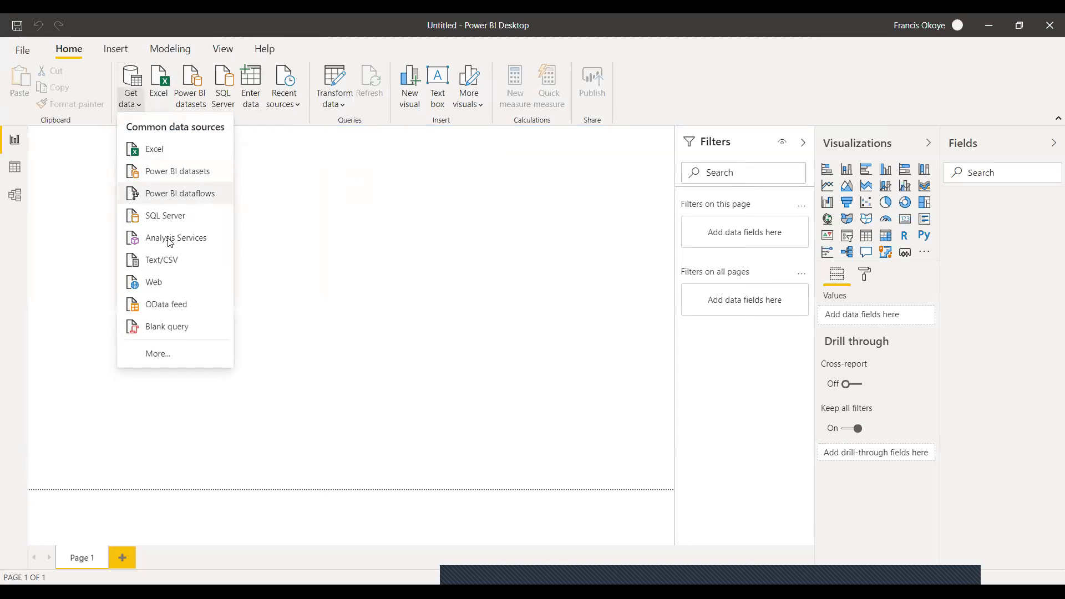
pyautogui.click(173, 282)
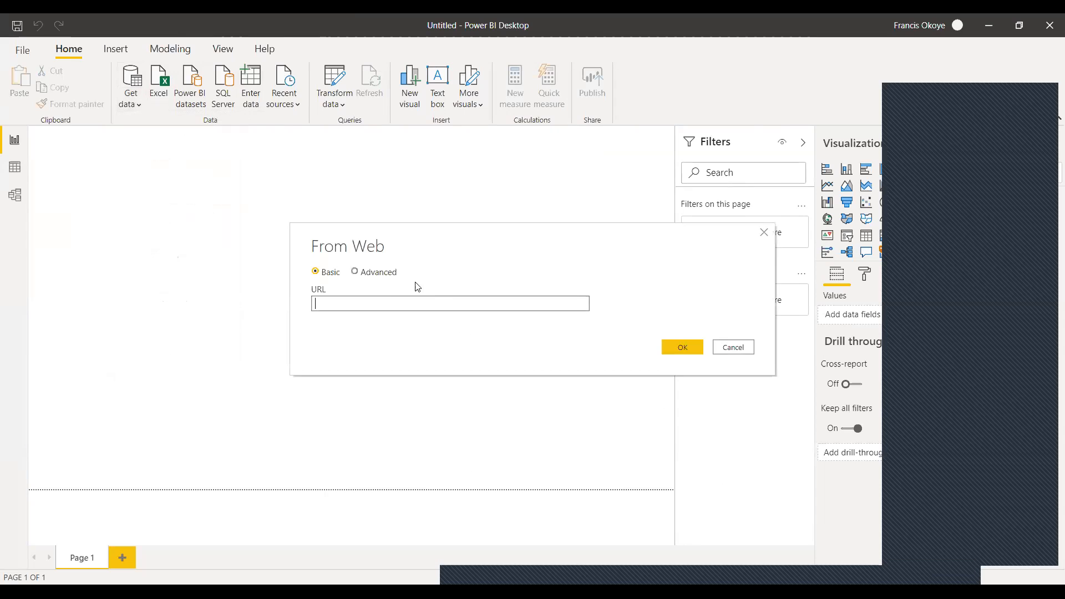
pyautogui.write('https://covid19.ncdc.gov.ng/report/')
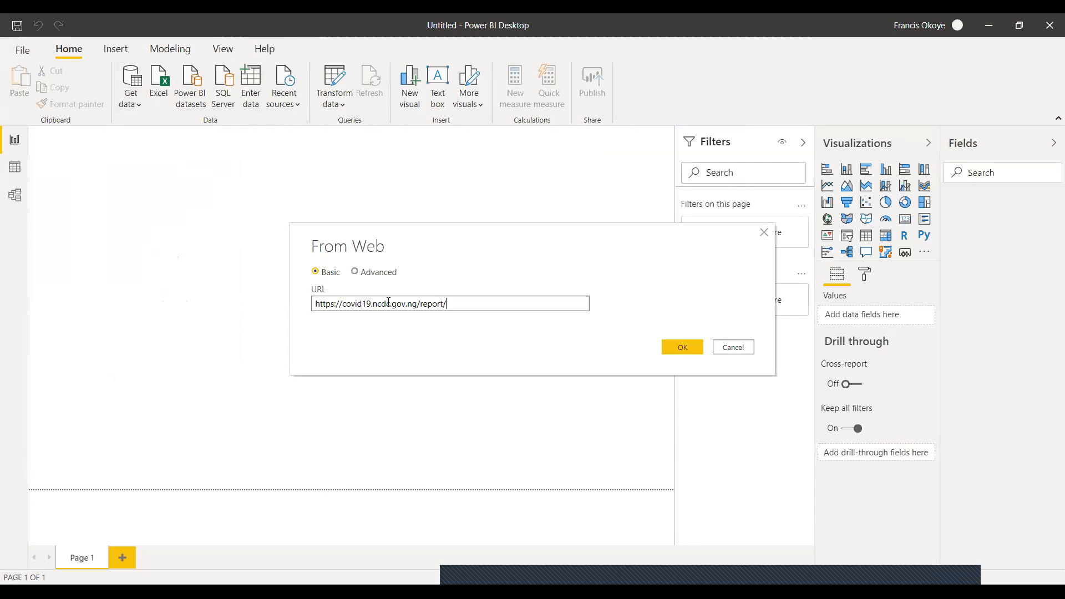
pyautogui.click(694, 348)
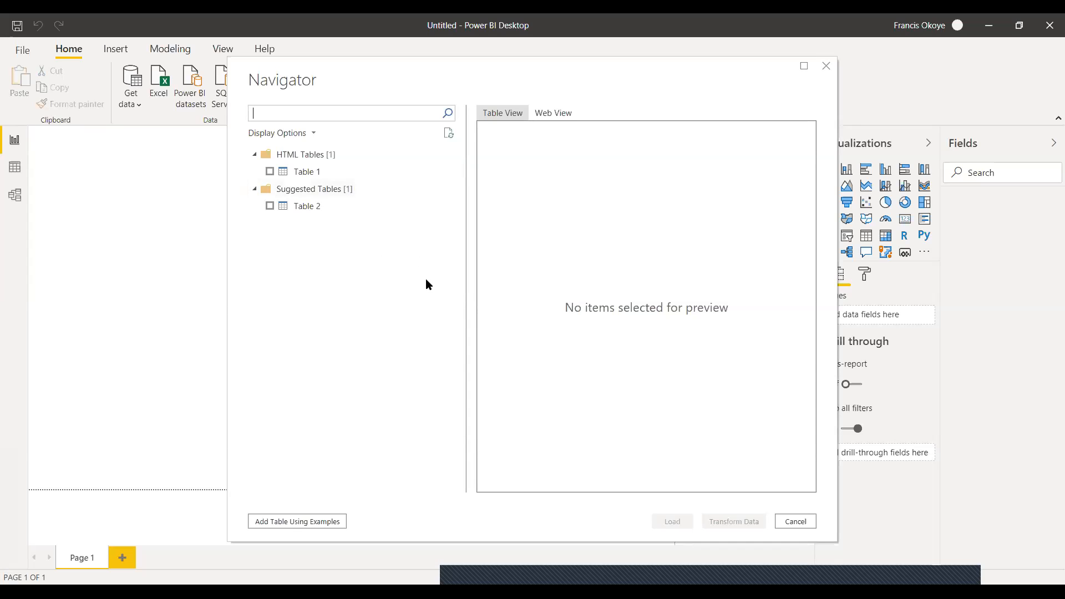
# Preview the contents of Table 1 and Table 2 from the web page.
pyautogui.click(271, 173)
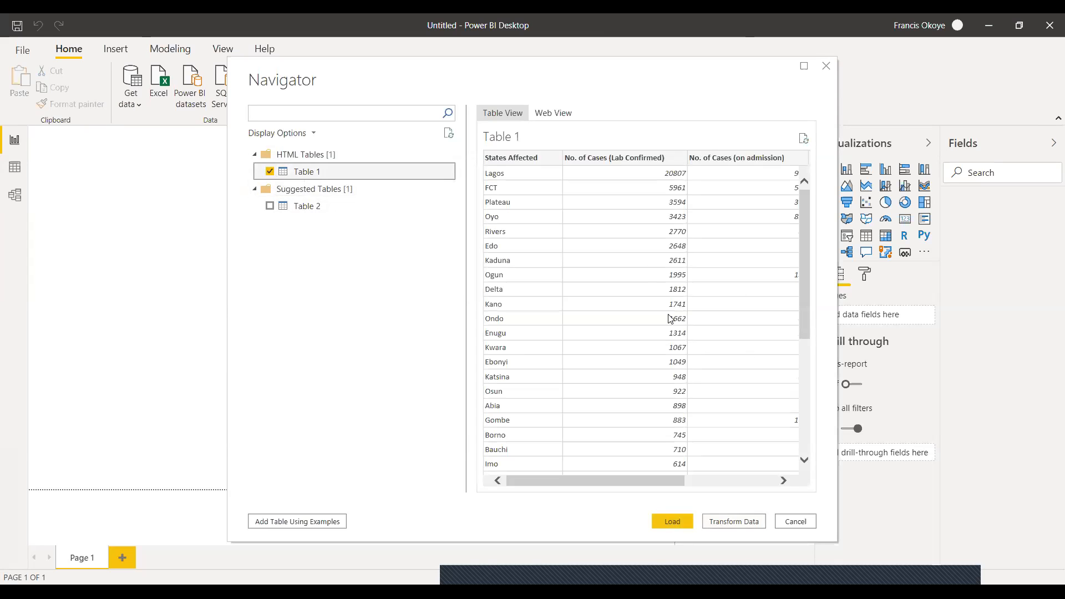
pyautogui.moveTo(590, 483); pyautogui.dragTo(557, 499)
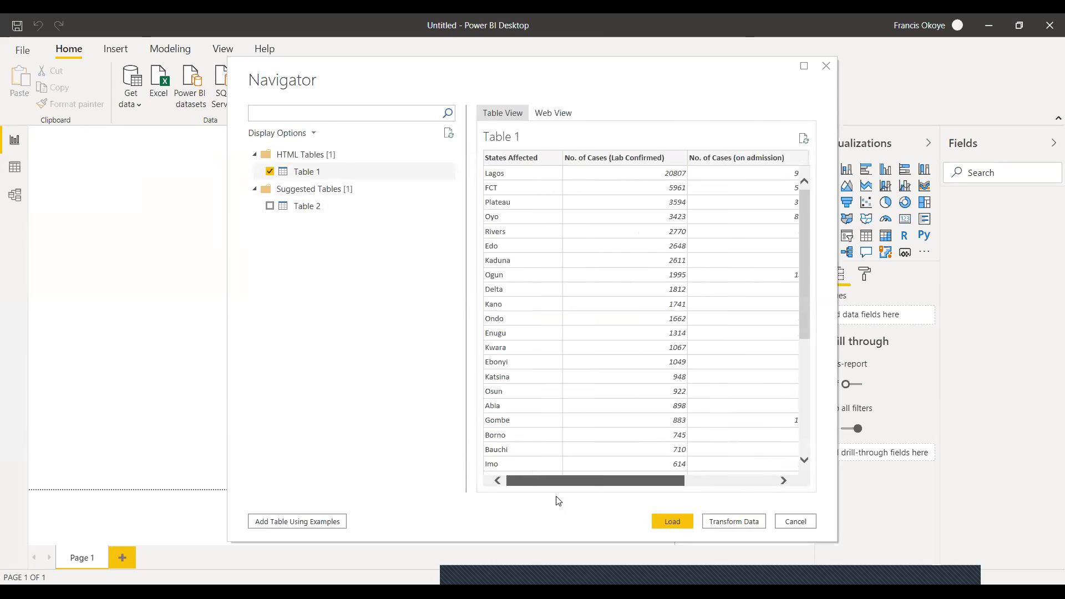
pyautogui.click(270, 171)
pyautogui.click(269, 206)
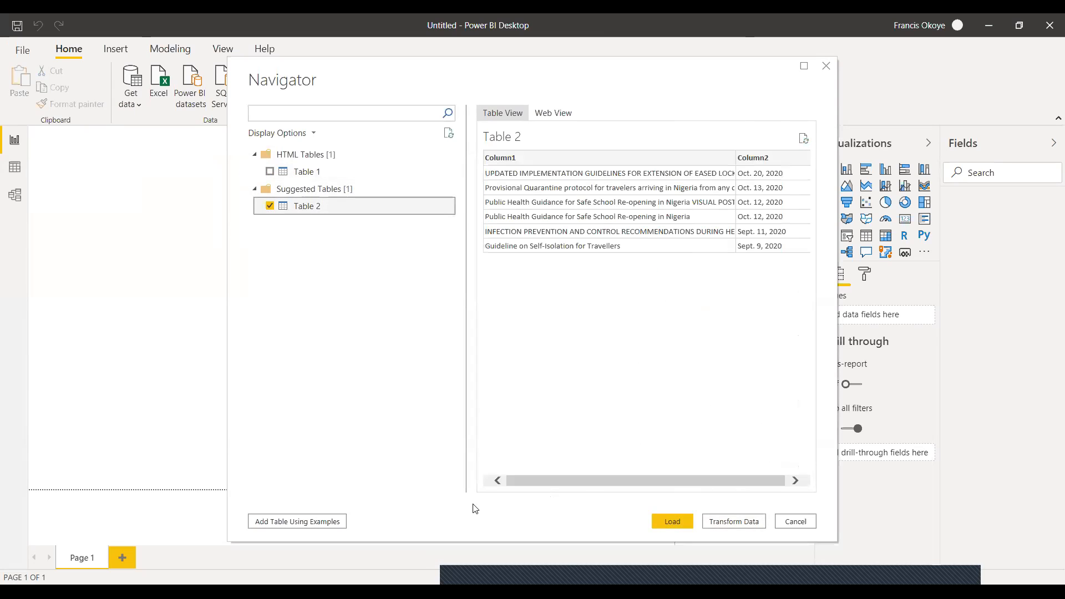
pyautogui.moveTo(548, 481); pyautogui.dragTo(534, 473)
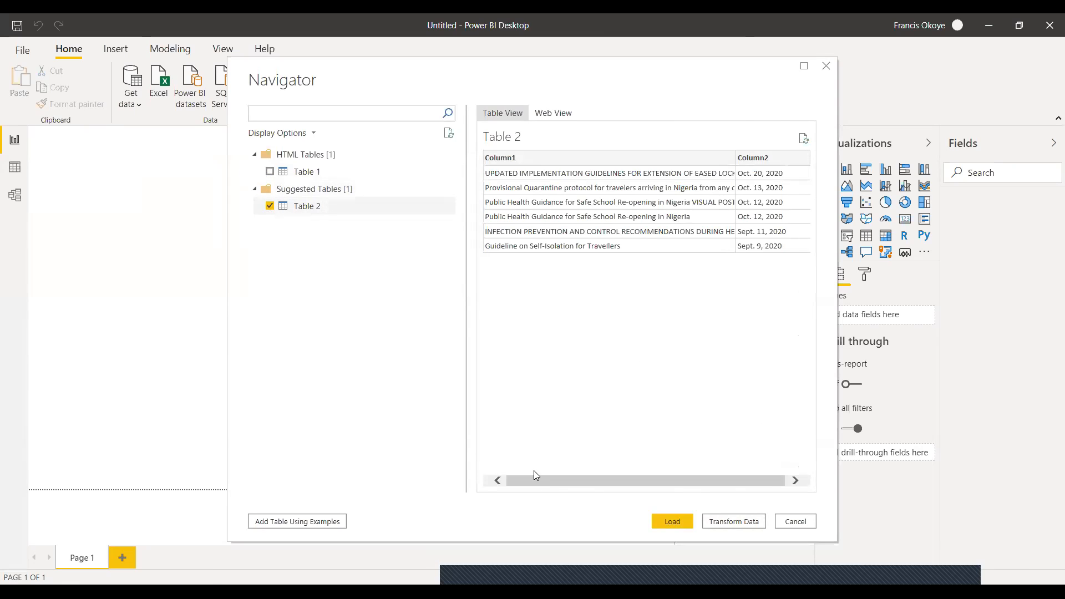
# Choose only Table 1 for import, check its columns, and open it for transformation in Power Query Editor.
pyautogui.click(270, 206)
pyautogui.click(270, 172)
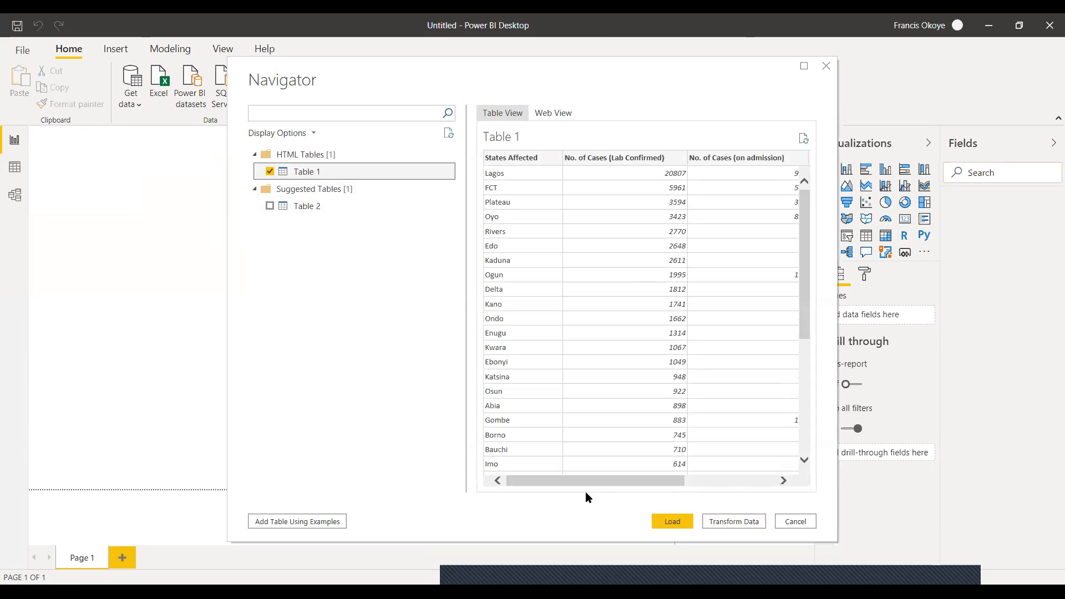
pyautogui.moveTo(588, 480); pyautogui.dragTo(678, 480)
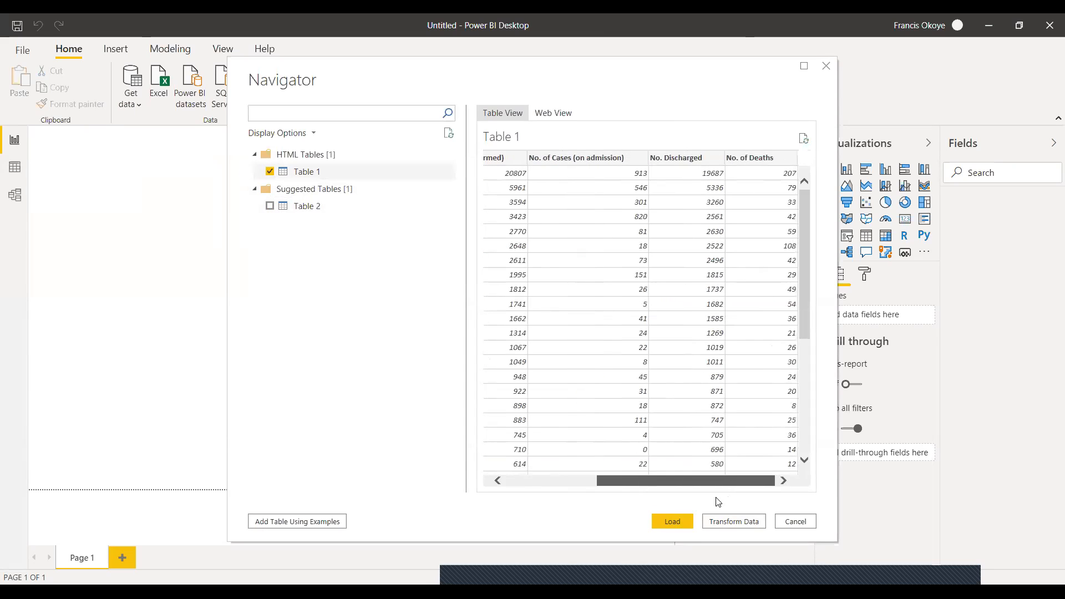
pyautogui.moveTo(605, 480); pyautogui.dragTo(540, 480)
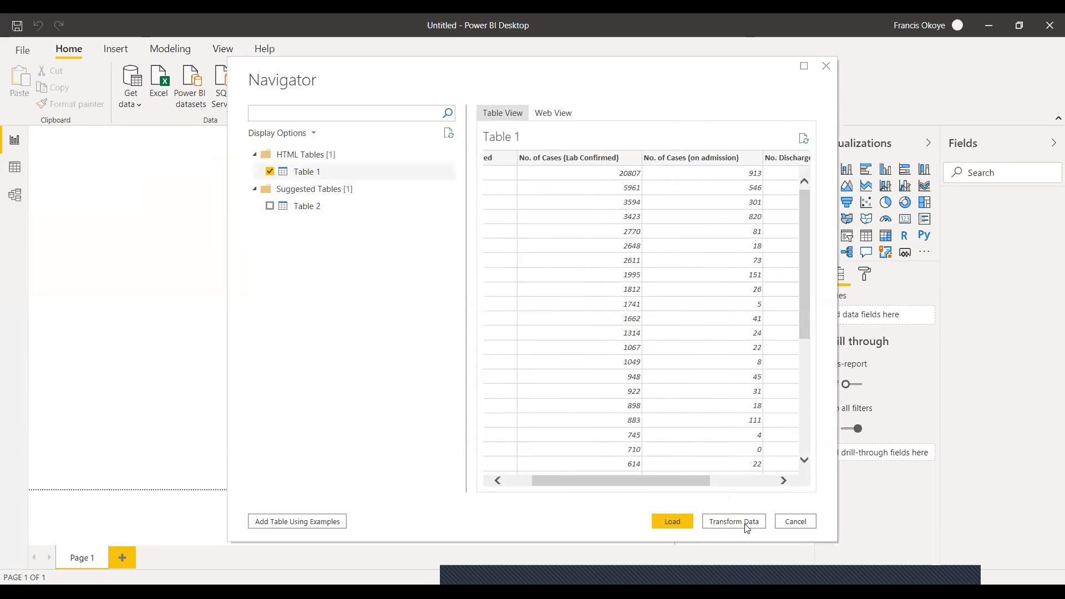
pyautogui.click(745, 524)
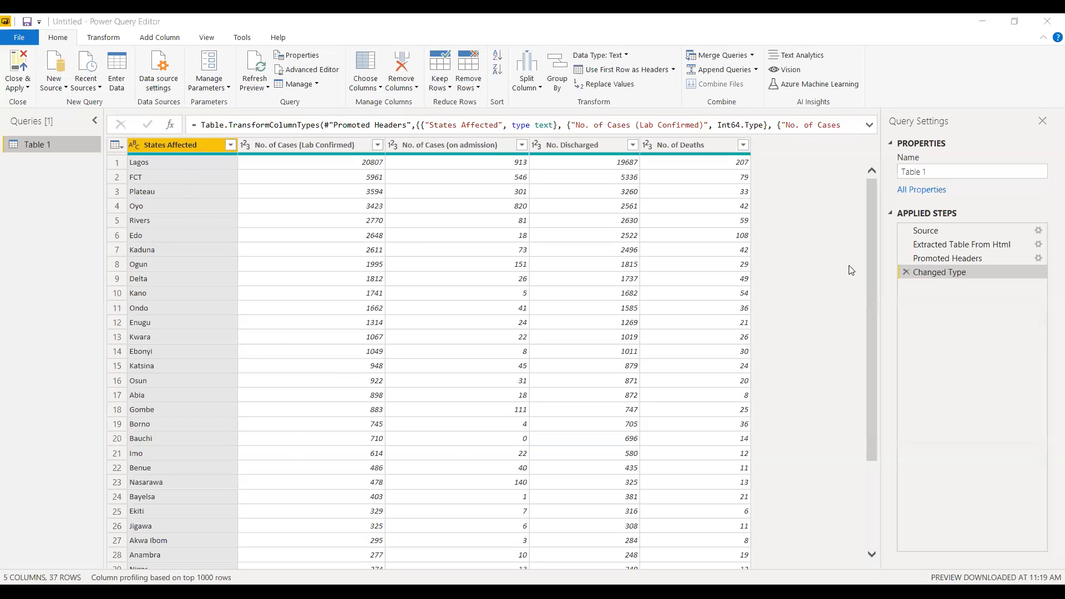
# Rename the States Affected column to States and the No. of Cases (Lab Confirmed) column to Confirmed Cases.
pyautogui.moveTo(863, 387); pyautogui.dragTo(847, 178)
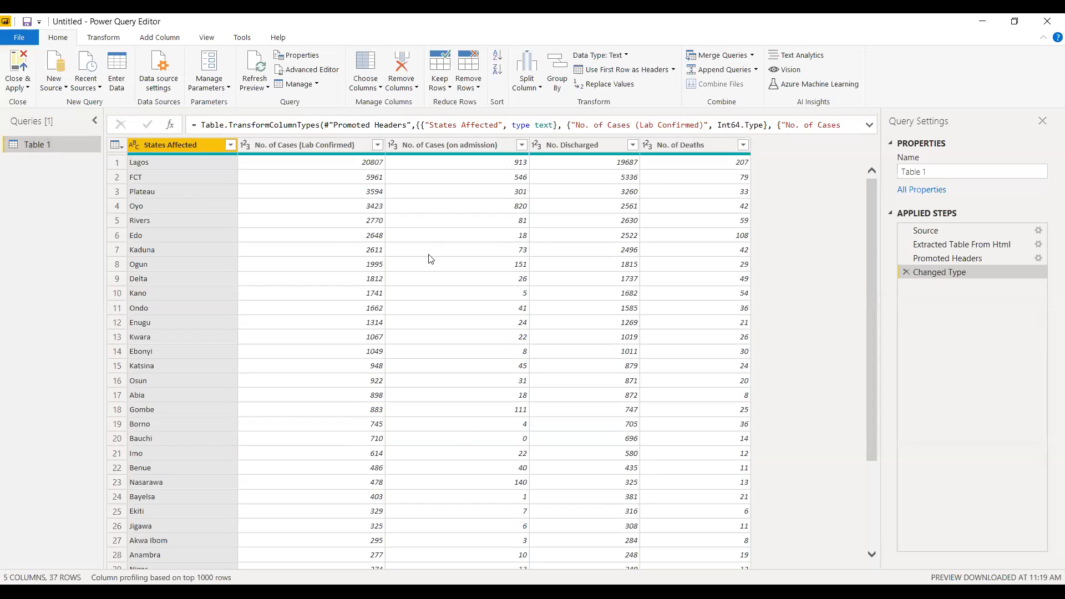
pyautogui.doubleClick(193, 145)
pyautogui.write('States Affected')
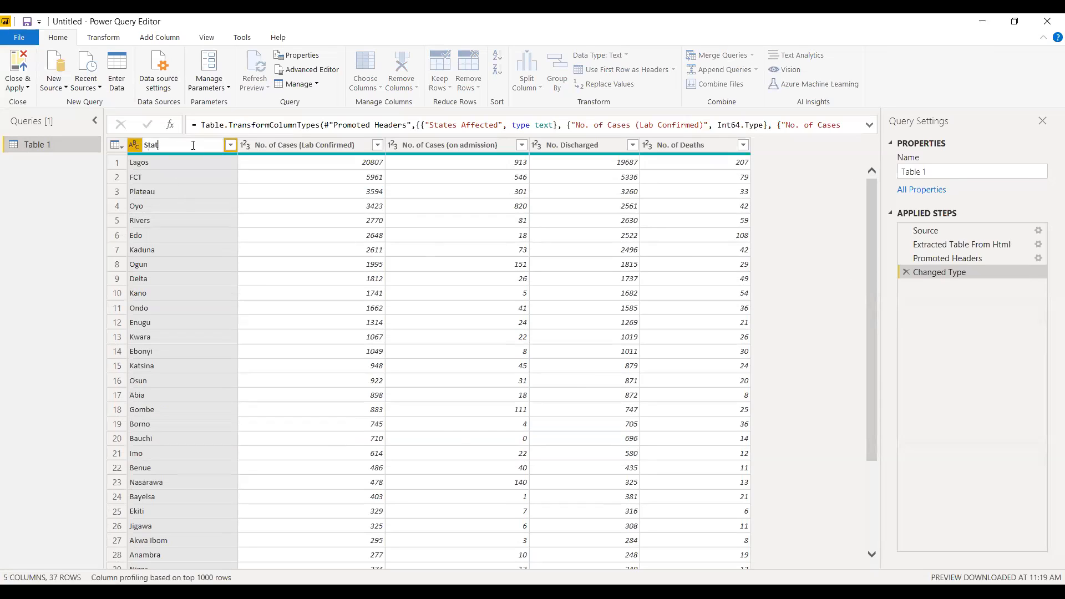
pyautogui.press('Return')
pyautogui.doubleClick(298, 146)
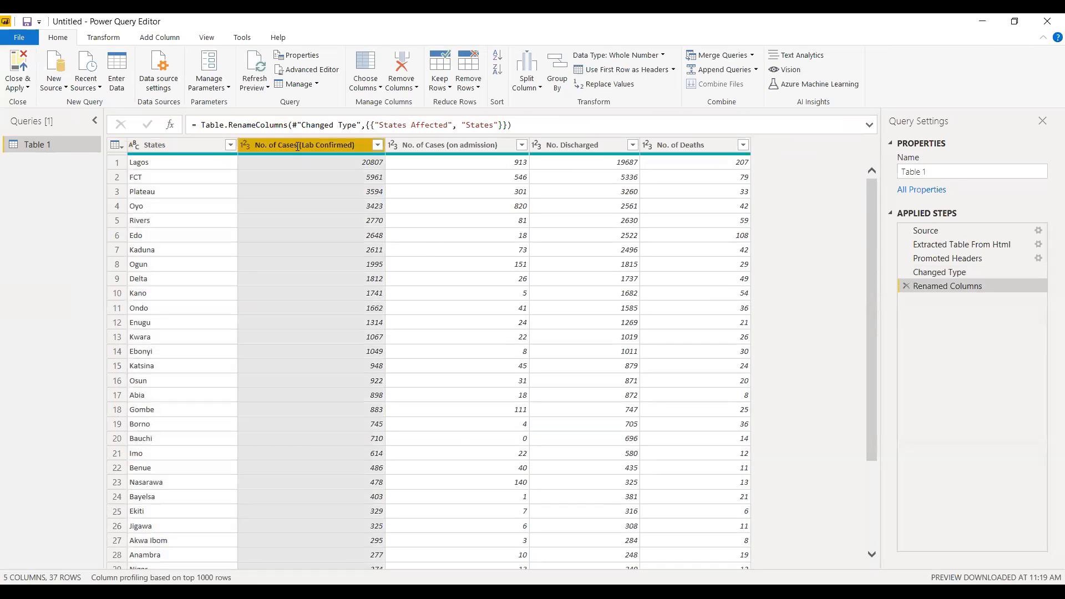
pyautogui.write('Conf')
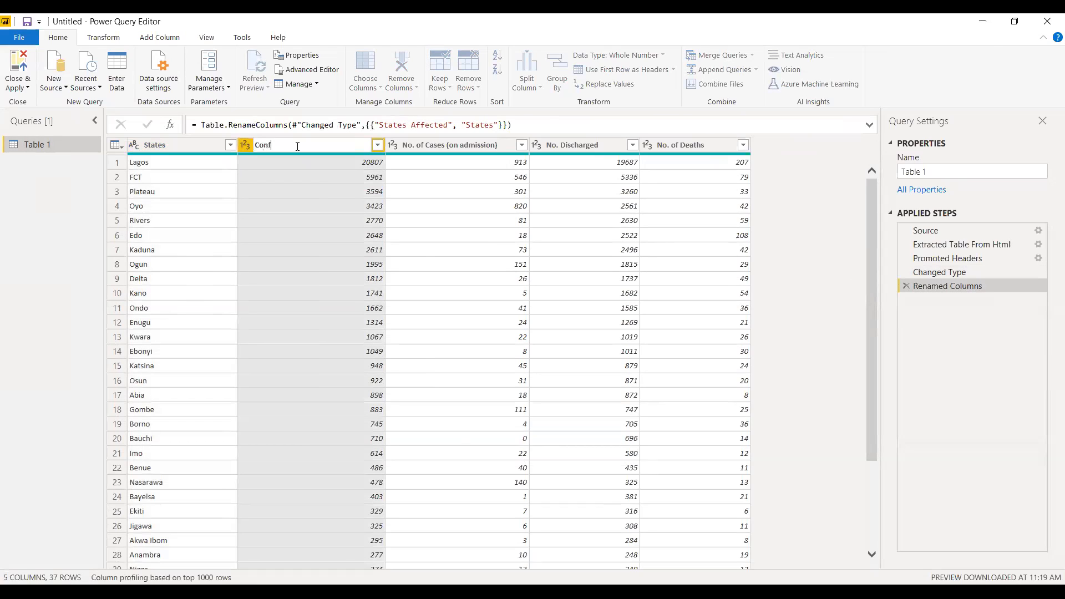
pyautogui.write('irmed Cases')
pyautogui.press('Return')
pyautogui.doubleClick(431, 146)
pyautogui.write('Ad')
pyautogui.press('BackSpace')
pyautogui.press('BackSpace')
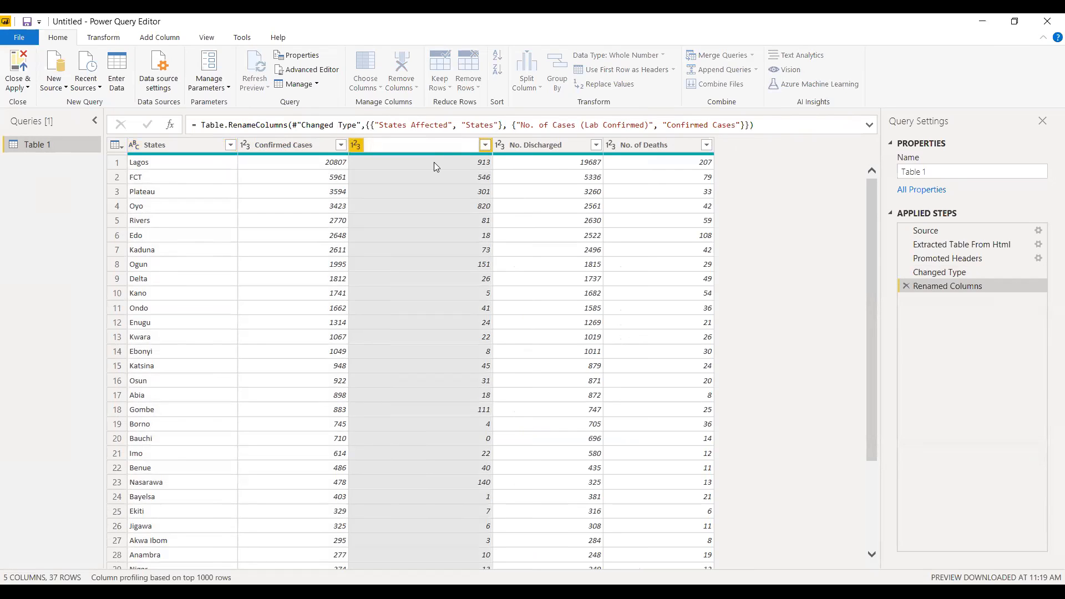
pyautogui.press('Escape')
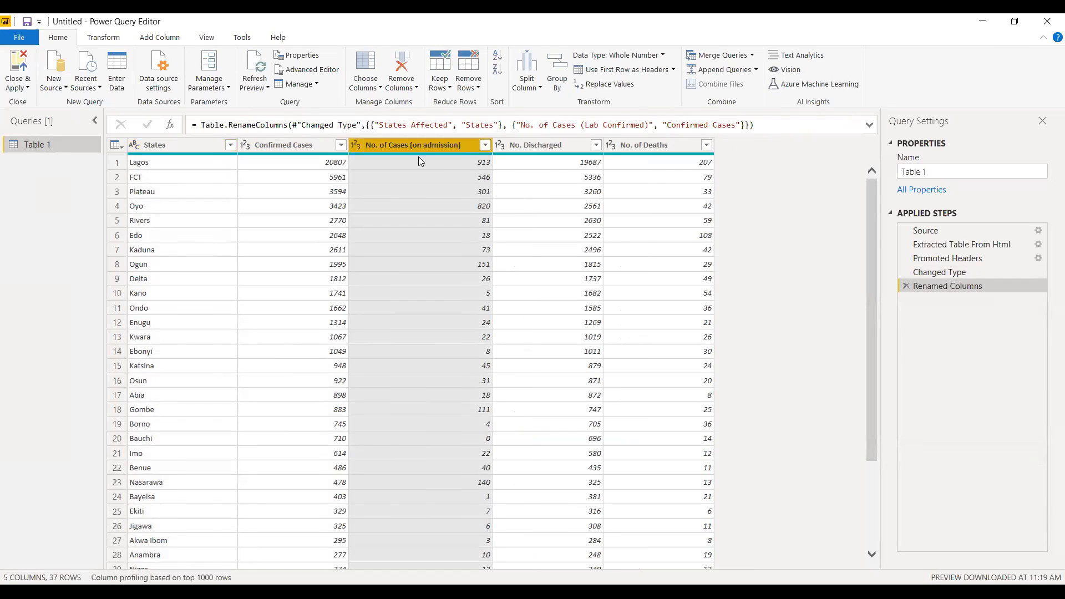
# Rename the No. of Cases (on admission) column to Admission.
pyautogui.doubleClick(428, 144)
pyautogui.write('Adm')
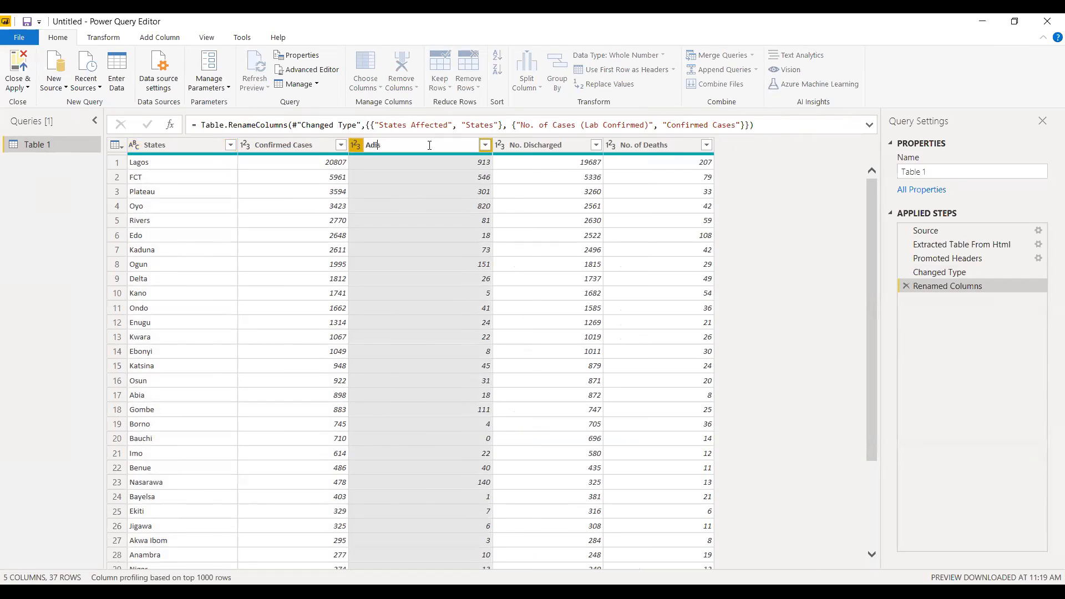
pyautogui.write('ission')
pyautogui.press('Return')
# Rename the No. Discharged column to Discharged and the No. of Deaths column to Deaths.
pyautogui.doubleClick(516, 144)
pyautogui.write('Discharged')
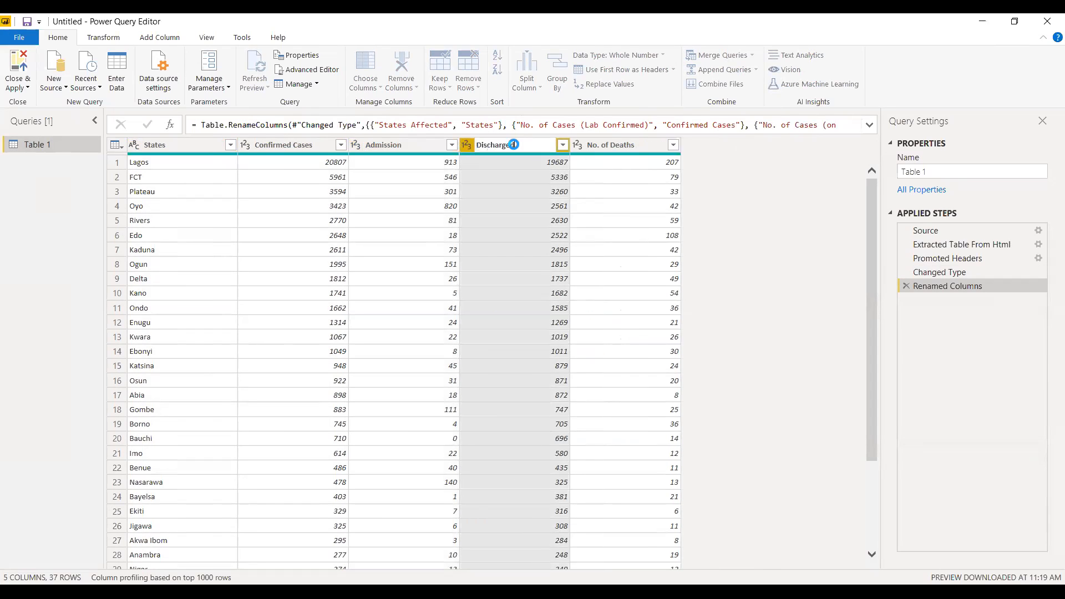
pyautogui.press('Return')
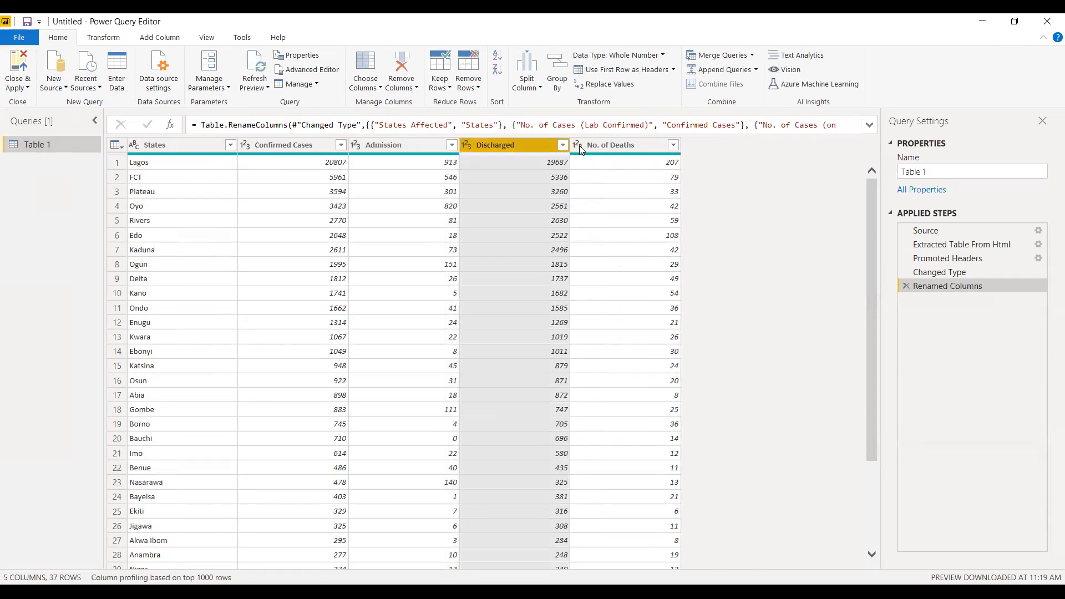
pyautogui.doubleClick(604, 145)
pyautogui.write('Deat')
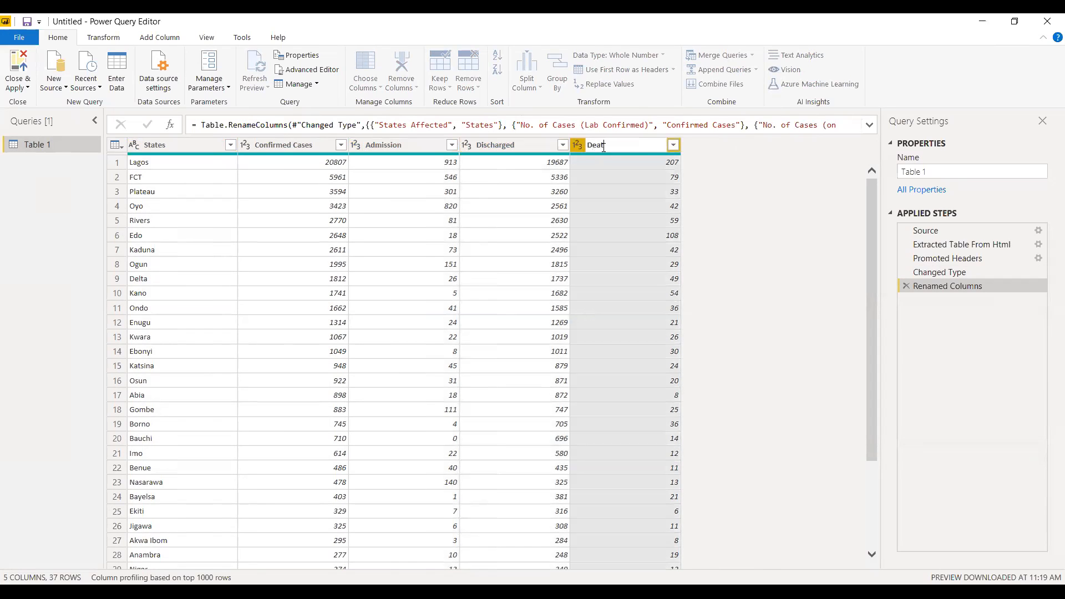
pyautogui.write('hs')
pyautogui.press('Return')
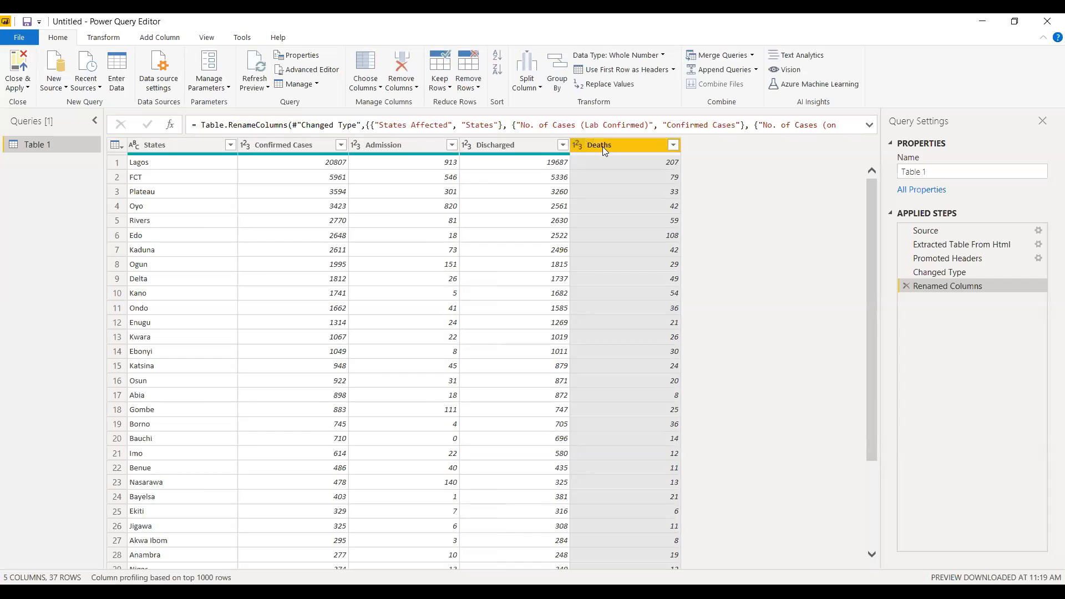
# Apply the column renames, close Power Query Editor, and rename the Table 1 table to COVID.
pyautogui.click(19, 84)
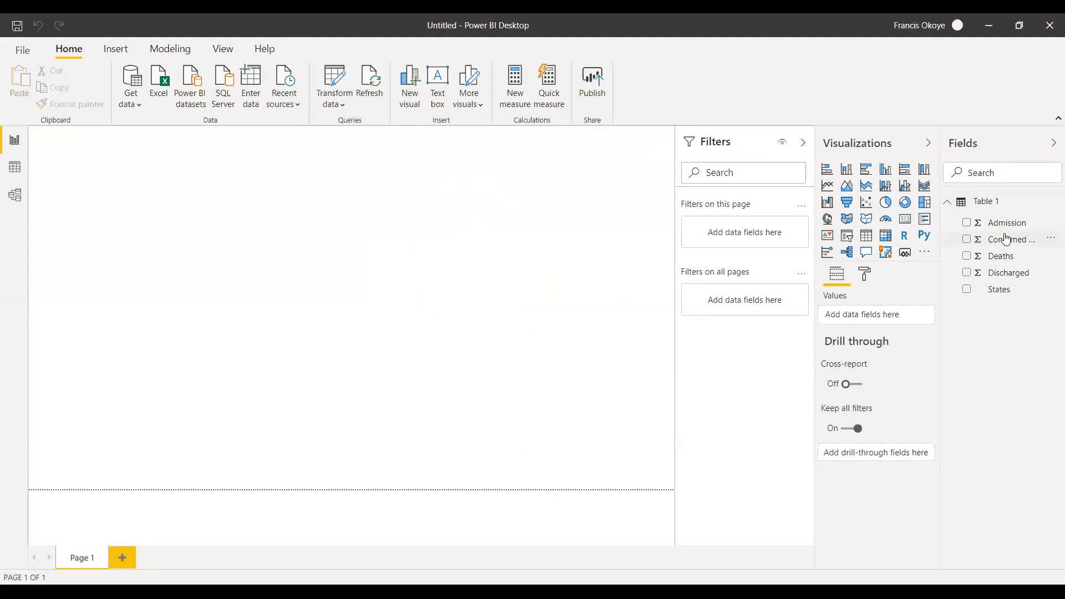
pyautogui.click(951, 208)
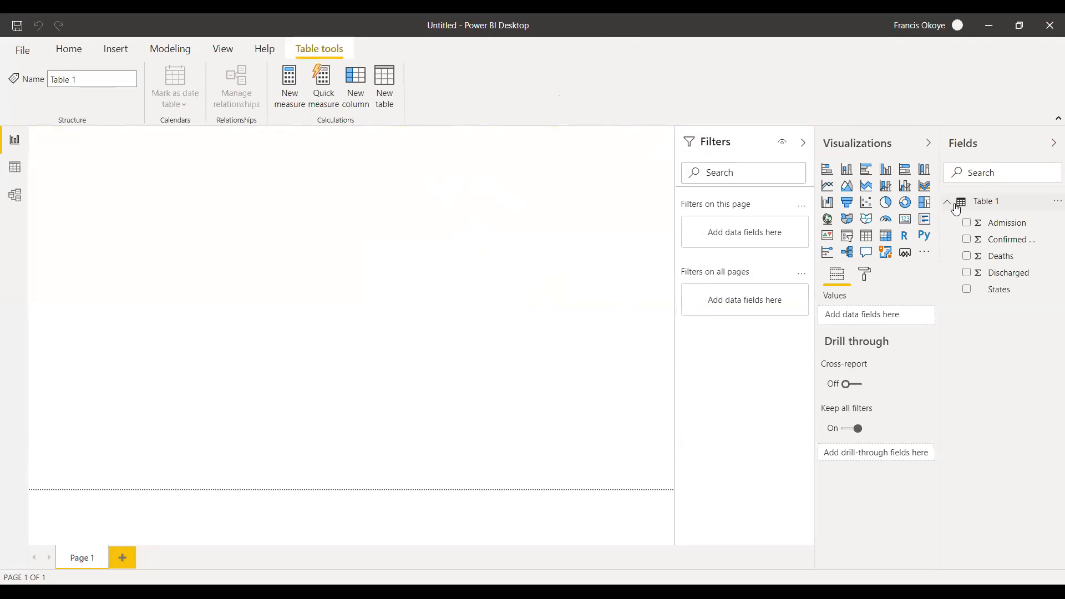
pyautogui.doubleClick(1007, 202)
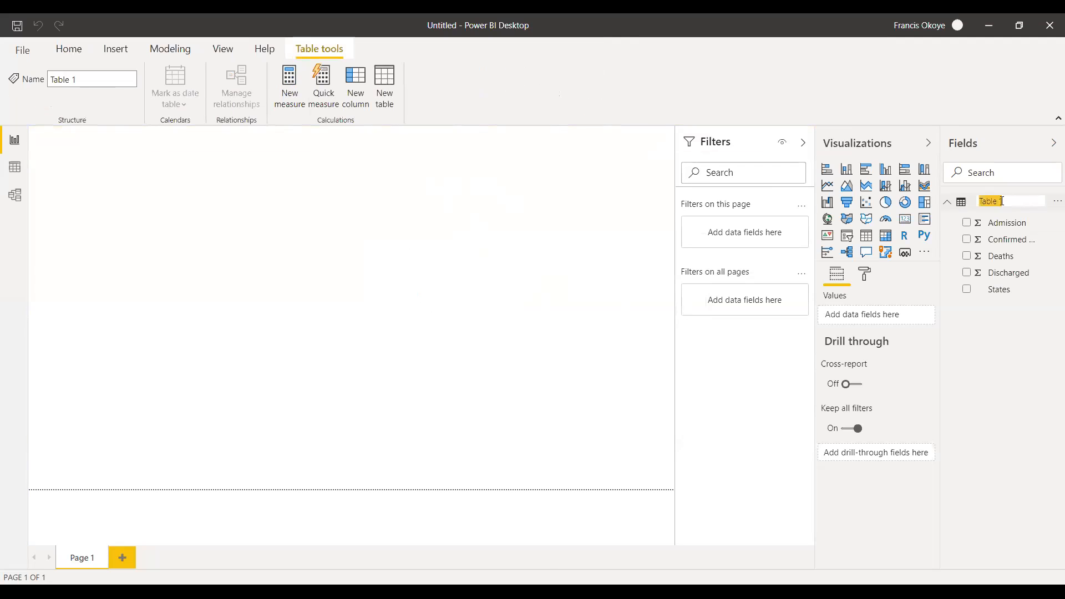
pyautogui.click(950, 203)
pyautogui.click(952, 205)
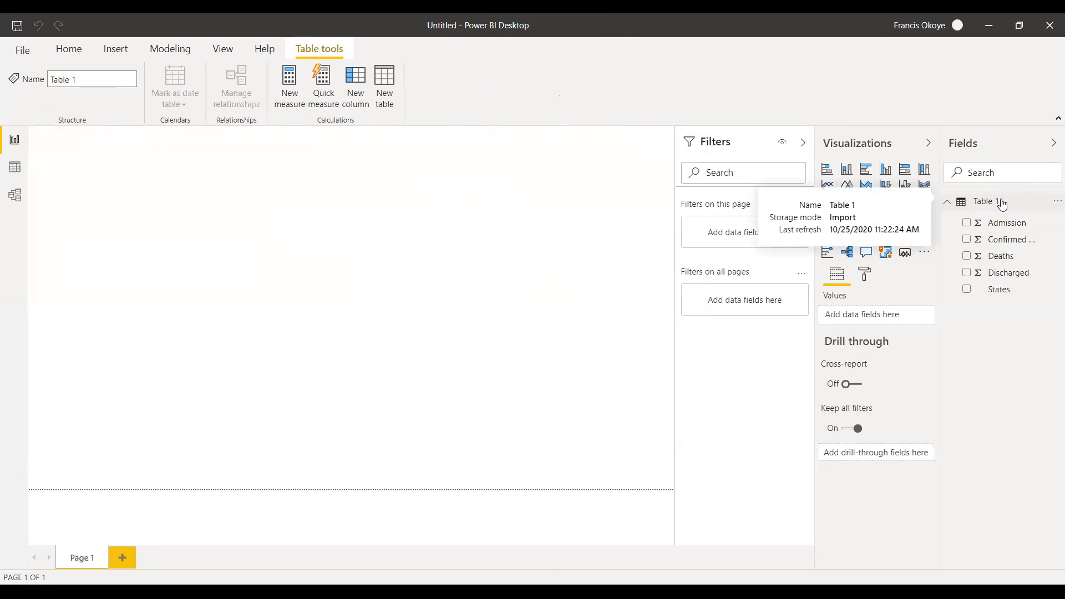
pyautogui.doubleClick(1001, 203)
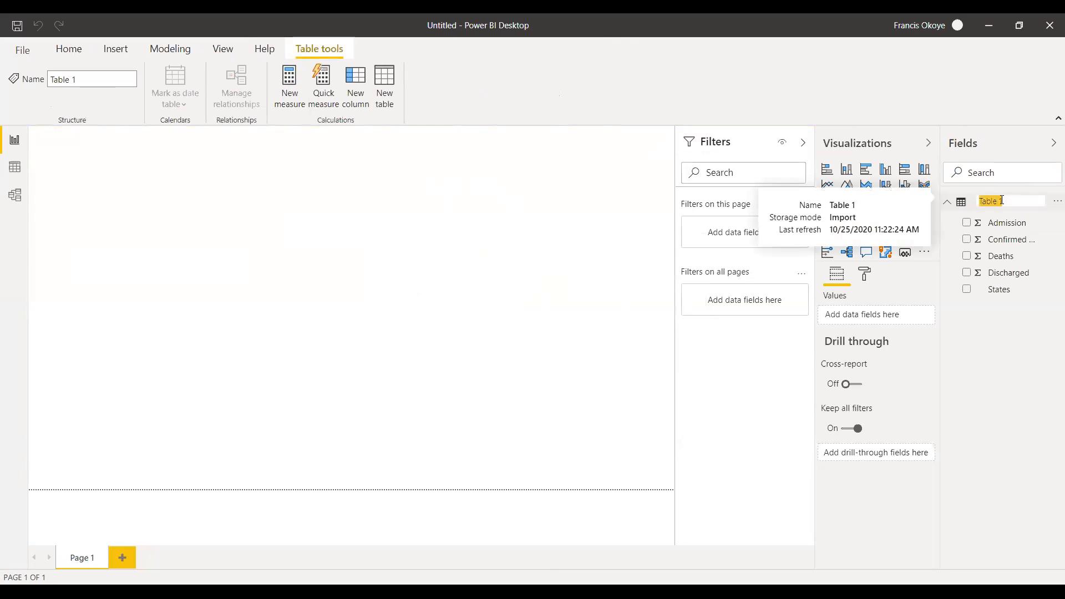
pyautogui.write('COVID')
pyautogui.press('Return')
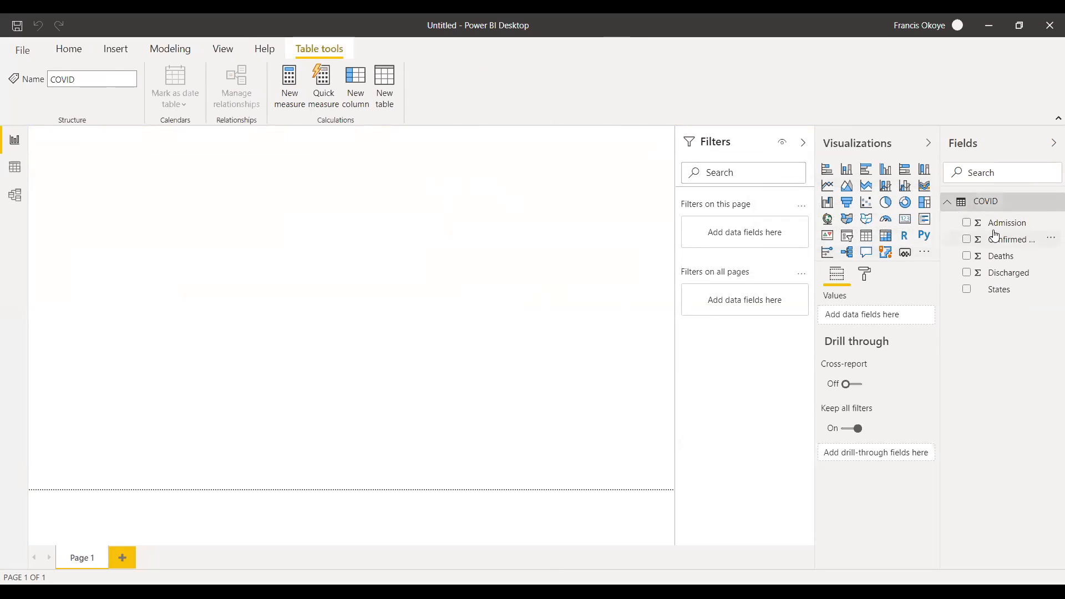
# Create a map visual from the States field, place it against the report page's left edge, and enlarge it.
pyautogui.moveTo(1010, 290); pyautogui.dragTo(150, 162)
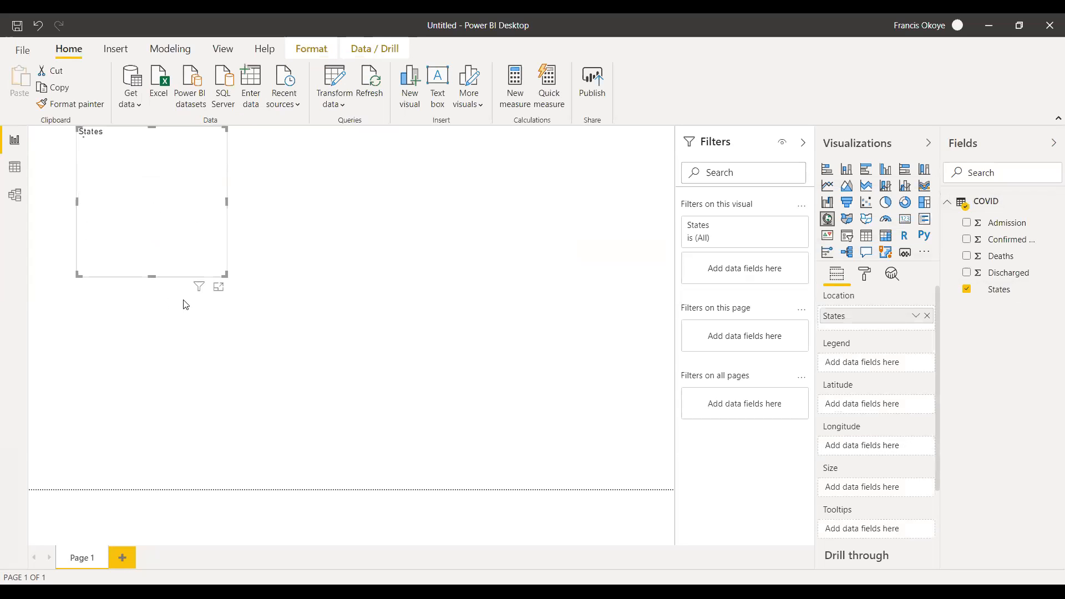
pyautogui.moveTo(148, 239); pyautogui.dragTo(123, 256)
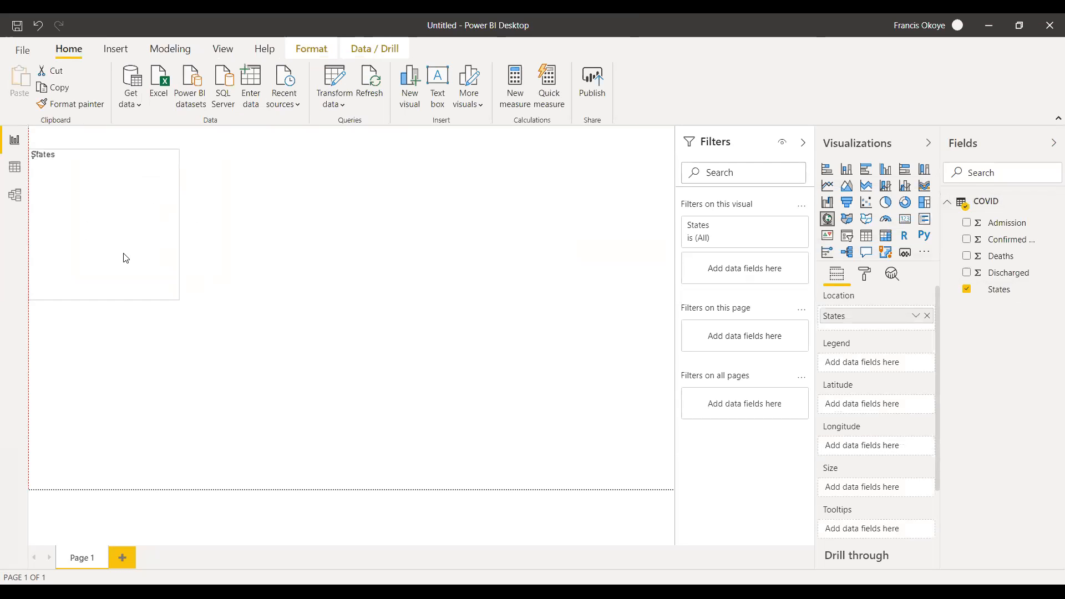
pyautogui.moveTo(106, 300); pyautogui.dragTo(105, 321)
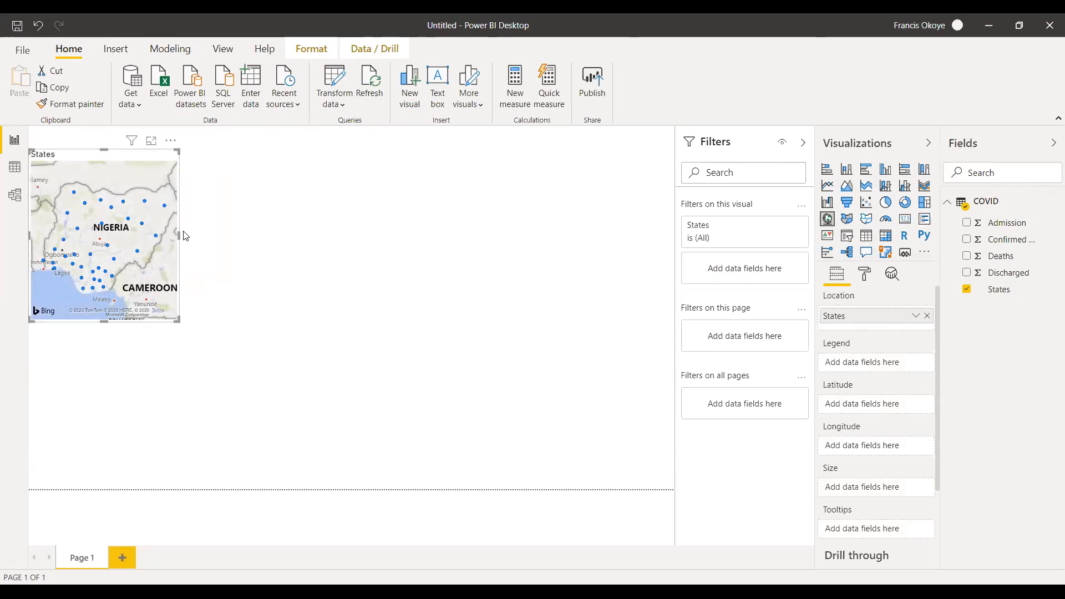
pyautogui.moveTo(179, 234); pyautogui.dragTo(258, 234)
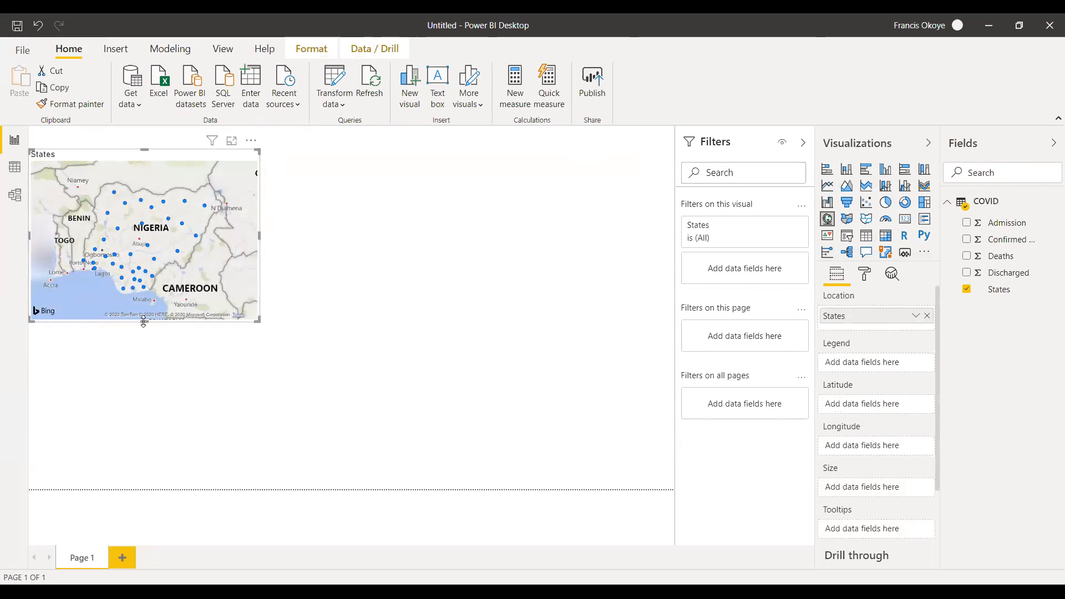
pyautogui.moveTo(144, 321); pyautogui.dragTo(145, 414)
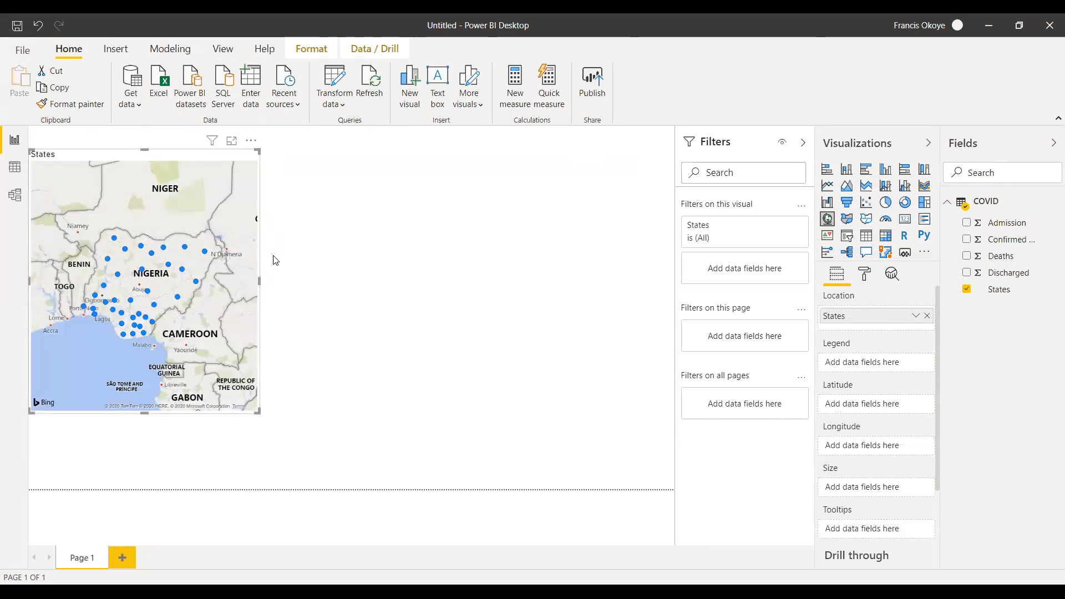
pyautogui.moveTo(259, 282); pyautogui.dragTo(289, 282)
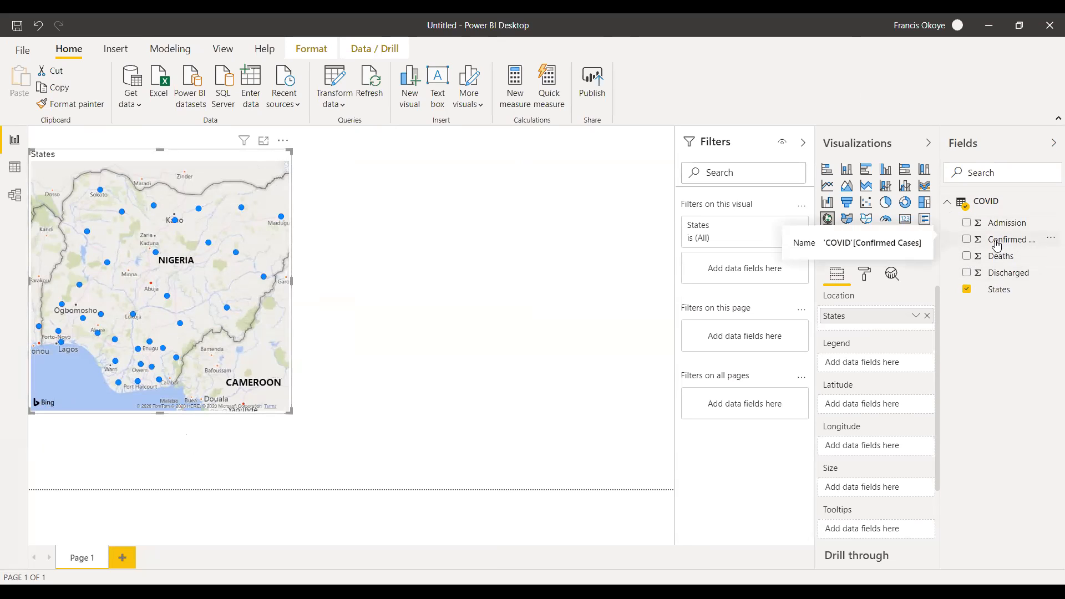
# Size the map bubbles by Confirmed Cases, check the COVID table's rows, and return to the report page.
pyautogui.moveTo(1014, 245); pyautogui.dragTo(886, 491)
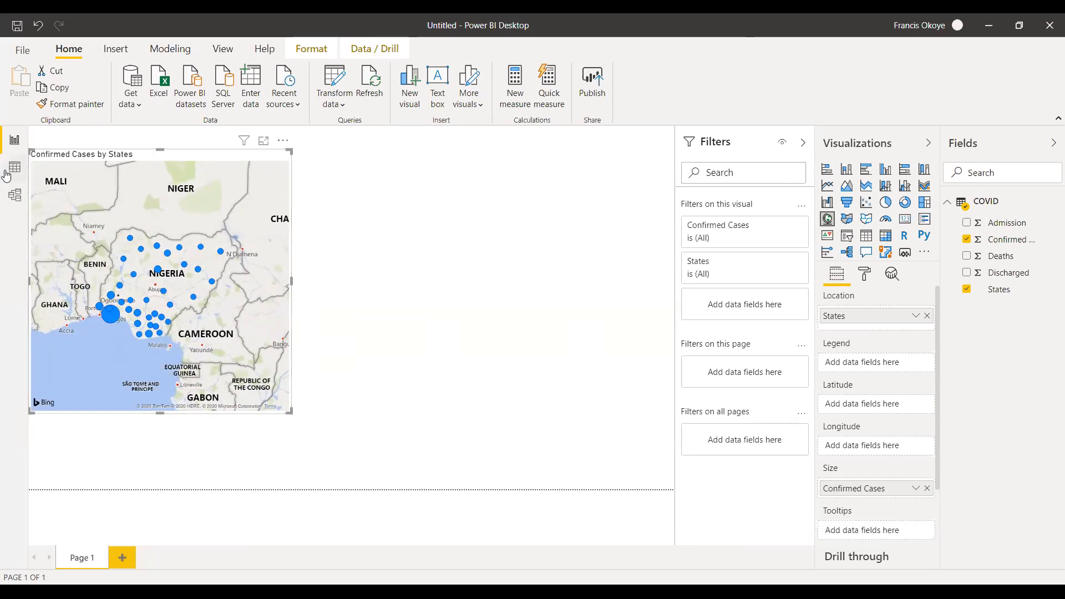
pyautogui.click(13, 167)
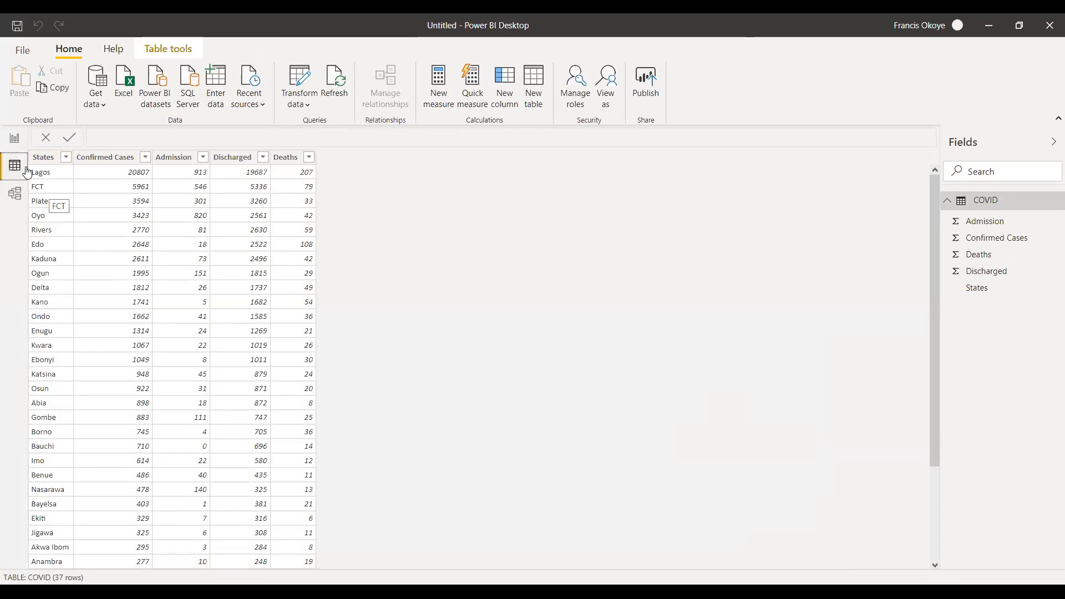
pyautogui.click(15, 138)
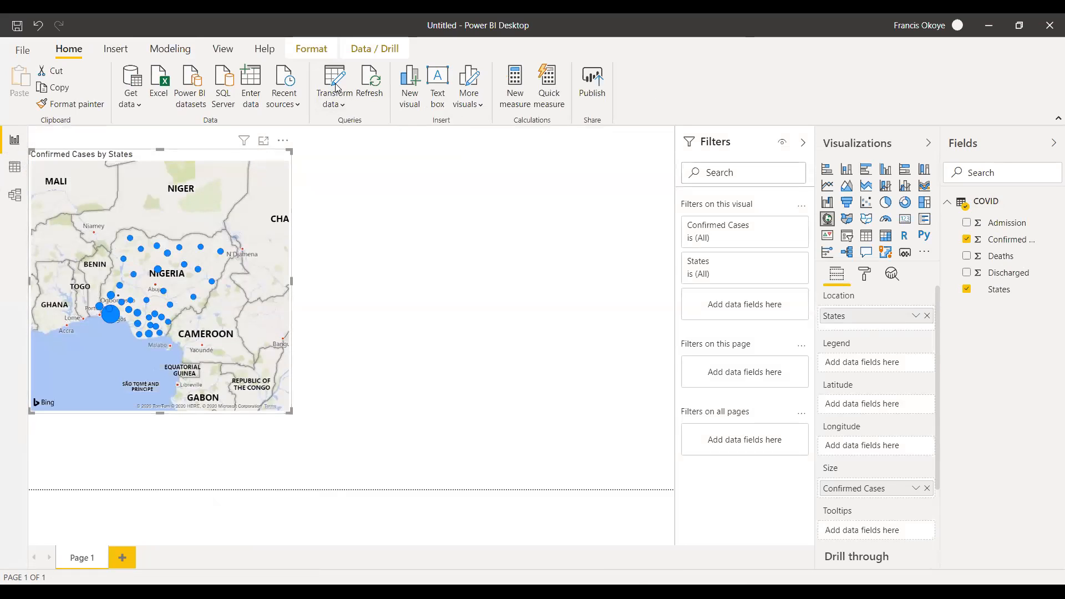
# In Power Query Editor, replace the value FCT with Federal Capital Territory in the States column.
pyautogui.rightClick(165, 176)
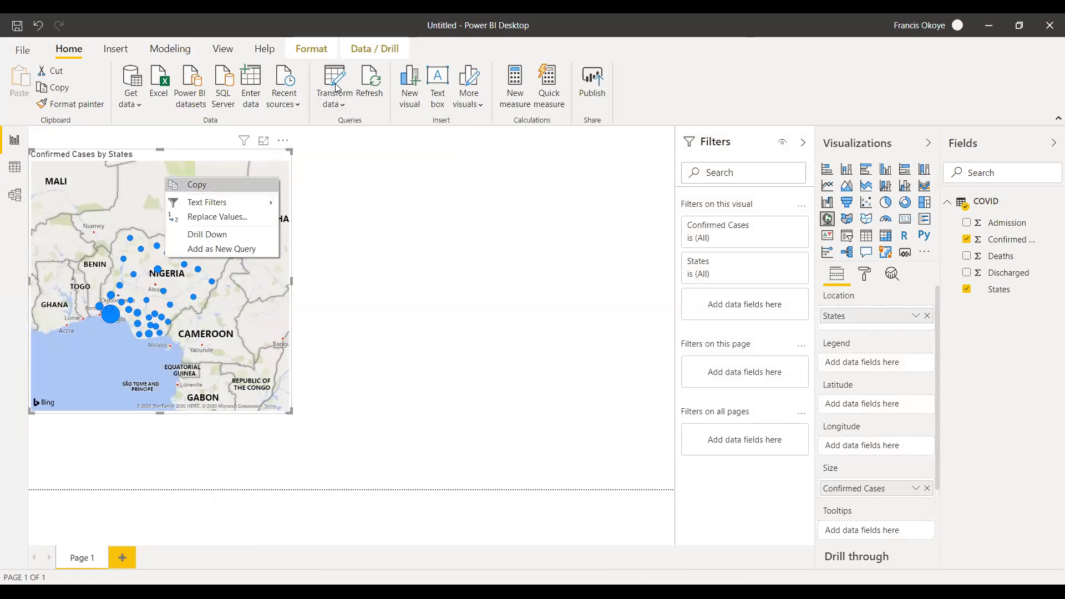
pyautogui.click(215, 217)
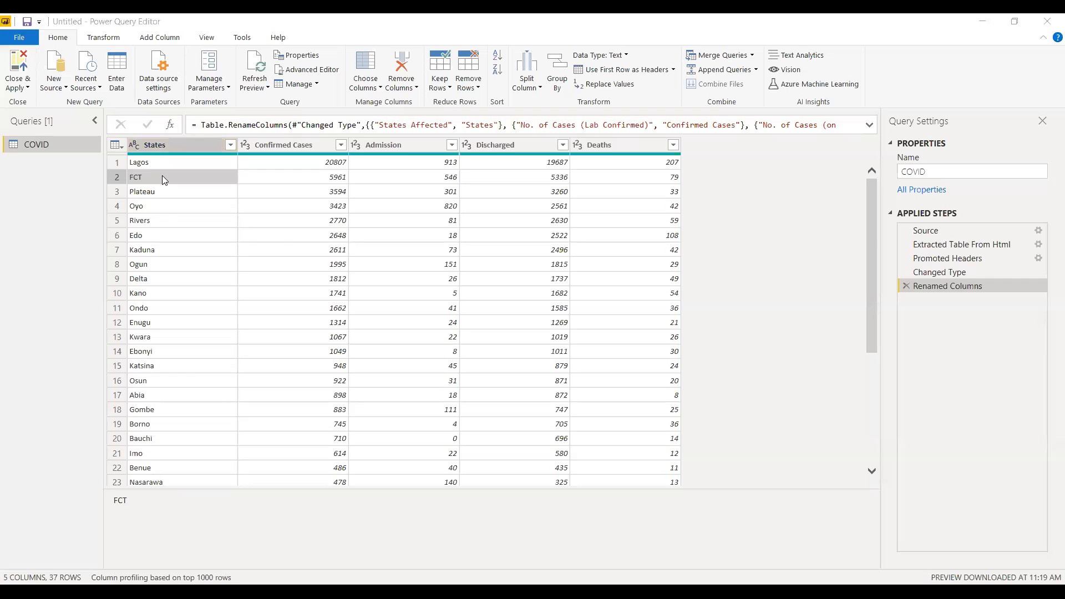
pyautogui.rightClick(162, 175)
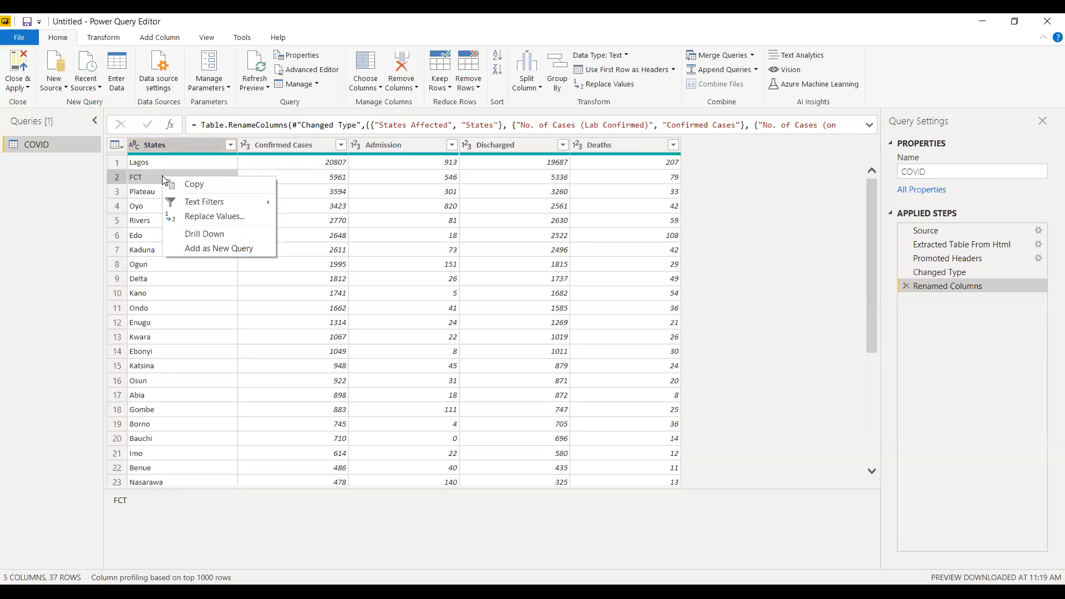
pyautogui.click(182, 214)
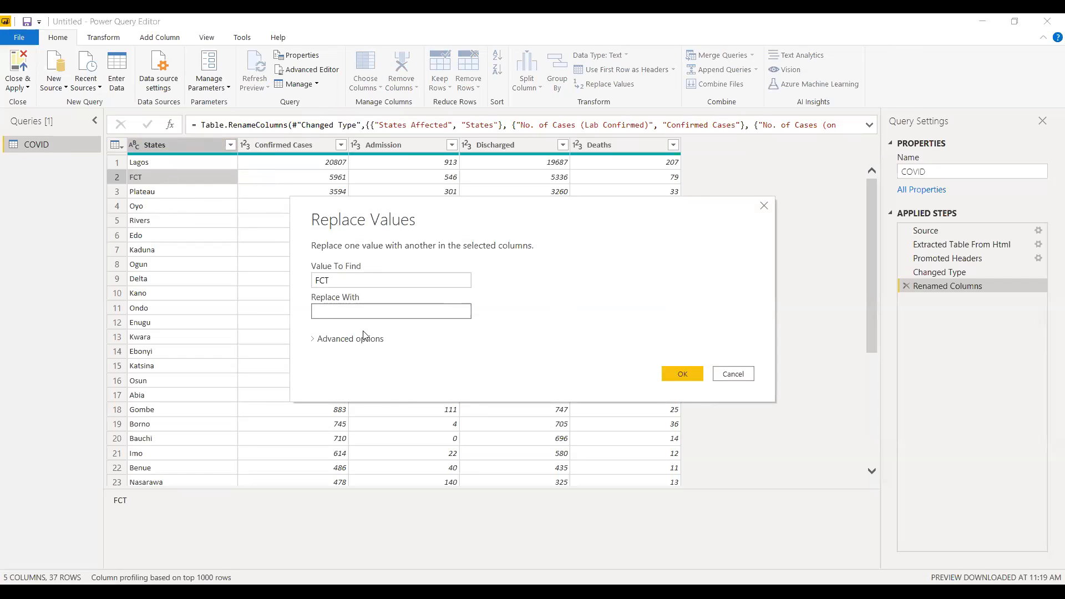
pyautogui.write('Federal Capital Territory')
pyautogui.click(671, 375)
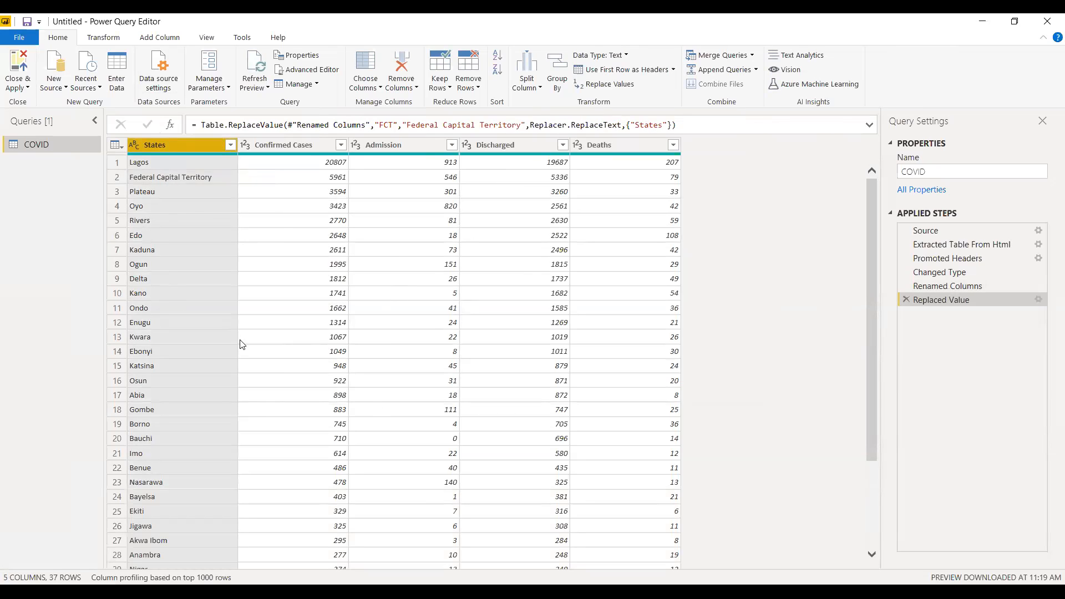
# Review the remaining state names in the COVID query, then apply the changes and return to the report.
pyautogui.moveTo(870, 281); pyautogui.dragTo(880, 424)
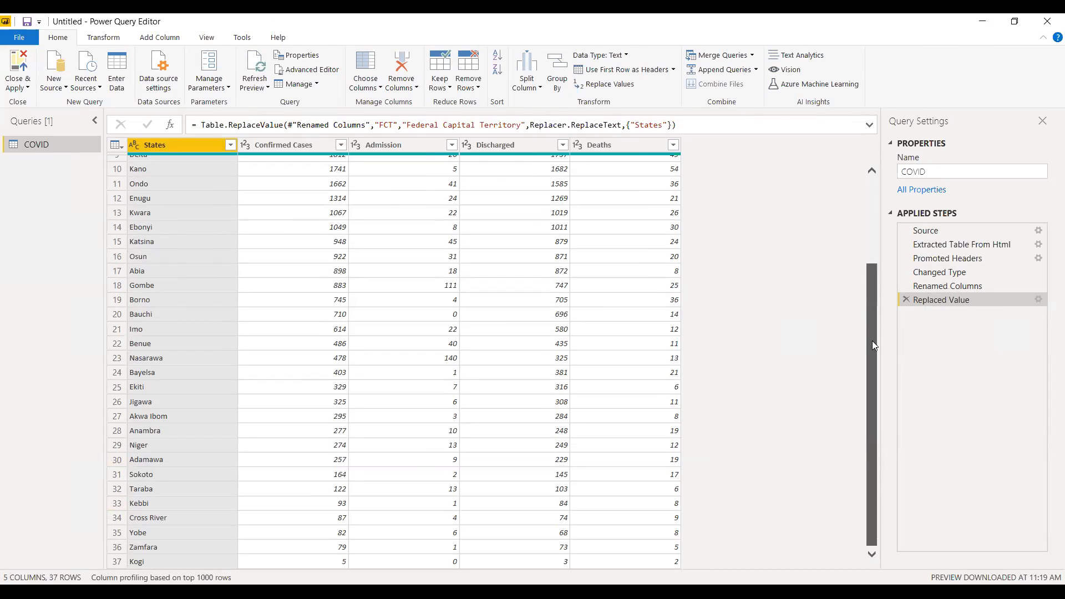
pyautogui.moveTo(869, 324); pyautogui.dragTo(852, 192)
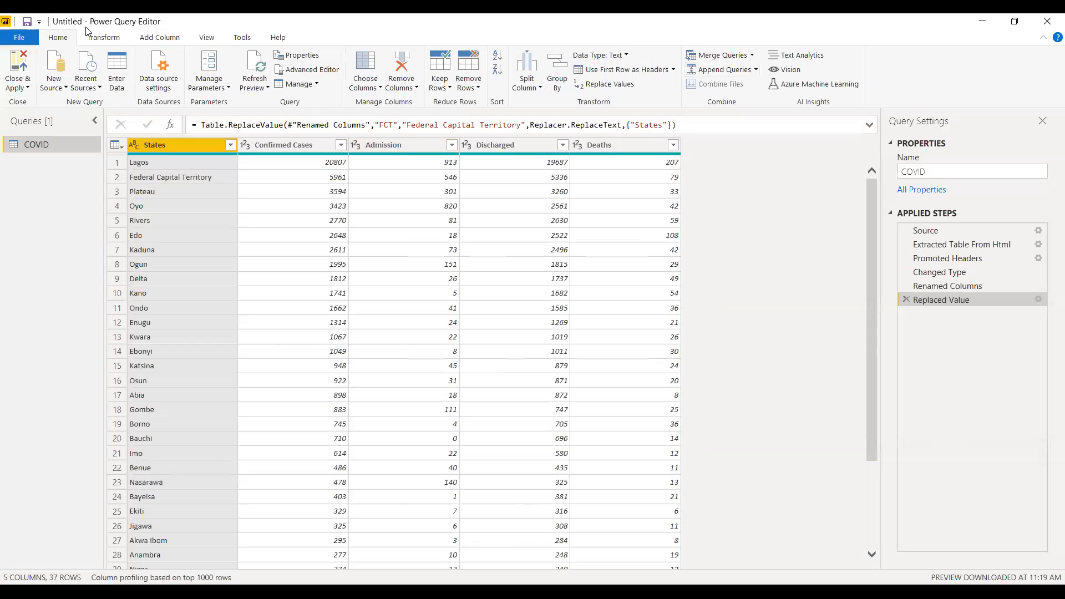
pyautogui.click(17, 84)
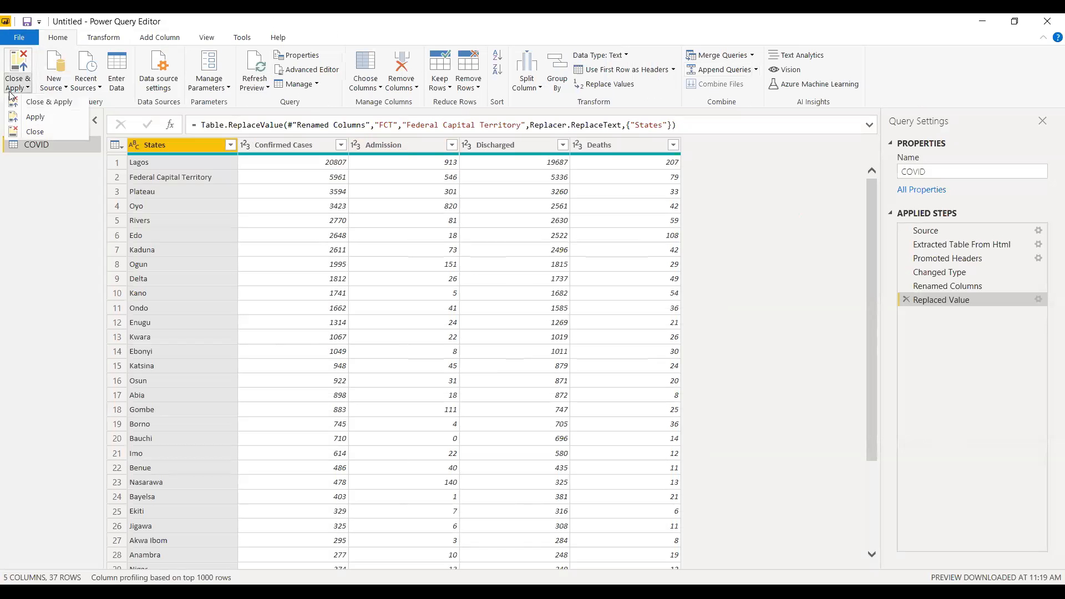
pyautogui.click(89, 129)
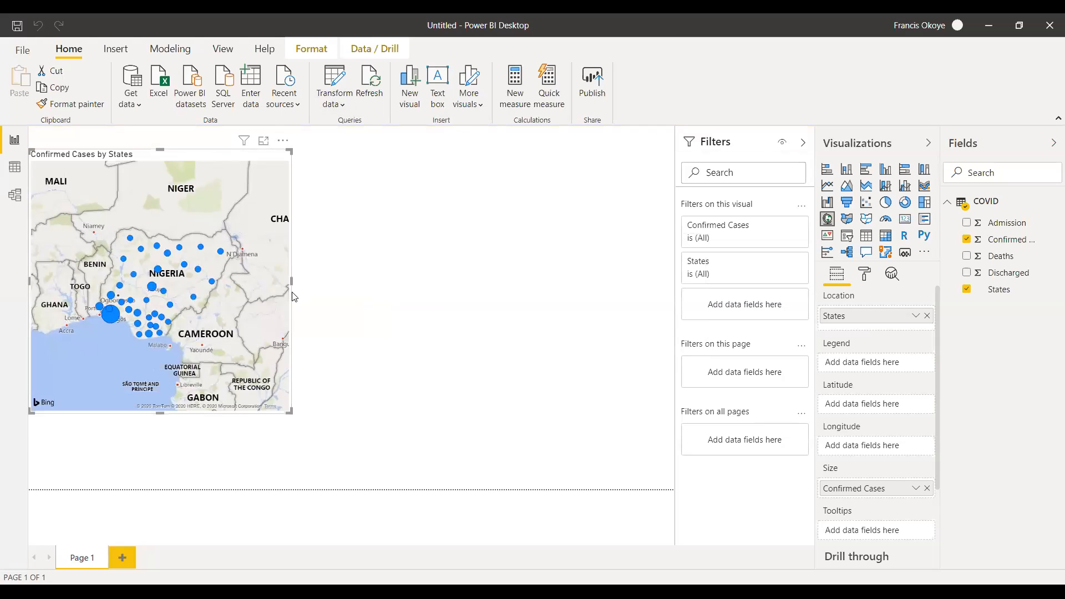
# Enlarge the Confirmed Cases by States map to over half the page width and nearly the full page height.
pyautogui.moveTo(291, 281); pyautogui.dragTo(370, 282)
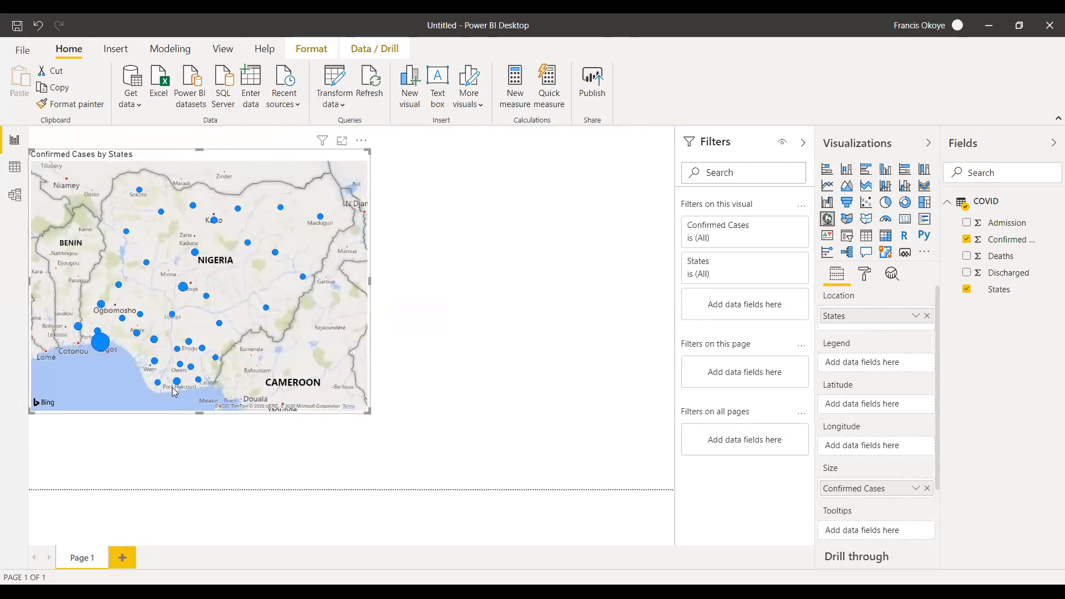
pyautogui.moveTo(195, 413); pyautogui.dragTo(205, 453)
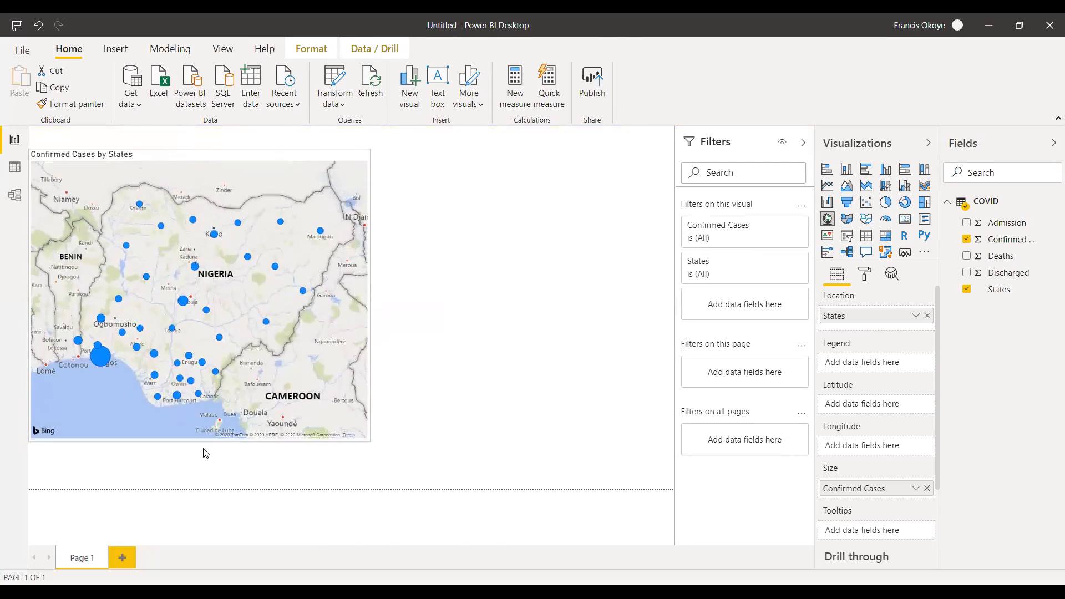
pyautogui.moveTo(184, 313)
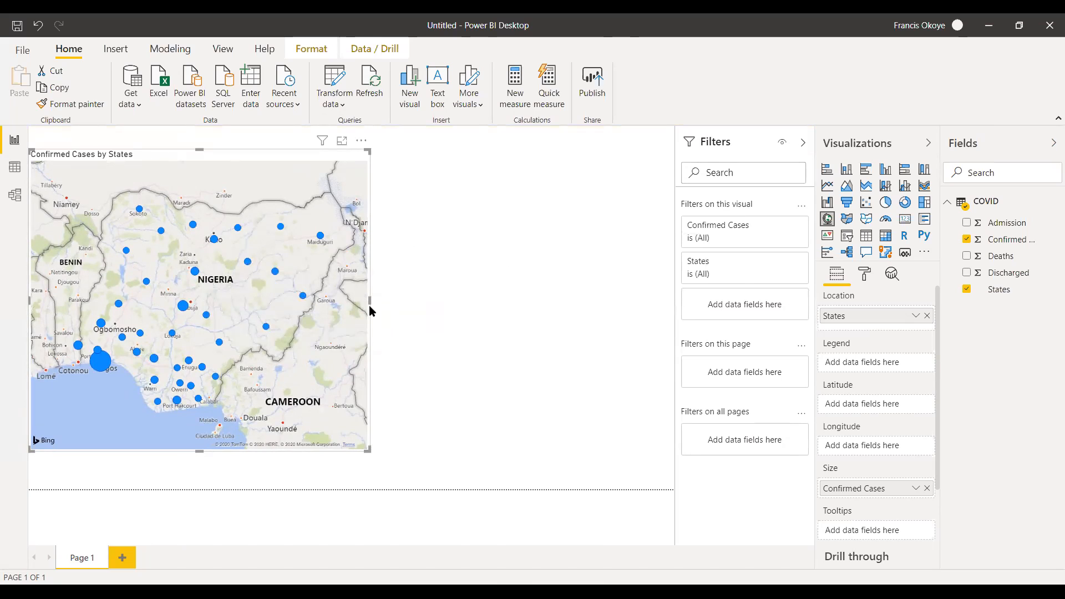
pyautogui.moveTo(369, 302); pyautogui.dragTo(395, 302)
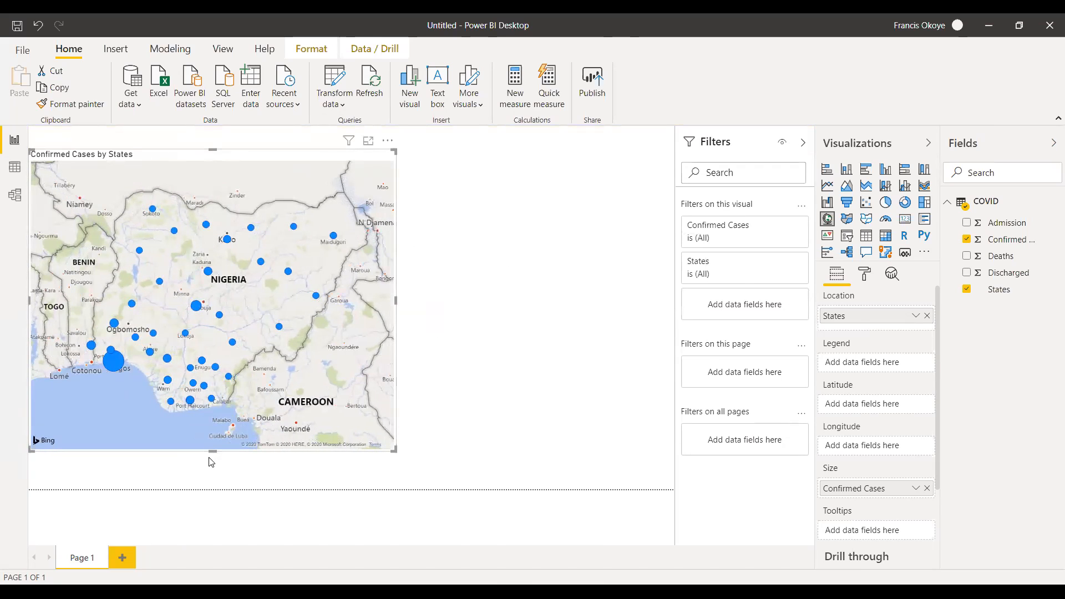
pyautogui.moveTo(211, 451); pyautogui.dragTo(211, 484)
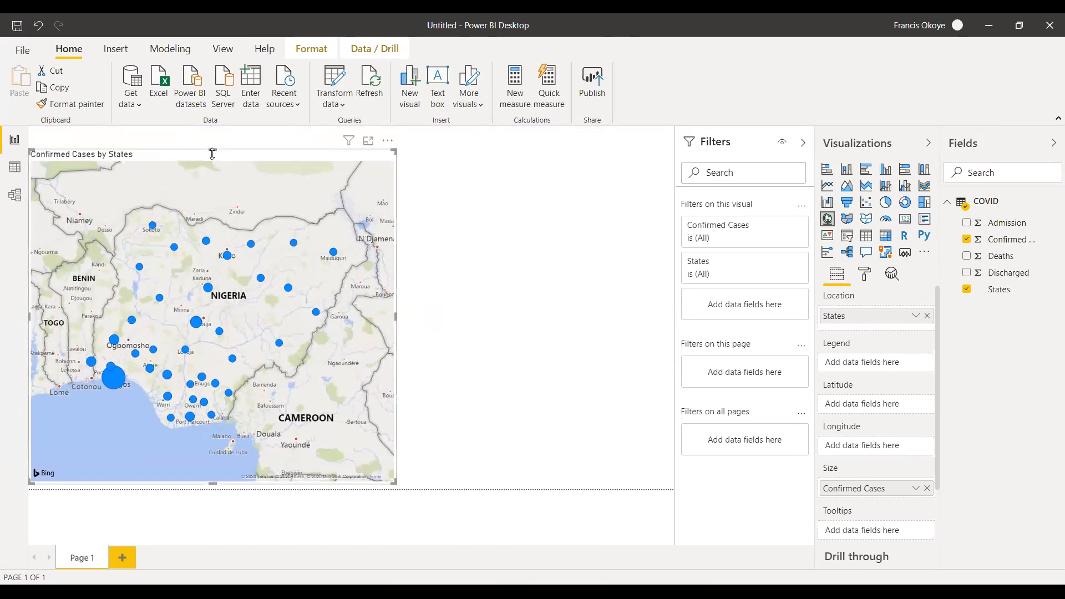
pyautogui.moveTo(209, 140); pyautogui.dragTo(211, 118)
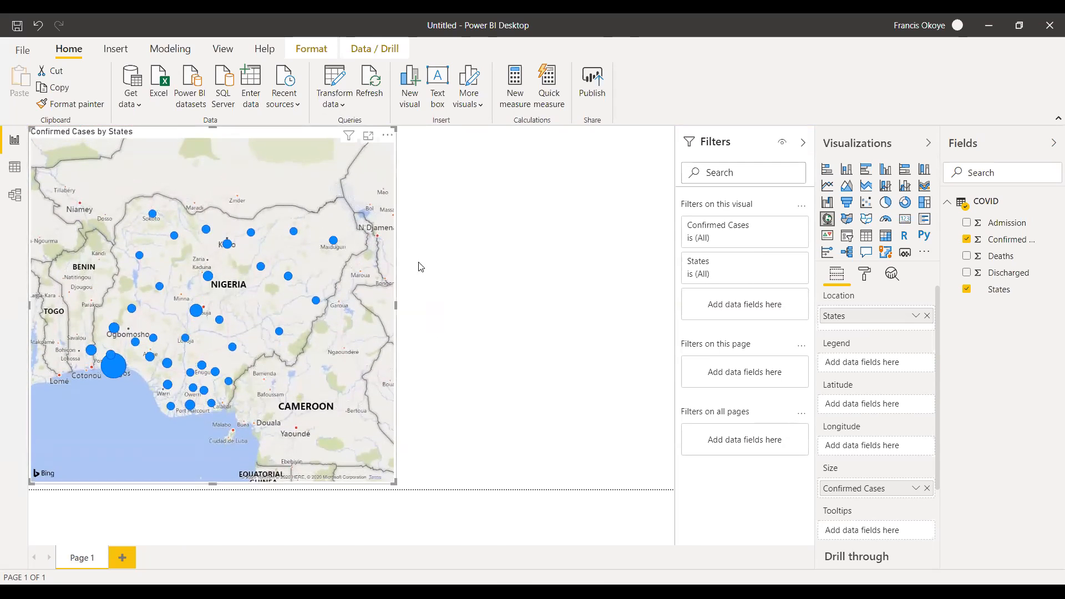
# Widen the map slightly and lower its upper edge to leave empty space along the top of the report page.
pyautogui.click(329, 229)
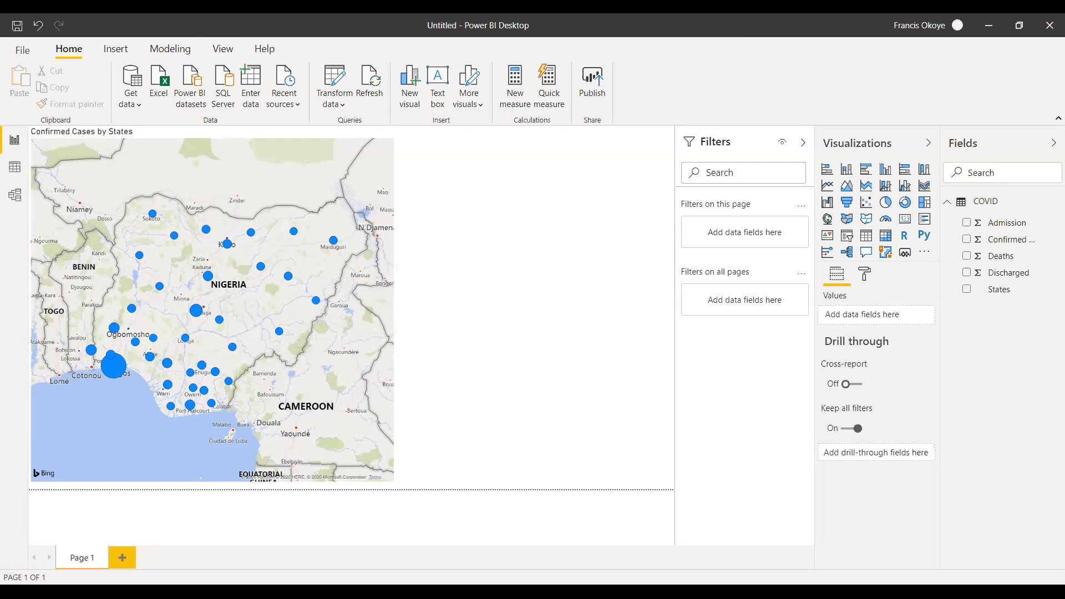
pyautogui.moveTo(394, 306); pyautogui.dragTo(415, 305)
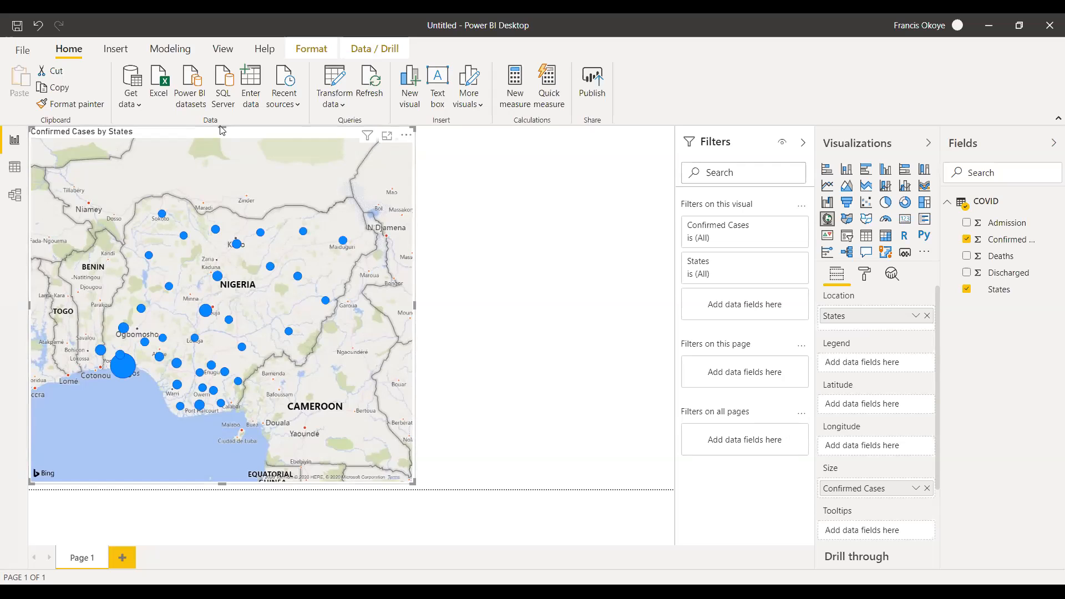
pyautogui.moveTo(222, 127); pyautogui.dragTo(211, 252)
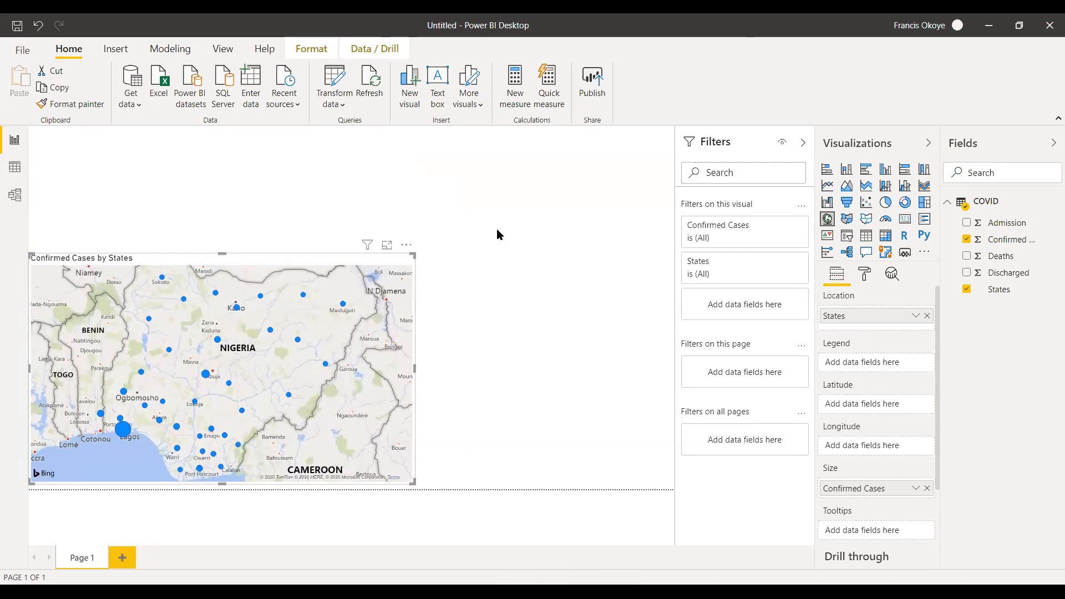
pyautogui.click(337, 96)
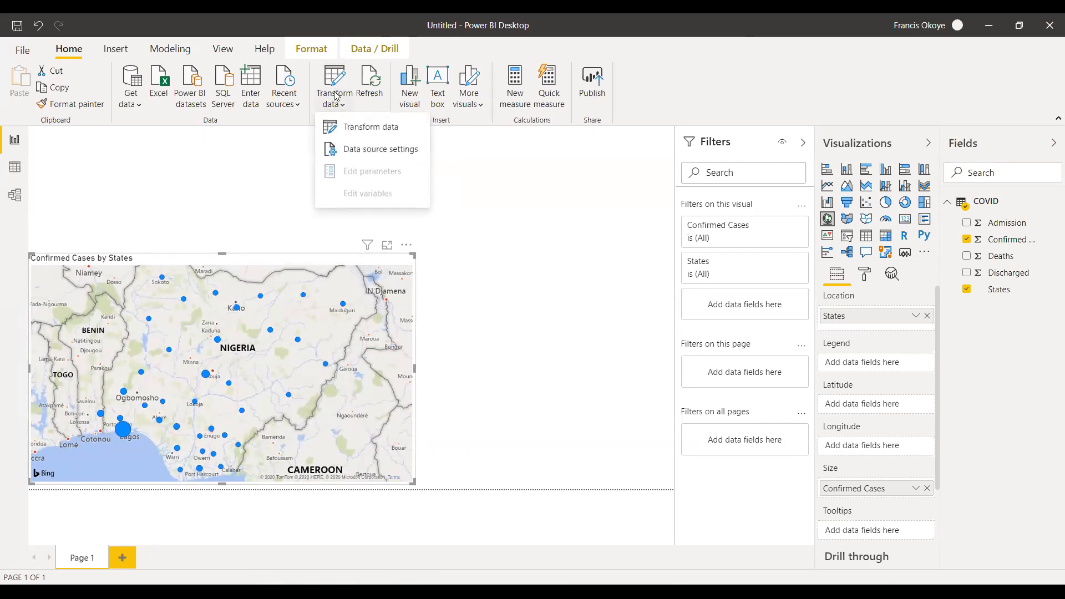
pyautogui.click(358, 137)
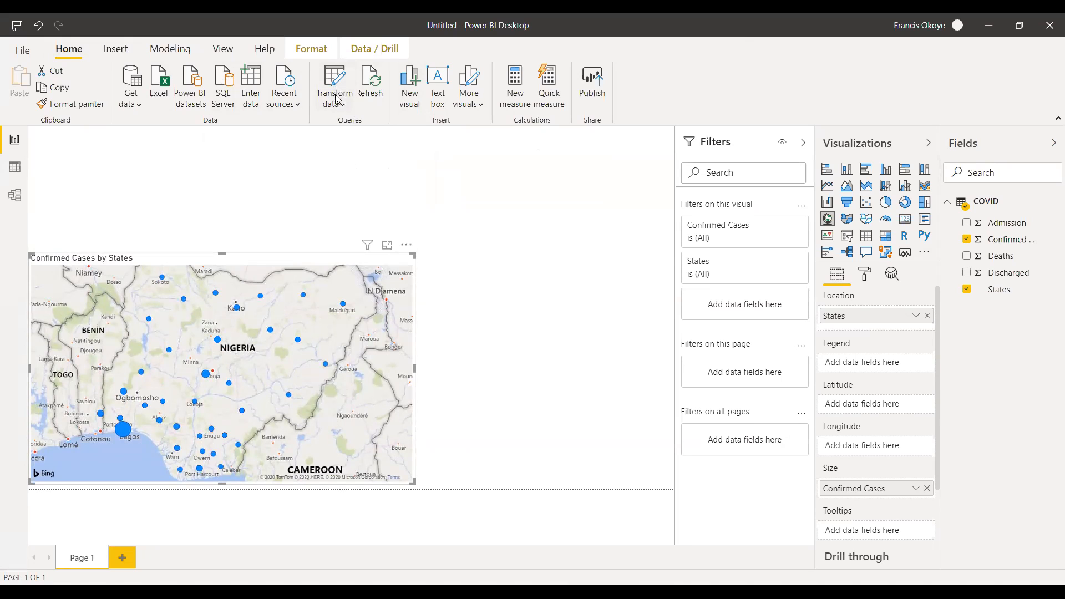
# Raise the upper edge of the Confirmed Cases by States map to the top of the report page and widen it slightly.
pyautogui.moveTo(226, 254); pyautogui.dragTo(214, 177)
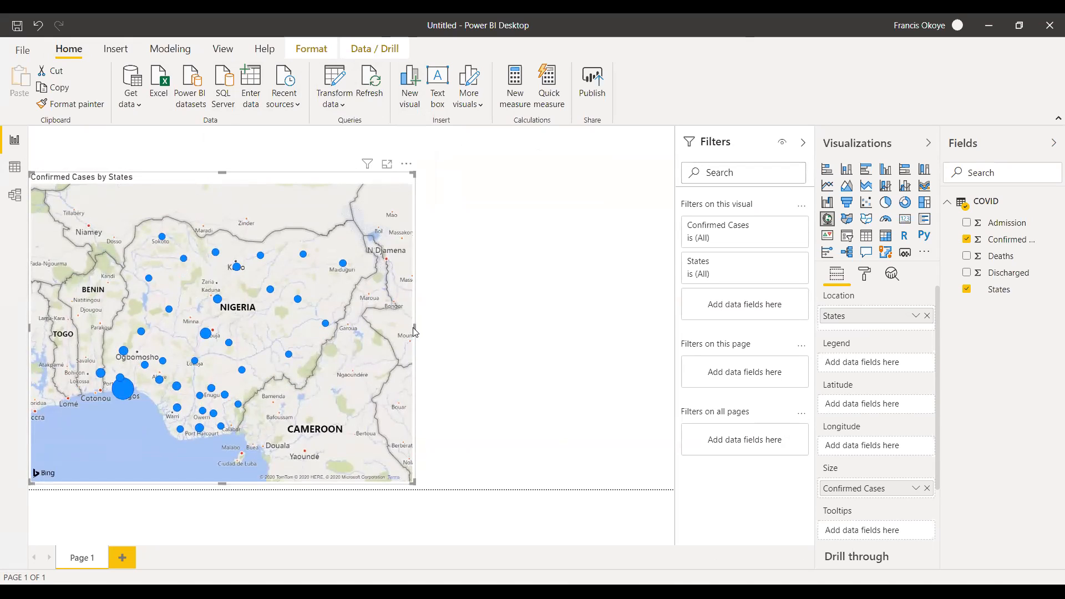
pyautogui.moveTo(419, 331); pyautogui.dragTo(424, 331)
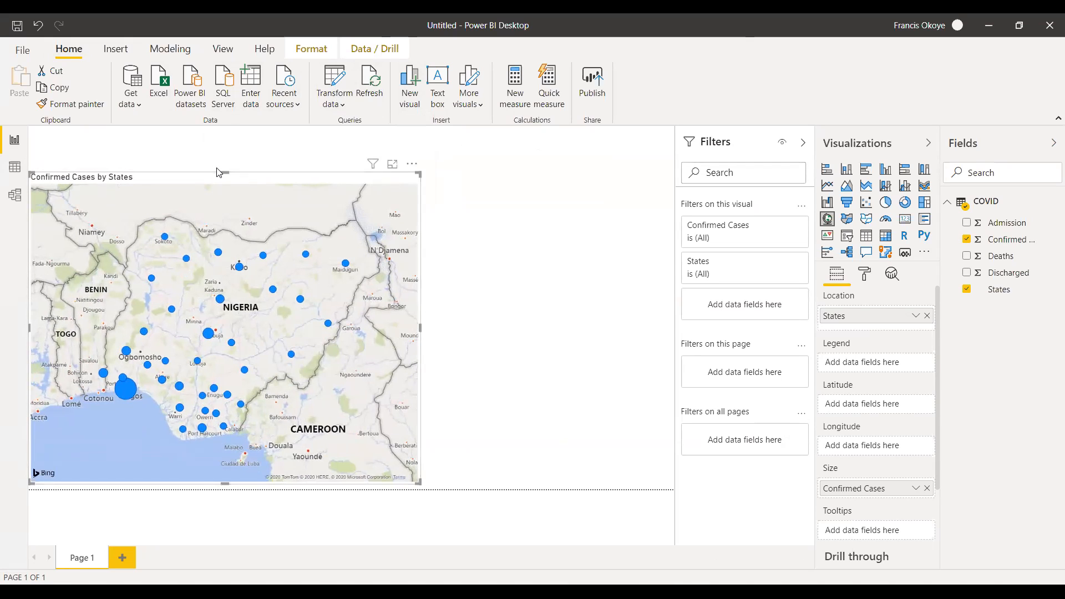
pyautogui.moveTo(221, 172); pyautogui.dragTo(212, 127)
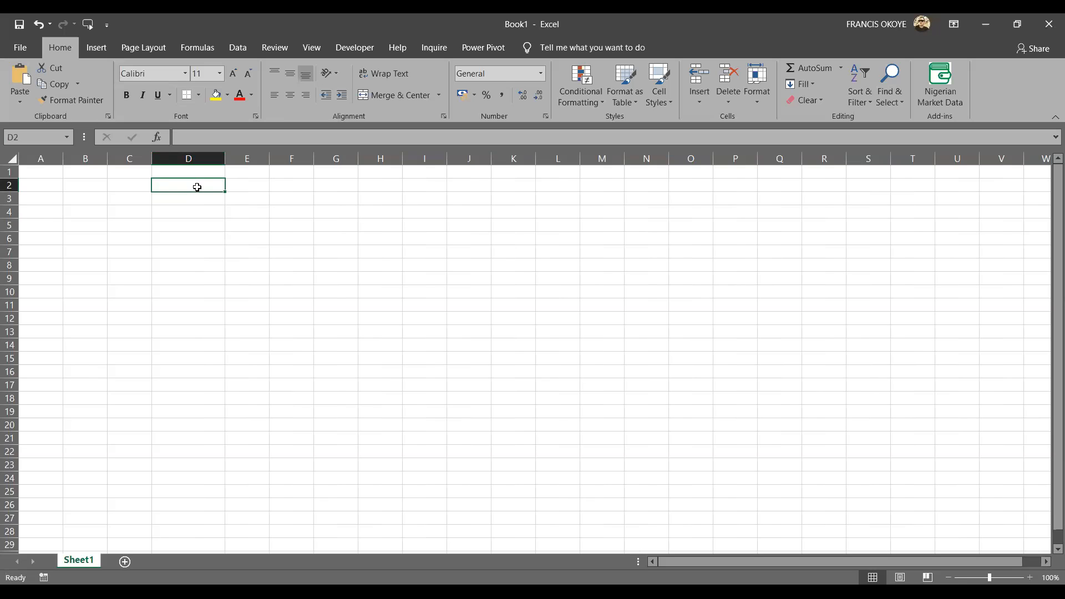
# In a blank Excel workbook, enter Monday in cell D2 and autofill the weekdays down to Sunday in D8.
pyautogui.write('monday')
pyautogui.press('Return')
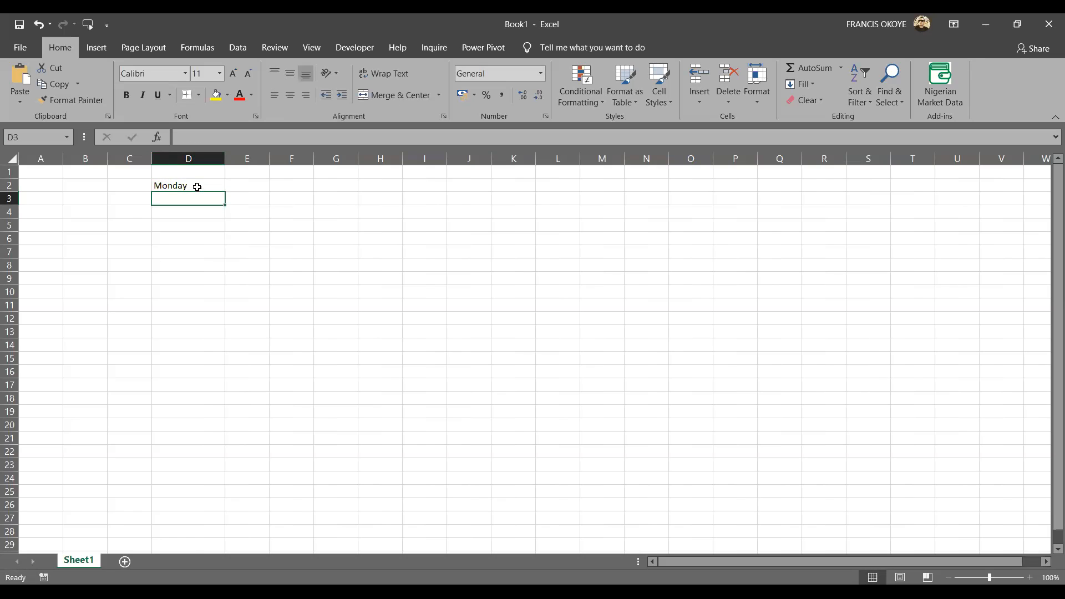
pyautogui.click(199, 186)
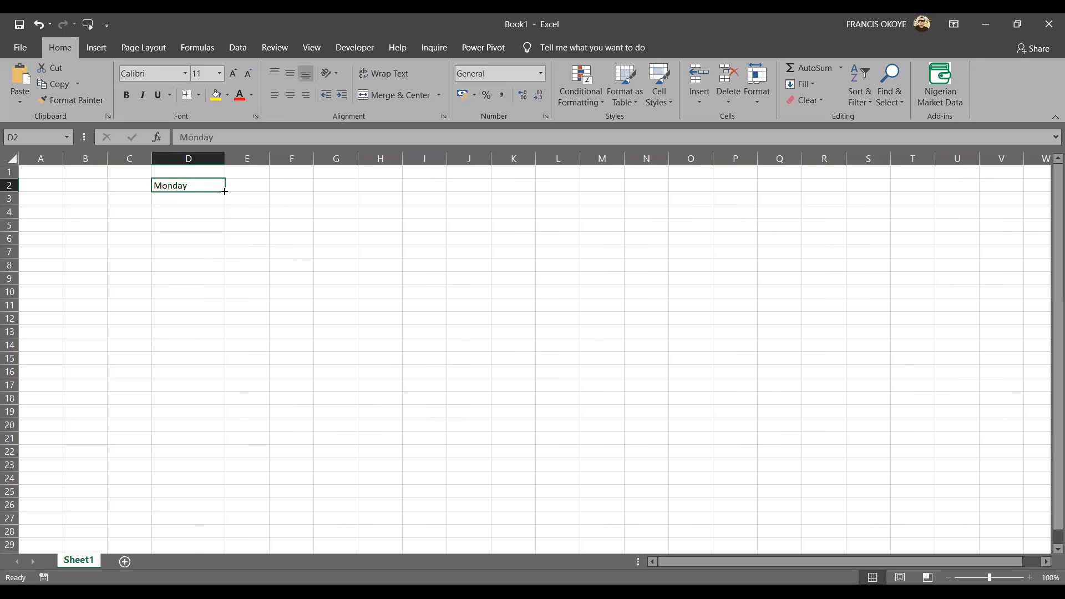
pyautogui.moveTo(224, 191); pyautogui.dragTo(224, 272)
# Enter Jan in cell F2 and autofill the month names down to F14.
pyautogui.click(292, 194)
pyautogui.click(292, 190)
pyautogui.write('Jan')
pyautogui.press('Return')
pyautogui.click(295, 185)
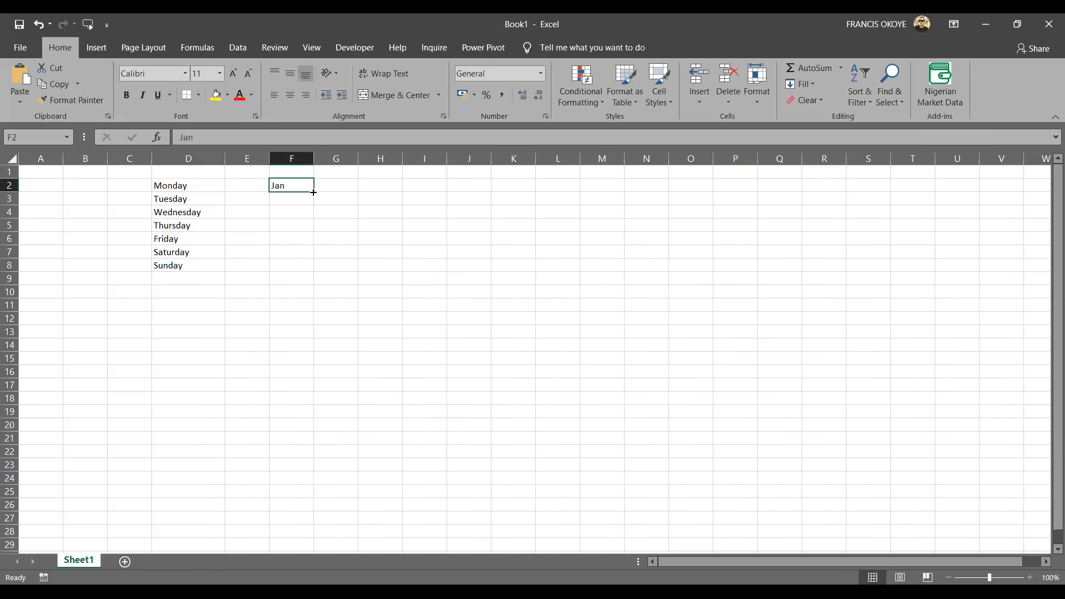
pyautogui.moveTo(314, 191); pyautogui.dragTo(323, 359)
# Enter Abia in cell I2 and autofill the Nigerian state names down column I to Osun in I31.
pyautogui.moveTo(425, 172)
pyautogui.mouseDown()
pyautogui.moveTo(442, 195)
pyautogui.moveTo(431, 188)
pyautogui.mouseUp()
pyautogui.click(431, 188)
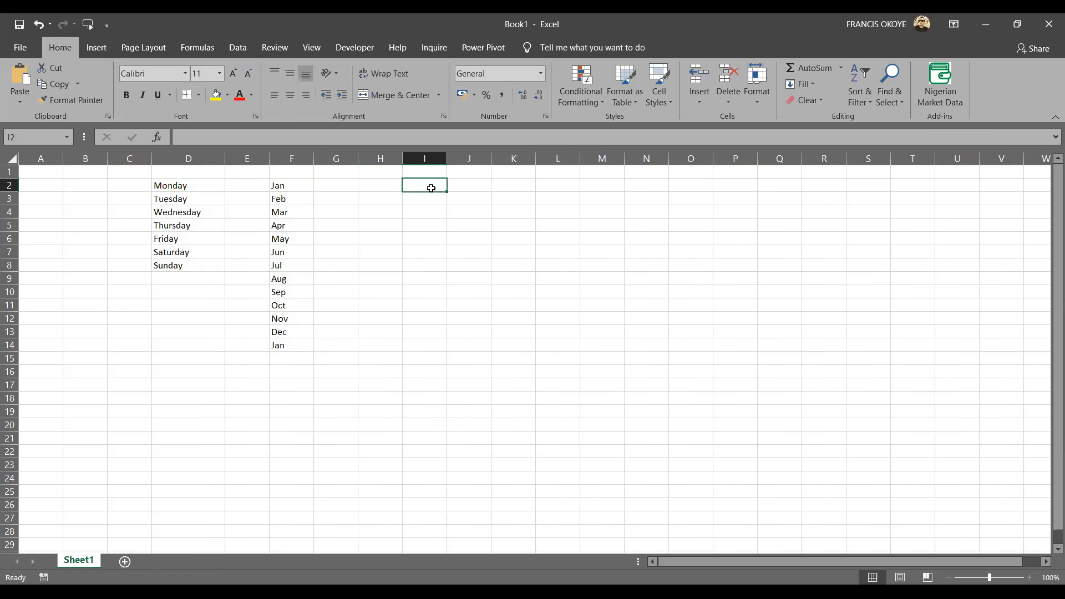
pyautogui.write('Abia')
pyautogui.press('Return')
pyautogui.click(432, 183)
pyautogui.moveTo(446, 192); pyautogui.dragTo(447, 533)
pyautogui.scroll(1, 1046, 298)
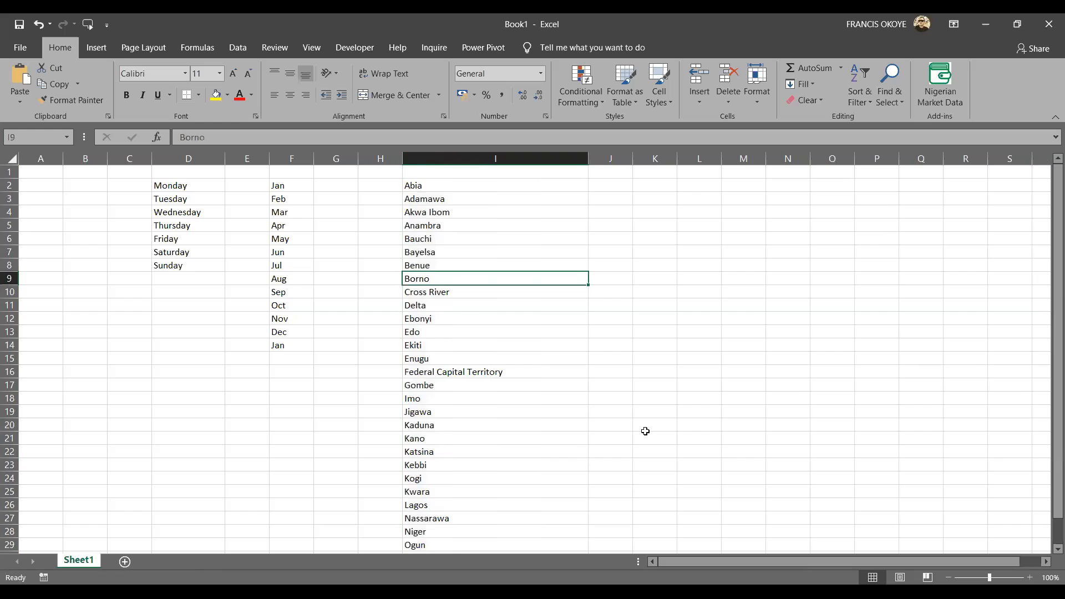
# Check the filled state names in column I, including Federal Capital Territory and Lagos.
pyautogui.click(443, 188)
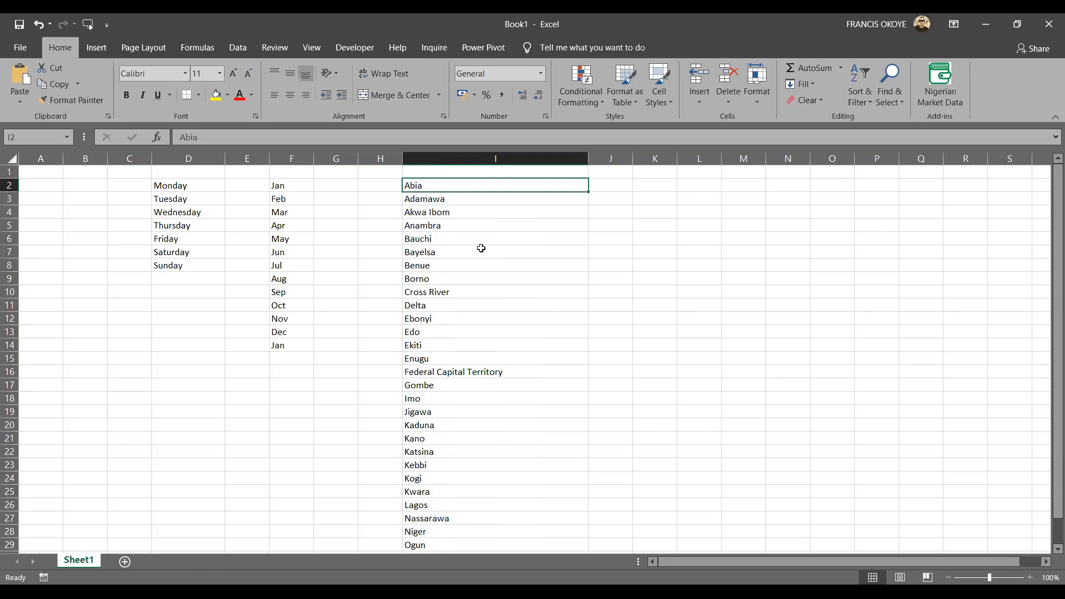
pyautogui.hotkey('ctrl', 'Down')
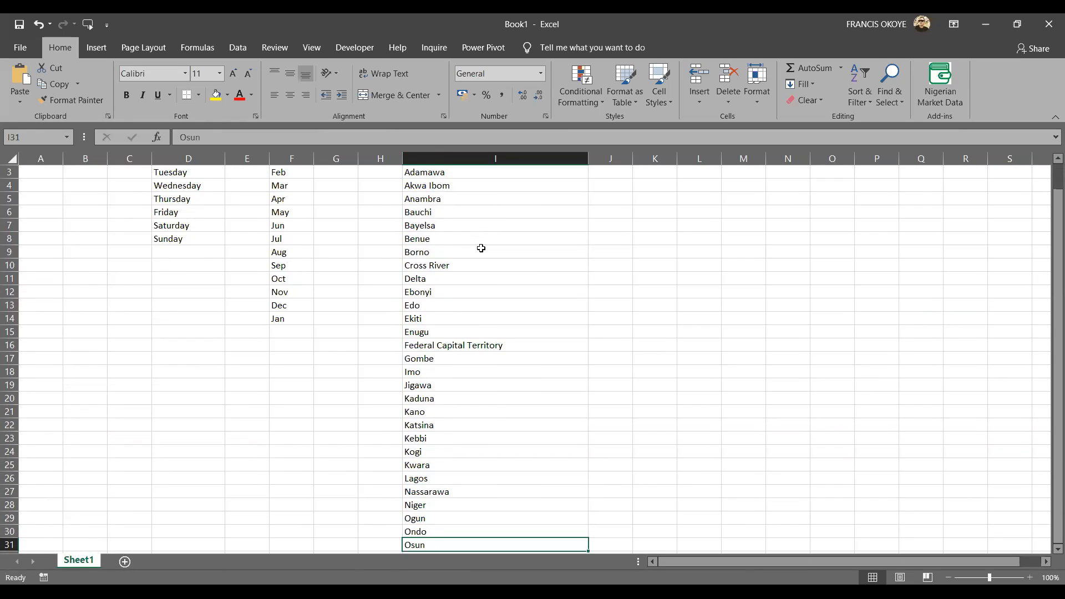
pyautogui.click(447, 346)
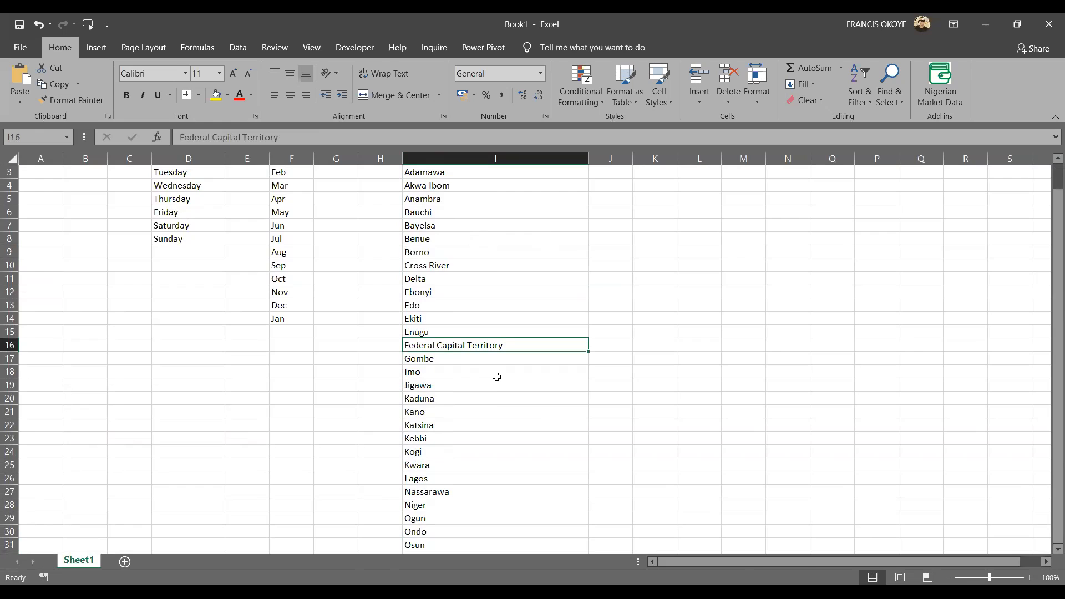
pyautogui.click(450, 477)
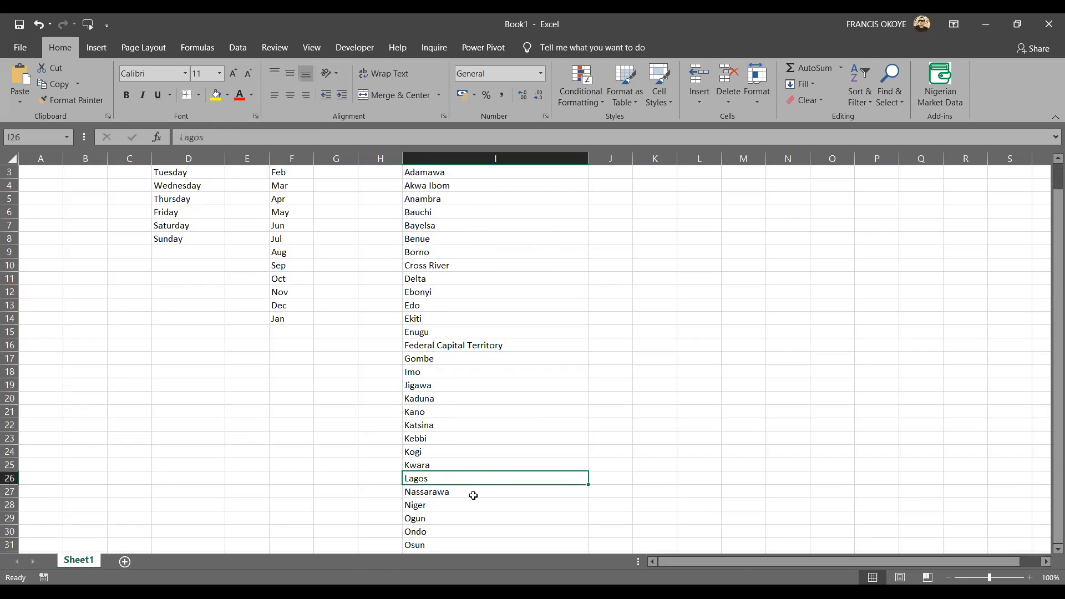
# Extend the autofilled state list in column I from Osun down to Zamfara in I38.
pyautogui.hotkey('ctrl', 'Down')
pyautogui.press('Down')
pyautogui.press('Up')
pyautogui.press('Up')
pyautogui.hotkey('shift', 'Down')
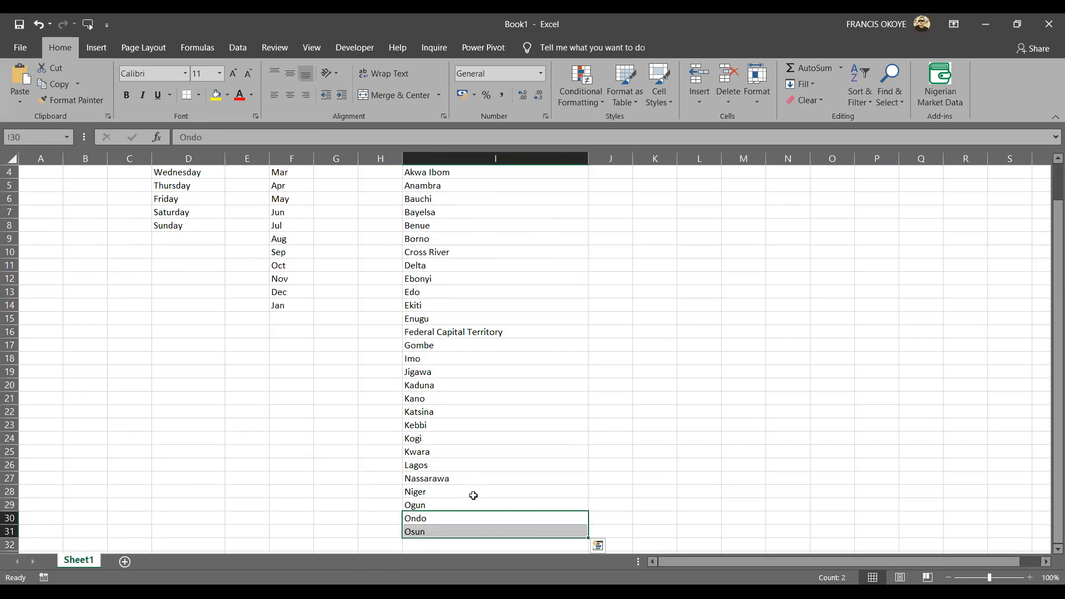
pyautogui.click(534, 528)
pyautogui.moveTo(587, 537); pyautogui.dragTo(588, 552)
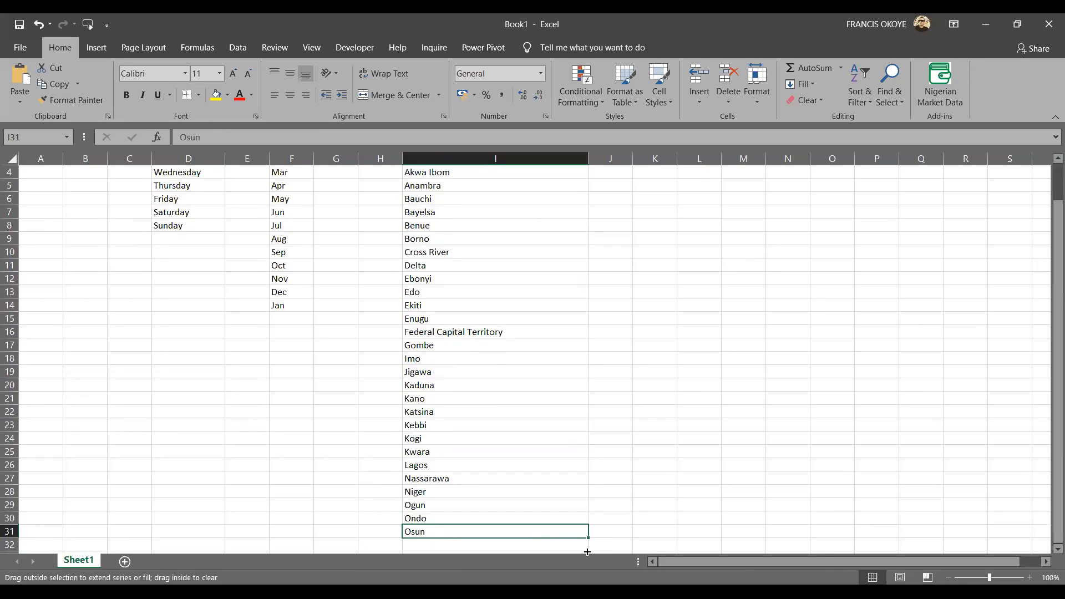
pyautogui.moveTo(587, 552); pyautogui.dragTo(593, 422)
# Examine the completed state list in column I from its first entry to its last.
pyautogui.click(465, 412)
pyautogui.hotkey('ctrl', 'Up')
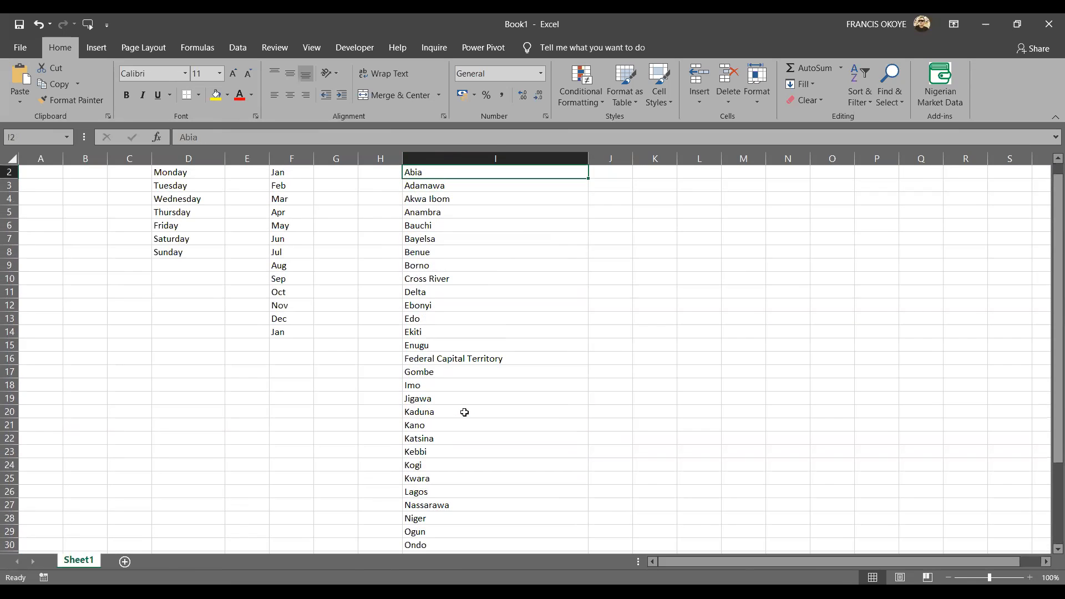
pyautogui.scroll(1, 464, 412)
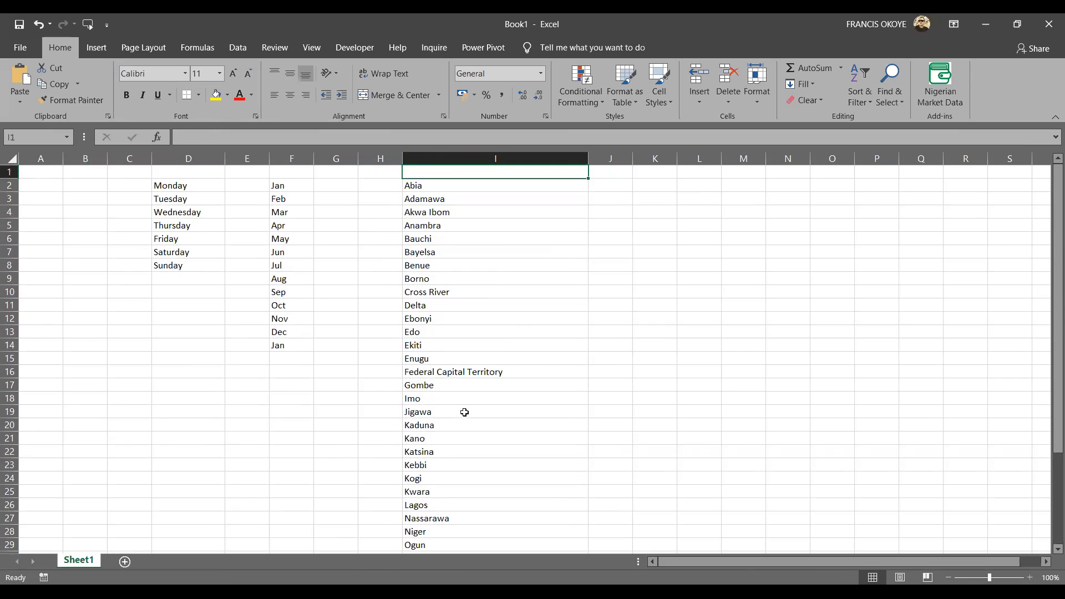
pyautogui.hotkey('ctrl', 'Down')
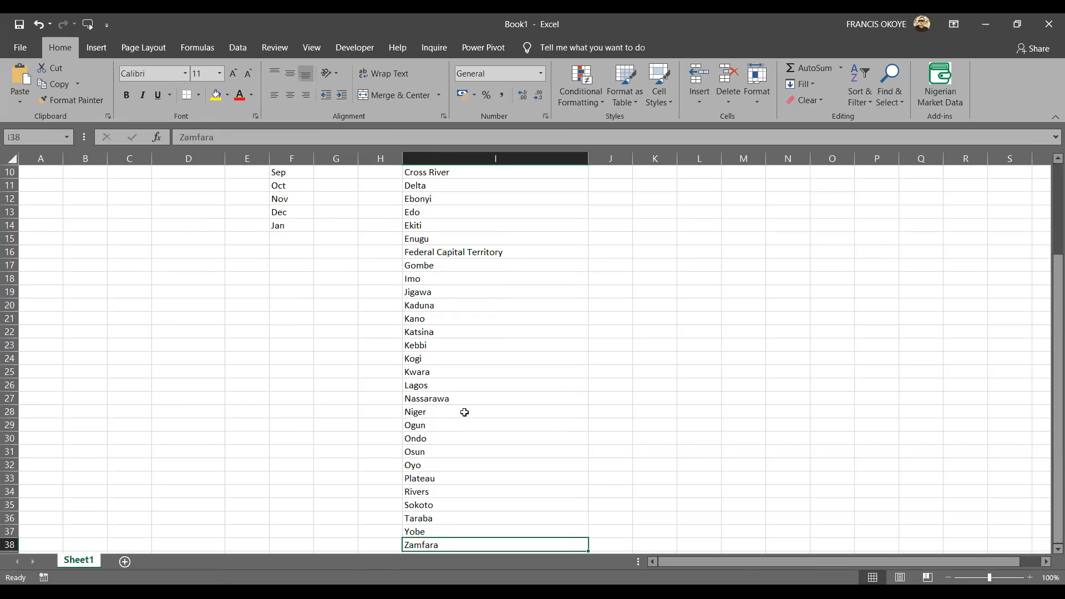
pyautogui.hotkey('ctrl', 'Up')
pyautogui.press('Down')
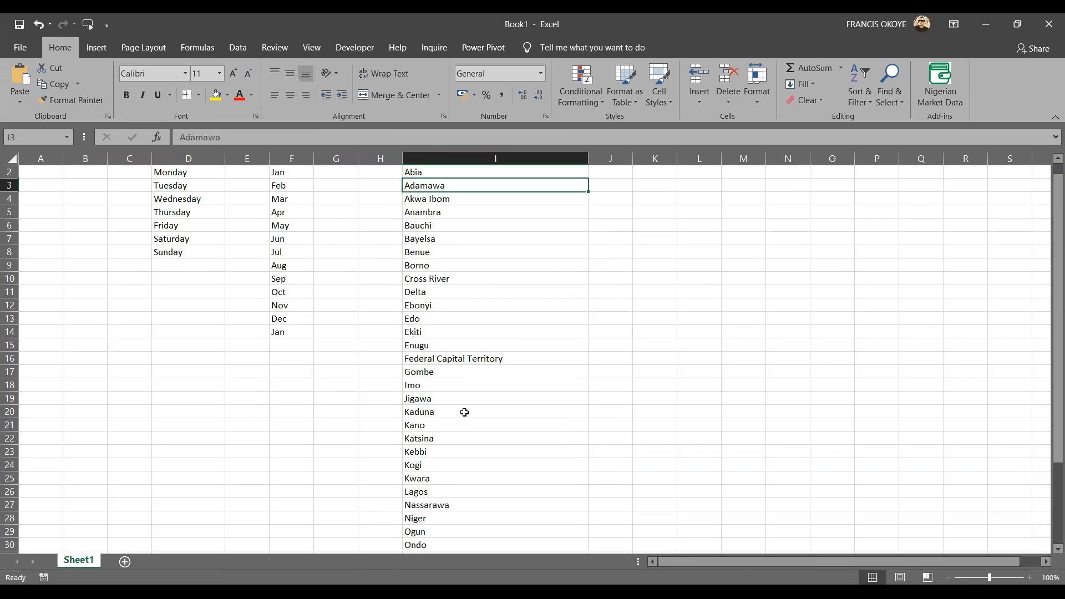
pyautogui.hotkey('ctrl', 'Down')
pyautogui.hotkey('ctrl', 'Up')
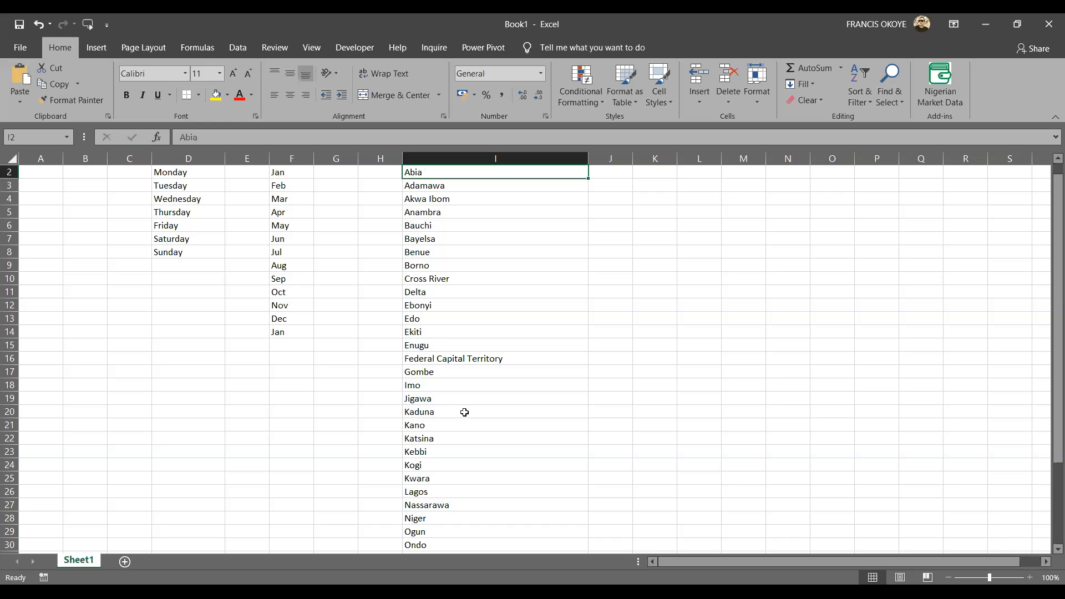
# Enter =RANDBETWEEN(10,100) in cell J2 and fill it down beside every state to J38.
pyautogui.press('Right')
pyautogui.write('=')
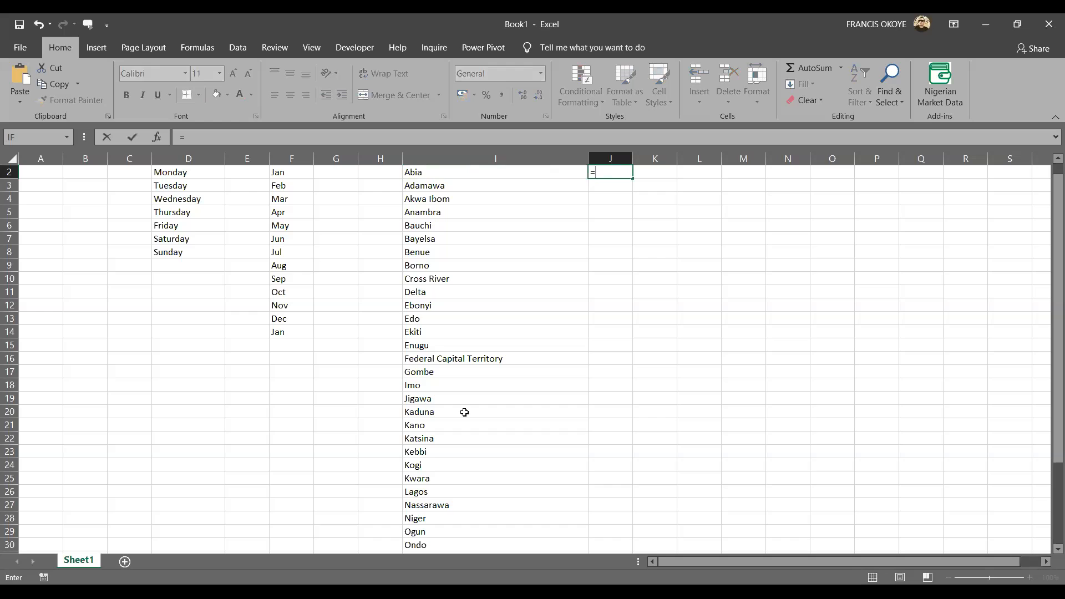
pyautogui.write('rand')
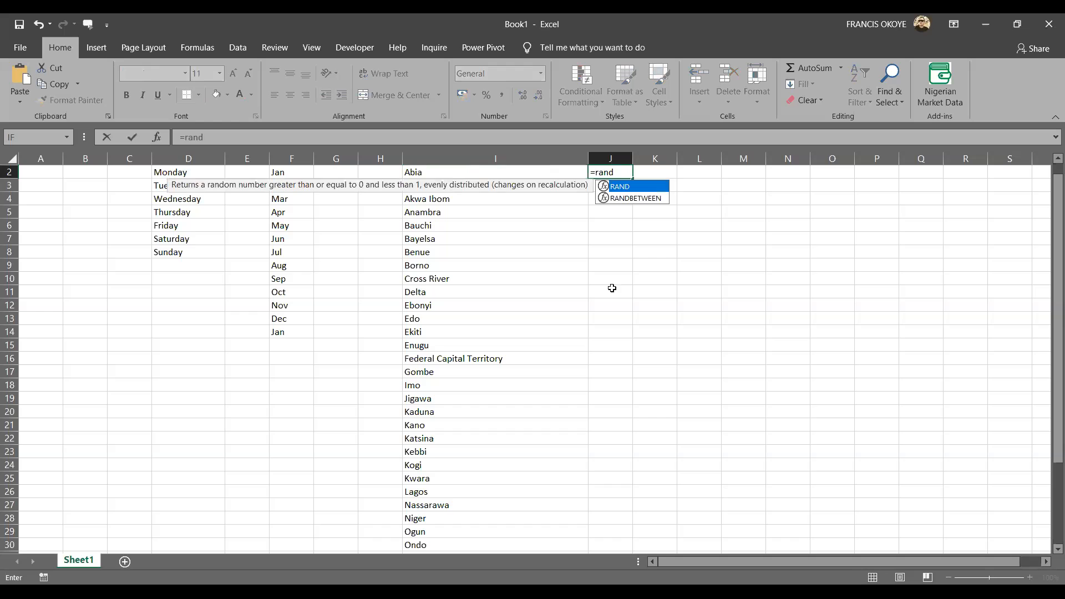
pyautogui.doubleClick(646, 197)
pyautogui.write('10,100)')
pyautogui.press('Return')
pyautogui.click(617, 171)
pyautogui.doubleClick(633, 178)
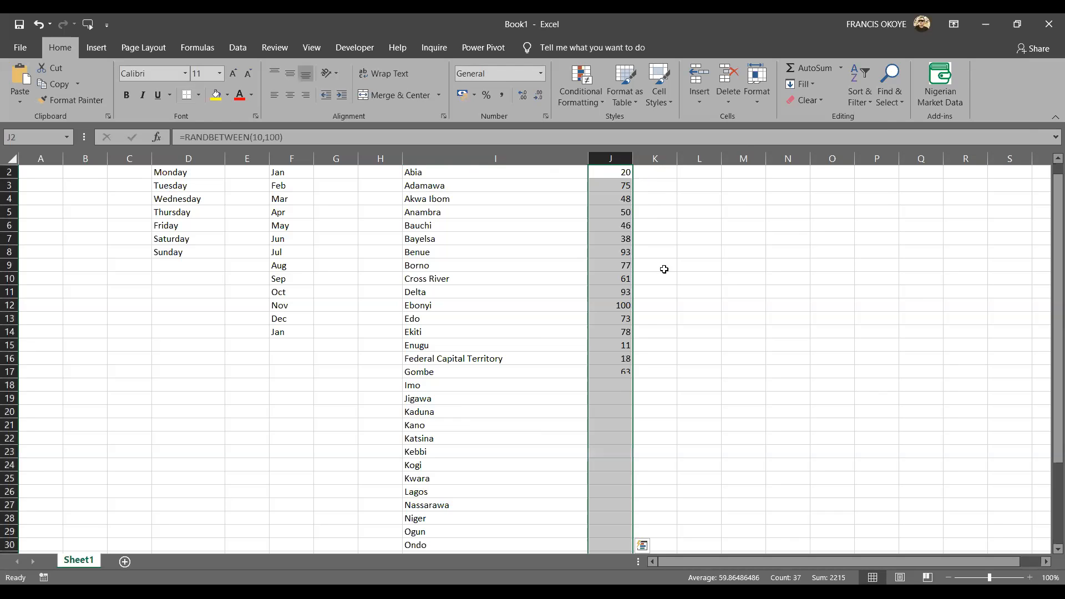
# Insert a Filled Map chart from the state names and random values in I2:J38.
pyautogui.click(428, 167)
pyautogui.scroll(1, 428, 167)
pyautogui.hotkey('shift', 'Right')
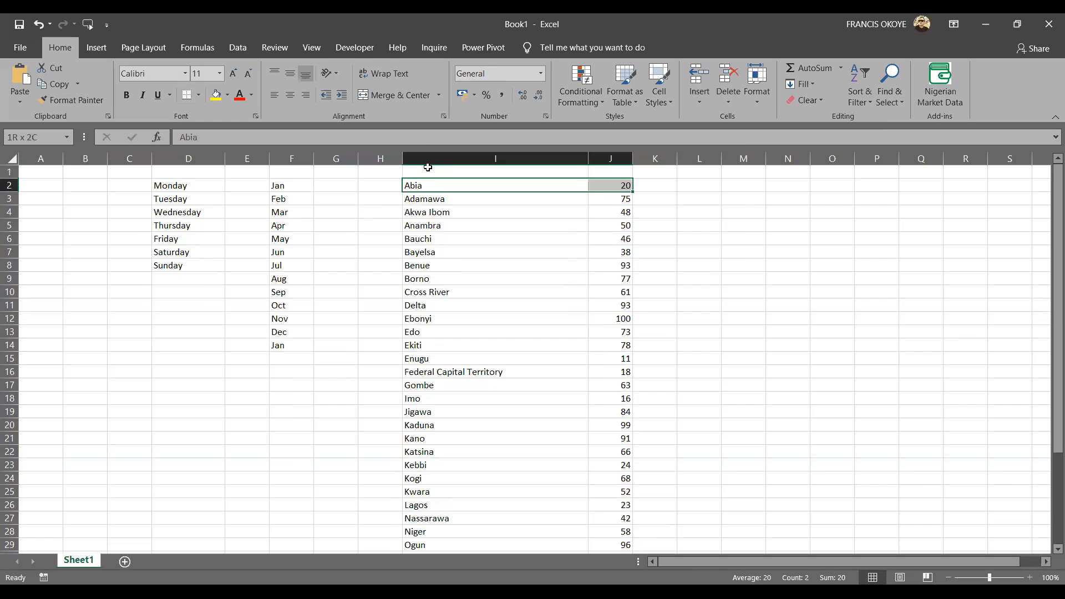
pyautogui.hotkey('ctrl', 'shift', 'Down')
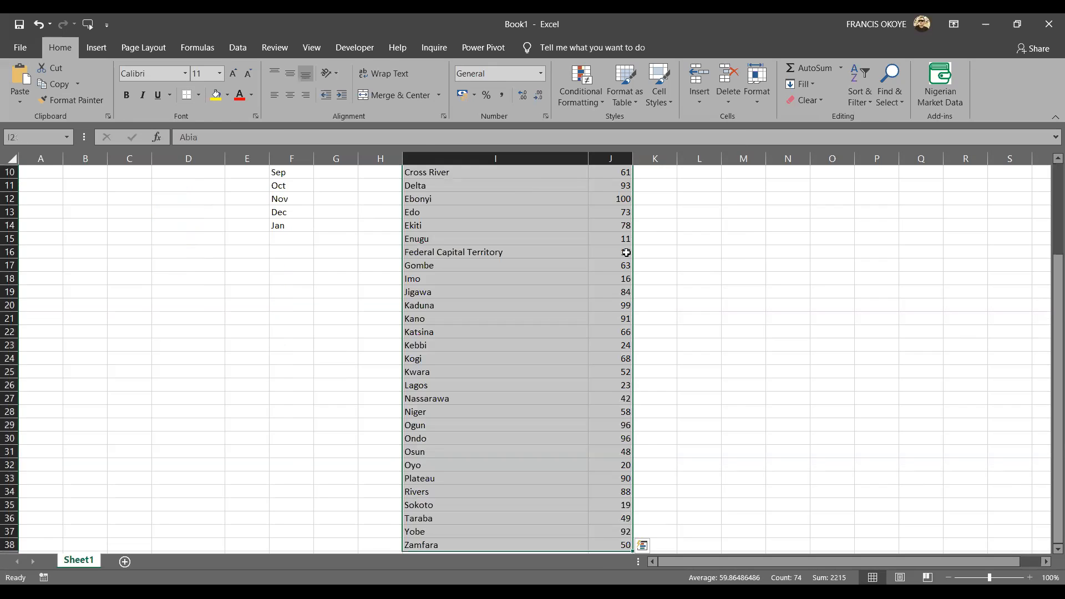
pyautogui.click(97, 46)
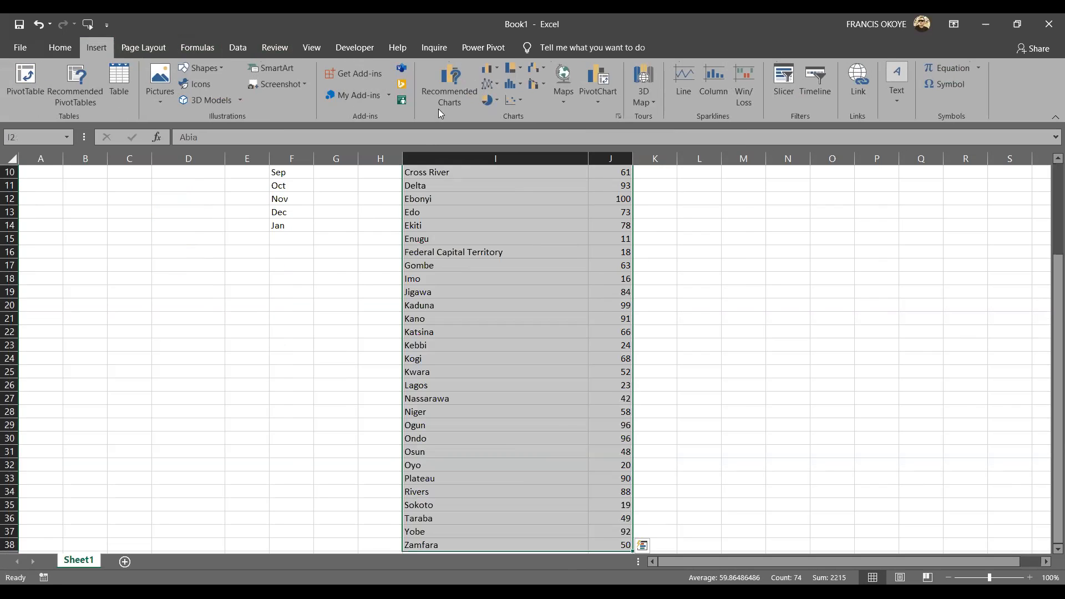
pyautogui.click(568, 92)
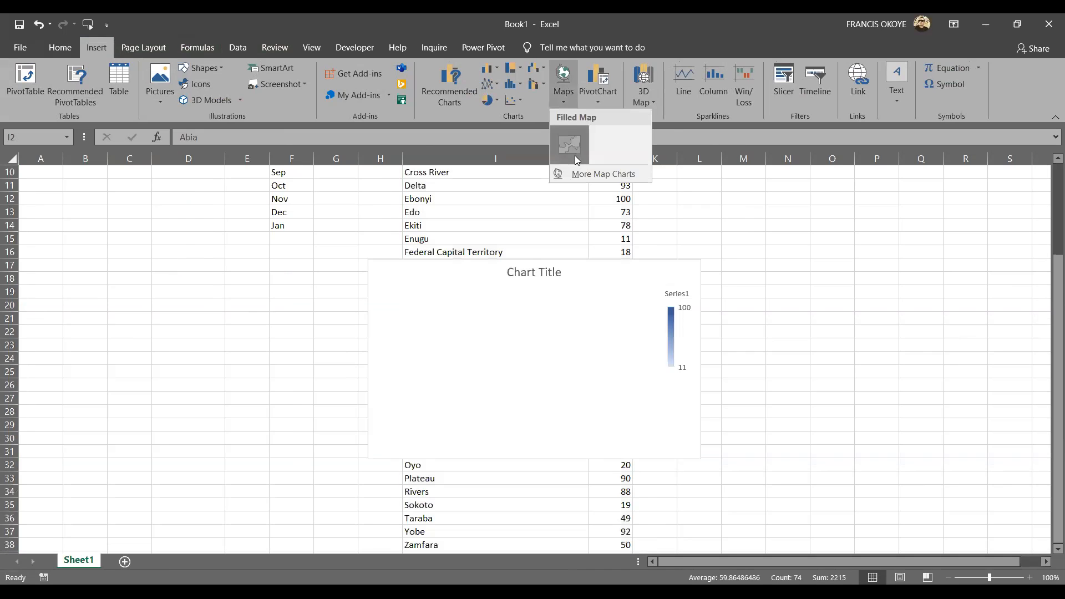
pyautogui.click(573, 150)
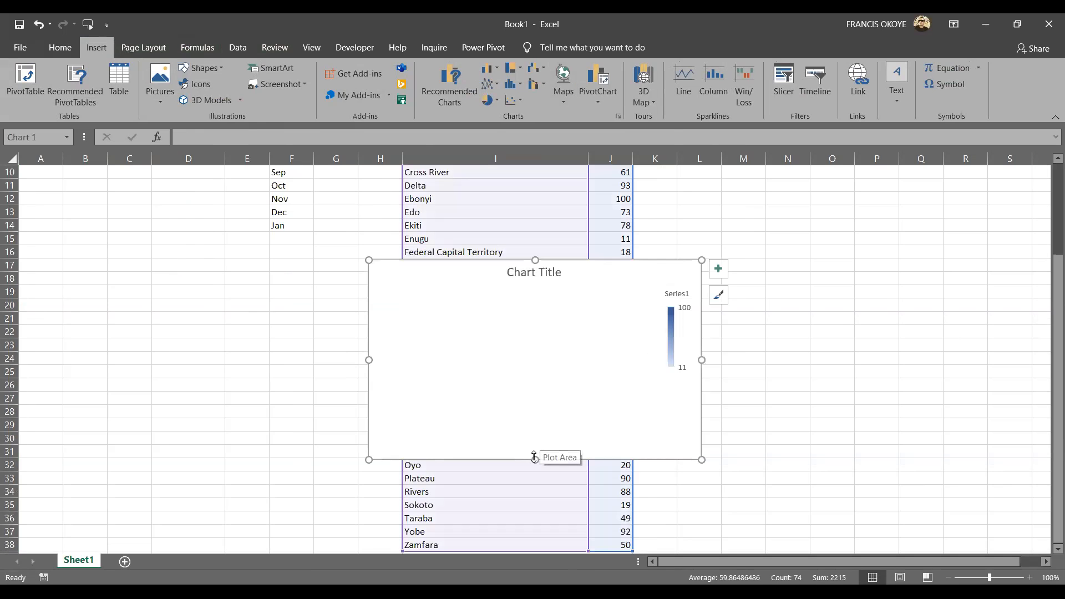
# Enlarge the map chart in height and width, and inspect the value shown for Nassarawa.
pyautogui.moveTo(535, 260); pyautogui.dragTo(535, 230)
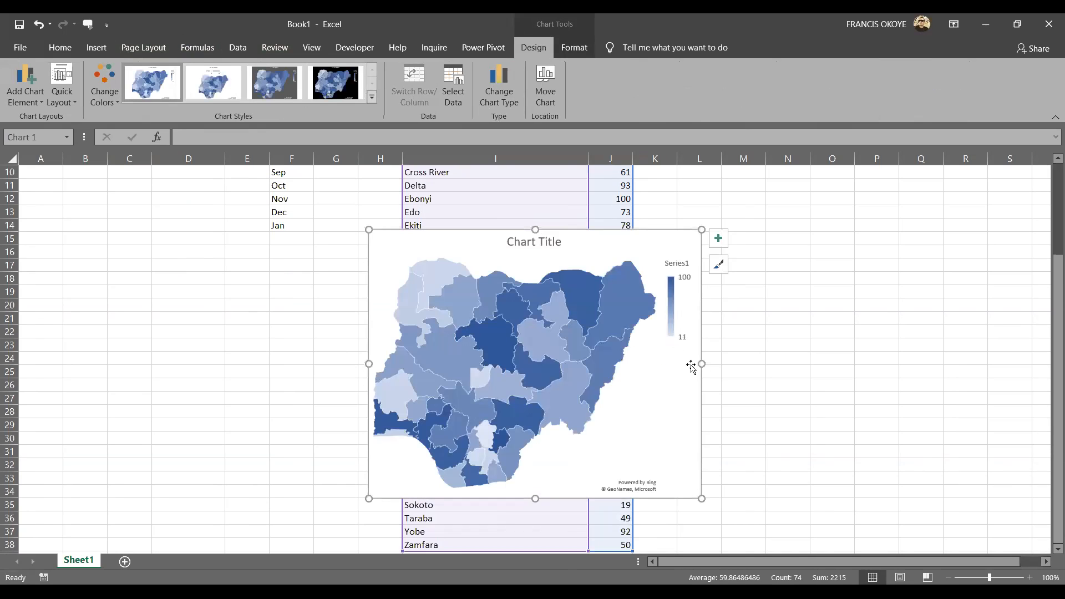
pyautogui.moveTo(701, 364); pyautogui.dragTo(780, 364)
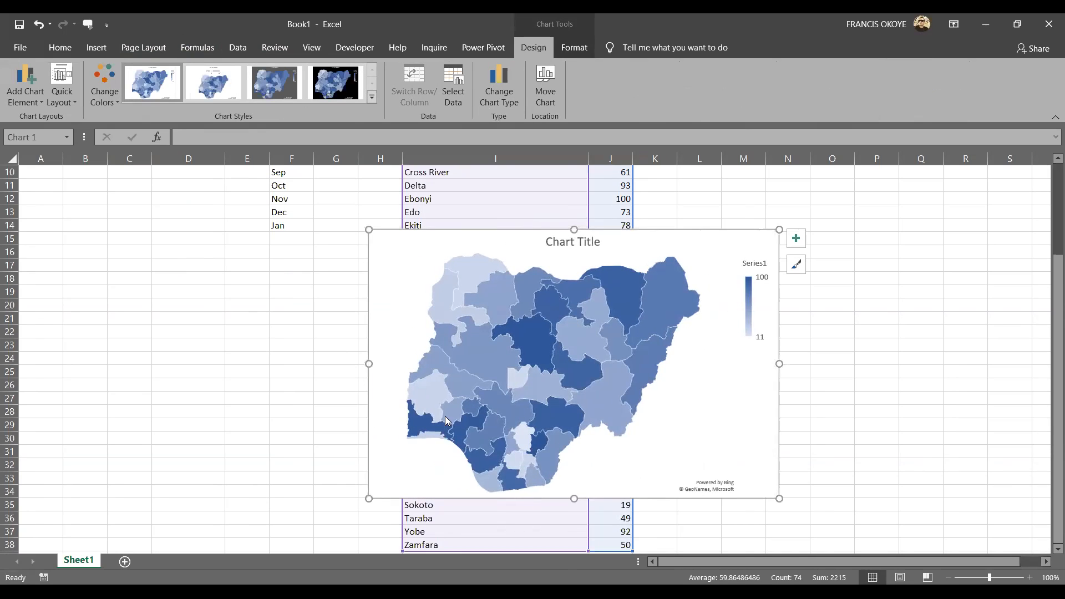
pyautogui.moveTo(547, 383)
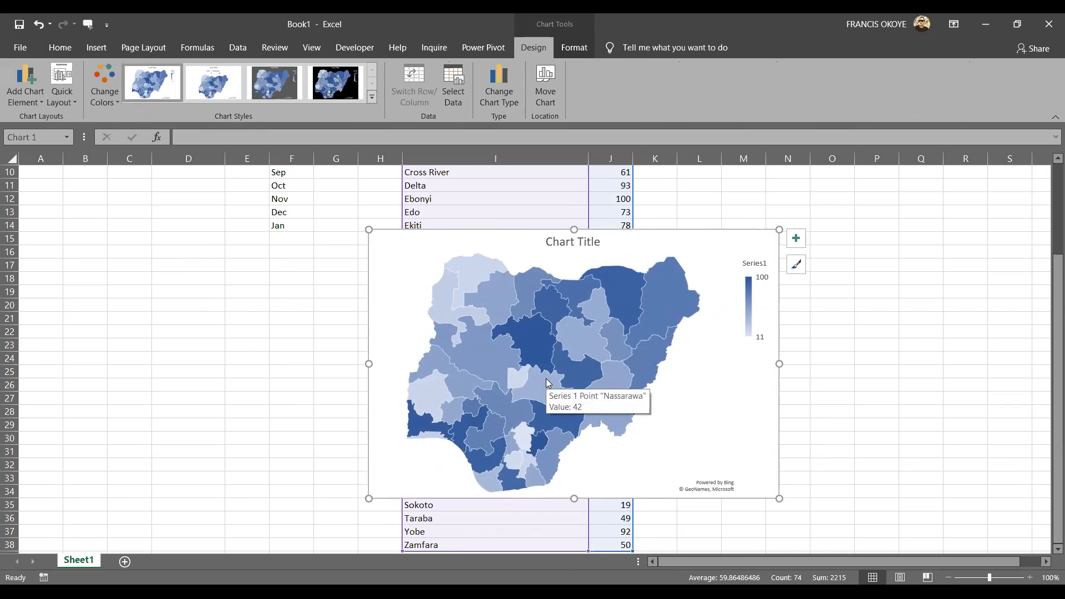
# Try the black and dark grey chart styles on the filled map, and turn on its data labels.
pyautogui.click(334, 96)
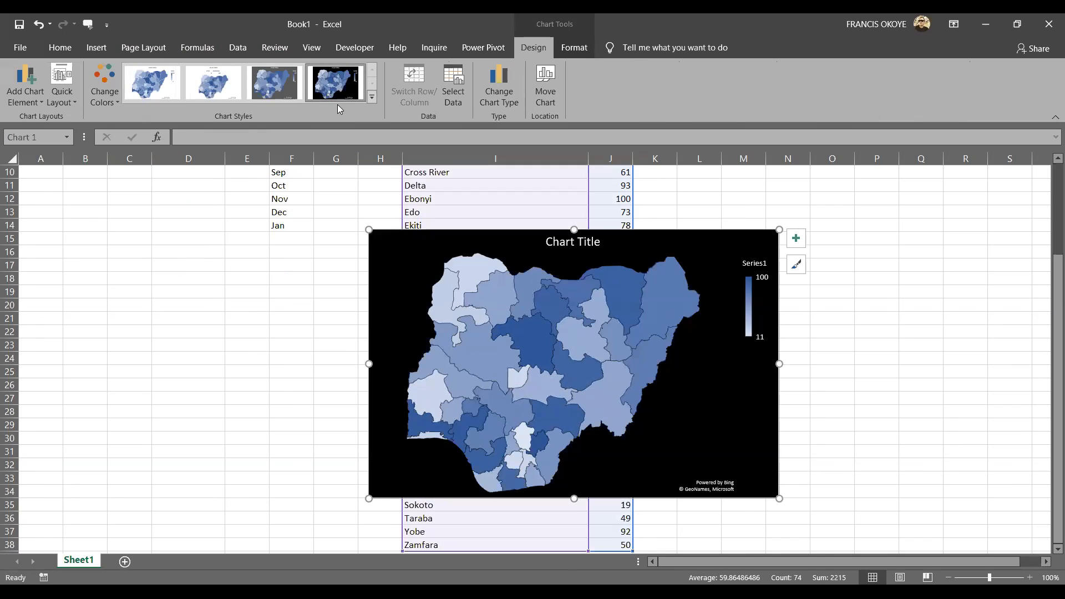
pyautogui.click(622, 364)
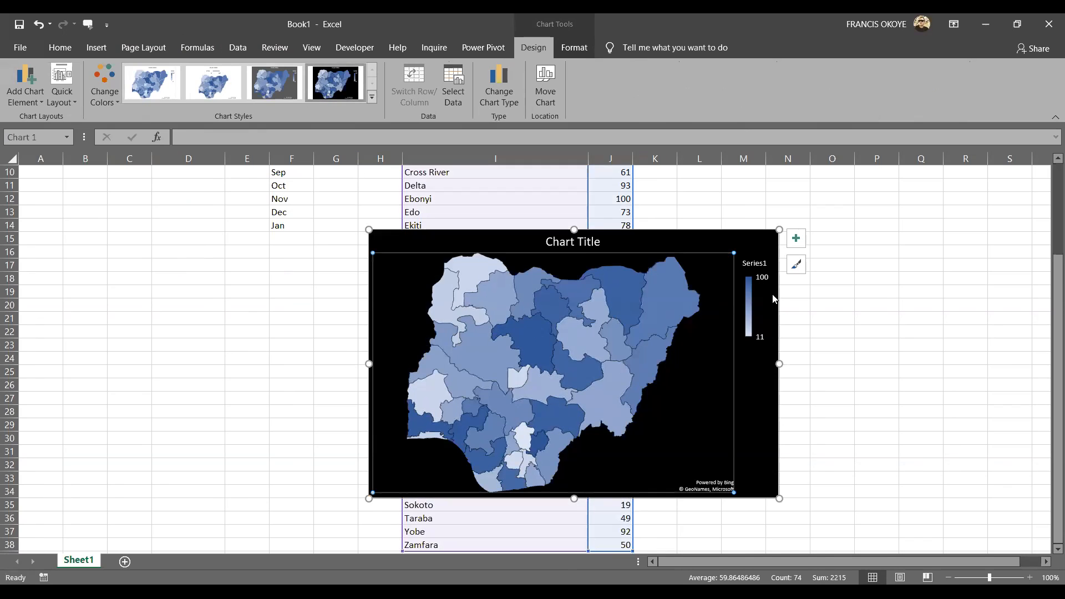
pyautogui.click(796, 265)
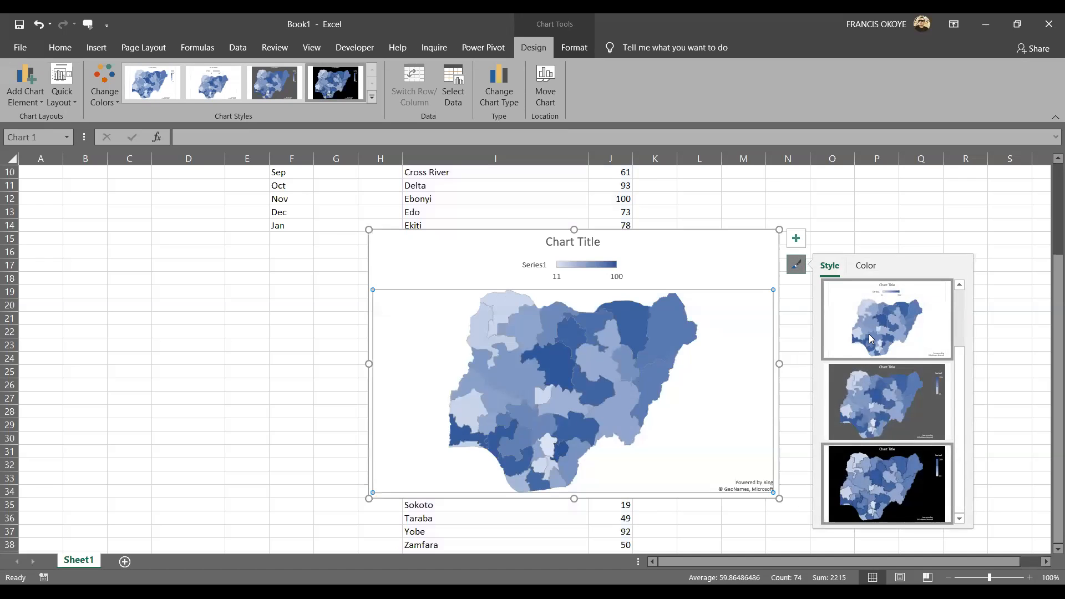
pyautogui.click(887, 388)
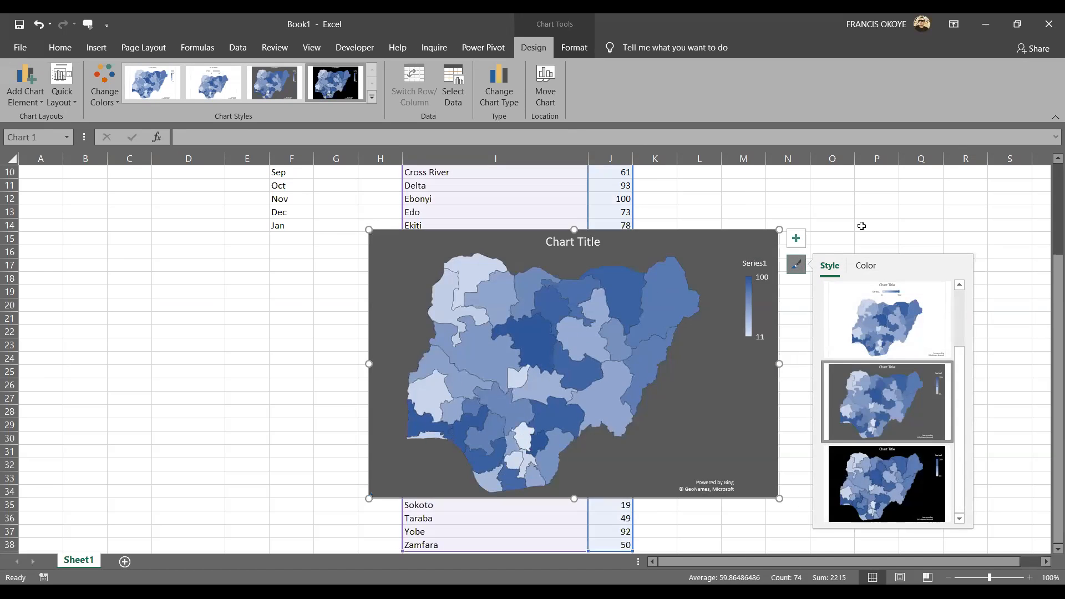
pyautogui.click(796, 237)
pyautogui.click(826, 269)
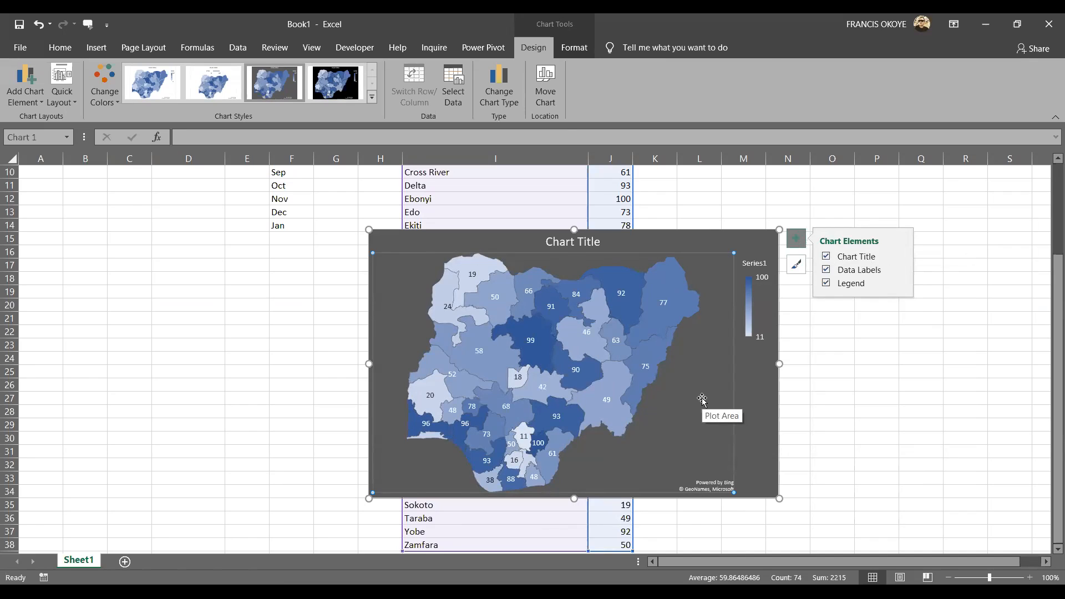
# Apply the black chart style to the map chart and turn its data labels on.
pyautogui.click(335, 82)
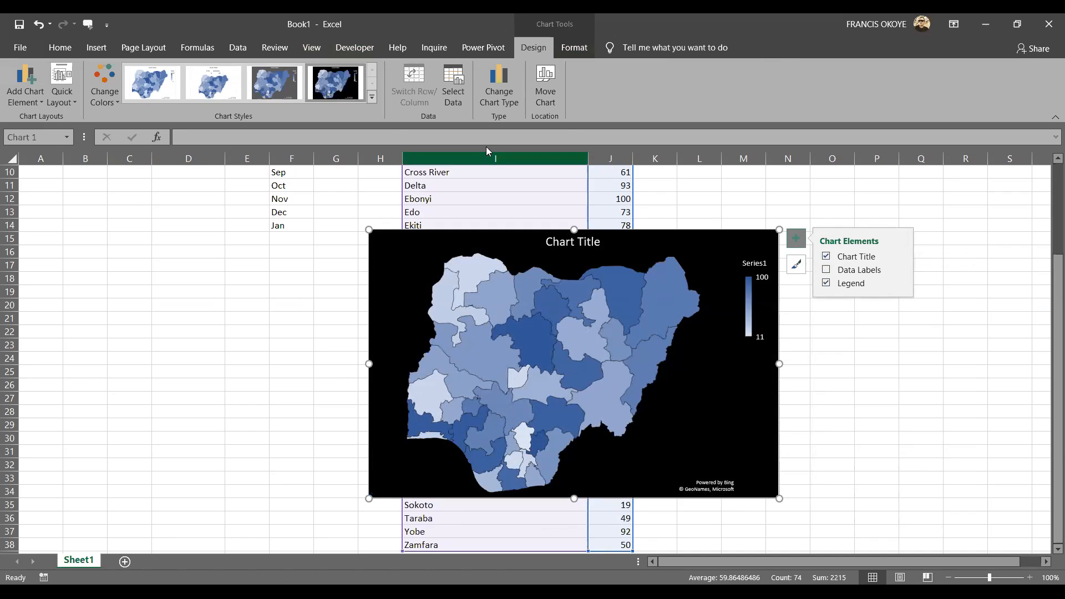
pyautogui.click(826, 269)
pyautogui.click(686, 434)
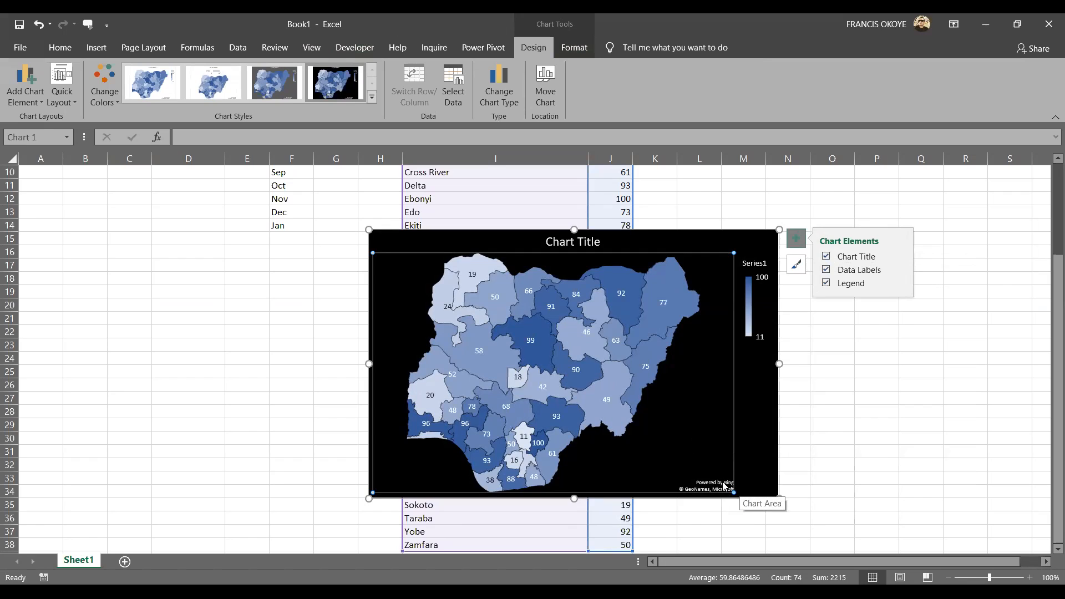
# Move the map chart away from most of the state list, and change Federal Capital Territory in I16 to FCT.
pyautogui.doubleClick(710, 229)
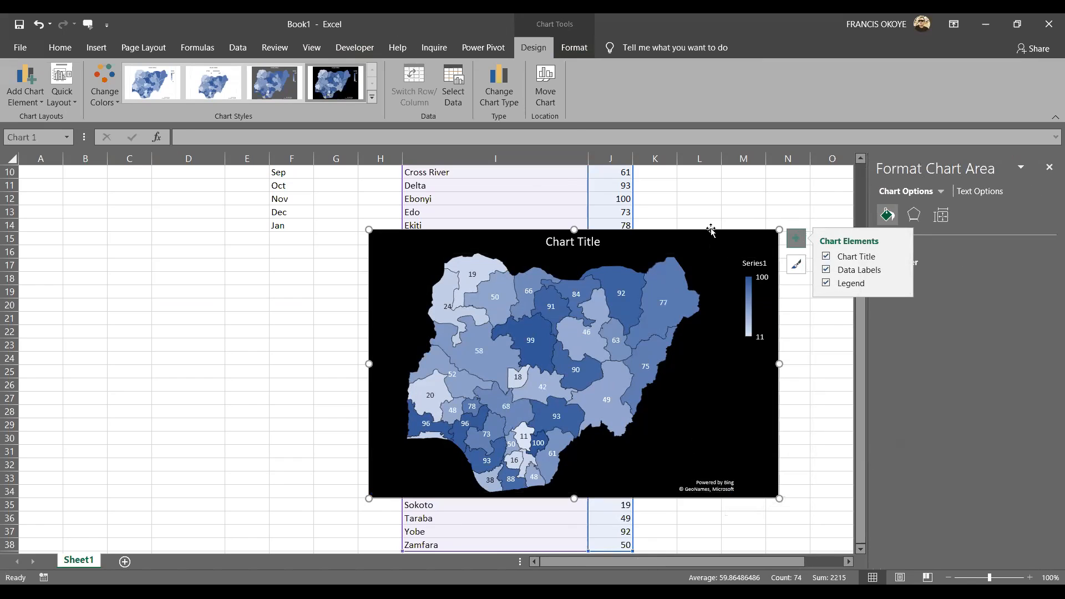
pyautogui.moveTo(710, 229); pyautogui.dragTo(263, 250)
pyautogui.click(426, 251)
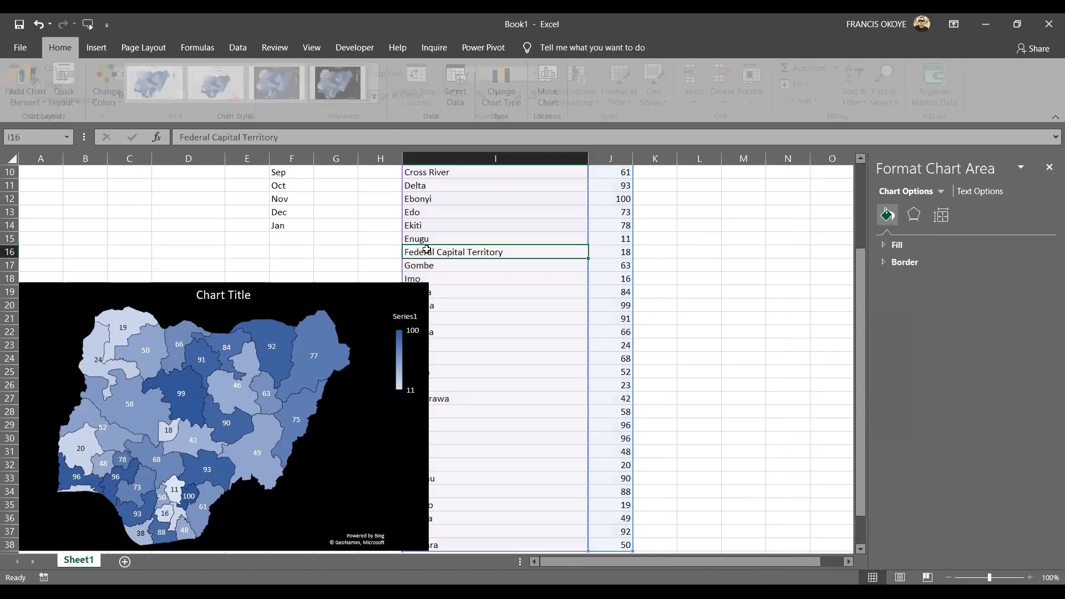
pyautogui.write('CFT')
pyautogui.press('BackSpace')
pyautogui.press('BackSpace')
pyautogui.press('BackSpace')
pyautogui.write('FCT')
pyautogui.press('Return')
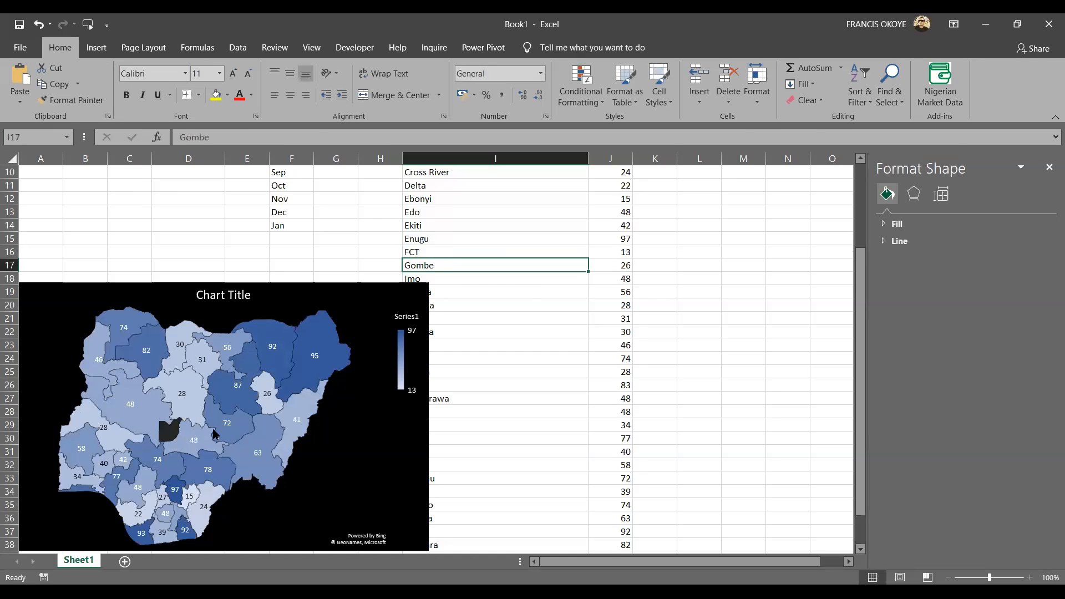
# Check the unfilled region on the map, and replace the entry in I16 with Abuja.
pyautogui.moveTo(173, 442)
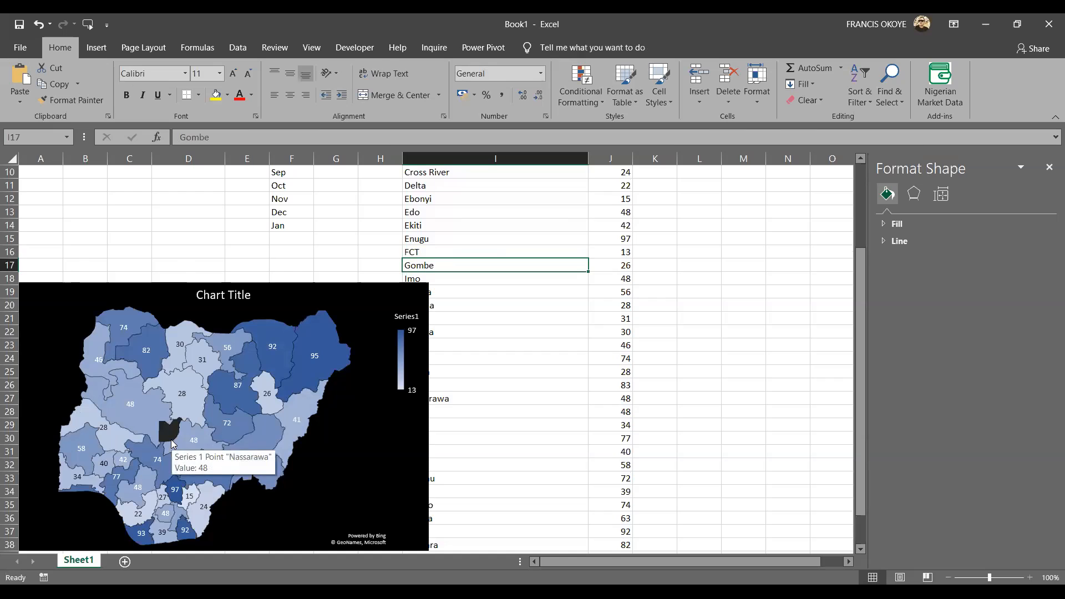
pyautogui.click(434, 239)
pyautogui.click(436, 250)
pyautogui.write('Abuja')
pyautogui.press('Return')
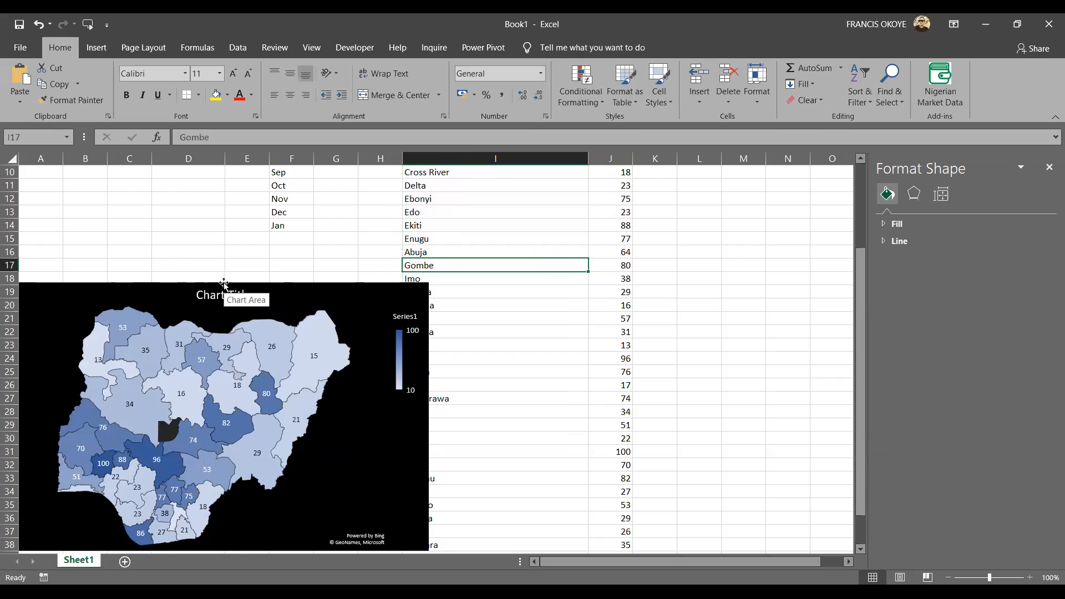
pyautogui.click(436, 249)
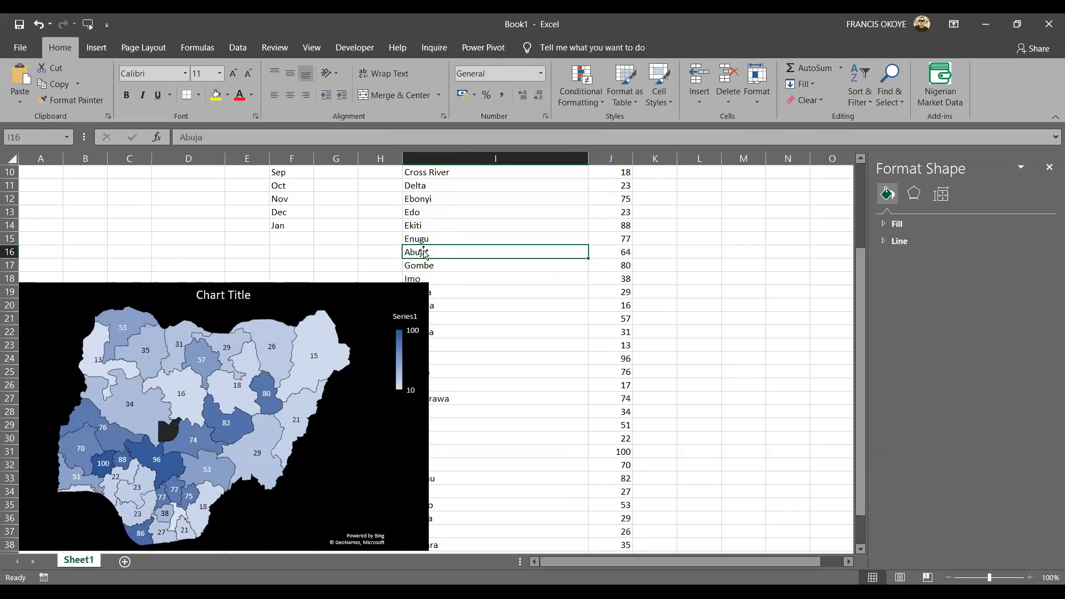
# Make the map chart taller and narrow it so it no longer covers the state names.
pyautogui.click(274, 289)
pyautogui.moveTo(224, 283); pyautogui.dragTo(223, 255)
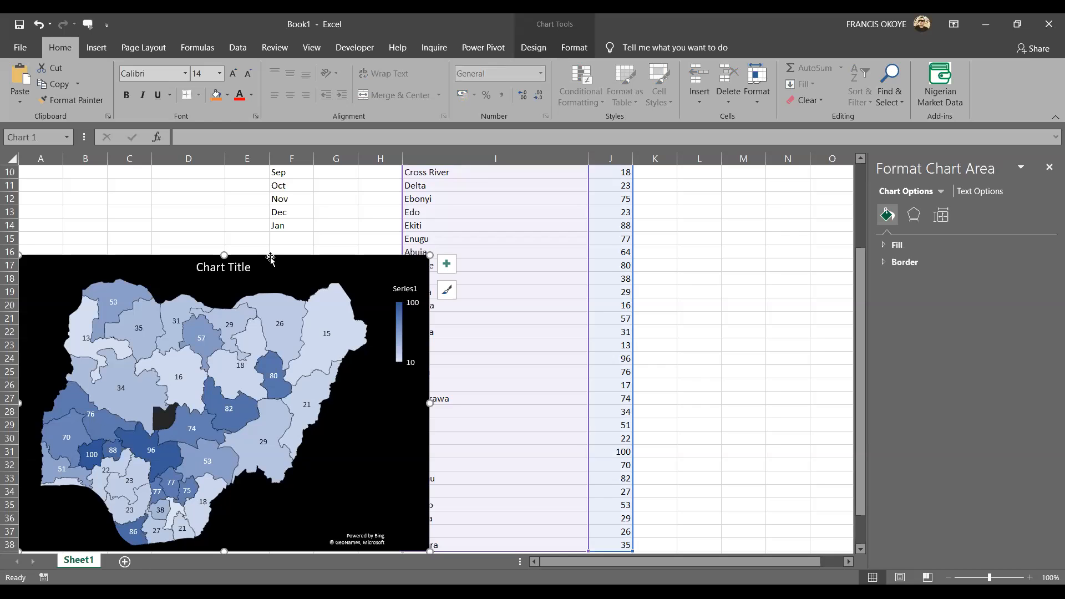
pyautogui.moveTo(429, 403); pyautogui.dragTo(378, 409)
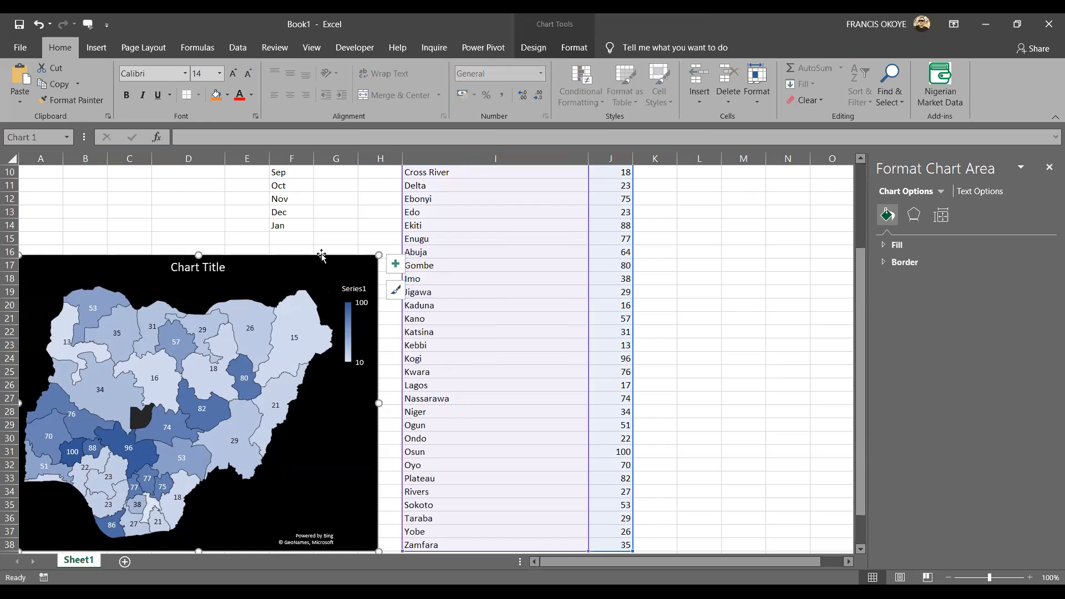
# Delete the map chart from the sheet, and select column J with the random values.
pyautogui.press('Delete')
pyautogui.click(655, 211)
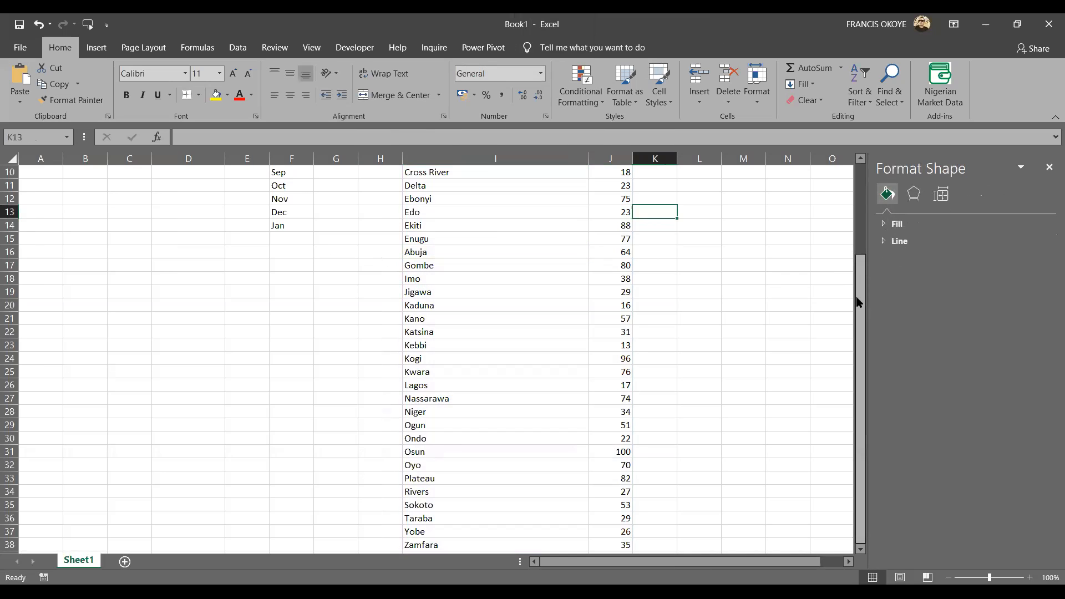
pyautogui.moveTo(858, 303); pyautogui.dragTo(858, 210)
pyautogui.click(610, 158)
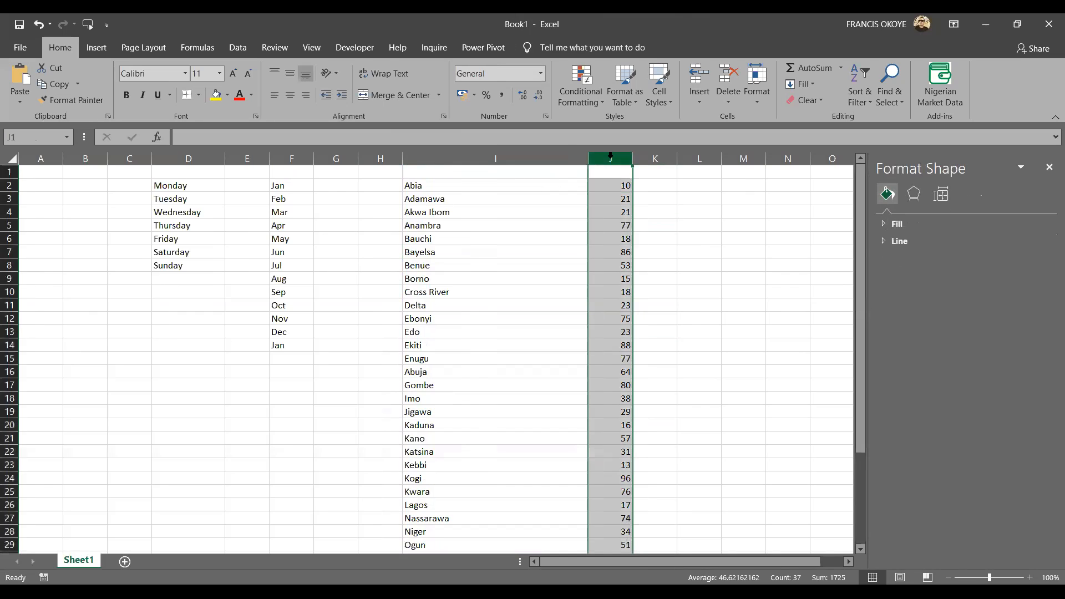
pyautogui.click(712, 190)
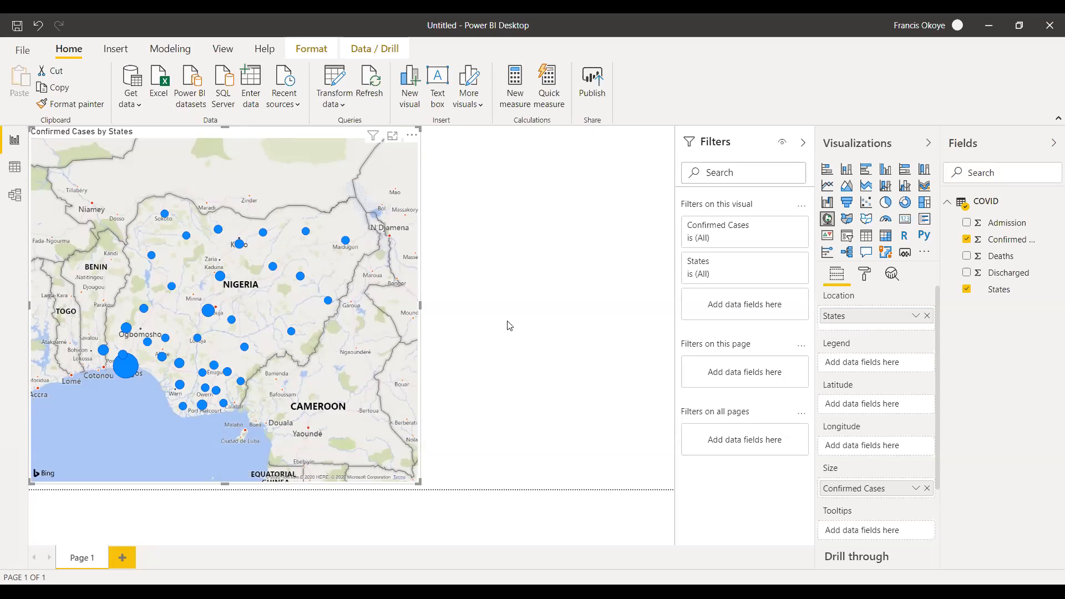
pyautogui.click(137, 105)
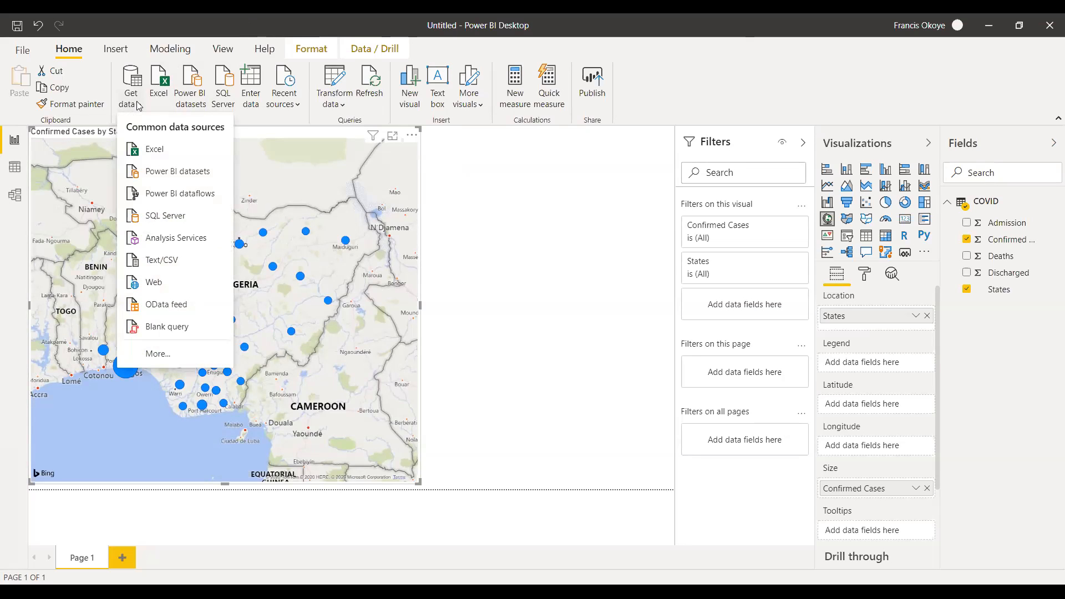
pyautogui.click(155, 289)
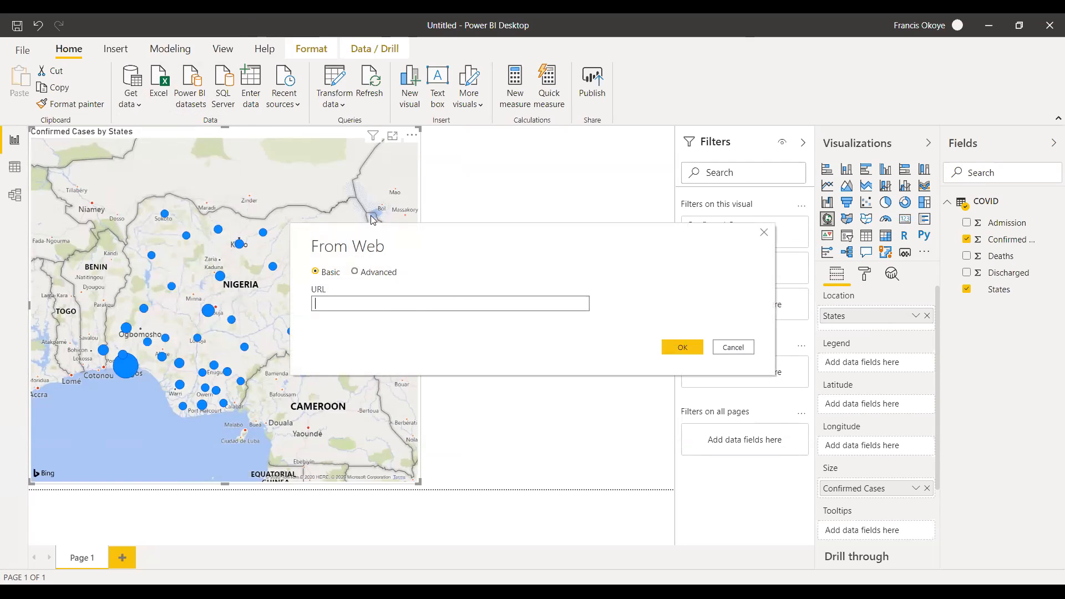
pyautogui.click(732, 347)
pyautogui.click(131, 100)
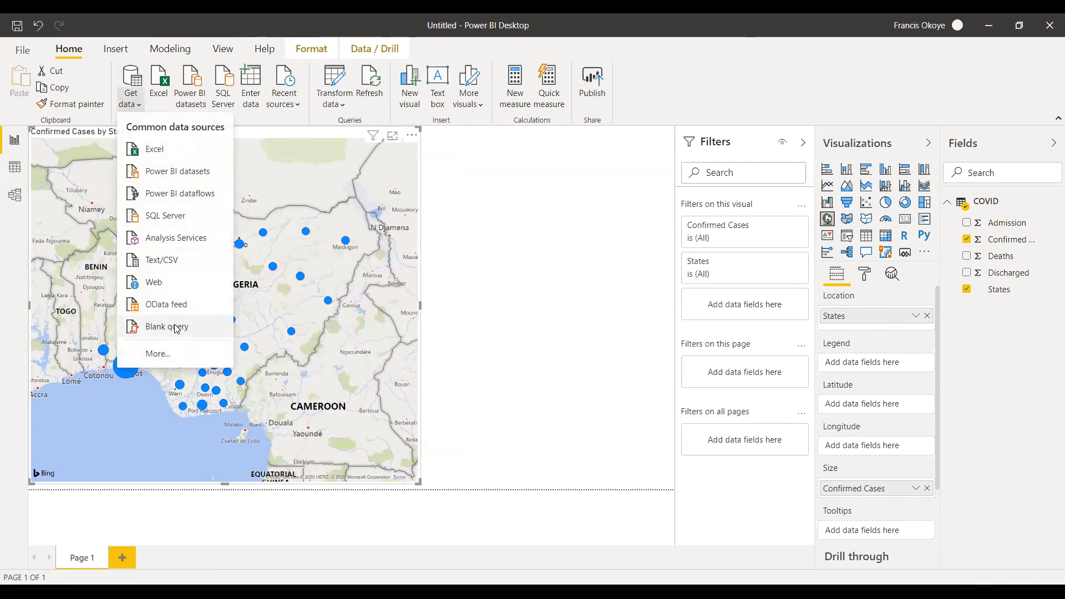
pyautogui.click(160, 284)
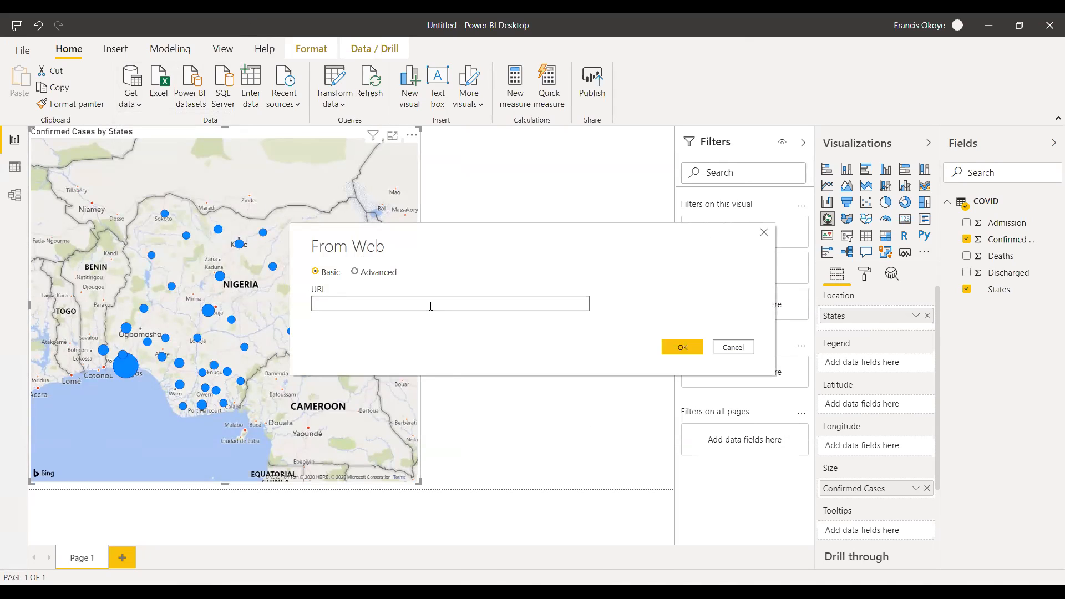
pyautogui.write('https://covid19.ncdc.gov.ng/report/')
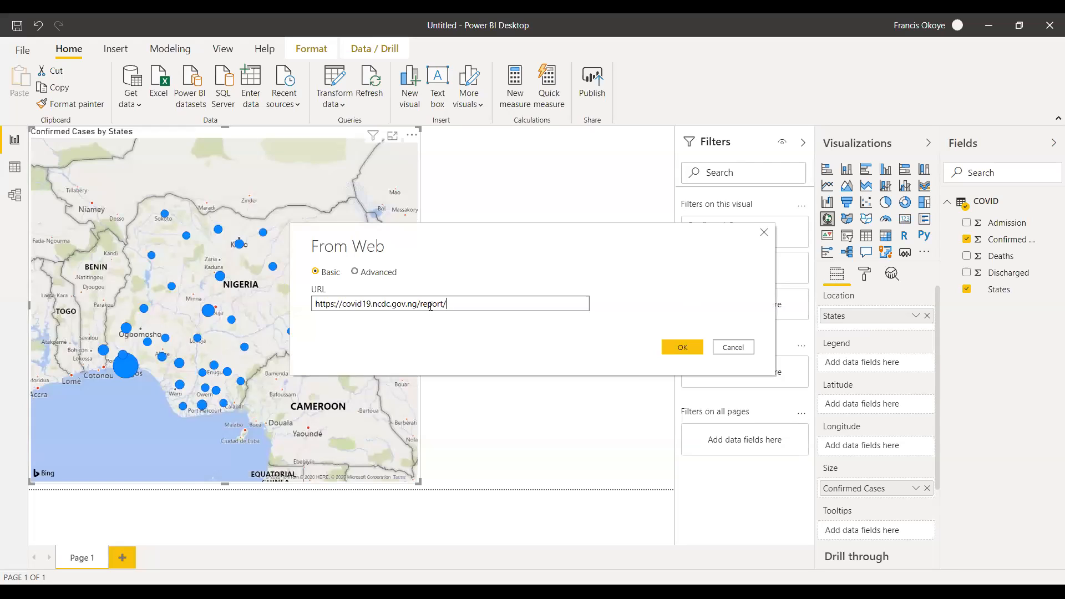
pyautogui.click(752, 346)
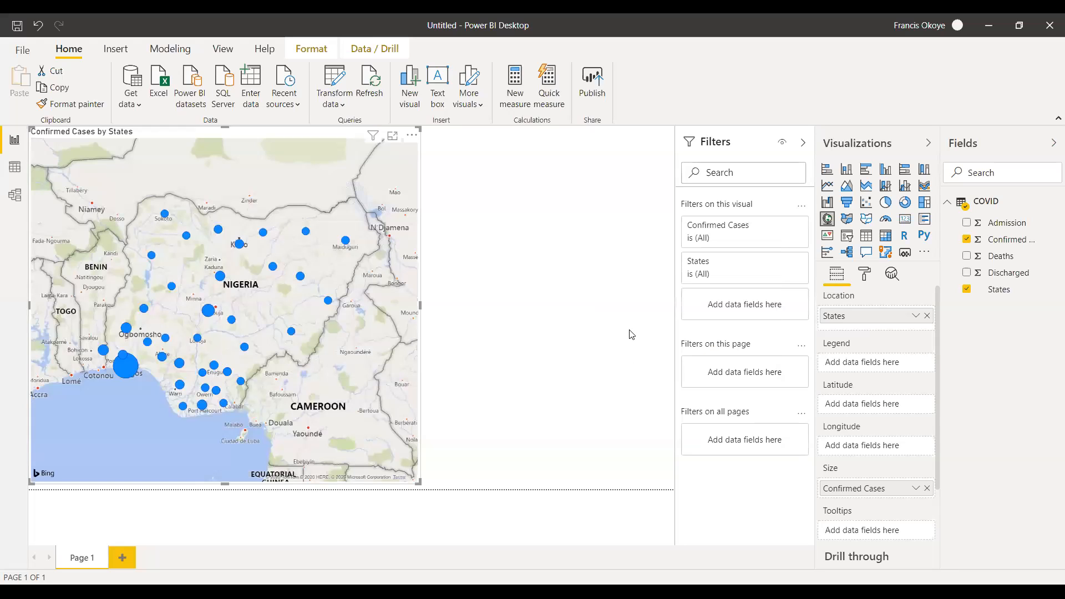
pyautogui.click(629, 335)
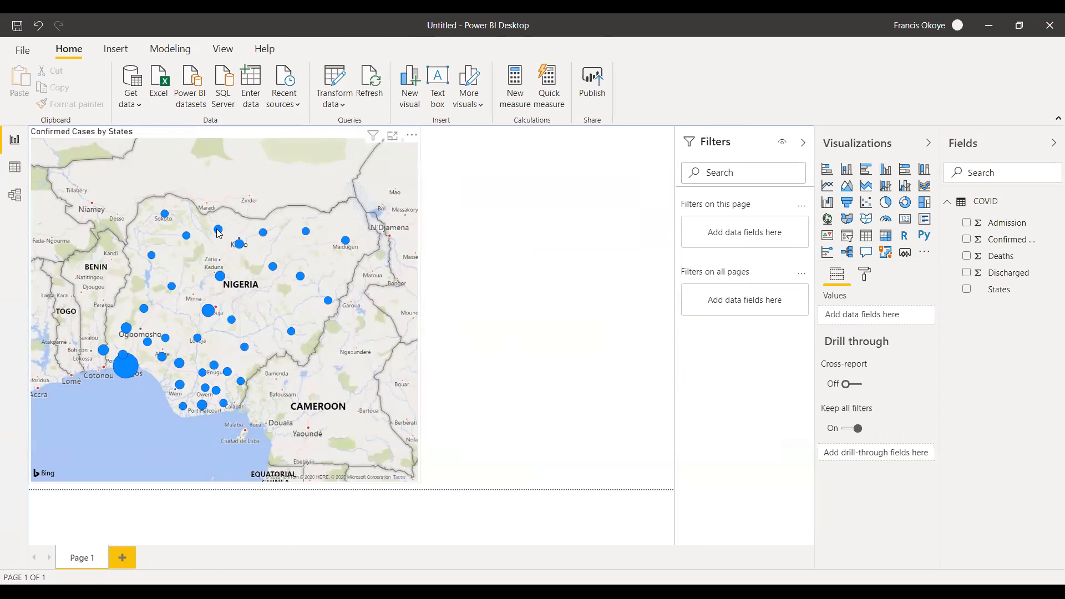
# Widen the States column in the COVID table's data view, select it, and return to the report page.
pyautogui.moveTo(207, 313)
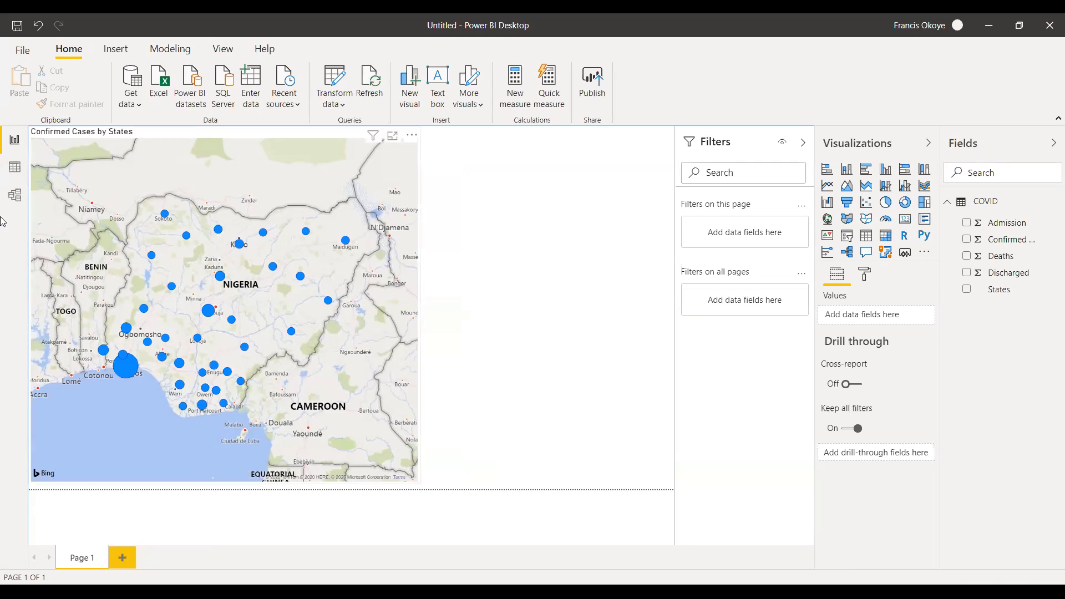
pyautogui.click(14, 167)
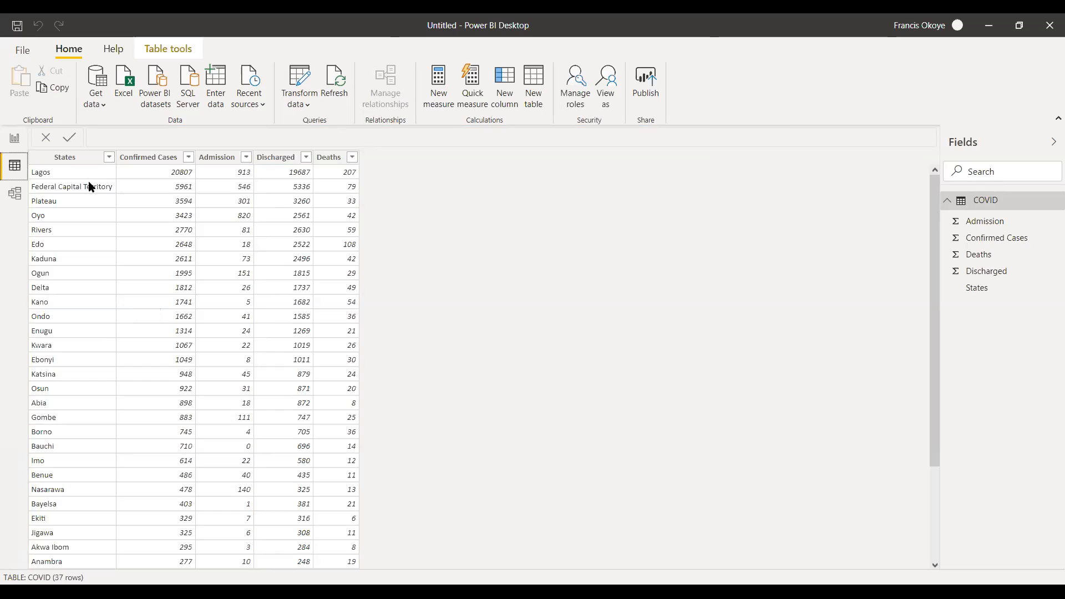
pyautogui.moveTo(113, 151); pyautogui.dragTo(122, 150)
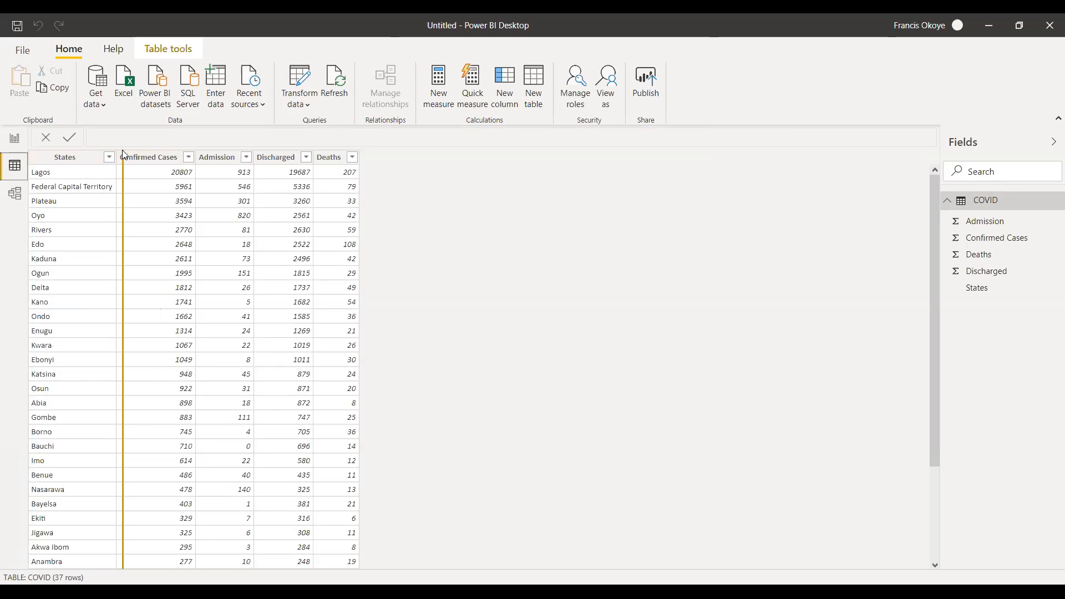
pyautogui.click(52, 189)
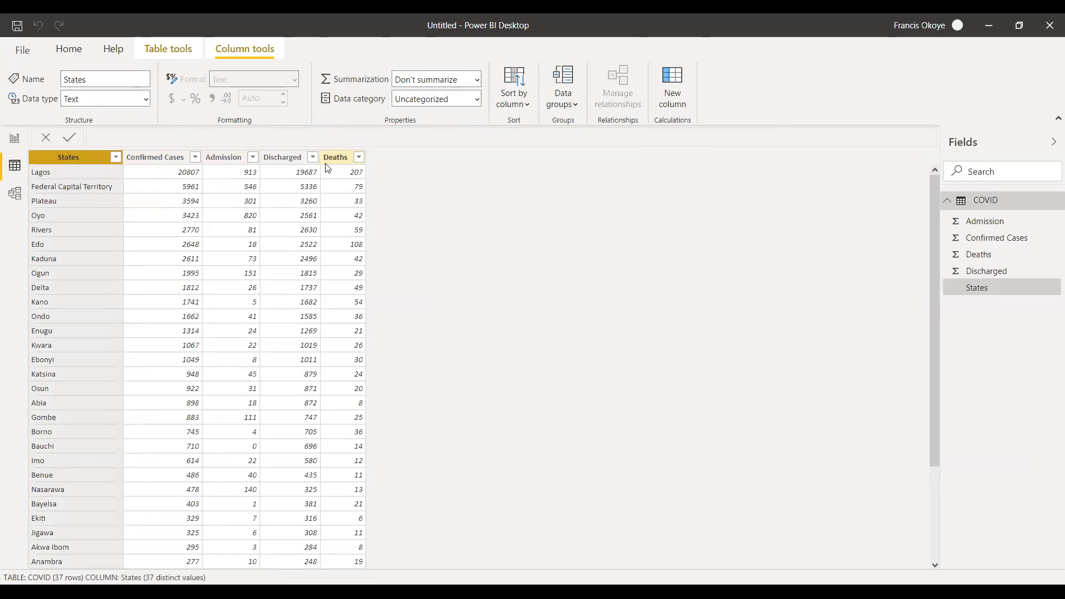
pyautogui.click(14, 141)
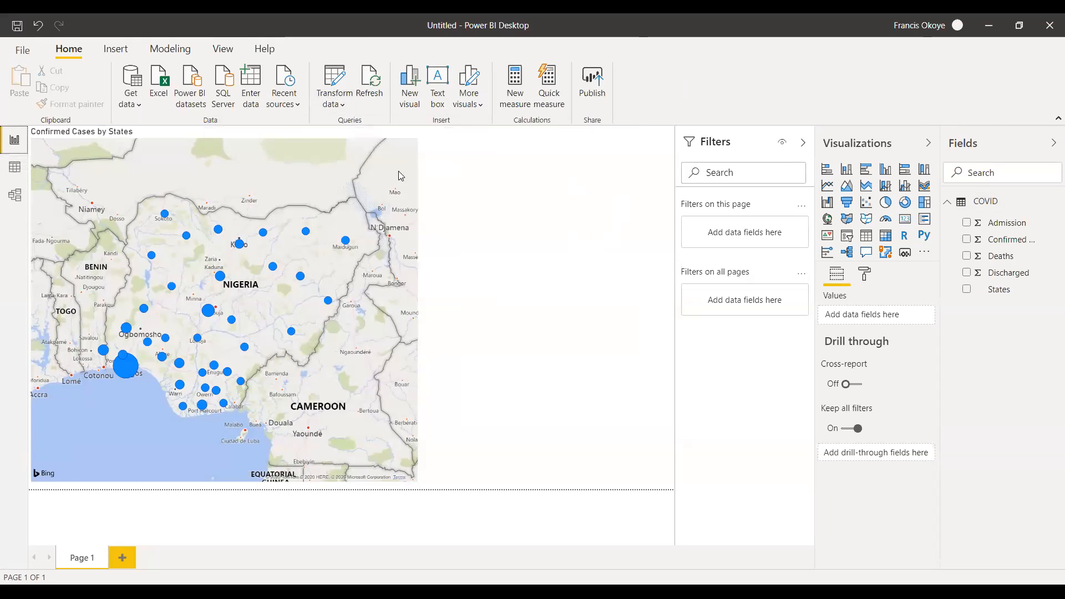
# Reduce the width of the Confirmed Cases by States map, keeping it at its full height on the report page.
pyautogui.click(208, 137)
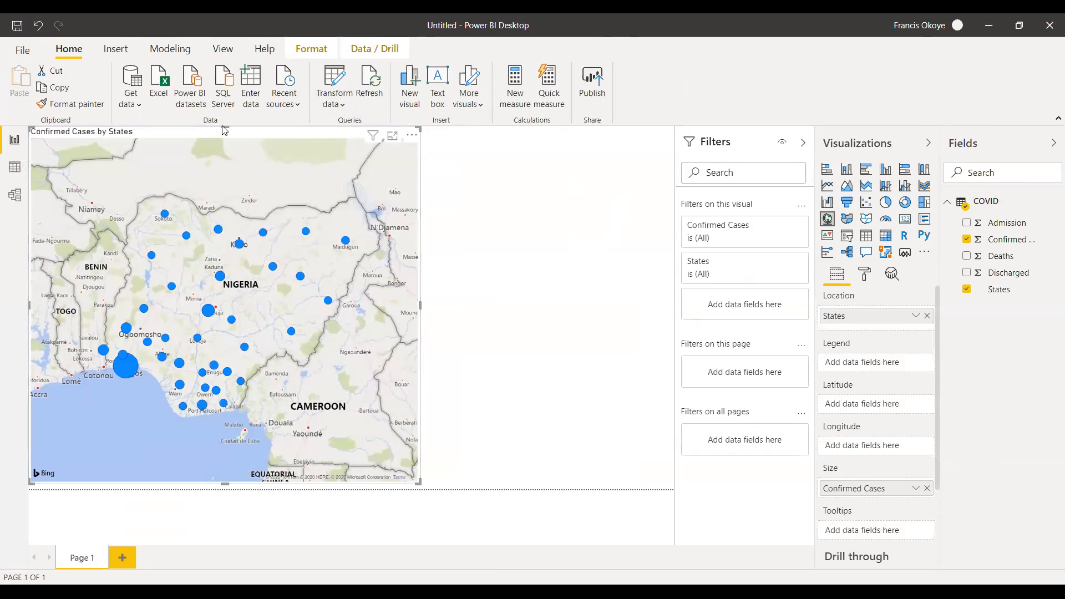
pyautogui.moveTo(220, 144); pyautogui.dragTo(208, 248)
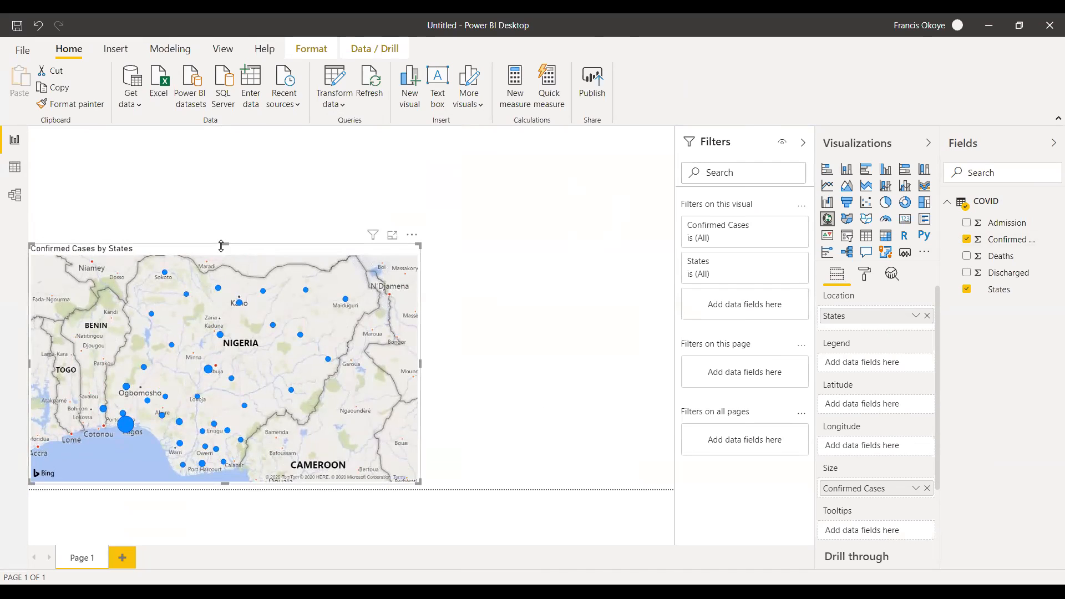
pyautogui.moveTo(222, 245); pyautogui.dragTo(209, 132)
pyautogui.moveTo(420, 309); pyautogui.dragTo(363, 312)
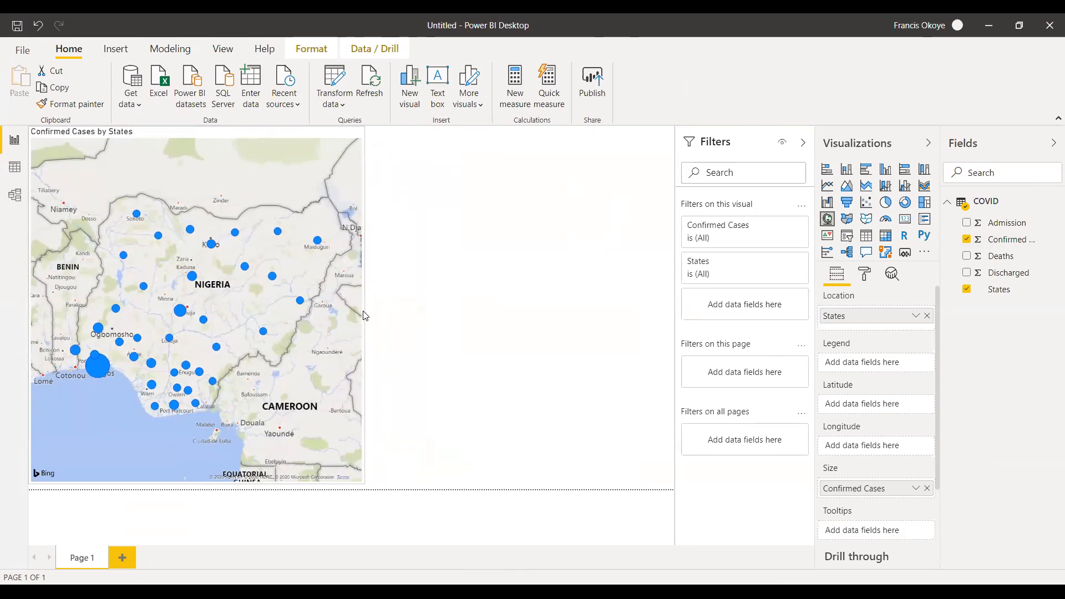
pyautogui.click(393, 323)
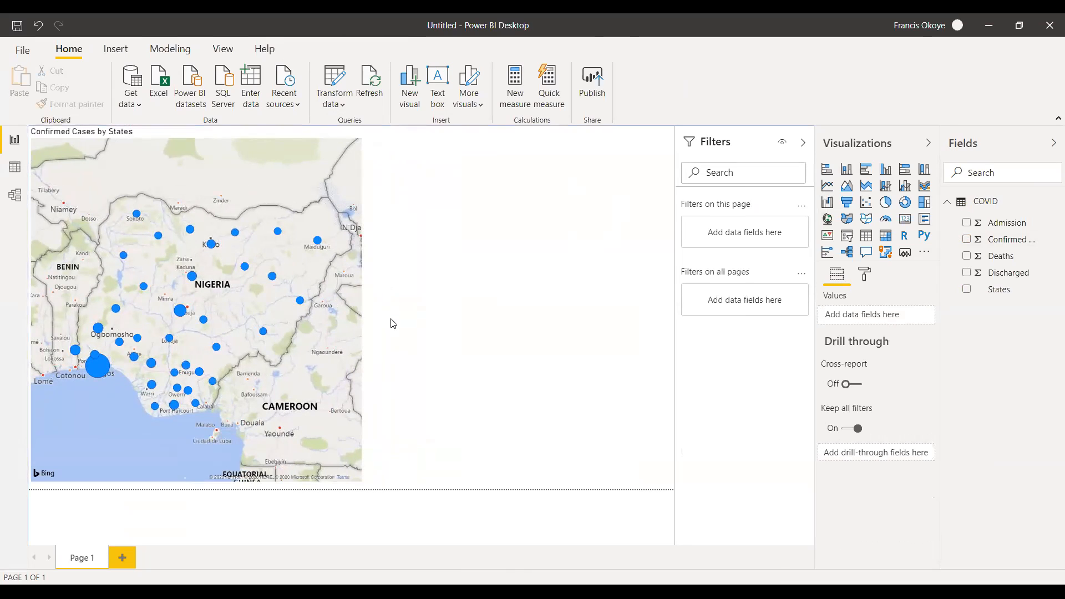
# Open the COVID table's data view to look at its state records.
pyautogui.click(360, 335)
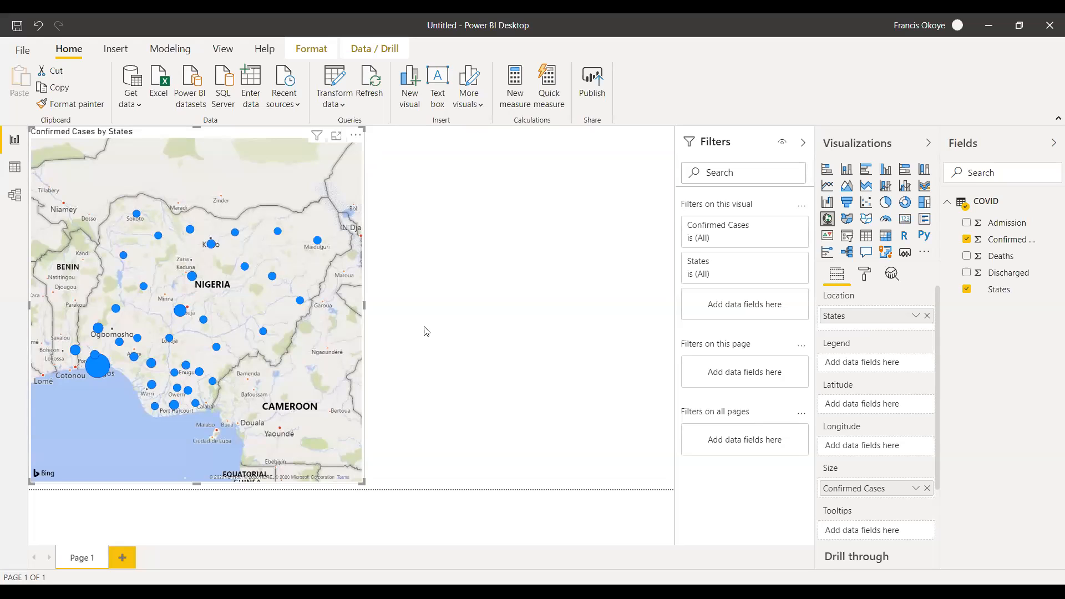
pyautogui.click(14, 166)
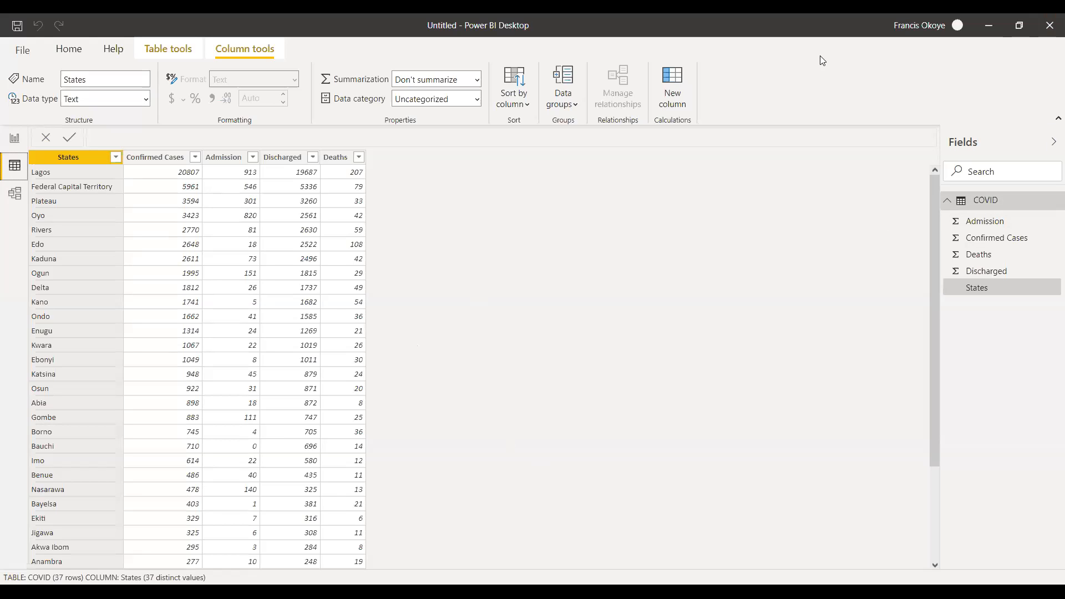
# Return to the report page and delete the existing Confirmed Cases by States map.
pyautogui.click(14, 139)
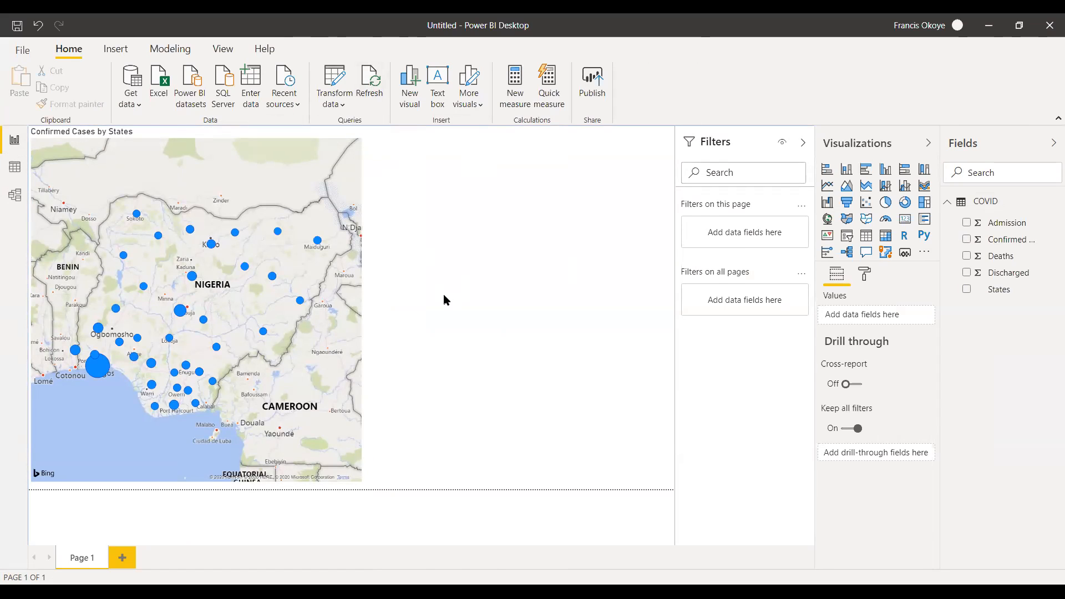
pyautogui.click(236, 178)
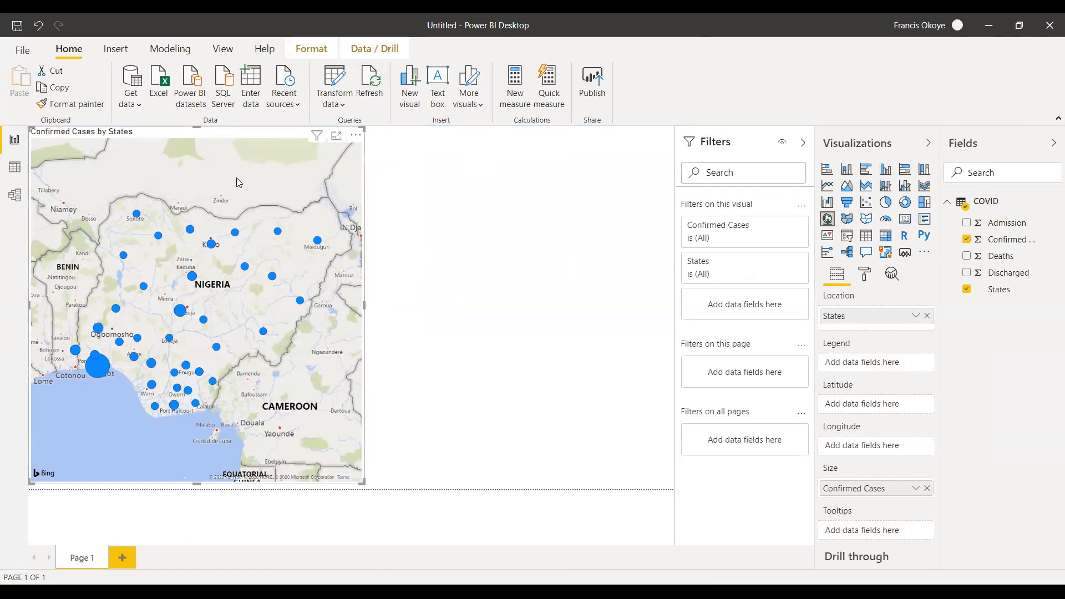
pyautogui.press('Delete')
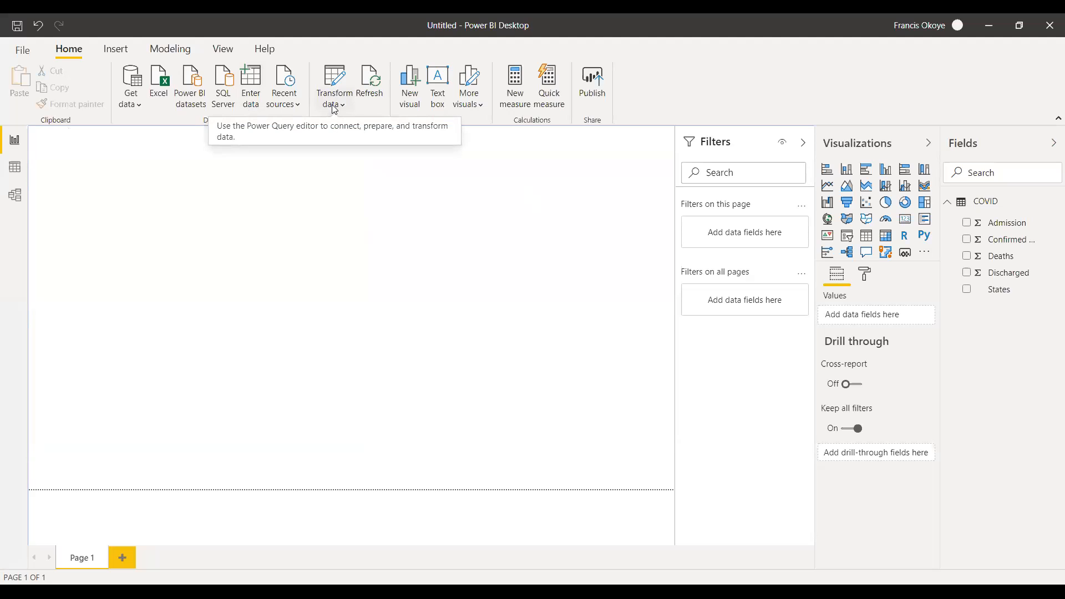
# Create a new map on the empty report page from the States field, and enlarge it down to the page's lower edge.
pyautogui.moveTo(1003, 293); pyautogui.dragTo(219, 271)
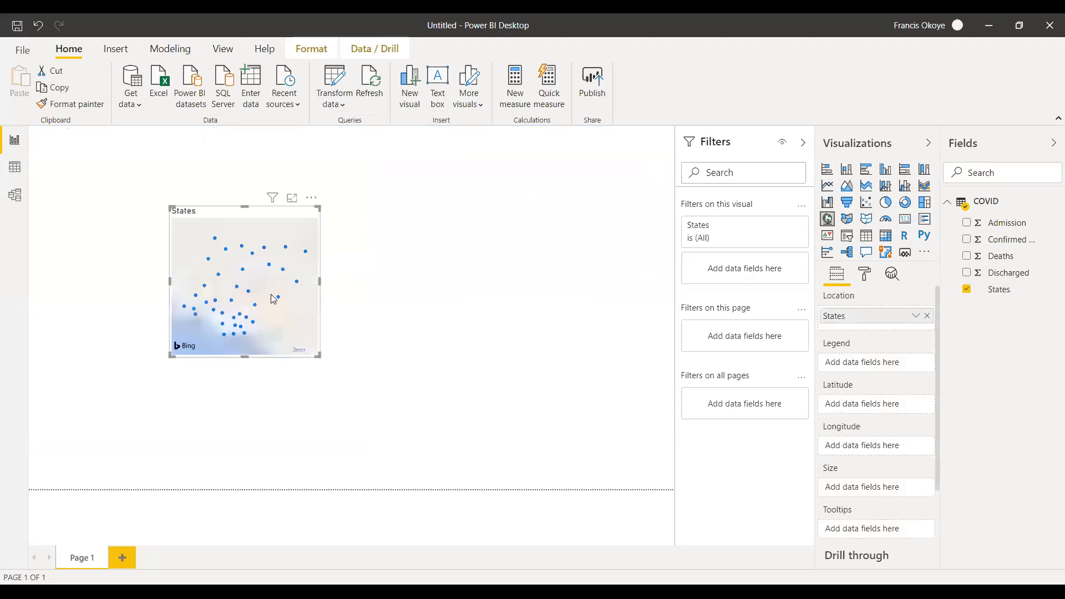
pyautogui.moveTo(166, 282); pyautogui.dragTo(88, 283)
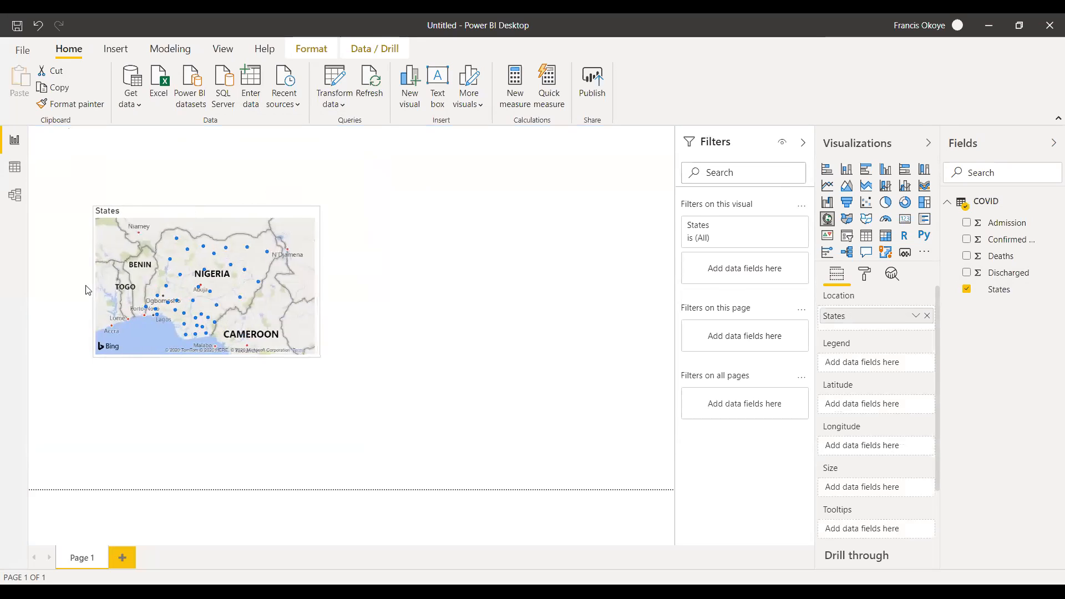
pyautogui.moveTo(195, 357); pyautogui.dragTo(198, 488)
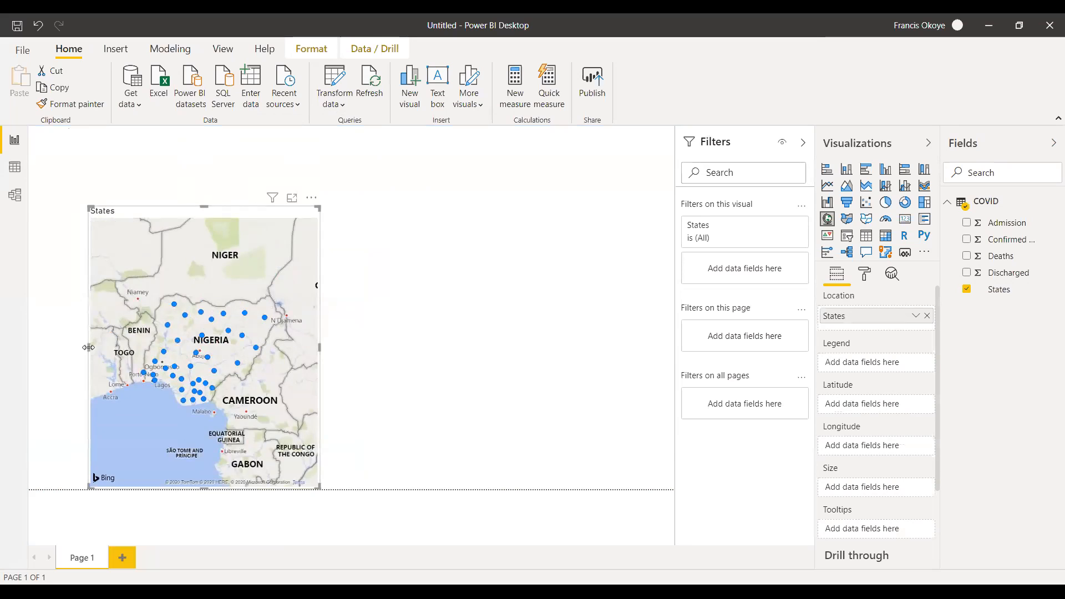
pyautogui.moveTo(89, 347); pyautogui.dragTo(42, 347)
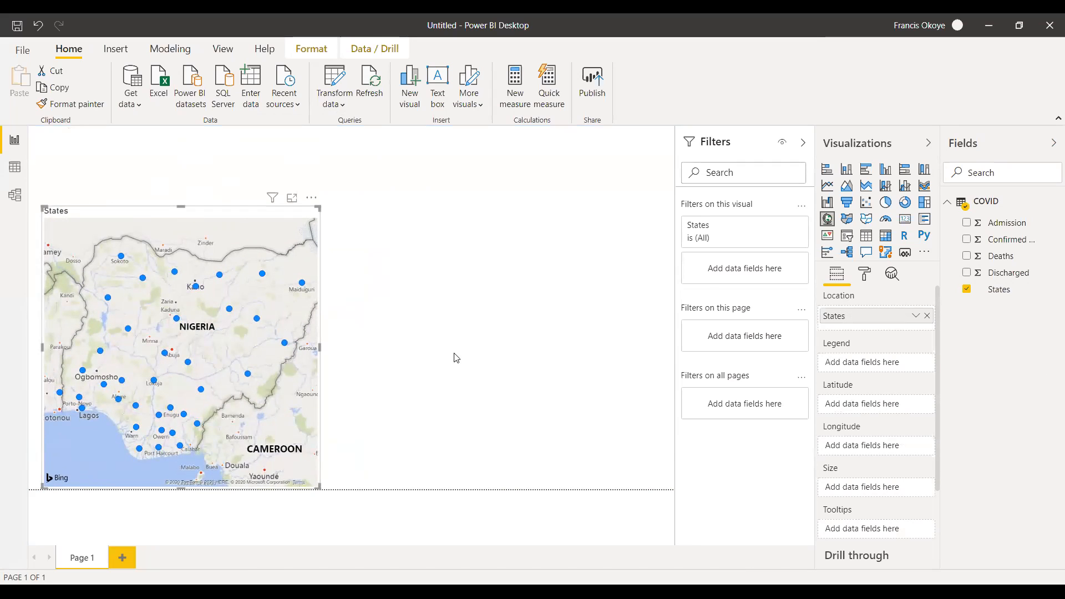
# Size the map's bubbles by Confirmed Cases, enlarge the map upwards and sideways, and refresh the report data.
pyautogui.moveTo(1016, 243); pyautogui.dragTo(881, 494)
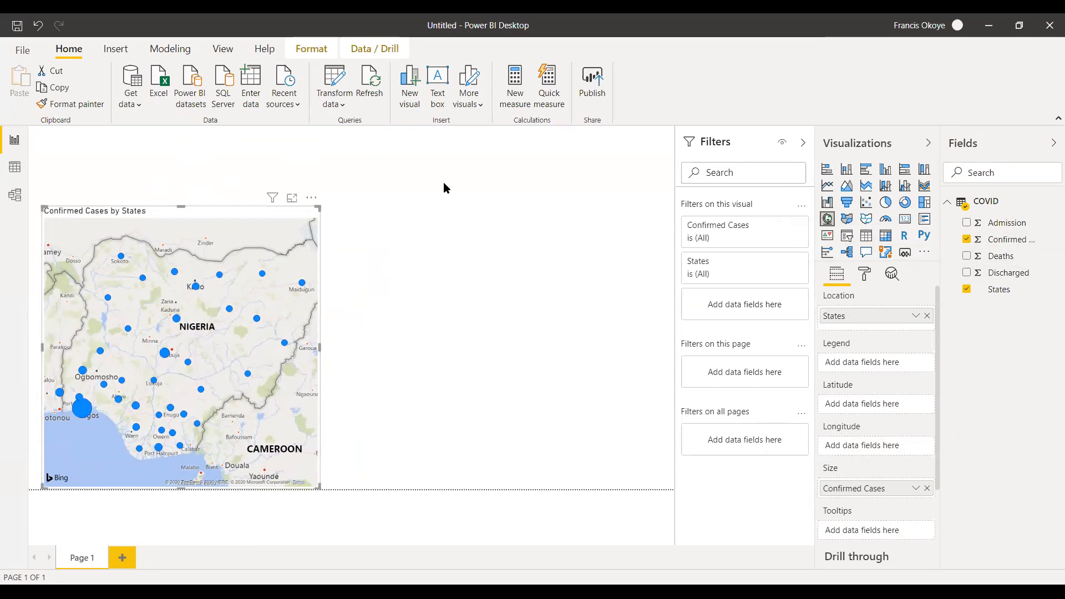
pyautogui.moveTo(178, 182); pyautogui.dragTo(171, 154)
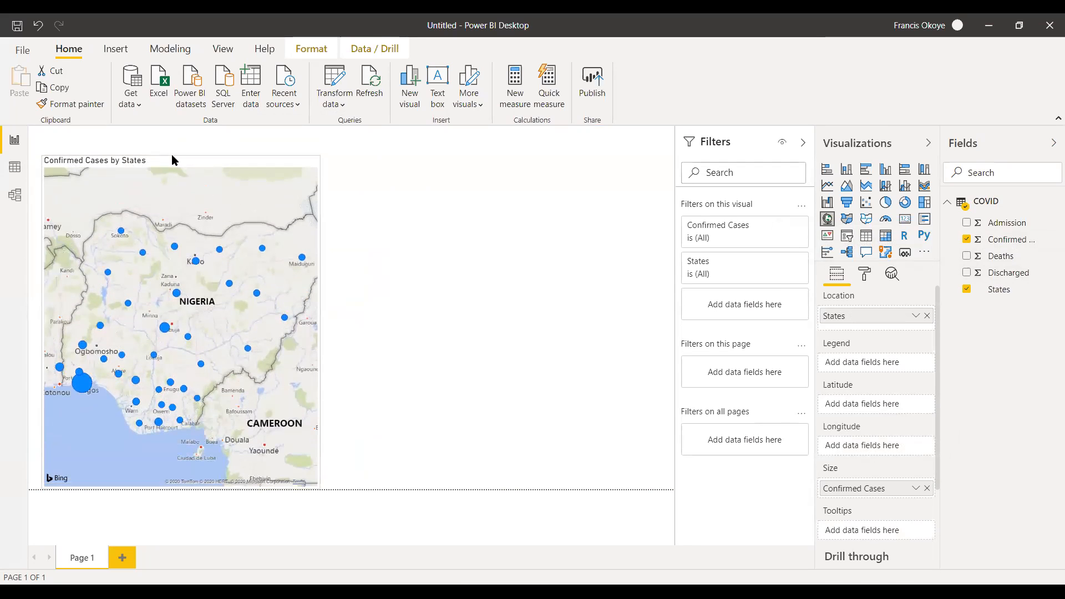
pyautogui.moveTo(318, 319); pyautogui.dragTo(359, 316)
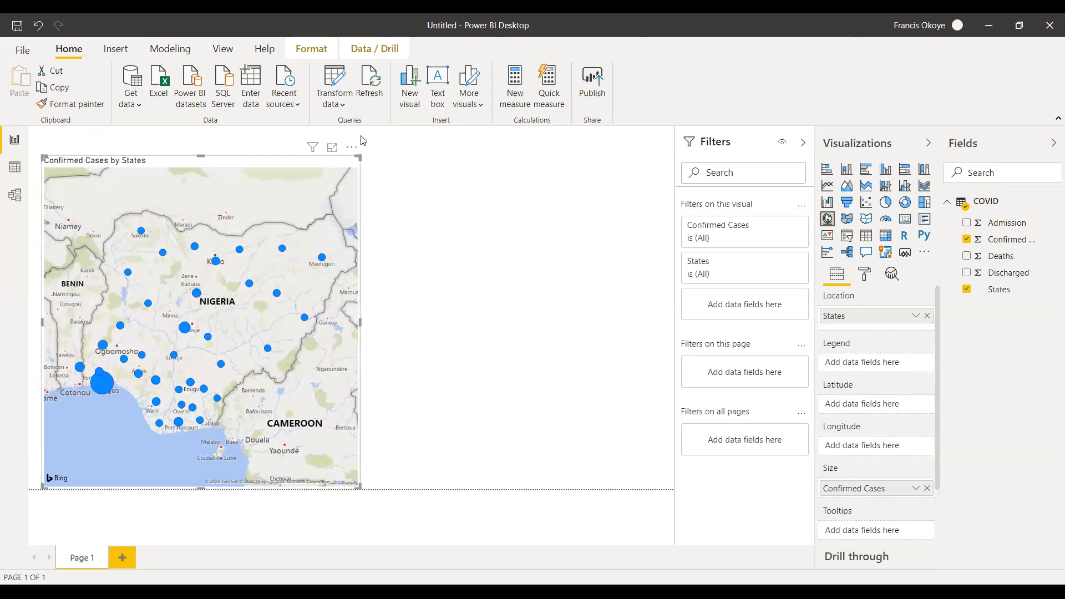
pyautogui.click(367, 92)
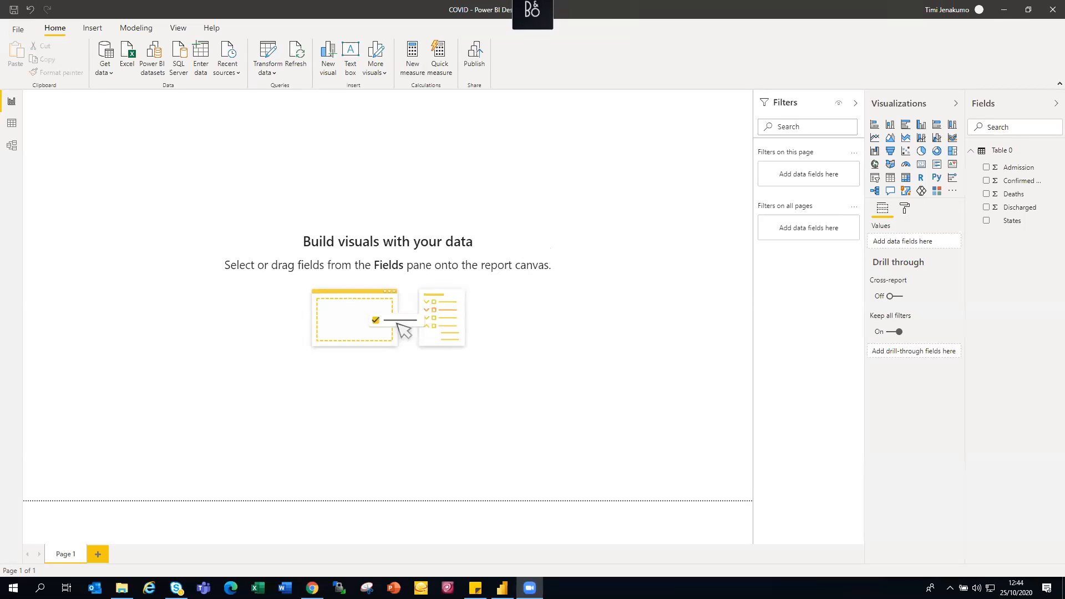
# In the COVID report file, create a map from Table 0's States field, size its bubbles by Deaths, and enlarge it.
pyautogui.moveTo(1016, 225); pyautogui.dragTo(137, 204)
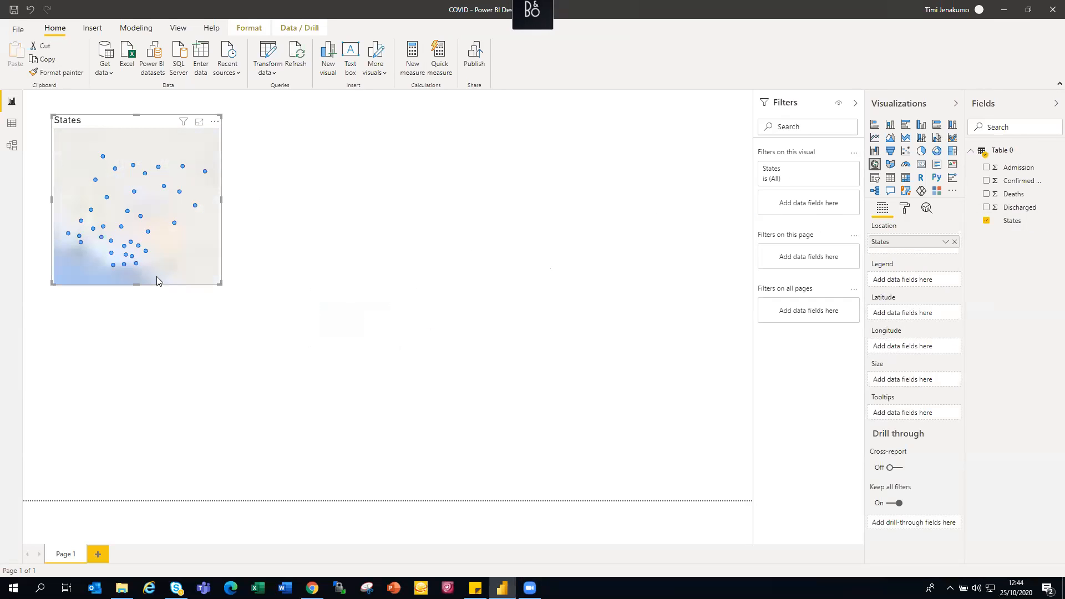
pyautogui.moveTo(221, 283); pyautogui.dragTo(283, 337)
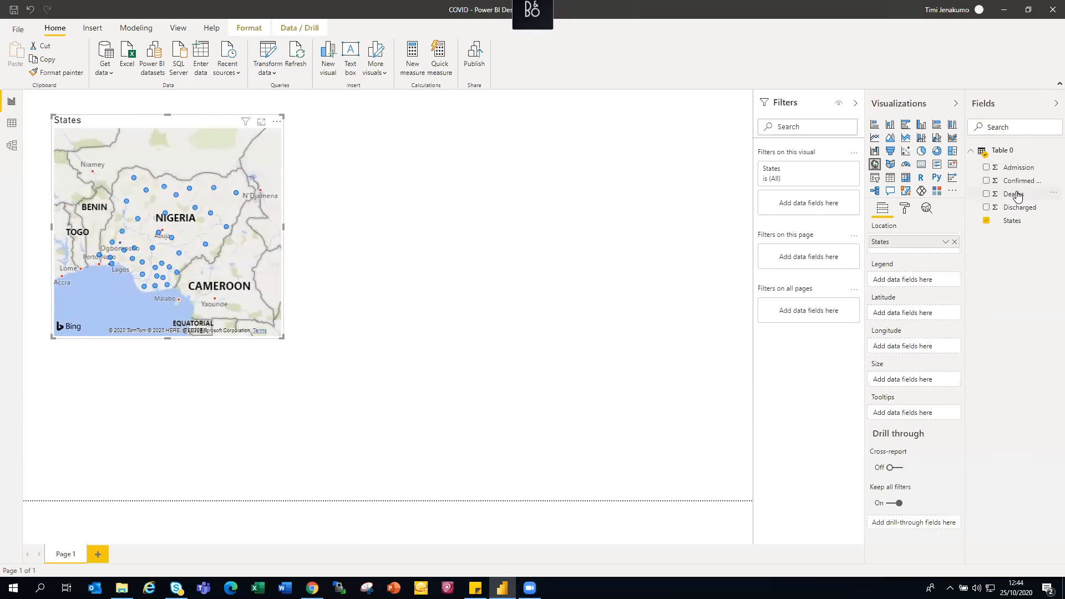
pyautogui.moveTo(1017, 194); pyautogui.dragTo(163, 211)
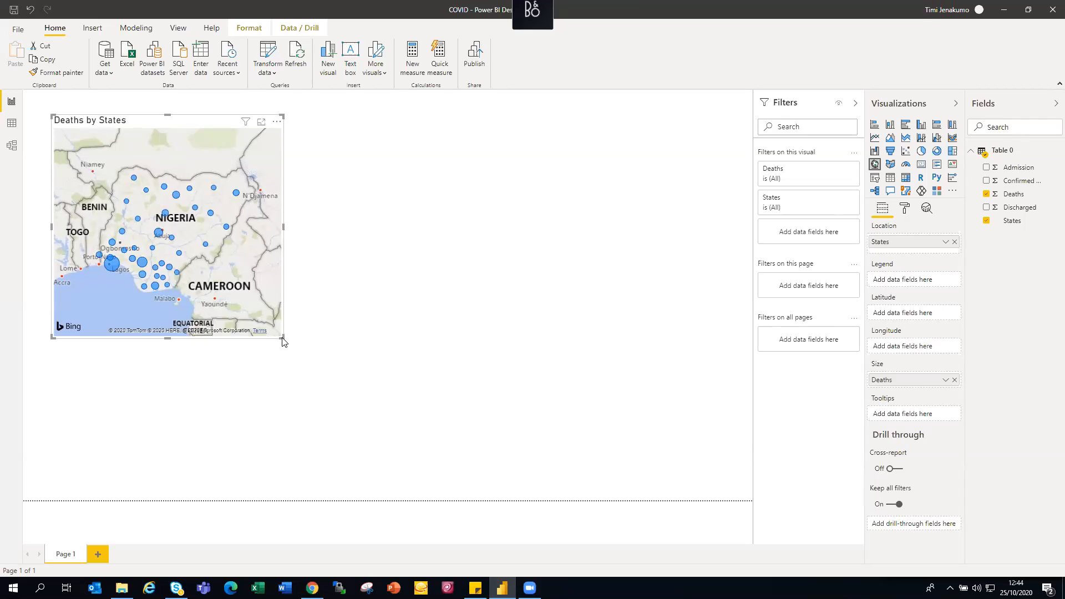
pyautogui.moveTo(282, 337); pyautogui.dragTo(354, 407)
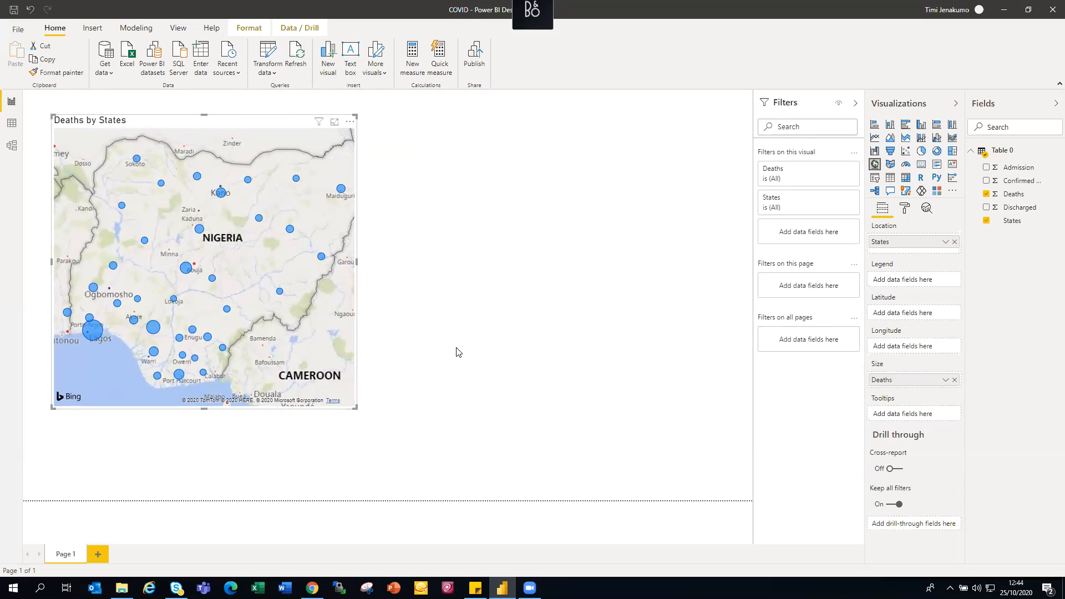
pyautogui.moveTo(187, 269)
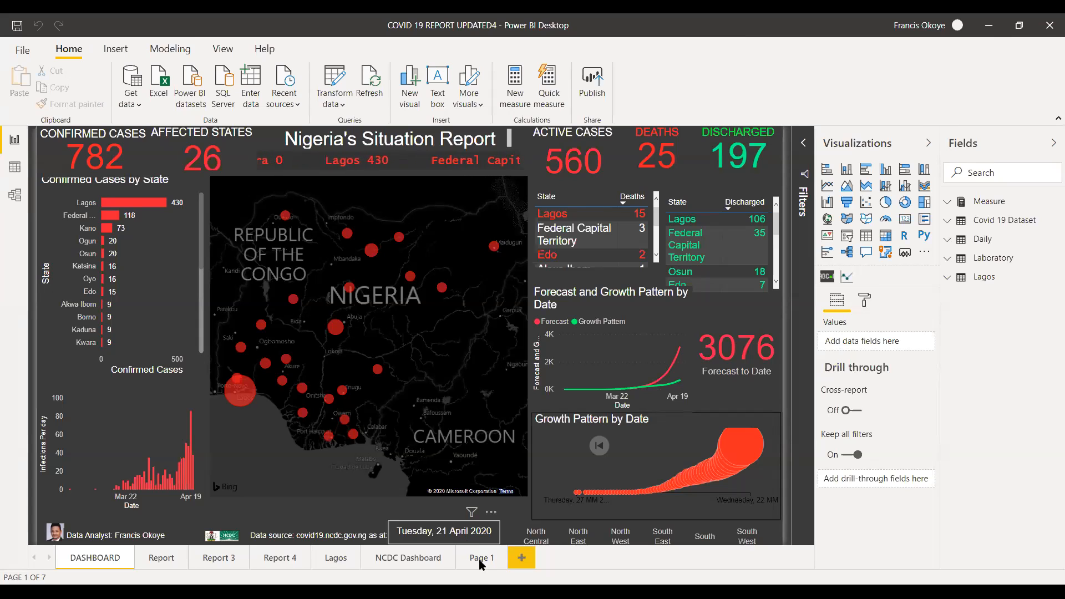
# In the COVID 19 REPORT UPDATED4 file, examine the NCDC Dashboard, Lagos, Report 4 and DASHBOARD pages.
pyautogui.click(426, 561)
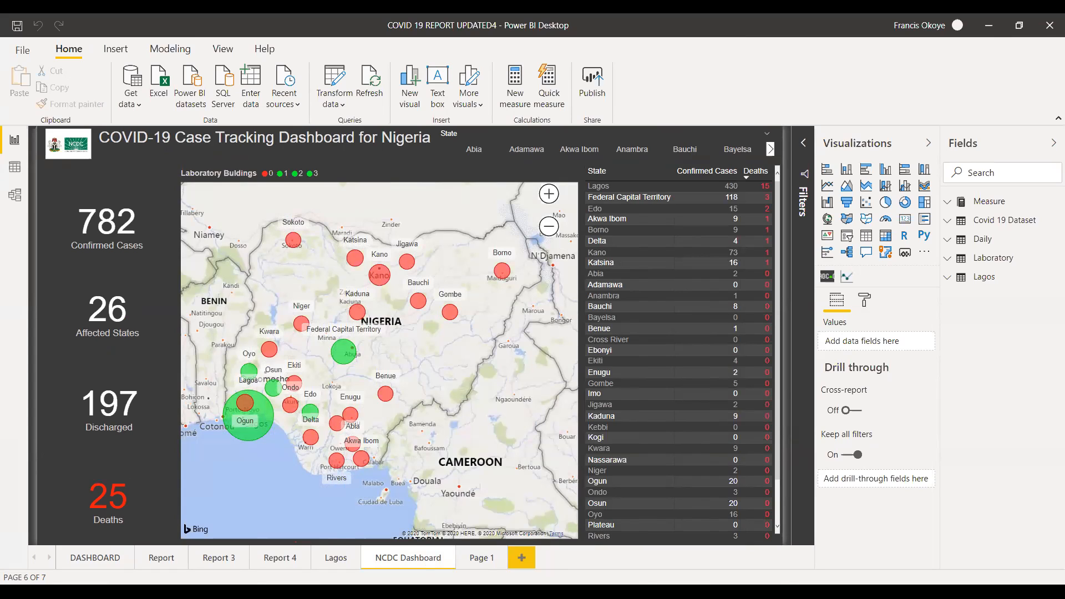
pyautogui.click(327, 567)
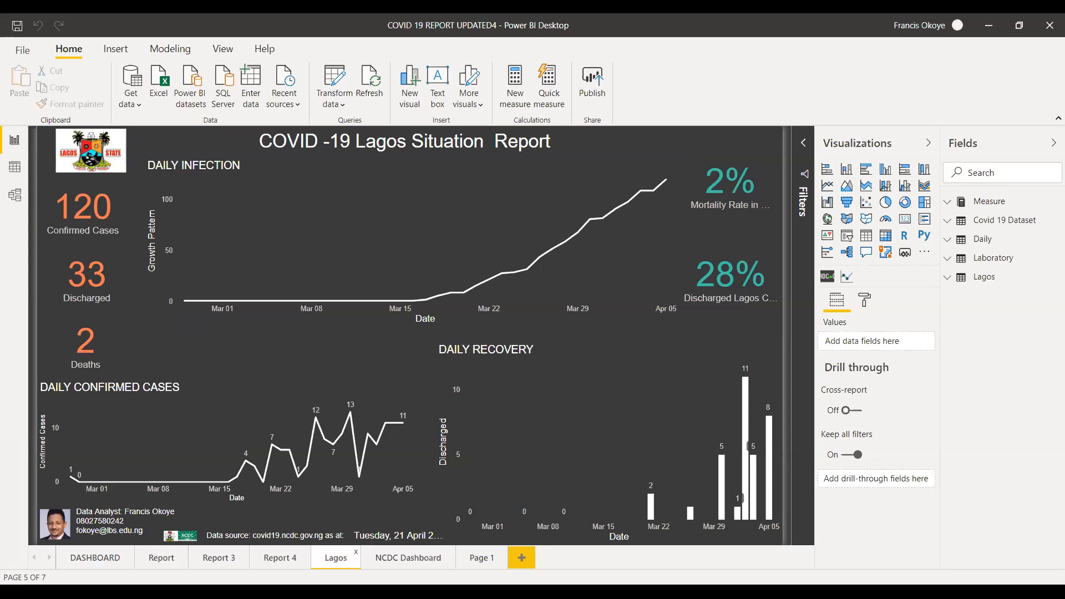
pyautogui.click(276, 557)
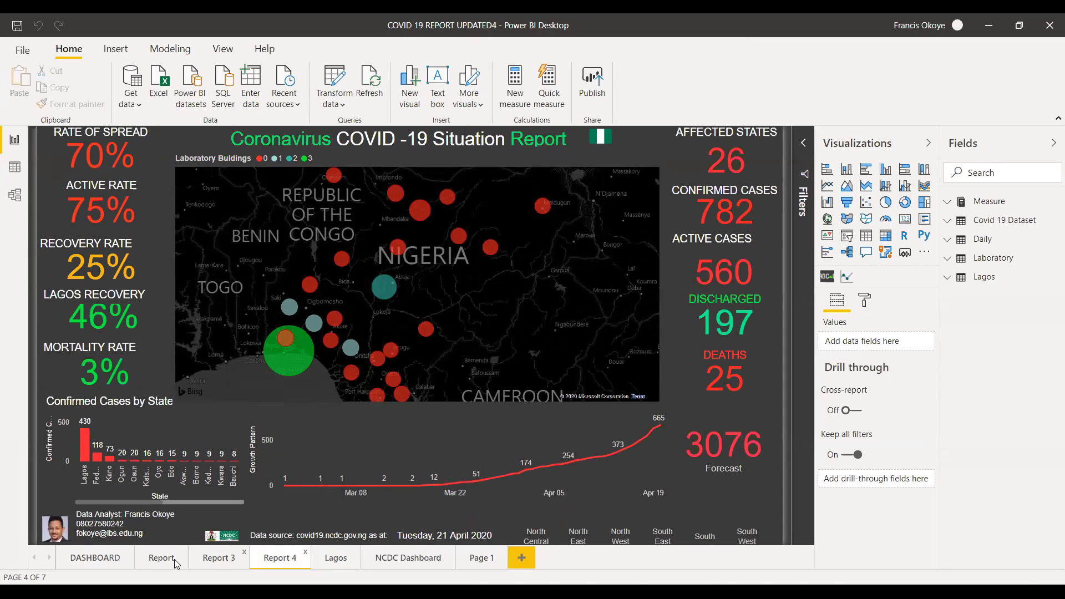
pyautogui.click(103, 558)
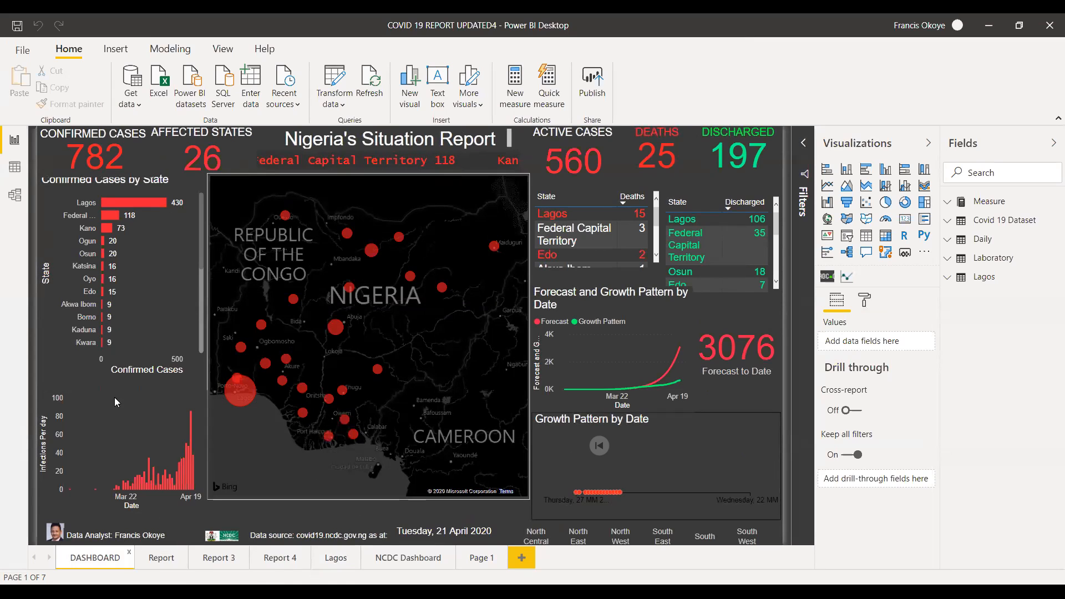
pyautogui.moveTo(191, 454)
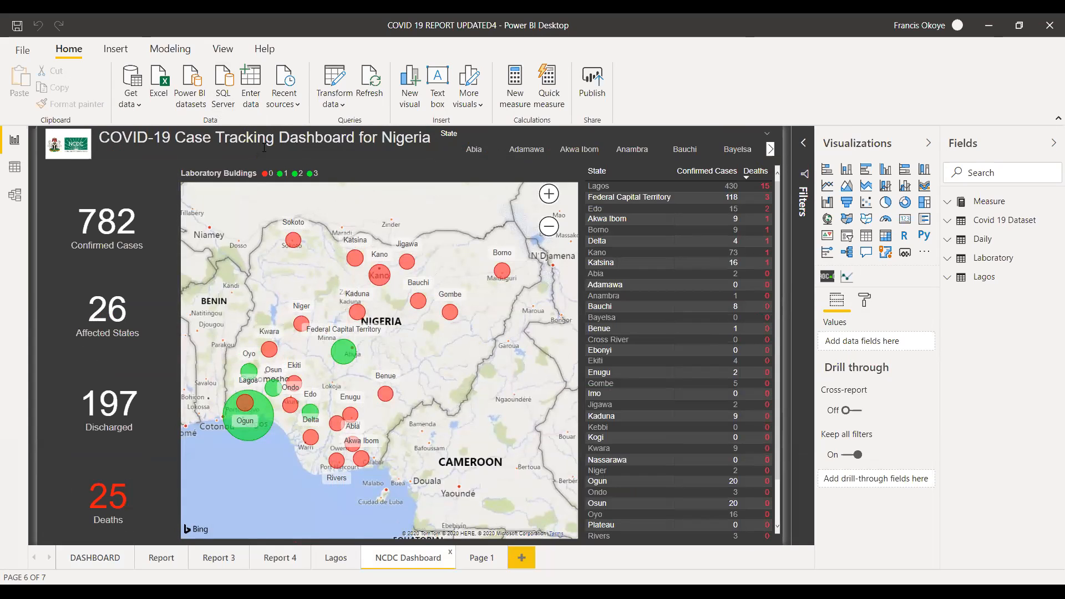
# Try to refresh the data behind the NCDC Dashboard page, and dismiss the refresh dialog.
pyautogui.click(368, 92)
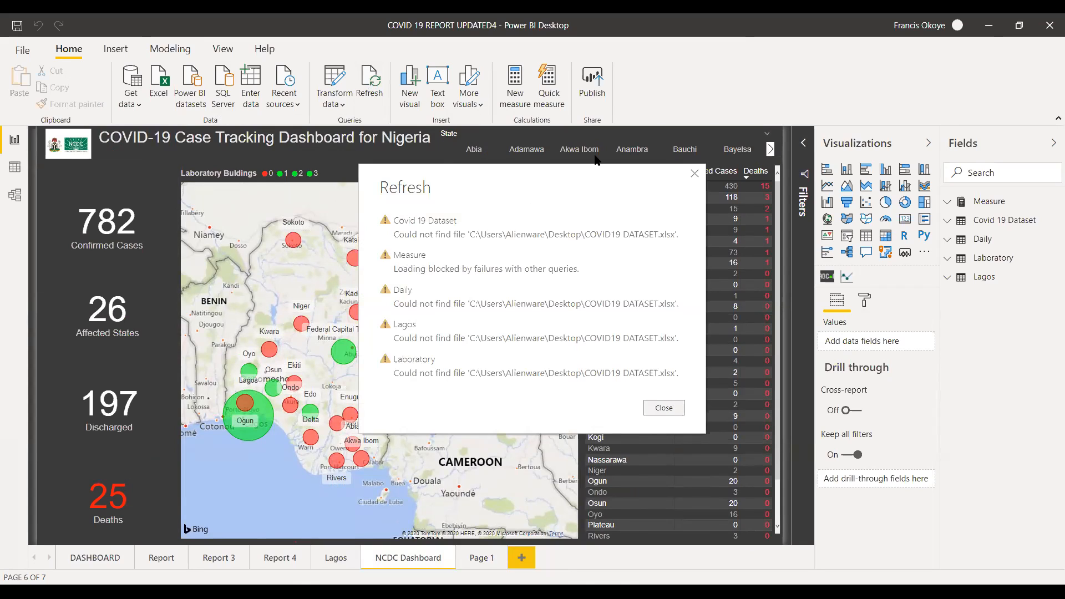
pyautogui.click(693, 176)
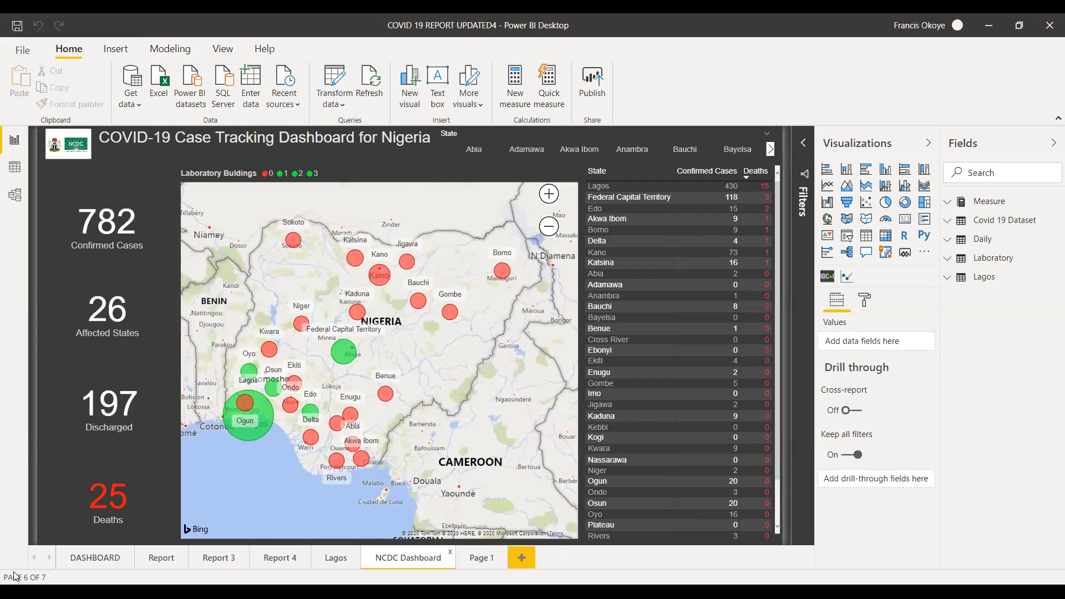
# View the Lagos and Report pages, and open the Covid 19 Dataset table in the data view.
pyautogui.click(335, 558)
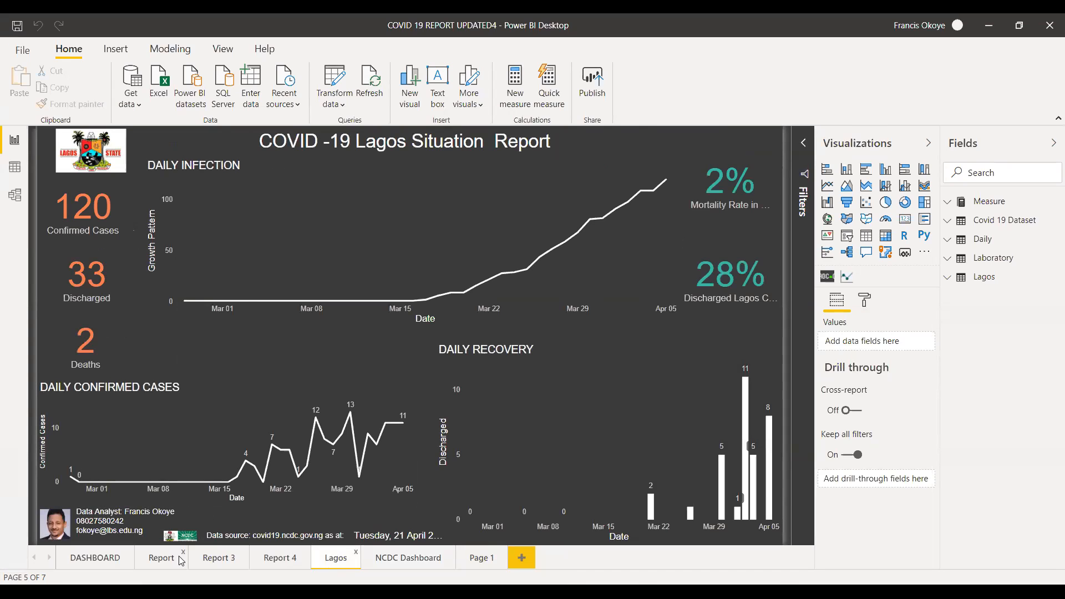
pyautogui.click(161, 559)
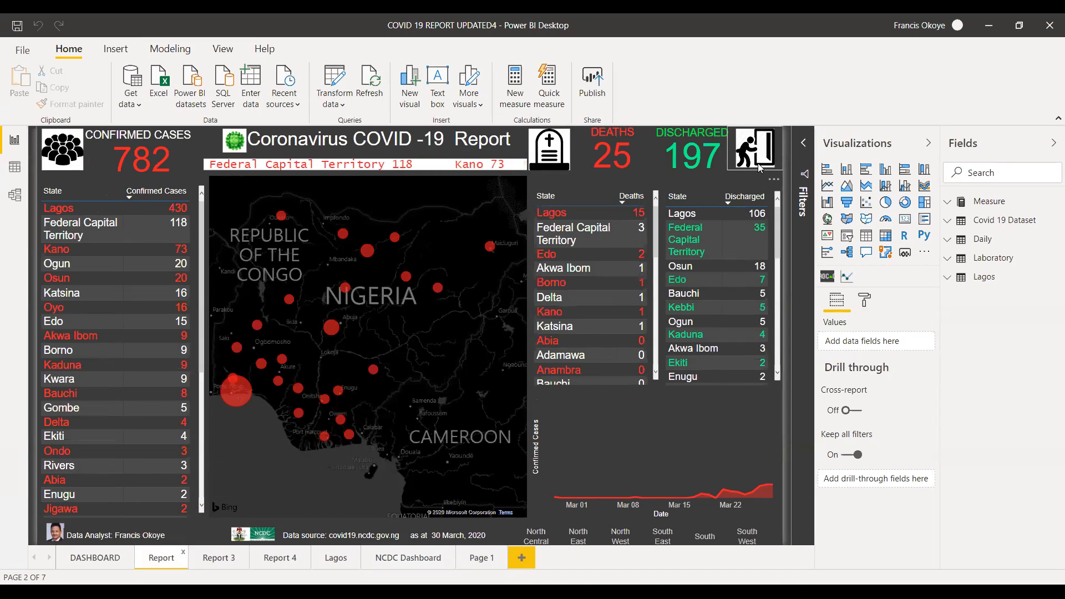
pyautogui.click(14, 166)
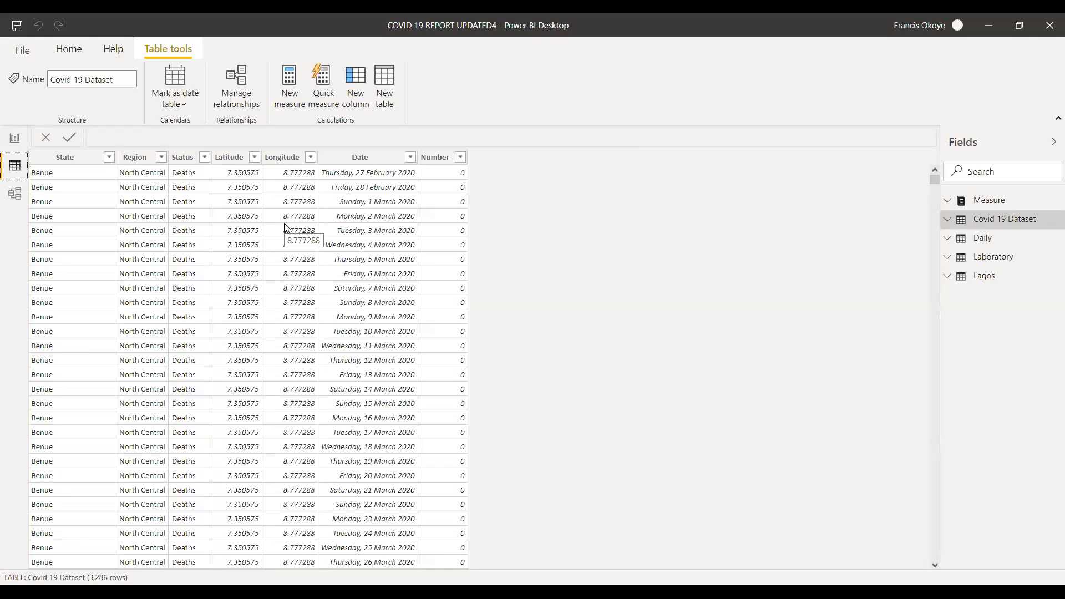
# Select the Date column of the Covid 19 Dataset and examine how each state's records are listed by date.
pyautogui.moveTo(935, 181); pyautogui.dragTo(929, 262)
pyautogui.moveTo(926, 264); pyautogui.dragTo(918, 133)
pyautogui.click(368, 164)
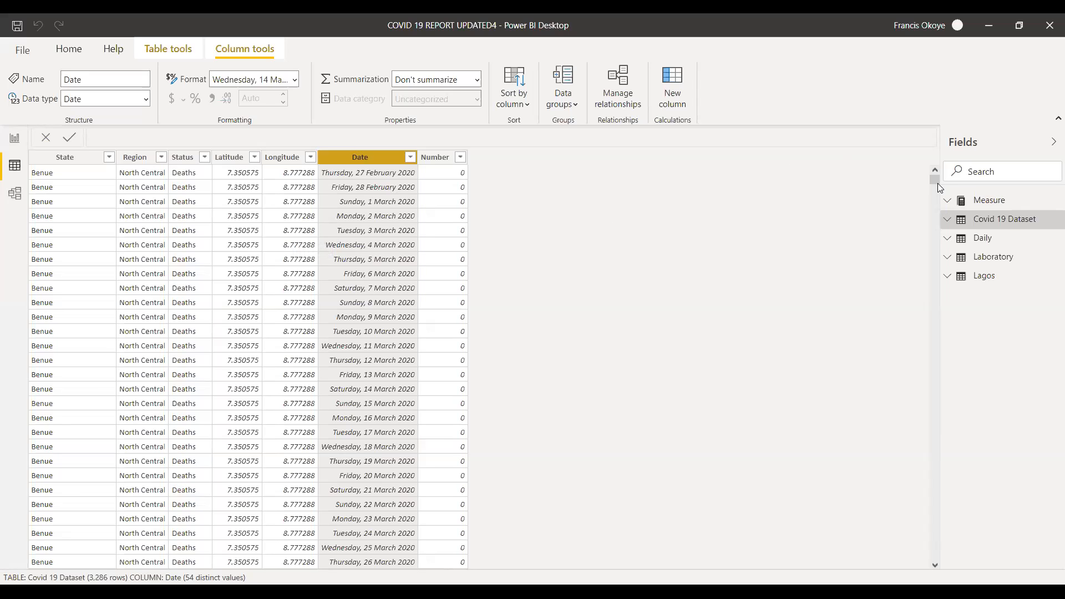
pyautogui.moveTo(934, 179); pyautogui.dragTo(934, 181)
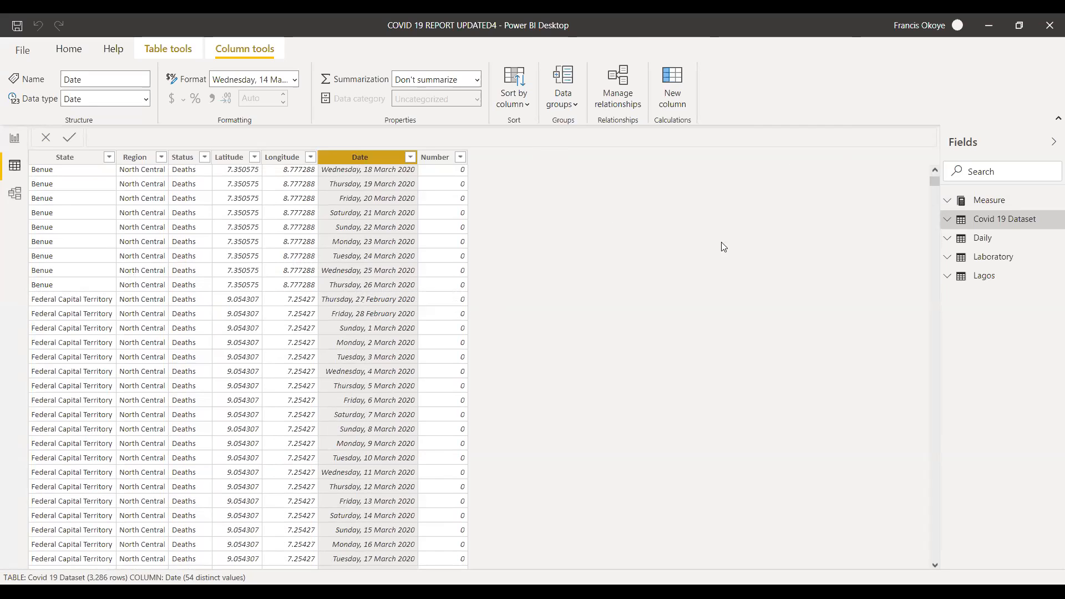
pyautogui.moveTo(935, 179); pyautogui.dragTo(935, 182)
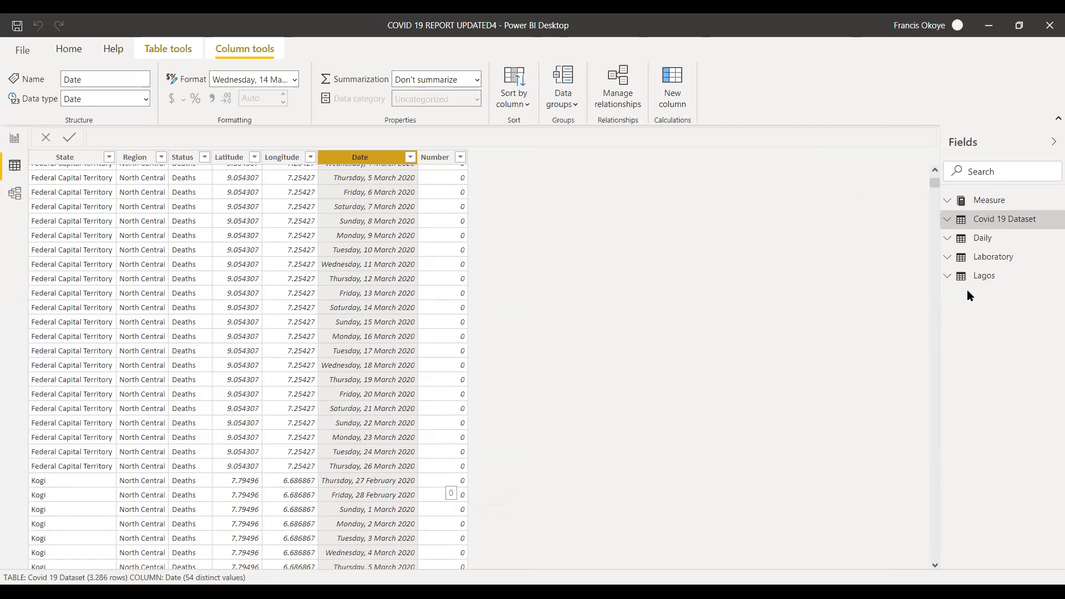
pyautogui.moveTo(934, 180); pyautogui.dragTo(934, 202)
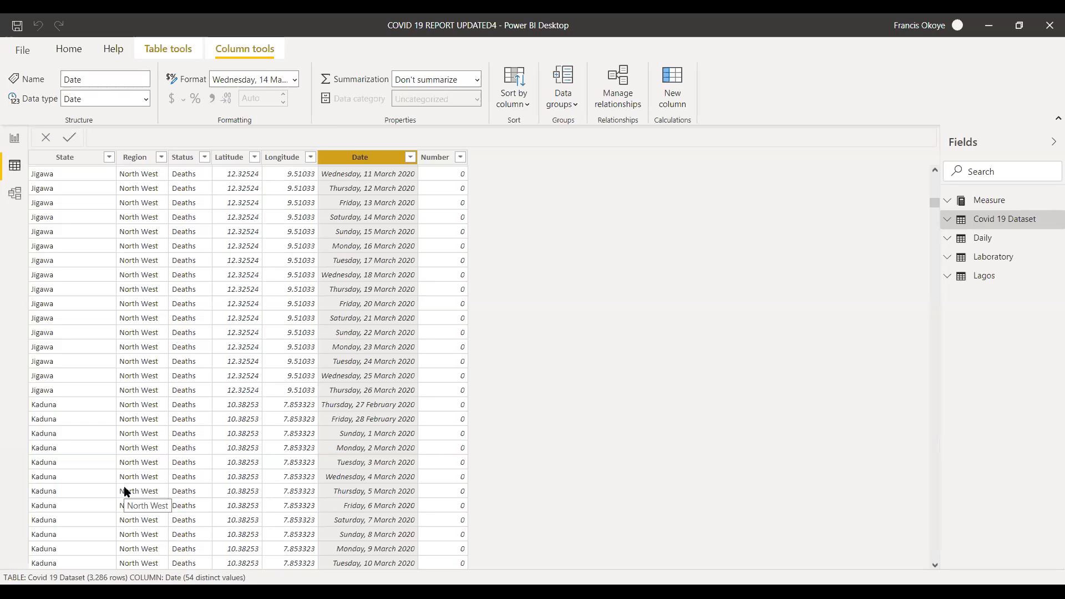
# Start closing the report file, and cancel the closing to keep it open.
pyautogui.click(1050, 29)
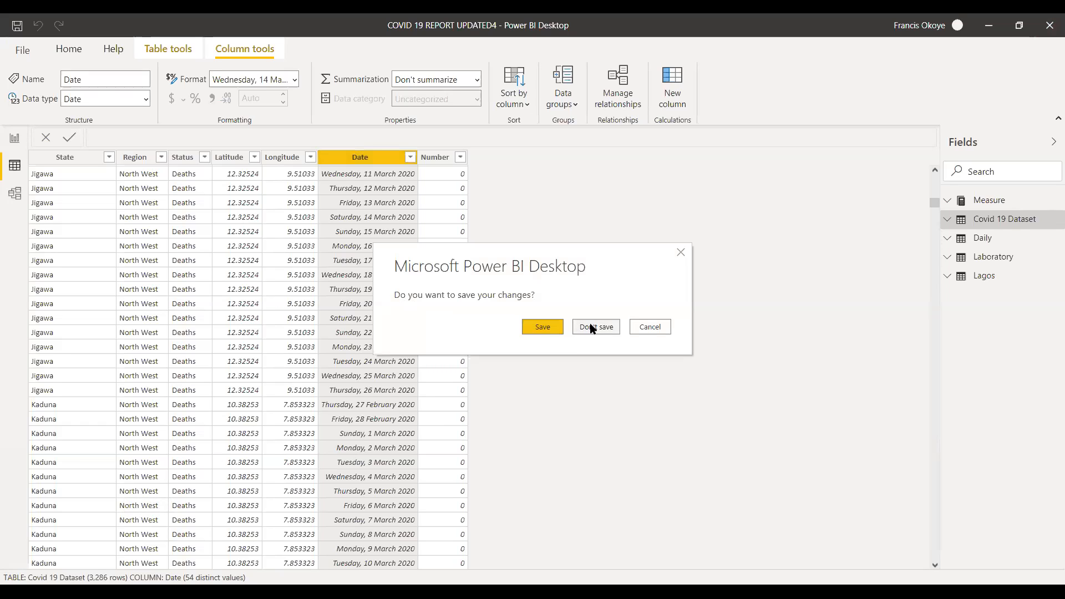
pyautogui.click(657, 327)
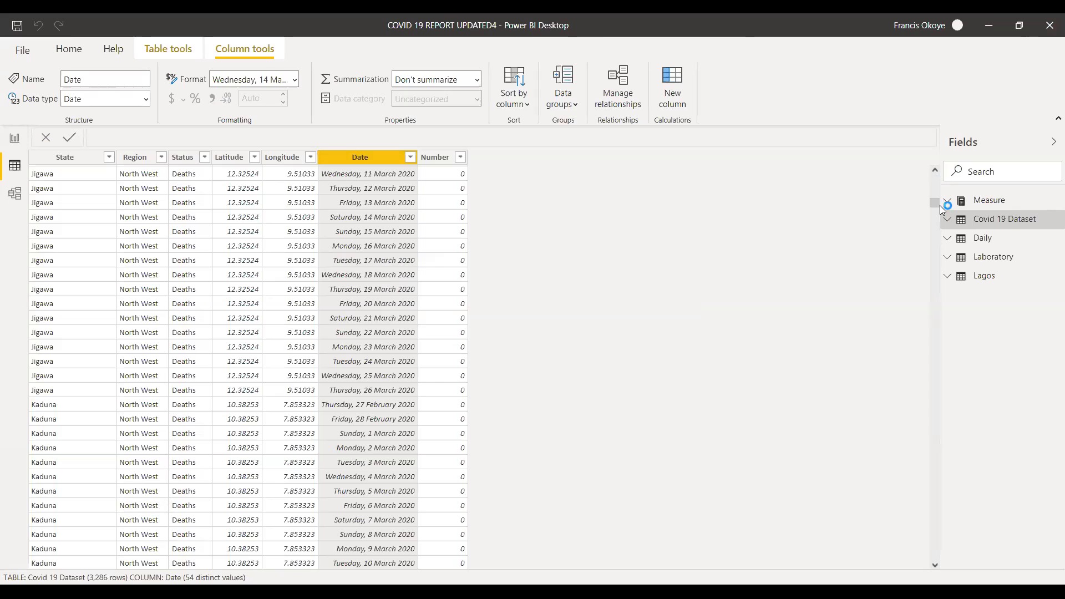
# Review the Covid 19 Dataset from its first records down to the South West states.
pyautogui.moveTo(935, 203); pyautogui.dragTo(935, 164)
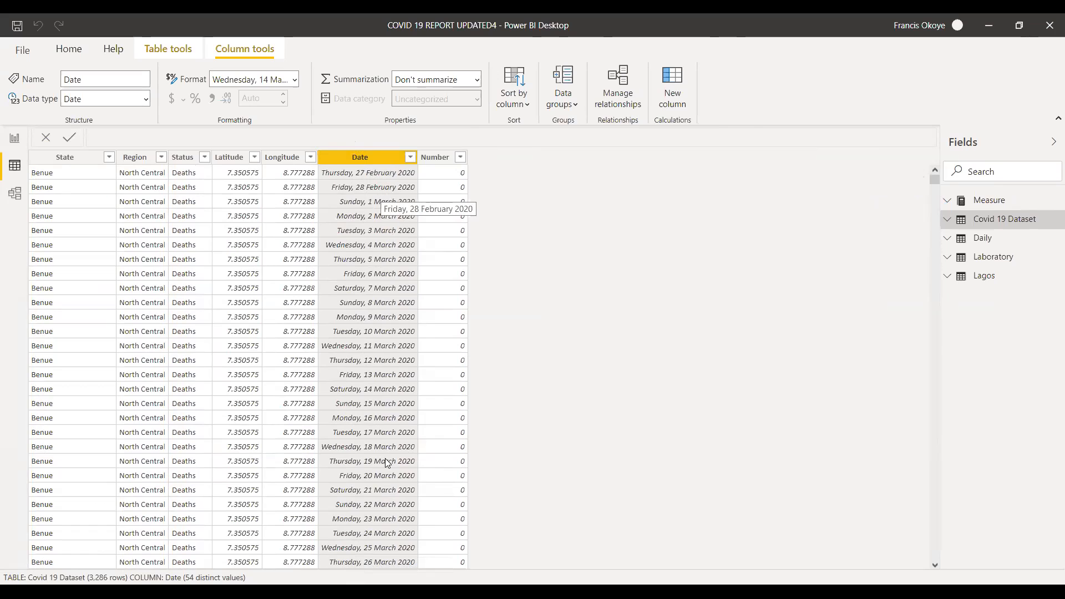
pyautogui.moveTo(933, 177); pyautogui.dragTo(999, 244)
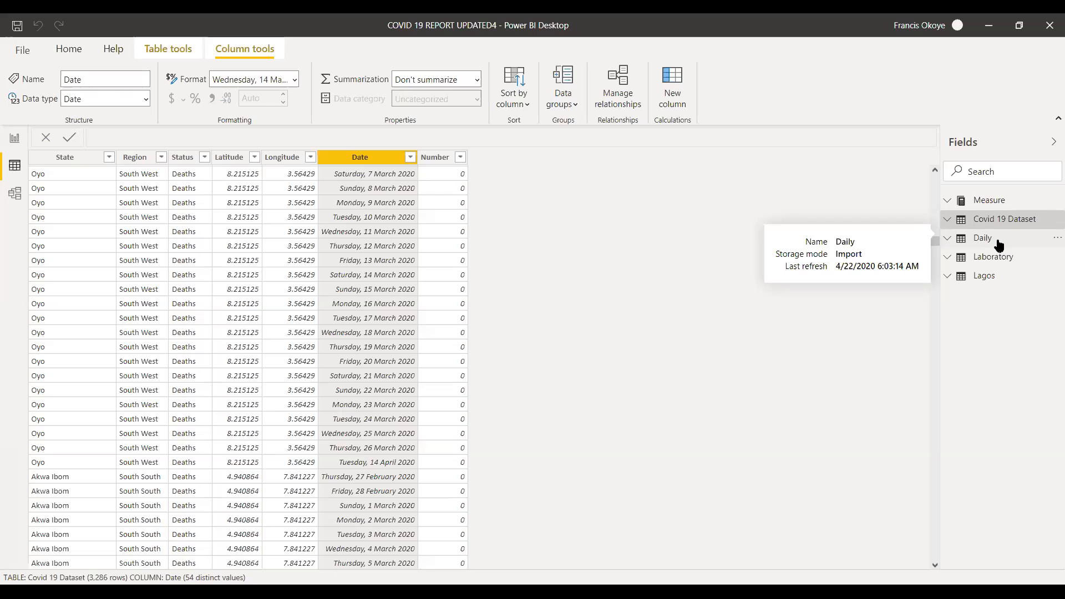
pyautogui.moveTo(935, 242); pyautogui.dragTo(935, 235)
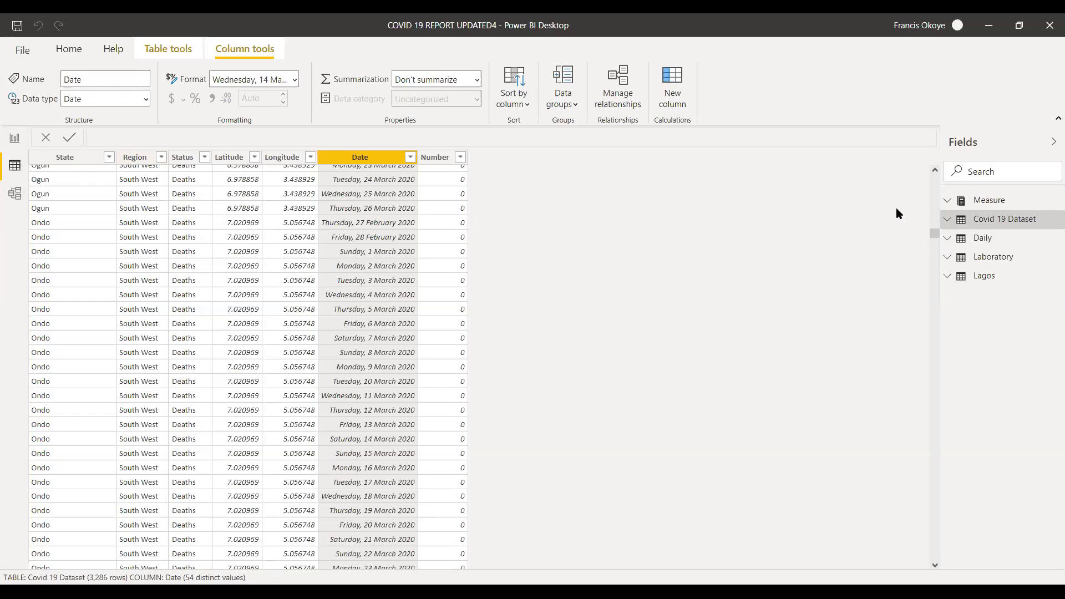
# Return to the first records of the Covid 19 Dataset, and close the report file with its changes saved.
pyautogui.moveTo(931, 228); pyautogui.dragTo(931, 167)
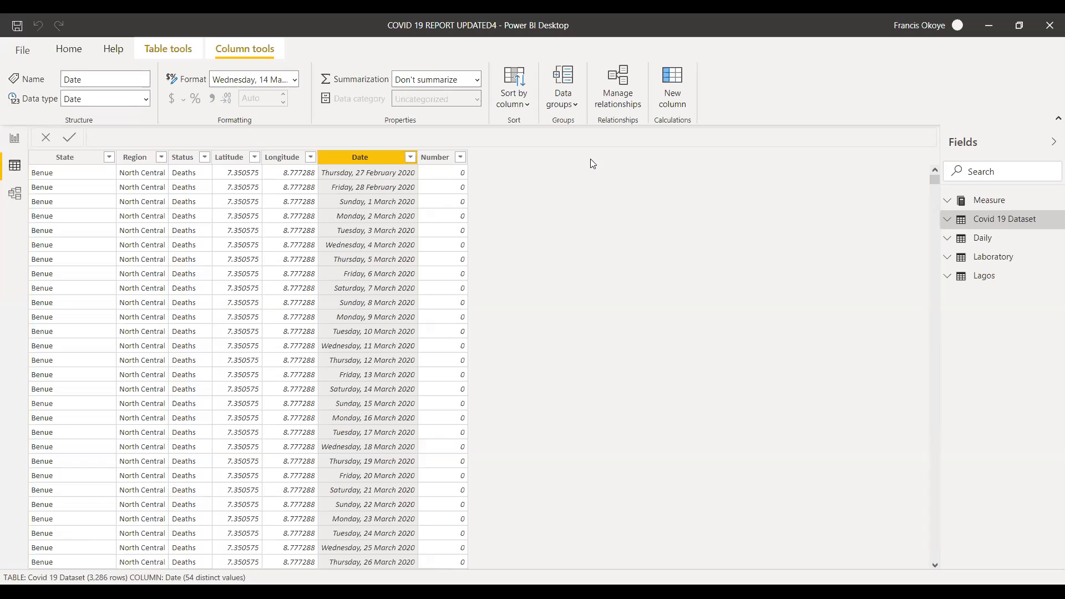
pyautogui.click(1047, 28)
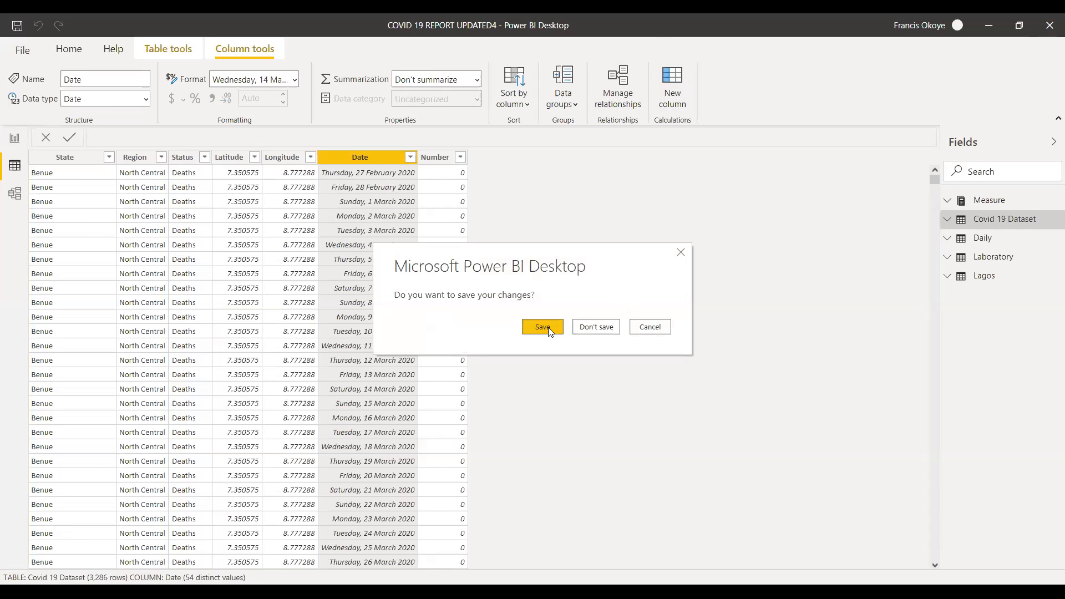
pyautogui.click(542, 327)
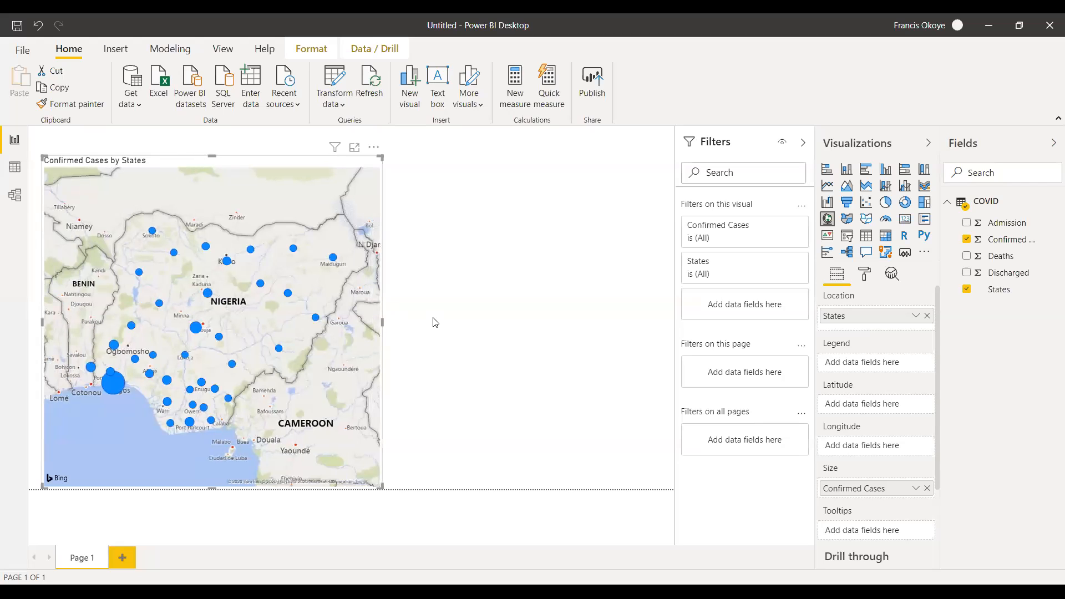
# Extend the Confirmed Cases by States map up to the page's upper edge, and add a compact Admission card beside it.
pyautogui.click(433, 320)
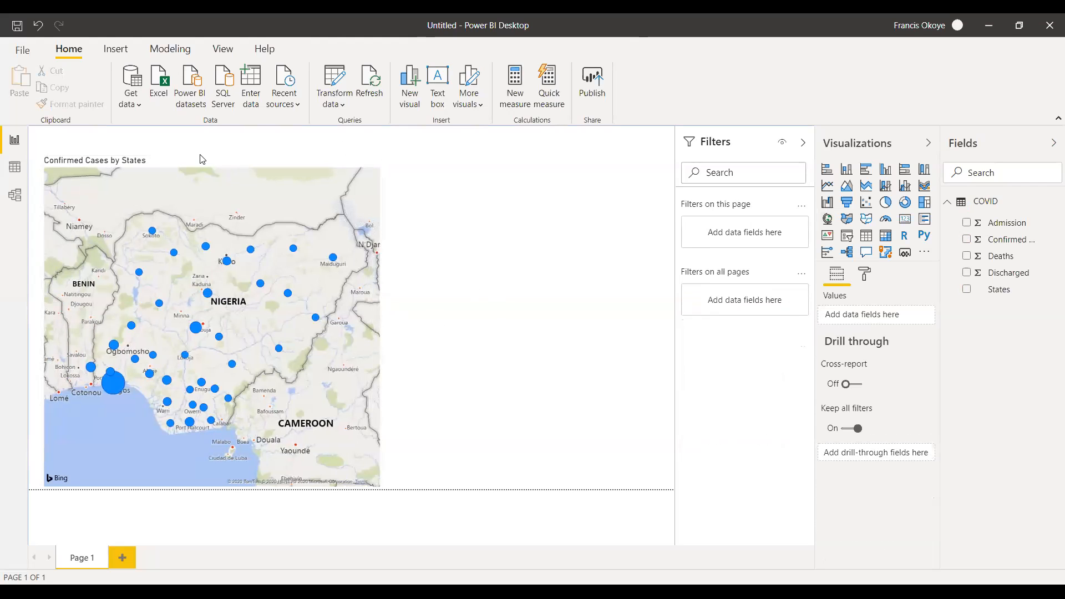
pyautogui.moveTo(201, 159); pyautogui.dragTo(209, 131)
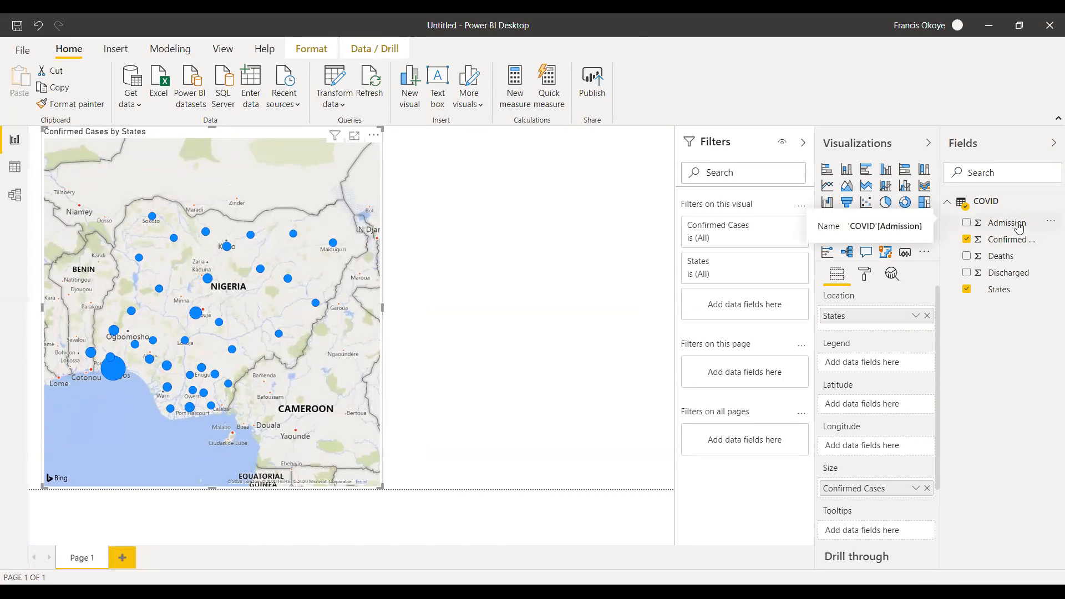
pyautogui.moveTo(1014, 229); pyautogui.dragTo(529, 242)
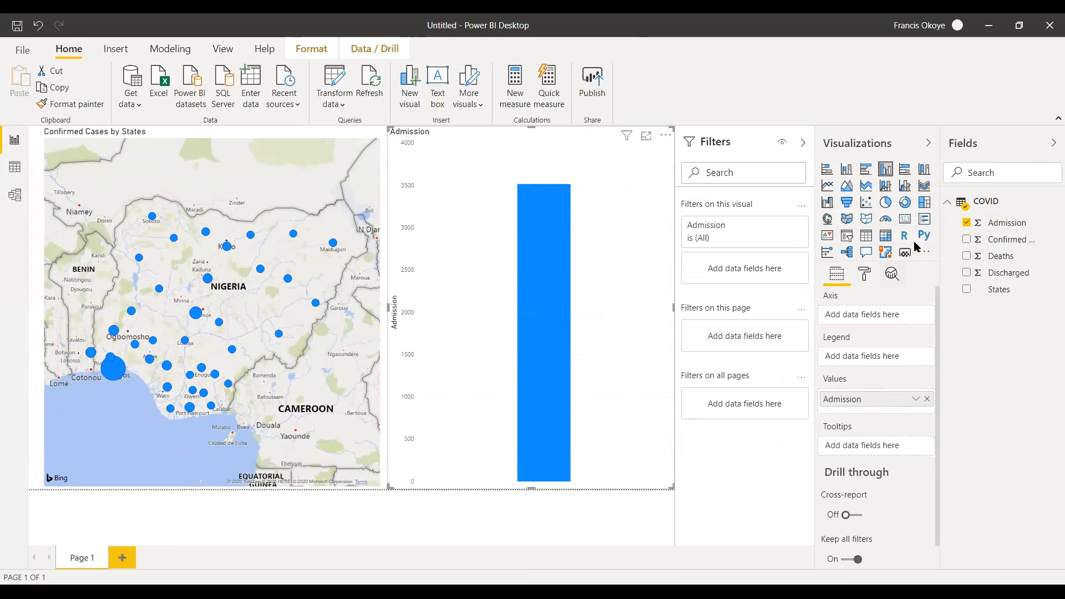
pyautogui.click(905, 218)
pyautogui.moveTo(532, 484)
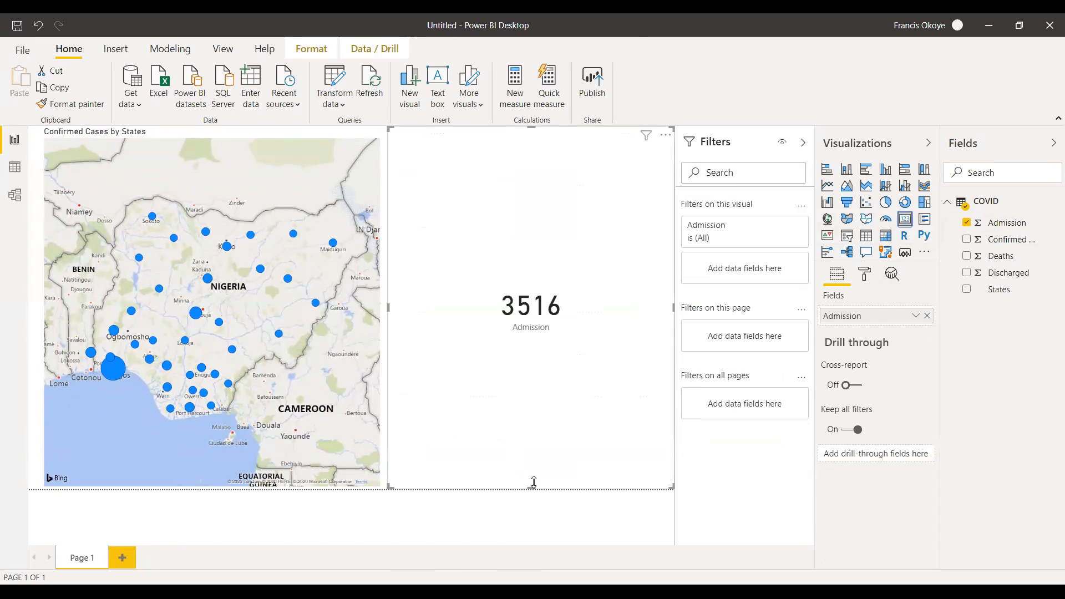
pyautogui.moveTo(533, 484); pyautogui.dragTo(568, 178)
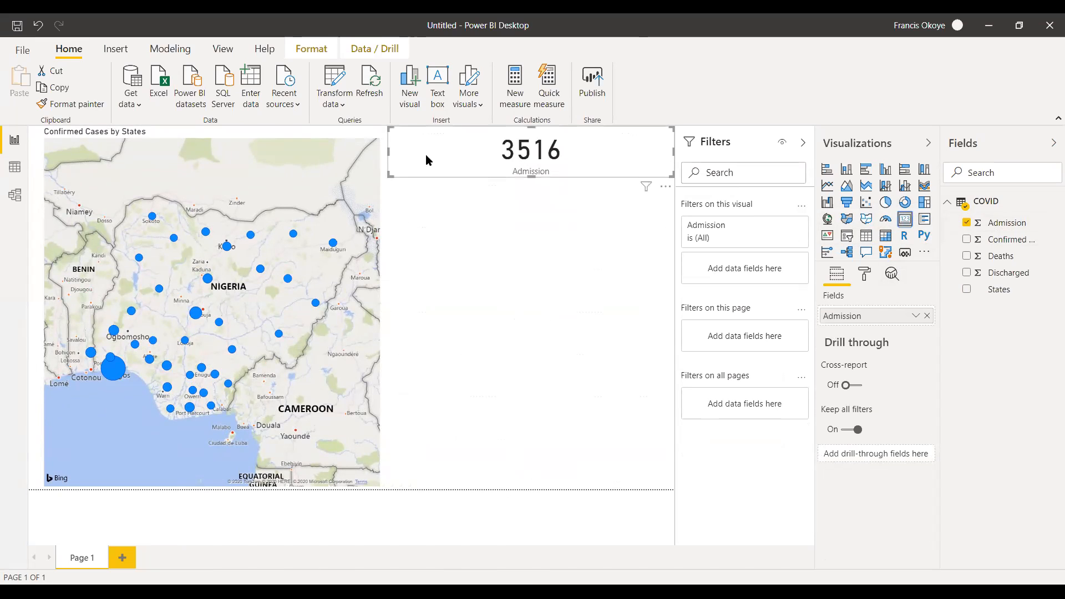
pyautogui.moveTo(388, 157); pyautogui.dragTo(522, 147)
pyautogui.moveTo(642, 173); pyautogui.dragTo(503, 182)
pyautogui.click(597, 227)
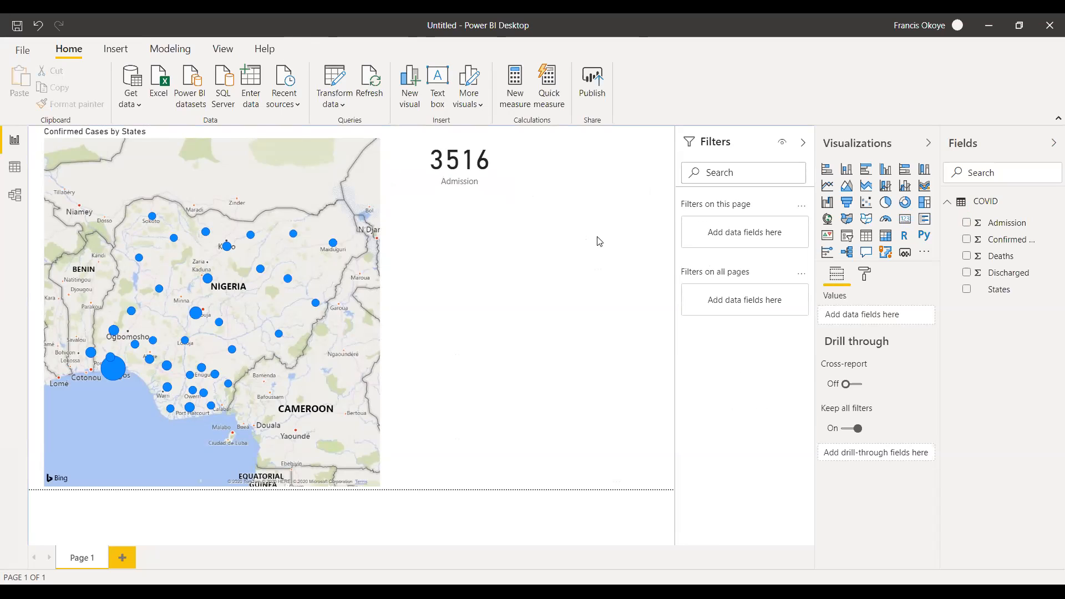
# Add a Confirmed Cases card, shrink it, and align it directly beneath the Admission card.
pyautogui.moveTo(1009, 239); pyautogui.dragTo(417, 242)
pyautogui.click(905, 220)
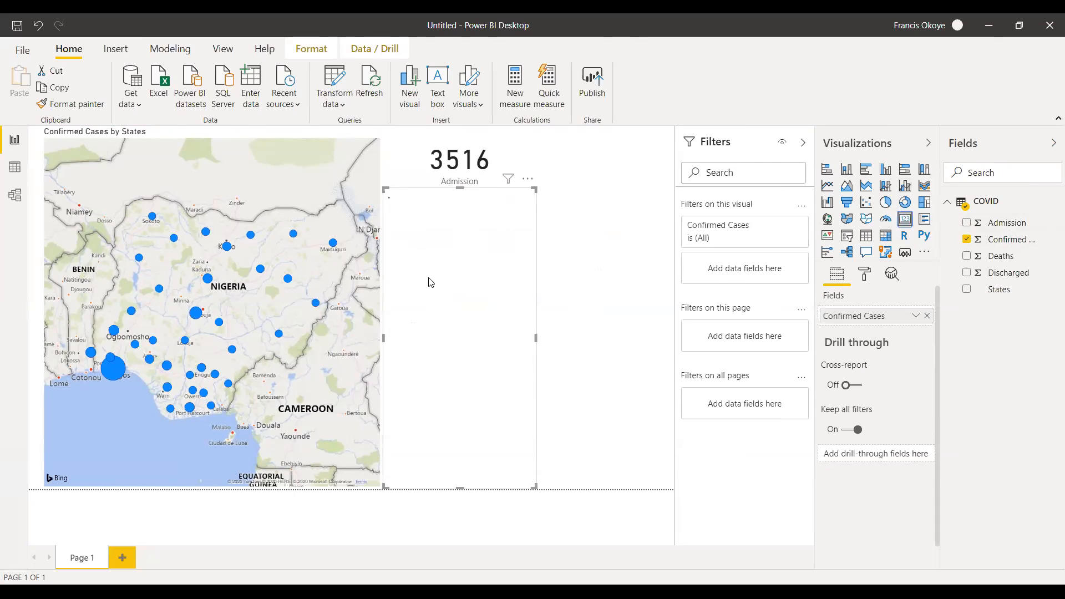
pyautogui.moveTo(460, 188); pyautogui.dragTo(444, 213)
pyautogui.moveTo(537, 235); pyautogui.dragTo(502, 234)
pyautogui.click(442, 278)
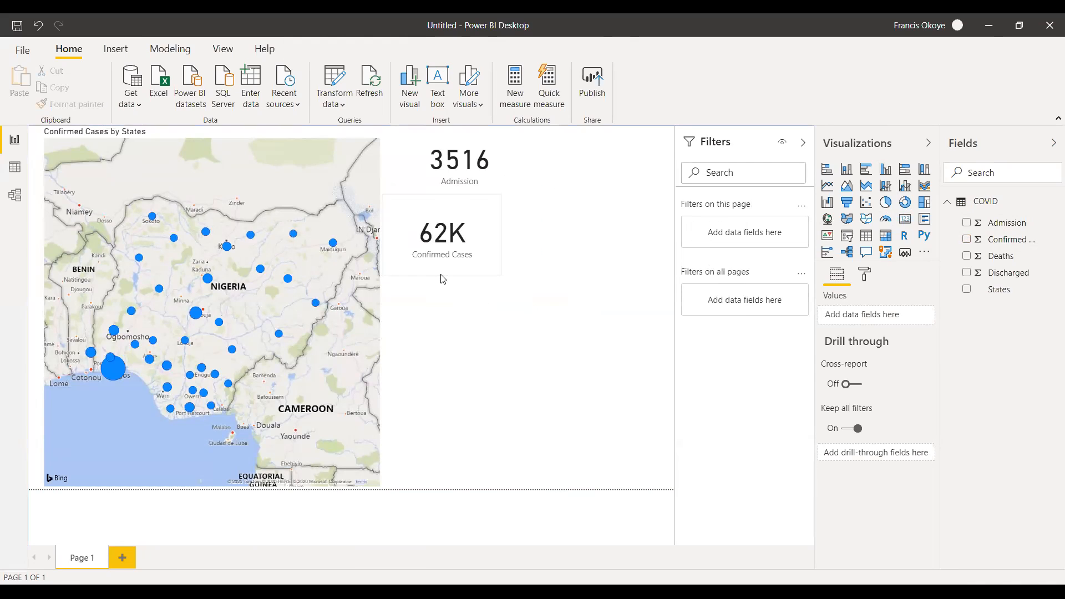
pyautogui.moveTo(442, 275); pyautogui.dragTo(478, 233)
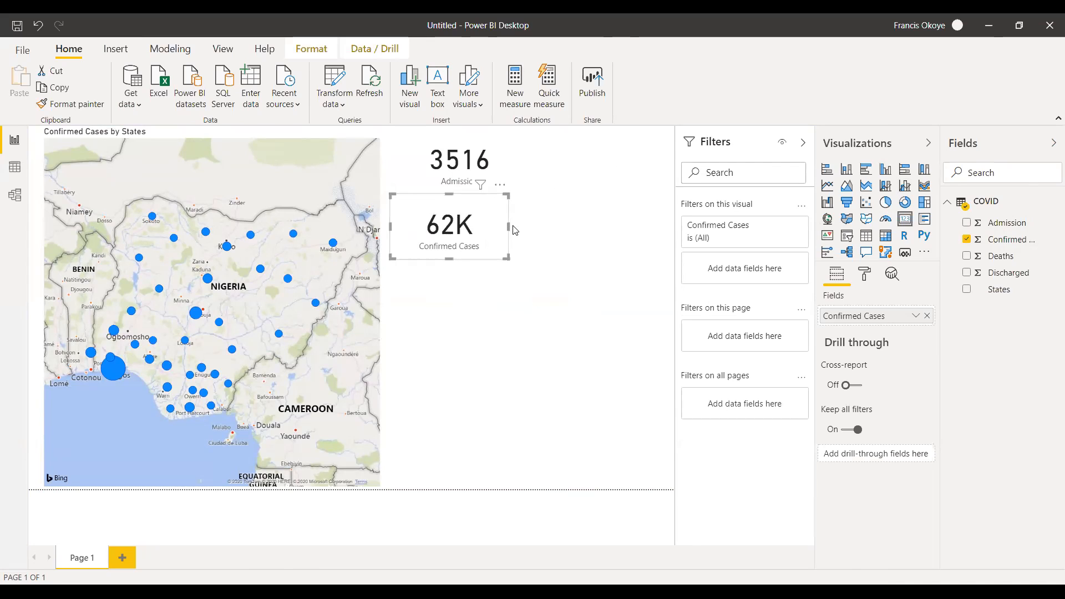
pyautogui.click(544, 311)
pyautogui.click(483, 248)
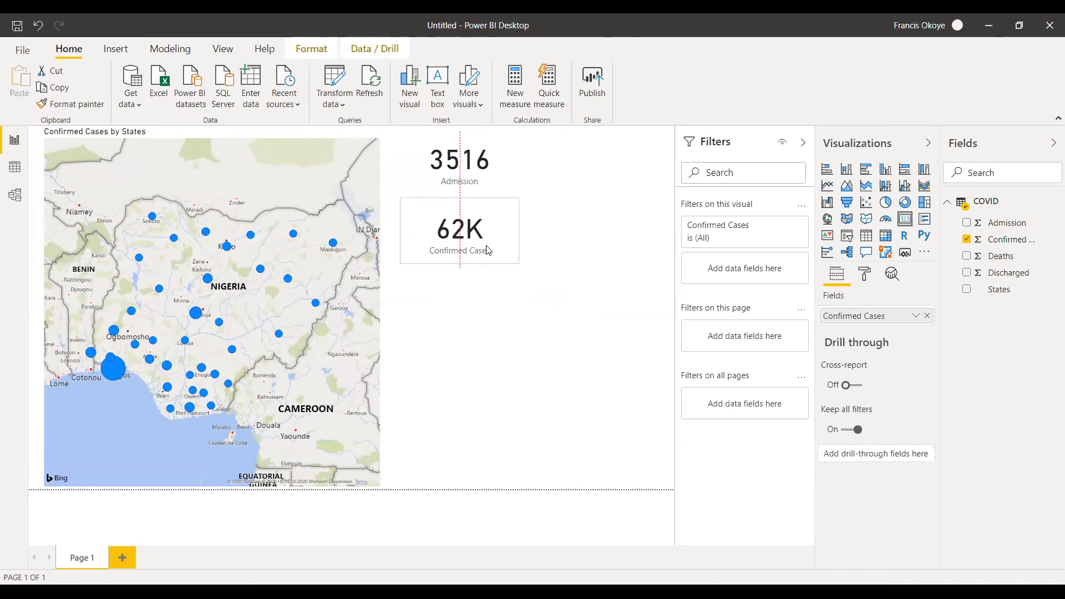
pyautogui.click(568, 337)
# Add a Deaths card beneath the Confirmed Cases card, and resize it to a compact block centred under the other cards.
pyautogui.moveTo(1010, 259); pyautogui.dragTo(489, 314)
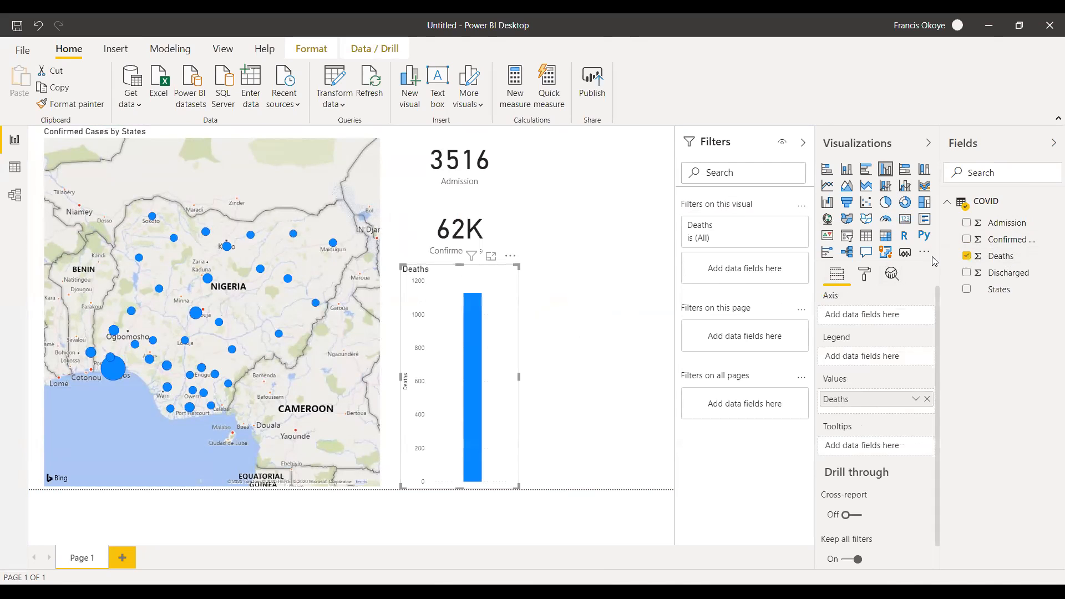
pyautogui.click(902, 232)
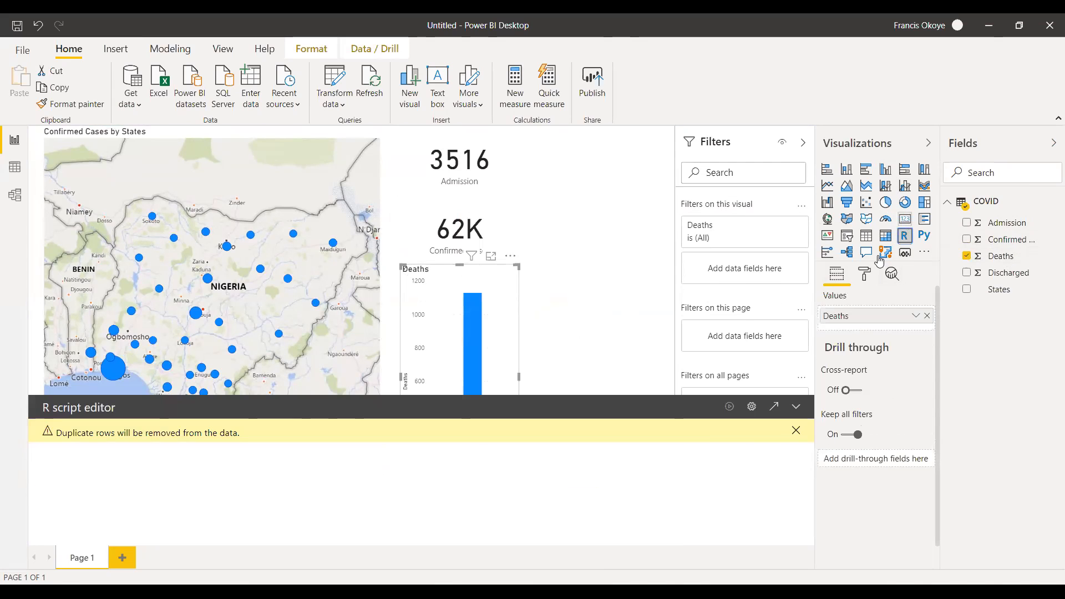
pyautogui.click(904, 220)
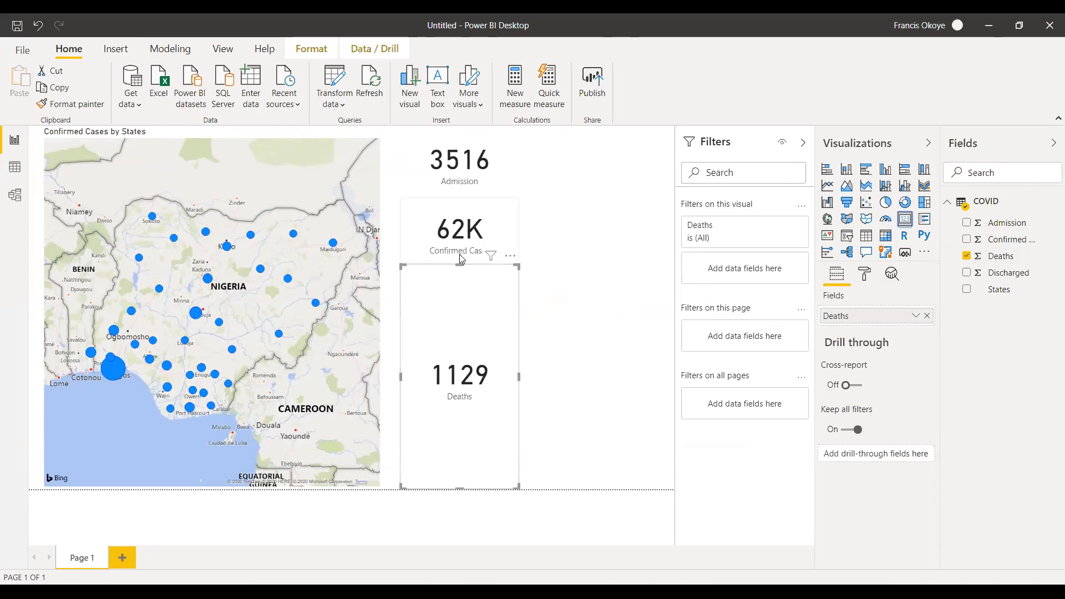
pyautogui.moveTo(459, 265); pyautogui.dragTo(465, 302)
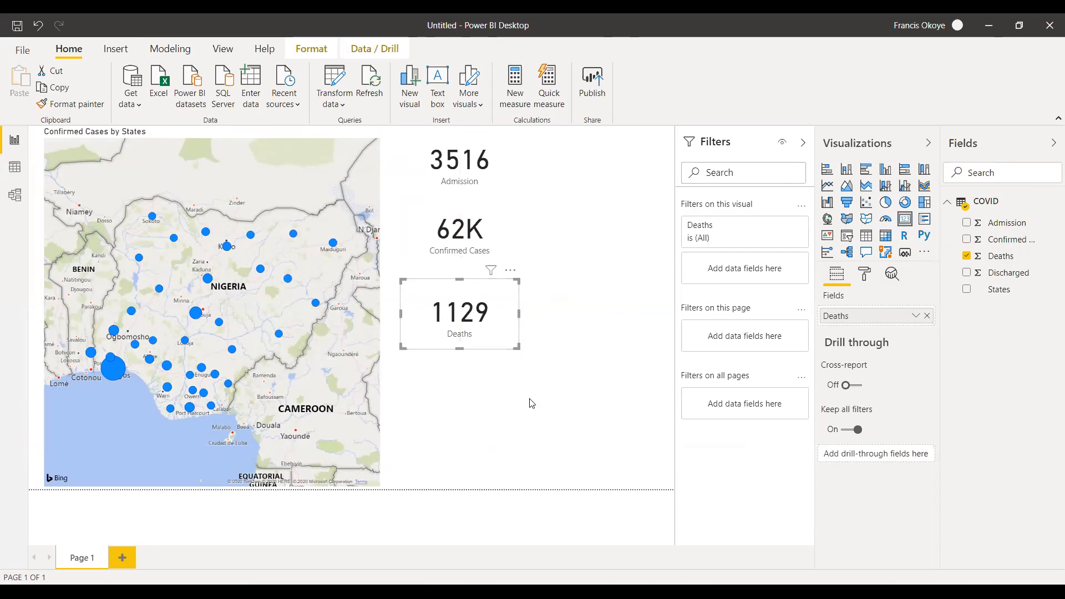
pyautogui.click(447, 352)
pyautogui.click(460, 347)
pyautogui.moveTo(400, 314); pyautogui.dragTo(412, 314)
pyautogui.moveTo(518, 310); pyautogui.dragTo(511, 311)
pyautogui.moveTo(463, 280)
pyautogui.mouseDown()
pyautogui.moveTo(460, 305)
pyautogui.moveTo(466, 292)
pyautogui.mouseUp()
pyautogui.click(562, 410)
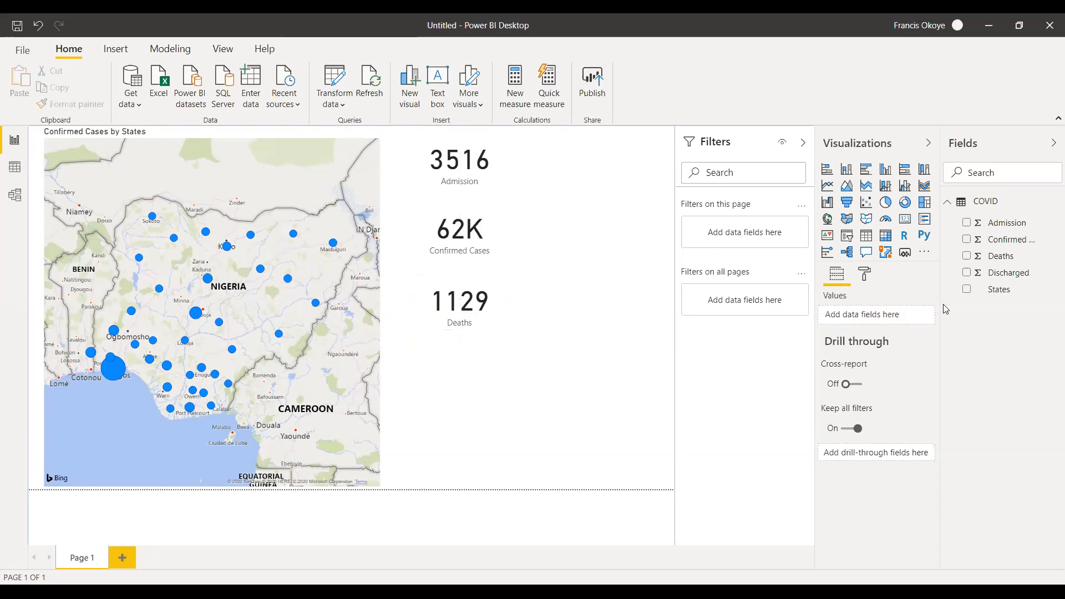
# Add a Discharged card and align it beneath the Deaths card.
pyautogui.moveTo(1016, 276); pyautogui.dragTo(506, 387)
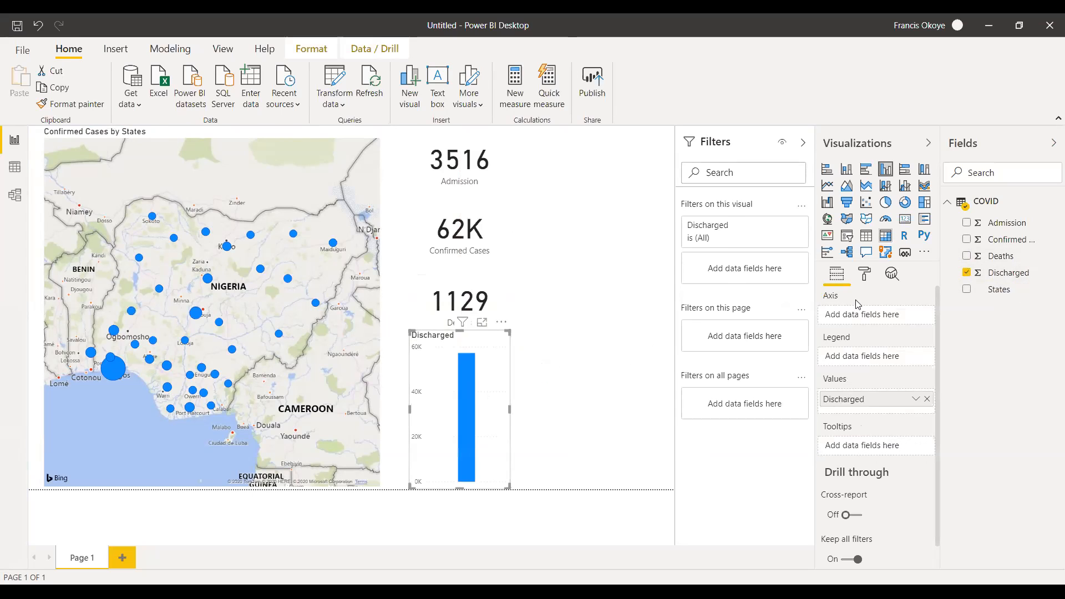
pyautogui.click(904, 220)
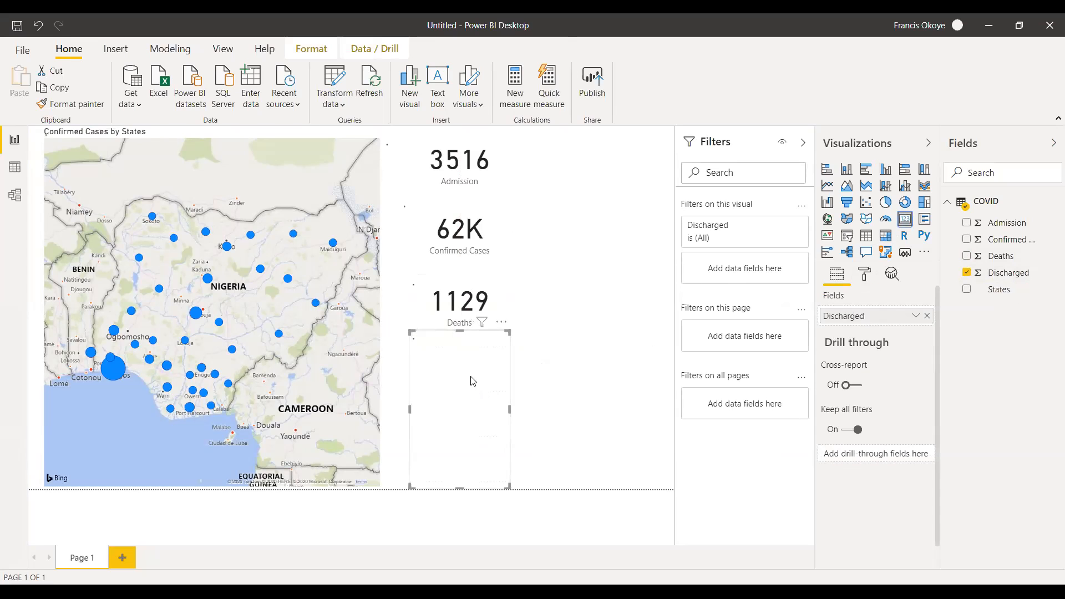
pyautogui.moveTo(474, 398); pyautogui.dragTo(473, 375)
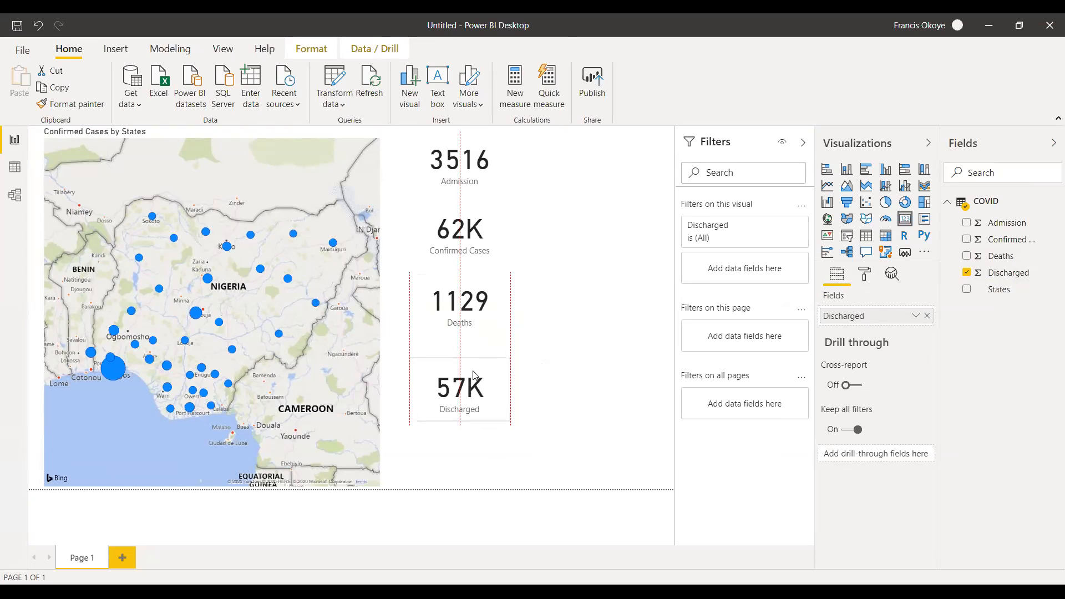
pyautogui.click(553, 412)
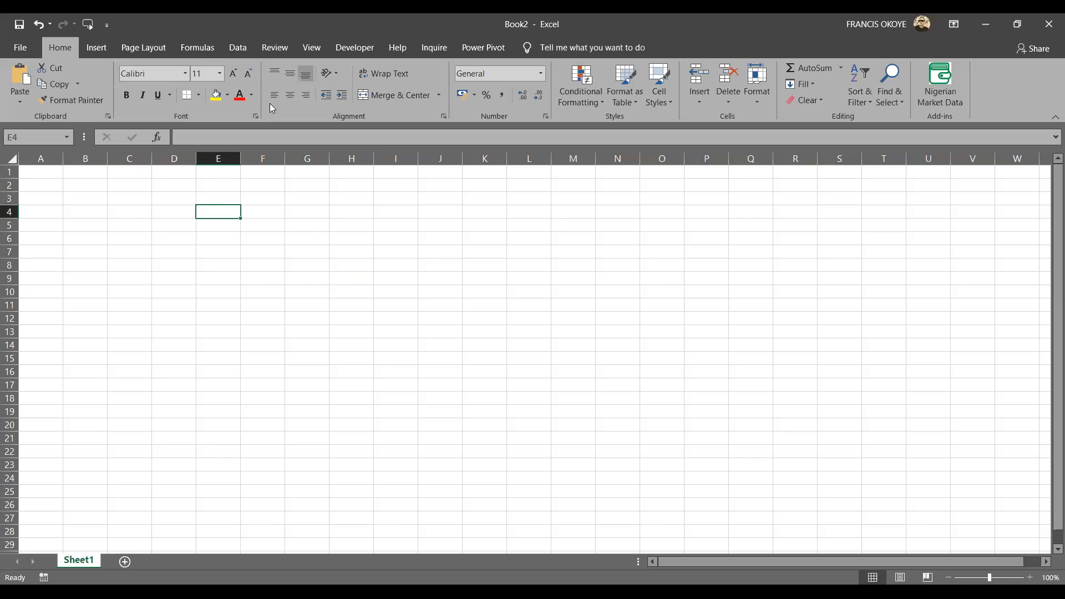
pyautogui.click(234, 54)
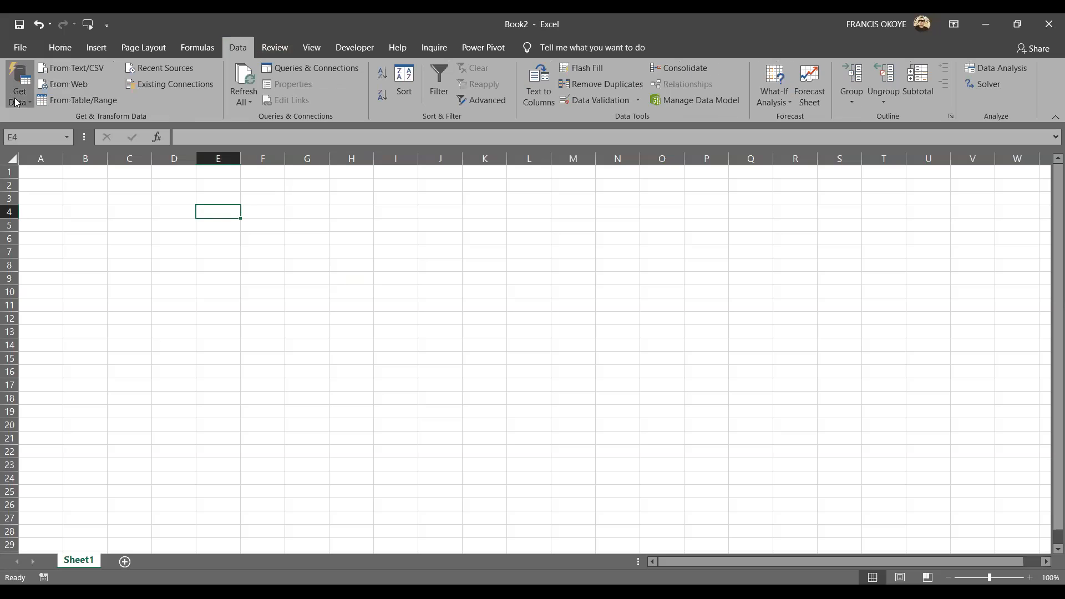
pyautogui.click(17, 102)
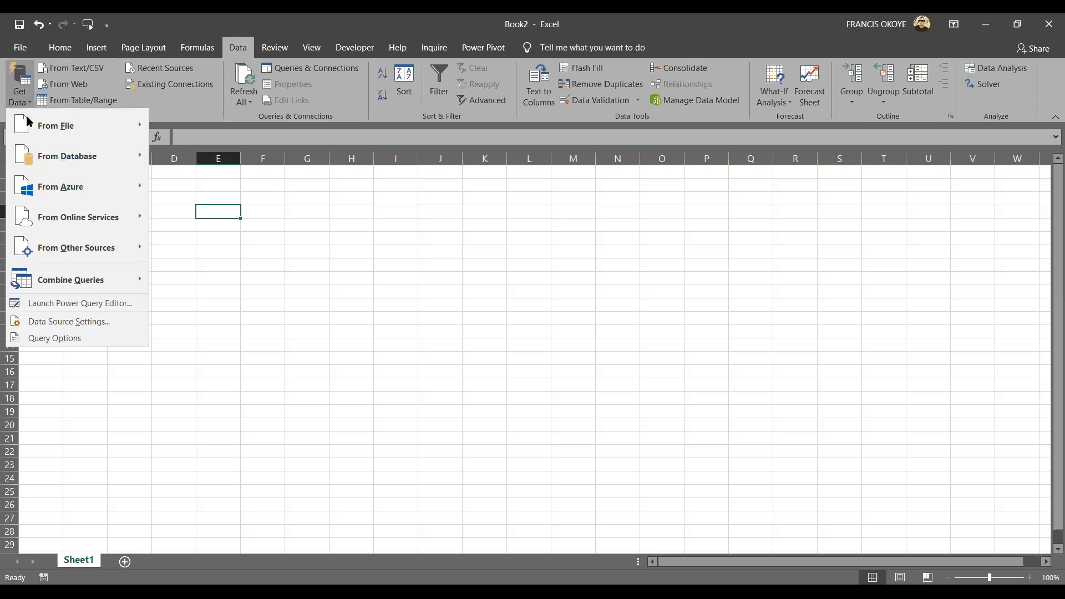
pyautogui.moveTo(66, 134)
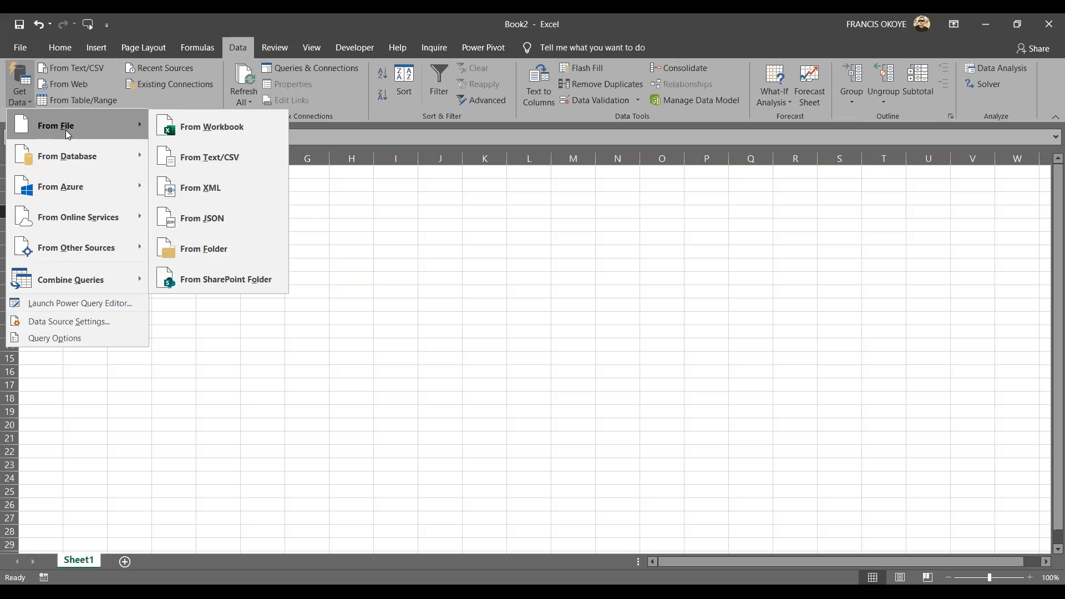
pyautogui.click(95, 244)
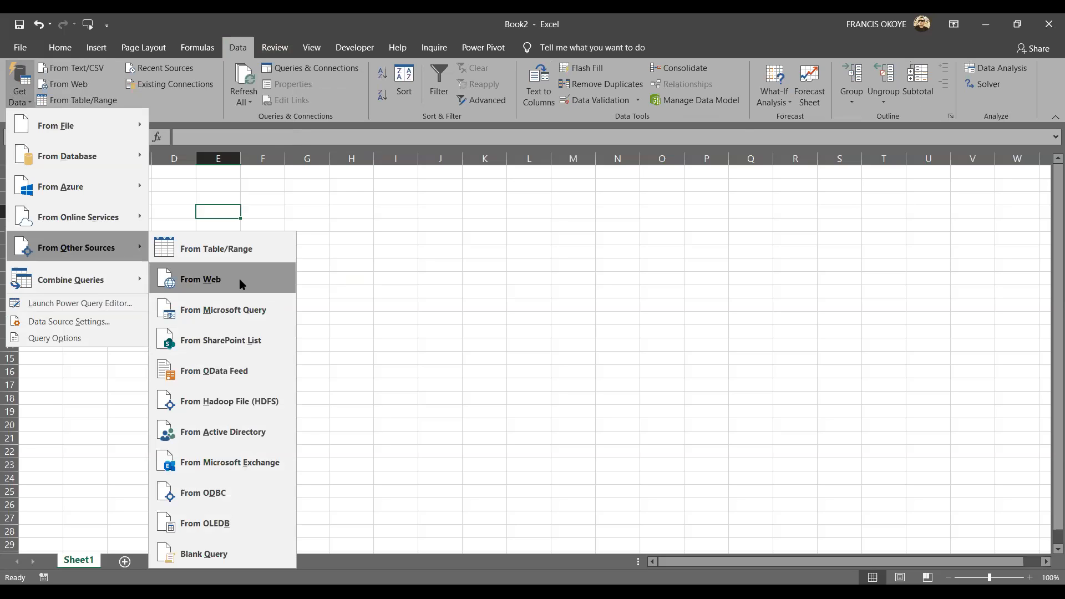
pyautogui.click(239, 282)
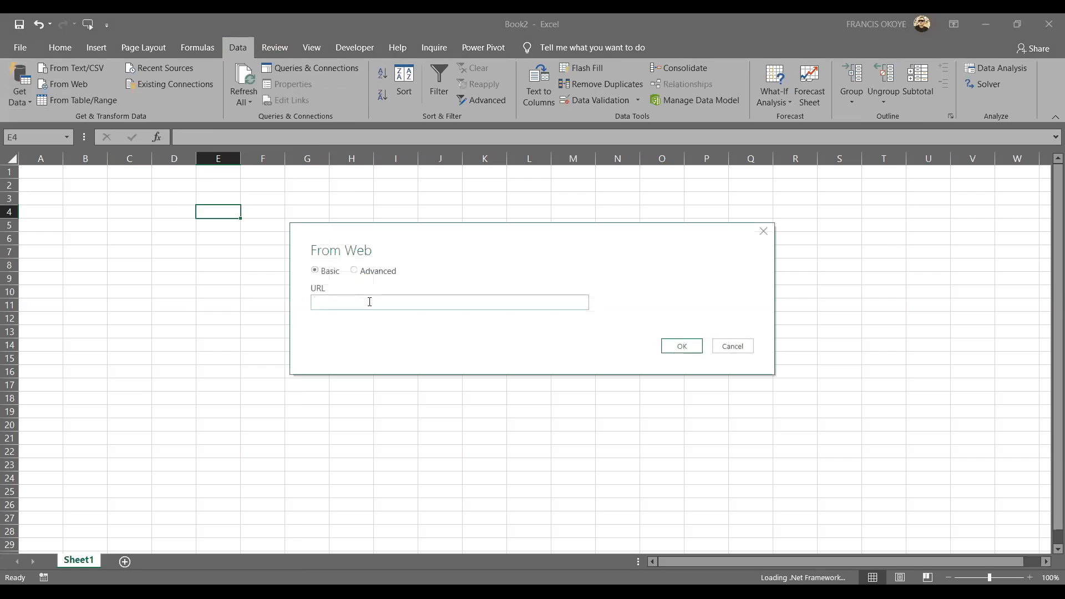
pyautogui.write('https://covid19.ncdc.gov.ng/report/')
pyautogui.click(672, 348)
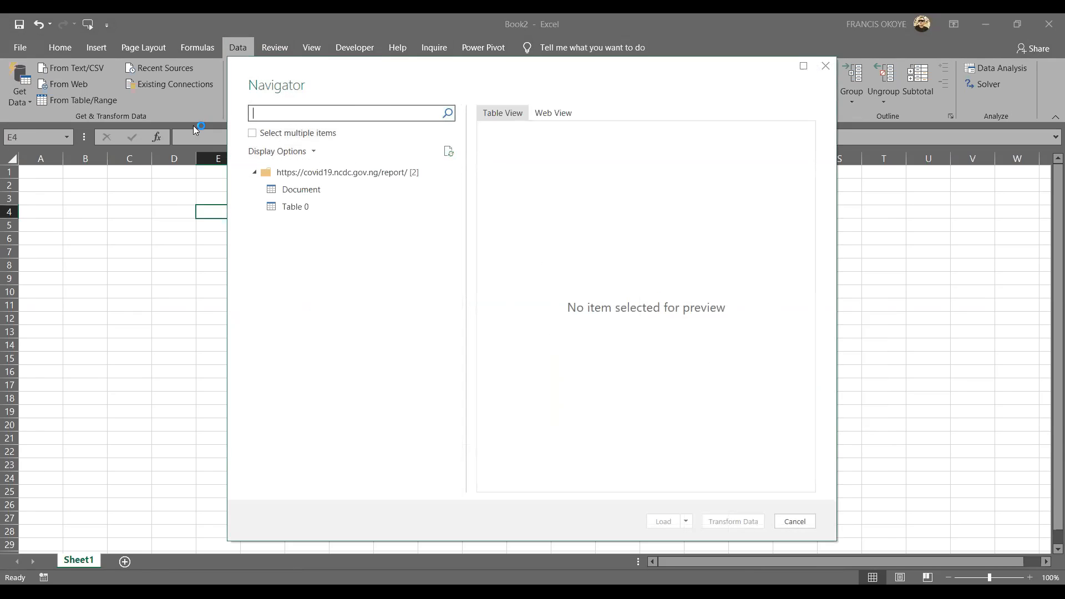
# Preview the Document and Table 0 items from the web page, and open Table 0 in the Power Query Editor.
pyautogui.click(299, 191)
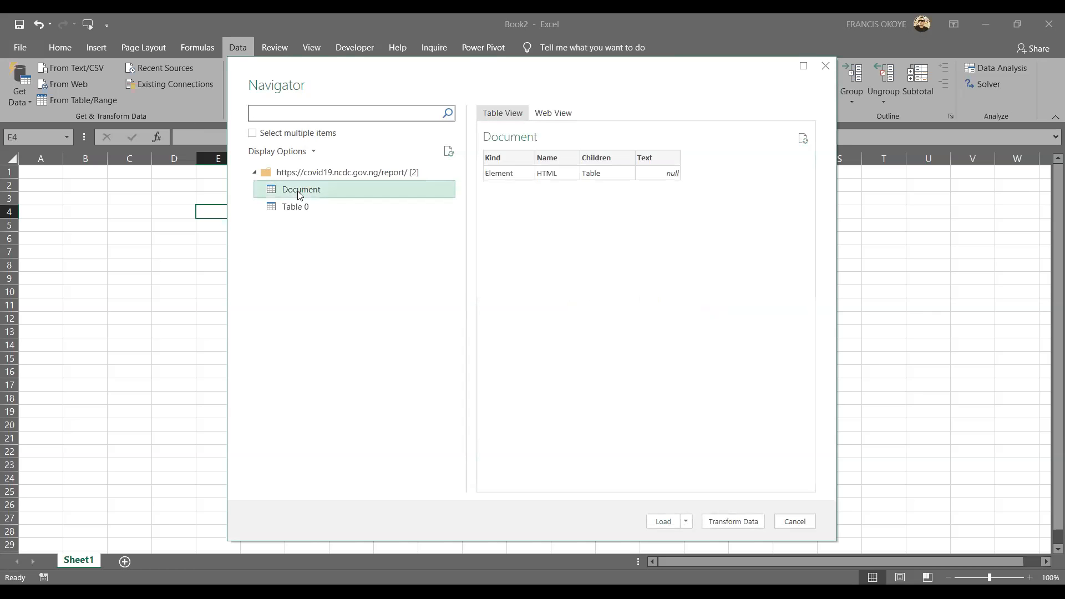
pyautogui.click(318, 210)
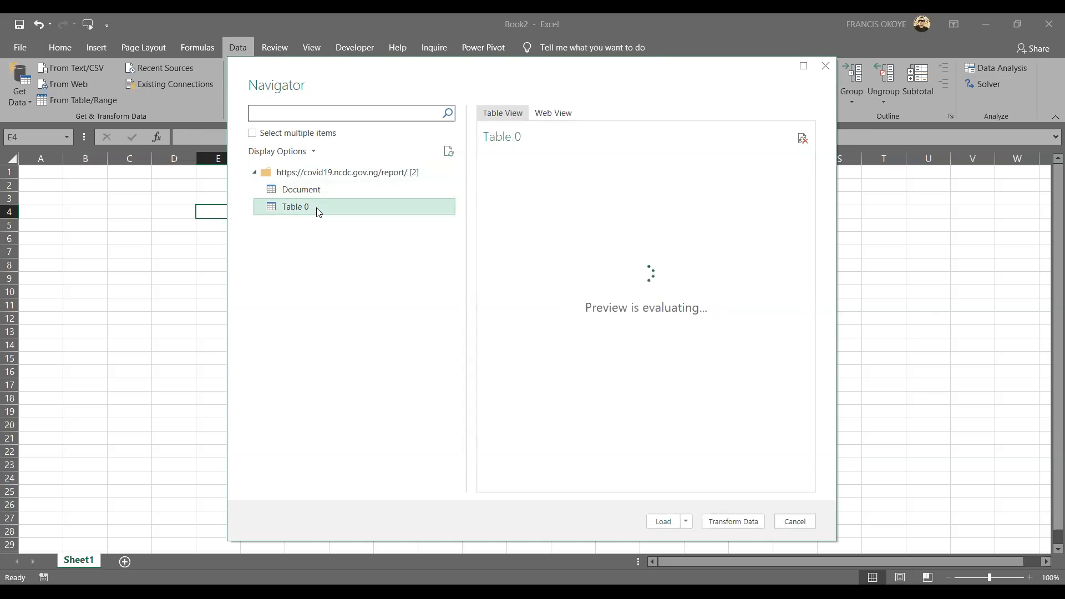
pyautogui.click(732, 522)
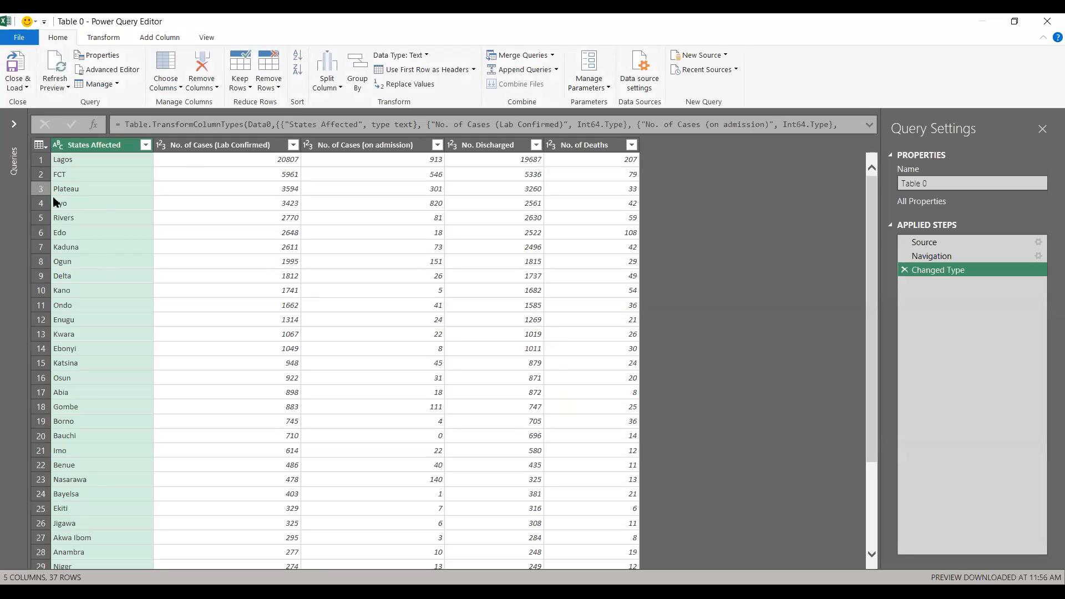
# Replace the value FCT with Federal Capital Territory in the States Affected column.
pyautogui.click(87, 180)
pyautogui.rightClick(88, 177)
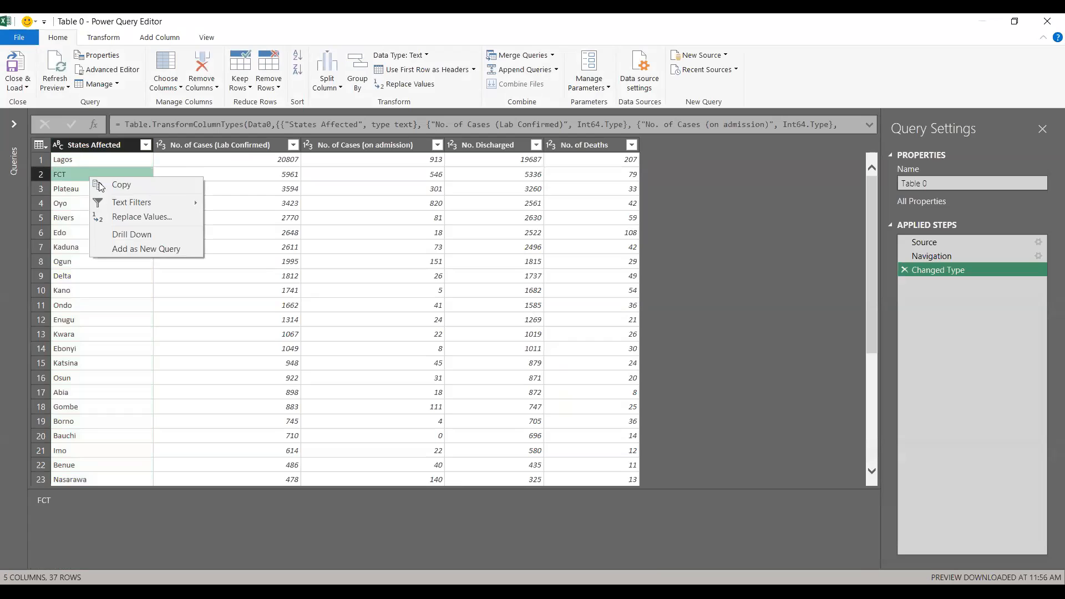
pyautogui.click(127, 216)
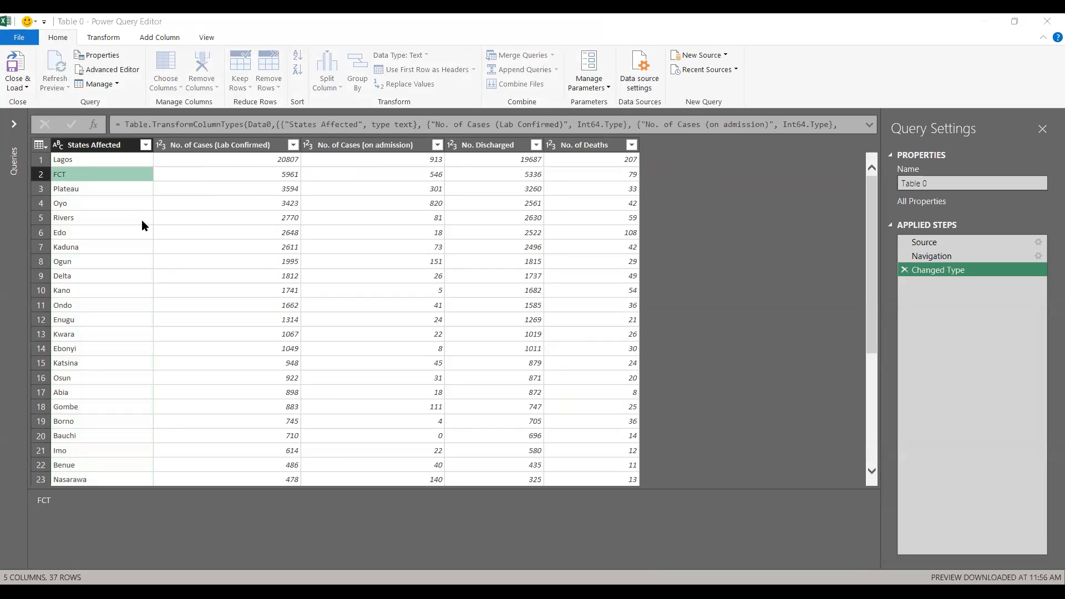
pyautogui.write('Federal')
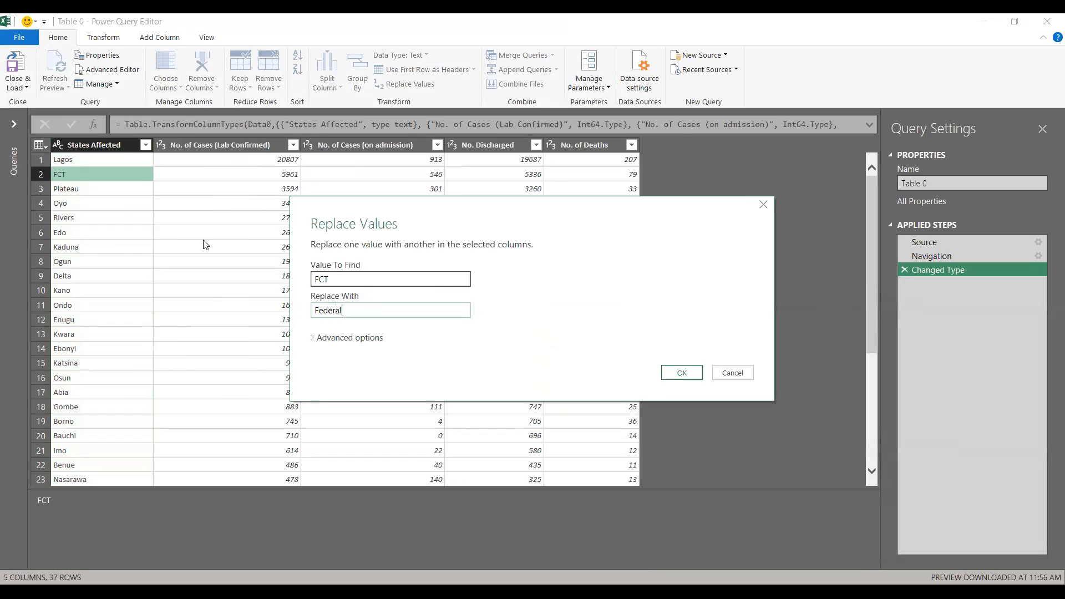
pyautogui.write(' Capital Territory')
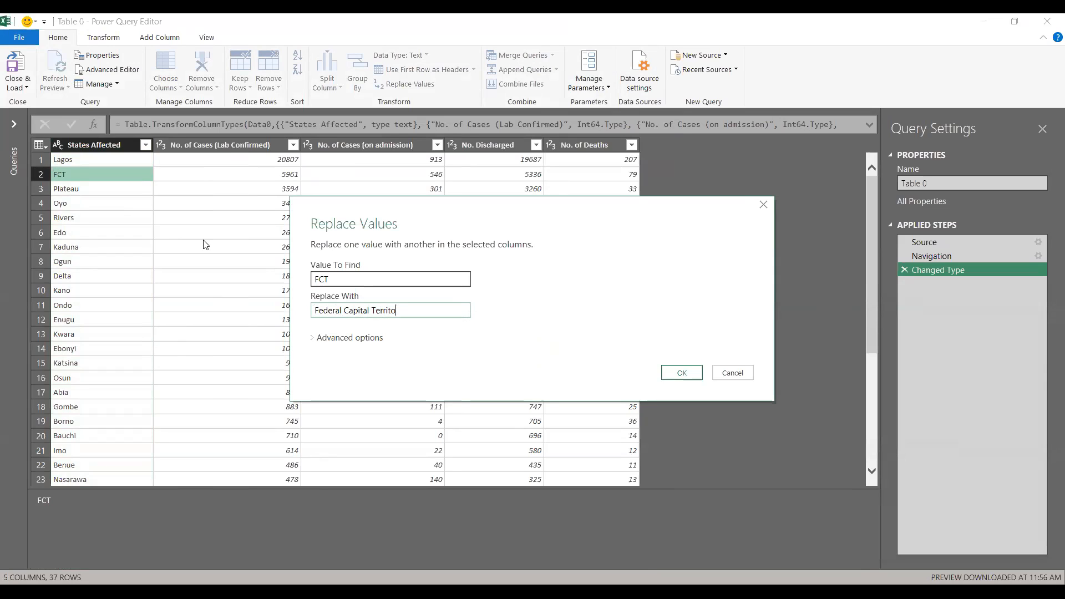
pyautogui.click(680, 372)
# Close the query editor and load the cleaned Table 0 query into a new worksheet.
pyautogui.click(15, 89)
pyautogui.click(26, 102)
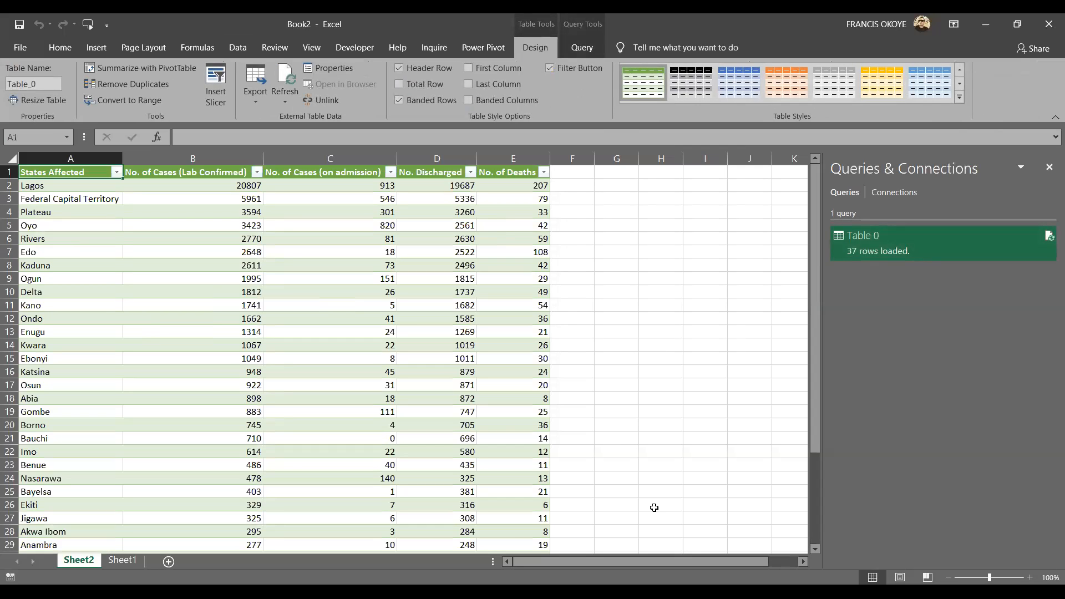
pyautogui.click(694, 269)
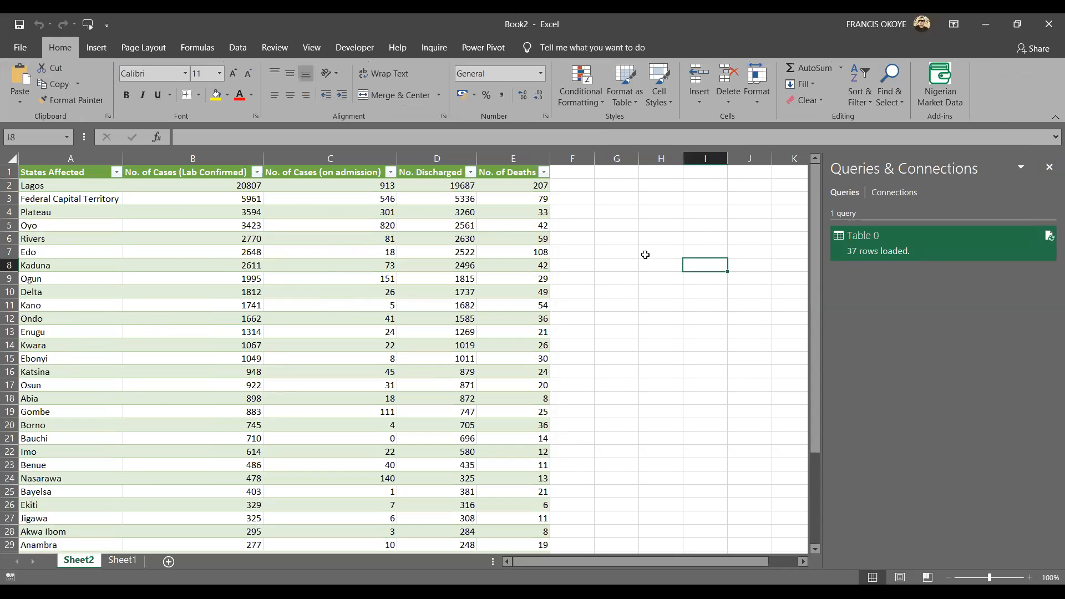
# Insert a filled map chart from the full States Affected and No. of Cases (Lab Confirmed) columns.
pyautogui.click(72, 188)
pyautogui.click(66, 172)
pyautogui.hotkey('shift', 'Right')
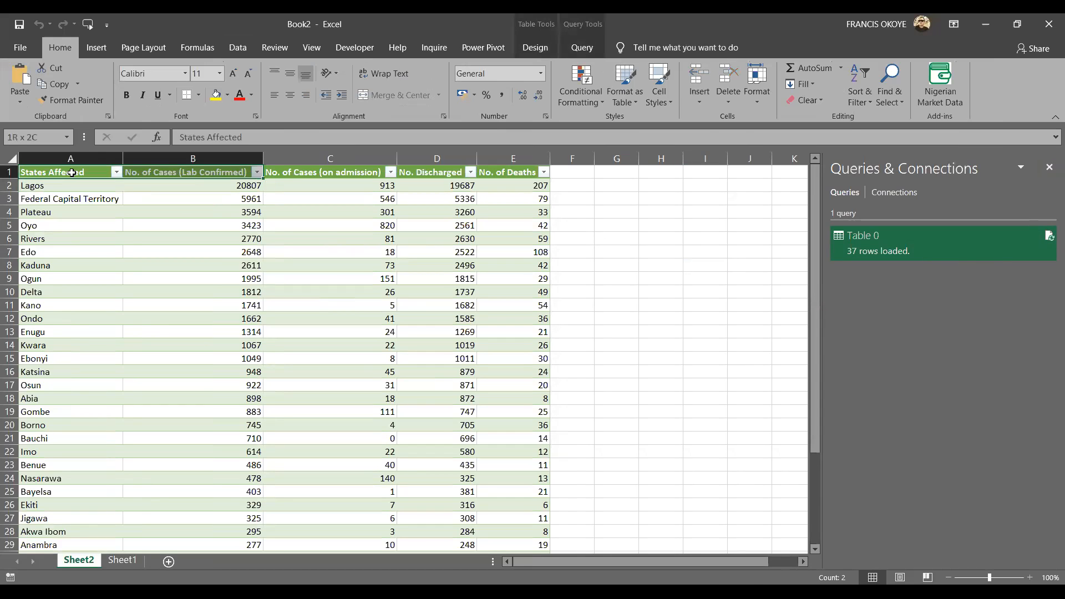
pyautogui.hotkey('ctrl', 'shift', 'Down')
pyautogui.click(238, 48)
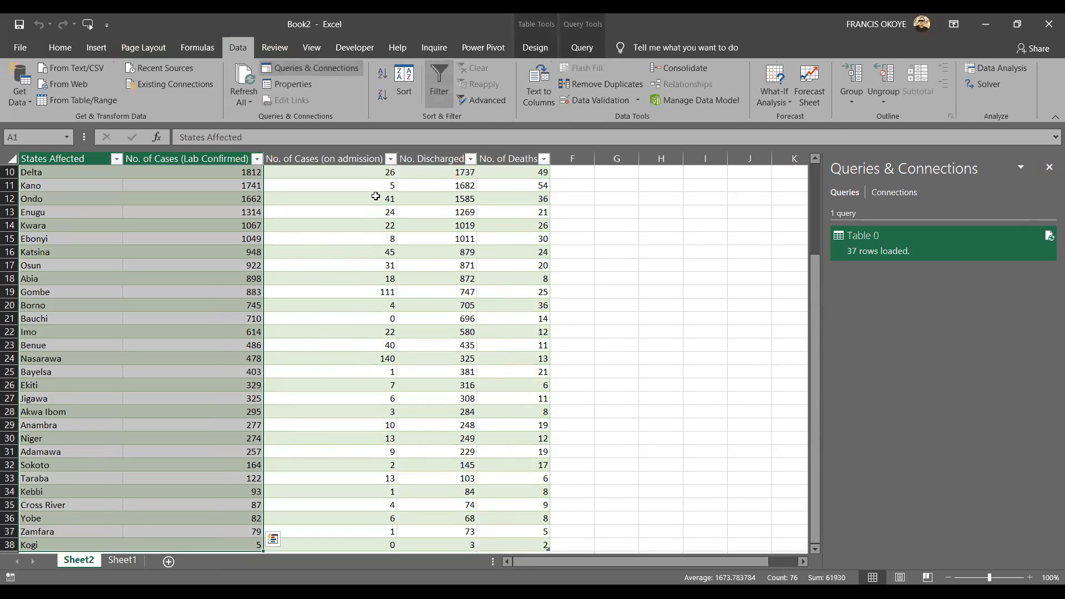
pyautogui.click(95, 48)
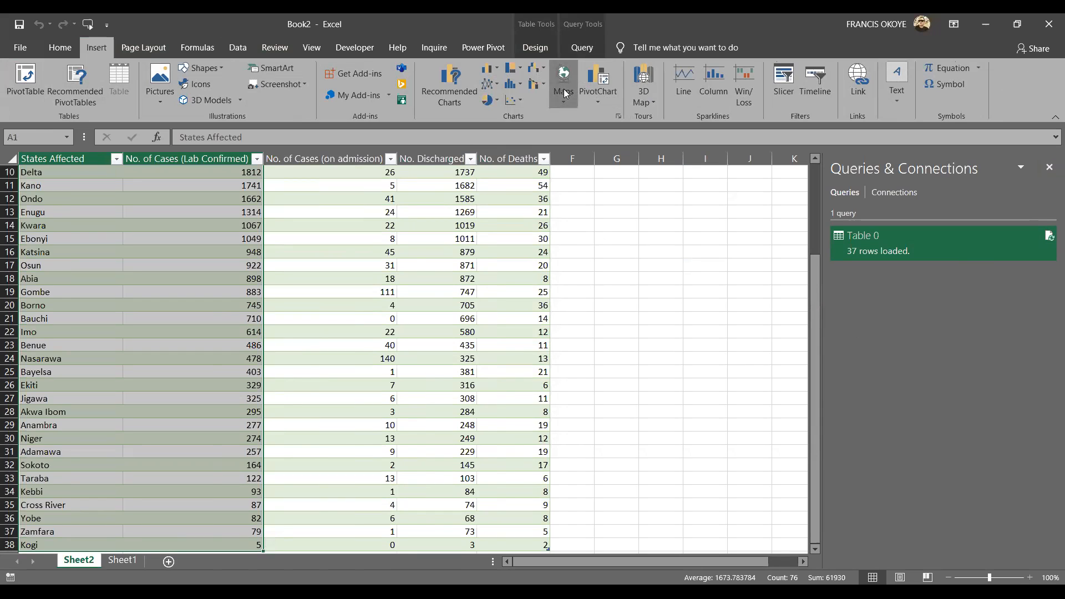
pyautogui.click(564, 93)
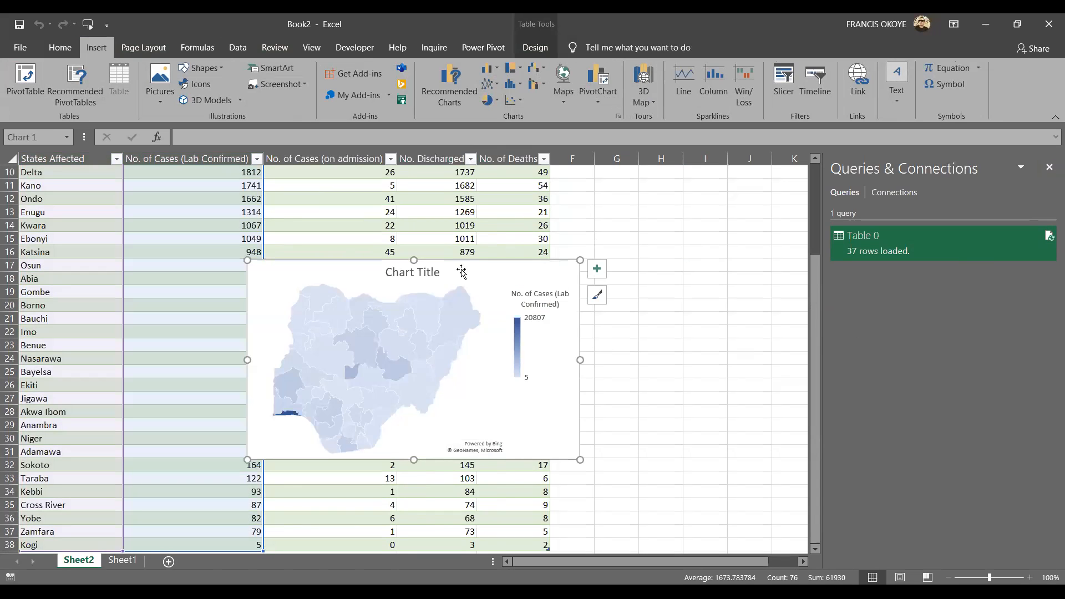
# Add data labels to the map chart and enlarge the chart in height and width.
pyautogui.click(597, 269)
pyautogui.click(627, 300)
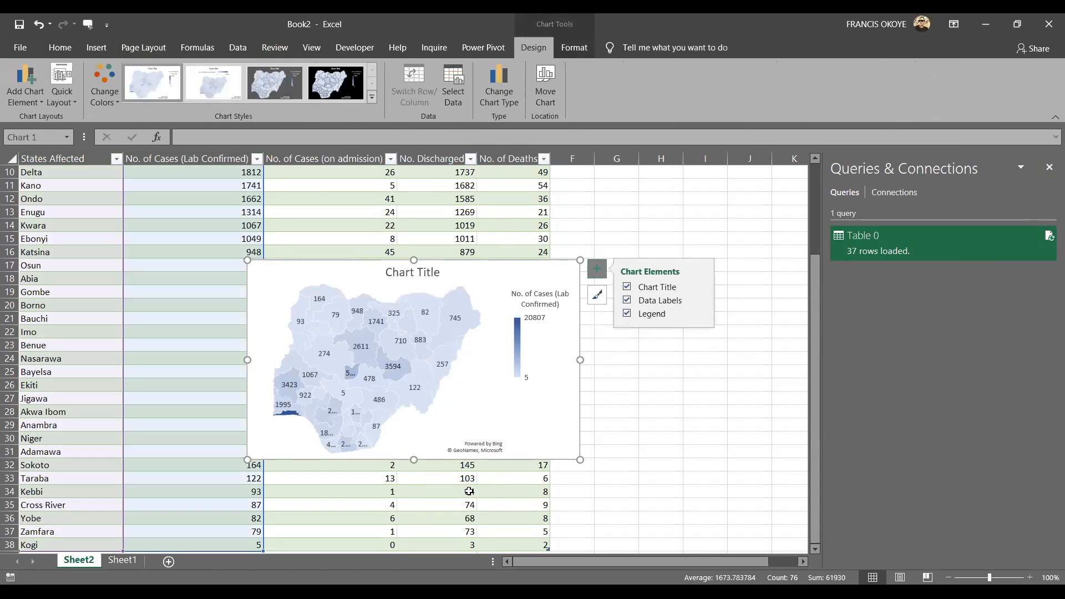
pyautogui.moveTo(413, 459); pyautogui.dragTo(413, 500)
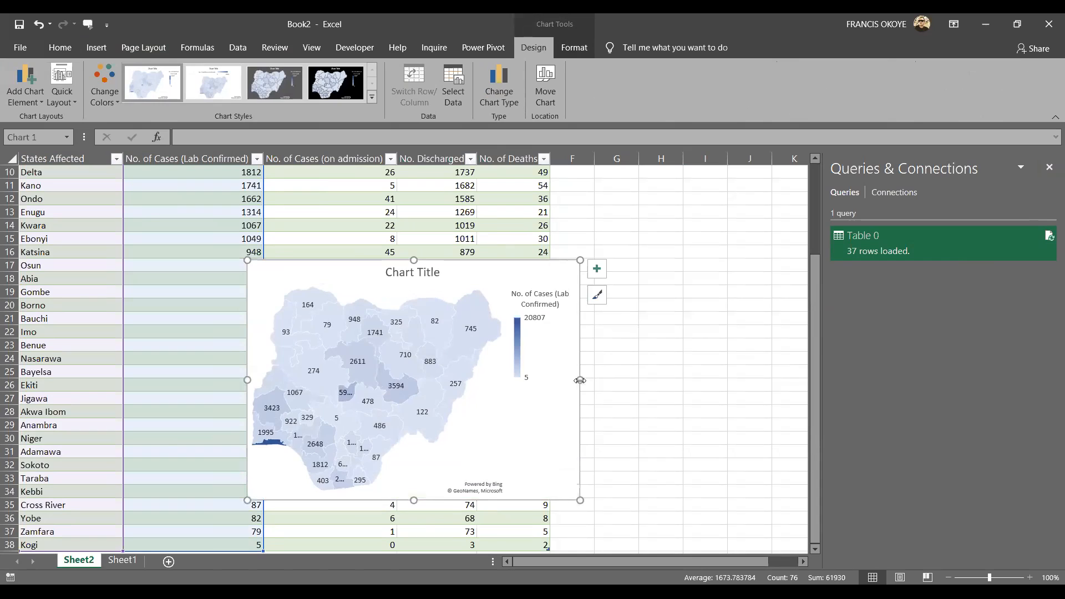
pyautogui.moveTo(579, 379); pyautogui.dragTo(662, 380)
pyautogui.click(456, 270)
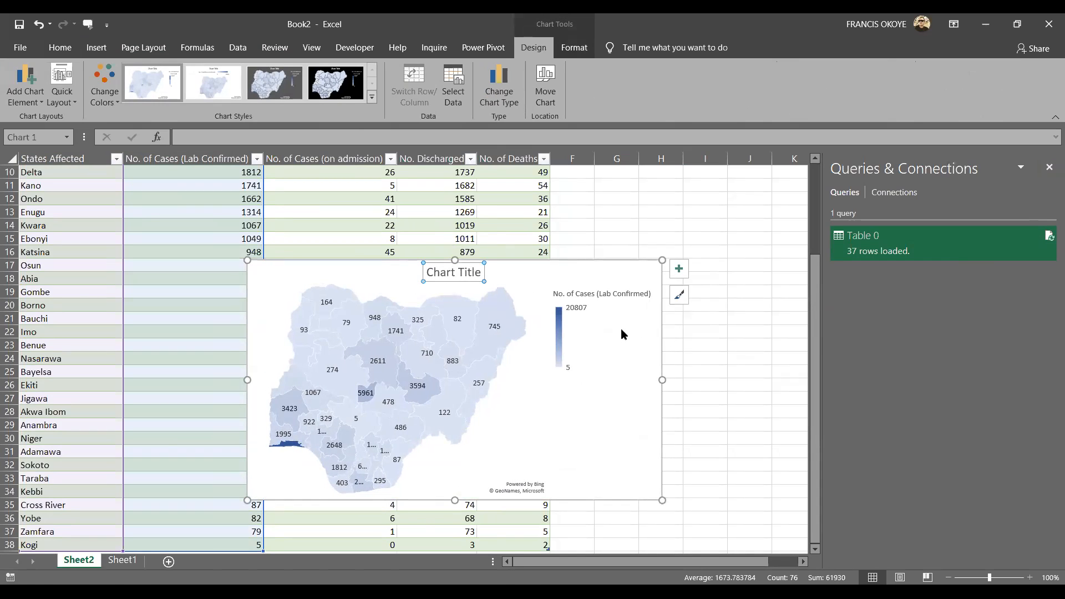
pyautogui.click(679, 270)
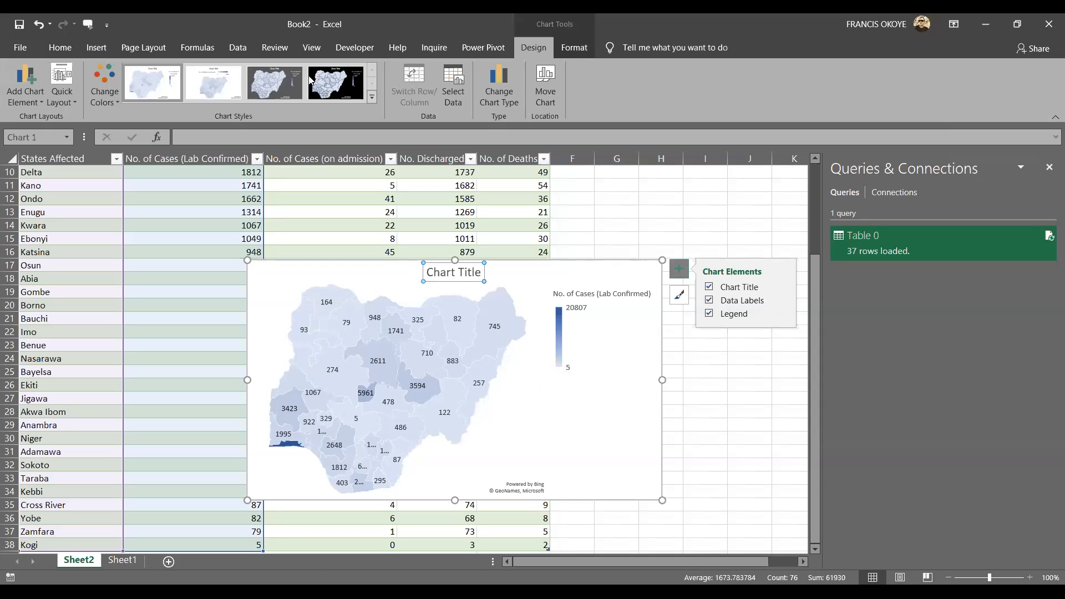
pyautogui.click(286, 88)
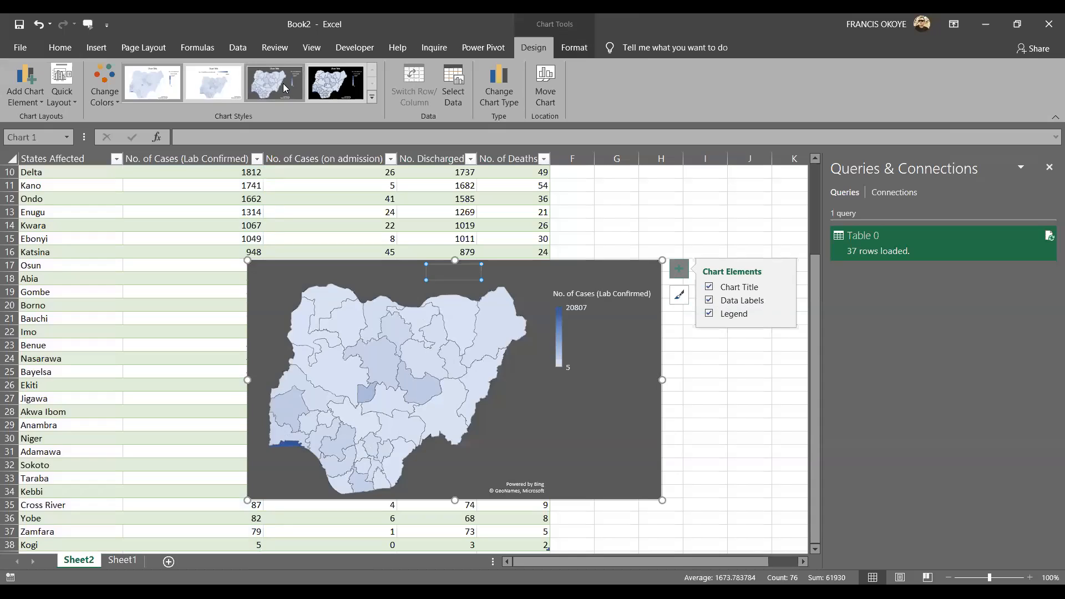
pyautogui.click(51, 107)
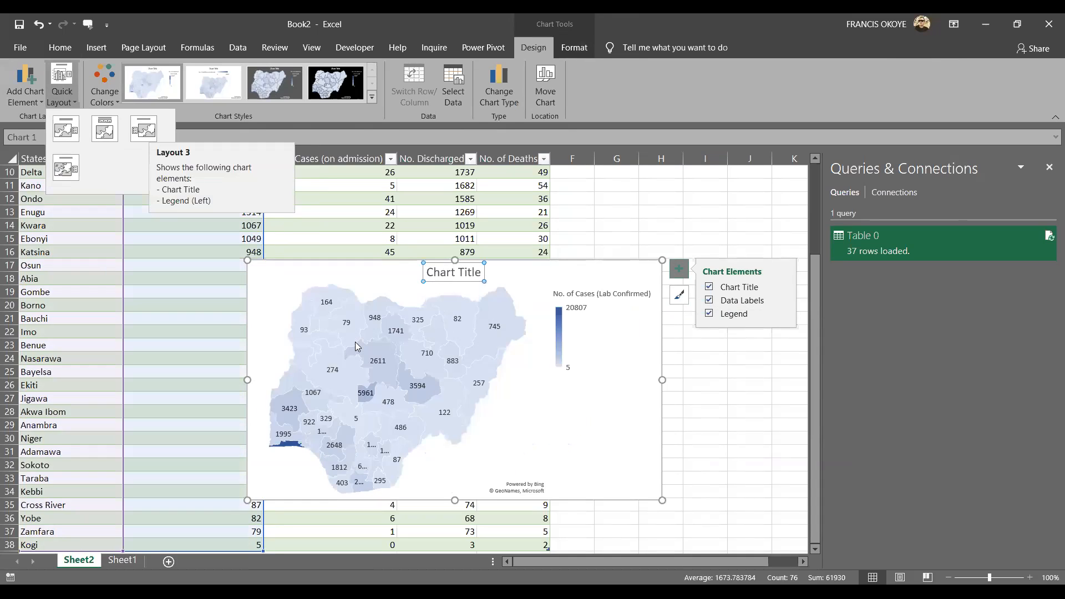
# Delete the map chart from the worksheet and close the Excel workbook.
pyautogui.click(662, 262)
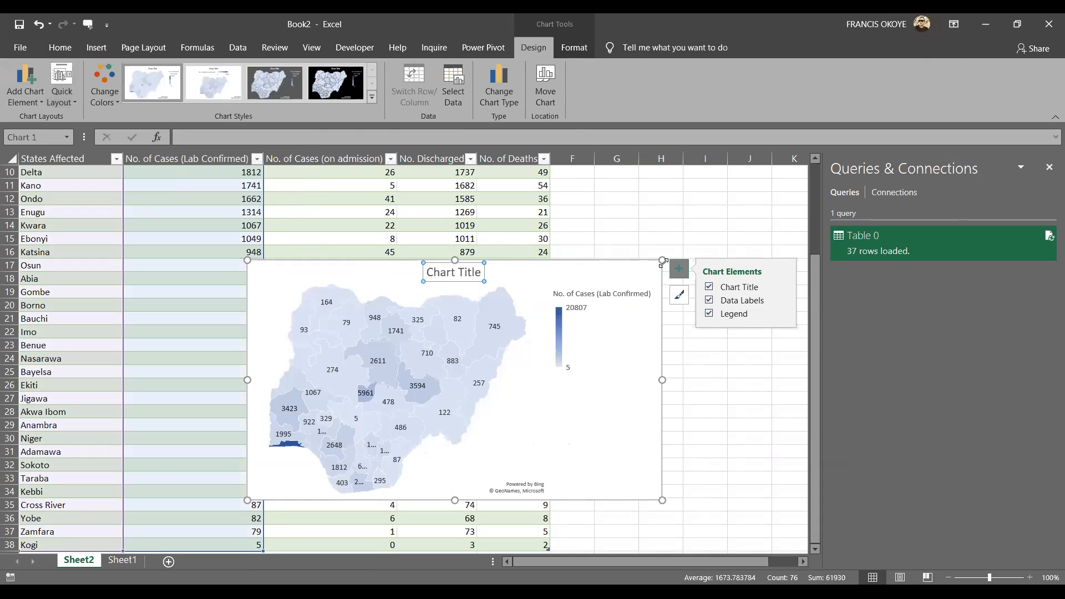
pyautogui.press('Delete')
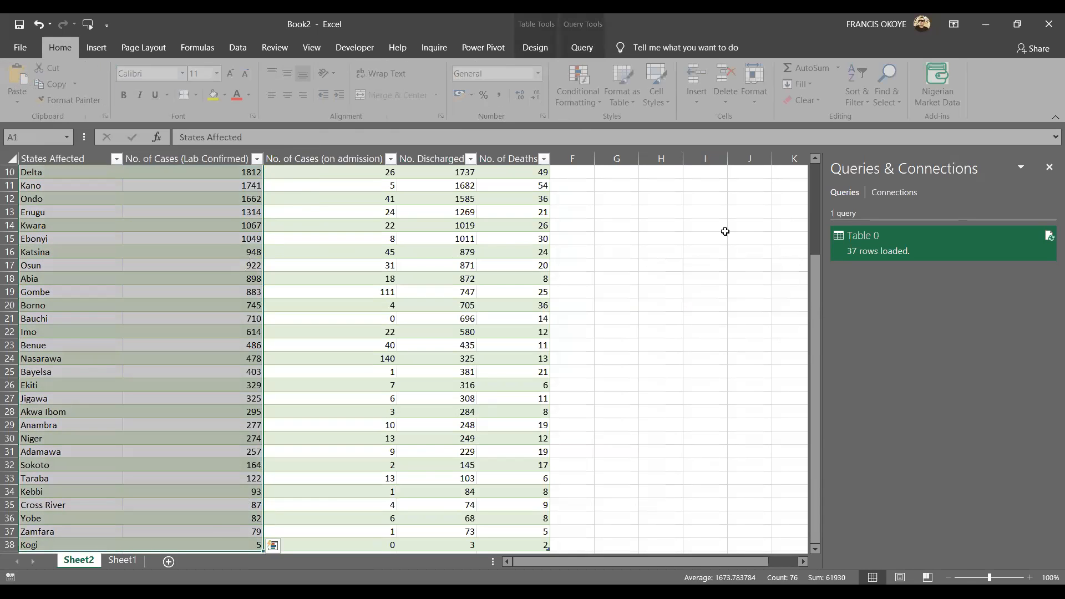
pyautogui.click(1048, 24)
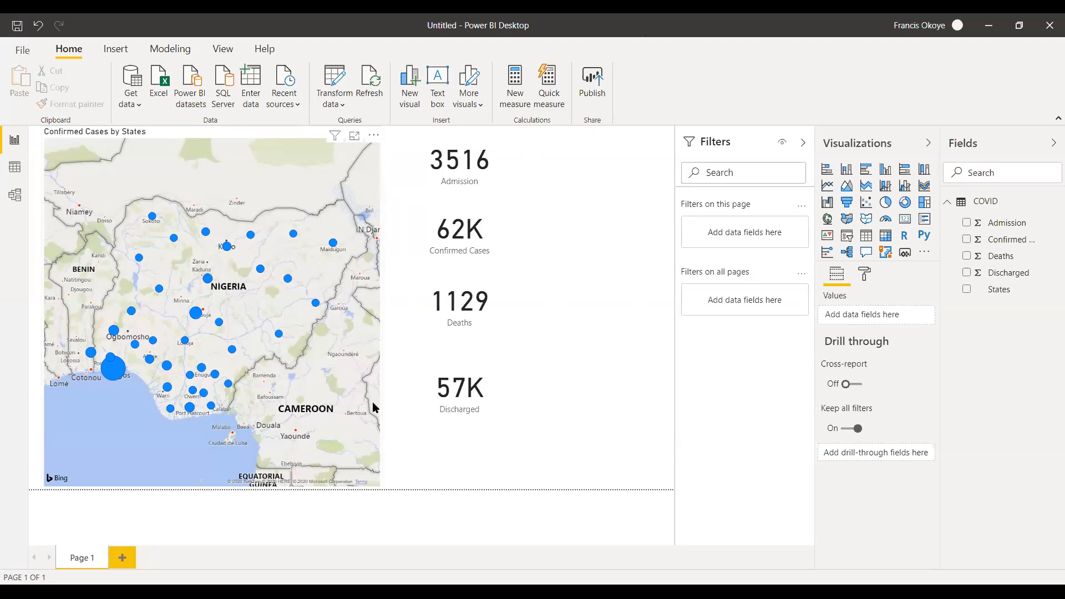
# Refresh the data of the COVID report in Power BI Desktop and close the program.
pyautogui.click(370, 86)
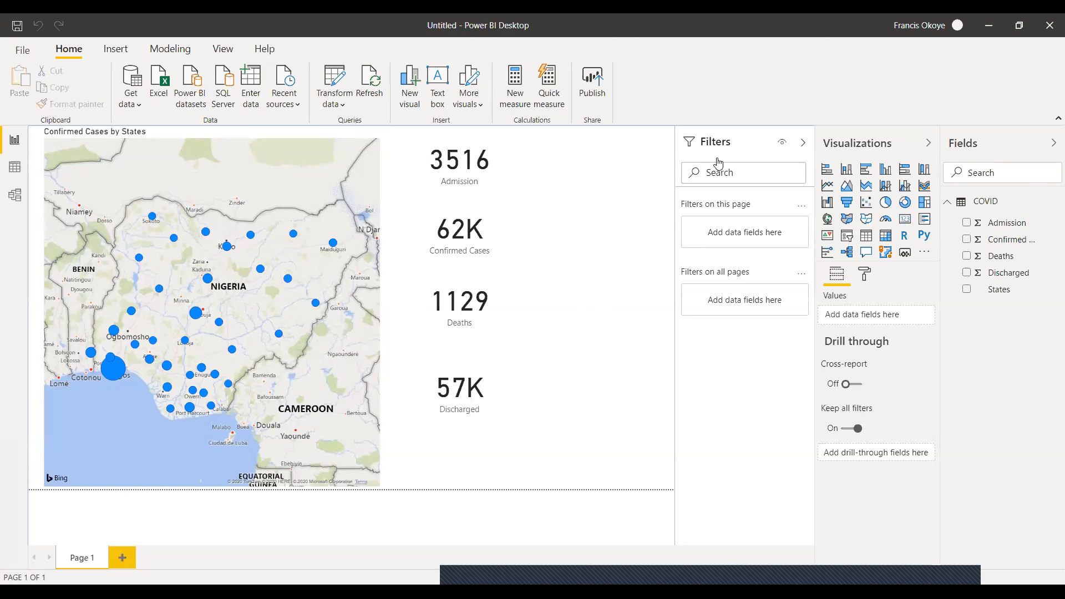
pyautogui.click(1050, 26)
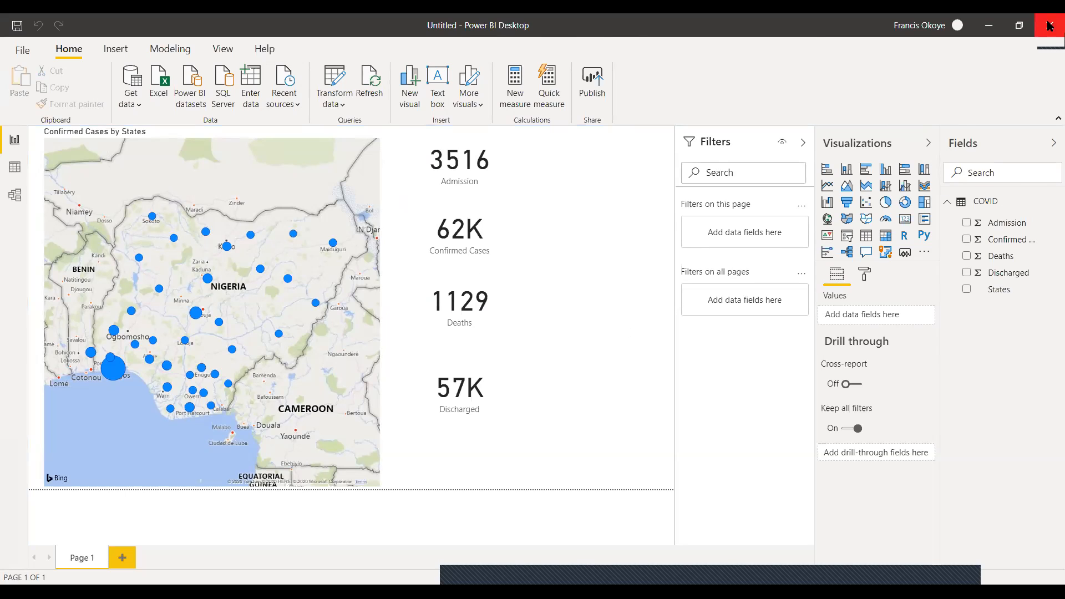
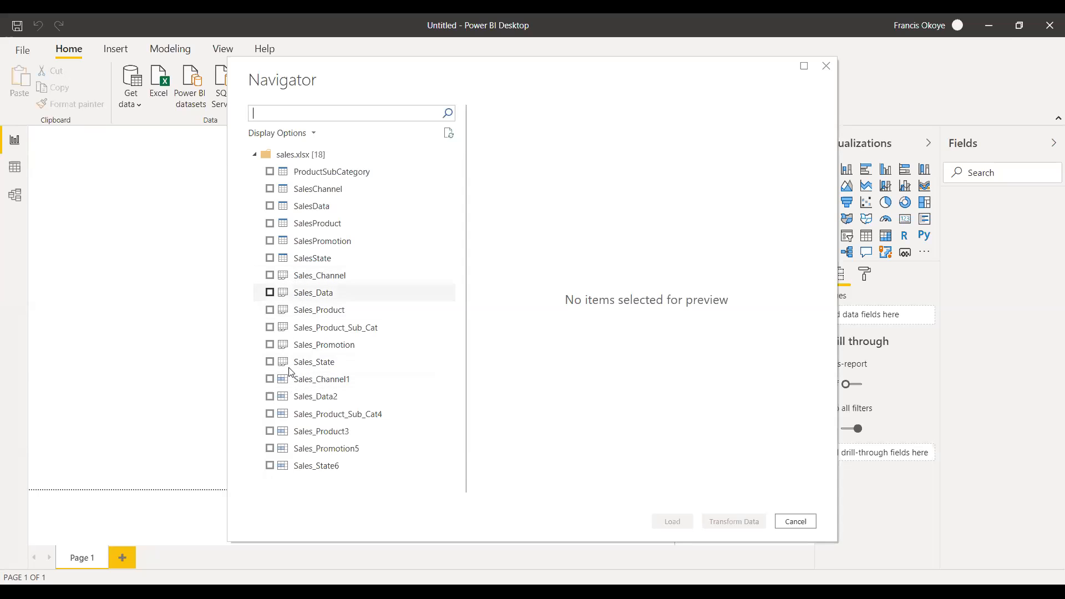
# Select the ProductSubCategory, SalesChannel, SalesData, SalesProduct, SalesPromotion and SalesState tables of sales.xlsx and open them for transformation.
pyautogui.click(270, 172)
pyautogui.click(270, 189)
pyautogui.click(270, 207)
pyautogui.click(270, 224)
pyautogui.click(270, 241)
pyautogui.click(270, 258)
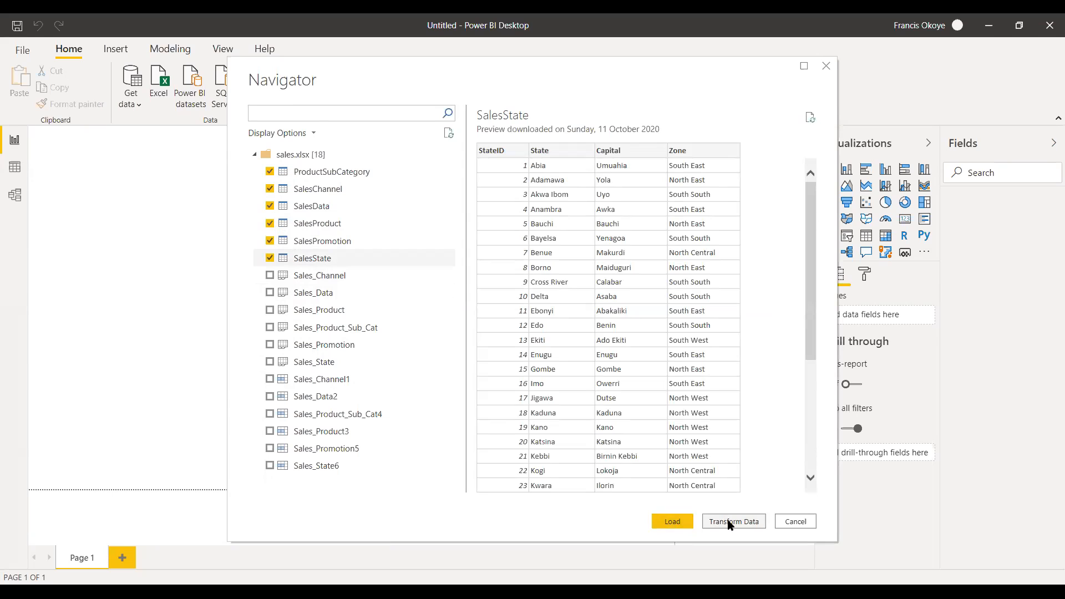
pyautogui.click(730, 525)
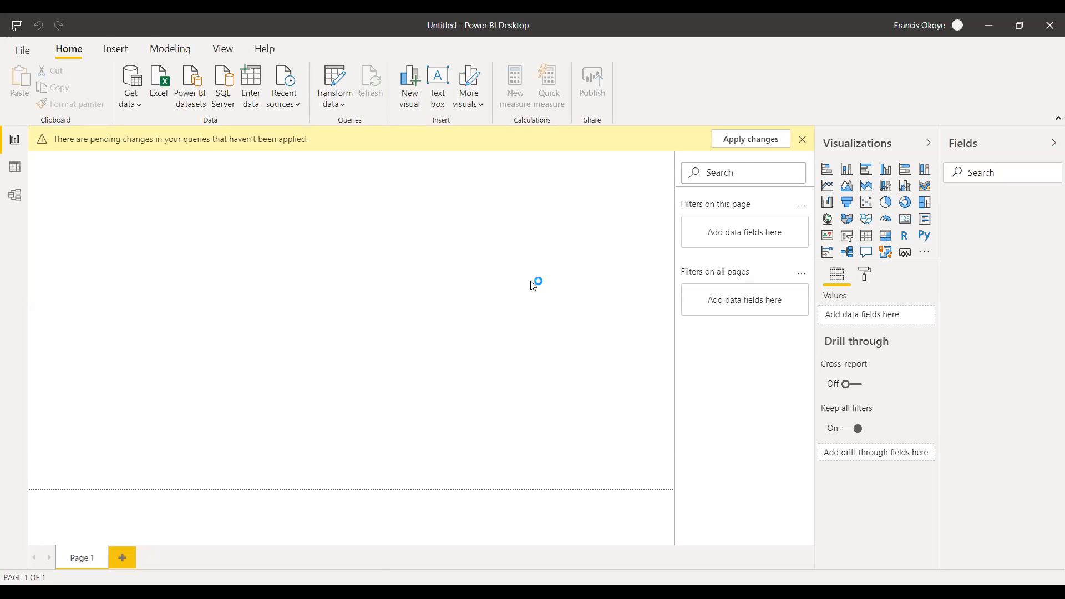
# Replace the value FCT with Federal Capital Territory in the State column of the SalesState query.
pyautogui.rightClick(266, 516)
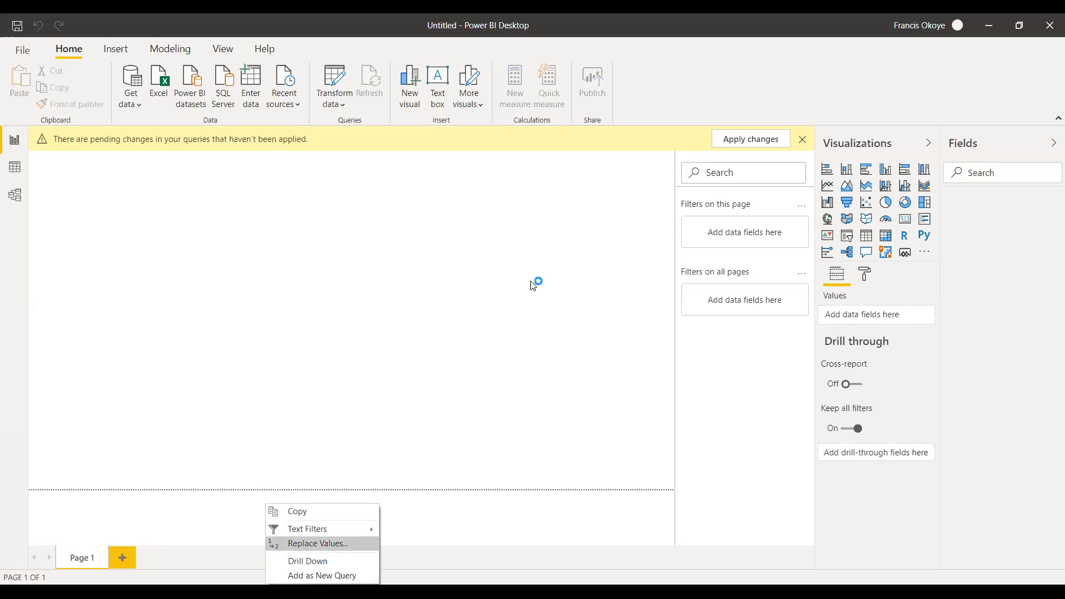
pyautogui.click(317, 544)
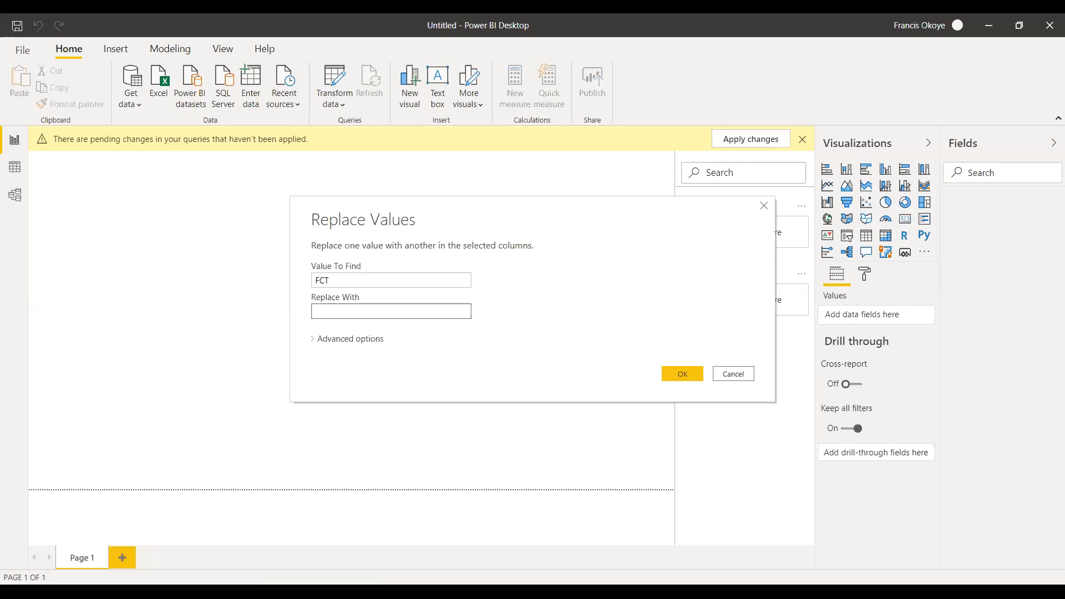
pyautogui.write('Federal Capital Territory')
pyautogui.press('Return')
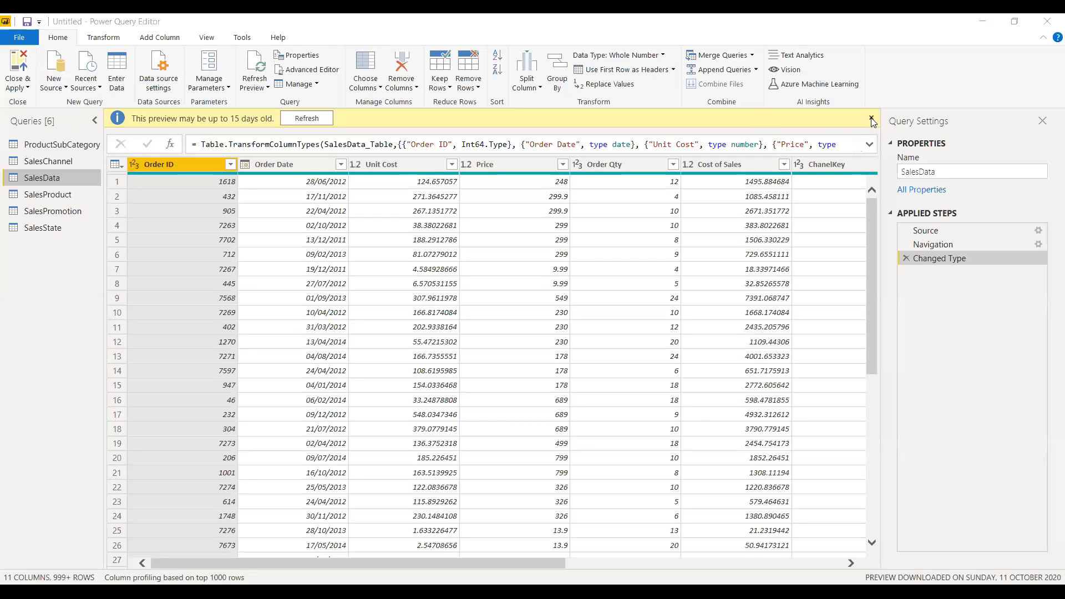
# Dismiss SalesData's preview-age notice and examine the ProductSubCategory, SalesChannel and SalesState rows and the key columns of SalesData.
pyautogui.click(872, 119)
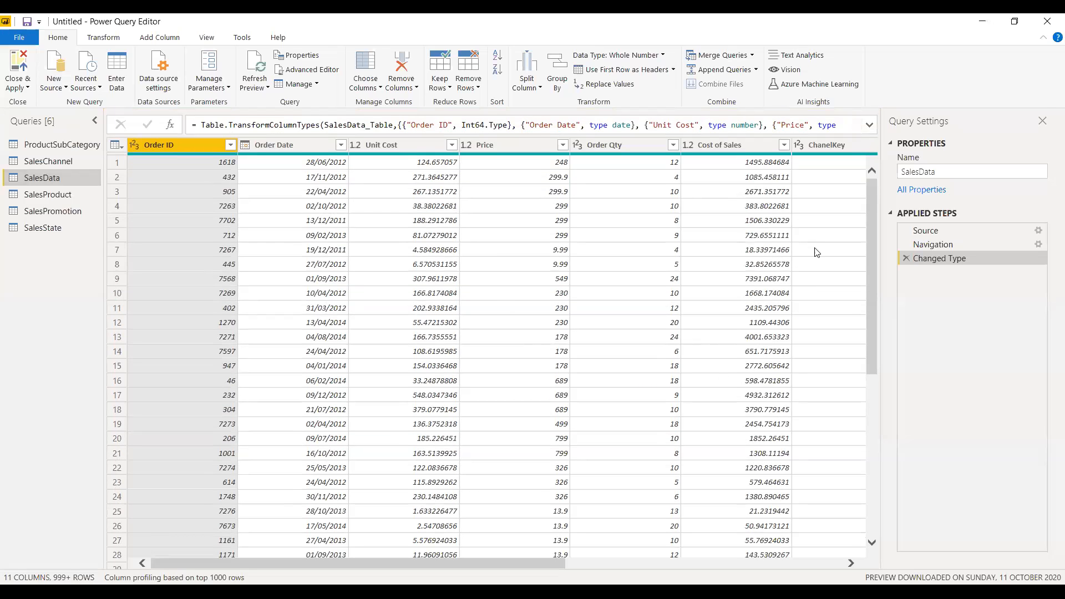
pyautogui.click(53, 145)
pyautogui.click(49, 162)
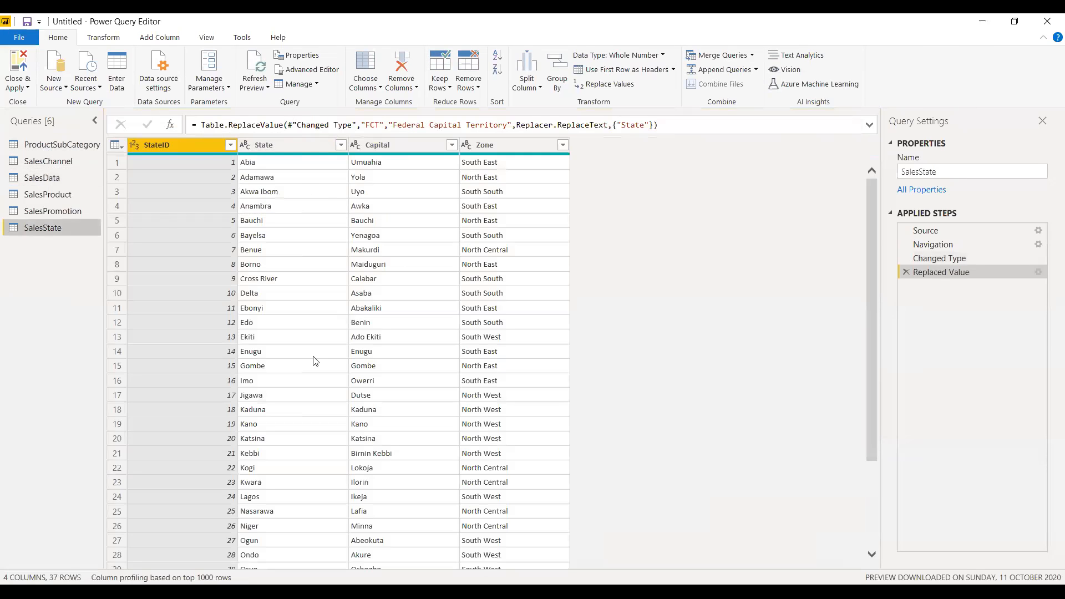
pyautogui.moveTo(870, 223); pyautogui.dragTo(862, 344)
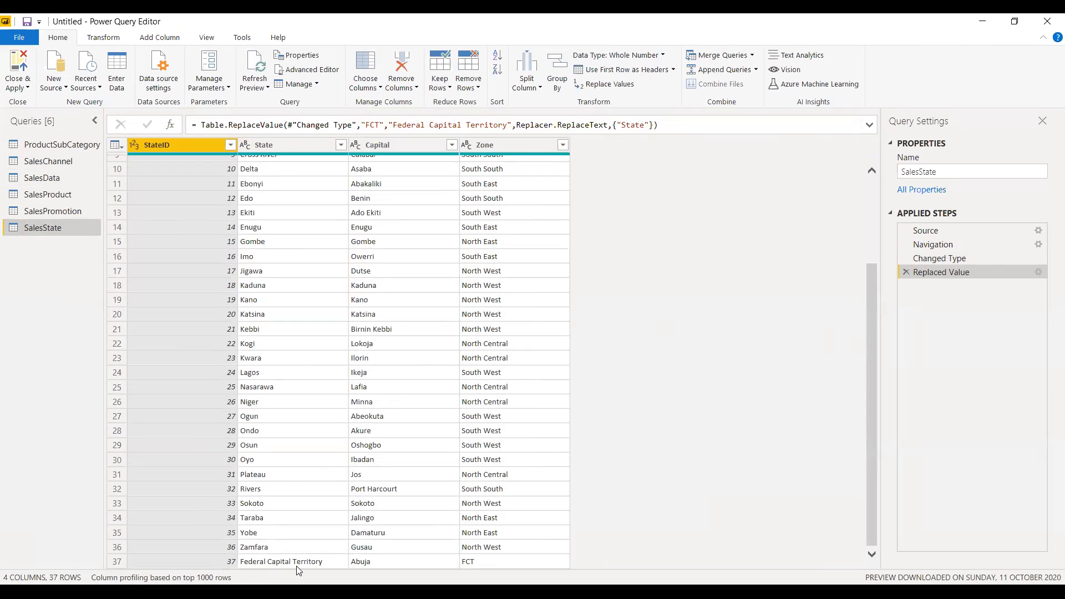
pyautogui.click(61, 146)
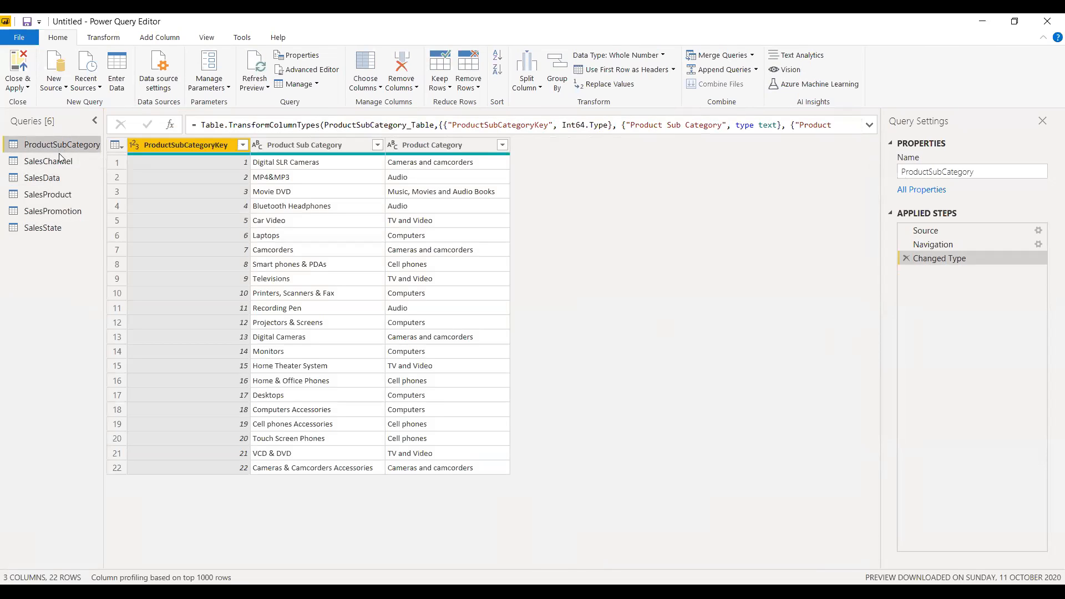
pyautogui.click(59, 161)
pyautogui.click(53, 177)
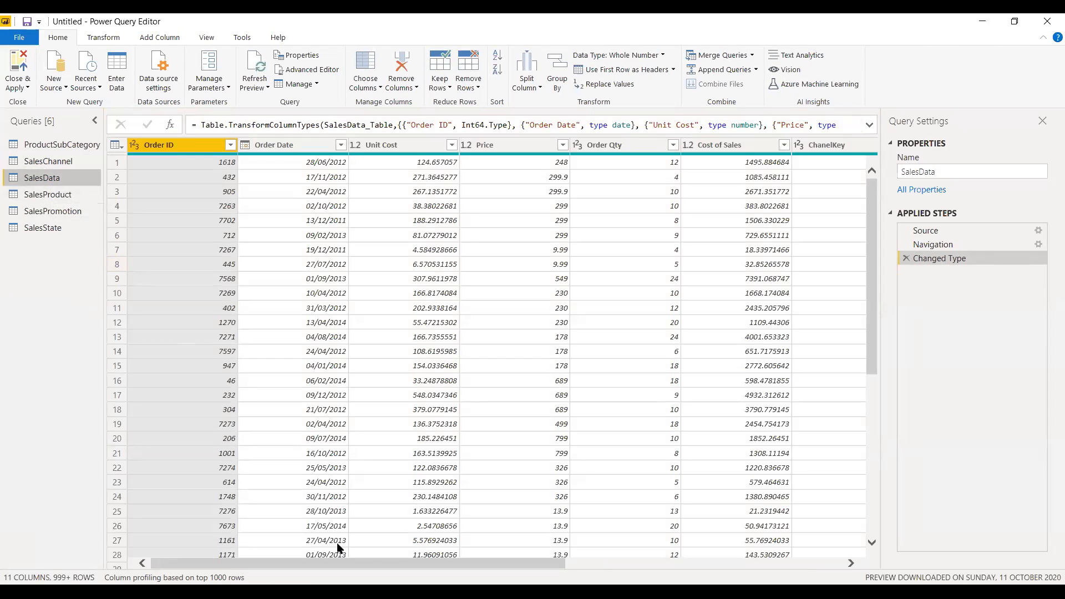
pyautogui.moveTo(334, 560); pyautogui.dragTo(521, 561)
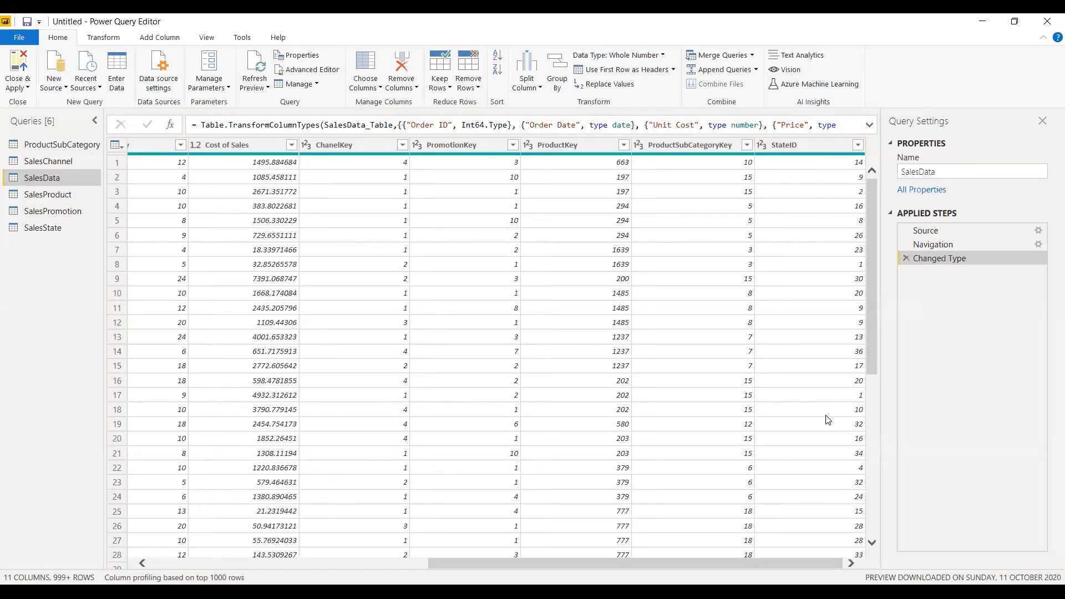
# Examine the key and description columns of the SalesProduct, SalesPromotion and SalesChannel lookup tables, and the last rows of SalesState.
pyautogui.click(38, 198)
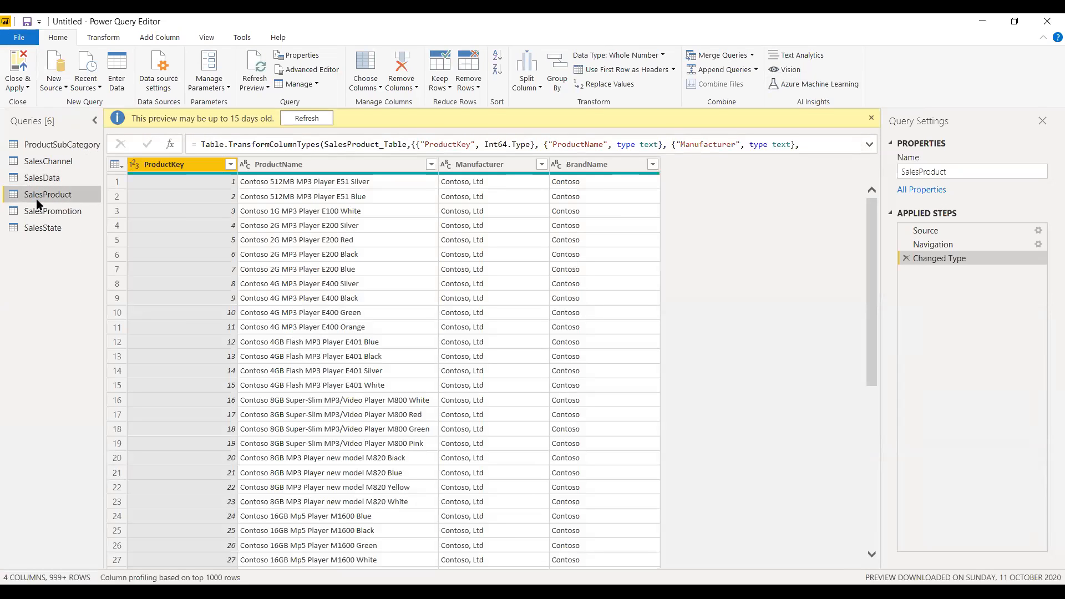
pyautogui.click(43, 213)
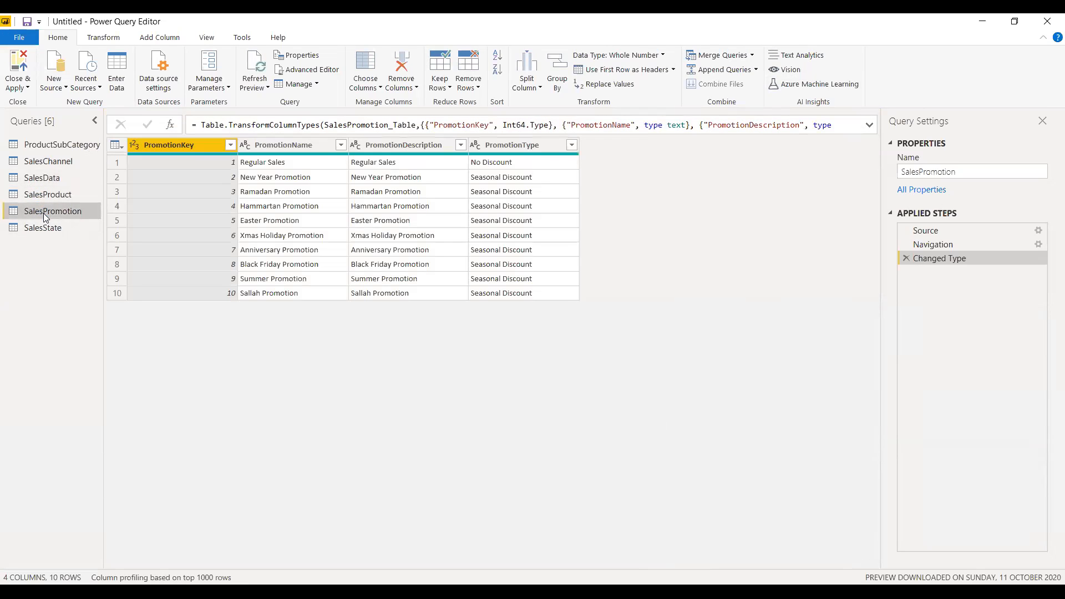
pyautogui.click(48, 177)
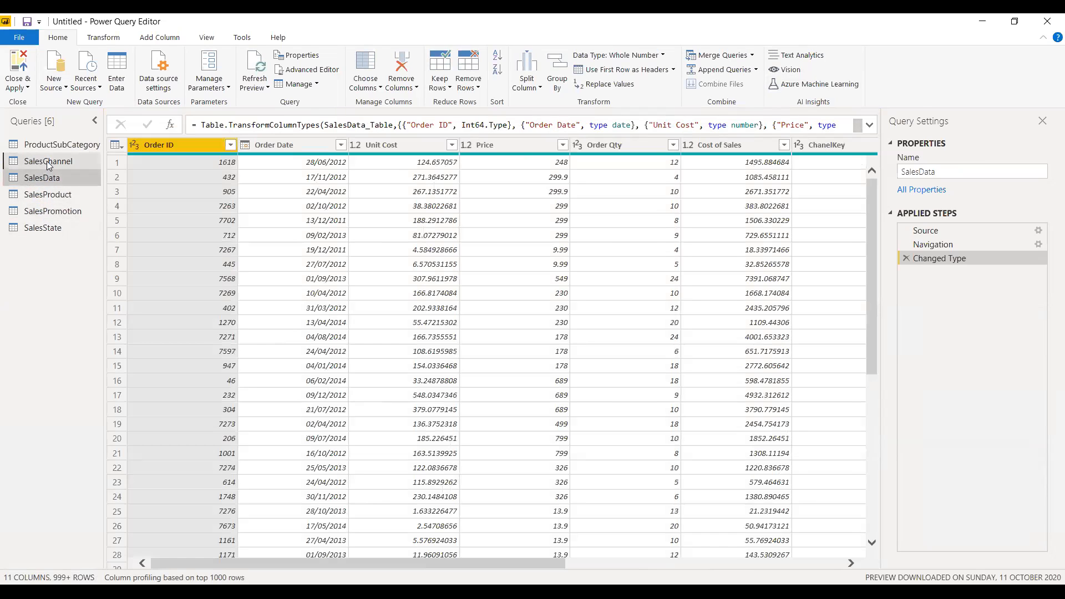
pyautogui.click(47, 161)
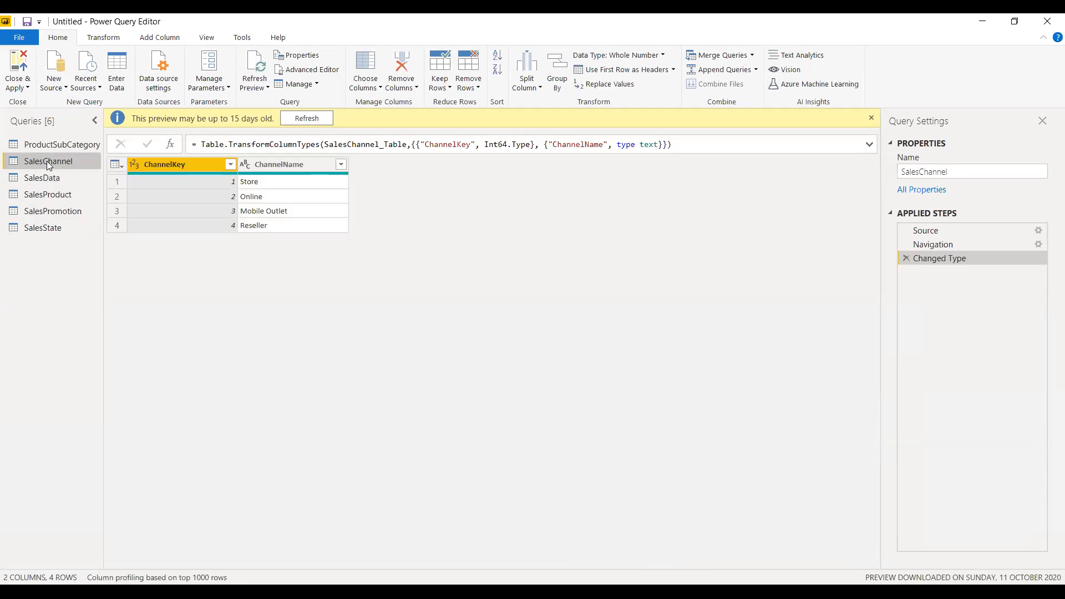
pyautogui.click(44, 209)
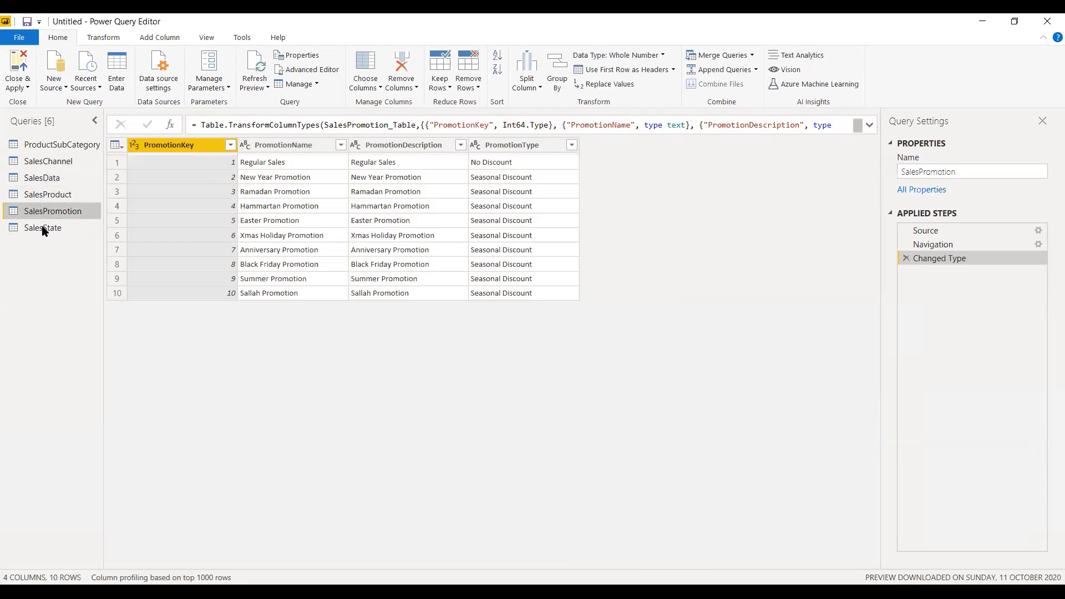
pyautogui.click(49, 229)
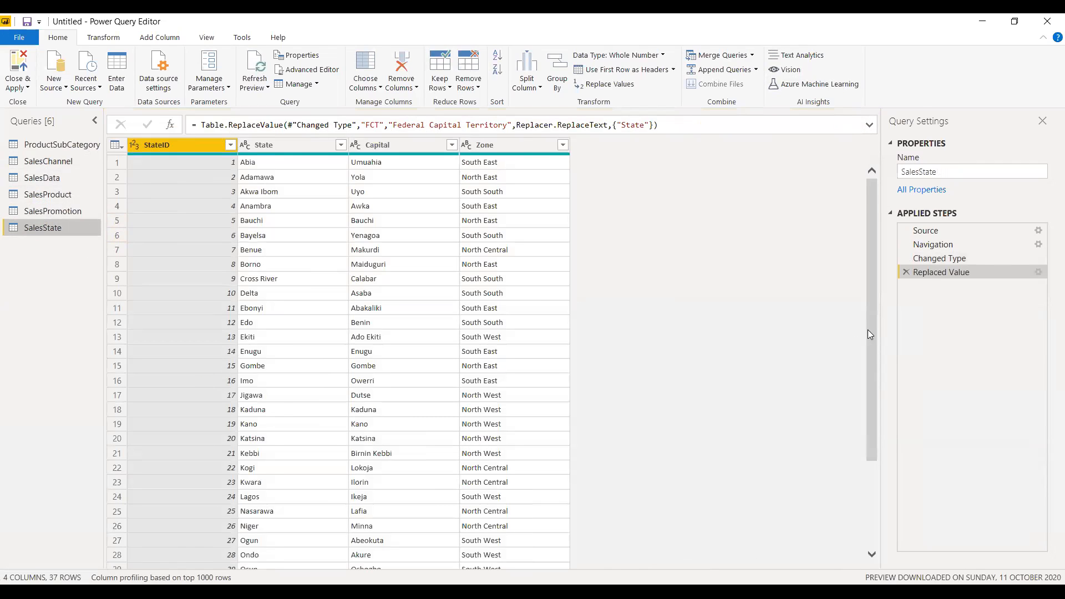
pyautogui.moveTo(867, 329); pyautogui.dragTo(870, 438)
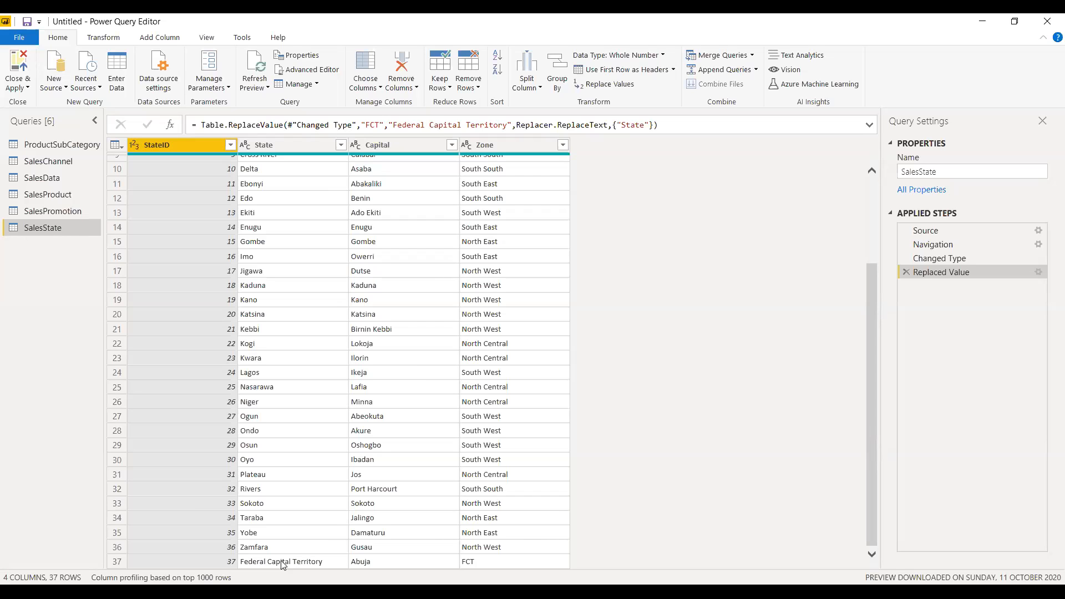
# Compare the StateID column of SalesData with the StateID and State columns of SalesState.
pyautogui.click(44, 177)
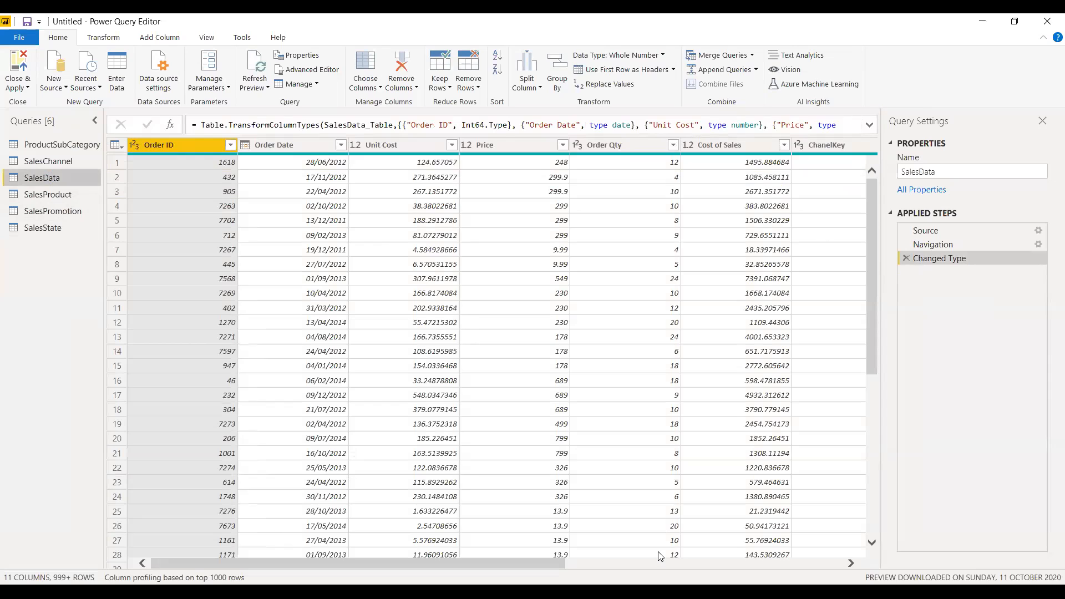
pyautogui.click(661, 563)
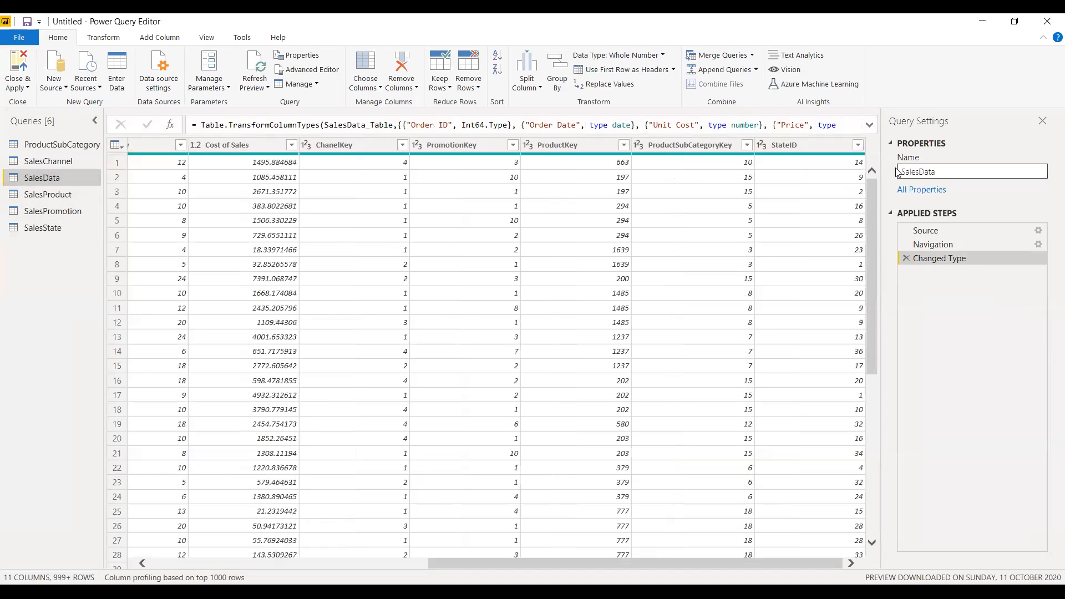
pyautogui.moveTo(872, 222); pyautogui.dragTo(877, 511)
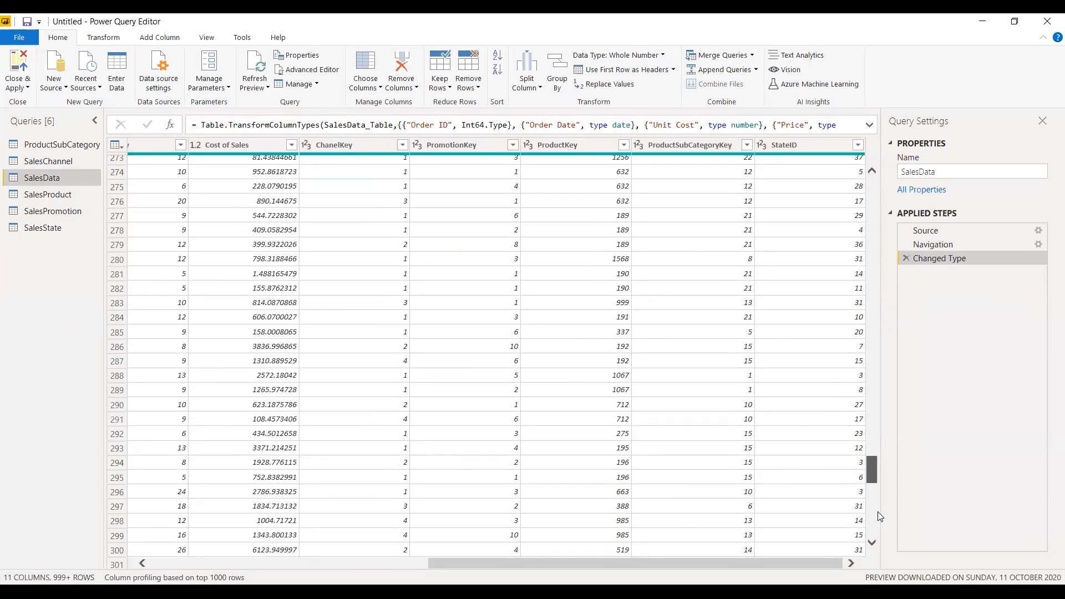
pyautogui.moveTo(877, 512); pyautogui.dragTo(878, 512)
pyautogui.click(50, 230)
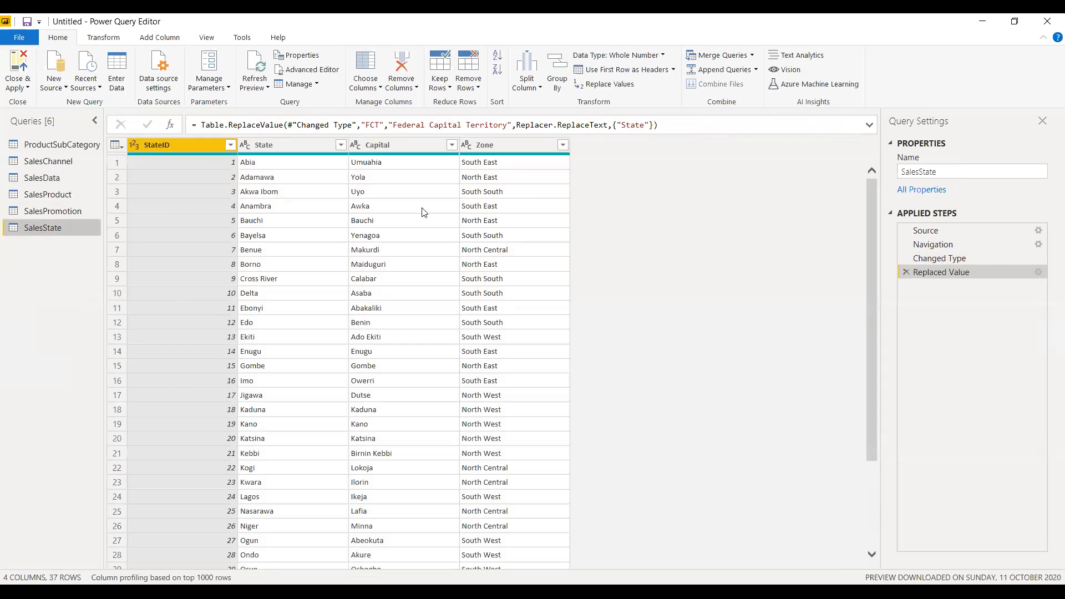
pyautogui.moveTo(871, 315); pyautogui.dragTo(869, 404)
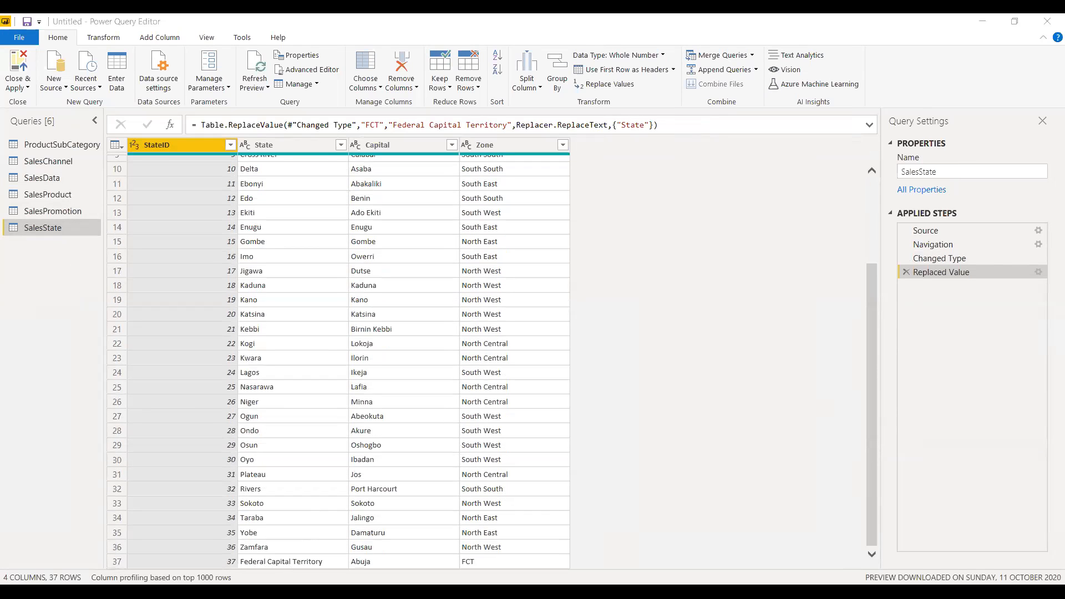
pyautogui.click(51, 179)
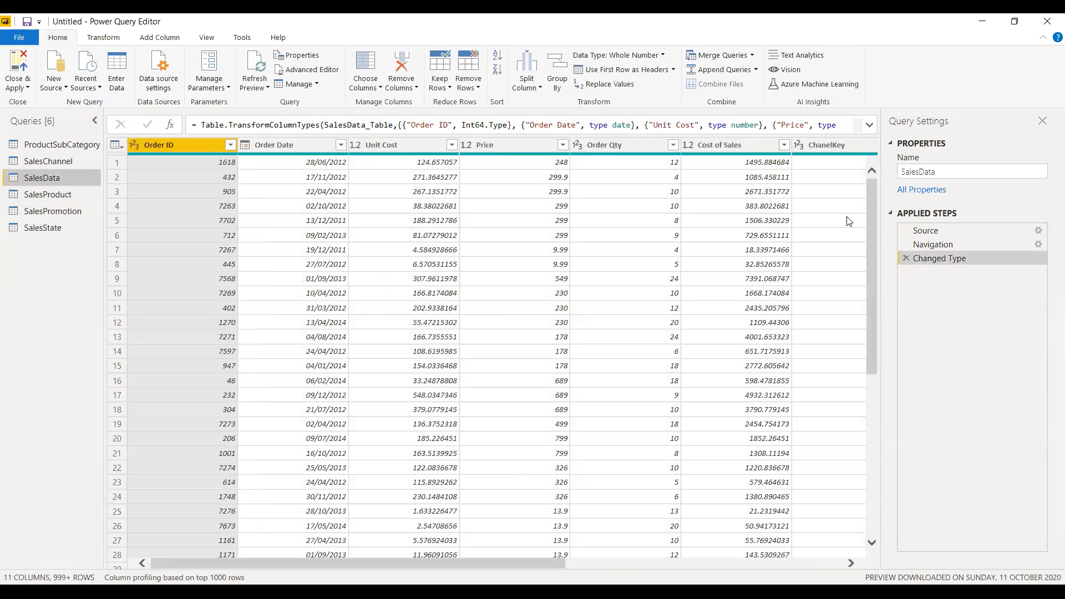
pyautogui.click(581, 563)
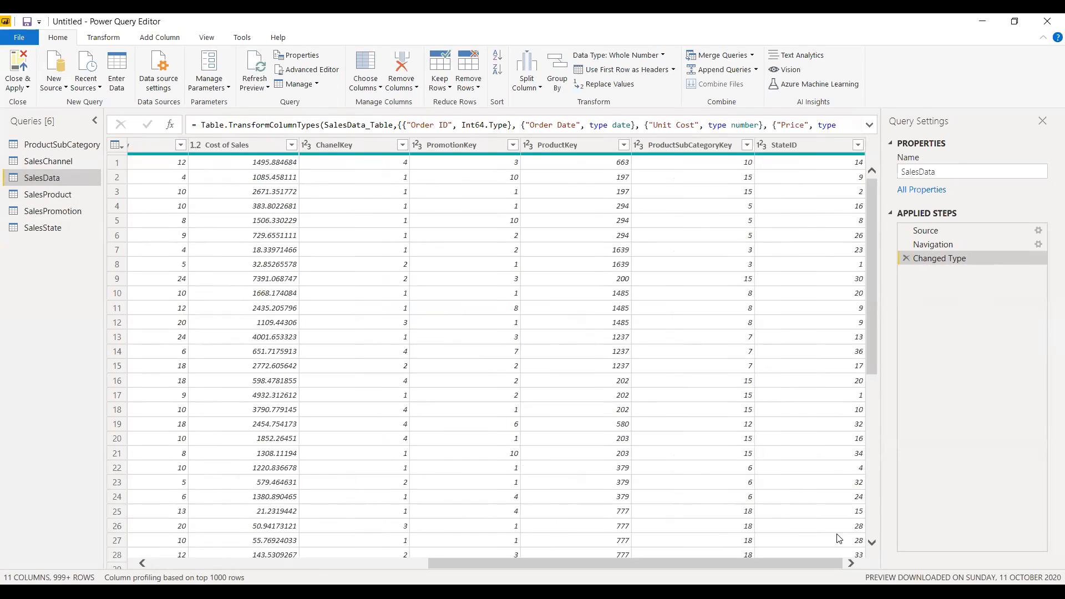
# Go through all six queries again to tell the lookup tables apart from the SalesData transaction table.
pyautogui.click(62, 146)
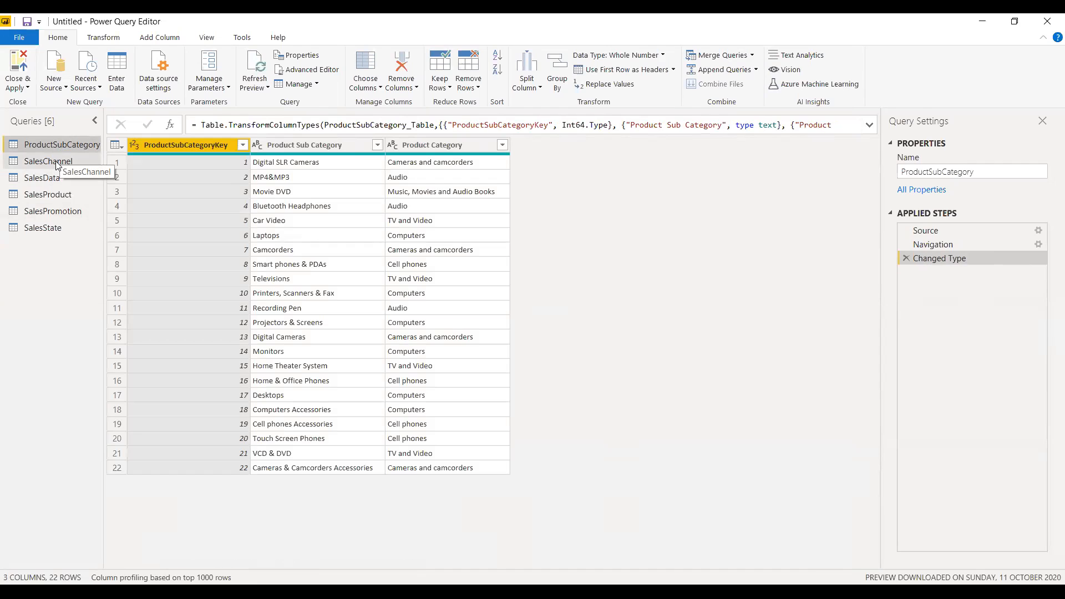
pyautogui.click(55, 161)
pyautogui.click(61, 179)
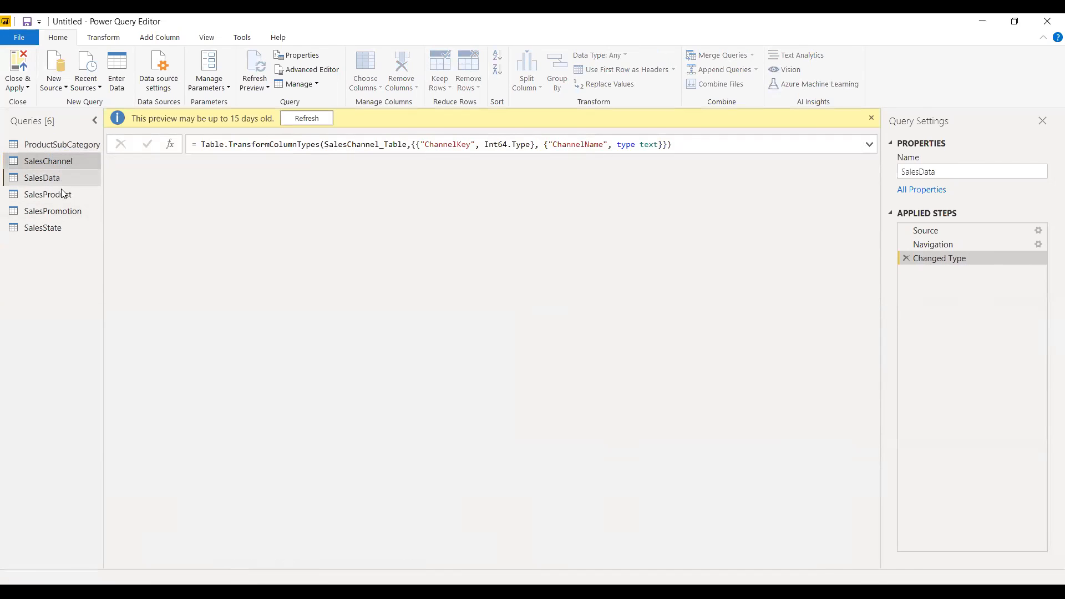
pyautogui.click(60, 193)
pyautogui.click(55, 211)
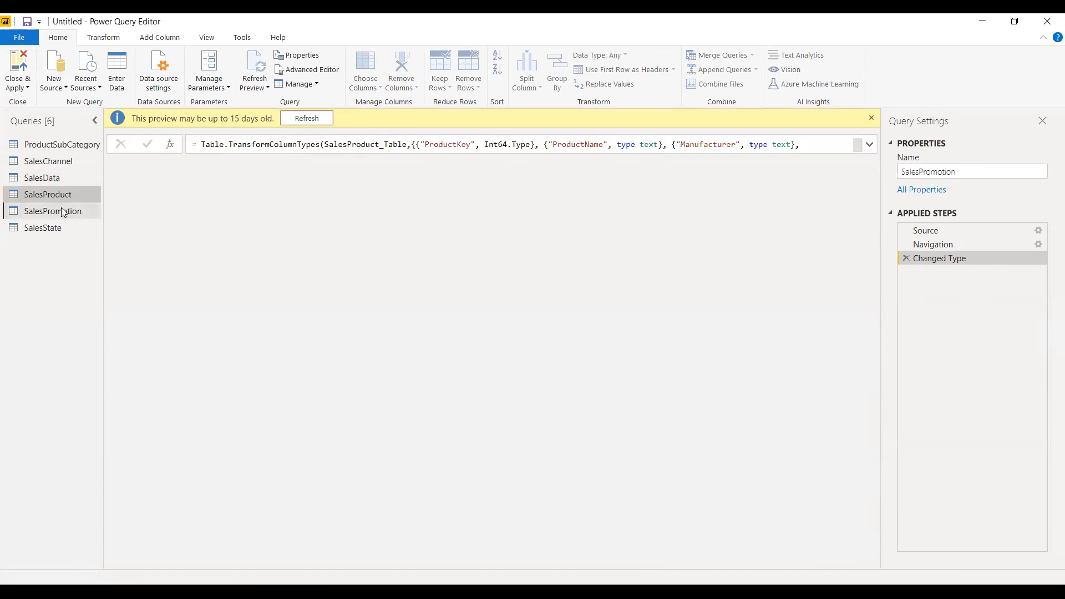
pyautogui.click(54, 227)
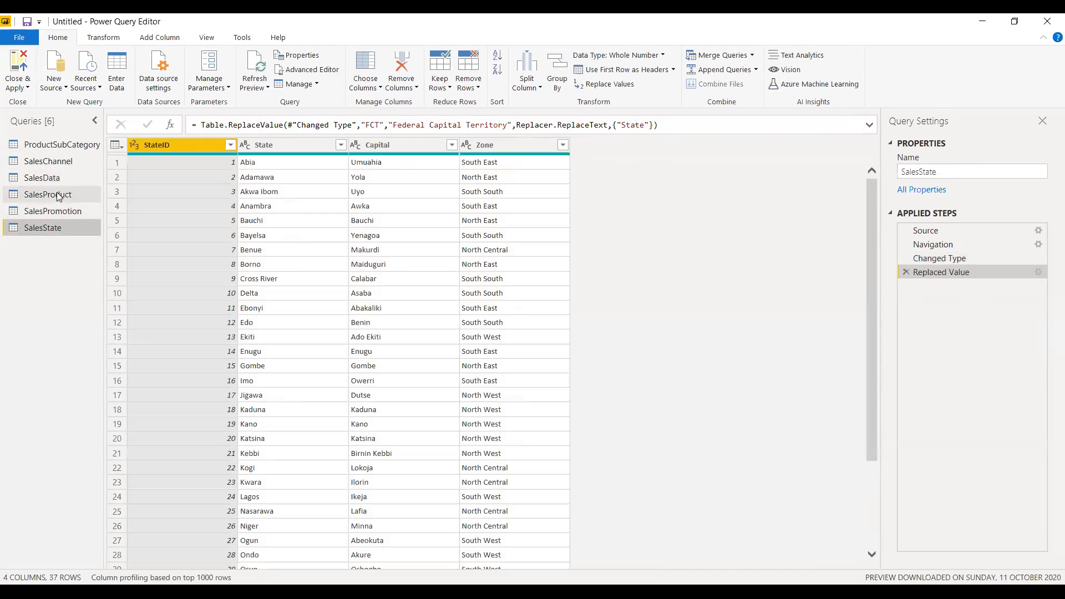
pyautogui.click(55, 194)
pyautogui.click(53, 174)
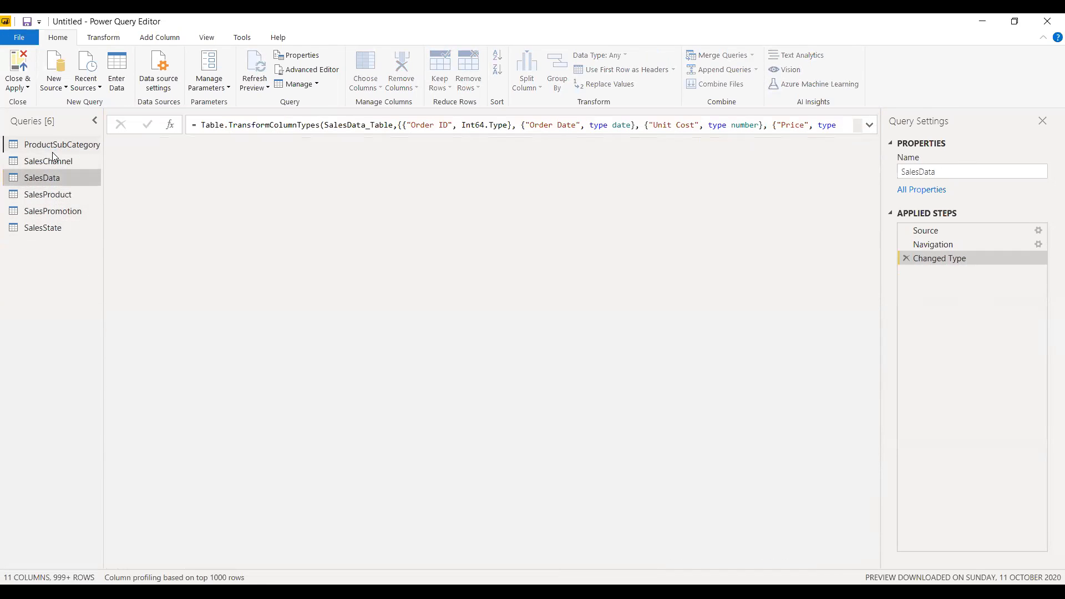
pyautogui.click(56, 149)
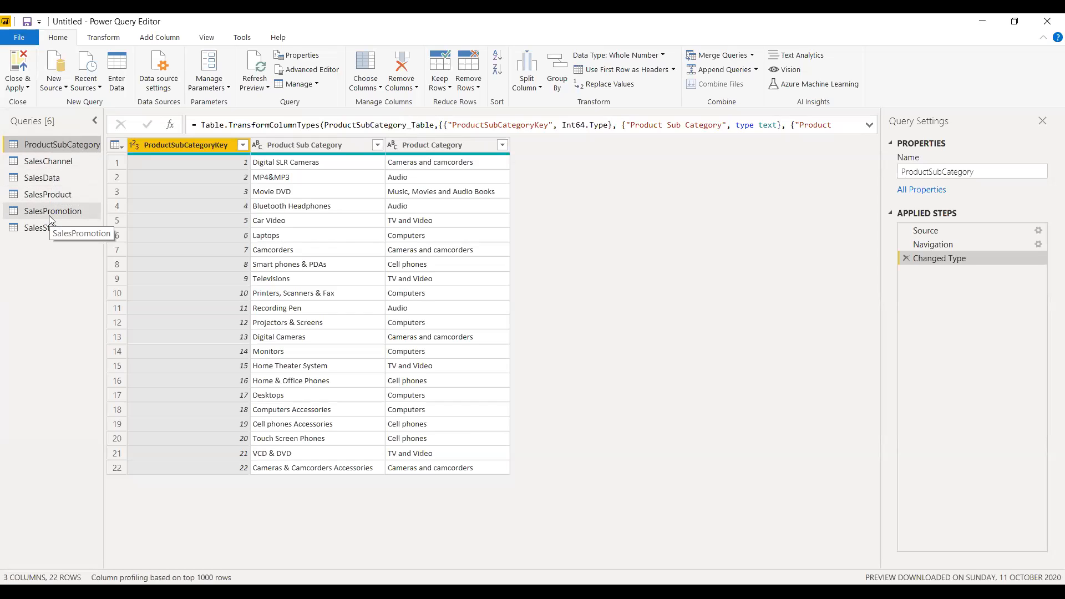
# View the first columns of SalesData and the SalesChannel table, and dismiss SalesChannel's preview-age notice.
pyautogui.click(50, 181)
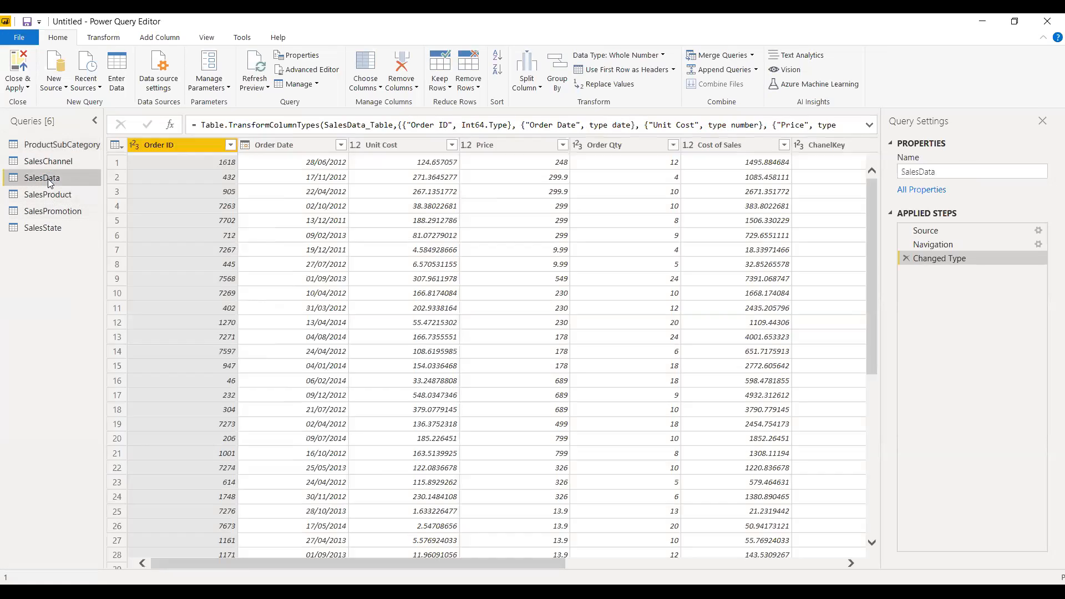
pyautogui.moveTo(227, 560); pyautogui.dragTo(171, 546)
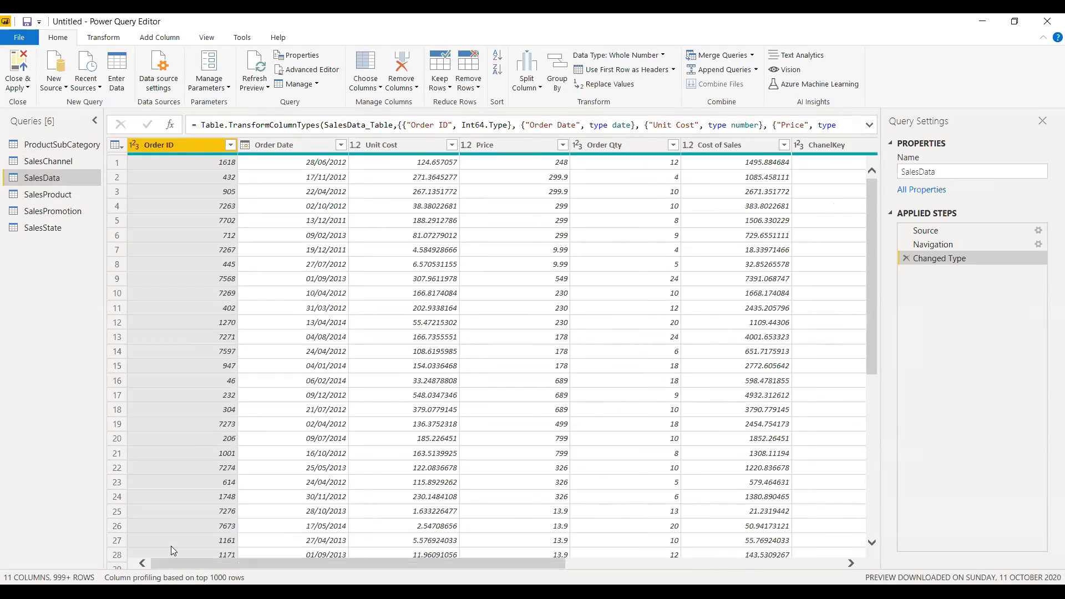
pyautogui.click(52, 162)
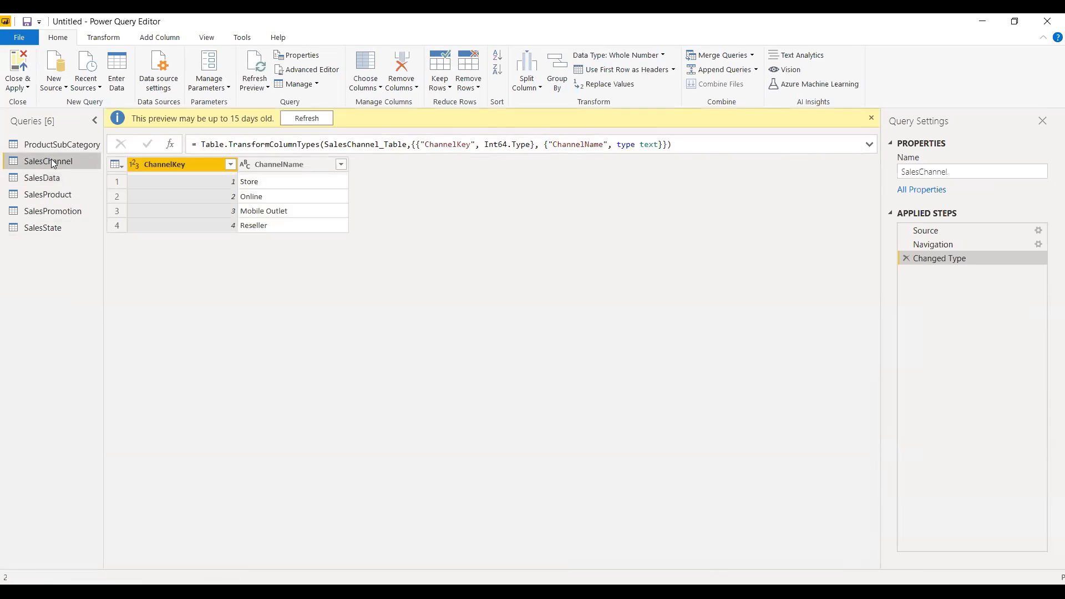
pyautogui.click(871, 118)
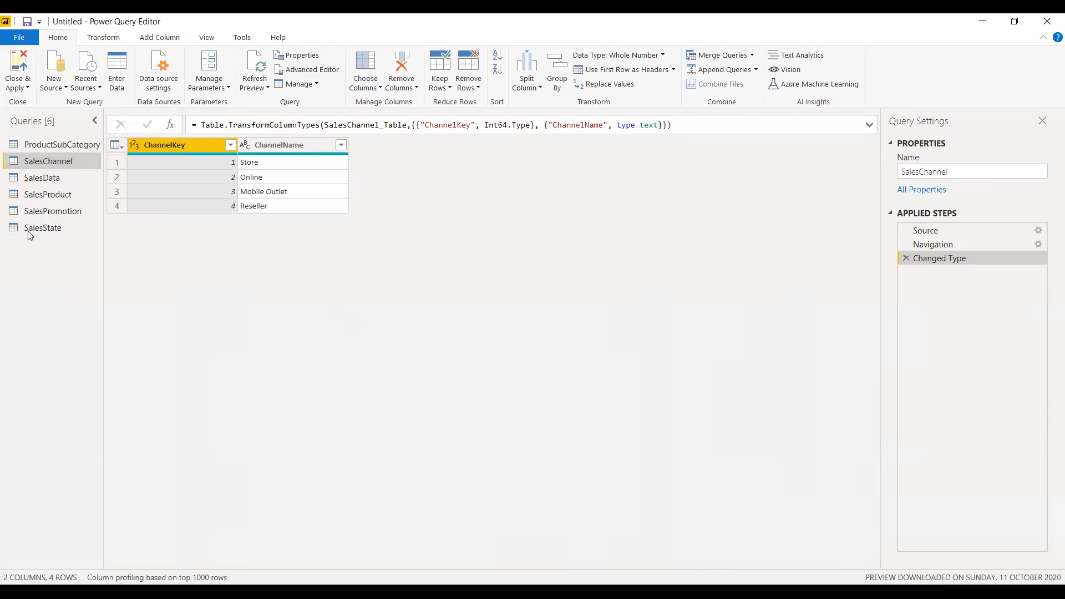
# Review the previews of all six queries again, from SalesState through each table and back to ProductSubCategory.
pyautogui.click(43, 228)
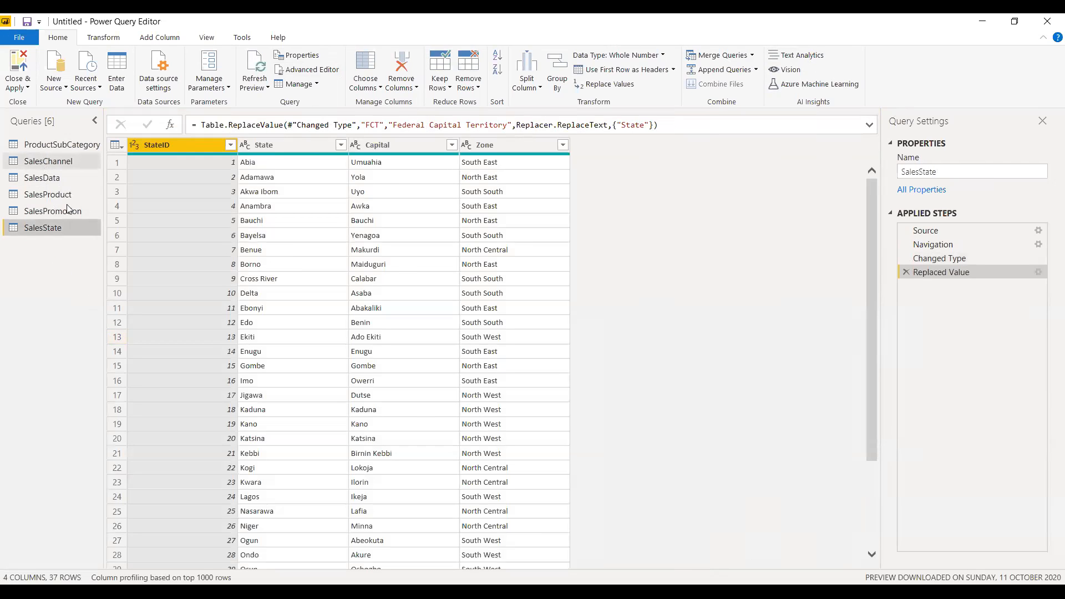
pyautogui.click(62, 145)
pyautogui.click(61, 161)
pyautogui.click(61, 177)
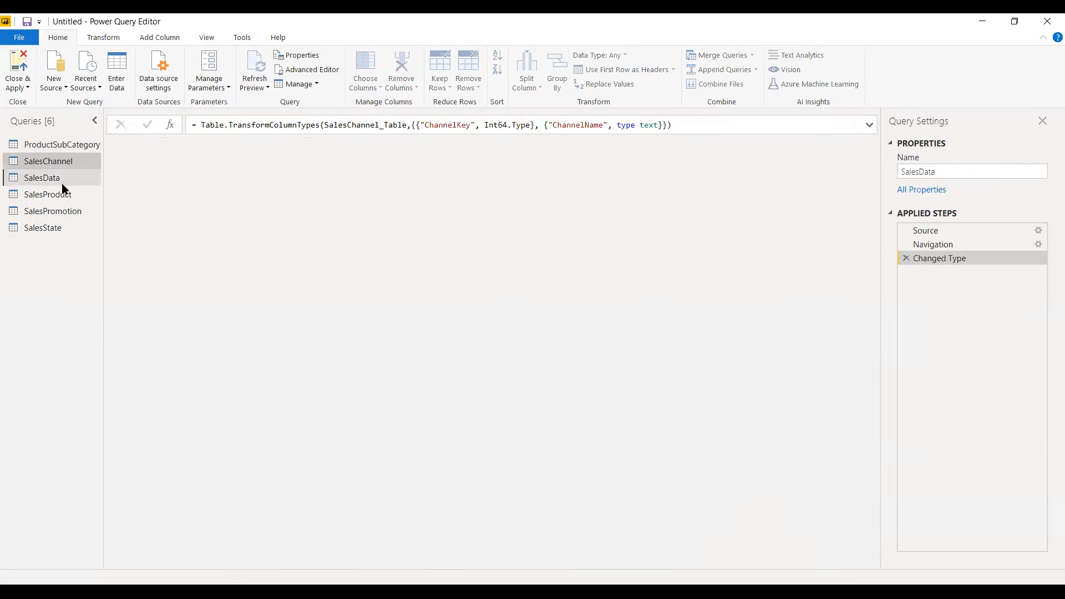
pyautogui.click(62, 194)
pyautogui.click(64, 212)
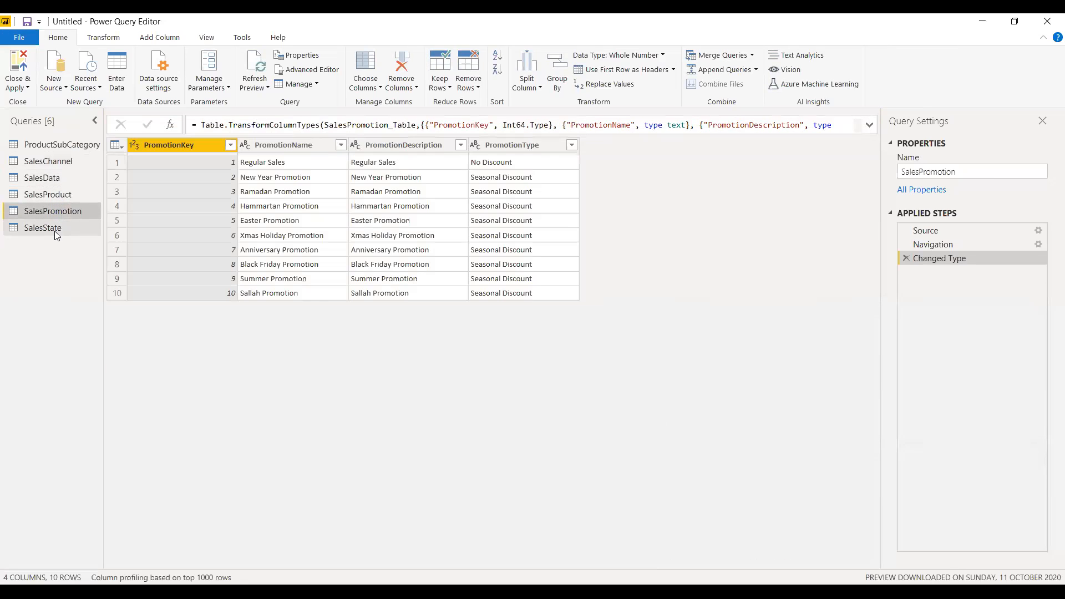
pyautogui.click(55, 229)
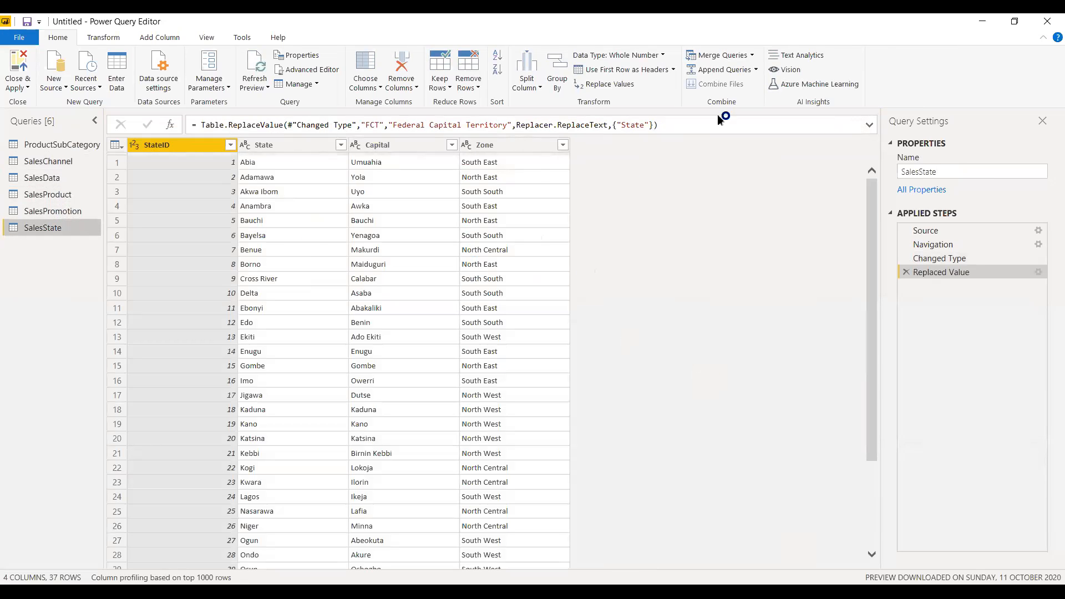
pyautogui.click(16, 89)
pyautogui.click(62, 353)
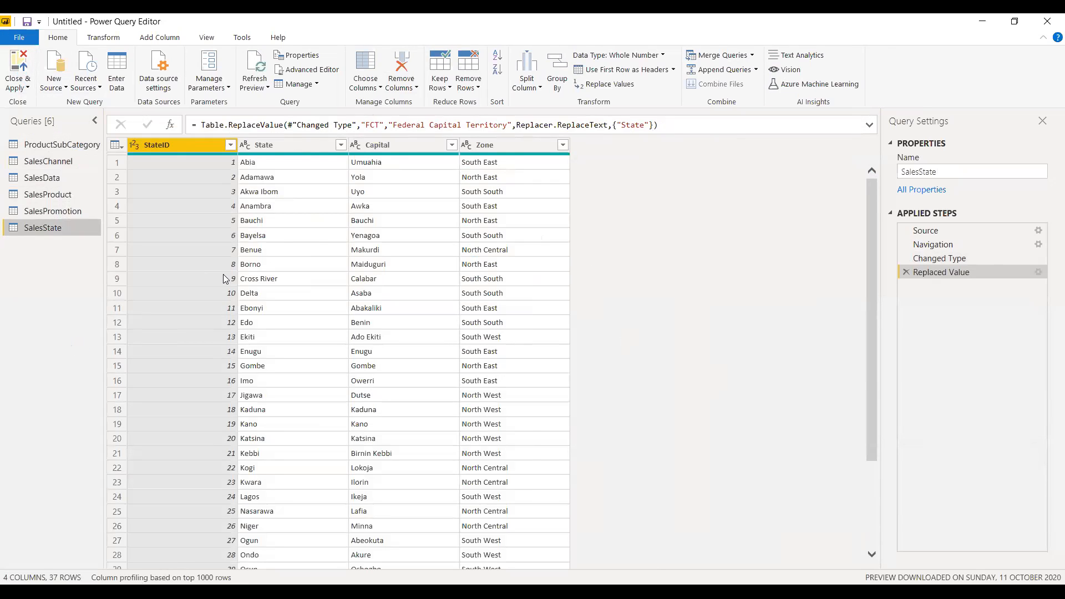
pyautogui.click(25, 214)
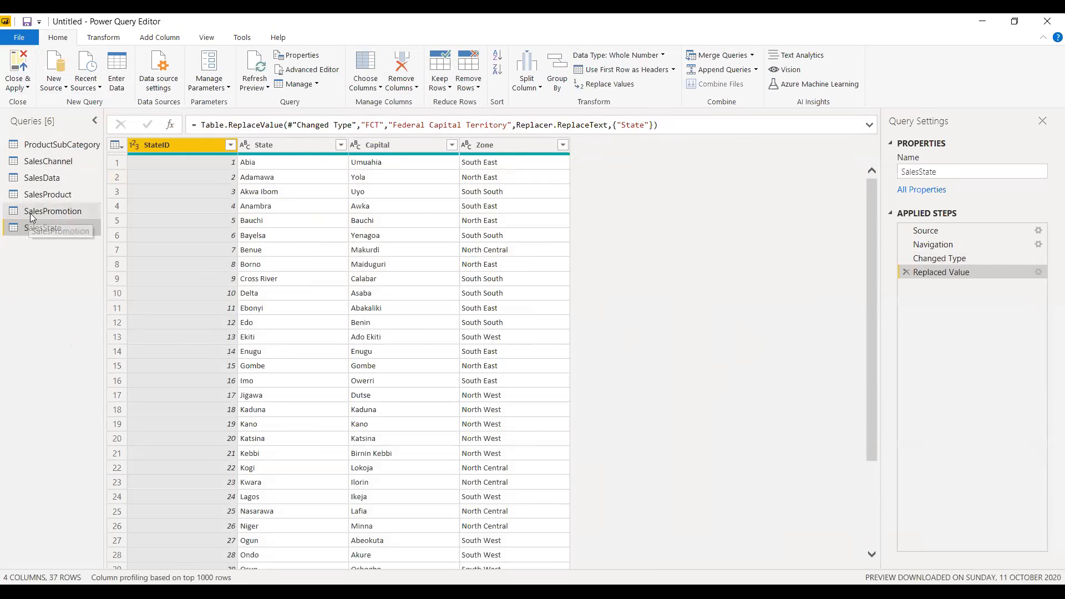
pyautogui.click(34, 196)
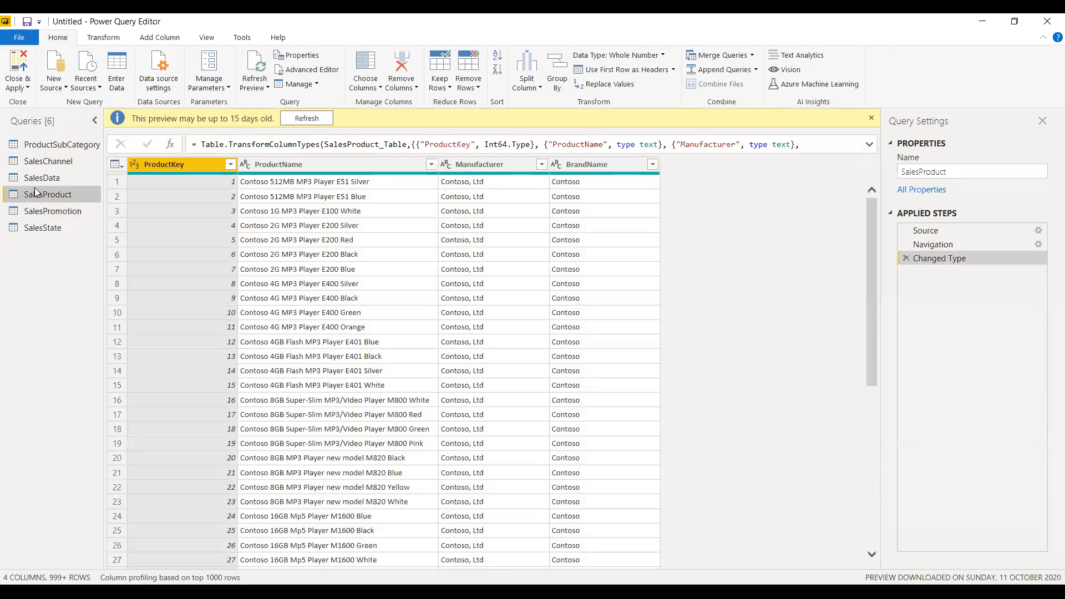
pyautogui.click(35, 181)
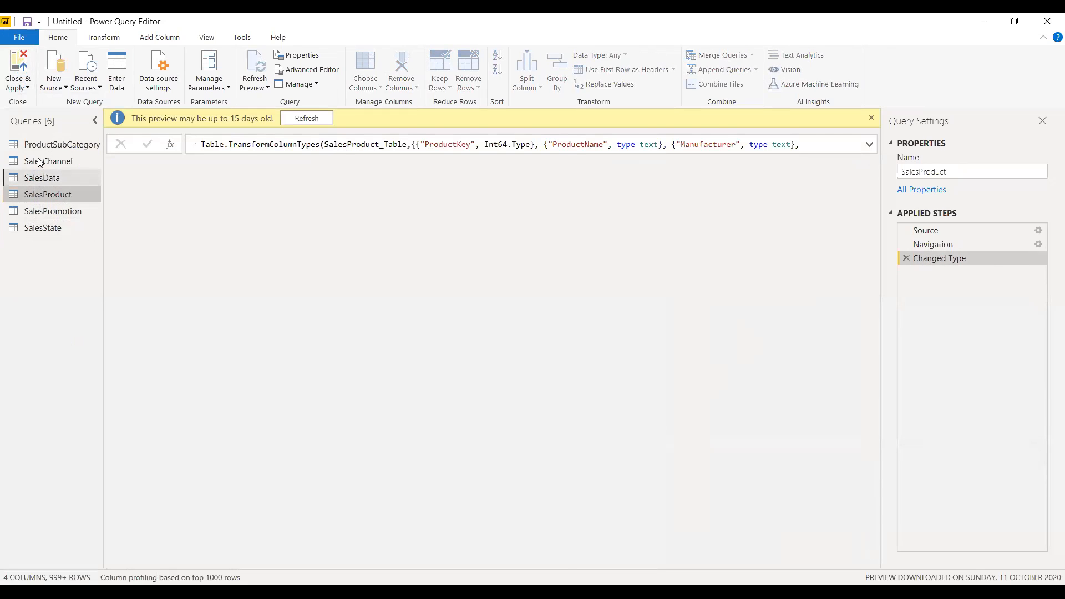
pyautogui.click(39, 144)
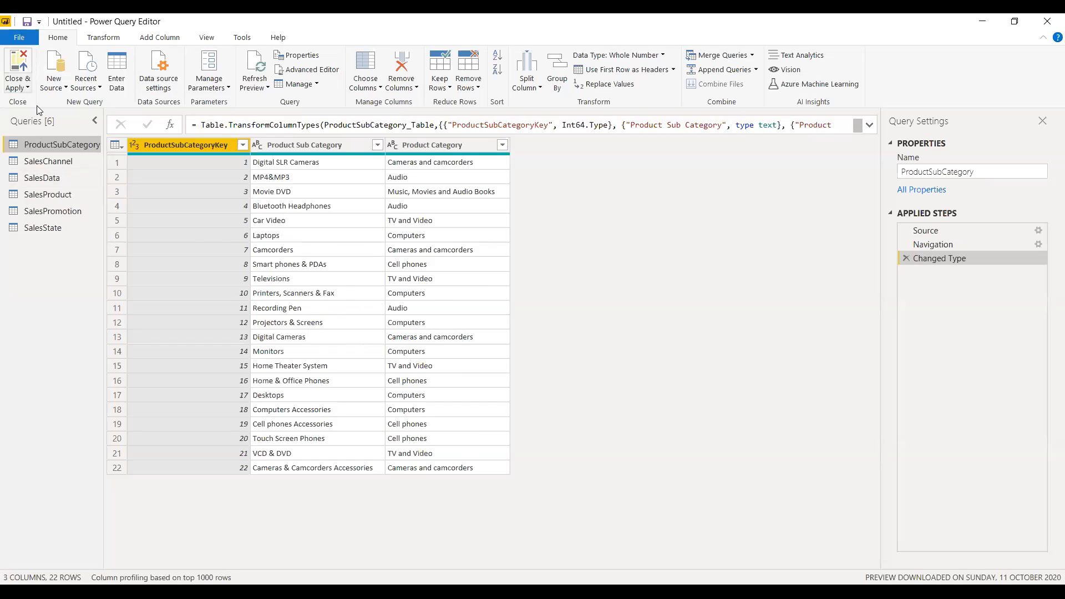
# Close the query editor and apply the pending changes so all six sales tables load into the model.
pyautogui.click(22, 86)
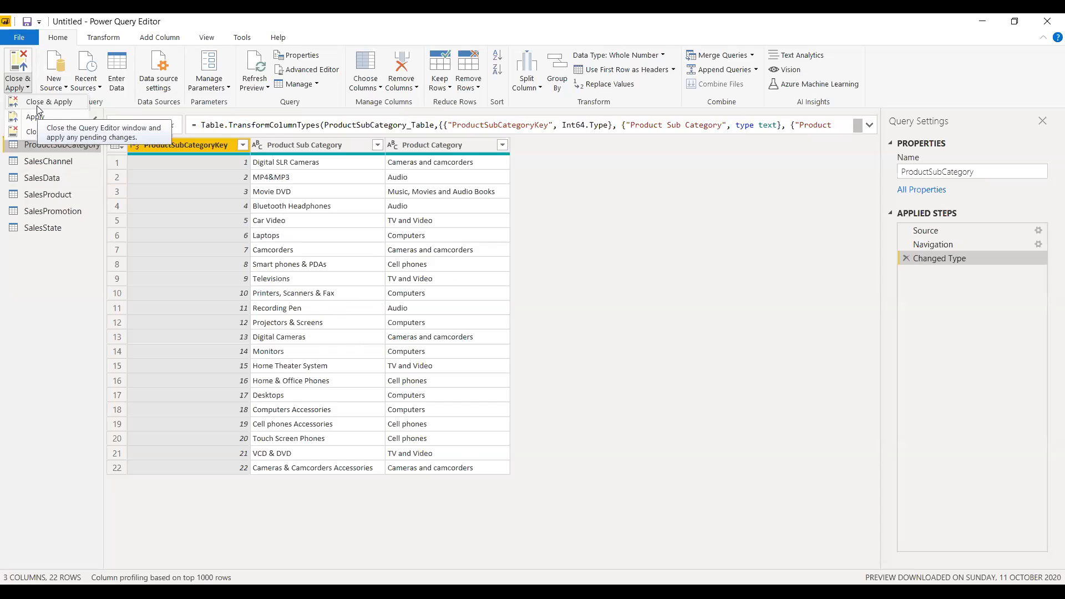
pyautogui.click(39, 105)
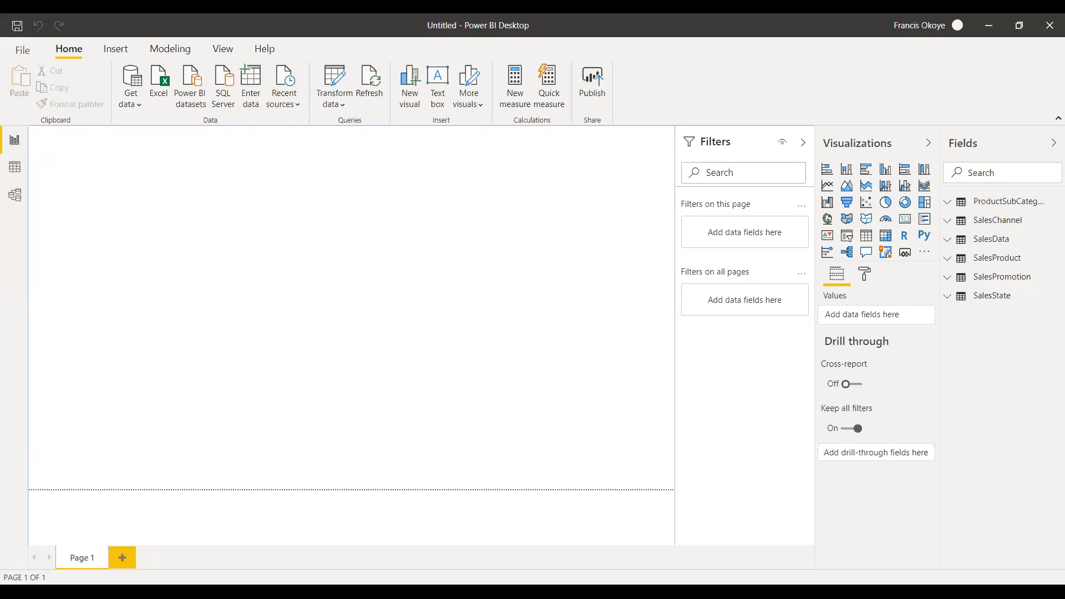
# Add three blank report pages, Page 2 to Page 4, and return to Page 1.
pyautogui.click(122, 557)
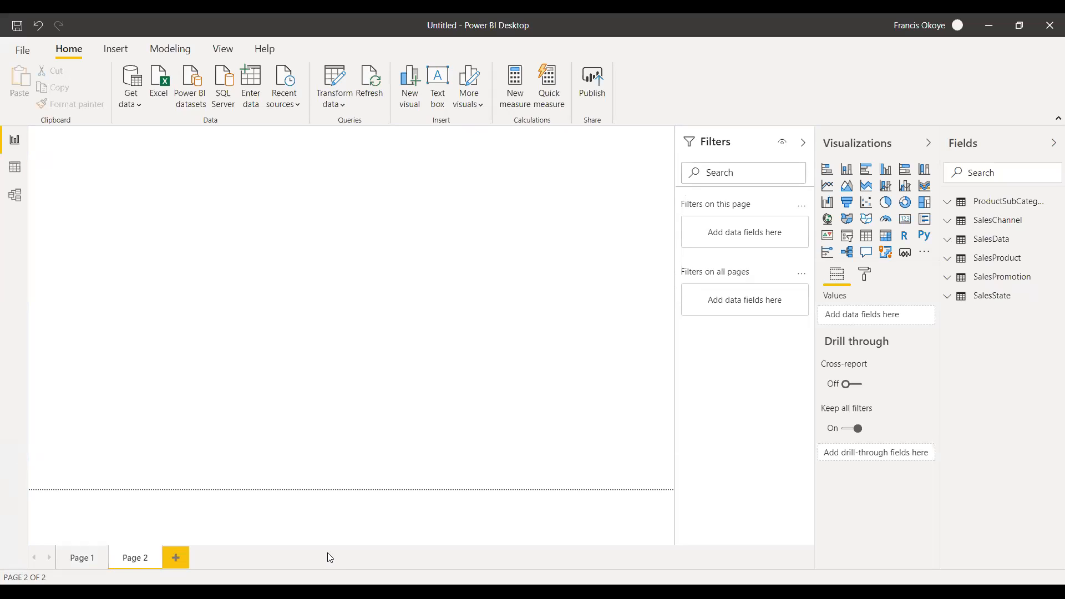
pyautogui.click(85, 559)
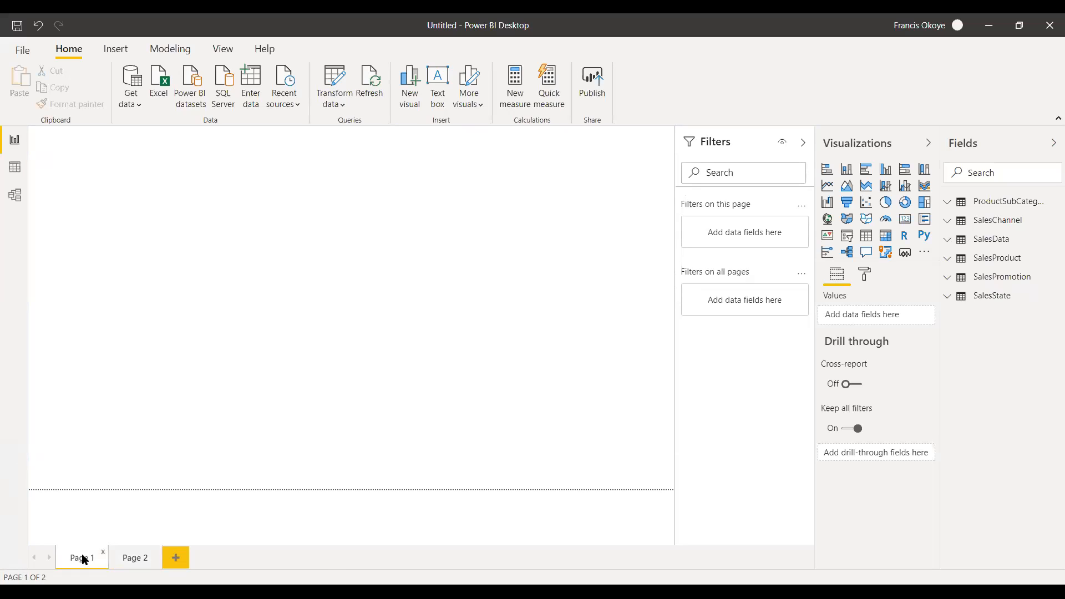
pyautogui.click(135, 559)
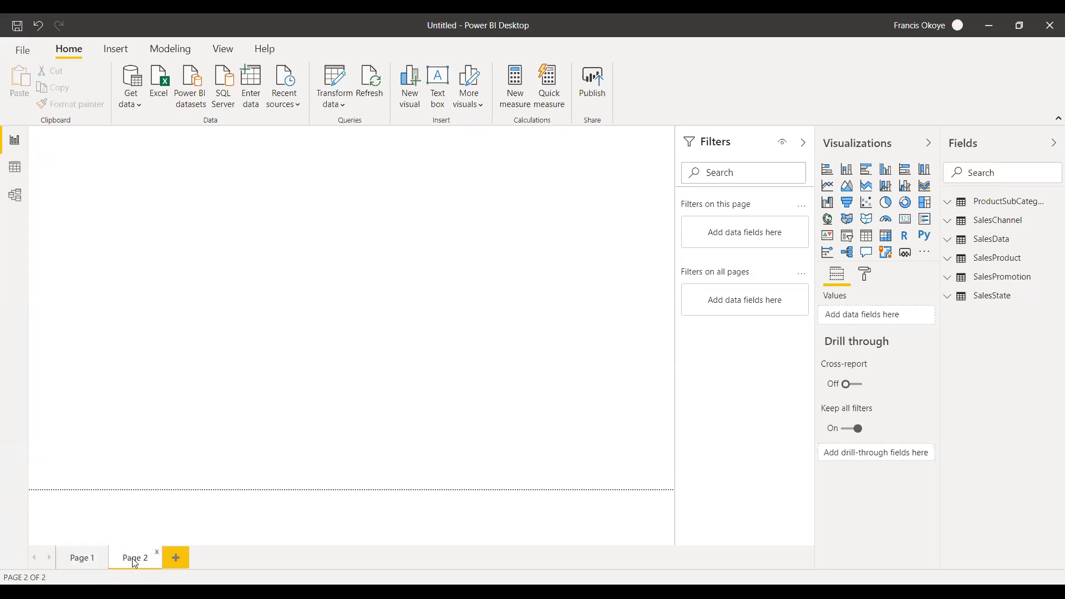
pyautogui.click(185, 559)
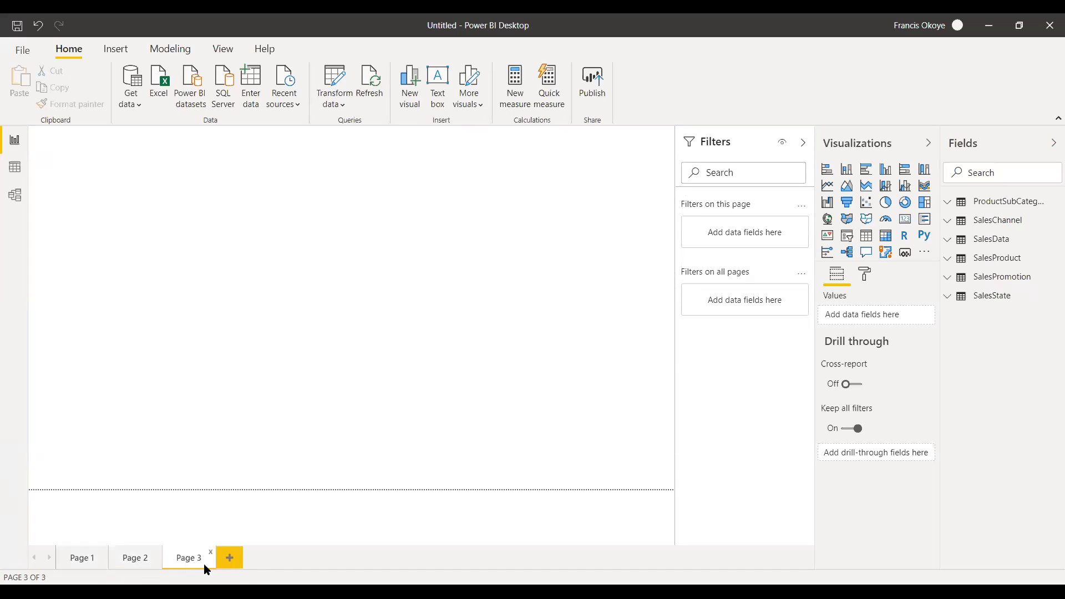
pyautogui.click(231, 557)
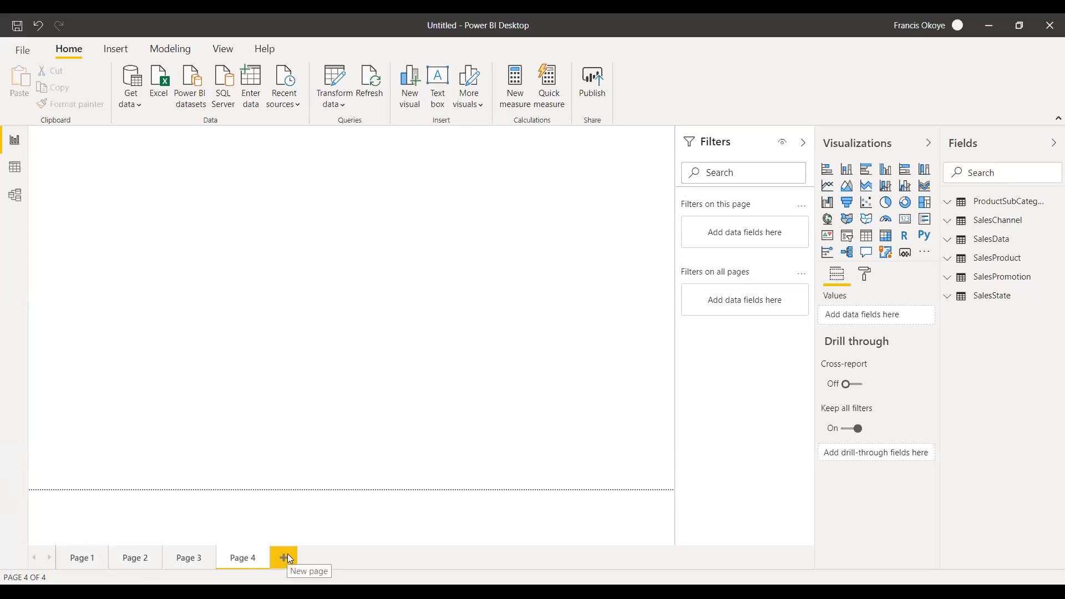
pyautogui.click(83, 561)
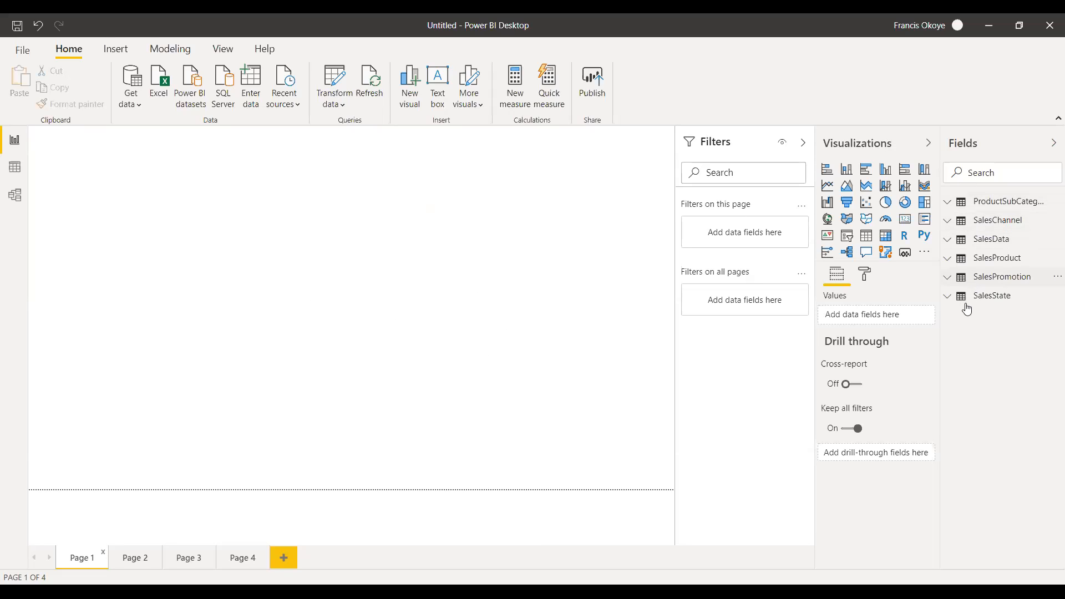
# Switch to the Data view and look at the loaded rows of ProductSubCategory, SalesChannel and SalesData.
pyautogui.click(948, 204)
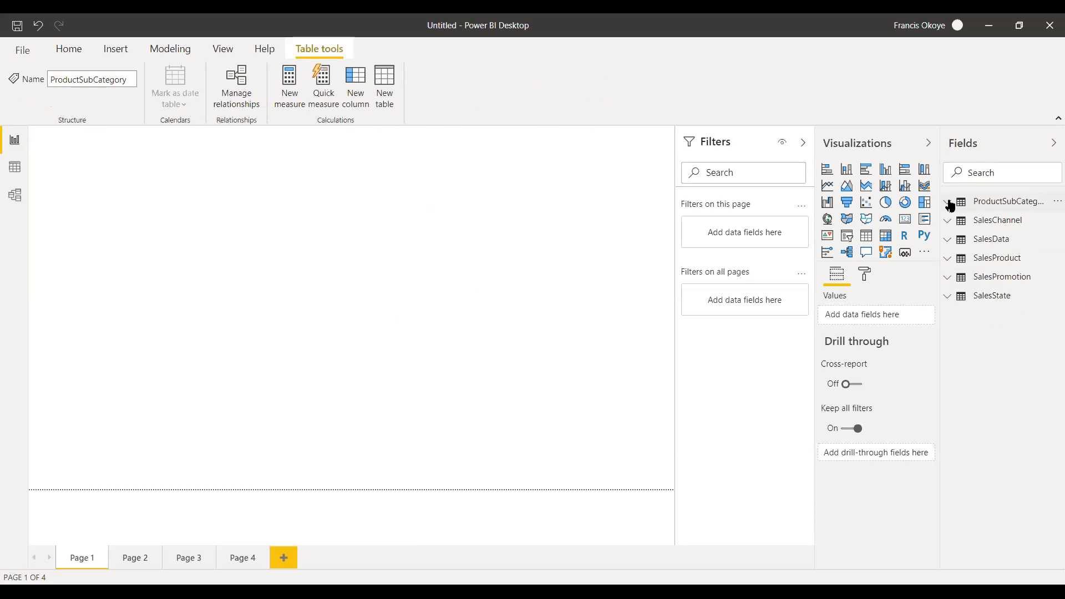
pyautogui.click(21, 169)
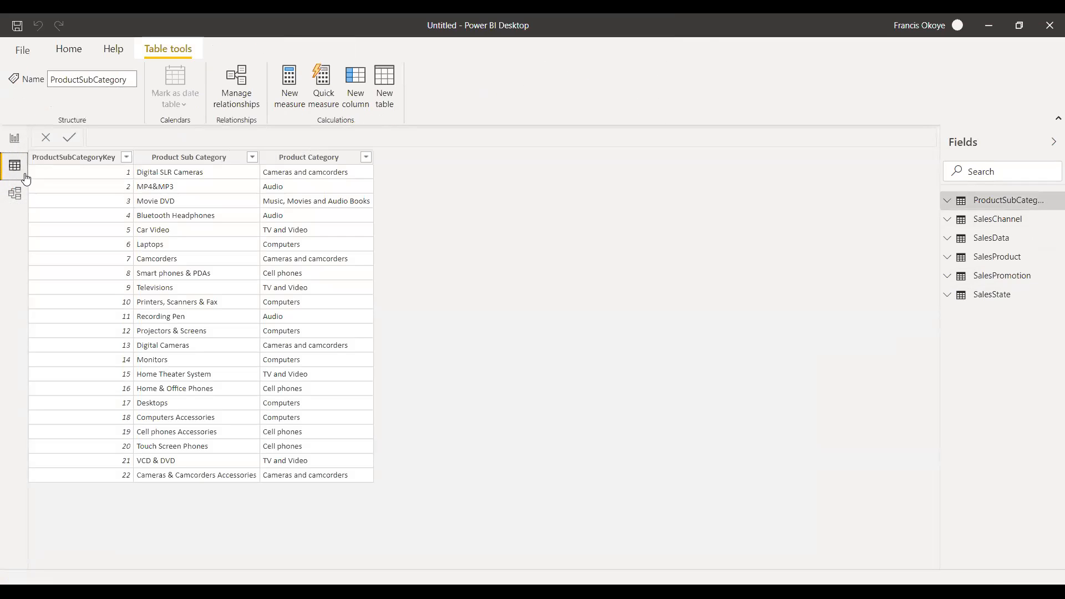
pyautogui.click(17, 139)
pyautogui.click(15, 166)
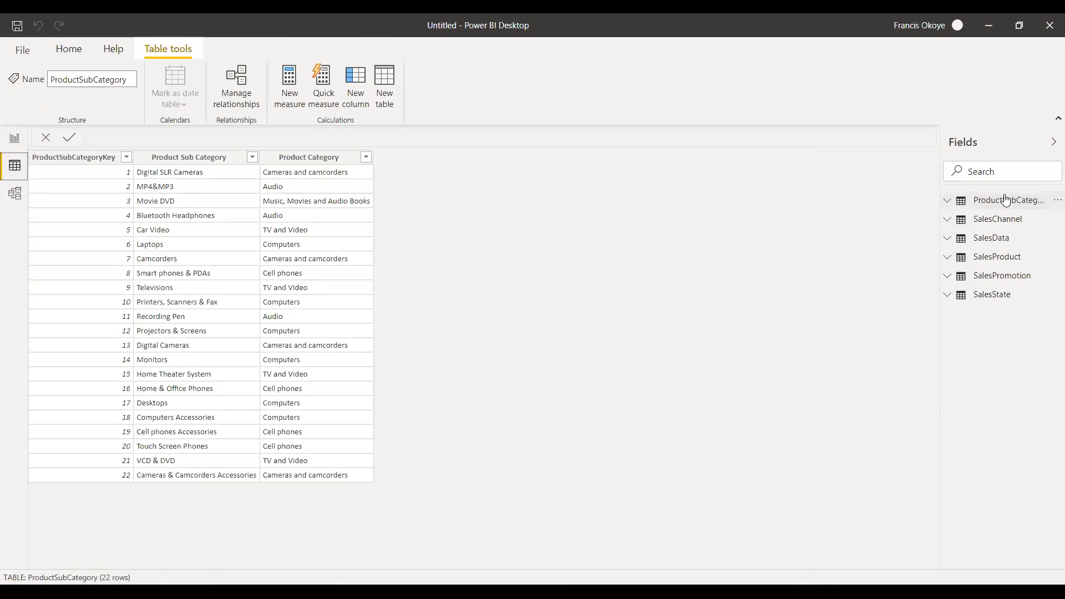
pyautogui.moveTo(1005, 200)
pyautogui.click(1010, 221)
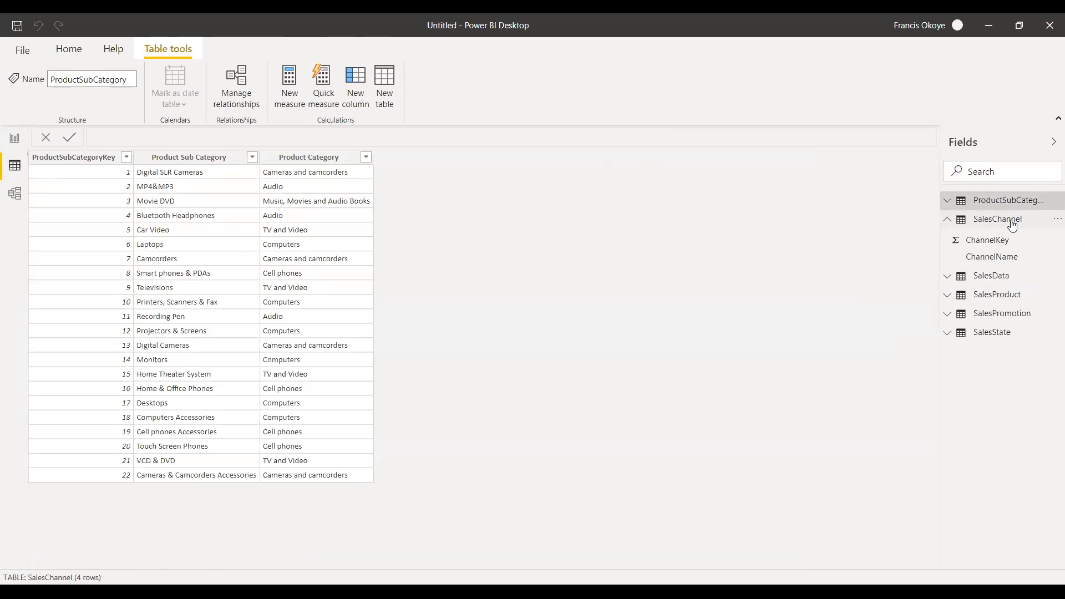
pyautogui.click(947, 220)
pyautogui.click(984, 244)
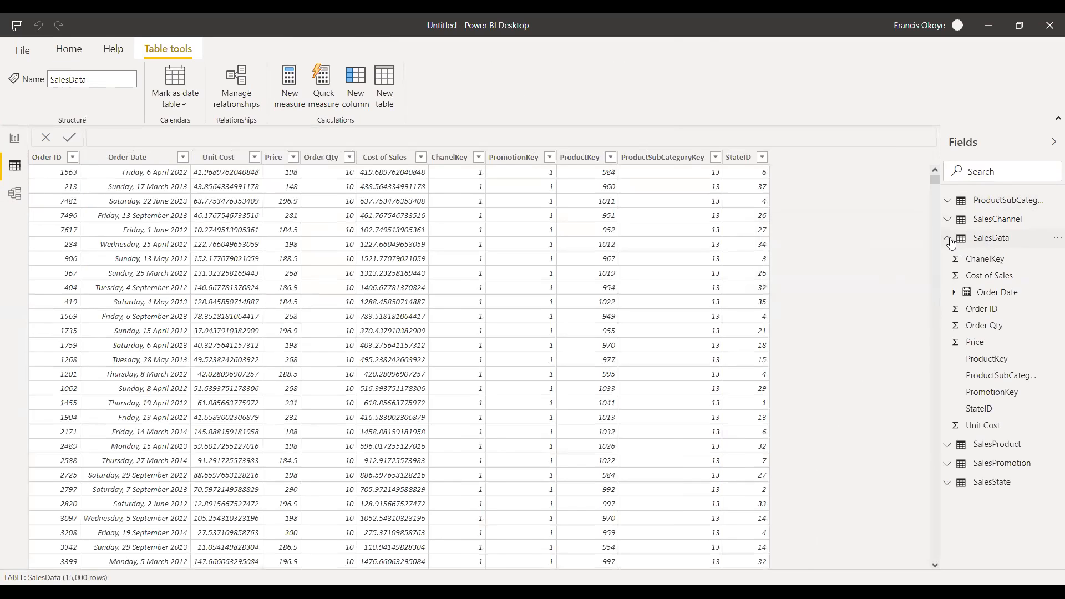
pyautogui.click(948, 240)
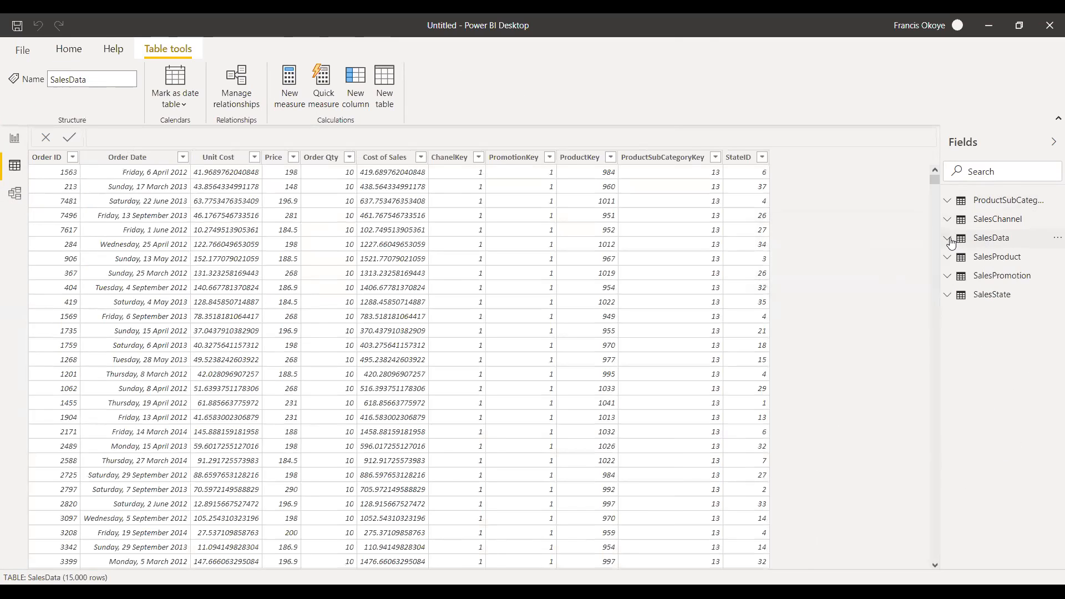
# View the loaded rows of the SalesProduct, SalesPromotion and SalesState tables.
pyautogui.click(968, 261)
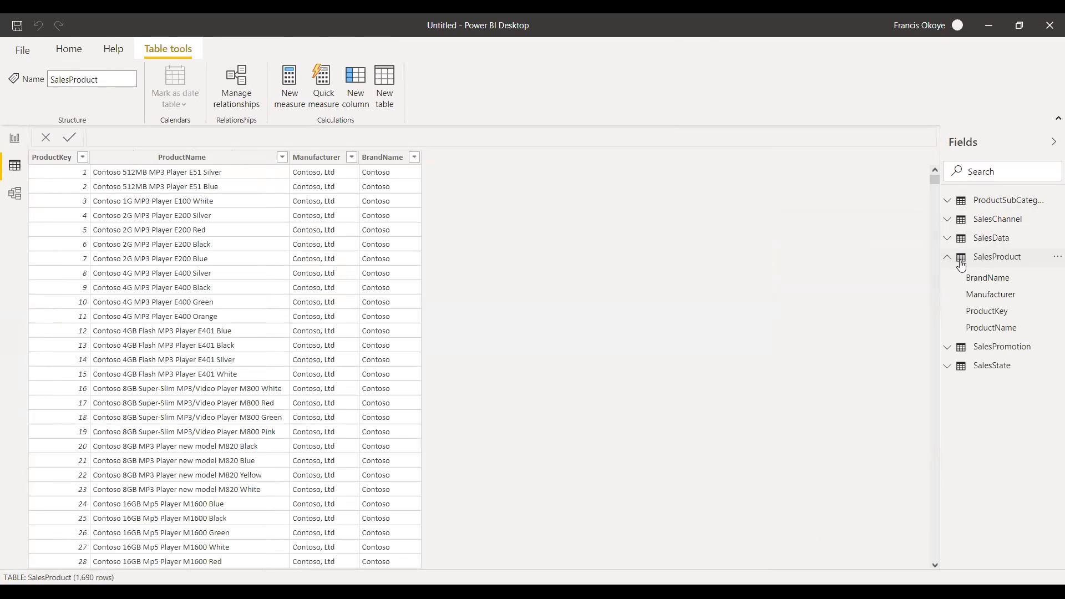
pyautogui.click(947, 257)
pyautogui.click(969, 279)
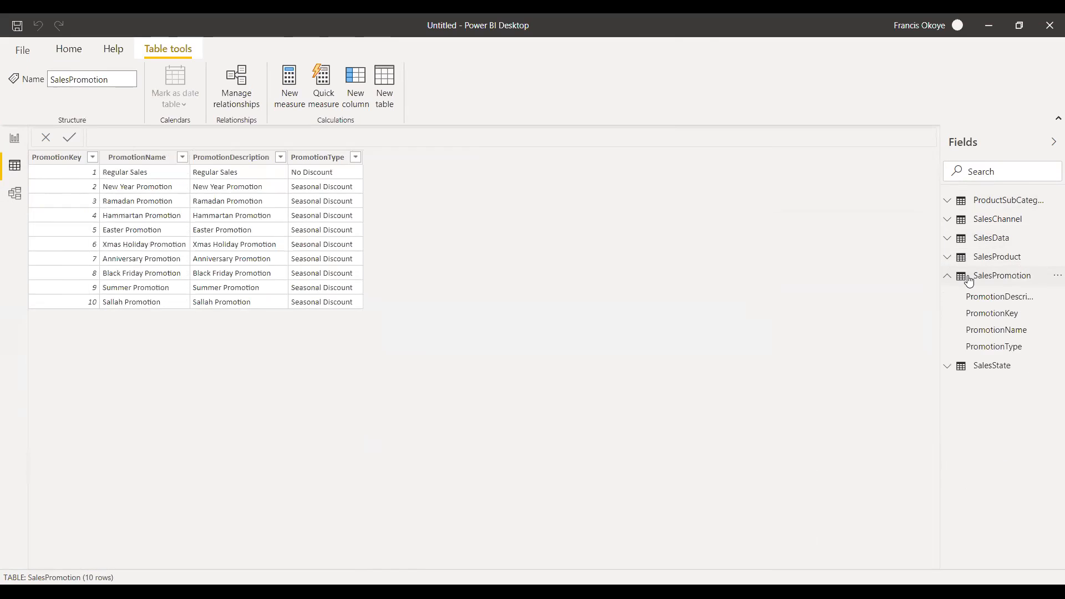
pyautogui.click(949, 276)
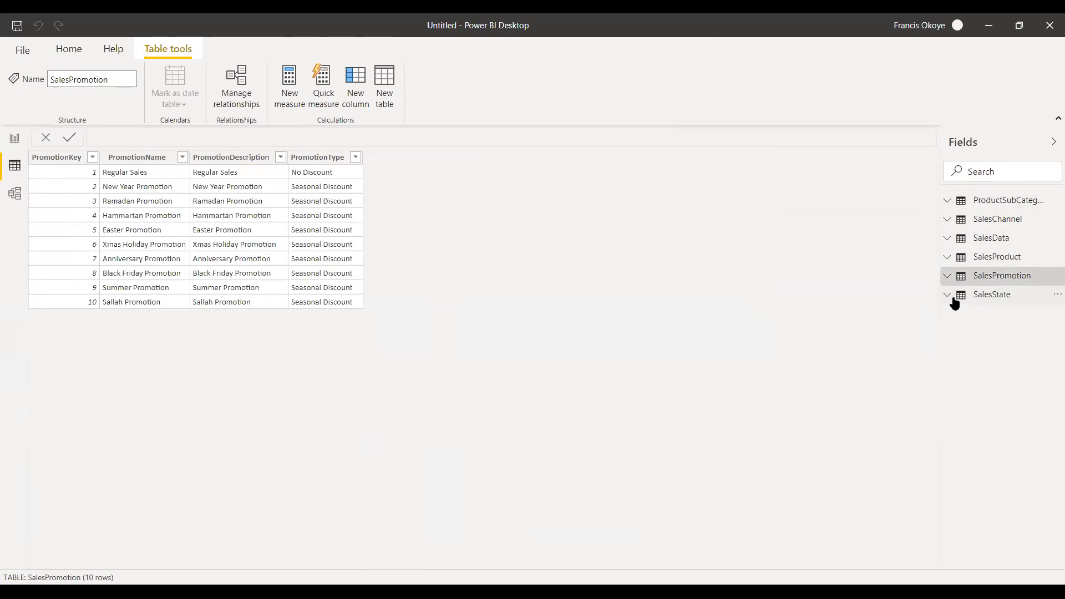
pyautogui.click(954, 301)
pyautogui.click(952, 298)
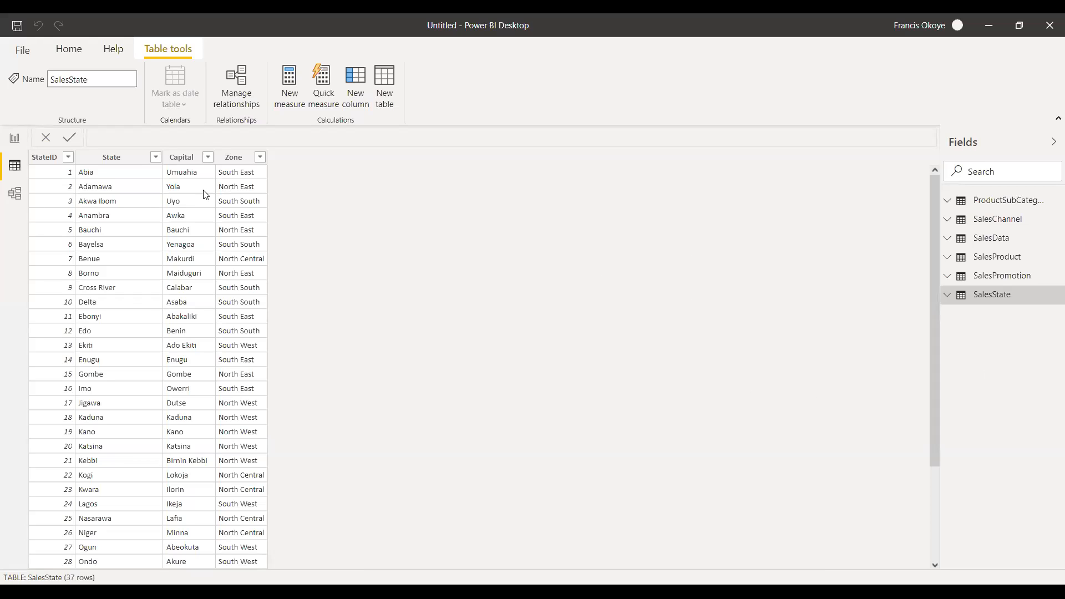
# In the Model view, place SalesState beside SalesPromotion, SalesChannel beneath SalesState, and SalesProduct clear of SalesData on its other side.
pyautogui.click(10, 203)
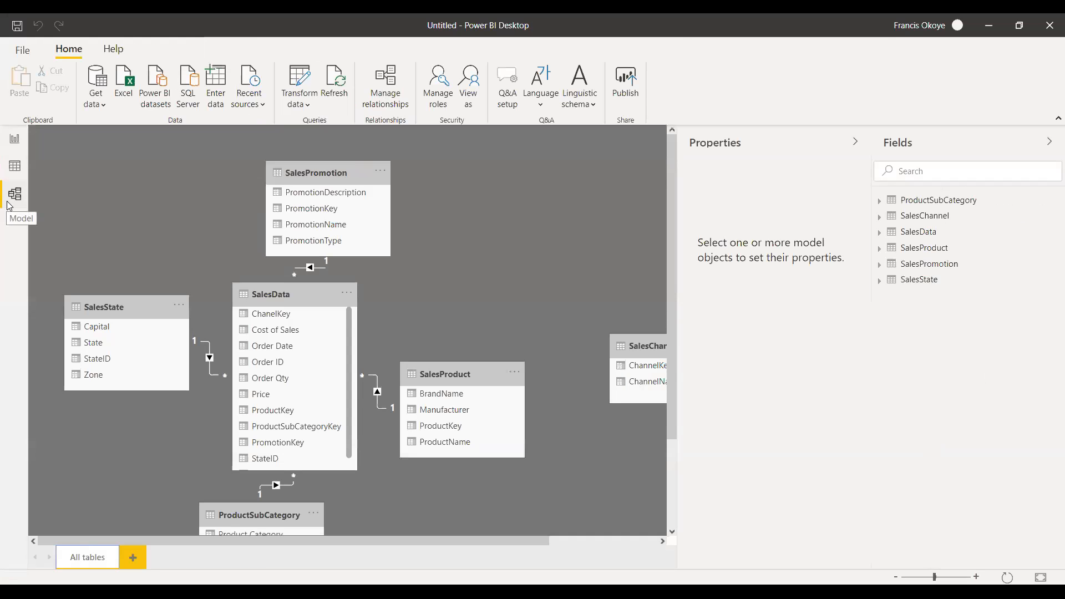
pyautogui.moveTo(430, 542)
pyautogui.mouseDown()
pyautogui.moveTo(531, 557)
pyautogui.moveTo(426, 546)
pyautogui.mouseUp()
pyautogui.moveTo(126, 309); pyautogui.dragTo(126, 175)
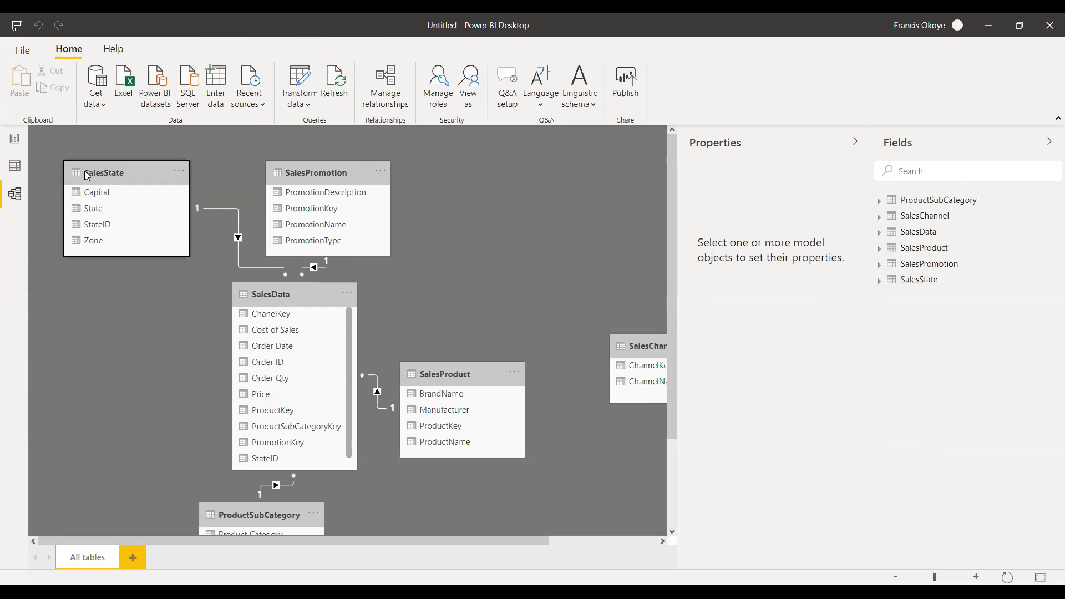
pyautogui.moveTo(298, 286); pyautogui.dragTo(340, 300)
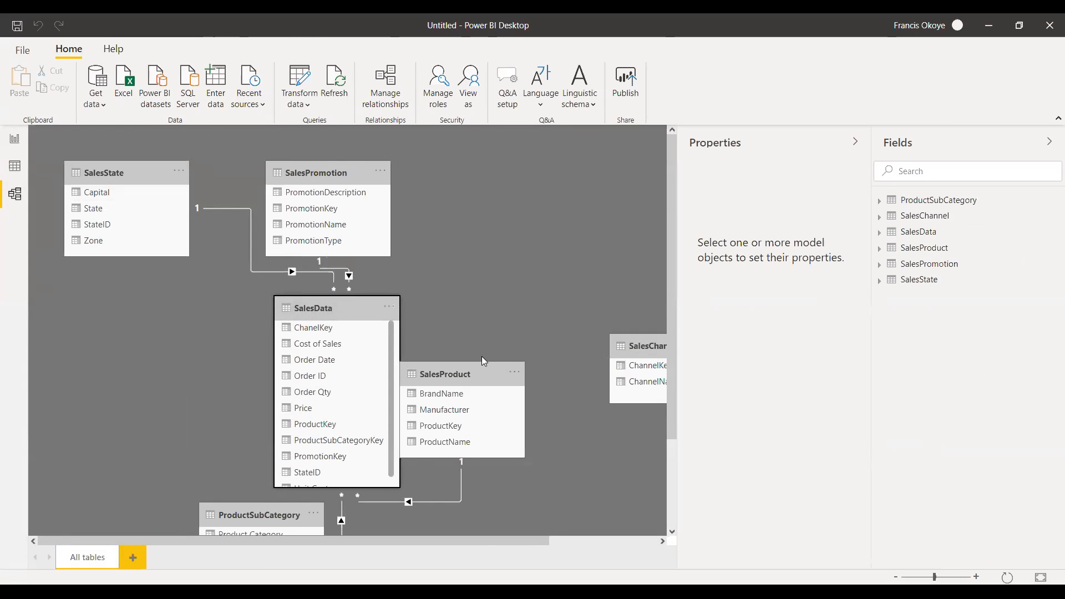
pyautogui.moveTo(478, 367); pyautogui.dragTo(550, 329)
pyautogui.moveTo(632, 346); pyautogui.dragTo(96, 305)
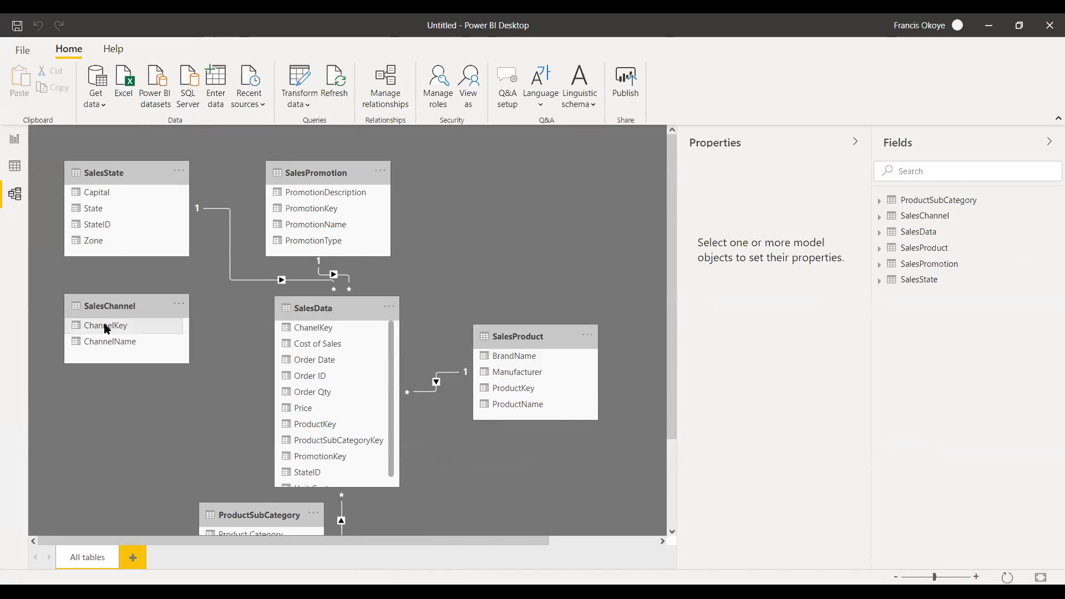
# Relate ChannelKey in SalesChannel to ChanelKey in SalesData, and move the SalesChannel table slightly lower.
pyautogui.moveTo(107, 328); pyautogui.dragTo(313, 328)
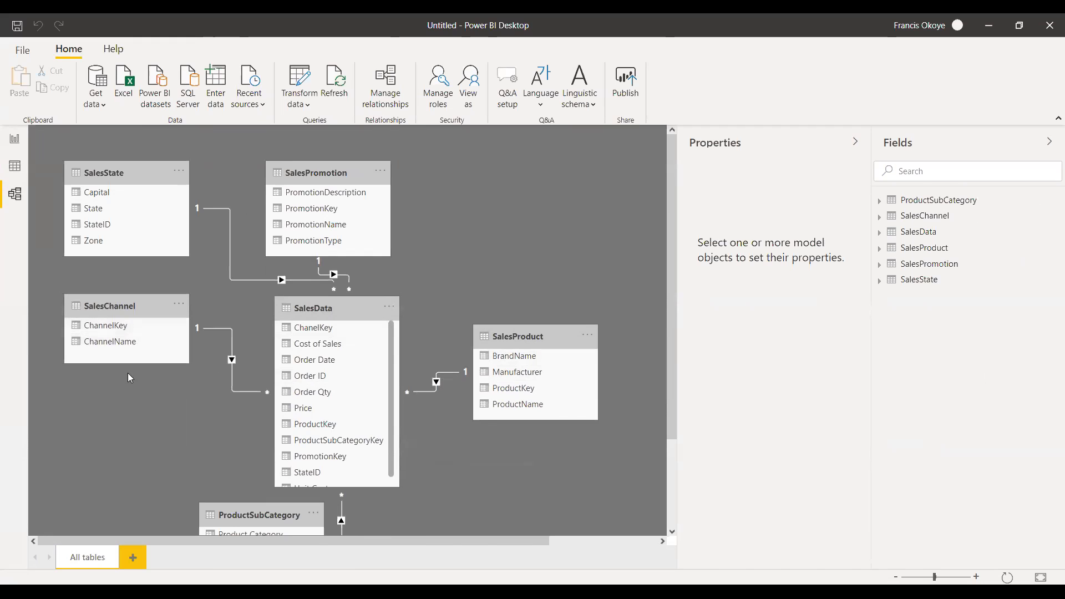
pyautogui.moveTo(122, 310); pyautogui.dragTo(89, 344)
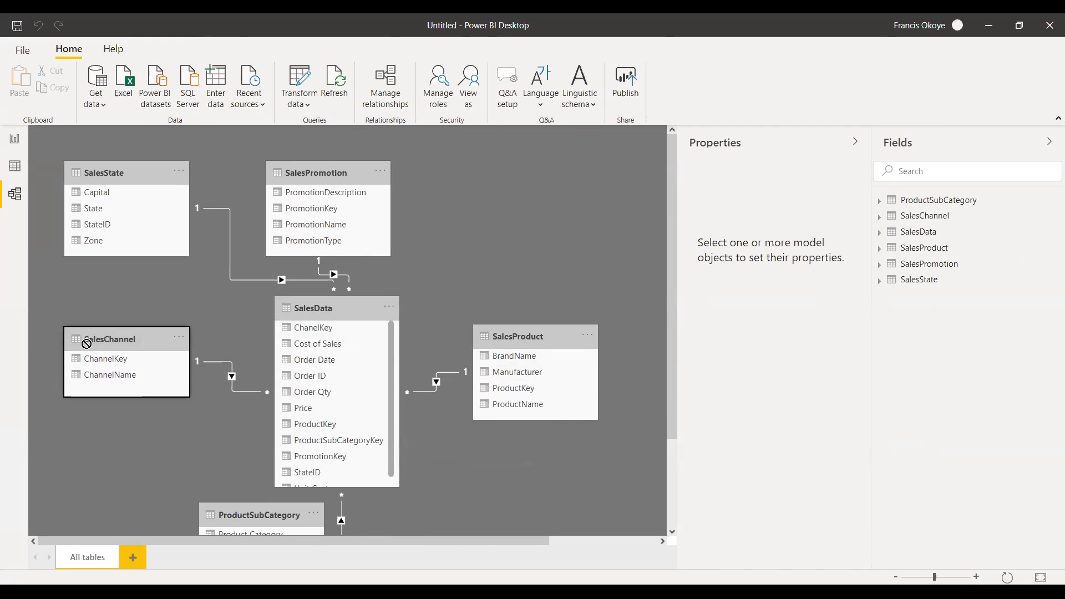
# Arrange the diagram around a slightly lowered SalesData, with SalesPromotion above SalesProduct and ProductSubCategory centred below SalesData.
pyautogui.moveTo(370, 165); pyautogui.dragTo(581, 167)
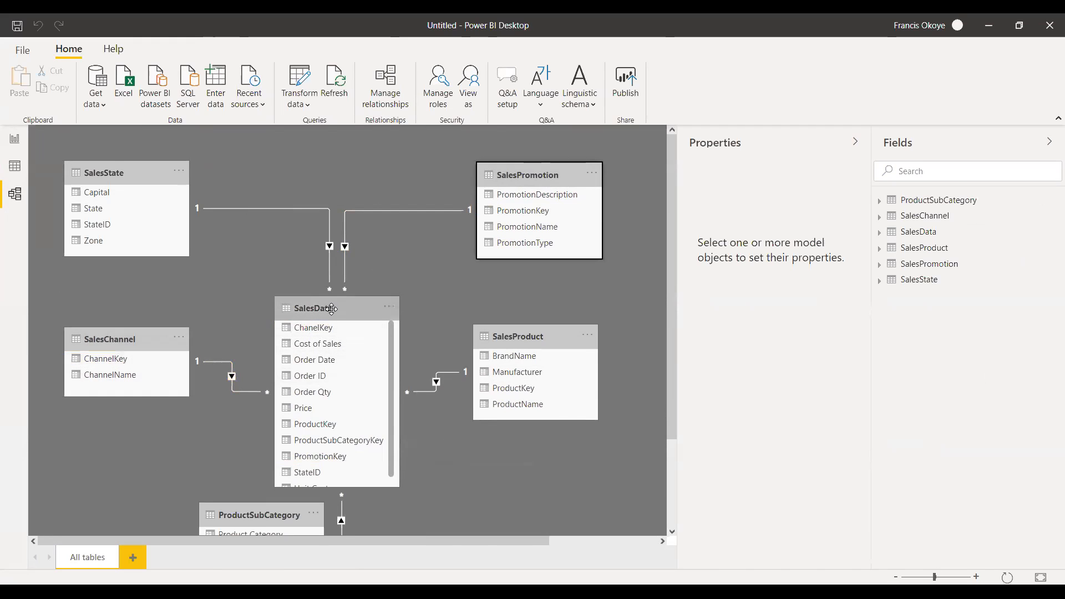
pyautogui.moveTo(331, 308); pyautogui.dragTo(340, 322)
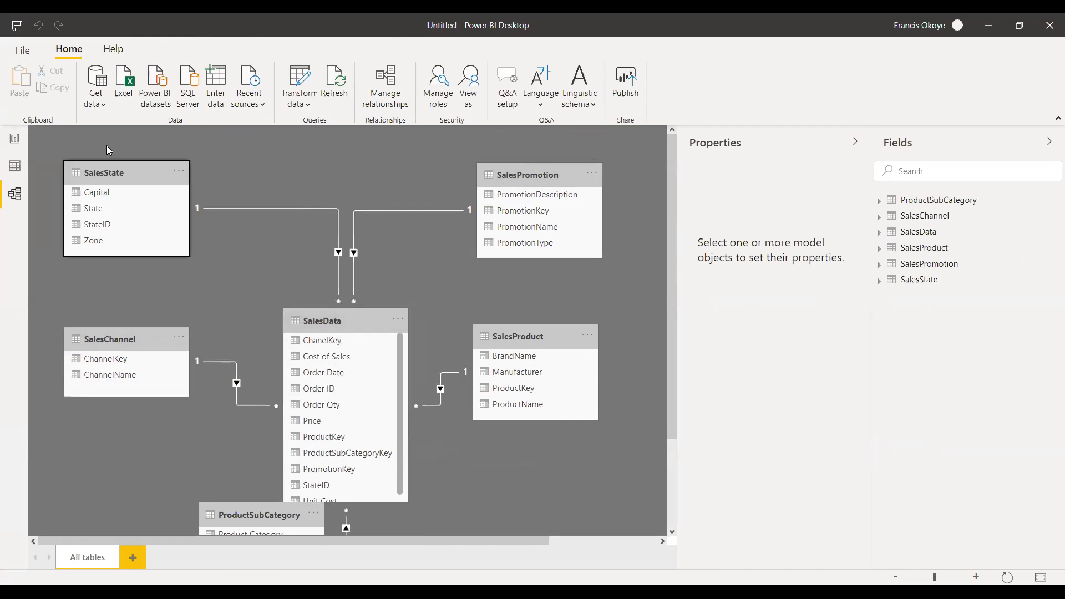
pyautogui.moveTo(287, 511); pyautogui.dragTo(388, 588)
pyautogui.scroll(-2, 414, 419)
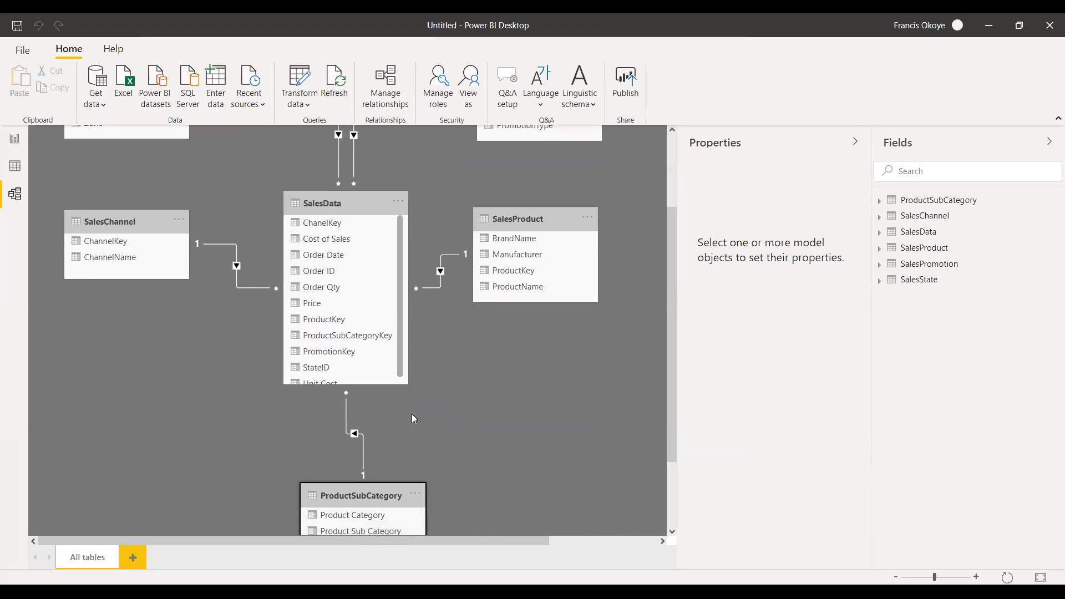
# Lower SalesData and line up SalesChannel, SalesPromotion, SalesProduct and ProductSubCategory in a row beside SalesState above it.
pyautogui.click(895, 578)
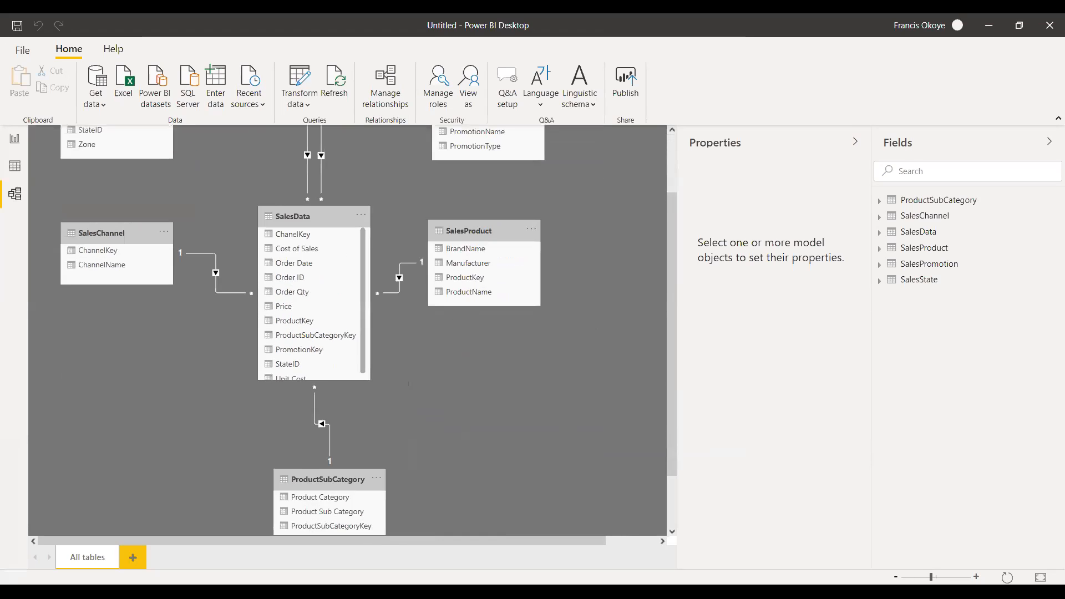
pyautogui.click(895, 577)
pyautogui.scroll(1, 671, 357)
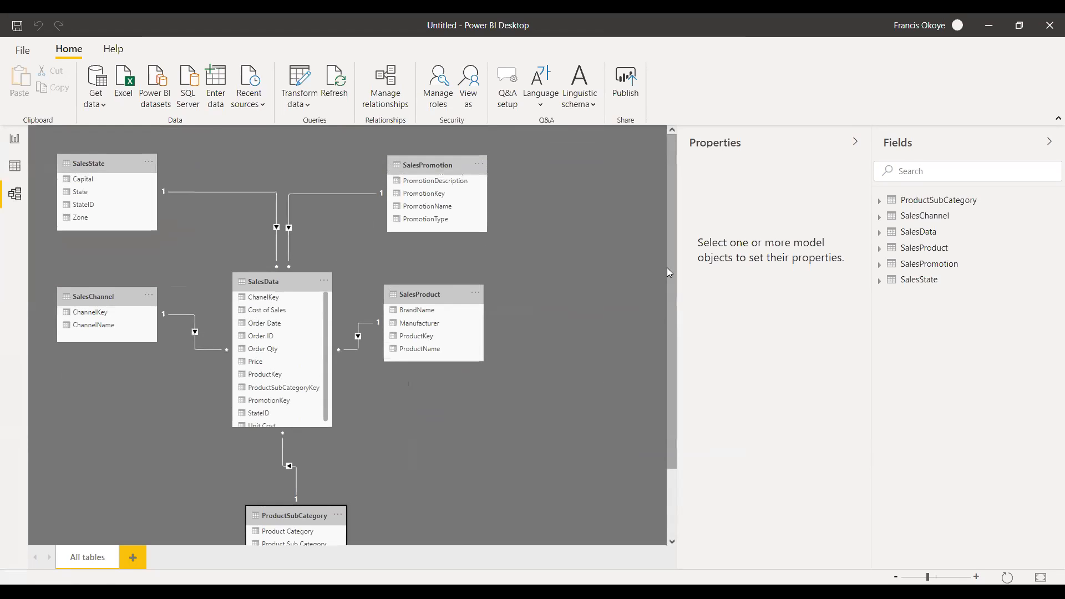
pyautogui.moveTo(290, 272); pyautogui.dragTo(288, 334)
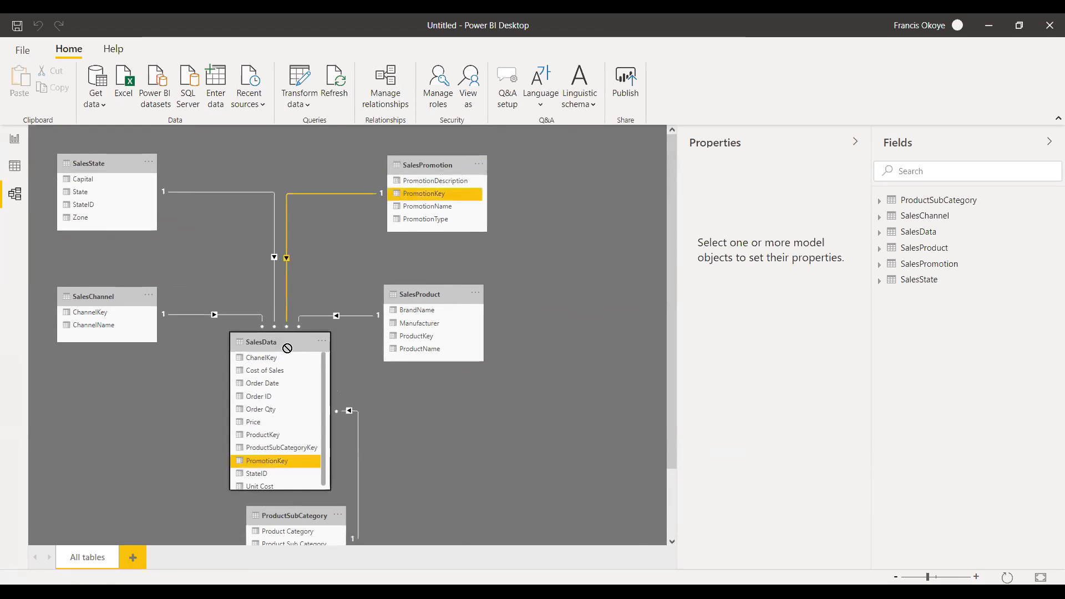
pyautogui.moveTo(129, 293); pyautogui.dragTo(273, 159)
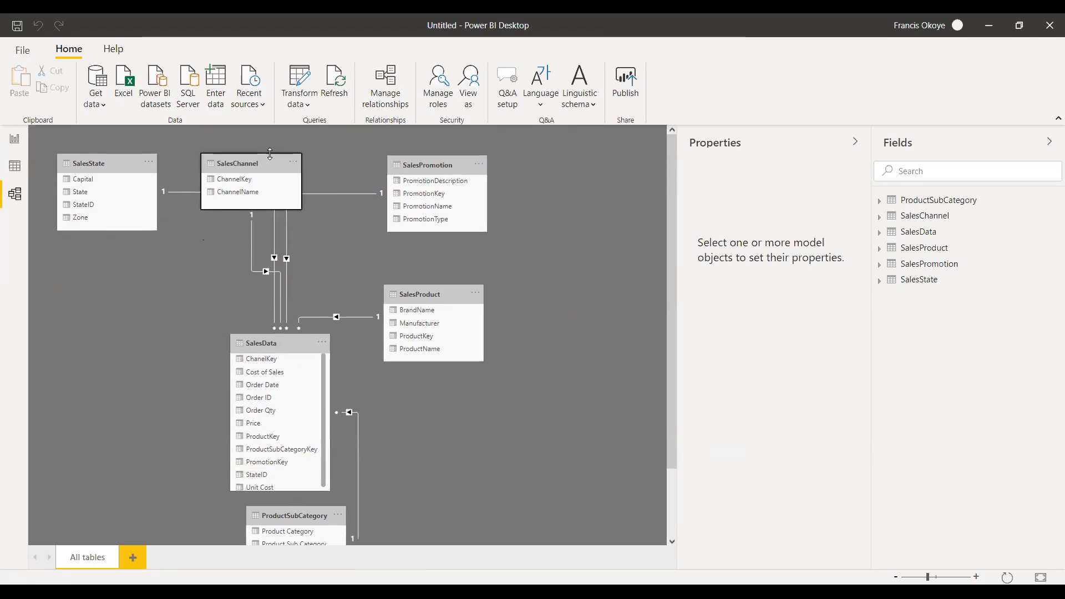
pyautogui.moveTo(404, 162); pyautogui.dragTo(346, 162)
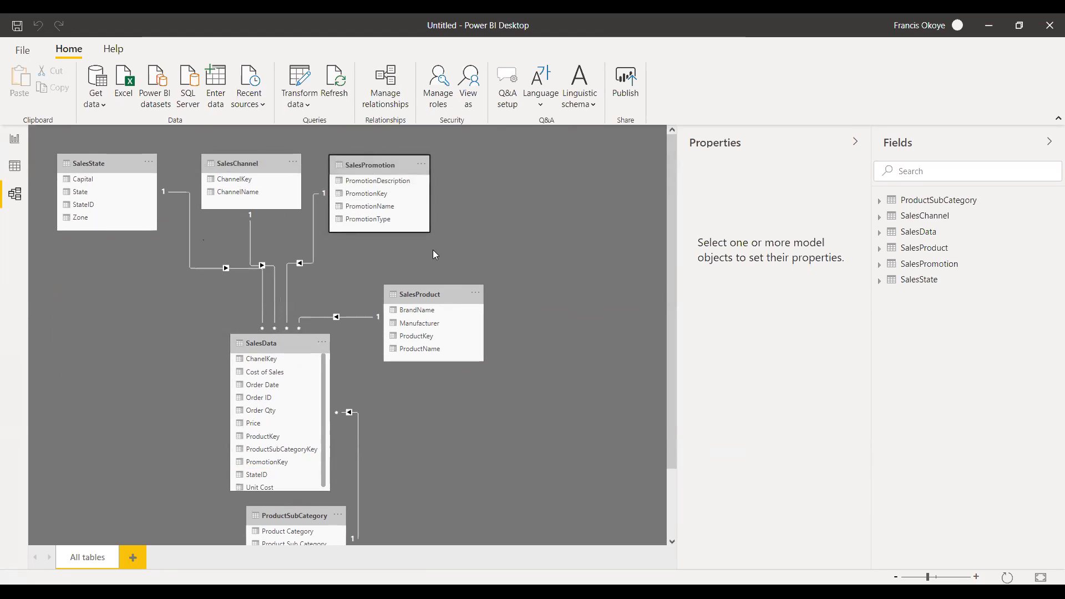
pyautogui.moveTo(438, 289); pyautogui.dragTo(528, 152)
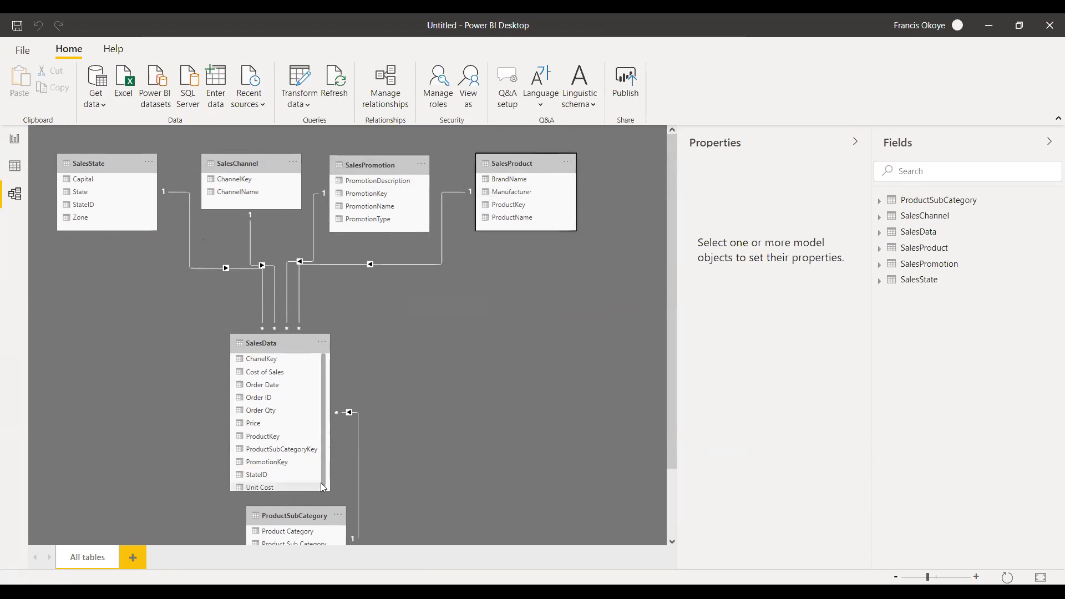
pyautogui.moveTo(304, 508); pyautogui.dragTo(649, 166)
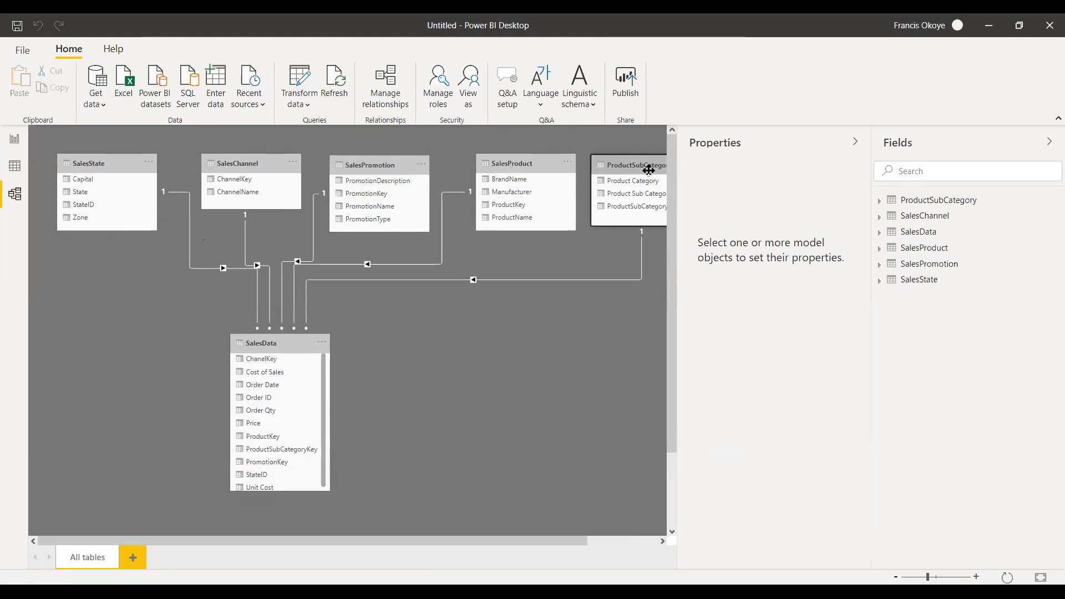
# Tighten the spacing of the dimension tables in the upper row and centre SalesData lower beneath them.
pyautogui.moveTo(533, 163)
pyautogui.mouseDown()
pyautogui.moveTo(501, 162)
pyautogui.moveTo(514, 163)
pyautogui.mouseUp()
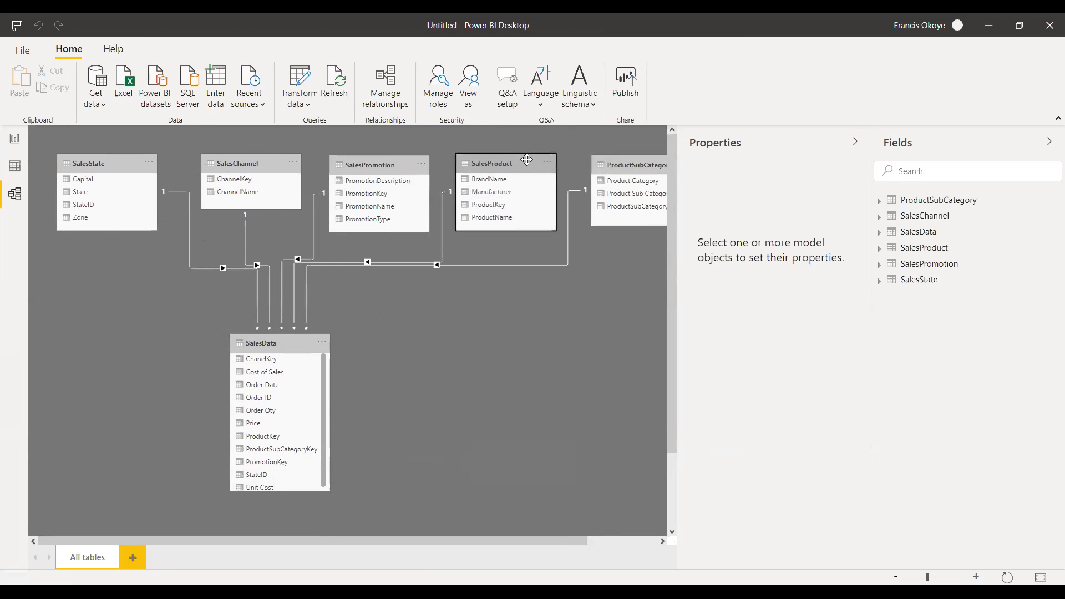
pyautogui.moveTo(633, 170); pyautogui.dragTo(622, 172)
pyautogui.moveTo(223, 163); pyautogui.dragTo(213, 163)
pyautogui.moveTo(368, 164); pyautogui.dragTo(359, 164)
pyautogui.moveTo(531, 158)
pyautogui.mouseDown()
pyautogui.moveTo(502, 167)
pyautogui.moveTo(516, 161)
pyautogui.mouseUp()
pyautogui.moveTo(607, 164); pyautogui.dragTo(591, 165)
pyautogui.moveTo(289, 341); pyautogui.dragTo(362, 370)
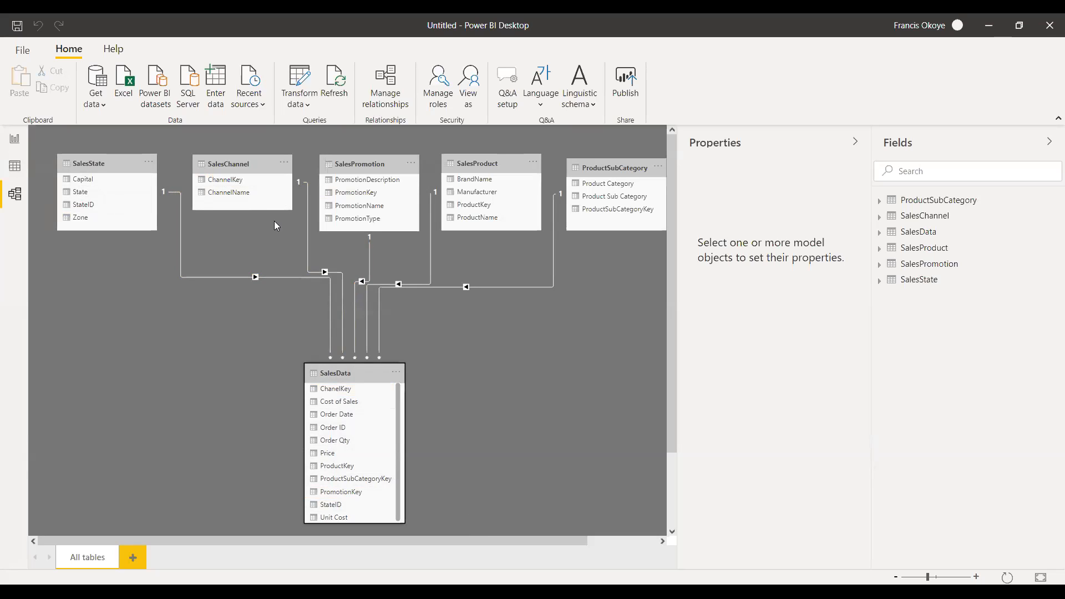
# Move SalesChannel out of the row to beside SalesData and delete the relationship between the two tables.
pyautogui.moveTo(224, 180); pyautogui.dragTo(147, 417)
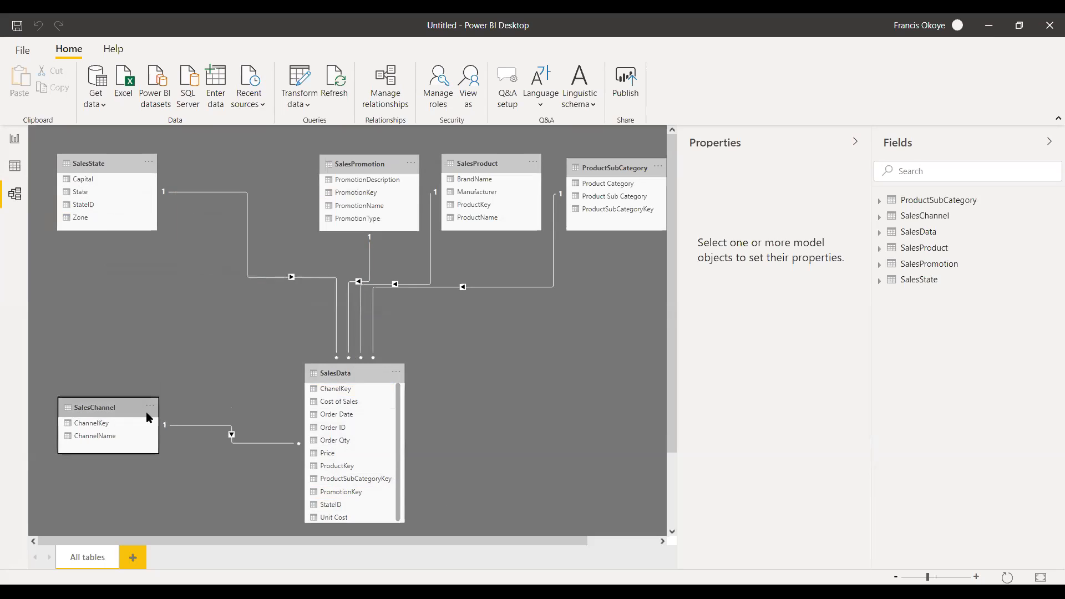
pyautogui.rightClick(184, 425)
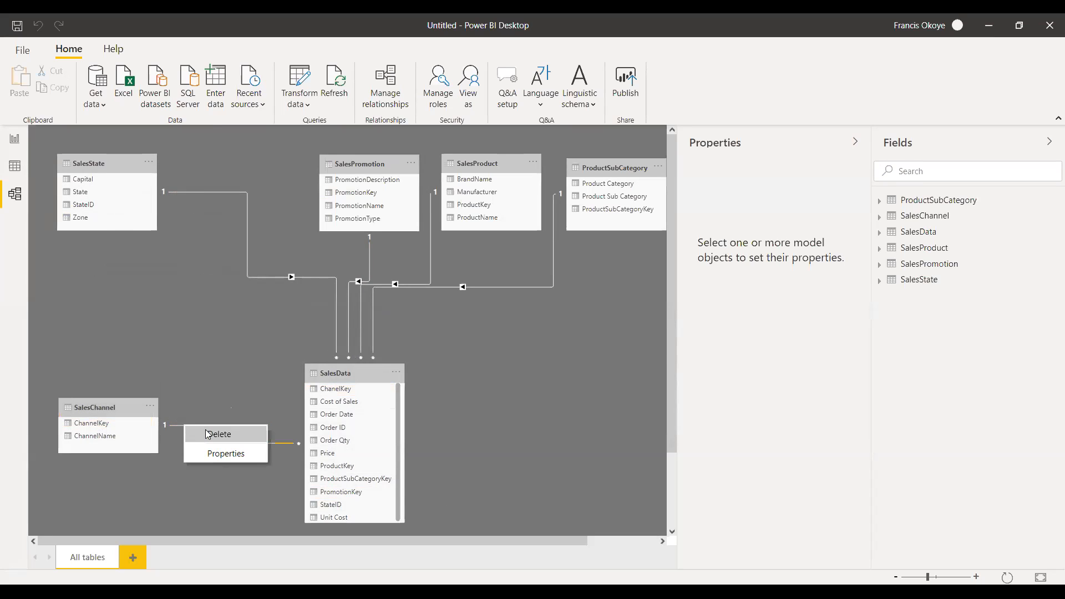
pyautogui.click(208, 433)
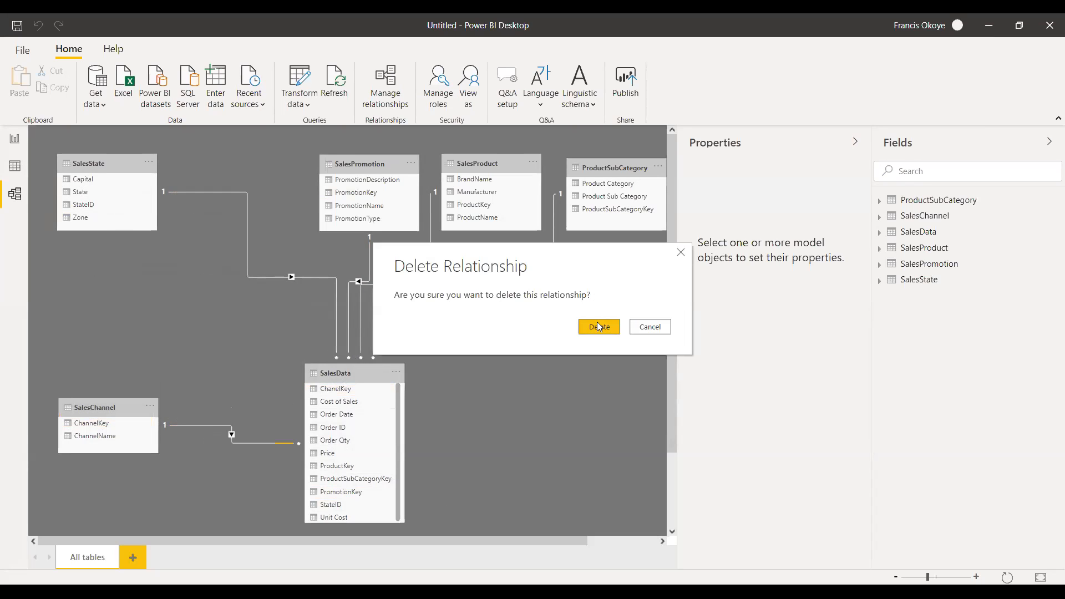
pyautogui.click(599, 327)
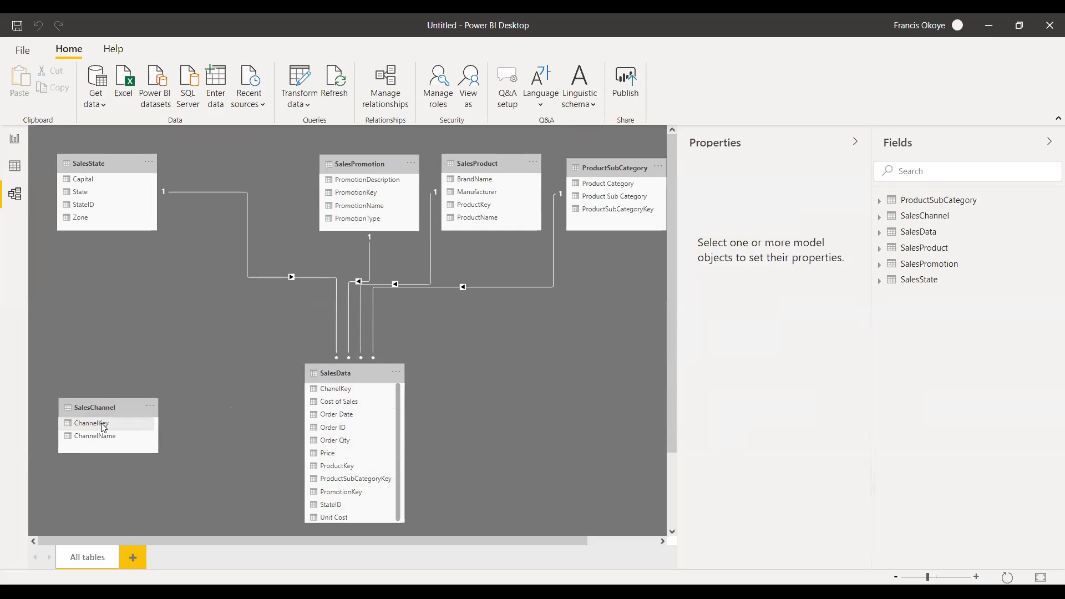
# Relate ChannelKey in SalesChannel to ChanelKey in SalesData again, and nudge the SalesChannel table slightly upward.
pyautogui.moveTo(101, 424); pyautogui.dragTo(335, 389)
pyautogui.moveTo(103, 427); pyautogui.dragTo(344, 390)
pyautogui.moveTo(343, 387); pyautogui.dragTo(351, 393)
pyautogui.moveTo(351, 393); pyautogui.dragTo(352, 394)
pyautogui.moveTo(353, 390); pyautogui.dragTo(361, 394)
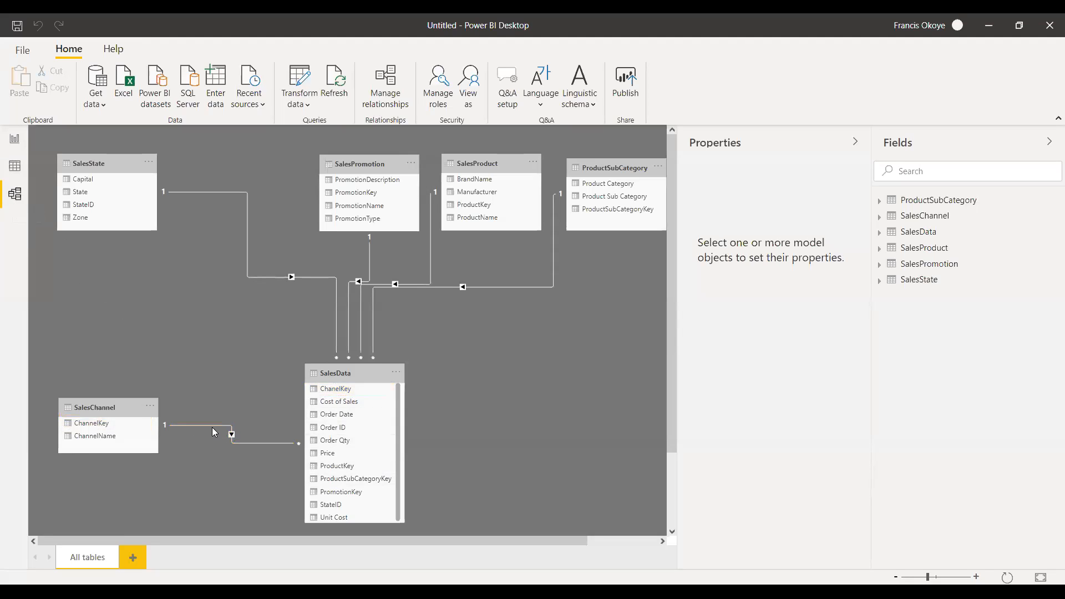
pyautogui.moveTo(131, 409); pyautogui.dragTo(129, 402)
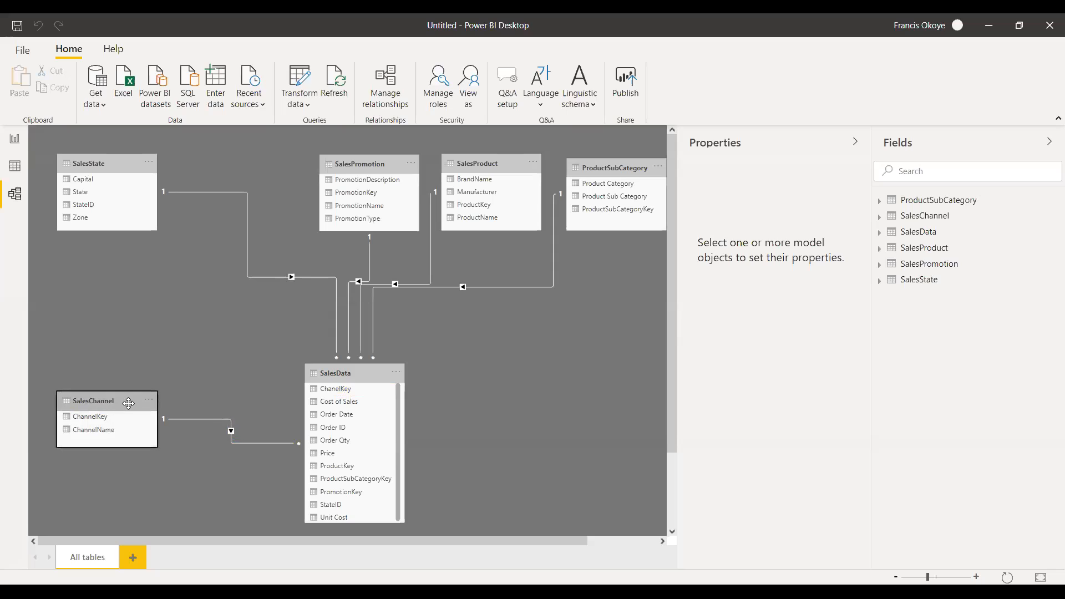
# Delete the ChannelKey relationship between SalesChannel and SalesData once more.
pyautogui.click(211, 418)
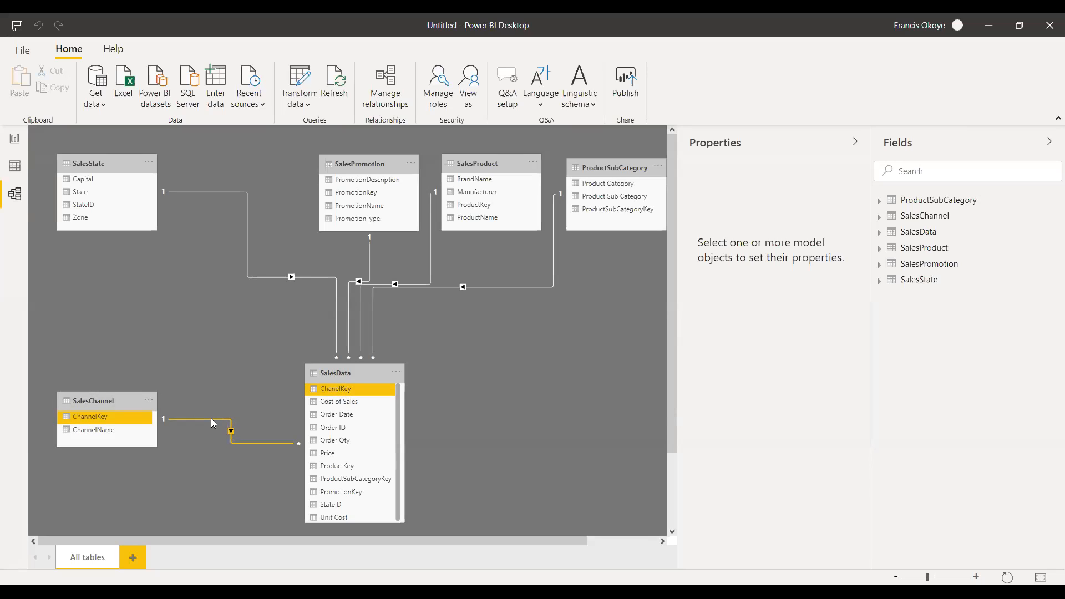
pyautogui.rightClick(211, 418)
pyautogui.click(228, 432)
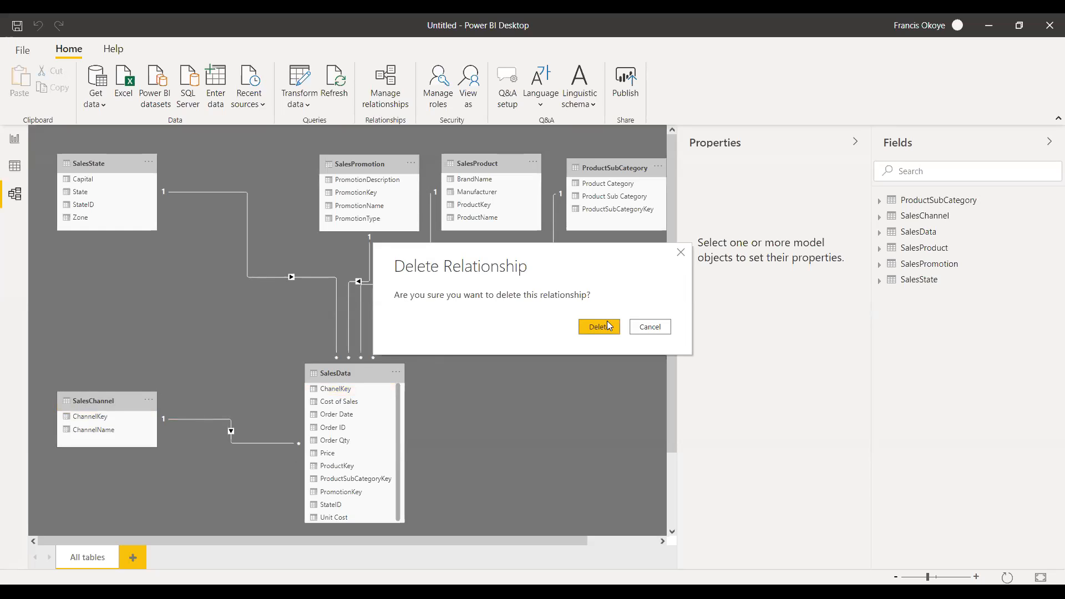
pyautogui.click(606, 329)
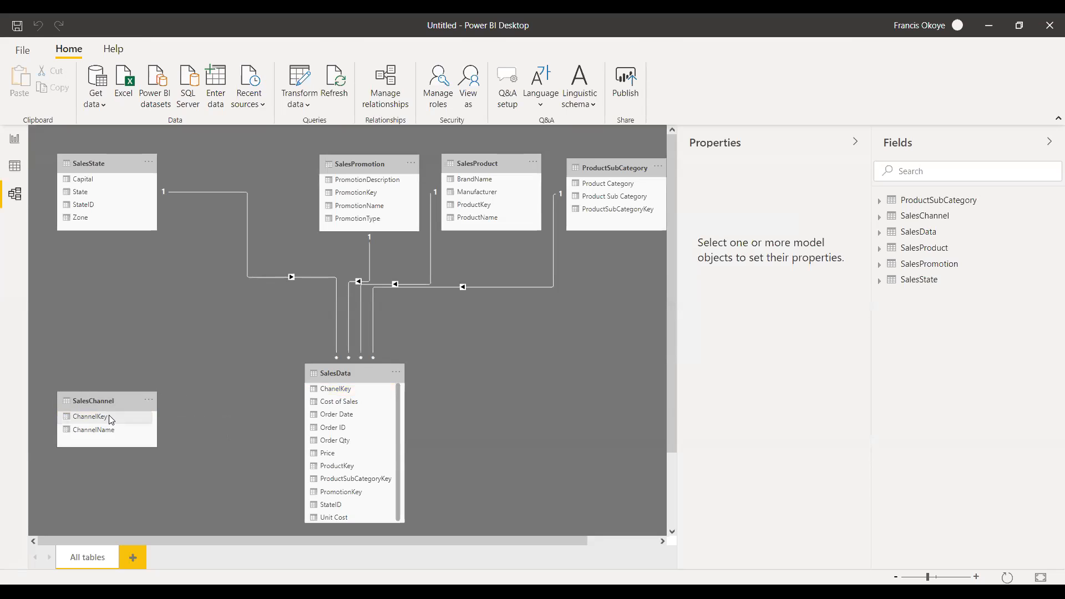
# Relate ChannelKey in SalesChannel to Order ID in SalesData, inspect that relationship's settings without changing them, and delete it.
pyautogui.moveTo(110, 418); pyautogui.dragTo(340, 435)
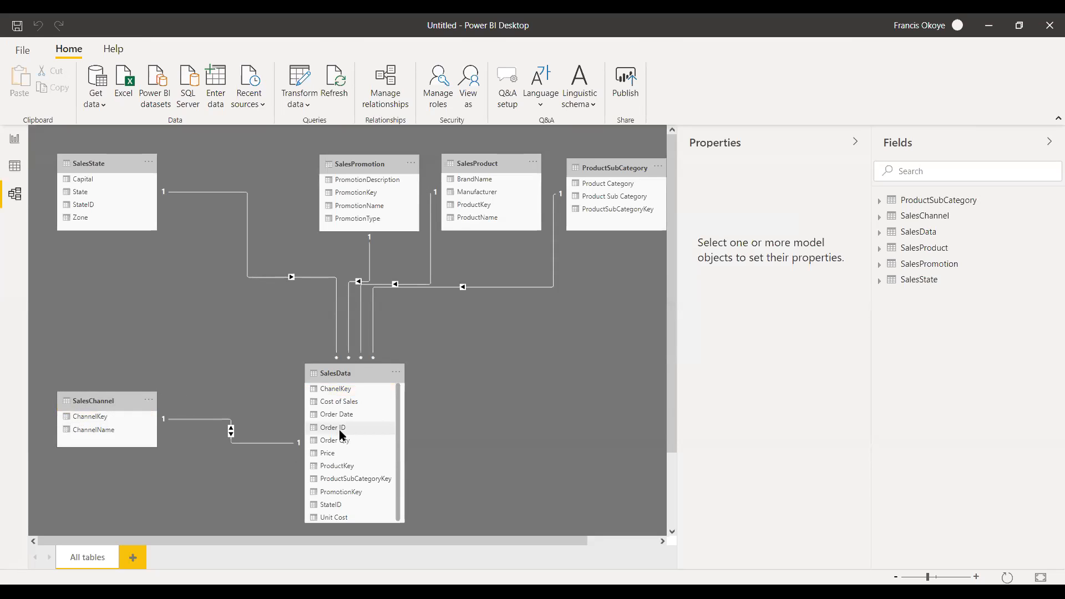
pyautogui.doubleClick(250, 443)
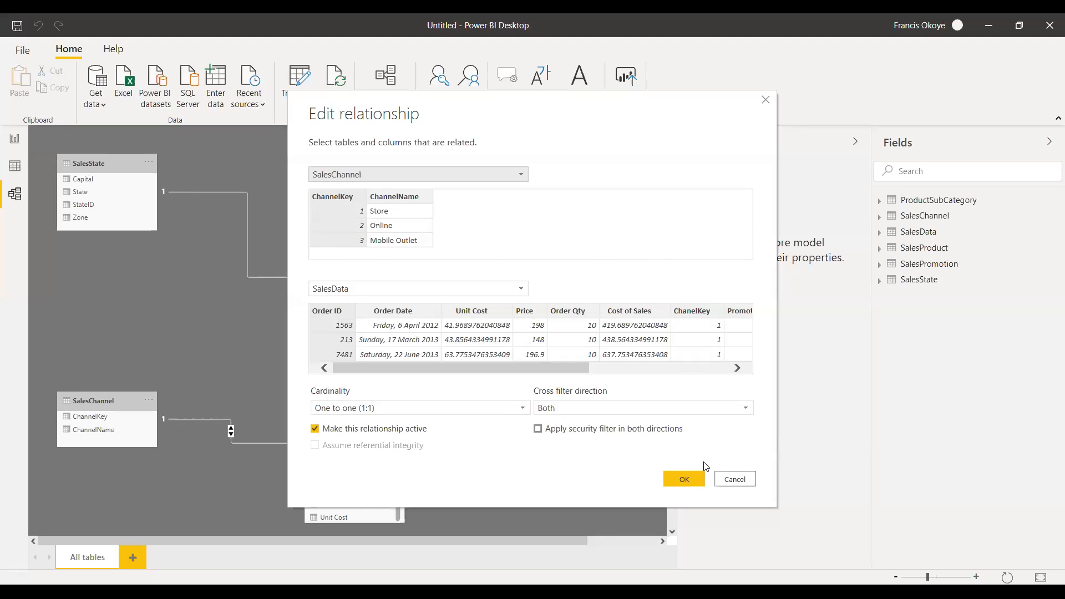
pyautogui.click(729, 485)
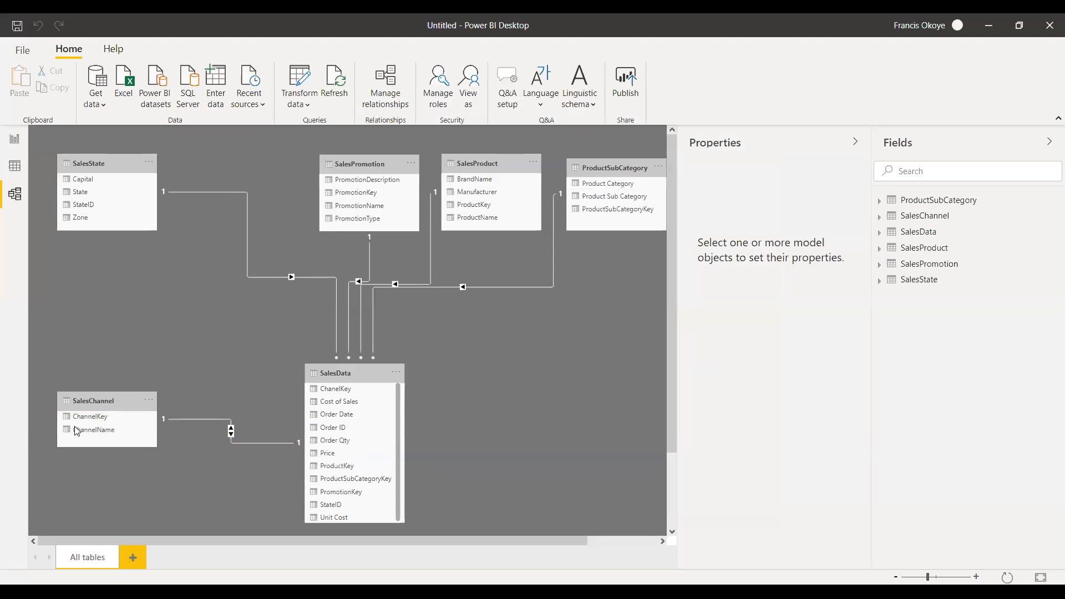
pyautogui.rightClick(259, 444)
pyautogui.click(272, 456)
pyautogui.click(599, 327)
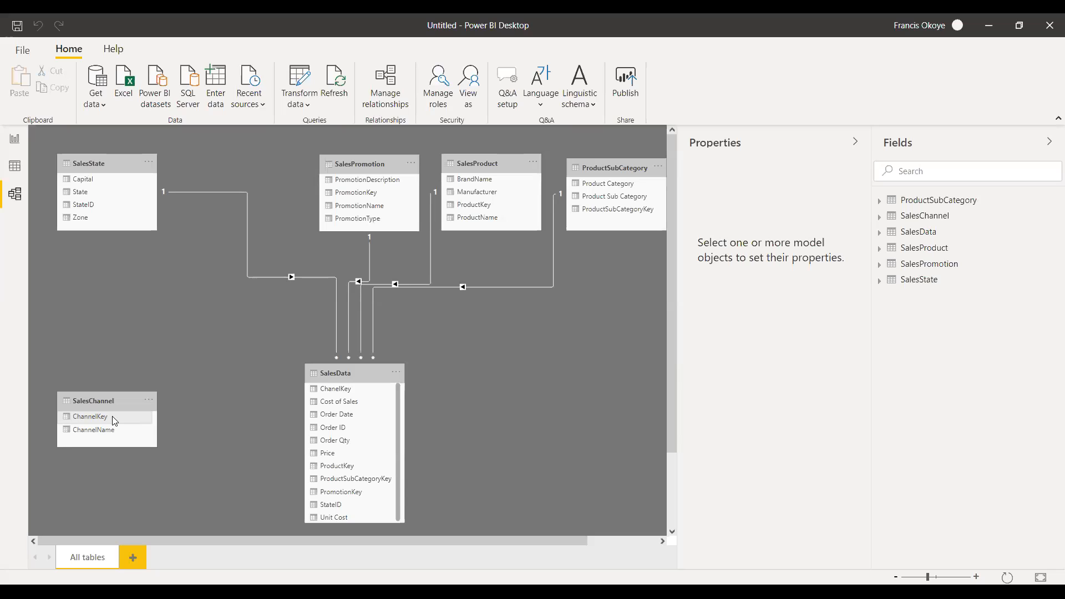
# Relate ChannelKey in SalesChannel to ChanelKey in SalesData, shift SalesData slightly sideways and raise SalesChannel a little.
pyautogui.moveTo(113, 419); pyautogui.dragTo(354, 470)
pyautogui.moveTo(354, 471); pyautogui.dragTo(335, 389)
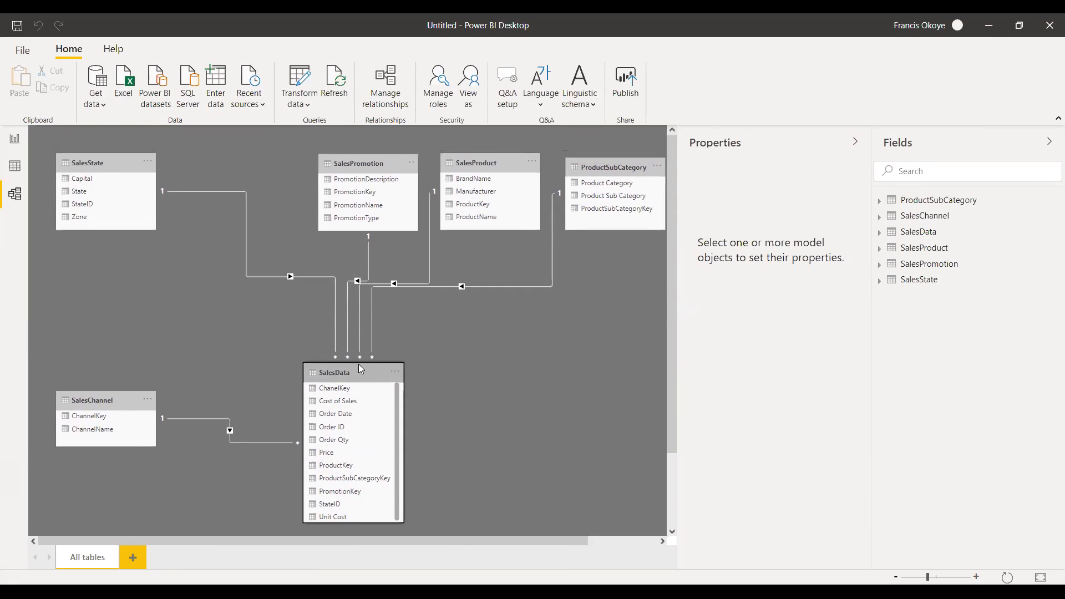
pyautogui.moveTo(358, 364); pyautogui.dragTo(343, 362)
pyautogui.moveTo(105, 400); pyautogui.dragTo(105, 360)
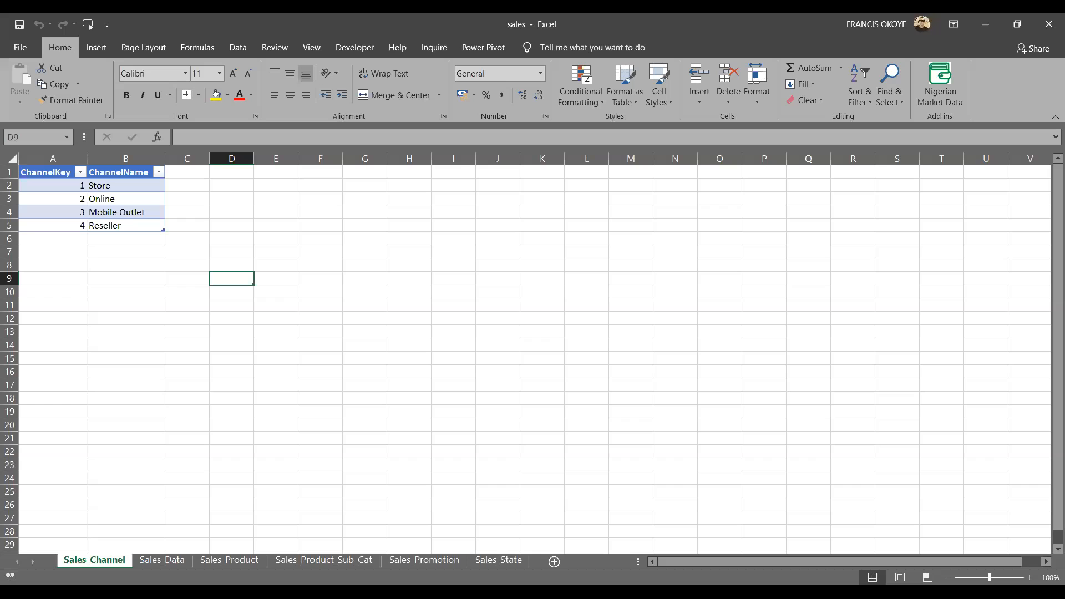
# Switch to the sales workbook in Excel and examine the Sales_Channel table and the column headers of the Sales_Data sheet.
pyautogui.click(313, 290)
pyautogui.click(138, 195)
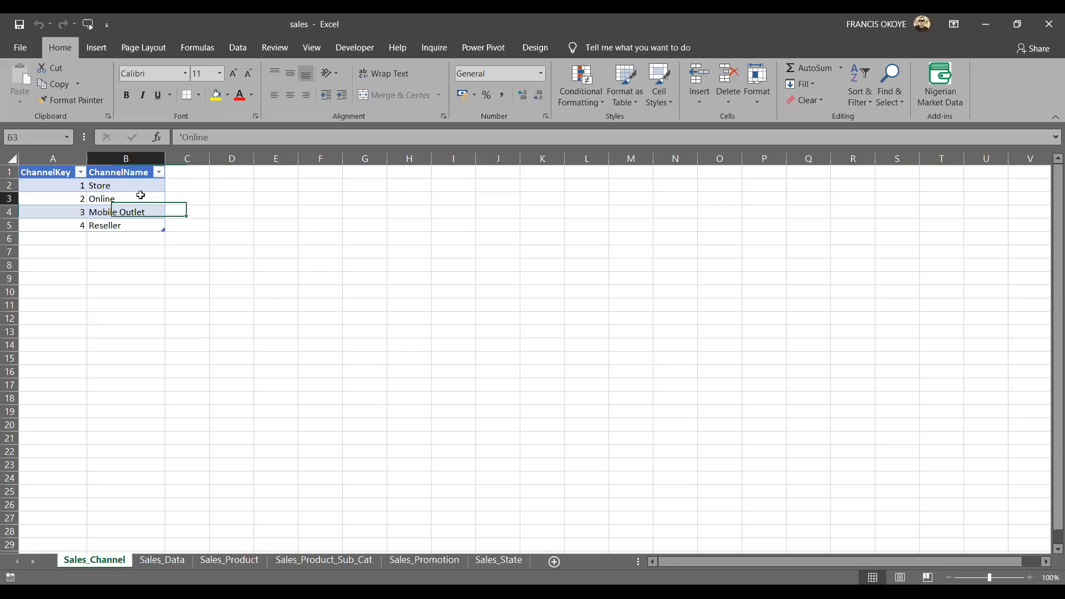
pyautogui.click(163, 560)
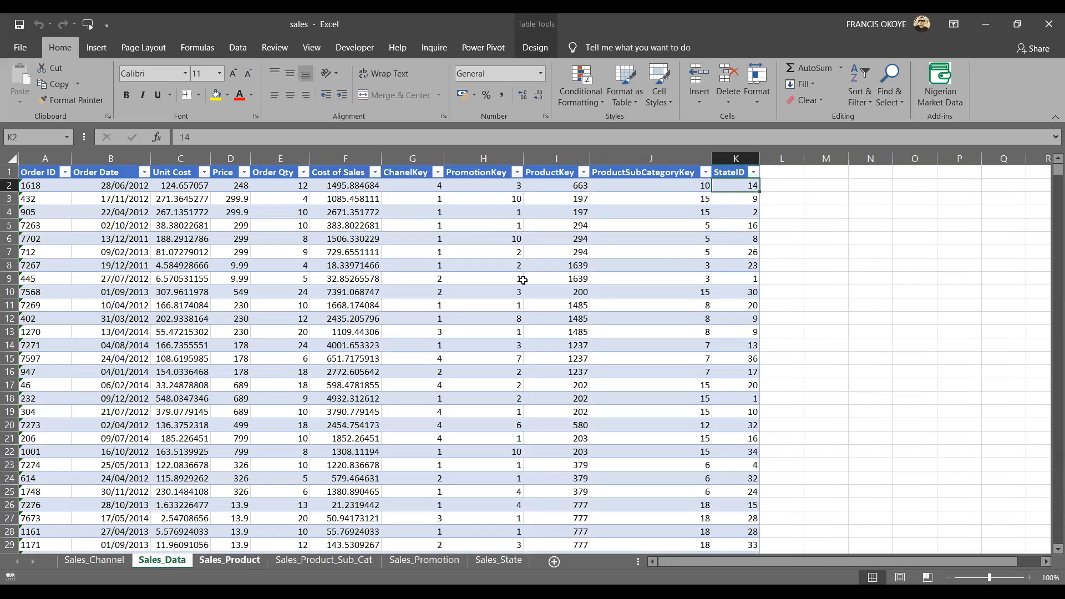
pyautogui.click(737, 196)
pyautogui.press('Up')
pyautogui.press('Up')
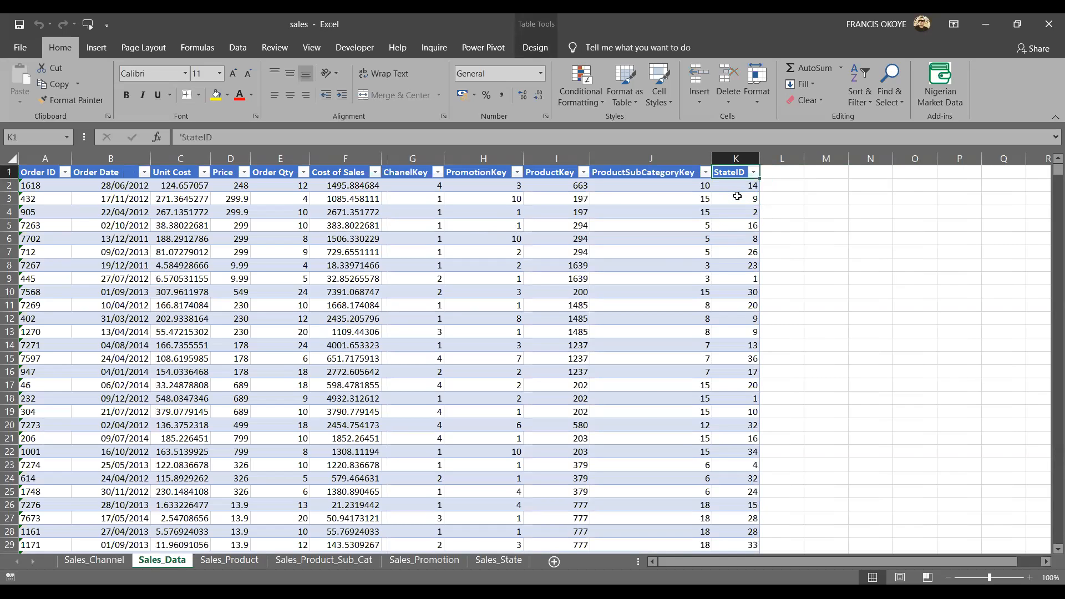
pyautogui.press('Home')
pyautogui.hotkey('ctrl', 'Right')
# Return to the Sales_Channel sheet and view the filter values of ChannelKey without applying a filter.
pyautogui.click(94, 561)
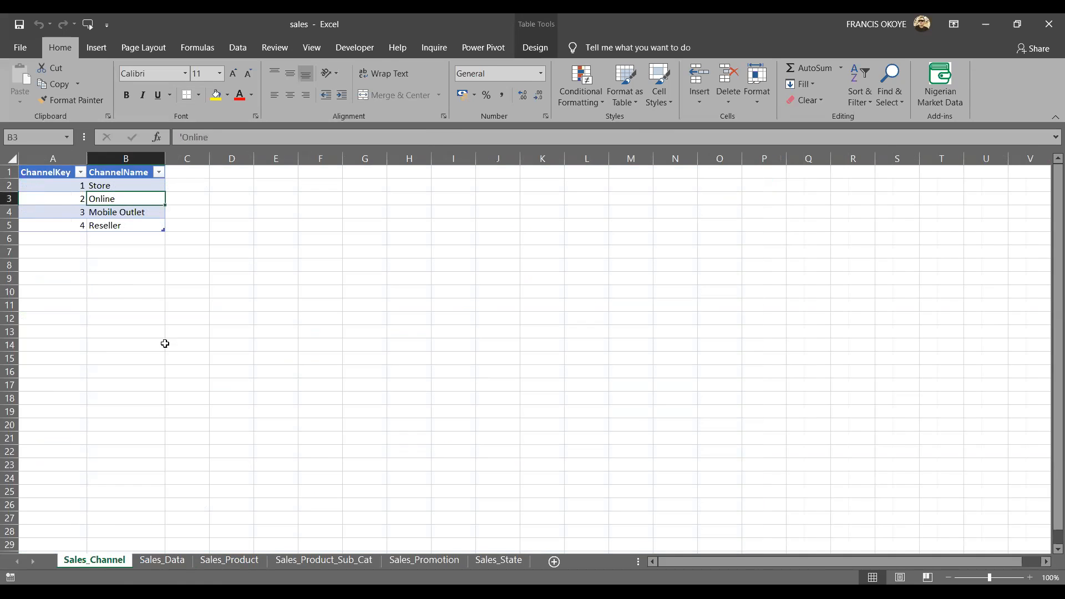
pyautogui.click(77, 172)
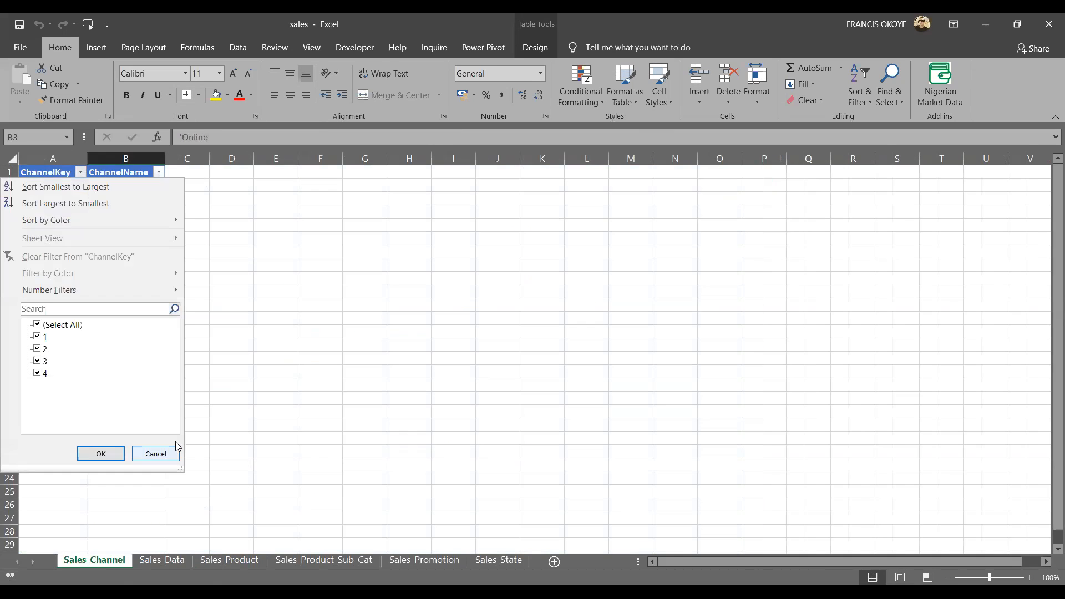
pyautogui.click(155, 453)
pyautogui.click(275, 278)
# Add a Sales column to the Sales_Channel table with 200 for Store, 300 for Online, 400 for Mobile Outlet and 500 for Reseller.
pyautogui.click(191, 174)
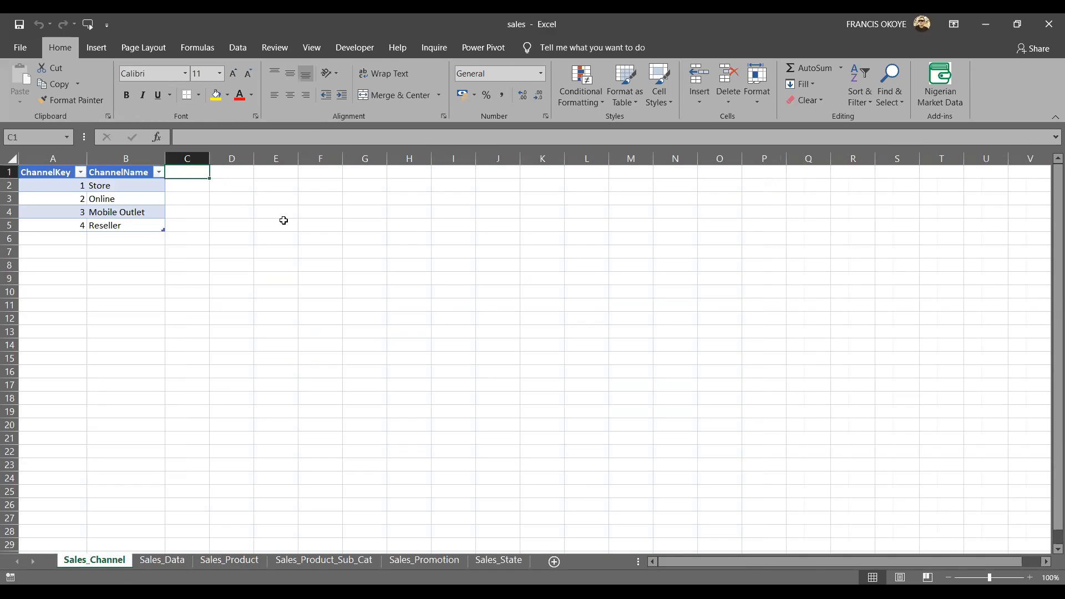
pyautogui.write('Sal')
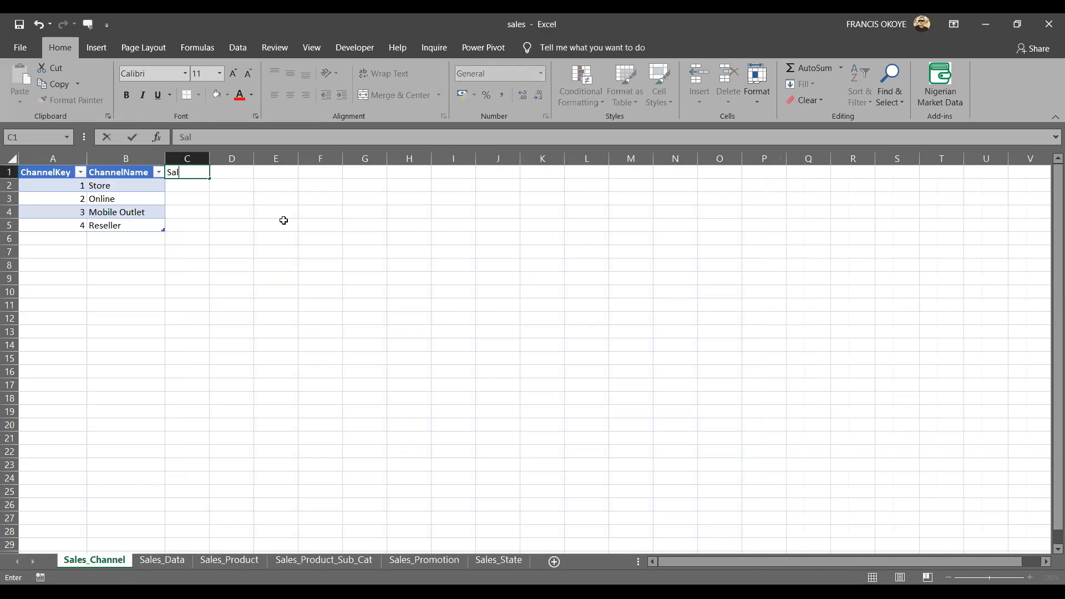
pyautogui.write('es')
pyautogui.press('Return')
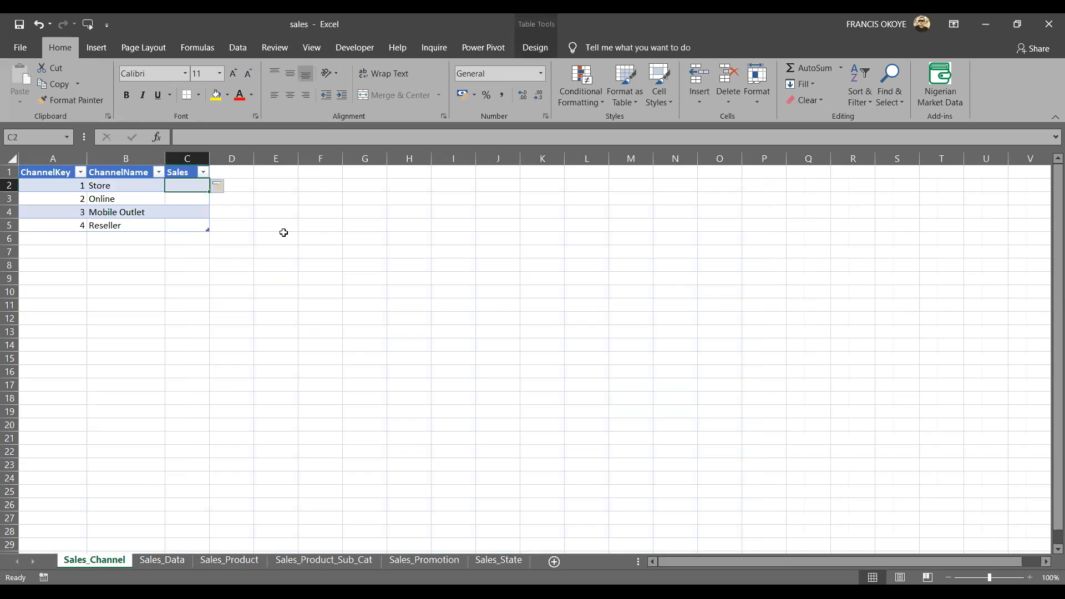
pyautogui.write('200')
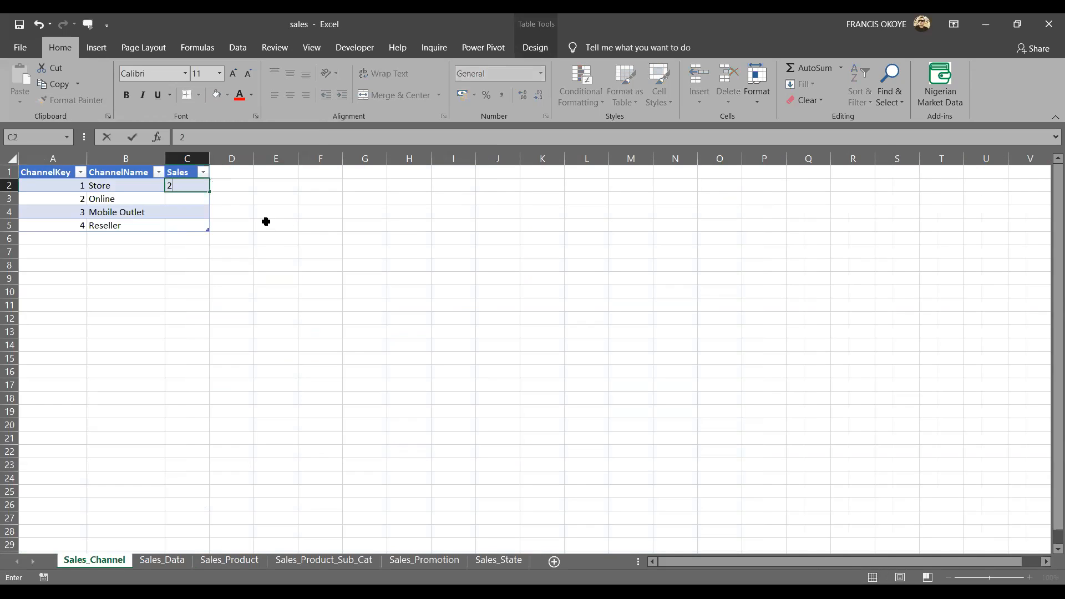
pyautogui.press('Return')
pyautogui.write('300')
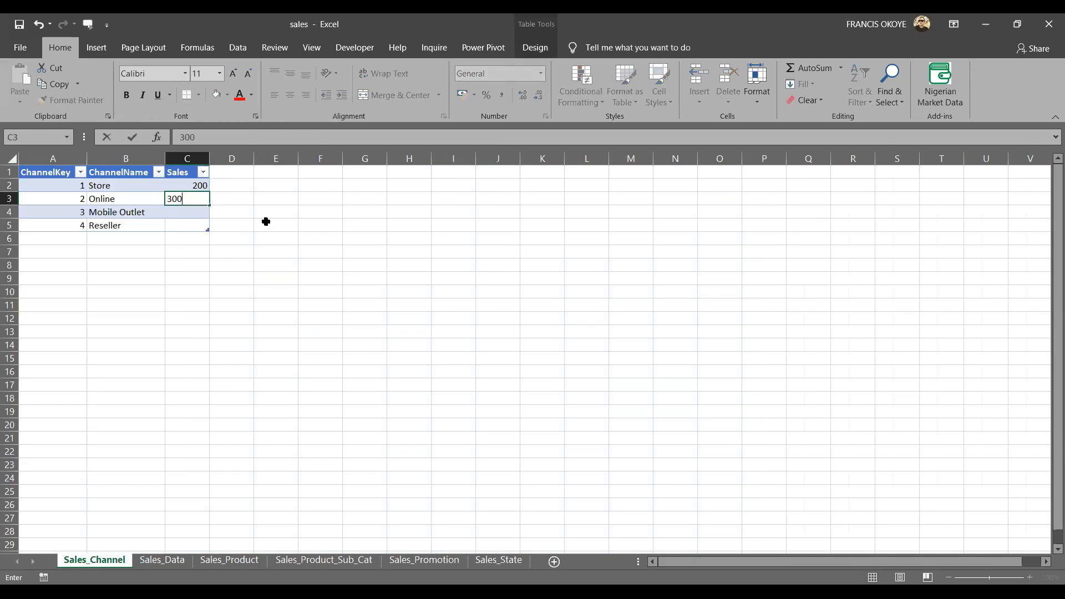
pyautogui.press('Return')
pyautogui.write('400')
pyautogui.press('Return')
pyautogui.write('500')
pyautogui.press('Return')
pyautogui.doubleClick(264, 263)
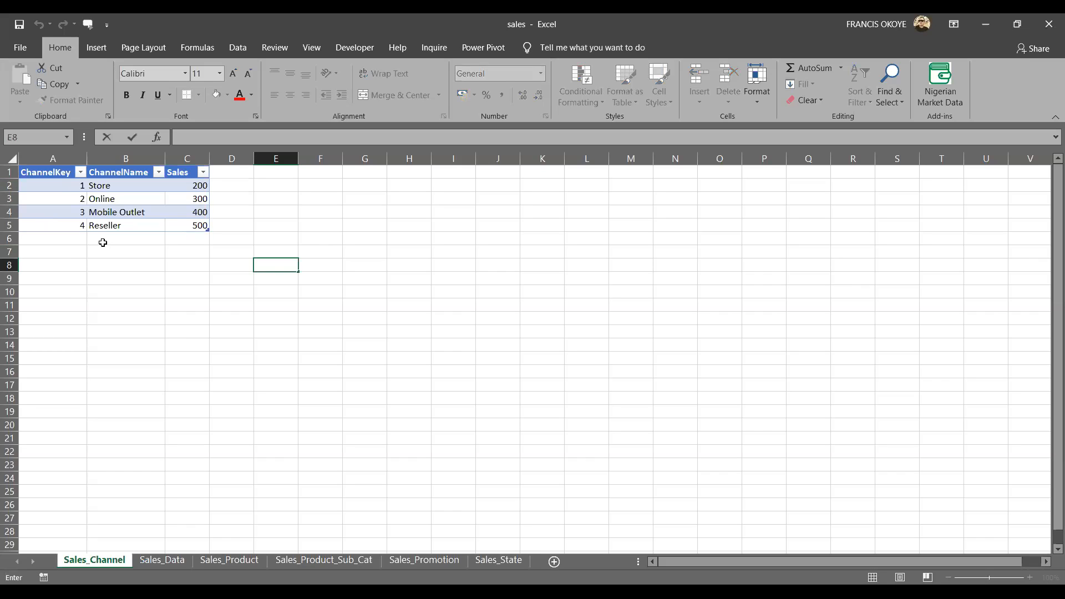
# Cut the Sales column out of the Sales_Channel table and paste it a few columns further right.
pyautogui.click(178, 155)
pyautogui.hotkey('ctrl', 'x')
pyautogui.press('Right')
pyautogui.press('Right')
pyautogui.press('Right')
pyautogui.press('Right')
pyautogui.press('Right')
pyautogui.hotkey('ctrl', 'v')
# Copy the ChannelKey column with its header next to the separated Sales values, forming a second small table.
pyautogui.press('Left')
pyautogui.press('Left')
pyautogui.press('Left')
pyautogui.press('Left')
pyautogui.press('Left')
pyautogui.press('Left')
pyautogui.press('Left')
pyautogui.hotkey('ctrl', 'shift', 'Down')
pyautogui.hotkey('ctrl', 'x')
pyautogui.press('Right')
pyautogui.press('Right')
pyautogui.press('Right')
pyautogui.press('Right')
pyautogui.press('Right')
pyautogui.press('Right')
pyautogui.hotkey('ctrl', 'v')
pyautogui.press('Left')
pyautogui.press('Left')
pyautogui.press('Left')
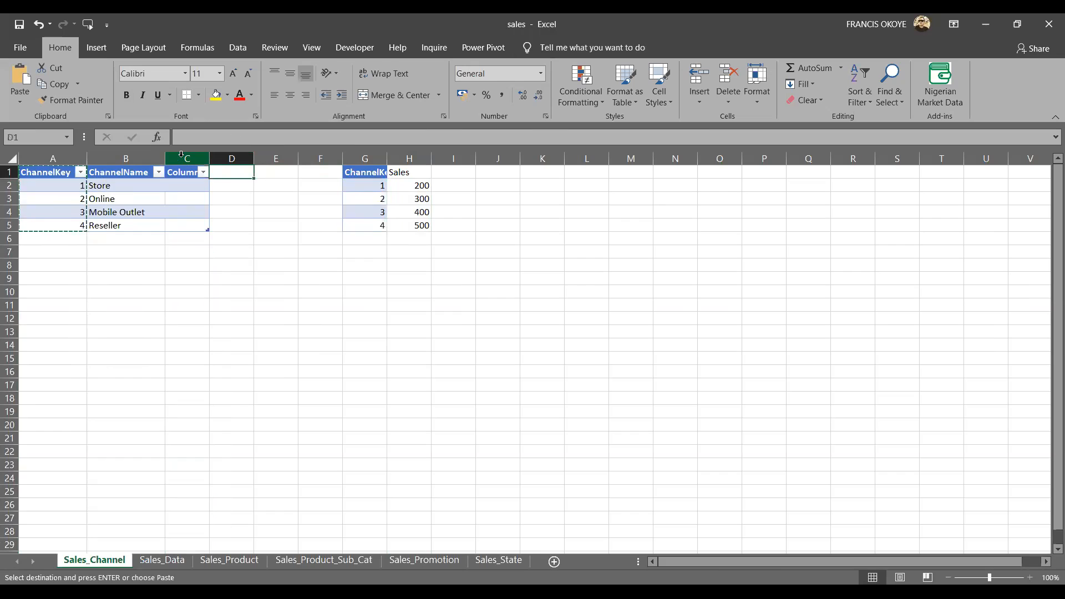
pyautogui.press('Escape')
pyautogui.click(305, 331)
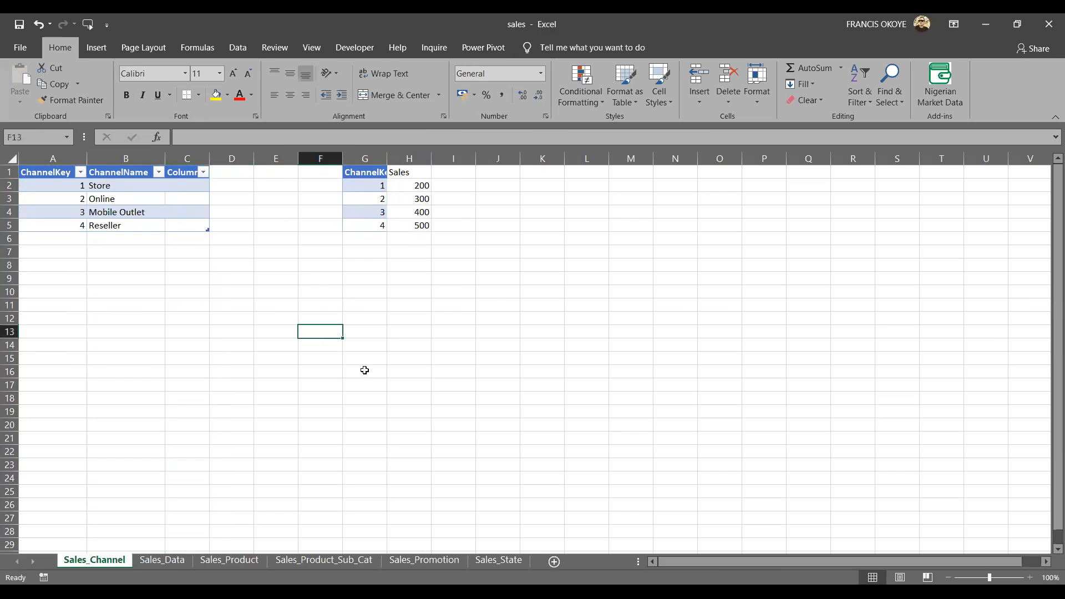
# Delete the empty third column that remains in the Sales_Channel table.
pyautogui.click(190, 158)
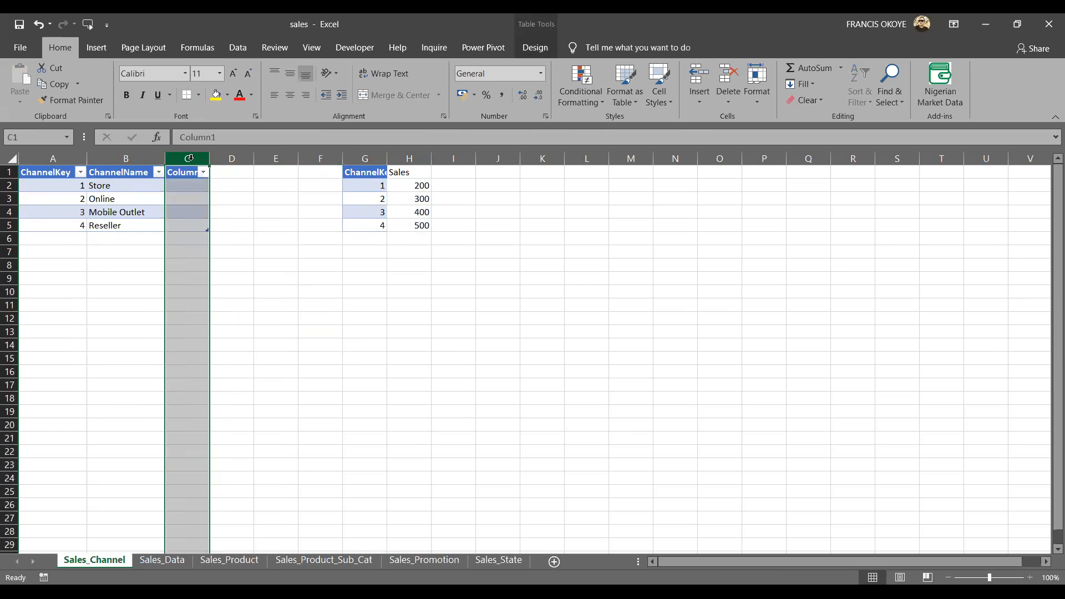
pyautogui.hotkey('ctrl', '-')
pyautogui.click(137, 197)
pyautogui.click(374, 223)
pyautogui.press('Down')
pyautogui.press('Down')
pyautogui.press('Down')
pyautogui.press('Down')
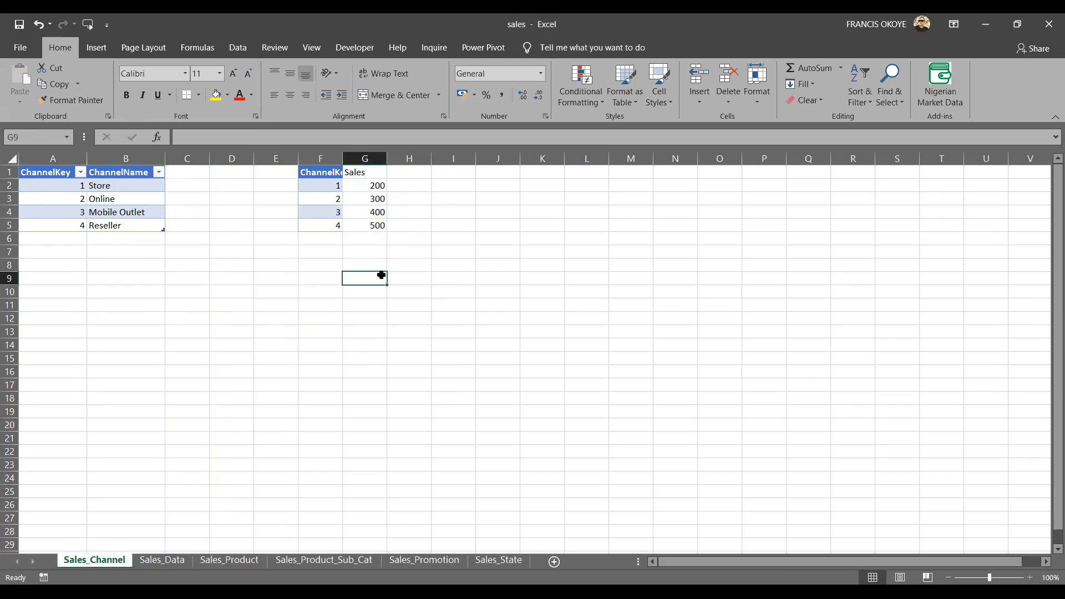
# Compare ChannelKey values 1 to 4 in the channel table with the matching keys in the second table.
pyautogui.click(75, 186)
pyautogui.click(334, 184)
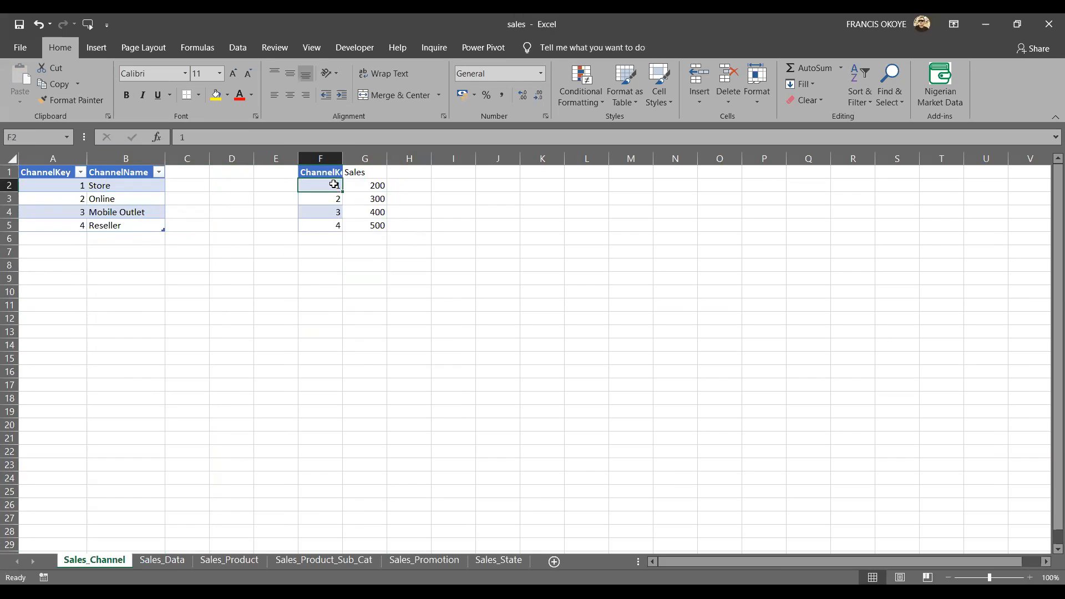
pyautogui.click(71, 196)
pyautogui.click(314, 197)
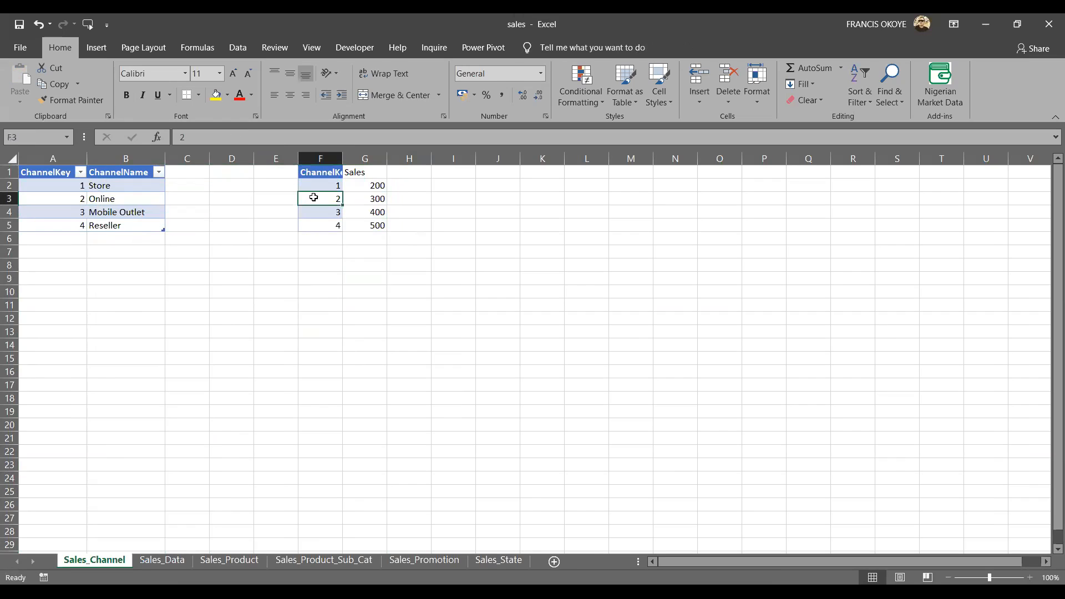
pyautogui.click(84, 210)
pyautogui.click(329, 221)
pyautogui.click(330, 212)
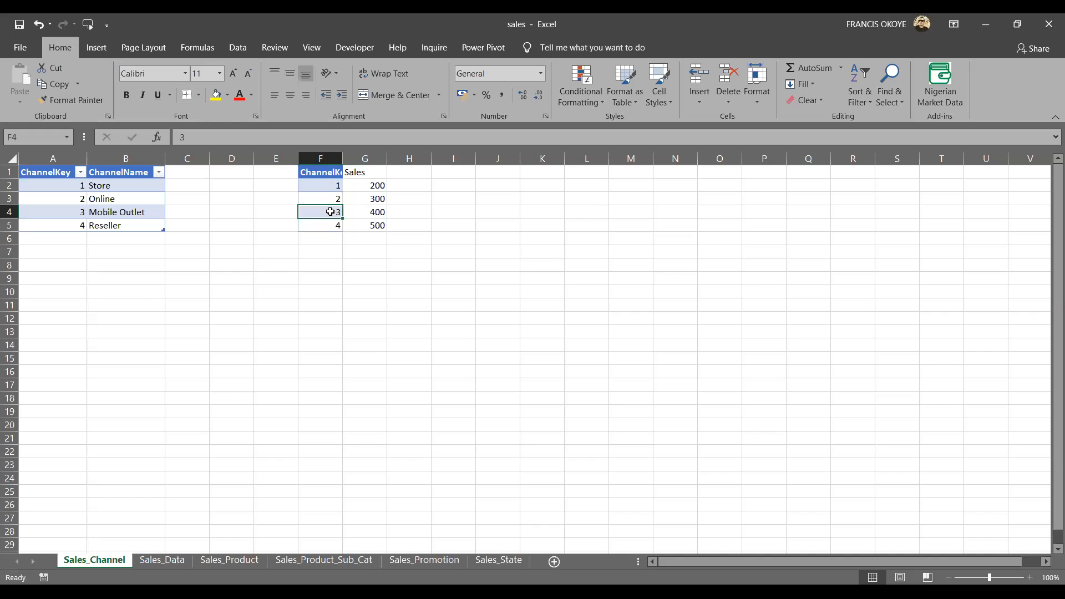
pyautogui.click(83, 225)
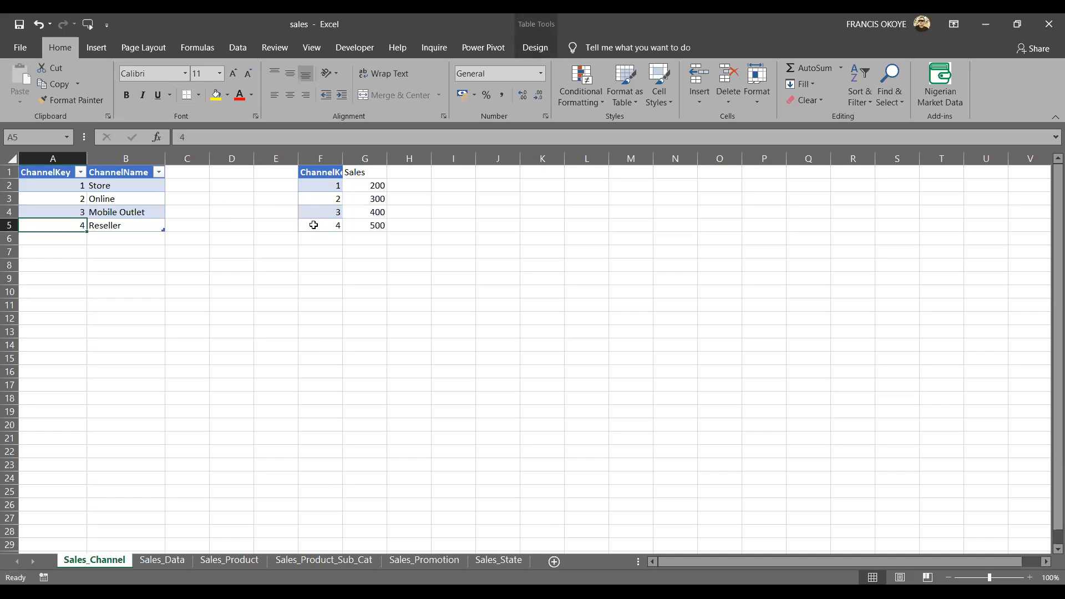
pyautogui.click(313, 224)
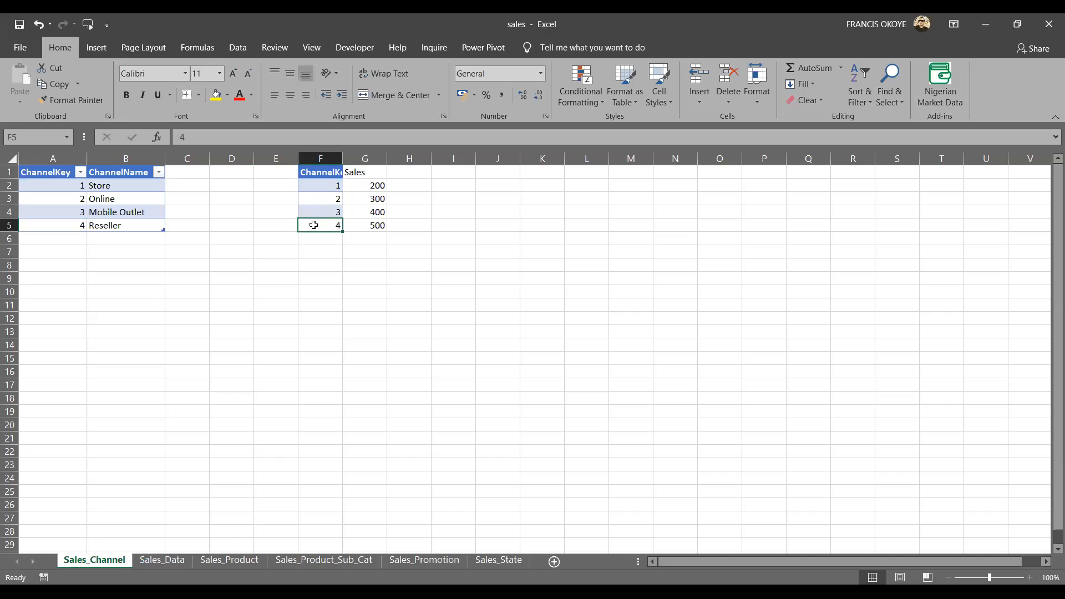
# Trace how keys 1 and 2 in the second table lead to their Sales values and back to ChannelKey.
pyautogui.click(332, 186)
pyautogui.click(376, 187)
pyautogui.click(339, 198)
pyautogui.click(374, 198)
pyautogui.click(373, 185)
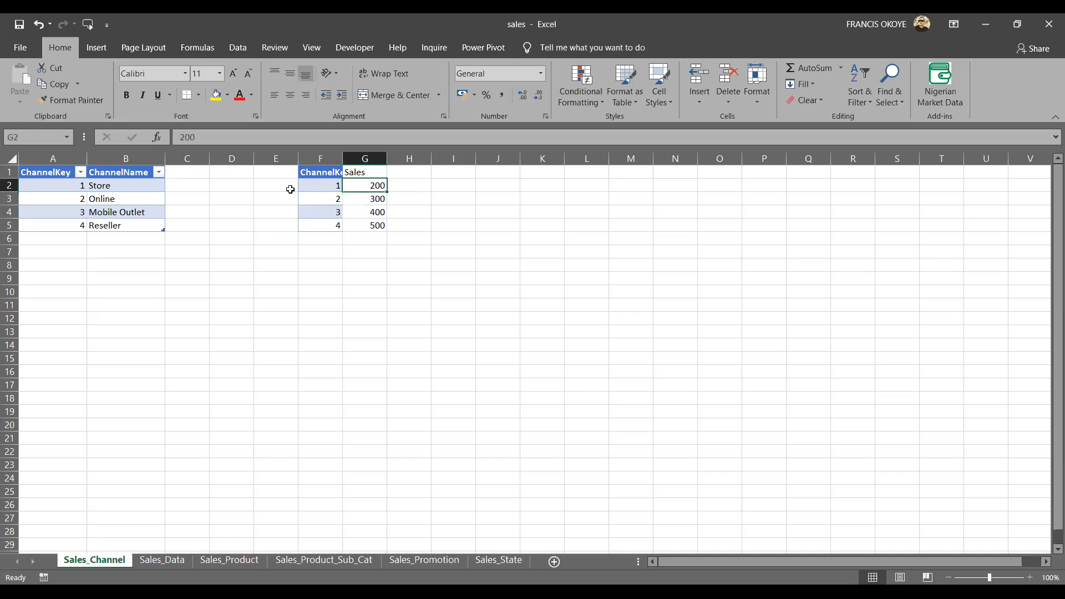
pyautogui.click(321, 182)
pyautogui.click(77, 184)
pyautogui.click(291, 190)
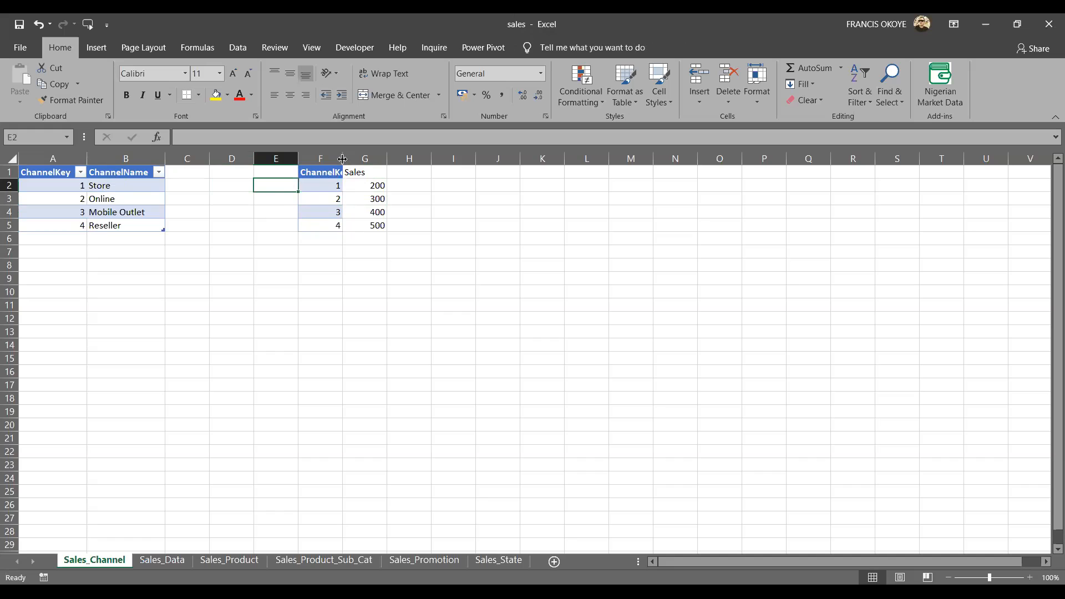
# Widen the second ChannelKey column slightly and move the Sales values back beside ChannelName in the channel table.
pyautogui.moveTo(343, 159); pyautogui.dragTo(346, 160)
pyautogui.click(377, 171)
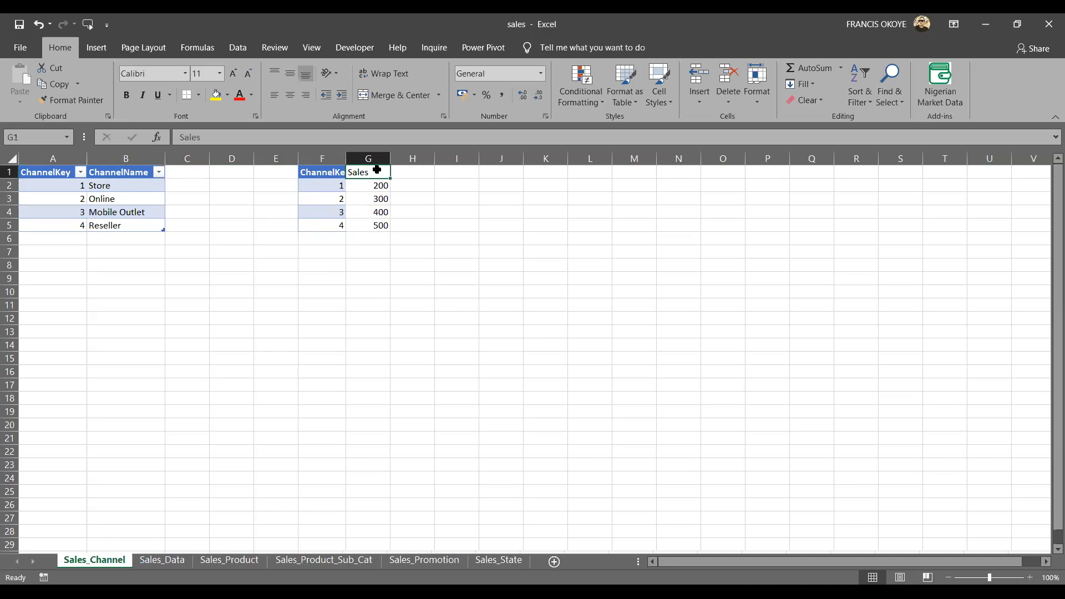
pyautogui.hotkey('ctrl', 'shift', 'Down')
pyautogui.hotkey('ctrl', 'c')
pyautogui.press('Left')
pyautogui.press('Left')
pyautogui.press('Left')
pyautogui.press('Left')
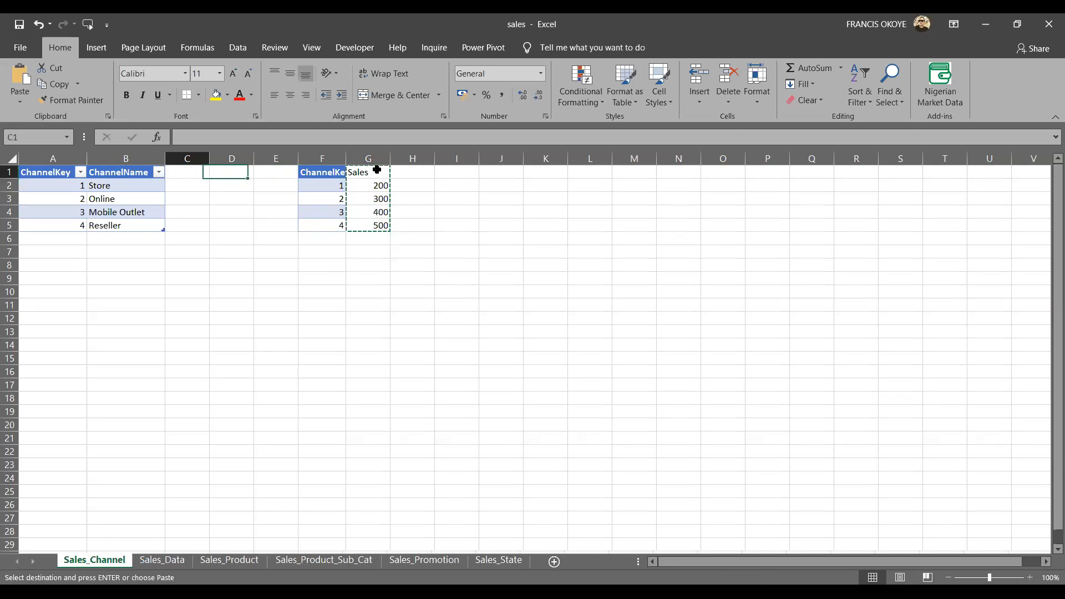
pyautogui.hotkey('ctrl', 'v')
pyautogui.click(452, 276)
pyautogui.click(488, 321)
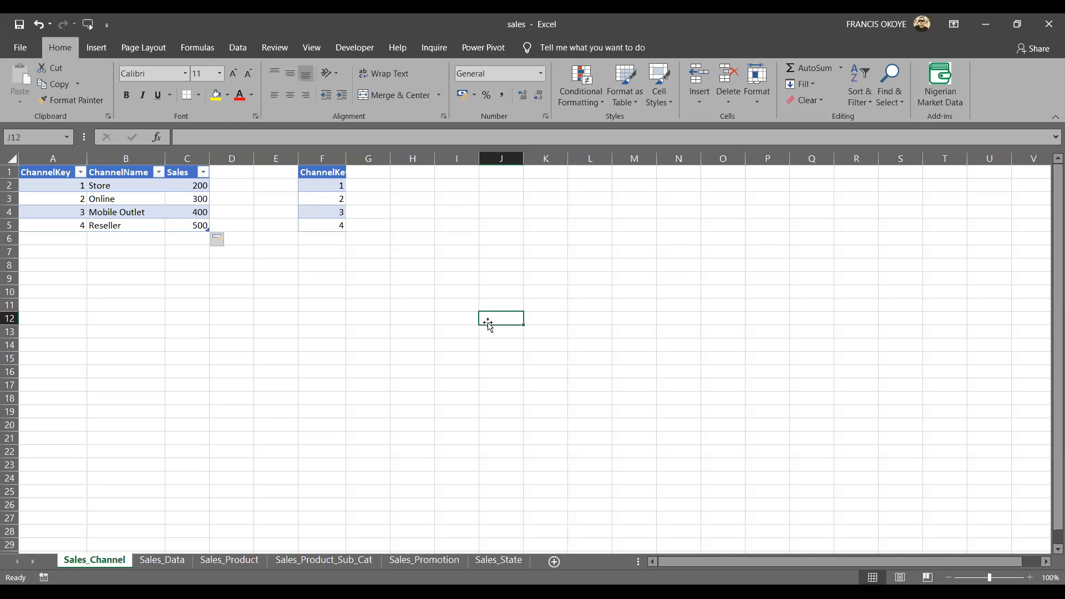
# Undo all the demonstration edits on the Sales_Channel sheet, including the added Sales column, and close the sales workbook.
pyautogui.hotkey('ctrl', 'z')
pyautogui.keyDown('ctrl'); pyautogui.click(413, 229); pyautogui.keyUp('ctrl')
pyautogui.hotkey('ctrl', 'z')
pyautogui.hotkey('ctrl', 'z')
pyautogui.hotkey('ctrl', 'z')
pyautogui.hotkey('ctrl', 'z')
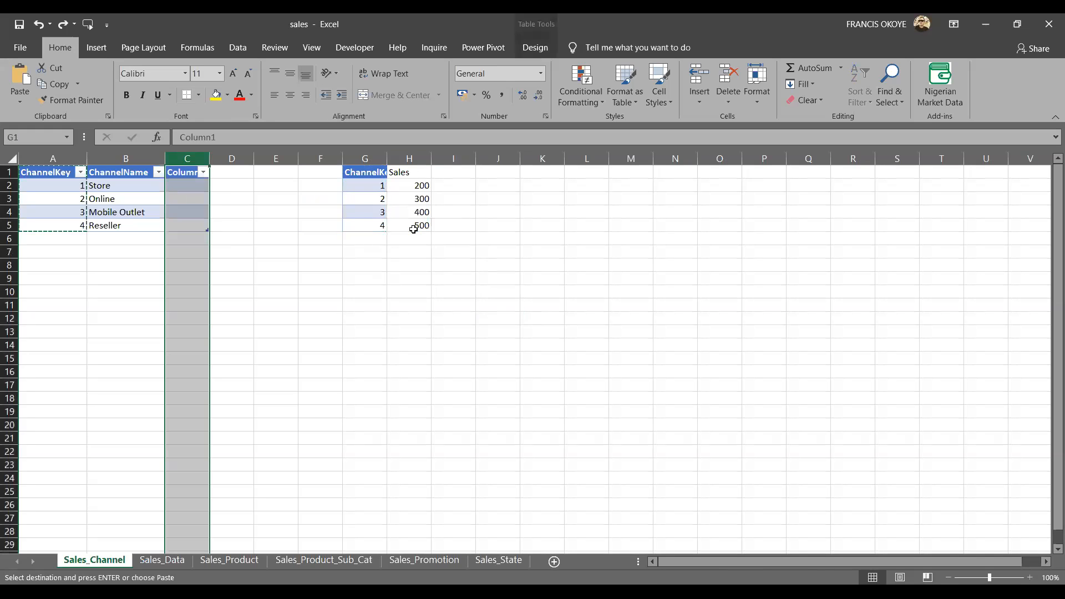
pyautogui.hotkey('ctrl', 'z')
pyautogui.hotkey('ctrl', 'z')
pyautogui.hotkey('ctrl', 'z')
pyautogui.hotkey('ctrl', 'z')
pyautogui.hotkey('ctrl', 'z')
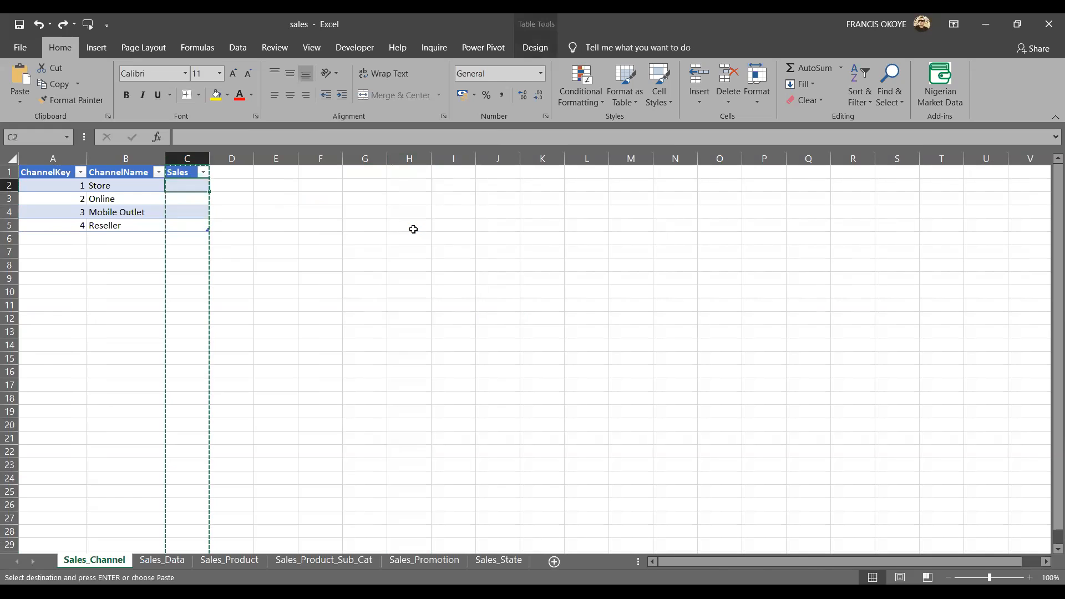
pyautogui.click(1055, 22)
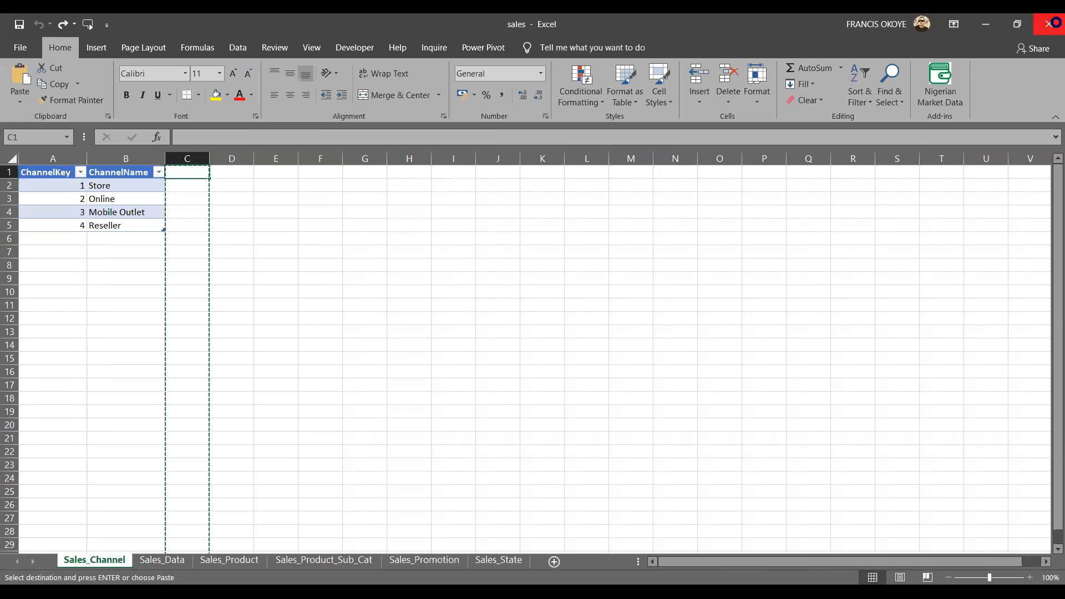
pyautogui.click(537, 327)
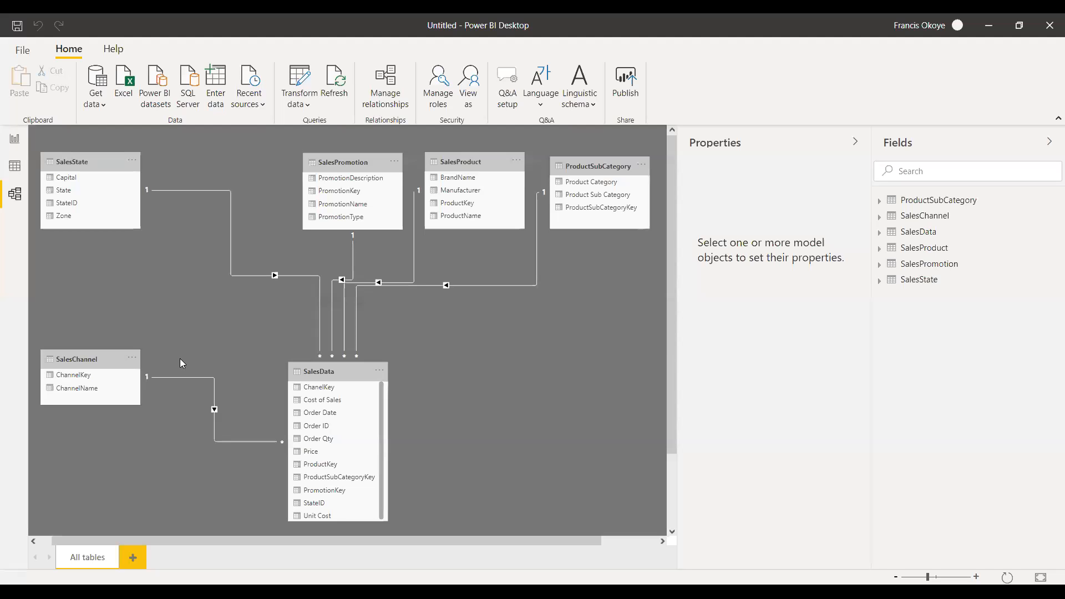
# In the Power BI model diagram, place SalesData beneath SalesPromotion and raise ProductSubCategory in line with the other lookup tables.
pyautogui.moveTo(97, 359); pyautogui.dragTo(218, 160)
pyautogui.moveTo(343, 375); pyautogui.dragTo(359, 375)
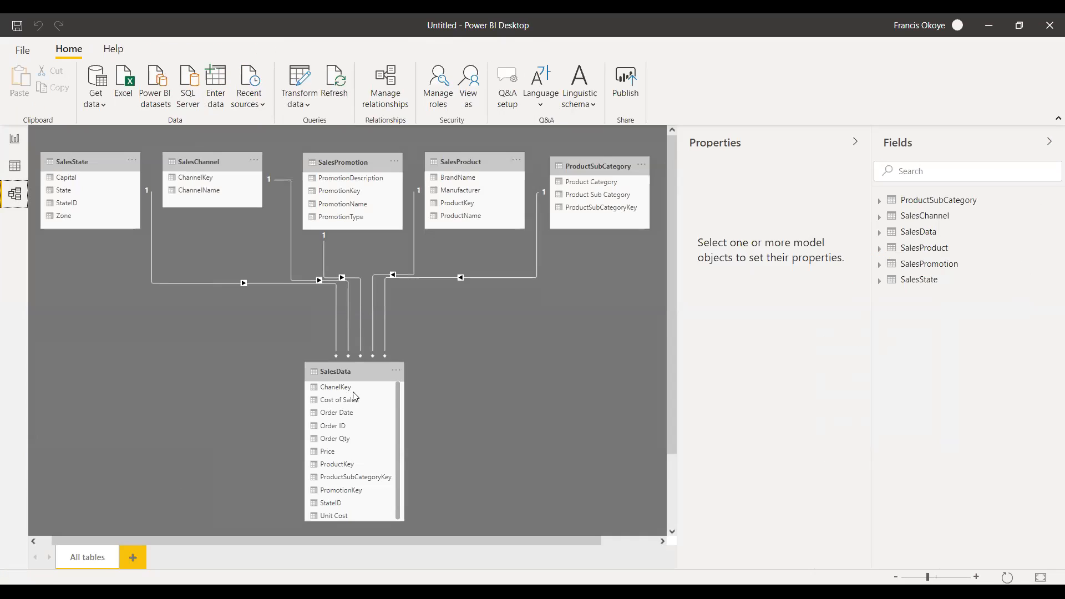
pyautogui.moveTo(354, 377); pyautogui.dragTo(337, 379)
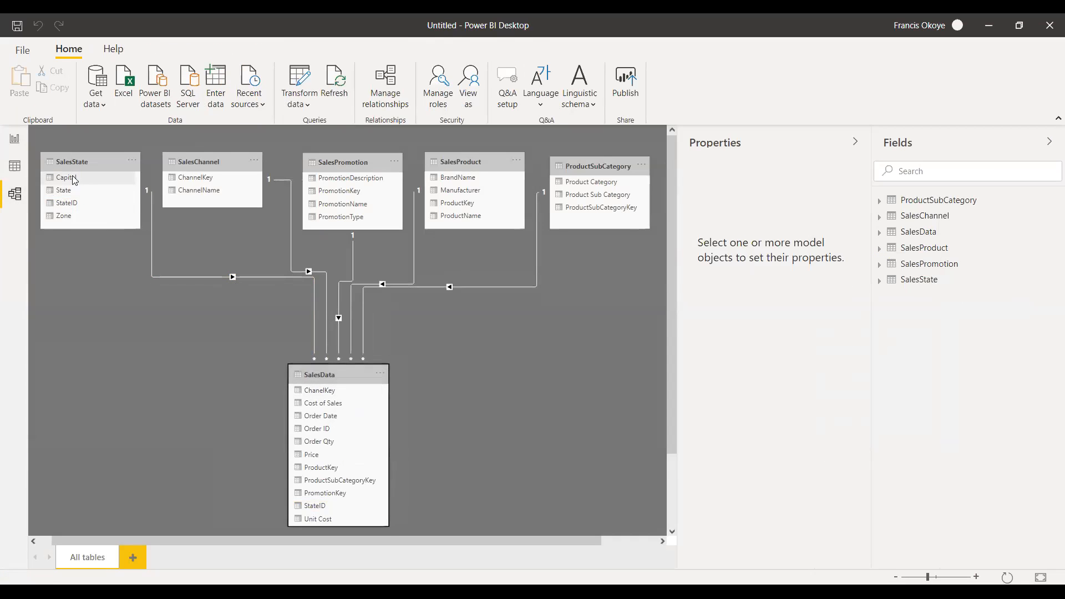
pyautogui.moveTo(593, 168); pyautogui.dragTo(594, 164)
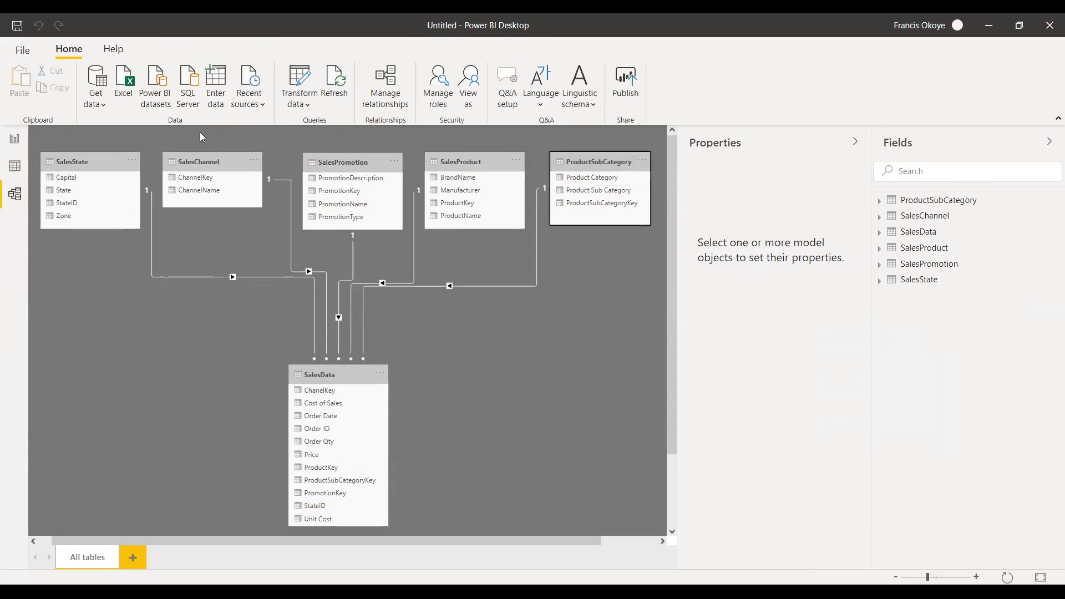
pyautogui.moveTo(75, 160); pyautogui.dragTo(76, 158)
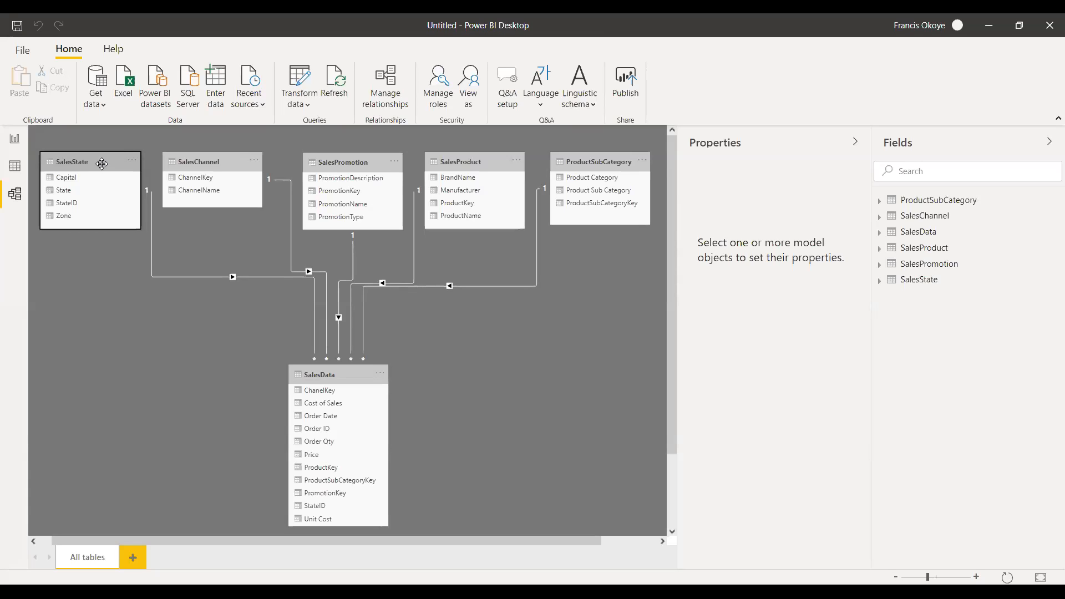
# Examine the SalesState, SalesChannel, SalesPromotion, SalesProduct and ProductSubCategory tables and their links to SalesData in the model diagram.
pyautogui.click(100, 164)
pyautogui.click(217, 164)
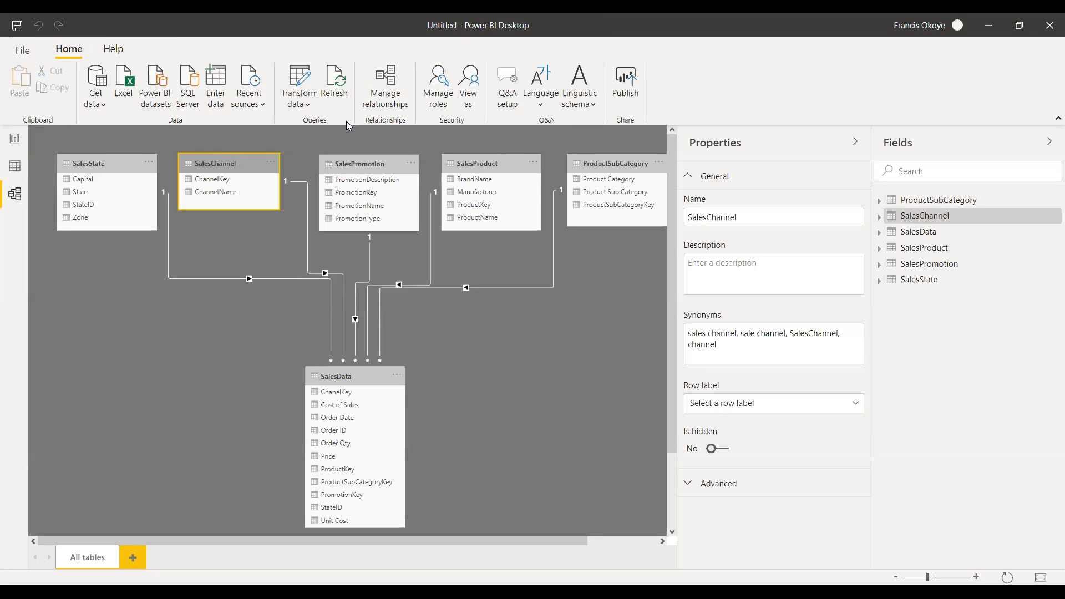
pyautogui.click(359, 156)
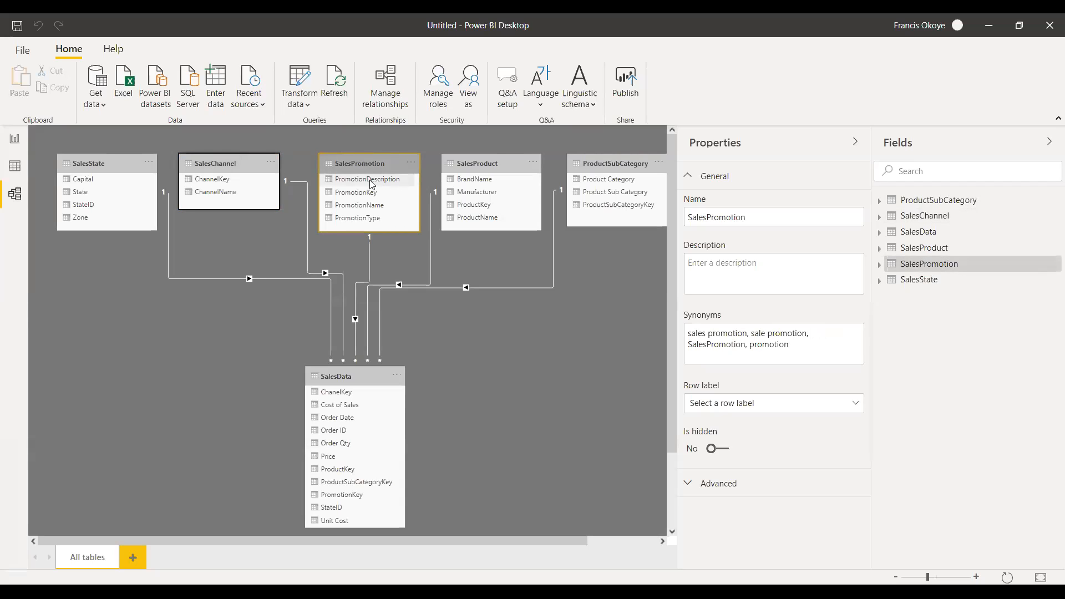
pyautogui.click(370, 179)
pyautogui.click(363, 163)
pyautogui.click(266, 166)
pyautogui.click(346, 166)
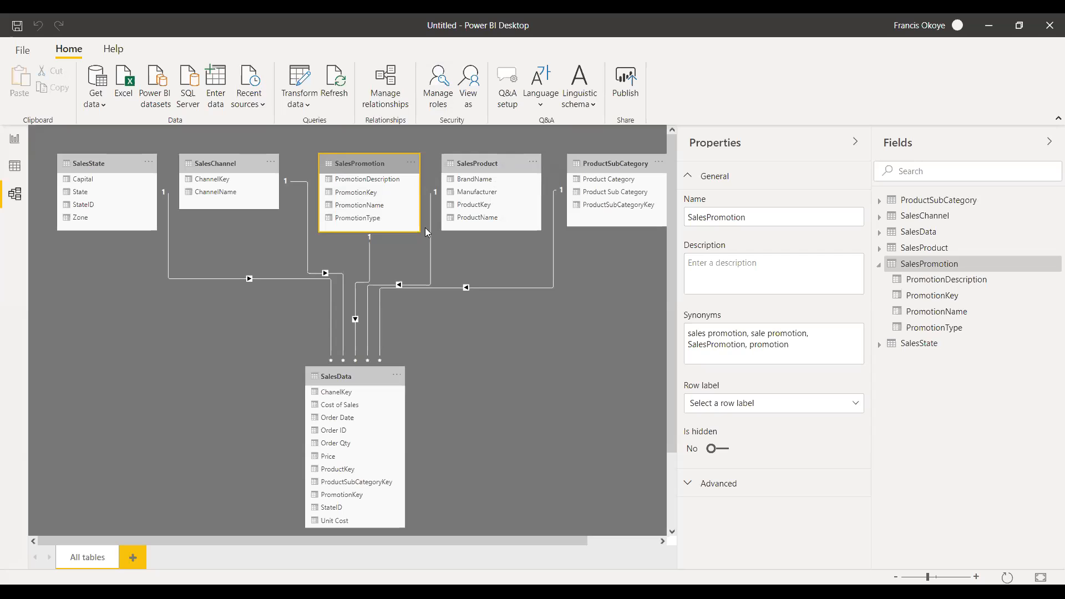
pyautogui.click(519, 166)
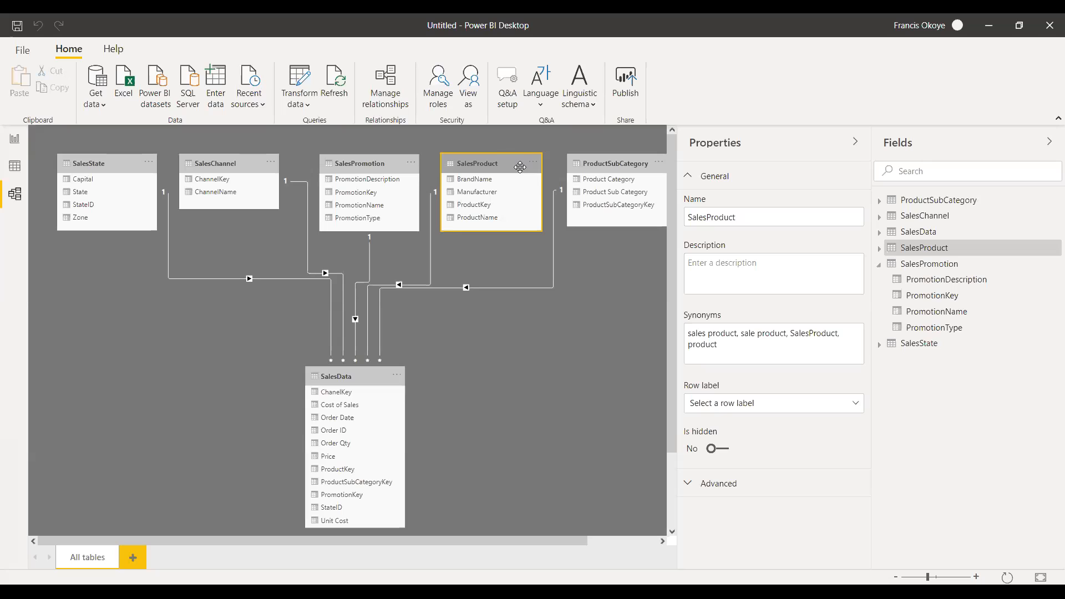
pyautogui.click(592, 164)
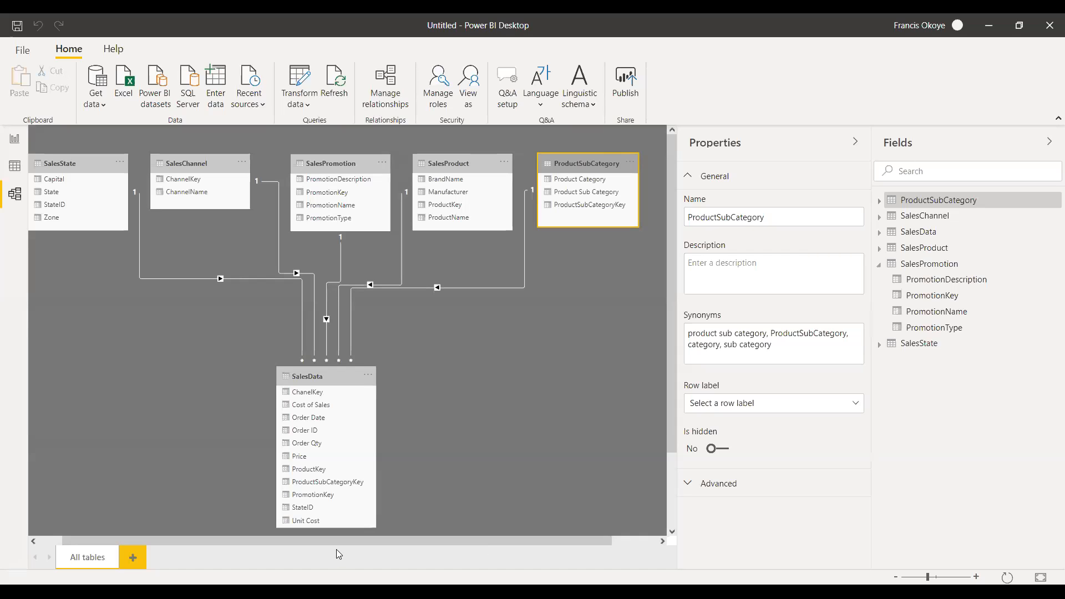
pyautogui.moveTo(336, 542); pyautogui.dragTo(311, 542)
pyautogui.moveTo(463, 537)
pyautogui.mouseDown()
pyautogui.moveTo(542, 537)
pyautogui.moveTo(446, 543)
pyautogui.mouseUp()
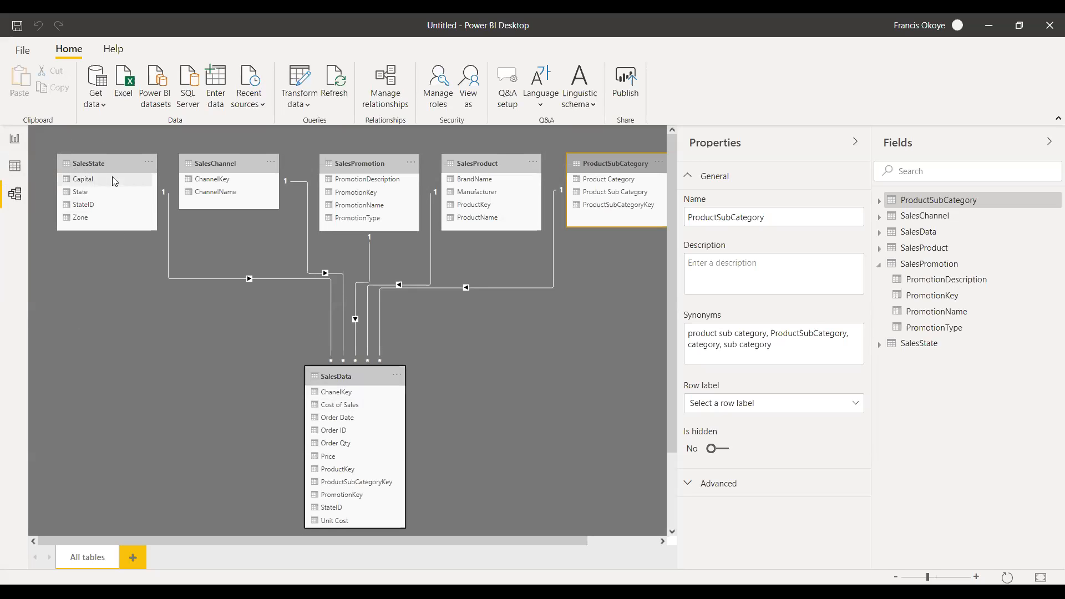
# Add the State field from SalesState as a visual in the upper corner of report Page 1.
pyautogui.click(14, 140)
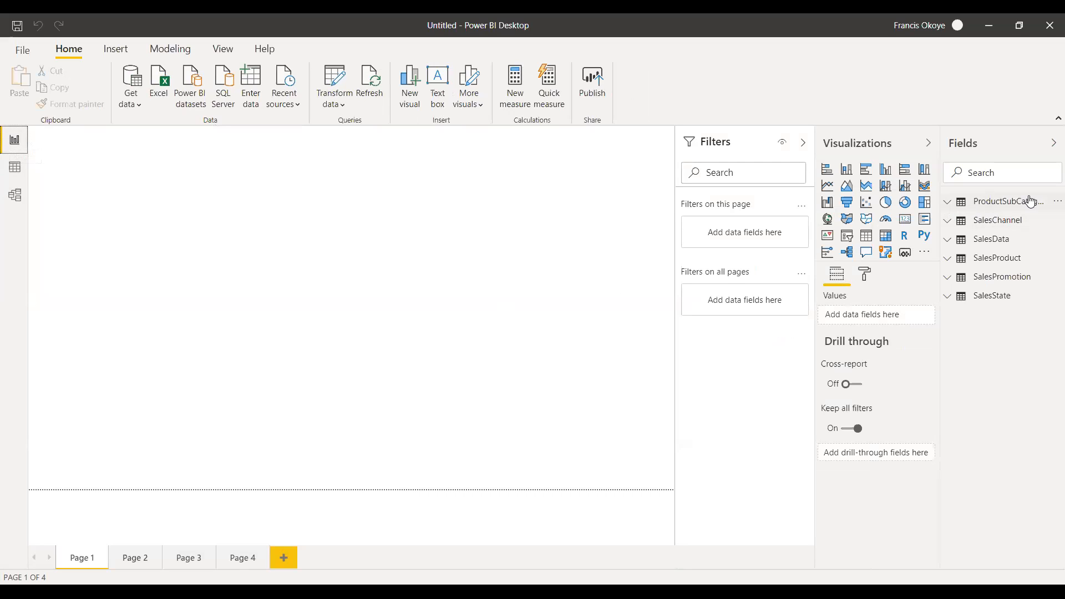
pyautogui.moveTo(1001, 204)
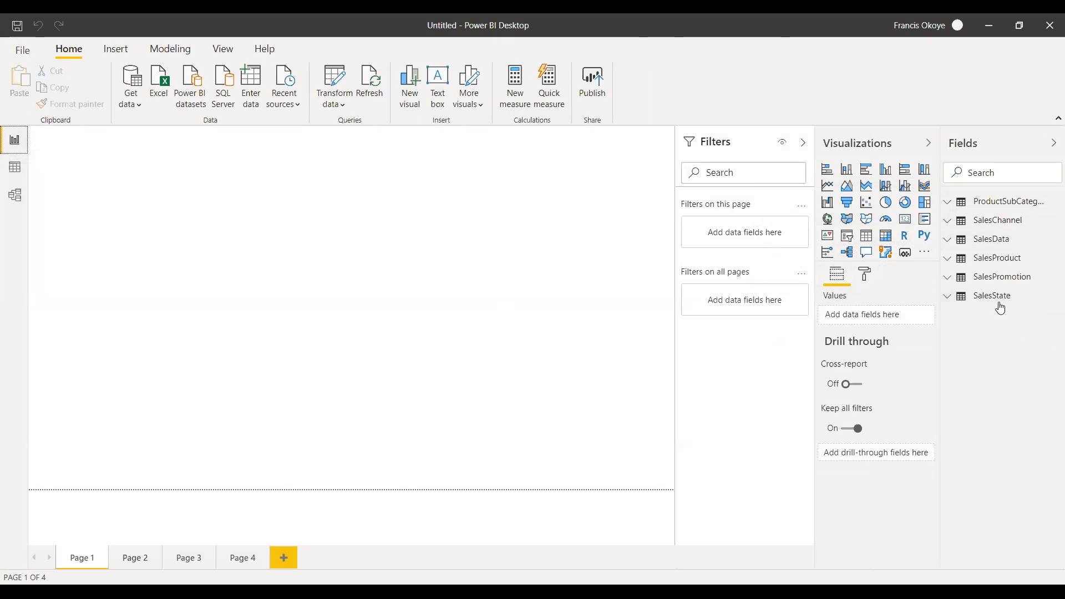
pyautogui.moveTo(1000, 308)
pyautogui.click(950, 305)
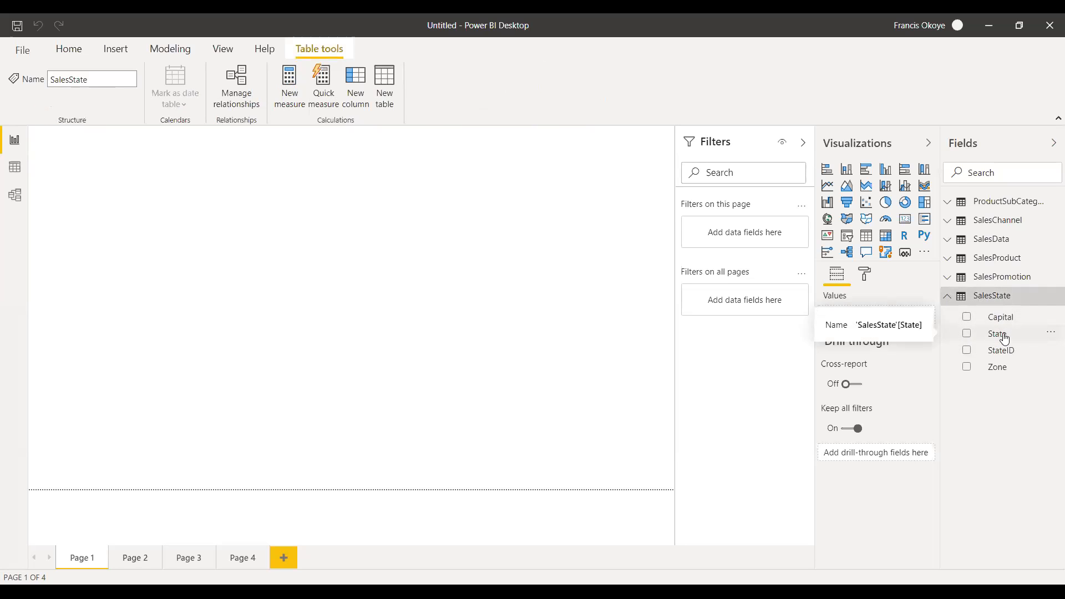
pyautogui.moveTo(1000, 339); pyautogui.dragTo(128, 172)
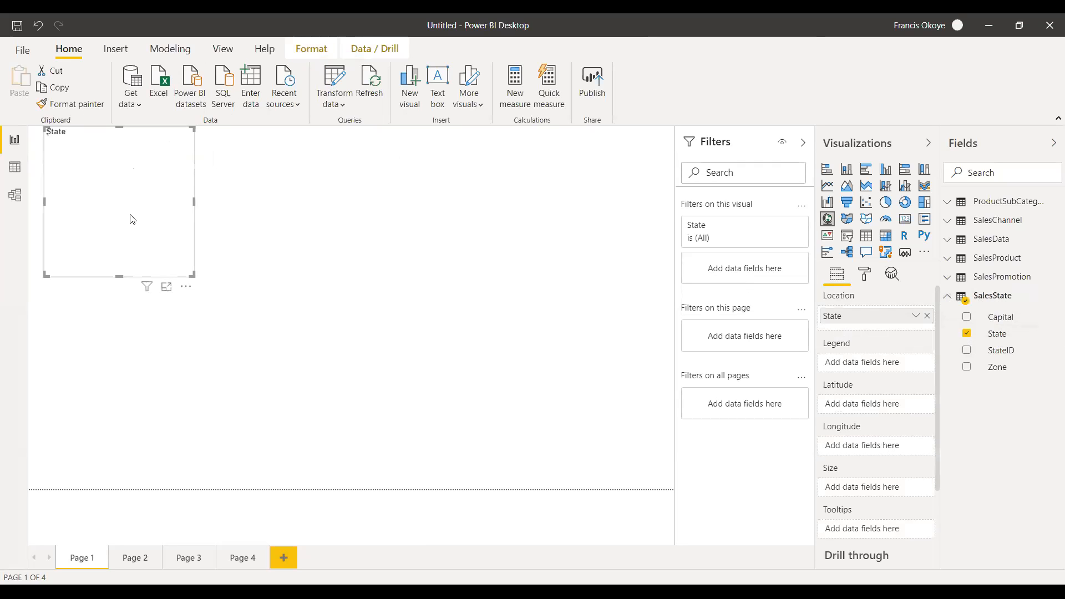
pyautogui.moveTo(147, 240); pyautogui.dragTo(138, 238)
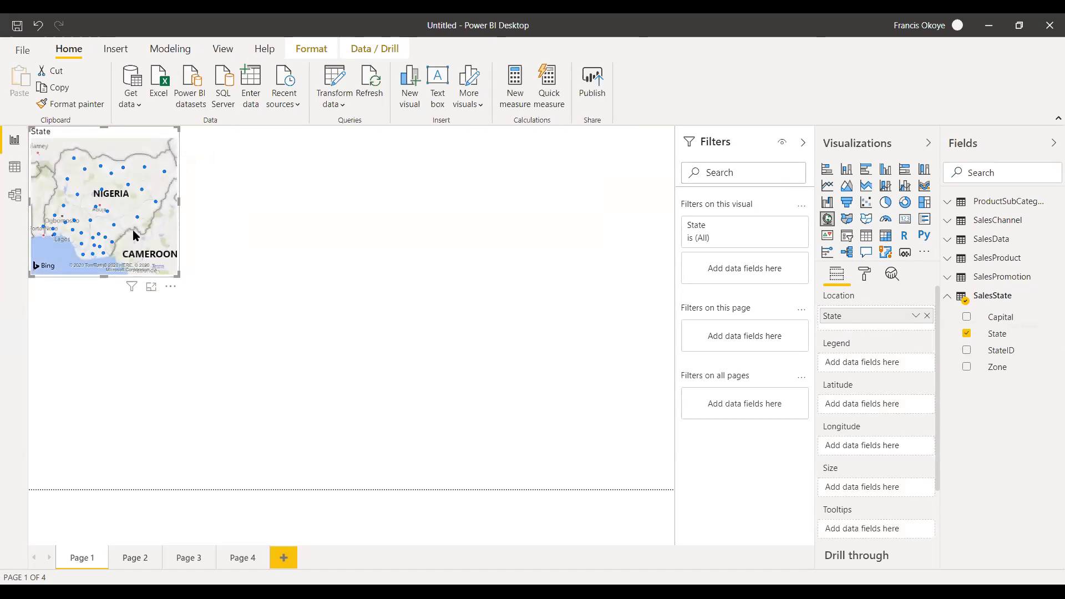
# Convert the State map into a table visual and make it taller.
pyautogui.click(864, 240)
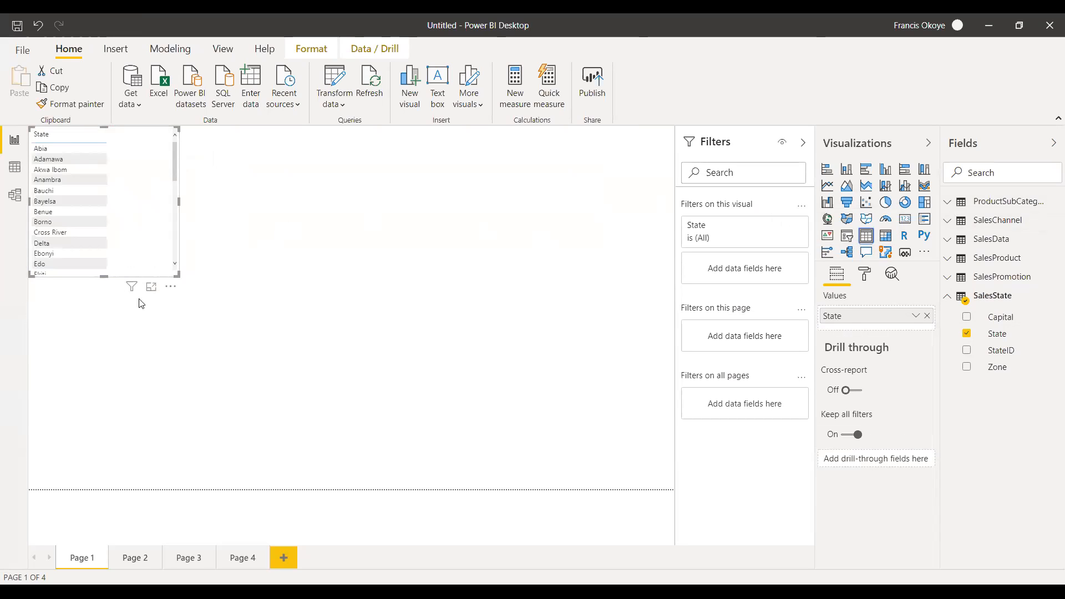
pyautogui.moveTo(103, 276); pyautogui.dragTo(124, 265)
pyautogui.moveTo(118, 342); pyautogui.dragTo(116, 354)
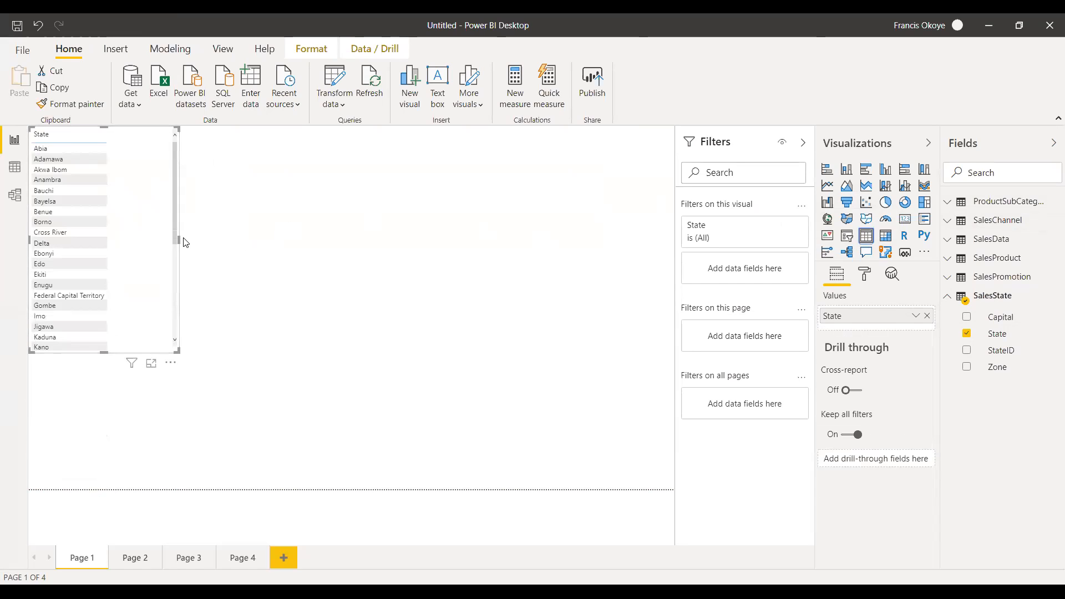
# Add Cost of Sales from SalesData to the State table and resize the table to show more rows.
pyautogui.moveTo(178, 240); pyautogui.dragTo(184, 238)
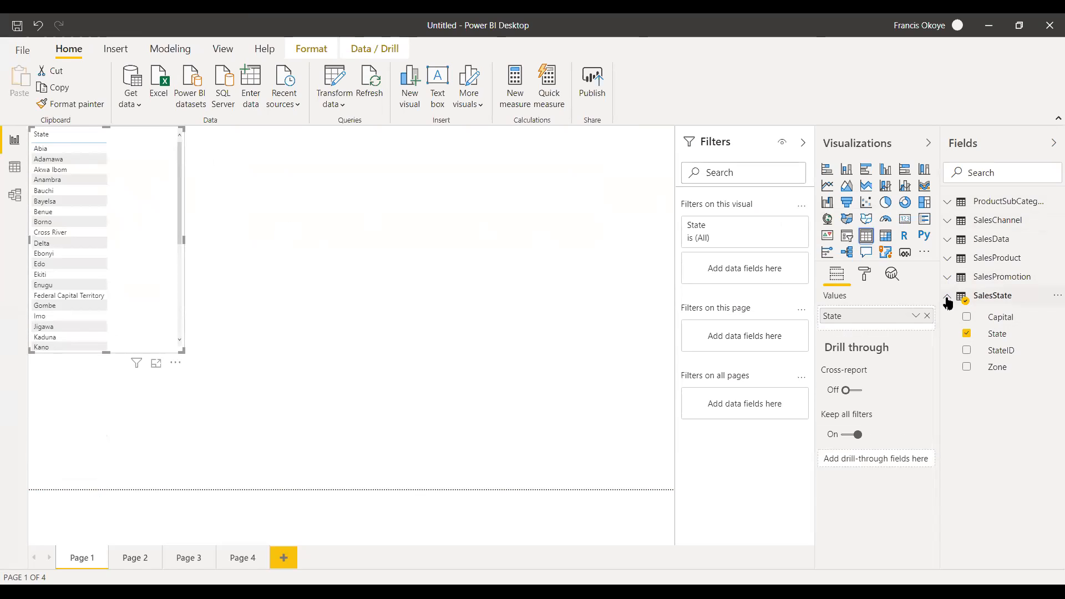
pyautogui.click(947, 302)
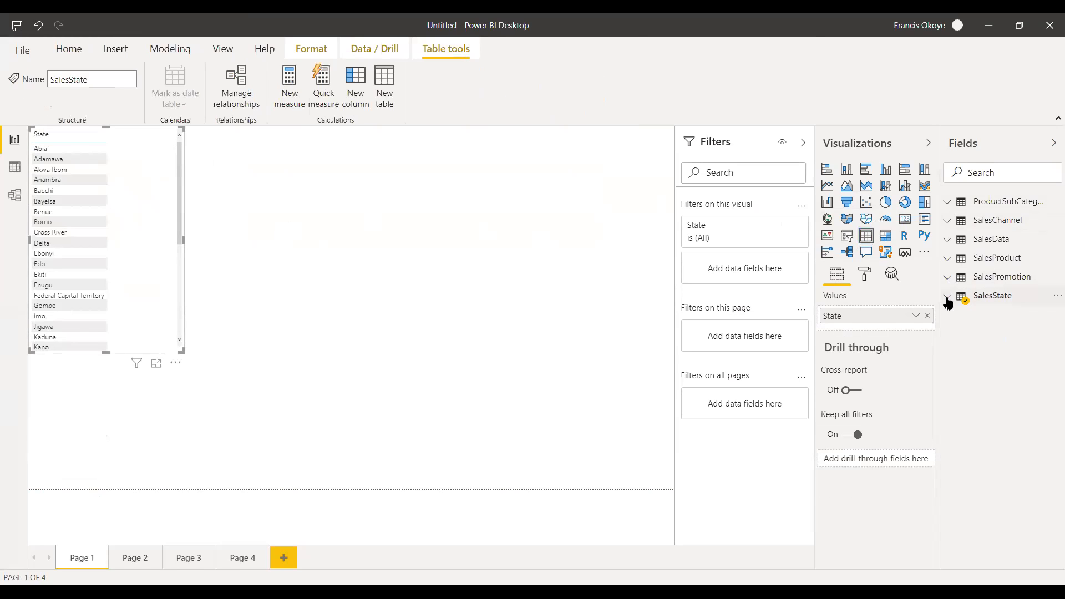
pyautogui.click(947, 239)
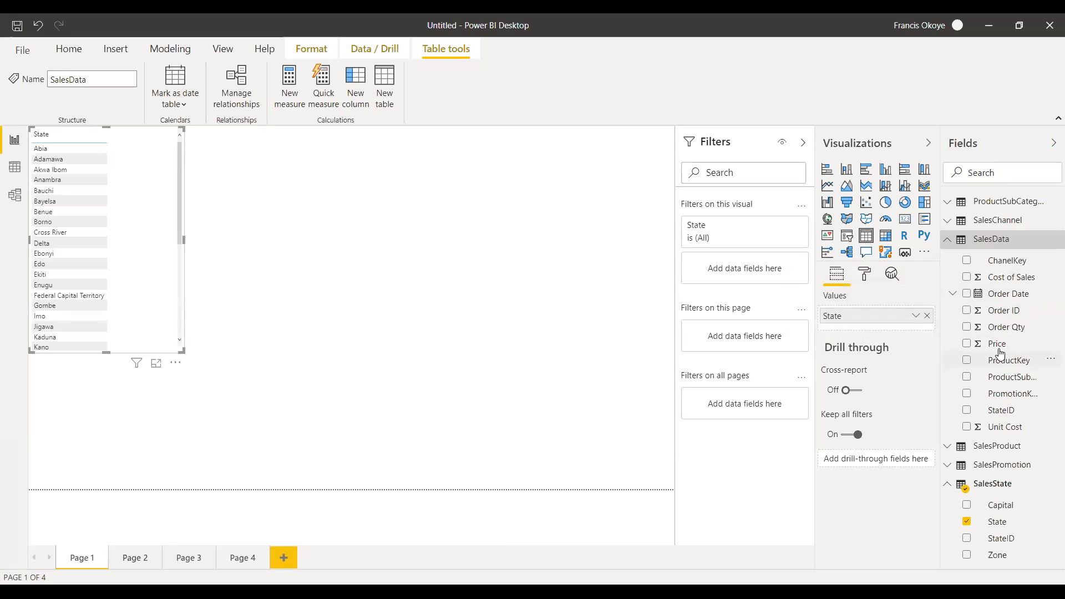
pyautogui.moveTo(1022, 284); pyautogui.dragTo(158, 230)
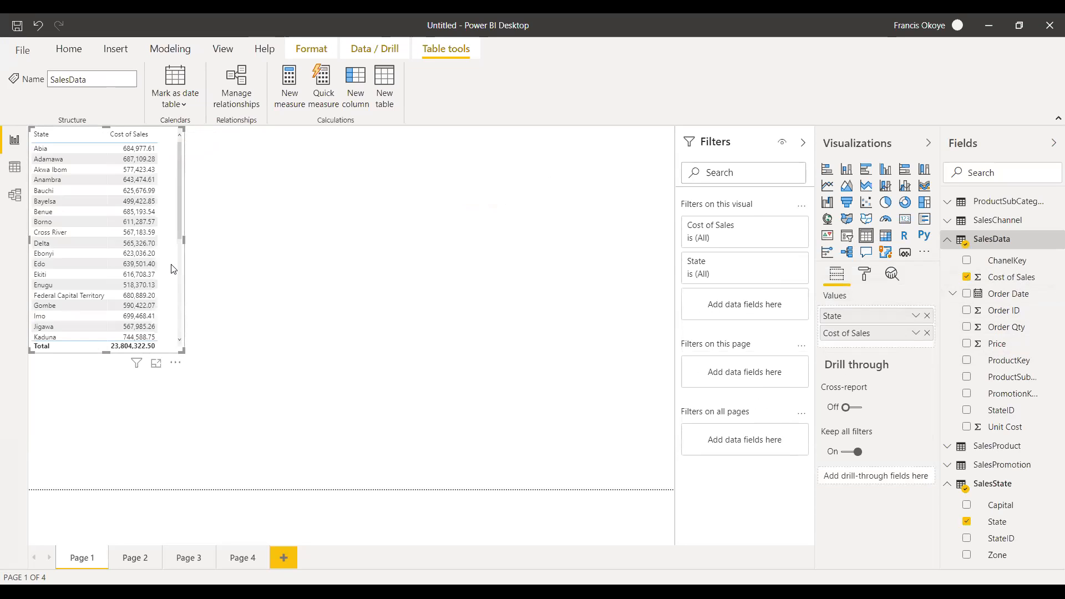
pyautogui.moveTo(183, 238); pyautogui.dragTo(197, 239)
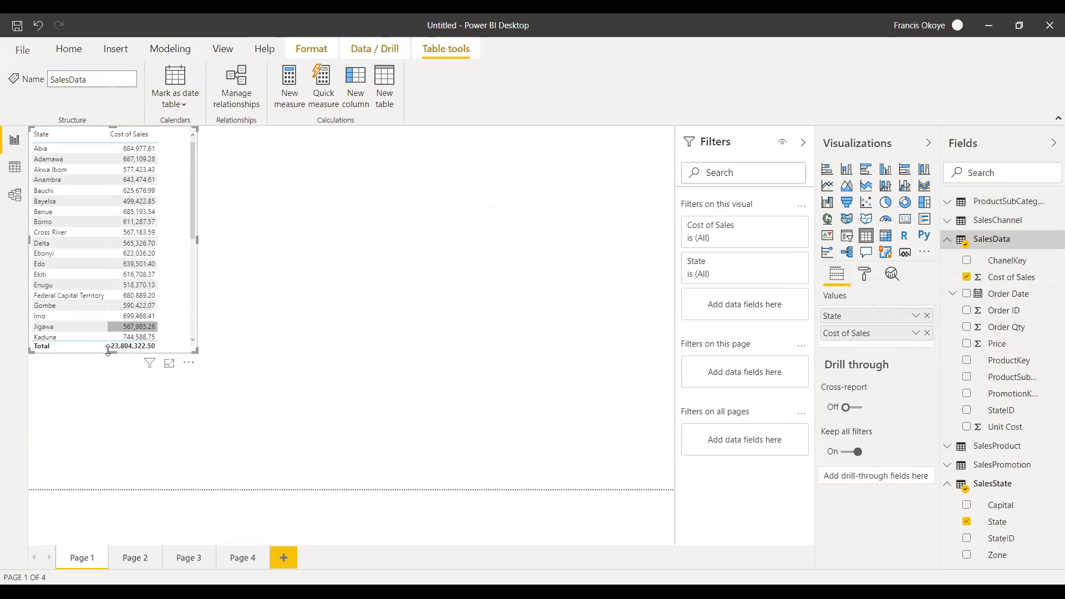
pyautogui.moveTo(113, 352); pyautogui.dragTo(109, 387)
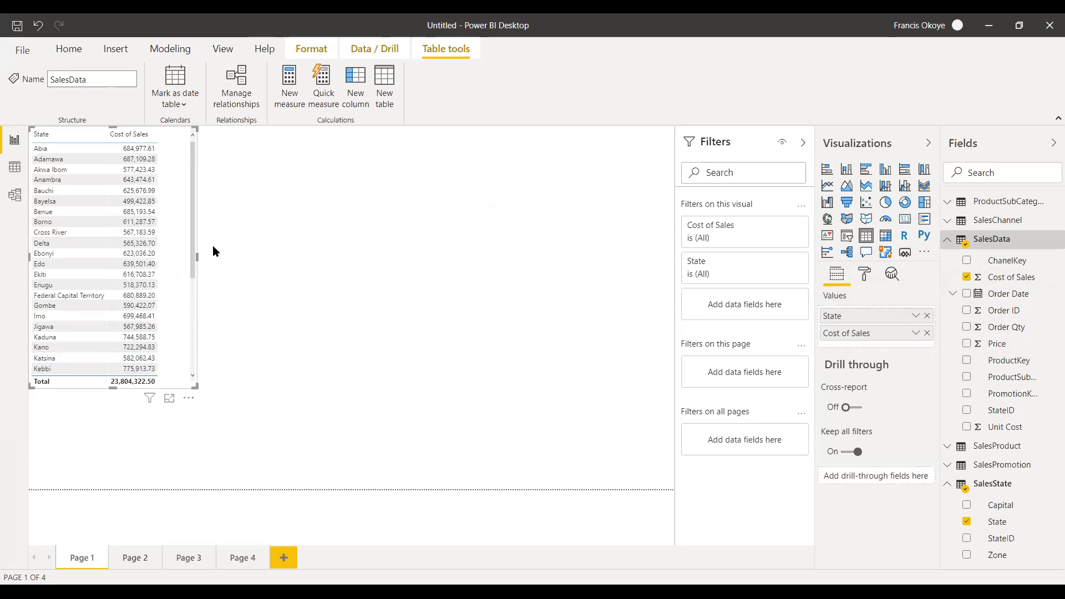
pyautogui.moveTo(197, 257); pyautogui.dragTo(182, 257)
pyautogui.click(292, 281)
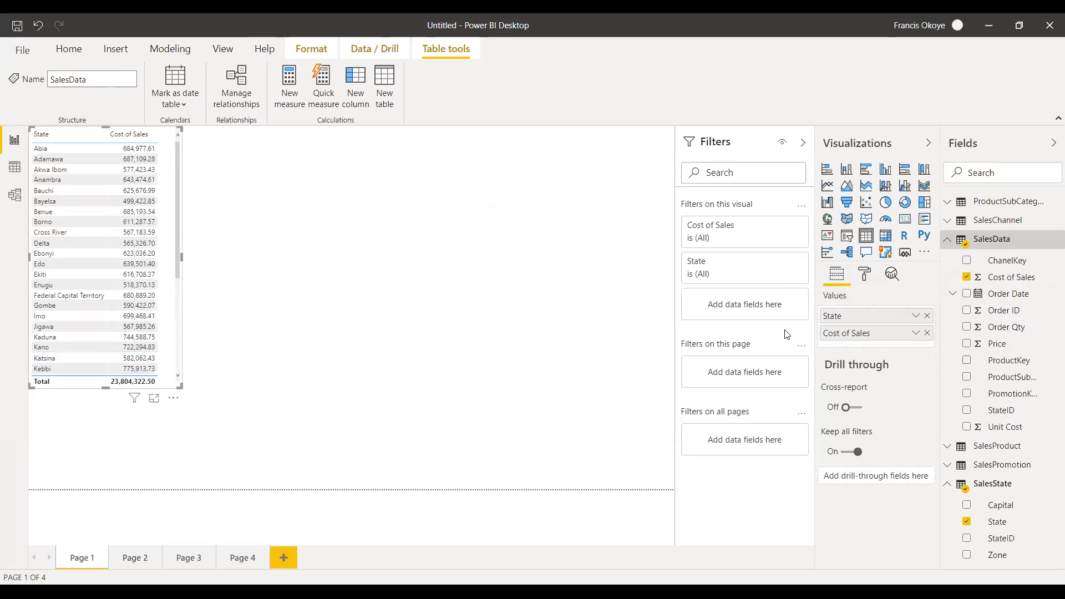
# Add a table of SalesState Zone with SalesData Order Qty beside the State table and shrink it around its rows.
pyautogui.moveTo(1001, 563); pyautogui.dragTo(292, 200)
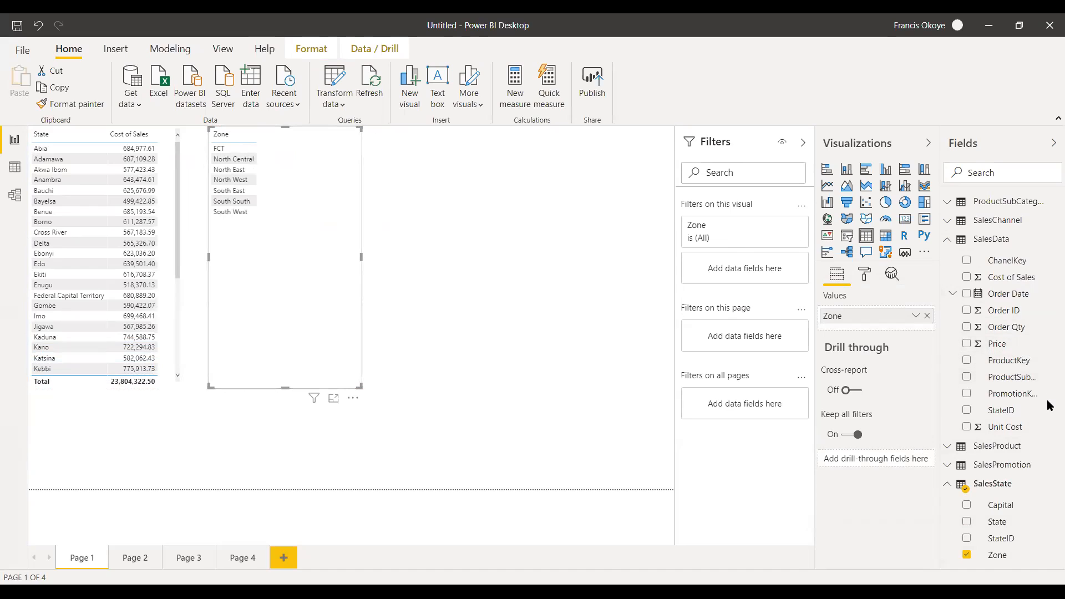
pyautogui.moveTo(1023, 332); pyautogui.dragTo(333, 160)
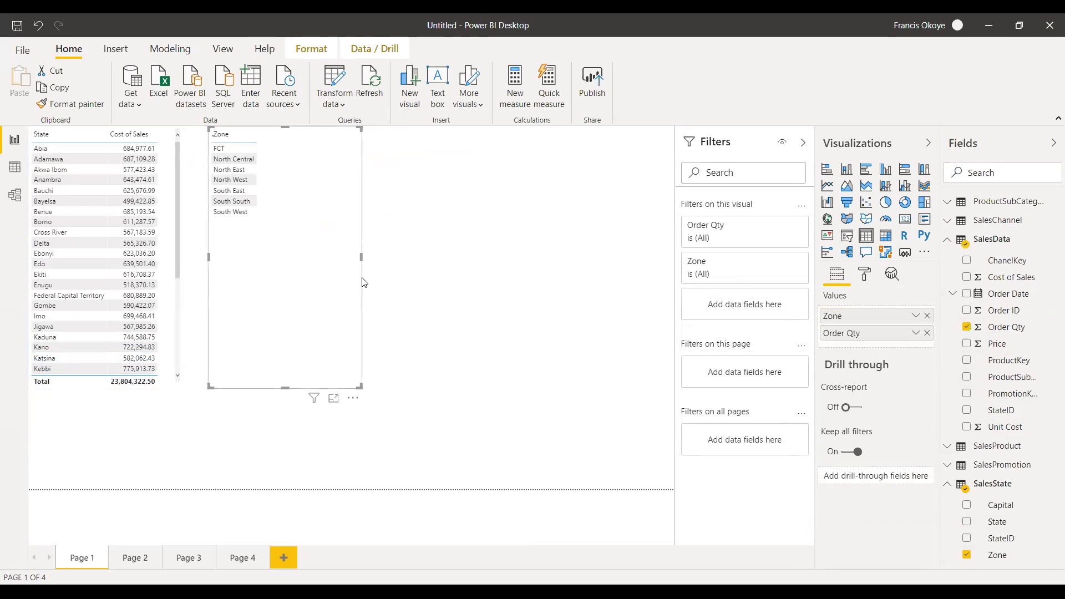
pyautogui.moveTo(287, 388); pyautogui.dragTo(285, 246)
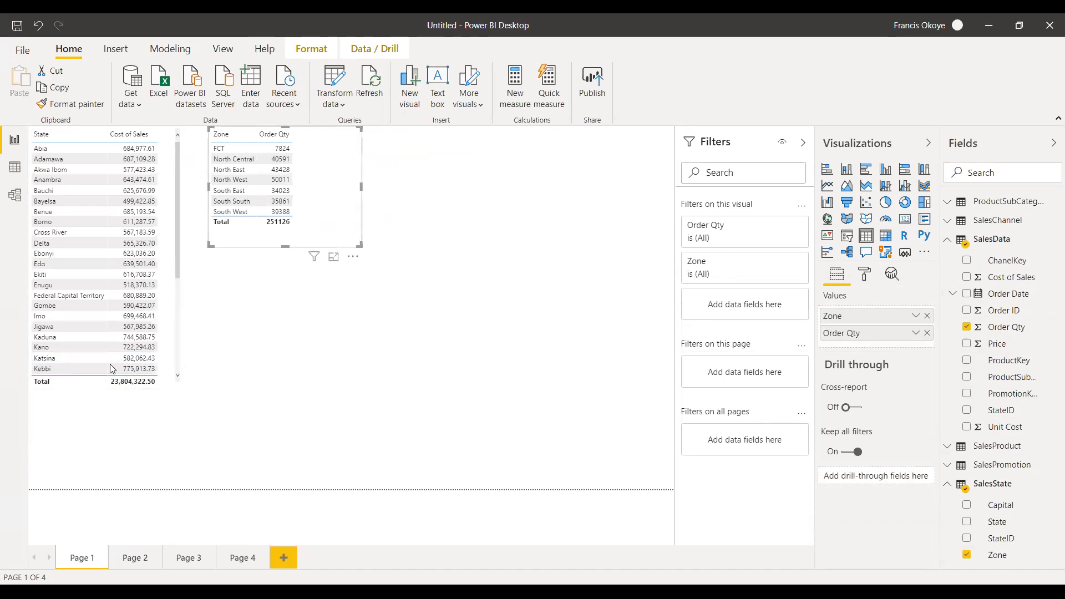
pyautogui.click(107, 396)
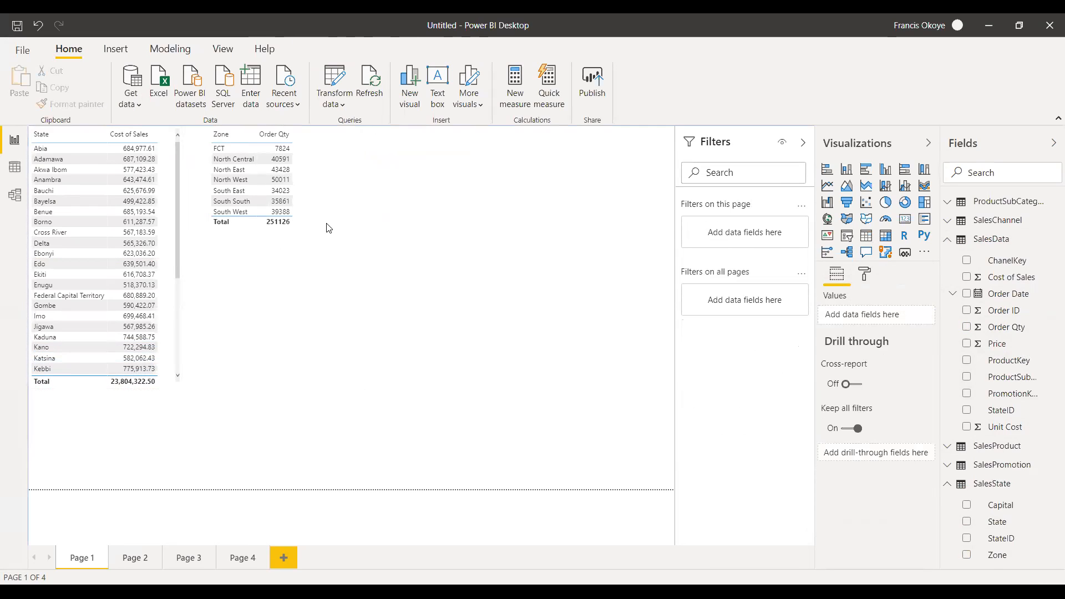
pyautogui.click(361, 190)
pyautogui.moveTo(363, 192); pyautogui.dragTo(315, 190)
pyautogui.click(350, 237)
pyautogui.click(261, 248)
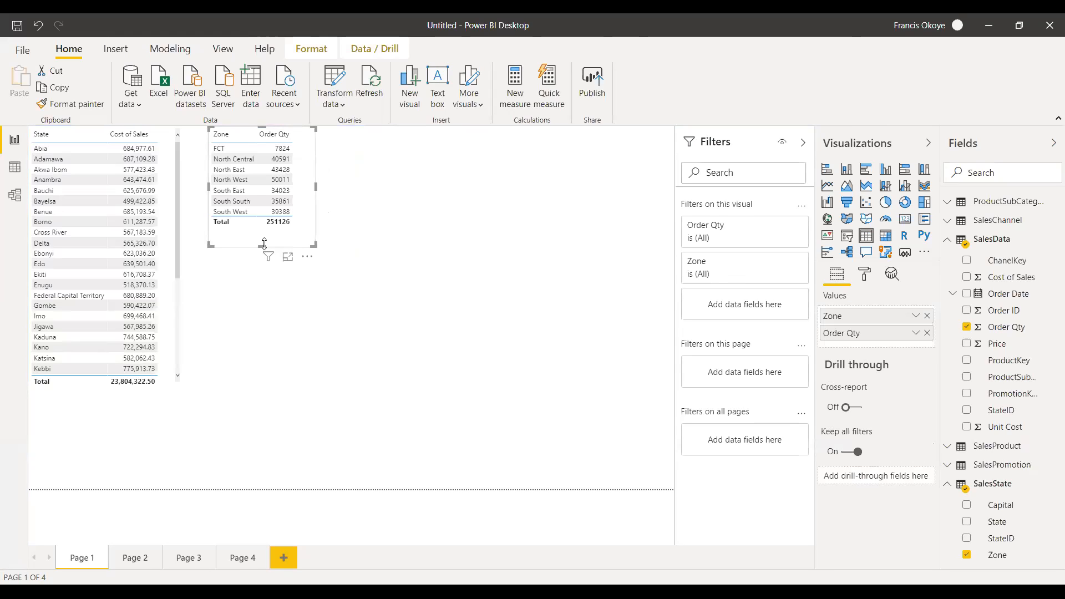
pyautogui.moveTo(264, 243); pyautogui.dragTo(262, 233)
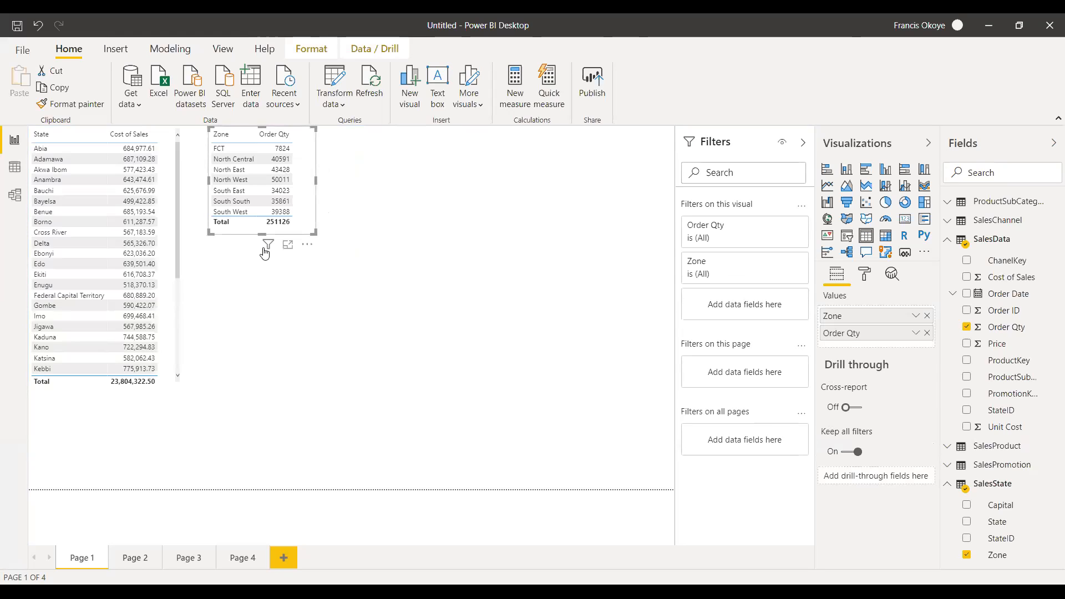
# Delete the relationship between SalesChannel and SalesData in the model diagram.
pyautogui.click(15, 194)
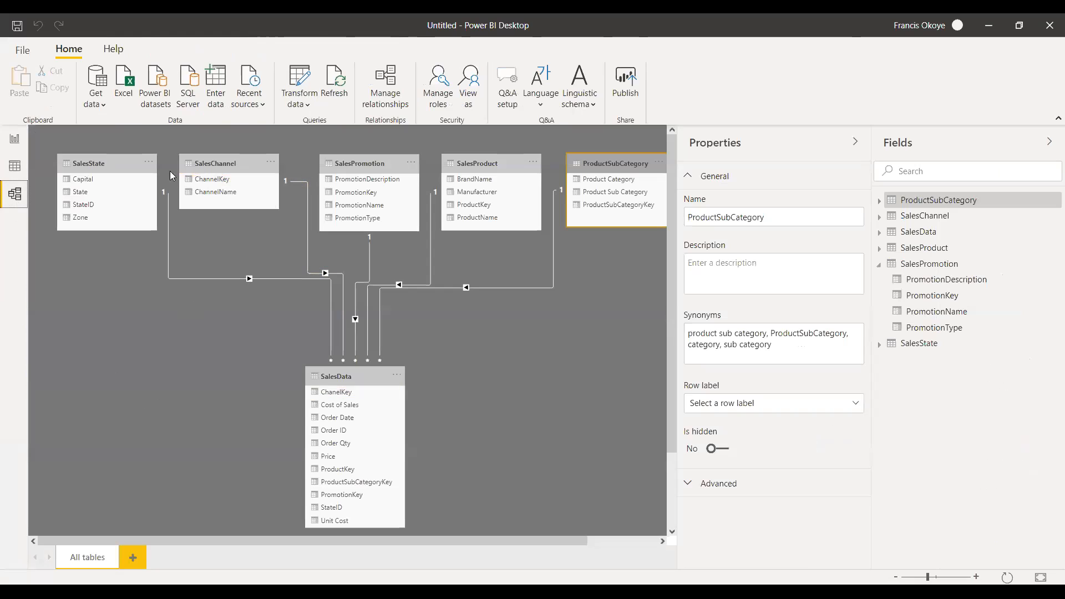
pyautogui.rightClick(305, 181)
pyautogui.click(327, 192)
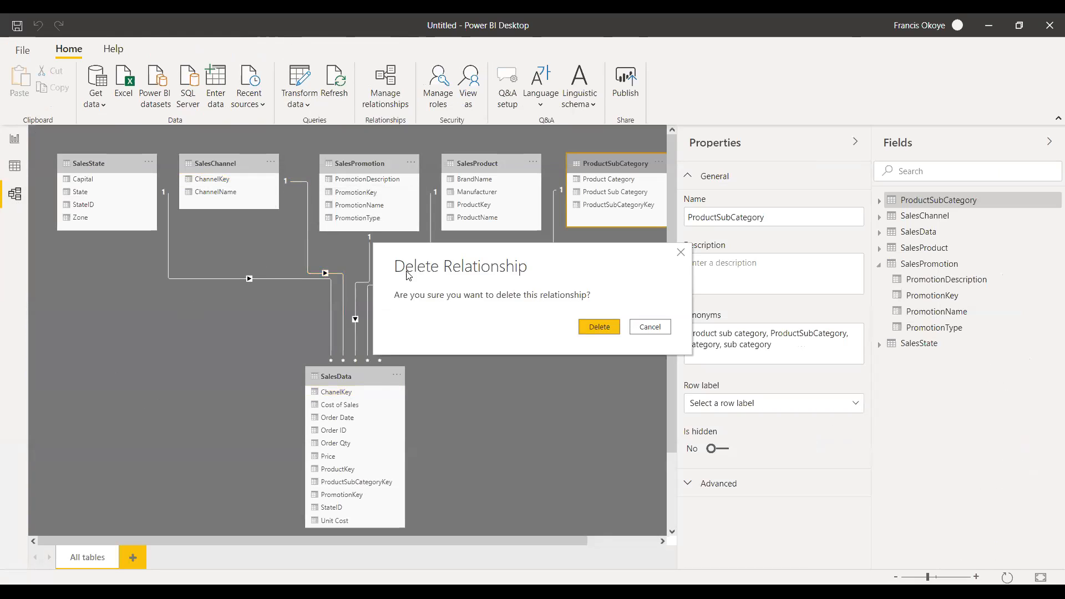
pyautogui.click(586, 330)
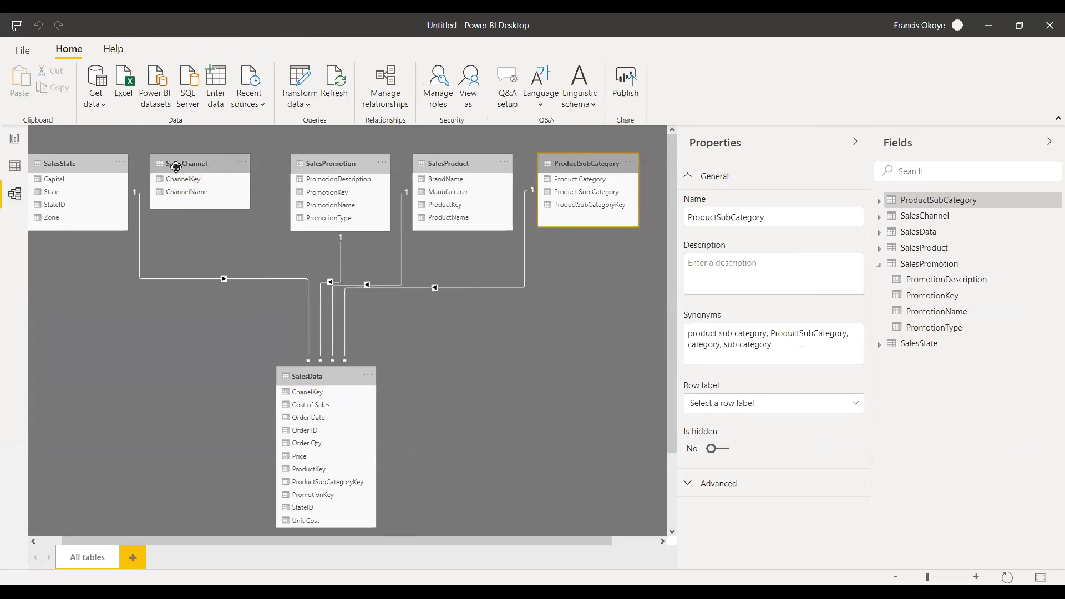
# Add ChannelName from SalesChannel as a table to the right of the Zone table on report Page 1.
pyautogui.click(14, 138)
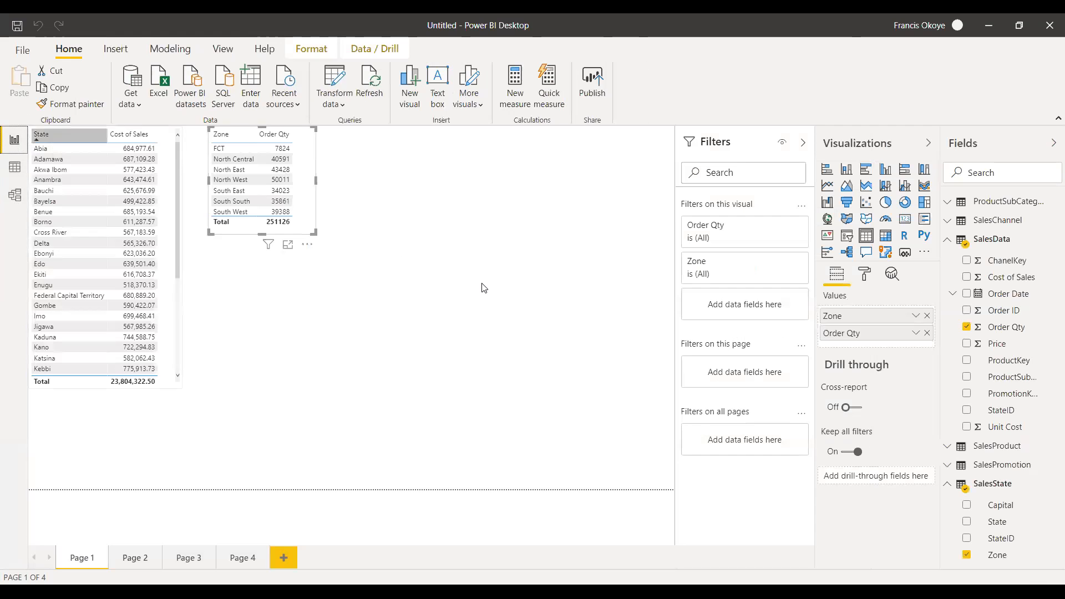
pyautogui.click(542, 274)
pyautogui.click(948, 484)
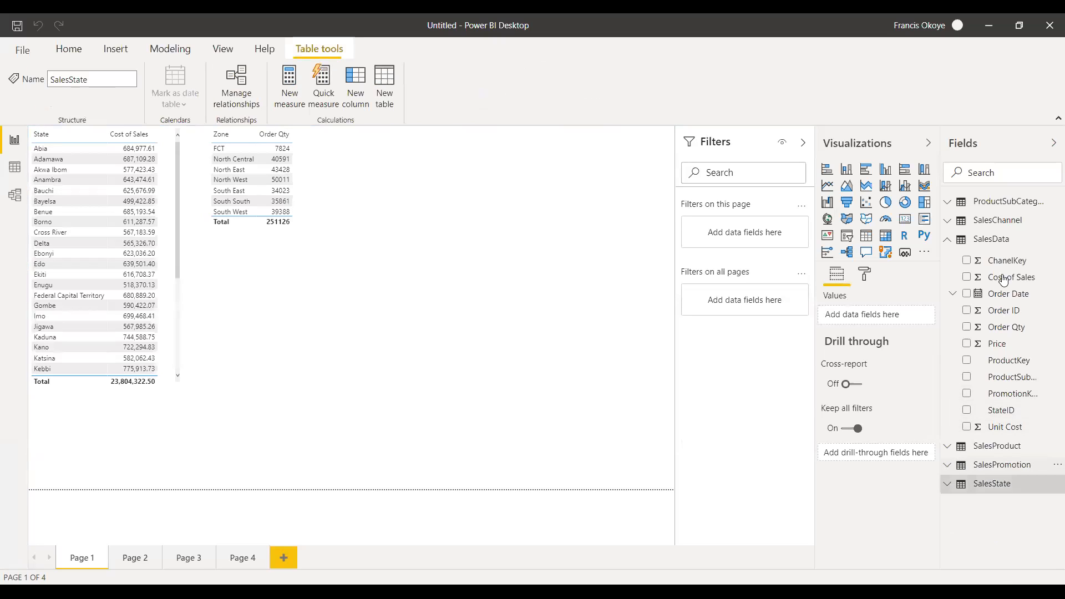
pyautogui.click(954, 244)
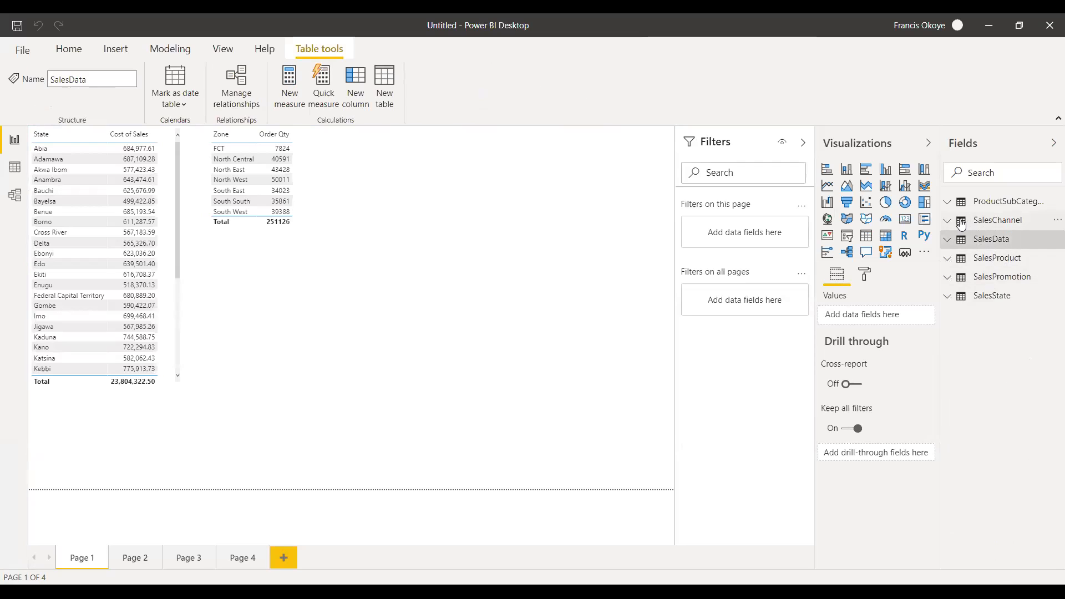
pyautogui.click(952, 225)
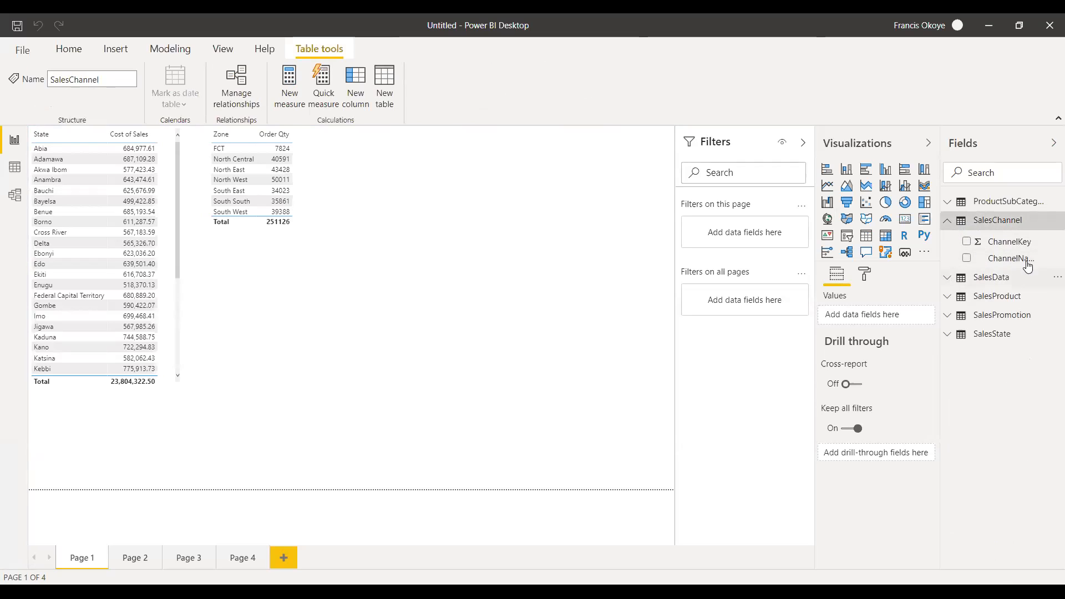
pyautogui.moveTo(1025, 259); pyautogui.dragTo(588, 208)
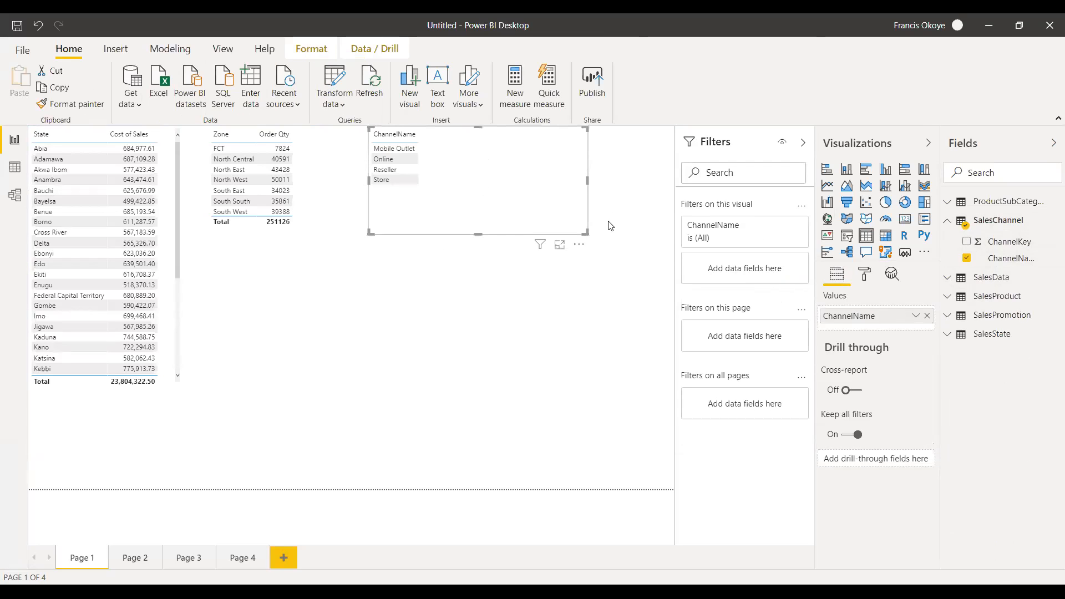
# Add Order Qty from SalesData to the ChannelName table.
pyautogui.click(950, 223)
pyautogui.click(953, 240)
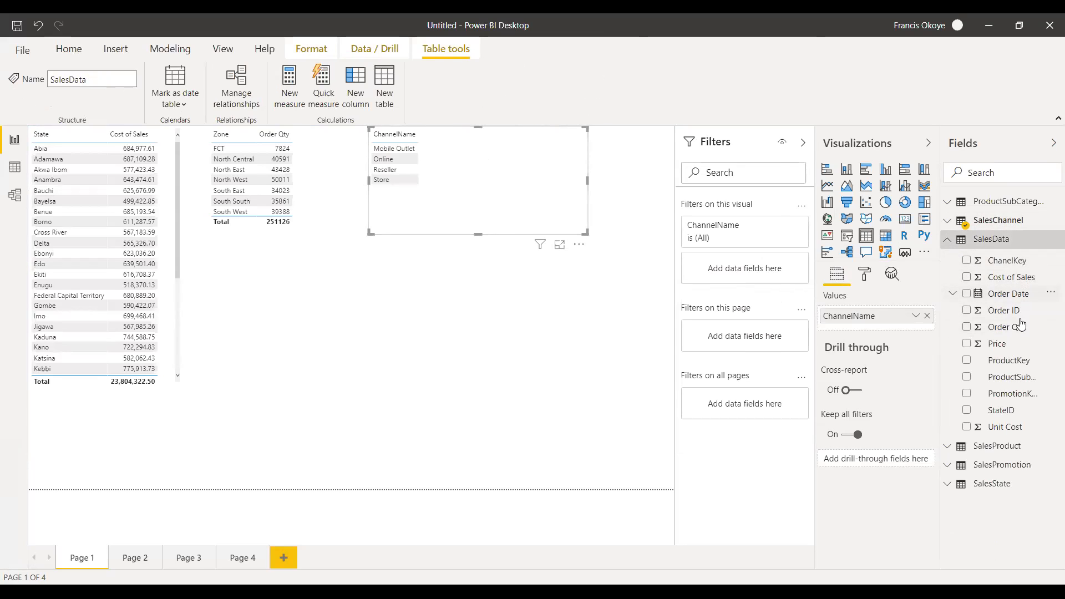
pyautogui.moveTo(1022, 337); pyautogui.dragTo(488, 155)
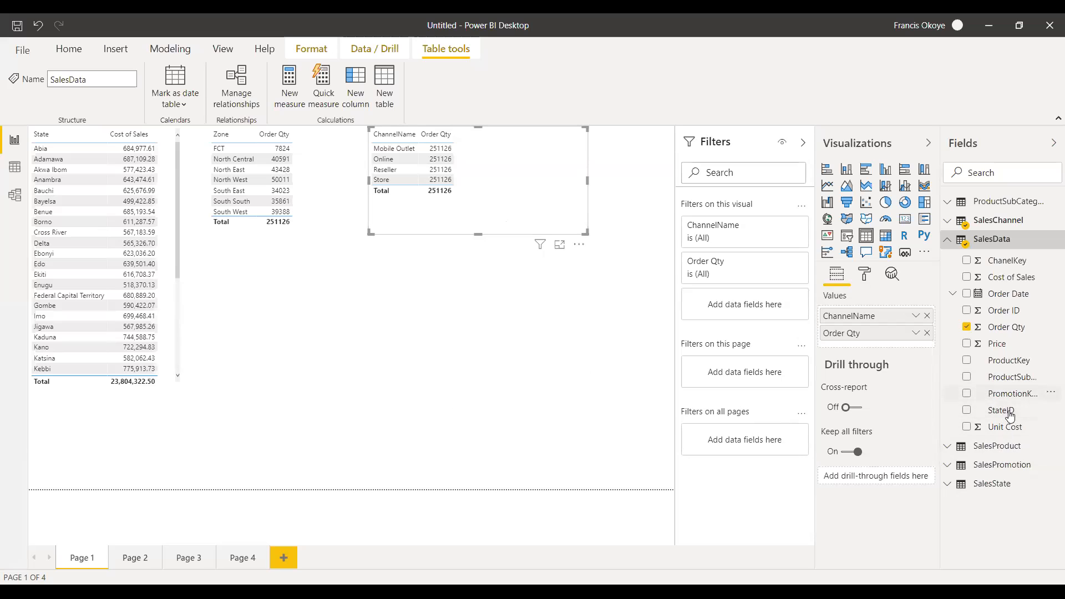
# Create a card visual of Order Qty, shrink it and place it in the page's upper-right corner beside the ChannelName table.
pyautogui.moveTo(1009, 327); pyautogui.dragTo(474, 334)
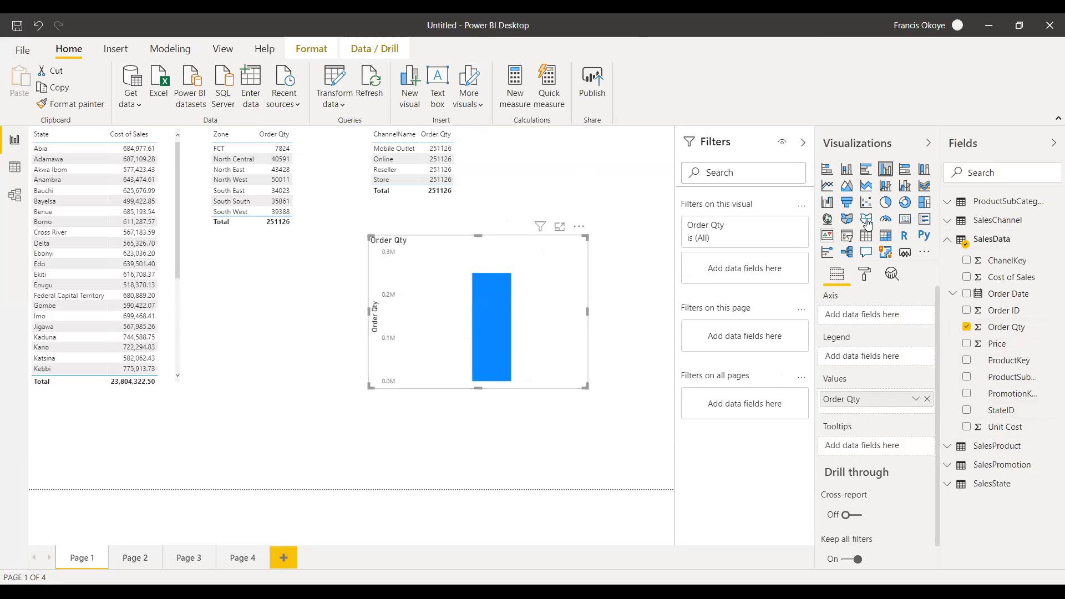
pyautogui.click(904, 218)
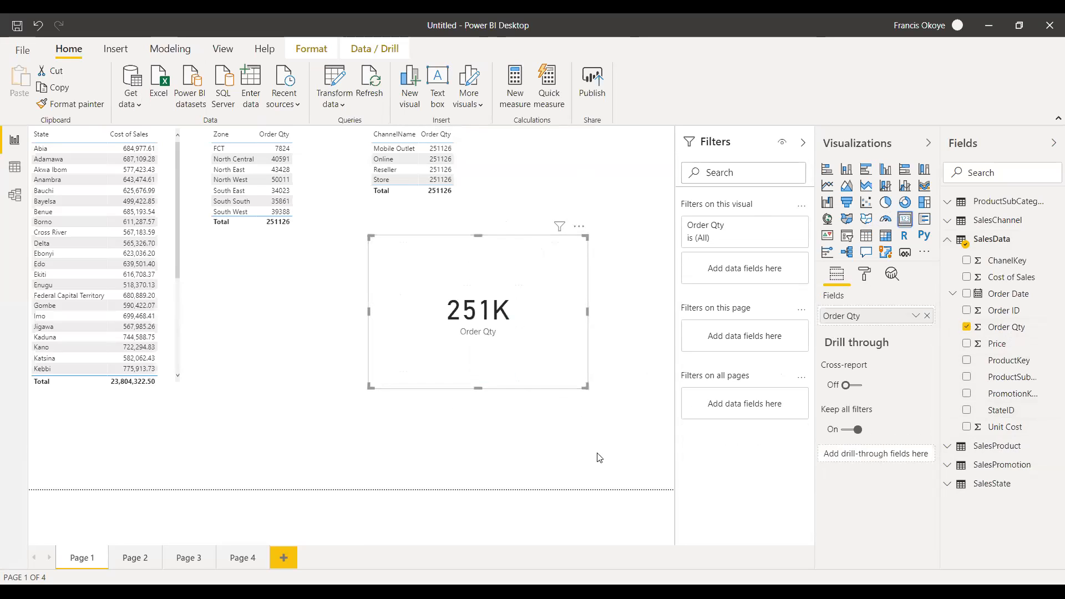
pyautogui.moveTo(588, 313); pyautogui.dragTo(645, 311)
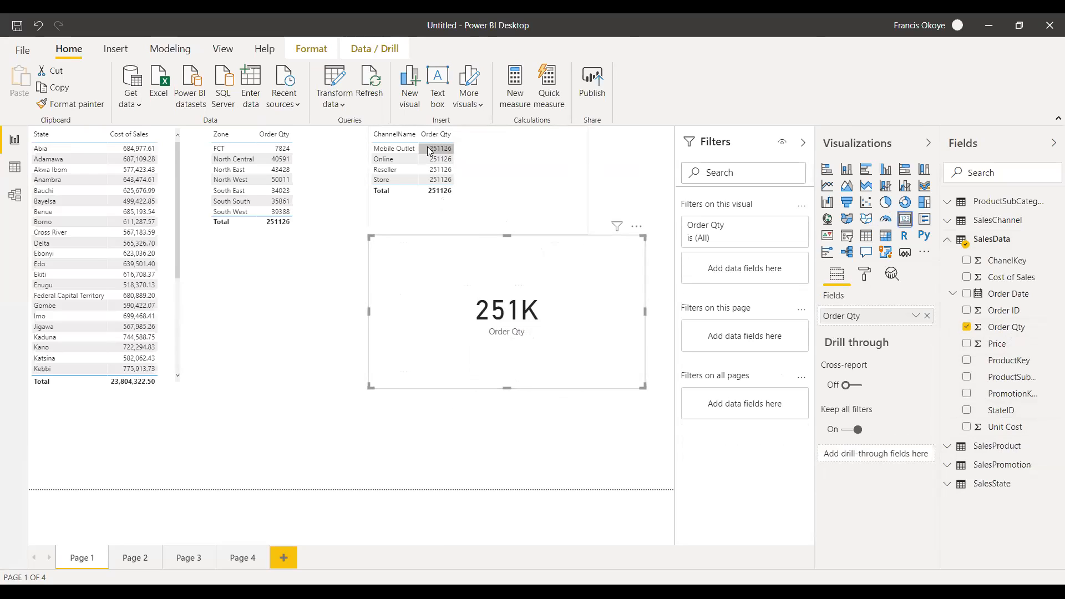
pyautogui.click(397, 148)
pyautogui.moveTo(507, 244); pyautogui.dragTo(506, 287)
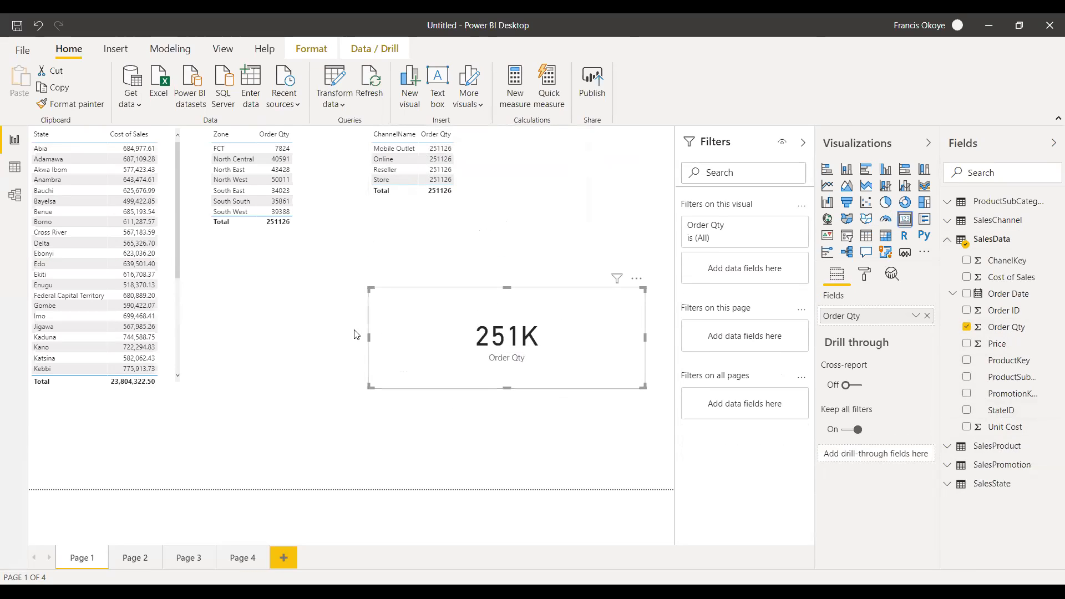
pyautogui.moveTo(368, 333); pyautogui.dragTo(524, 330)
pyautogui.moveTo(589, 307); pyautogui.dragTo(624, 142)
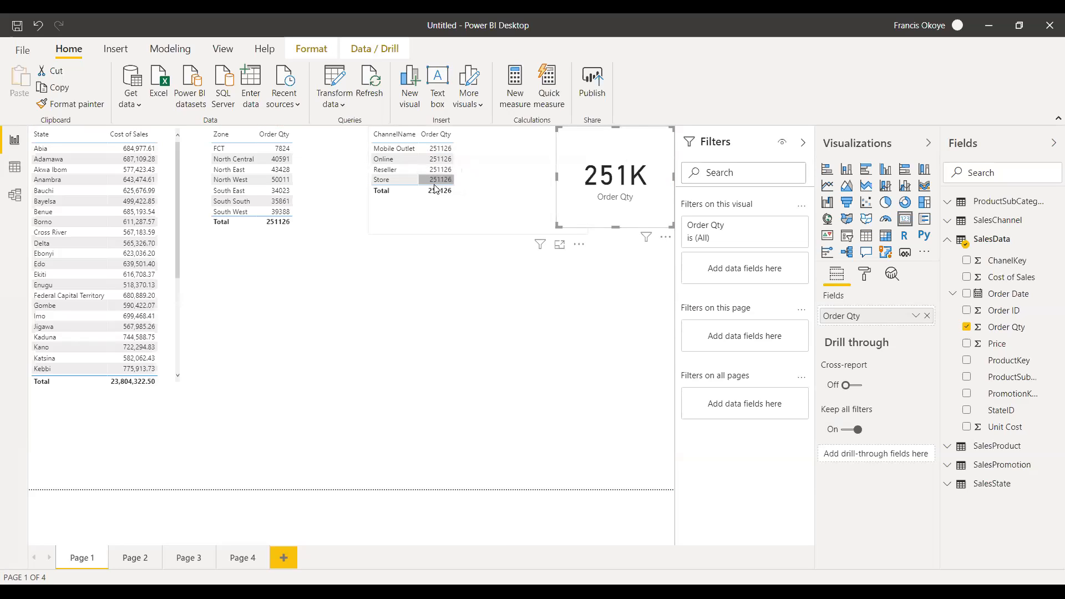
pyautogui.click(453, 231)
pyautogui.click(445, 267)
# Relate ChannelKey in SalesChannel to ChanelKey in SalesData in the model diagram and return to the report.
pyautogui.click(15, 199)
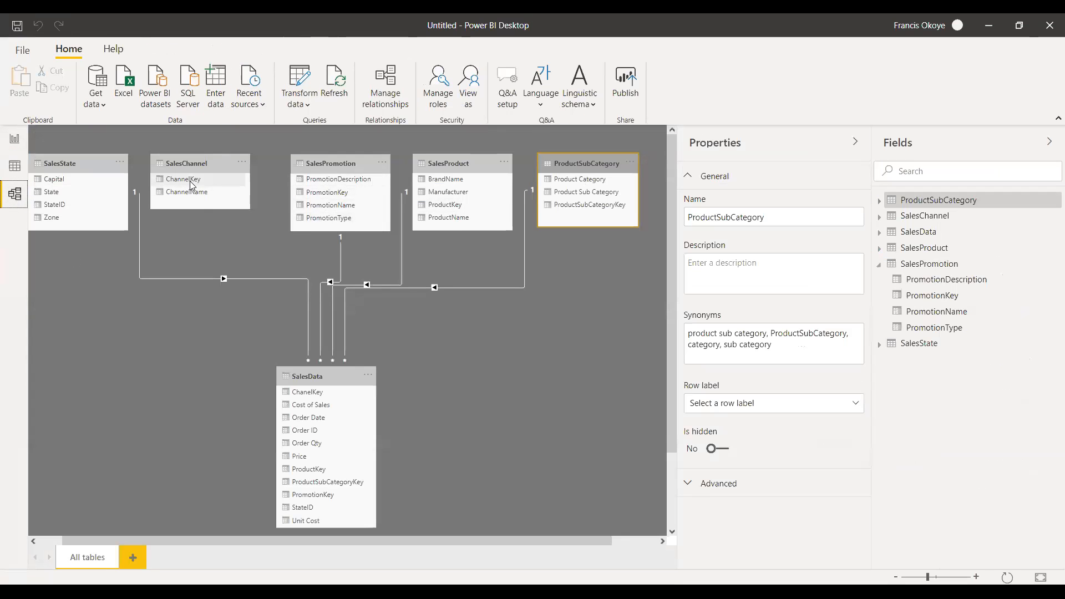
pyautogui.moveTo(198, 186); pyautogui.dragTo(321, 394)
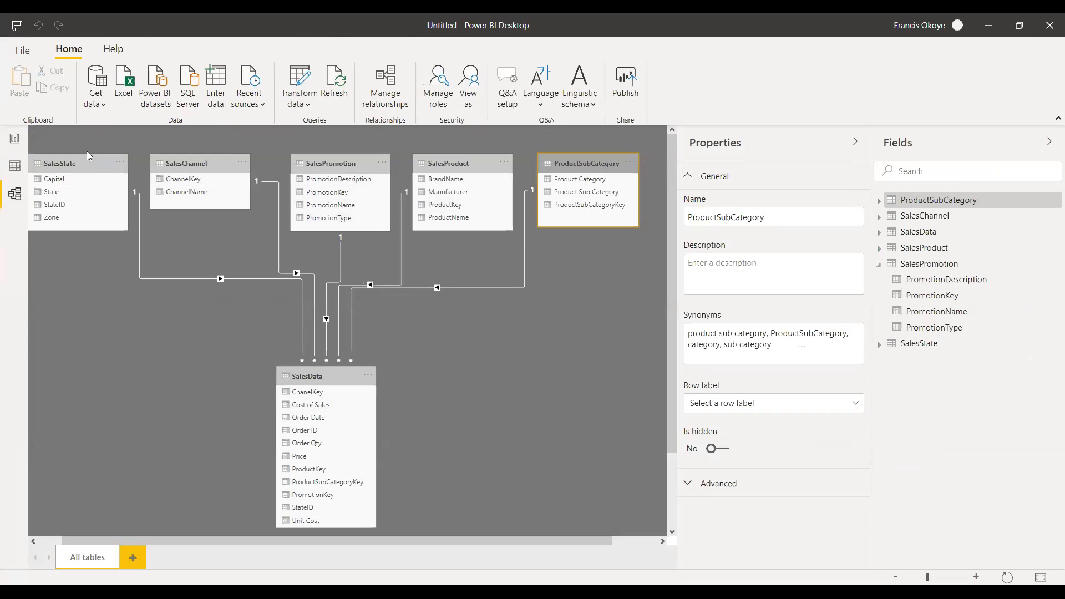
pyautogui.click(15, 140)
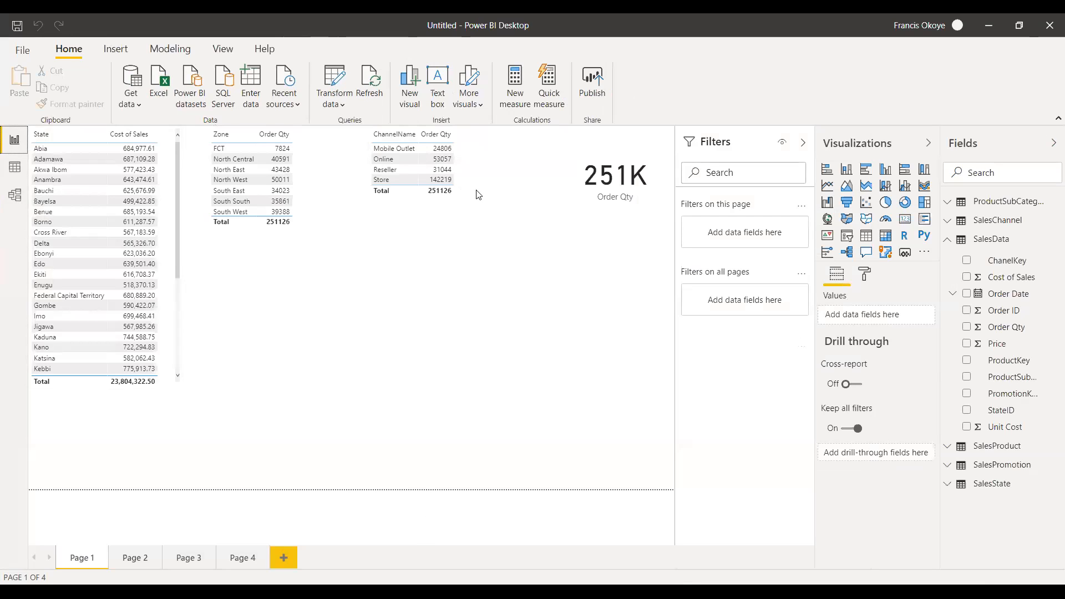
# Convert the ChannelName table into a donut chart and resize it to fill the space between the Zone table and the card.
pyautogui.click(584, 189)
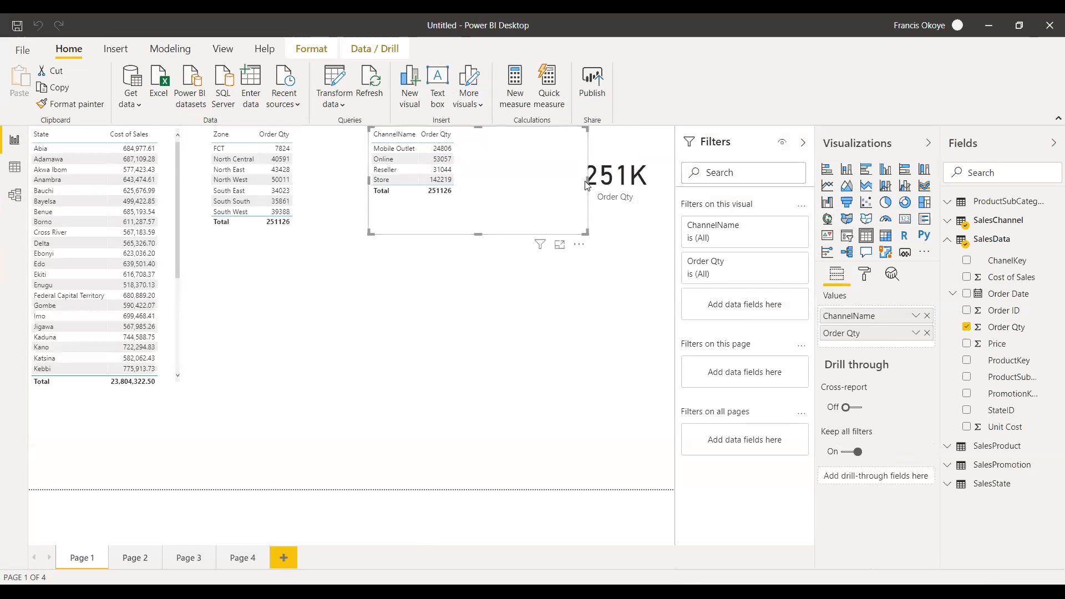
pyautogui.moveTo(584, 188); pyautogui.dragTo(477, 188)
pyautogui.moveTo(424, 234); pyautogui.dragTo(422, 213)
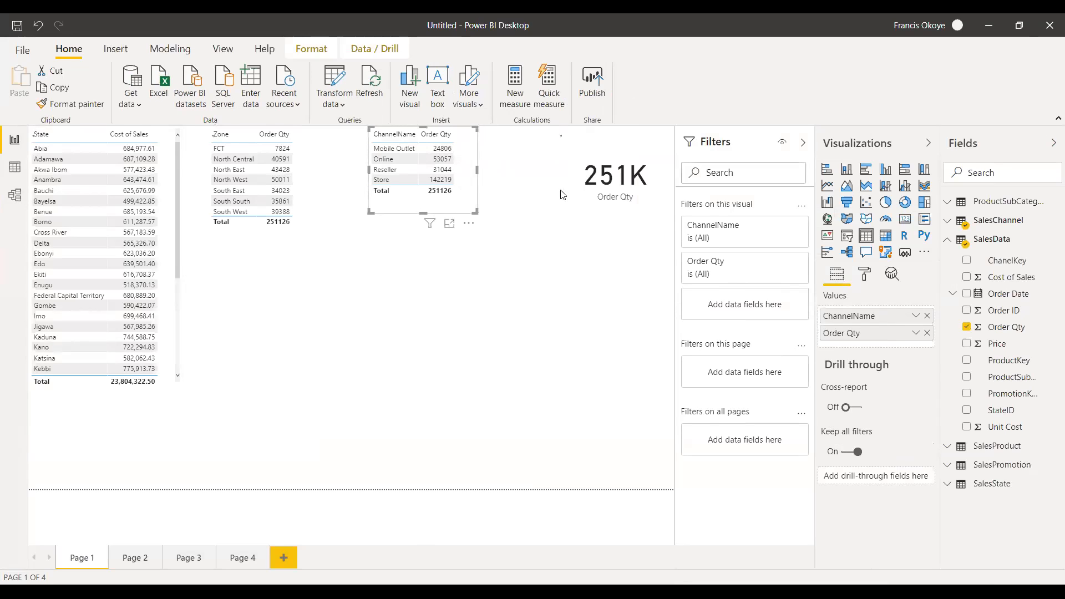
pyautogui.click(905, 202)
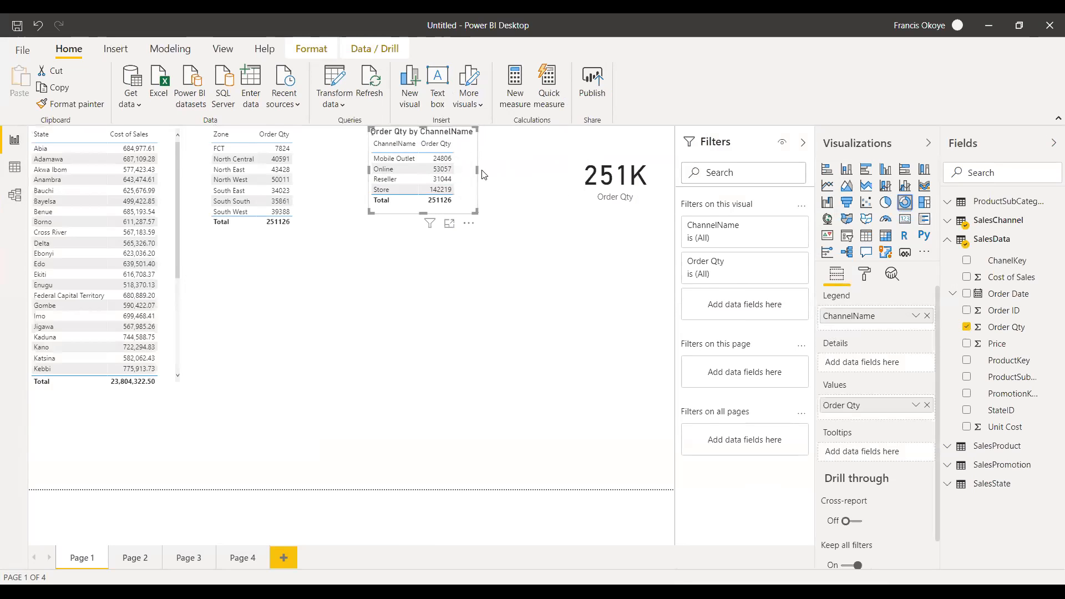
pyautogui.moveTo(477, 170); pyautogui.dragTo(538, 169)
pyautogui.moveTo(452, 212); pyautogui.dragTo(452, 261)
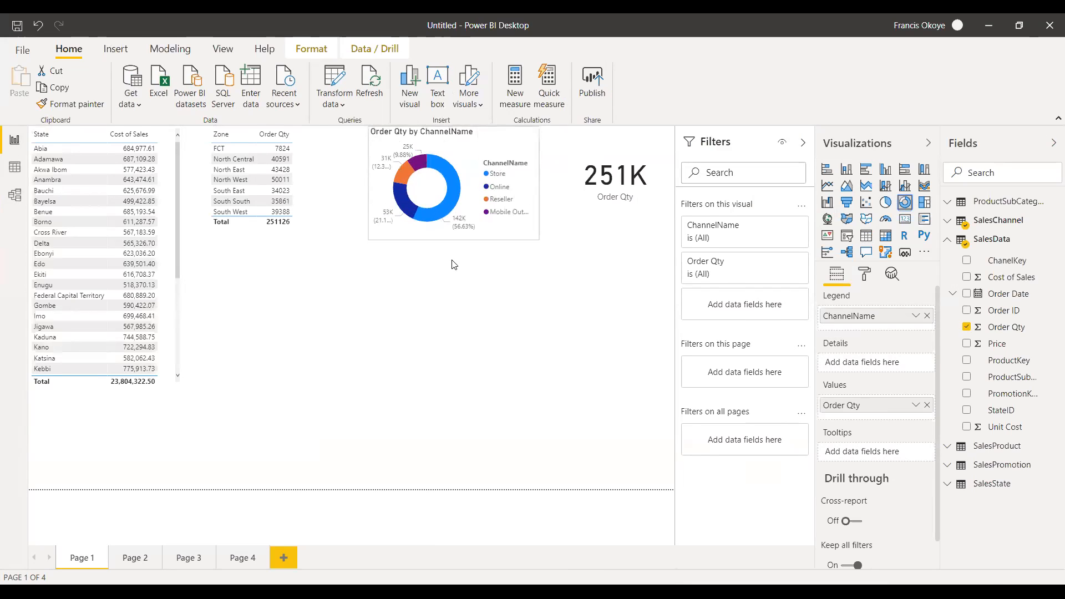
pyautogui.moveTo(368, 198); pyautogui.dragTo(333, 198)
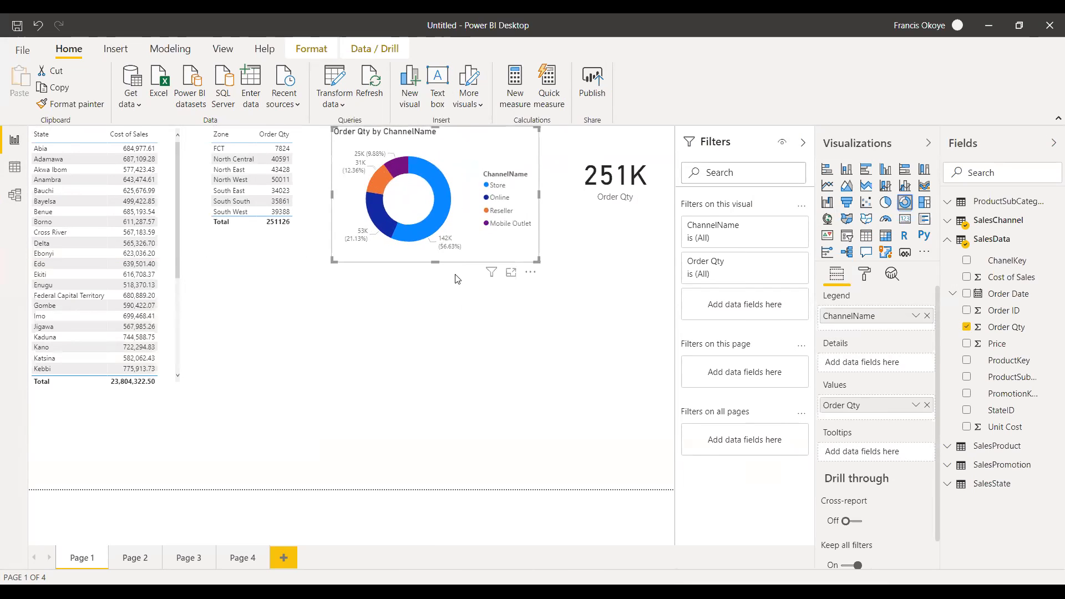
pyautogui.click(454, 325)
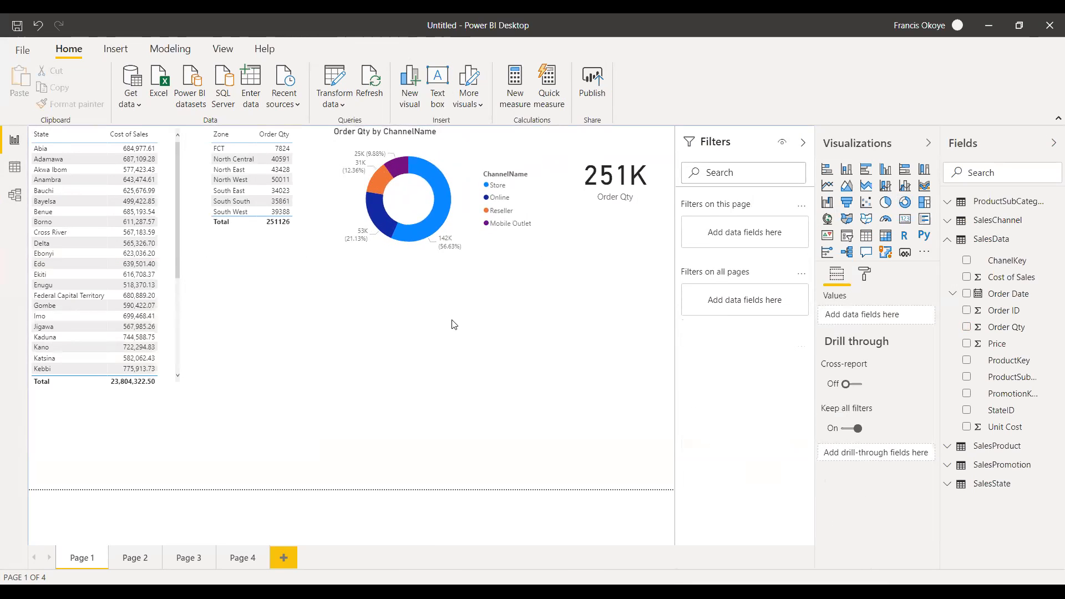
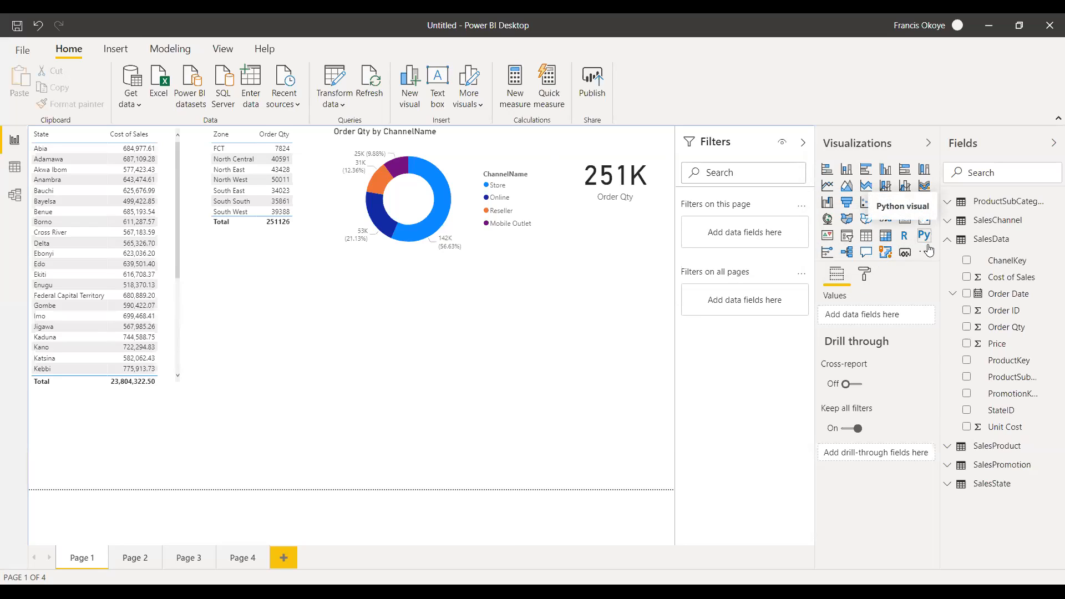
# Create a scatter chart with Price from SalesData on the X axis and Order Qty on the Y axis.
pyautogui.click(867, 204)
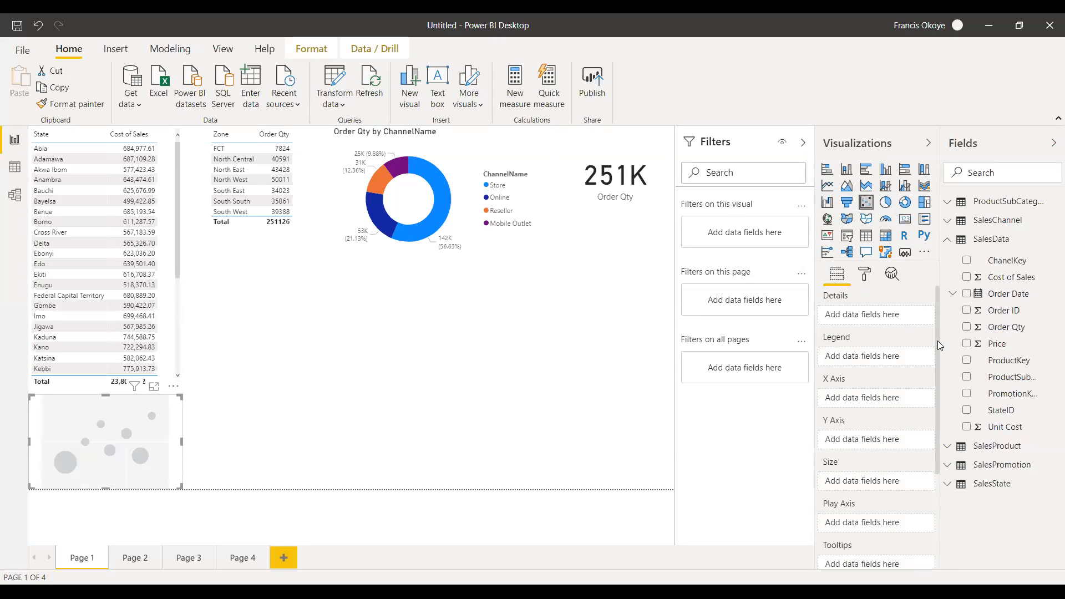
pyautogui.scroll(-3, 936, 399)
pyautogui.scroll(2, 933, 391)
pyautogui.scroll(1, 932, 388)
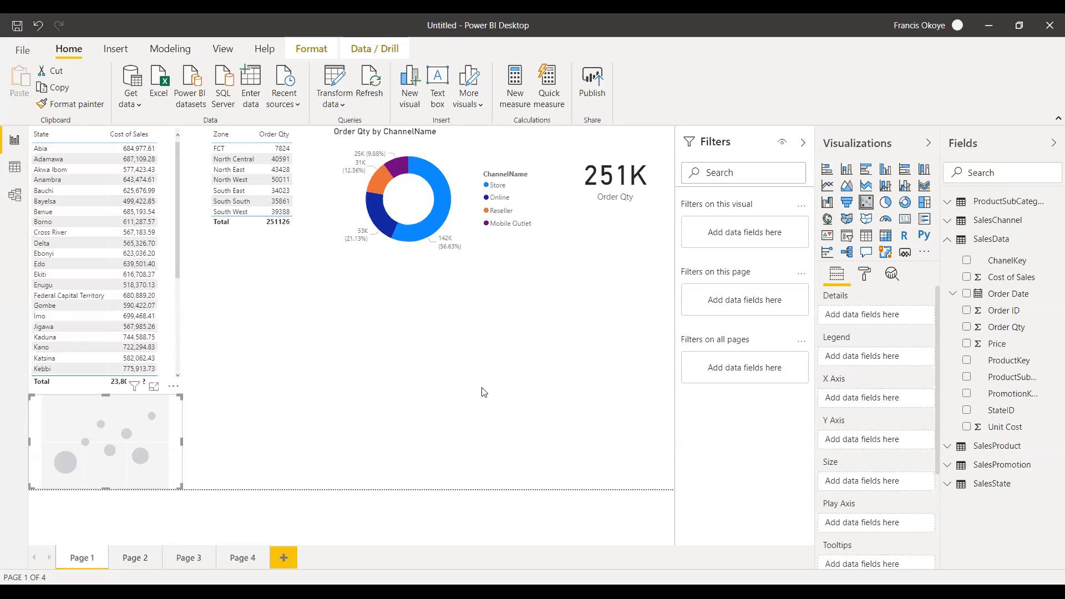
pyautogui.moveTo(105, 393); pyautogui.dragTo(105, 382)
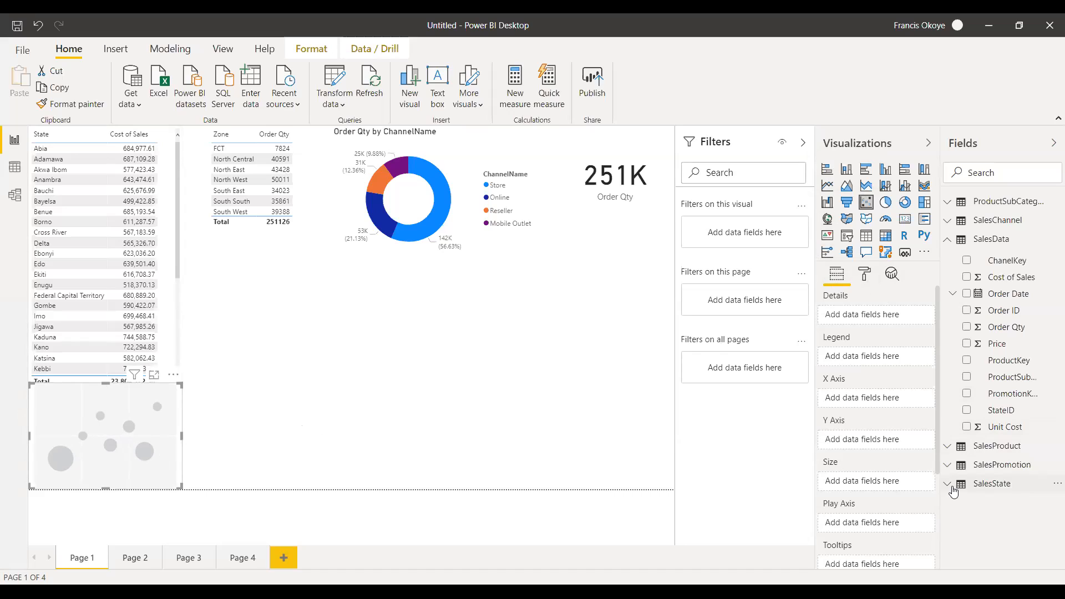
pyautogui.click(946, 244)
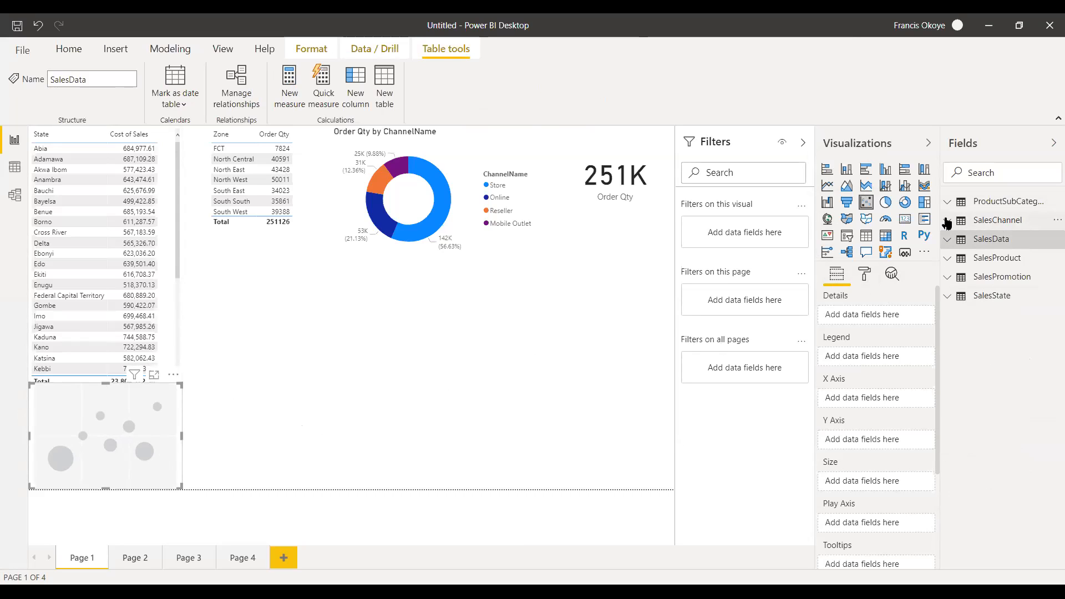
pyautogui.click(951, 264)
pyautogui.click(950, 263)
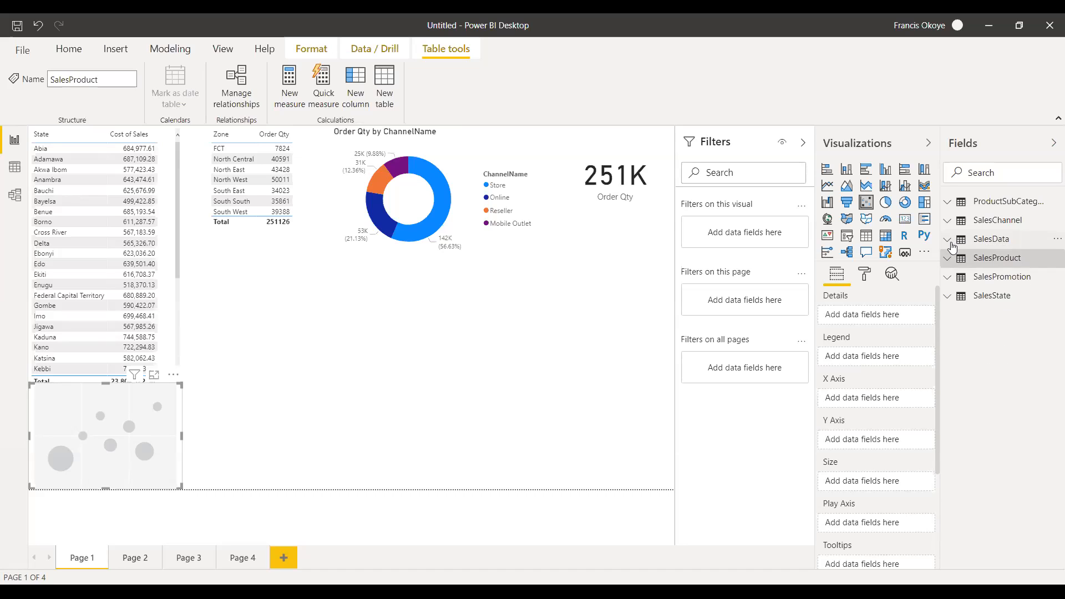
pyautogui.click(949, 242)
pyautogui.moveTo(1026, 345); pyautogui.dragTo(891, 394)
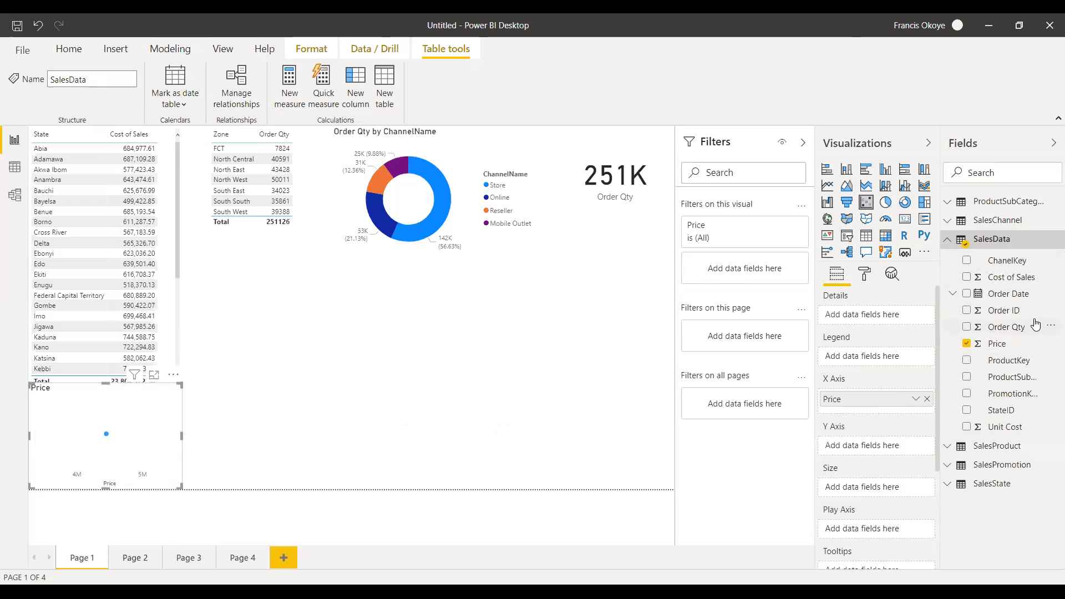
pyautogui.moveTo(956, 368); pyautogui.dragTo(884, 450)
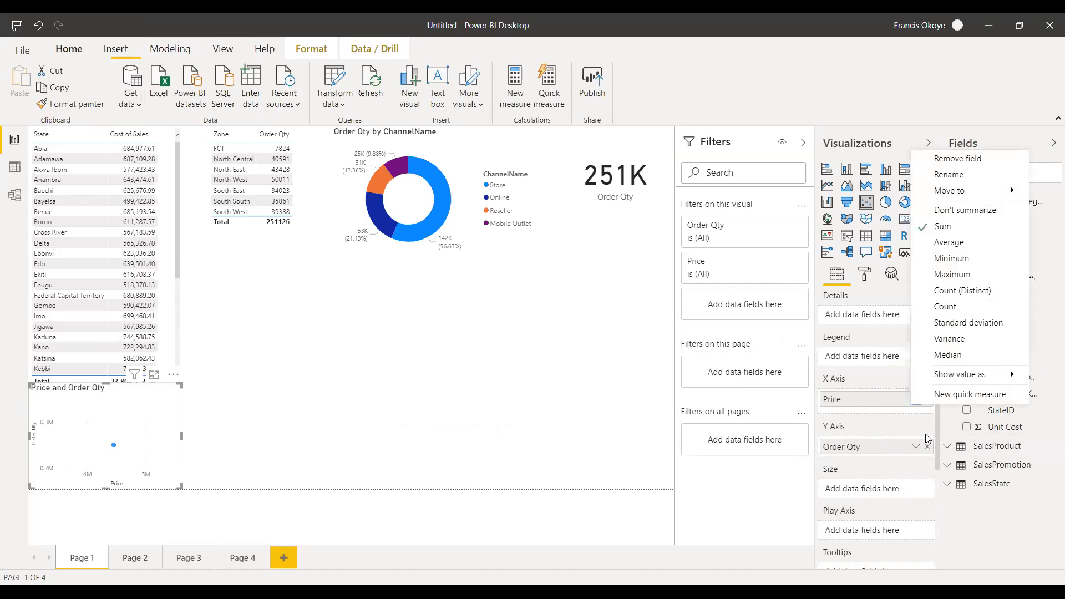
# Set both Price and Order Qty in the scatter chart to Don't summarize.
pyautogui.click(946, 212)
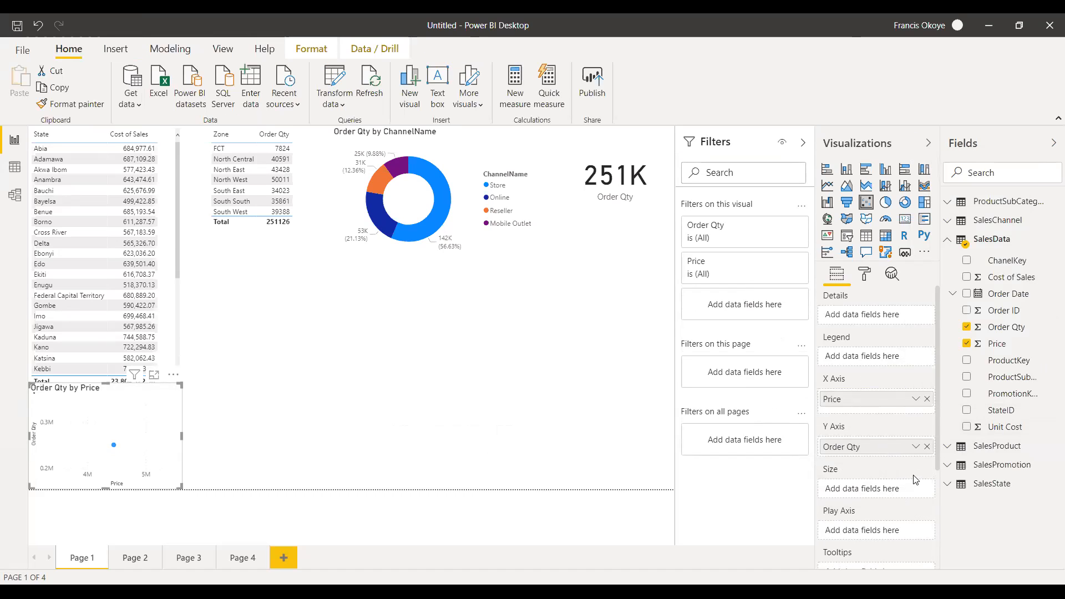
pyautogui.click(916, 447)
pyautogui.click(946, 272)
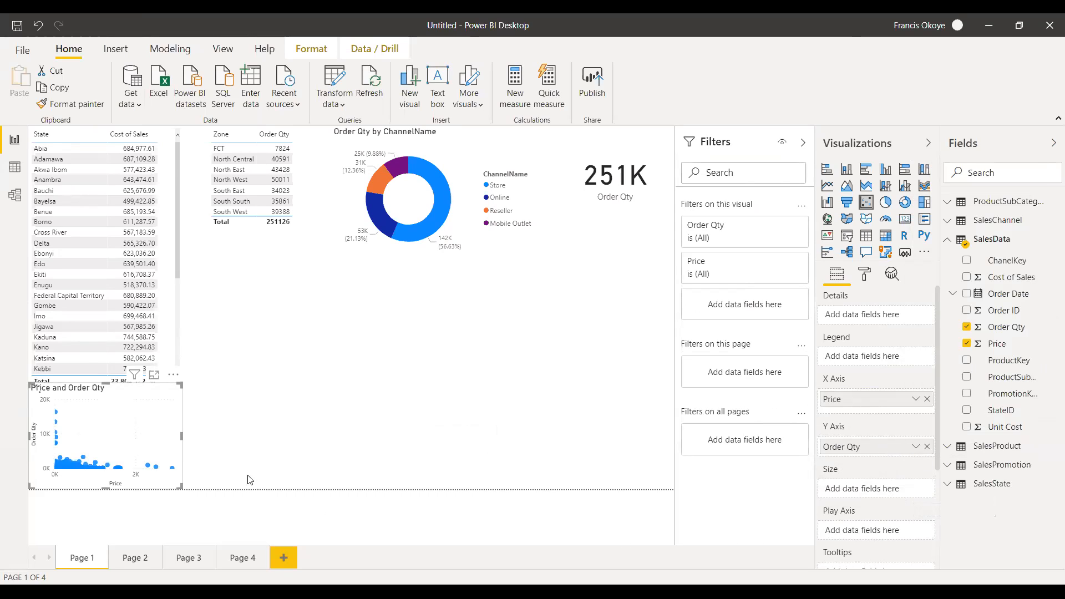
# Enlarge the scatter chart and position it below the donut chart, against the page's right edge.
pyautogui.moveTo(107, 382); pyautogui.dragTo(126, 273)
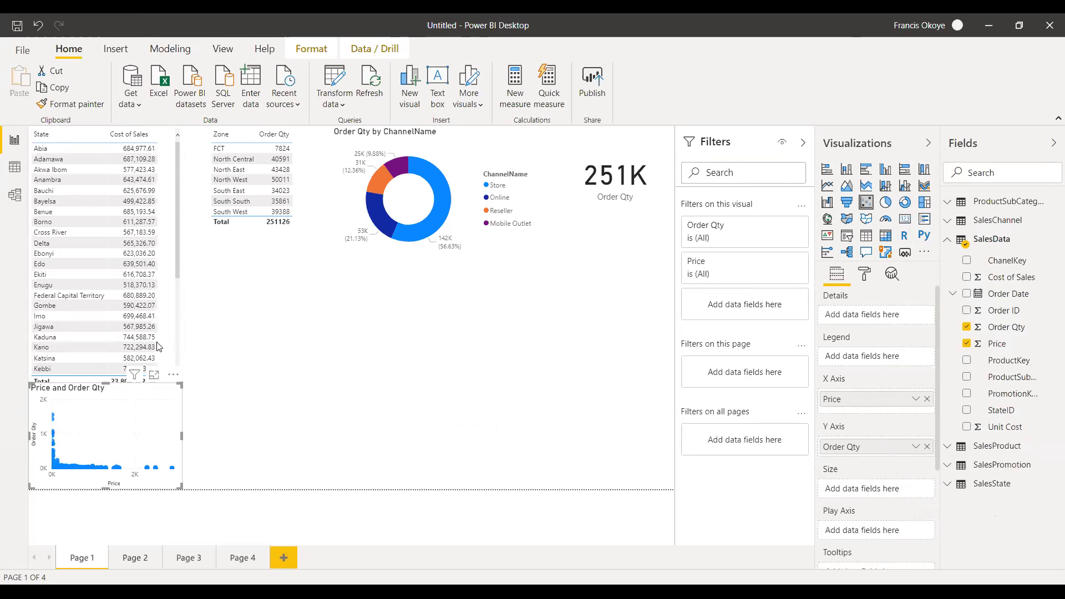
pyautogui.moveTo(174, 386); pyautogui.dragTo(537, 386)
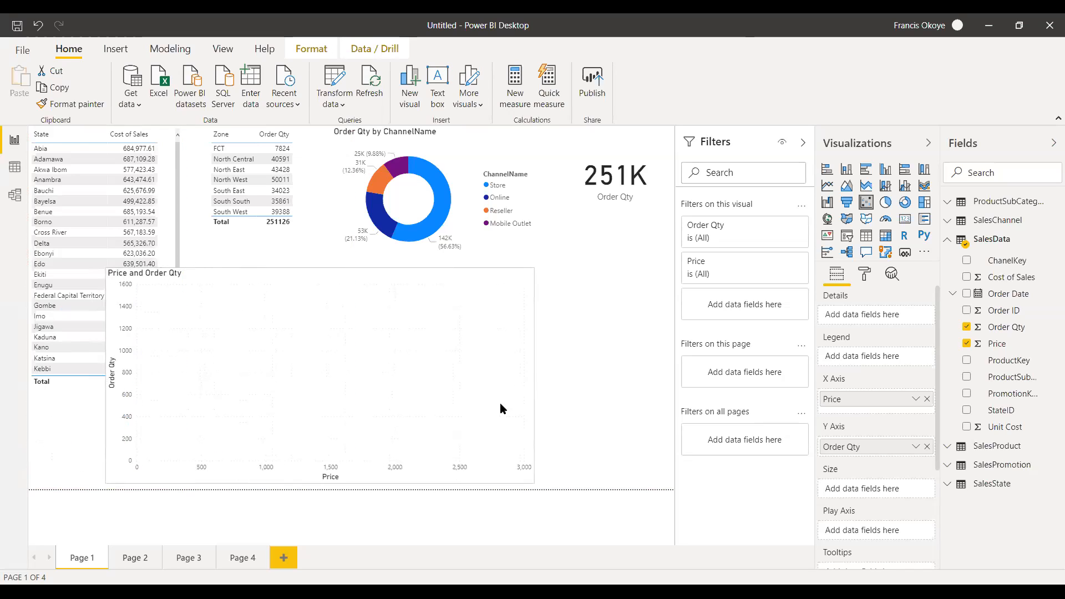
pyautogui.moveTo(316, 274); pyautogui.dragTo(412, 279)
pyautogui.click(438, 276)
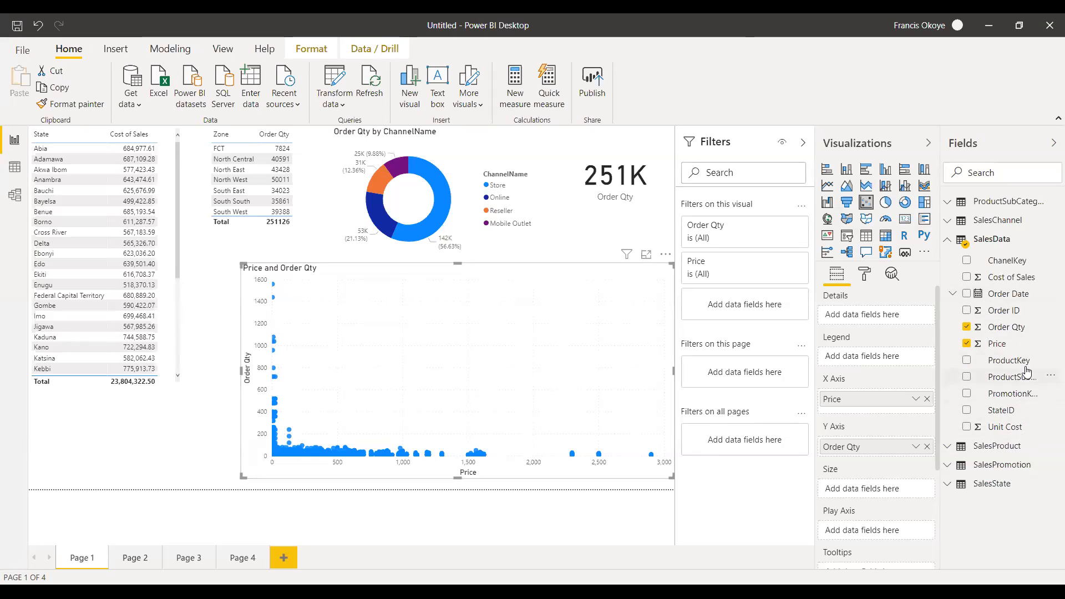
# Try ProductSubCategoryKey as the scatter chart's legend, and replace it with ChannelName from SalesChannel.
pyautogui.moveTo(1025, 378); pyautogui.dragTo(880, 361)
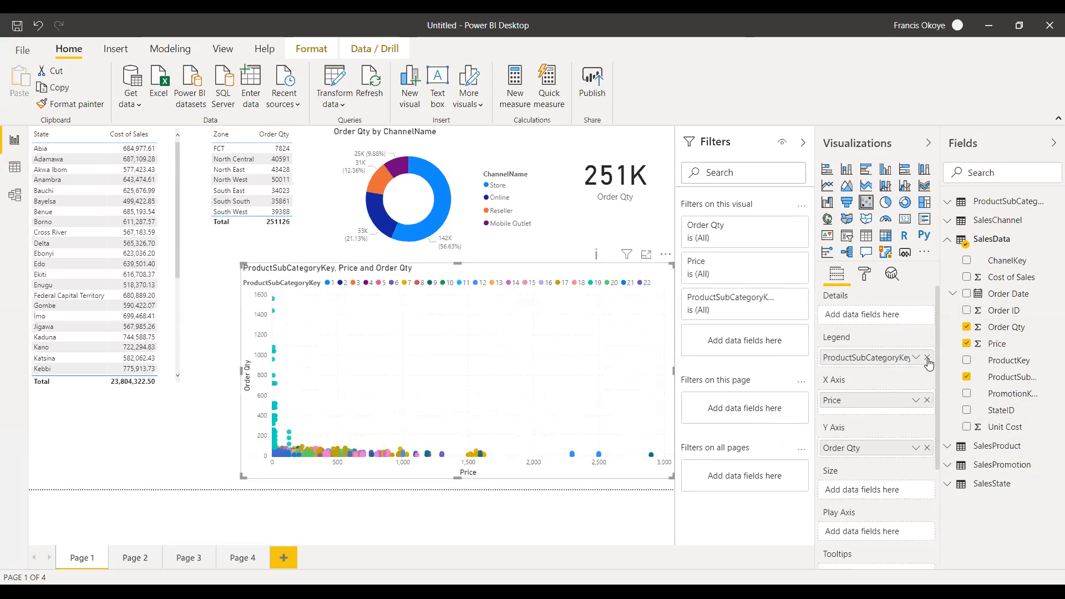
pyautogui.click(967, 376)
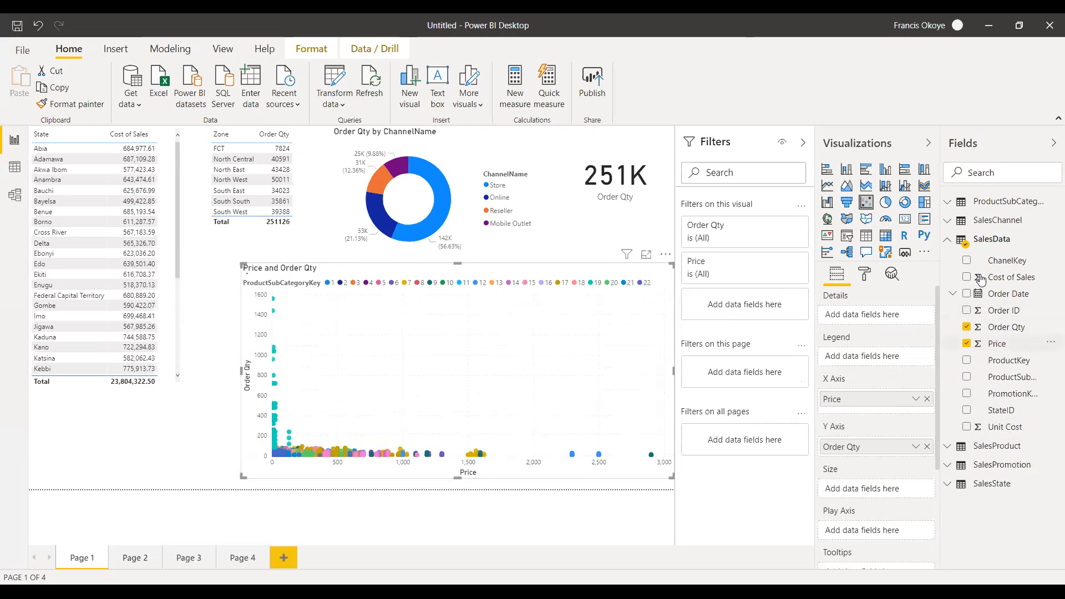
pyautogui.click(949, 223)
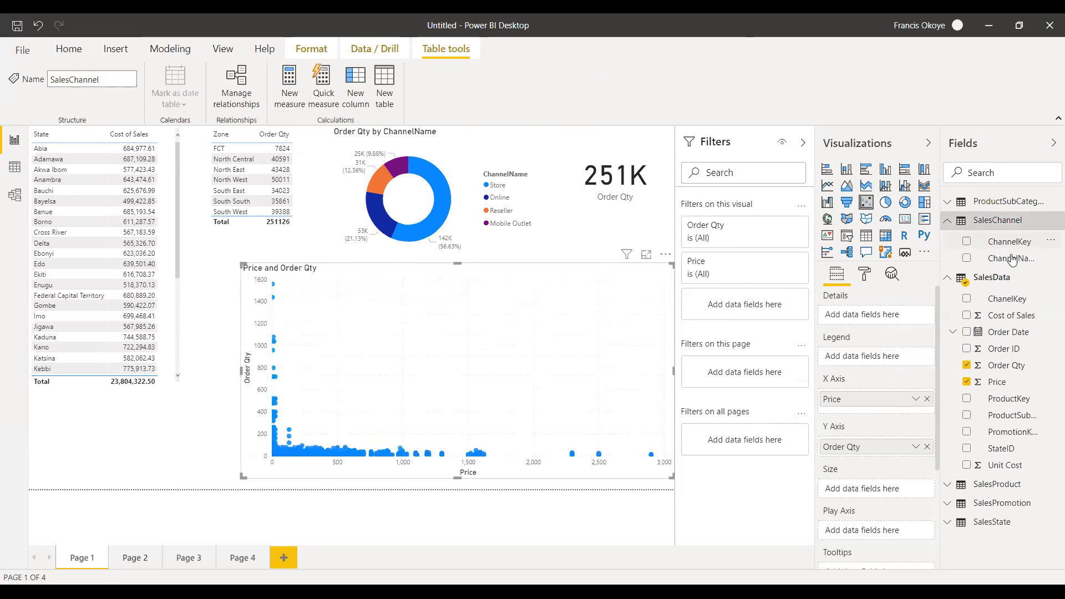
pyautogui.moveTo(1022, 261); pyautogui.dragTo(889, 363)
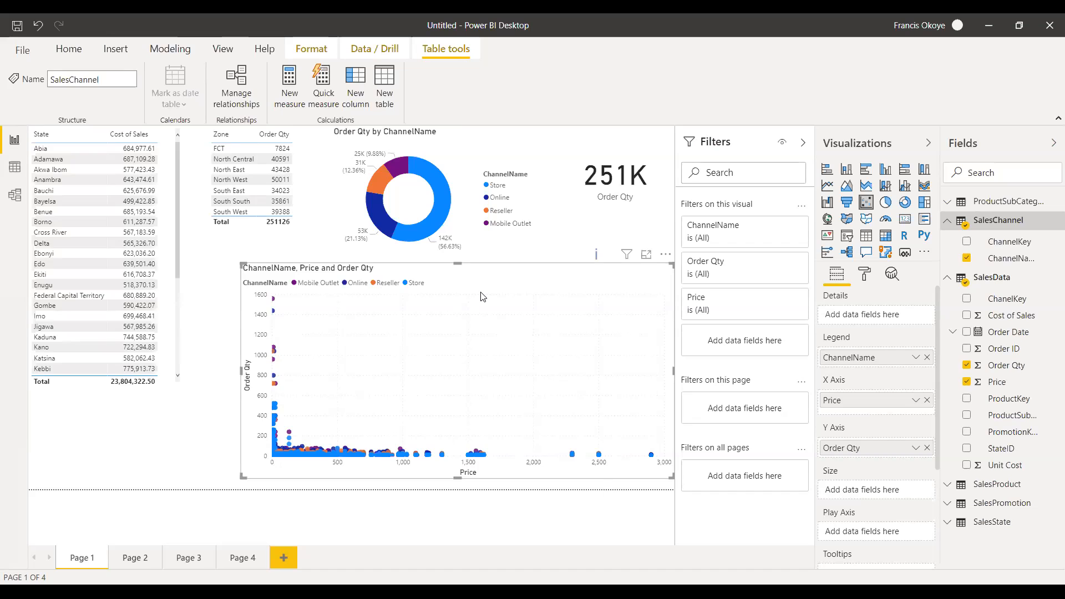
# Delete the scatter chart and widen the donut chart toward the Zone table.
pyautogui.press('Delete')
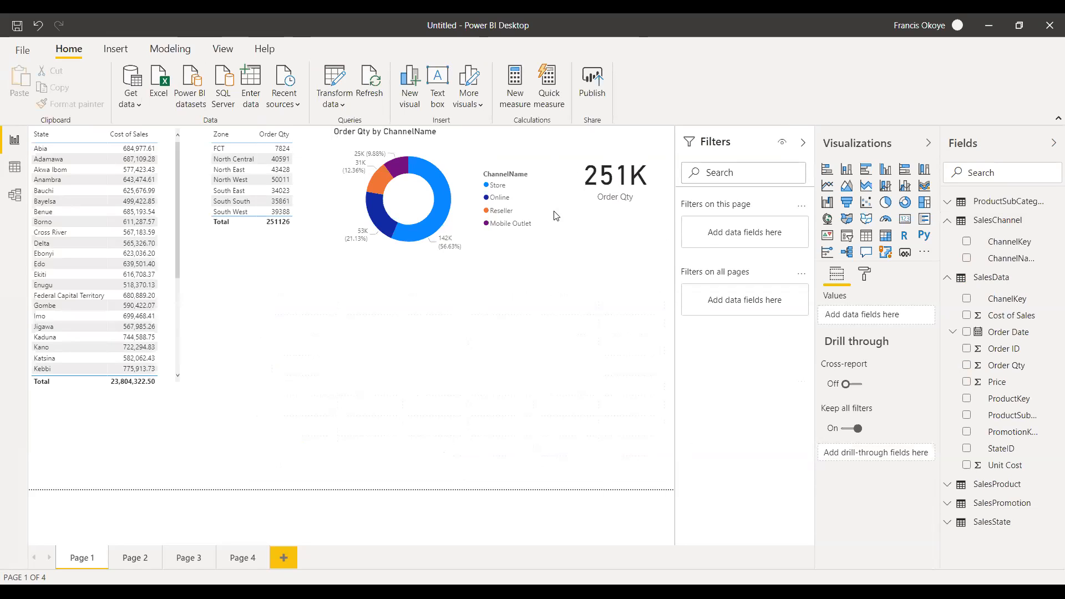
pyautogui.click(444, 261)
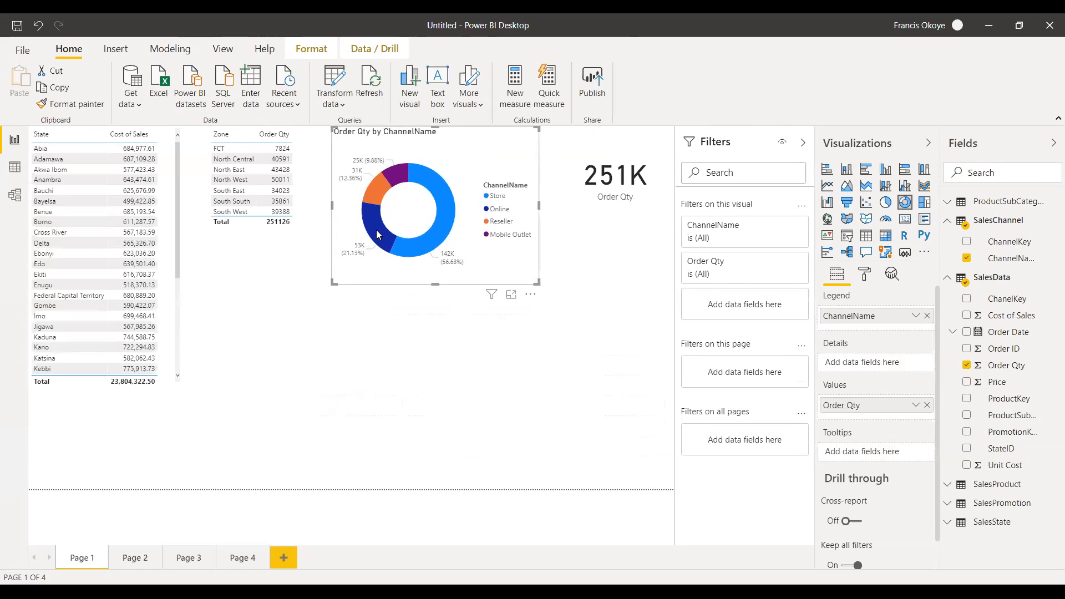
pyautogui.moveTo(334, 210); pyautogui.dragTo(311, 210)
pyautogui.click(620, 322)
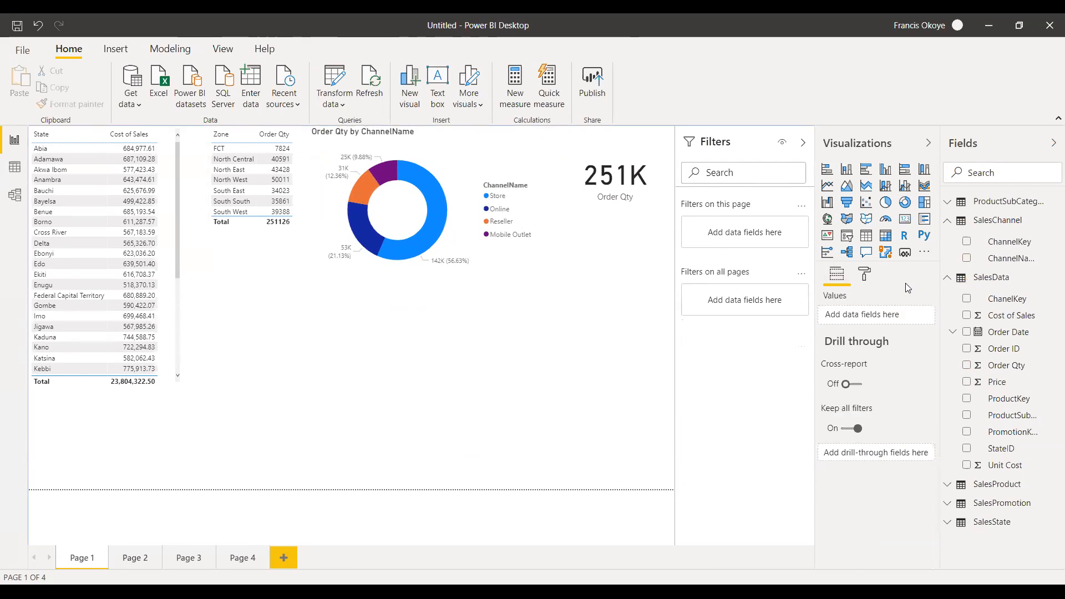
# Place an empty scatter chart below the donut chart, enlarge it, and delete it.
pyautogui.click(865, 202)
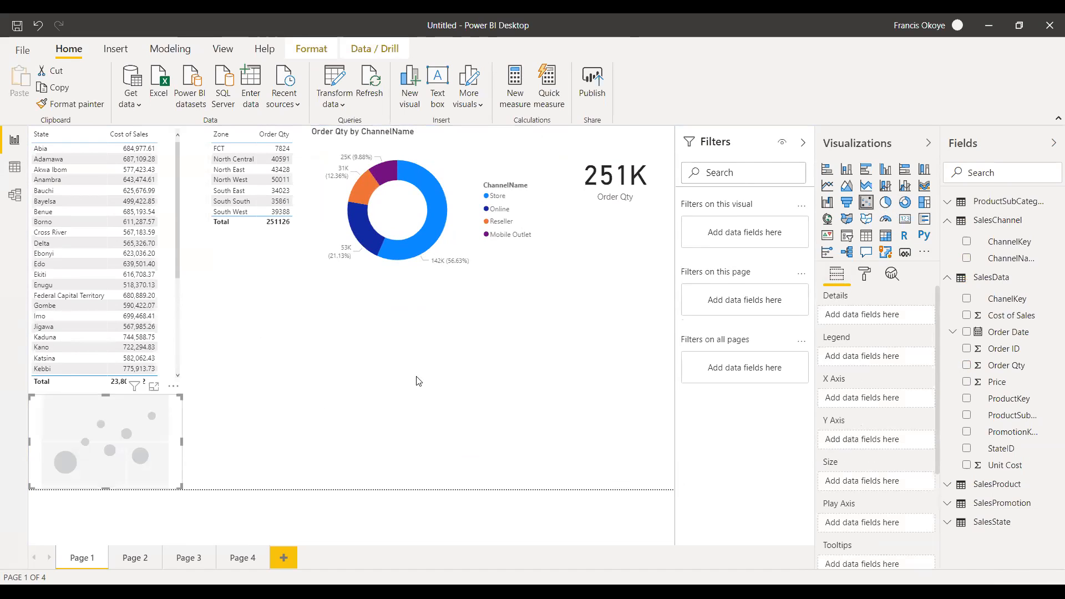
pyautogui.moveTo(131, 401); pyautogui.dragTo(352, 299)
pyautogui.moveTo(329, 387); pyautogui.dragTo(326, 483)
pyautogui.moveTo(405, 385); pyautogui.dragTo(544, 391)
pyautogui.click(571, 390)
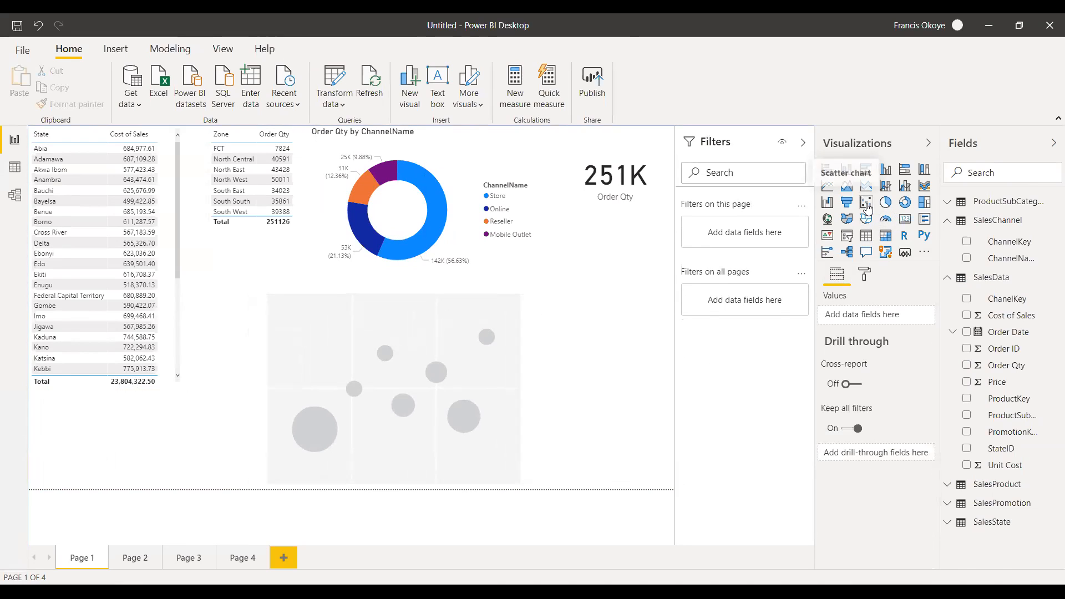
pyautogui.click(499, 381)
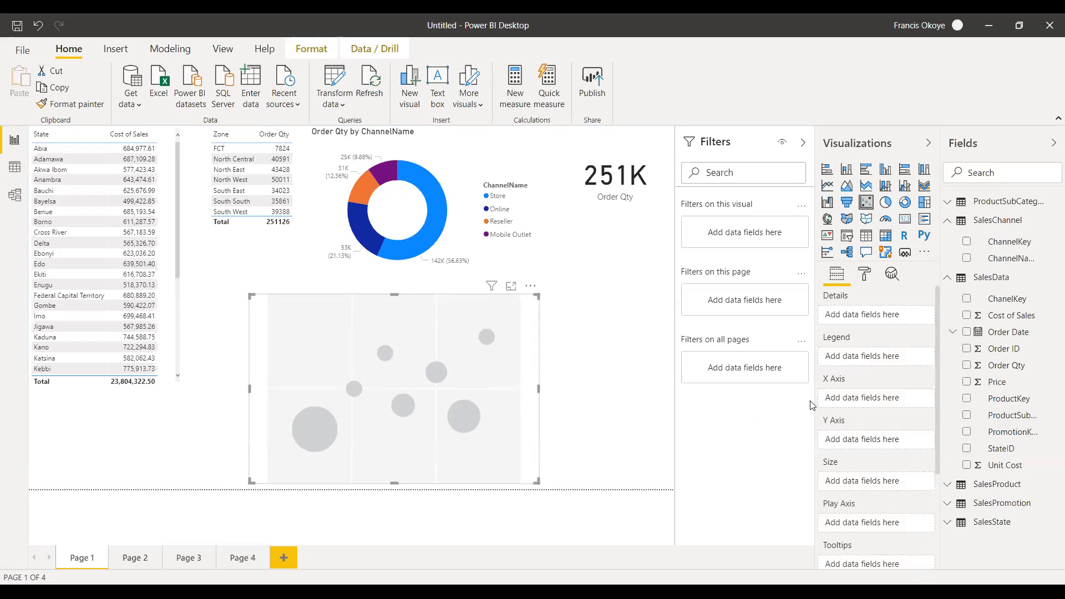
pyautogui.moveTo(540, 390); pyautogui.dragTo(564, 393)
pyautogui.click(594, 408)
pyautogui.click(526, 381)
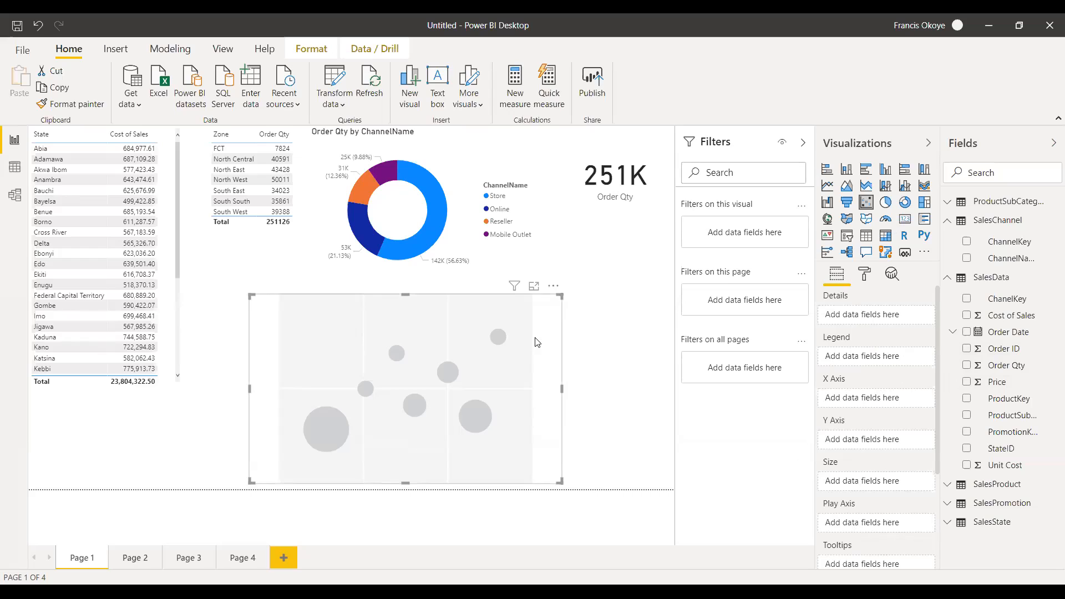
pyautogui.press('Delete')
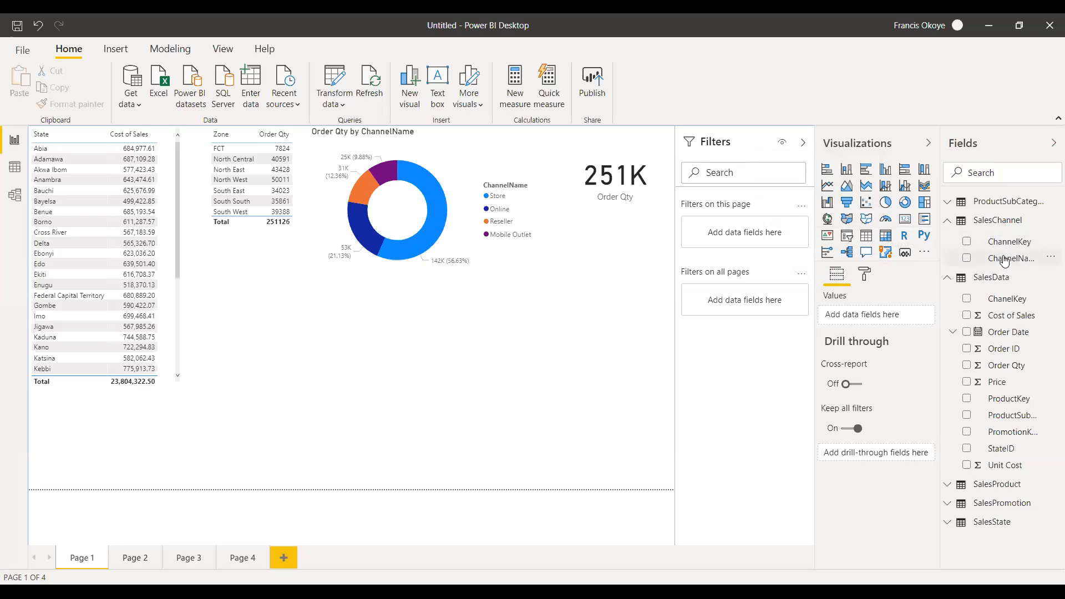
# Build a waterfall chart of Order Qty by ChannelName in the blank area below the donut chart.
pyautogui.moveTo(1007, 258); pyautogui.dragTo(316, 331)
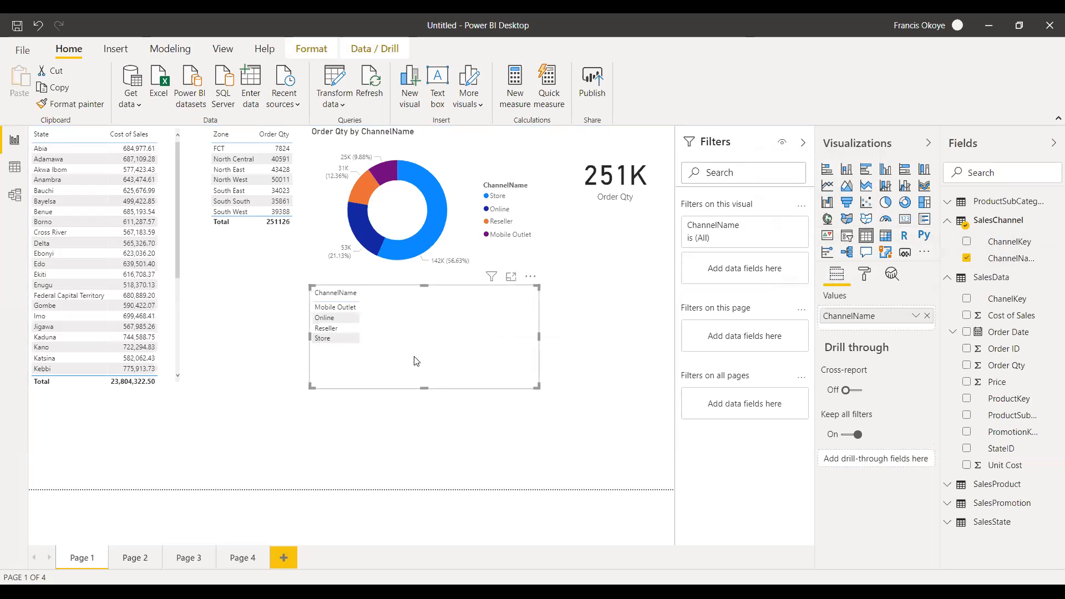
pyautogui.moveTo(416, 361); pyautogui.dragTo(338, 330)
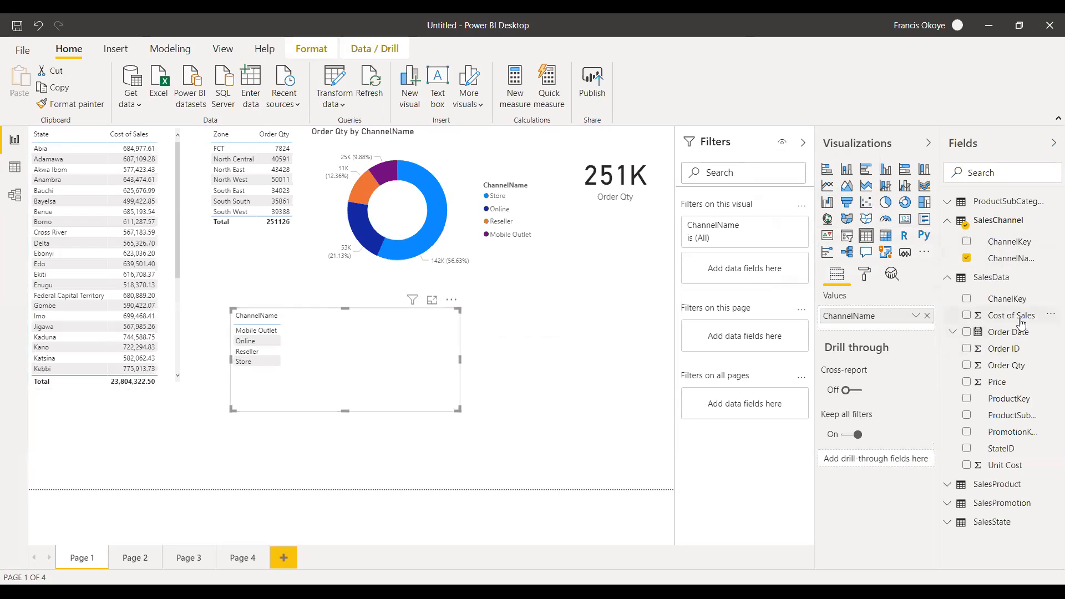
pyautogui.moveTo(1013, 365); pyautogui.dragTo(388, 351)
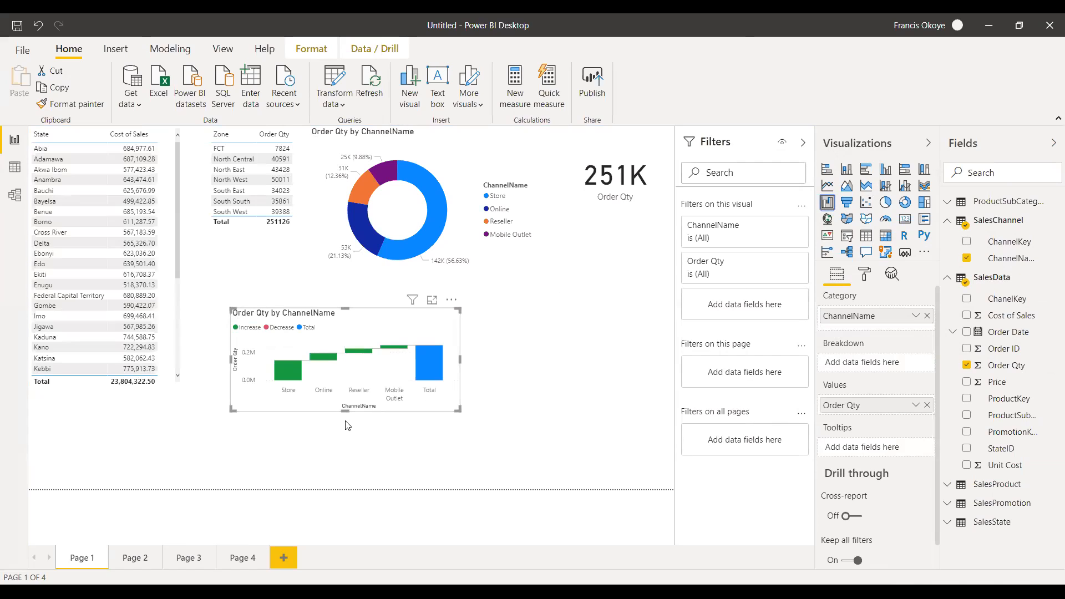
# Make the waterfall chart taller and wider, and delete it.
pyautogui.moveTo(342, 411); pyautogui.dragTo(344, 438)
pyautogui.moveTo(460, 368); pyautogui.dragTo(493, 372)
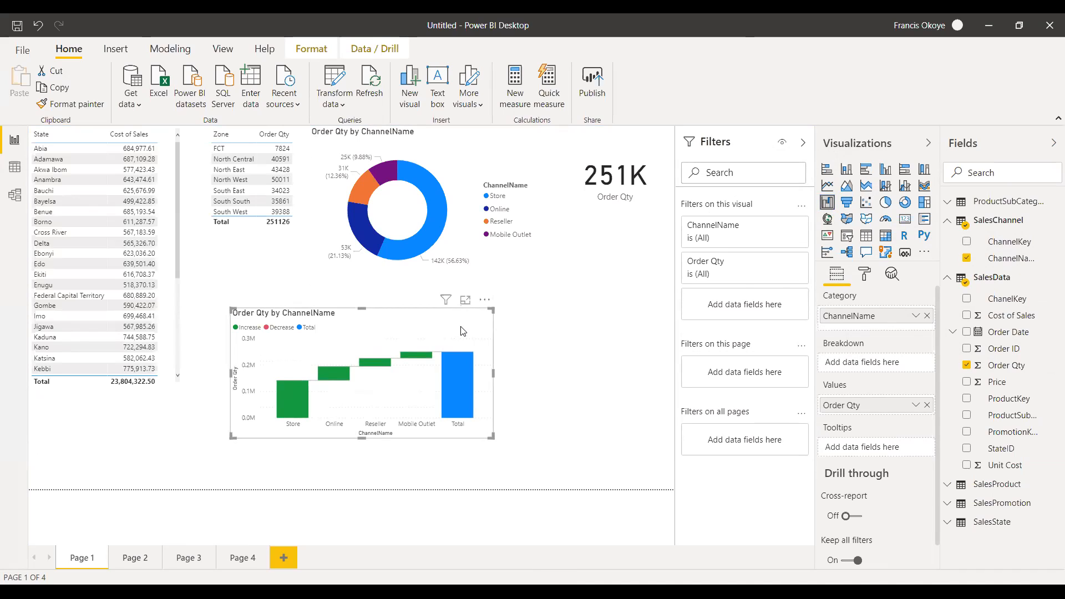
pyautogui.press('Delete')
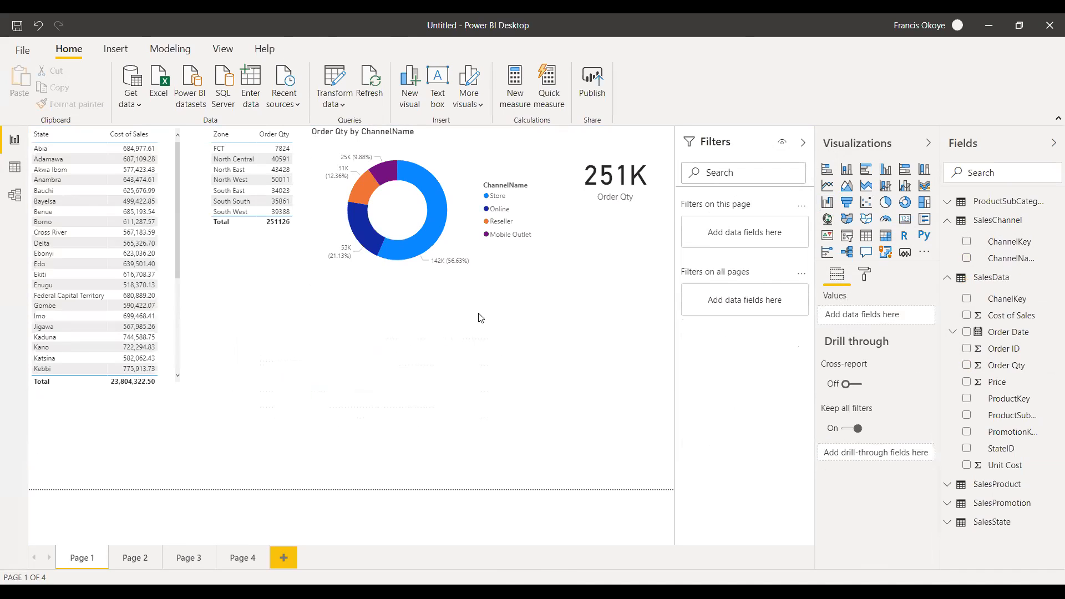
# Add an empty filled map, enlarge it over the lower part of the State table, and delete it.
pyautogui.click(846, 221)
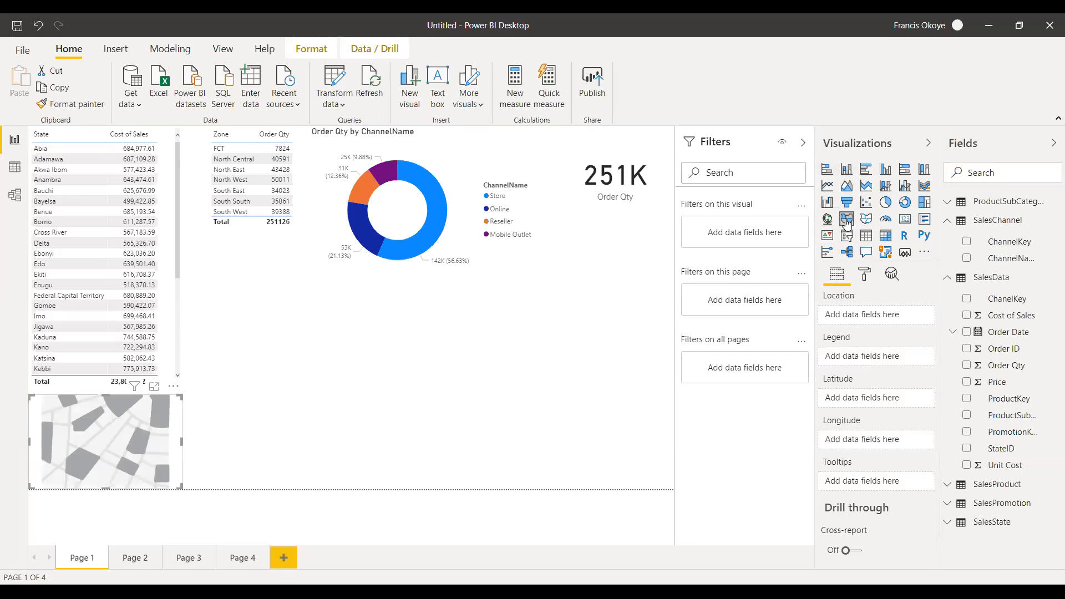
pyautogui.moveTo(107, 394); pyautogui.dragTo(108, 309)
pyautogui.click(229, 397)
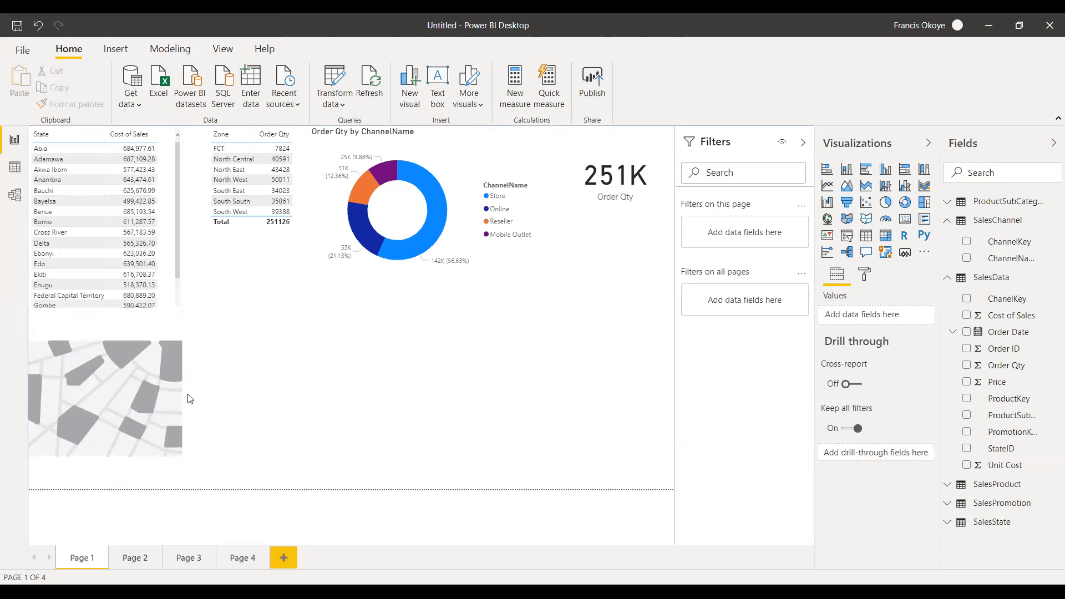
pyautogui.click(181, 398)
pyautogui.moveTo(182, 398); pyautogui.dragTo(188, 398)
pyautogui.moveTo(290, 398); pyautogui.dragTo(351, 398)
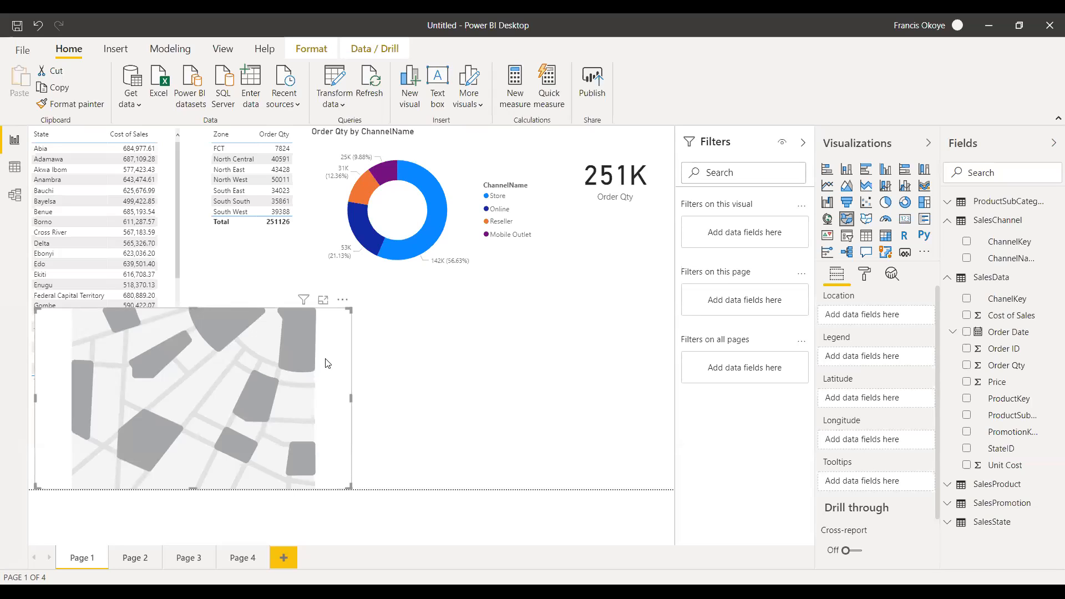
pyautogui.press('Delete')
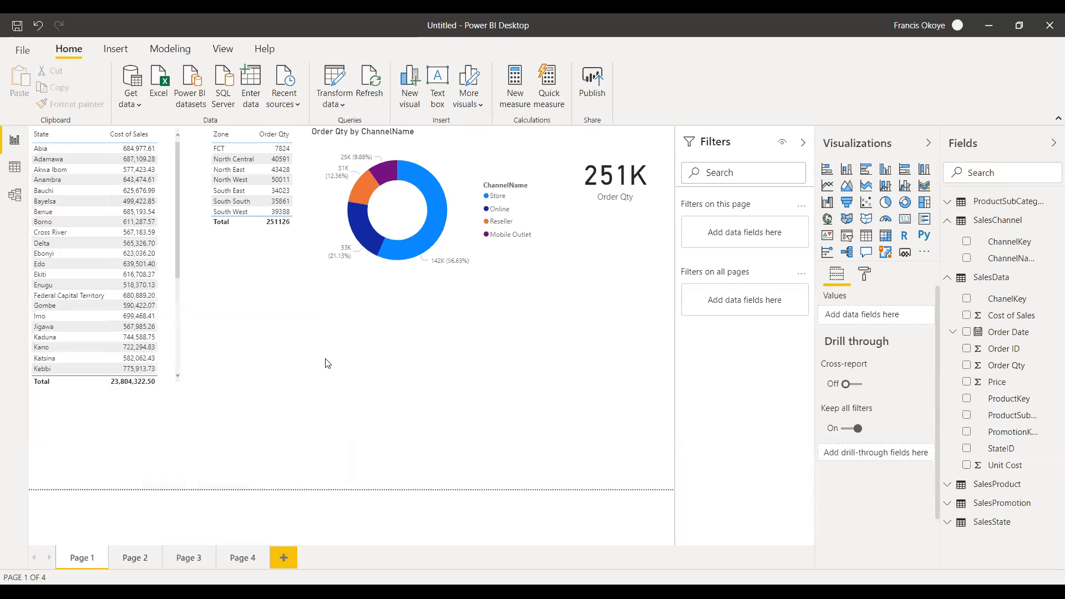
# Add an empty shape map, make it taller and wider over the lower part of the State table, and delete it.
pyautogui.click(867, 221)
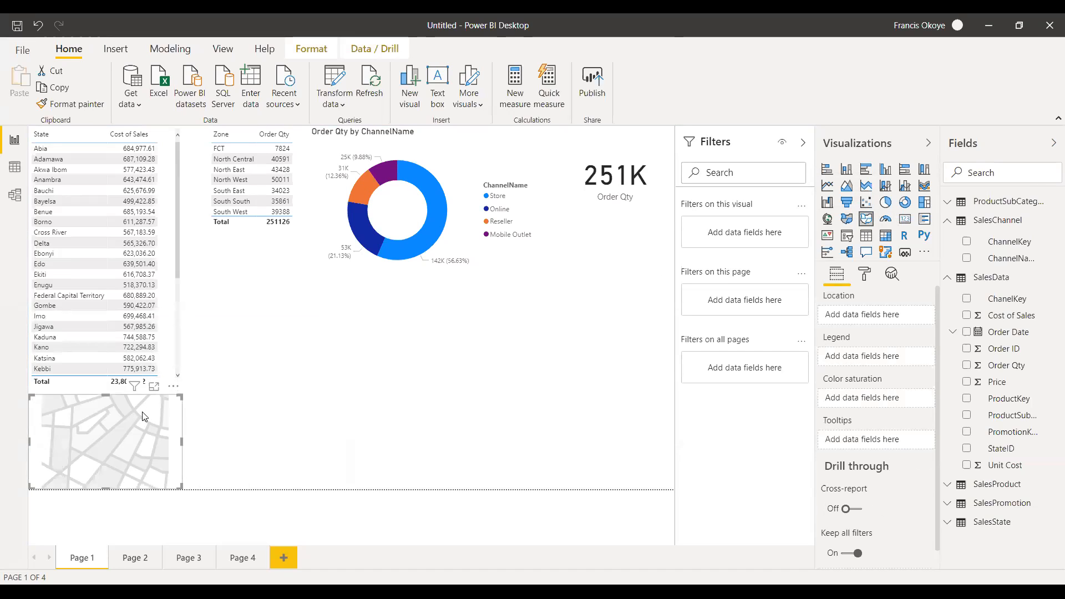
pyautogui.moveTo(105, 395); pyautogui.dragTo(105, 322)
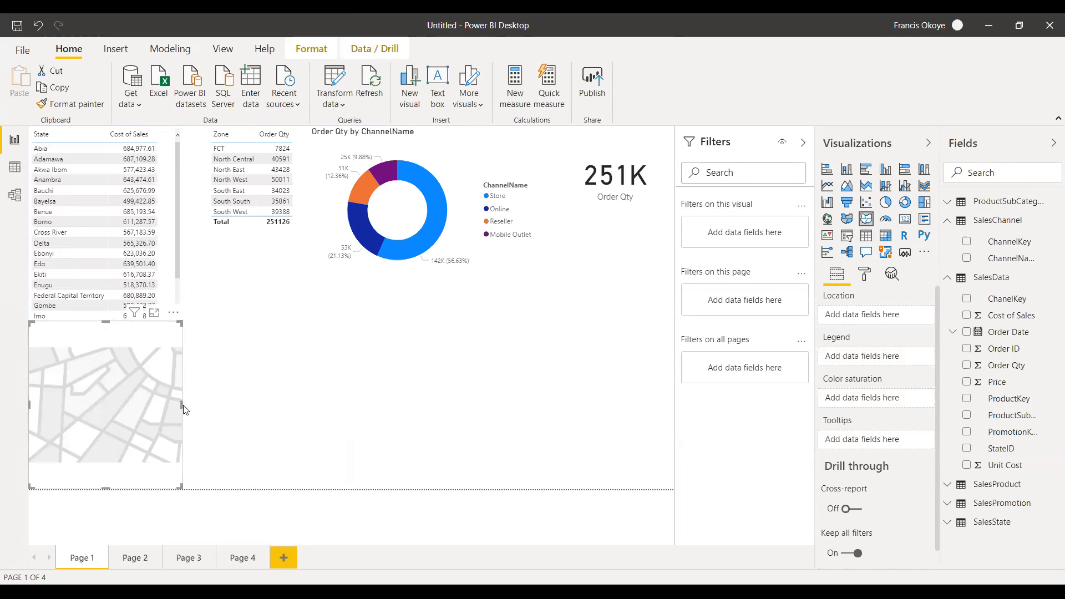
pyautogui.moveTo(181, 408); pyautogui.dragTo(239, 415)
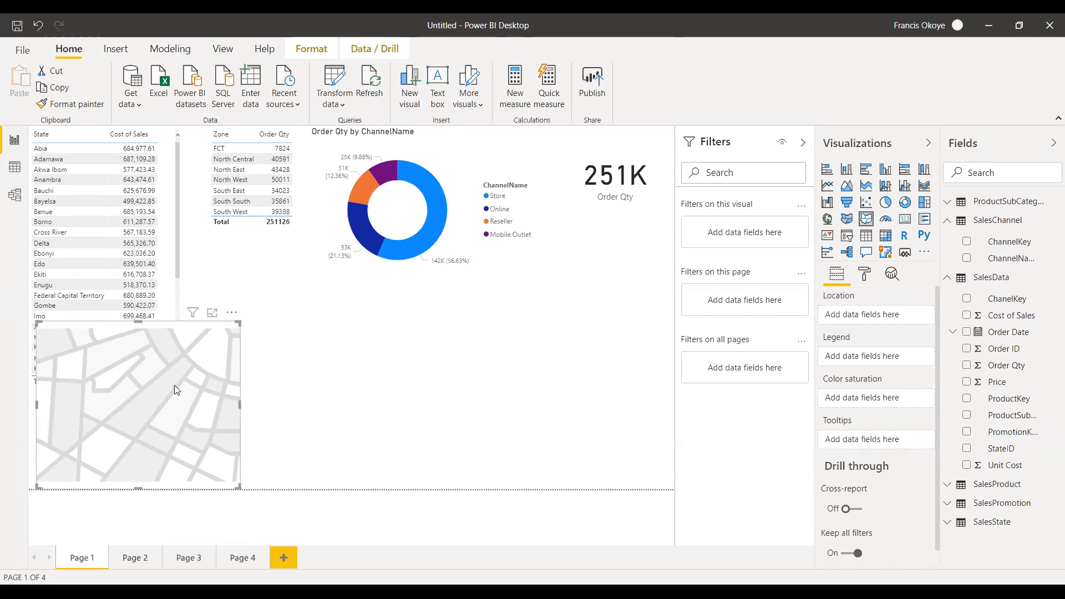
pyautogui.press('Delete')
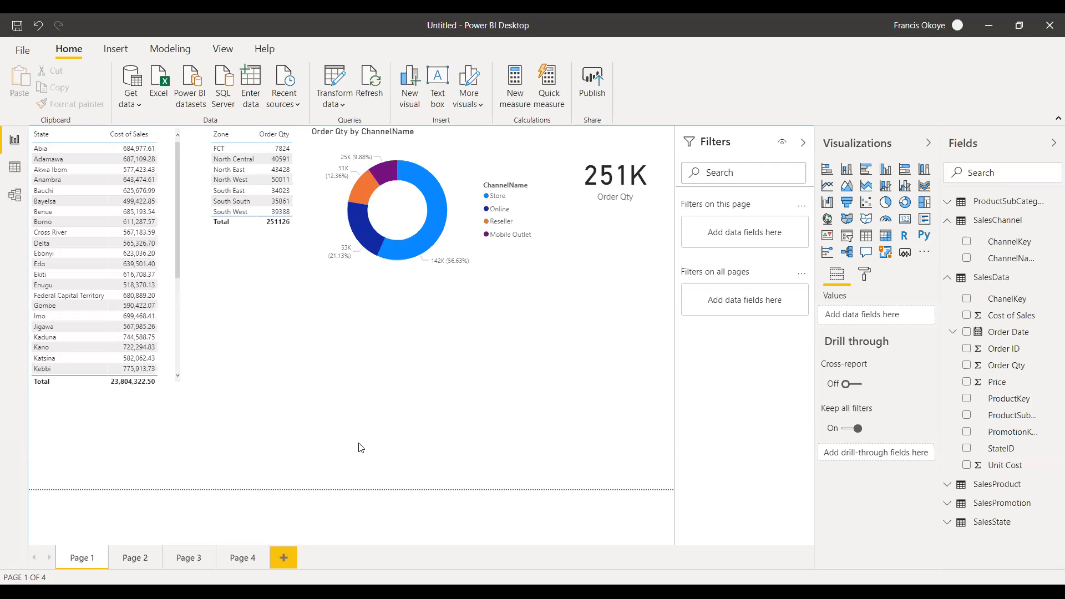
# Add an empty gauge below the State table, make it slightly taller, and delete it.
pyautogui.click(887, 223)
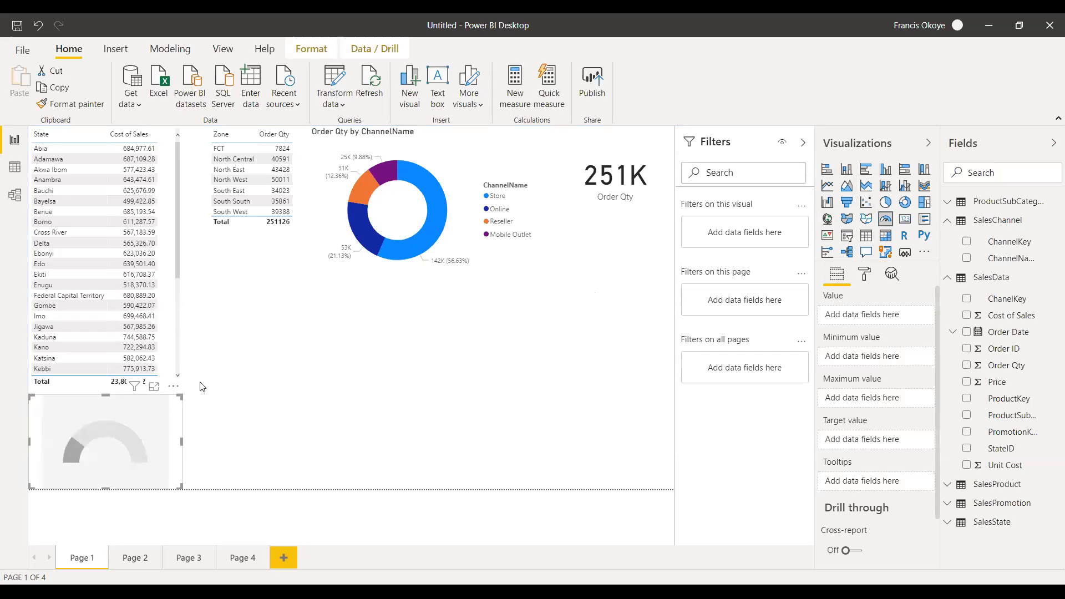
pyautogui.moveTo(105, 395); pyautogui.dragTo(105, 391)
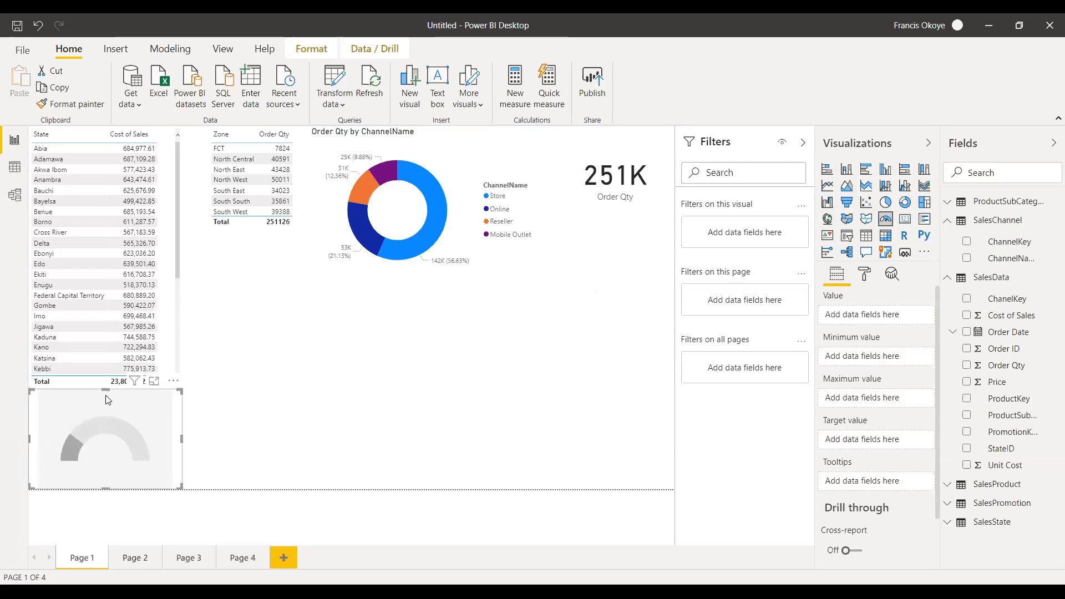
pyautogui.press('Delete')
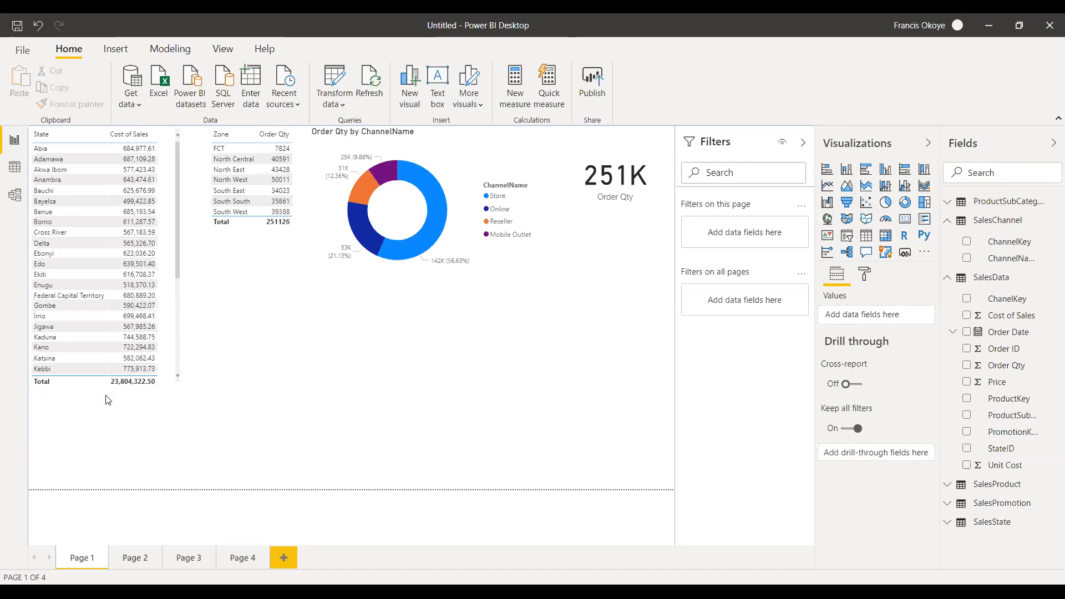
# Place another empty gauge in the blank area below the Zone table, resize it, and delete it.
pyautogui.click(886, 220)
pyautogui.moveTo(130, 395); pyautogui.dragTo(325, 290)
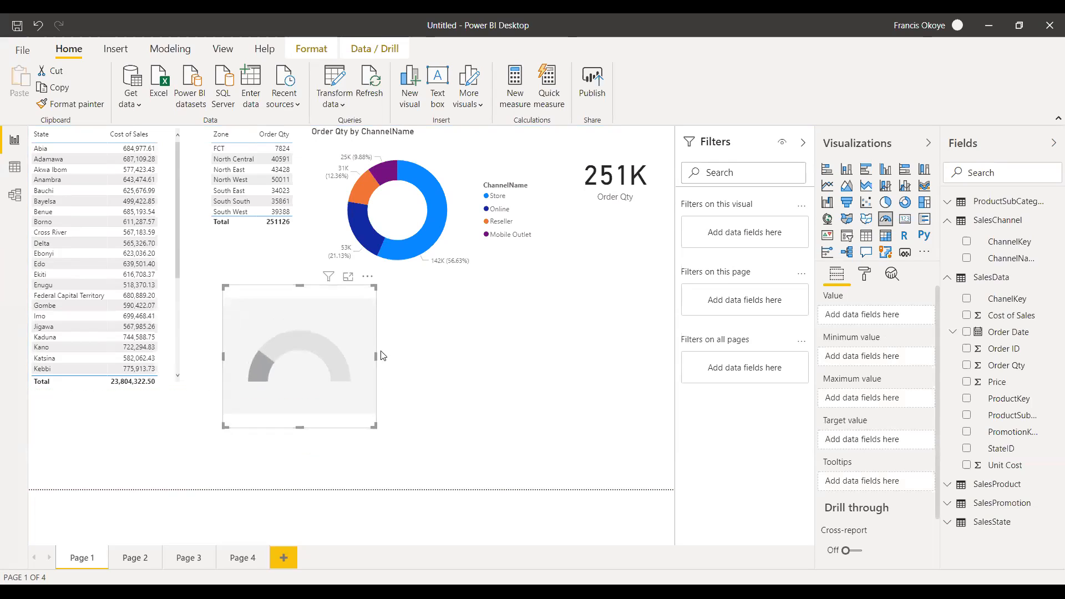
pyautogui.moveTo(376, 356); pyautogui.dragTo(423, 357)
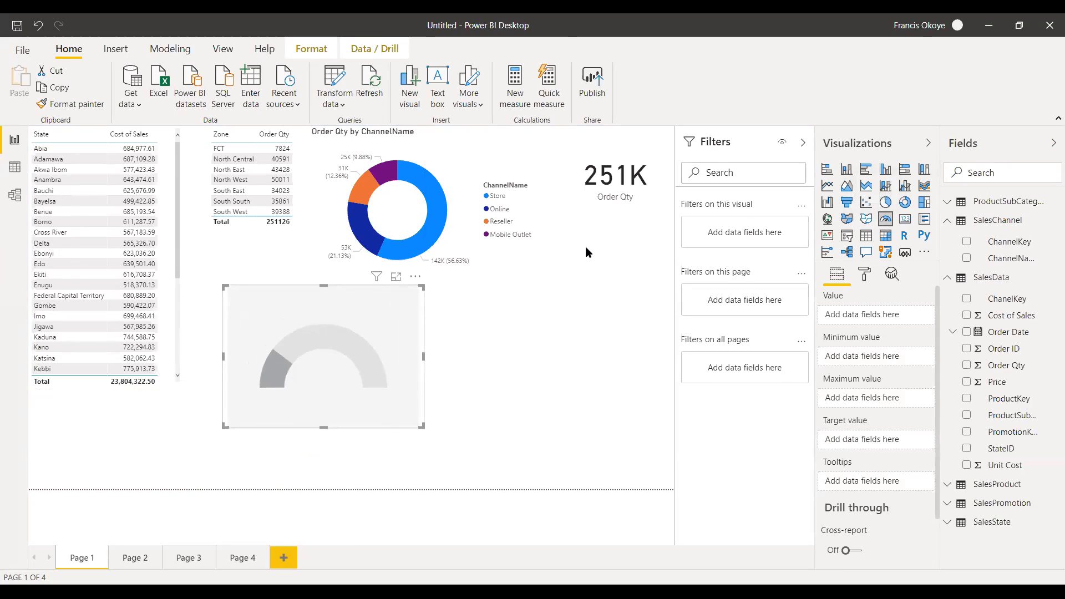
pyautogui.moveTo(422, 287); pyautogui.dragTo(397, 307)
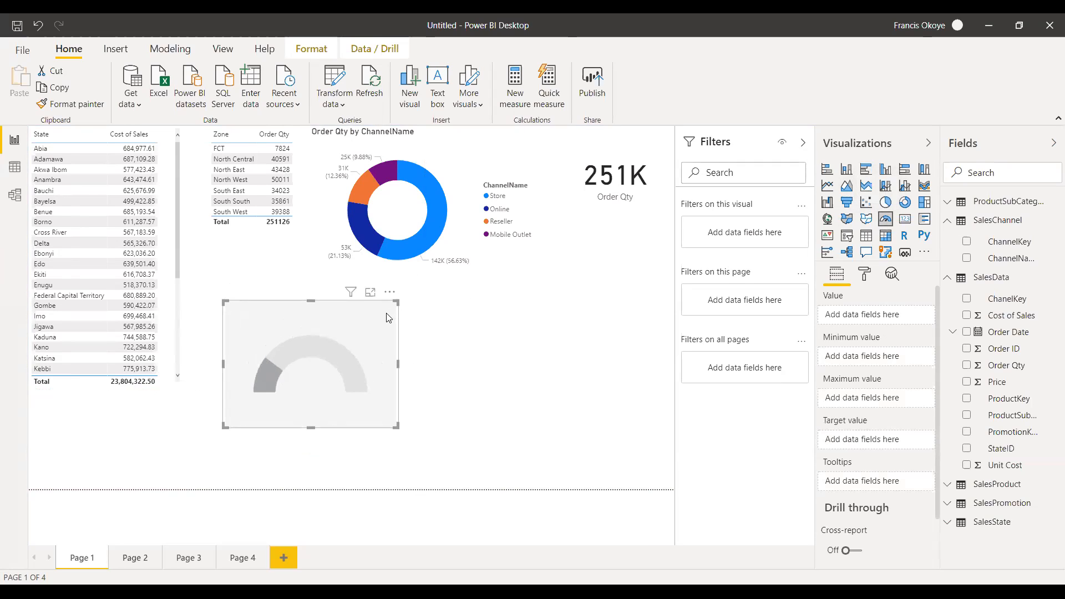
pyautogui.press('Delete')
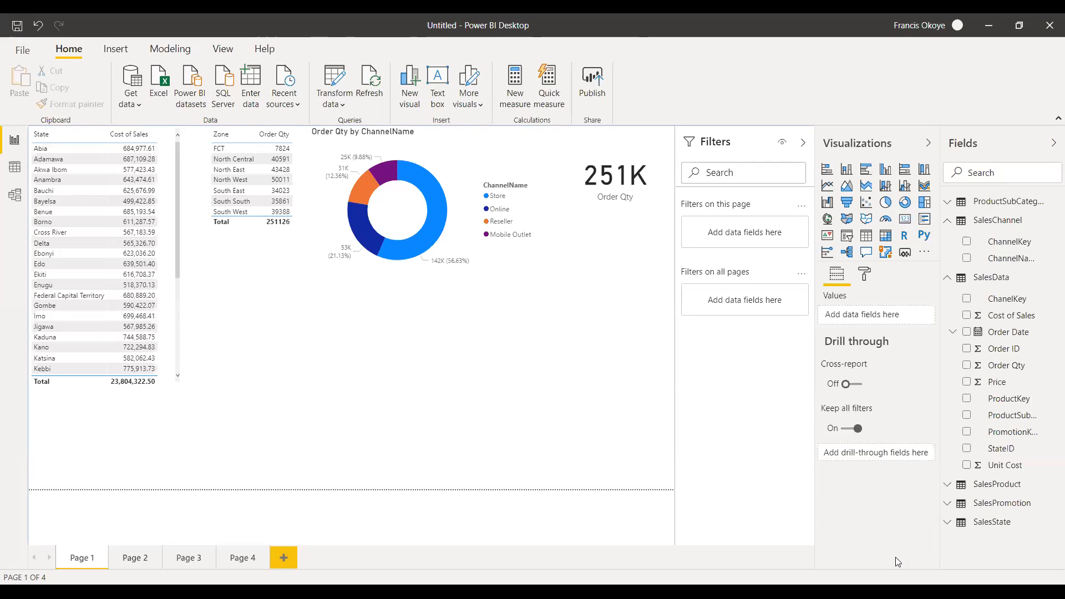
# Look through the fields of SalesState, SalesPromotion and SalesProduct, leaving every table in the field list collapsed.
pyautogui.click(951, 222)
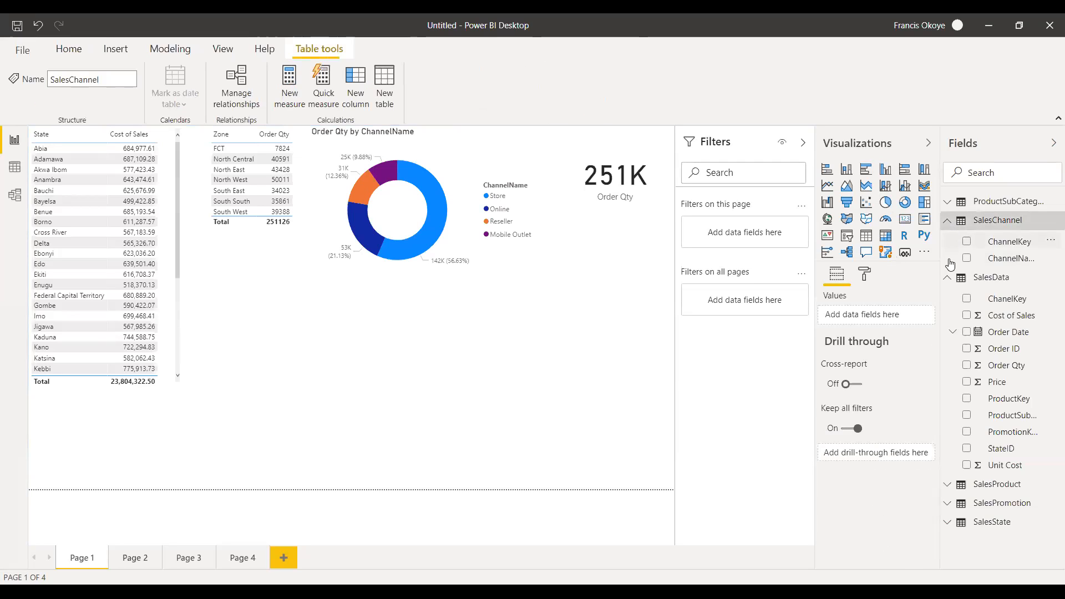
pyautogui.click(949, 279)
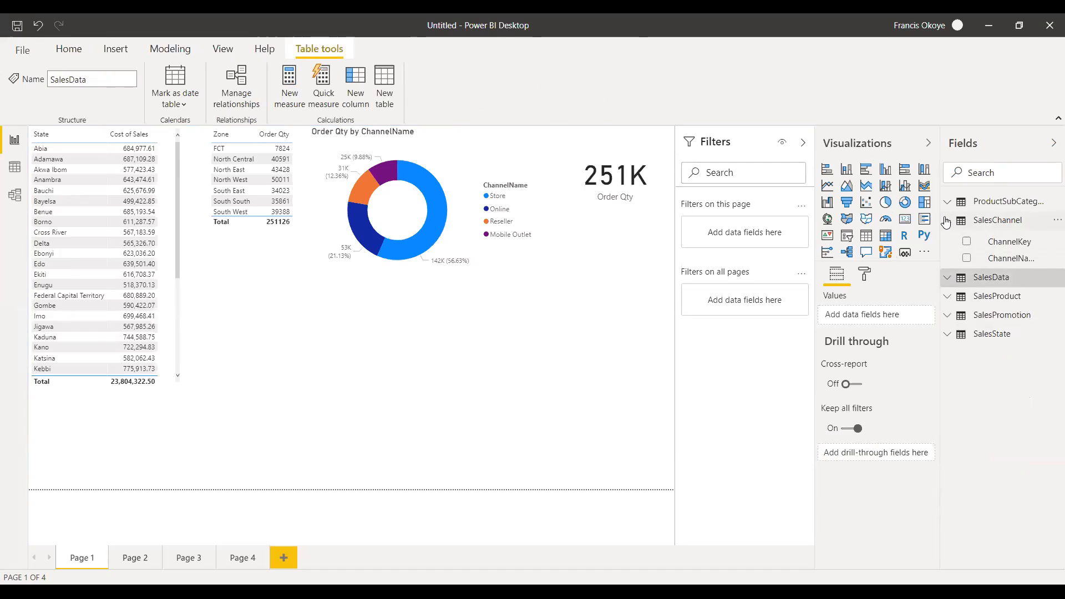
pyautogui.click(947, 220)
pyautogui.click(958, 297)
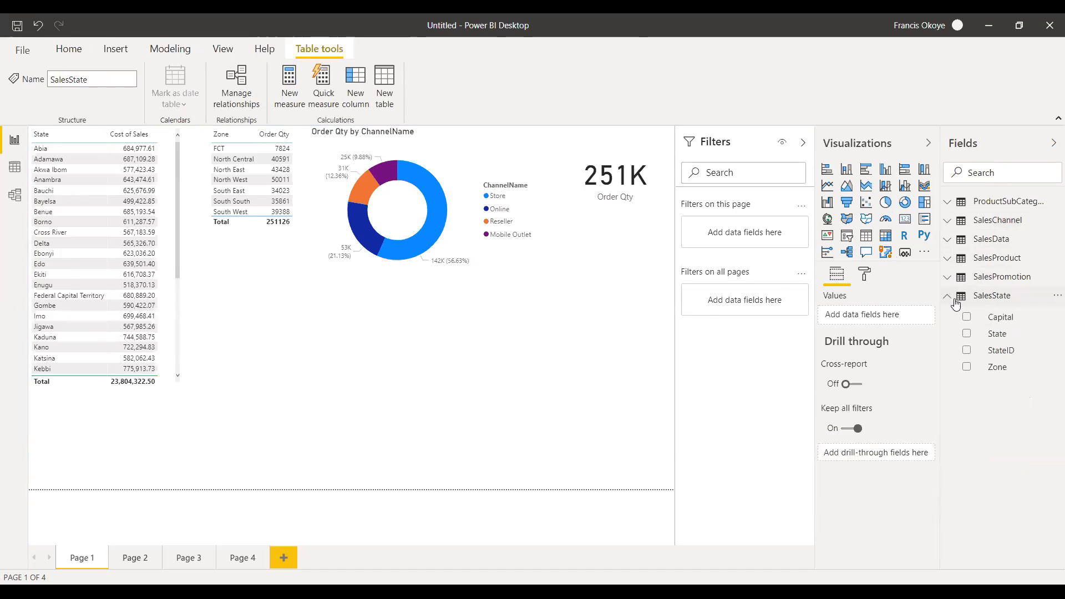
pyautogui.click(948, 296)
pyautogui.click(952, 278)
pyautogui.click(950, 277)
pyautogui.click(949, 258)
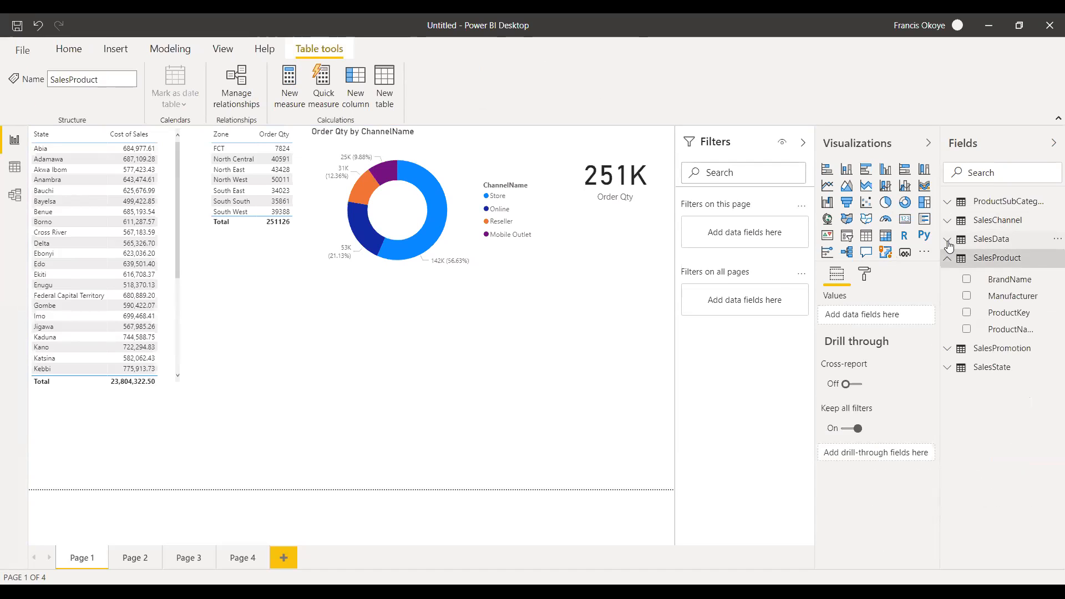
pyautogui.click(948, 258)
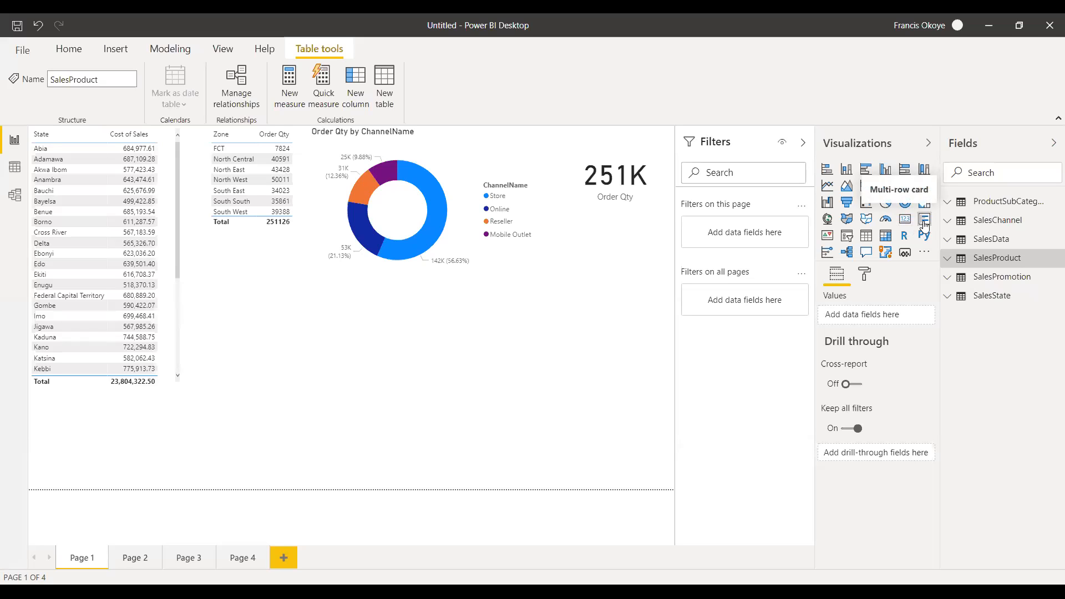
# Place an empty multi-row card below the donut chart, make it taller and wider, and delete it.
pyautogui.click(924, 222)
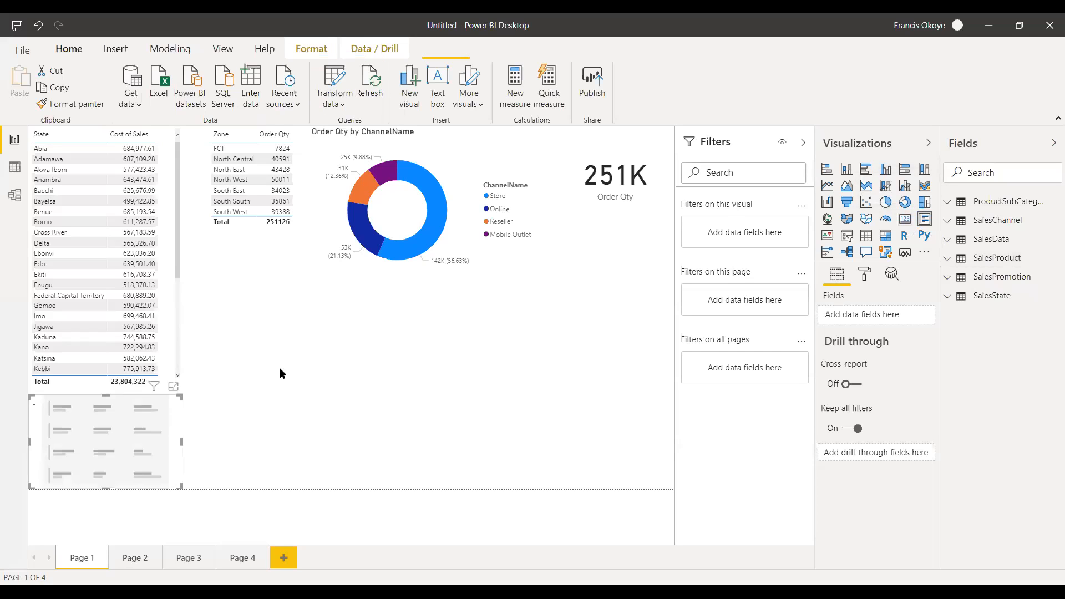
pyautogui.moveTo(159, 424); pyautogui.dragTo(470, 329)
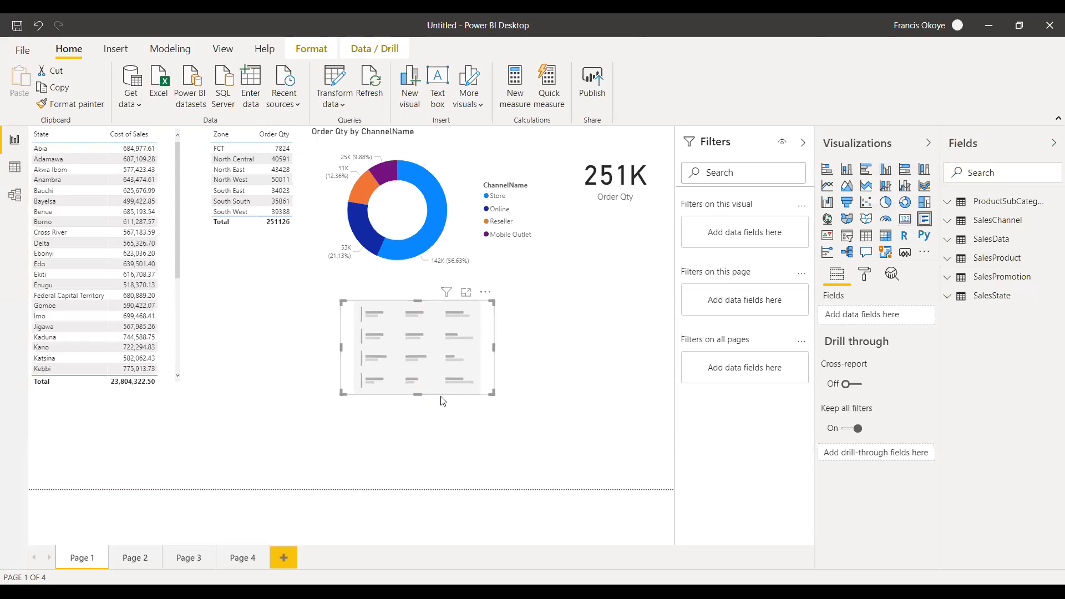
pyautogui.moveTo(414, 394); pyautogui.dragTo(422, 482)
pyautogui.moveTo(495, 392); pyautogui.dragTo(570, 388)
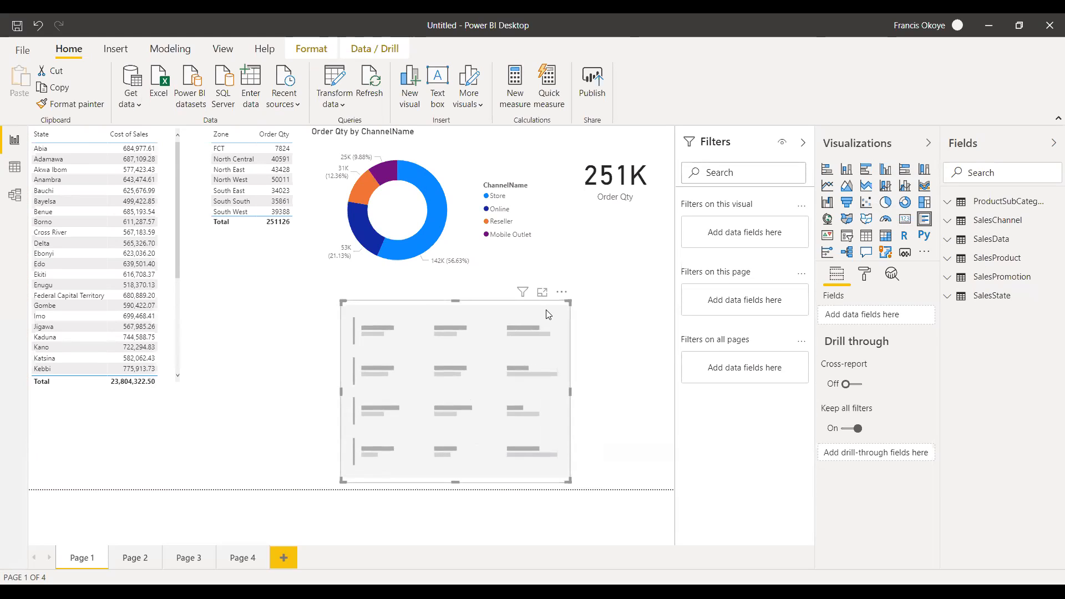
pyautogui.press('Delete')
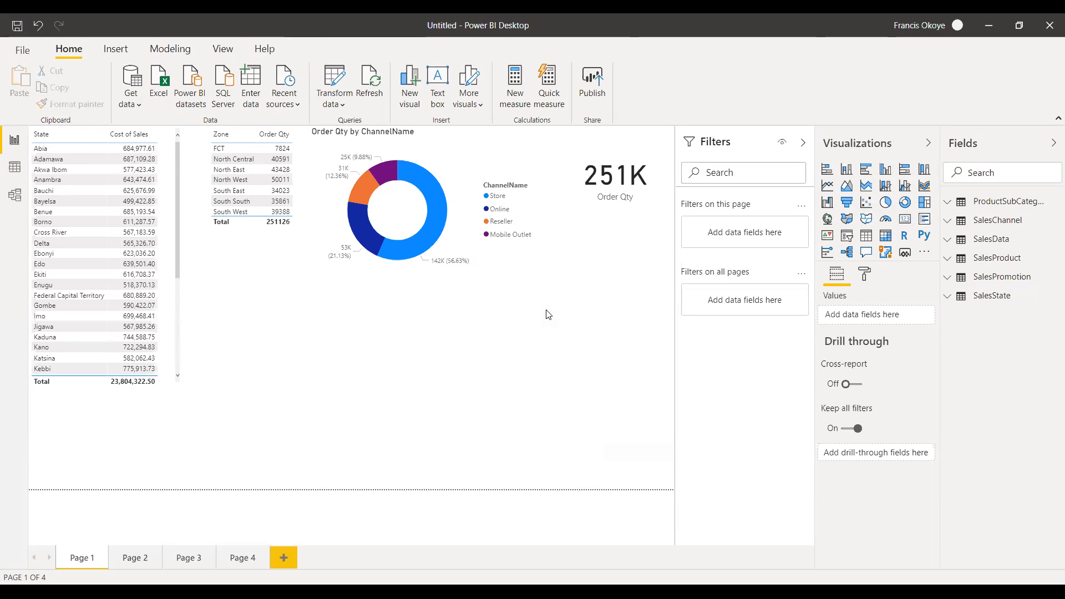
# Add an empty KPI visual below the State table, enlarge it slightly, and delete it.
pyautogui.click(829, 240)
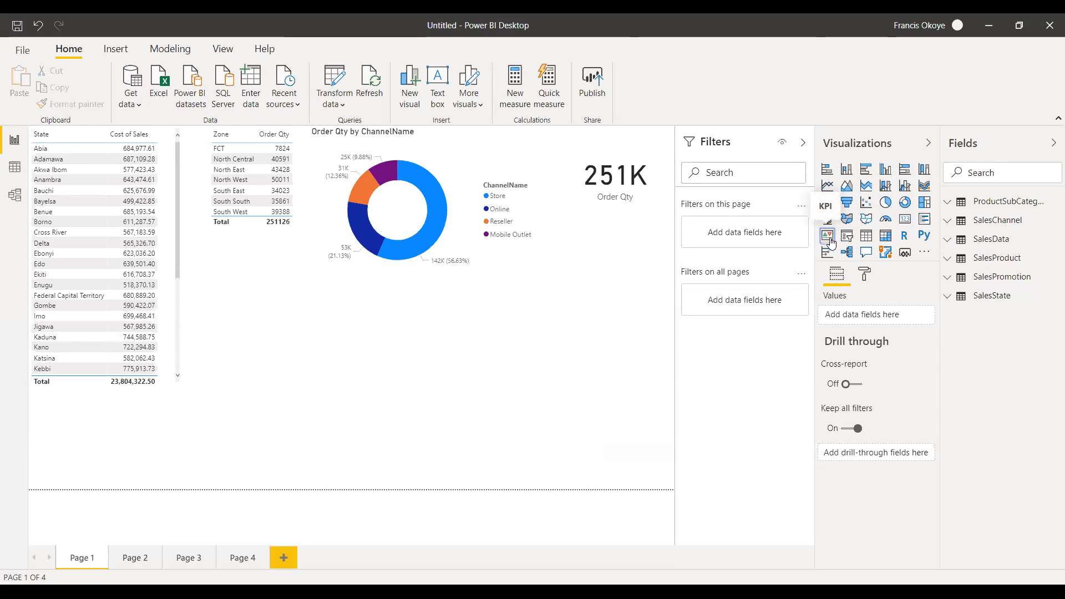
pyautogui.moveTo(108, 393); pyautogui.dragTo(107, 407)
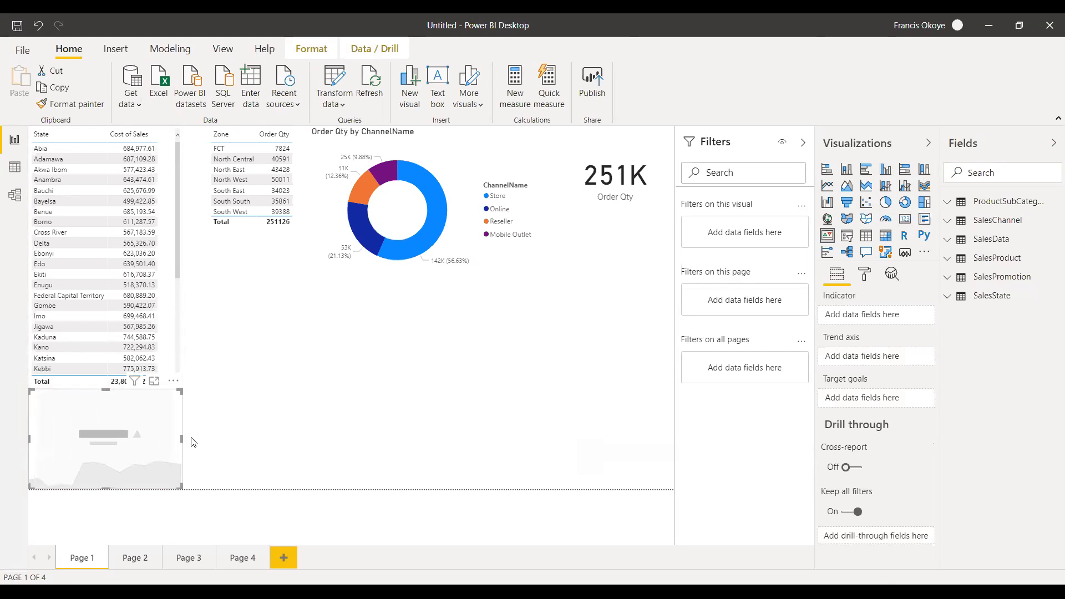
pyautogui.moveTo(183, 438); pyautogui.dragTo(191, 437)
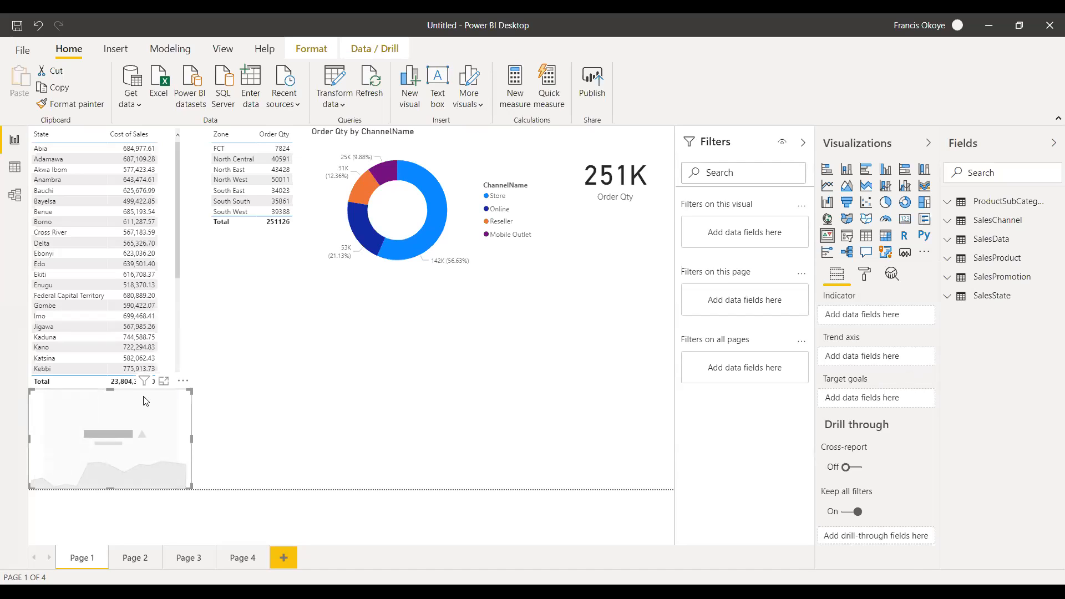
pyautogui.press('Delete')
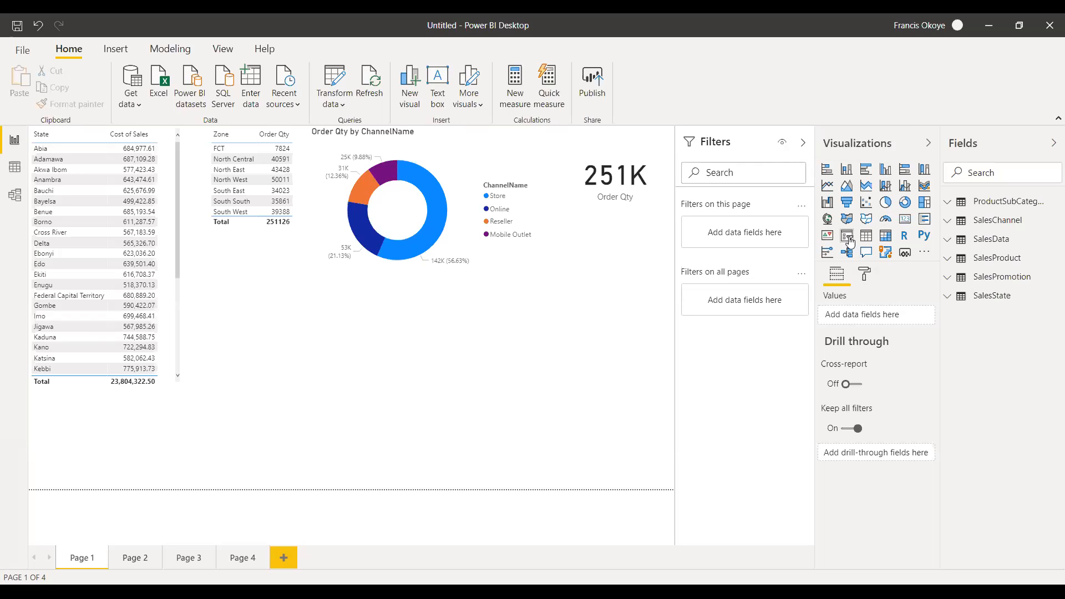
# Place an empty matrix in the blank area below the Zone table, enlarge it, and delete it.
pyautogui.click(886, 237)
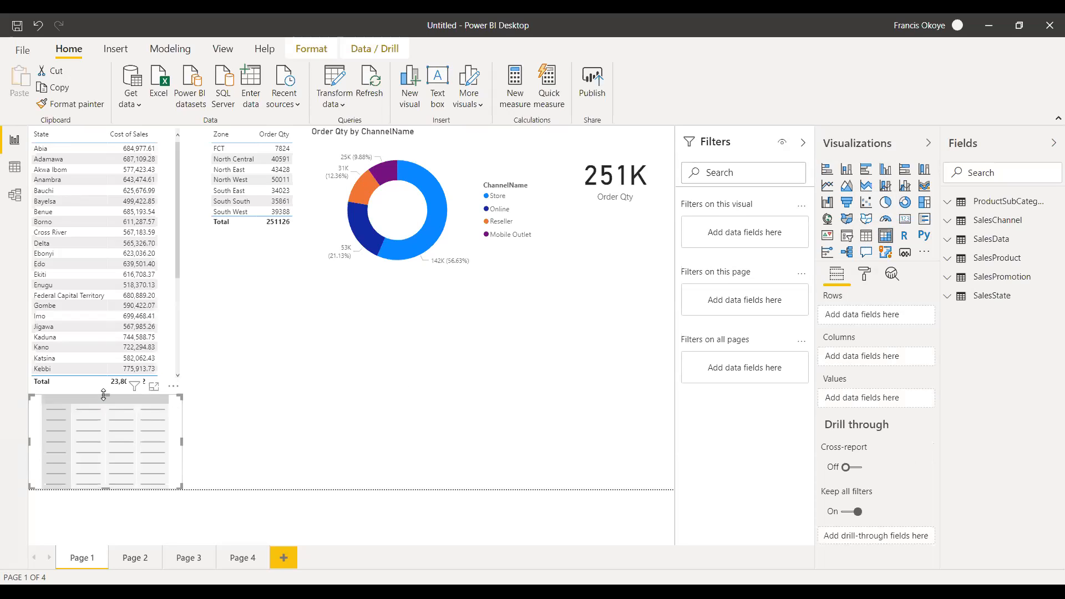
pyautogui.moveTo(118, 394); pyautogui.dragTo(310, 293)
pyautogui.moveTo(296, 388); pyautogui.dragTo(295, 444)
pyautogui.moveTo(373, 369); pyautogui.dragTo(428, 367)
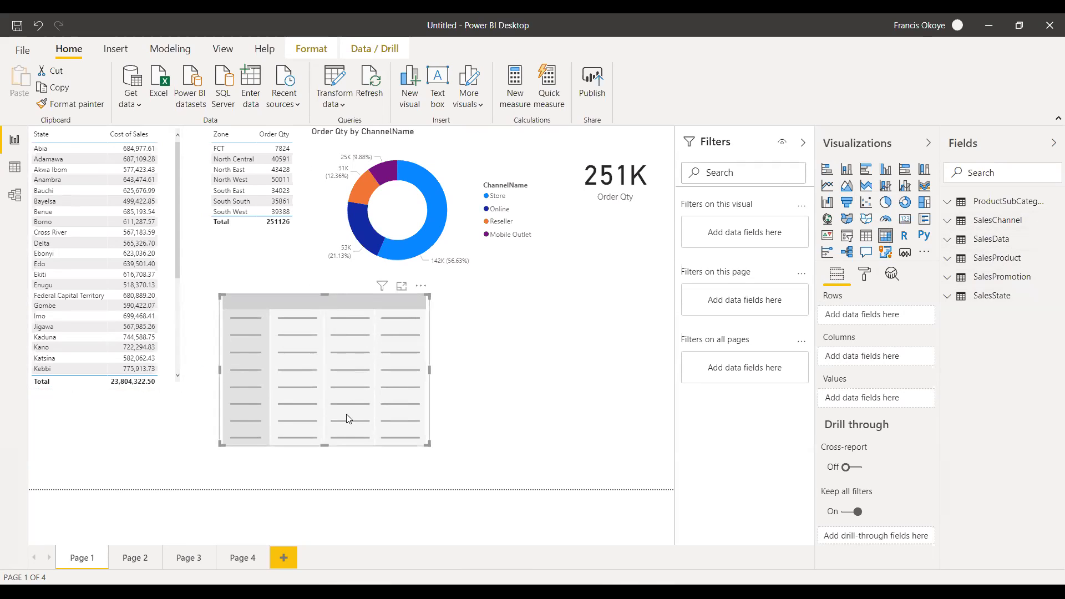
pyautogui.press('Delete')
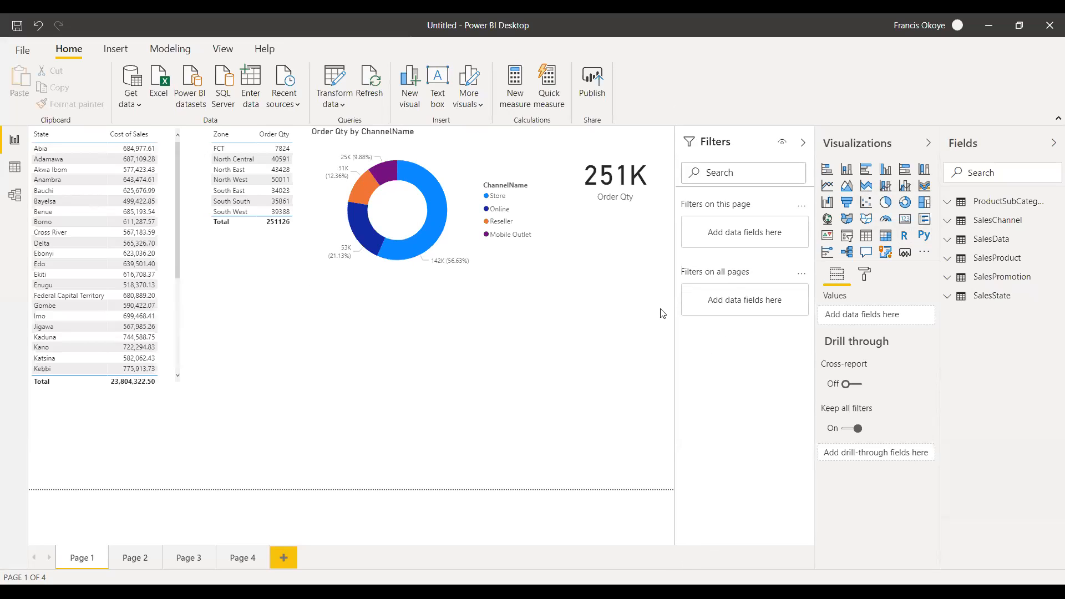
# Add a Python visual with script visuals enabled, and minimize its script editor.
pyautogui.click(924, 235)
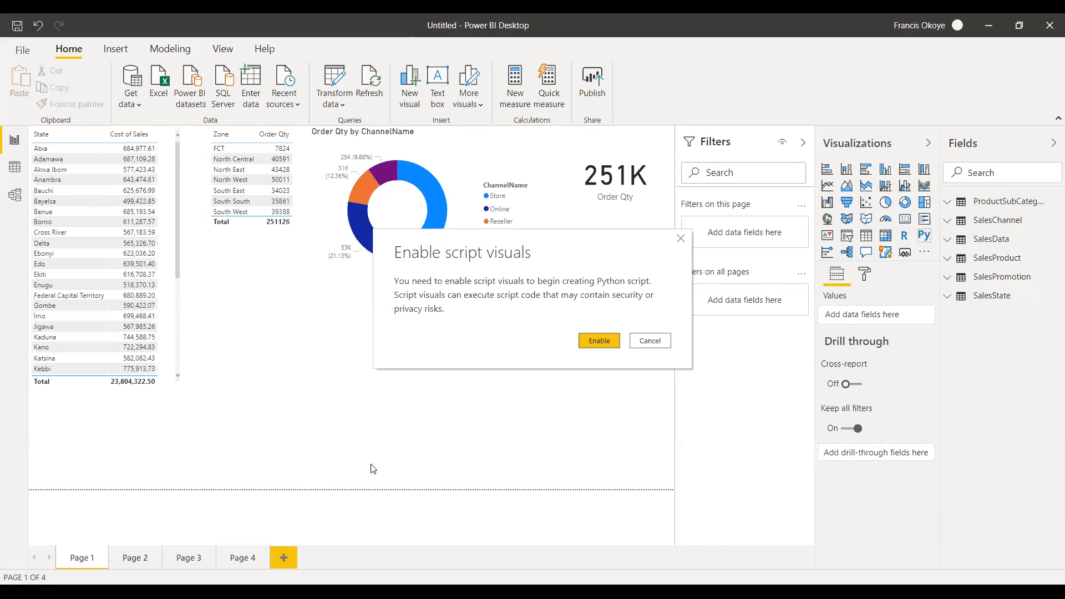
pyautogui.click(598, 343)
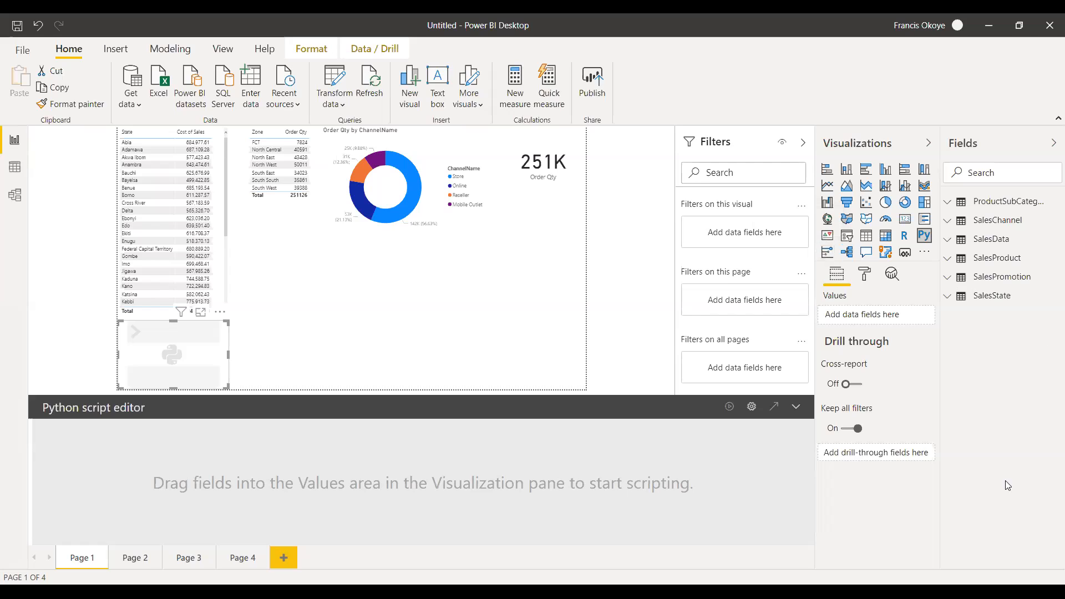
pyautogui.click(795, 408)
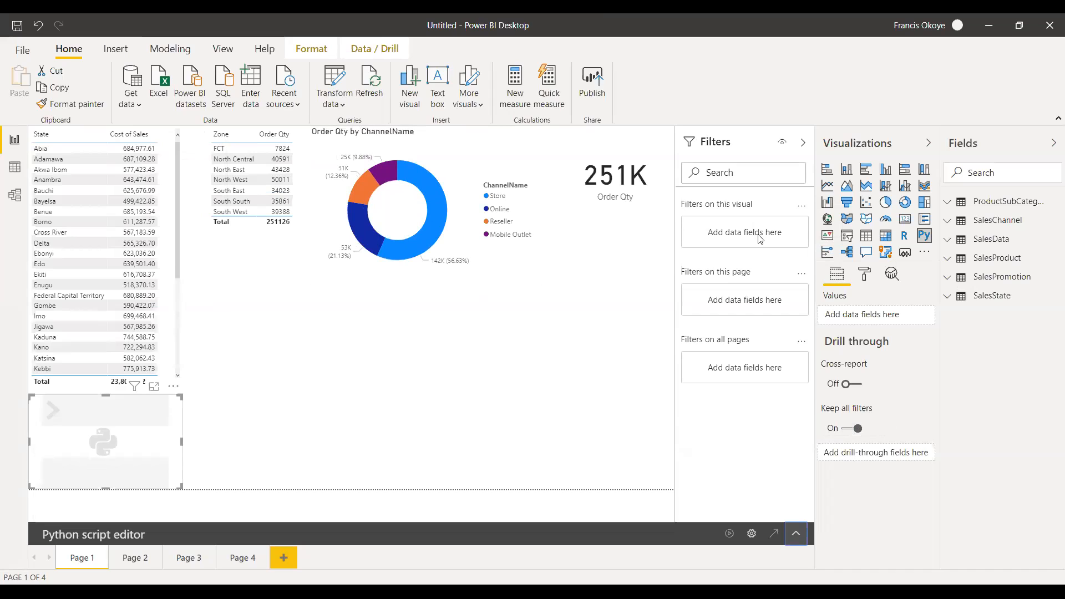
# Change the Python visual to a key influencers visual and enlarge it over the lower part of the State table.
pyautogui.click(826, 253)
pyautogui.moveTo(109, 396); pyautogui.dragTo(107, 321)
pyautogui.moveTo(181, 402); pyautogui.dragTo(218, 403)
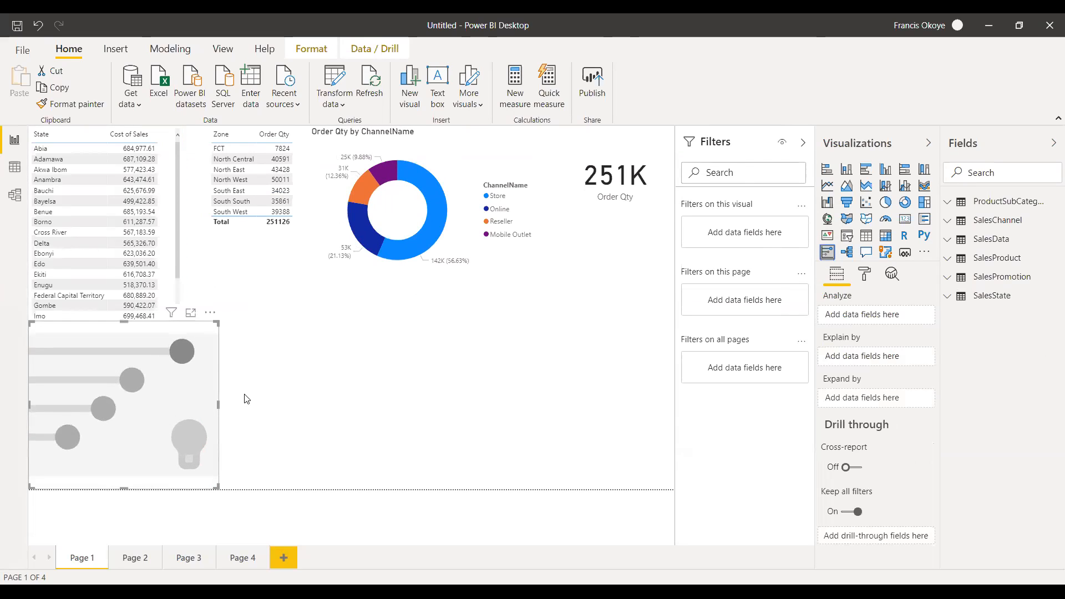
# Set the key influencers visual to analyze Cost of Sales, explained by PromotionName, widening the field list to show full field names.
pyautogui.click(947, 240)
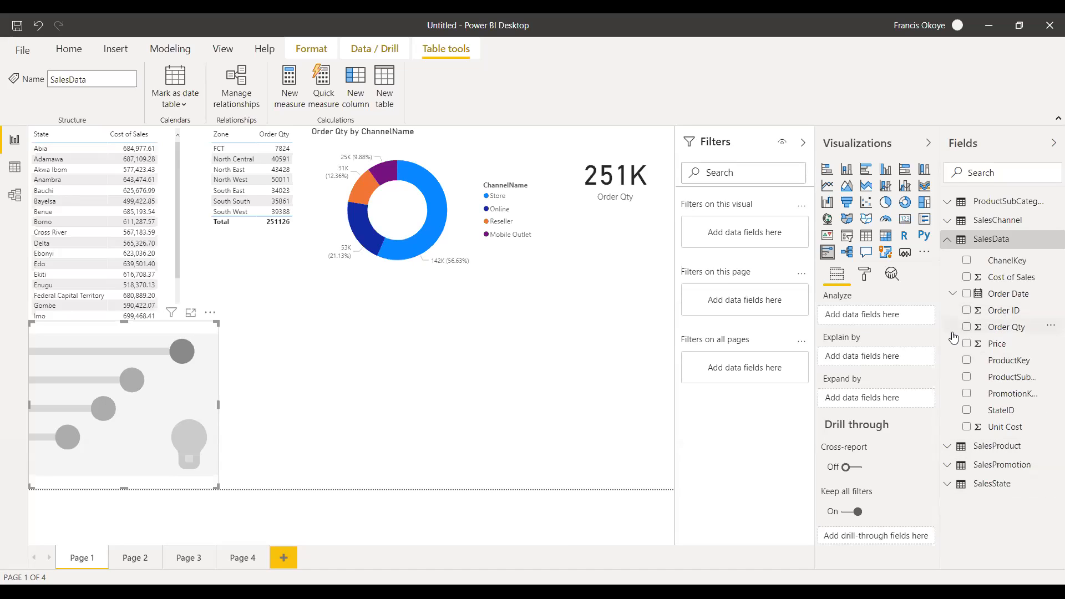
pyautogui.moveTo(1007, 278); pyautogui.dragTo(895, 313)
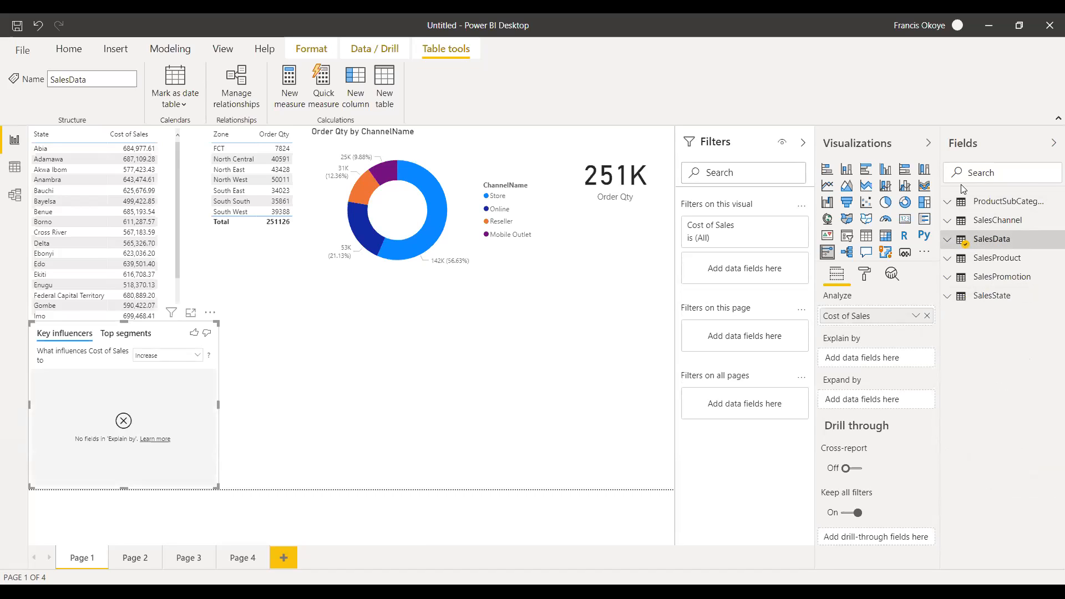
pyautogui.click(947, 279)
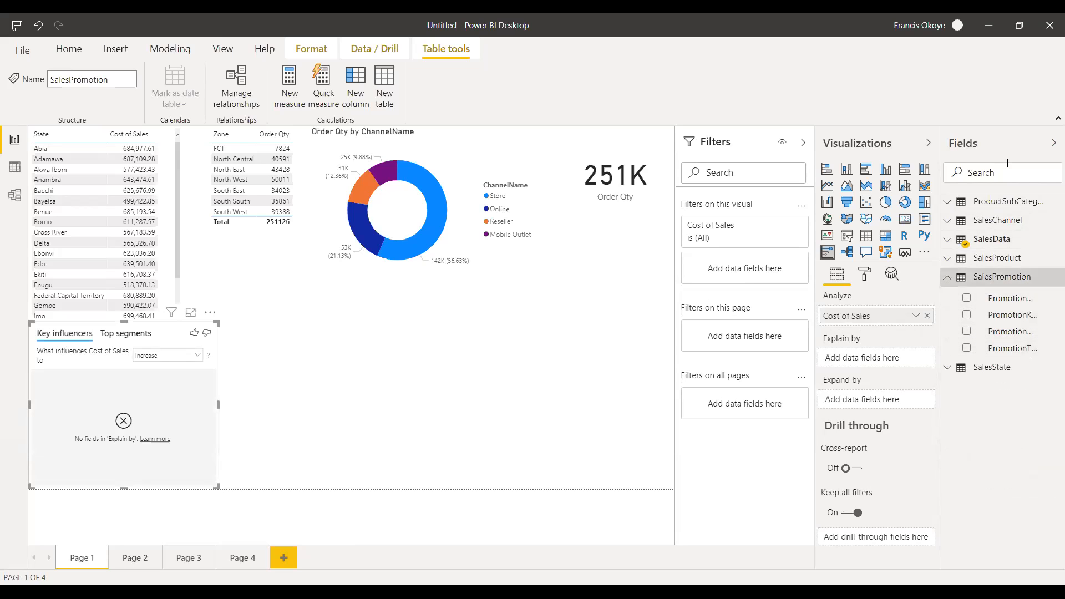
pyautogui.moveTo(937, 209); pyautogui.dragTo(867, 209)
pyautogui.moveTo(1007, 333); pyautogui.dragTo(804, 360)
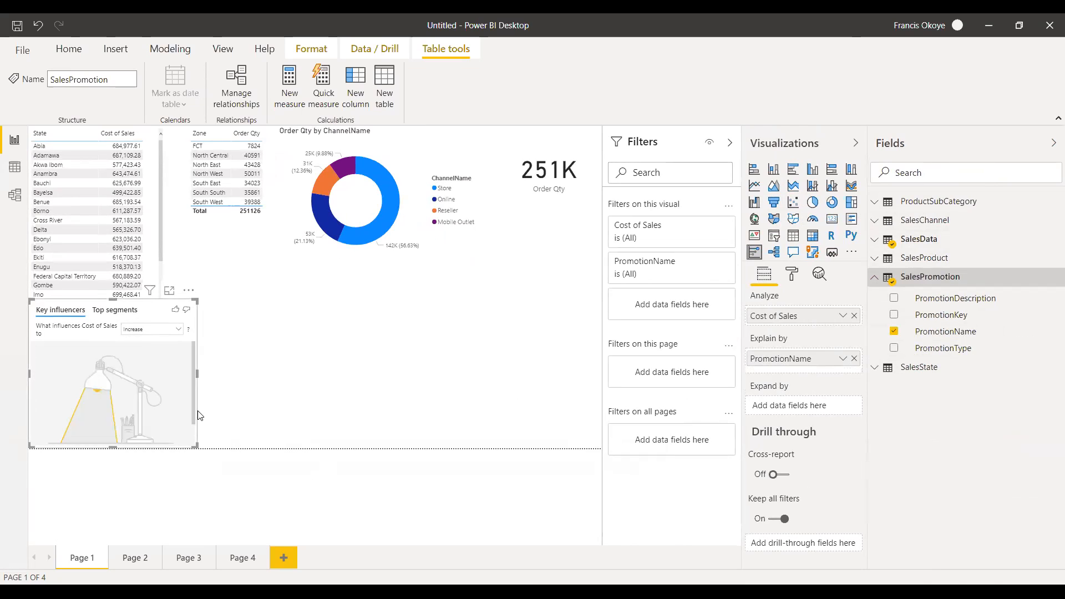
# Enlarge the key influencers visual upward and replace PromotionName with PromotionType as the field explaining Cost of Sales.
pyautogui.moveTo(114, 300); pyautogui.dragTo(133, 181)
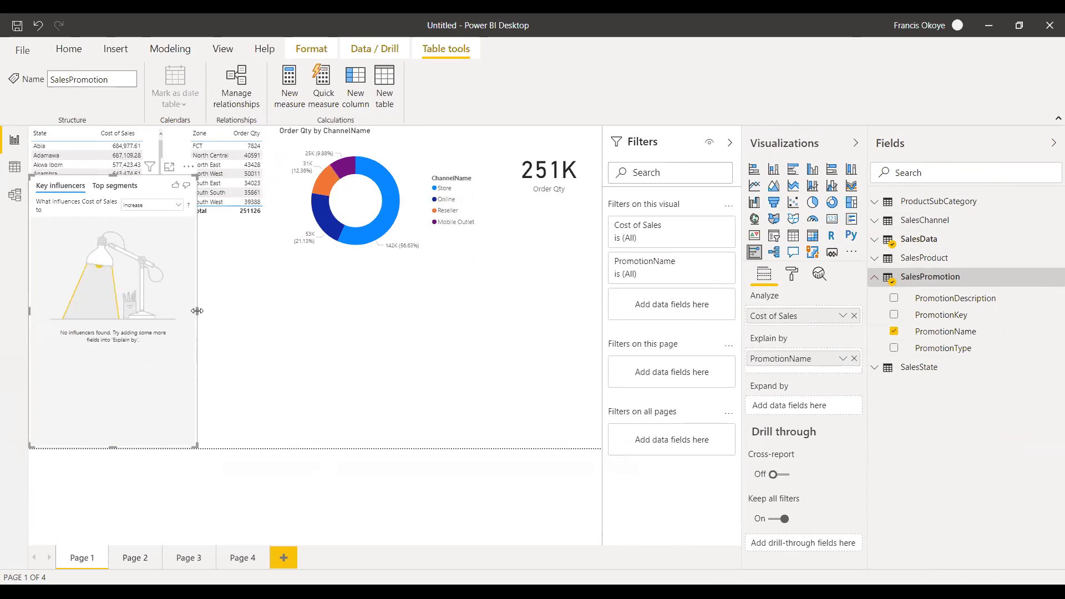
pyautogui.click(893, 331)
pyautogui.click(894, 350)
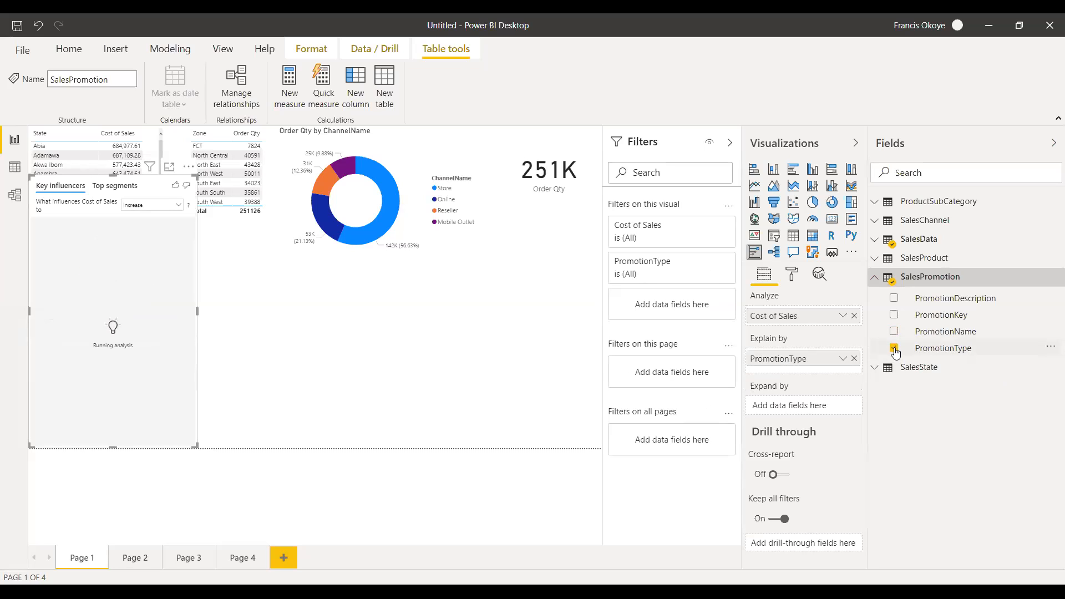
pyautogui.click(894, 350)
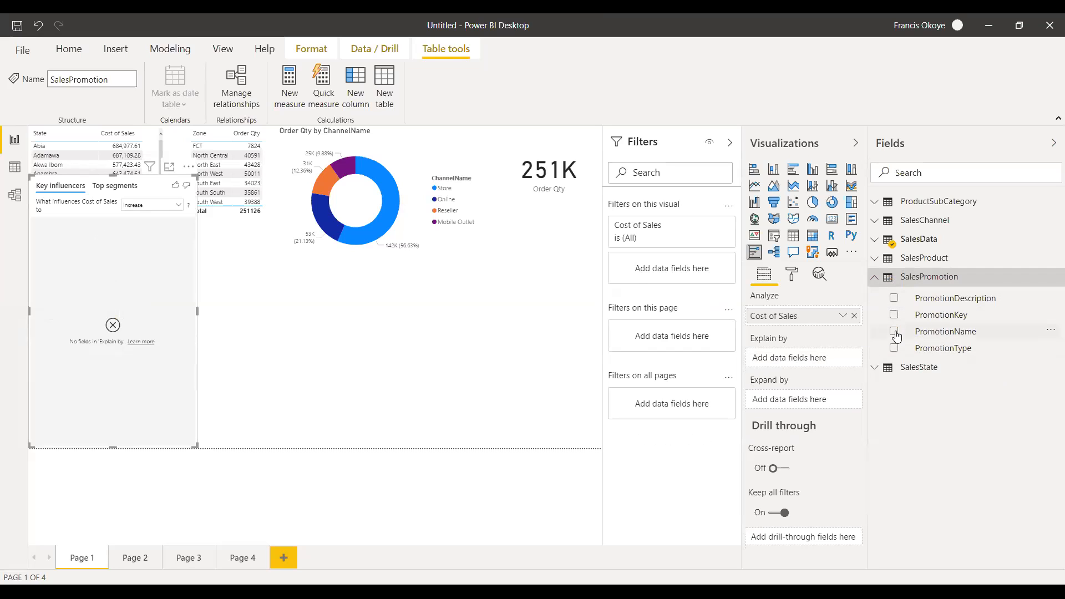
pyautogui.moveTo(941, 333); pyautogui.dragTo(814, 359)
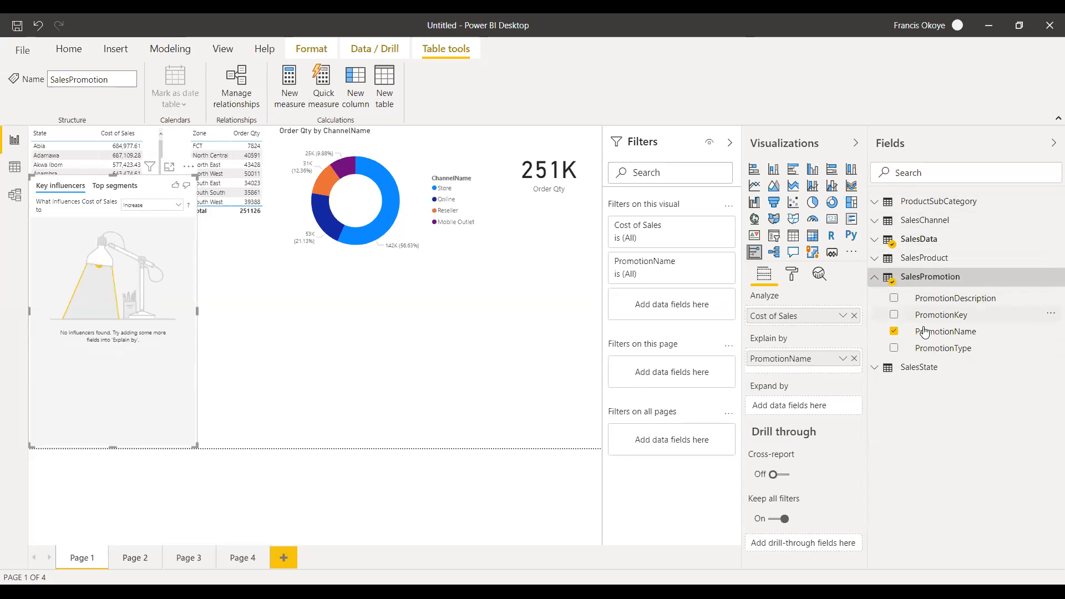
pyautogui.moveTo(946, 349); pyautogui.dragTo(810, 358)
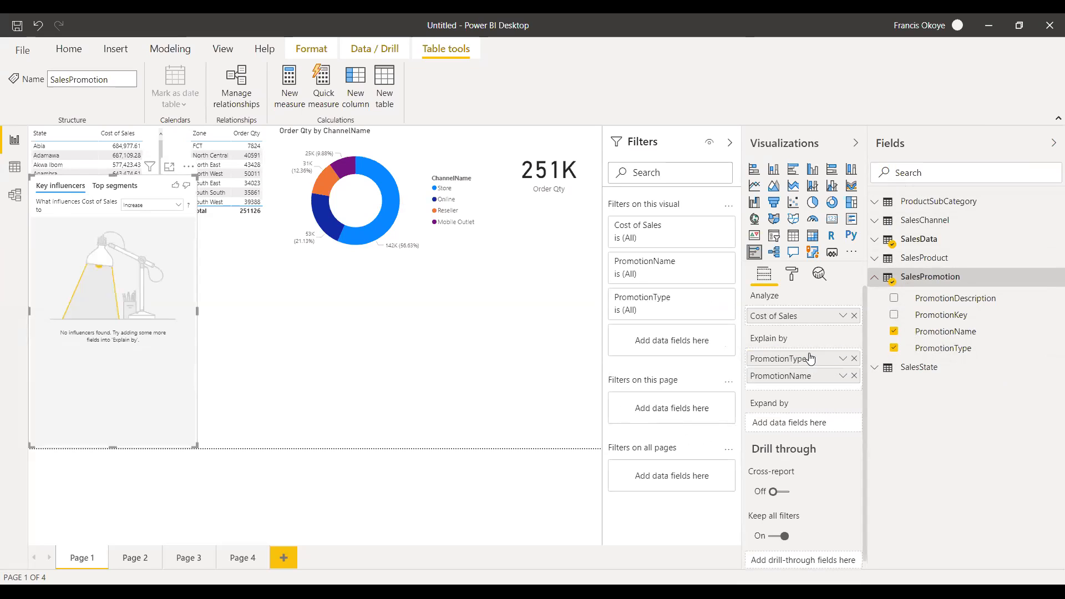
pyautogui.click(854, 377)
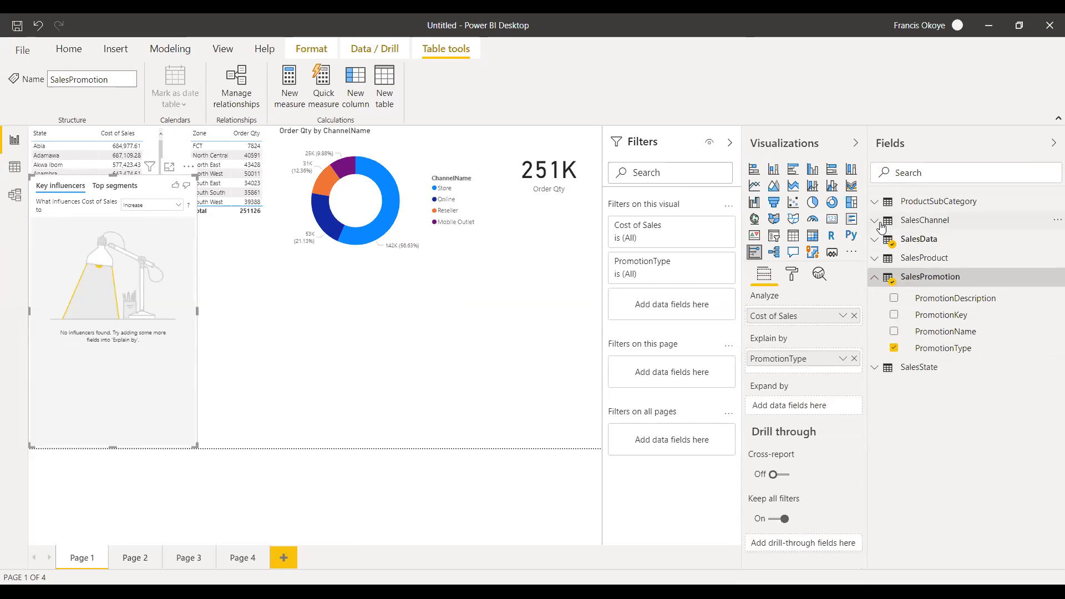
# Add ChannelName from SalesChannel and Product Category from ProductSubCategory as fields explaining Cost of Sales in the key influencers visual.
pyautogui.click(875, 221)
pyautogui.moveTo(972, 258); pyautogui.dragTo(815, 364)
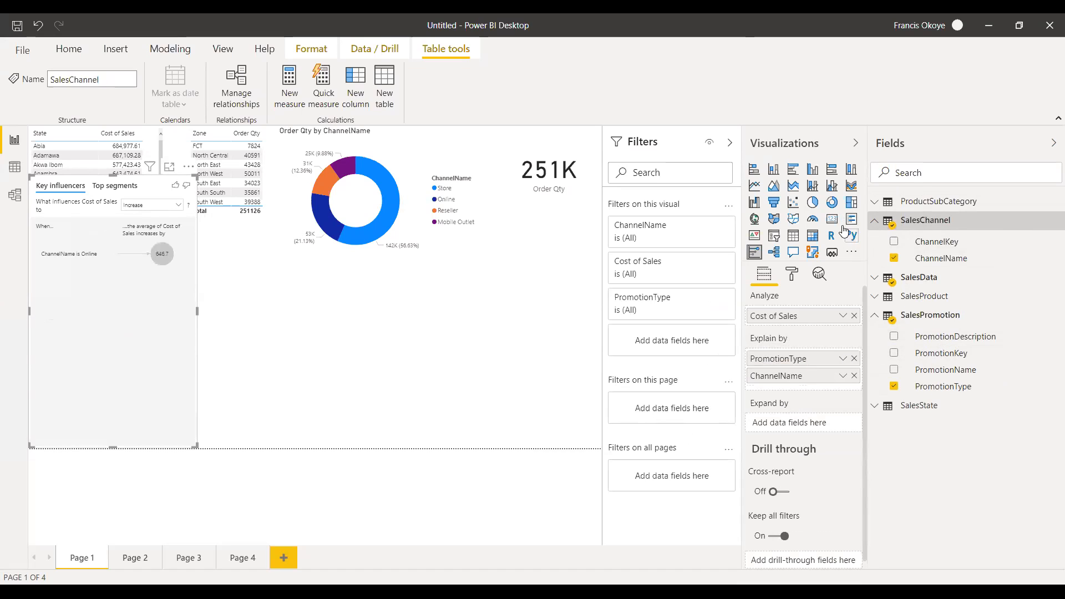
pyautogui.click(875, 221)
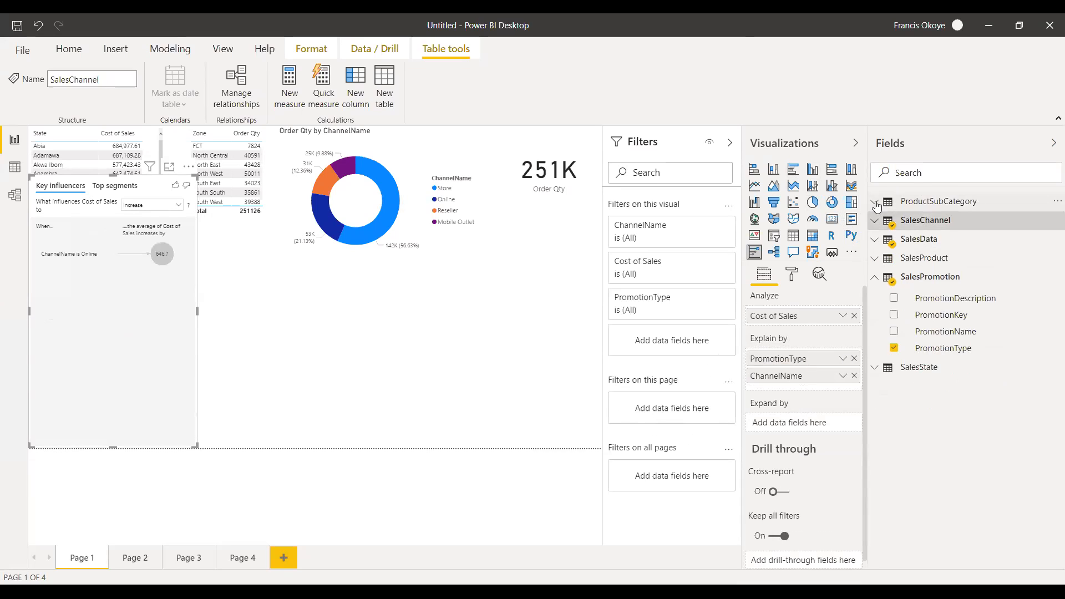
pyautogui.click(875, 201)
pyautogui.moveTo(975, 227); pyautogui.dragTo(810, 375)
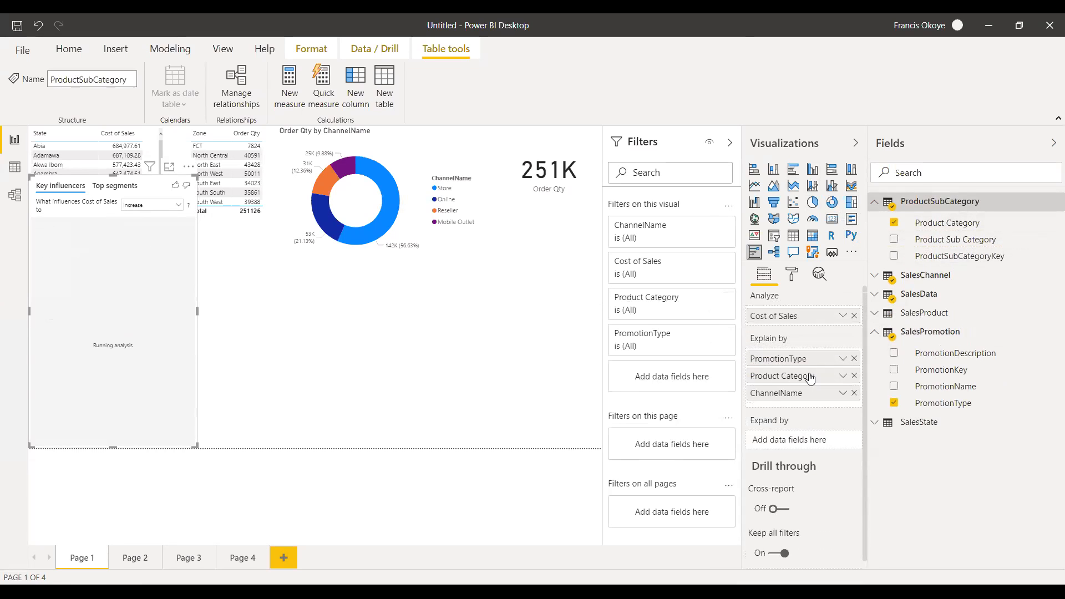
pyautogui.click(875, 203)
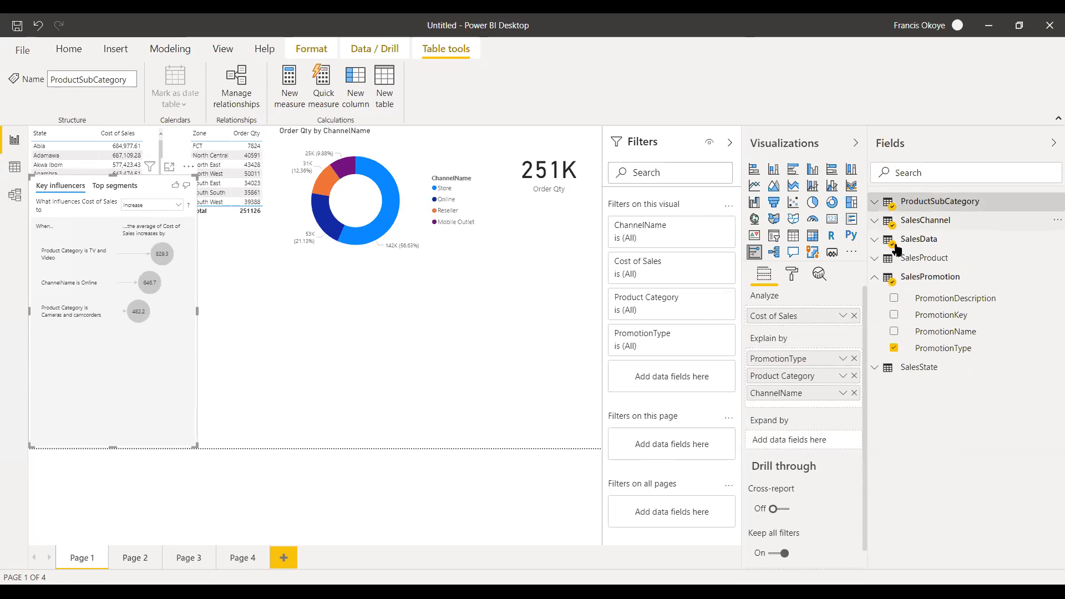
# Add State from SalesState to the explanatory fields and widen the key influencers visual over the Zone table.
pyautogui.click(877, 278)
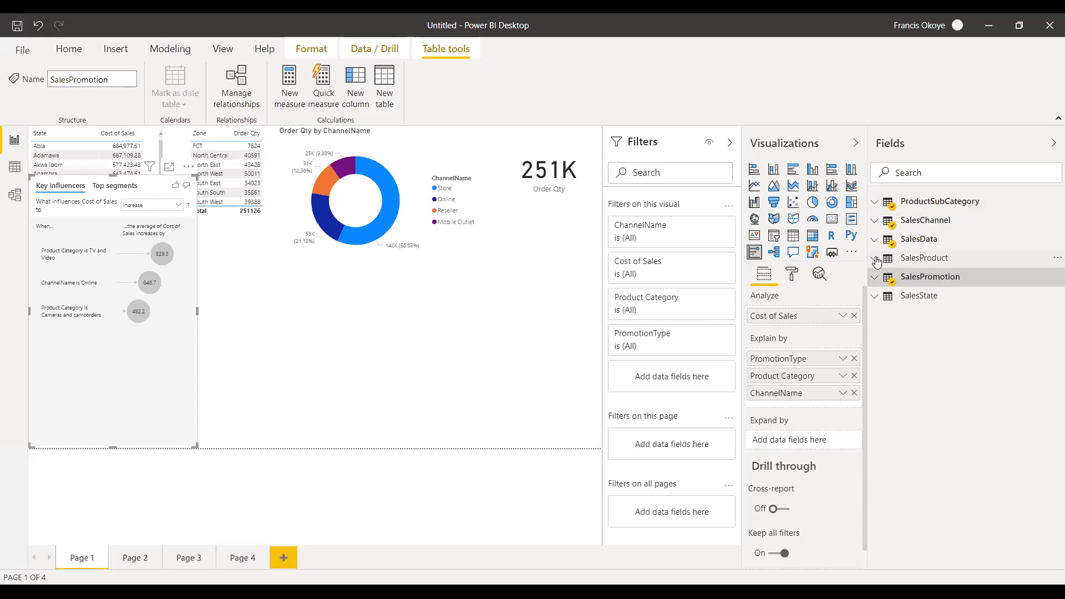
pyautogui.click(877, 297)
pyautogui.moveTo(949, 336); pyautogui.dragTo(801, 392)
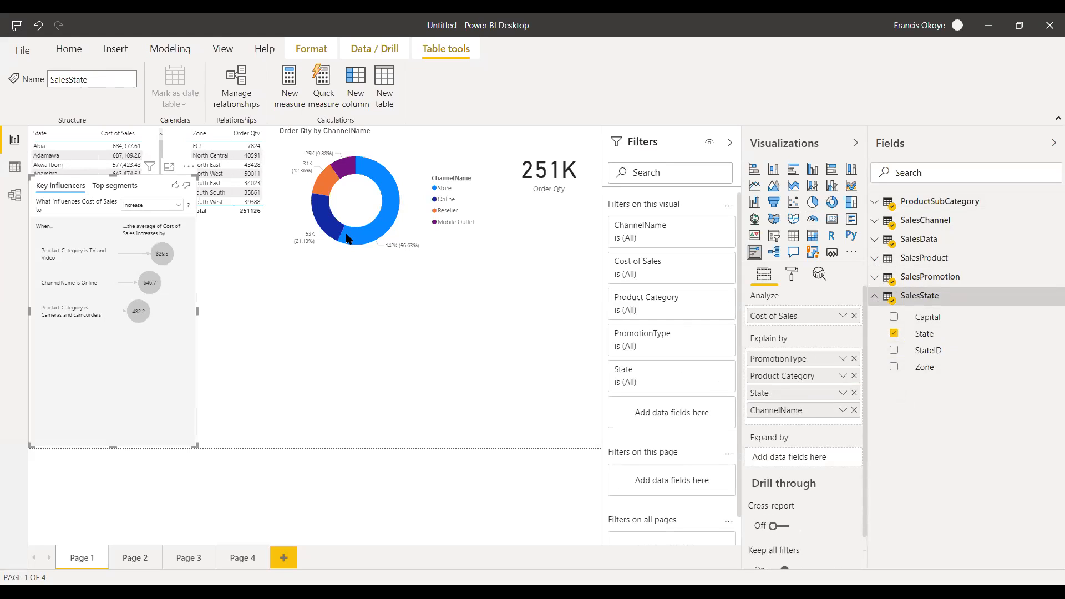
pyautogui.moveTo(198, 309); pyautogui.dragTo(238, 305)
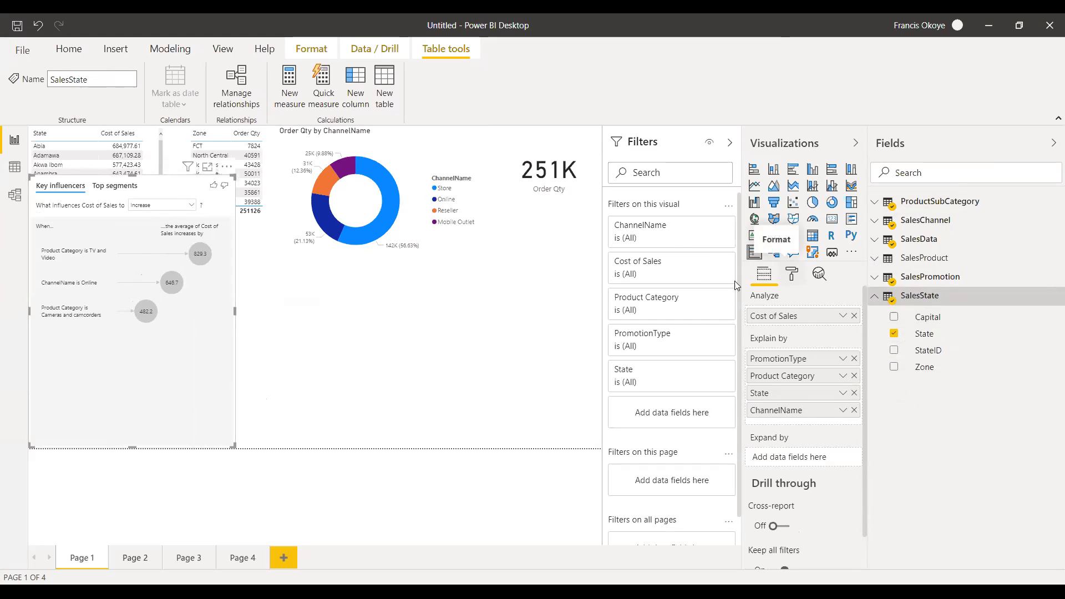
pyautogui.click(875, 296)
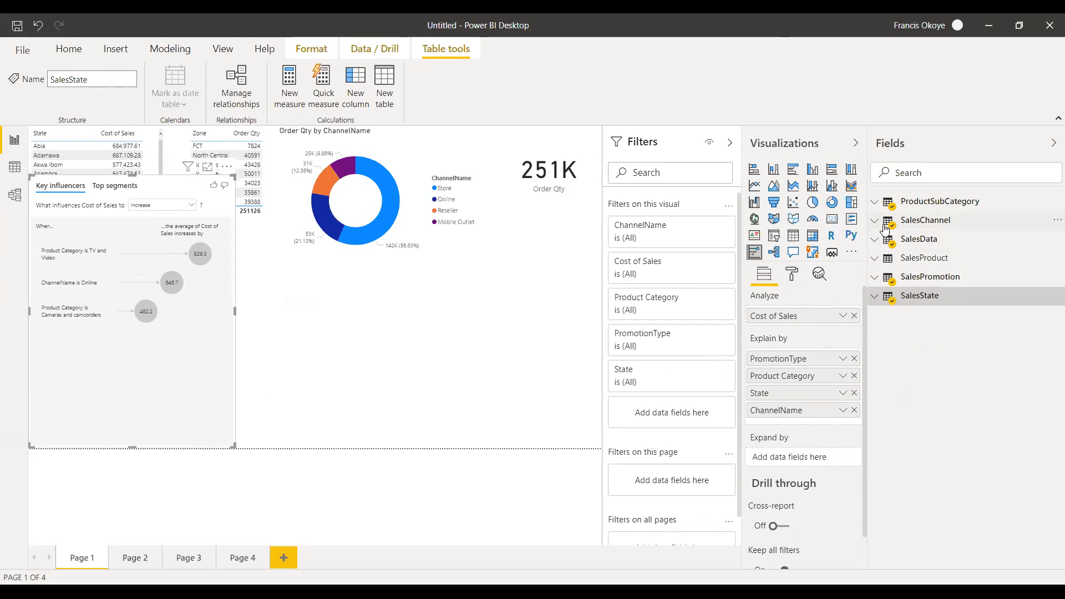
# Check the fields of SalesChannel and ProductSubCategory, and add BrandName from SalesProduct to the explanatory fields.
pyautogui.click(875, 220)
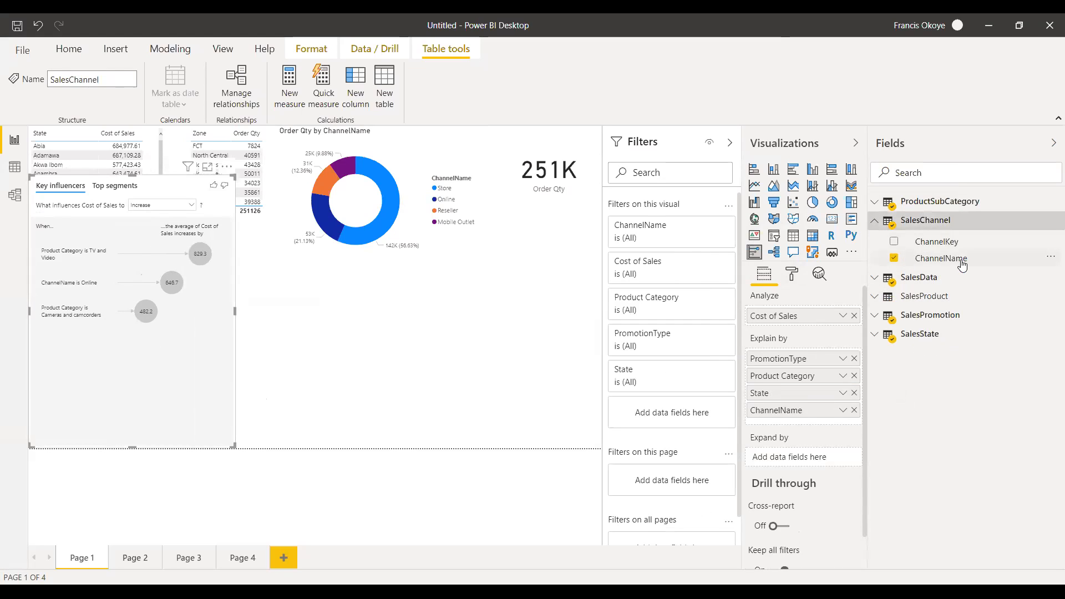
pyautogui.click(875, 220)
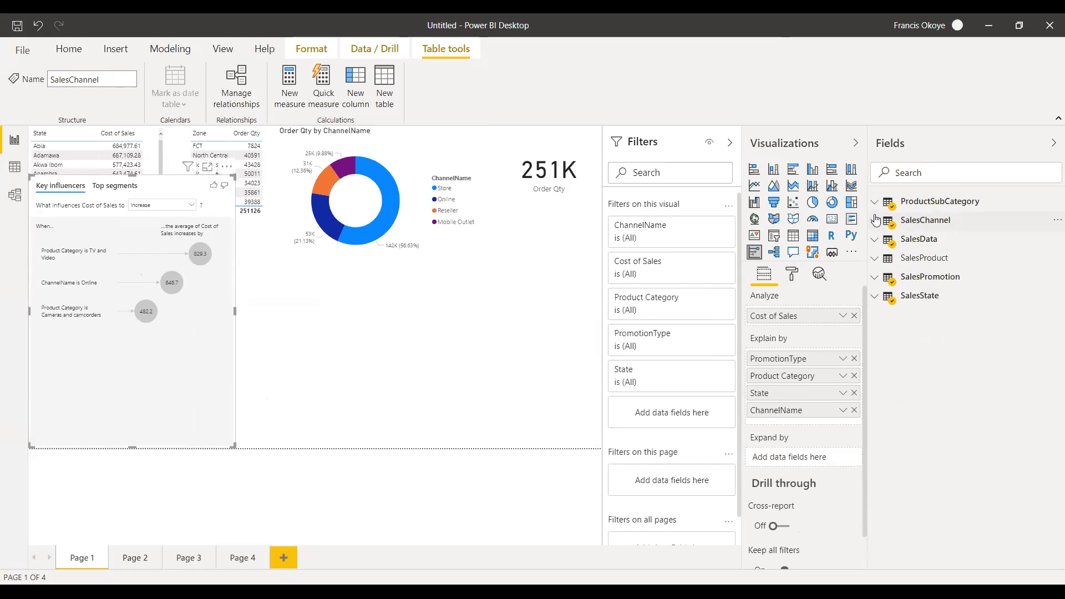
pyautogui.click(875, 202)
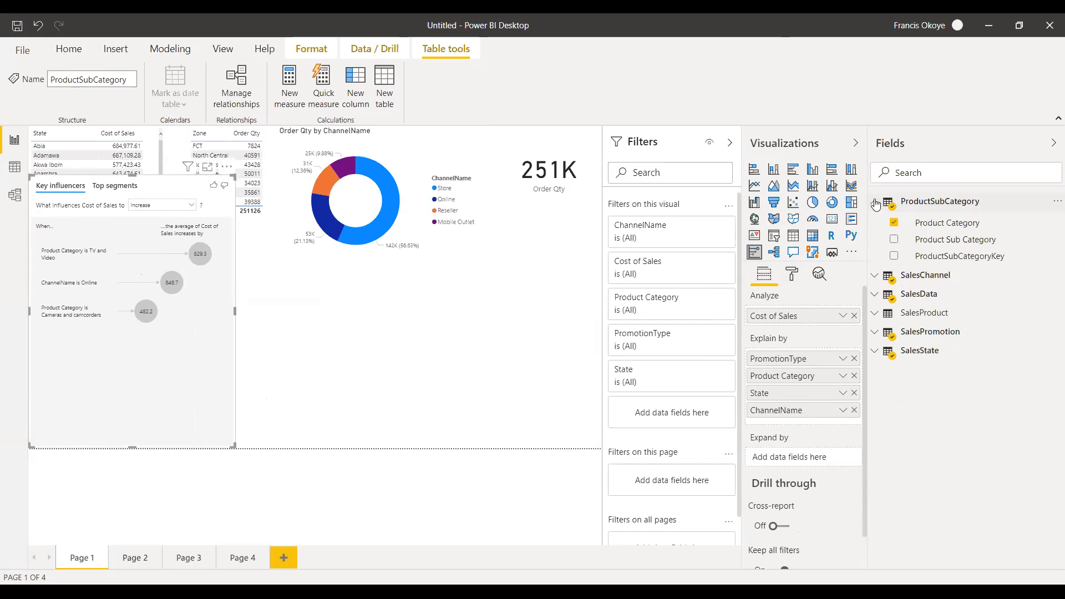
pyautogui.click(876, 203)
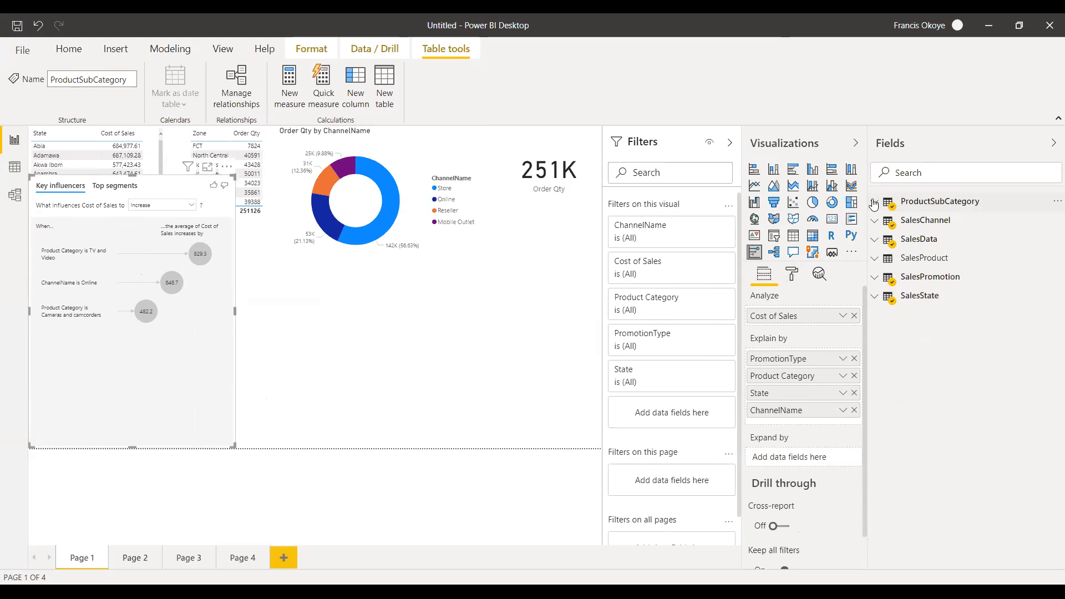
pyautogui.click(875, 259)
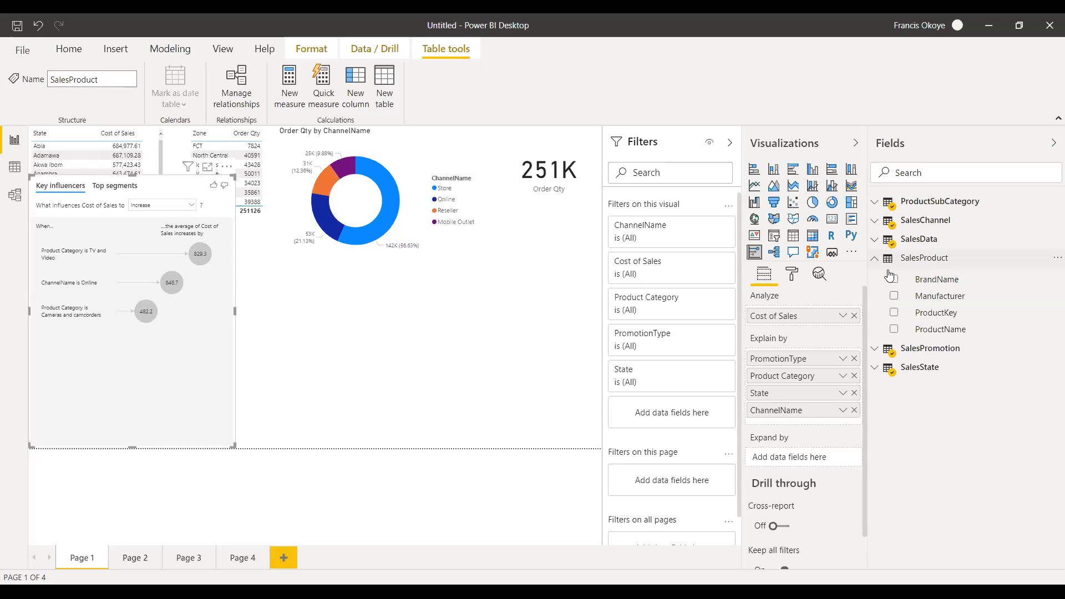
pyautogui.moveTo(937, 279); pyautogui.dragTo(776, 388)
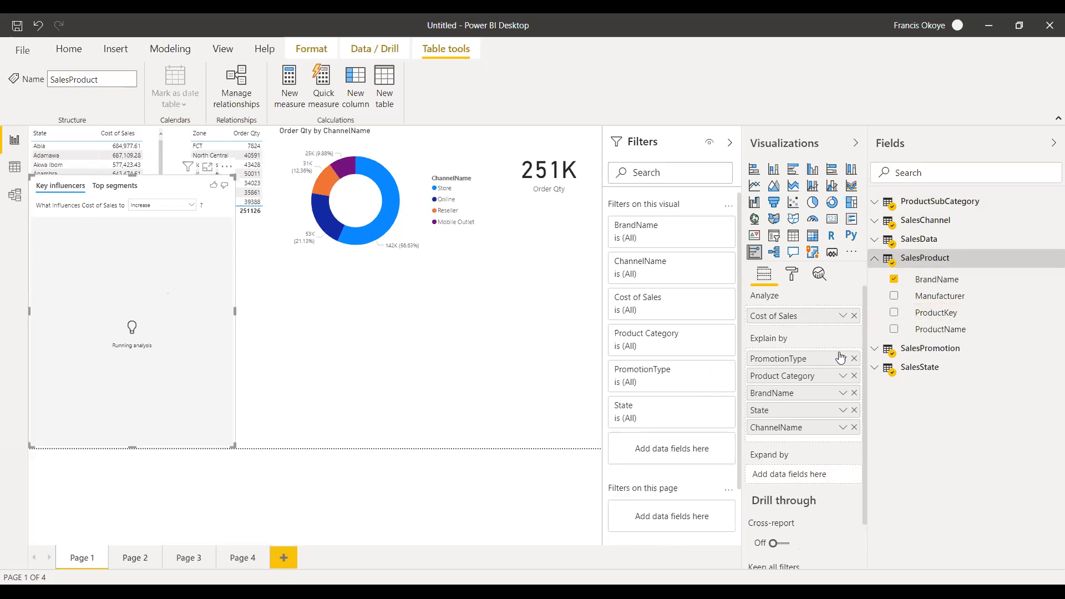
pyautogui.click(875, 259)
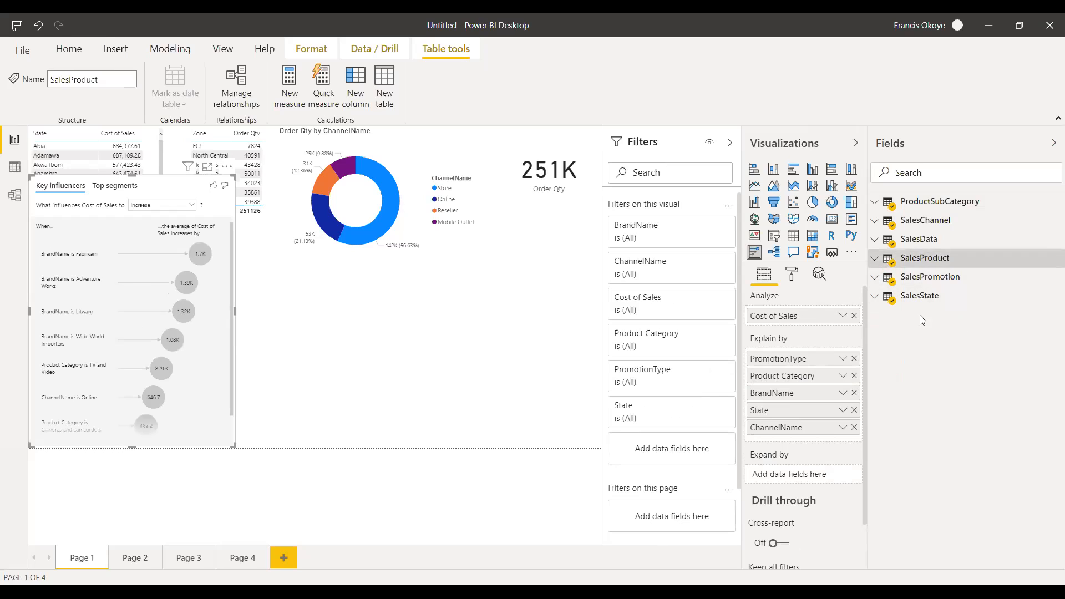
pyautogui.click(875, 278)
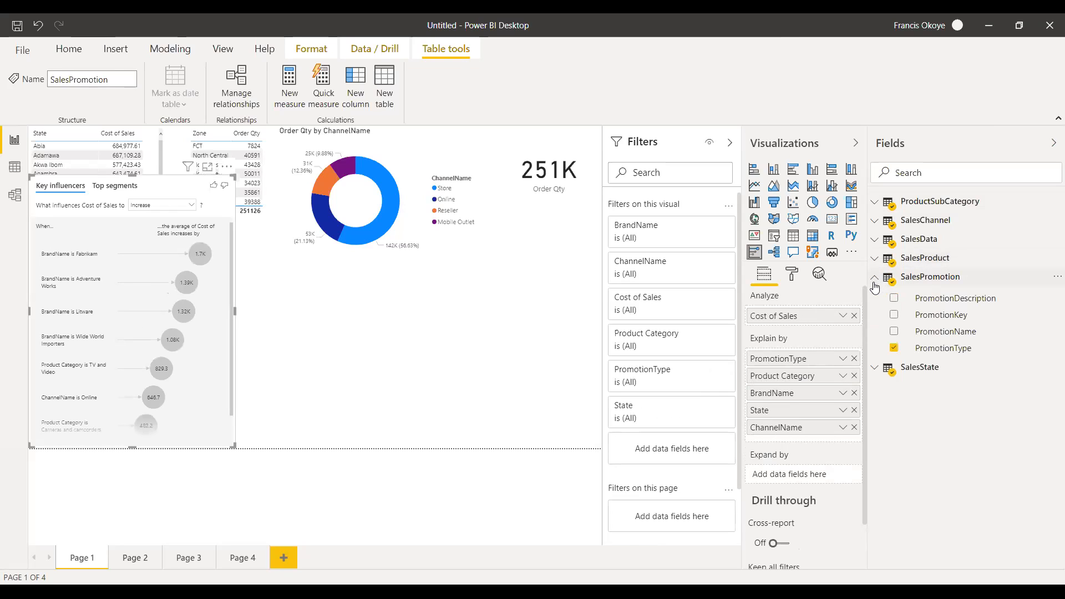
pyautogui.click(875, 278)
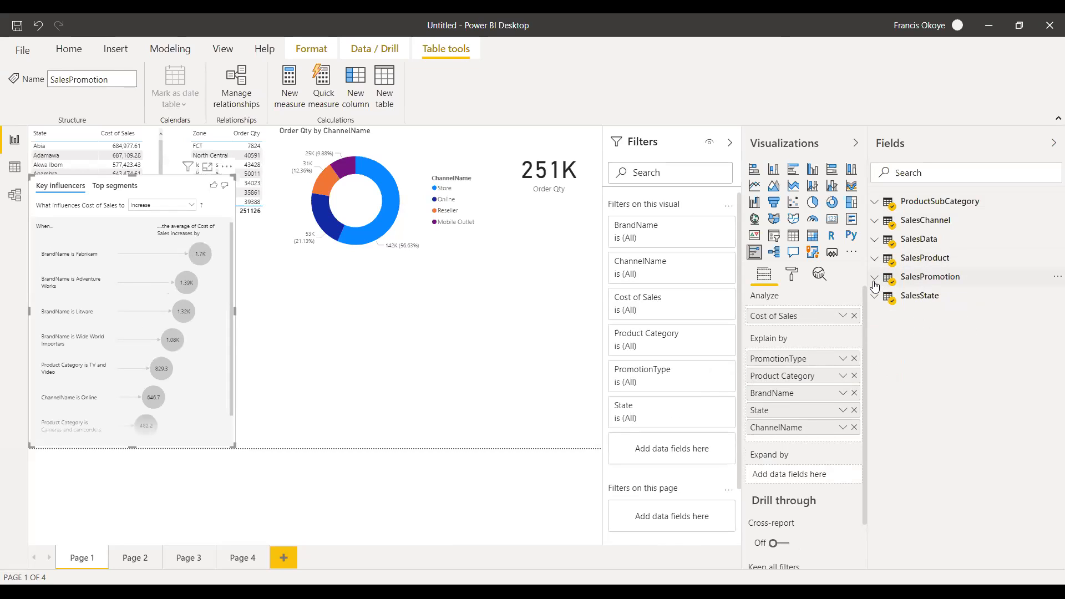
pyautogui.click(918, 295)
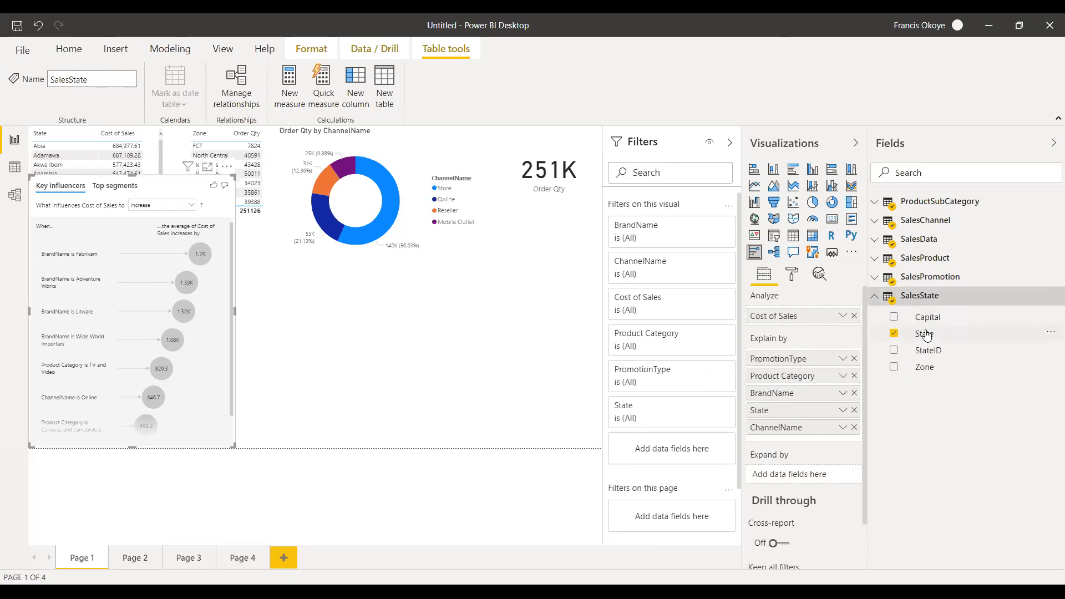
pyautogui.click(875, 296)
# Move the key influencers visual up between the State table and the donut chart, and examine what makes Cost of Sales Decrease.
pyautogui.moveTo(185, 178); pyautogui.dragTo(224, 142)
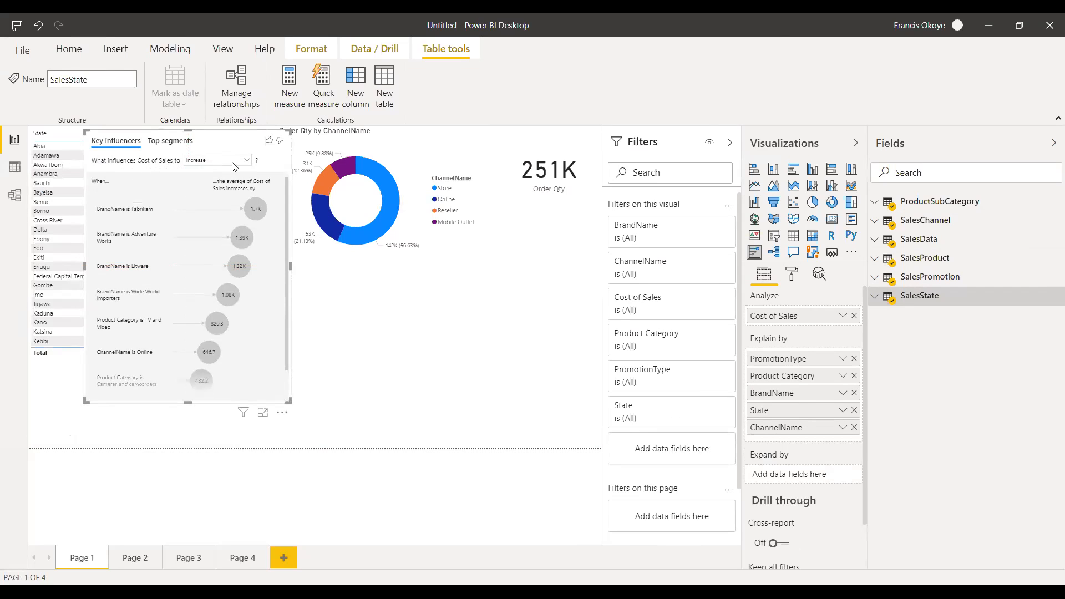
pyautogui.click(232, 175)
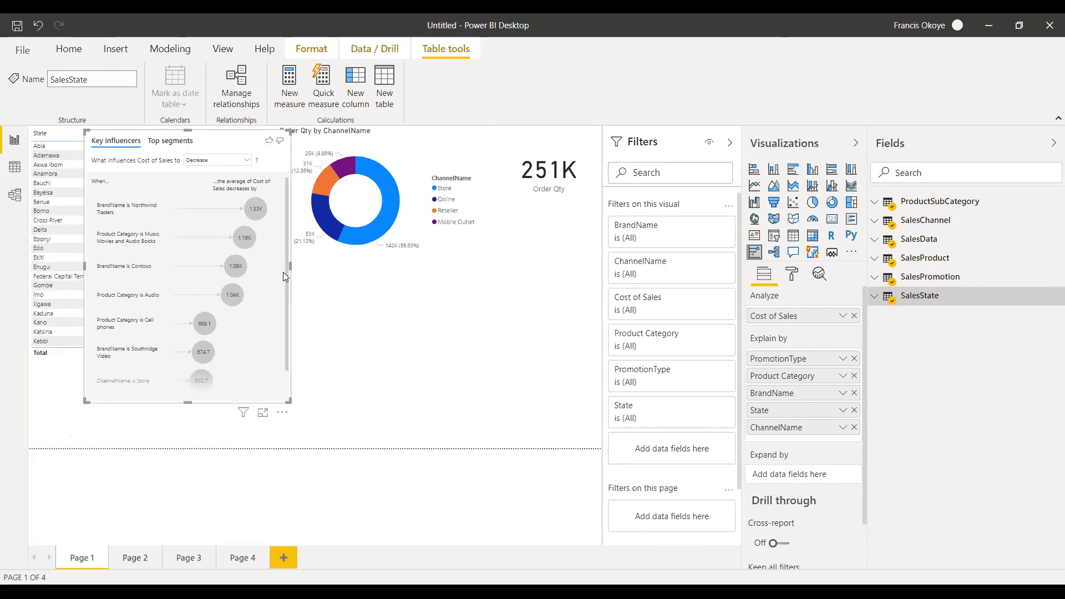
pyautogui.moveTo(289, 268); pyautogui.dragTo(288, 268)
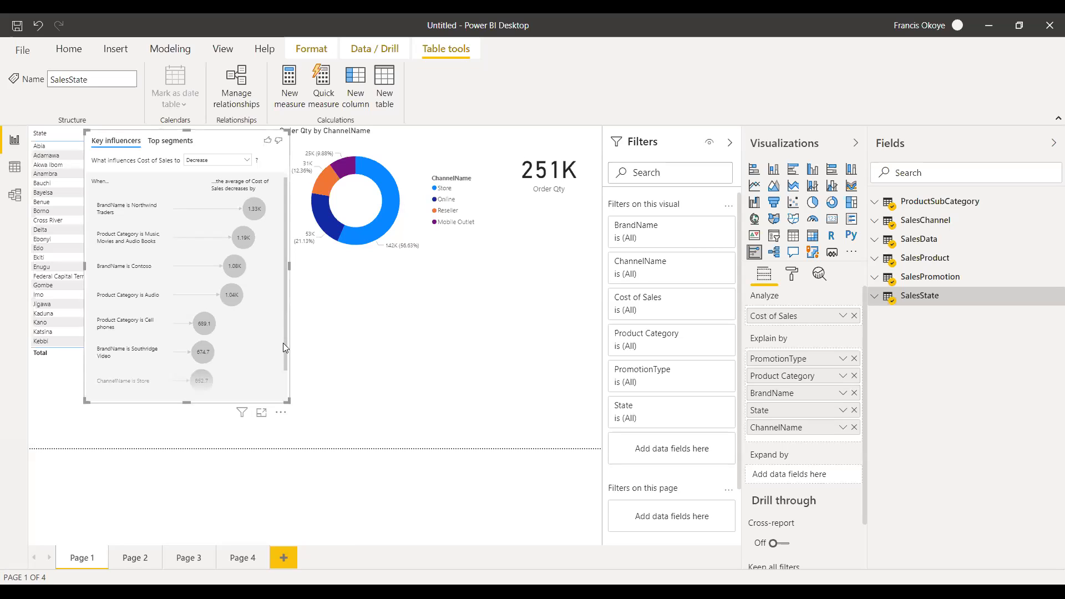
pyautogui.moveTo(285, 344)
pyautogui.mouseDown()
pyautogui.moveTo(286, 383)
pyautogui.moveTo(285, 333)
pyautogui.mouseUp()
# Widen the visual to examine its top segments for High Cost of Sales and its key influencers for Increase.
pyautogui.click(165, 143)
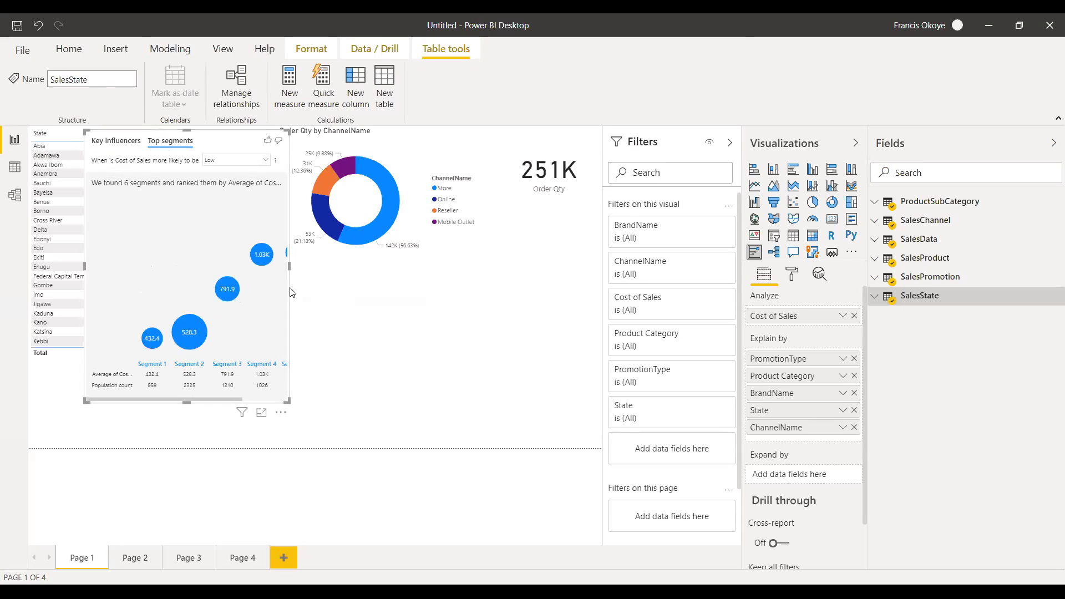
pyautogui.moveTo(288, 271); pyautogui.dragTo(475, 277)
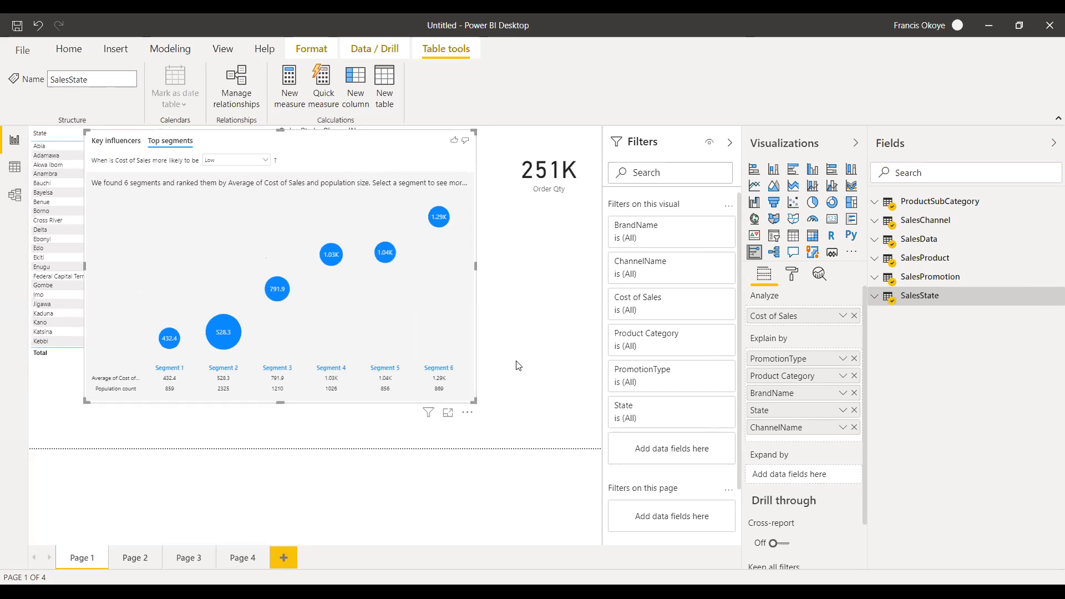
pyautogui.click(261, 164)
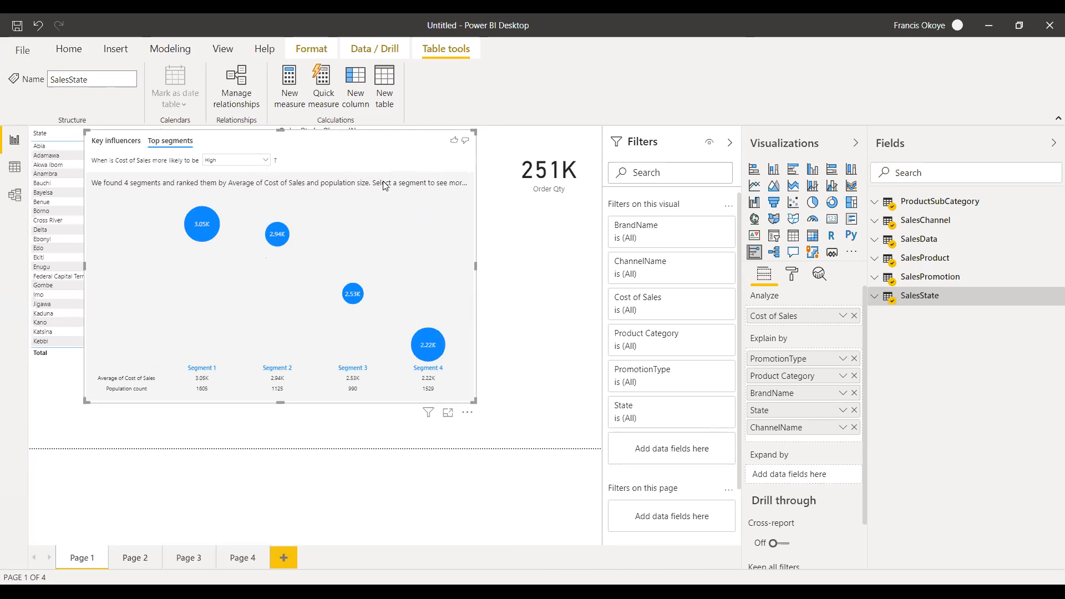
pyautogui.click(114, 142)
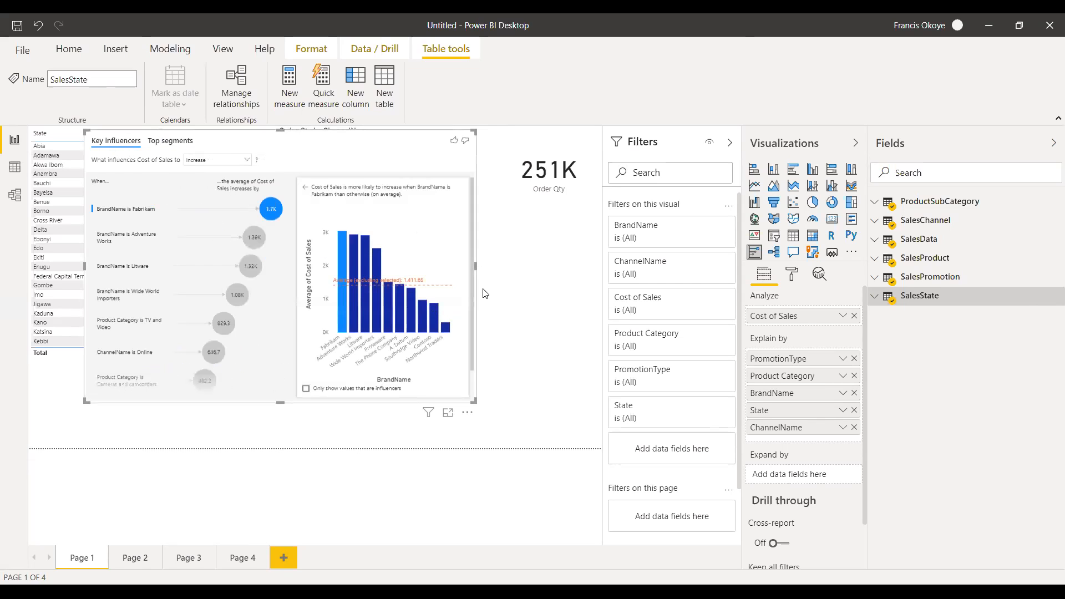
pyautogui.moveTo(477, 265); pyautogui.dragTo(538, 265)
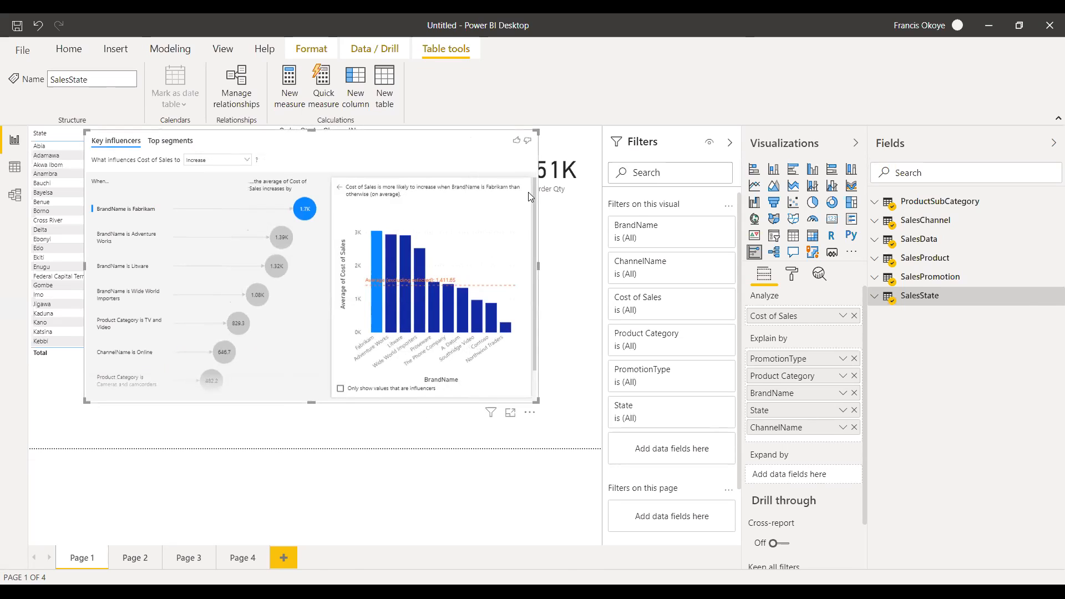
# Delete the key influencers visual and add an empty decomposition tree below the State table.
pyautogui.press('Delete')
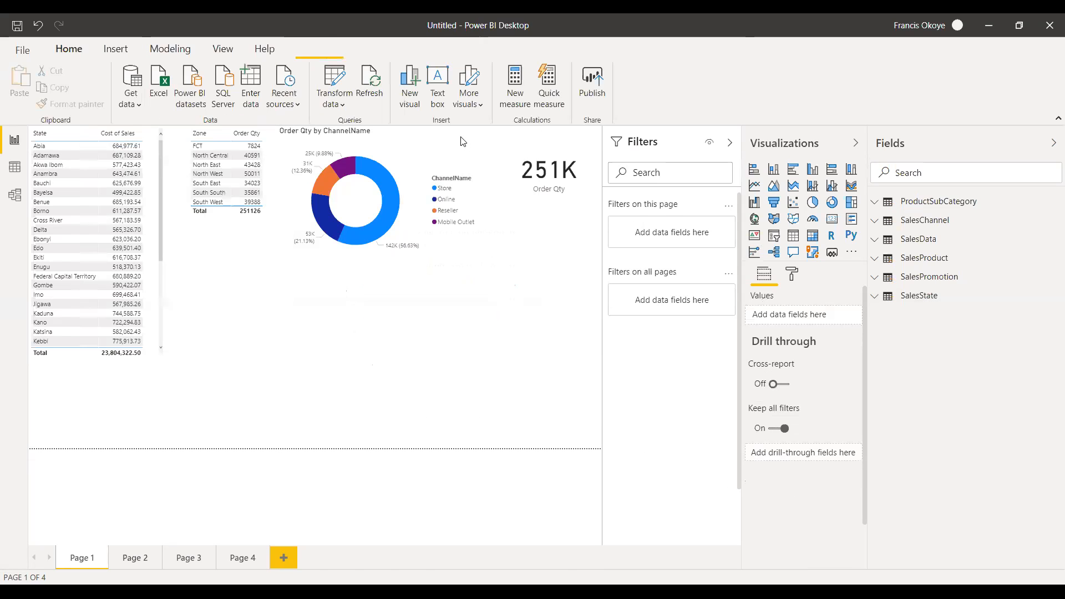
pyautogui.click(775, 252)
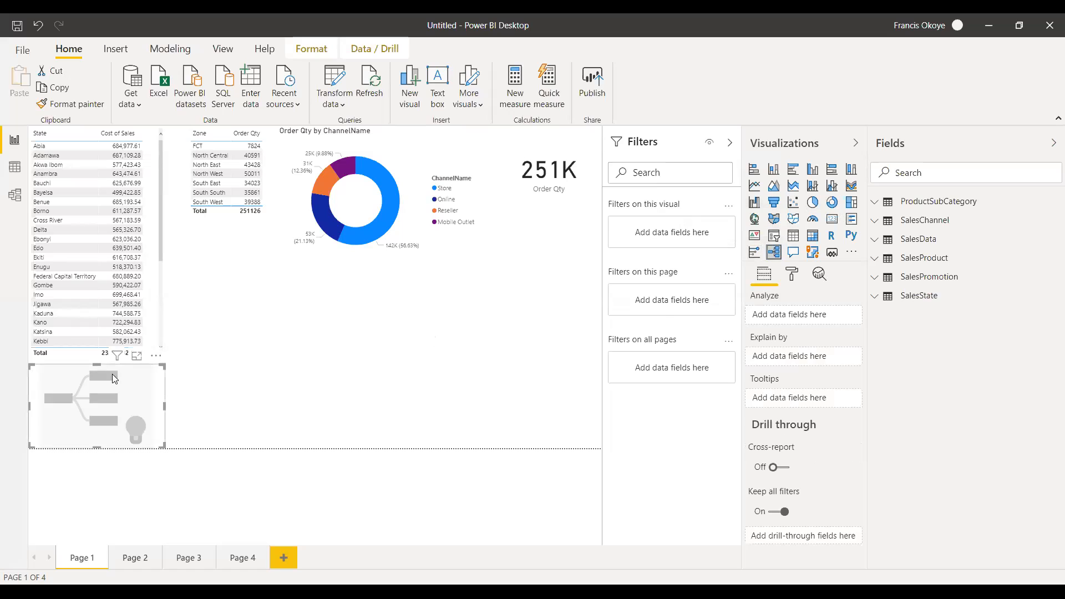
pyautogui.click(102, 360)
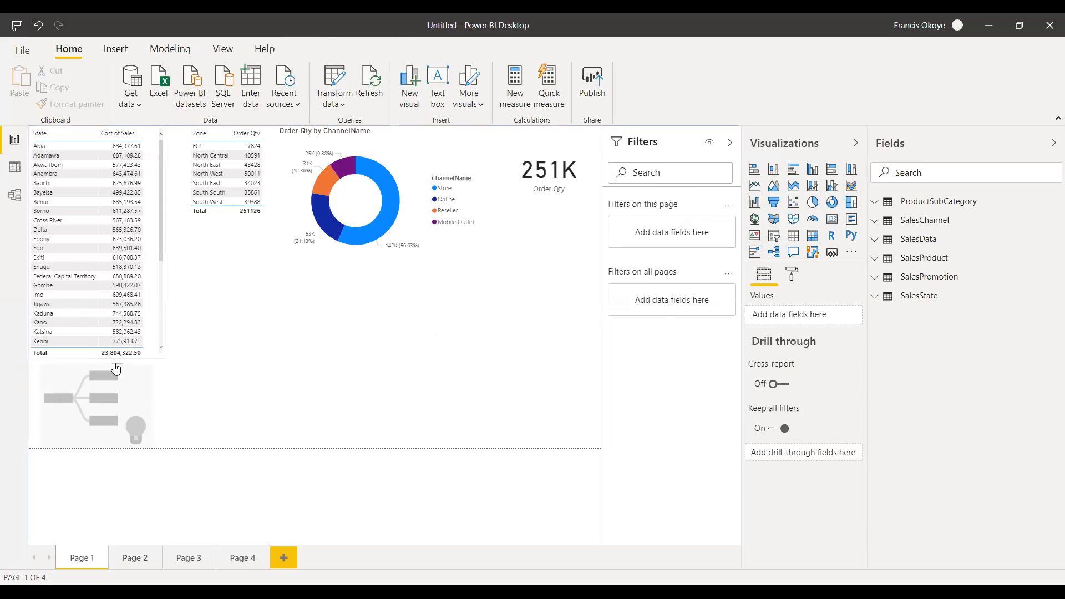
# Move the empty decomposition tree from below the State table to the free area below the Order Qty card.
pyautogui.click(95, 354)
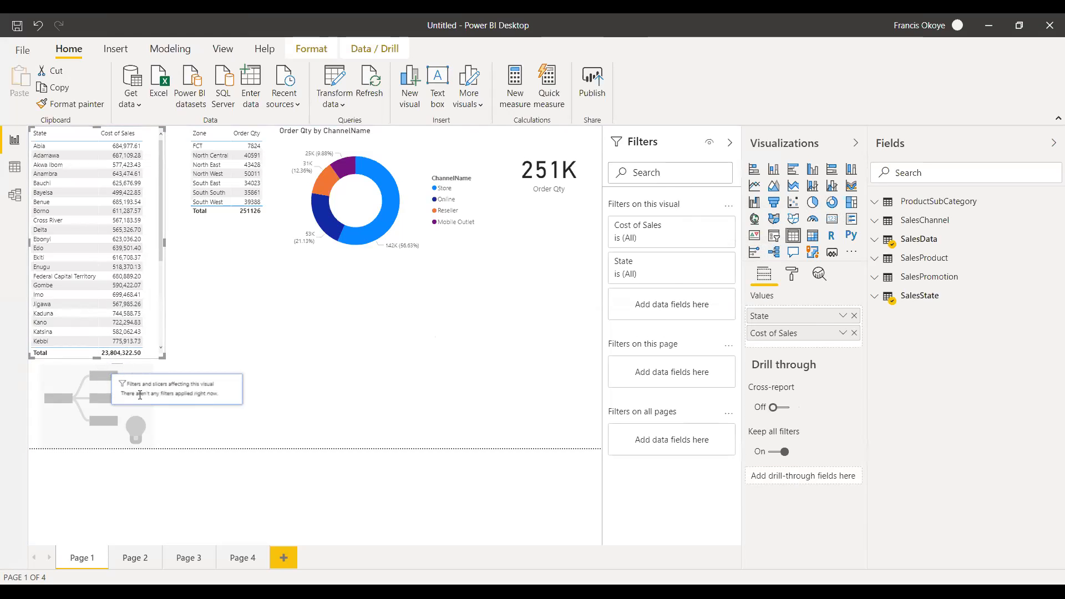
pyautogui.click(143, 408)
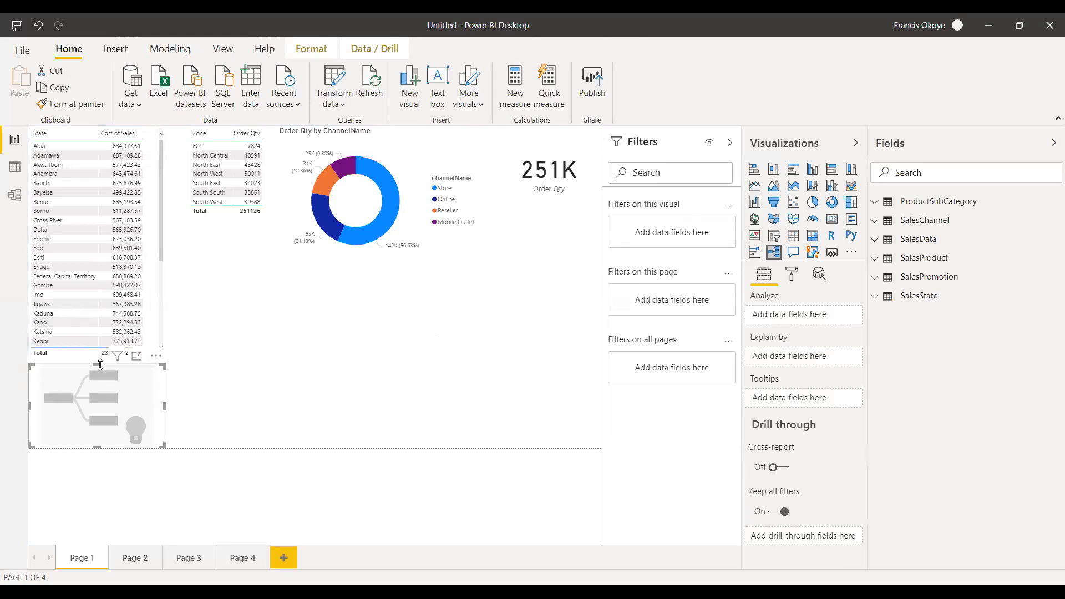
pyautogui.moveTo(98, 368); pyautogui.dragTo(307, 369)
pyautogui.click(569, 308)
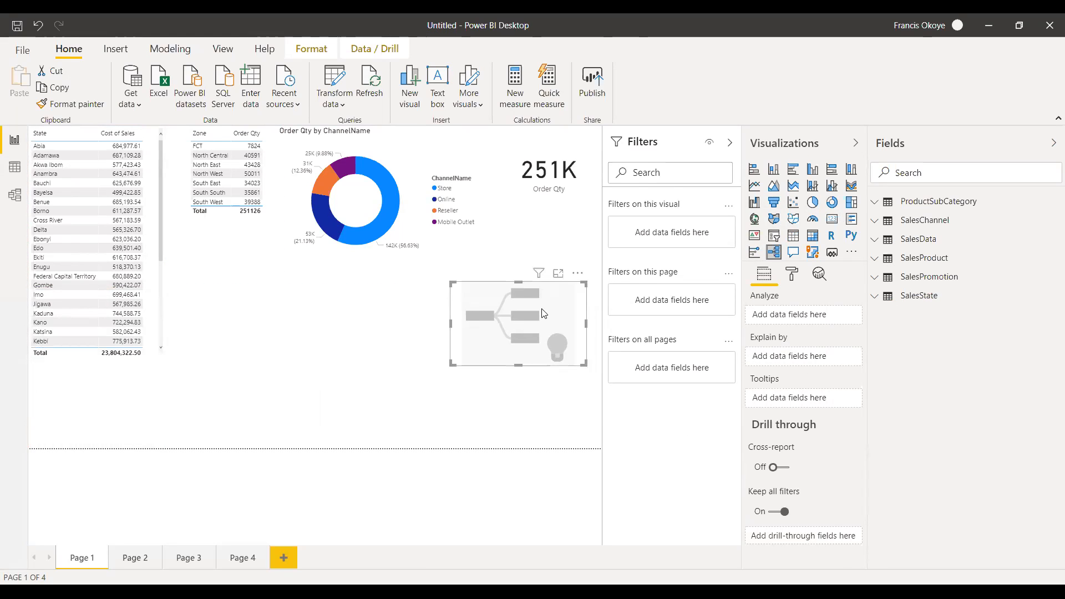
# Set the decomposition tree to analyze Cost of Sales, explained by Order Qty and Unit Cost from SalesData.
pyautogui.click(884, 238)
pyautogui.moveTo(938, 277); pyautogui.dragTo(808, 321)
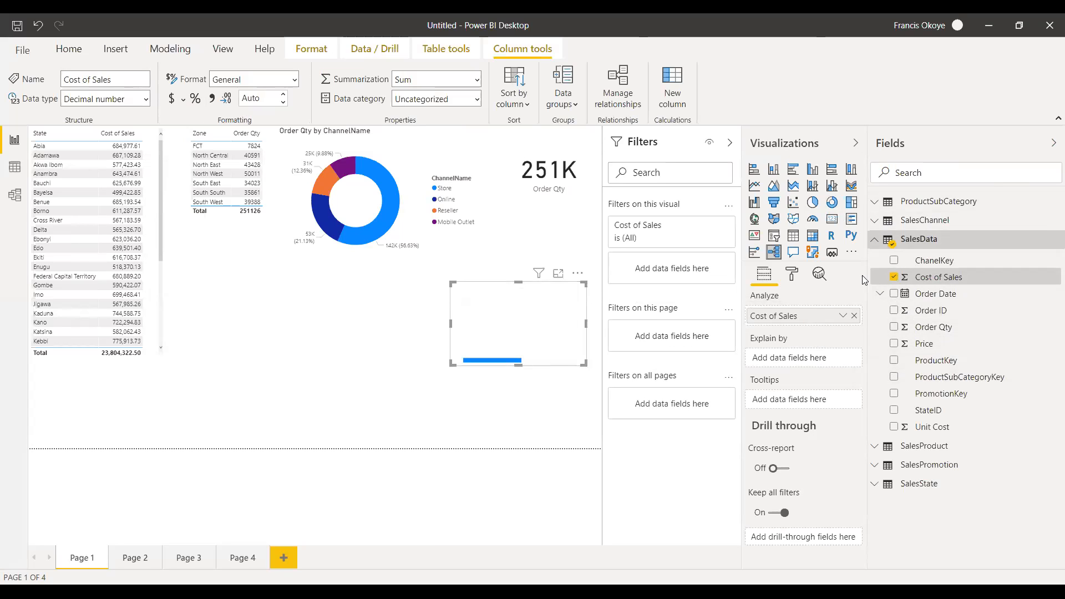
pyautogui.moveTo(950, 329); pyautogui.dragTo(799, 357)
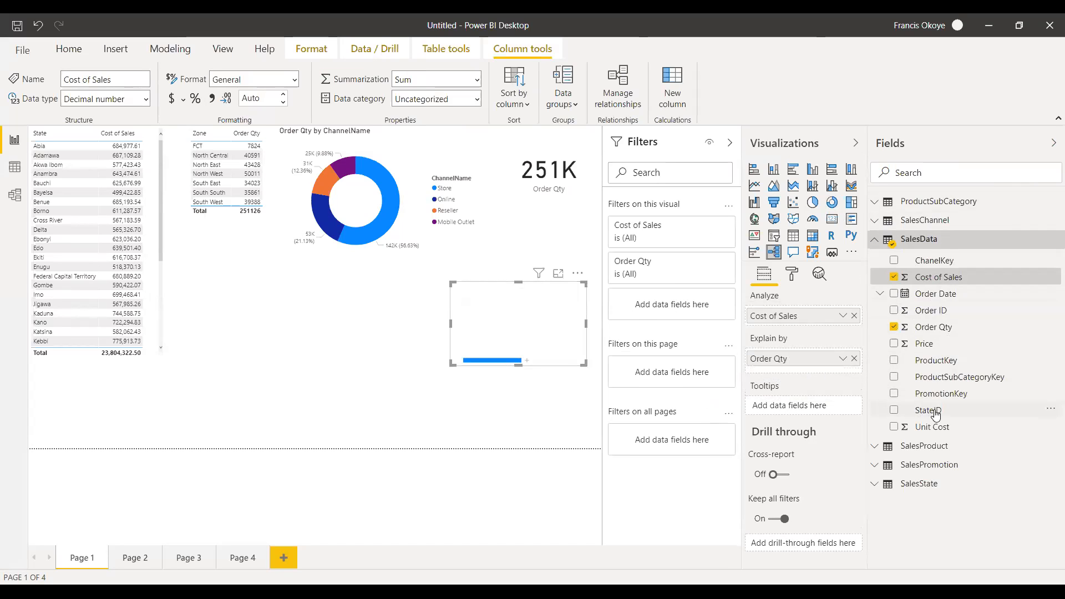
pyautogui.moveTo(921, 426); pyautogui.dragTo(797, 358)
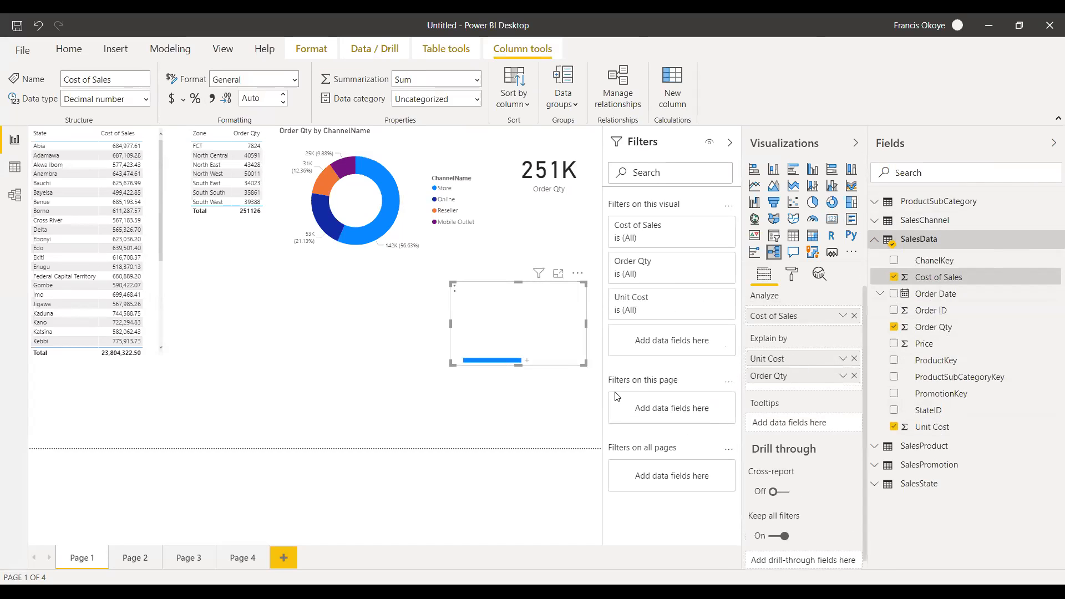
# Split Cost of Sales by High value and enlarge the decomposition tree in width and height.
pyautogui.click(527, 364)
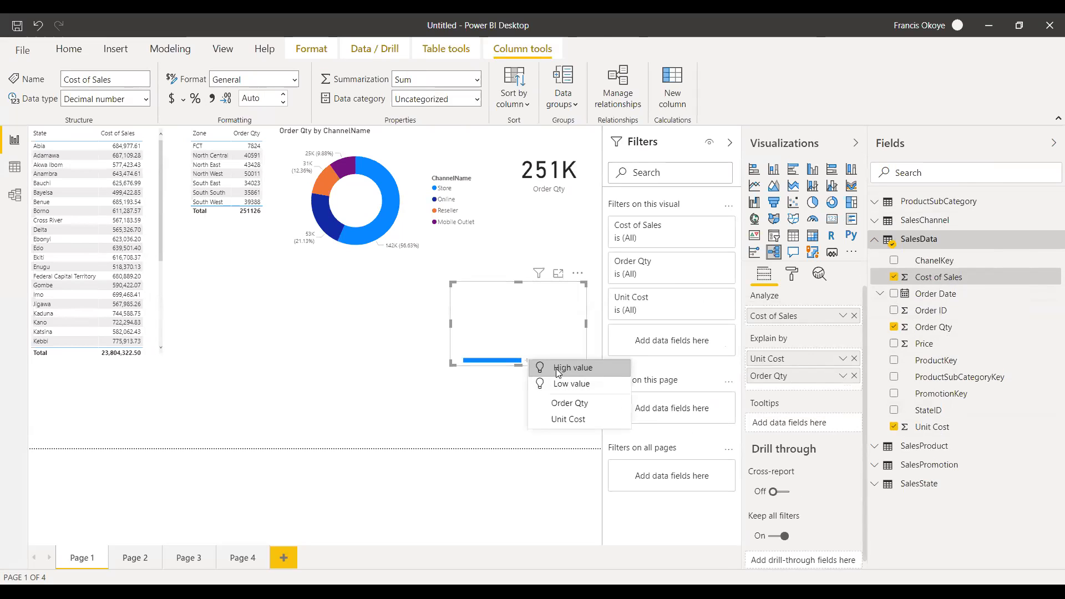
pyautogui.click(556, 368)
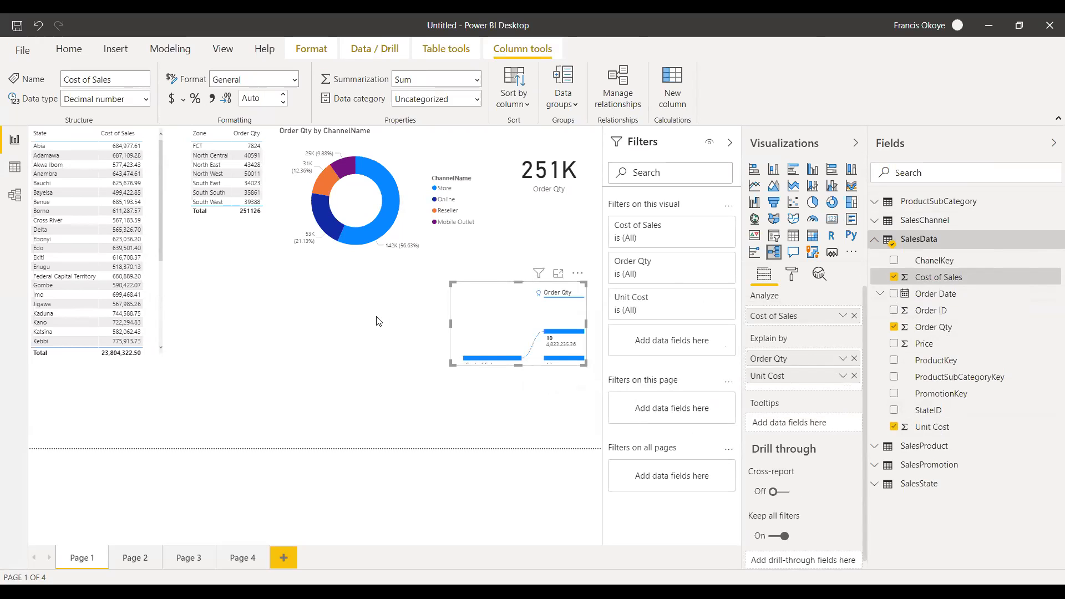
pyautogui.moveTo(451, 323); pyautogui.dragTo(379, 322)
pyautogui.moveTo(483, 366); pyautogui.dragTo(483, 428)
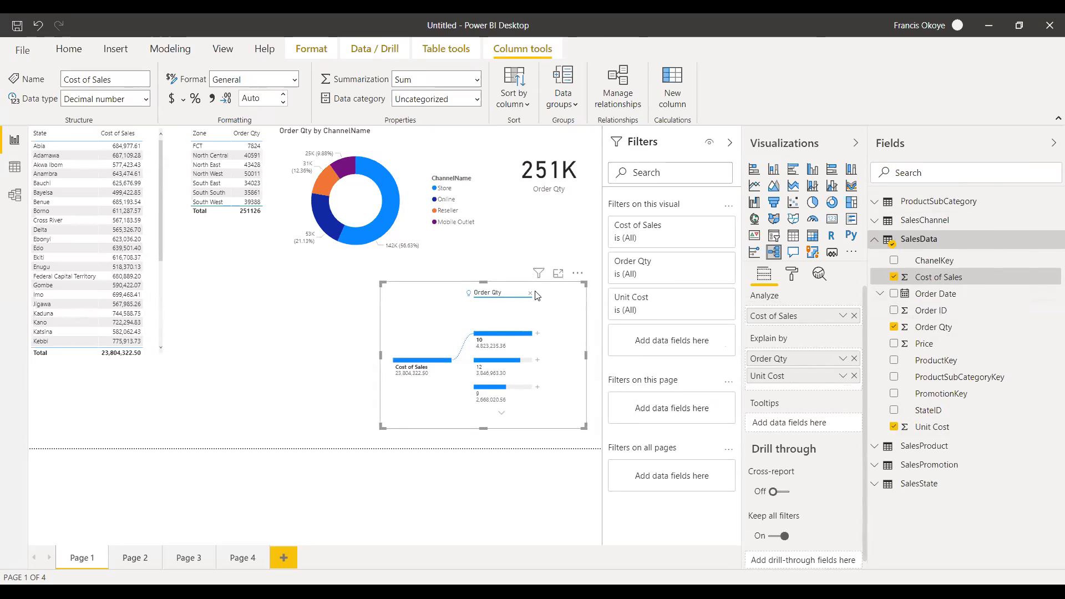
# Reduce the tree's explanatory fields to Order Qty only and split Cost of Sales by High value.
pyautogui.click(854, 377)
pyautogui.click(855, 359)
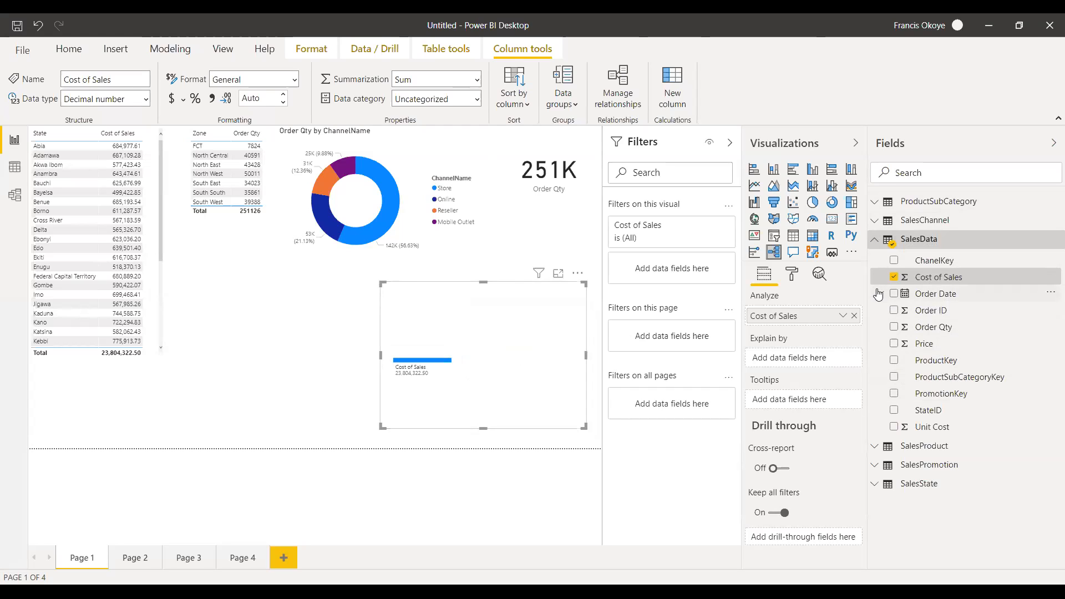
pyautogui.moveTo(927, 327); pyautogui.dragTo(792, 360)
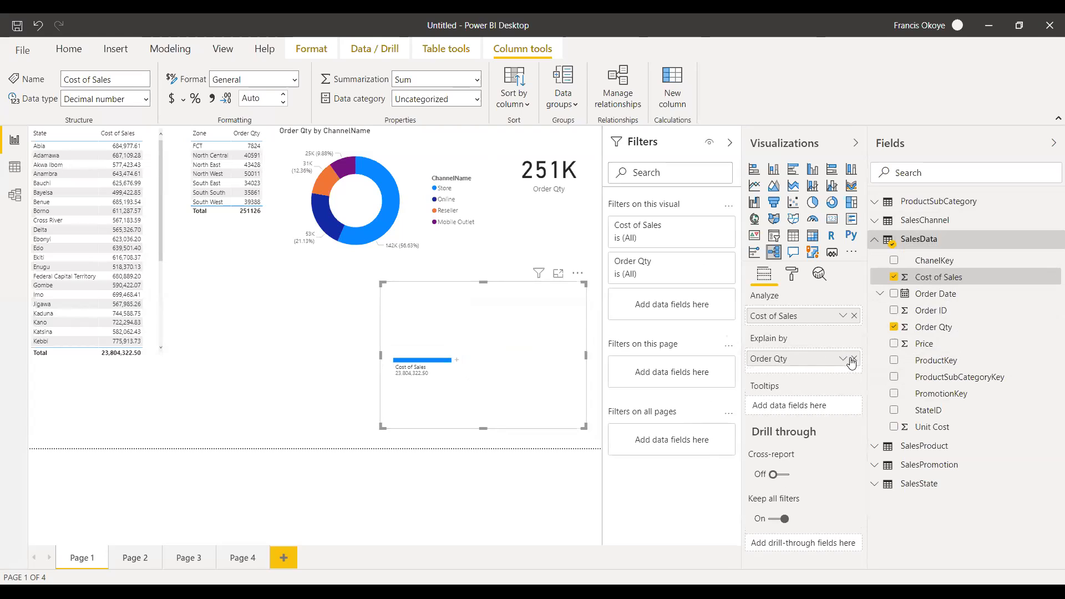
pyautogui.click(457, 361)
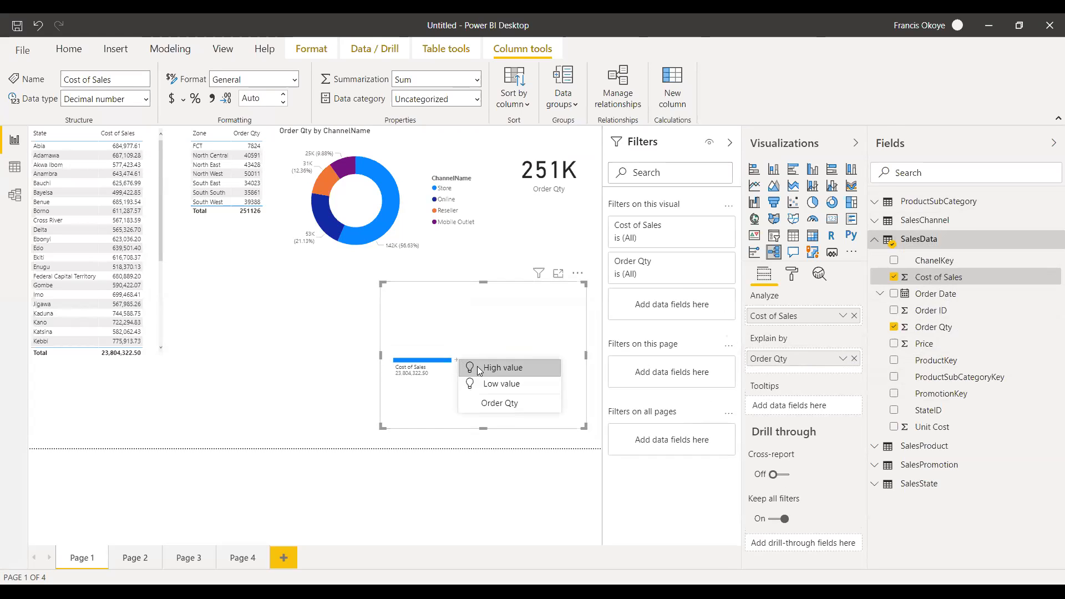
pyautogui.click(478, 368)
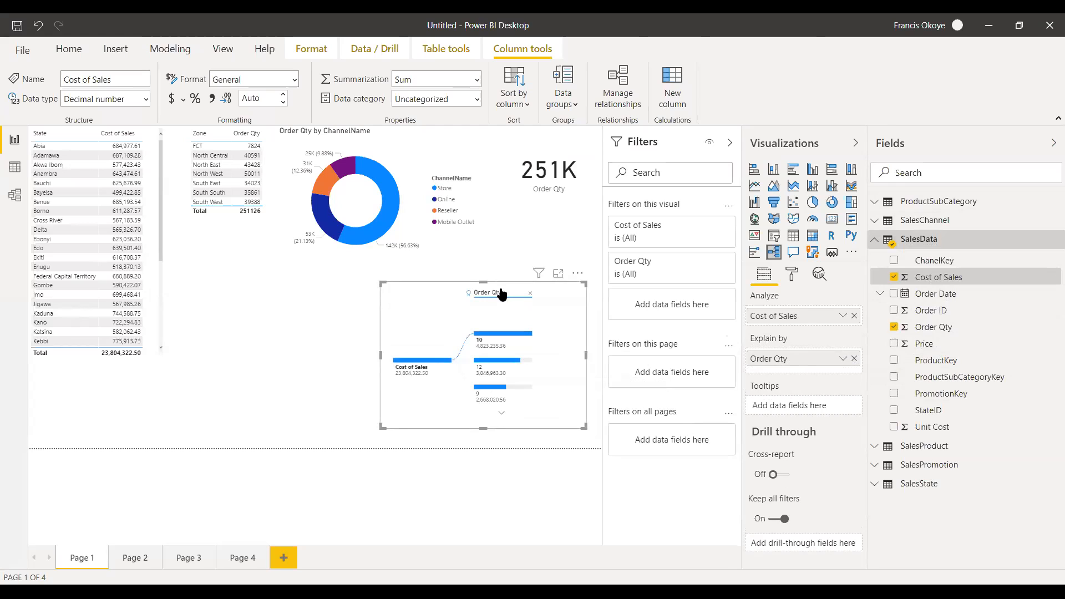
# Enlarge the decomposition tree over the donut chart and out to the page edge to show more Order Qty branches.
pyautogui.moveTo(491, 283); pyautogui.dragTo(492, 163)
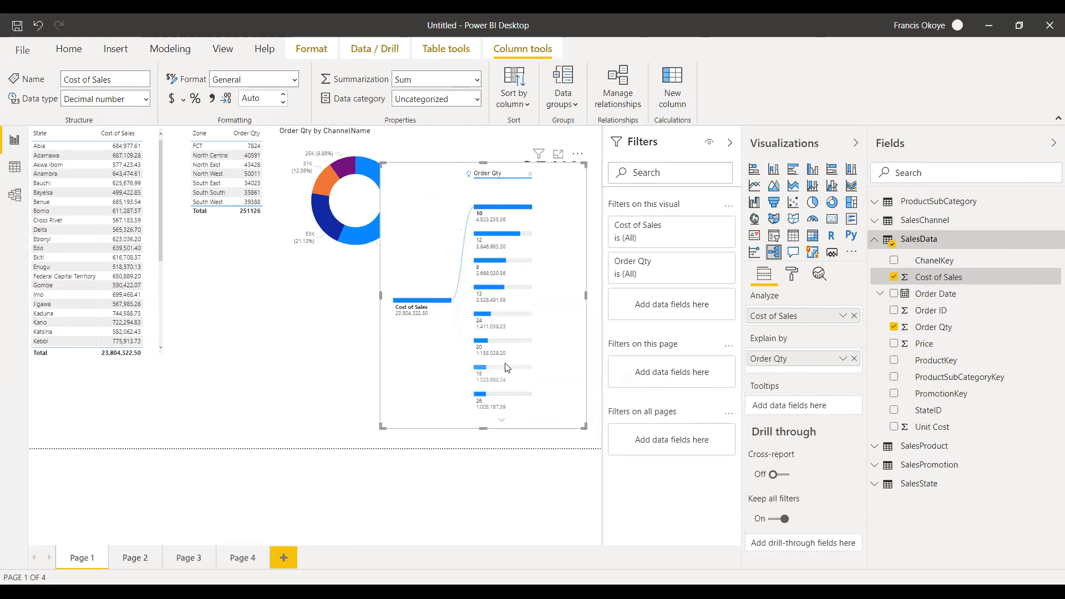
pyautogui.moveTo(584, 295); pyautogui.dragTo(600, 295)
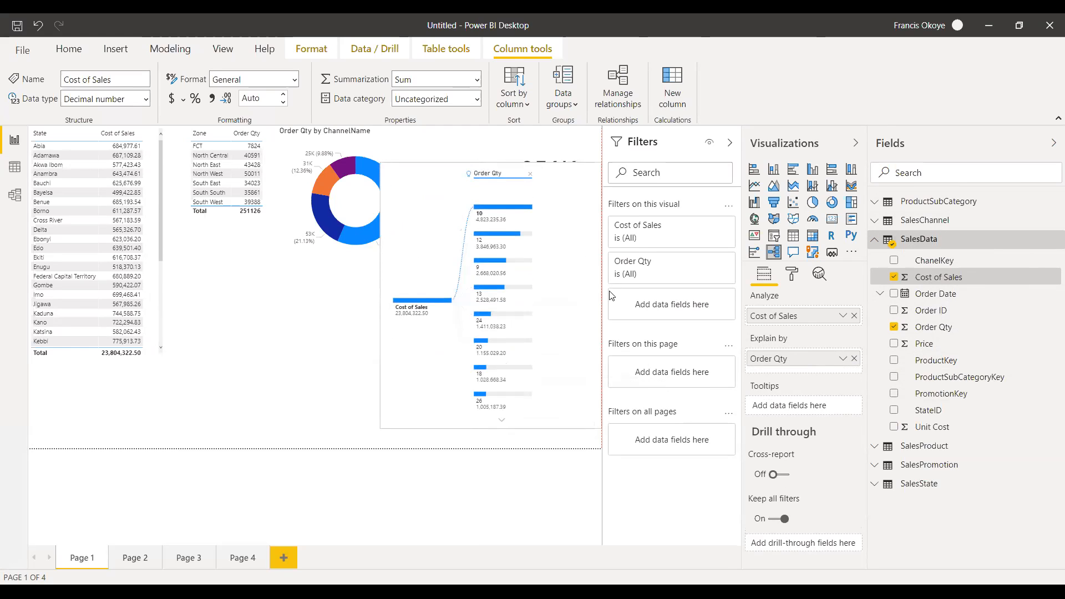
pyautogui.moveTo(380, 295); pyautogui.dragTo(292, 296)
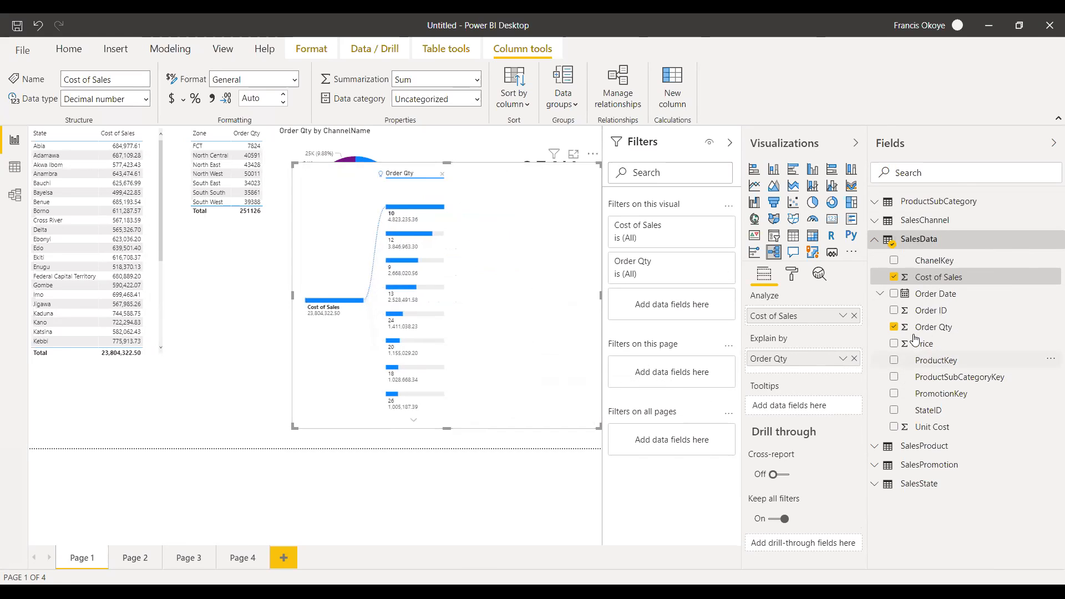
# Replace Order Qty with ChannelName from SalesChannel as the explanatory field and split Cost of Sales by ChannelName.
pyautogui.click(894, 327)
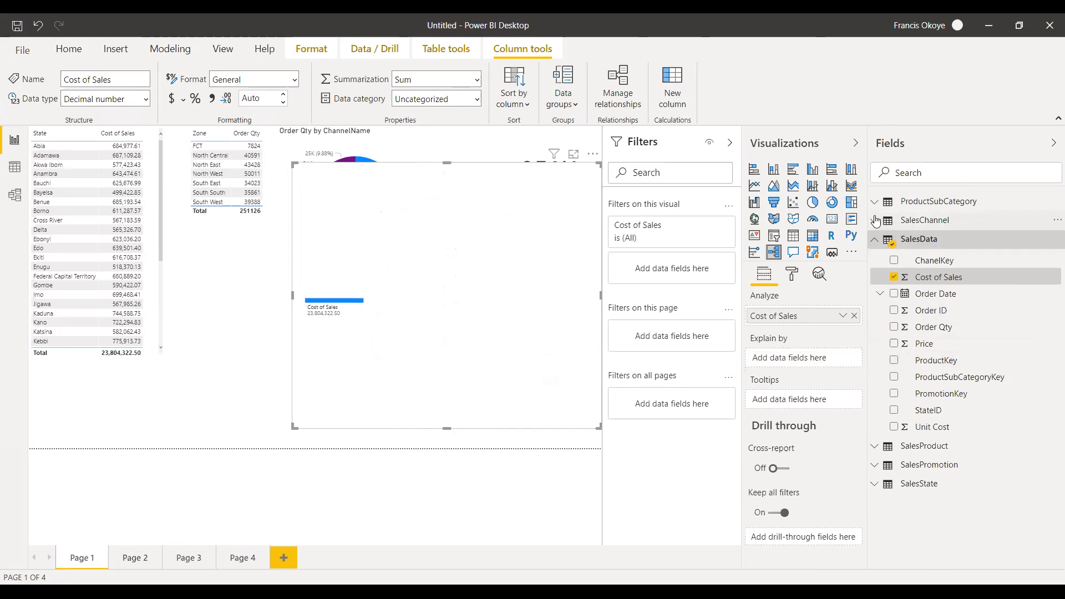
pyautogui.click(924, 220)
pyautogui.moveTo(966, 266); pyautogui.dragTo(814, 366)
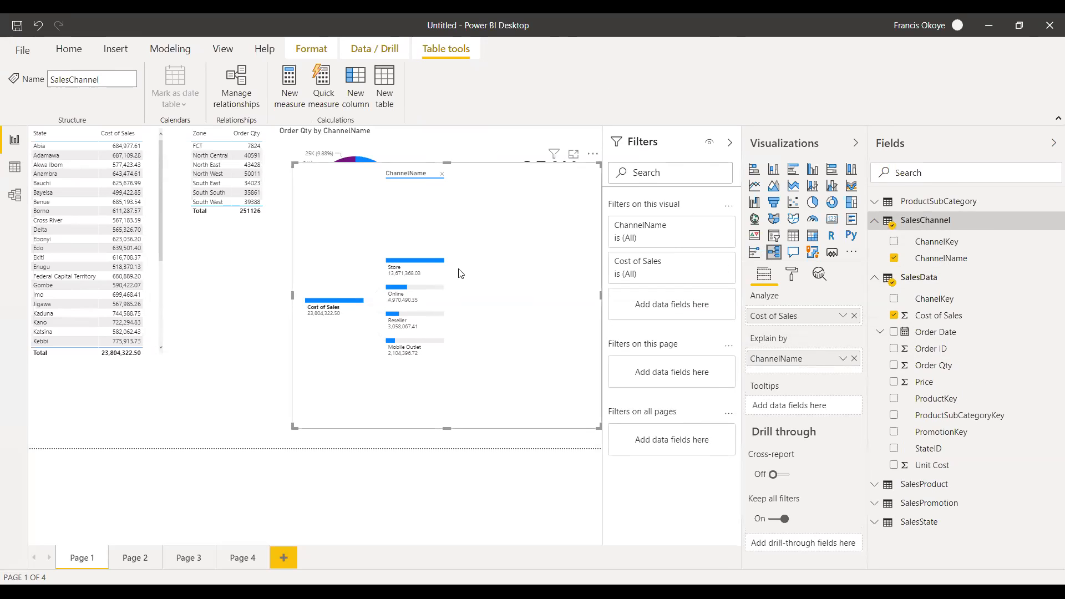
# Delete the decomposition tree and add a new, larger empty one below the donut chart.
pyautogui.press('Delete')
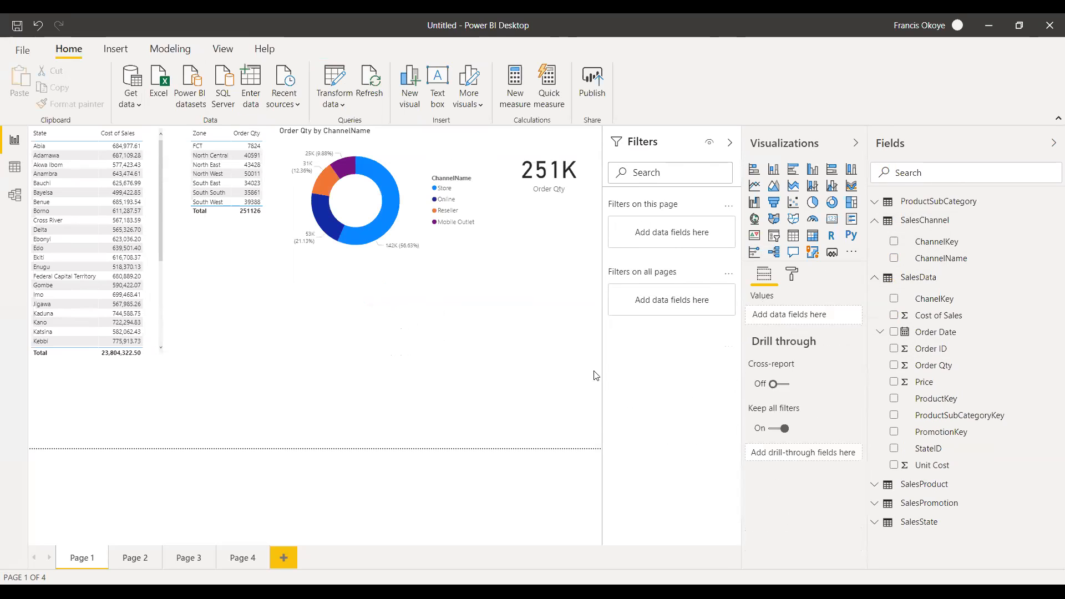
pyautogui.click(774, 253)
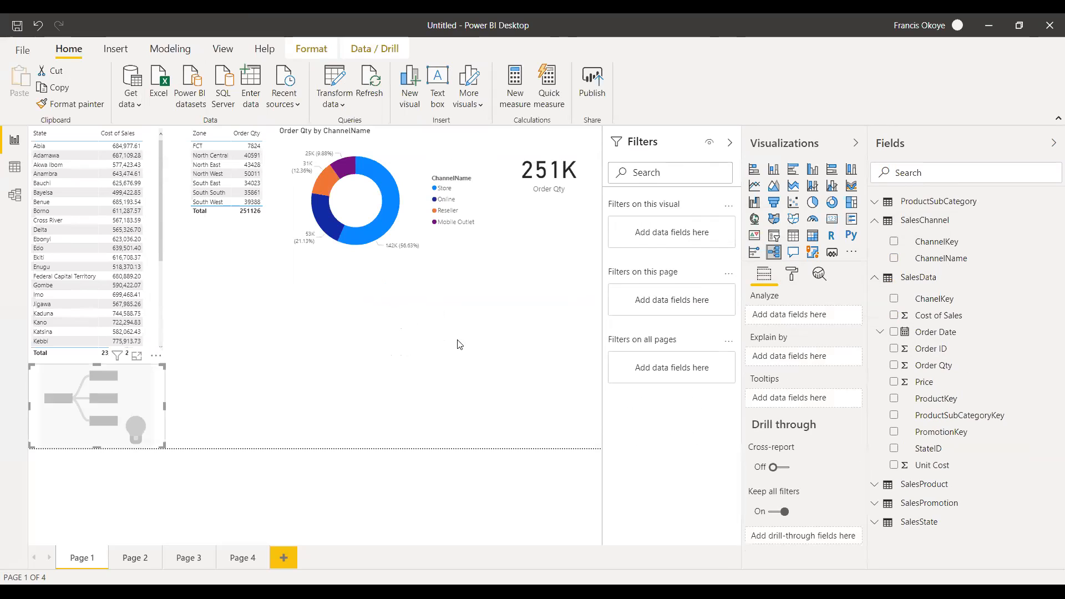
pyautogui.moveTo(165, 408); pyautogui.dragTo(385, 335)
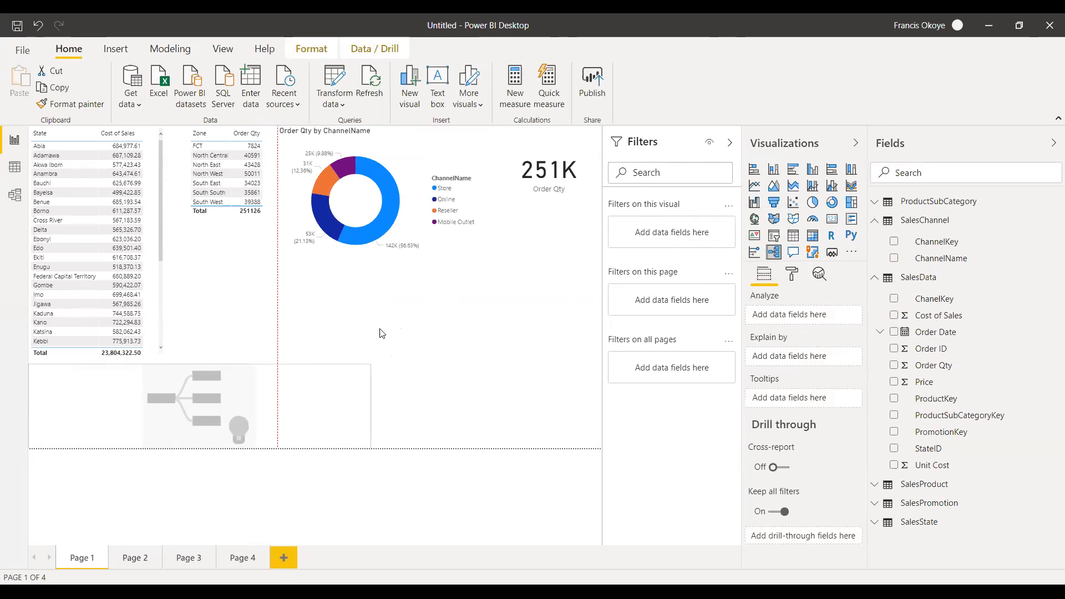
pyautogui.moveTo(209, 364); pyautogui.dragTo(233, 242)
pyautogui.moveTo(291, 311); pyautogui.dragTo(476, 306)
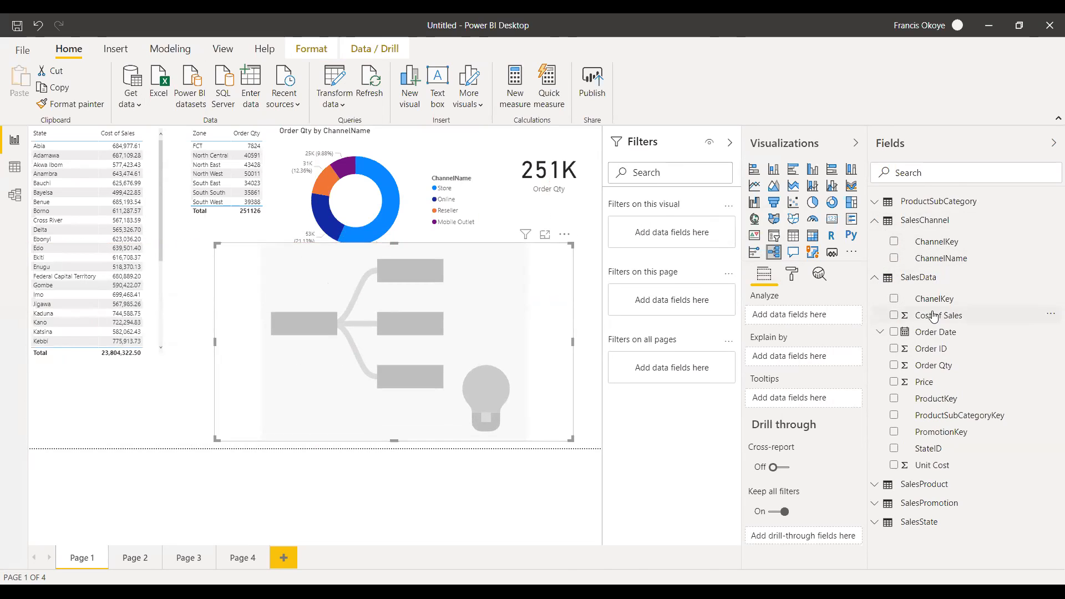
# Analyze Cost of Sales by ChannelName in the new decomposition tree and split it by High value.
pyautogui.moveTo(816, 327); pyautogui.dragTo(789, 325)
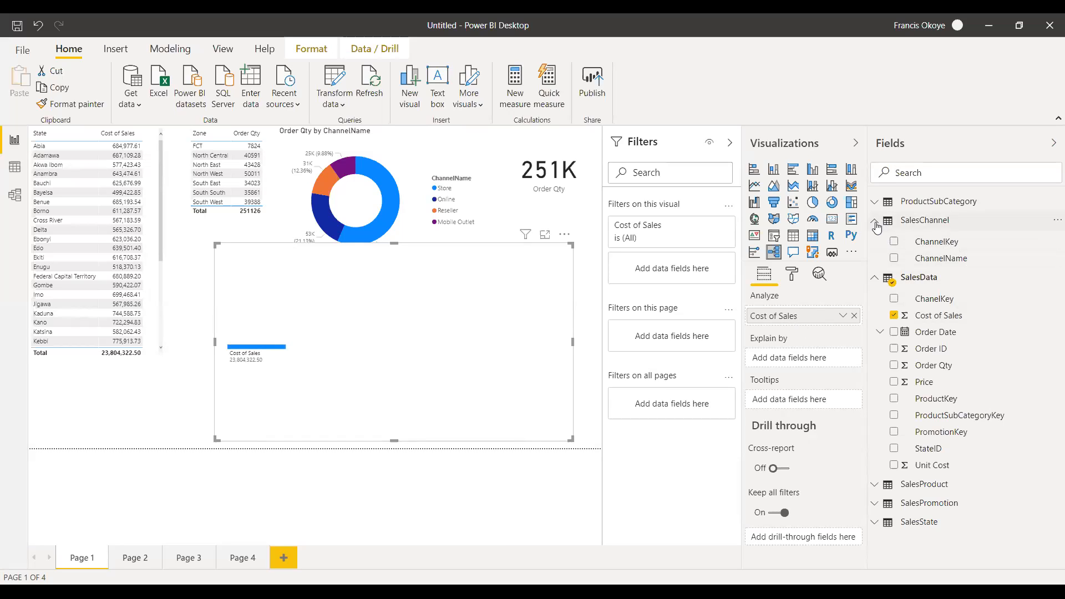
pyautogui.moveTo(943, 259); pyautogui.dragTo(793, 360)
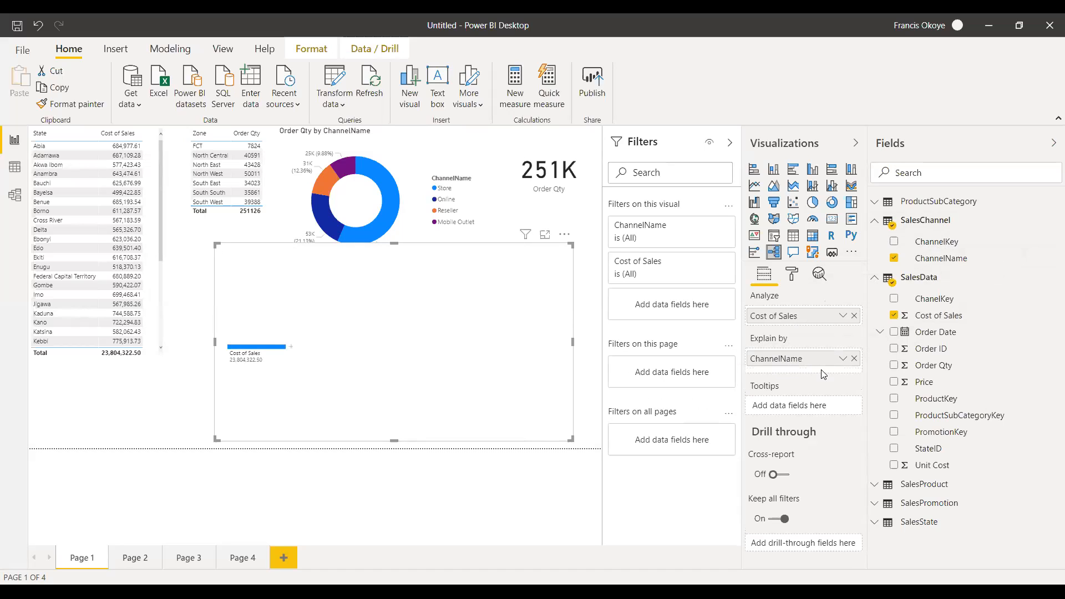
pyautogui.click(291, 346)
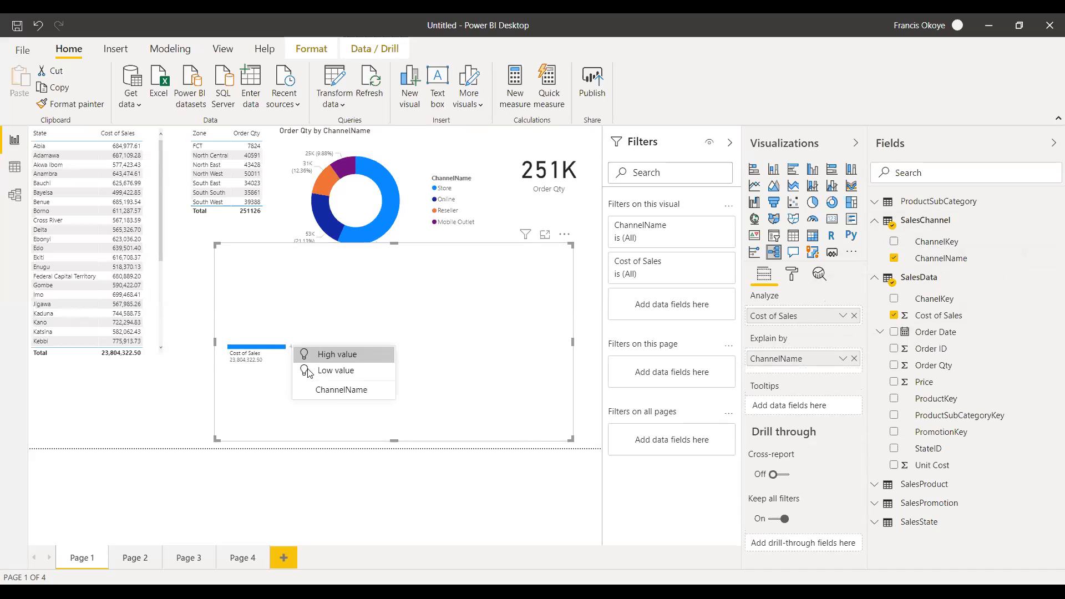
pyautogui.click(348, 358)
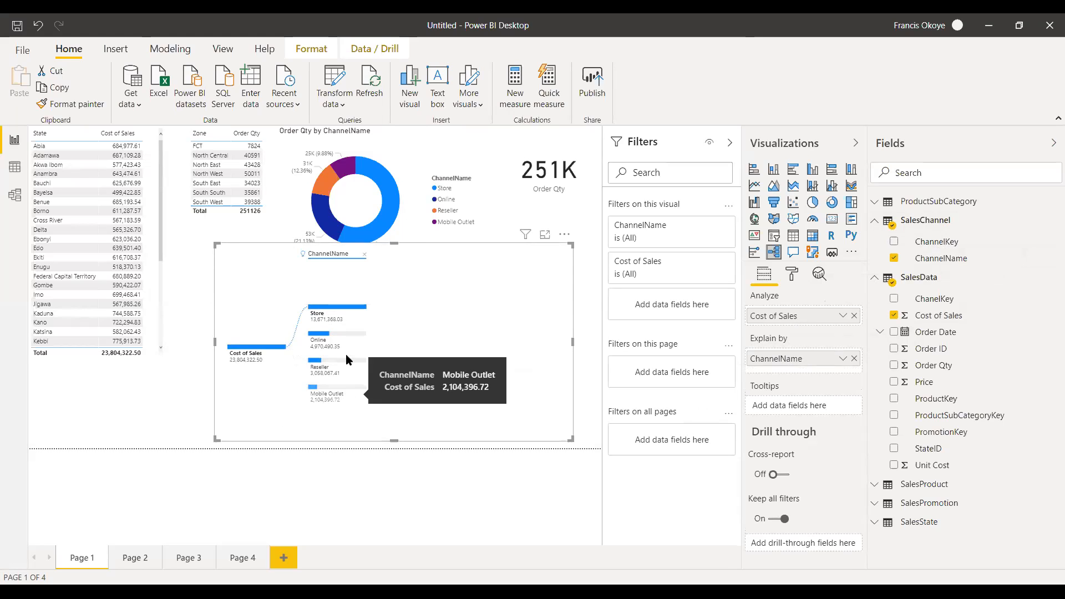
pyautogui.moveTo(304, 261)
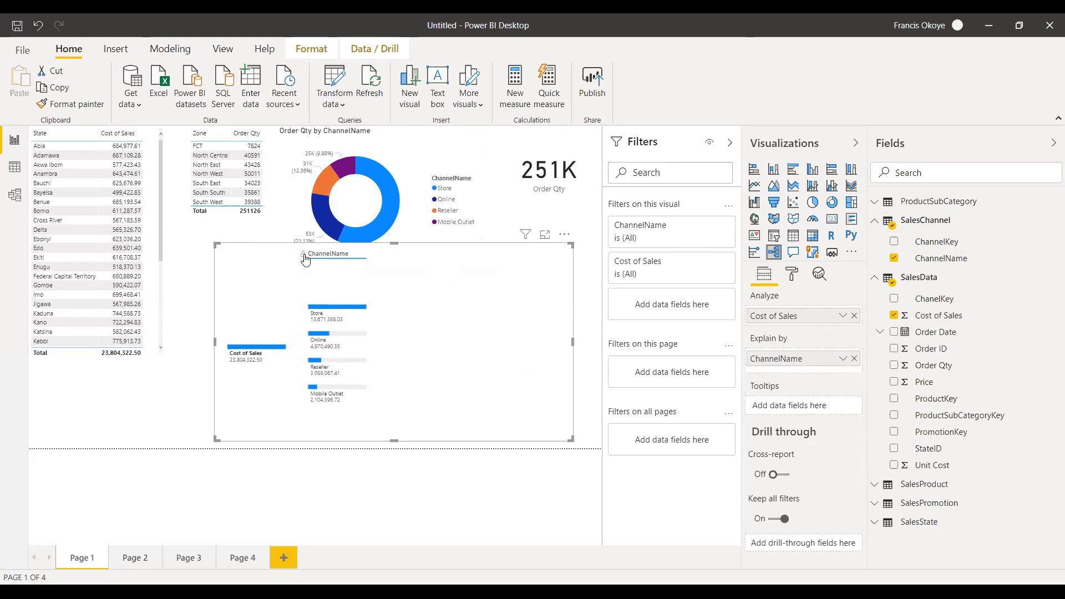
pyautogui.click(302, 256)
pyautogui.click(302, 256)
# Delete the decomposition tree and place a Q&A visual in the free area below the donut chart and Order Qty card.
pyautogui.moveTo(328, 335)
pyautogui.press('Delete')
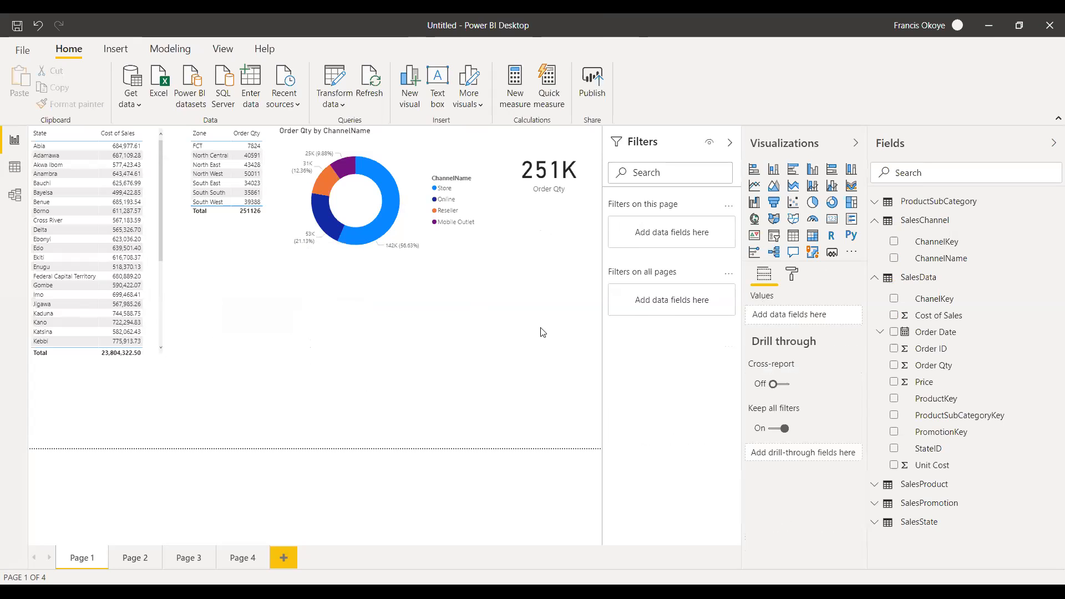
pyautogui.click(792, 257)
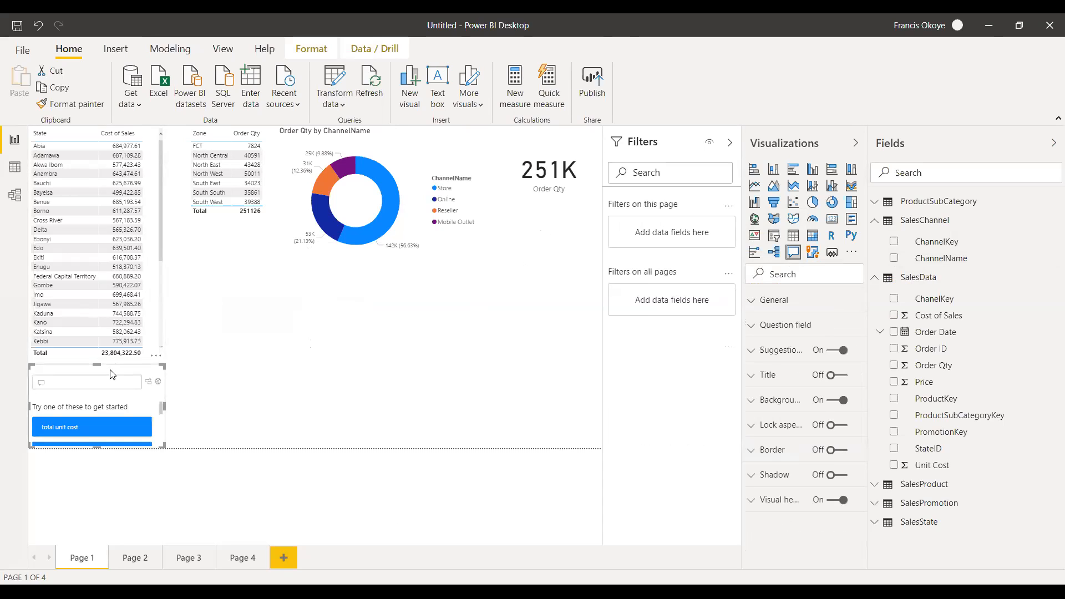
pyautogui.moveTo(100, 361); pyautogui.dragTo(160, 333)
pyautogui.click(154, 333)
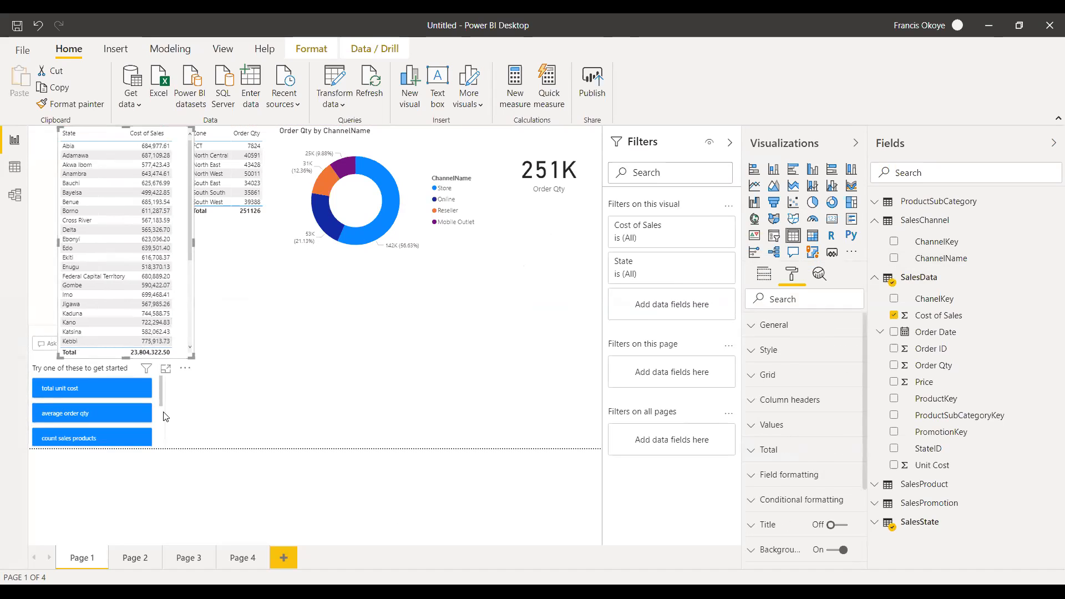
pyautogui.moveTo(124, 412); pyautogui.dragTo(192, 412)
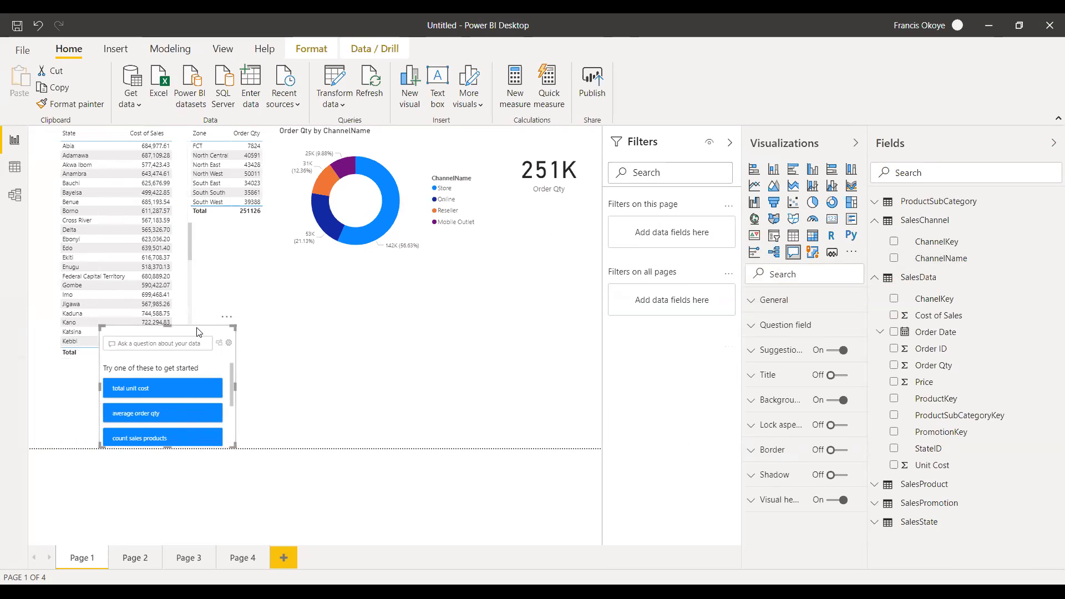
pyautogui.moveTo(198, 331); pyautogui.dragTo(503, 292)
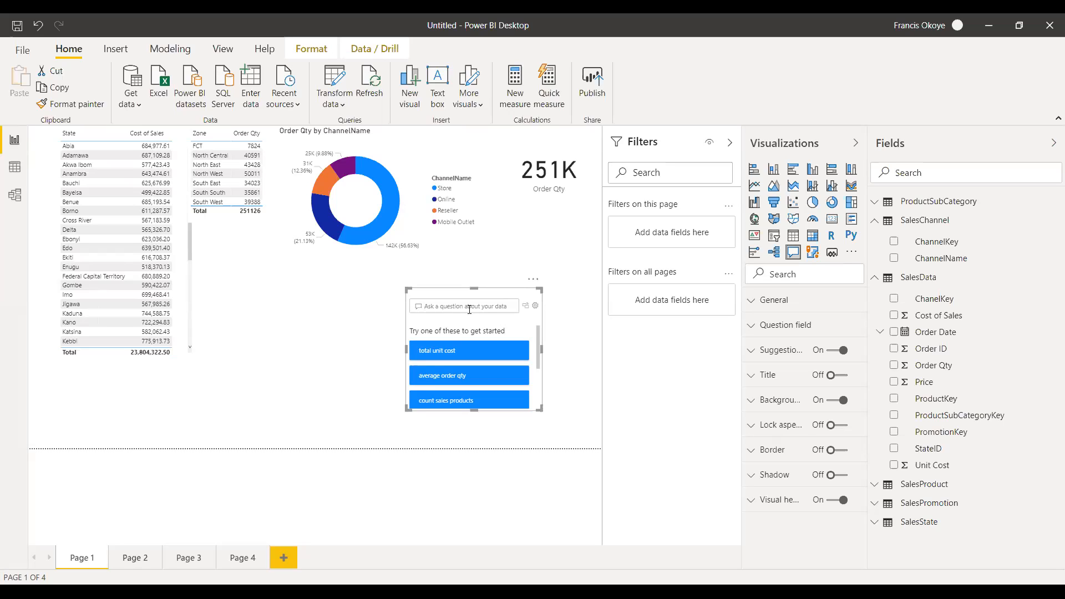
# Ask the Q&A visual for "most active sales channel" and make the visual taller.
pyautogui.write('most active cha')
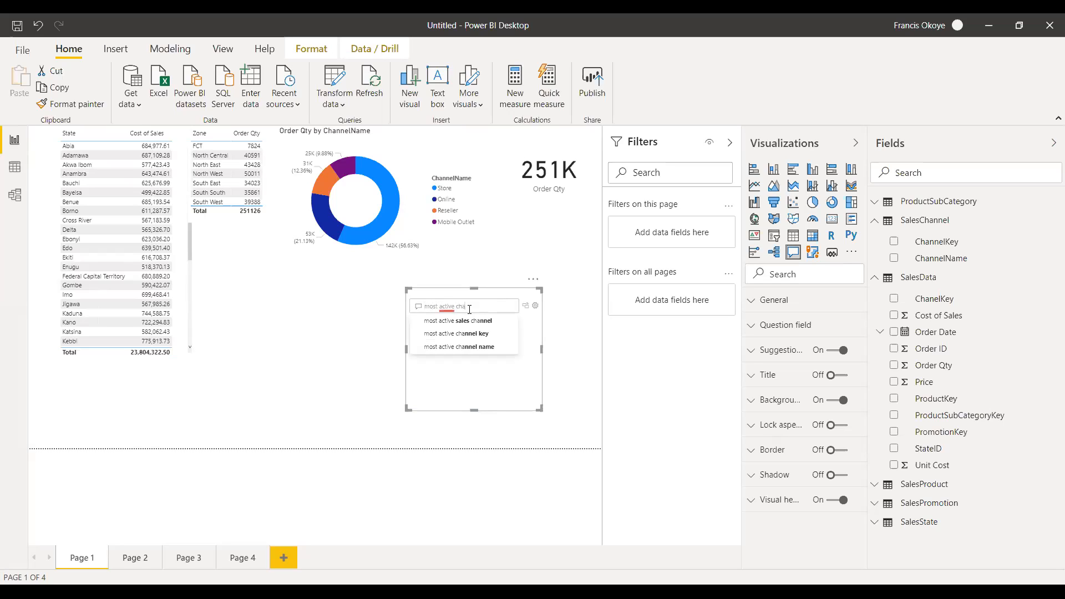
pyautogui.click(466, 320)
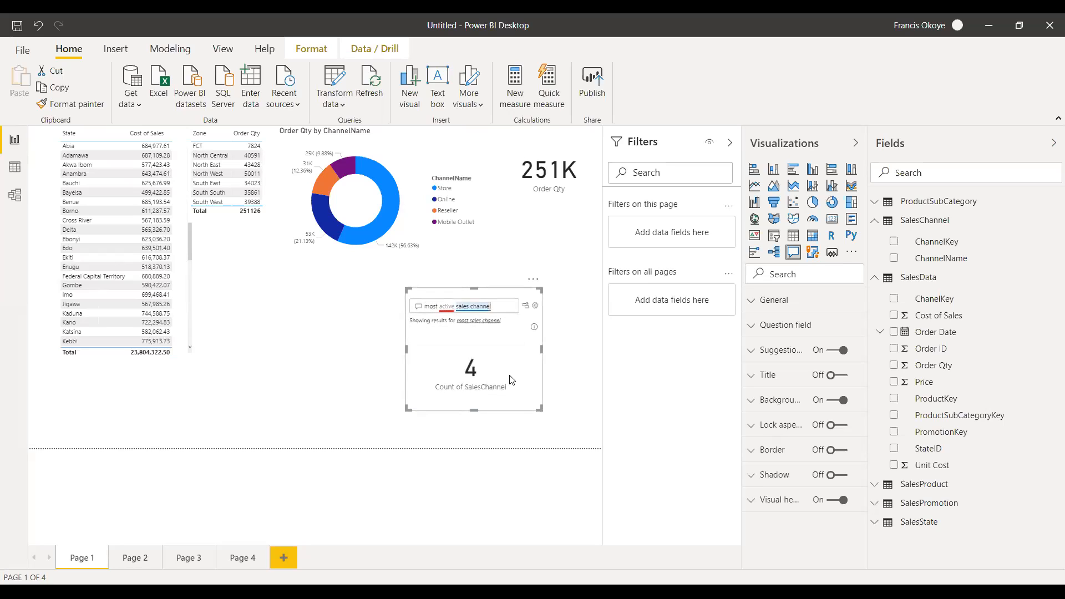
pyautogui.moveTo(473, 288); pyautogui.dragTo(469, 224)
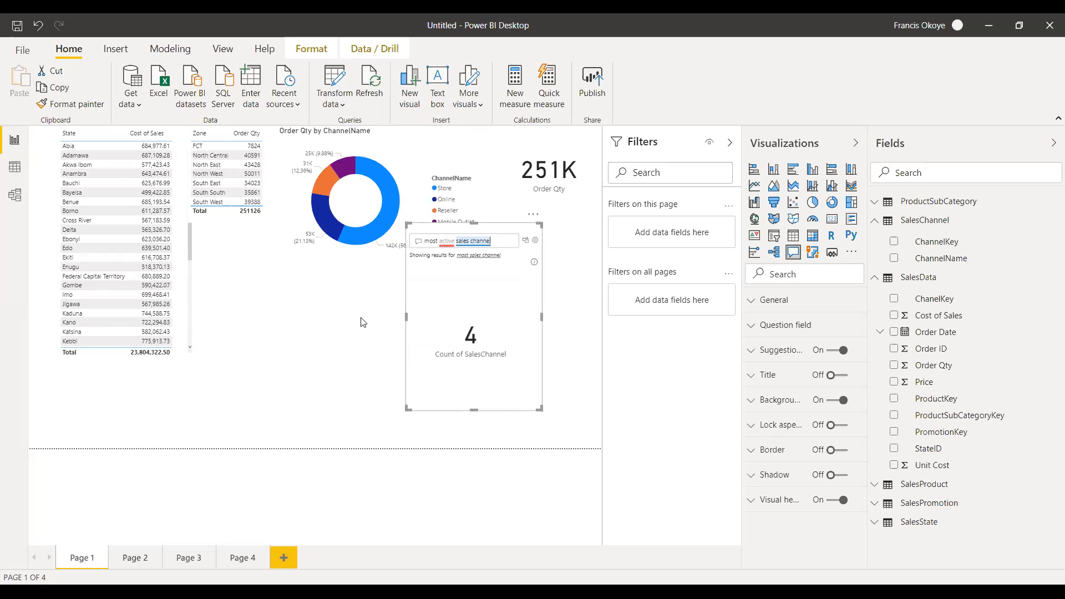
# Apply the suggested question "most sales channel" in the Q&A visual, and replace it with "which state are we selling most".
pyautogui.click(479, 256)
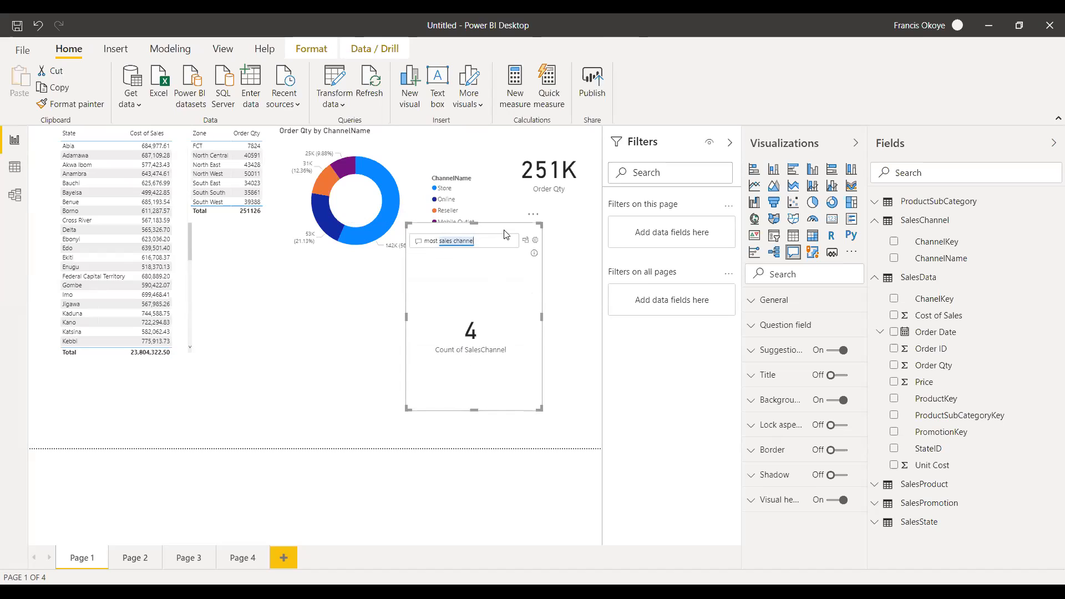
pyautogui.press('BackSpace')
pyautogui.press('BackSpace')
pyautogui.press('BackSpace')
pyautogui.press('BackSpace')
pyautogui.press('BackSpace')
pyautogui.press('BackSpace')
pyautogui.press('BackSpace')
pyautogui.press('BackSpace')
pyautogui.press('BackSpace')
pyautogui.press('BackSpace')
pyautogui.press('BackSpace')
pyautogui.press('BackSpace')
pyautogui.press('BackSpace')
pyautogui.press('BackSpace')
pyautogui.press('BackSpace')
pyautogui.write('which state')
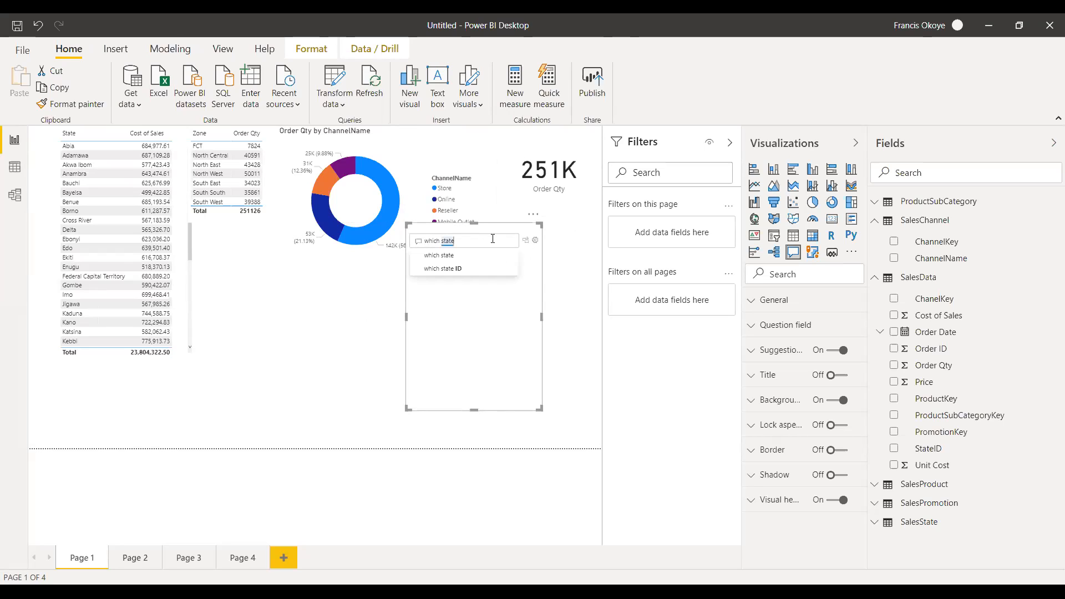
pyautogui.write(' are w')
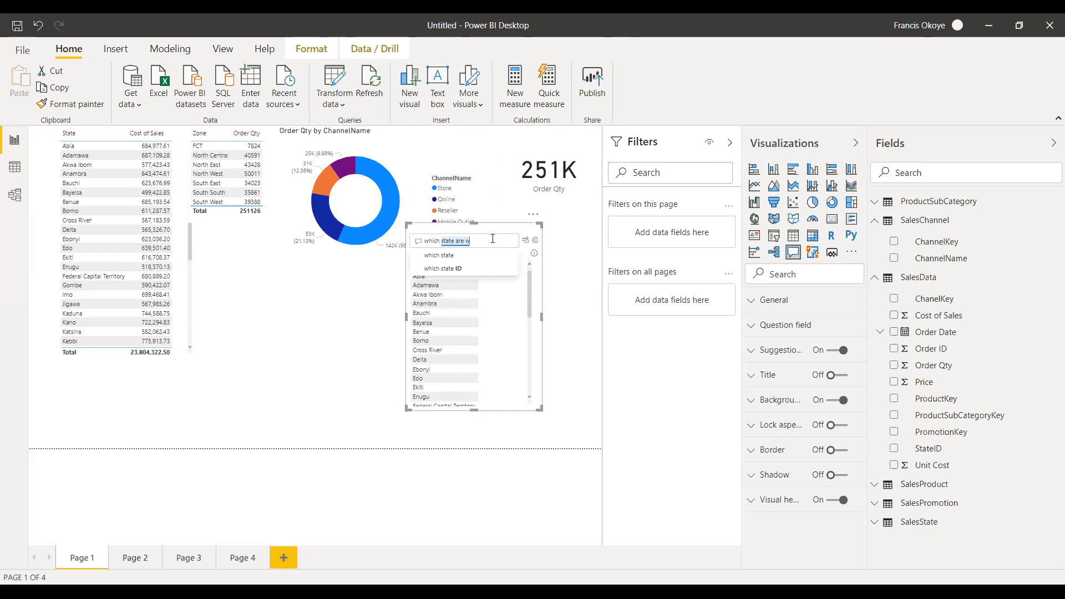
pyautogui.write('e selling most')
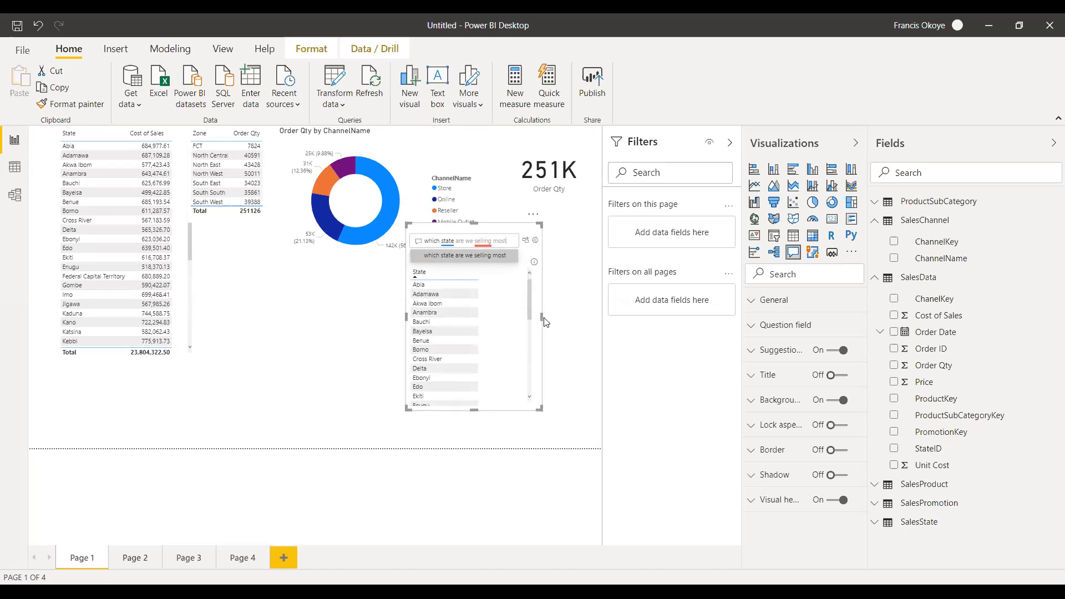
# Apply the suggested question "which state" in the Q&A visual and delete the visual.
pyautogui.click(564, 321)
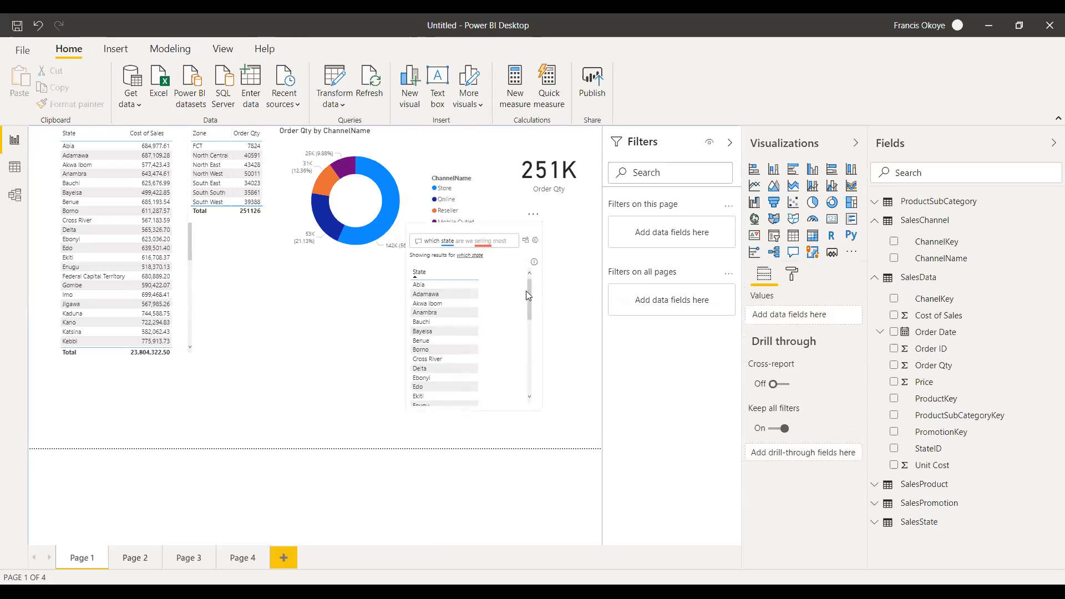
pyautogui.moveTo(529, 302); pyautogui.dragTo(527, 265)
pyautogui.click(469, 255)
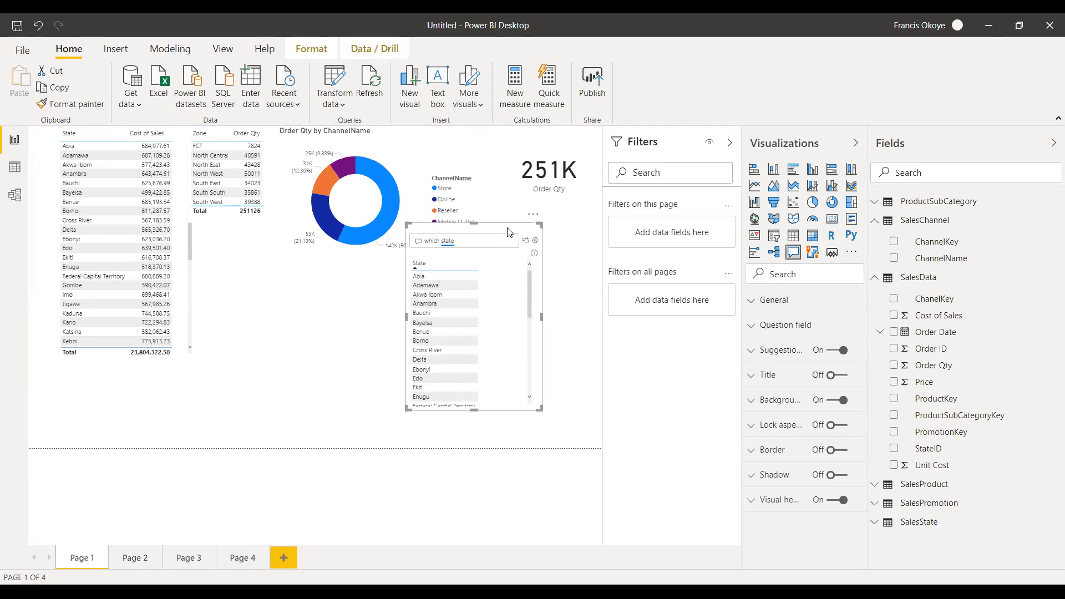
pyautogui.press('Delete')
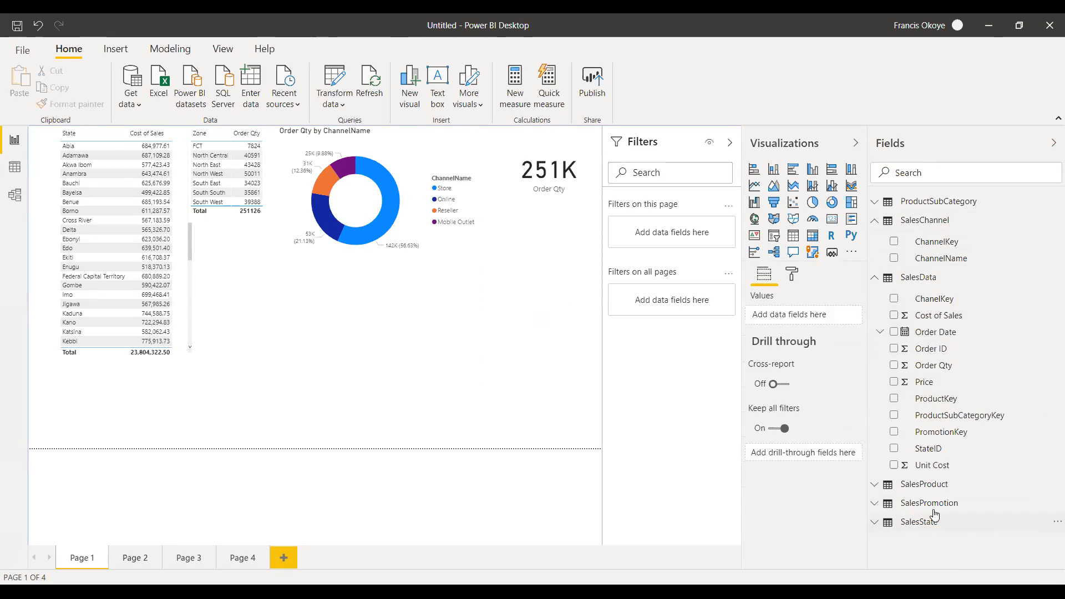
pyautogui.click(910, 523)
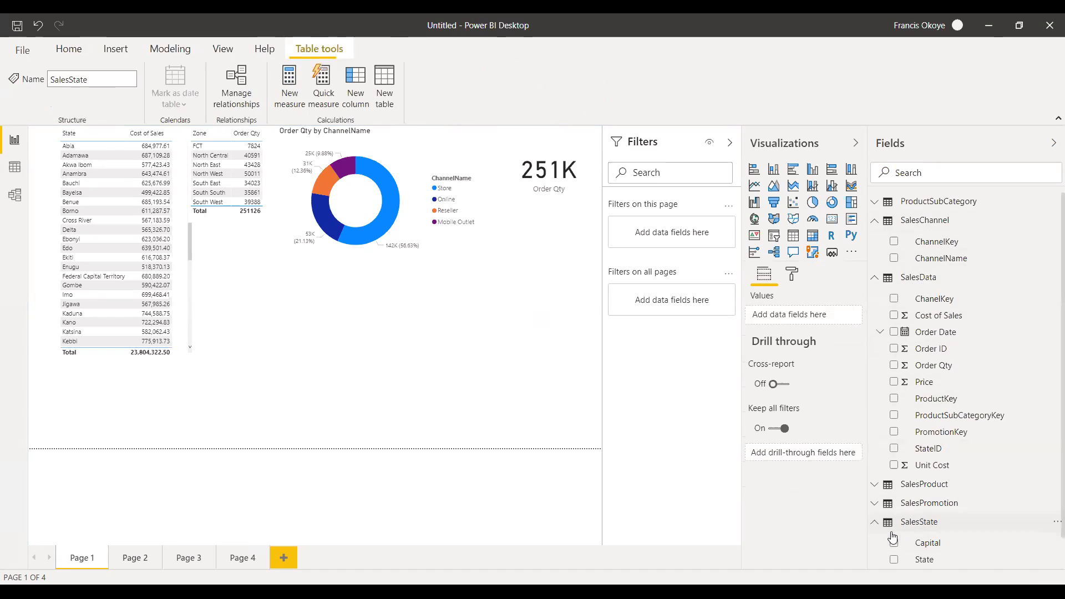
pyautogui.moveTo(723, 494); pyautogui.dragTo(412, 419)
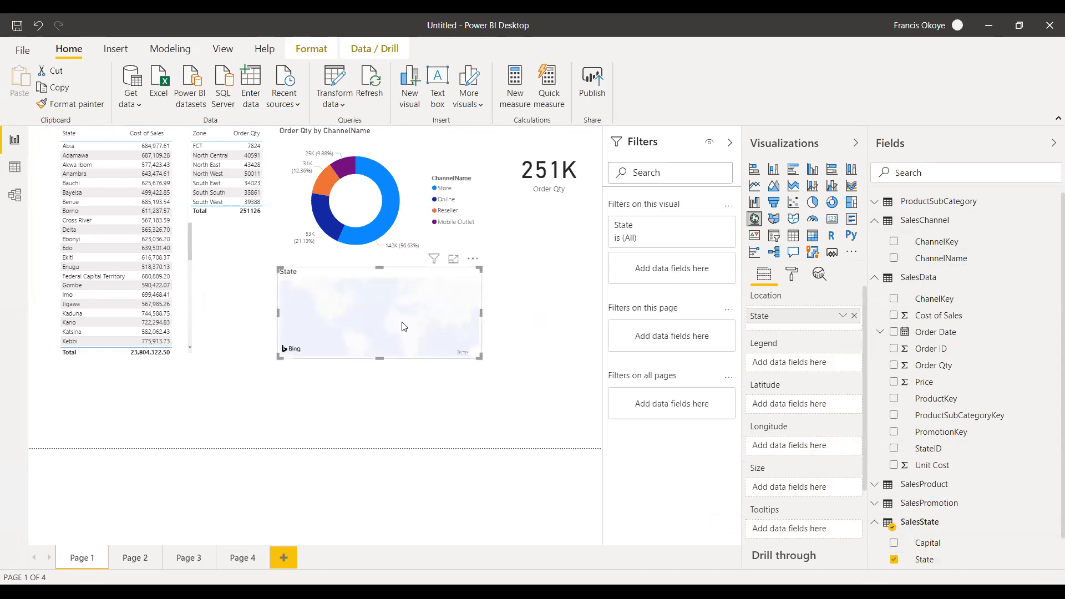
pyautogui.press('Delete')
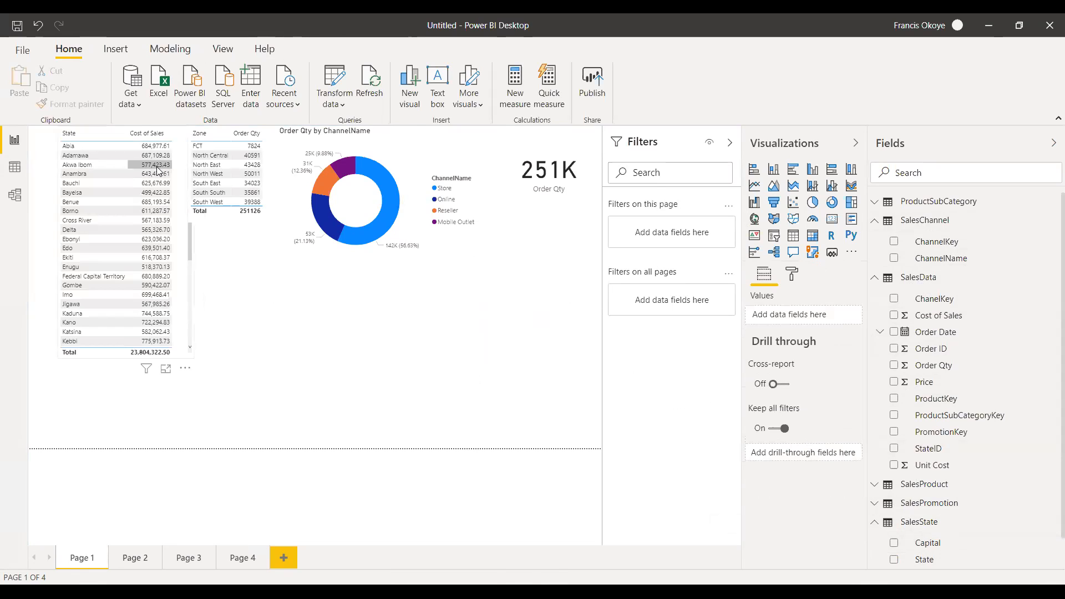
# Convert the State and Cost of Sales table into a Q&A visual and ask "states by cost of sales".
pyautogui.click(194, 149)
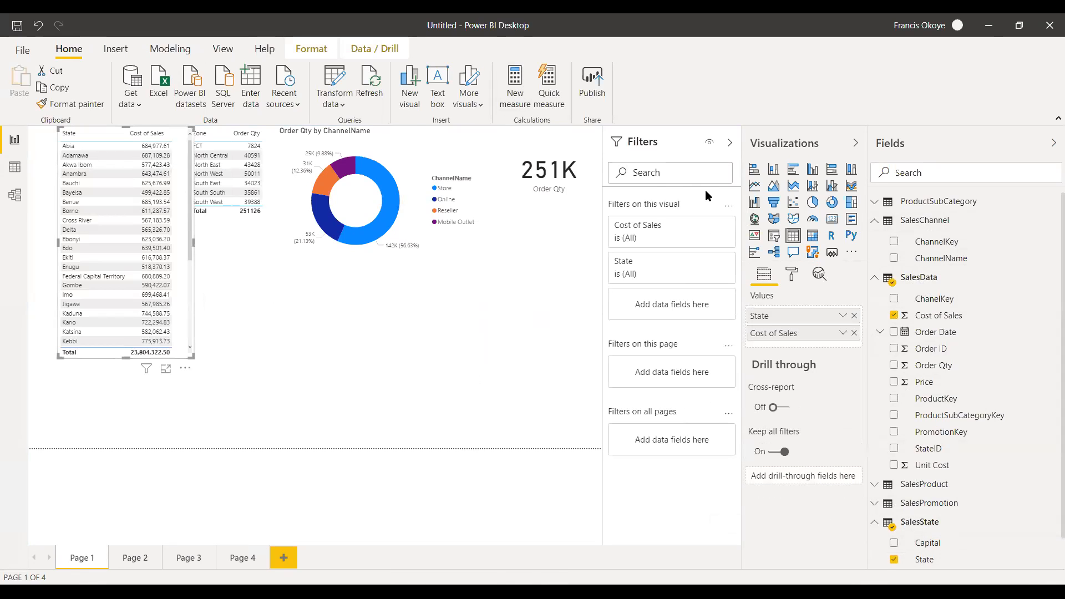
pyautogui.click(793, 252)
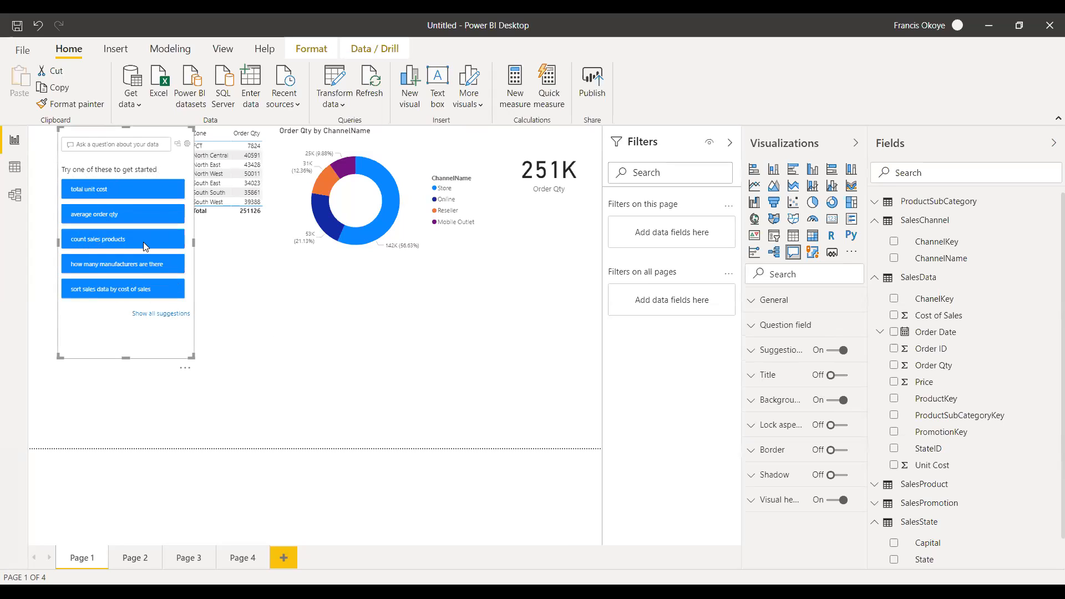
pyautogui.write('states by cost of sales')
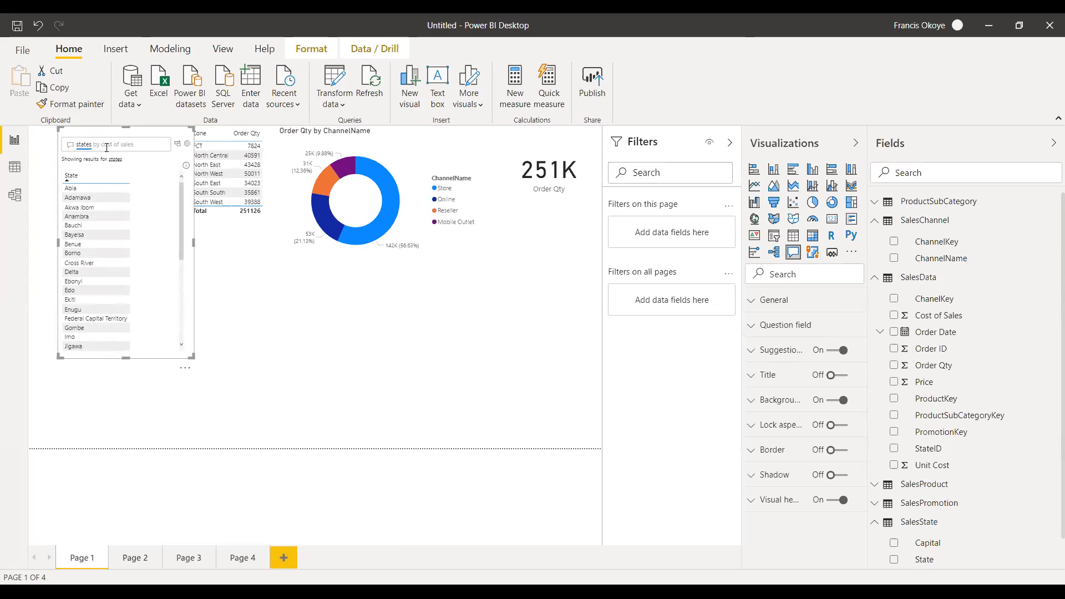
pyautogui.press('Tab')
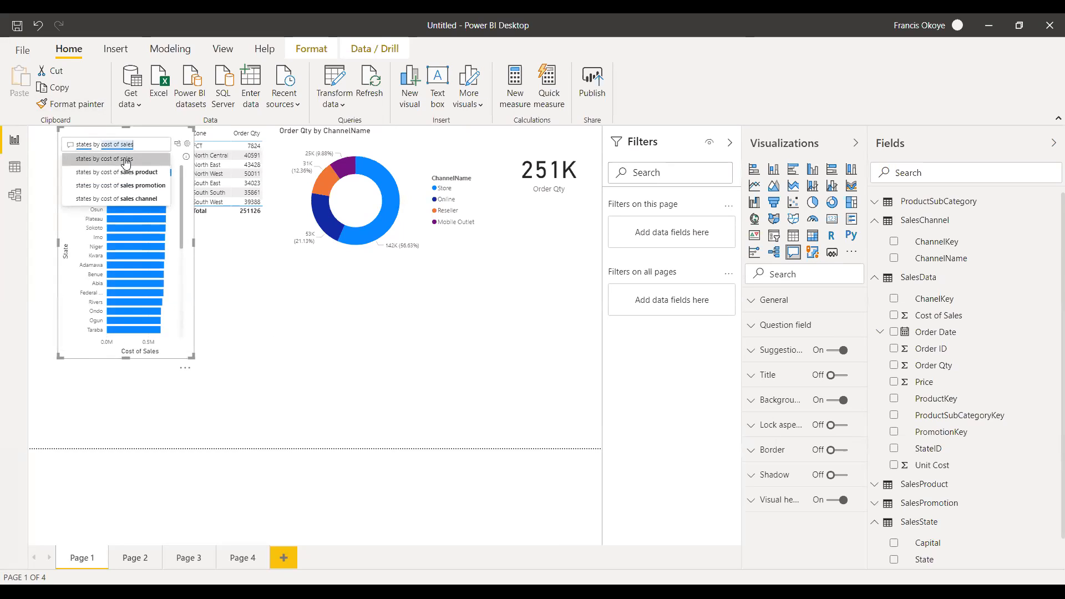
# Widen the Q&A visual to more than twice its width and move it lower on the page.
pyautogui.moveTo(194, 242); pyautogui.dragTo(359, 243)
pyautogui.click(333, 423)
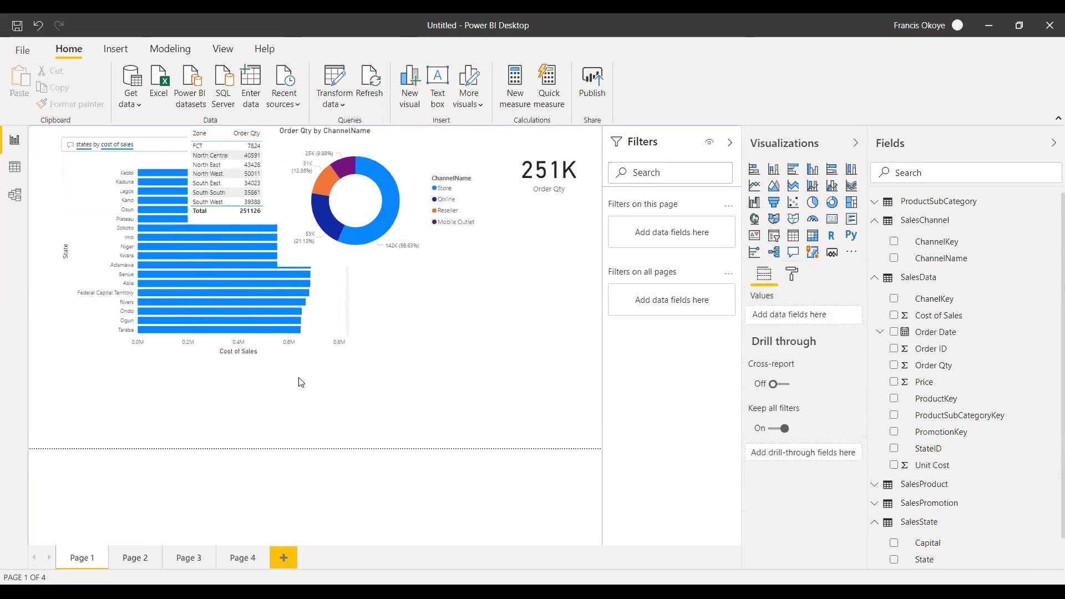
pyautogui.click(148, 140)
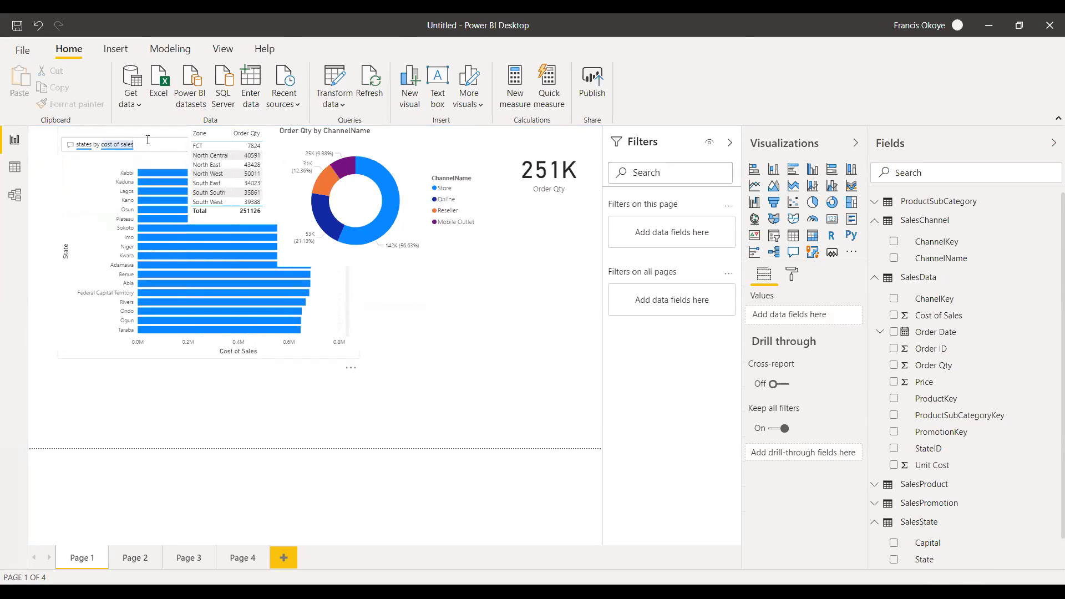
pyautogui.moveTo(147, 168); pyautogui.dragTo(139, 194)
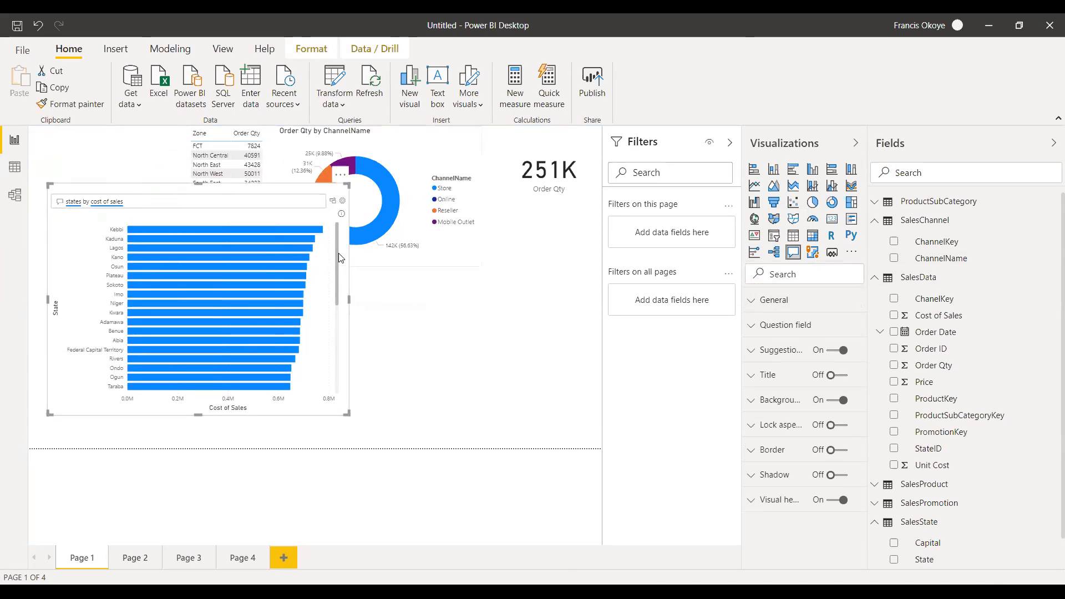
# Replace the question in the Q&A visual with "most profitable".
pyautogui.moveTo(133, 201); pyautogui.dragTo(5, 189)
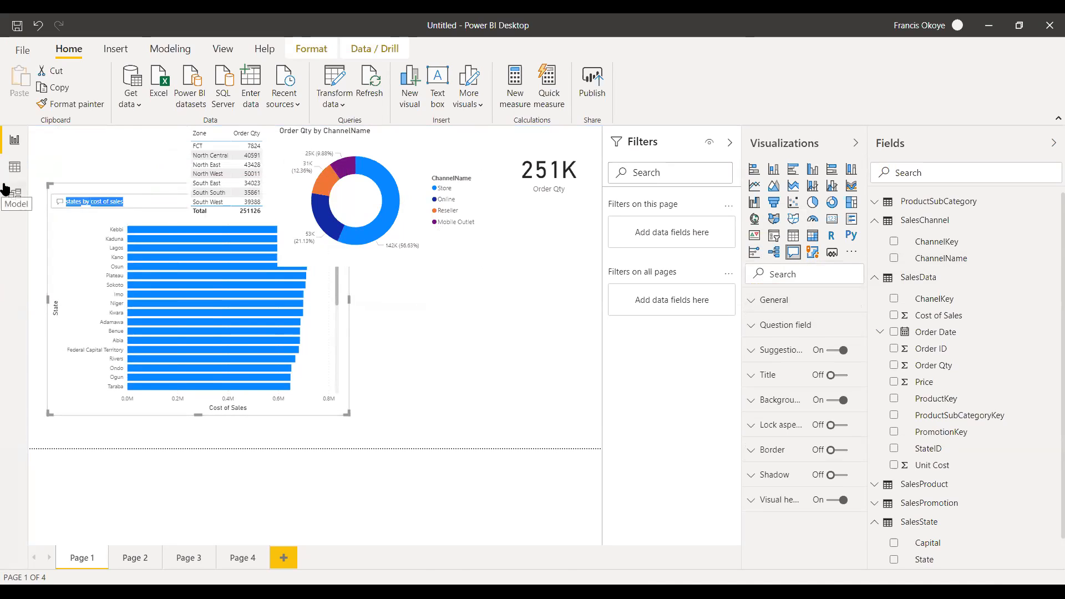
pyautogui.write('most pri')
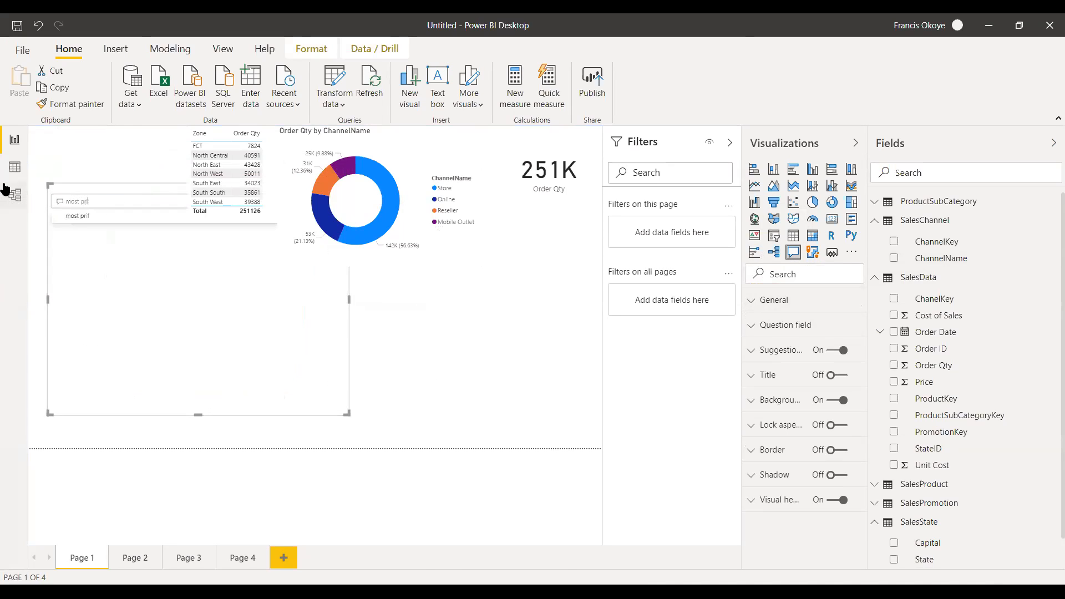
pyautogui.write('ofiut')
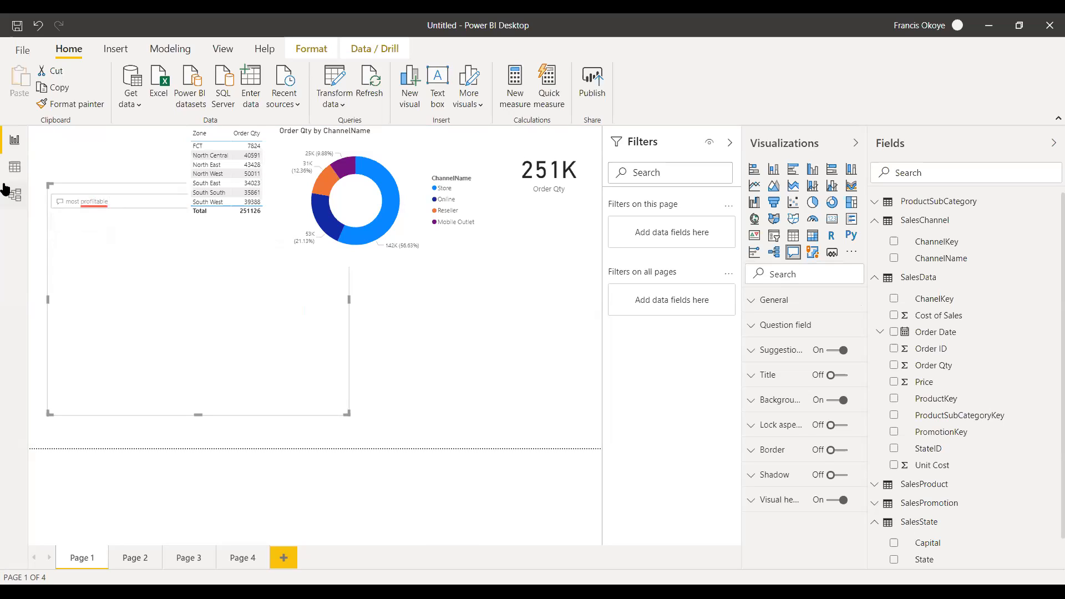
# Change the Q&A question to "most sales channel name" and delete the visual.
pyautogui.press('BackSpace')
pyautogui.press('BackSpace')
pyautogui.press('BackSpace')
pyautogui.press('BackSpace')
pyautogui.press('BackSpace')
pyautogui.press('BackSpace')
pyautogui.press('BackSpace')
pyautogui.press('BackSpace')
pyautogui.write('sales ch')
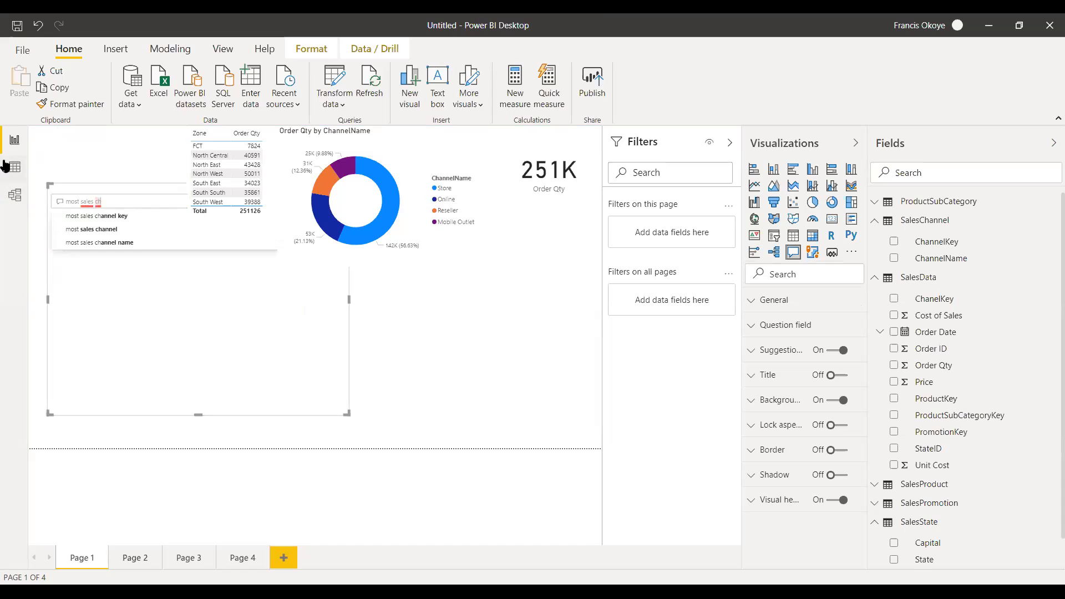
pyautogui.click(103, 243)
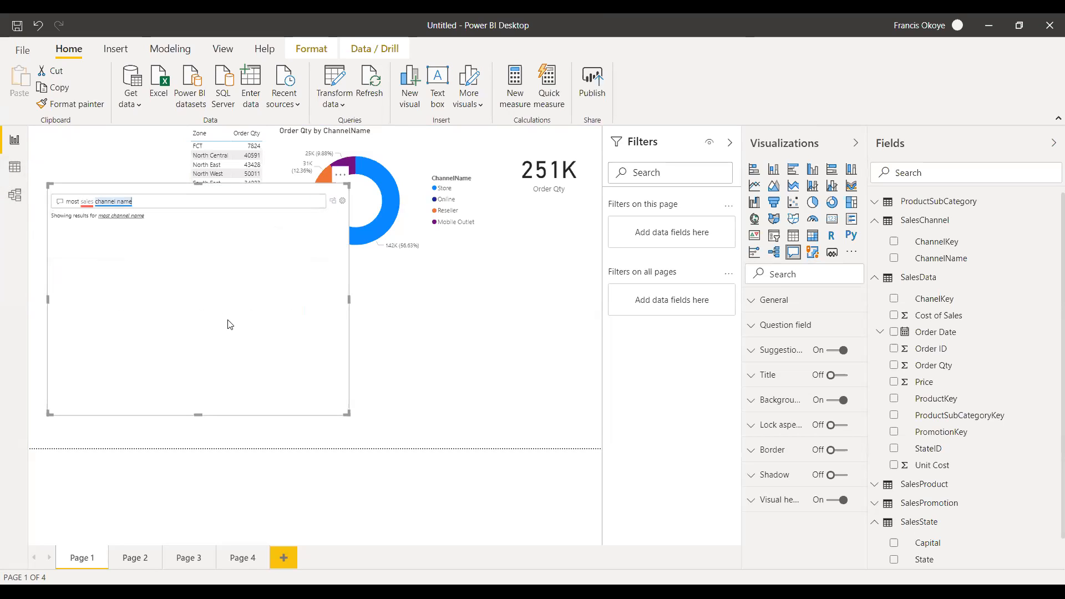
pyautogui.click(266, 225)
pyautogui.press('Delete')
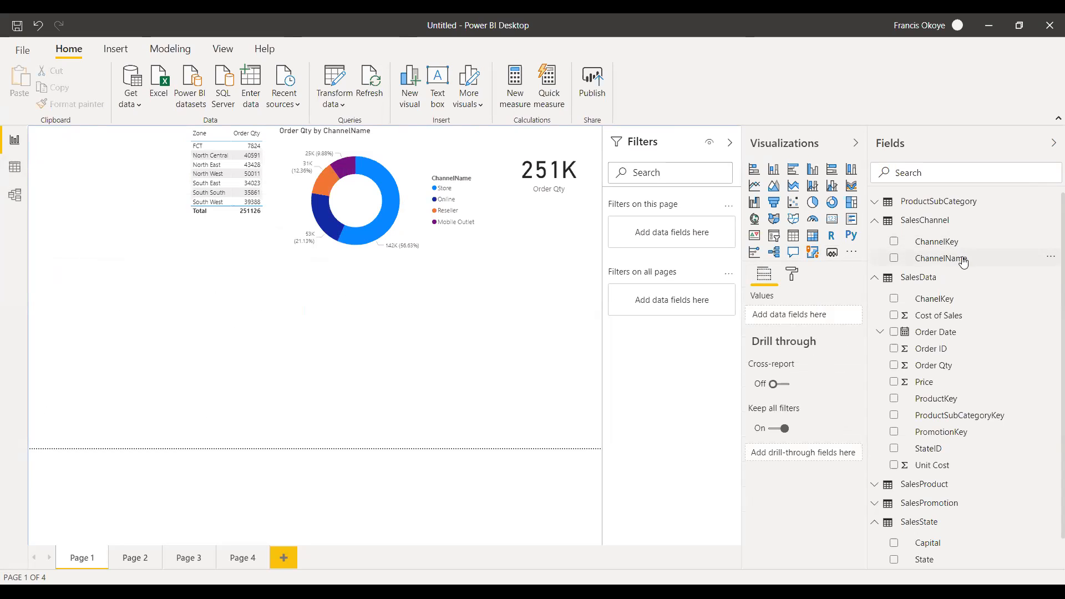
# Build a table of ChannelName, ChannelKey and Cost of Sales in the free area below the Zone table, and delete it.
pyautogui.moveTo(961, 261); pyautogui.dragTo(147, 394)
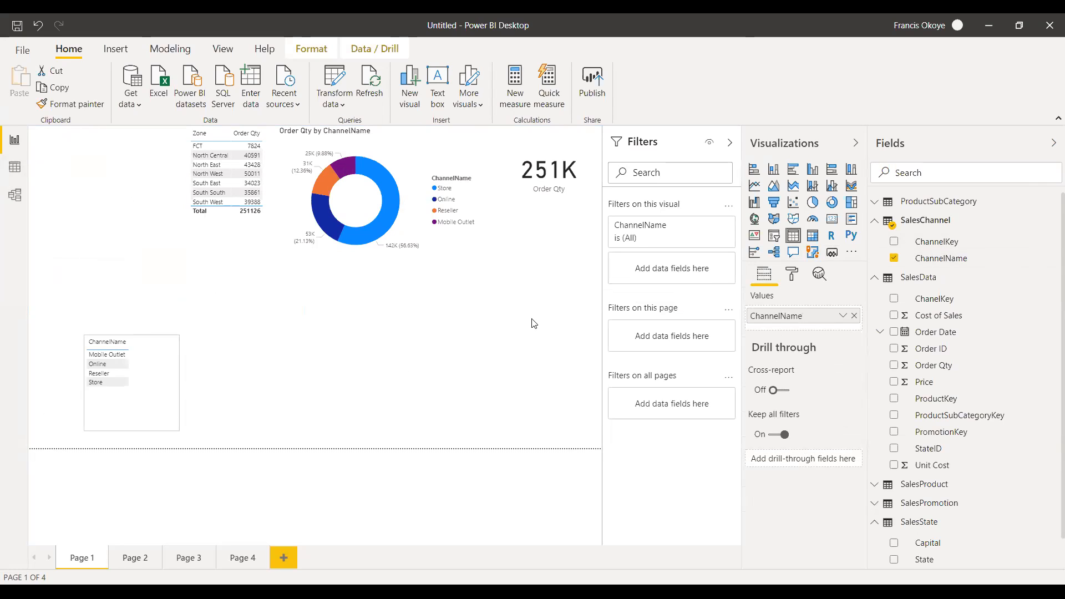
pyautogui.moveTo(427, 302); pyautogui.dragTo(201, 381)
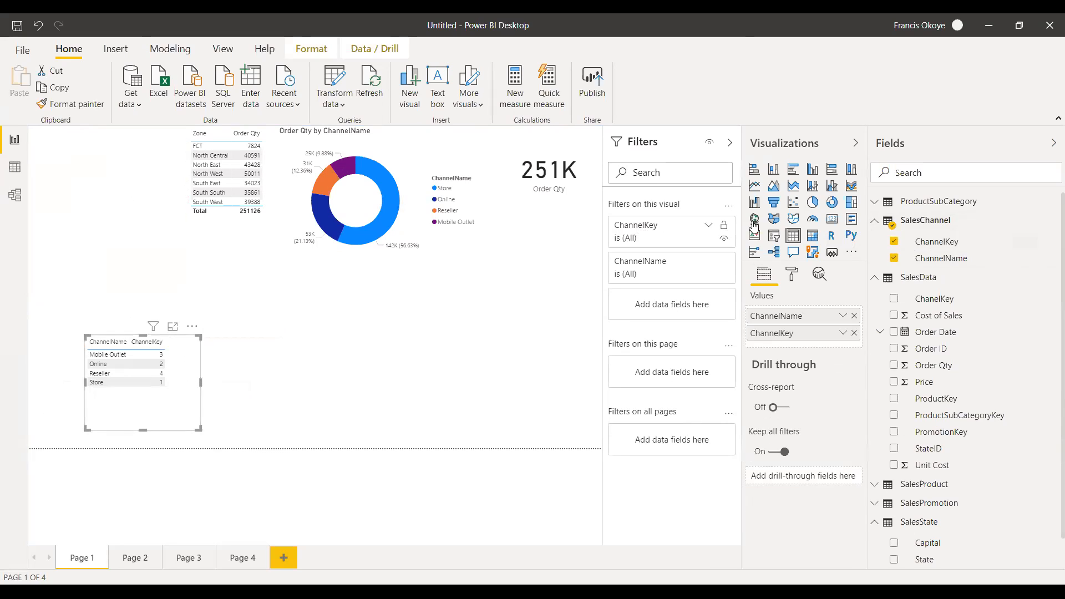
pyautogui.moveTo(956, 316); pyautogui.dragTo(88, 396)
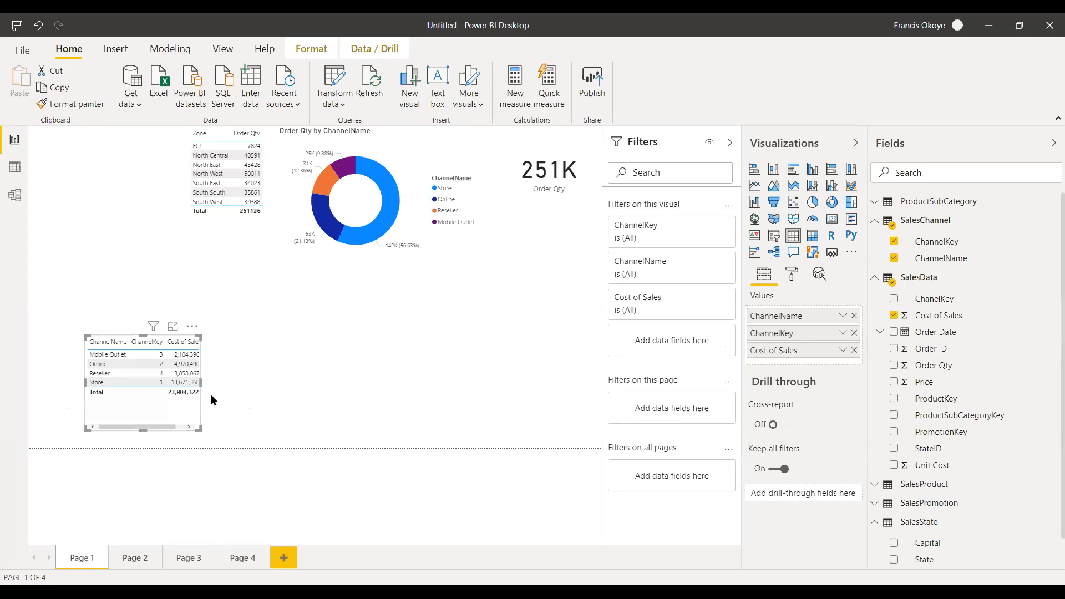
pyautogui.moveTo(201, 382); pyautogui.dragTo(239, 383)
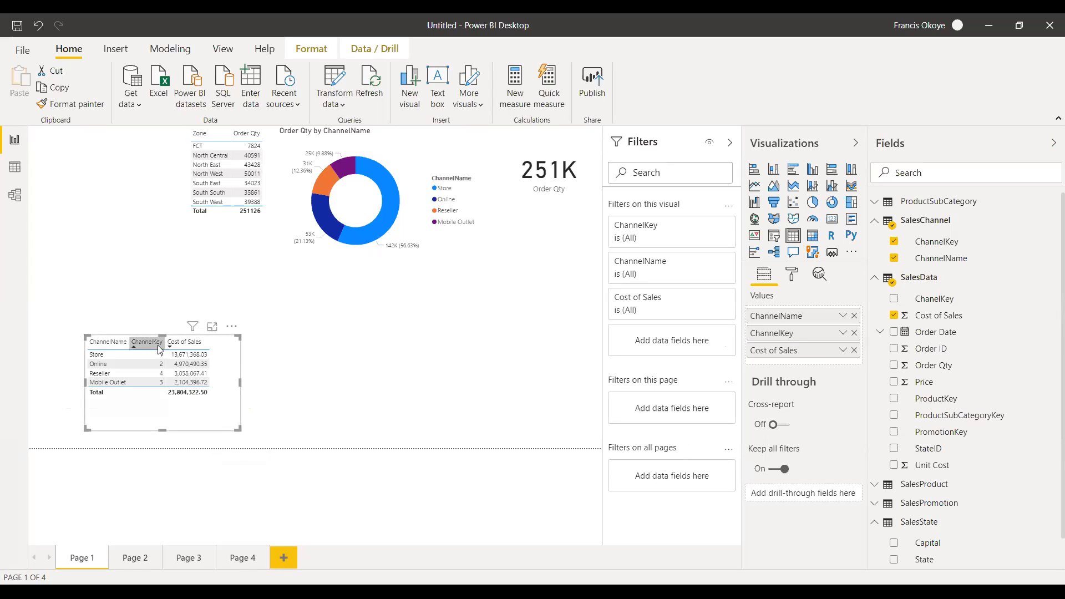
pyautogui.press('Delete')
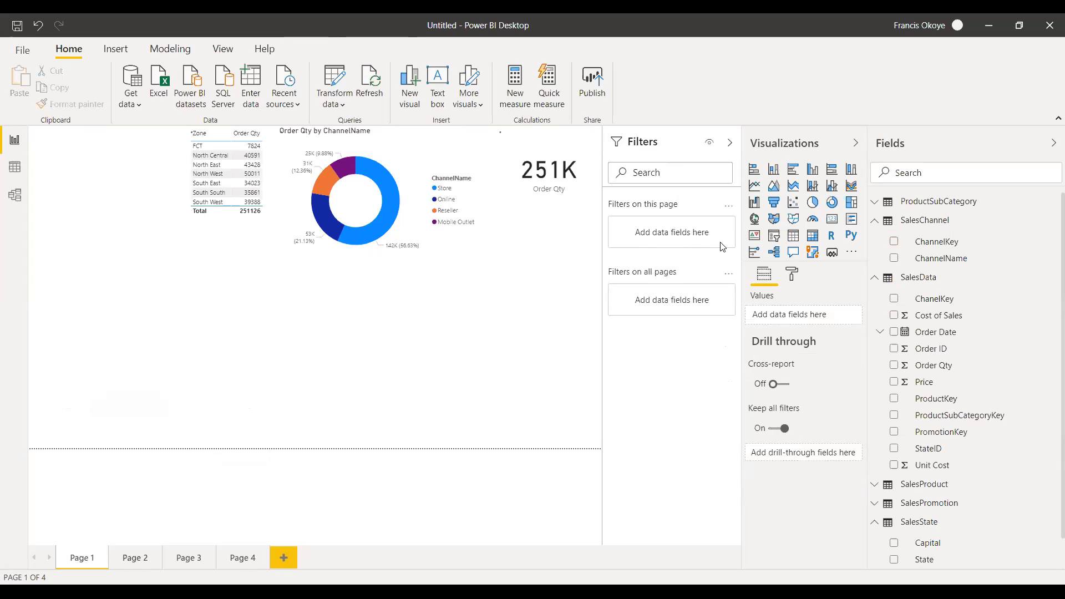
# Add a Q&A visual in the free area below the Zone table and use the suggested question "how many manufacturers are there".
pyautogui.click(794, 253)
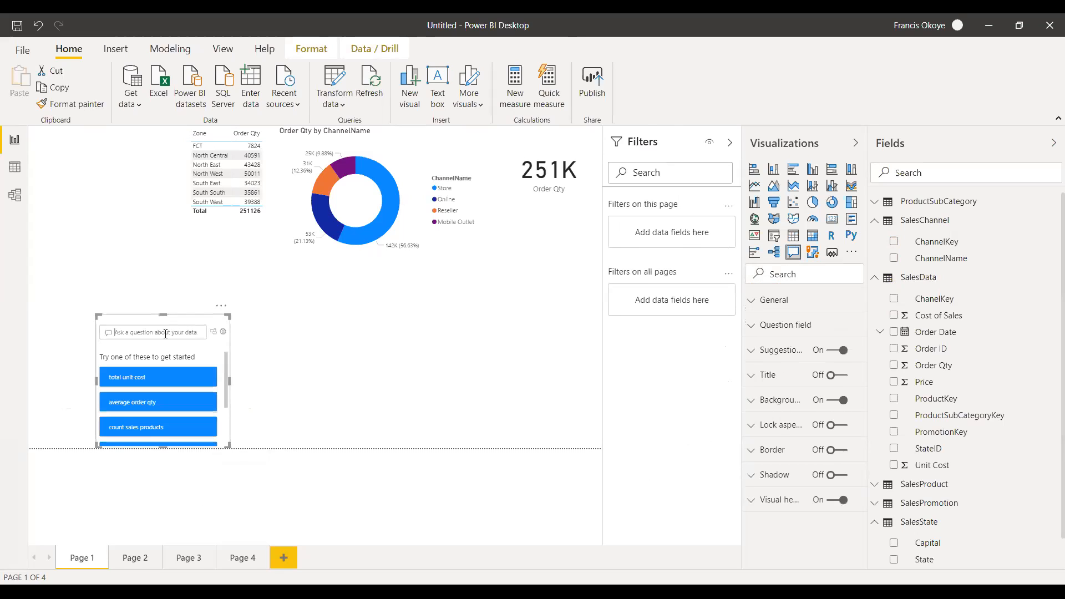
pyautogui.click(165, 333)
pyautogui.write('hjtksg')
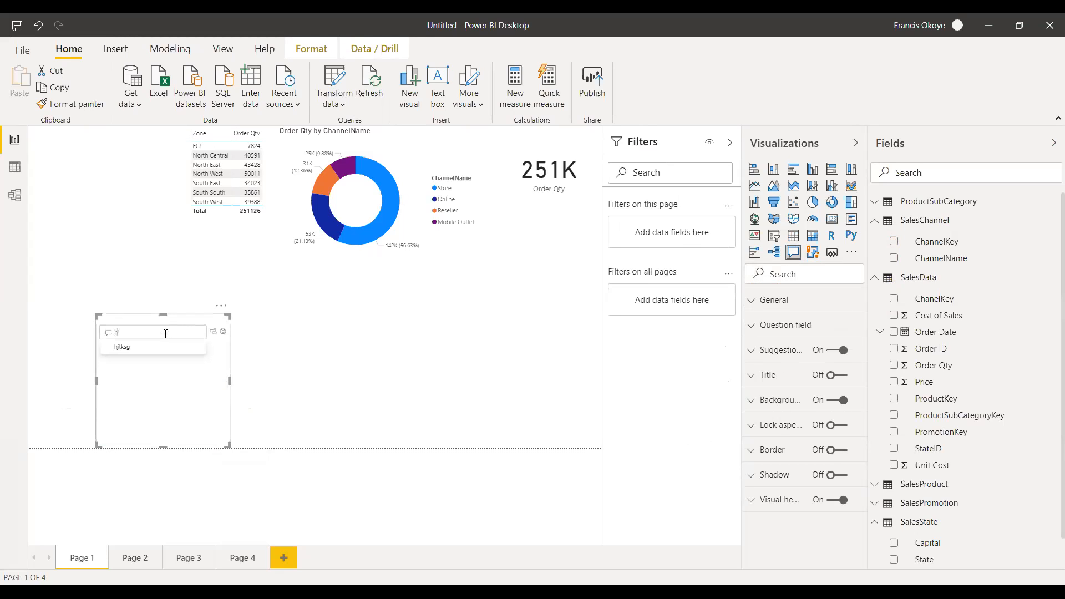
pyautogui.press('BackSpace')
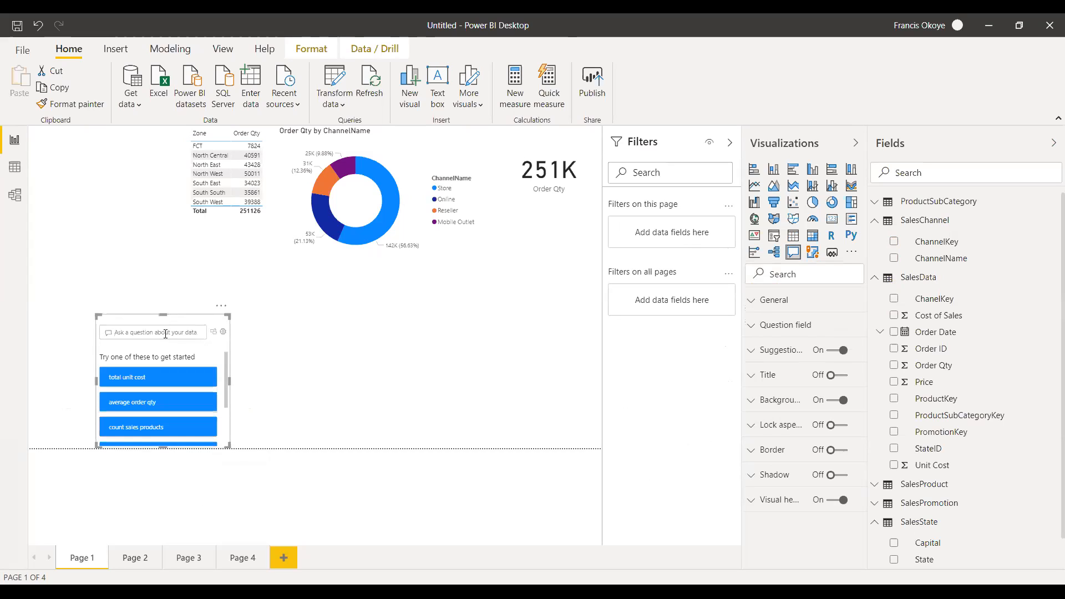
pyautogui.moveTo(225, 360); pyautogui.dragTo(221, 400)
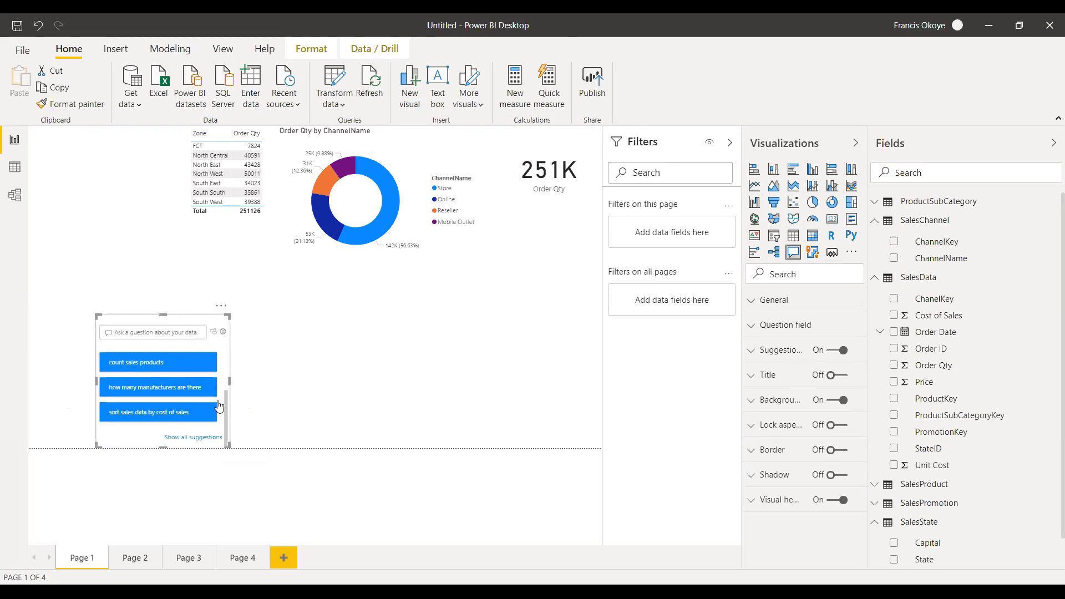
pyautogui.click(178, 398)
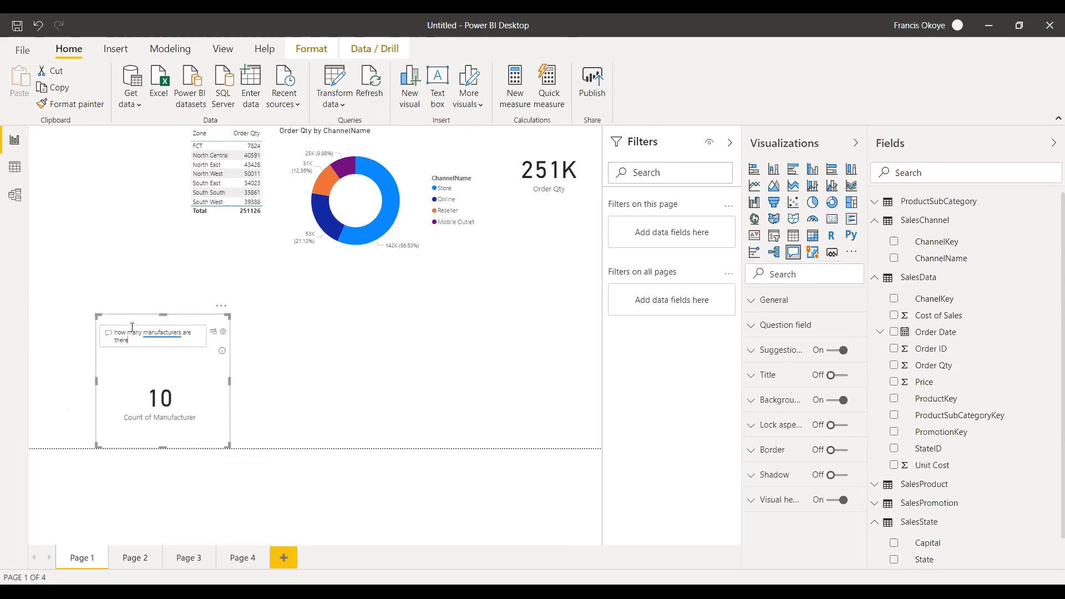
# Move the Q&A visual closer to the Zone table and shorten its question to "how many manufacturers there".
pyautogui.moveTo(101, 334); pyautogui.dragTo(66, 317)
pyautogui.moveTo(177, 314); pyautogui.dragTo(147, 266)
pyautogui.click(147, 266)
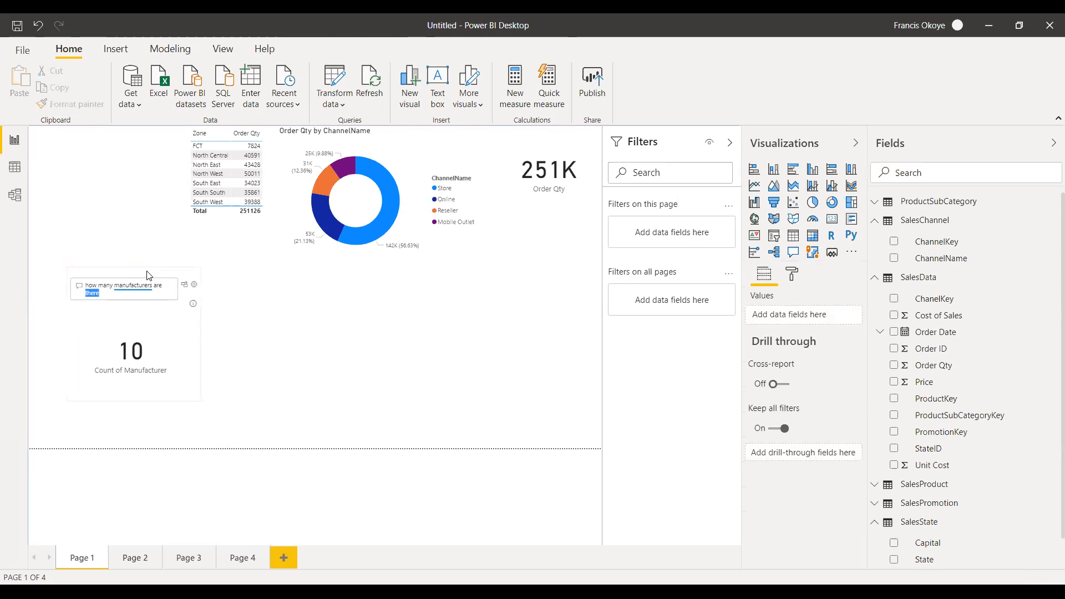
pyautogui.press('BackSpace')
pyautogui.press('BackSpace')
pyautogui.press('BackSpace')
pyautogui.press('BackSpace')
pyautogui.press('BackSpace')
pyautogui.press('BackSpace')
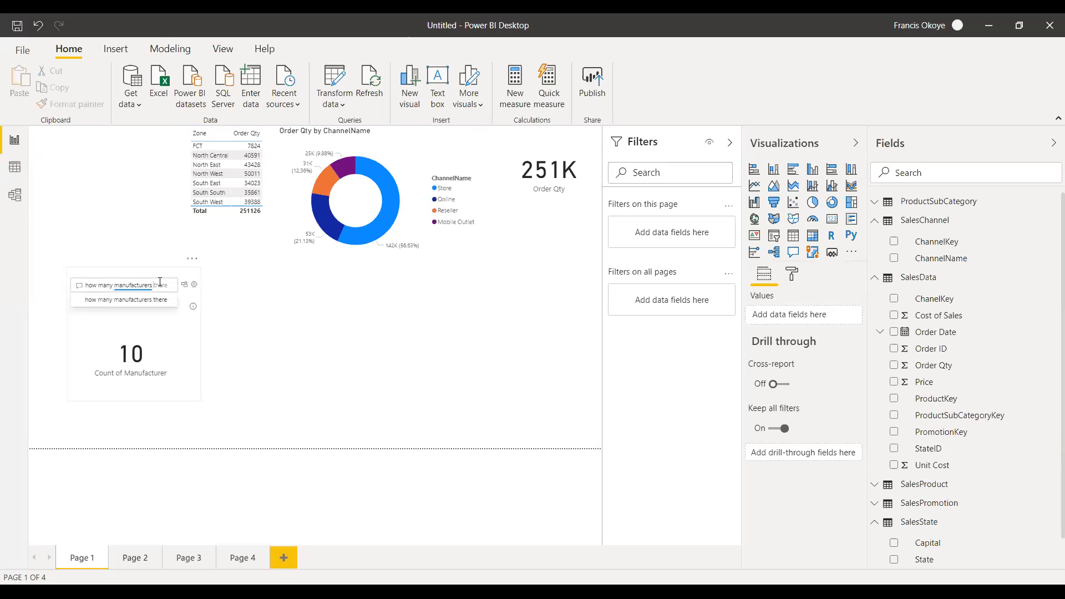
# Add an ArcGIS map visual beside the Q&A visual and make it wider and taller.
pyautogui.click(813, 256)
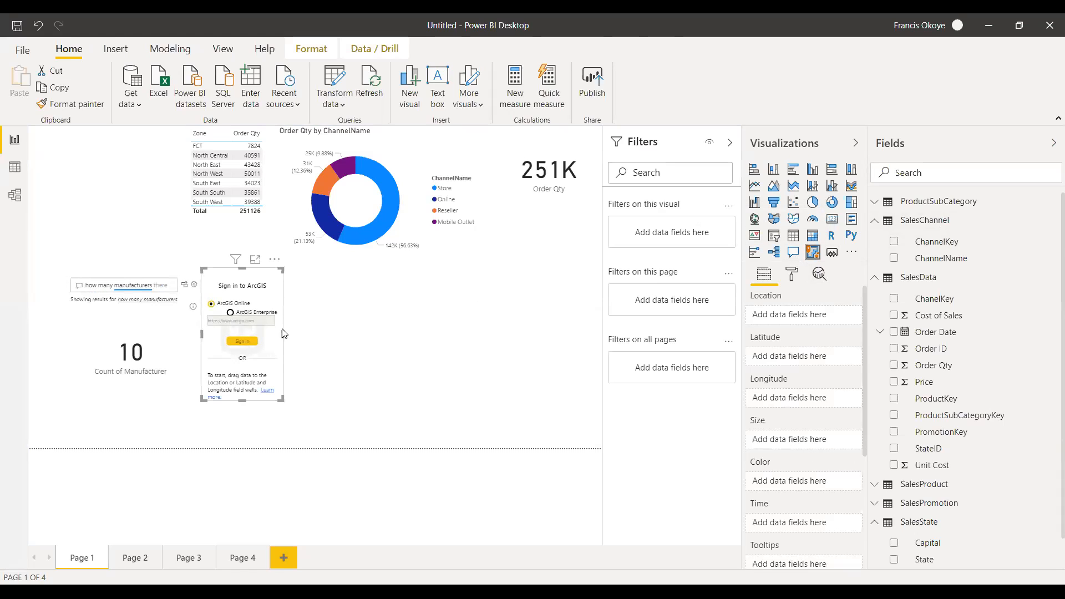
pyautogui.moveTo(282, 333); pyautogui.dragTo(370, 340)
pyautogui.moveTo(286, 399); pyautogui.dragTo(285, 429)
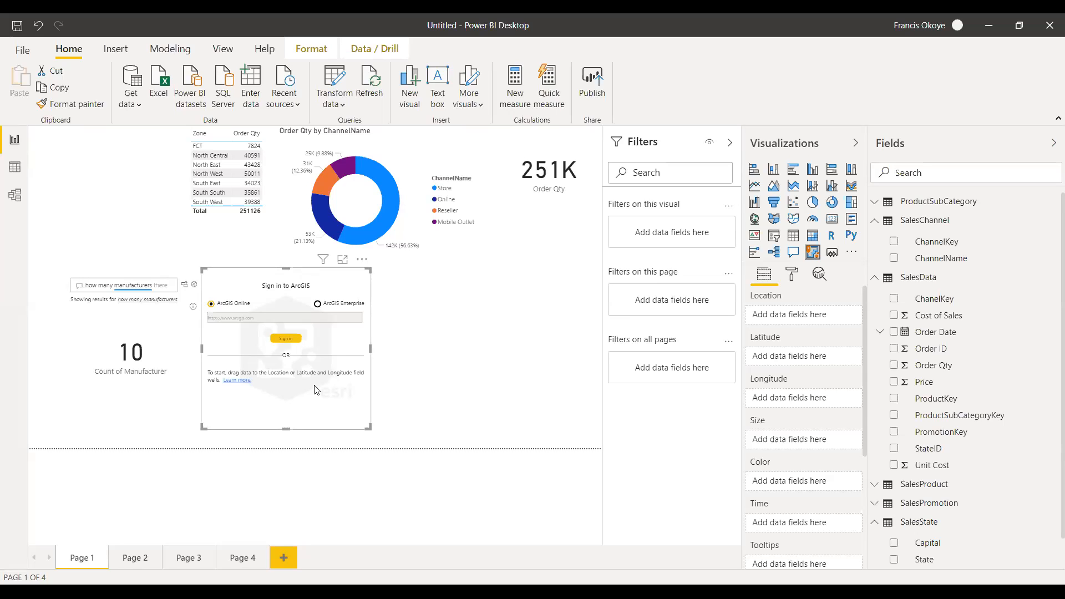
# Make the ArcGIS map visual slightly taller and switch its sign-in option to ArcGIS Enterprise.
pyautogui.moveTo(286, 429); pyautogui.dragTo(287, 441)
pyautogui.click(333, 303)
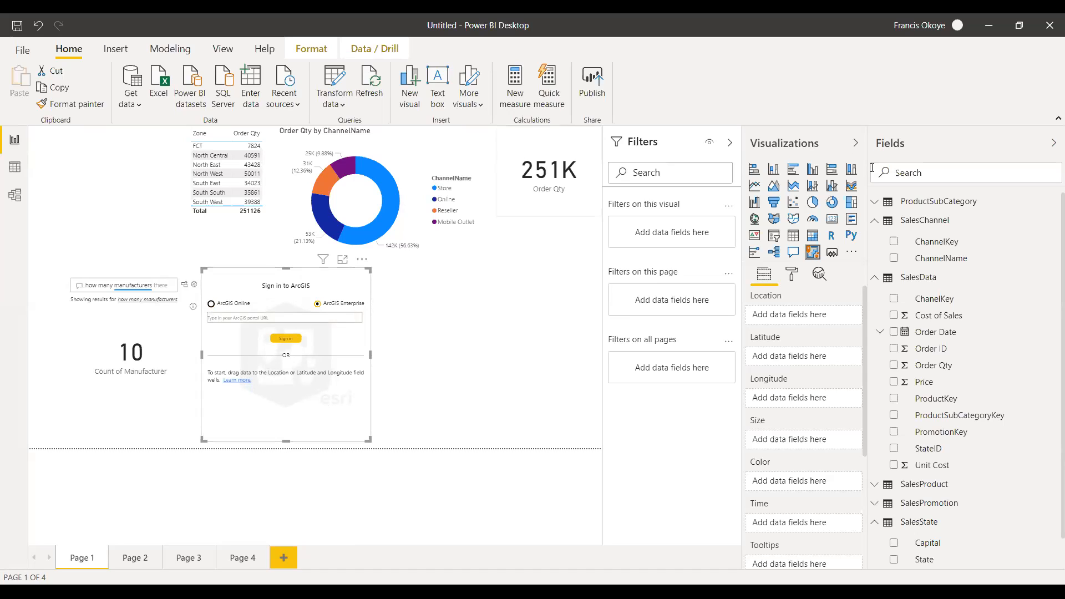
# Convert the ArcGIS visual to a PowerApps visual and enlarge it to read through its getting-started instructions.
pyautogui.click(833, 253)
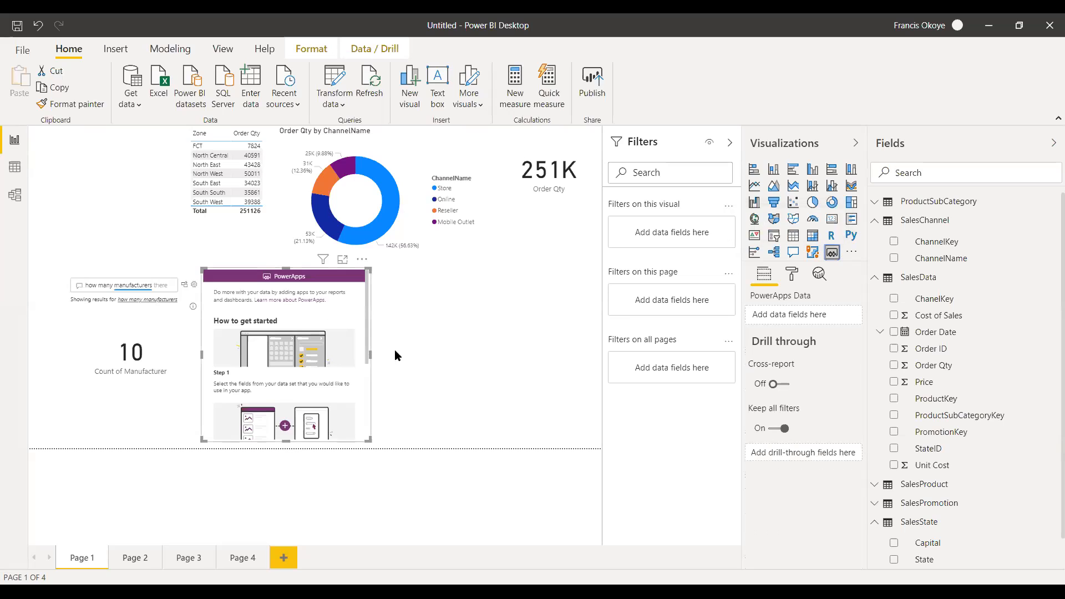
pyautogui.moveTo(371, 356); pyautogui.dragTo(460, 353)
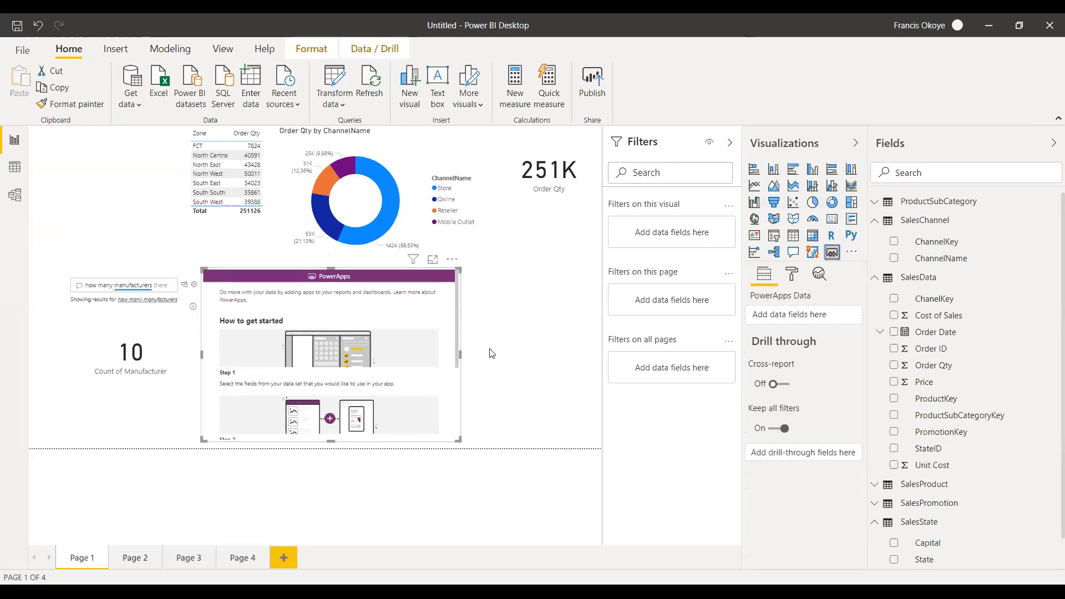
pyautogui.moveTo(329, 268); pyautogui.dragTo(329, 205)
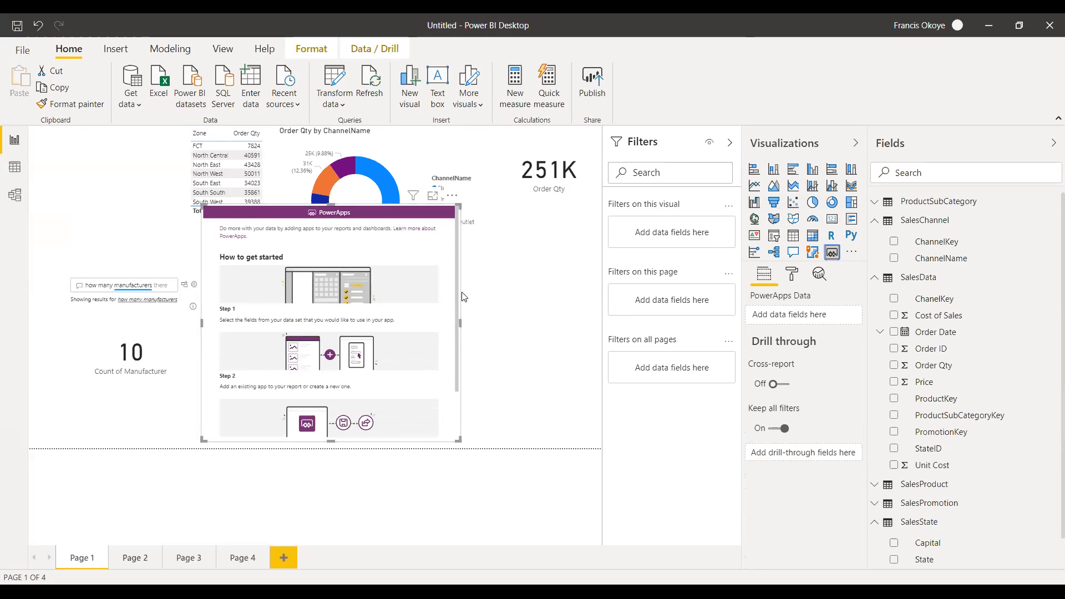
pyautogui.scroll(-3, 459, 305)
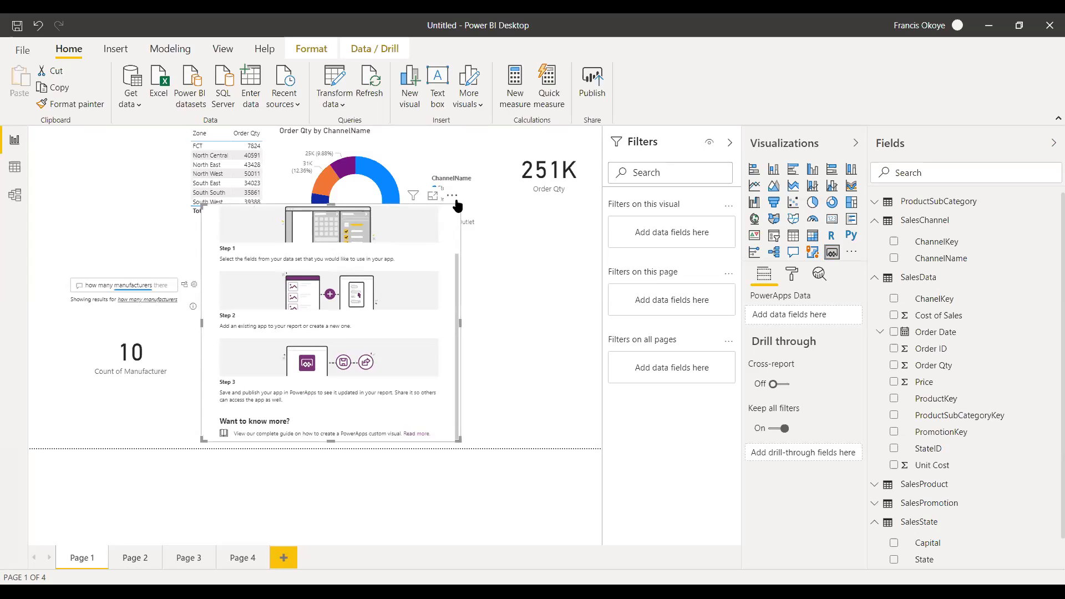
# Shrink the PowerApps visual and remove it from Page 1.
pyautogui.moveTo(459, 206); pyautogui.dragTo(407, 307)
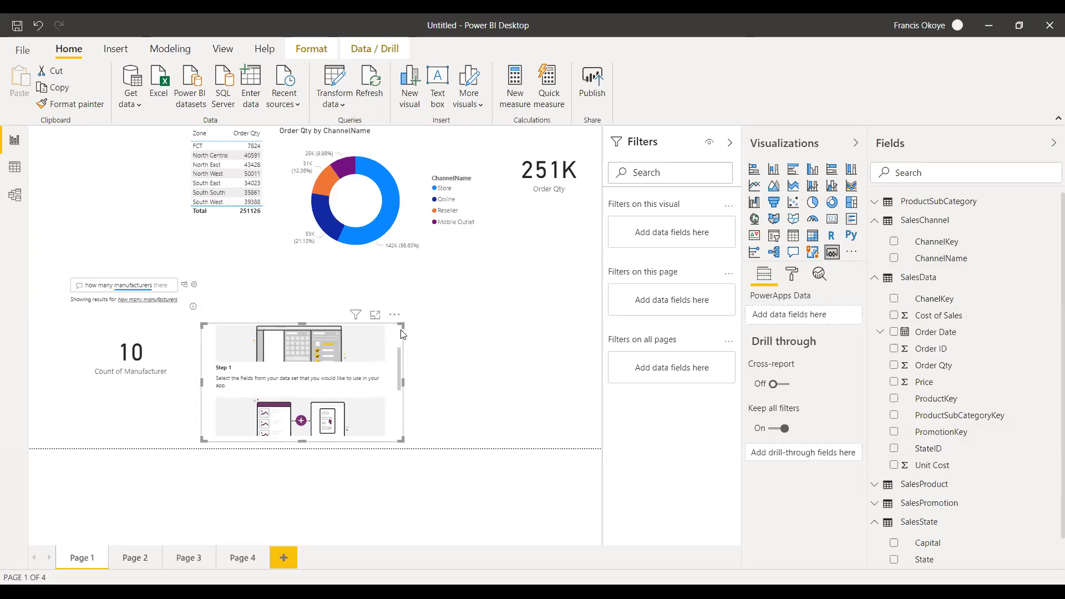
pyautogui.click(395, 315)
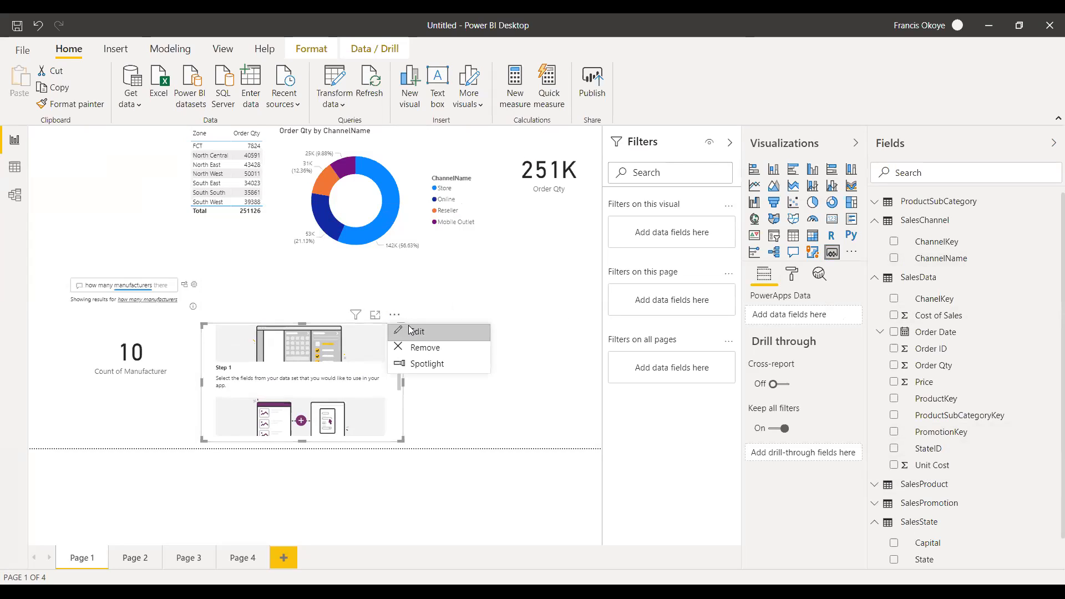
pyautogui.click(430, 349)
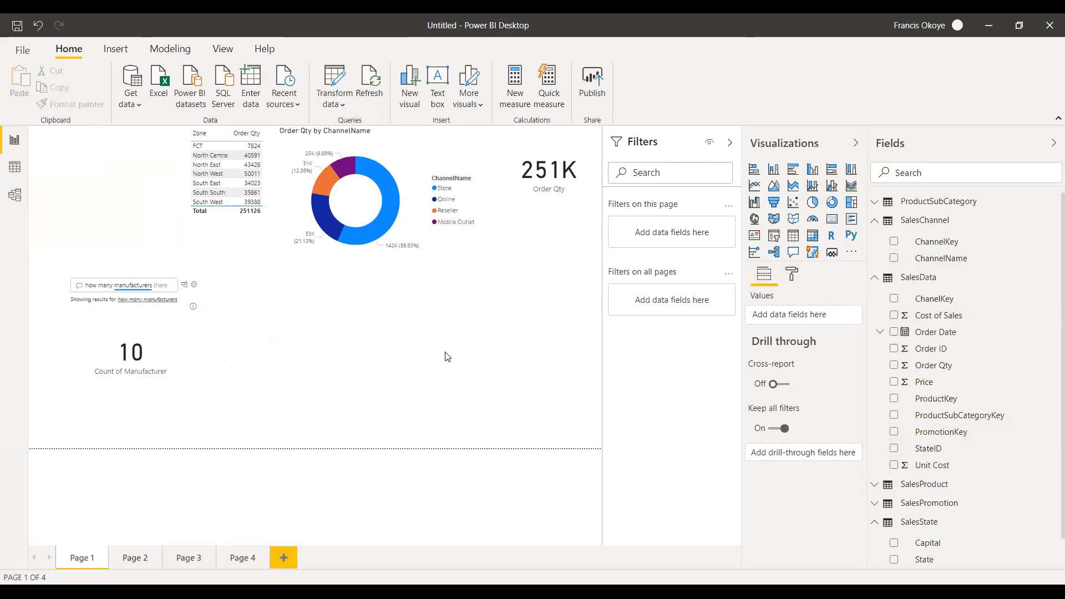
# Delete the Q&A visual, the Zone table, the Order Qty by ChannelName donut chart and the Order Qty card.
pyautogui.click(168, 367)
pyautogui.press('Delete')
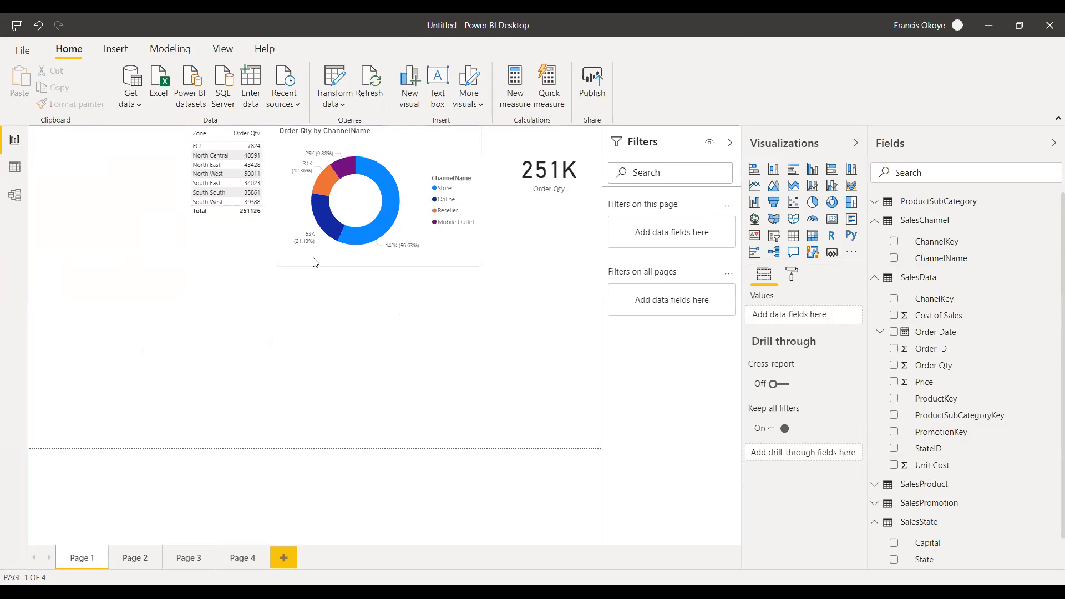
pyautogui.click(268, 215)
pyautogui.press('Delete')
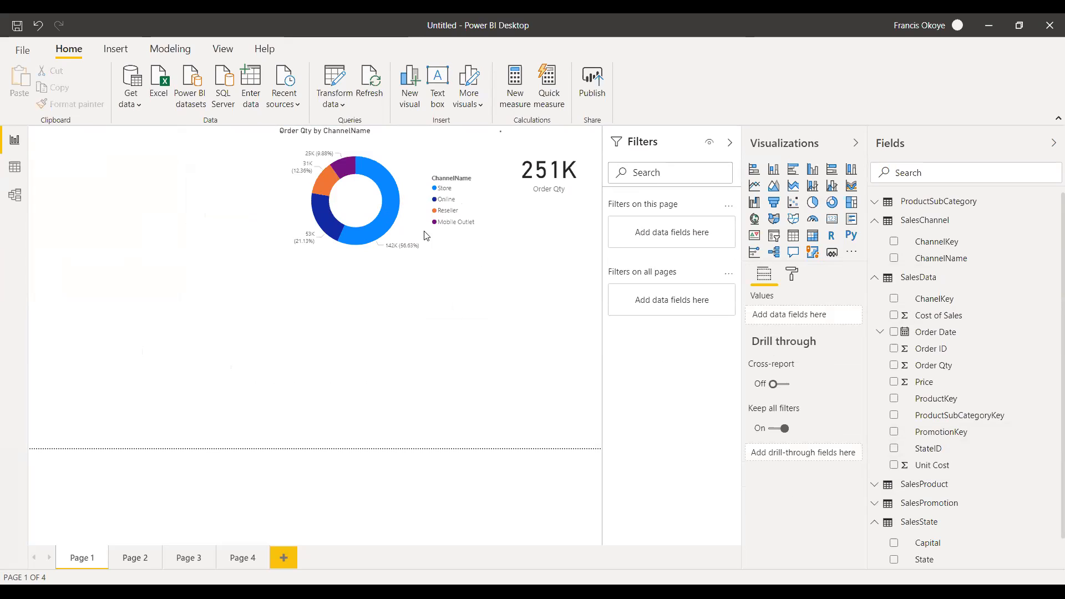
pyautogui.click(421, 251)
pyautogui.press('Delete')
pyautogui.click(570, 213)
pyautogui.press('Delete')
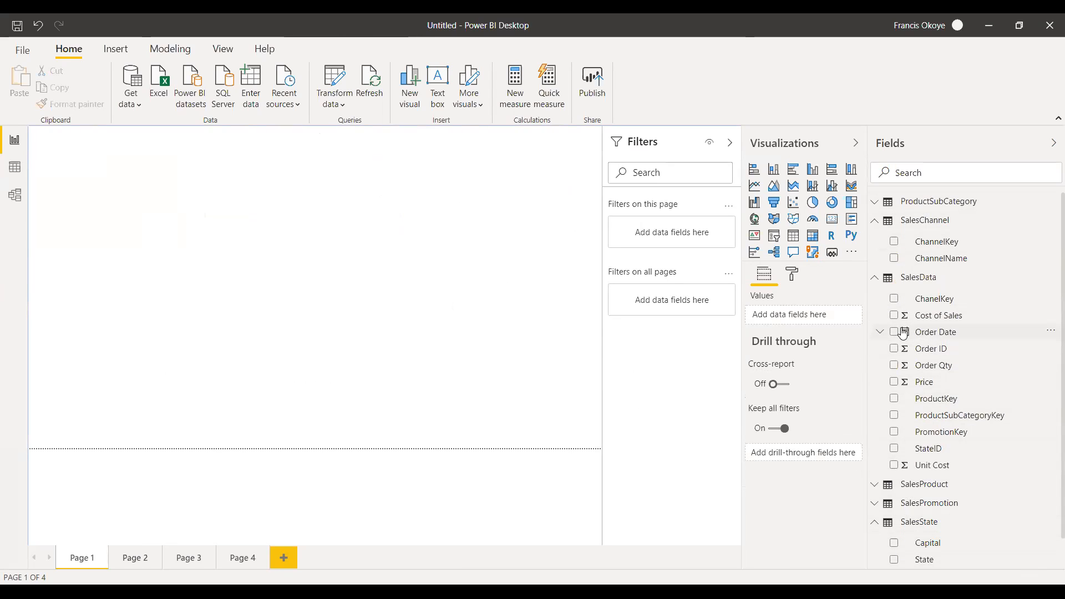
# Place ChannelName from SalesChannel on the empty page as a table, and expand only SalesProduct in the field list.
pyautogui.click(875, 281)
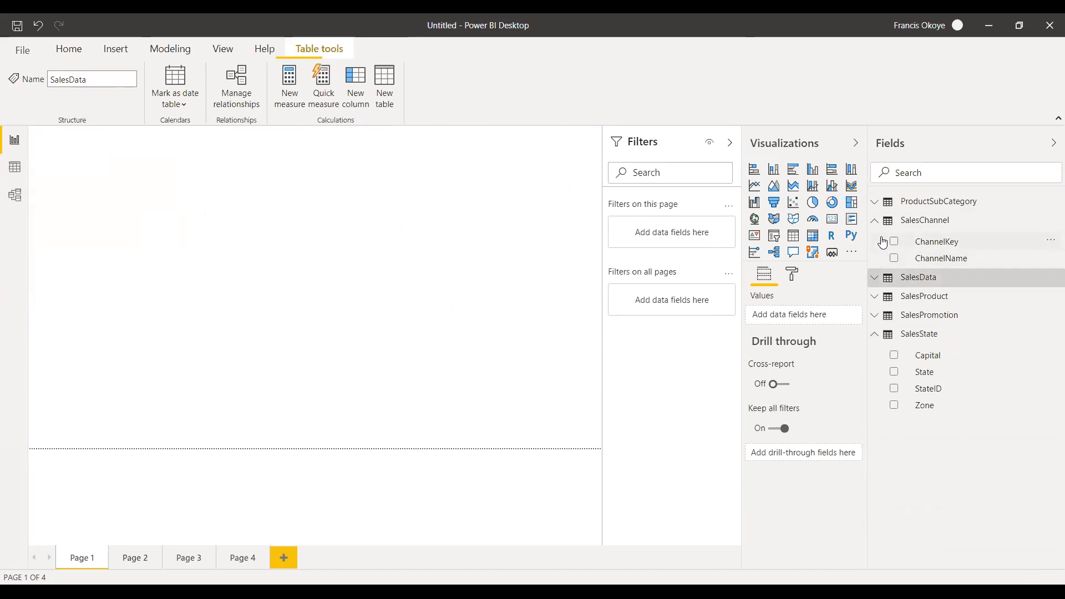
pyautogui.moveTo(958, 262); pyautogui.dragTo(150, 272)
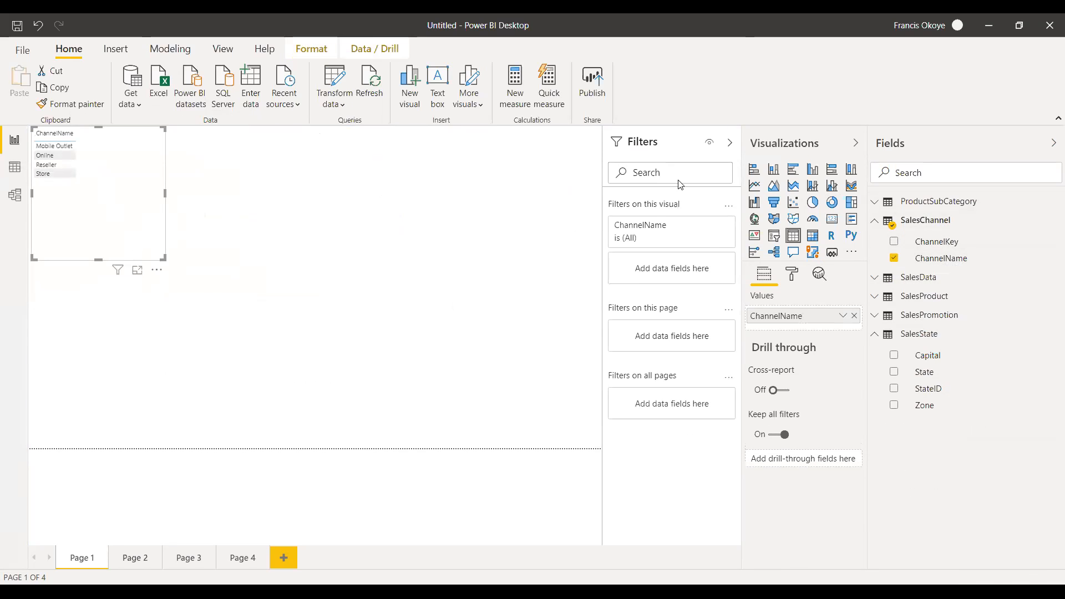
pyautogui.click(874, 222)
pyautogui.click(875, 297)
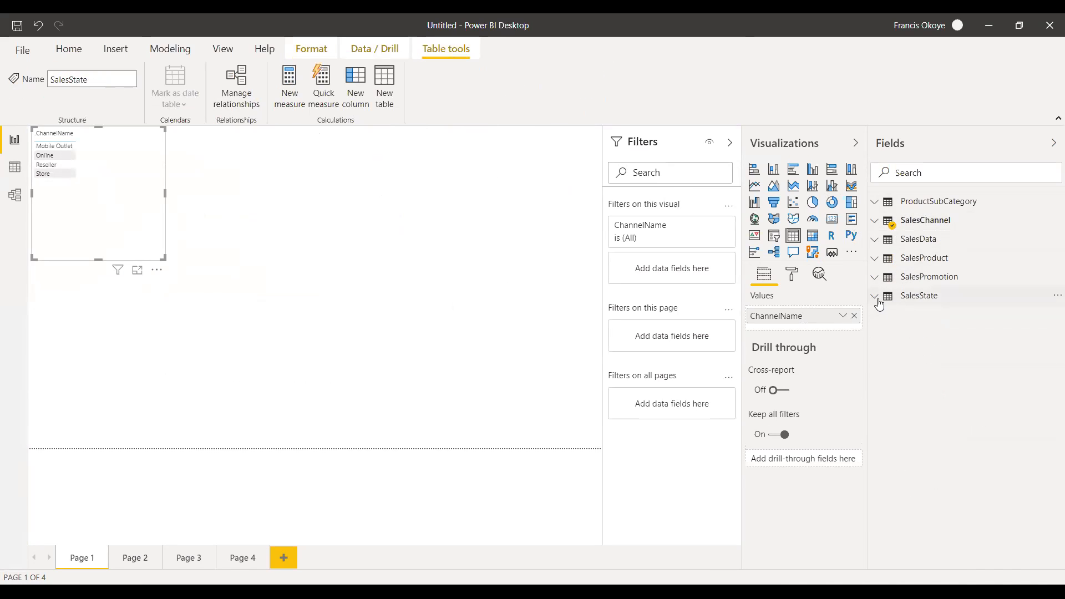
pyautogui.click(875, 259)
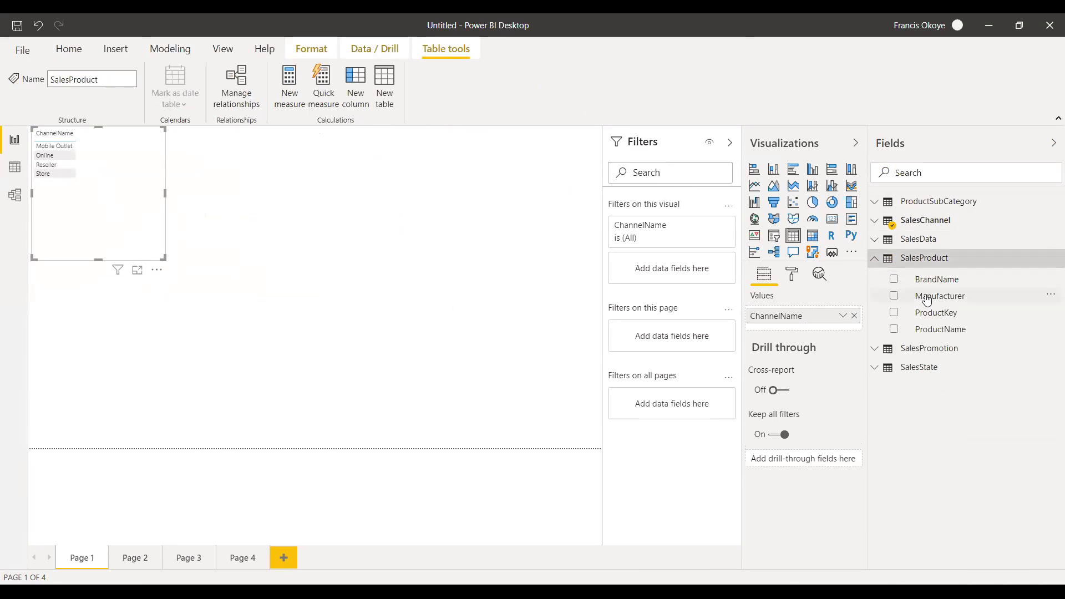
# View the data rows of the SalesChannel table, followed by those of the SalesData table.
pyautogui.click(15, 168)
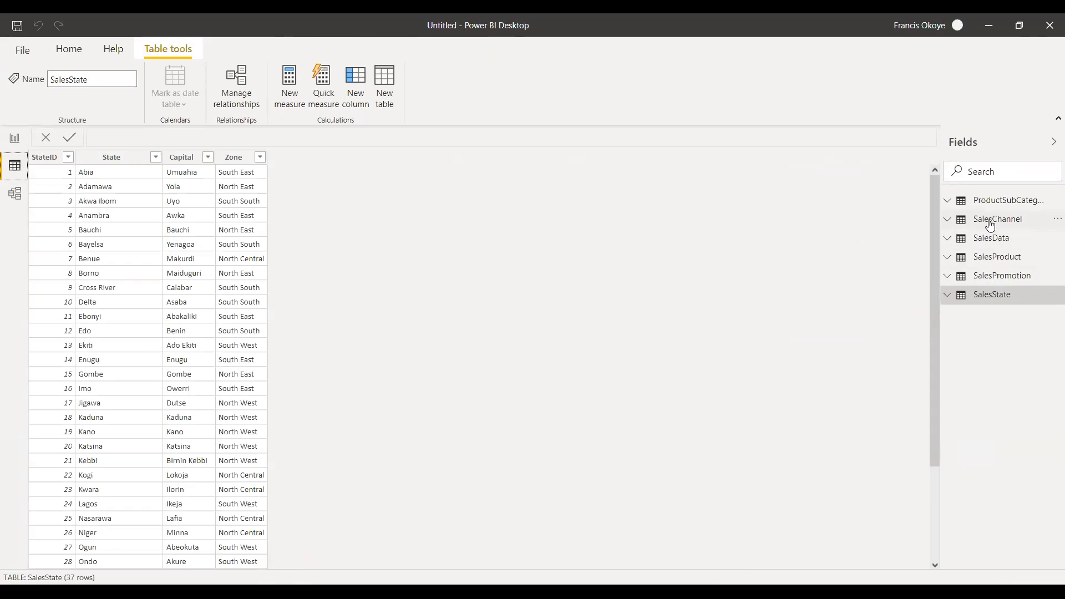
pyautogui.click(957, 220)
pyautogui.click(952, 224)
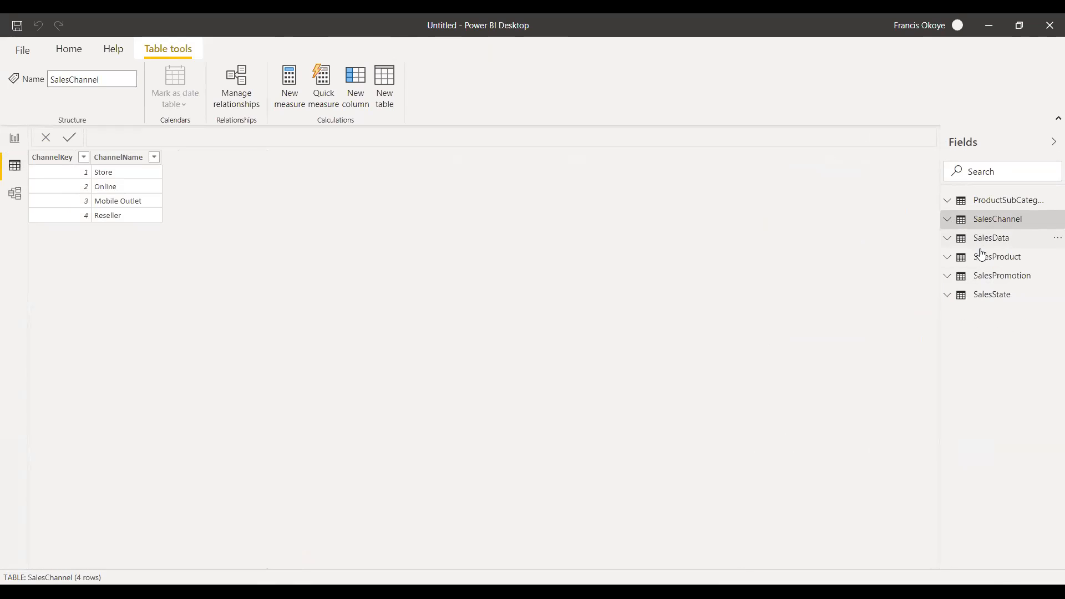
pyautogui.click(952, 239)
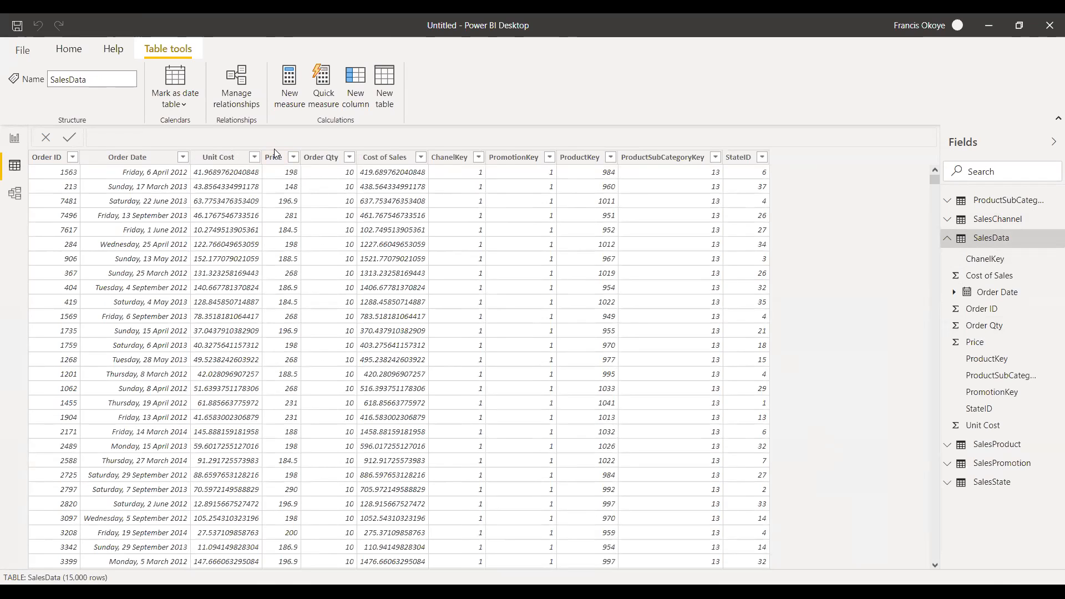
# Add a new calculated column to SalesData and name it Revenue.
pyautogui.click(355, 99)
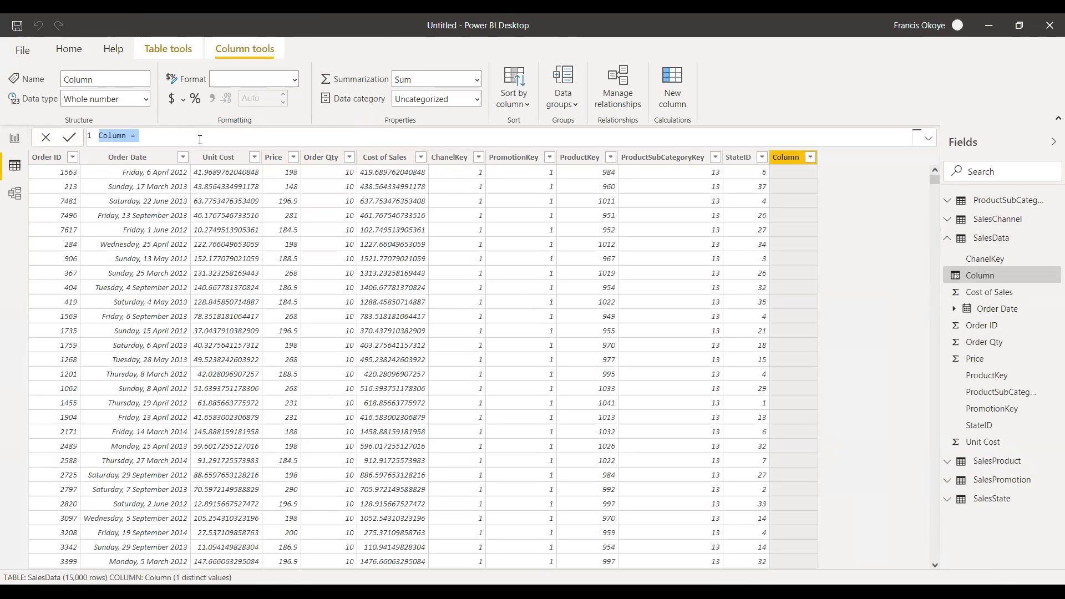
pyautogui.moveTo(127, 135); pyautogui.dragTo(88, 137)
pyautogui.write('Rev')
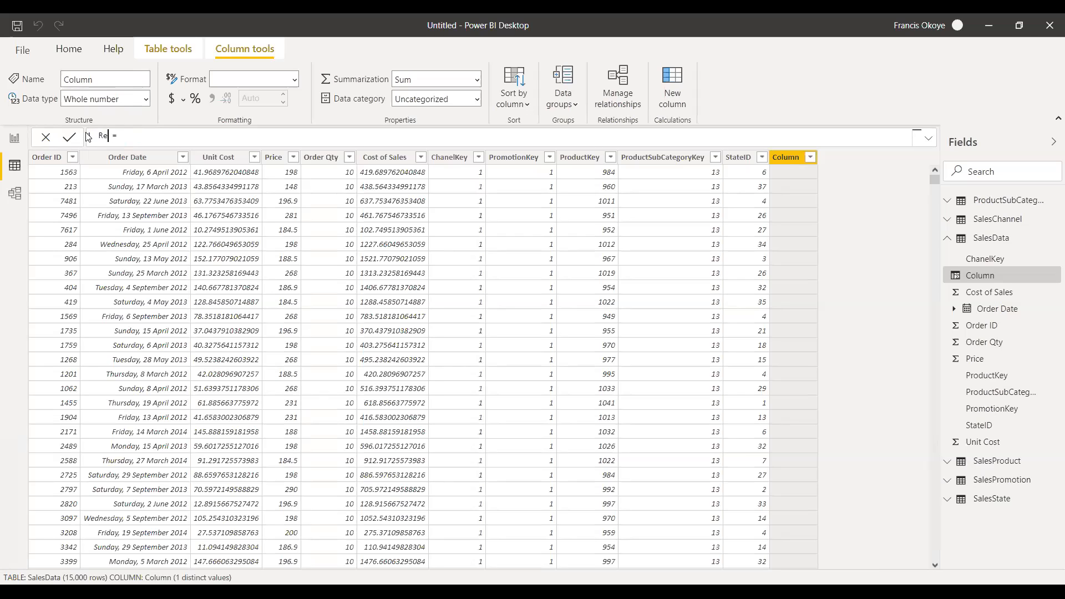
pyautogui.write('enue')
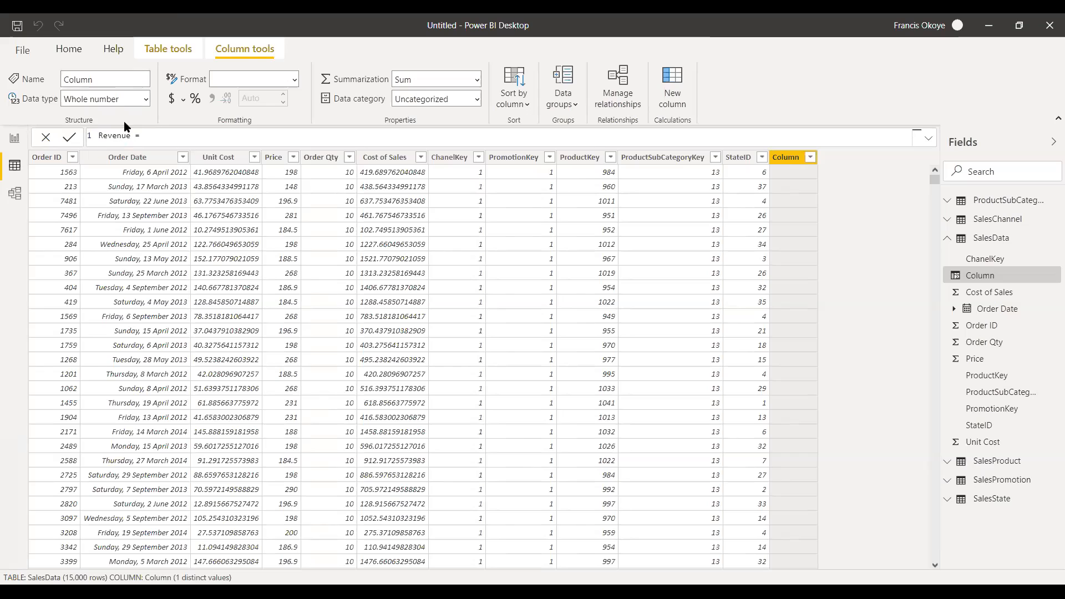
# Define the Revenue column with the formula SalesData[Price]*SalesData[Order Qty].
pyautogui.click(152, 135)
pyautogui.write('price')
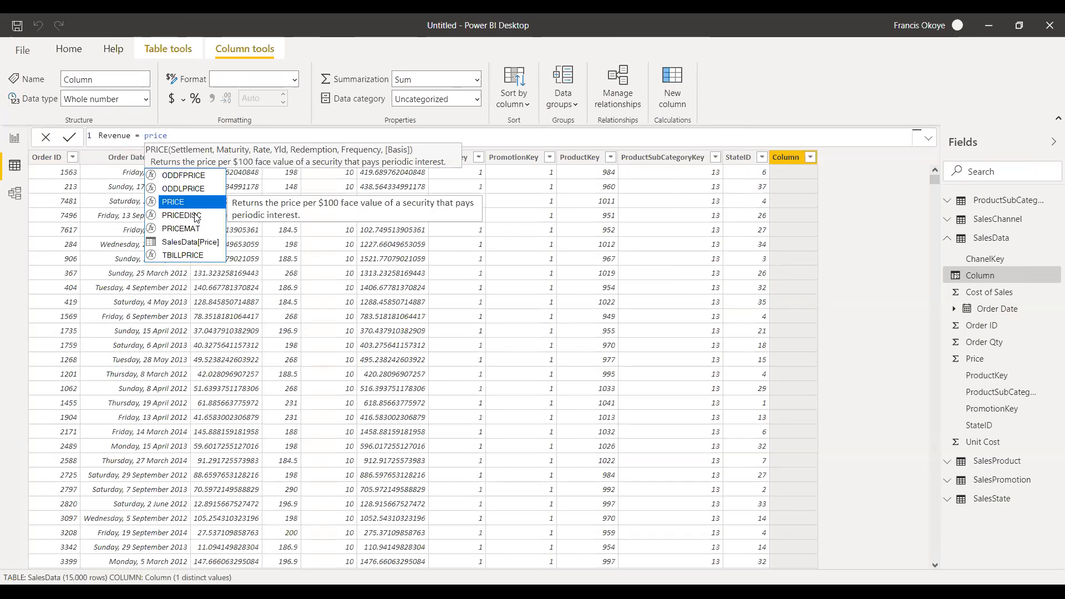
pyautogui.click(195, 244)
pyautogui.doubleClick(195, 244)
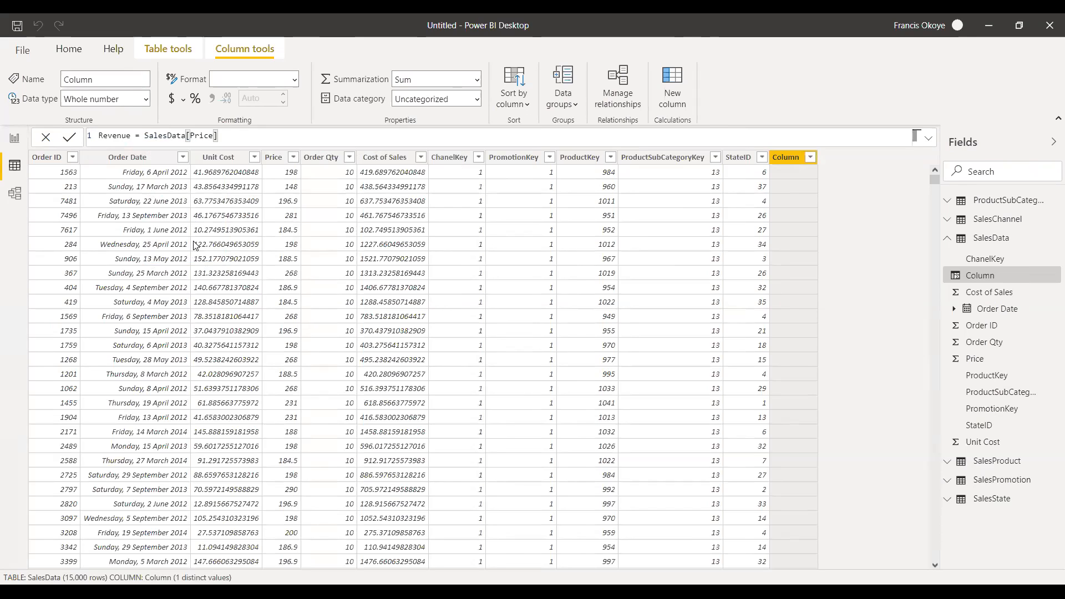
pyautogui.write('*o')
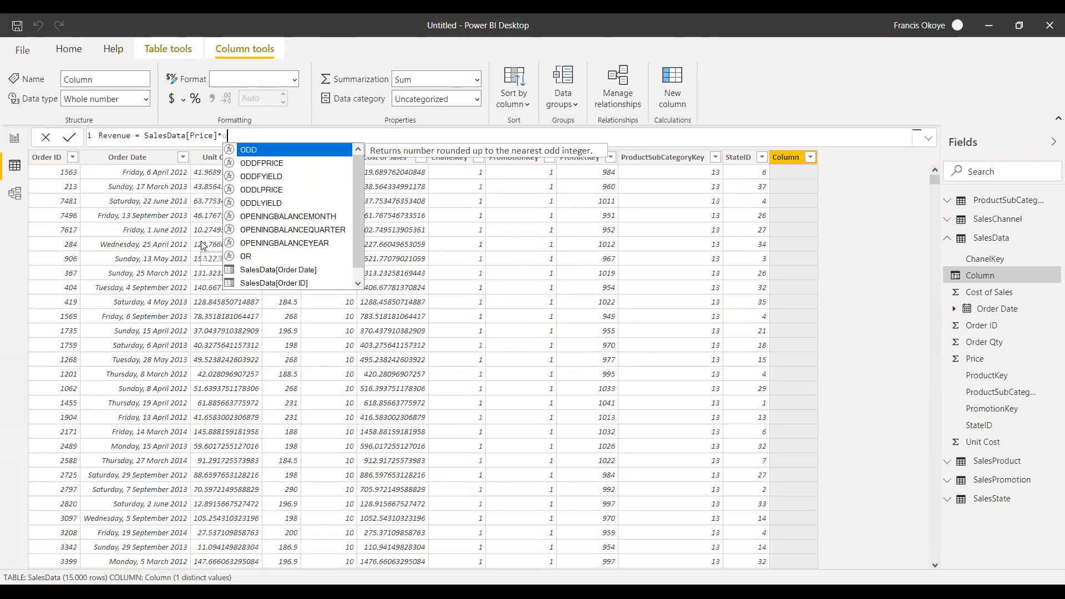
pyautogui.write('rder')
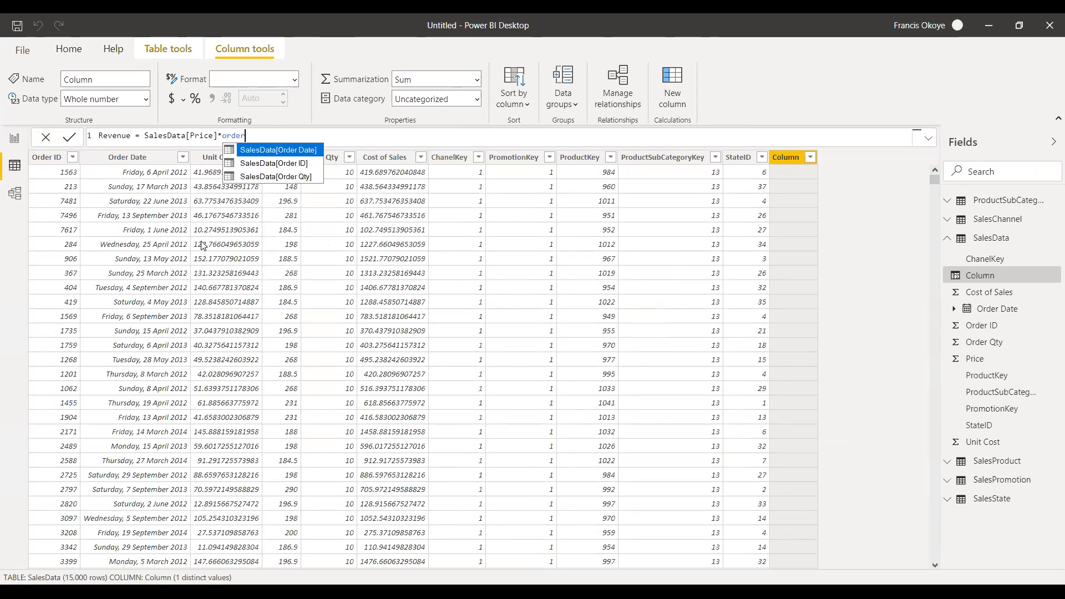
pyautogui.click(277, 178)
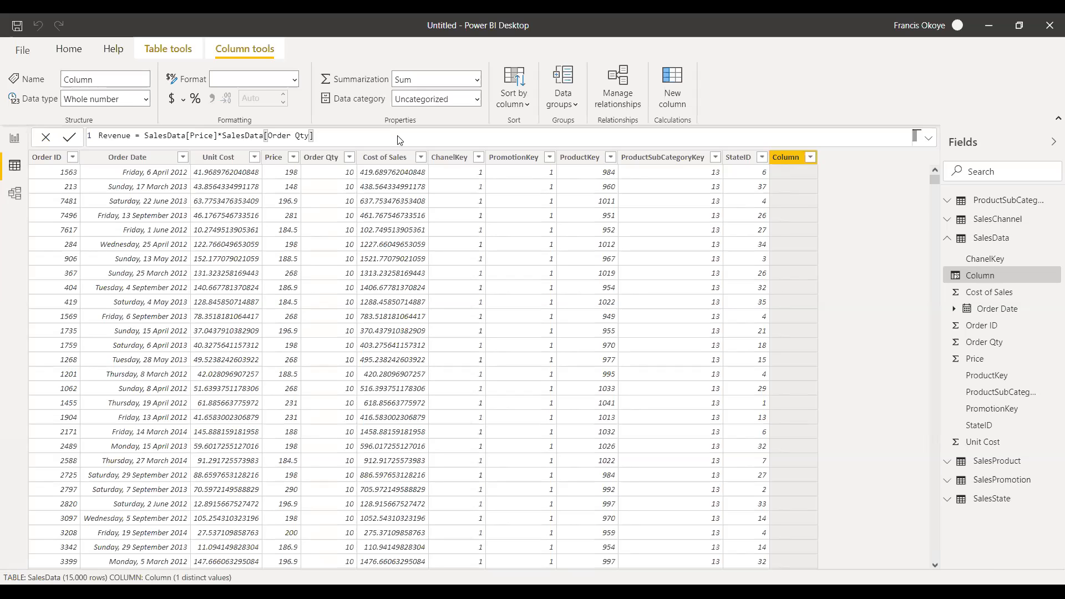
pyautogui.press('Return')
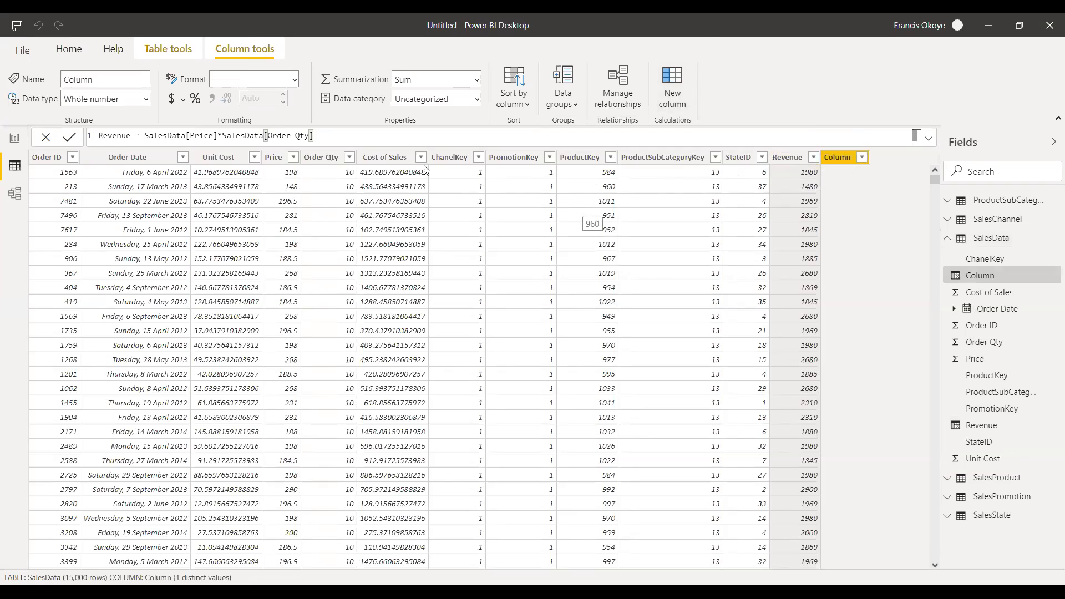
# Add a calculated column to SalesData with the formula Profit = SalesData[Revenue]-SalesData[Cost of Sales].
pyautogui.click(130, 141)
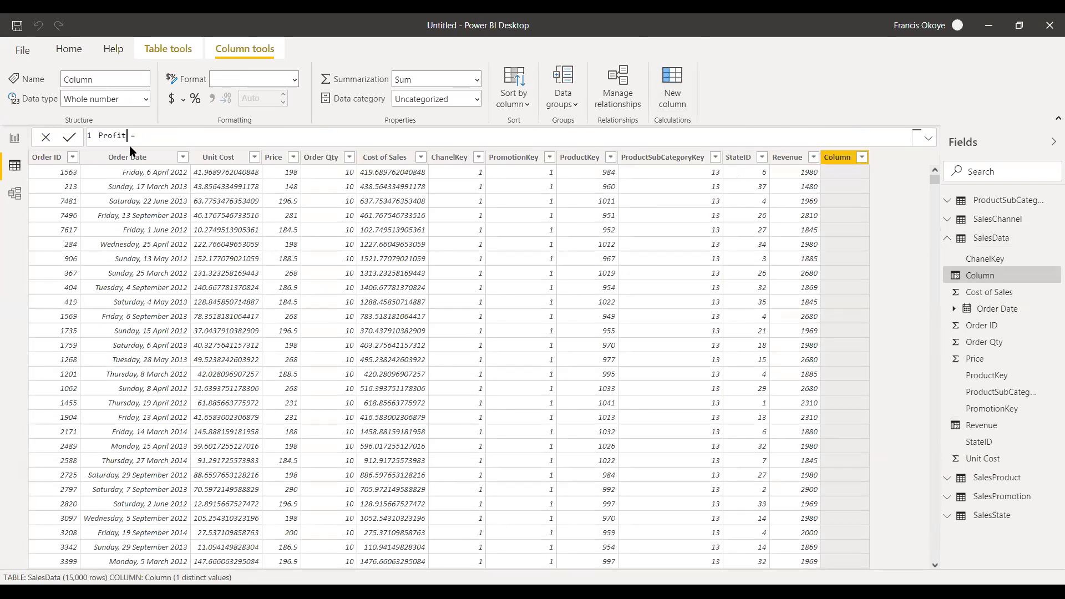
pyautogui.click(153, 138)
pyautogui.write('Rev')
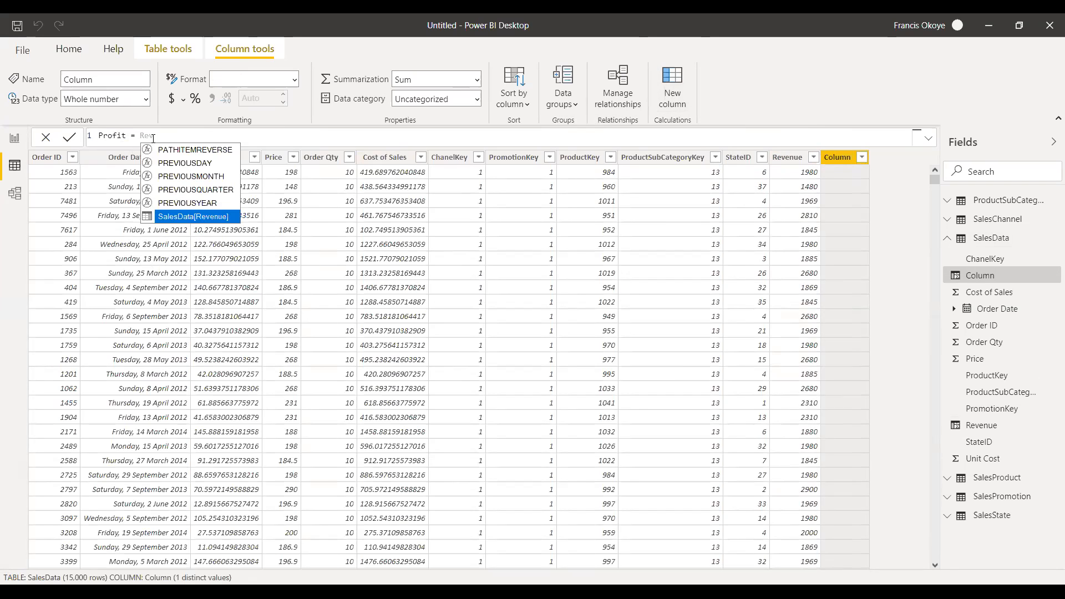
pyautogui.click(188, 215)
pyautogui.write('-')
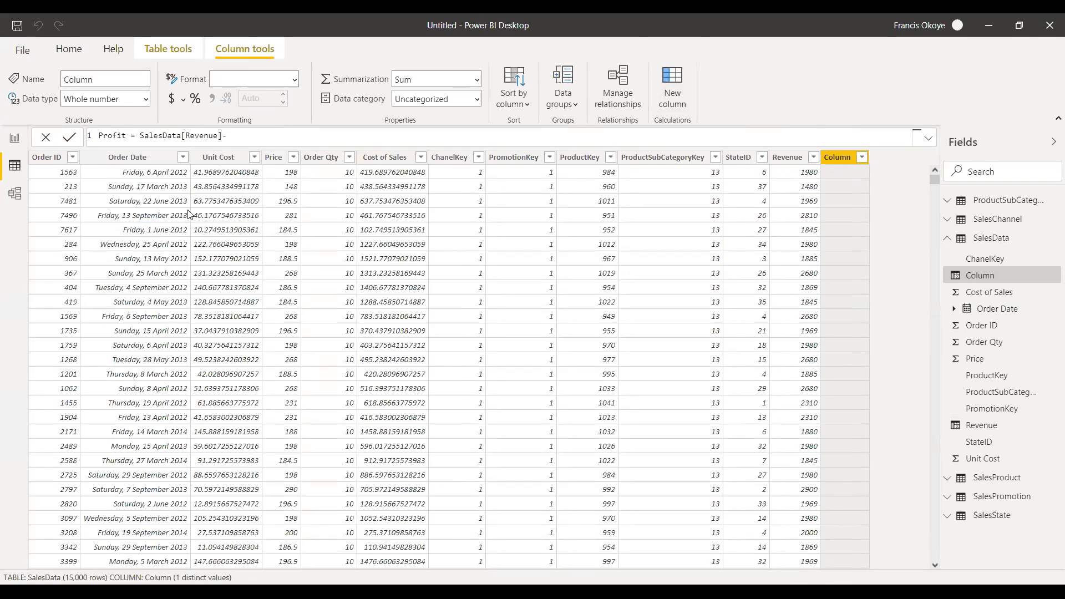
pyautogui.write('Cost')
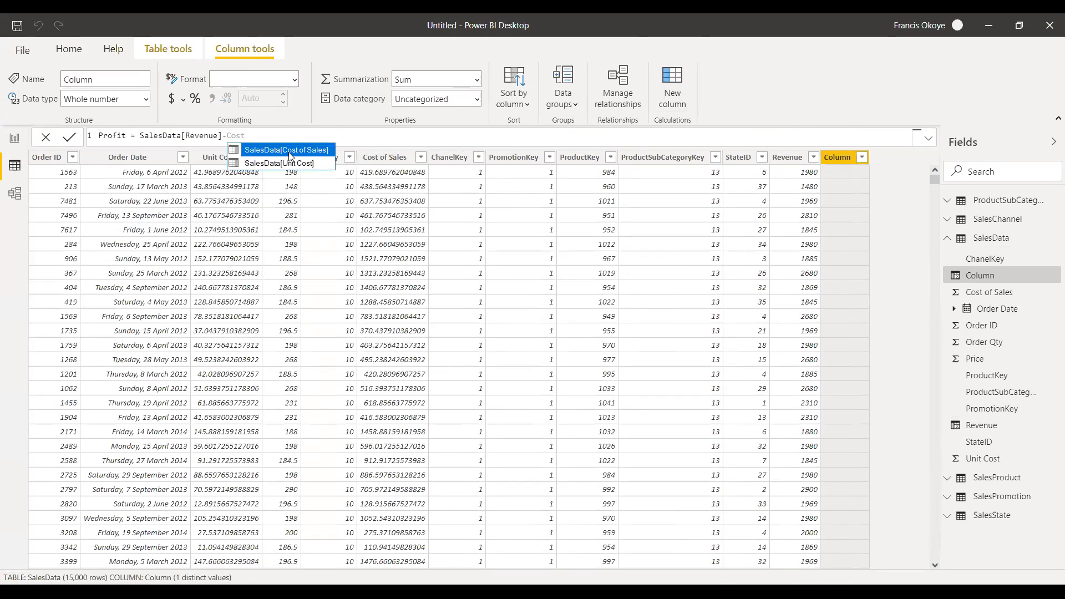
pyautogui.click(290, 155)
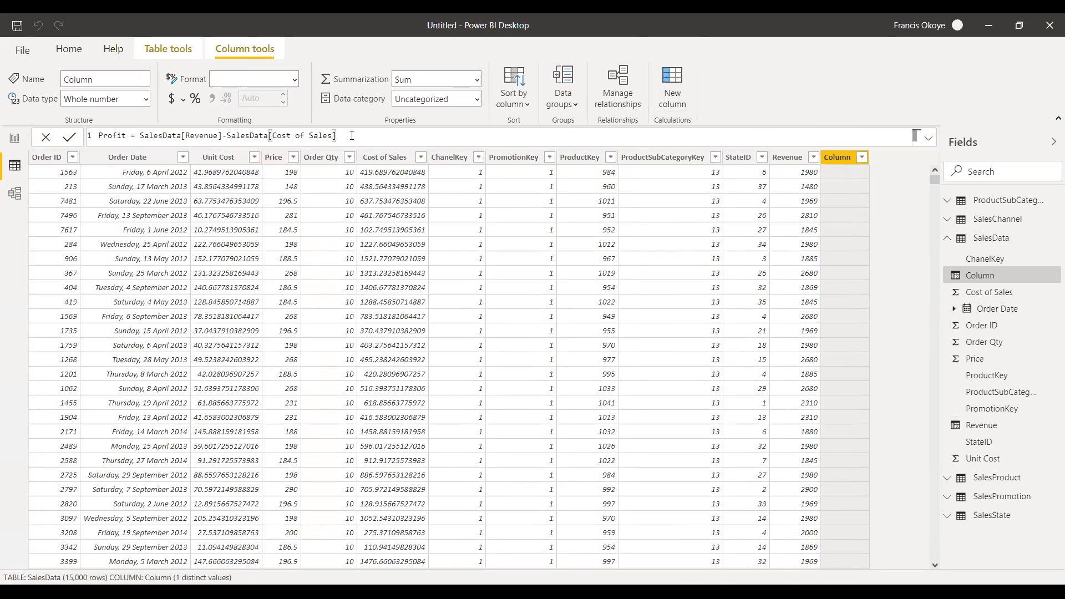
pyautogui.press('Return')
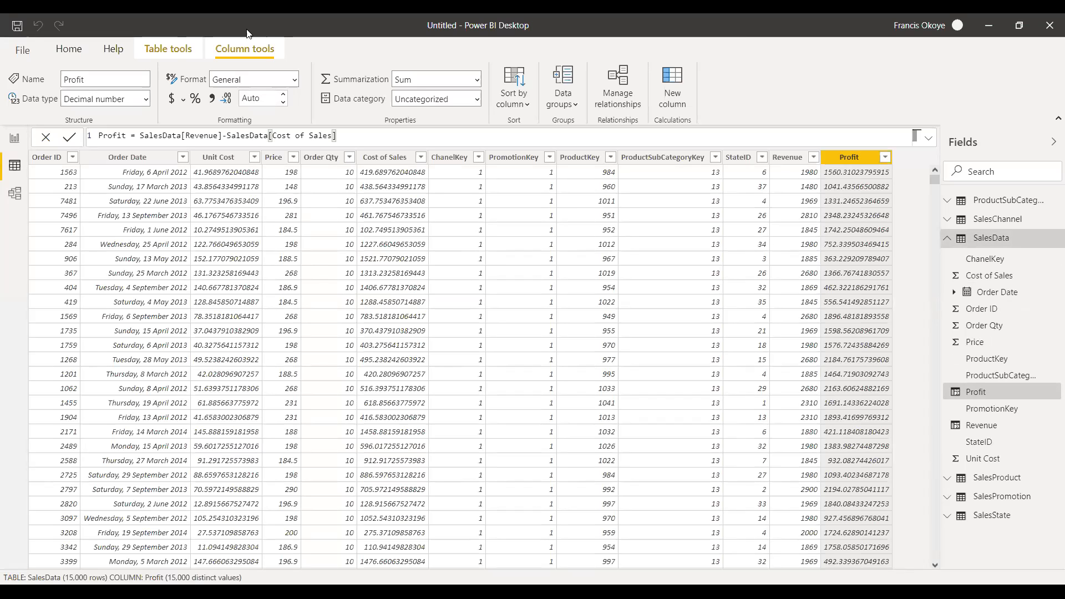
# Set the Profit column to 0 decimal places and return to the report page.
pyautogui.click(283, 98)
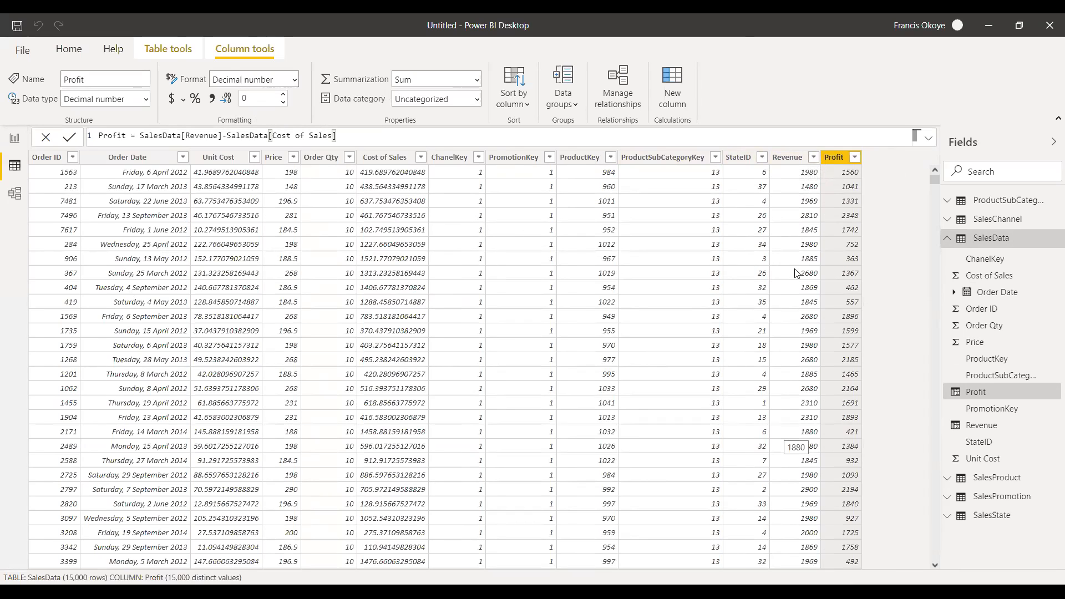
pyautogui.click(14, 141)
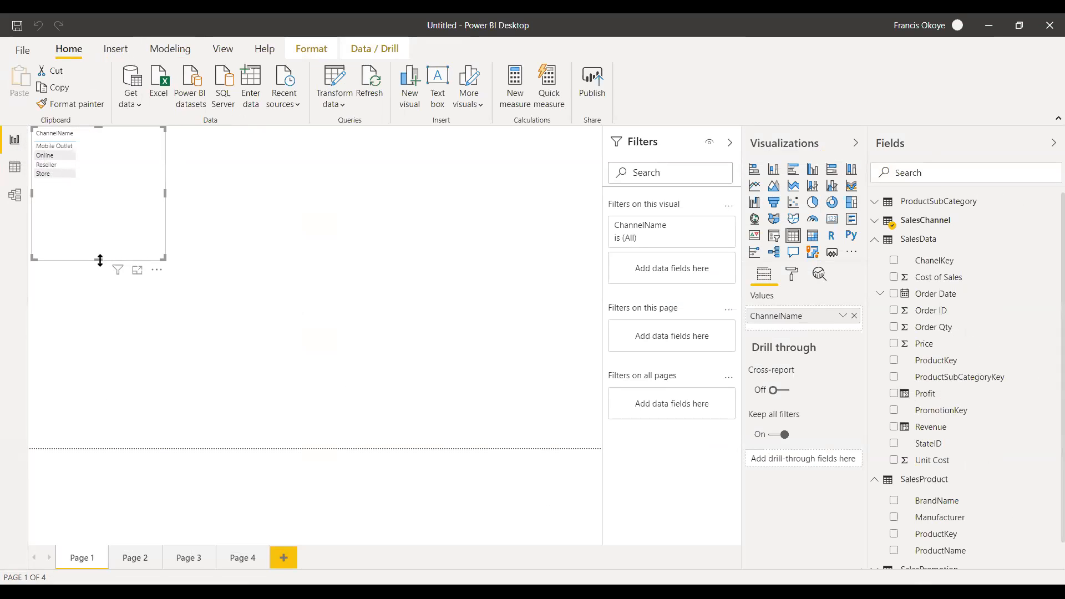
# Add another calculated column to SalesData and name it Cost.
pyautogui.click(15, 167)
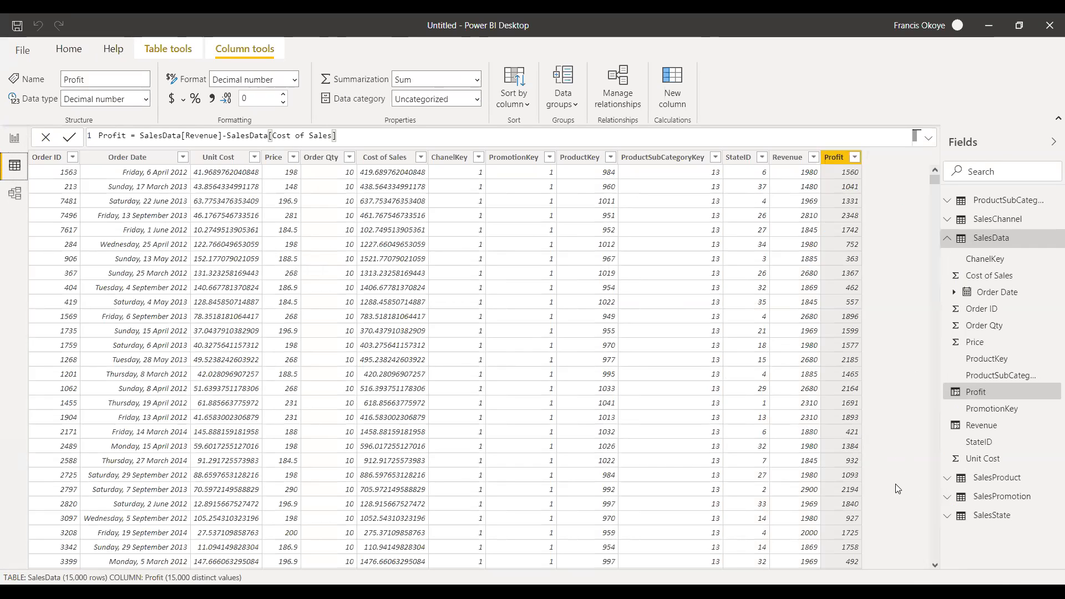
pyautogui.click(792, 161)
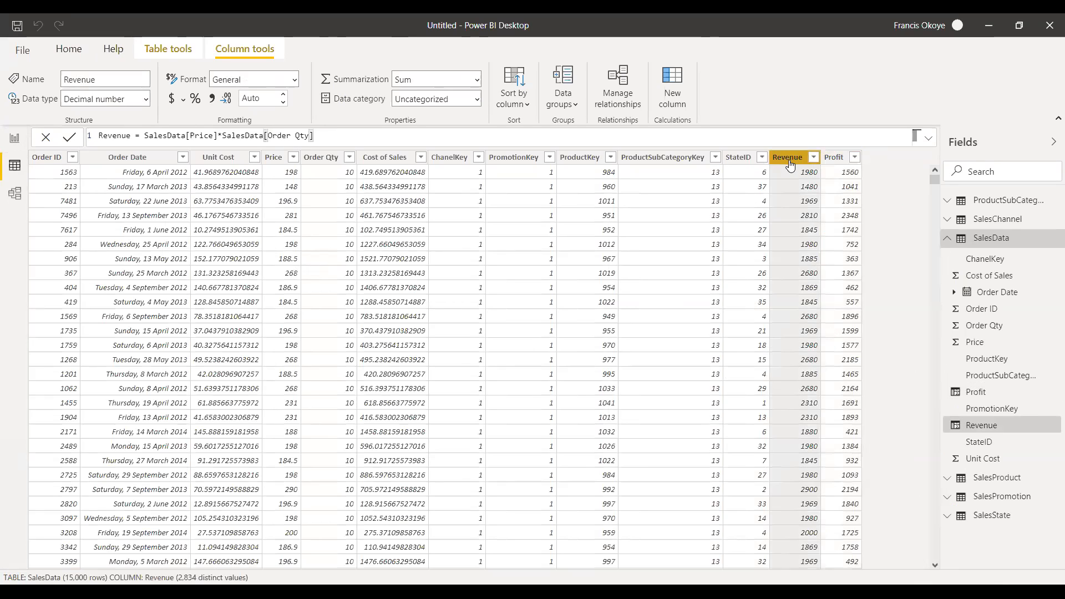
pyautogui.click(678, 105)
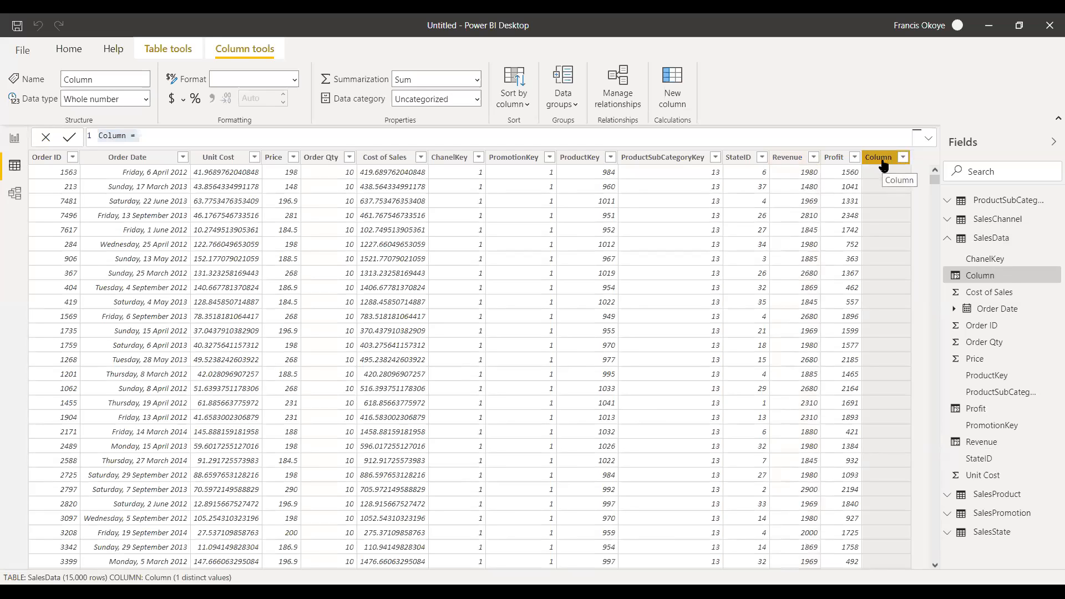
pyautogui.click(127, 135)
pyautogui.press('BackSpace')
pyautogui.press('BackSpace')
pyautogui.press('BackSpace')
pyautogui.press('BackSpace')
pyautogui.press('BackSpace')
pyautogui.press('BackSpace')
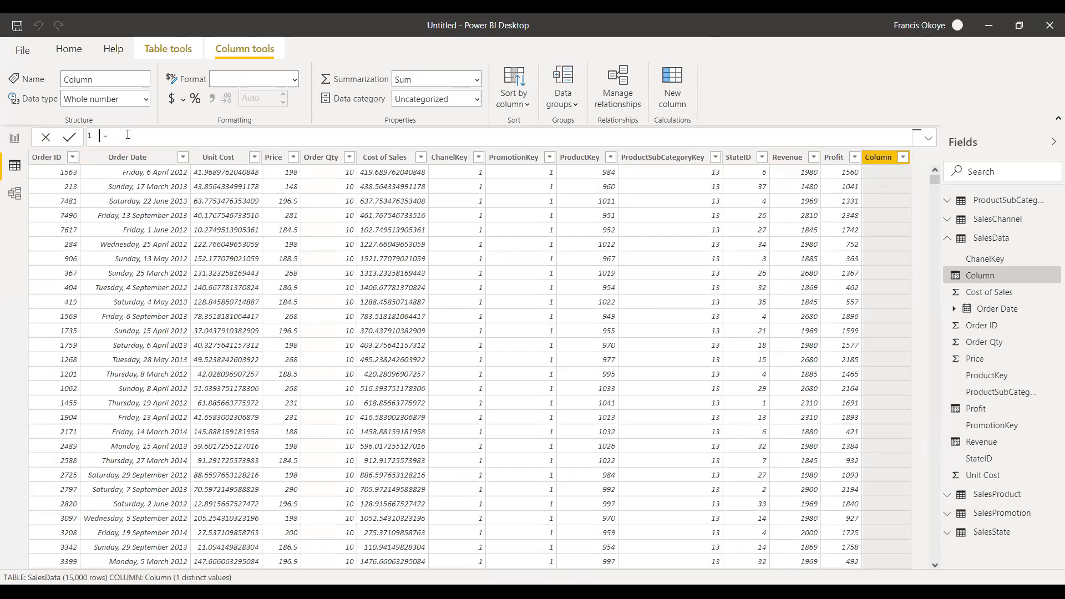
pyautogui.write('Cost')
# Define the Cost column with the formula SalesData[Unit Cost]*SalesData[Order Qty].
pyautogui.write('unit')
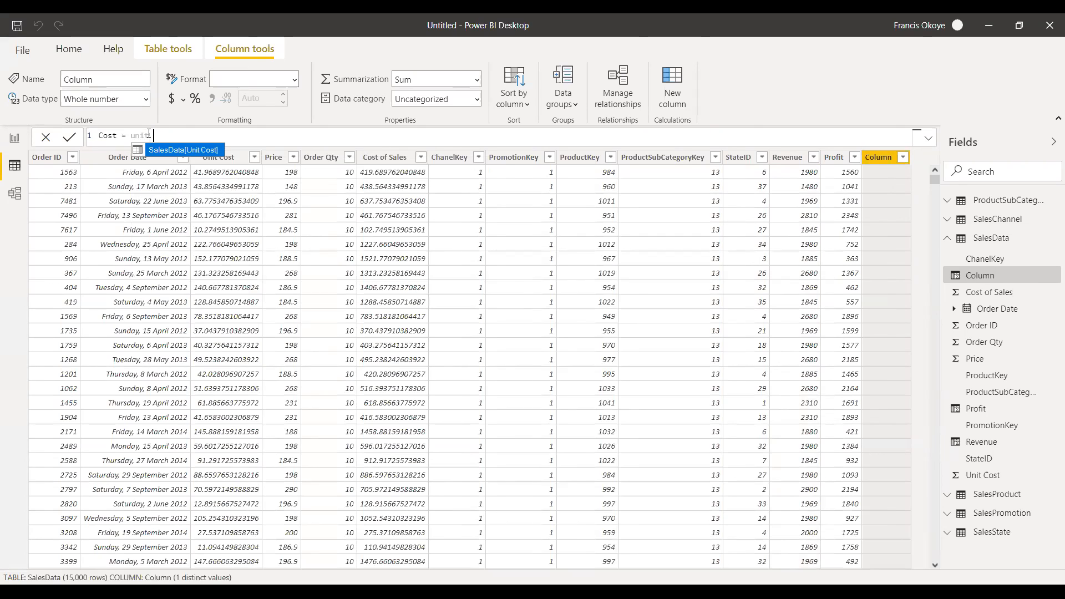
pyautogui.click(182, 150)
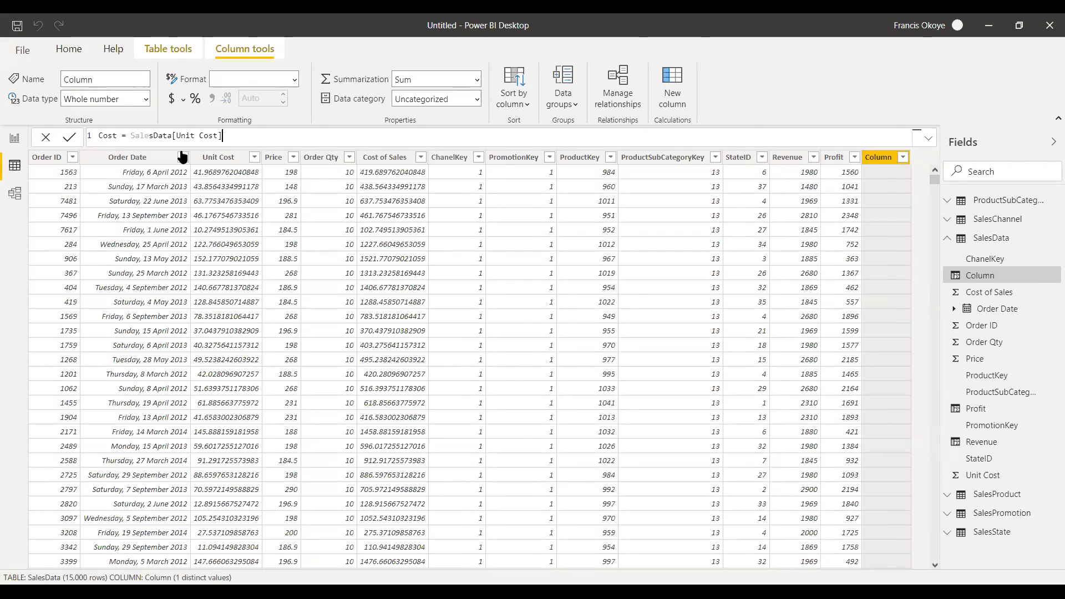
pyautogui.write('*')
pyautogui.write('order')
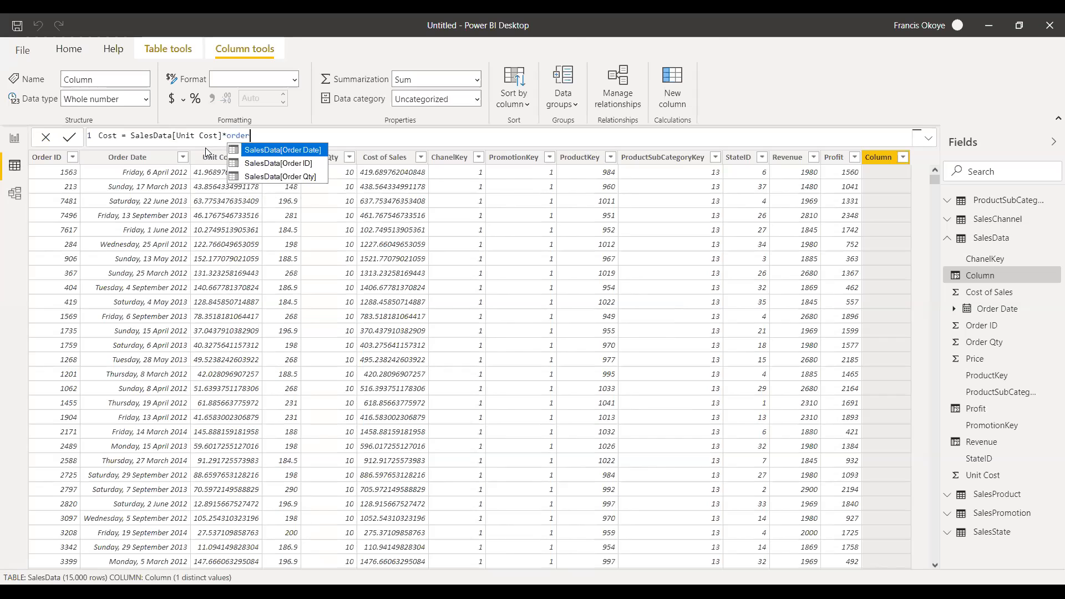
pyautogui.click(304, 176)
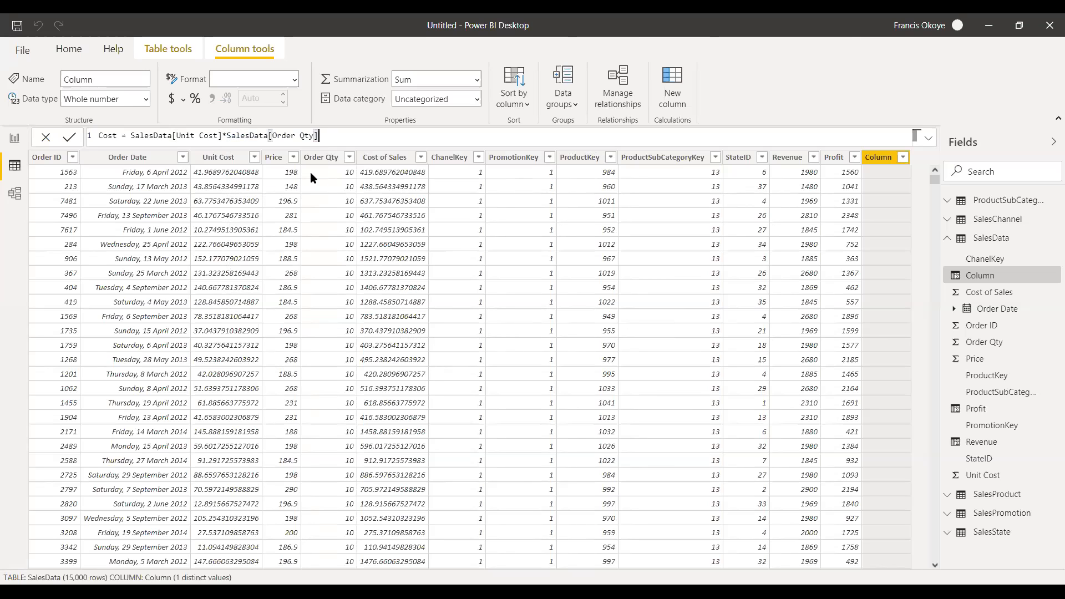
pyautogui.press('Return')
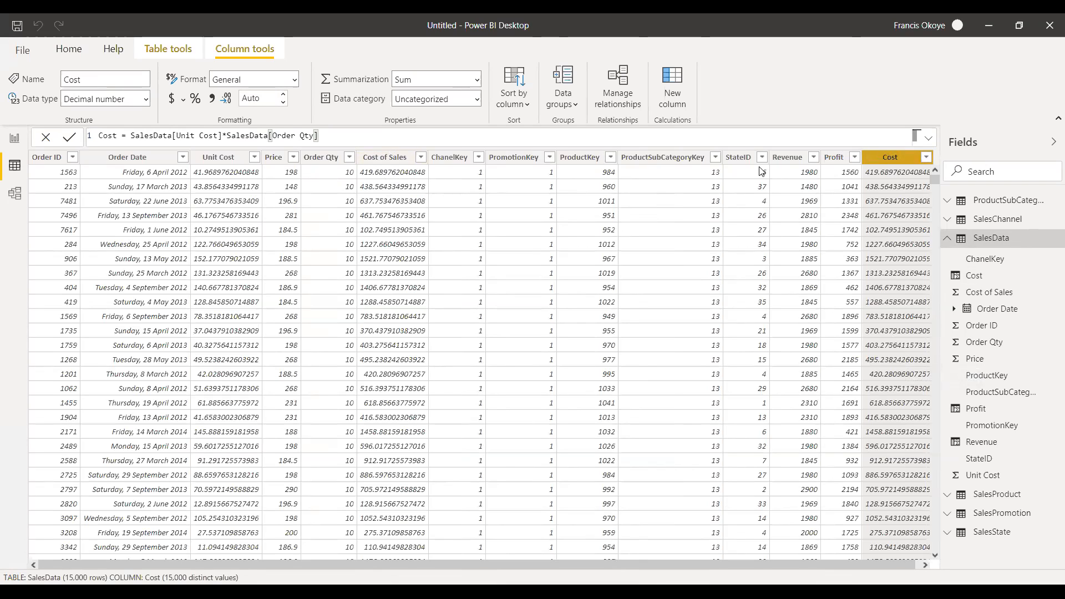
# Review the Revenue and Profit column formulas, and delete the Cost column from SalesData.
pyautogui.click(798, 173)
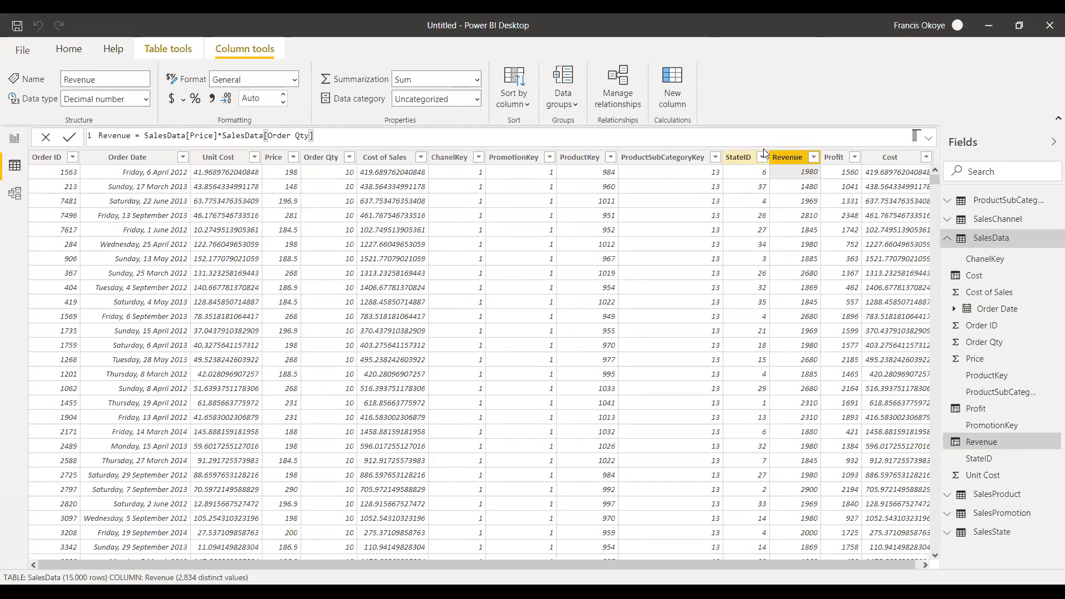
pyautogui.click(835, 158)
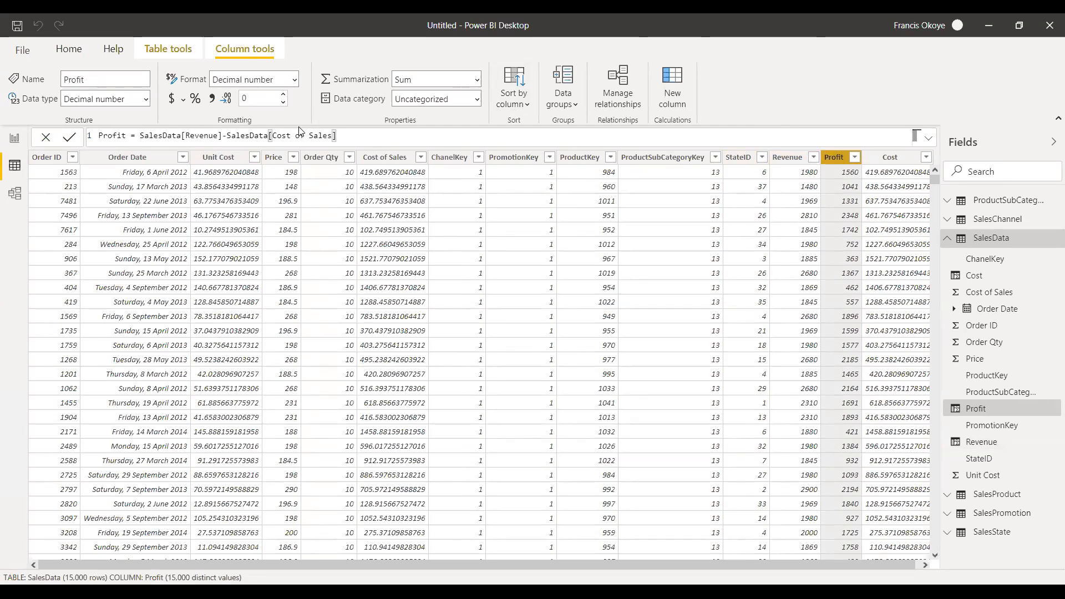
pyautogui.rightClick(865, 161)
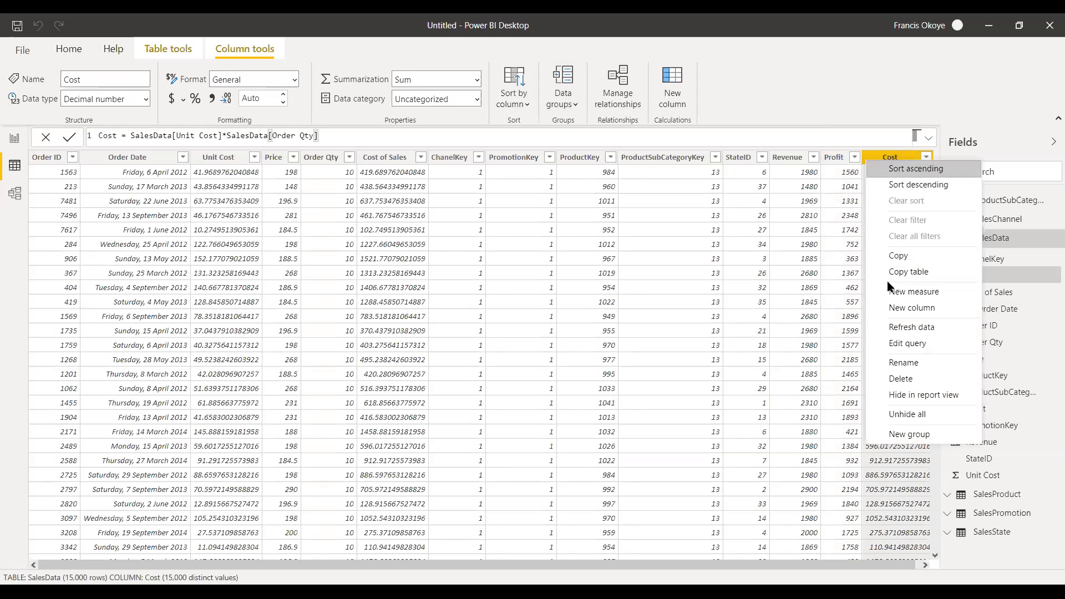
pyautogui.click(913, 380)
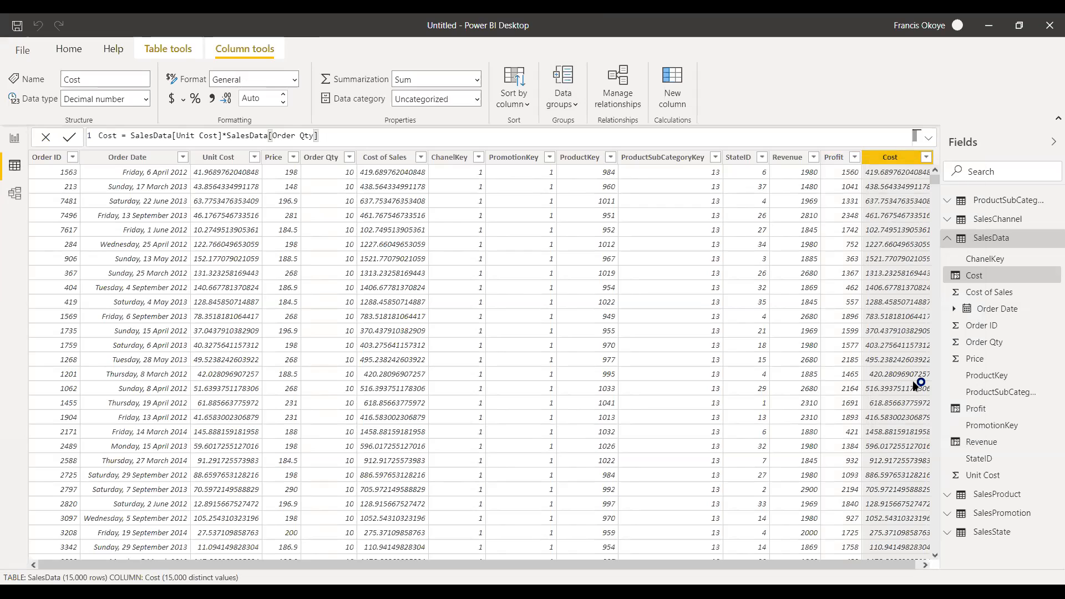
pyautogui.click(599, 327)
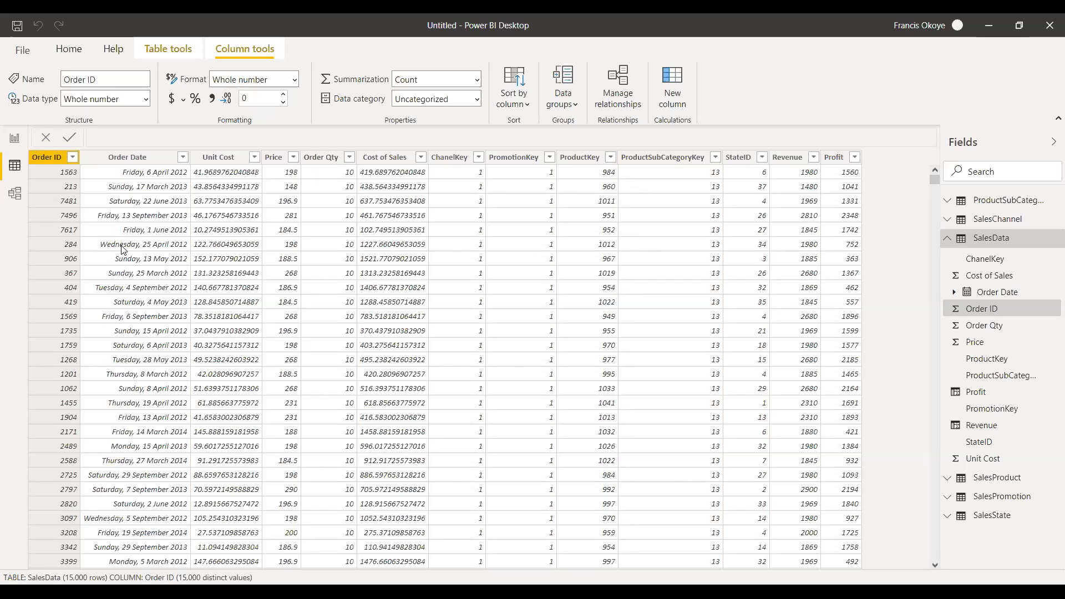
# Add the SalesData Profit field to the ChannelName table visual on Page 1 and enlarge the visual.
pyautogui.click(14, 142)
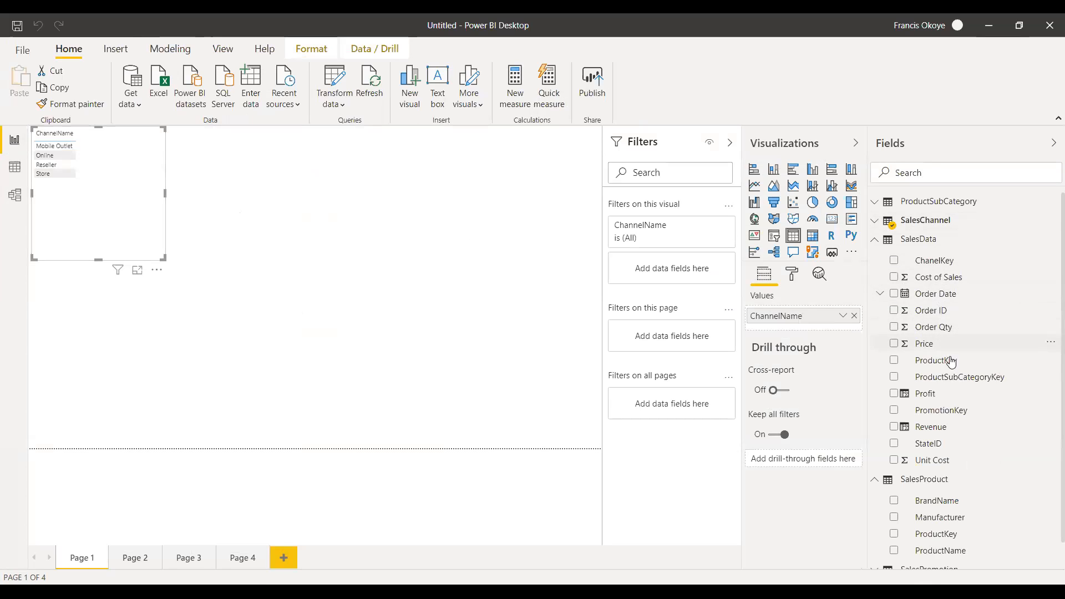
pyautogui.moveTo(945, 402); pyautogui.dragTo(141, 241)
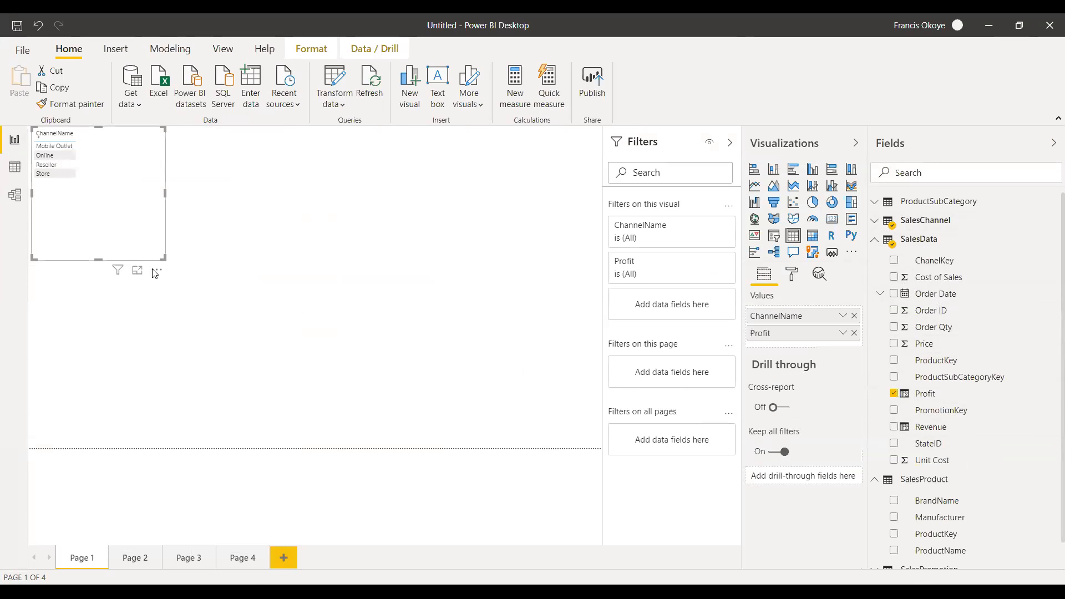
pyautogui.moveTo(164, 191); pyautogui.dragTo(198, 194)
pyautogui.moveTo(117, 259); pyautogui.dragTo(124, 289)
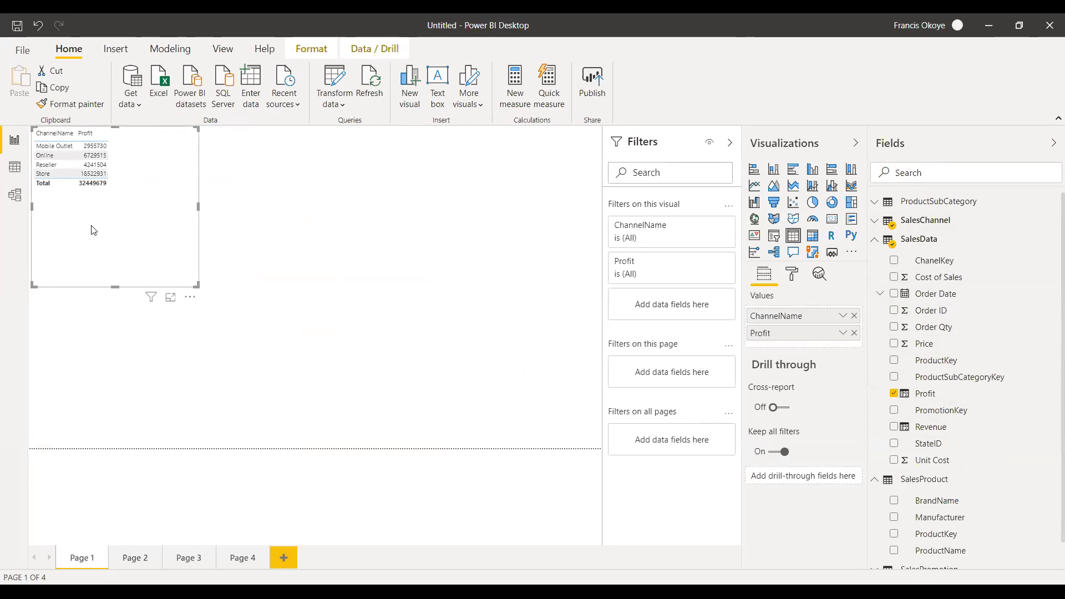
# Convert the ChannelName and Profit table into a clustered column chart and widen it.
pyautogui.click(812, 169)
pyautogui.moveTo(197, 205); pyautogui.dragTo(337, 216)
pyautogui.click(150, 364)
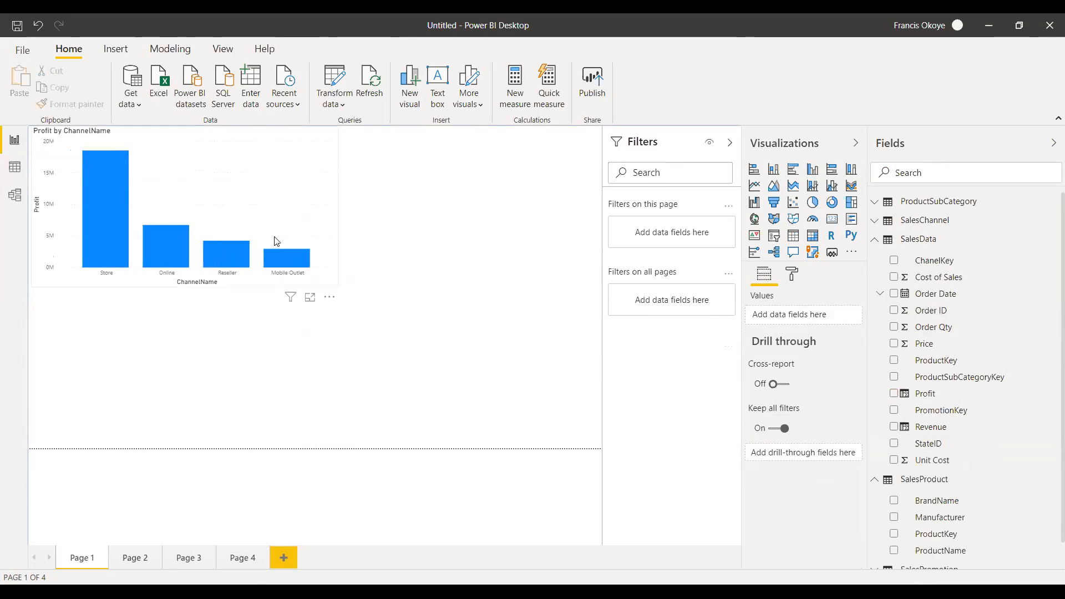
# Resize the Profit by ChannelName chart to a compact size in the page's upper-left corner.
pyautogui.click(262, 211)
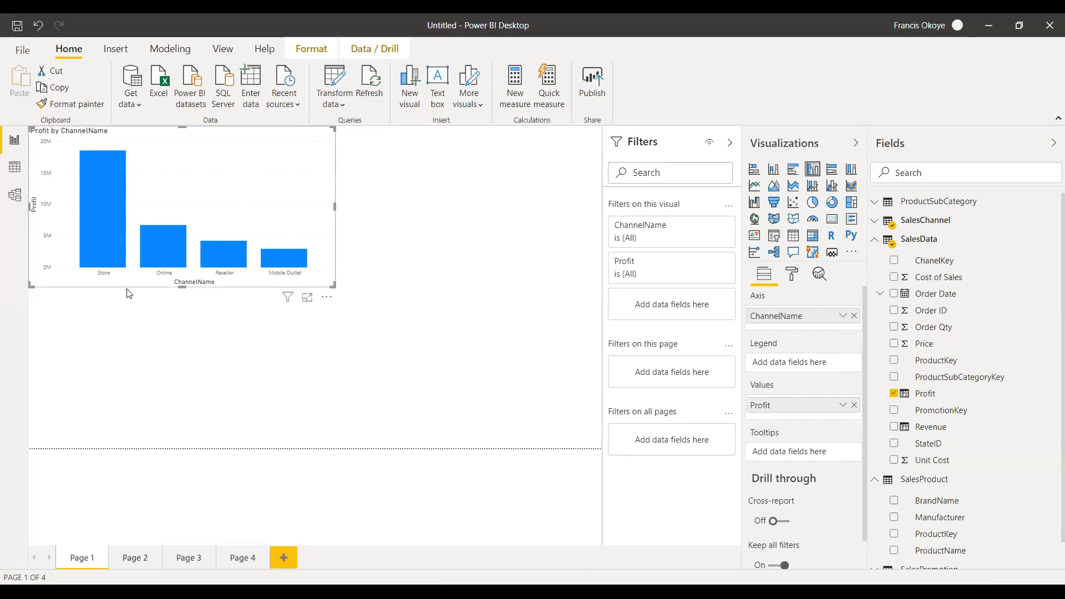
pyautogui.moveTo(182, 287); pyautogui.dragTo(181, 325)
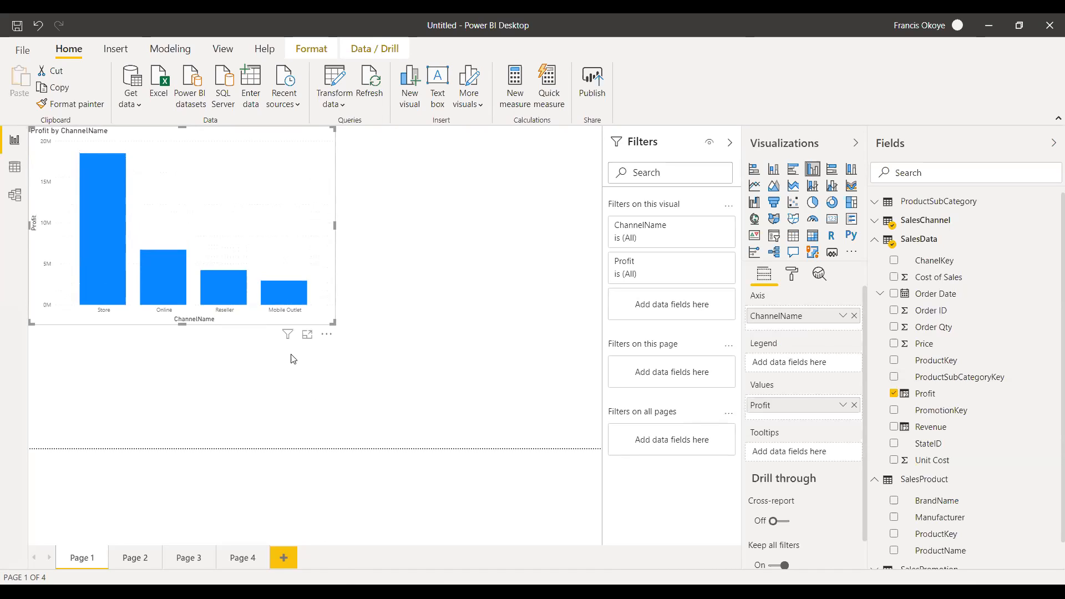
pyautogui.moveTo(309, 304)
pyautogui.moveTo(333, 225); pyautogui.dragTo(253, 225)
pyautogui.moveTo(142, 325); pyautogui.dragTo(145, 232)
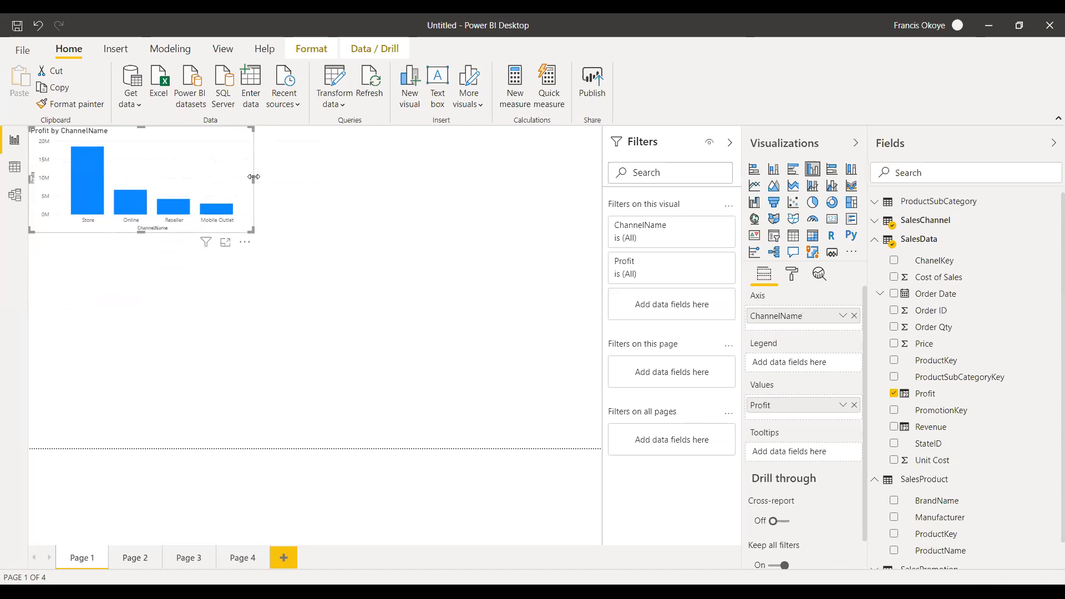
pyautogui.click(300, 206)
pyautogui.click(235, 174)
pyautogui.click(299, 172)
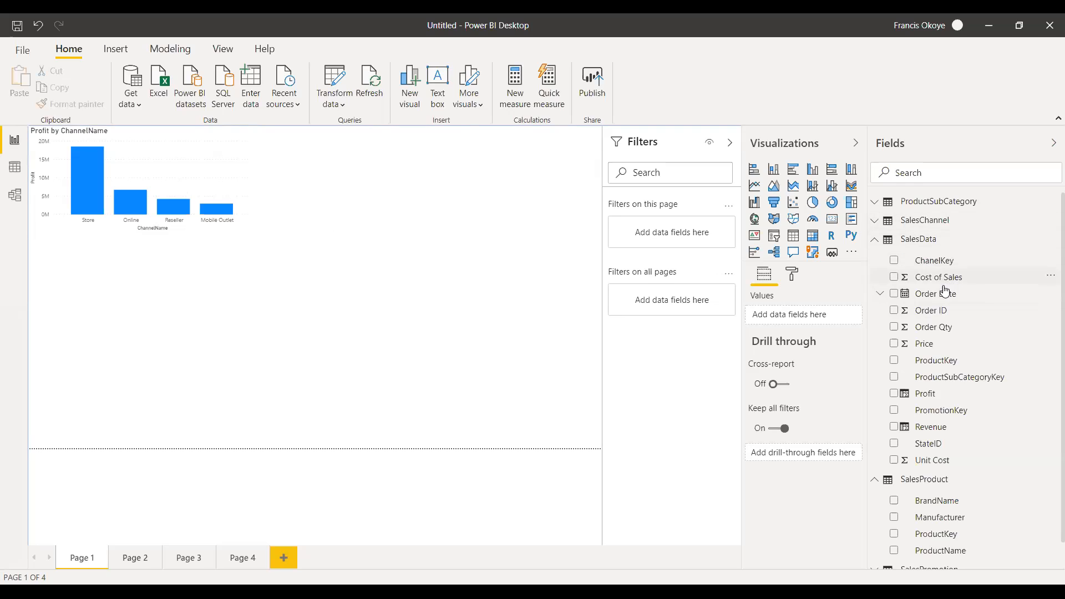
# Create a clustered column chart of Revenue by ChannelName below the Profit chart.
pyautogui.click(877, 221)
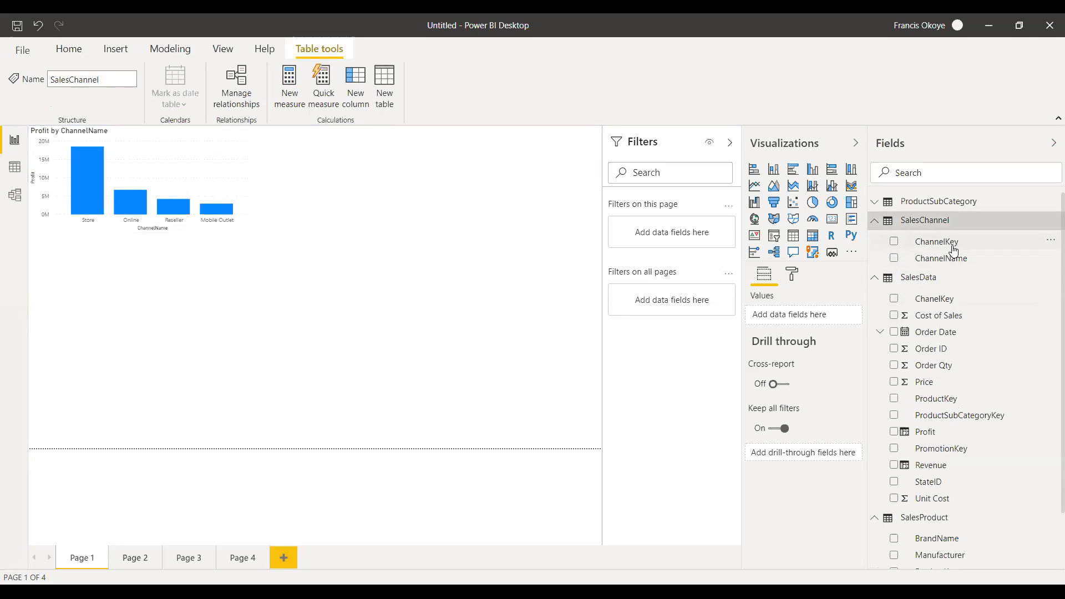
pyautogui.moveTo(968, 265); pyautogui.dragTo(192, 374)
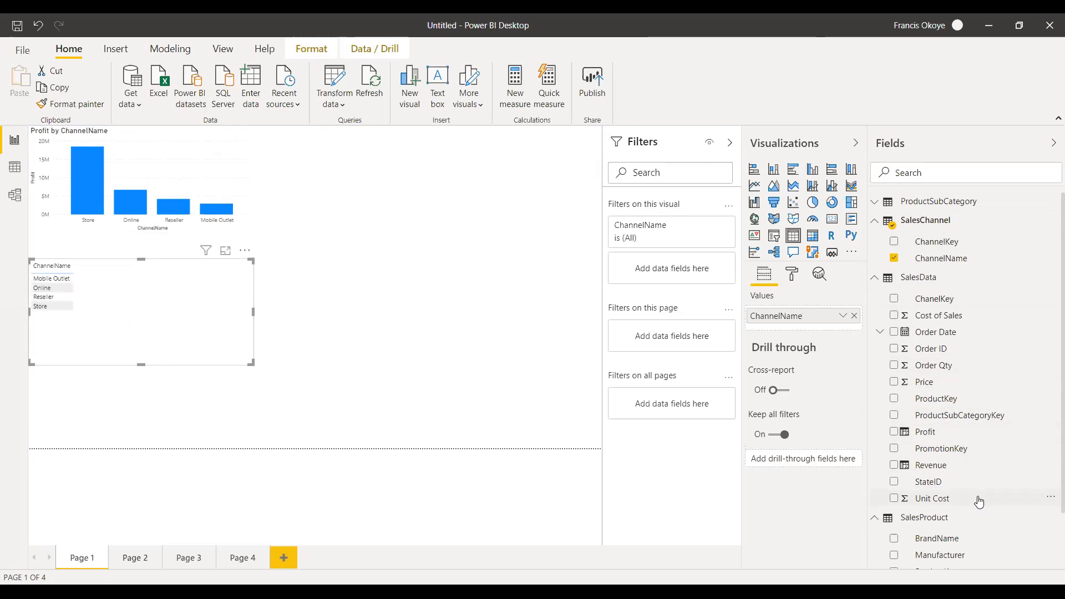
pyautogui.moveTo(931, 465); pyautogui.dragTo(177, 294)
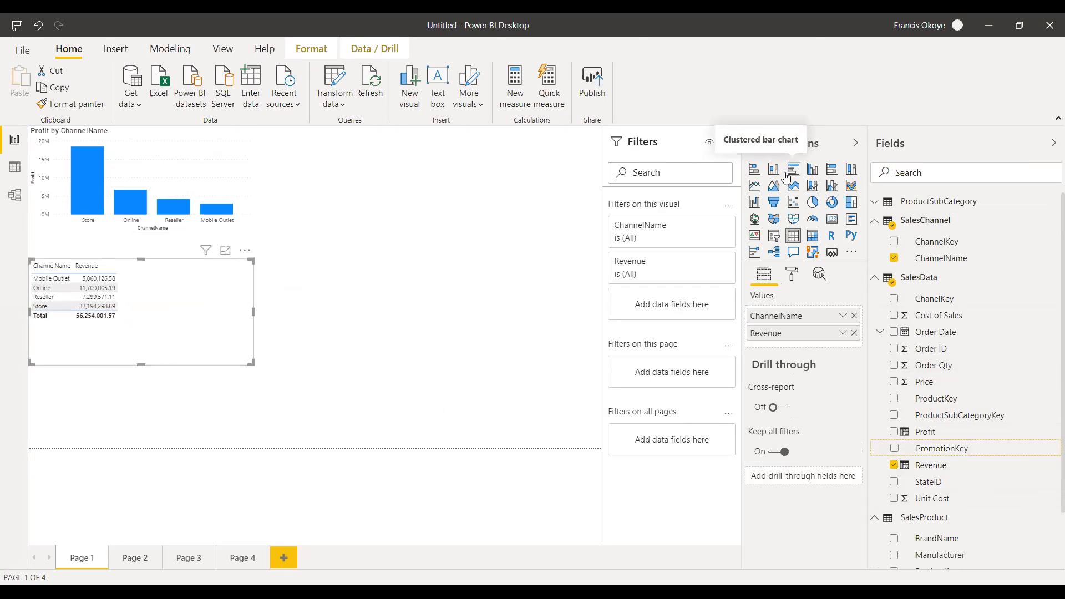
pyautogui.click(811, 173)
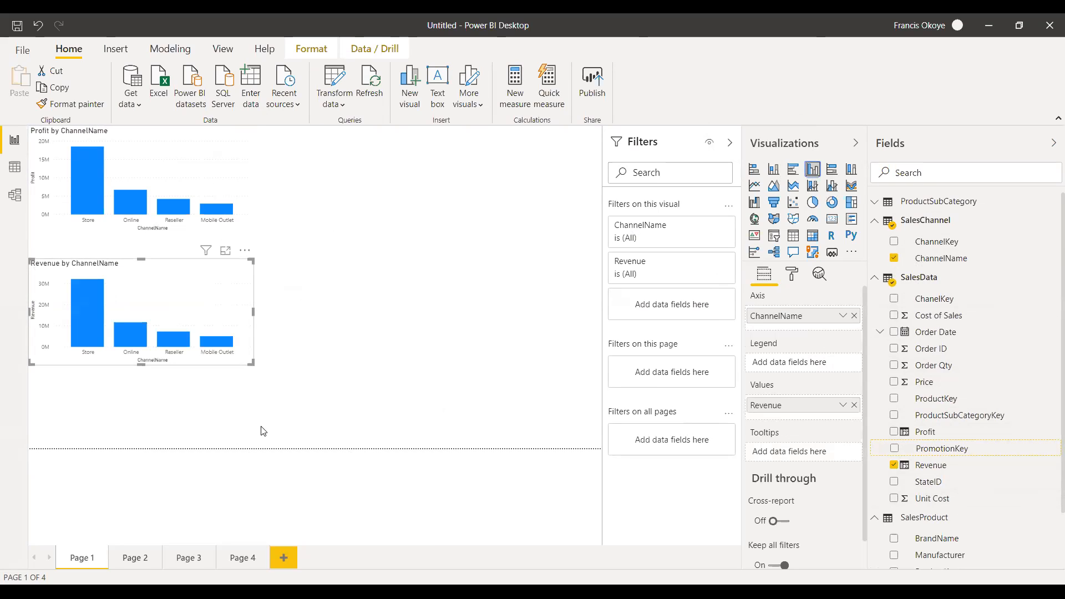
pyautogui.click(327, 215)
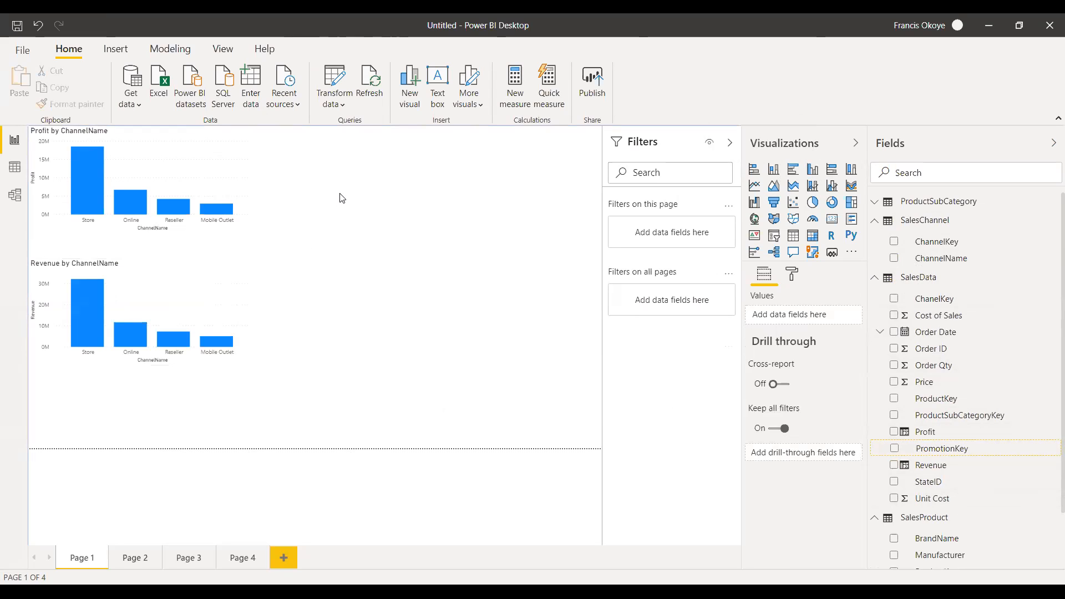
# Create a column chart of Cost of Sales beside the Profit chart, replacing ChannelKey with ChannelName on its axis.
pyautogui.moveTo(943, 242); pyautogui.dragTo(506, 191)
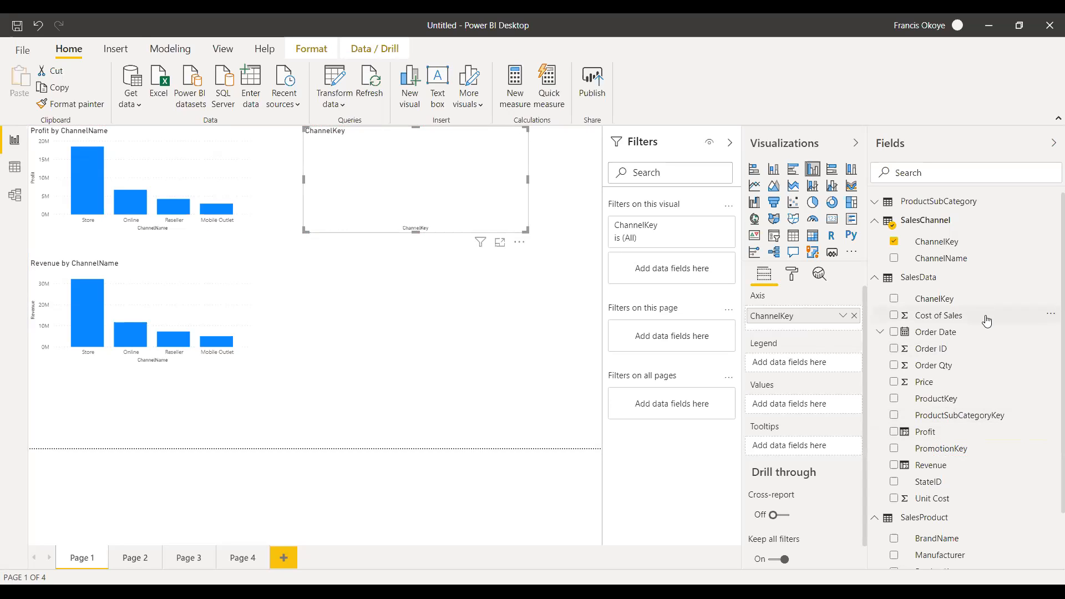
pyautogui.moveTo(944, 319); pyautogui.dragTo(555, 179)
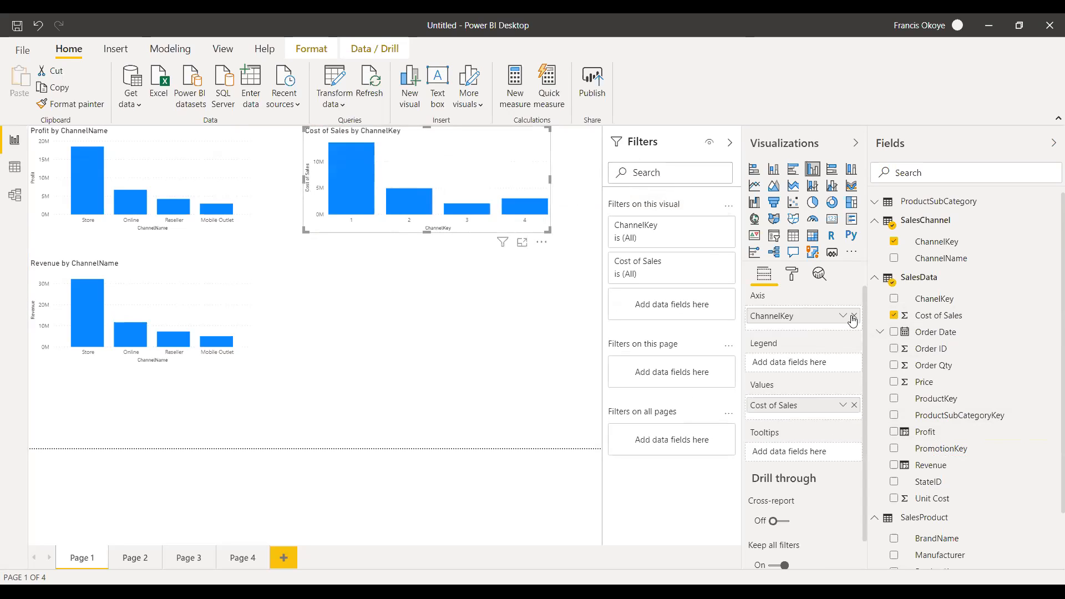
pyautogui.click(894, 242)
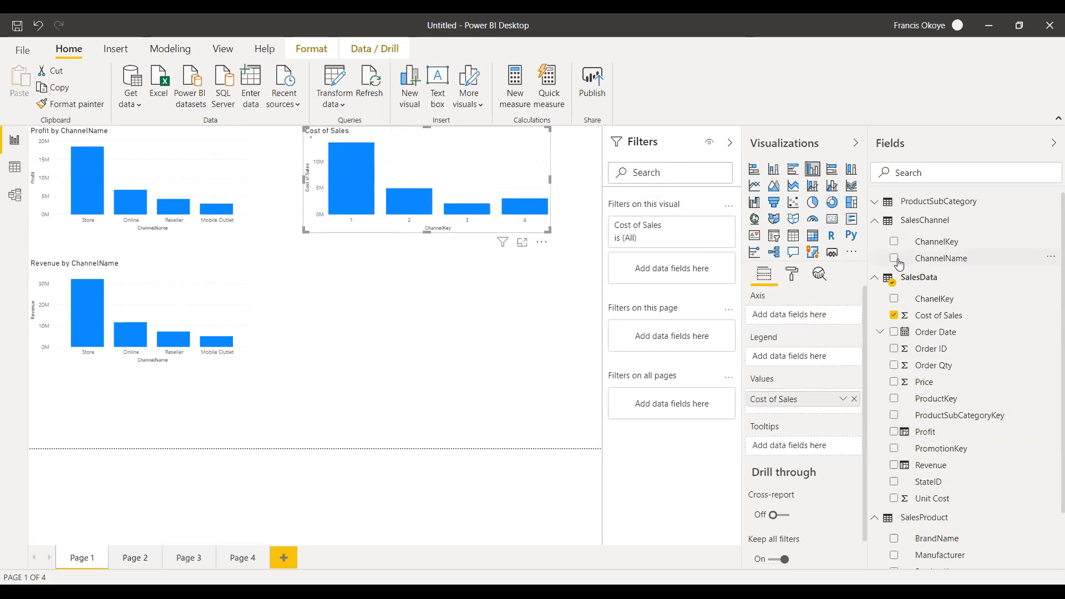
pyautogui.click(895, 259)
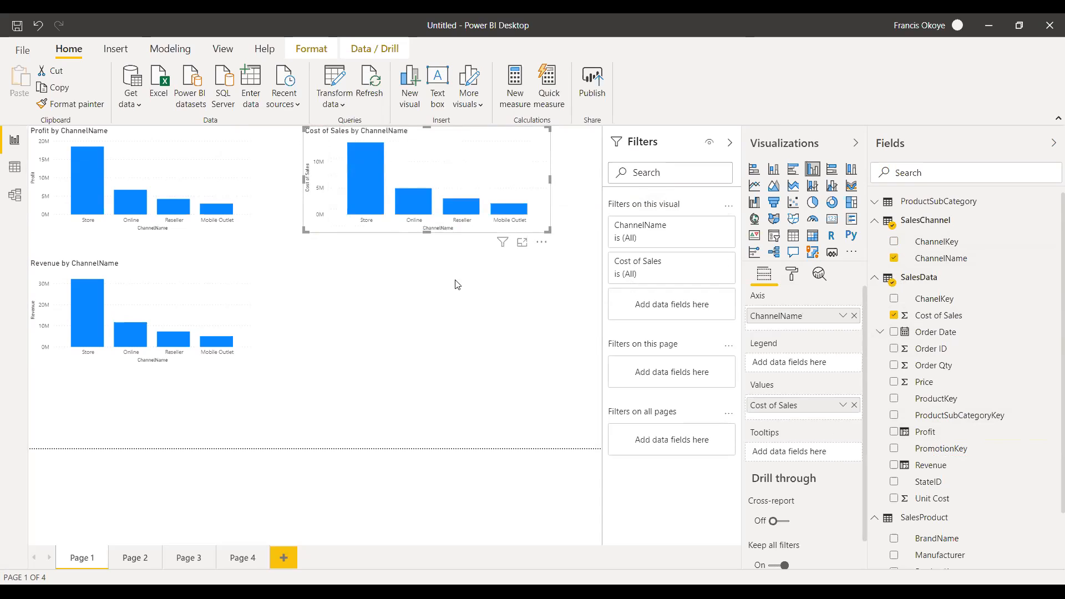
pyautogui.click(423, 370)
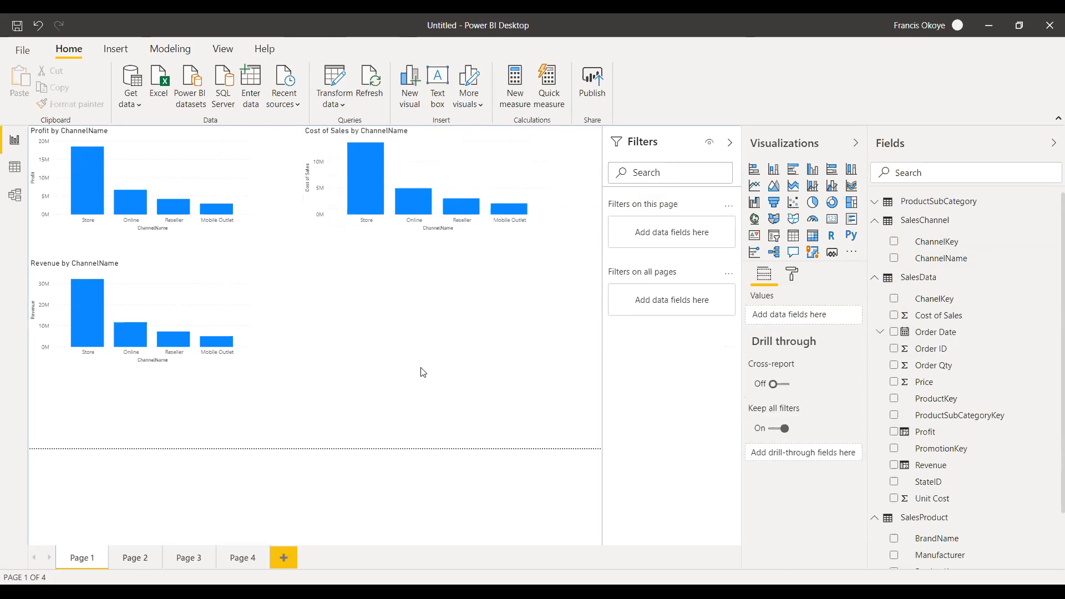
# Delete the Cost of Sales by ChannelName and Revenue by ChannelName charts from Page 1.
pyautogui.click(528, 174)
pyautogui.press('Delete')
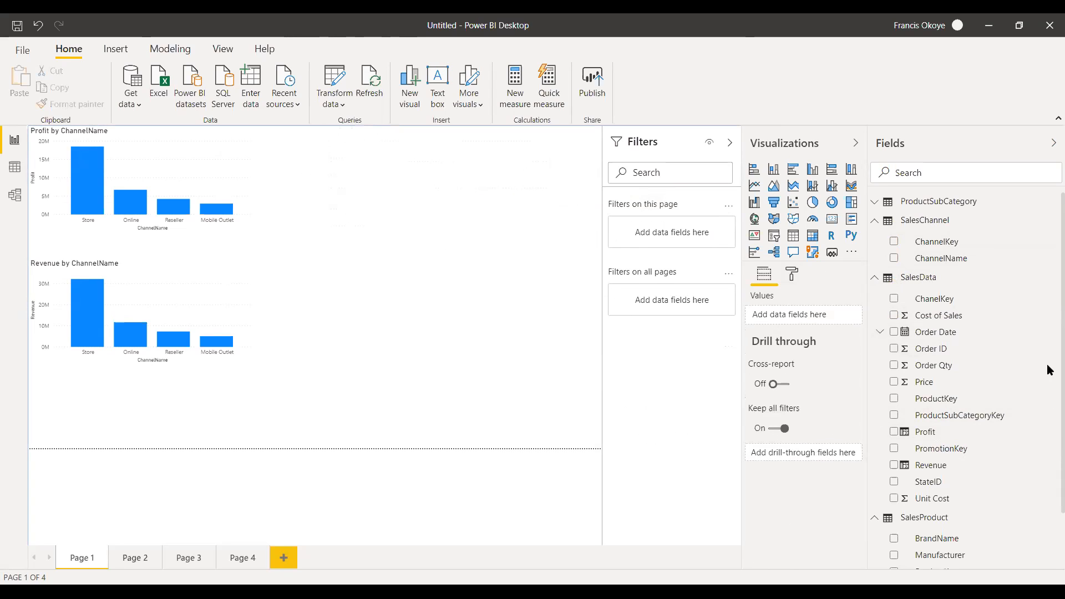
pyautogui.click(240, 298)
pyautogui.press('Delete')
# Collapse the expanded field tables, then add a taller table visual of SalesState Zone below the Profit by ChannelName chart.
pyautogui.moveTo(1047, 482); pyautogui.dragTo(1045, 526)
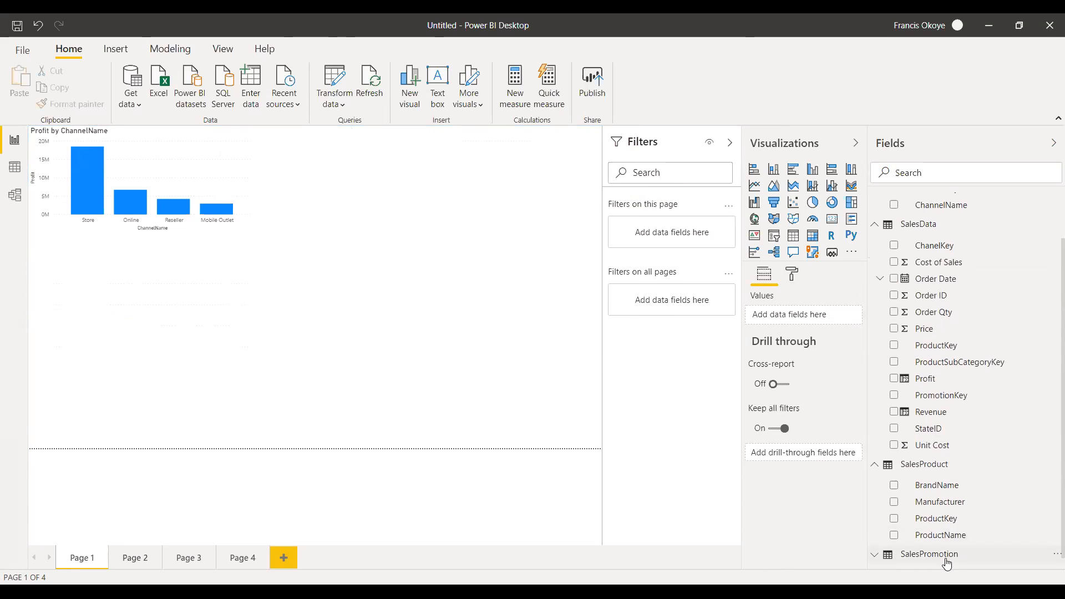
pyautogui.click(874, 468)
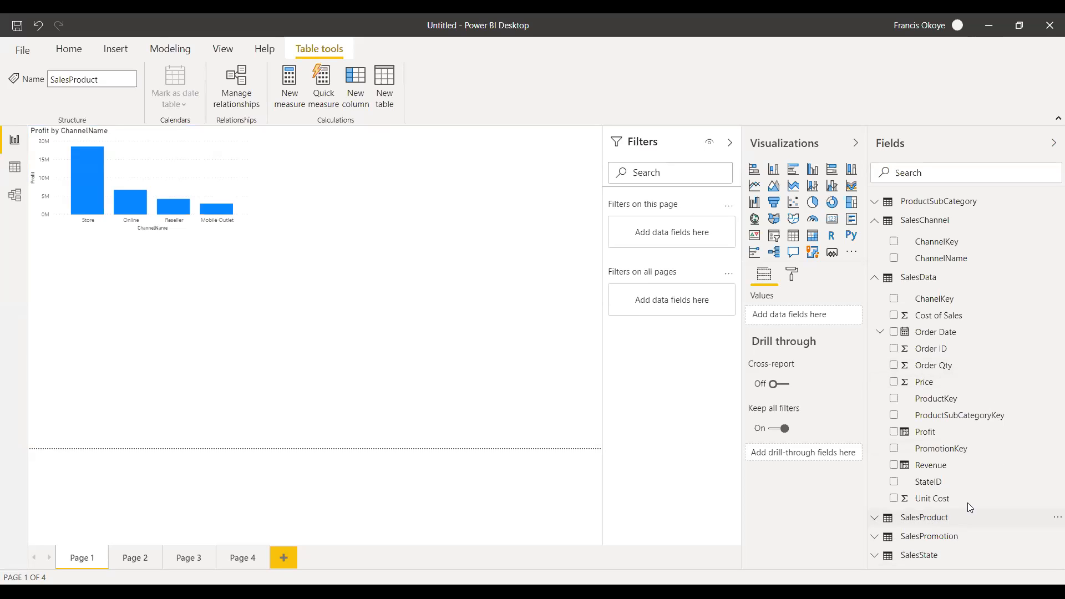
pyautogui.click(874, 278)
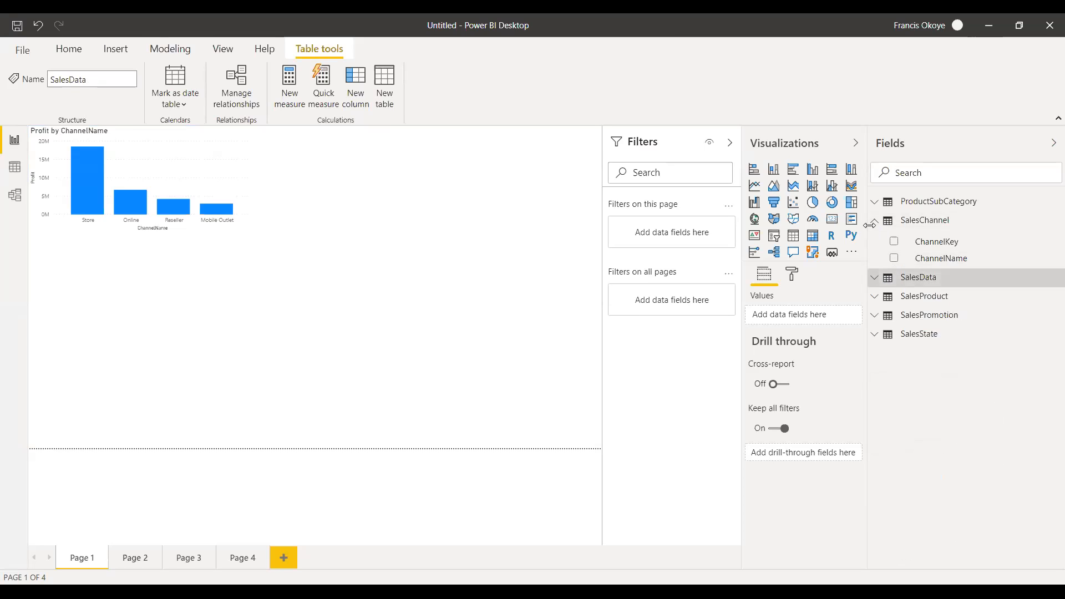
pyautogui.click(875, 221)
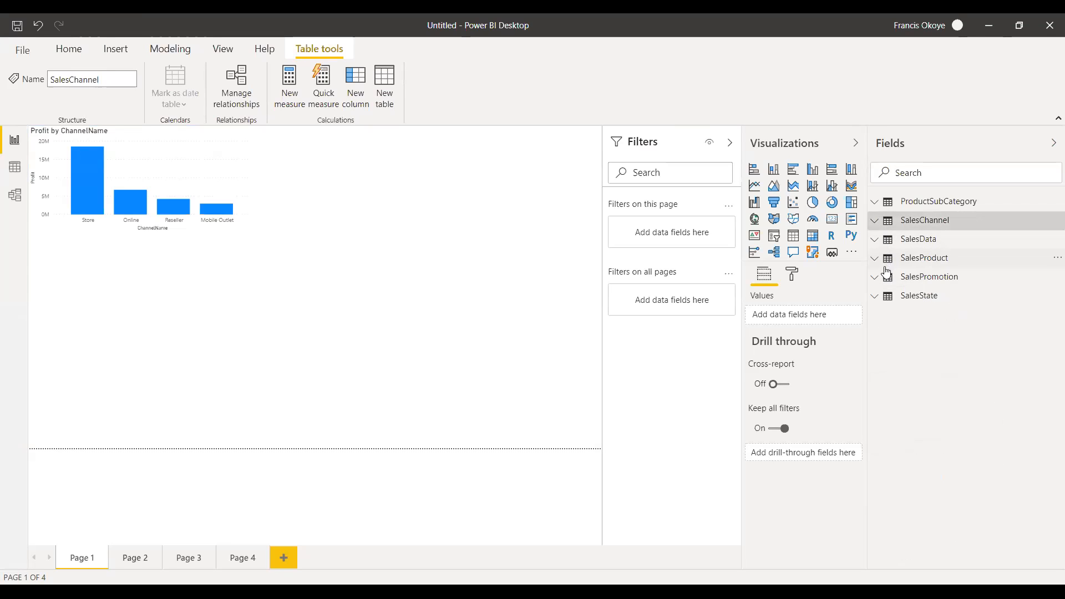
pyautogui.click(876, 296)
pyautogui.moveTo(949, 366); pyautogui.dragTo(136, 315)
pyautogui.moveTo(138, 364); pyautogui.dragTo(140, 408)
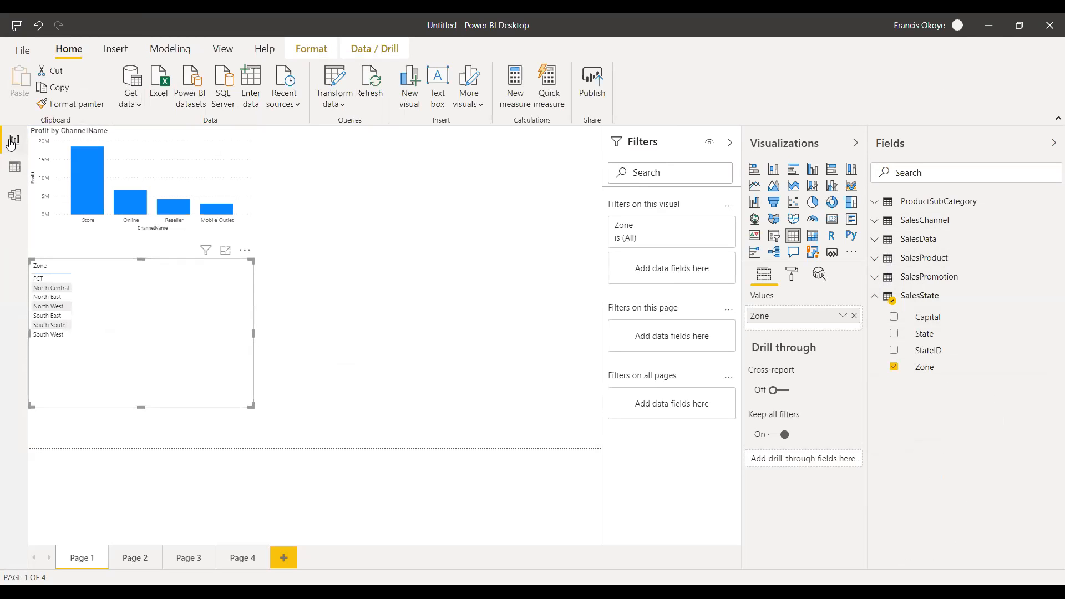
# Try to add a calculated column to SalesData with the formula Revenue2 = price.
pyautogui.click(15, 168)
pyautogui.click(14, 139)
pyautogui.click(15, 168)
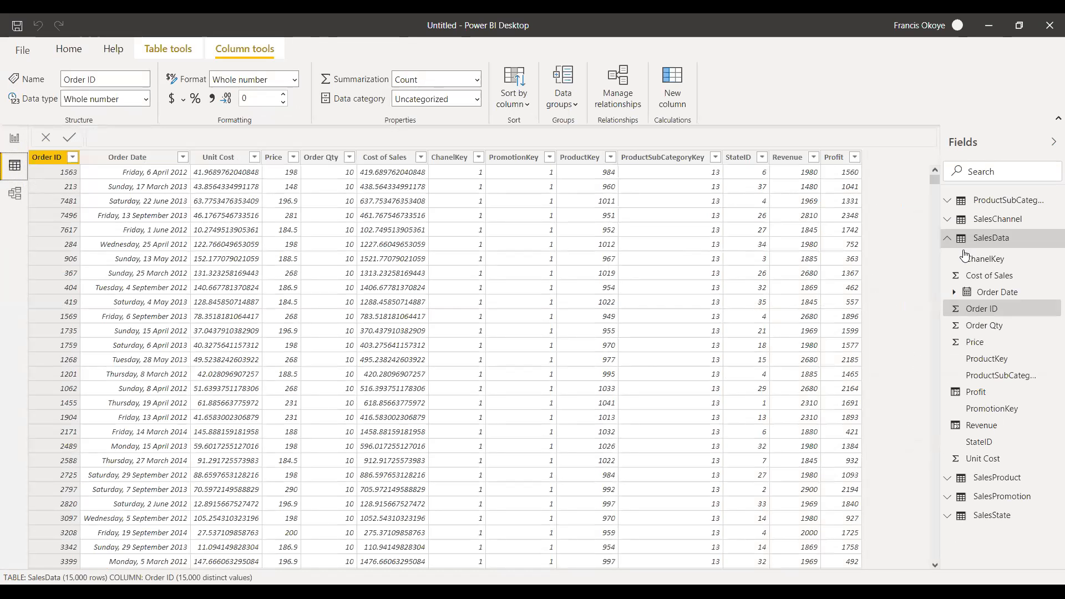
pyautogui.click(680, 96)
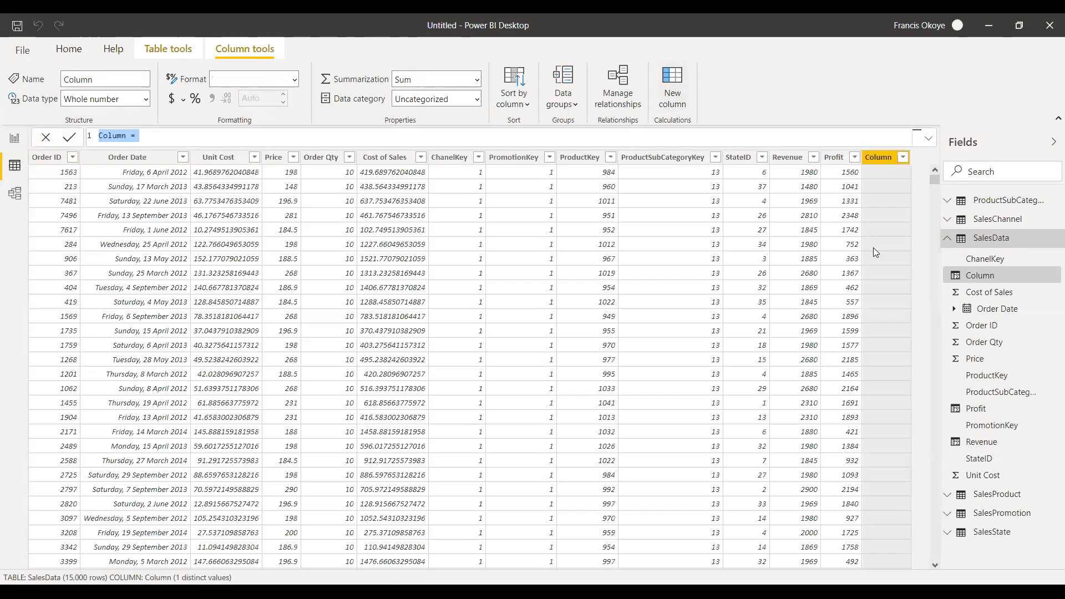
pyautogui.moveTo(127, 136); pyautogui.dragTo(92, 139)
pyautogui.write('Revenue2')
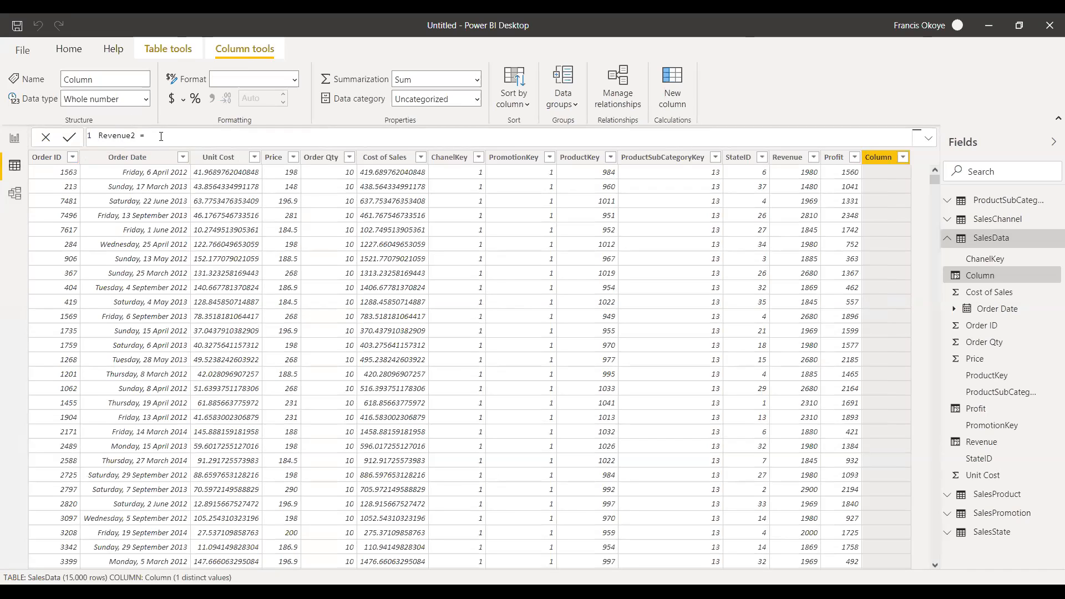
pyautogui.write('price')
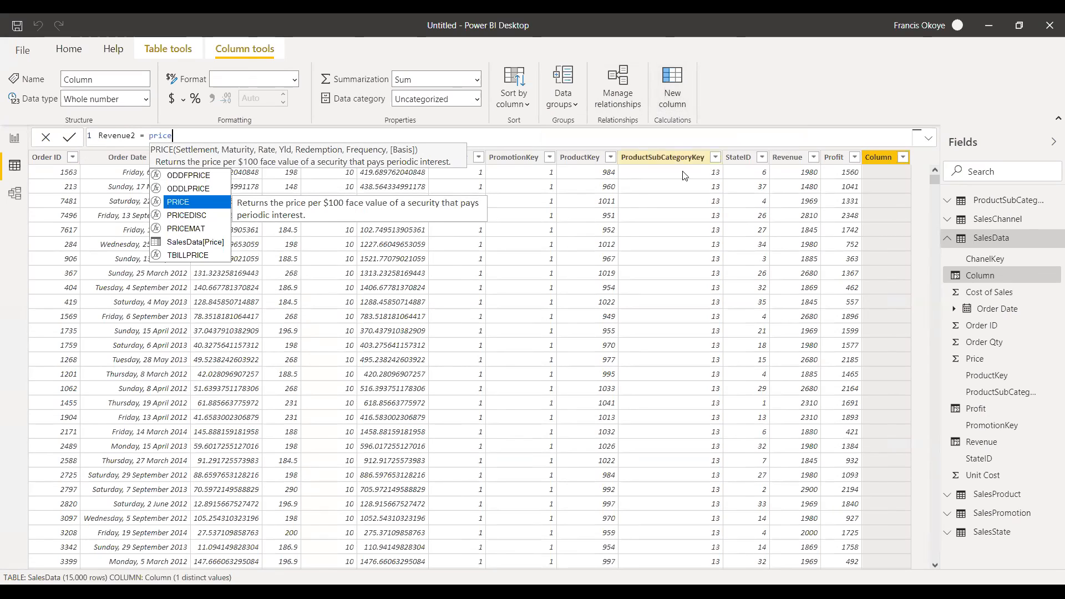
pyautogui.click(612, 195)
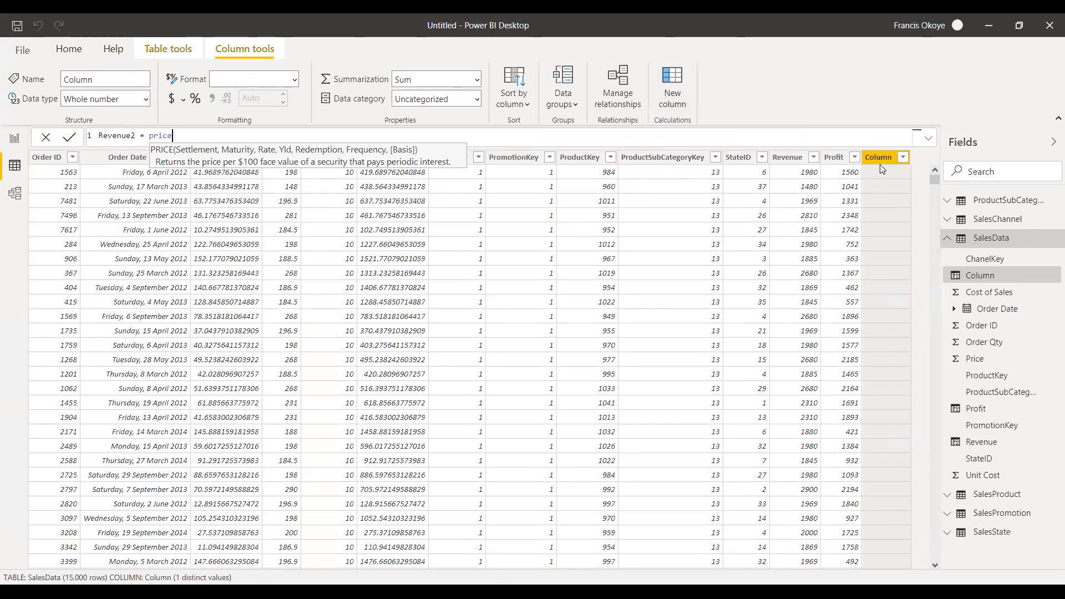
pyautogui.press('Return')
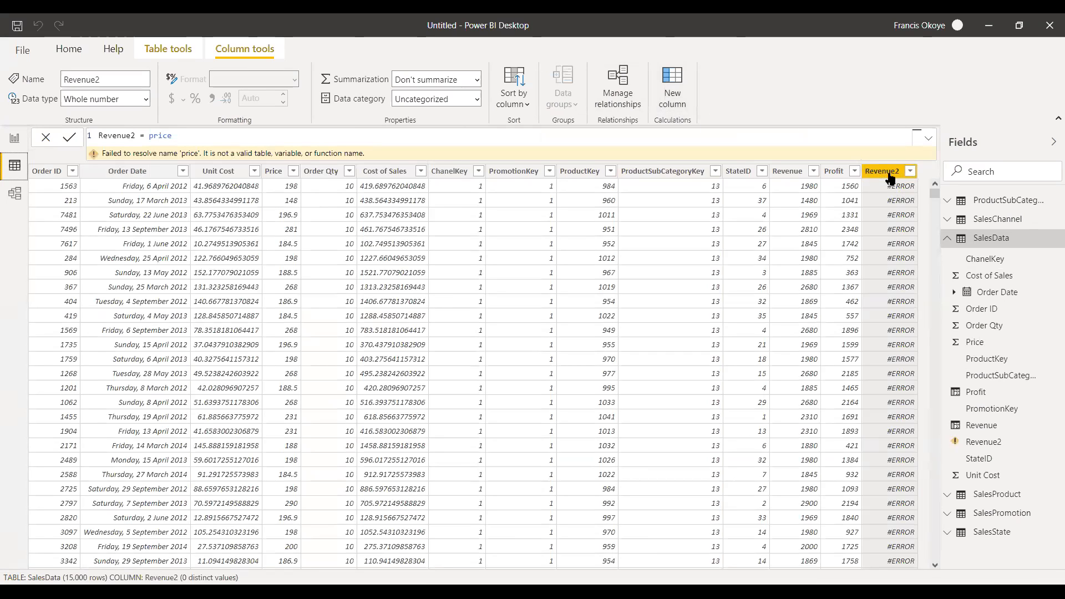
# Delete the Revenue2 column from SalesData and return to the report page.
pyautogui.rightClick(889, 177)
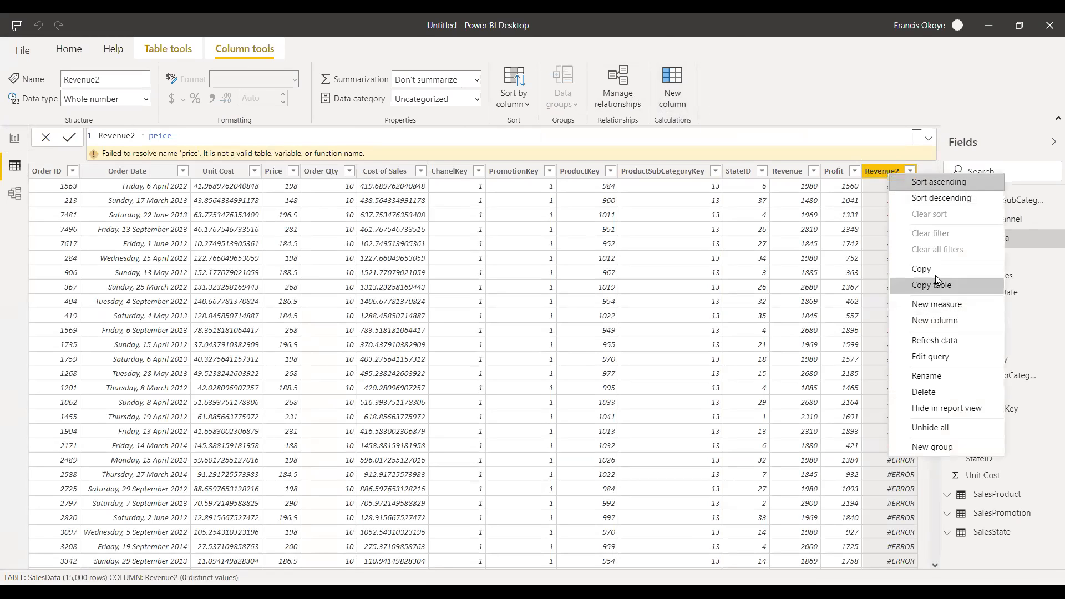
pyautogui.click(943, 392)
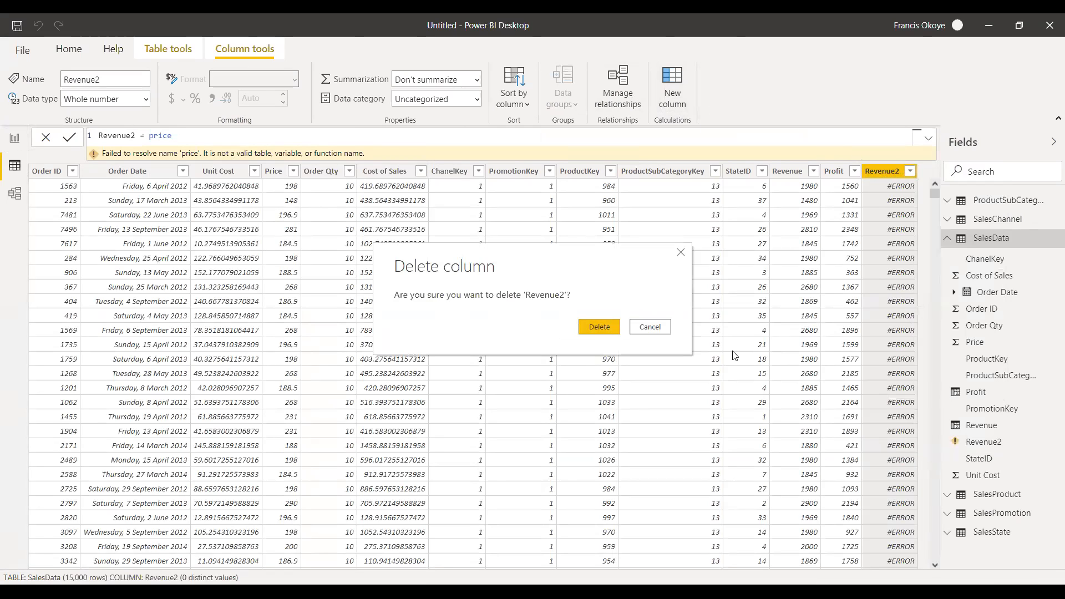
pyautogui.click(599, 327)
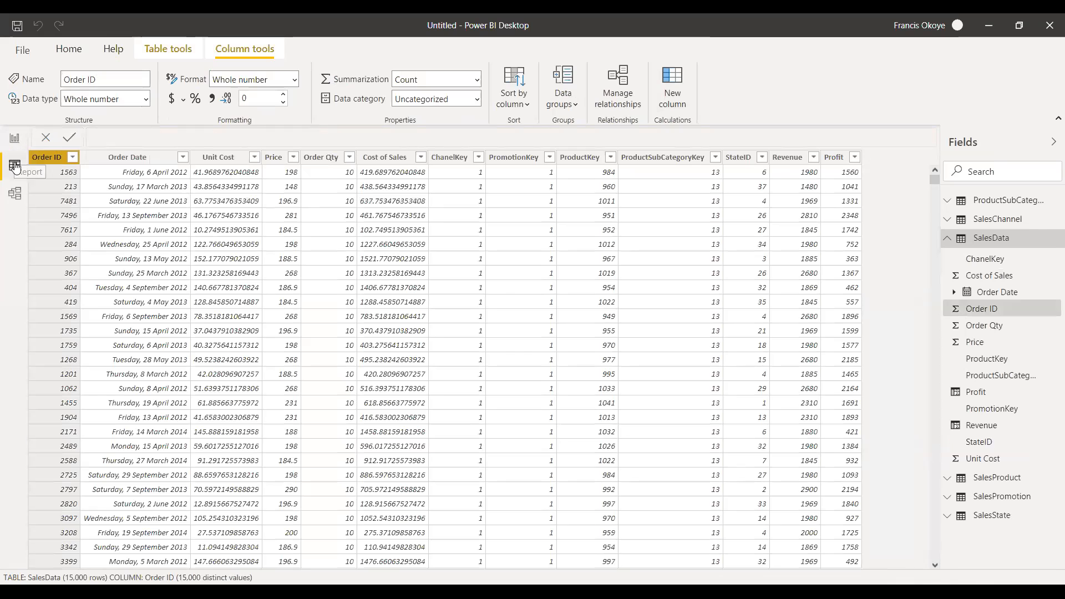
pyautogui.click(15, 143)
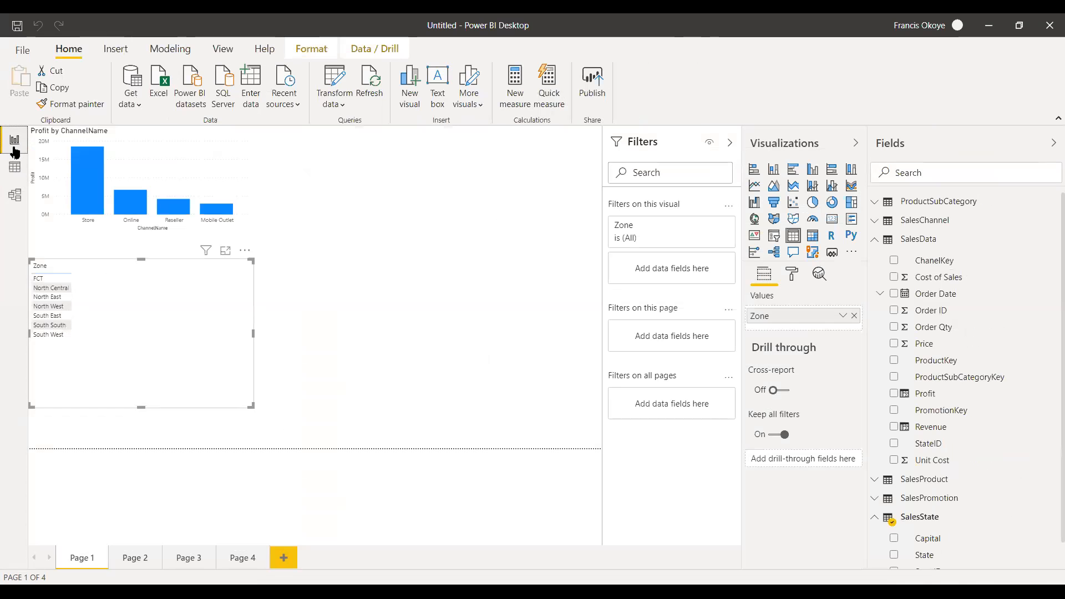
pyautogui.click(15, 169)
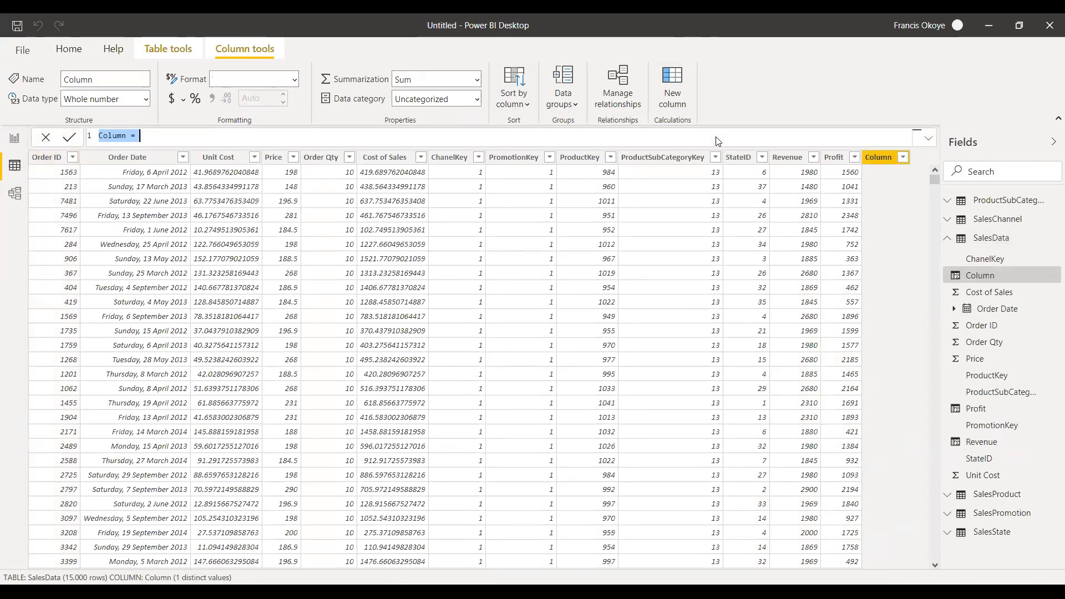
pyautogui.rightClick(894, 156)
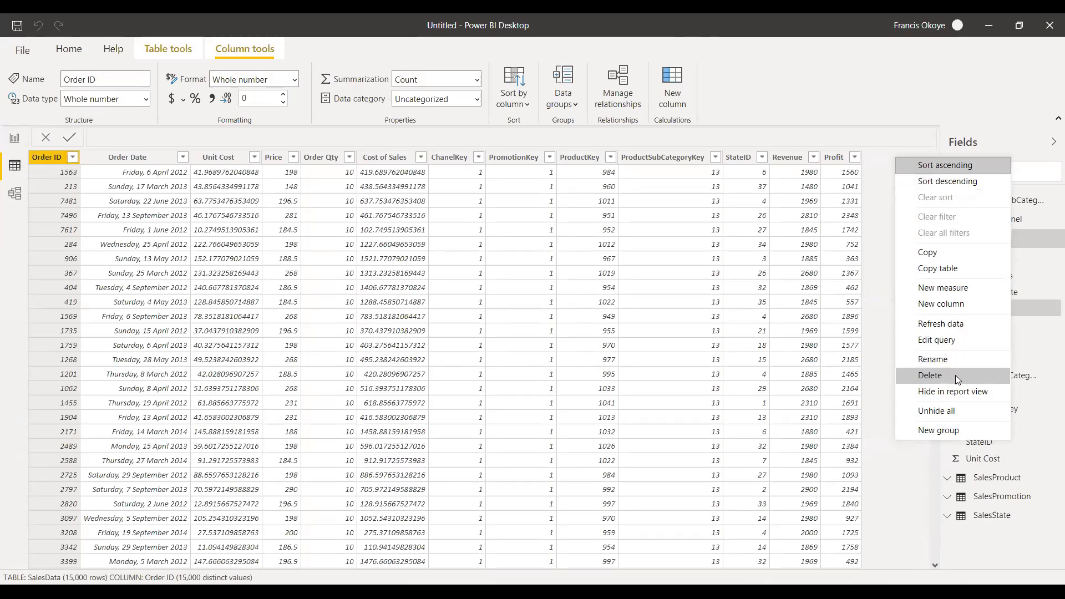
pyautogui.click(892, 127)
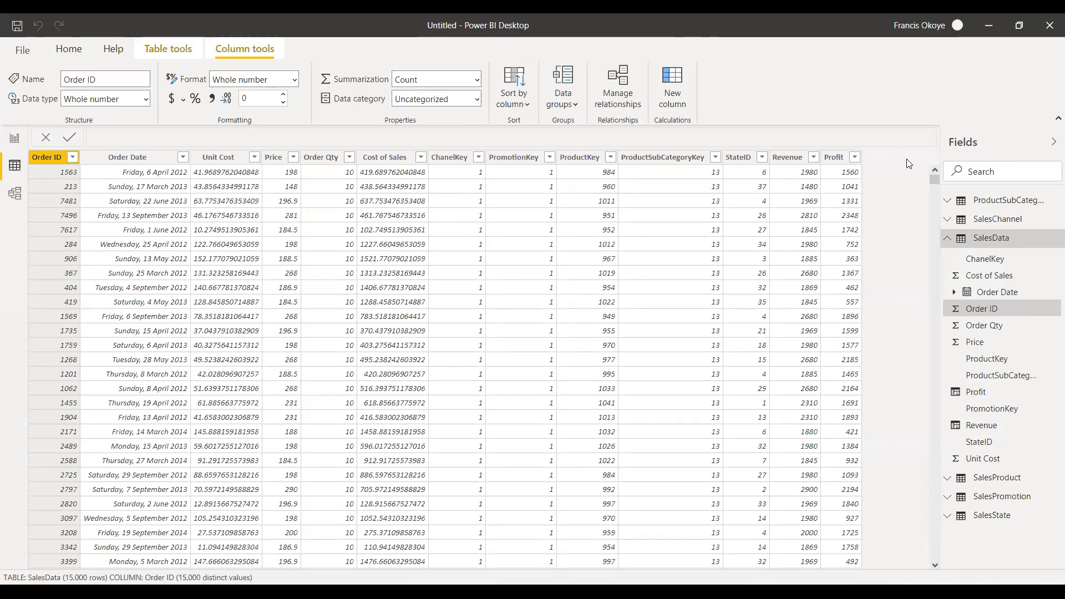
pyautogui.click(16, 140)
pyautogui.click(15, 170)
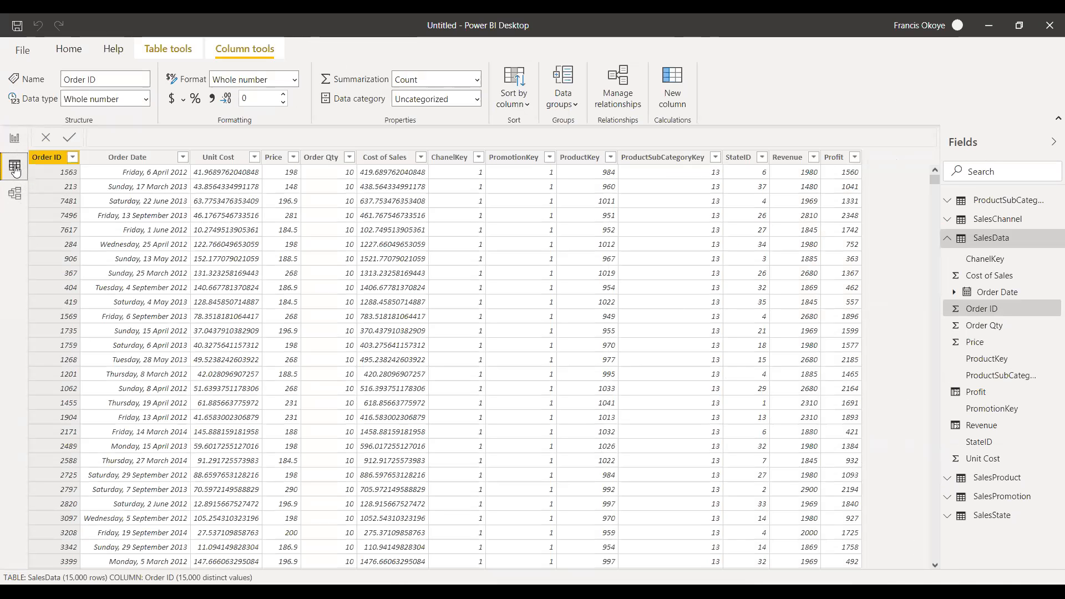
pyautogui.click(14, 140)
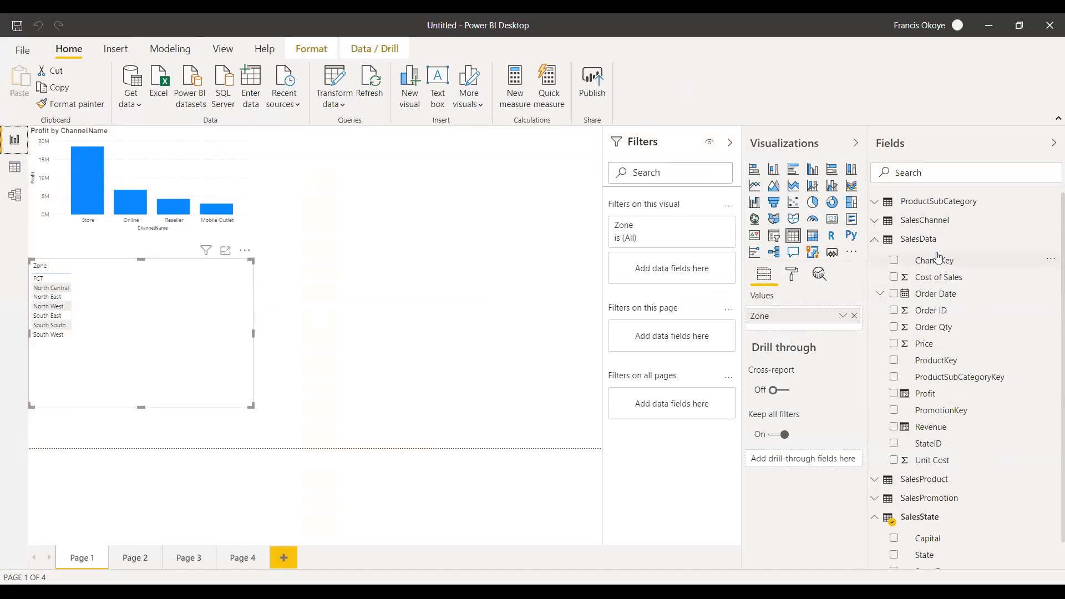
# Add the Revenue field from SalesData to the Zone table visual.
pyautogui.click(877, 240)
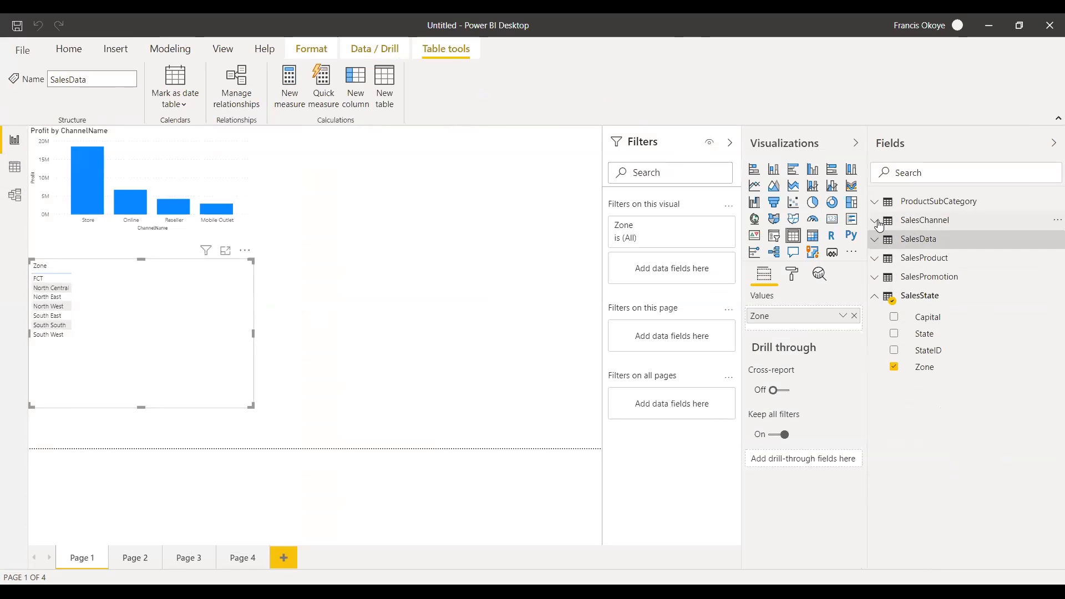
pyautogui.click(878, 222)
pyautogui.click(877, 222)
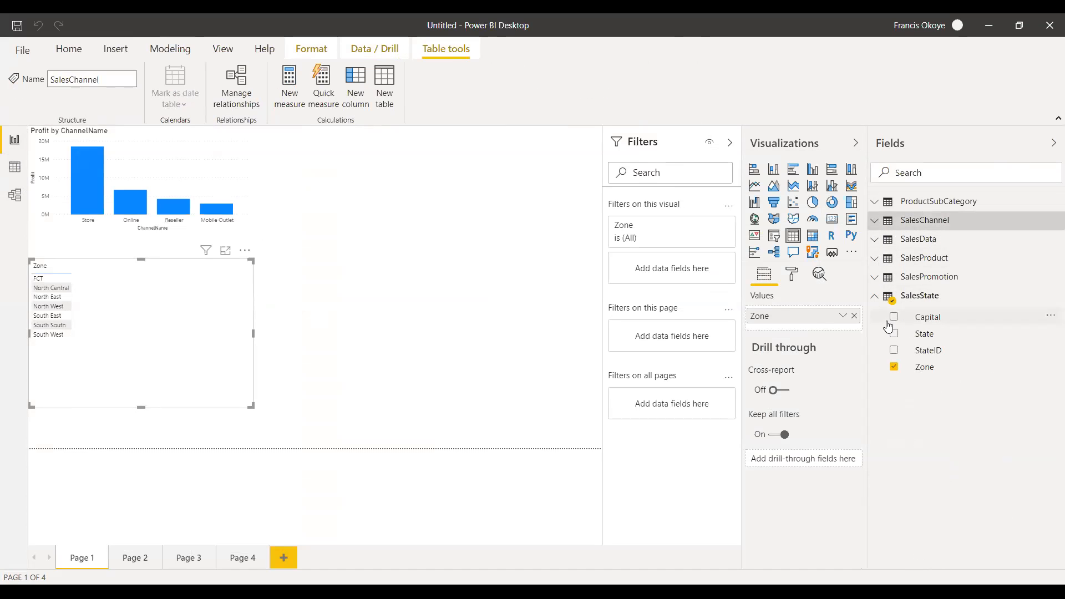
pyautogui.click(875, 297)
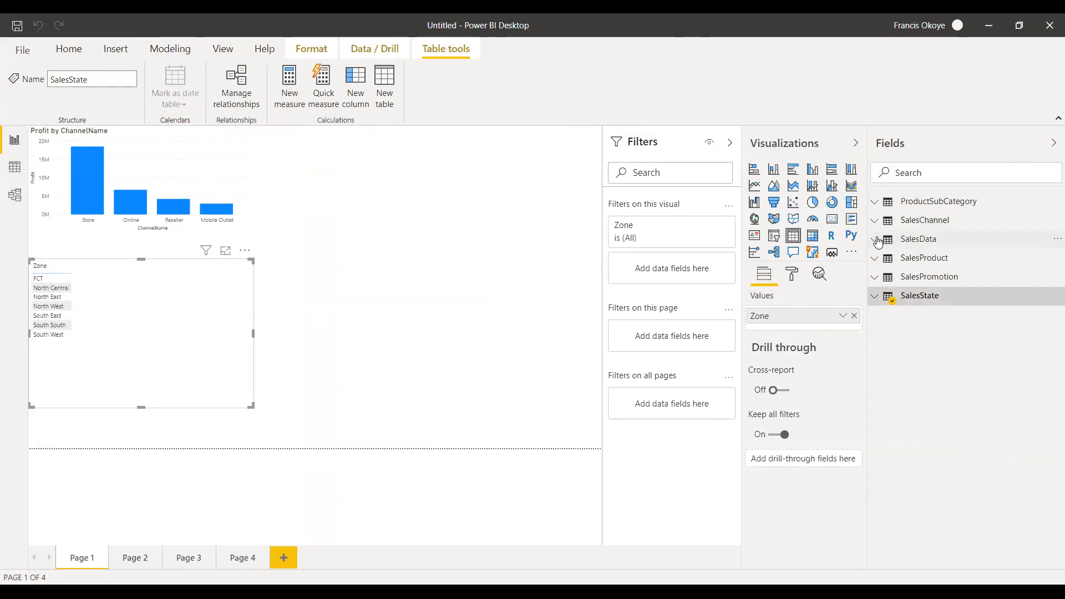
pyautogui.click(878, 242)
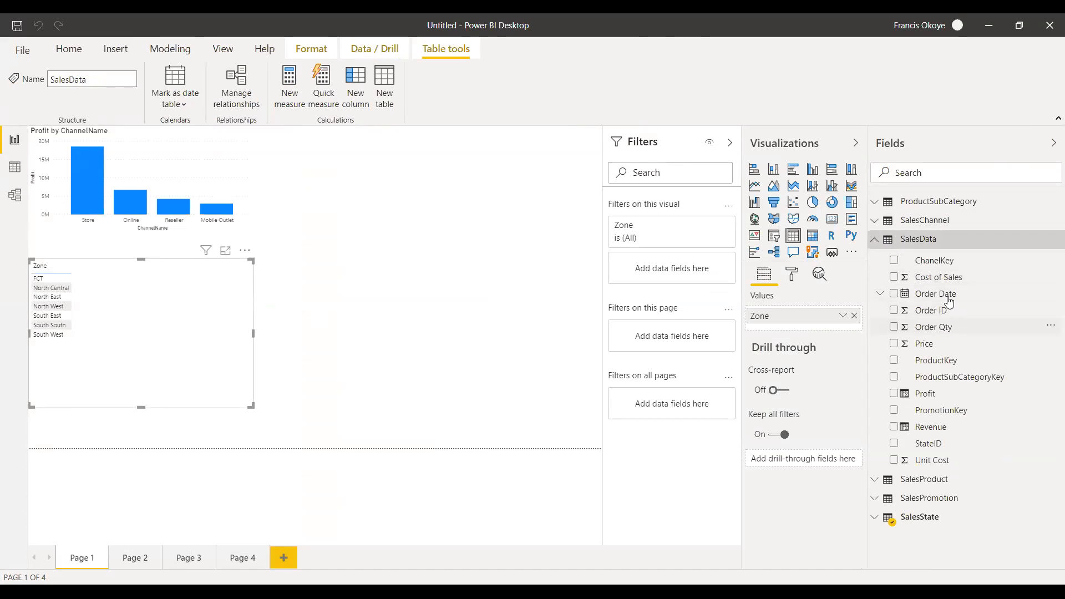
pyautogui.moveTo(943, 430); pyautogui.dragTo(156, 333)
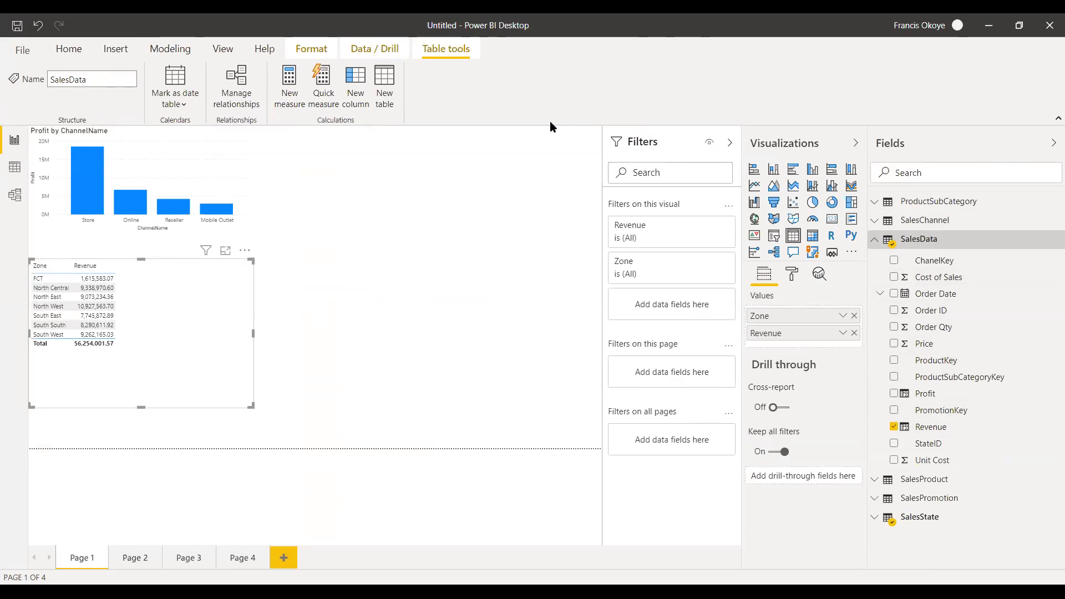
# Convert the Zone and Revenue table into a clustered bar chart and widen it slightly.
pyautogui.click(794, 169)
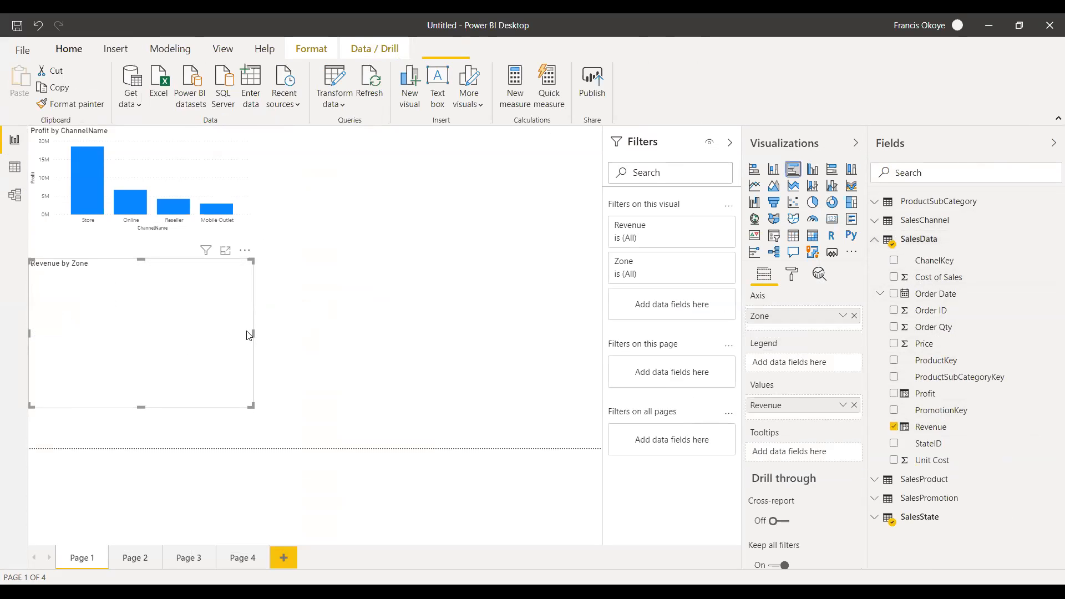
pyautogui.moveTo(253, 331); pyautogui.dragTo(267, 330)
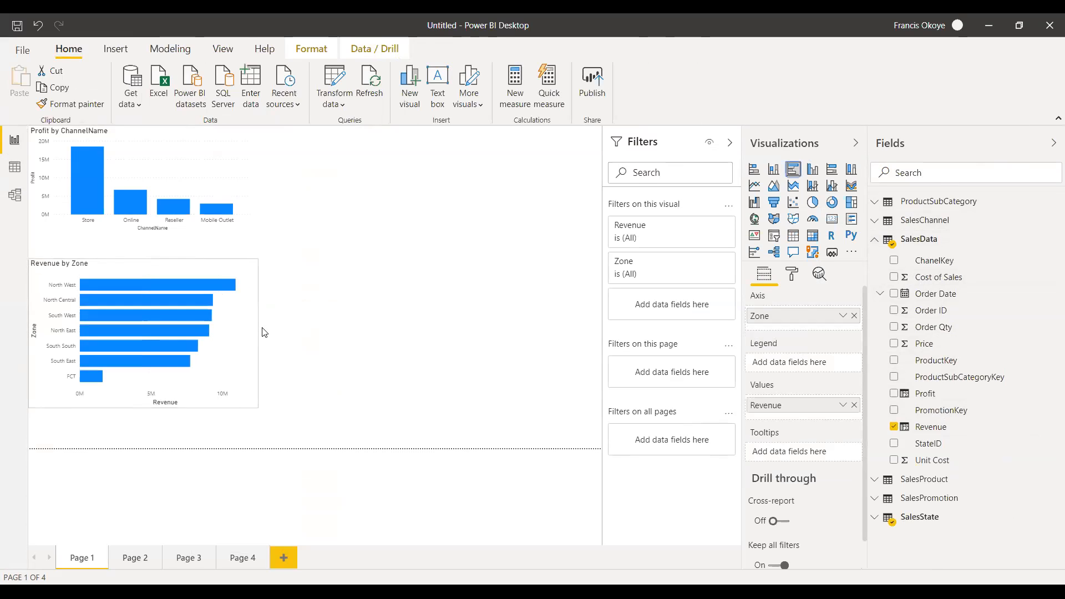
pyautogui.click(355, 295)
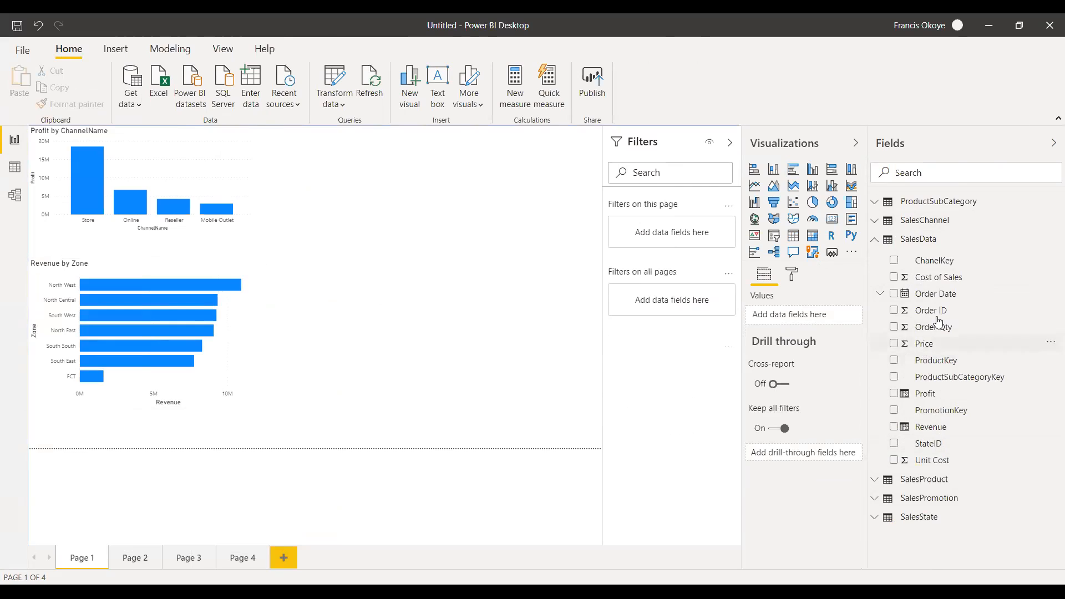
# Create a clustered column chart of Profit by Zone beside the Revenue by Zone chart.
pyautogui.click(875, 239)
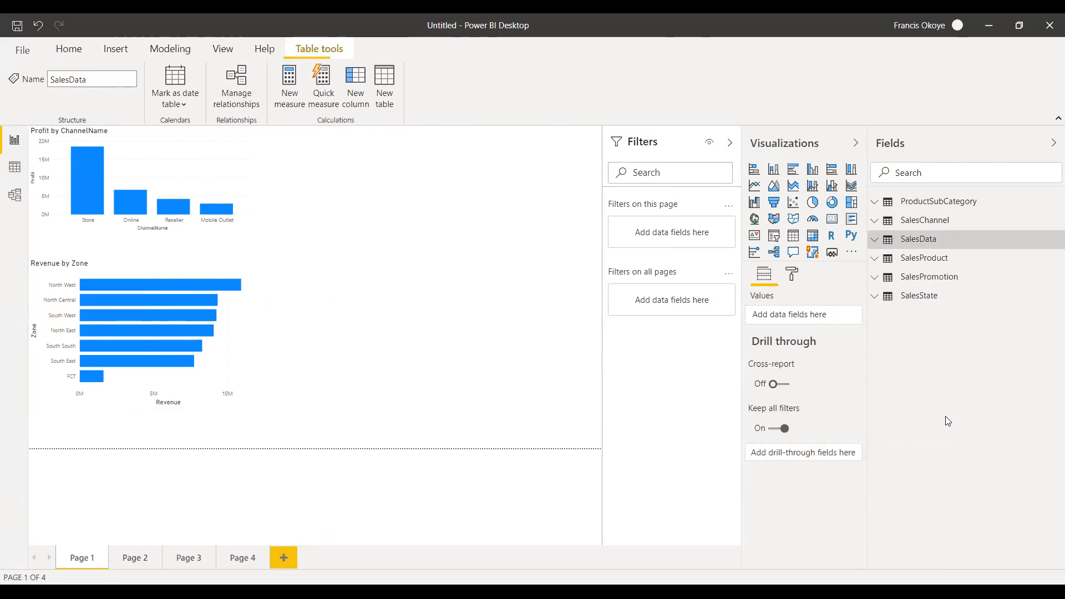
pyautogui.click(875, 295)
pyautogui.moveTo(917, 368); pyautogui.dragTo(428, 326)
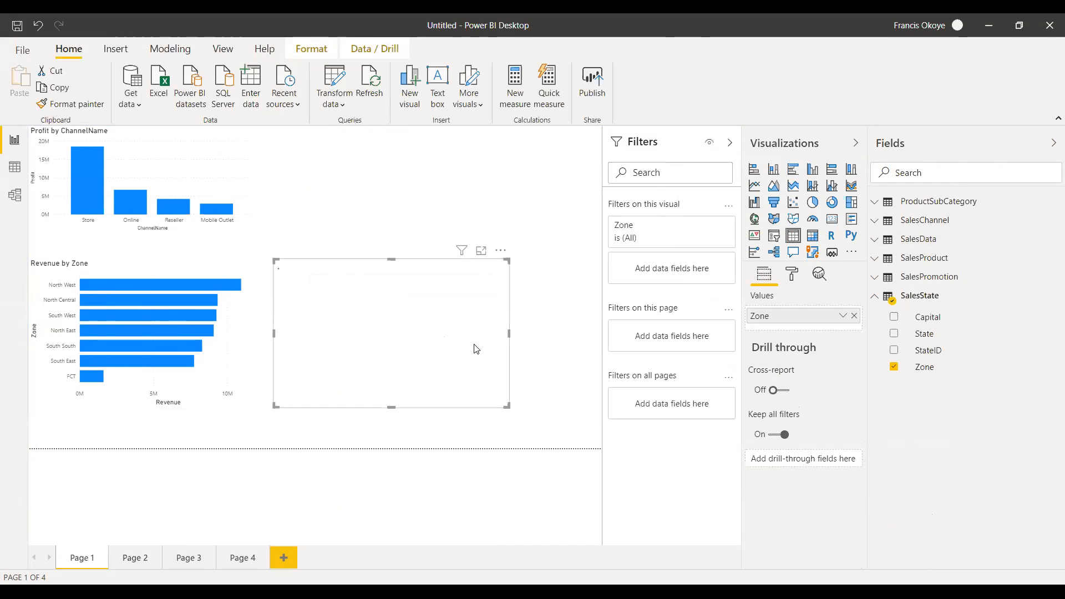
pyautogui.click(874, 296)
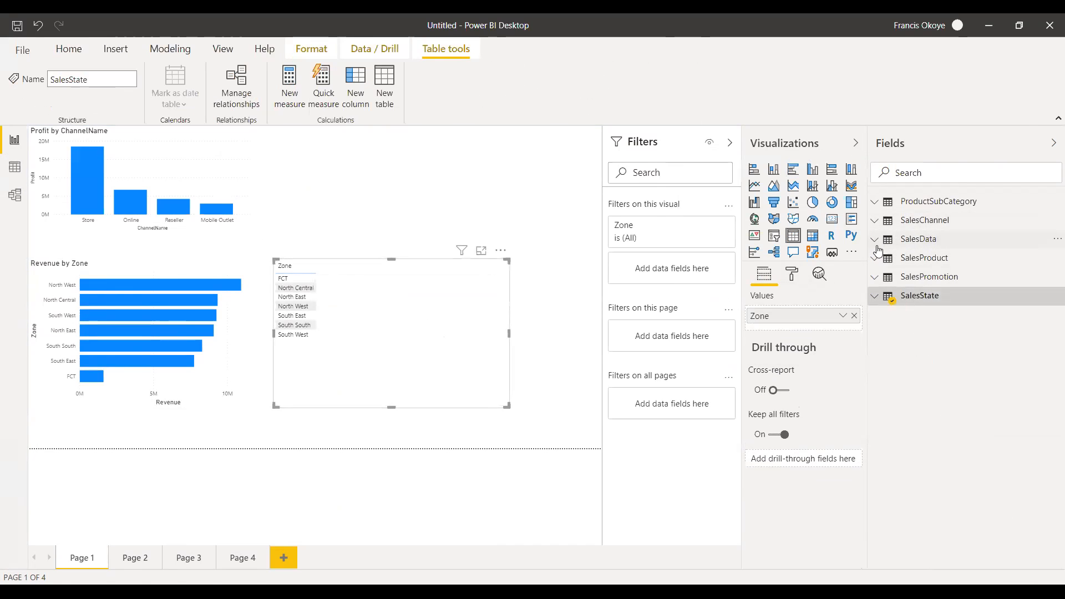
pyautogui.click(877, 241)
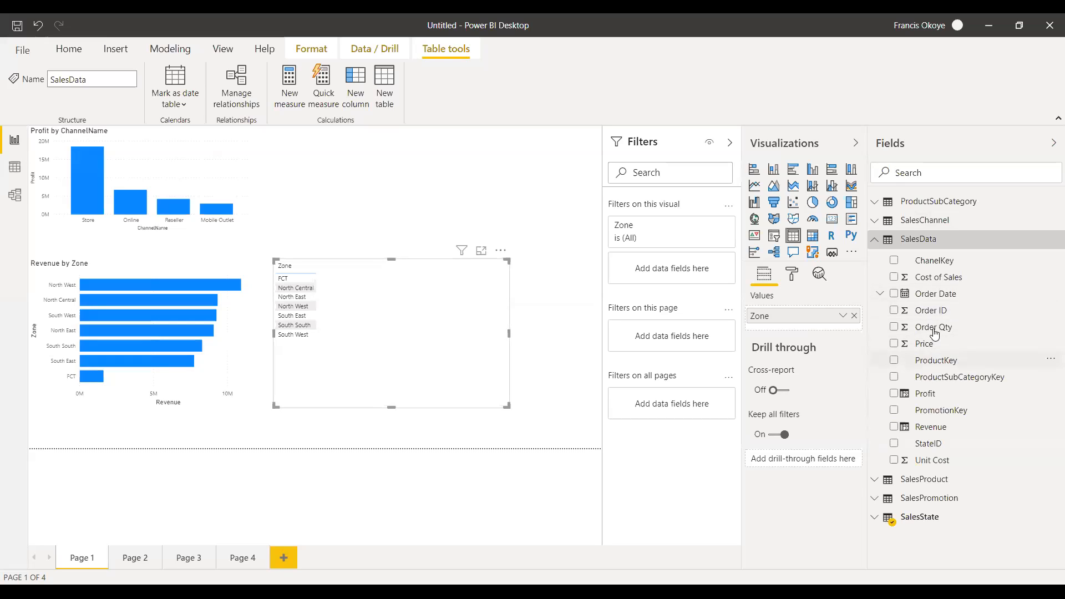
pyautogui.moveTo(952, 395); pyautogui.dragTo(453, 337)
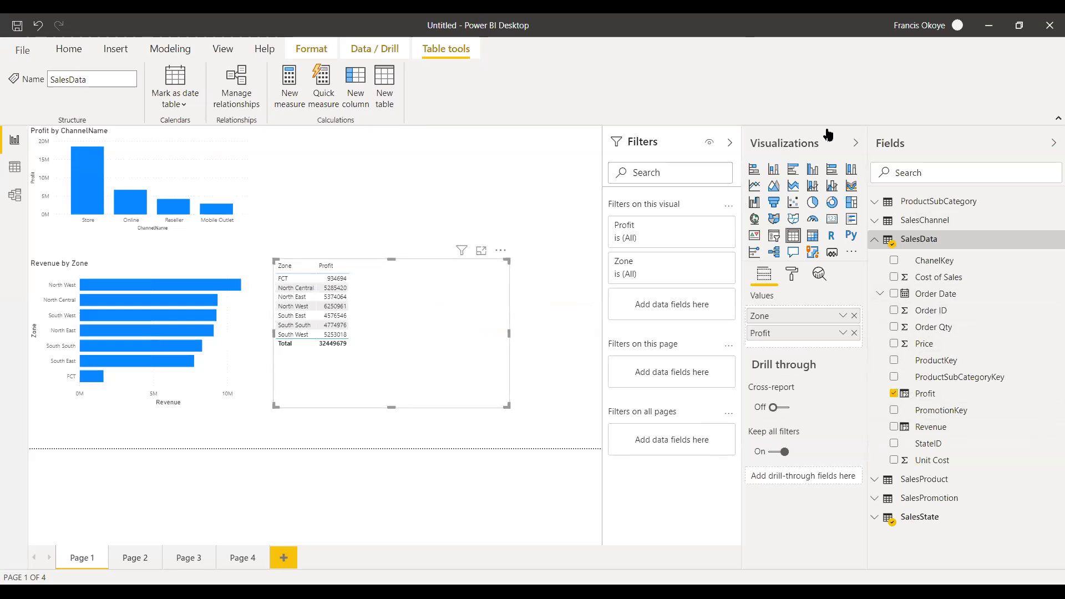
pyautogui.click(812, 171)
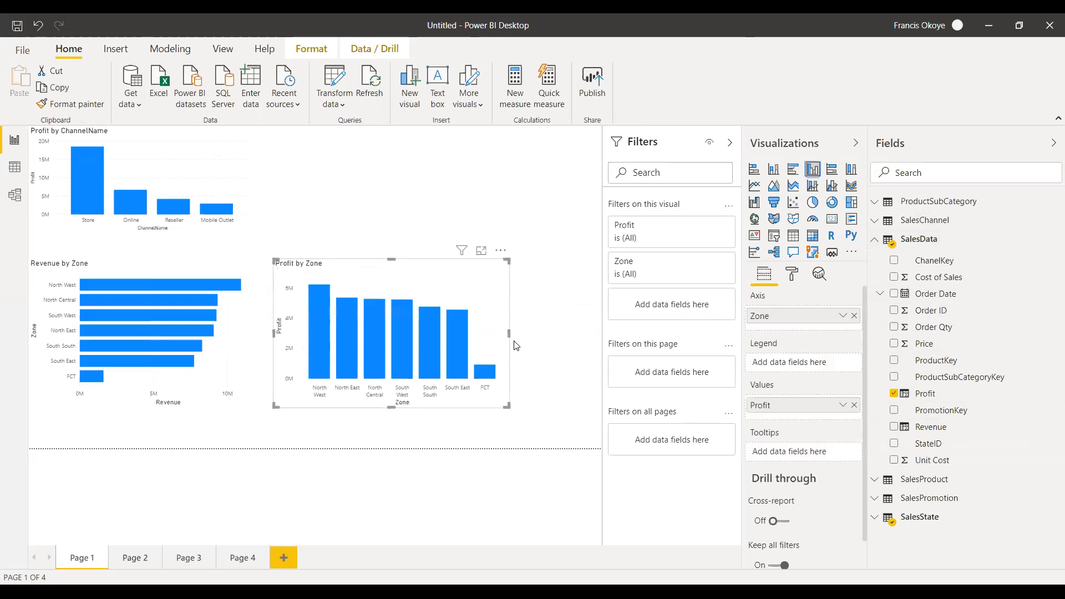
# Widen the Profit by Zone column chart slightly and replace its Profit value with Cost of Sales.
pyautogui.moveTo(539, 332); pyautogui.dragTo(547, 333)
pyautogui.moveTo(410, 258); pyautogui.dragTo(434, 264)
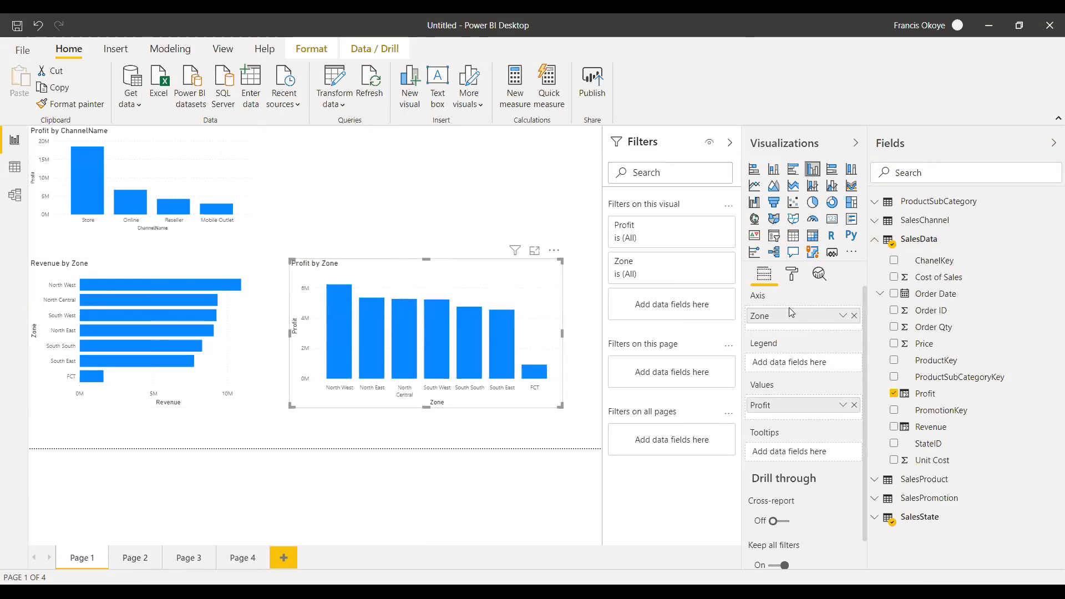
pyautogui.click(575, 281)
pyautogui.click(515, 275)
pyautogui.moveTo(956, 282); pyautogui.dragTo(814, 411)
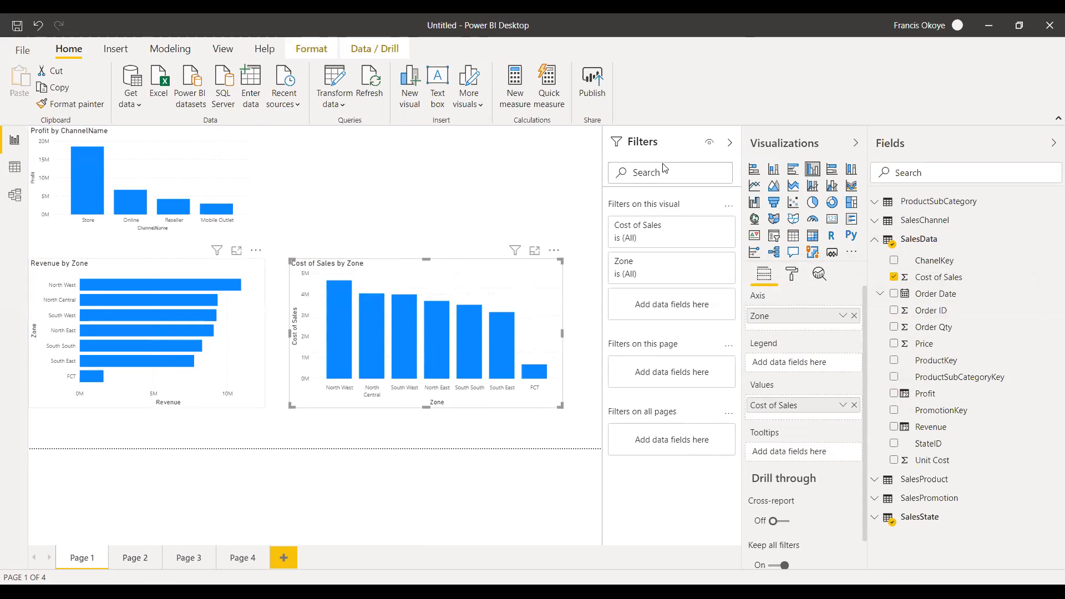
# Try a stacked column layout for the Revenue by Zone and Cost of Sales by Zone charts, with the latter moved higher.
pyautogui.click(774, 168)
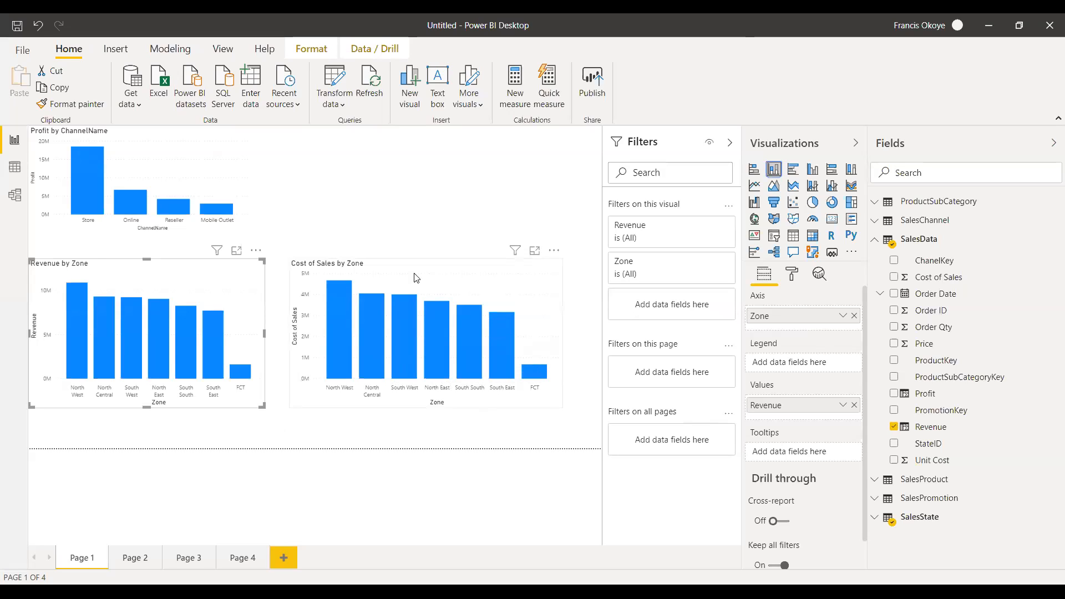
pyautogui.moveTo(424, 247); pyautogui.dragTo(431, 163)
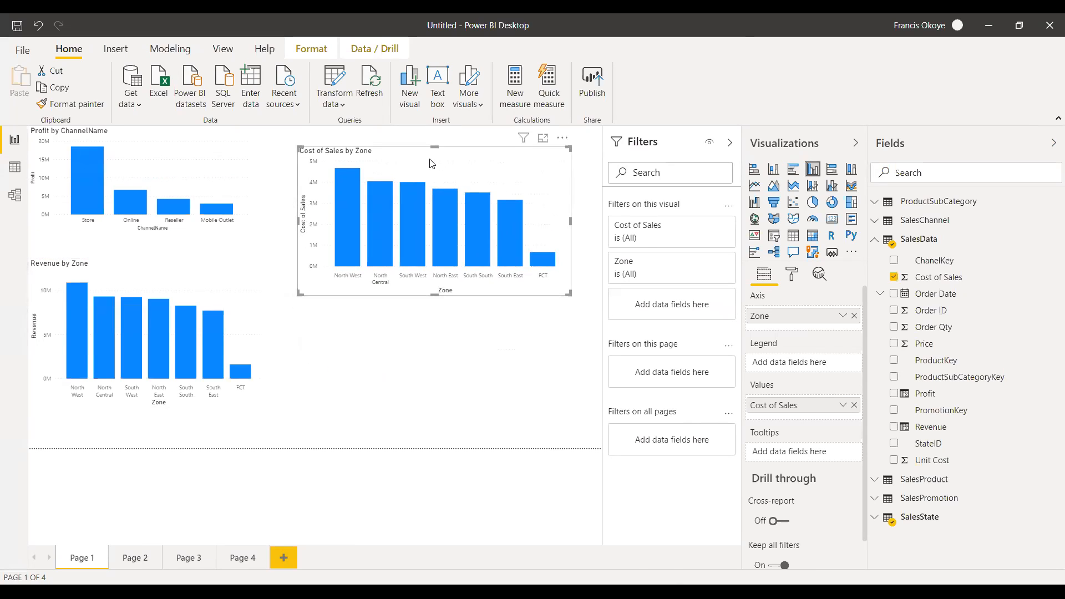
pyautogui.click(772, 171)
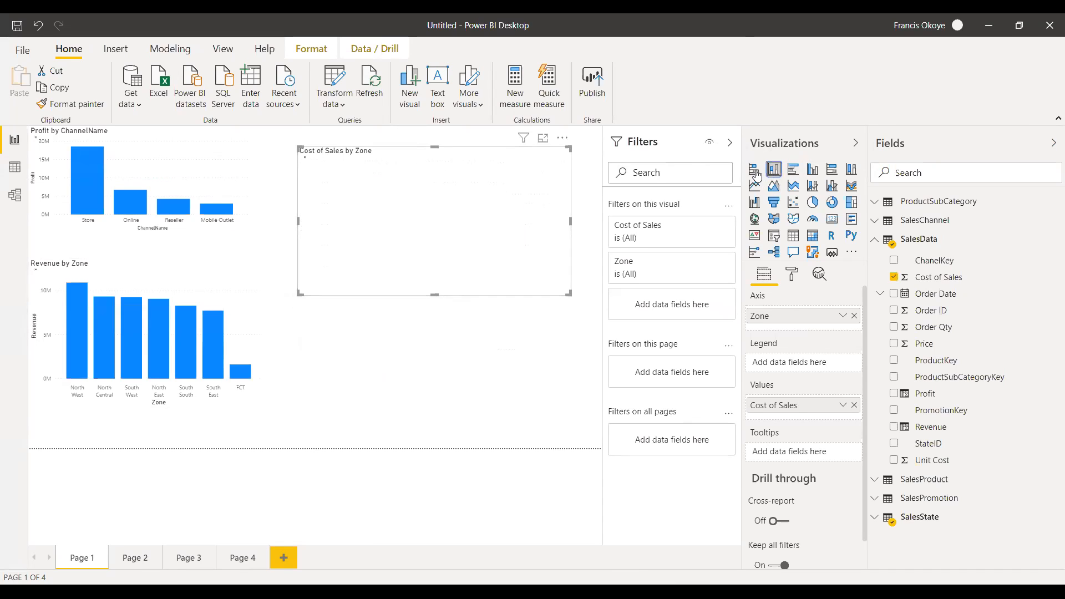
pyautogui.click(813, 172)
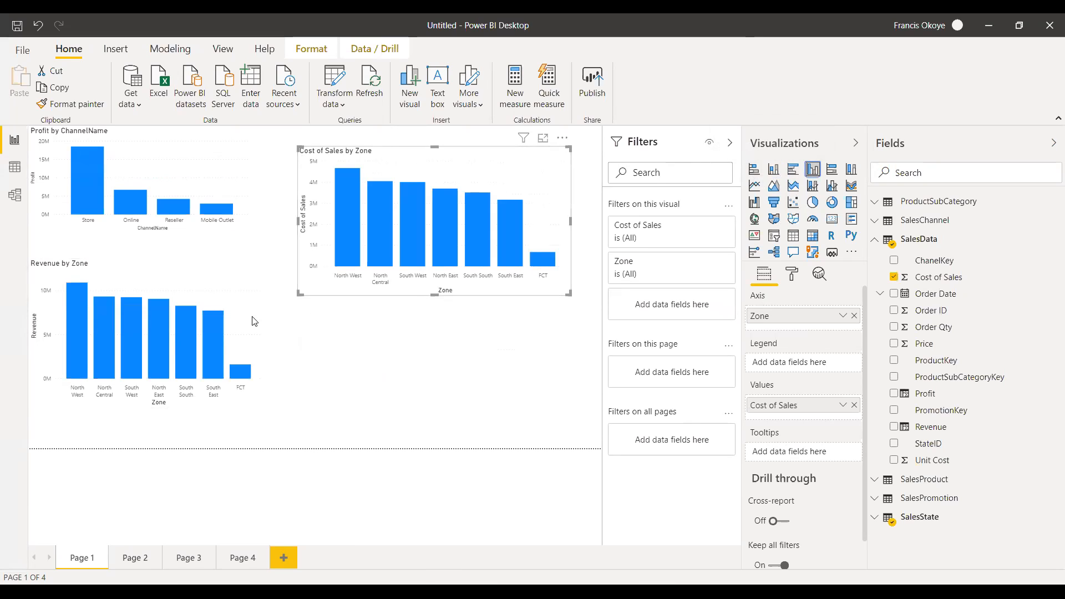
# Delete the Revenue by Zone chart and add Revenue as the first value in the Cost of Sales by Zone chart.
pyautogui.click(229, 317)
pyautogui.press('Delete')
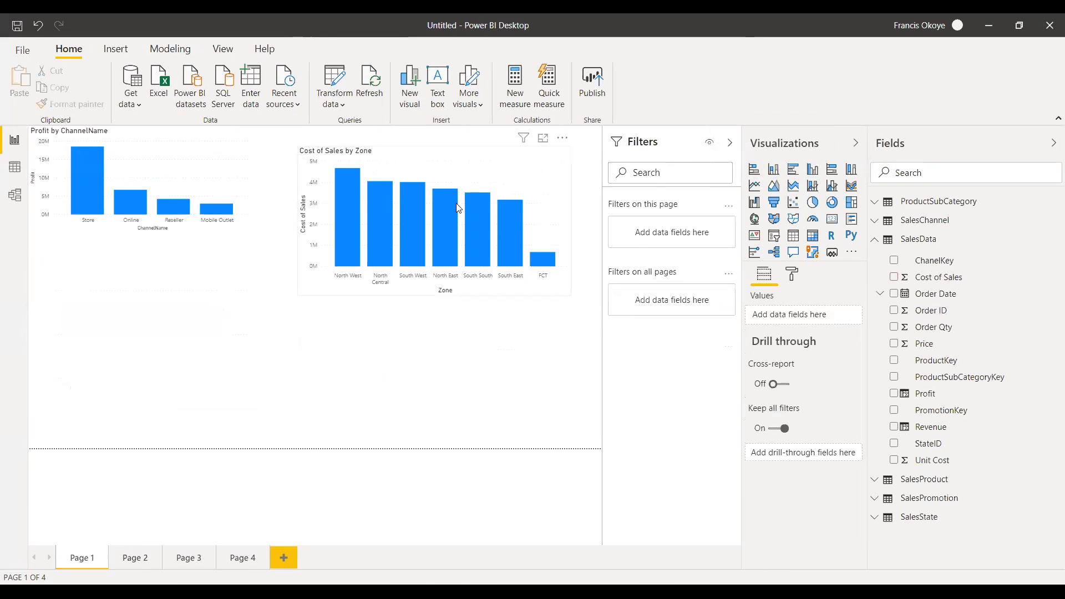
pyautogui.click(510, 163)
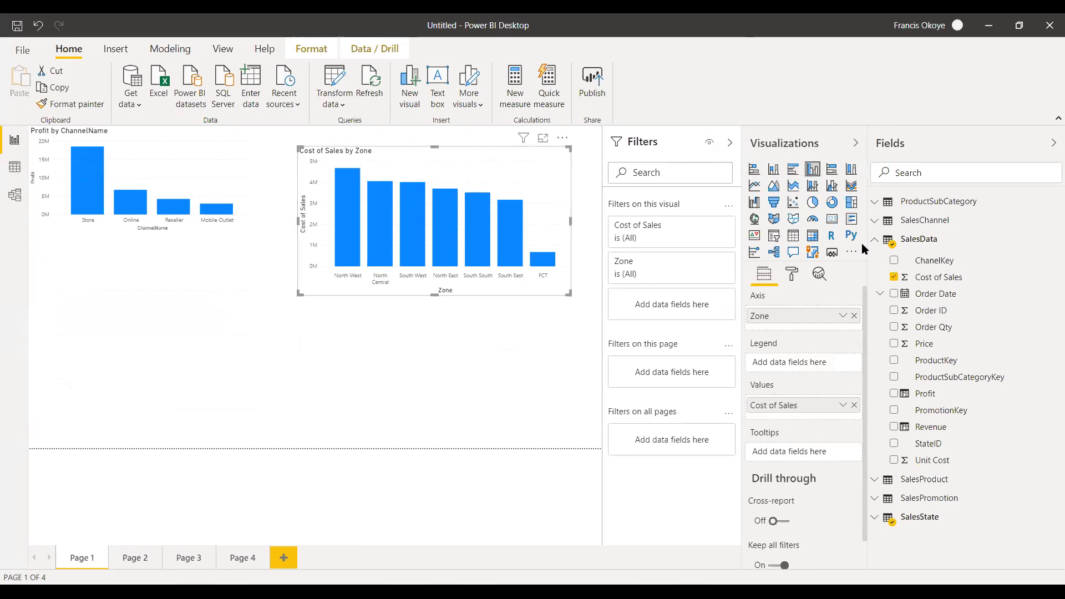
pyautogui.moveTo(956, 427); pyautogui.dragTo(805, 414)
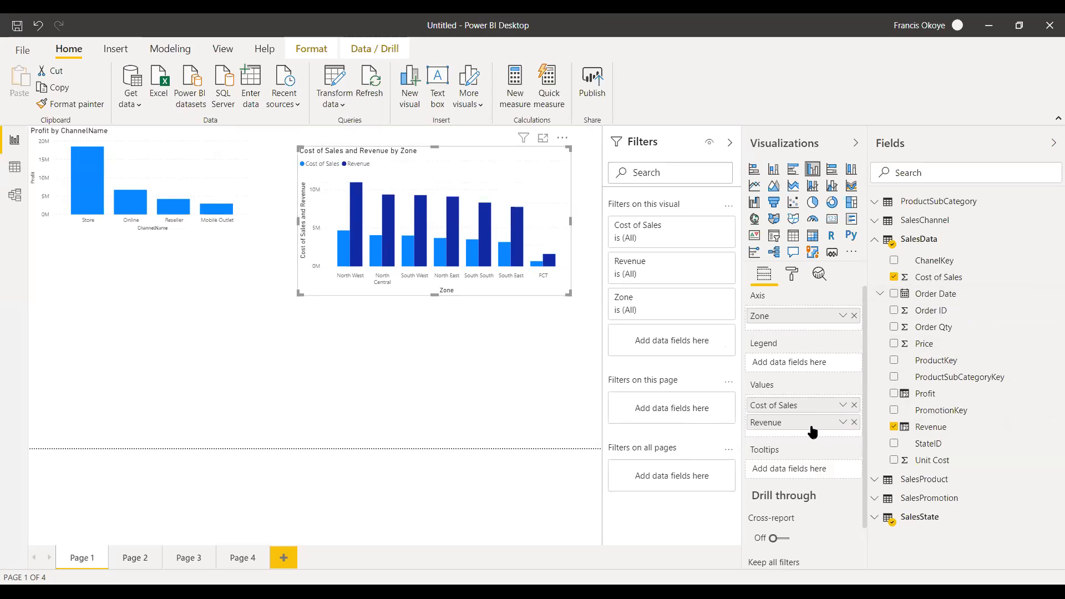
pyautogui.moveTo(811, 422); pyautogui.dragTo(808, 405)
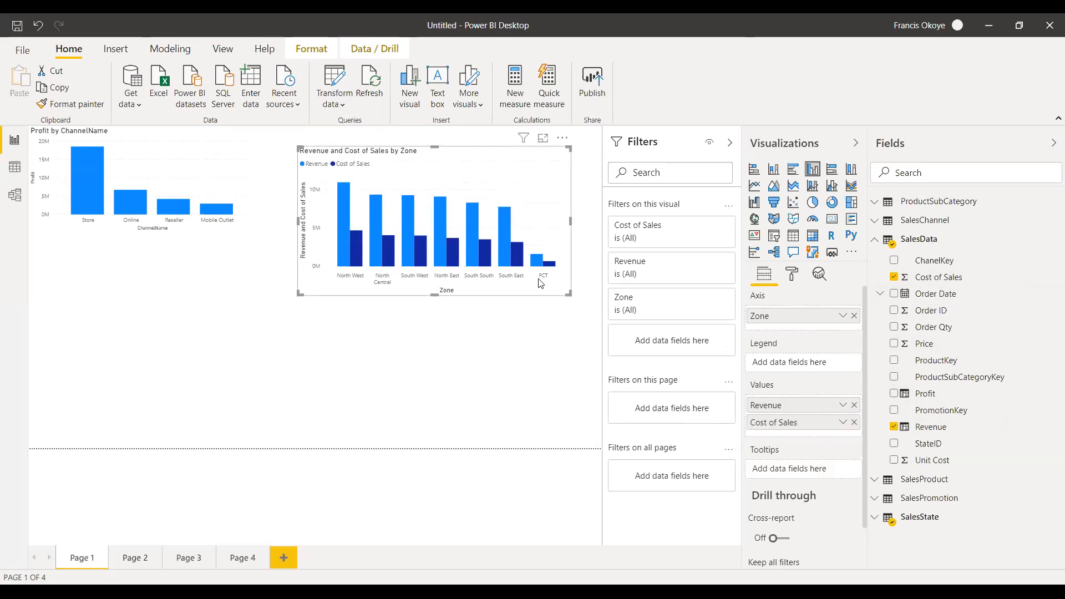
# Move the Revenue and Cost of Sales by Zone chart below the Profit by ChannelName chart and add Profit as its third value.
pyautogui.moveTo(494, 158); pyautogui.dragTo(219, 316)
pyautogui.moveTo(160, 300); pyautogui.dragTo(162, 288)
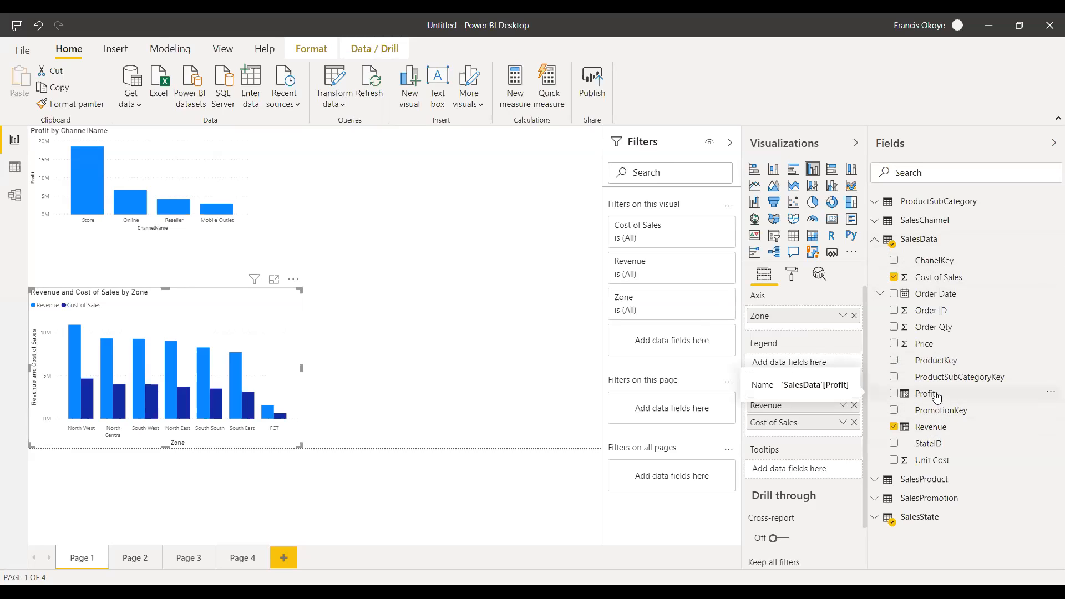
pyautogui.moveTo(936, 397); pyautogui.dragTo(202, 362)
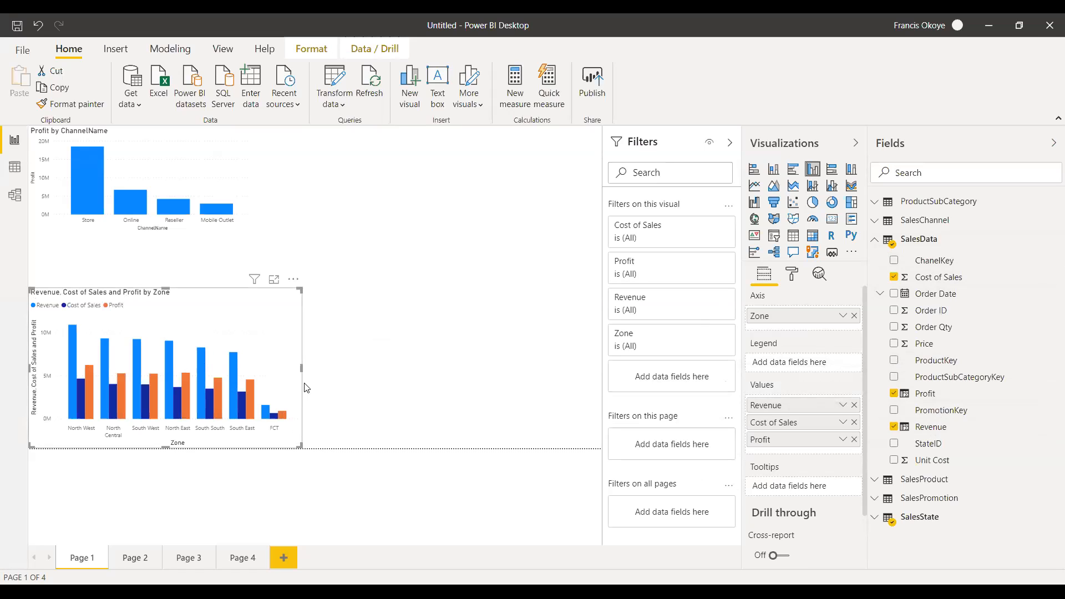
# Adjust the width of the Revenue, Cost of Sales and Profit by Zone chart, leaving it slightly narrower.
pyautogui.moveTo(301, 367); pyautogui.dragTo(322, 366)
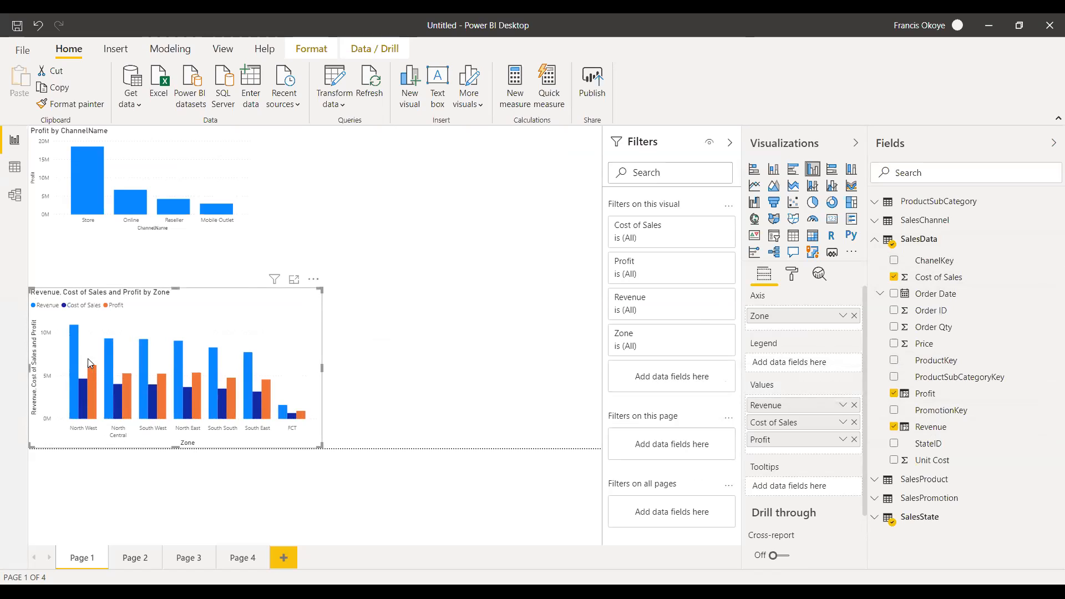
pyautogui.click(438, 377)
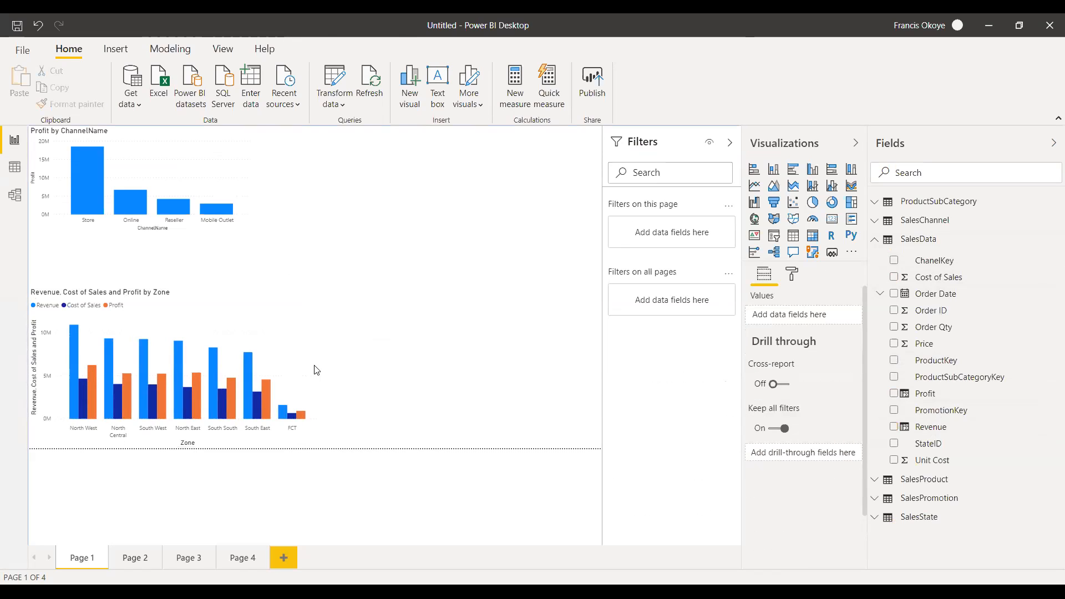
pyautogui.click(322, 375)
pyautogui.moveTo(322, 375); pyautogui.dragTo(284, 375)
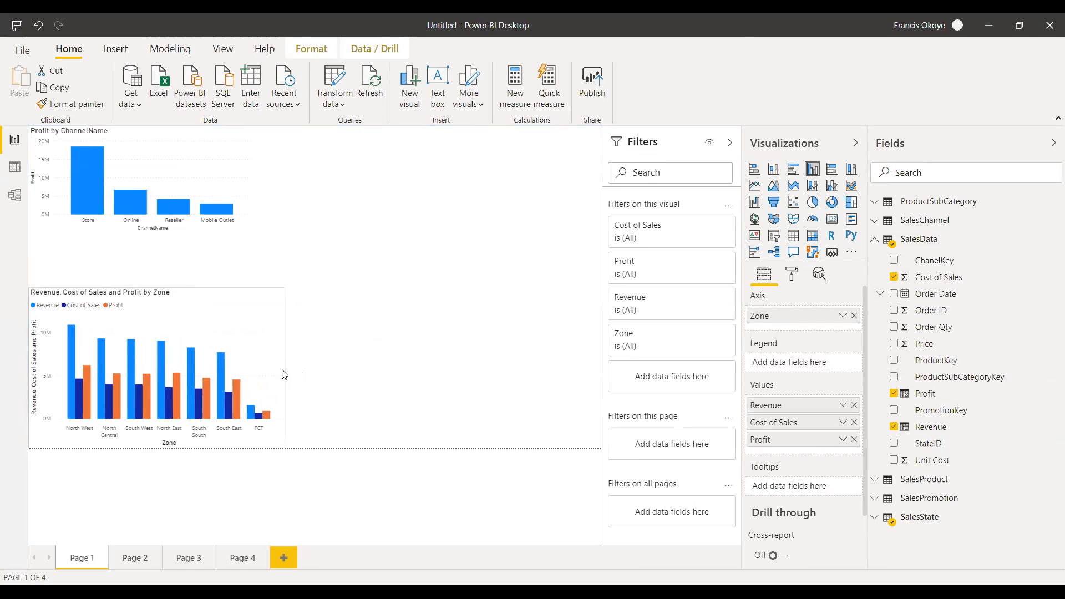
pyautogui.click(361, 451)
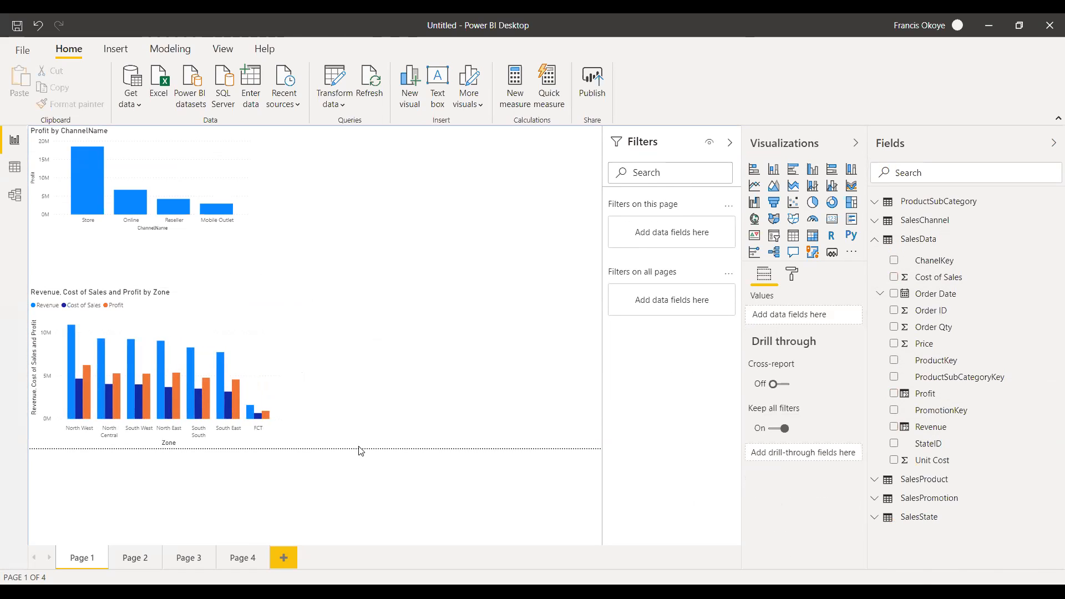
# Make the Profit by ChannelName chart taller and place it directly above the zone chart.
pyautogui.click(139, 233)
pyautogui.moveTo(139, 235); pyautogui.dragTo(140, 255)
pyautogui.moveTo(208, 154); pyautogui.dragTo(202, 162)
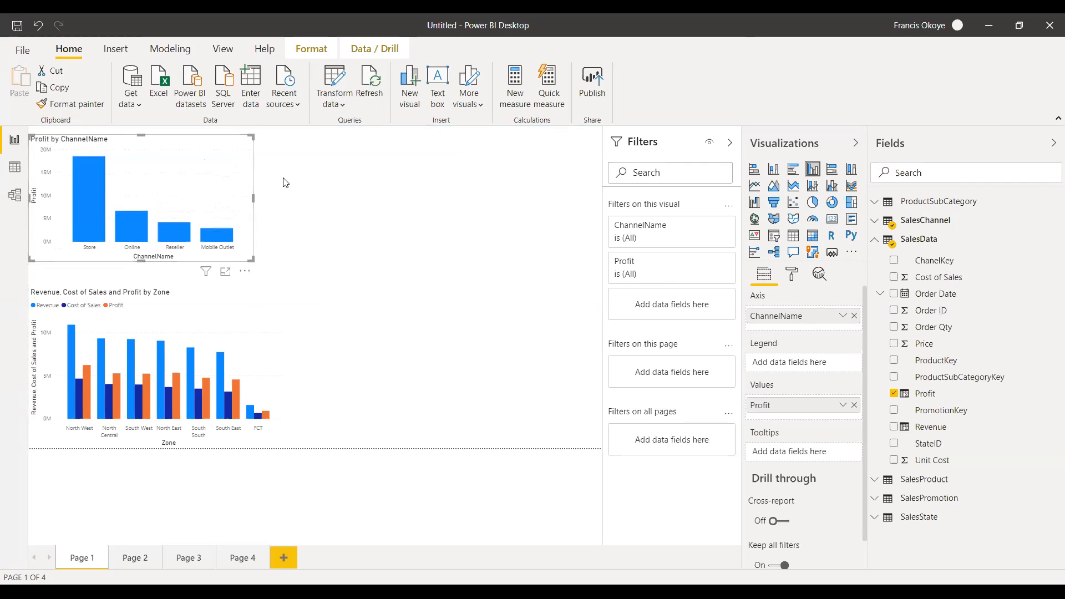
pyautogui.click(314, 251)
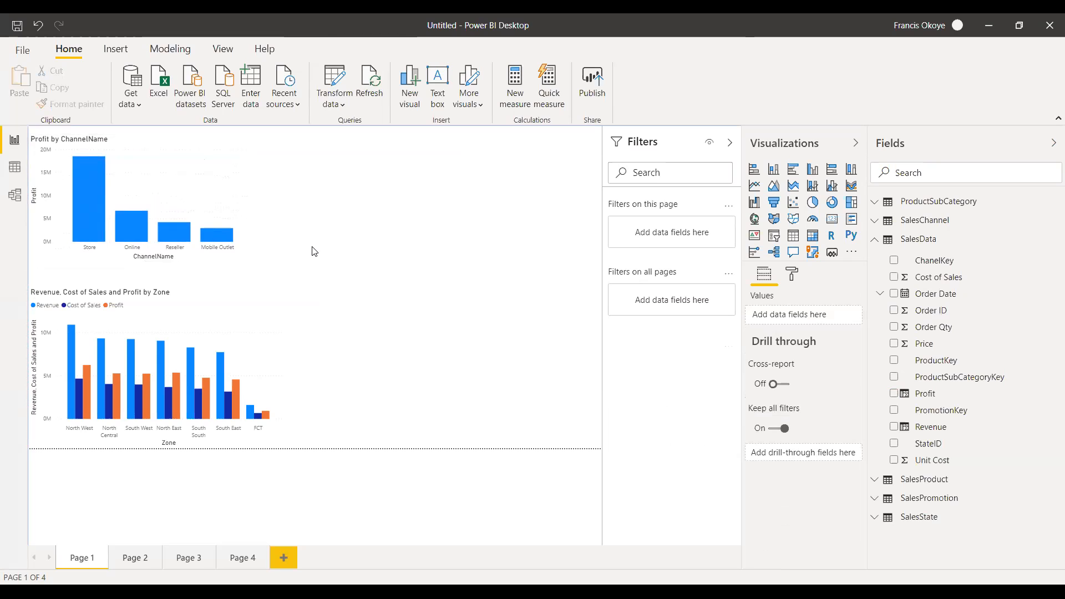
pyautogui.moveTo(212, 155); pyautogui.dragTo(214, 187)
pyautogui.click(328, 245)
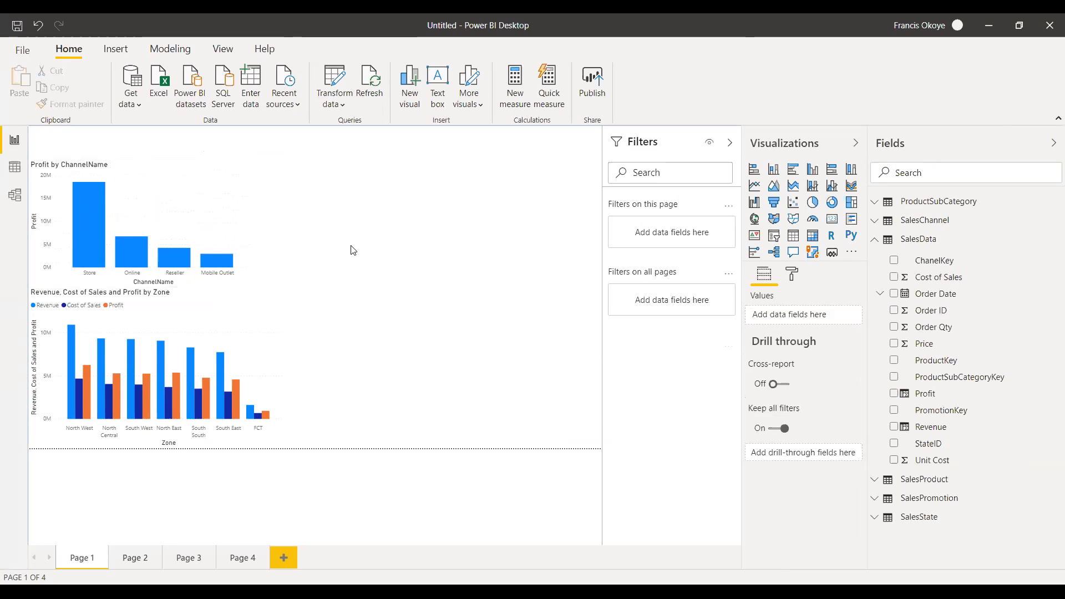
pyautogui.click(879, 242)
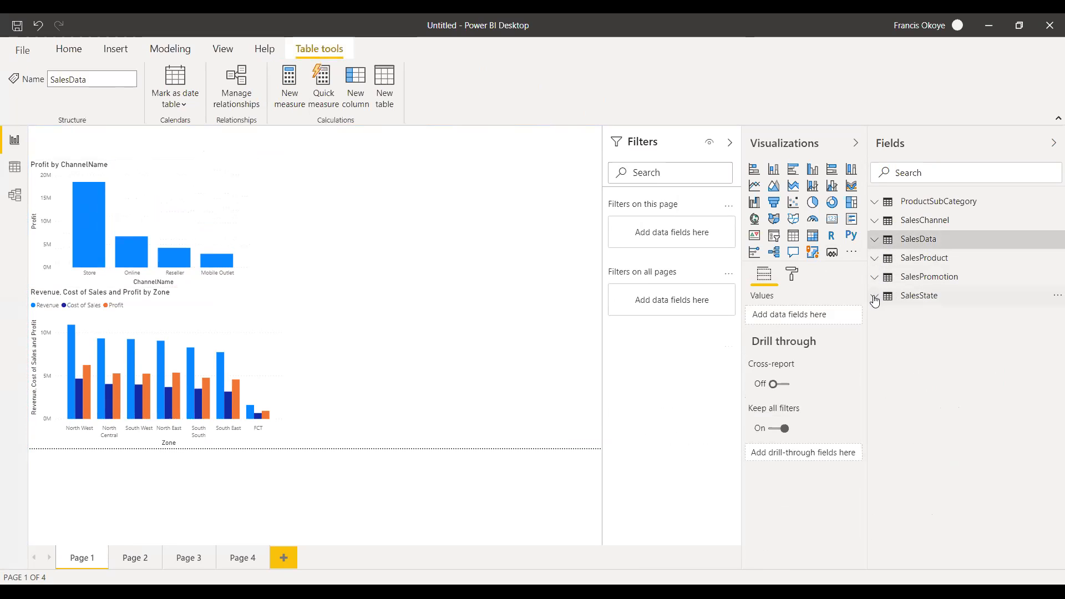
pyautogui.click(875, 239)
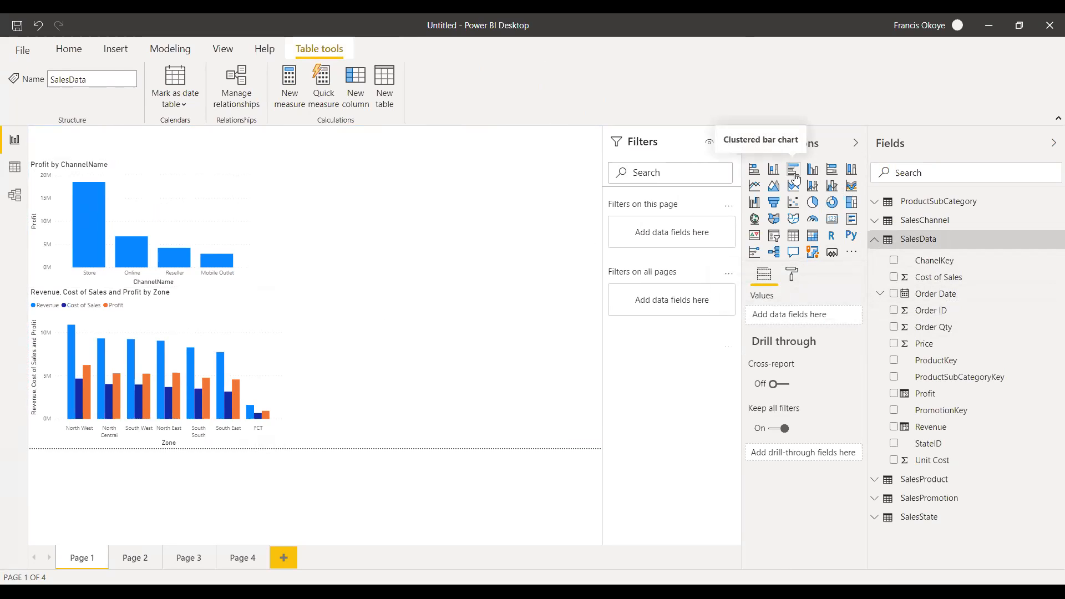
# Try the zone chart as a clustered bar chart, and switch it back to a clustered column chart.
pyautogui.click(262, 334)
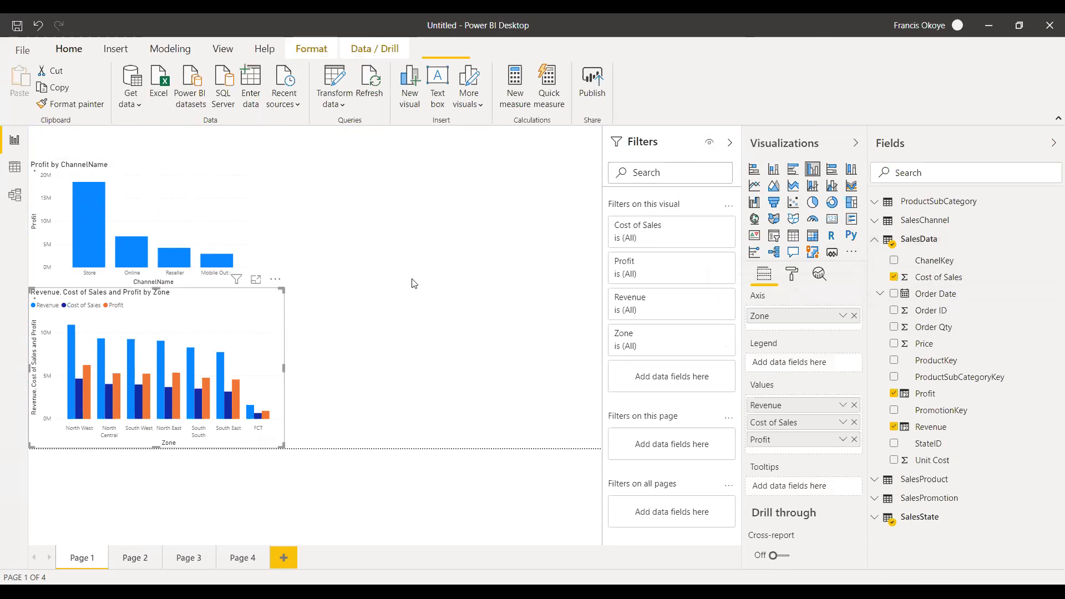
pyautogui.click(792, 173)
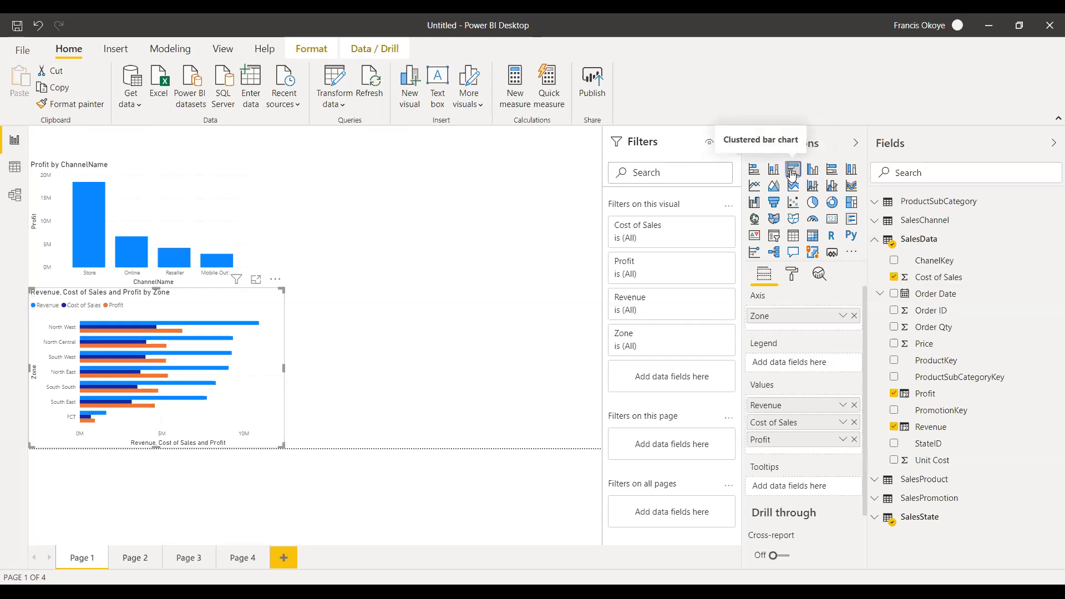
pyautogui.click(814, 171)
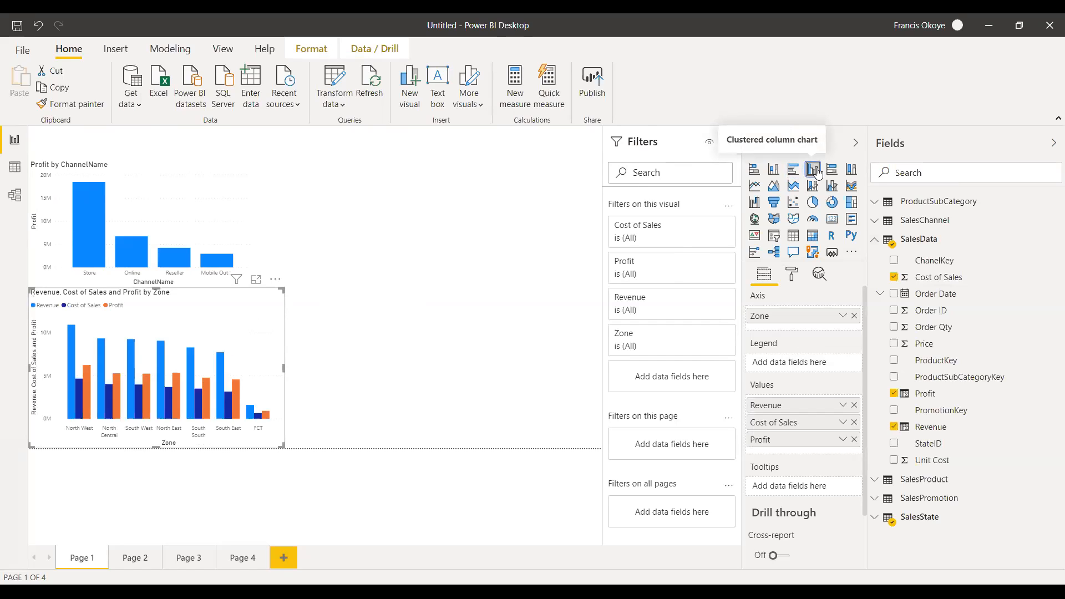
pyautogui.click(431, 251)
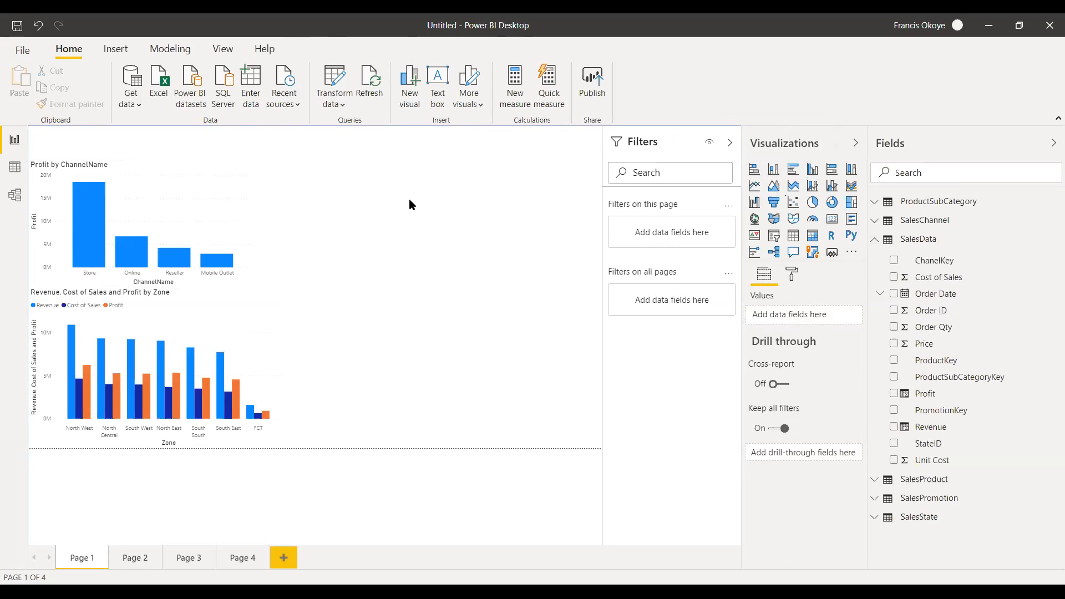
pyautogui.click(875, 240)
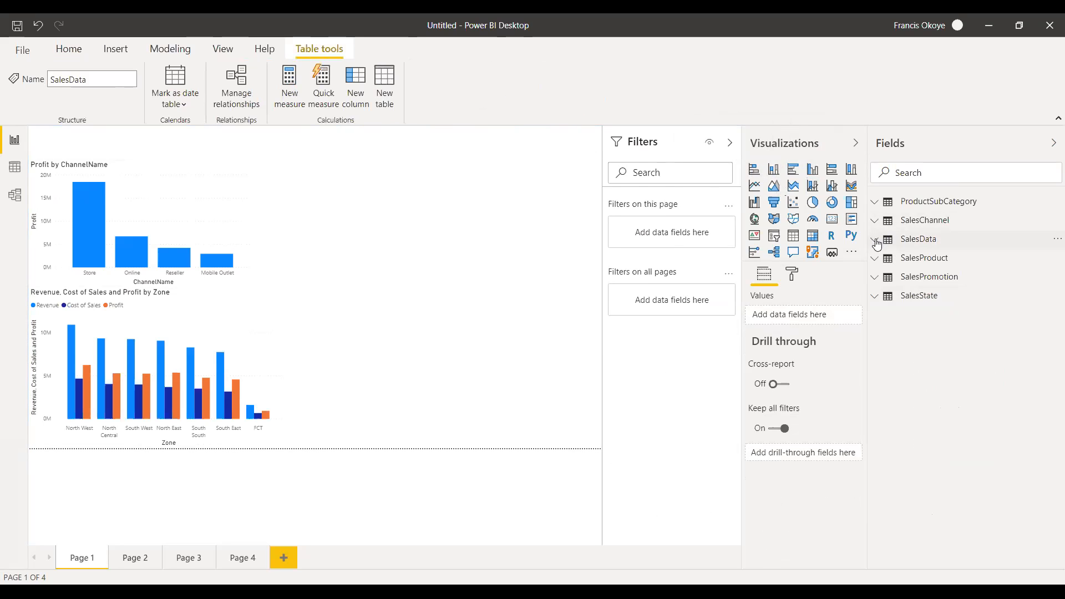
pyautogui.click(875, 241)
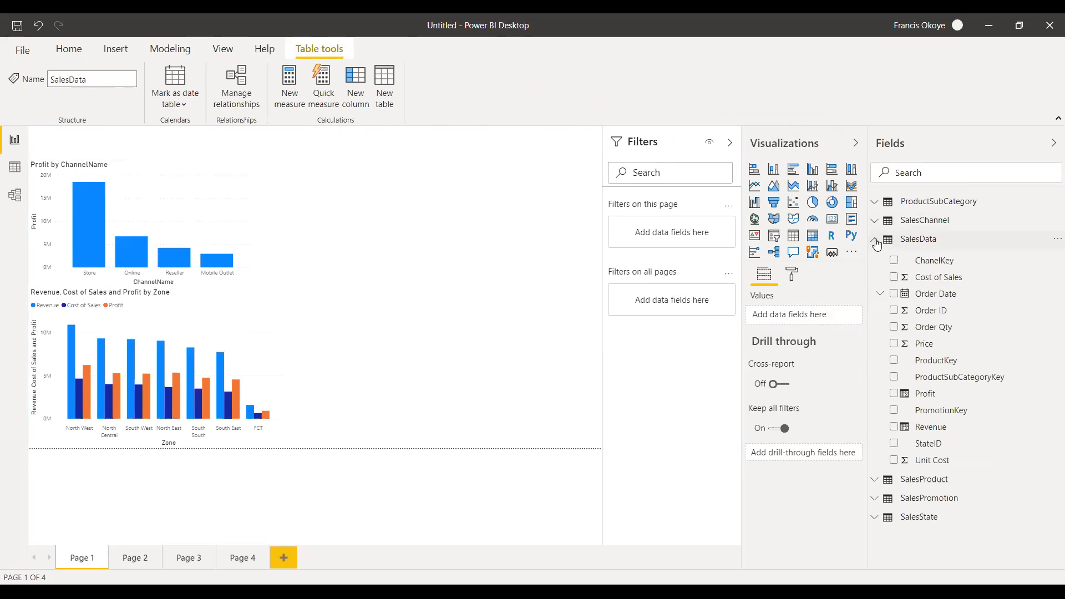
pyautogui.click(875, 240)
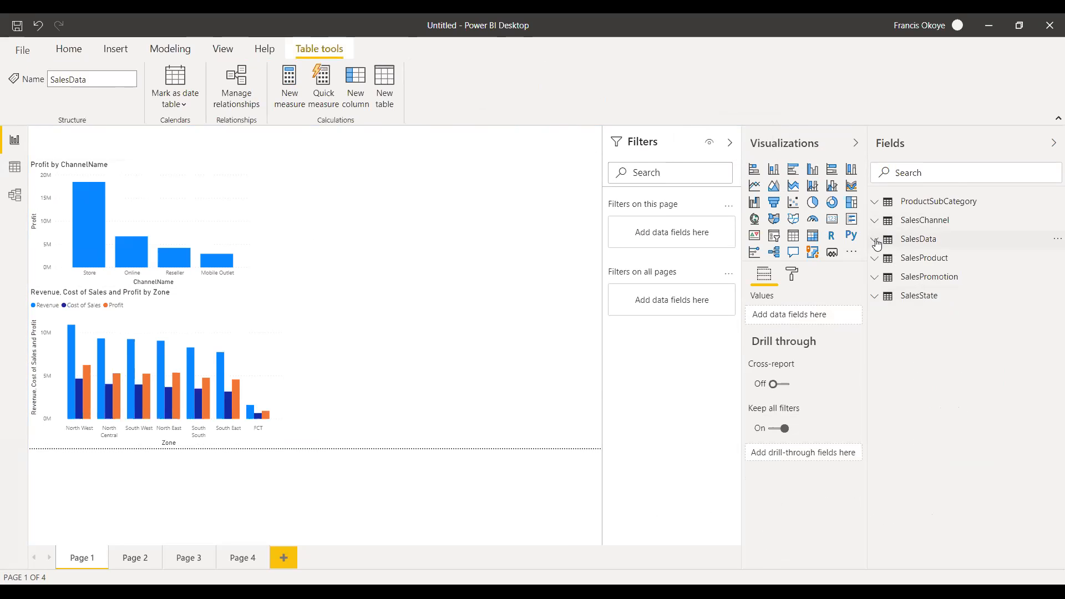
pyautogui.click(875, 240)
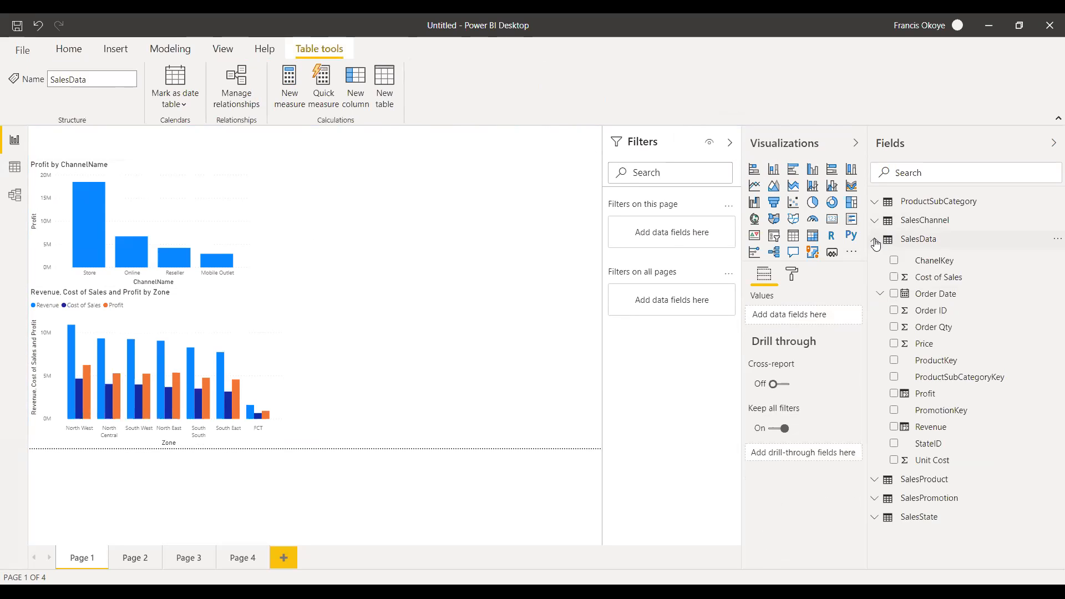
# Copy the Profit by ChannelName visual and paste the duplicate on Page 1 beside the original chart.
pyautogui.click(185, 186)
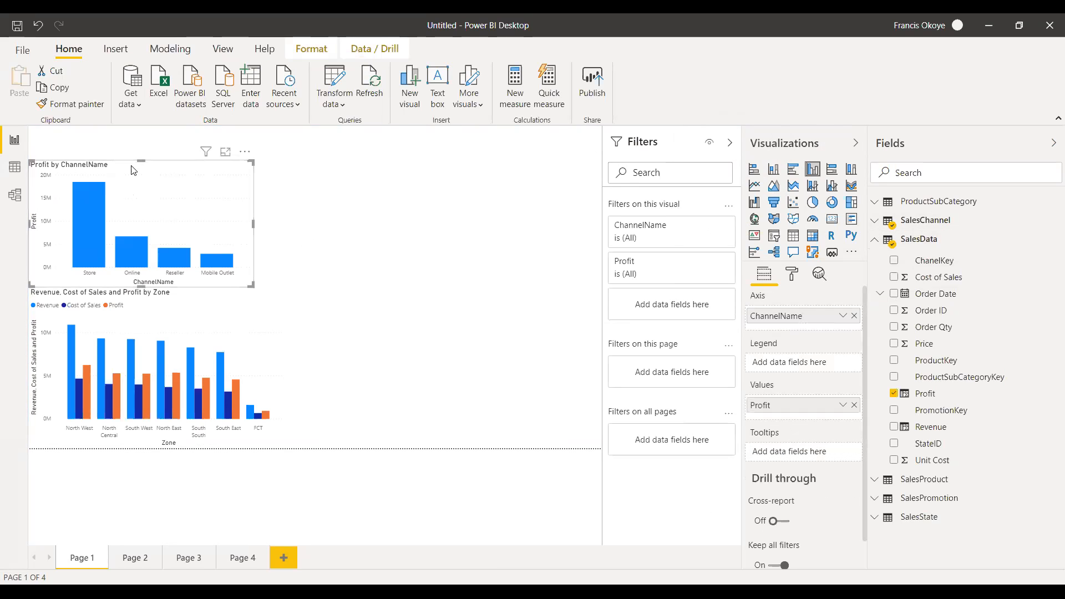
pyautogui.rightClick(153, 174)
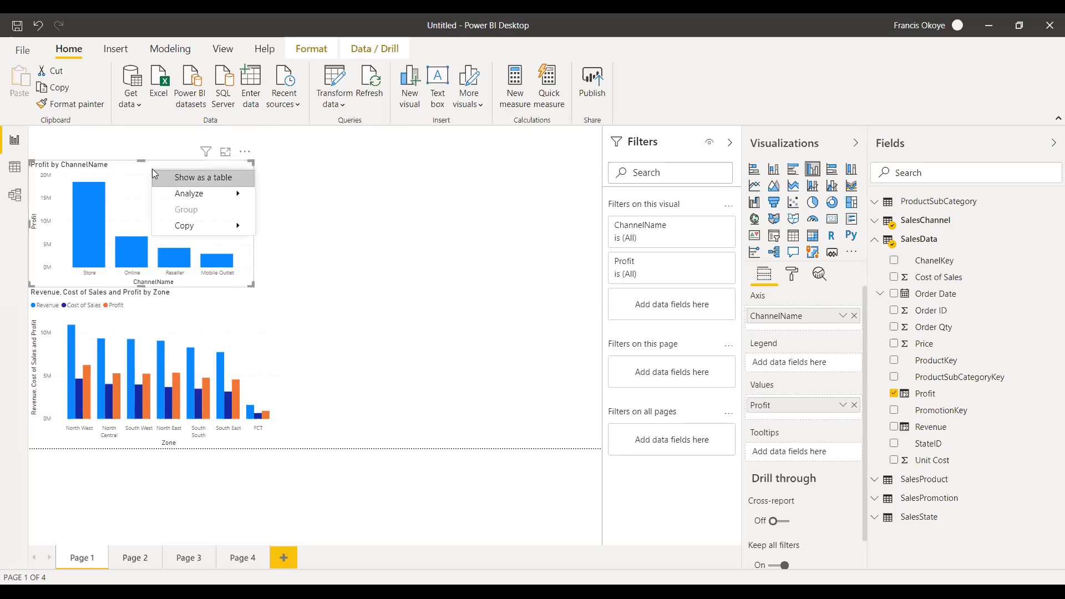
pyautogui.moveTo(240, 233)
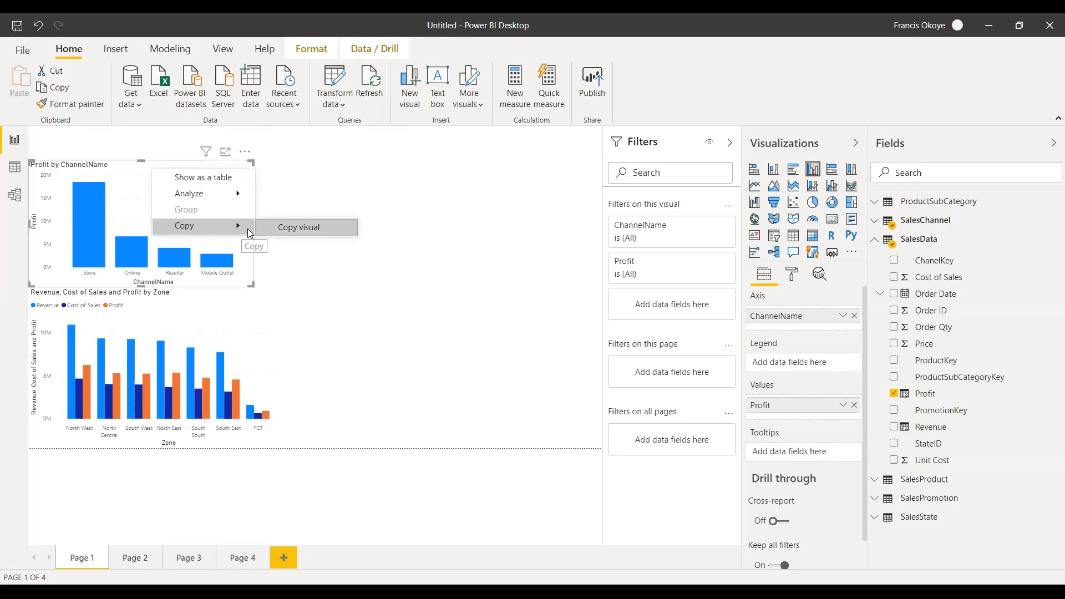
pyautogui.click(280, 228)
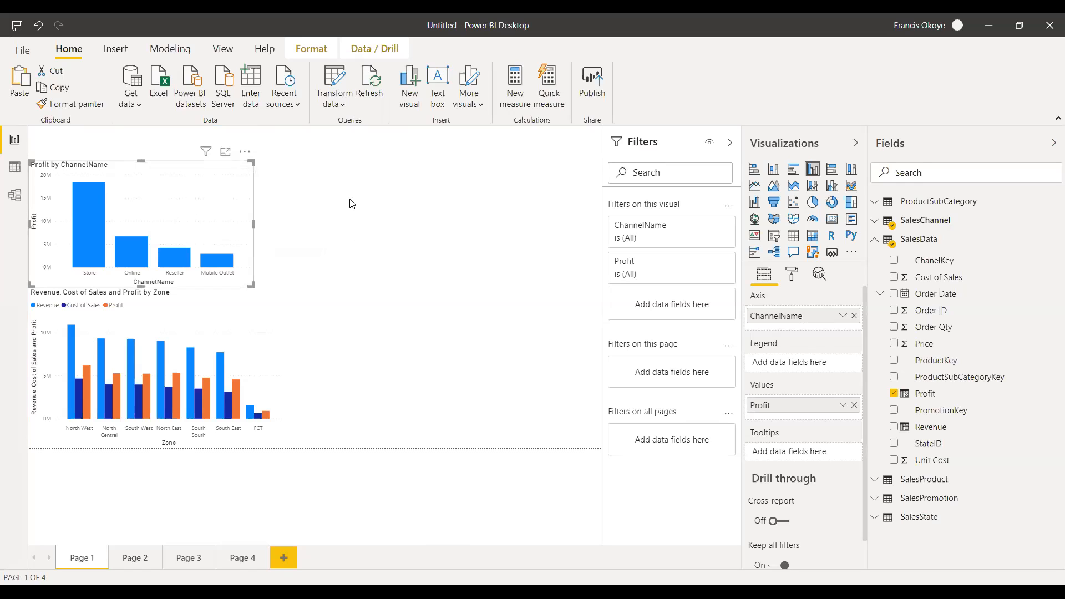
pyautogui.hotkey('ctrl', 'v')
pyautogui.moveTo(308, 173); pyautogui.dragTo(469, 178)
pyautogui.click(473, 185)
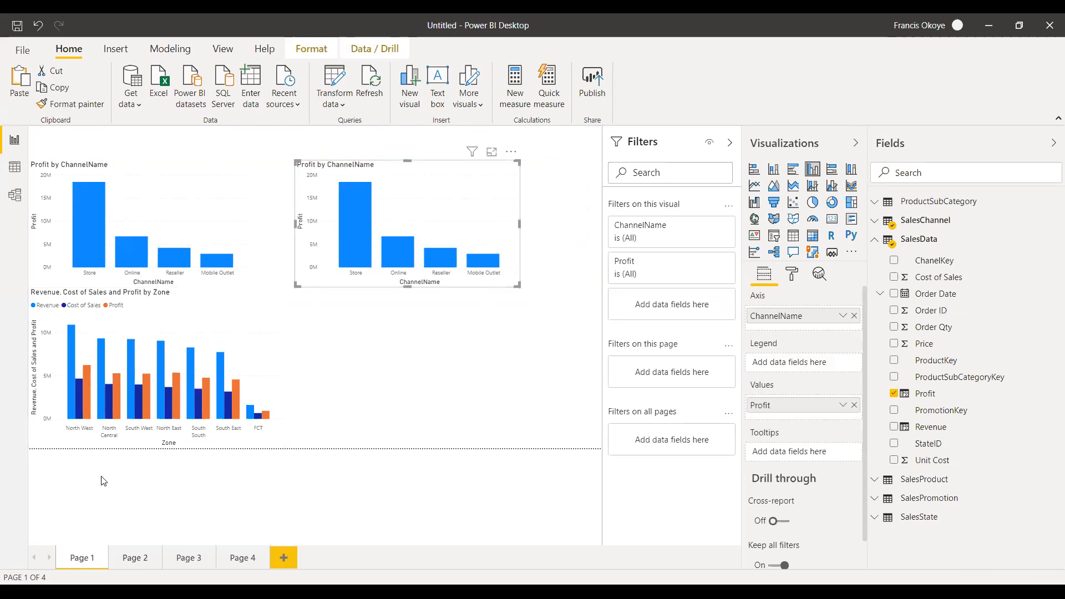
# Paste a copy of the Profit by ChannelName chart onto Page 2 and reposition it near the page's upper-left corner.
pyautogui.click(128, 566)
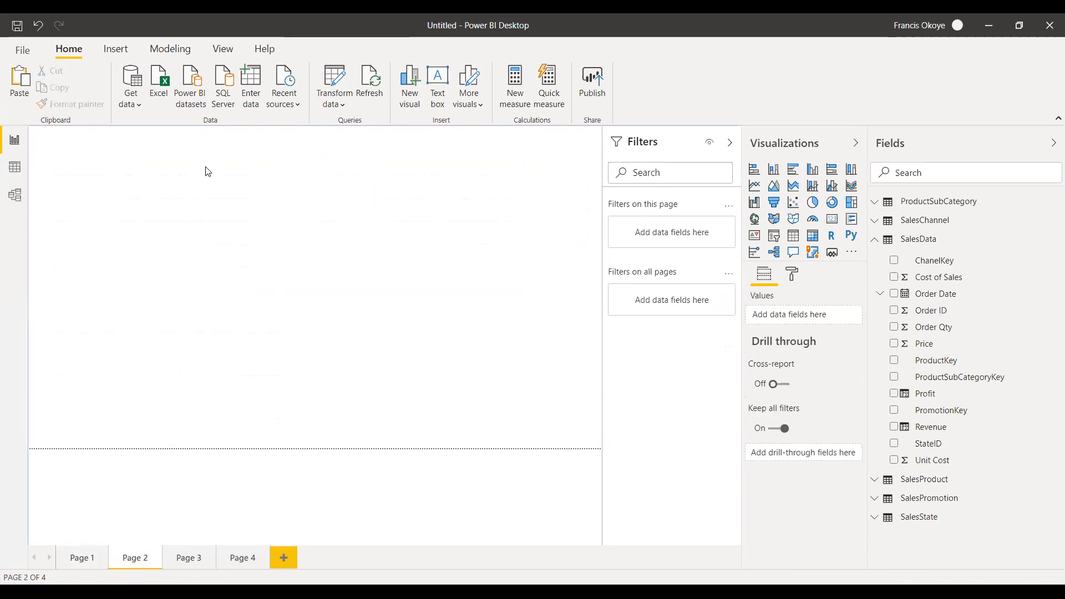
pyautogui.hotkey('ctrl', 'v')
pyautogui.moveTo(234, 199); pyautogui.dragTo(213, 173)
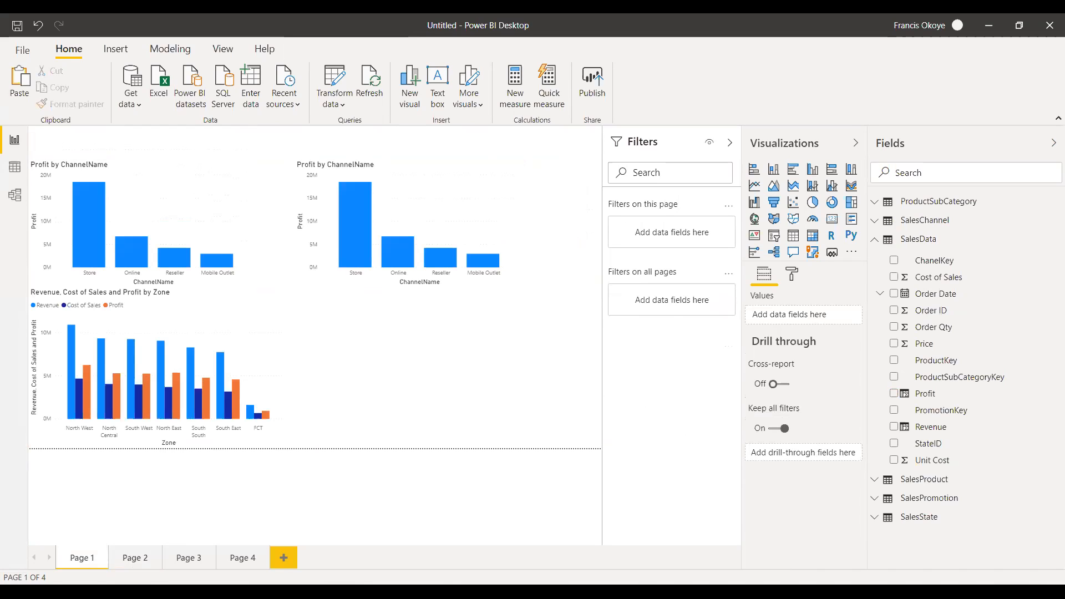
# Shift the duplicated Profit by ChannelName chart slightly and add Zone from SalesState as its legend.
pyautogui.moveTo(484, 162)
pyautogui.mouseDown()
pyautogui.moveTo(460, 167)
pyautogui.moveTo(477, 172)
pyautogui.mouseUp()
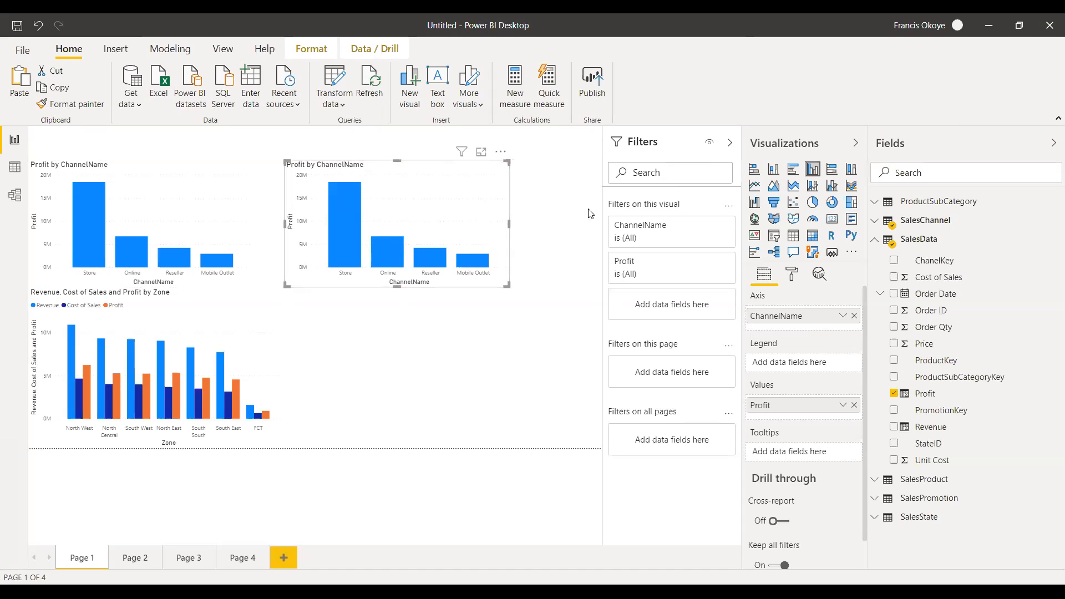
pyautogui.click(879, 243)
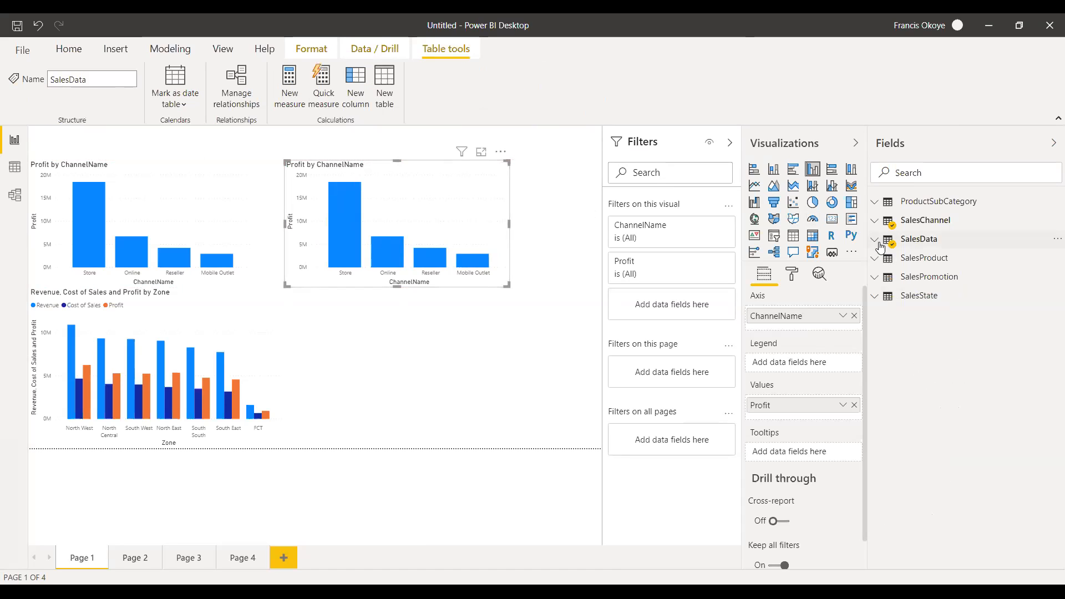
pyautogui.click(880, 298)
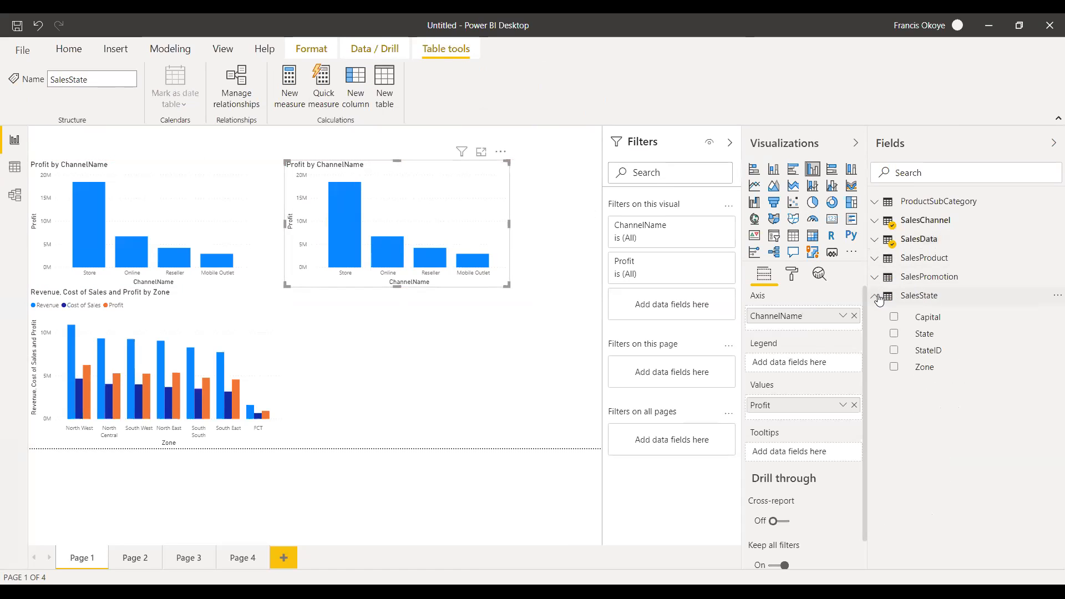
pyautogui.moveTo(964, 367); pyautogui.dragTo(797, 362)
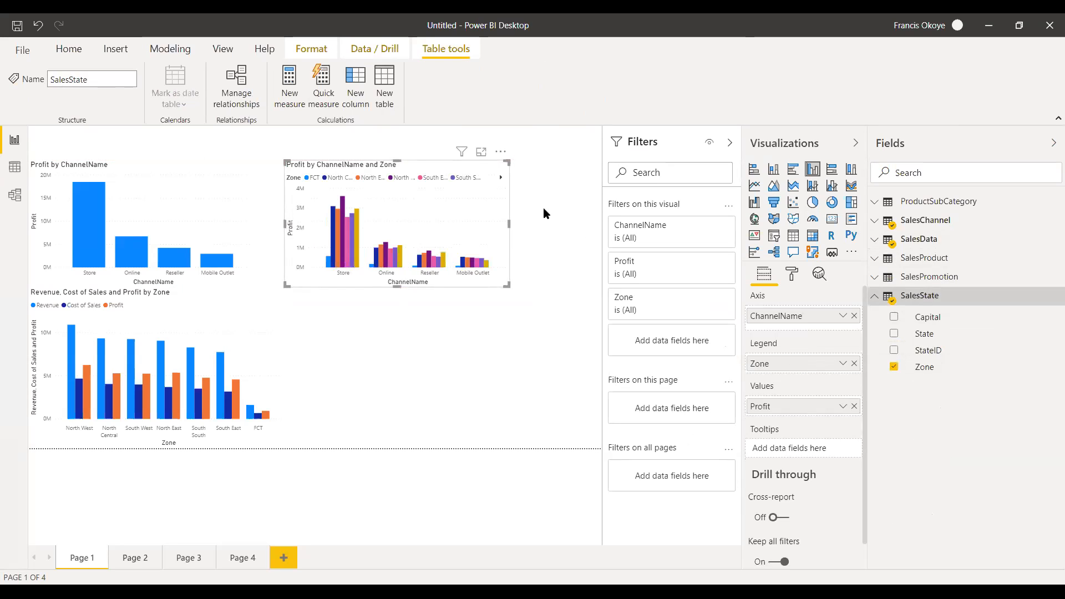
# Move the Profit by ChannelName and Zone chart up to the page's upper edge and widen it to the page's right edge.
pyautogui.moveTo(509, 223); pyautogui.dragTo(575, 219)
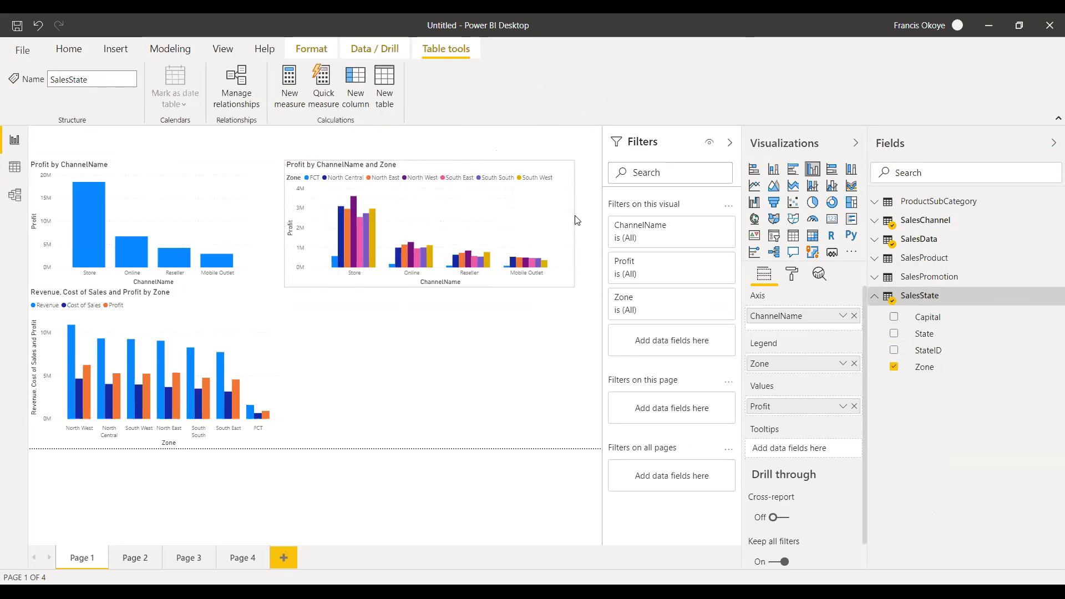
pyautogui.click(404, 354)
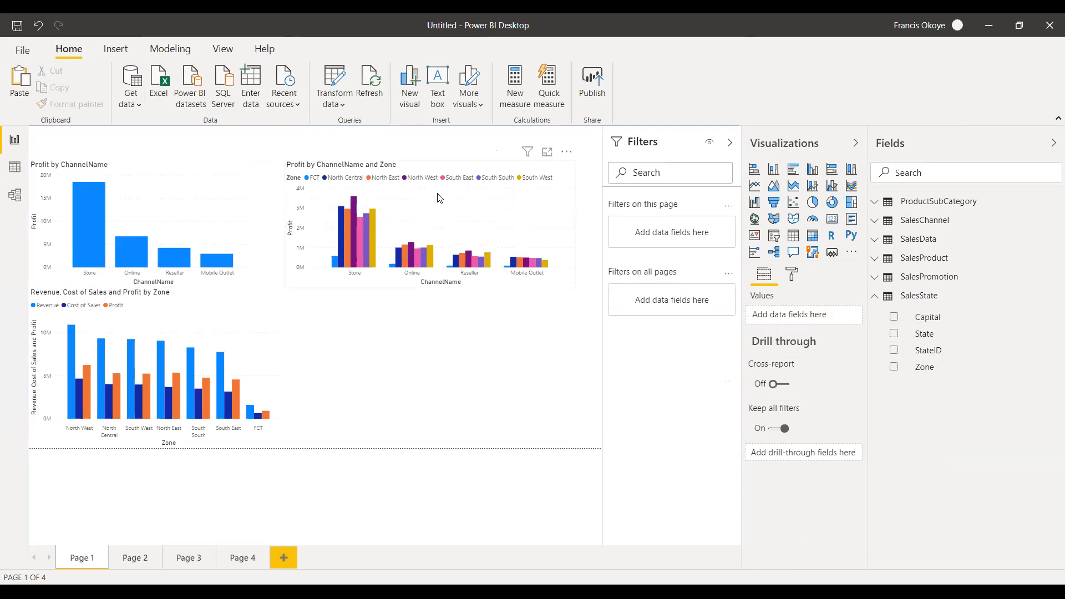
pyautogui.moveTo(450, 162); pyautogui.dragTo(442, 129)
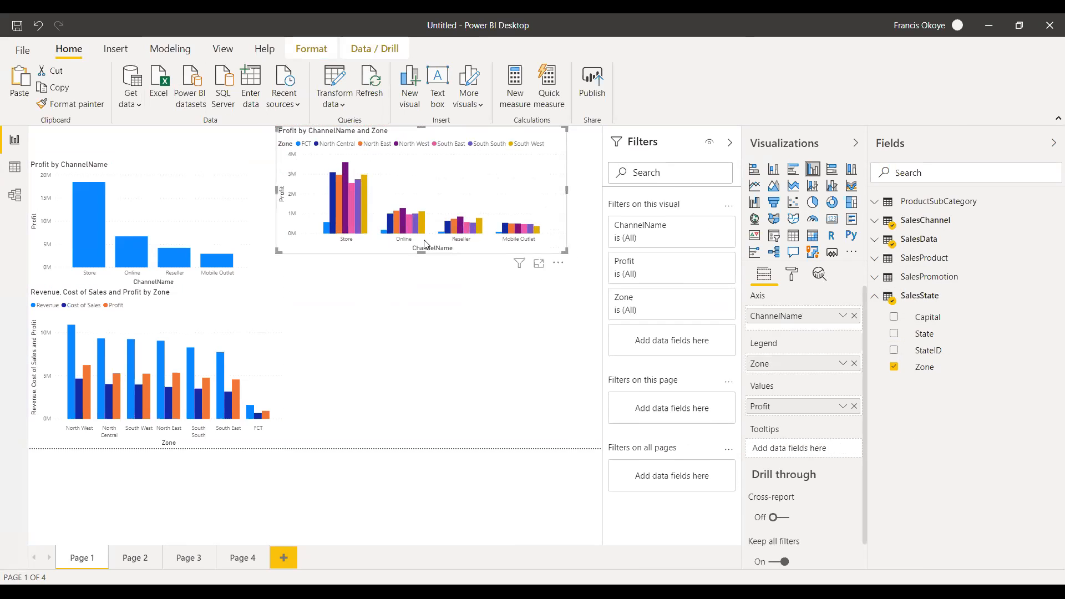
pyautogui.click(401, 346)
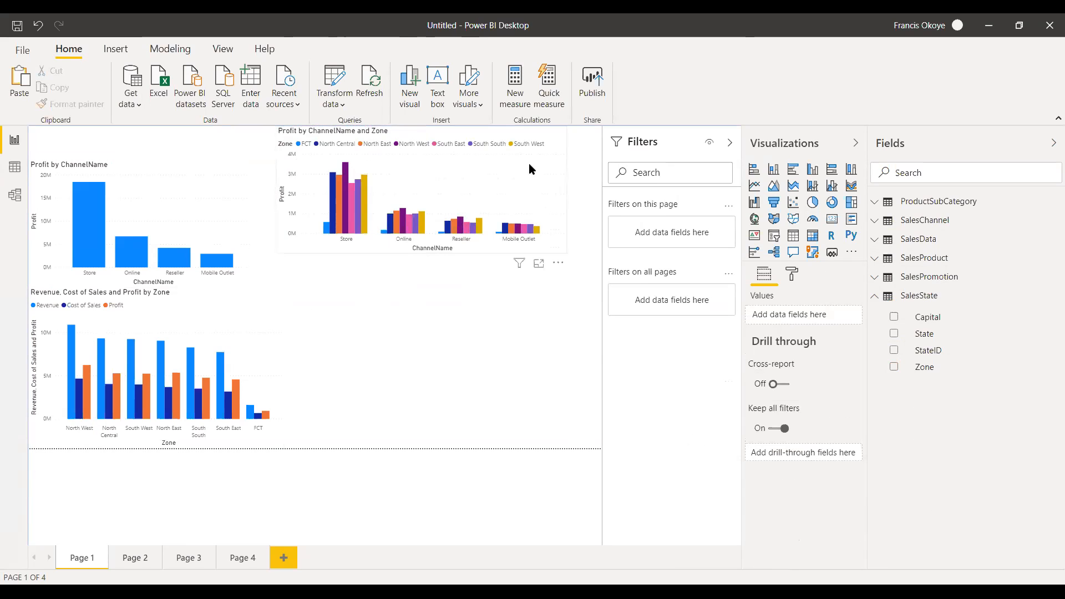
pyautogui.click(564, 198)
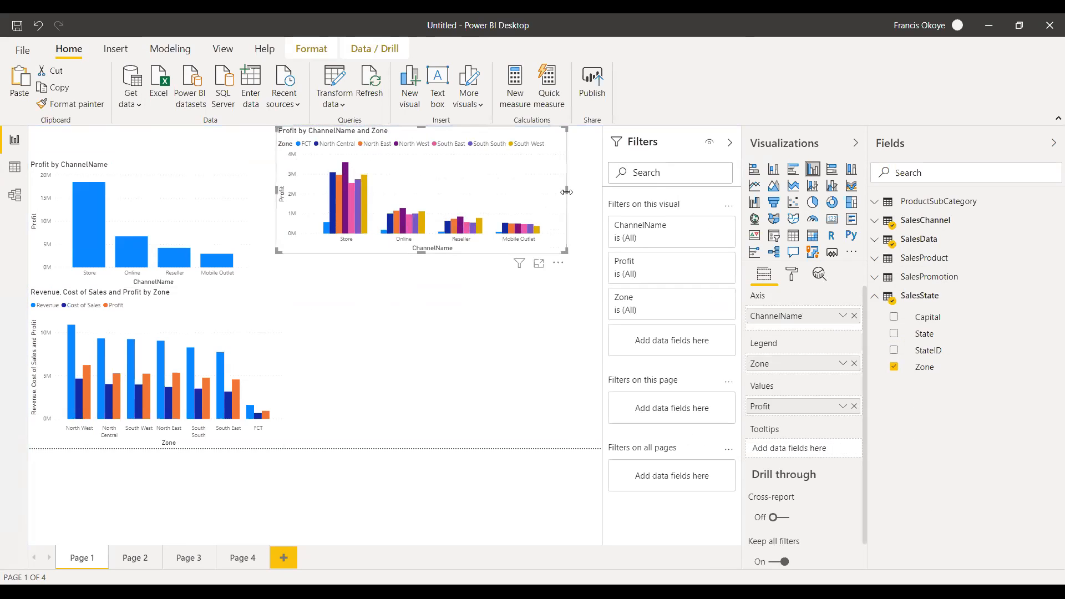
pyautogui.moveTo(585, 194); pyautogui.dragTo(601, 195)
pyautogui.click(426, 362)
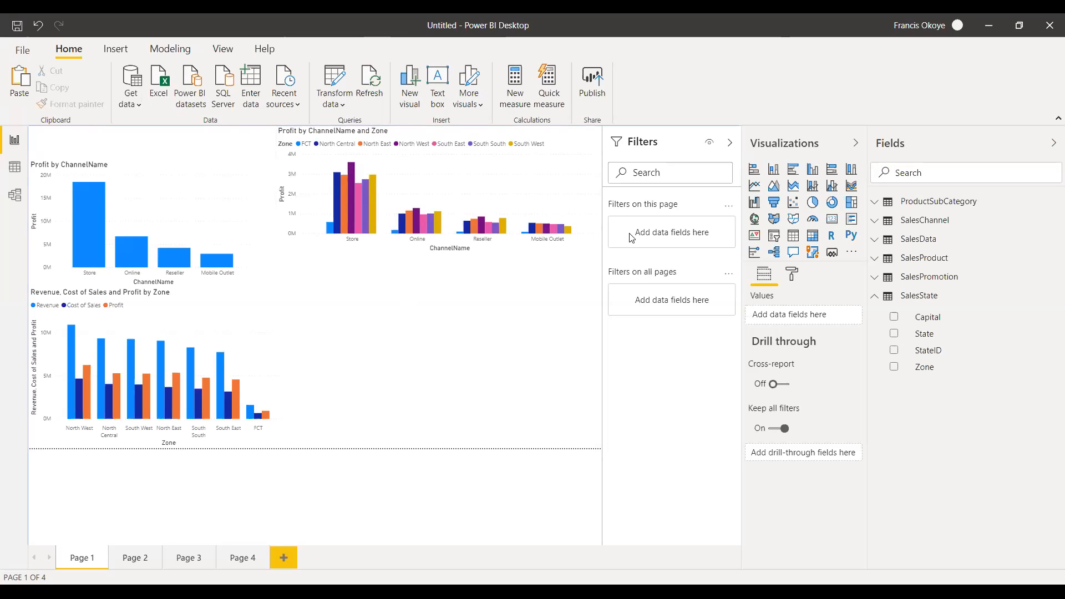
# Insert a stacked bar chart below the Profit by ChannelName and Zone chart, showing Revenue by ChannelName.
pyautogui.click(753, 169)
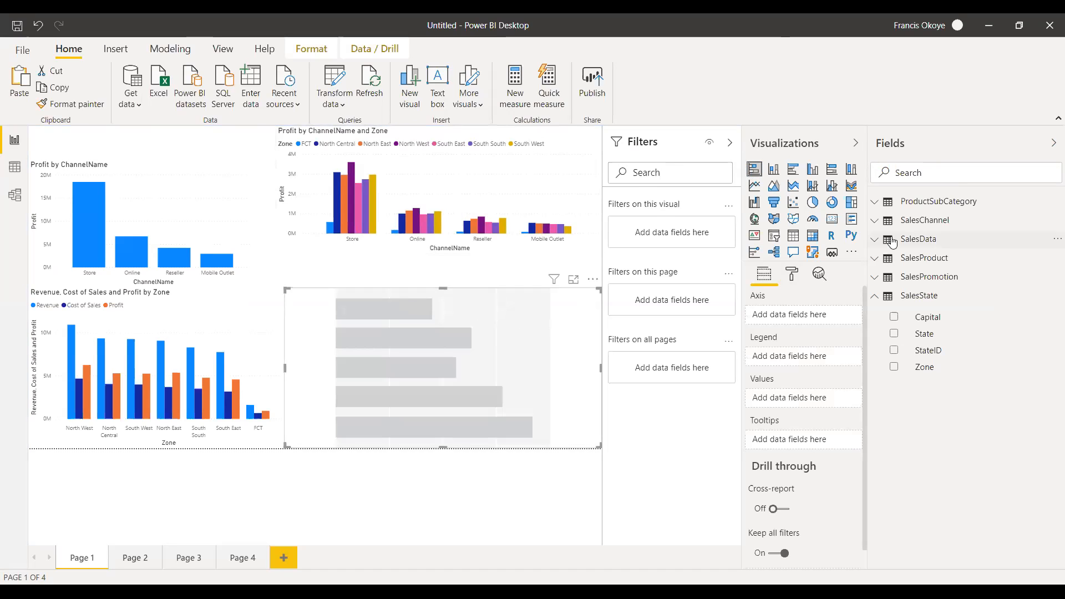
pyautogui.click(872, 300)
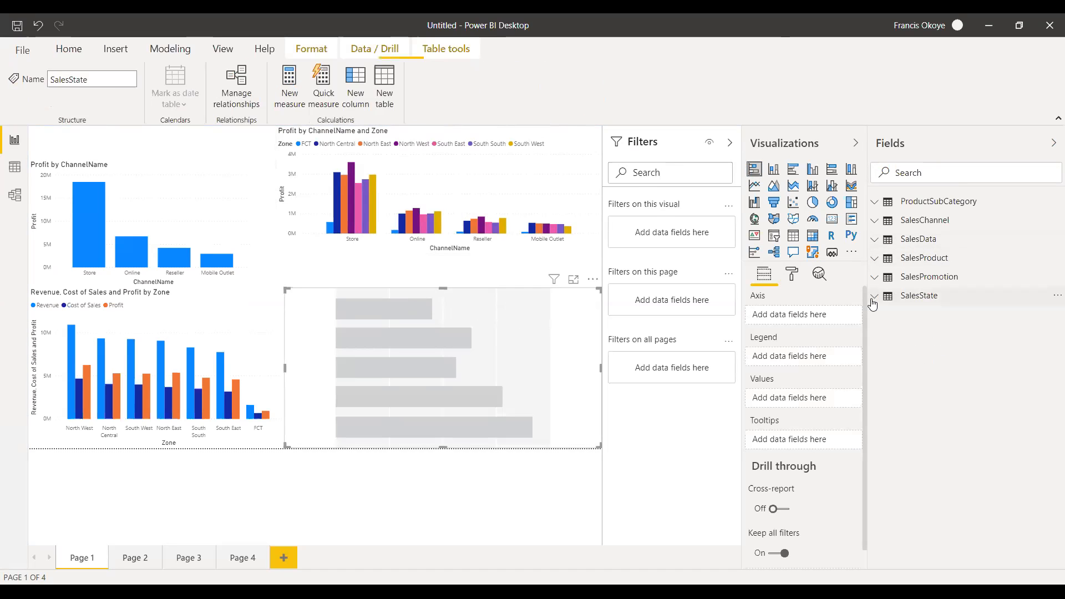
pyautogui.click(875, 223)
pyautogui.moveTo(737, 293); pyautogui.dragTo(442, 392)
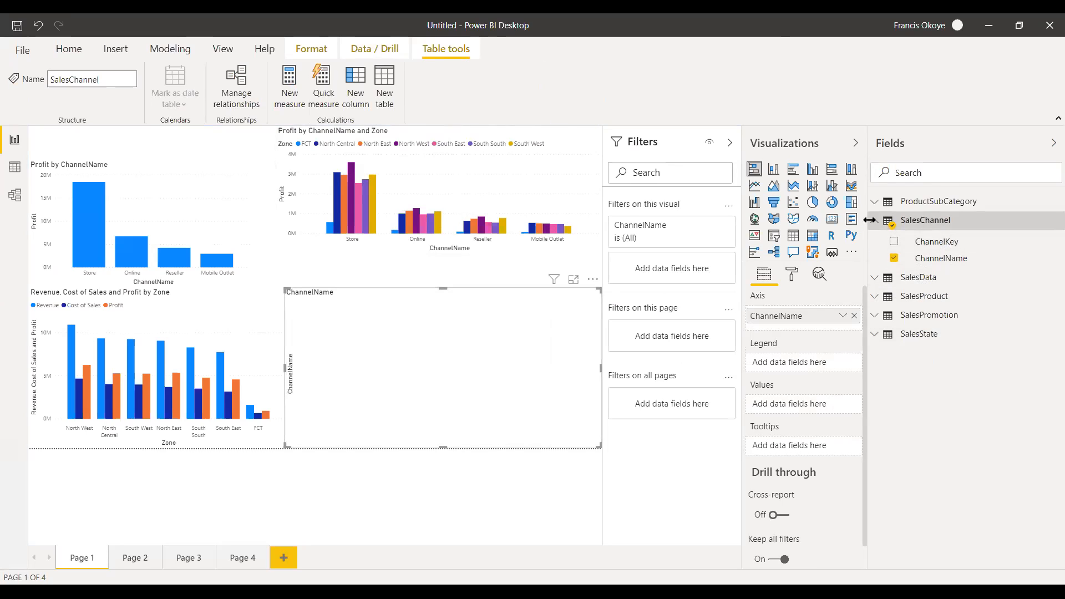
pyautogui.click(875, 277)
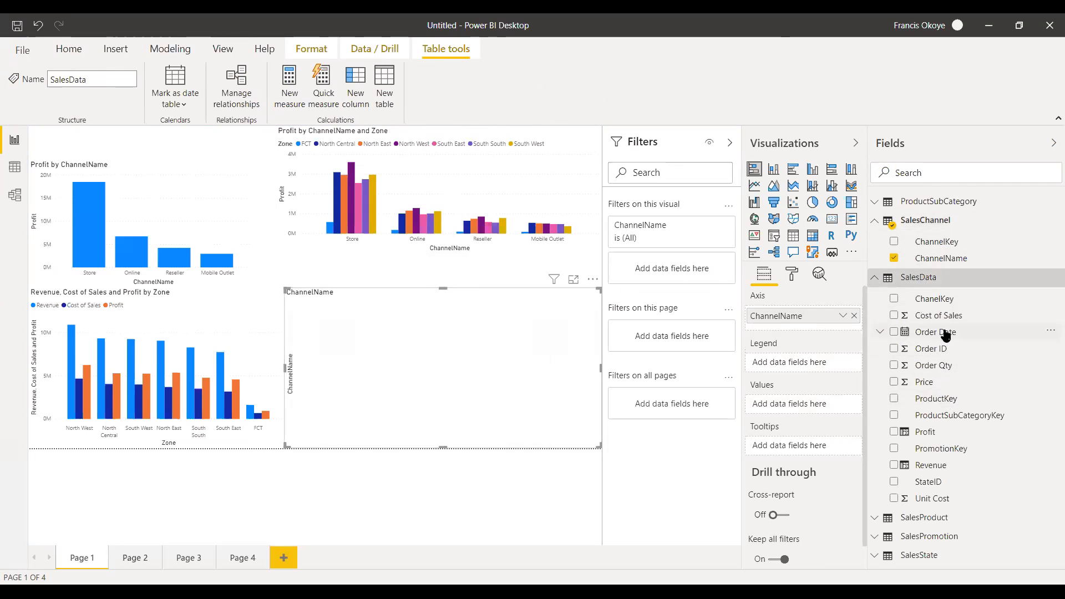
pyautogui.moveTo(950, 466); pyautogui.dragTo(462, 343)
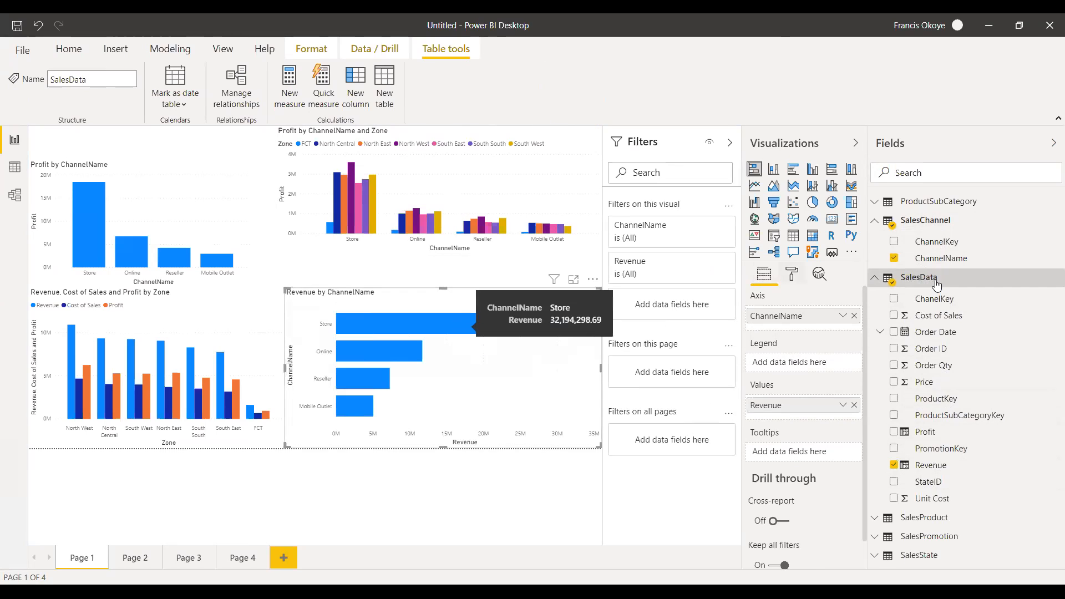
# Try PromotionName as the legend of the Revenue by ChannelName chart, and replace it with PromotionType.
pyautogui.click(875, 277)
pyautogui.click(873, 222)
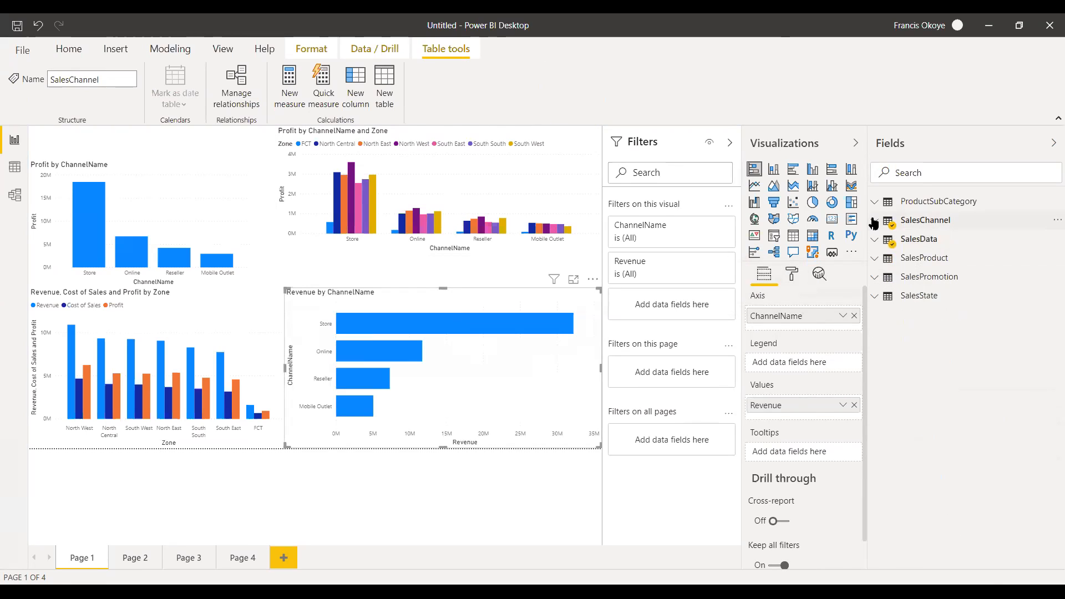
pyautogui.click(875, 278)
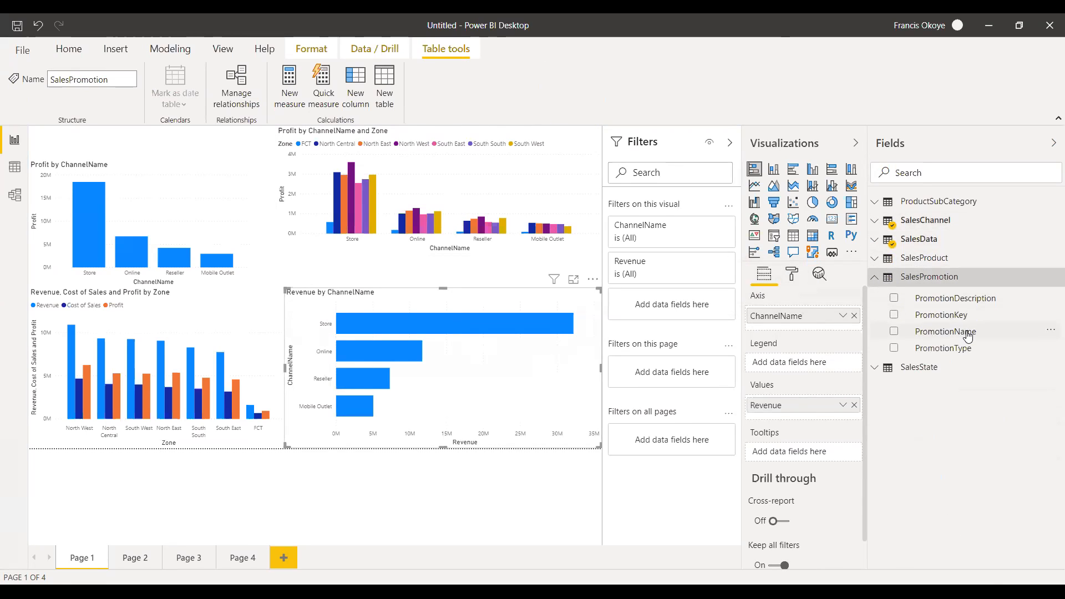
pyautogui.moveTo(967, 336); pyautogui.dragTo(807, 370)
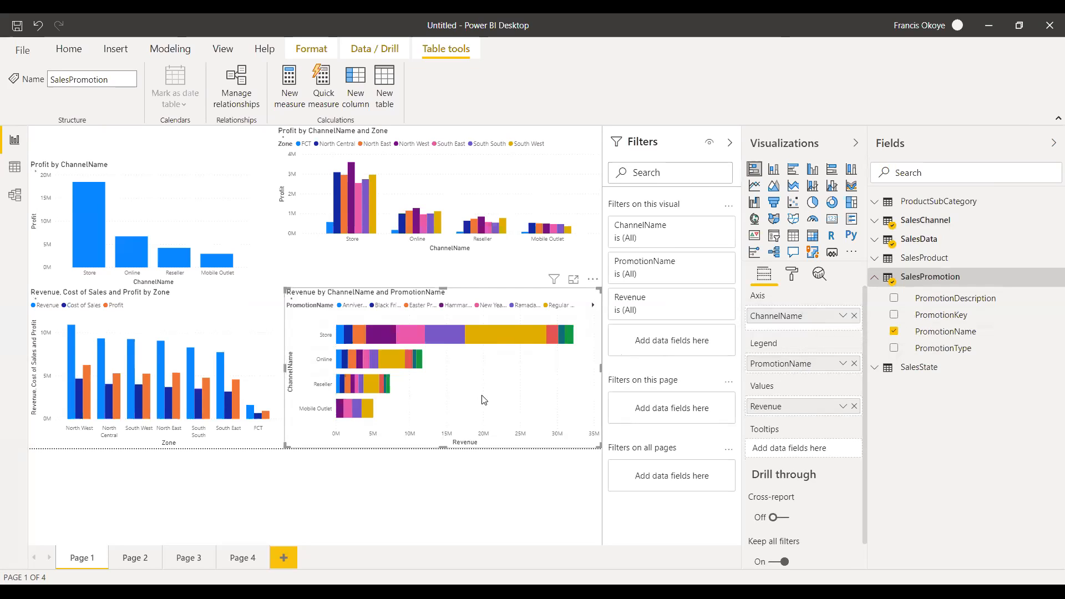
pyautogui.click(894, 332)
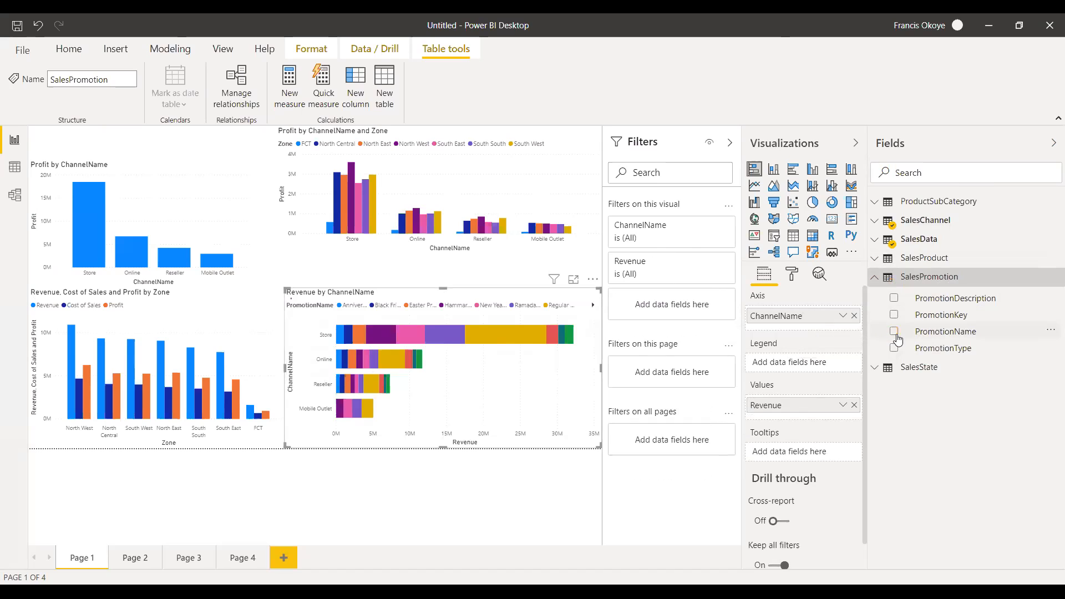
pyautogui.click(895, 349)
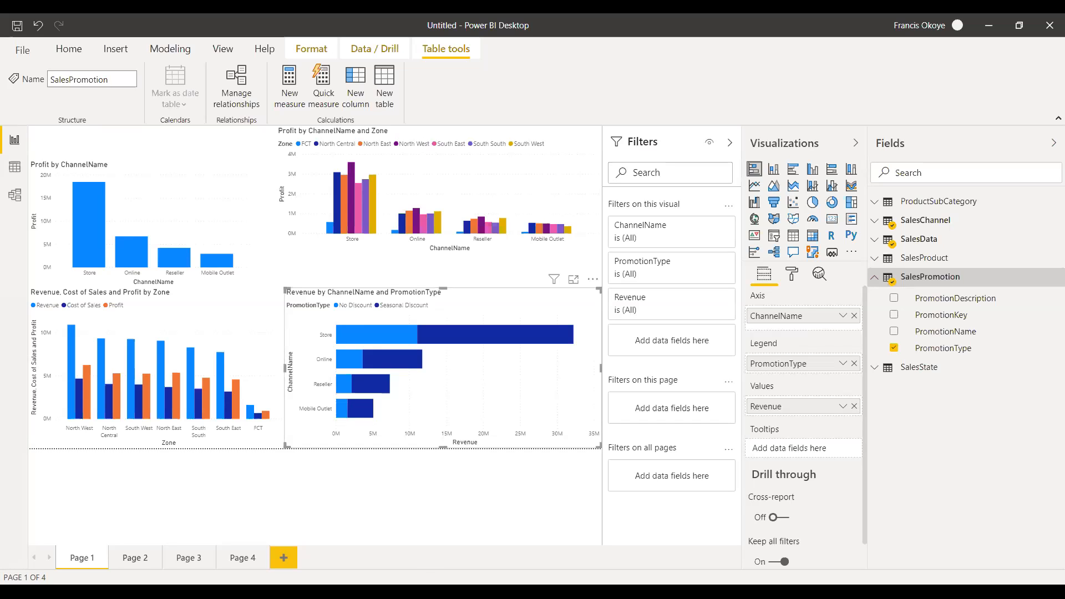
# Stretch the Revenue by ChannelName and PromotionType chart upward, and delete it from the page.
pyautogui.moveTo(442, 289); pyautogui.dragTo(444, 246)
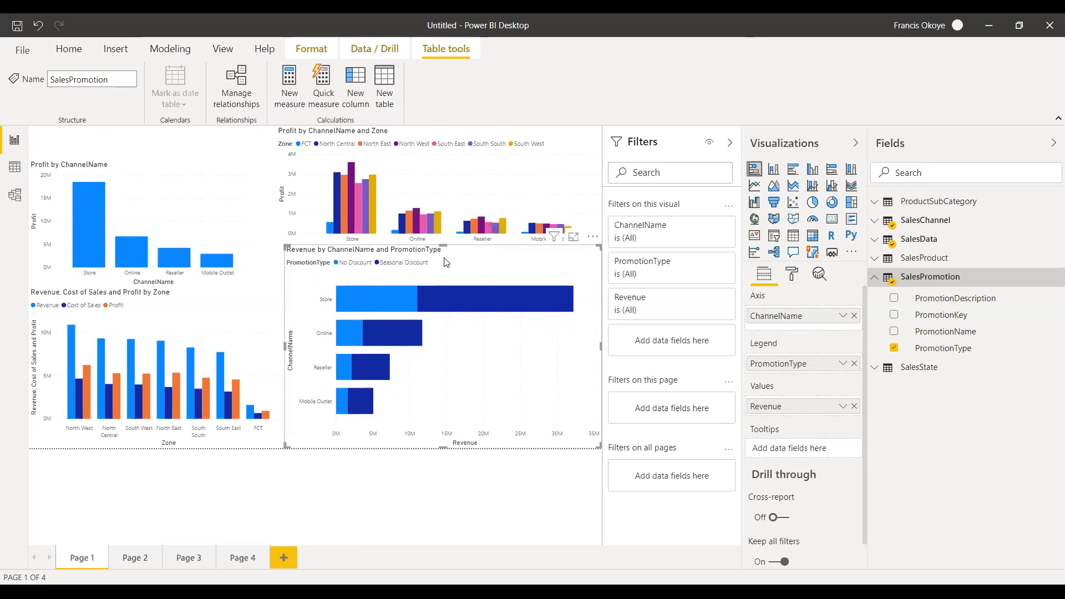
pyautogui.press('Delete')
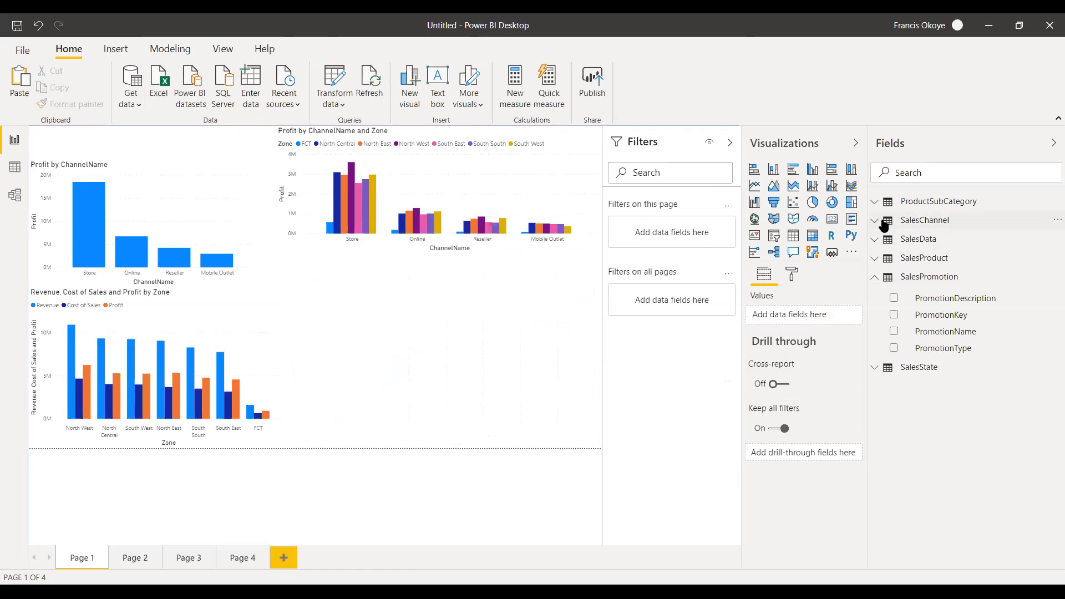
# Build a stacked bar chart of Revenue by ChannelName in the empty area beside the zone chart, and extend its upper edge.
pyautogui.click(882, 222)
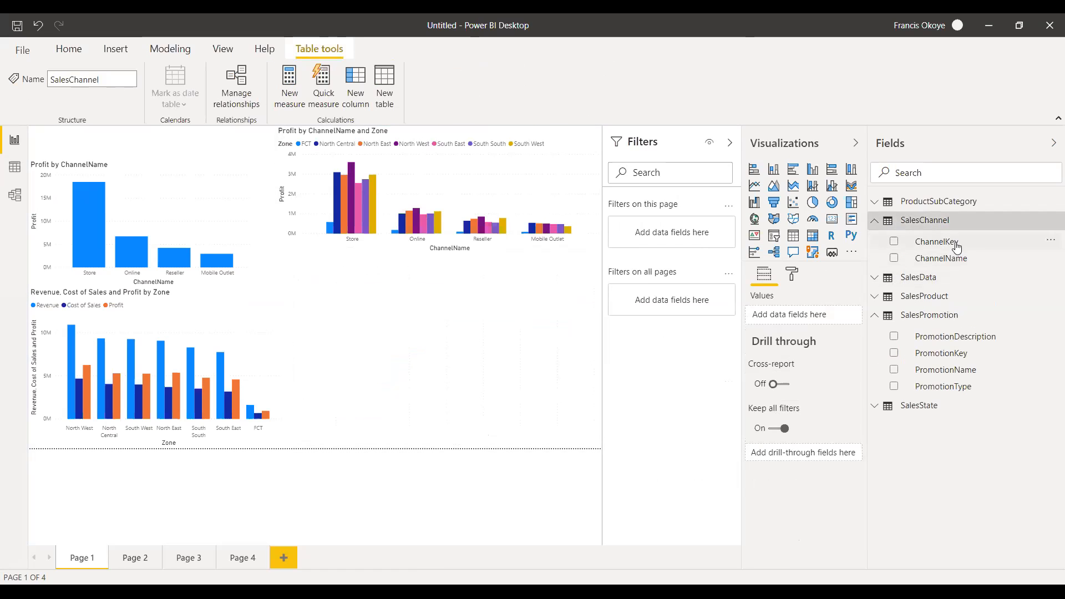
pyautogui.moveTo(963, 259); pyautogui.dragTo(453, 386)
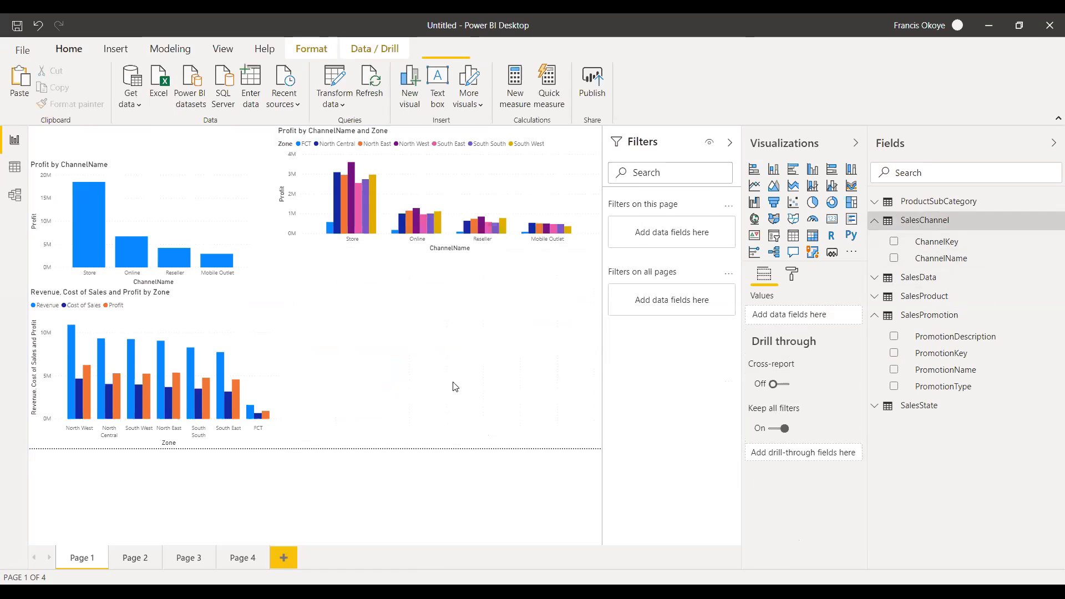
pyautogui.click(874, 320)
pyautogui.click(875, 277)
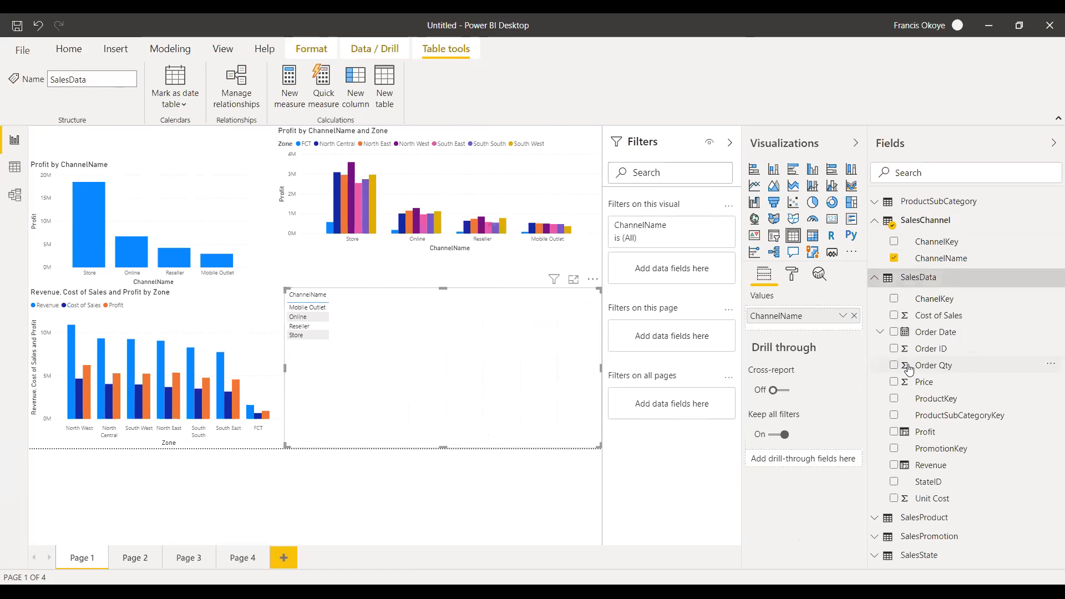
pyautogui.moveTo(963, 464); pyautogui.dragTo(471, 349)
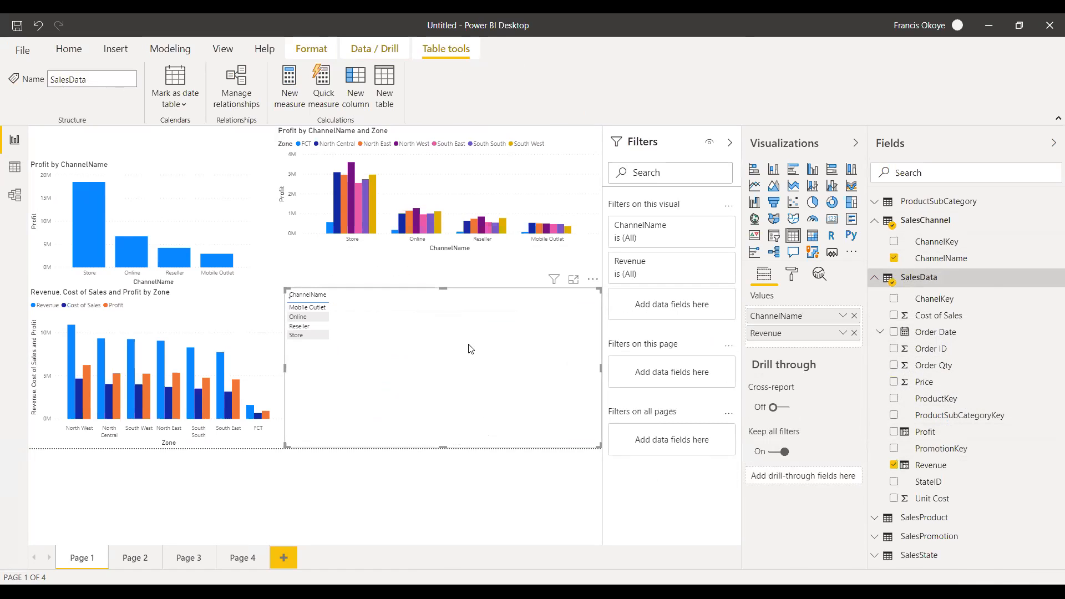
pyautogui.click(755, 170)
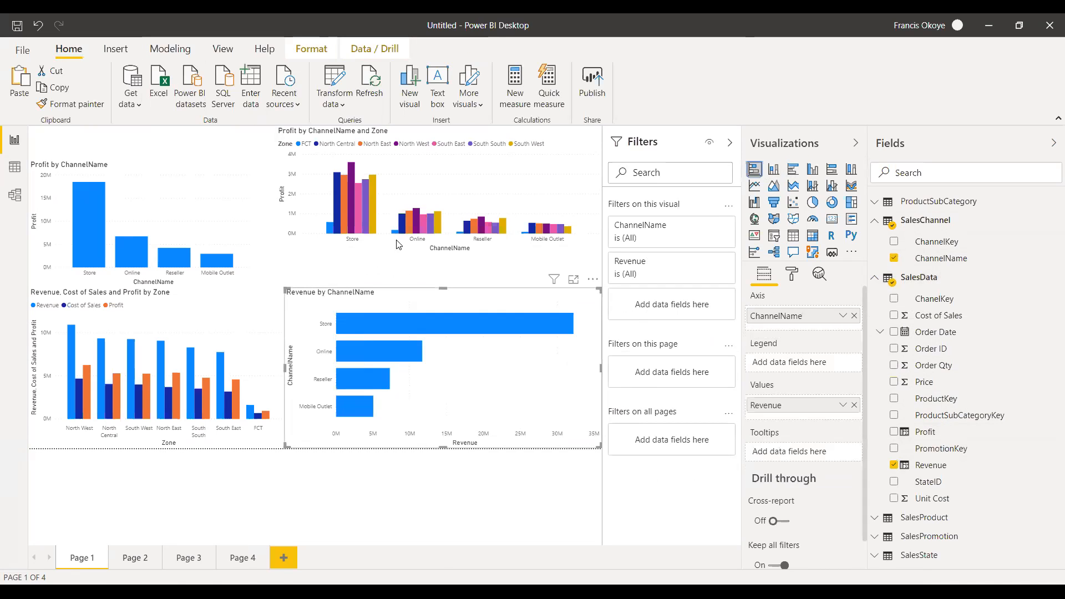
pyautogui.moveTo(443, 286); pyautogui.dragTo(444, 259)
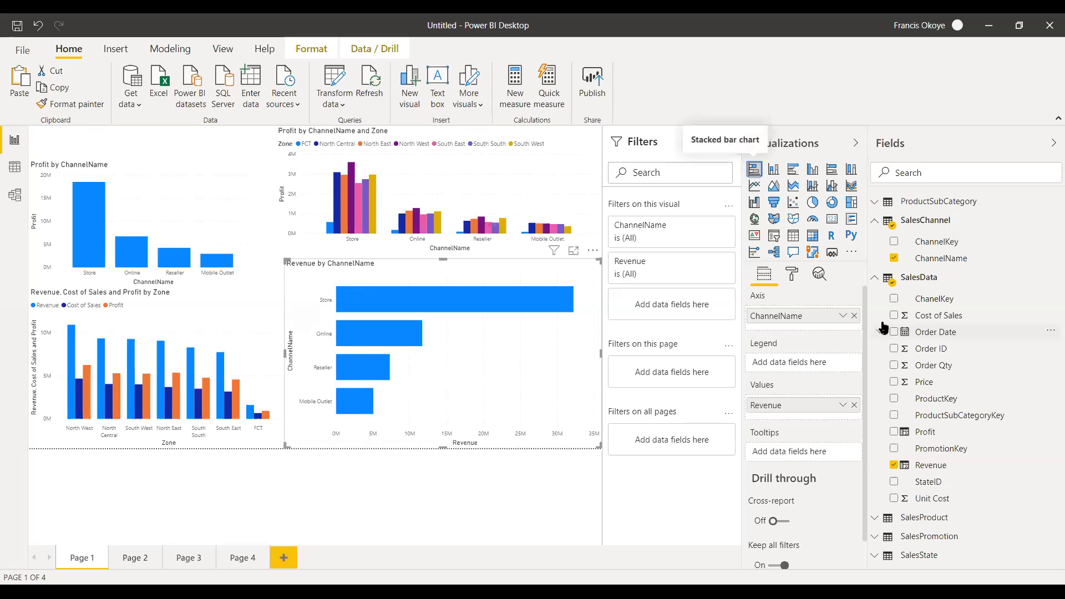
# Add PromotionType from SalesPromotion as the legend of the Revenue by ChannelName bar chart.
pyautogui.click(877, 279)
pyautogui.click(878, 224)
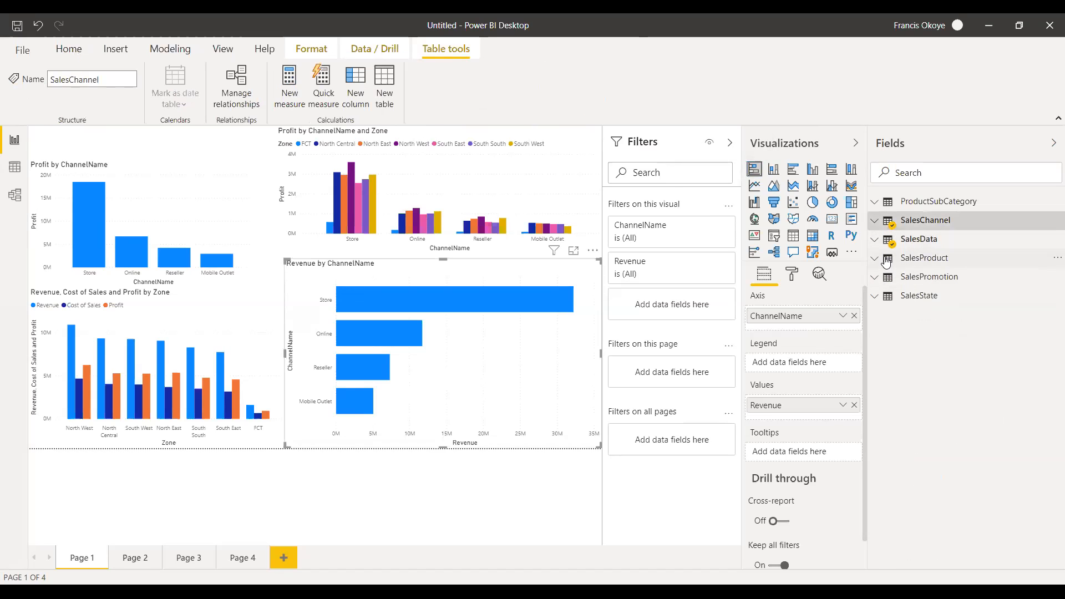
pyautogui.click(879, 278)
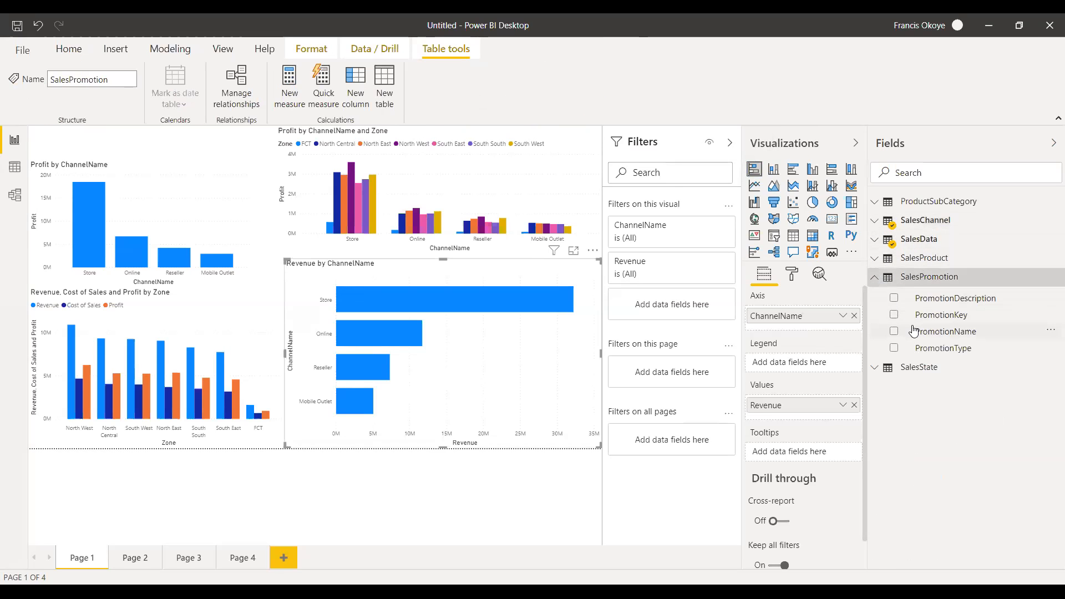
pyautogui.moveTo(958, 350); pyautogui.dragTo(806, 365)
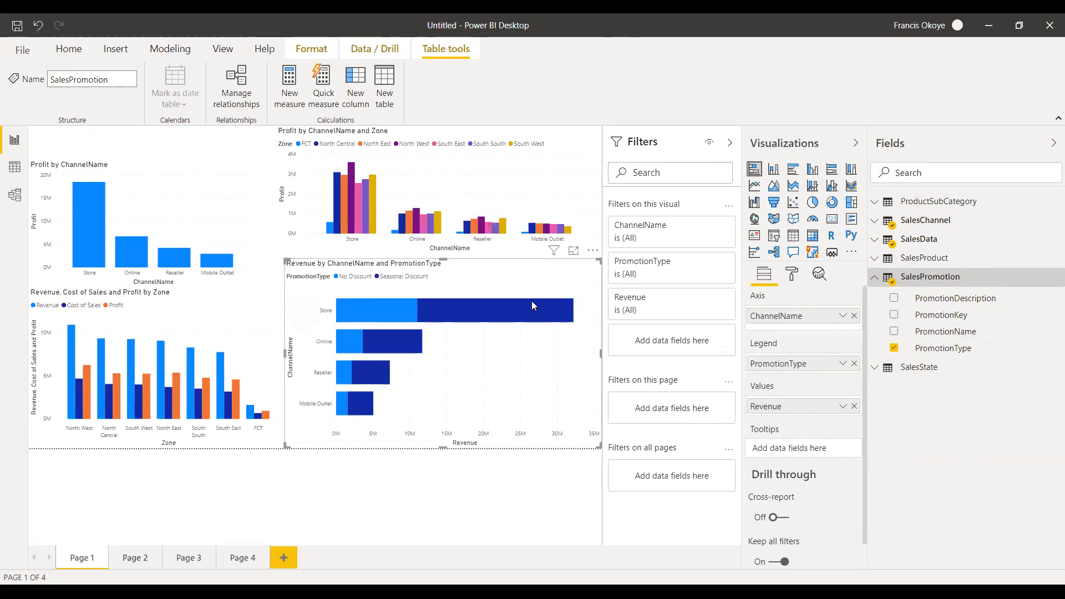
# Change the Revenue by ChannelName and PromotionType chart to a stacked column chart and highlight the Store column's Seasonal Discount segment.
pyautogui.moveTo(527, 320)
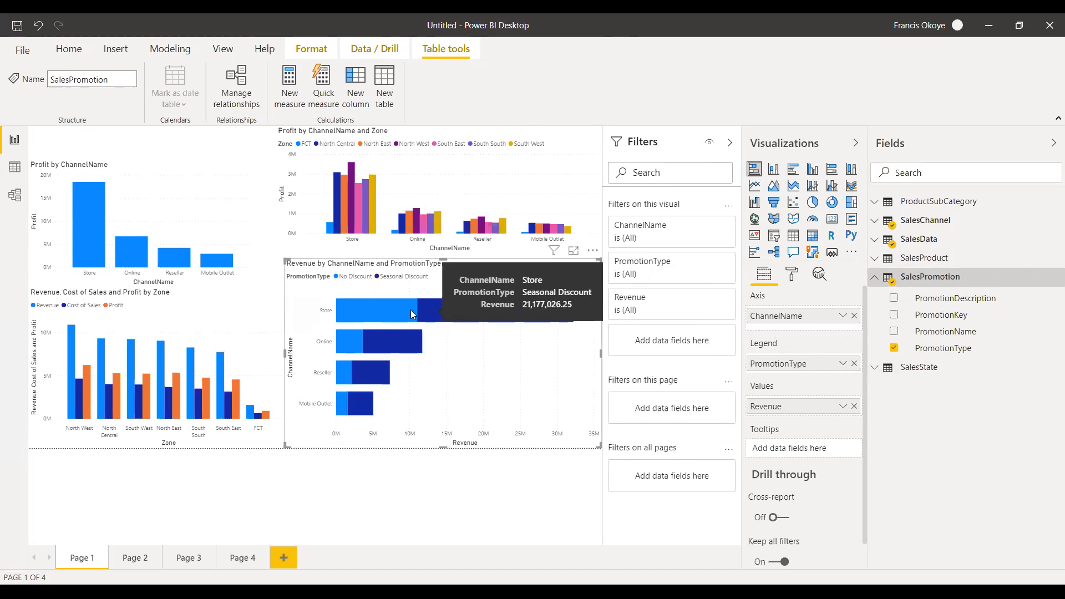
pyautogui.moveTo(390, 344)
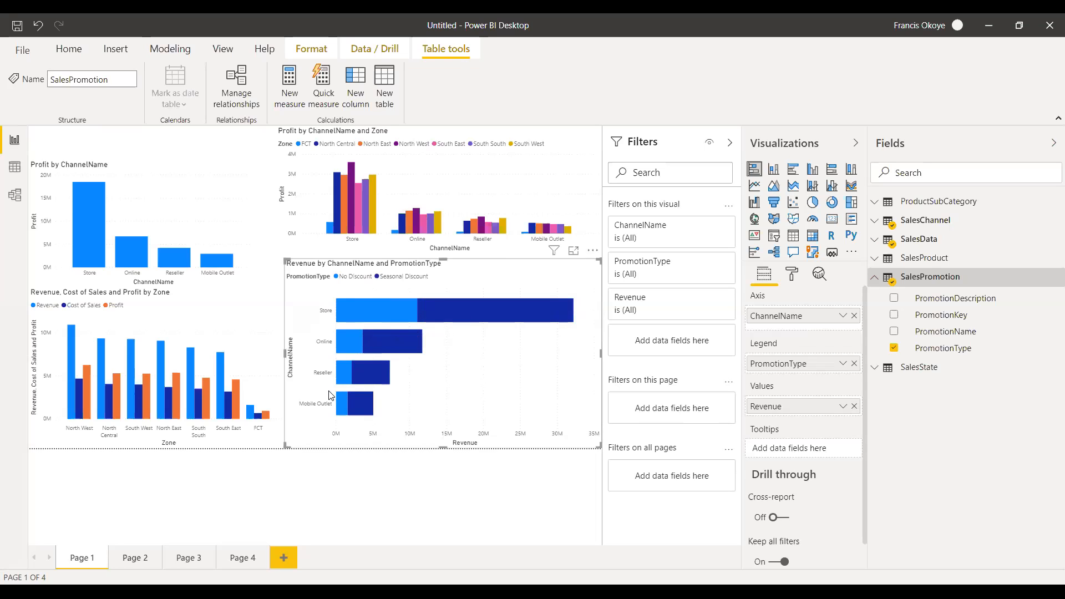
pyautogui.moveTo(371, 381)
pyautogui.click(774, 170)
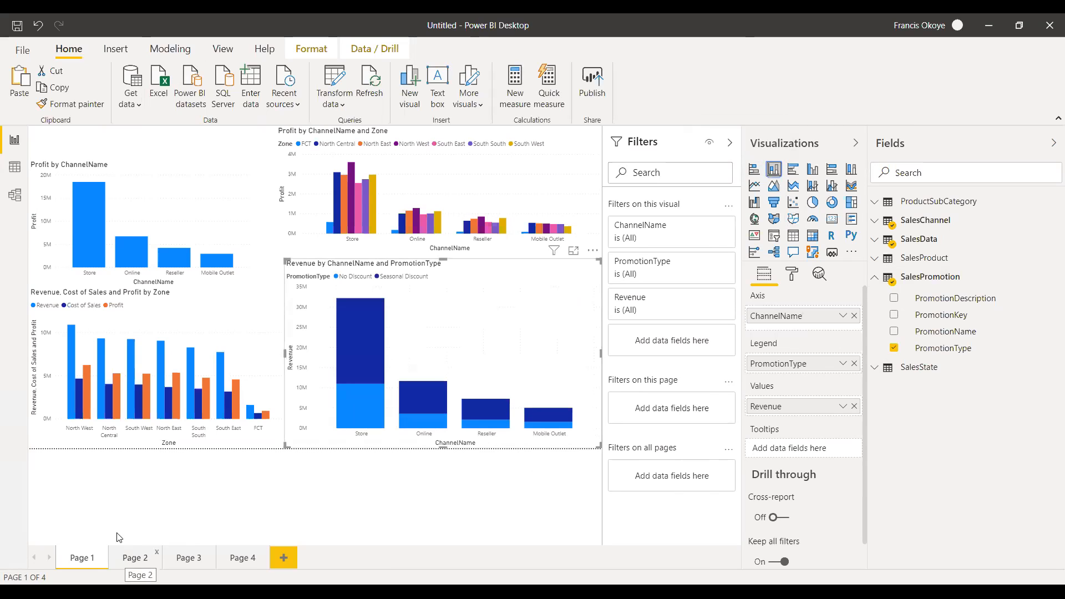
pyautogui.click(377, 362)
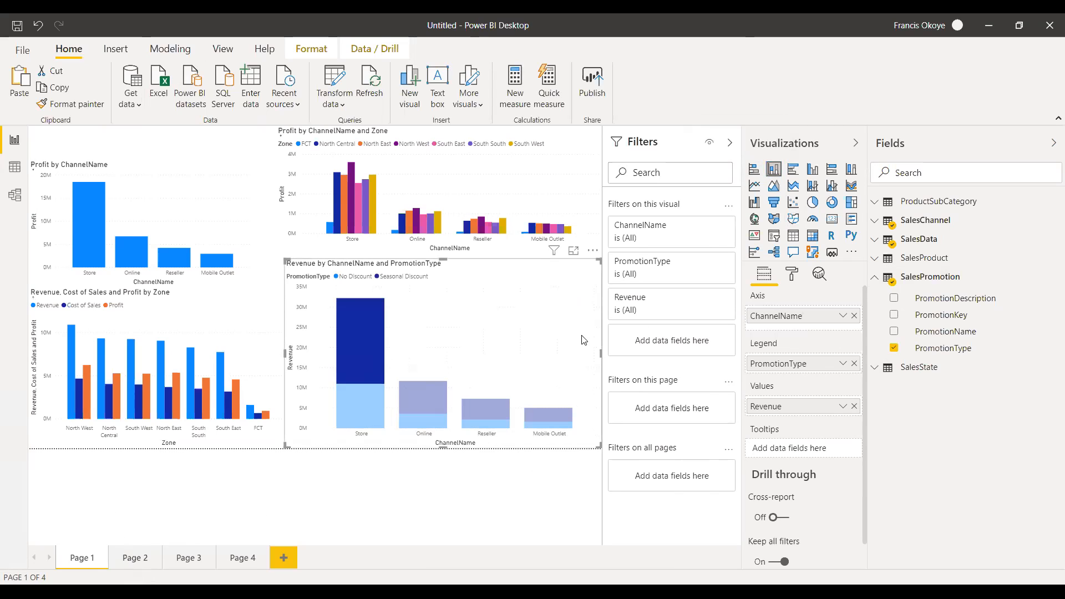
# Clear the highlight in the Revenue by ChannelName and PromotionType chart and change it to a stacked bar chart.
pyautogui.click(454, 359)
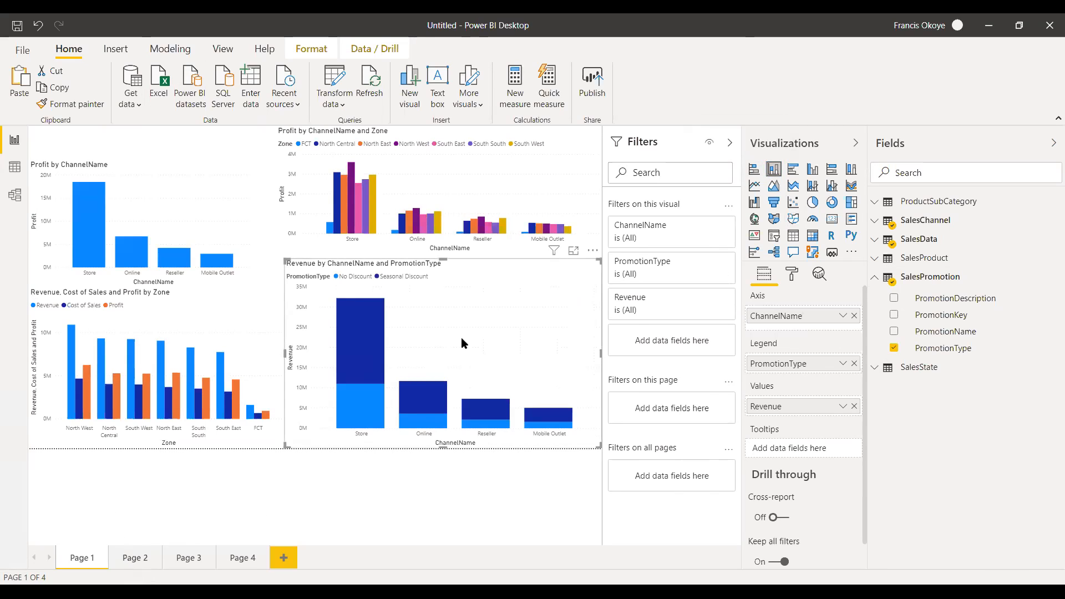
pyautogui.click(794, 170)
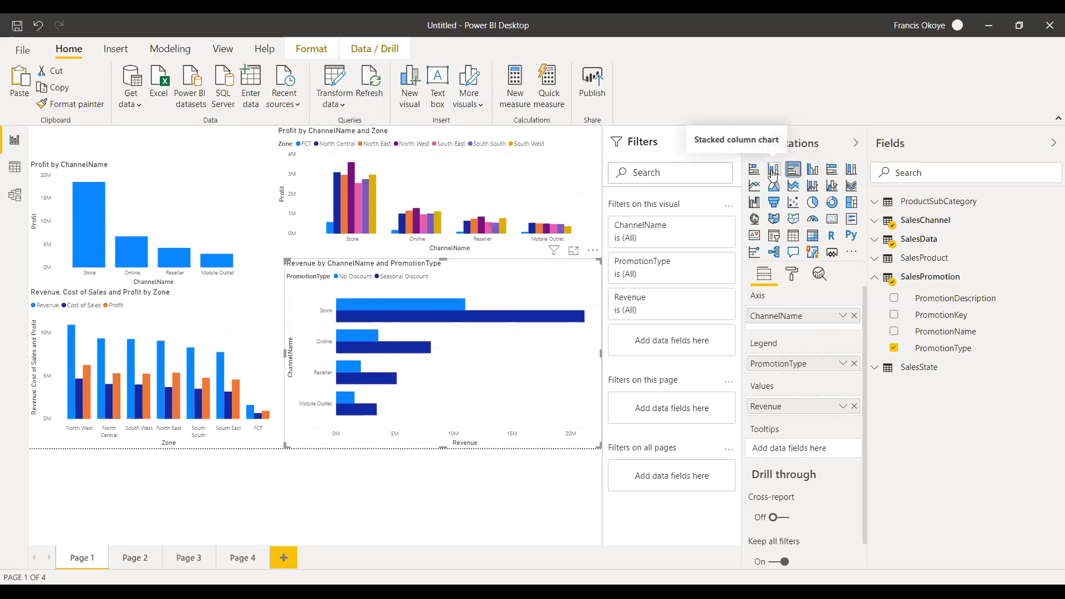
pyautogui.click(754, 169)
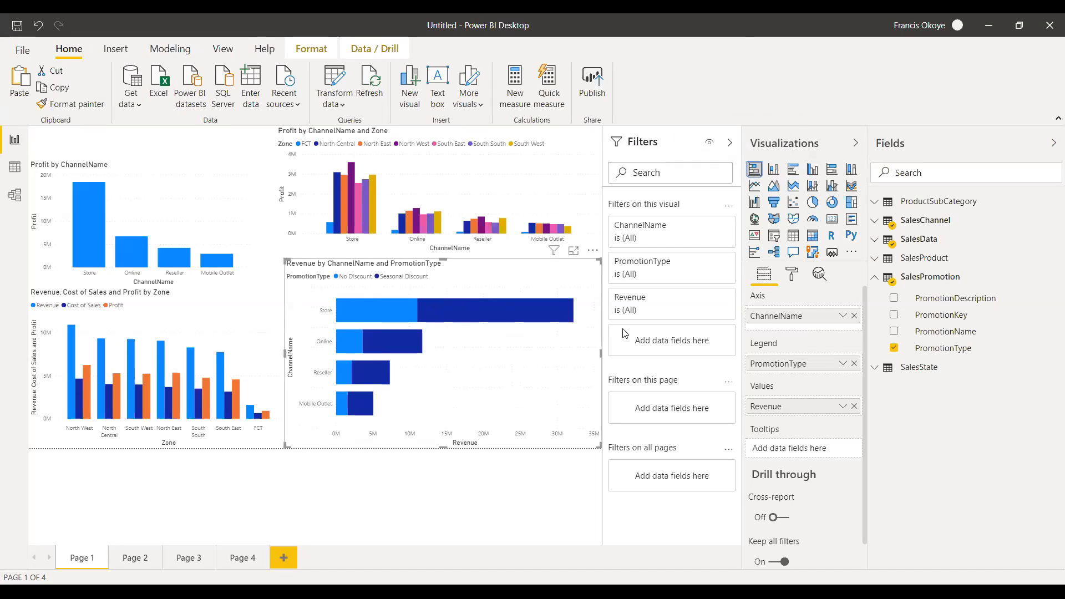
# Expand the SalesProduct fields and delete the Profit by ChannelName chart from Page 2.
pyautogui.click(873, 262)
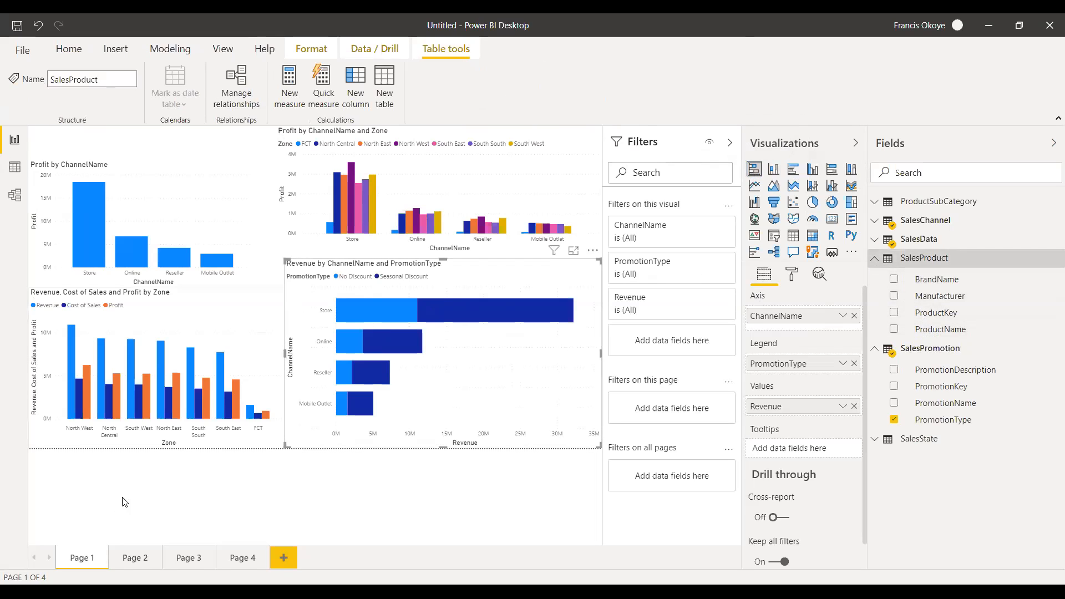
pyautogui.click(136, 560)
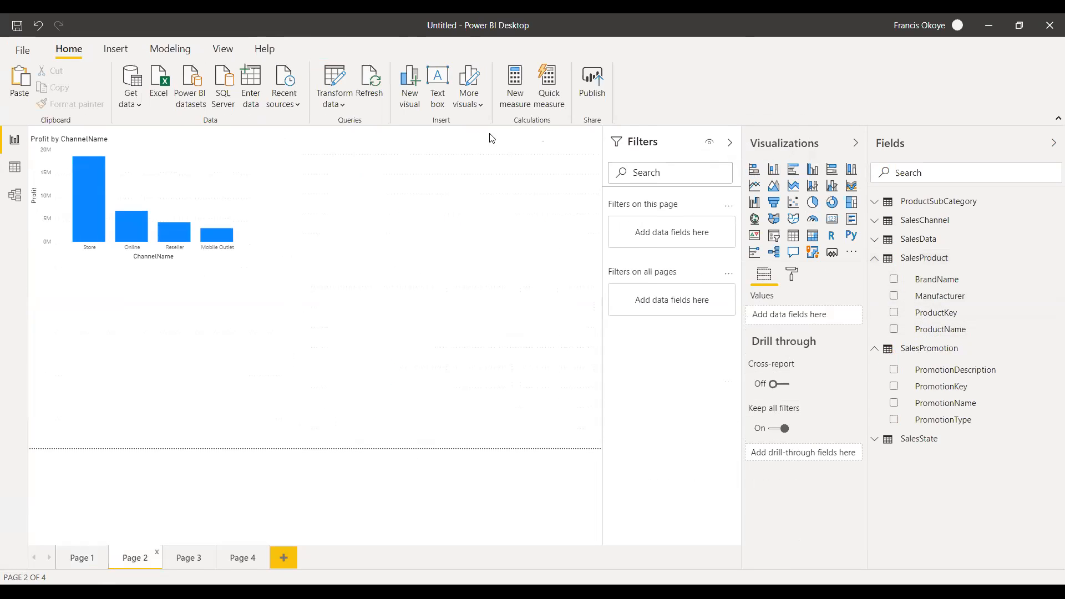
pyautogui.click(204, 186)
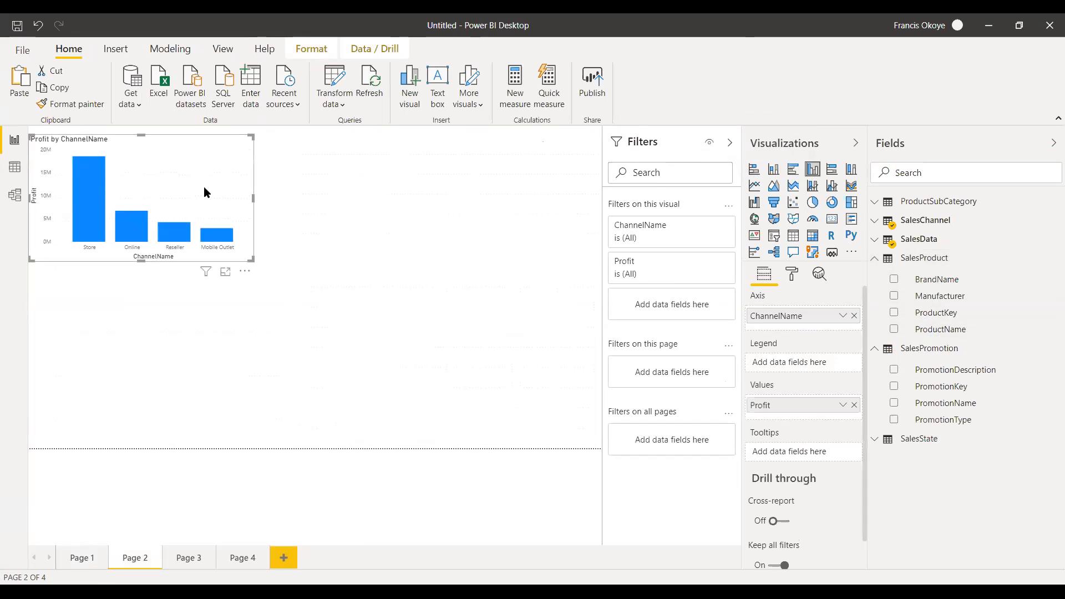
pyautogui.press('Delete')
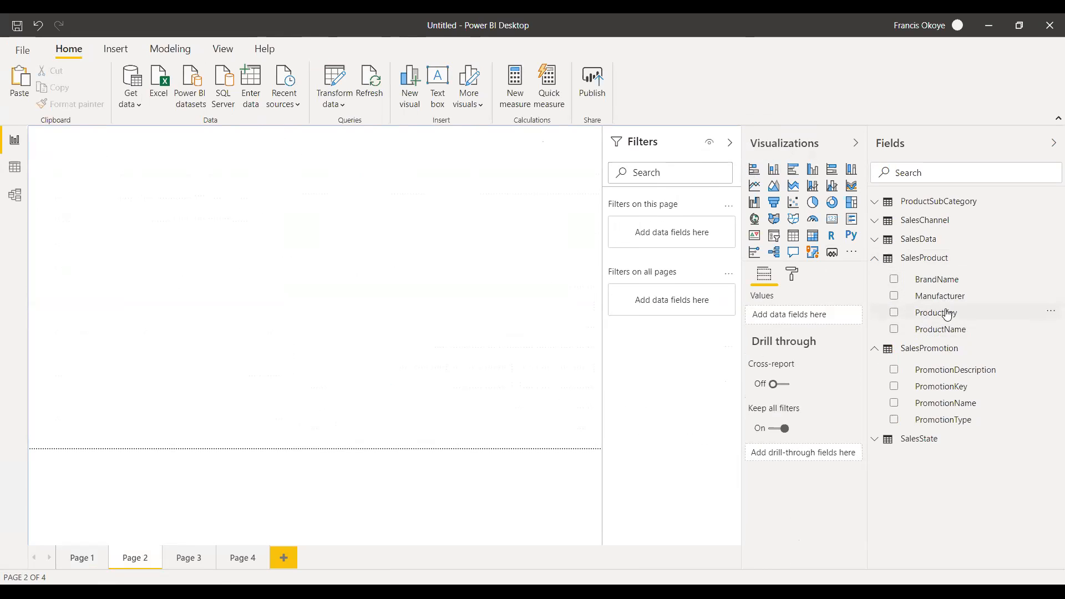
# List the BrandName values from SalesProduct in a table on Page 2, and make the table shorter and wider.
pyautogui.moveTo(943, 331); pyautogui.dragTo(197, 280)
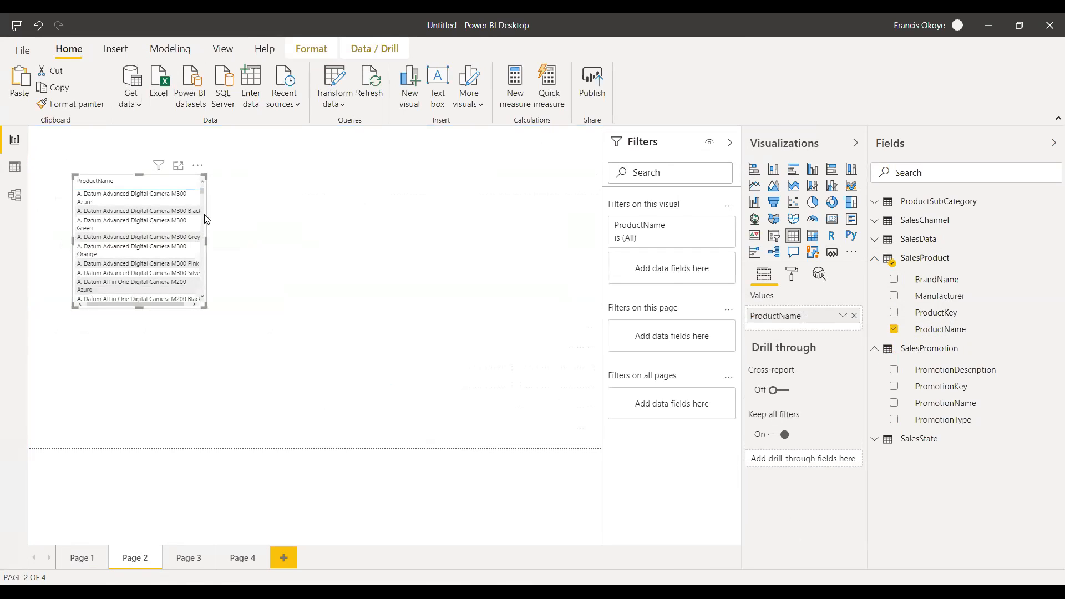
pyautogui.press('Delete')
pyautogui.moveTo(937, 281); pyautogui.dragTo(138, 228)
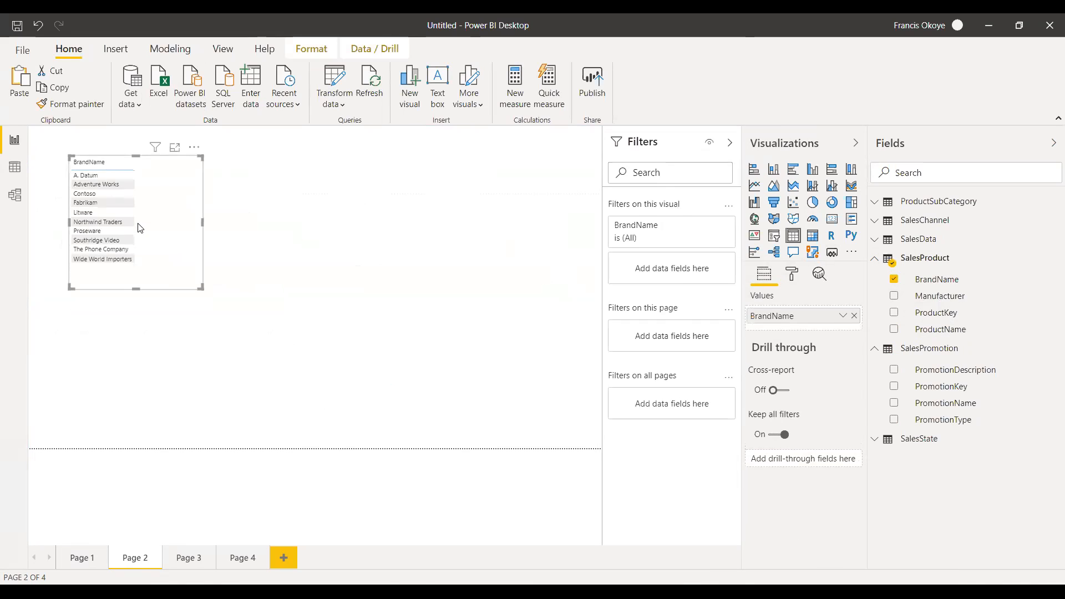
pyautogui.moveTo(132, 287); pyautogui.dragTo(132, 271)
pyautogui.moveTo(203, 214); pyautogui.dragTo(223, 215)
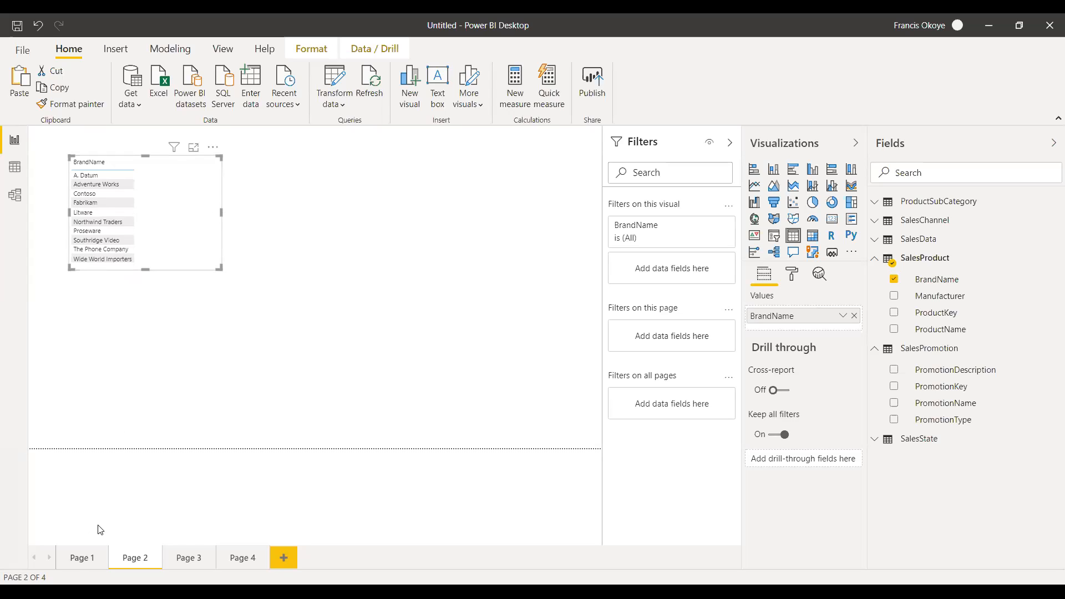
# Replace PromotionType with BrandName as the legend of Page 1's Revenue by ChannelName chart, and make it a clustered bar chart.
pyautogui.click(78, 557)
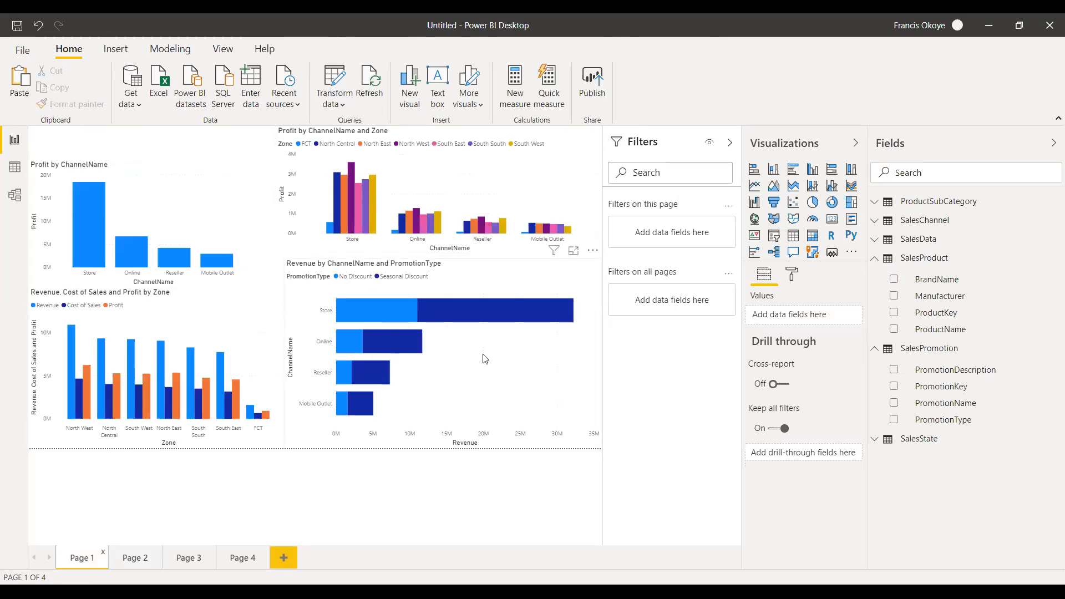
pyautogui.moveTo(954, 280); pyautogui.dragTo(437, 311)
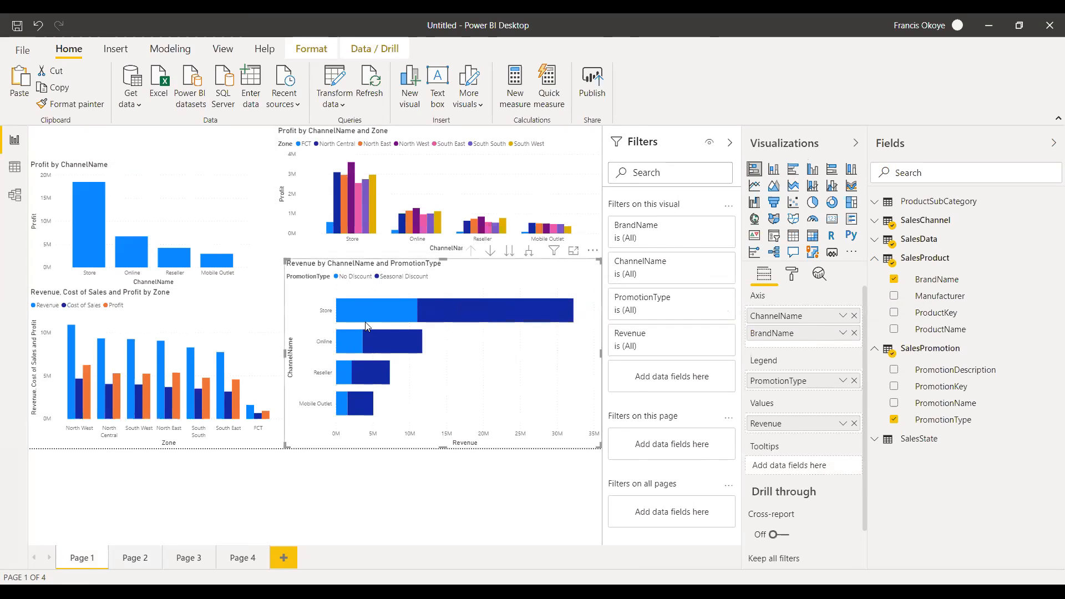
pyautogui.click(793, 174)
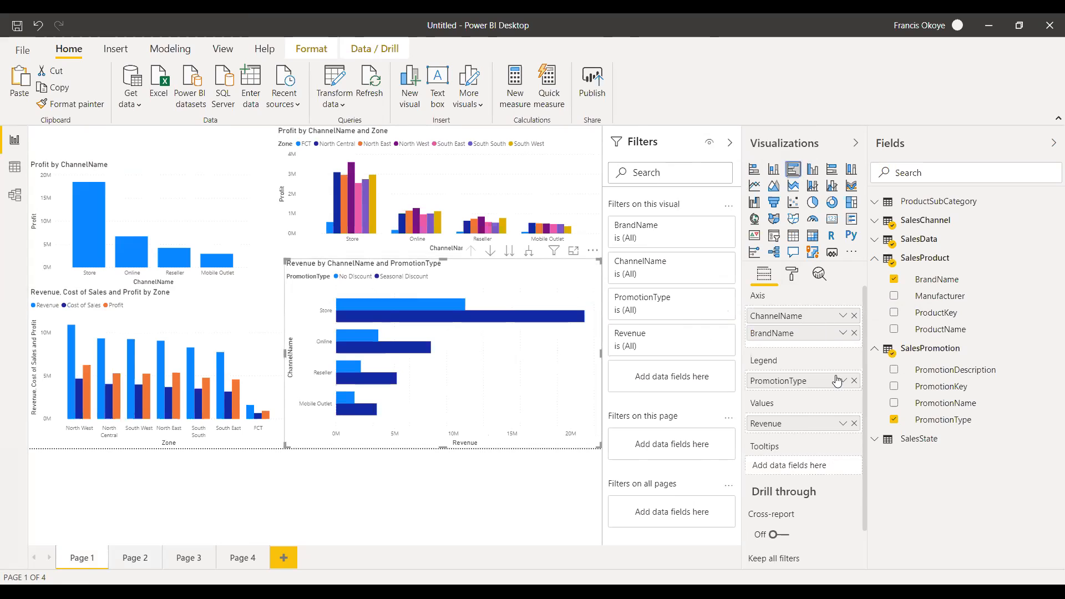
pyautogui.click(854, 380)
pyautogui.moveTo(787, 333); pyautogui.dragTo(792, 383)
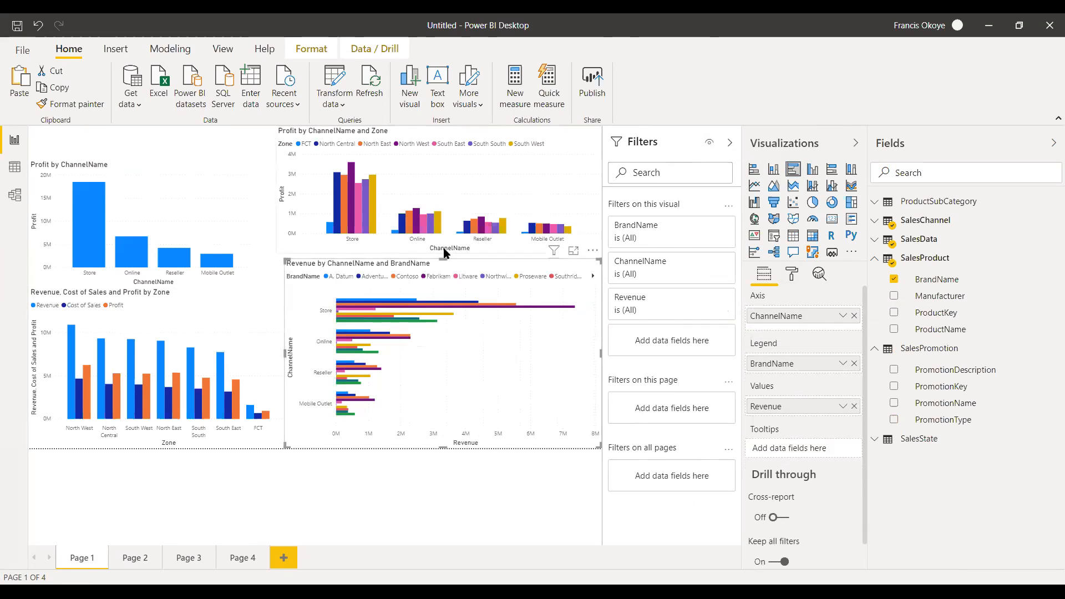
# Extend the upper edge of the Revenue by ChannelName and BrandName chart and change it to a stacked bar chart.
pyautogui.moveTo(441, 255); pyautogui.dragTo(441, 244)
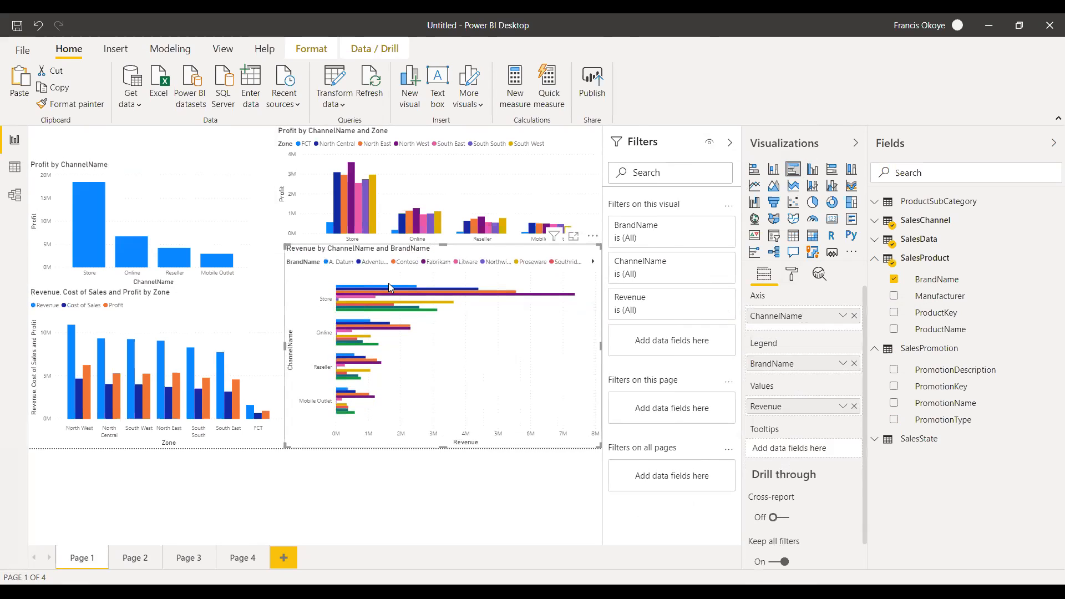
pyautogui.moveTo(363, 286)
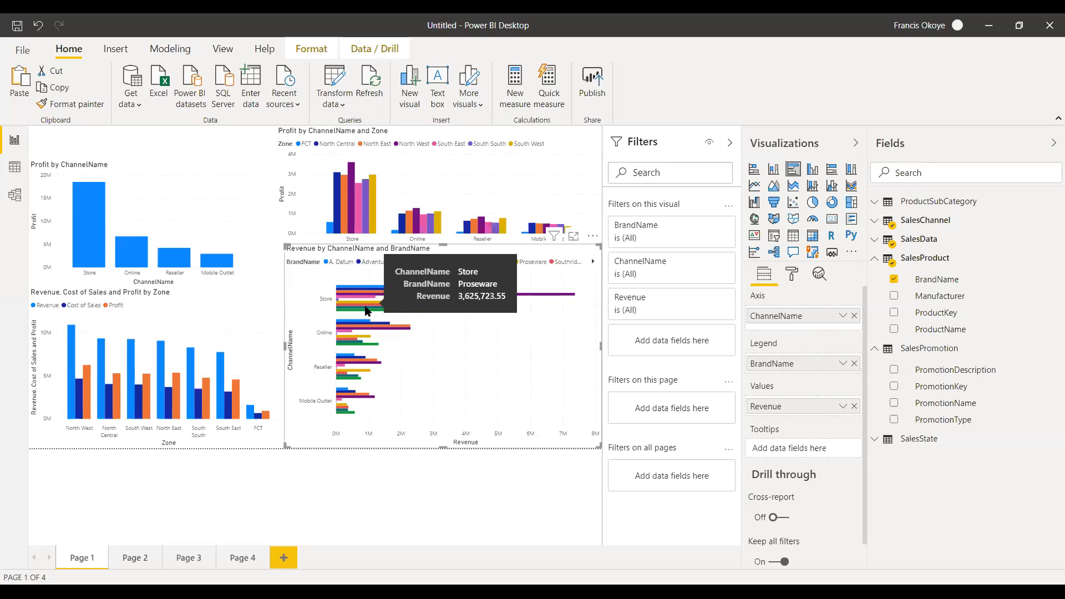
pyautogui.click(756, 172)
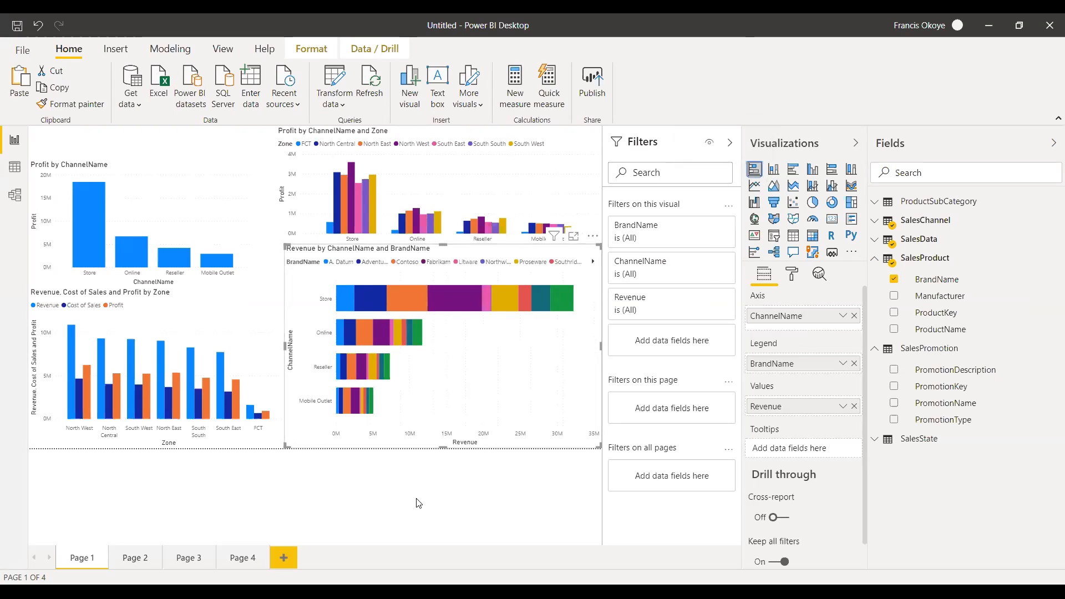
# Inspect the brand segments of each channel and change the Revenue by ChannelName and BrandName chart to a 100% stacked column chart.
pyautogui.moveTo(345, 296)
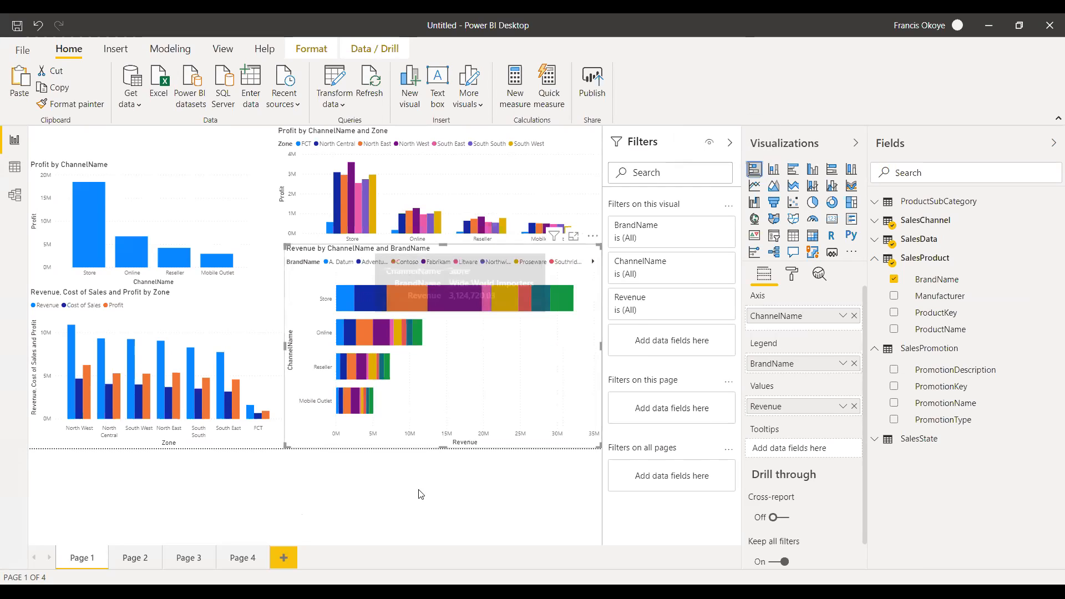
pyautogui.moveTo(446, 298)
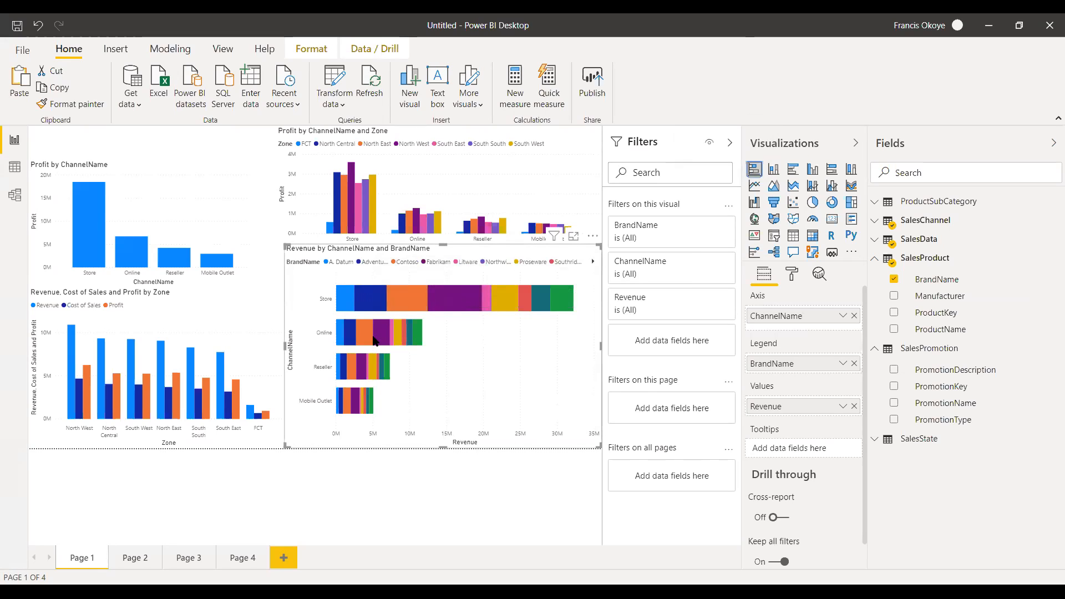
pyautogui.moveTo(378, 339)
pyautogui.moveTo(355, 378)
pyautogui.click(851, 169)
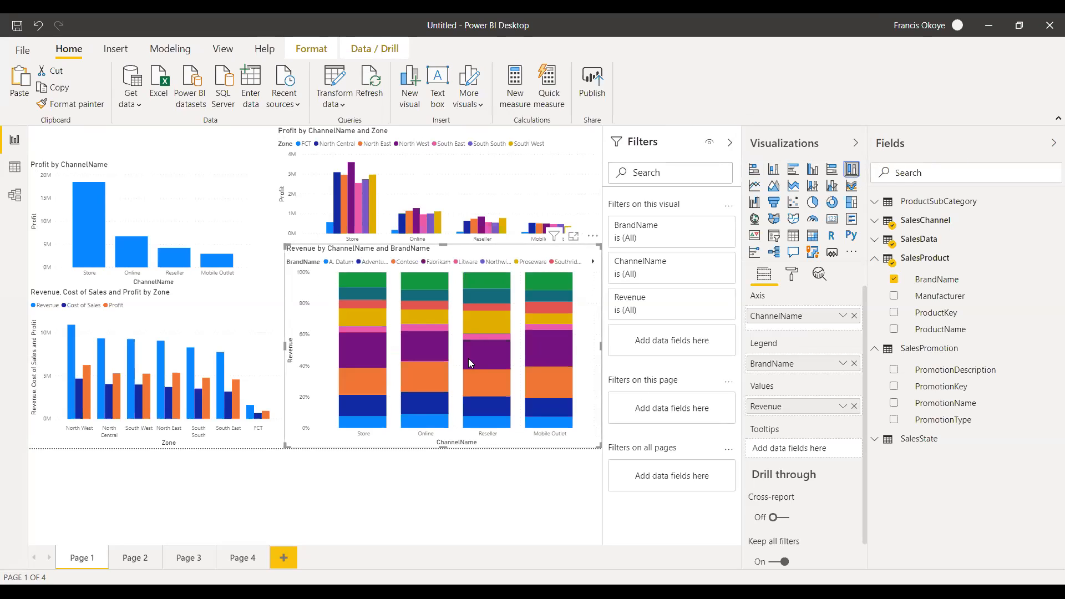
# Collapse the SalesProduct fields and delete the BrandName table from Page 2.
pyautogui.moveTo(569, 373)
pyautogui.click(139, 556)
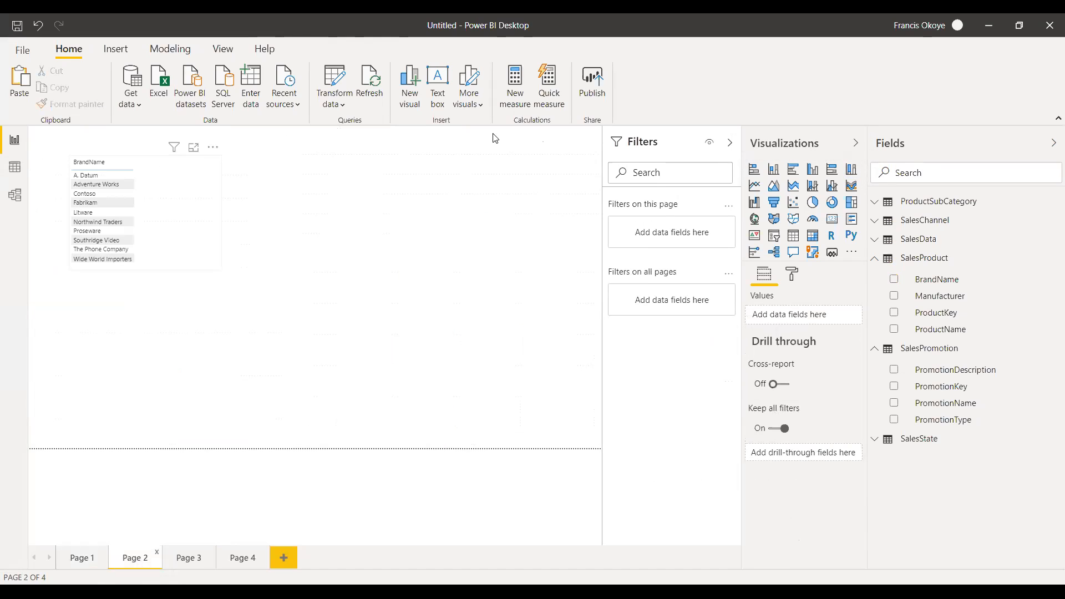
pyautogui.click(873, 264)
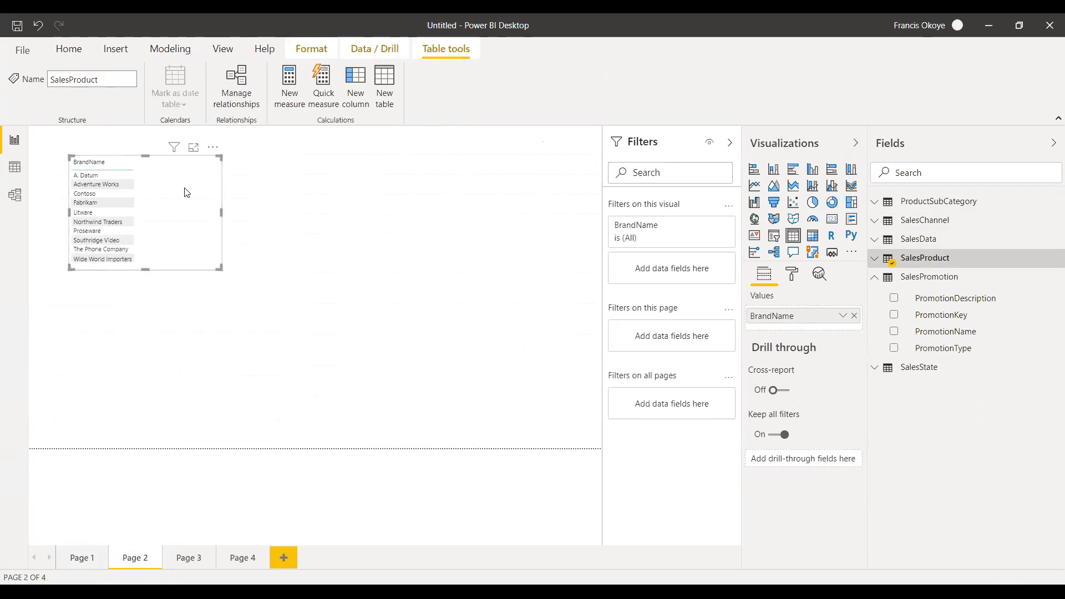
pyautogui.press('Delete')
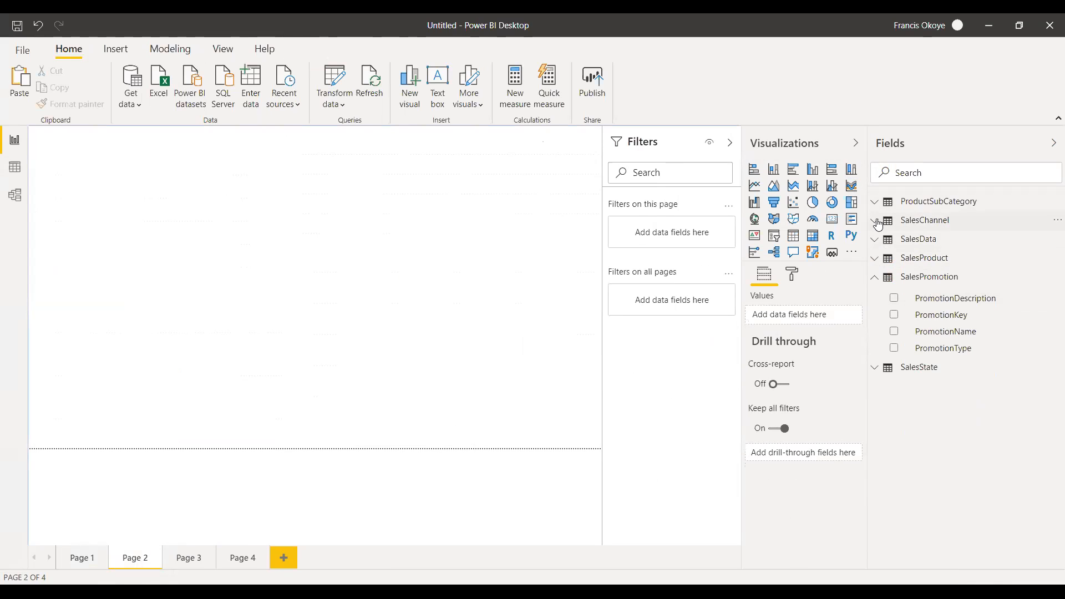
pyautogui.click(754, 186)
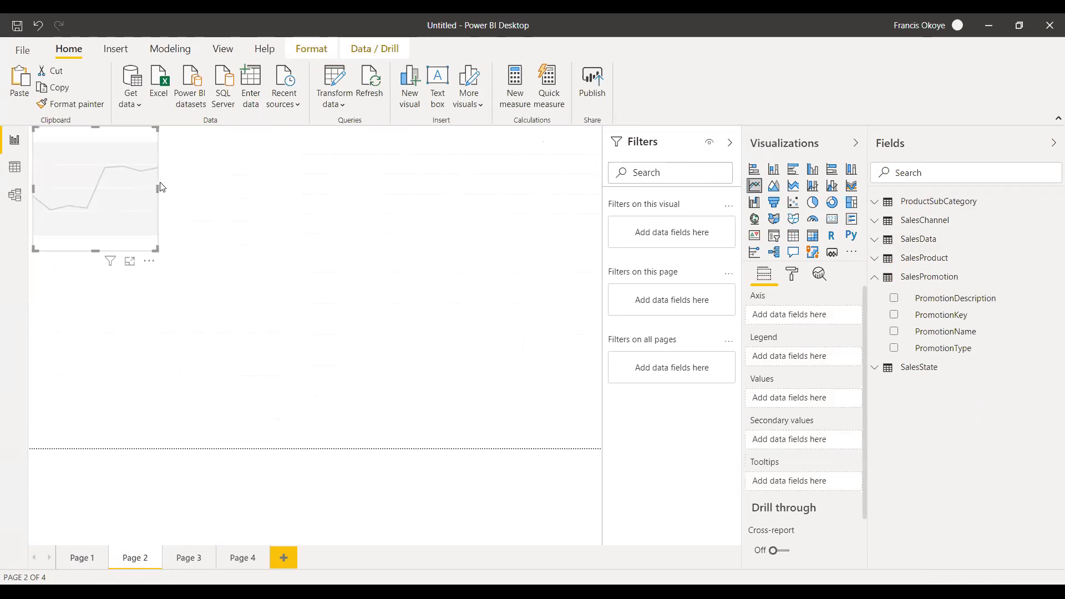
pyautogui.moveTo(158, 188); pyautogui.dragTo(255, 188)
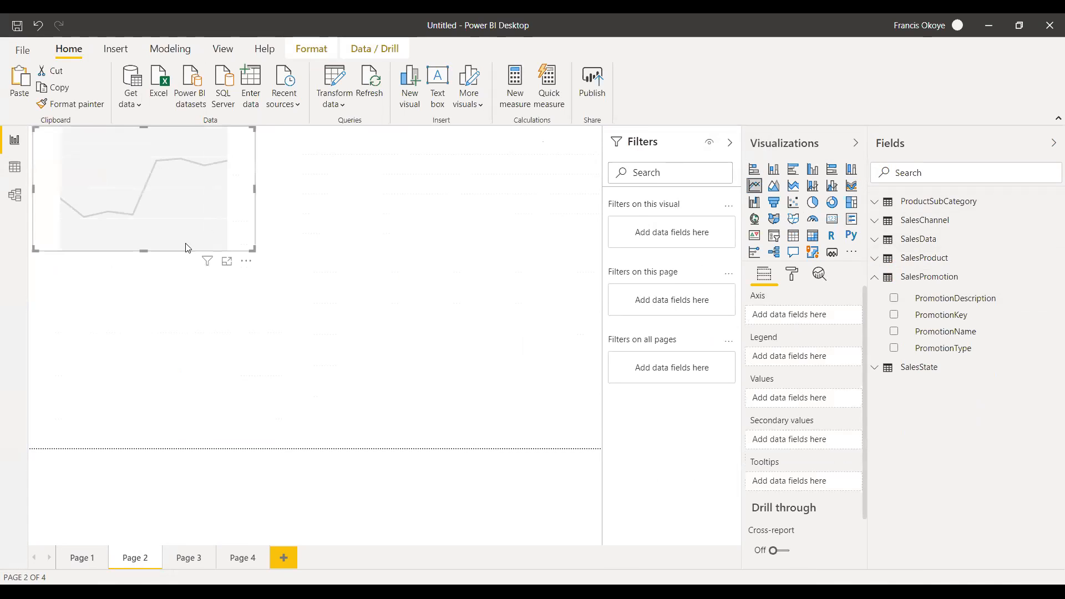
pyautogui.click(144, 289)
pyautogui.click(194, 202)
pyautogui.press('Delete')
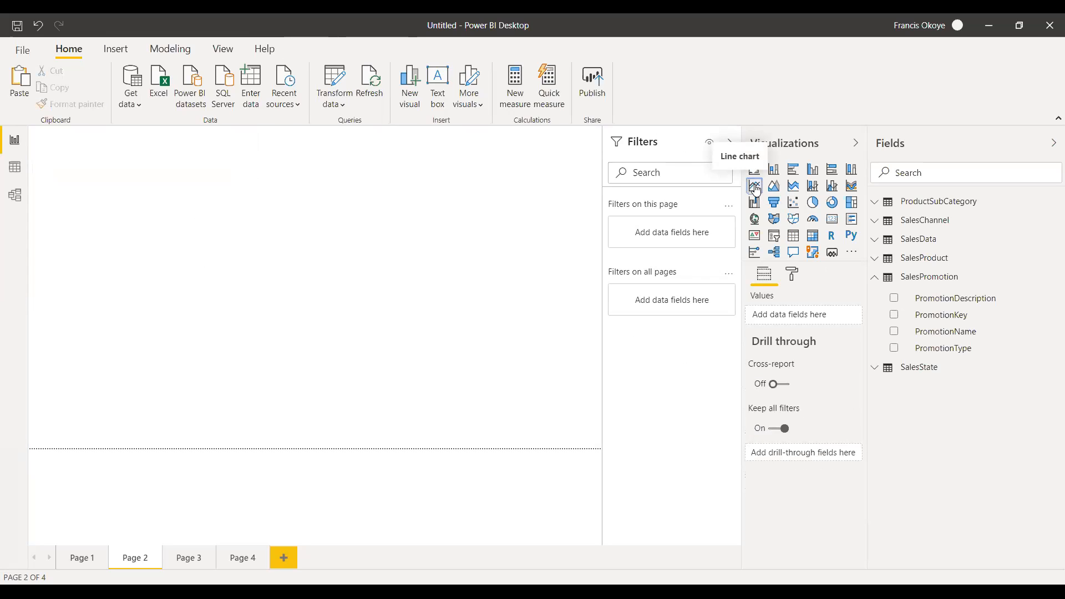
# Insert an empty line chart on Page 2 and make it taller and wider.
pyautogui.click(755, 187)
pyautogui.moveTo(92, 248); pyautogui.dragTo(94, 304)
pyautogui.moveTo(157, 216); pyautogui.dragTo(236, 220)
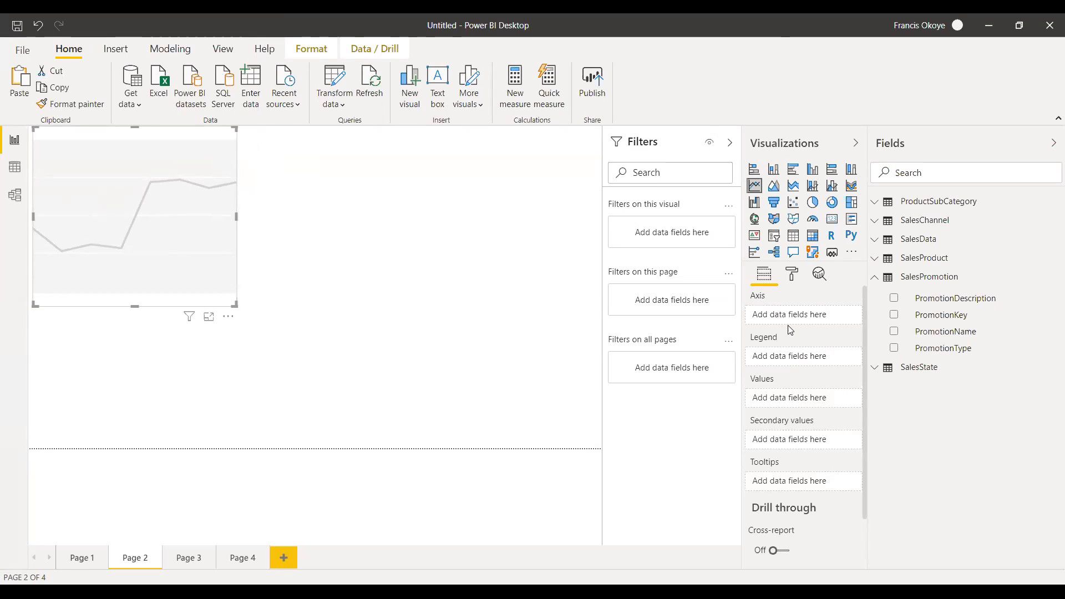
# Set Order Date from SalesData as the axis of the line chart and widen the chart slightly.
pyautogui.click(874, 282)
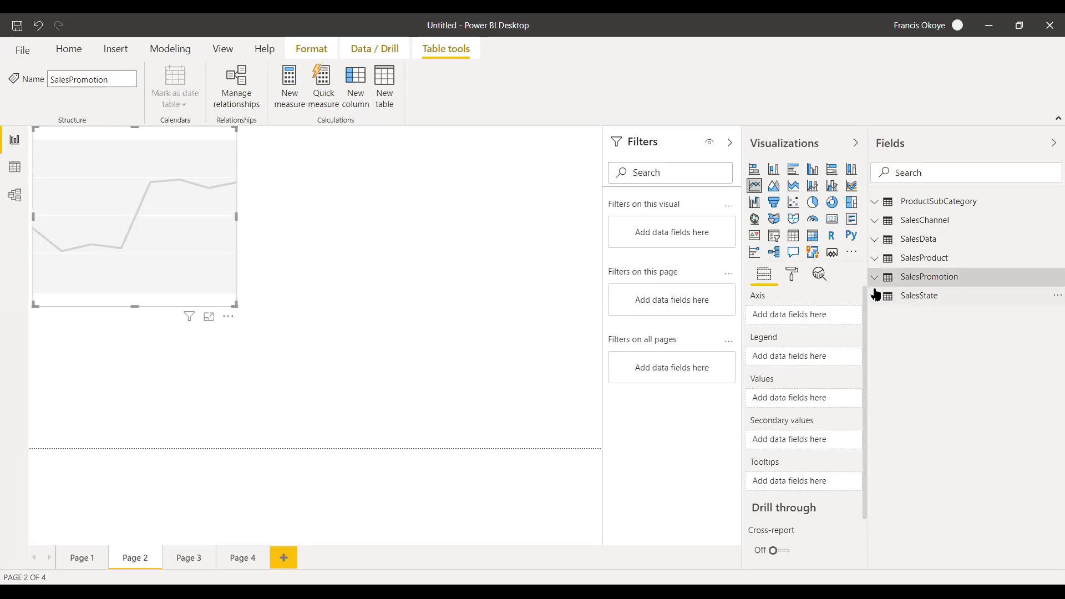
pyautogui.click(877, 242)
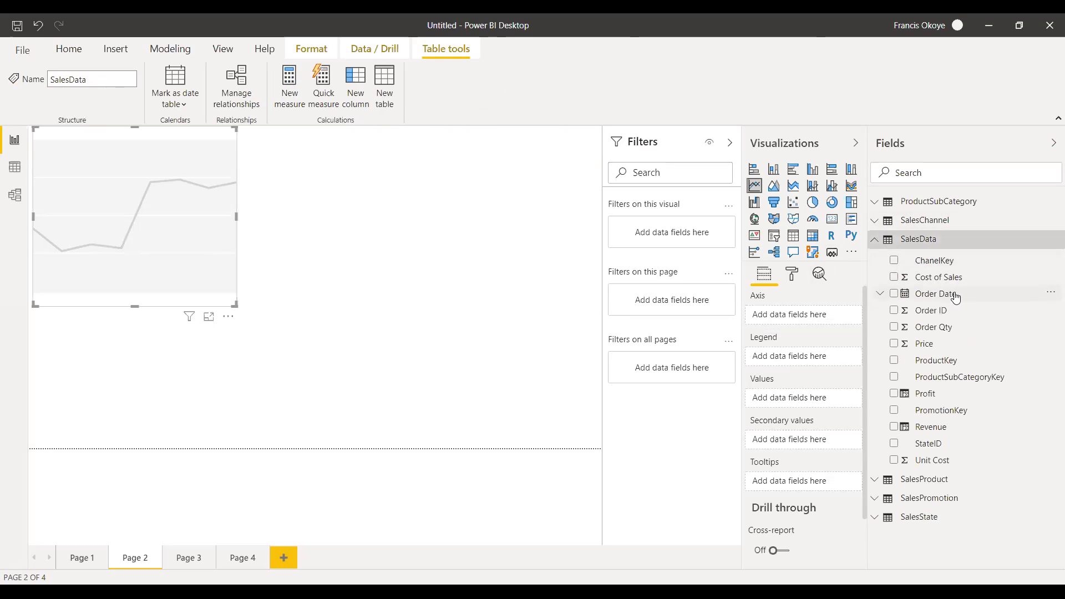
pyautogui.moveTo(961, 298); pyautogui.dragTo(819, 319)
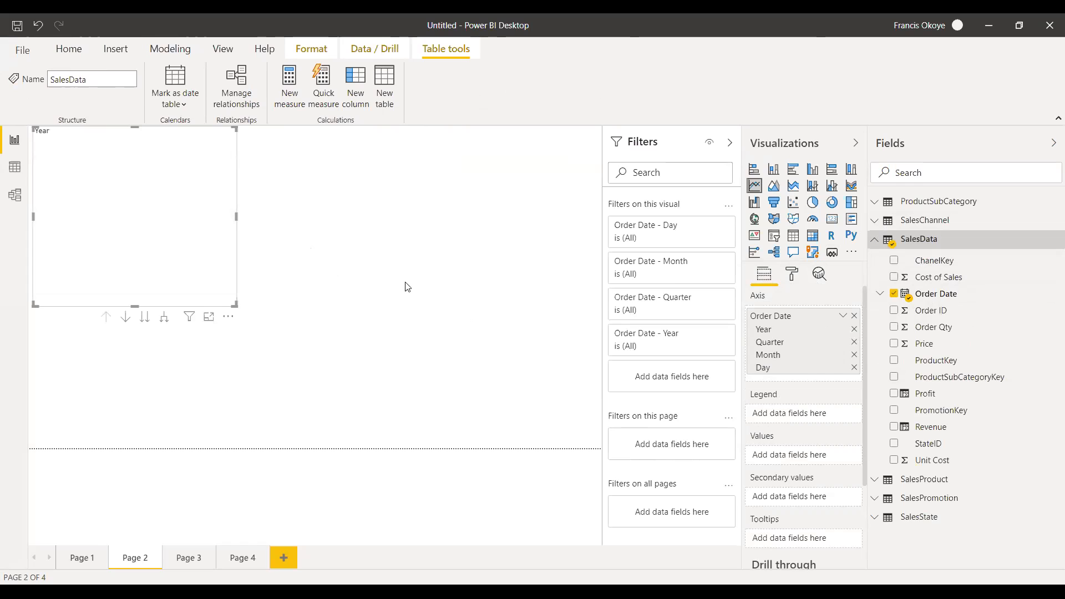
pyautogui.click(854, 316)
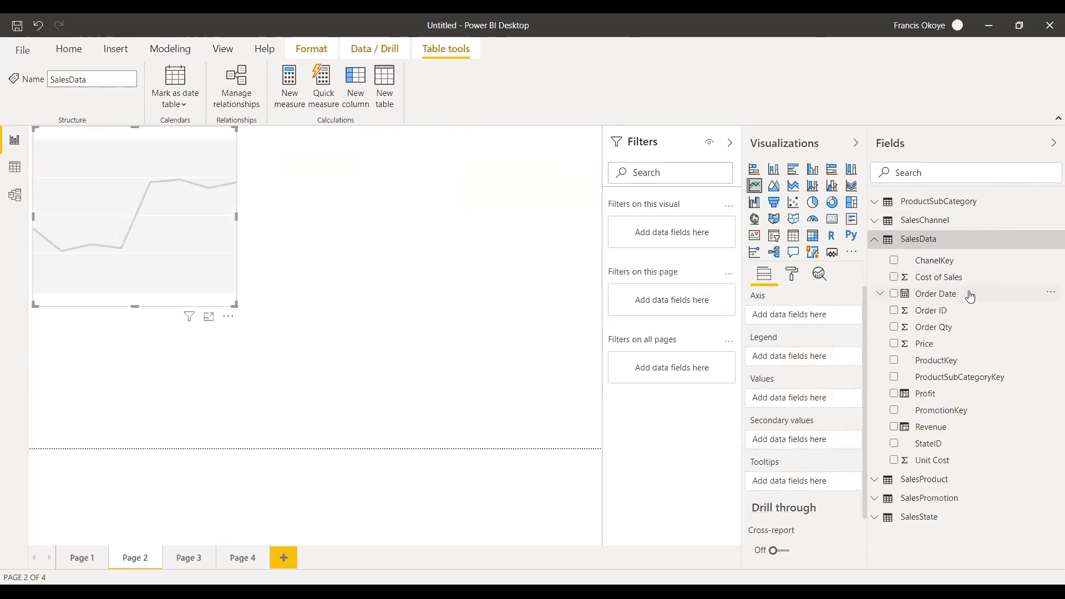
pyautogui.moveTo(964, 296); pyautogui.dragTo(816, 317)
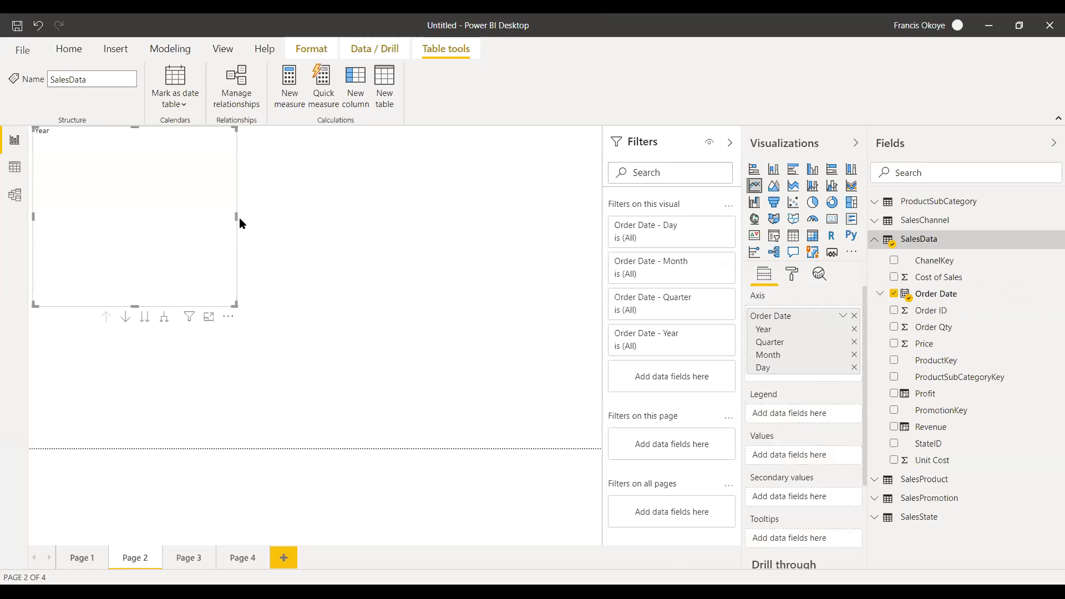
pyautogui.moveTo(233, 216); pyautogui.dragTo(263, 216)
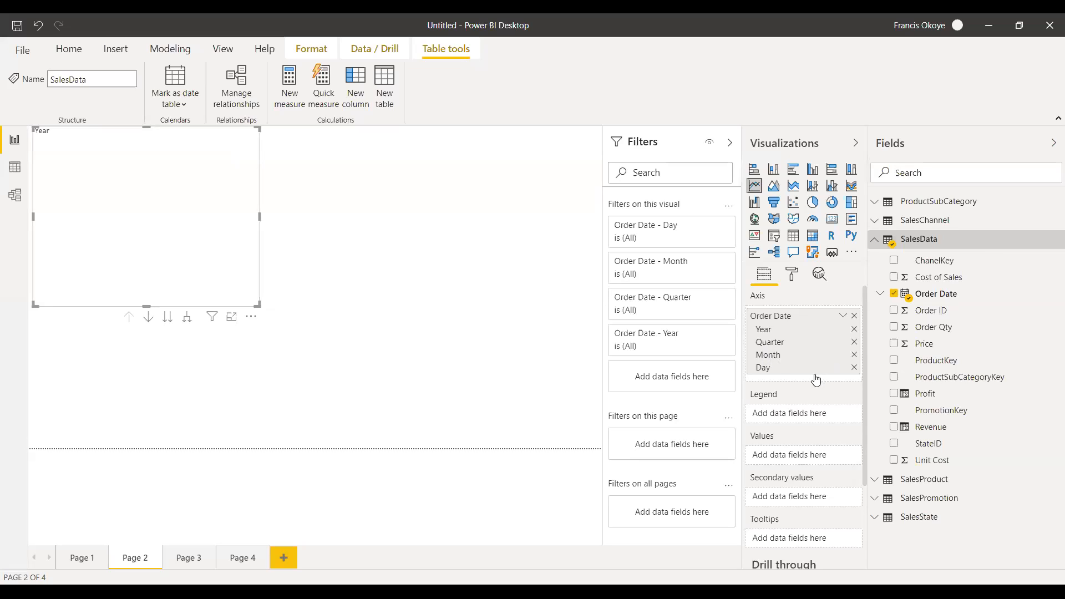
# Remove Month, Quarter and Year from the line chart's Order Date axis, keeping only Day.
pyautogui.click(854, 355)
pyautogui.click(854, 341)
pyautogui.click(855, 329)
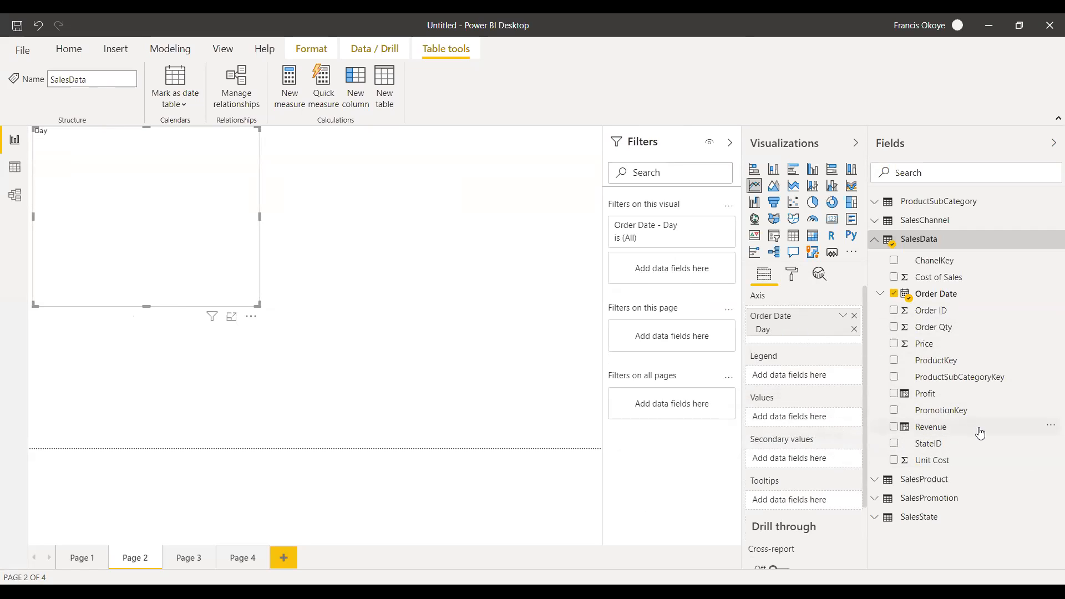
# Add Revenue from SalesData as the values of the daily line chart and make the chart wider and shorter.
pyautogui.moveTo(977, 431); pyautogui.dragTo(800, 424)
pyautogui.moveTo(259, 216); pyautogui.dragTo(538, 202)
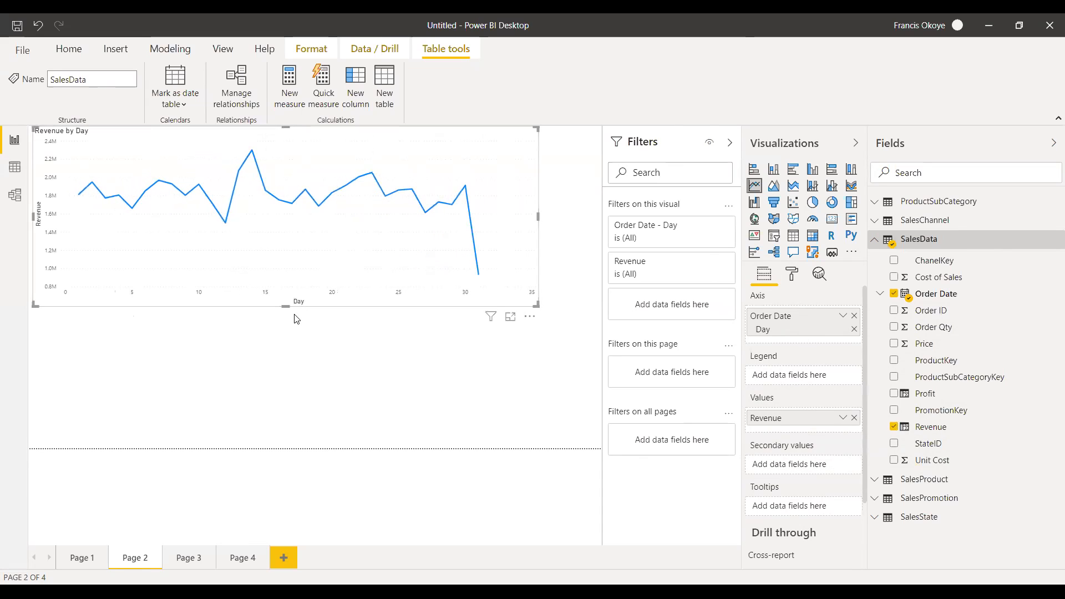
pyautogui.moveTo(281, 306); pyautogui.dragTo(283, 214)
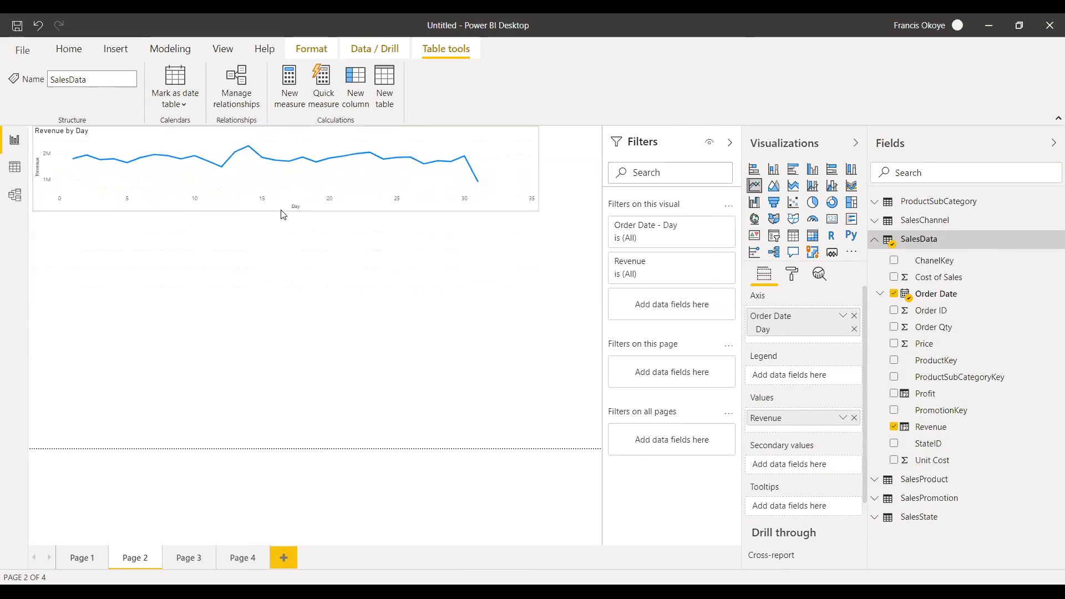
pyautogui.click(275, 242)
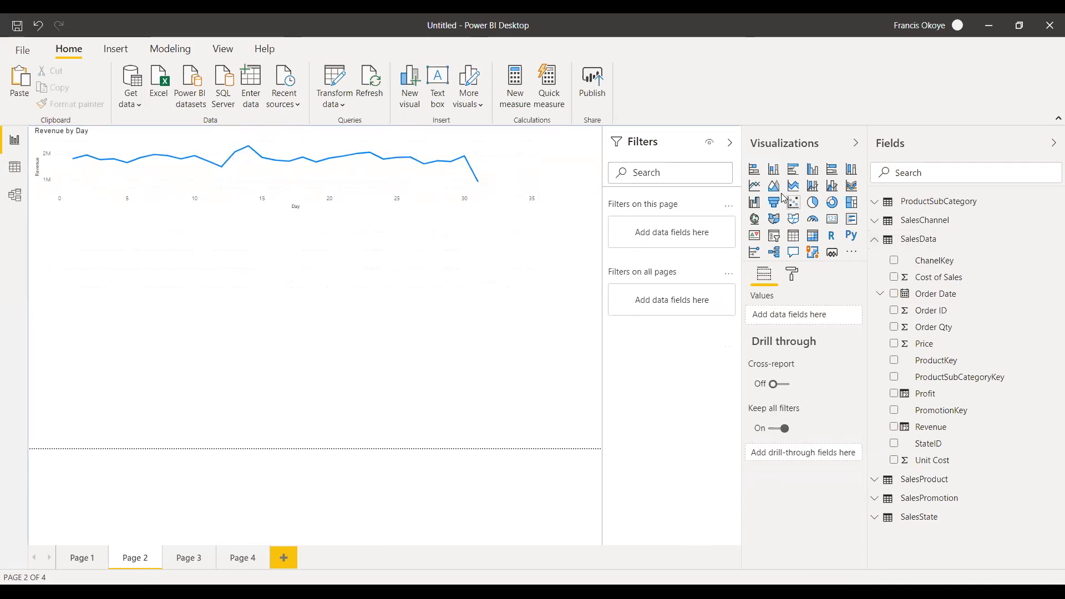
# Create a second chart below the line chart with Order Date reduced to Year as the axis and Revenue as the values.
pyautogui.moveTo(967, 300); pyautogui.dragTo(166, 297)
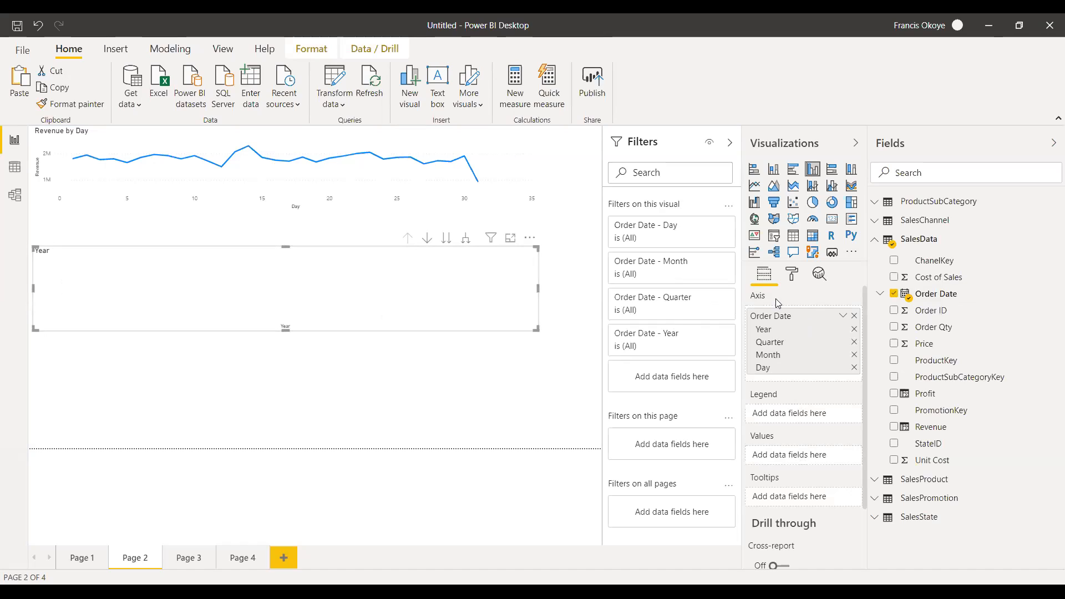
pyautogui.click(854, 342)
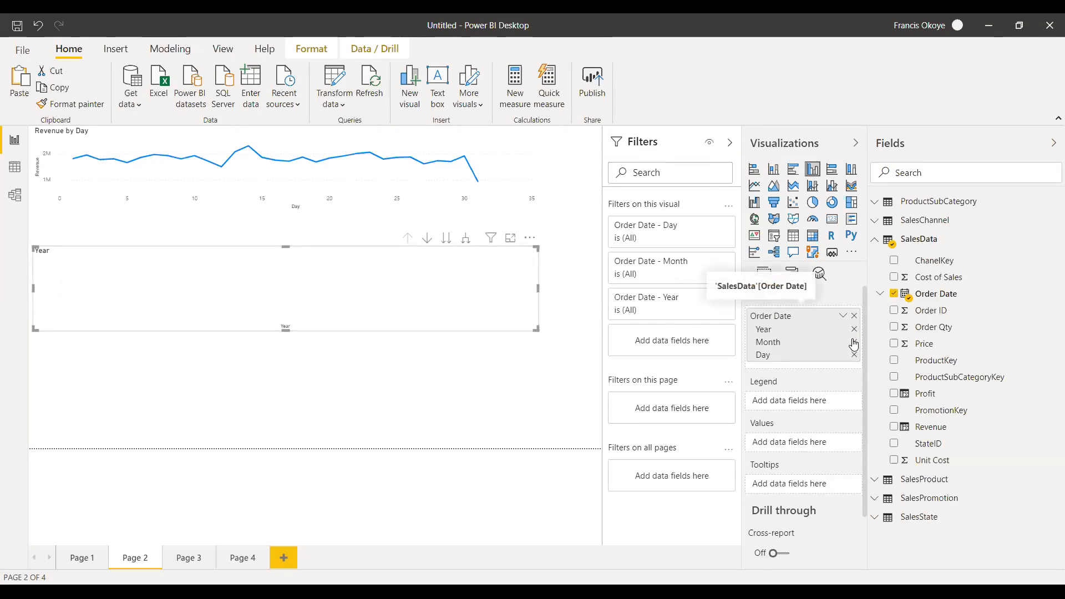
pyautogui.click(854, 343)
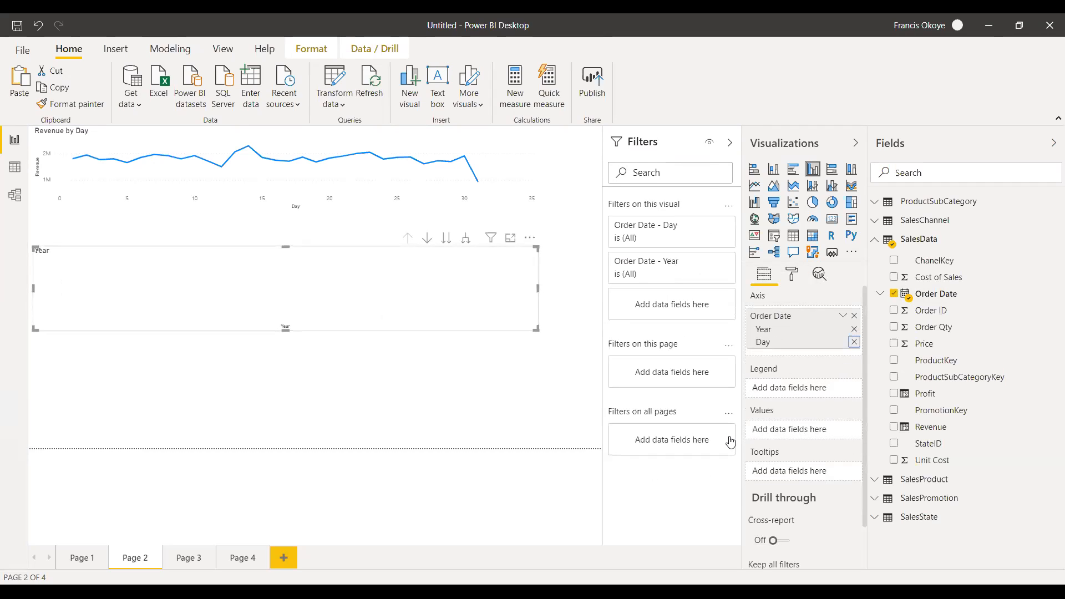
pyautogui.click(854, 342)
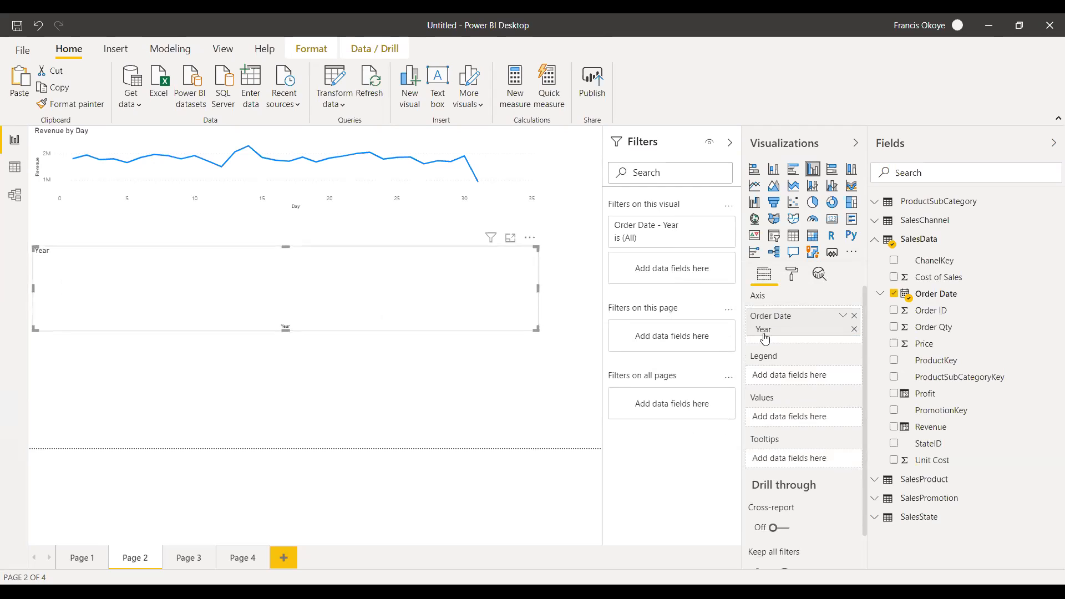
pyautogui.moveTo(972, 430); pyautogui.dragTo(823, 420)
pyautogui.moveTo(823, 419); pyautogui.dragTo(822, 419)
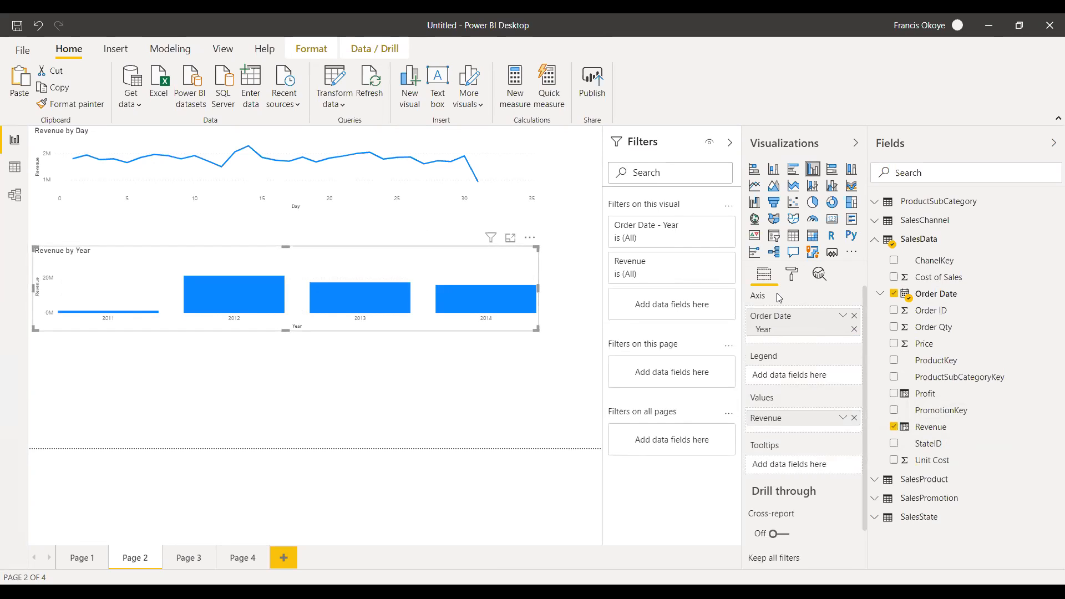
# Convert the yearly Revenue chart to a line chart and make it taller and narrower.
pyautogui.click(755, 185)
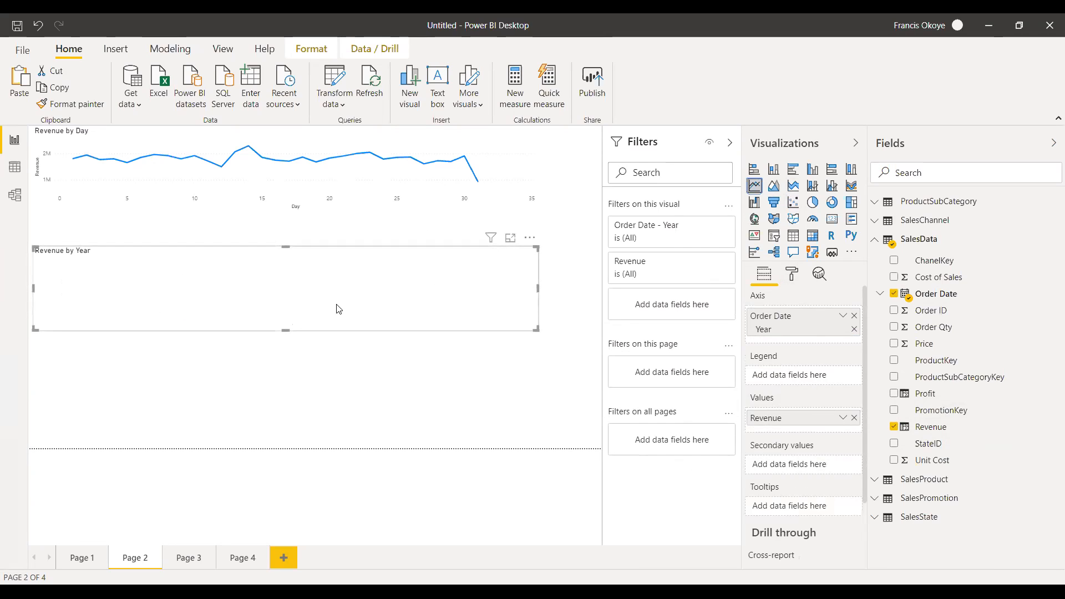
pyautogui.moveTo(283, 333); pyautogui.dragTo(285, 373)
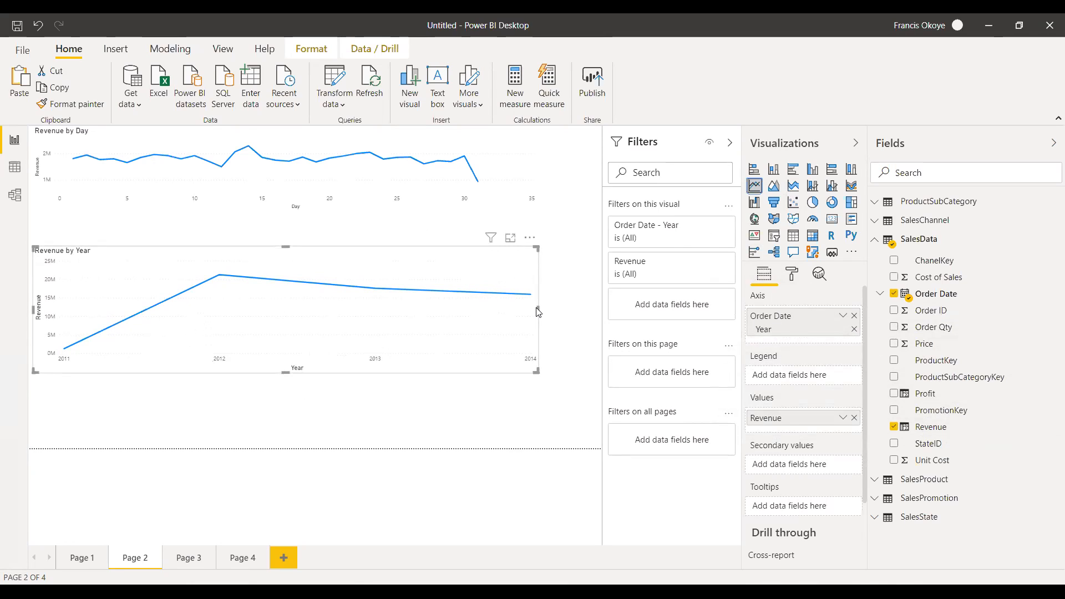
pyautogui.moveTo(538, 311); pyautogui.dragTo(494, 311)
pyautogui.moveTo(395, 314); pyautogui.dragTo(403, 312)
pyautogui.moveTo(332, 320); pyautogui.dragTo(408, 311)
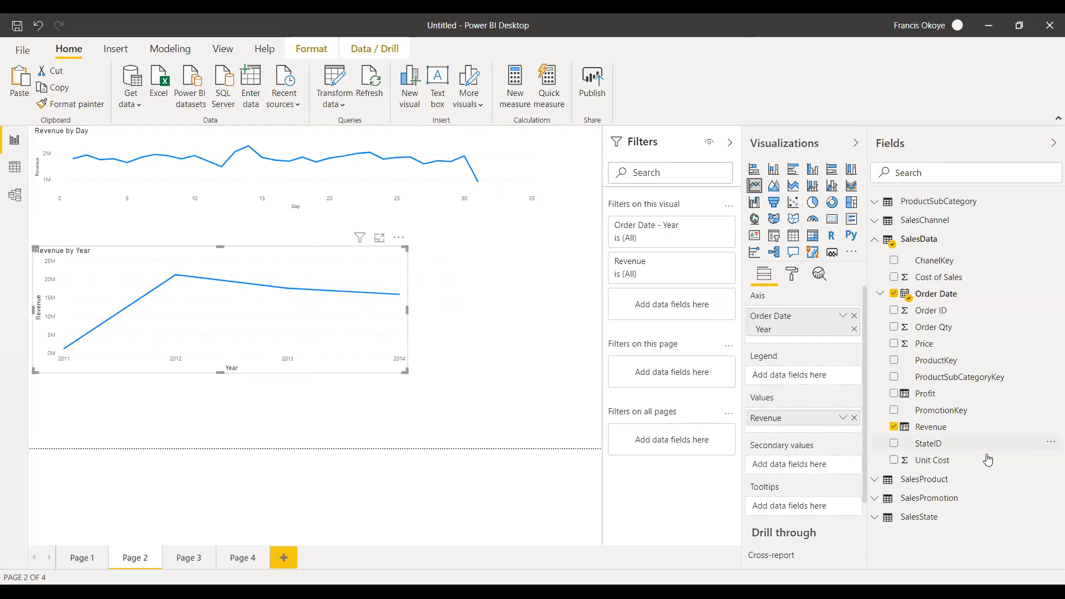
# Add Profit from SalesData above Revenue in the yearly line chart's values and make the chart narrower.
pyautogui.moveTo(961, 401); pyautogui.dragTo(805, 428)
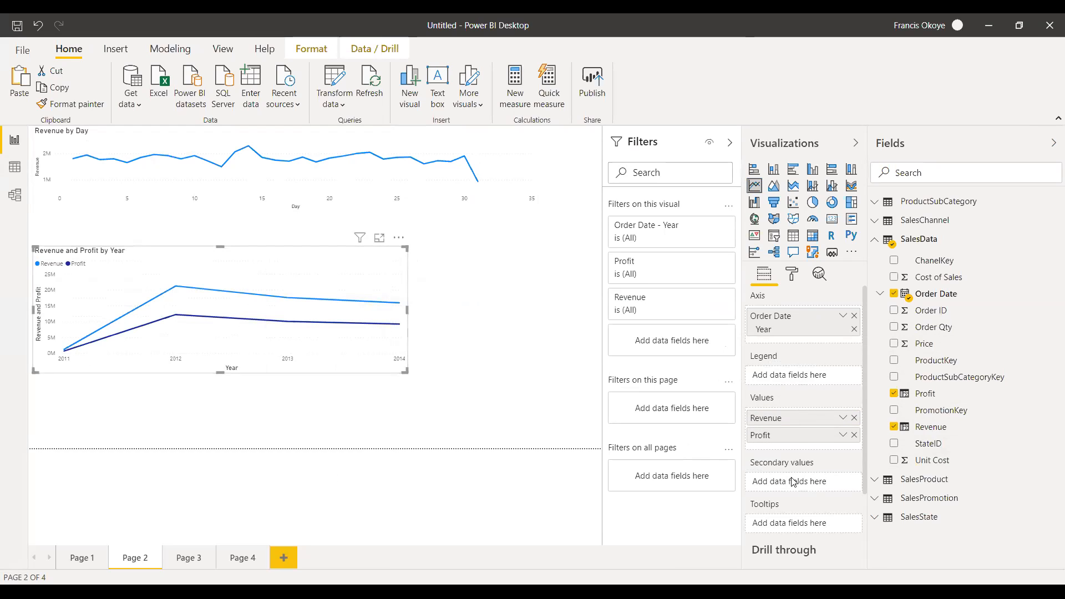
pyautogui.moveTo(801, 437); pyautogui.dragTo(797, 376)
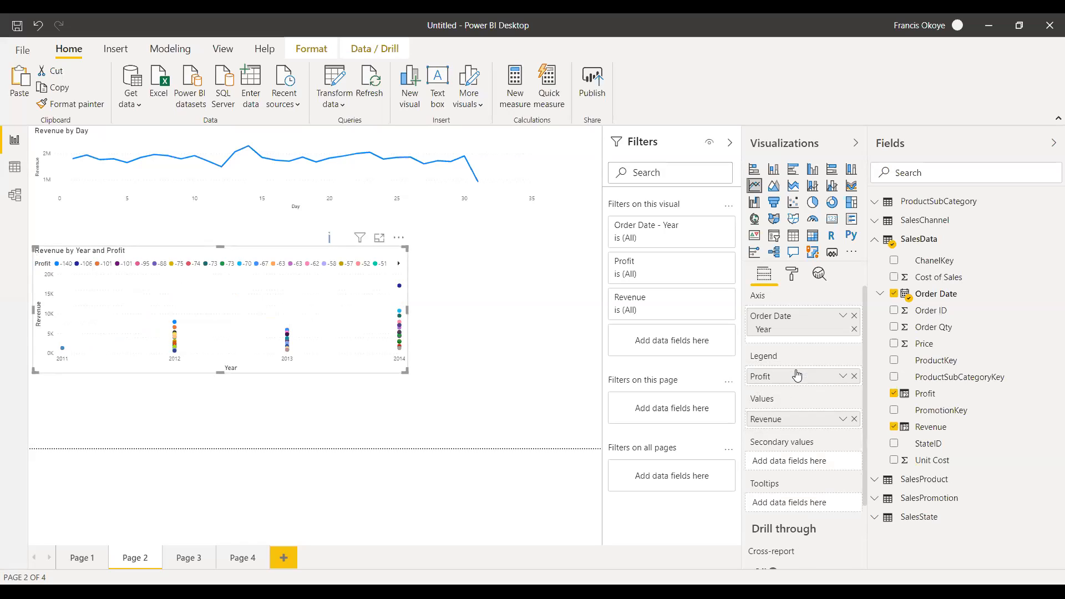
pyautogui.moveTo(819, 382); pyautogui.dragTo(814, 426)
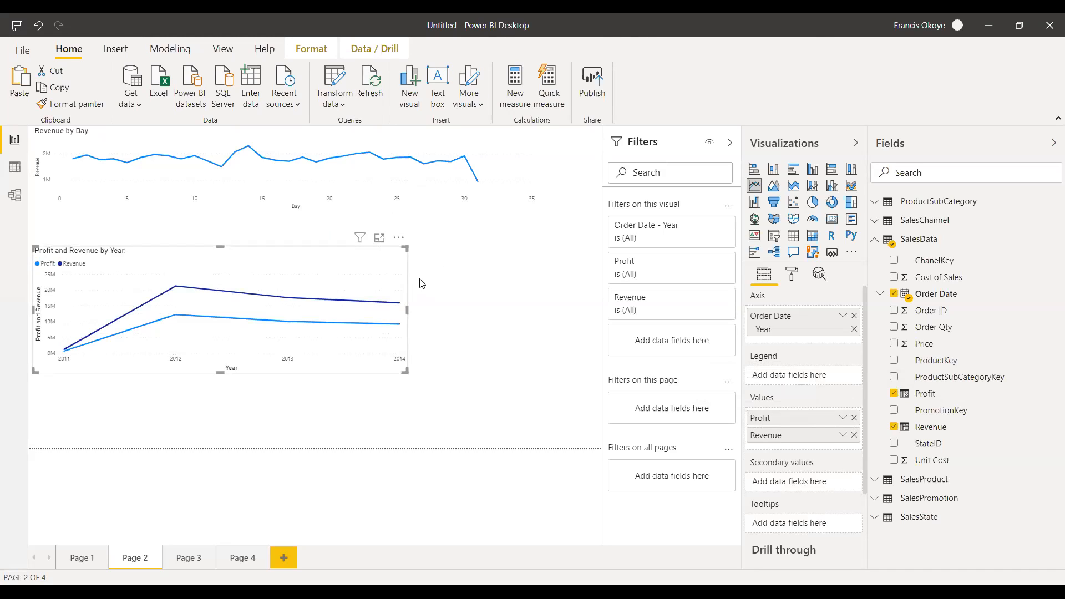
pyautogui.moveTo(322, 292); pyautogui.dragTo(210, 288)
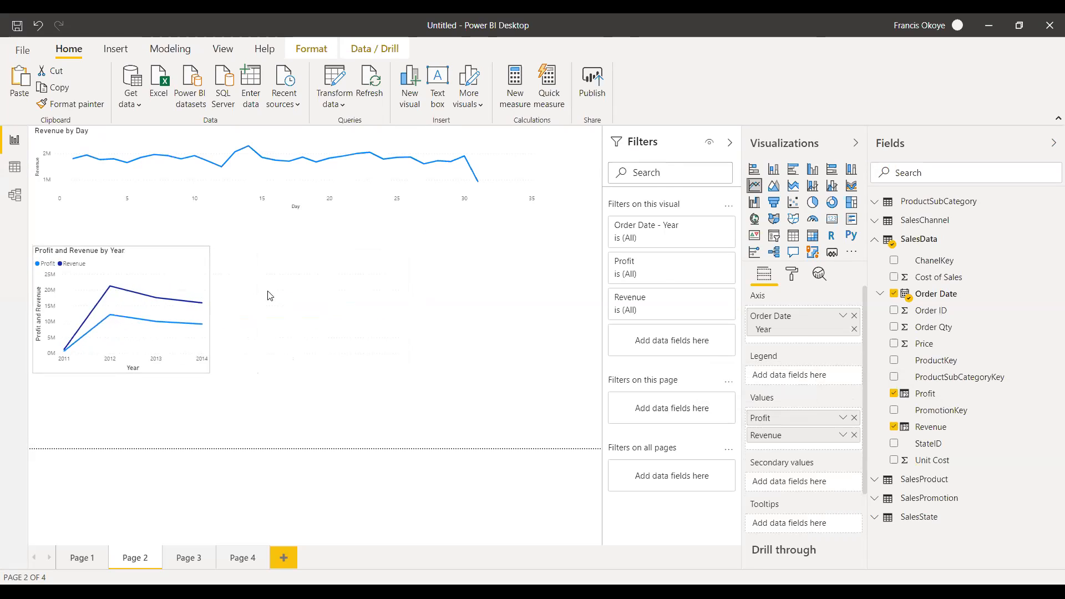
# Insert an empty stacked bar chart on Page 2, place it beside the yearly line chart and make it taller.
pyautogui.click(289, 295)
pyautogui.click(755, 170)
pyautogui.moveTo(188, 413); pyautogui.dragTo(399, 283)
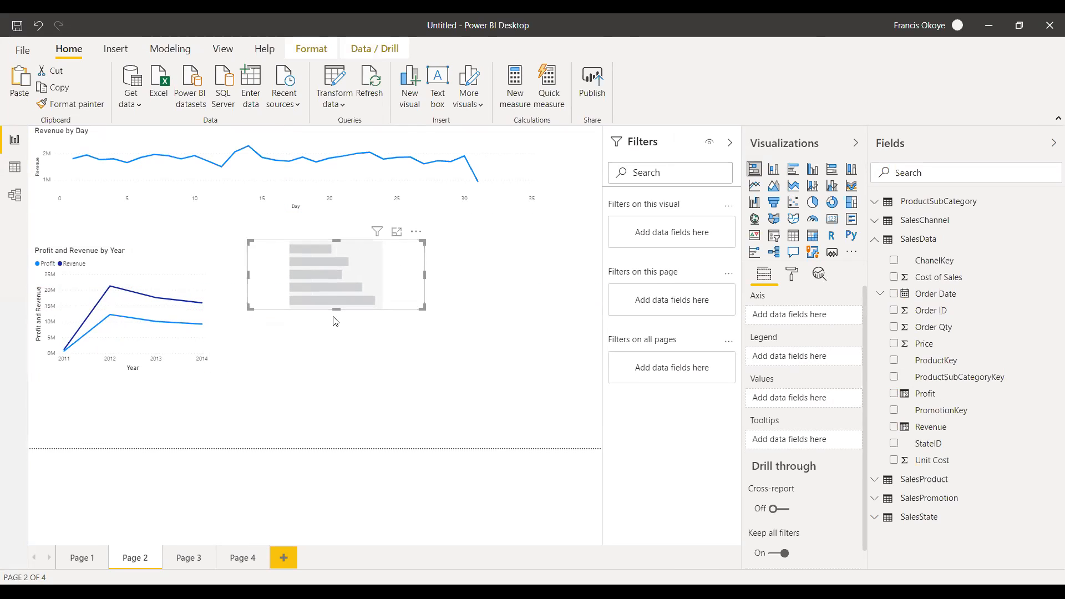
pyautogui.moveTo(336, 312); pyautogui.dragTo(329, 372)
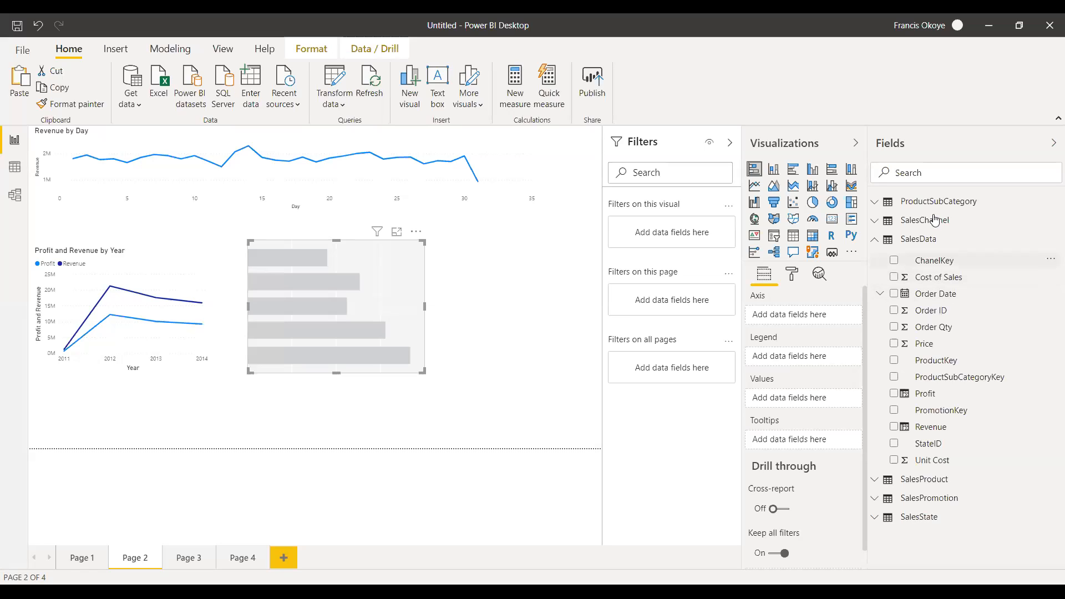
# Set ChannelName from SalesChannel as the bar chart's axis and Profit from SalesData as its values, and widen the chart.
pyautogui.click(873, 244)
pyautogui.click(874, 220)
pyautogui.moveTo(960, 261); pyautogui.dragTo(810, 322)
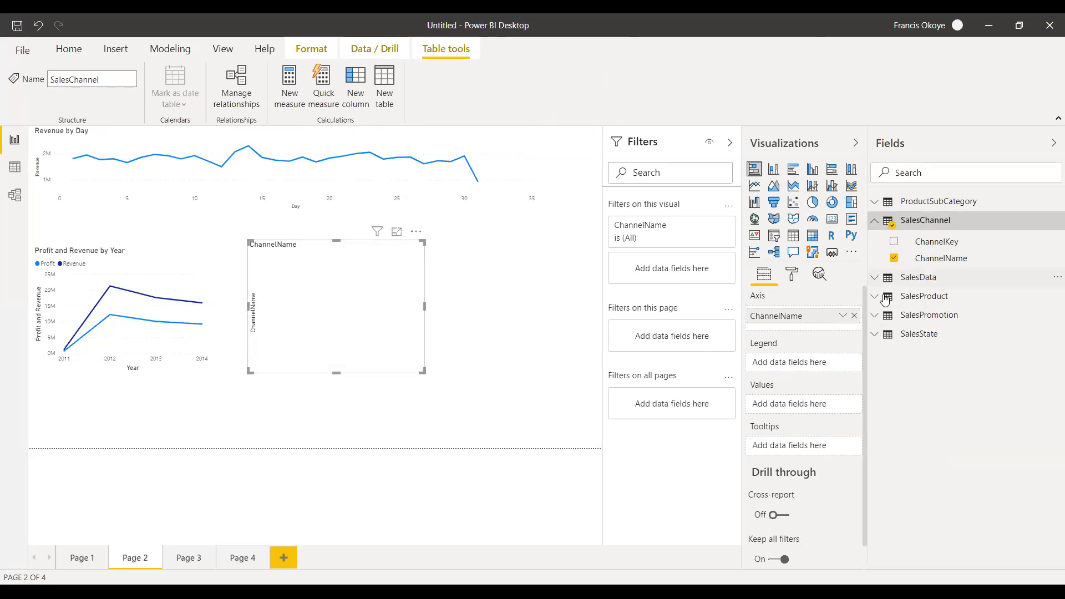
pyautogui.click(875, 278)
pyautogui.moveTo(975, 433); pyautogui.dragTo(835, 412)
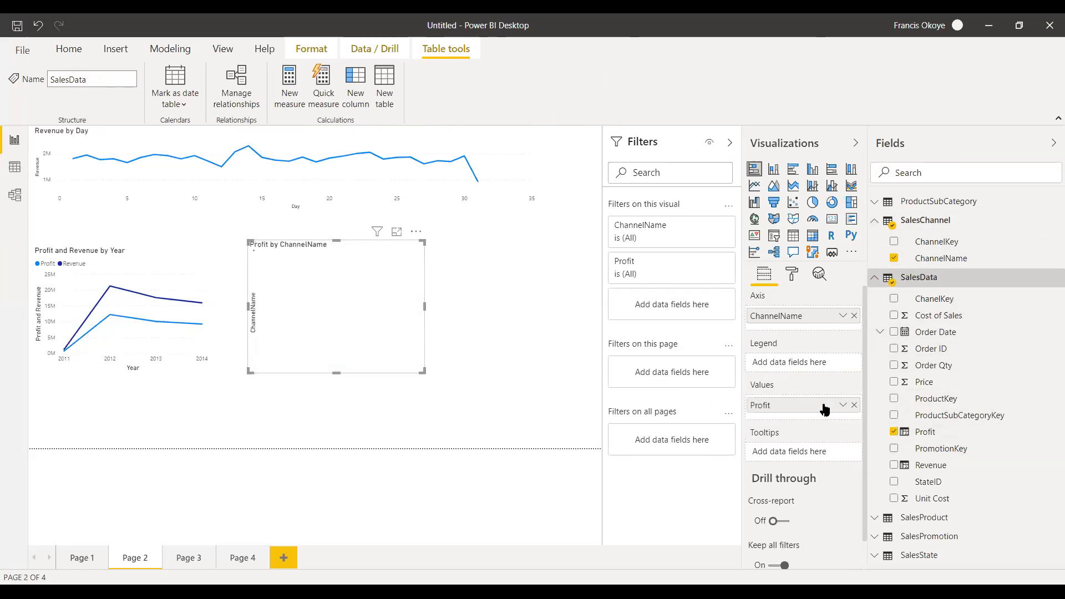
pyautogui.moveTo(424, 305); pyautogui.dragTo(479, 301)
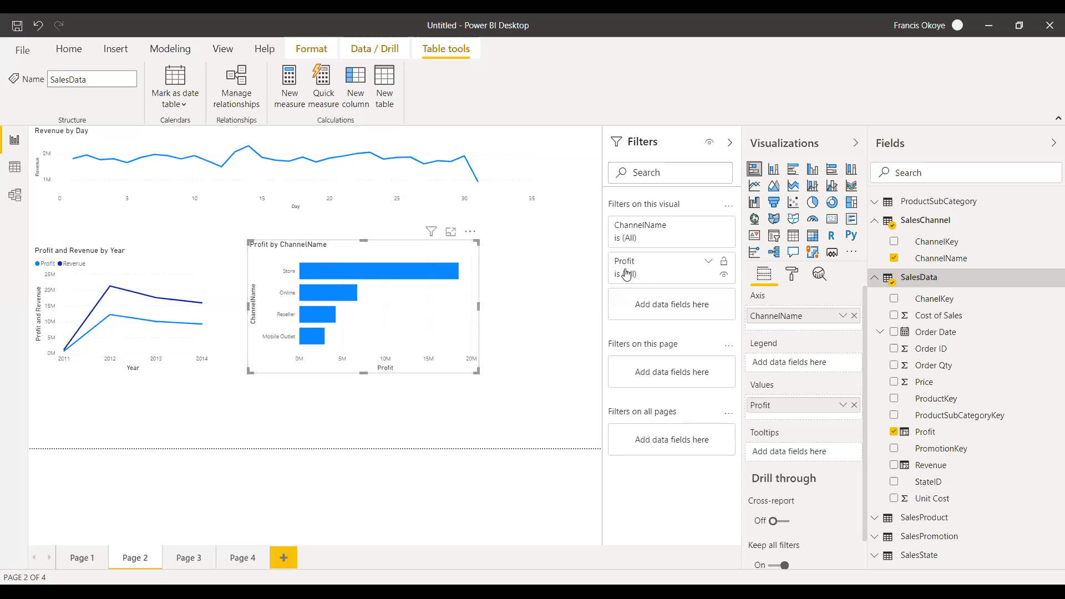
# Set PromotionType from SalesPromotion as the bar chart's legend and move the chart slightly down.
pyautogui.click(874, 283)
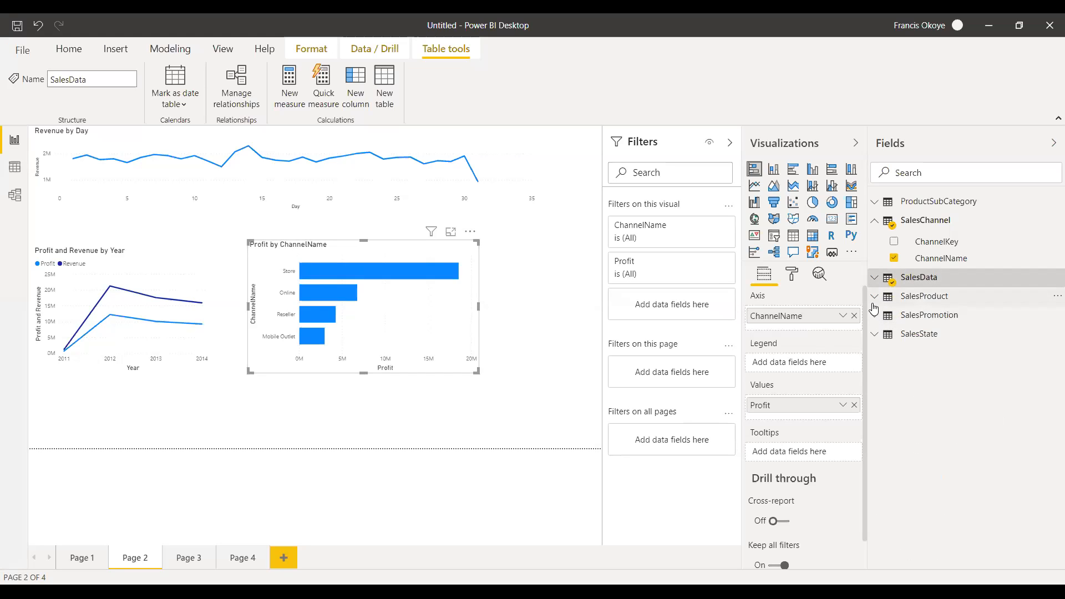
pyautogui.click(874, 315)
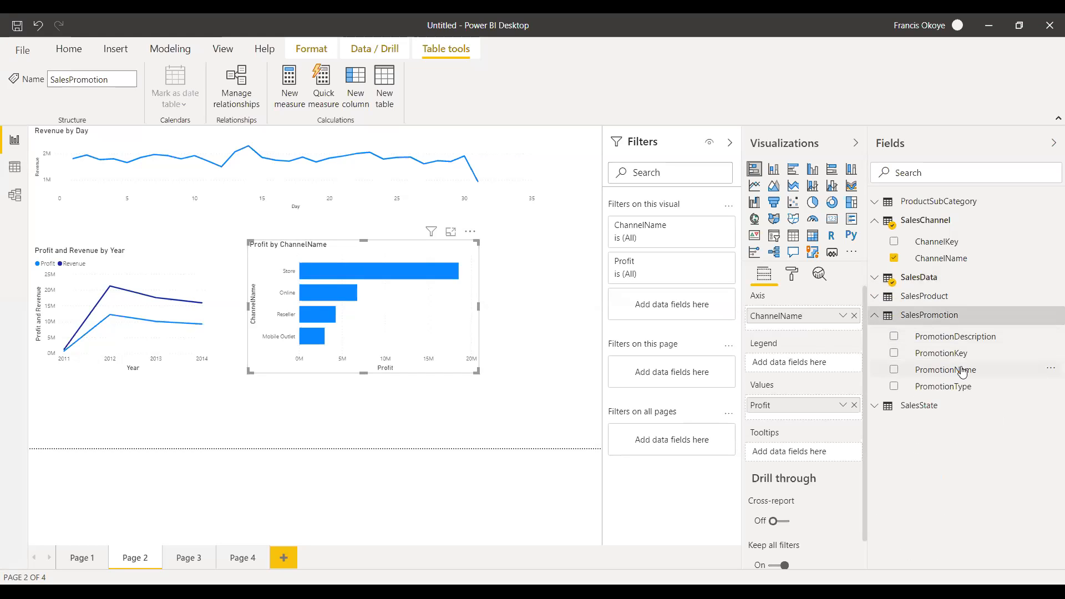
pyautogui.moveTo(954, 386); pyautogui.dragTo(823, 362)
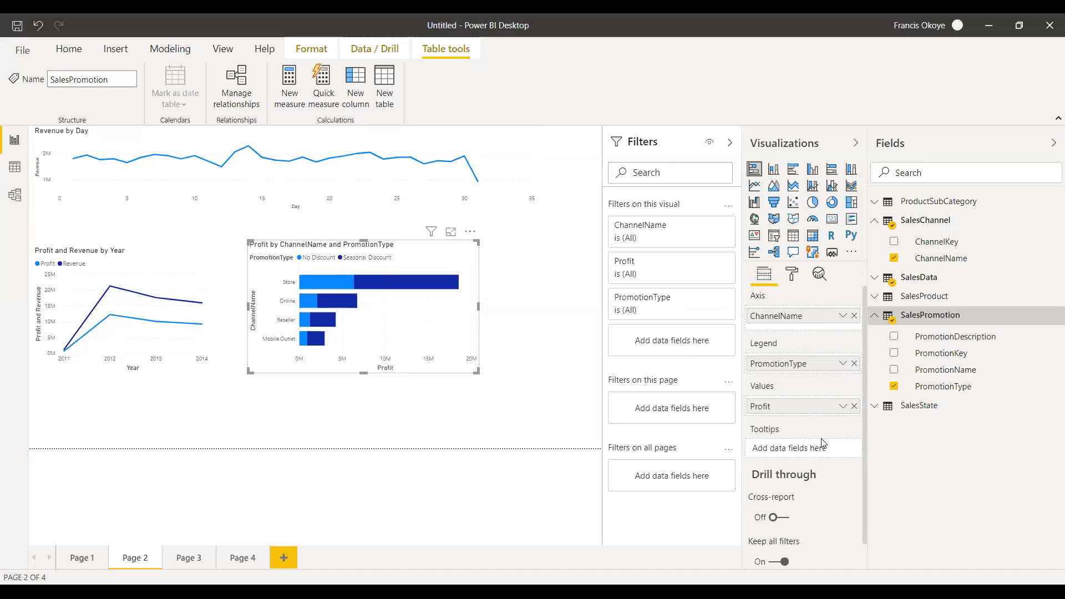
pyautogui.moveTo(403, 320); pyautogui.dragTo(406, 329)
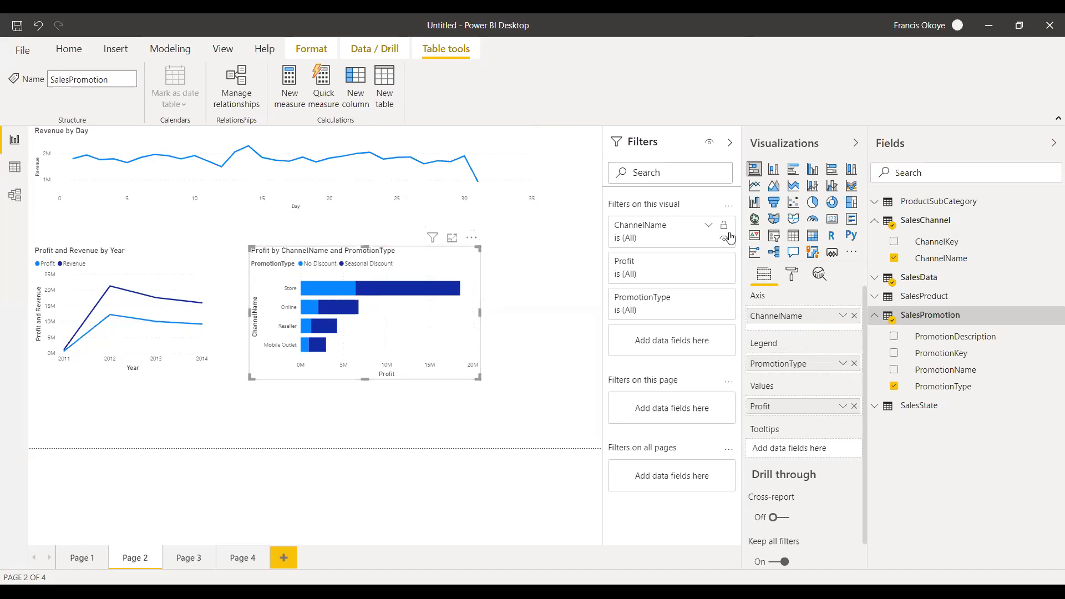
# Try the channel profit chart as a stacked column, clustered column, 100% stacked column, line and area chart.
pyautogui.click(774, 171)
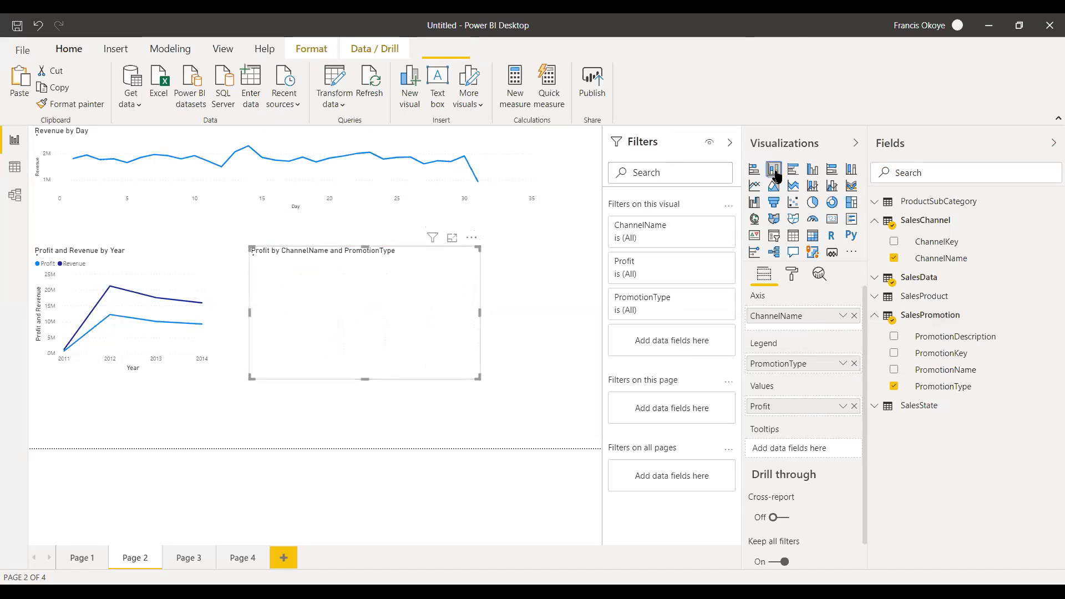
pyautogui.click(813, 170)
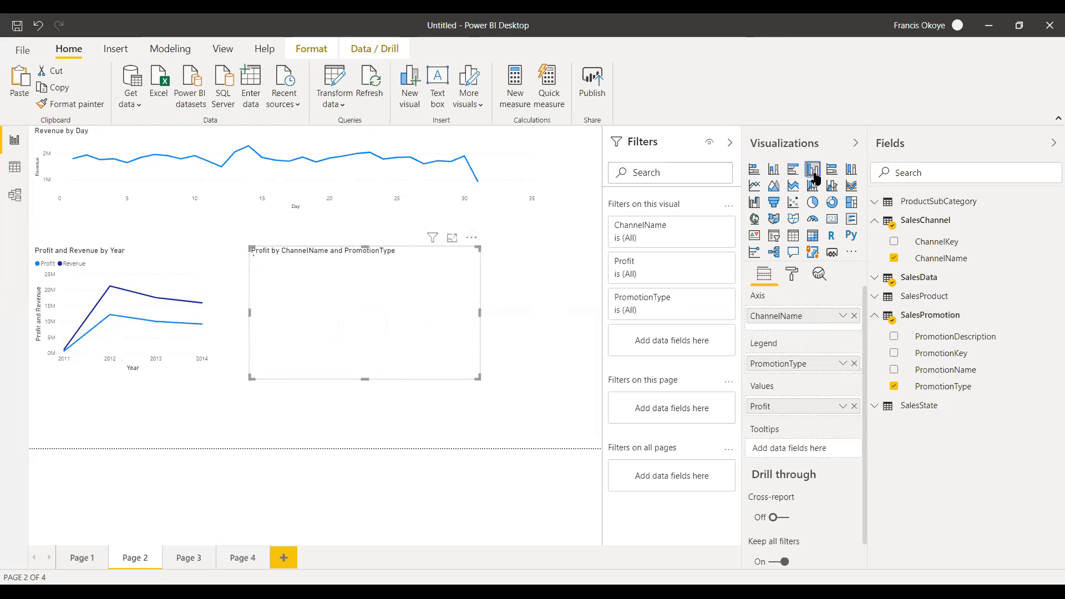
pyautogui.click(851, 170)
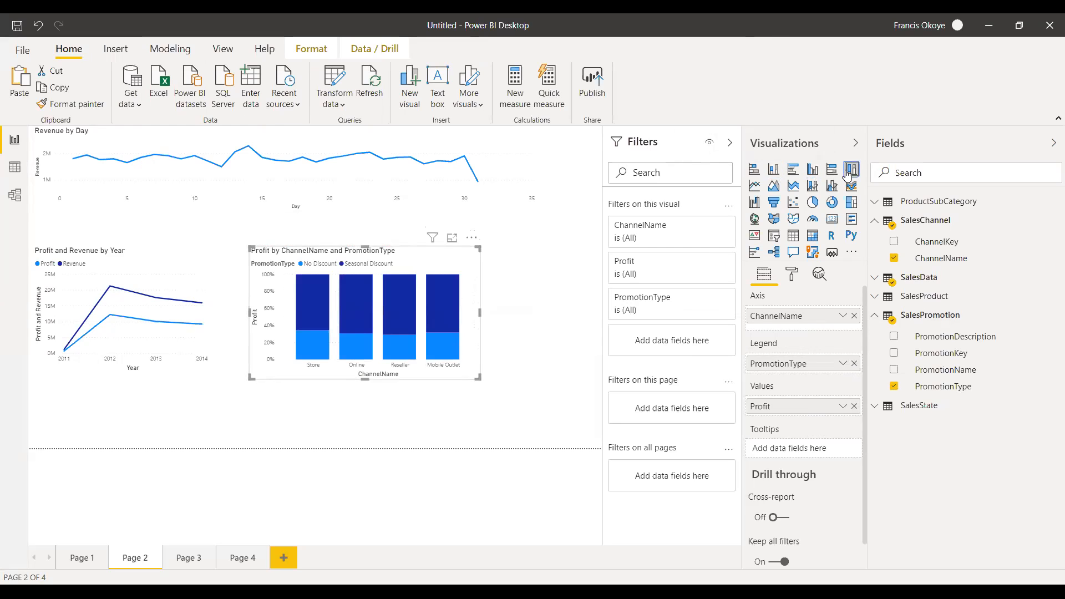
pyautogui.click(754, 187)
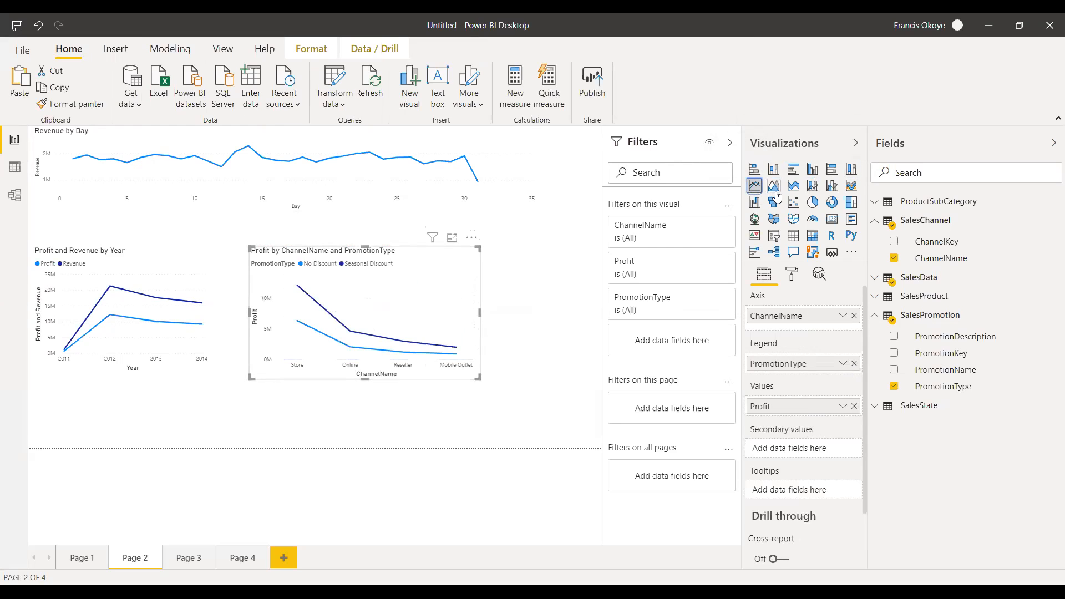
pyautogui.click(775, 194)
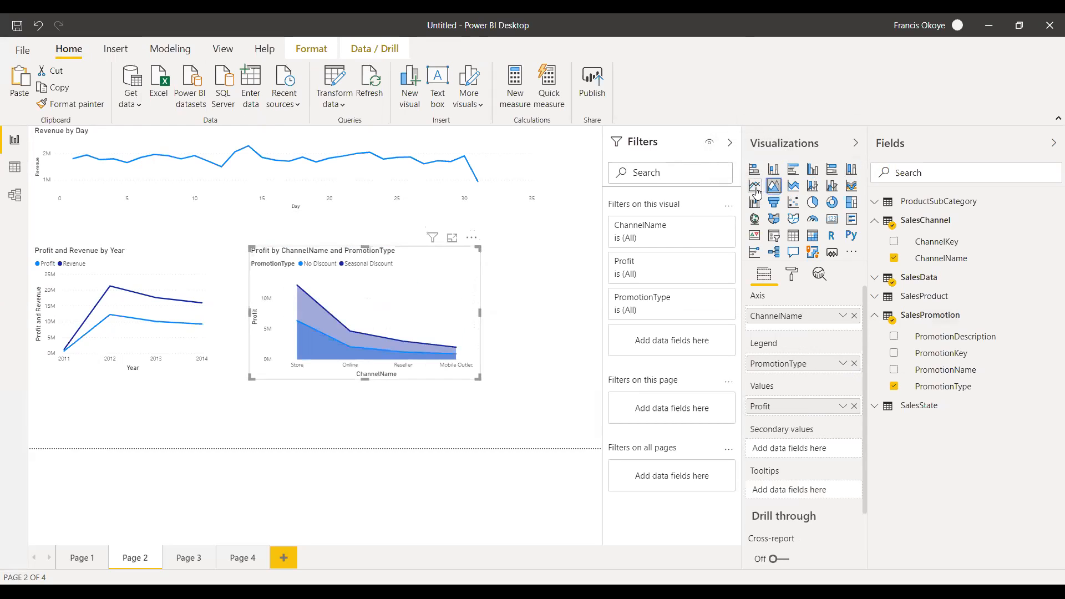
pyautogui.click(754, 187)
# Change the channel profit chart to a stacked column chart, make it narrower and move it up beside the yearly line chart.
pyautogui.moveTo(479, 313); pyautogui.dragTo(552, 310)
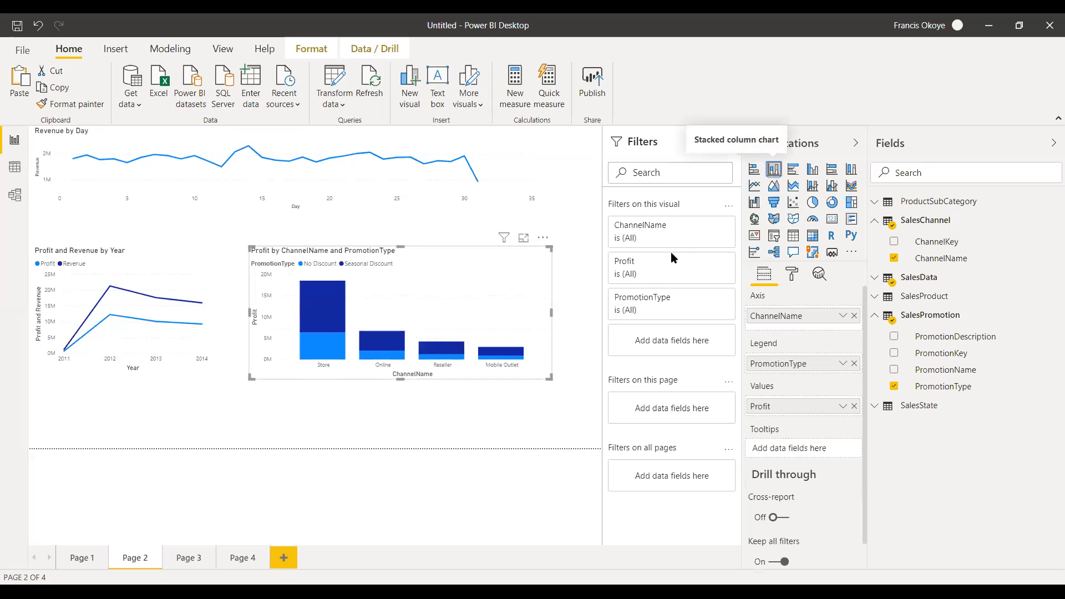
pyautogui.moveTo(540, 316); pyautogui.dragTo(505, 316)
pyautogui.moveTo(441, 245)
pyautogui.mouseDown()
pyautogui.moveTo(380, 225)
pyautogui.moveTo(423, 217)
pyautogui.moveTo(433, 232)
pyautogui.mouseUp()
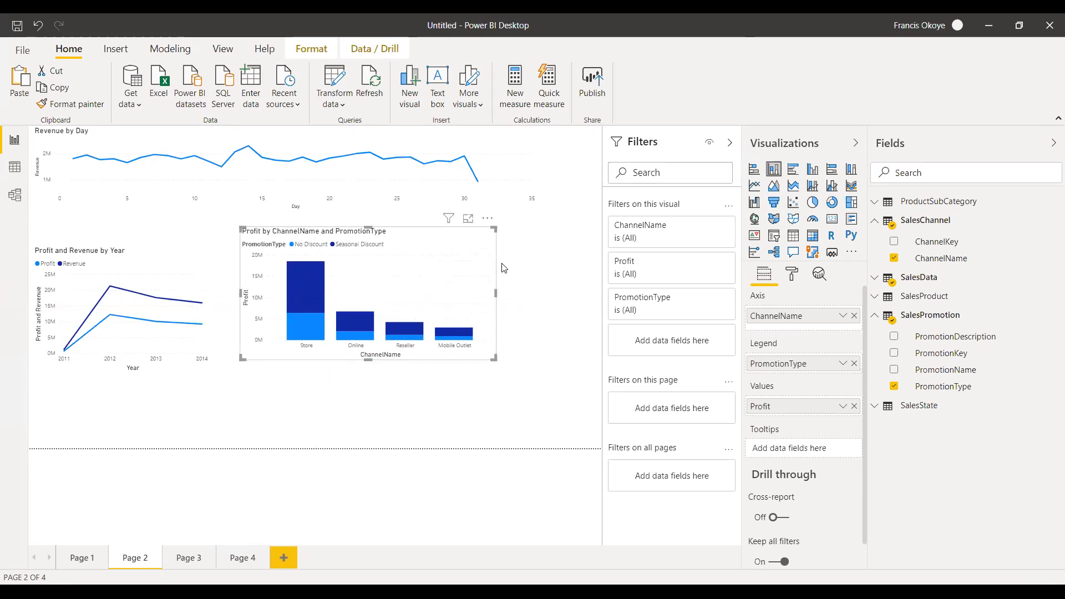
pyautogui.moveTo(496, 293); pyautogui.dragTo(448, 293)
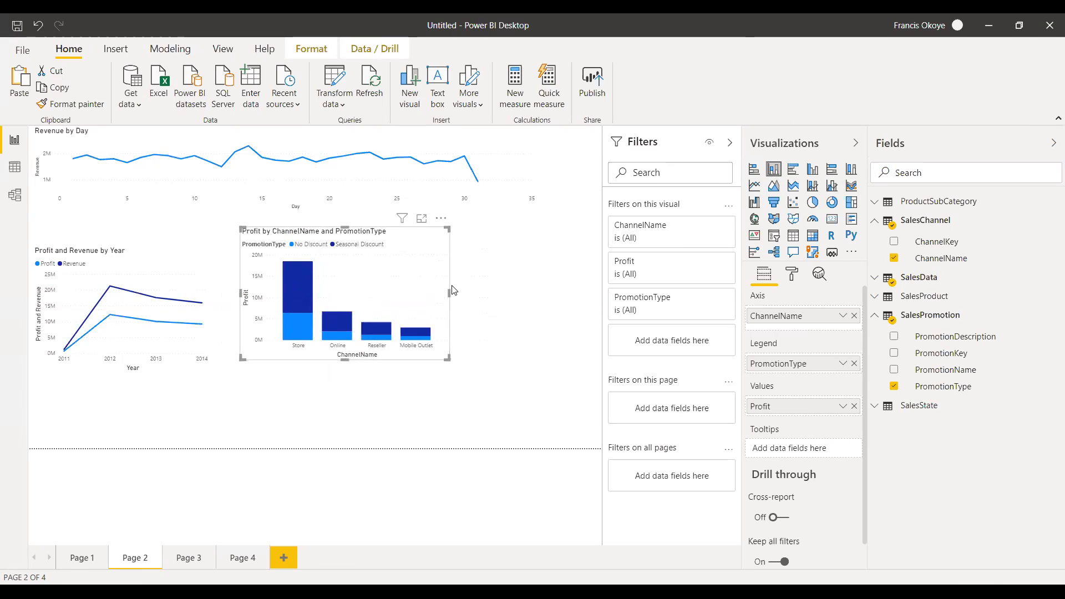
# Make the channel profit column chart slightly wider and taller and move it down and away from the yearly line chart.
pyautogui.moveTo(449, 292); pyautogui.dragTo(476, 293)
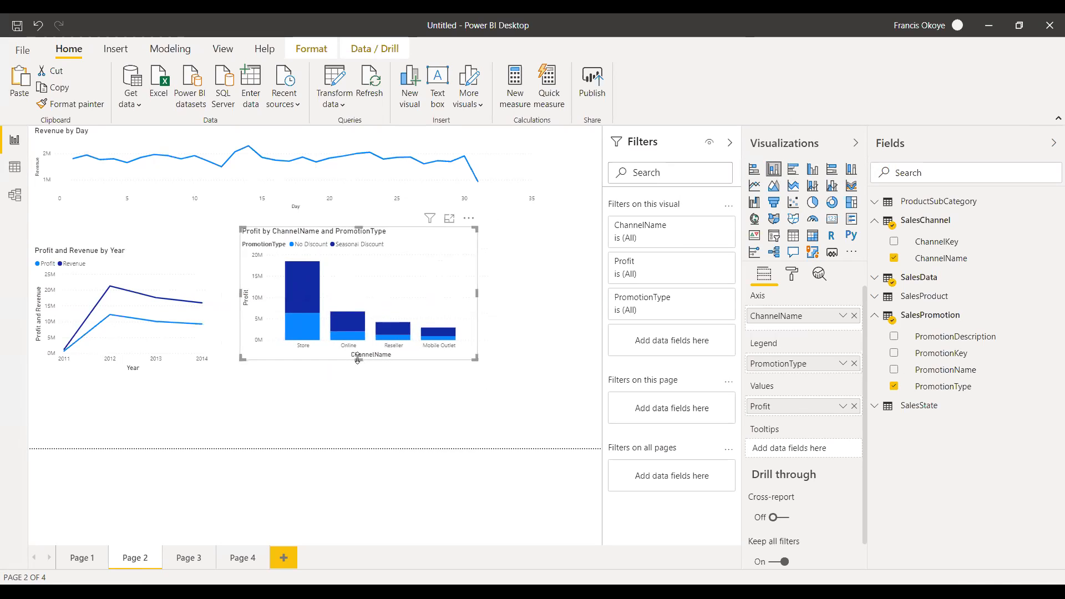
pyautogui.moveTo(357, 359); pyautogui.dragTo(358, 373)
pyautogui.click(481, 297)
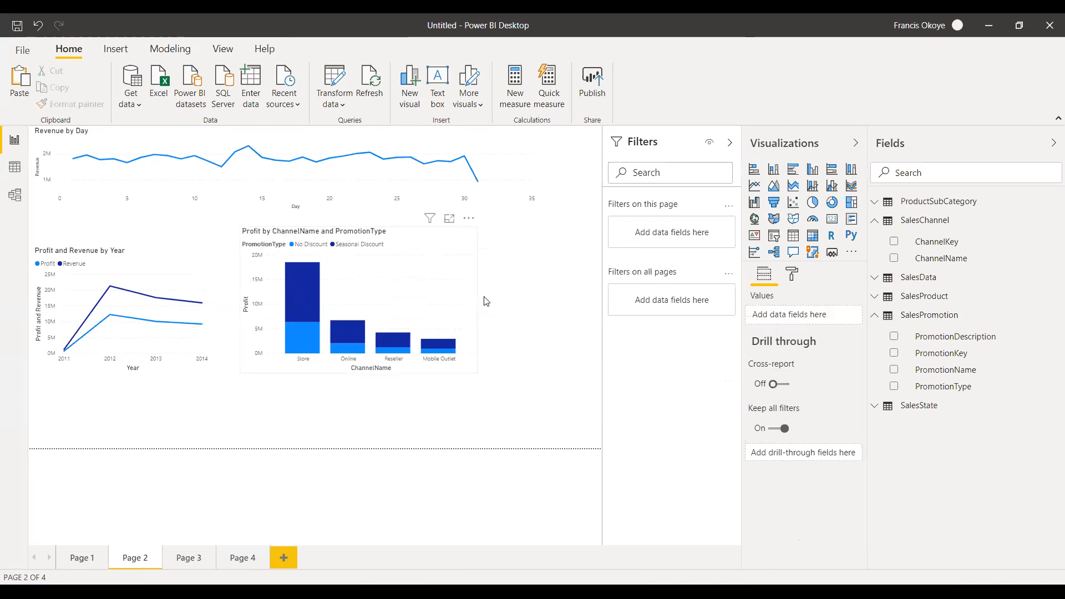
pyautogui.click(428, 260)
pyautogui.moveTo(427, 259); pyautogui.dragTo(487, 273)
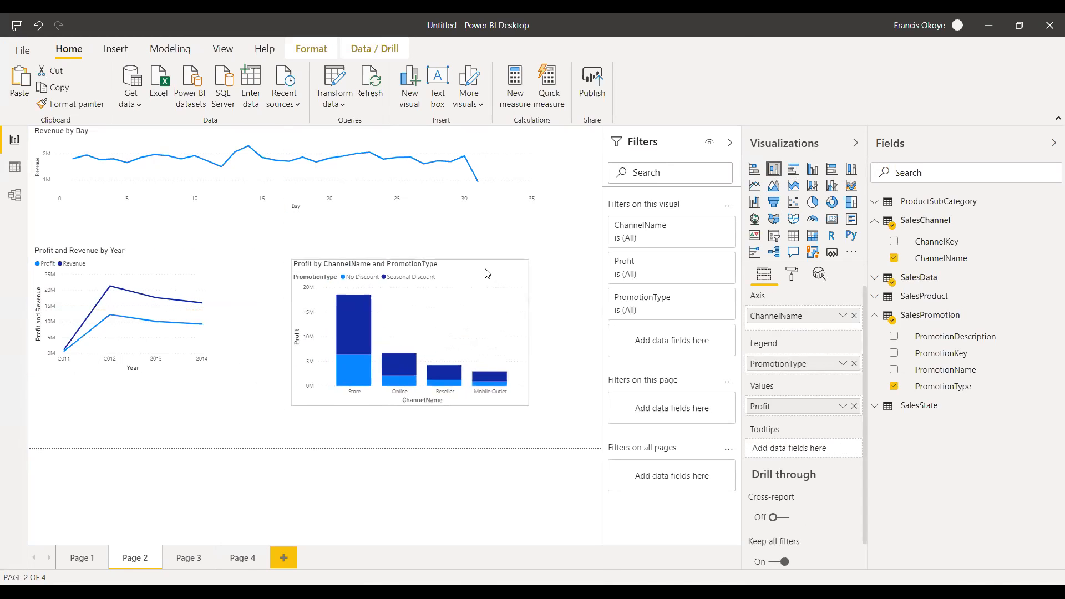
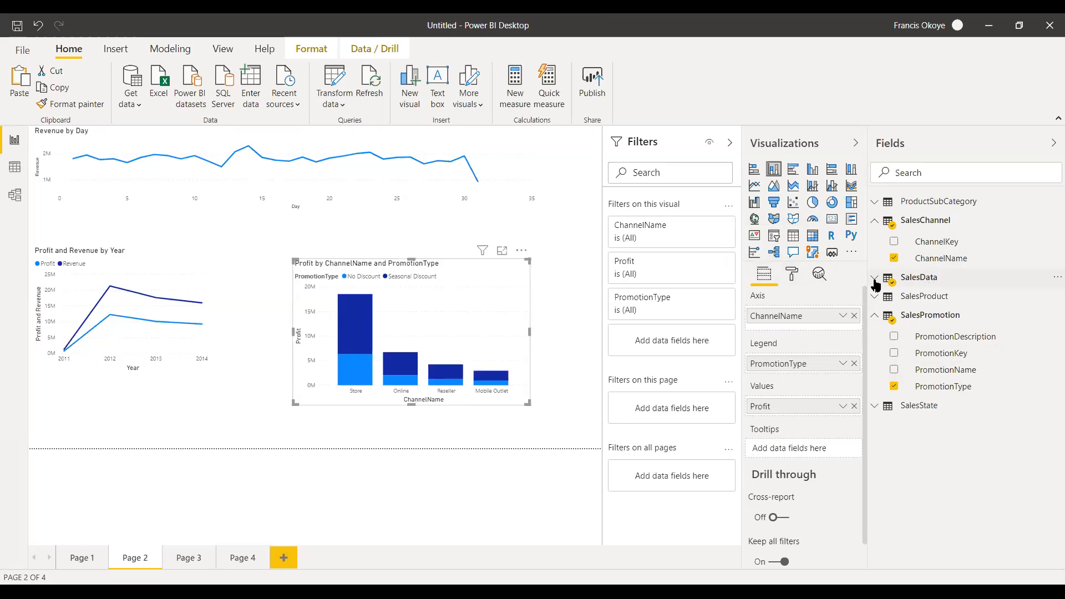
# Look into the SalesData table's fields, and collapse the SalesData, SalesChannel and SalesPromotion tables in the field list.
pyautogui.click(910, 284)
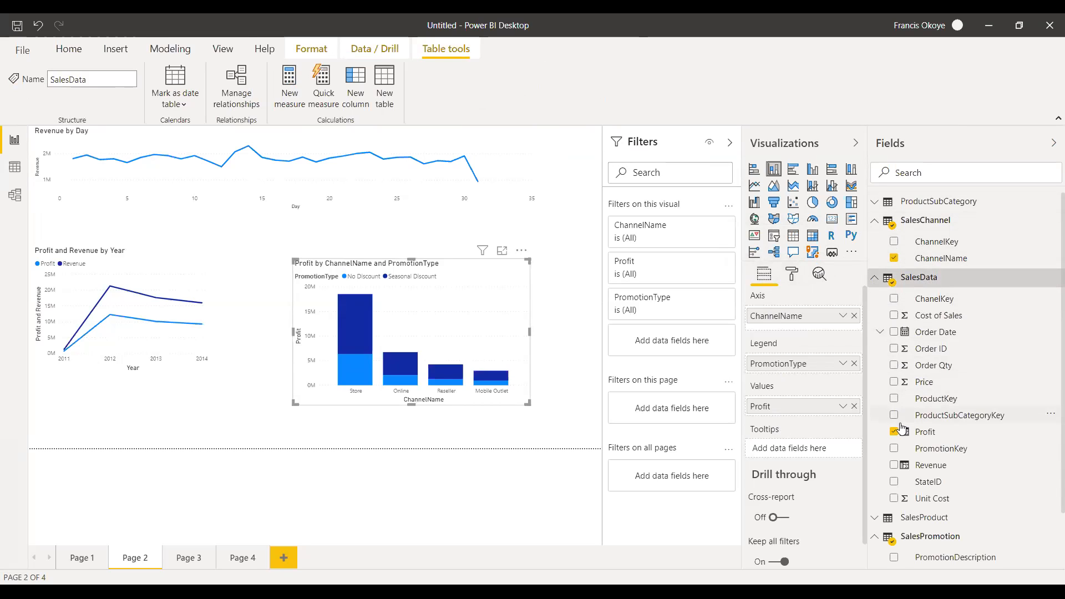
pyautogui.click(875, 277)
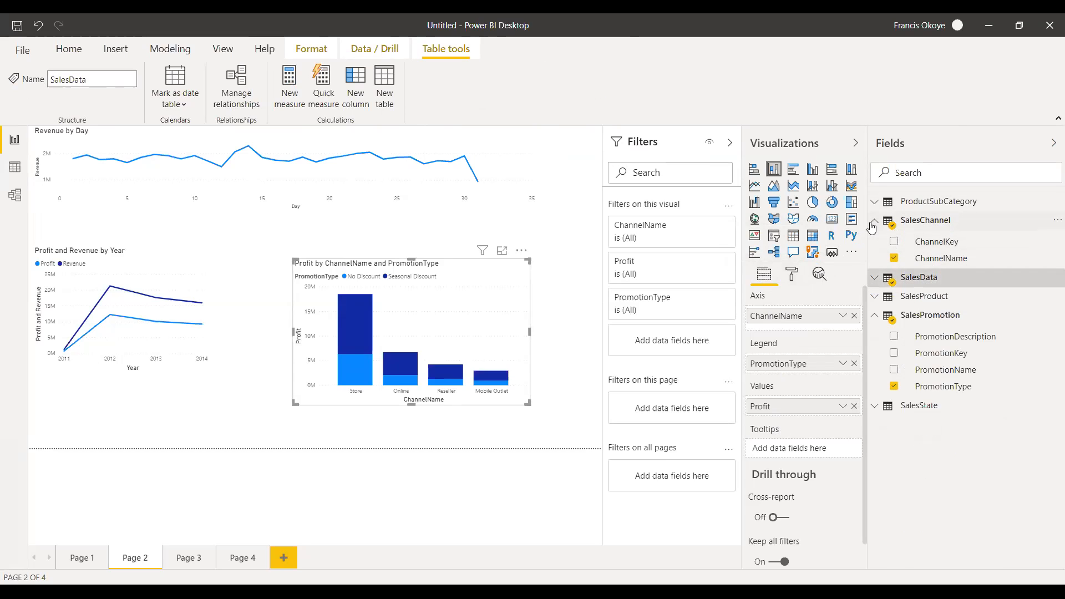
pyautogui.click(874, 221)
pyautogui.click(874, 278)
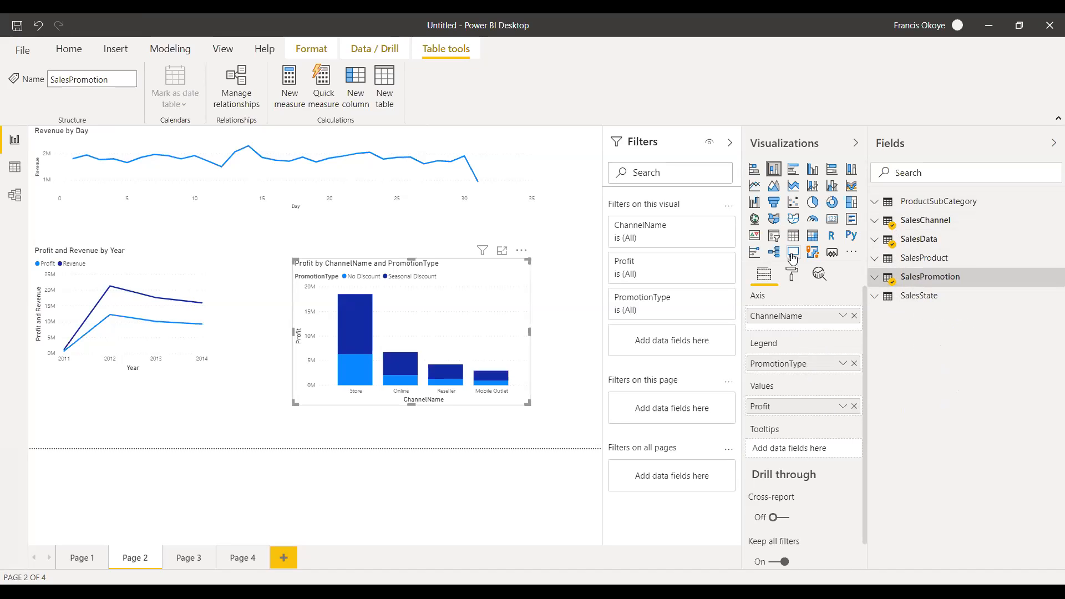
# Examine the General, Legend, X axis and Y axis formatting options of the Profit by ChannelName and PromotionType chart.
pyautogui.click(794, 275)
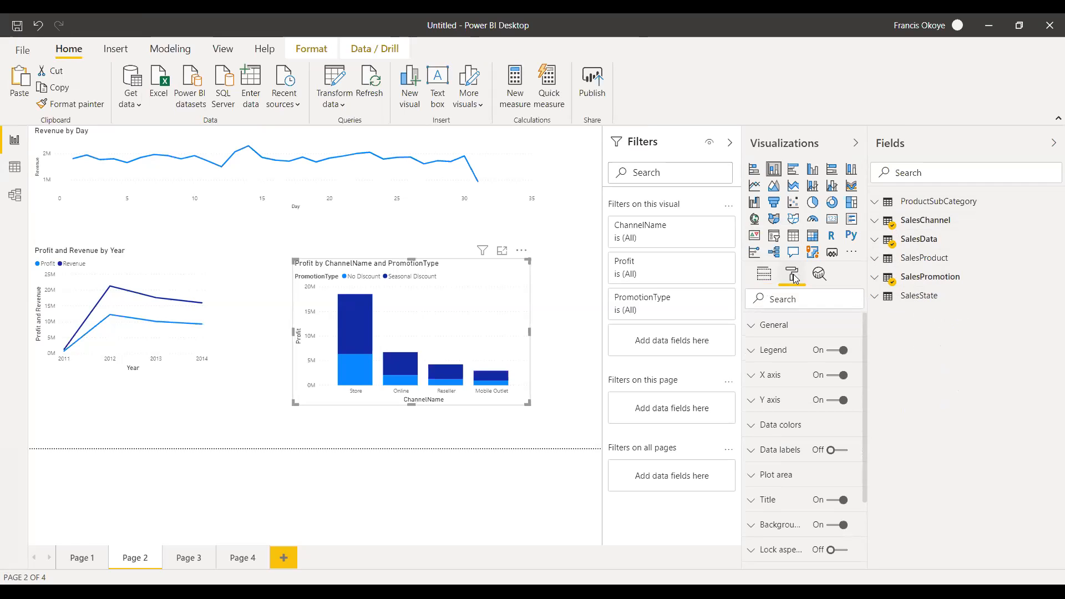
pyautogui.click(751, 328)
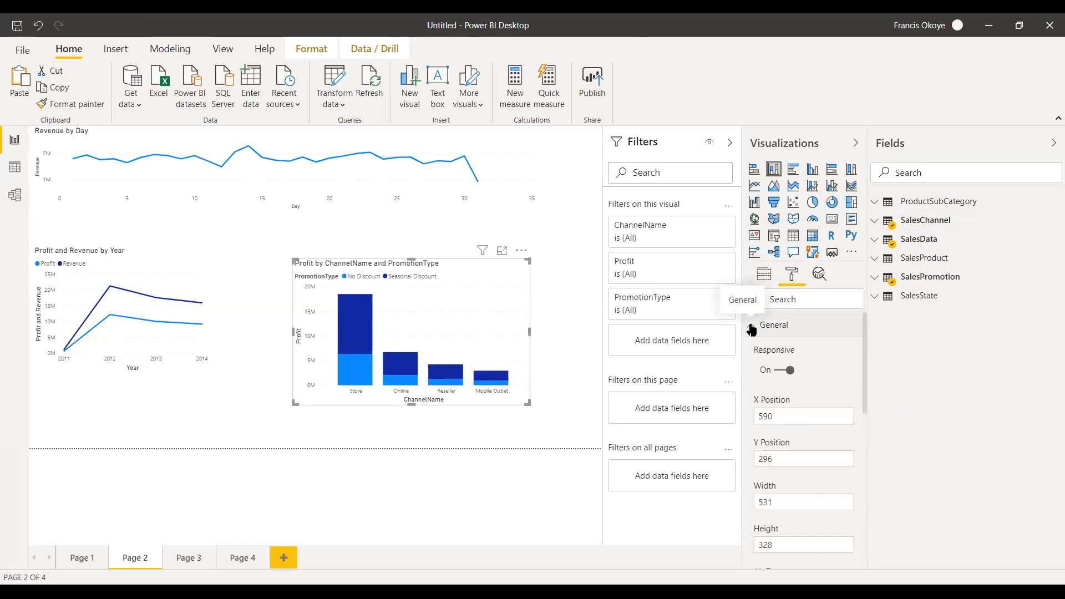
pyautogui.click(752, 328)
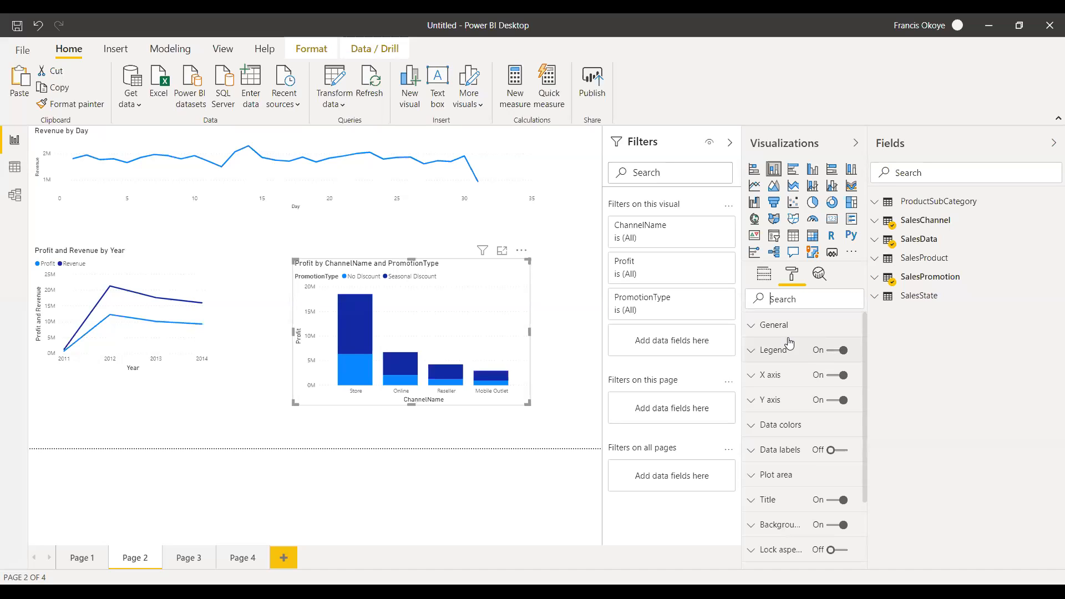
pyautogui.click(752, 328)
pyautogui.click(752, 328)
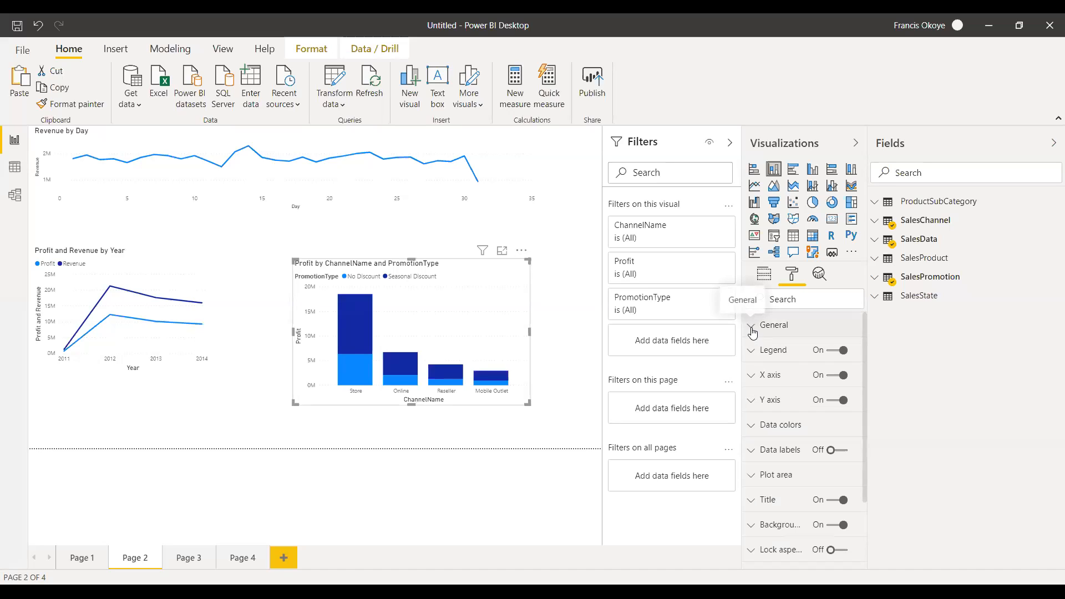
pyautogui.click(754, 353)
pyautogui.click(754, 351)
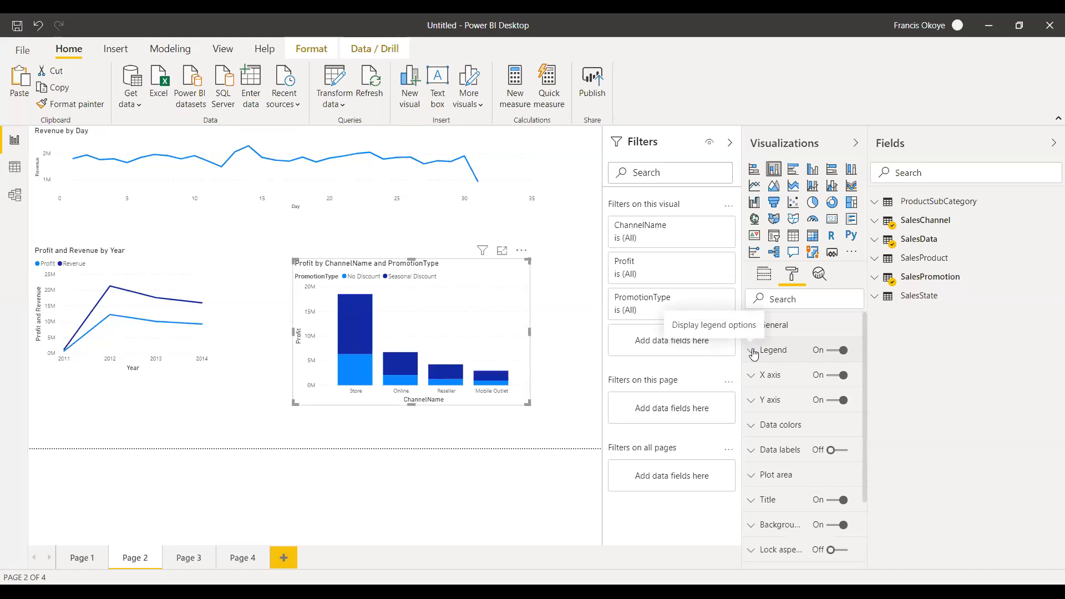
pyautogui.click(752, 377)
pyautogui.click(752, 377)
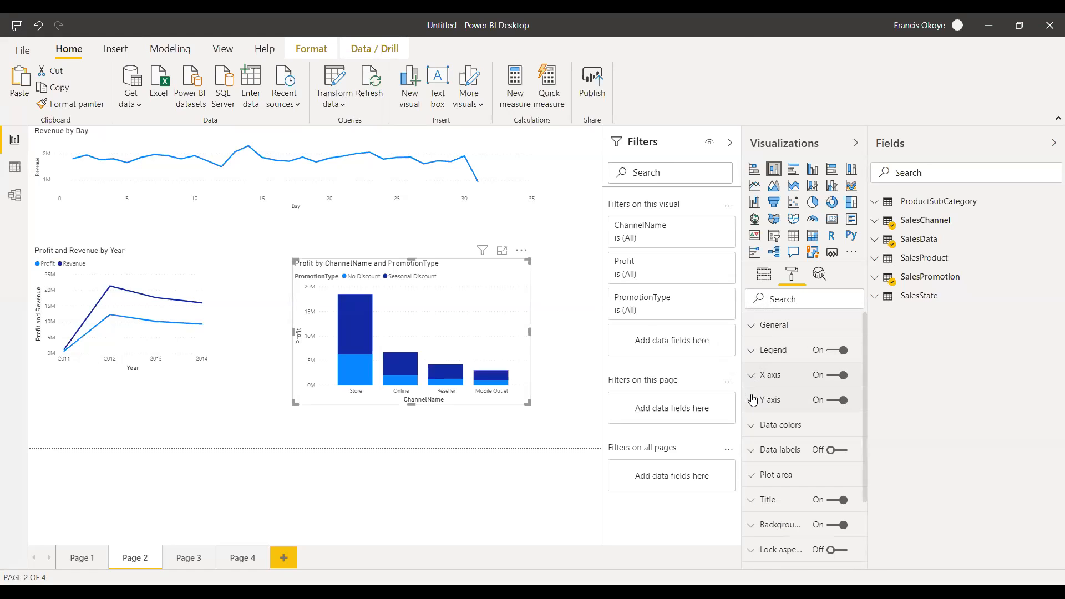
pyautogui.click(753, 401)
pyautogui.click(753, 401)
# Search the column chart's formatting options for "font" and set the title's text size to 20 pt.
pyautogui.moveTo(864, 325)
pyautogui.mouseDown()
pyautogui.moveTo(865, 417)
pyautogui.moveTo(862, 309)
pyautogui.mouseUp()
pyautogui.click(839, 305)
pyautogui.write('font')
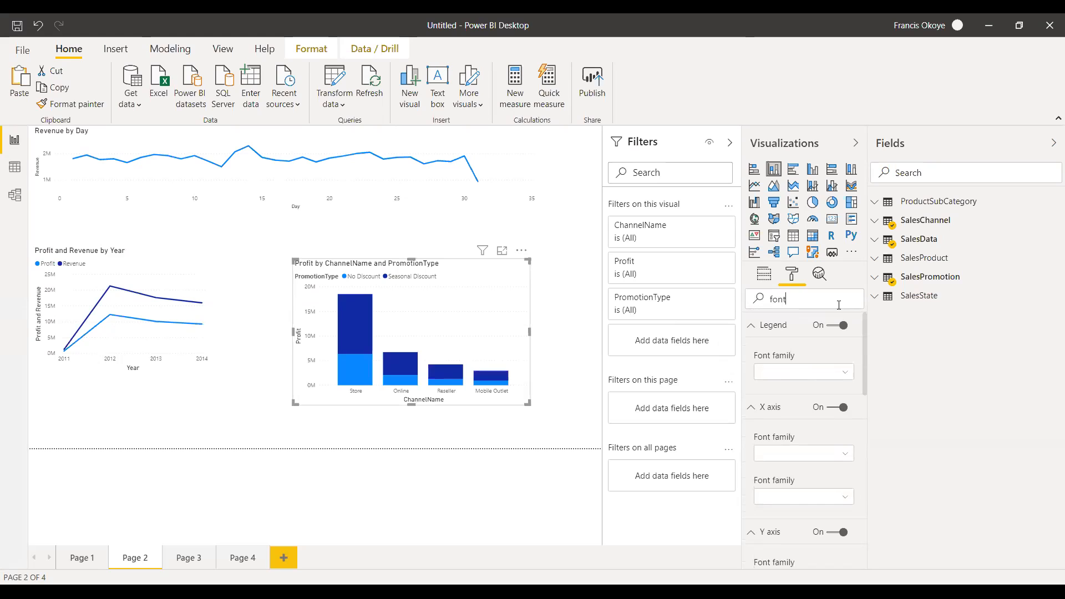
pyautogui.moveTo(864, 336); pyautogui.dragTo(870, 480)
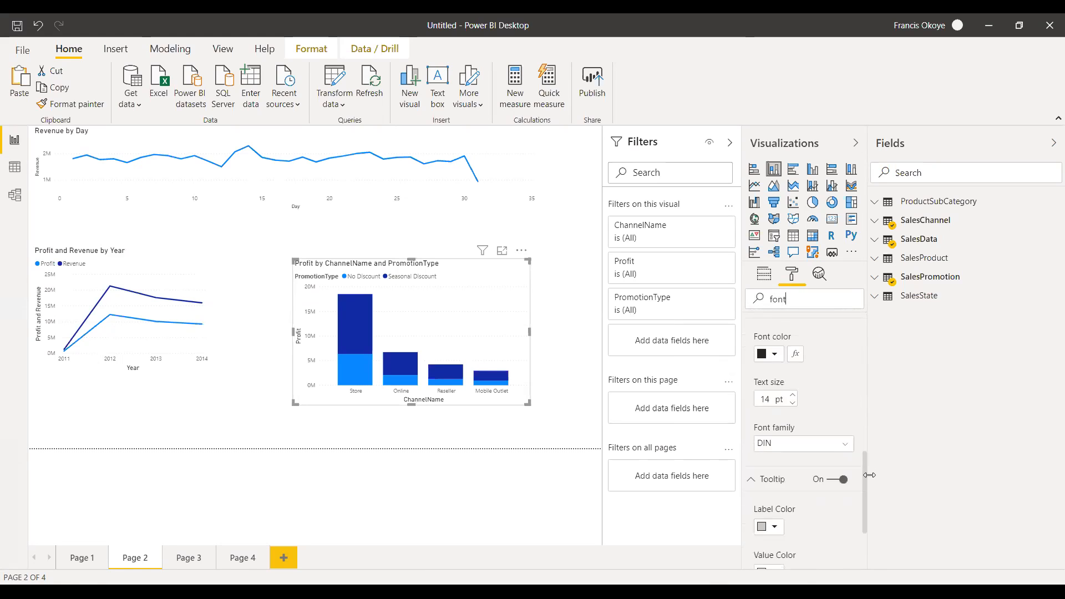
pyautogui.click(793, 395)
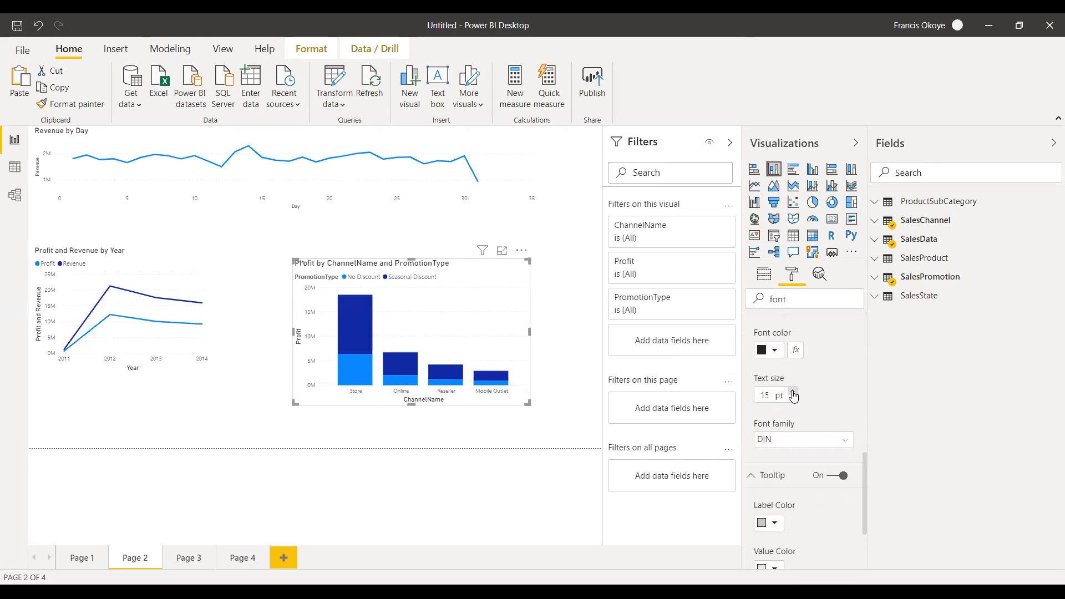
pyautogui.click(794, 394)
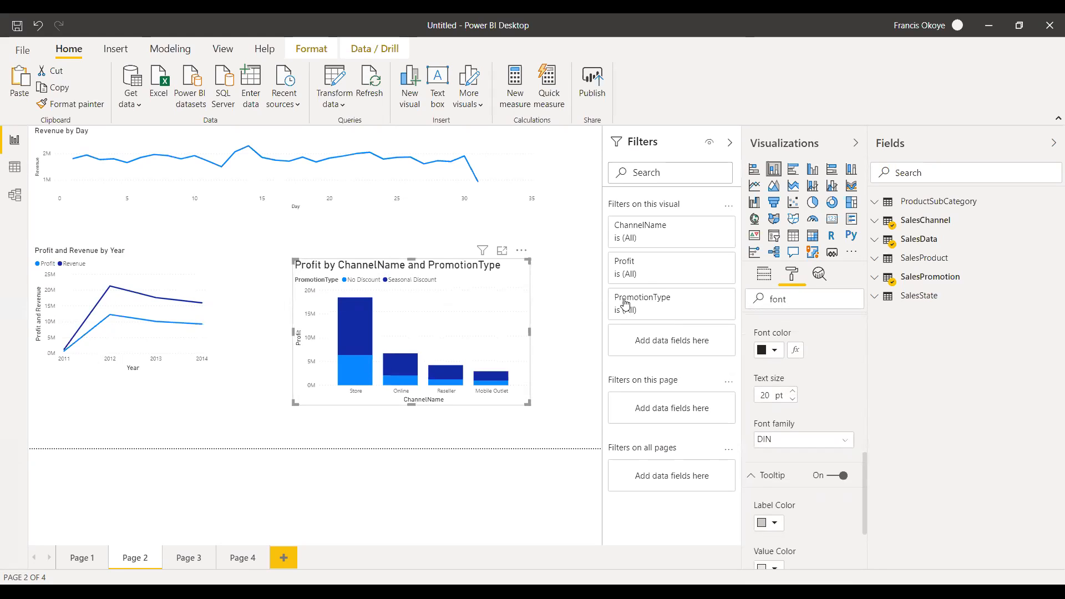
# Search the formatting options for "text", set the title's text size to 25 pt and widen the chart so its title fits one line.
pyautogui.doubleClick(778, 298)
pyautogui.write('text')
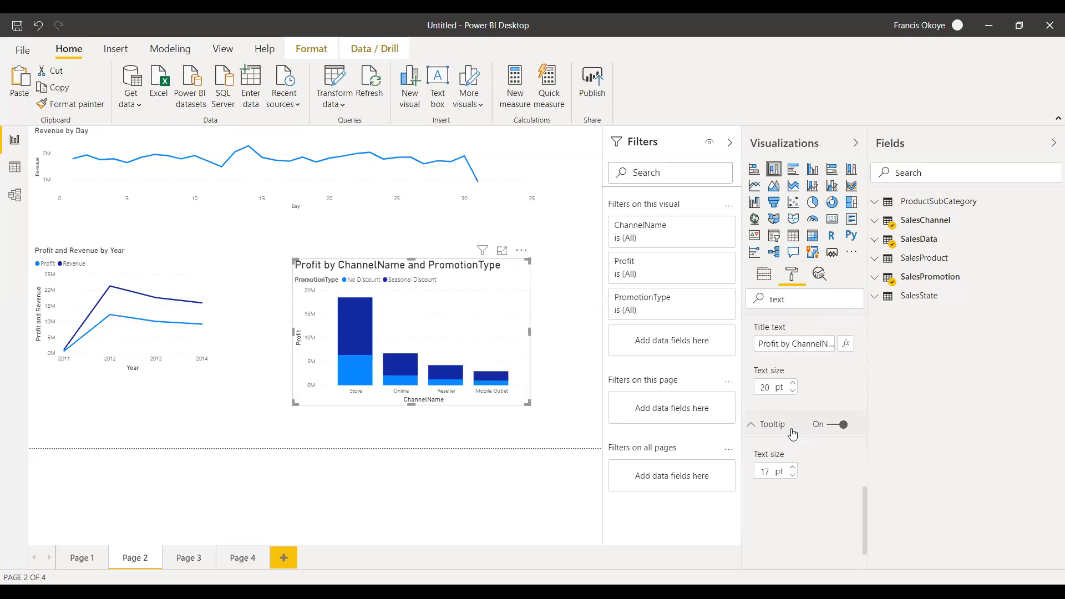
pyautogui.click(793, 384)
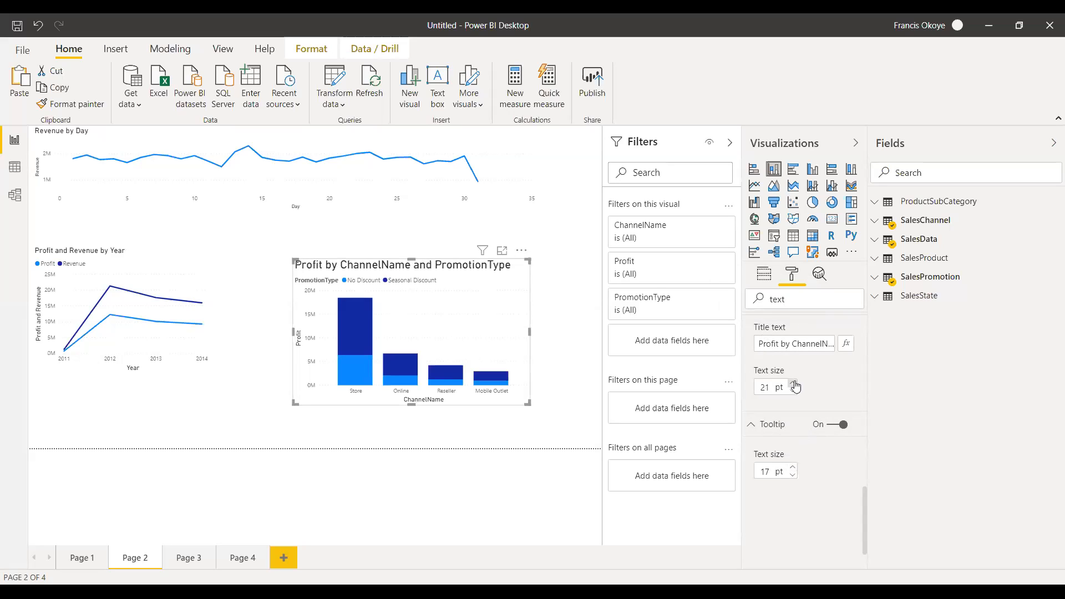
pyautogui.click(794, 384)
pyautogui.click(793, 383)
pyautogui.click(794, 383)
pyautogui.click(794, 383)
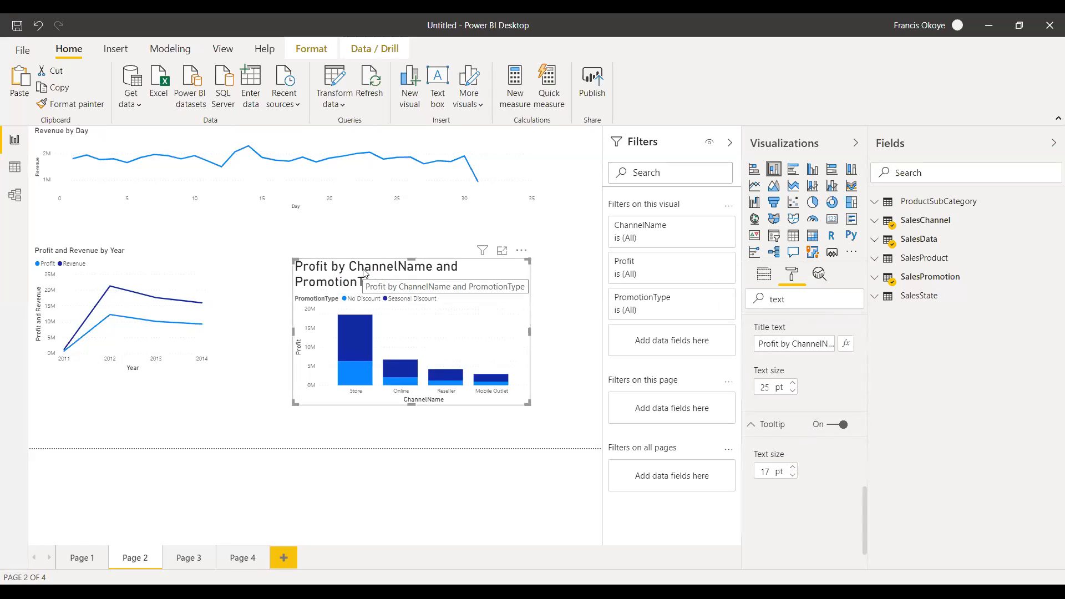
pyautogui.moveTo(530, 331); pyautogui.dragTo(587, 331)
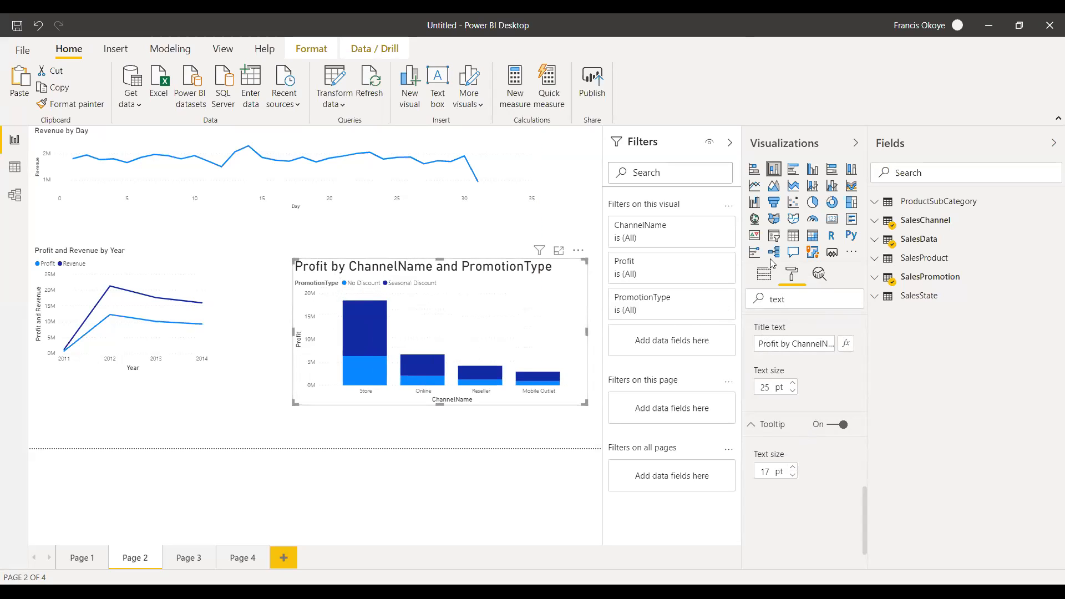
# Replace the column chart's title text with "Discount by Sales".
pyautogui.moveTo(803, 299); pyautogui.dragTo(713, 304)
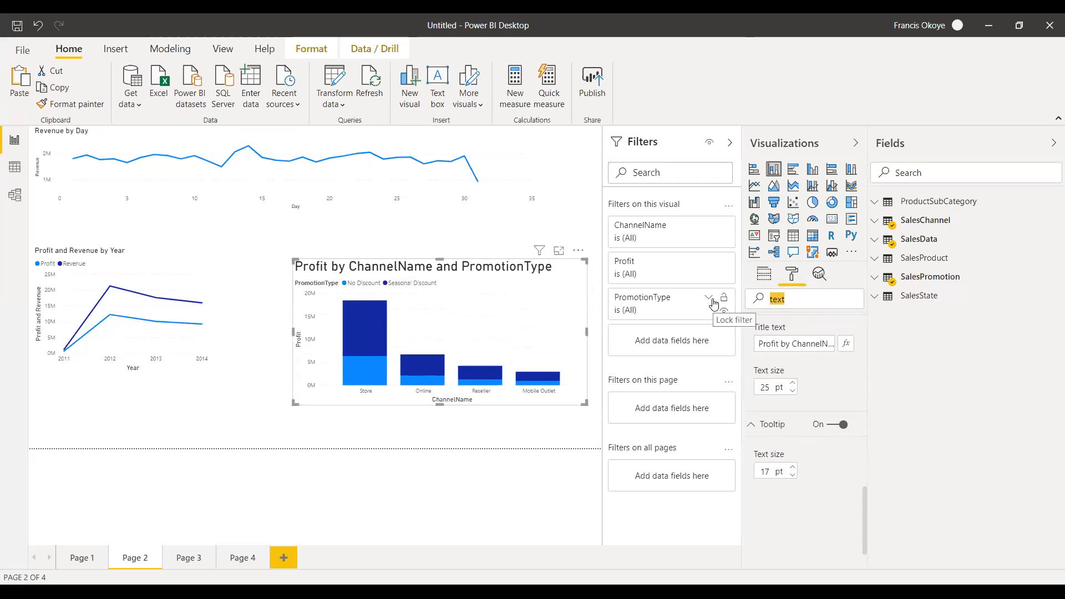
pyautogui.click(819, 344)
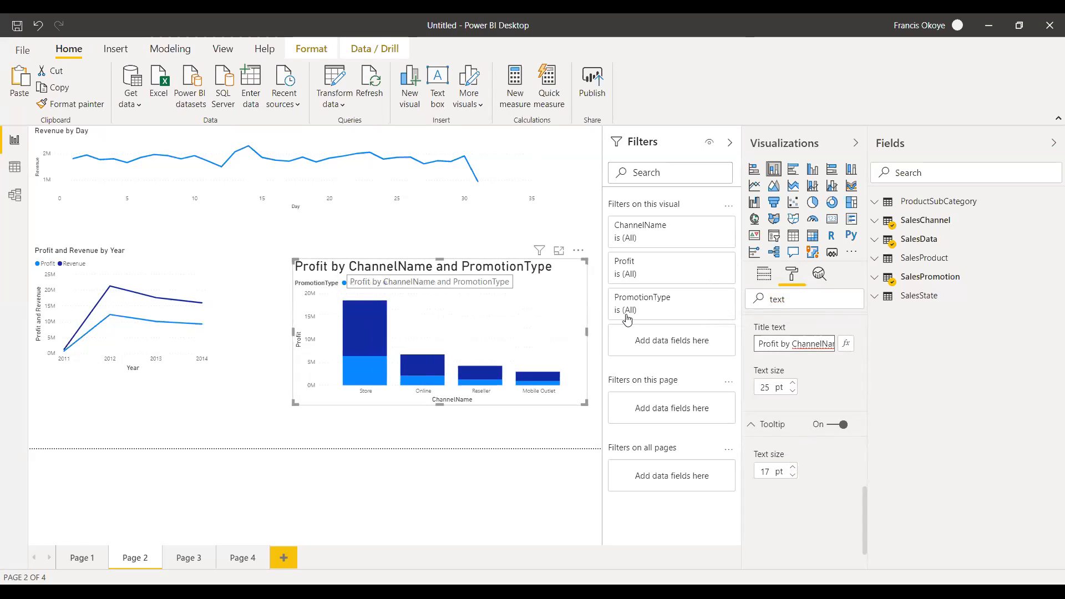
pyautogui.tripleClick(800, 342)
pyautogui.press('BackSpace')
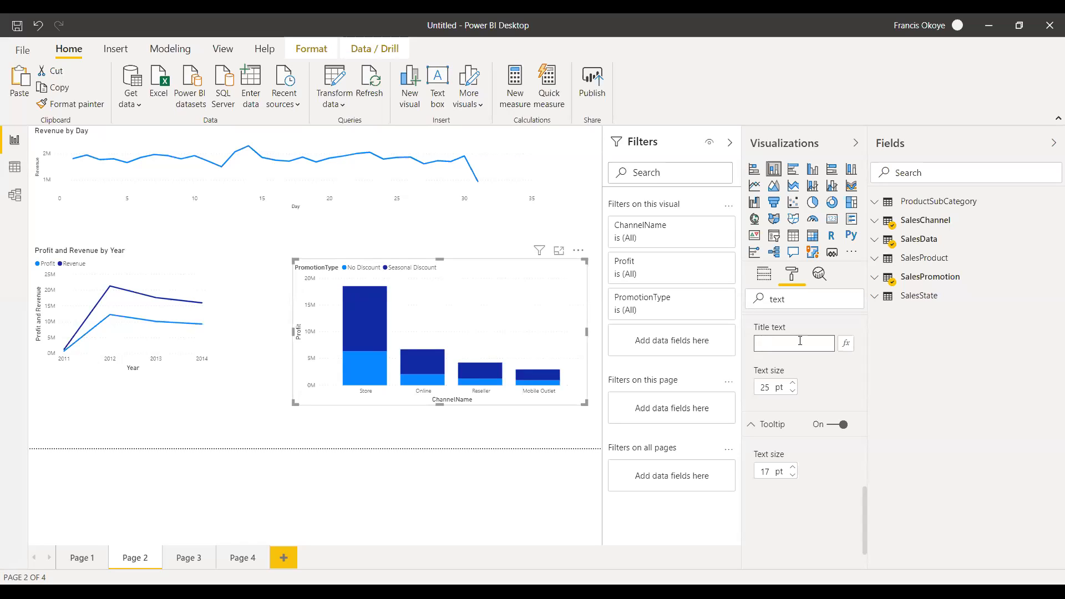
pyautogui.write('iscount by Sales')
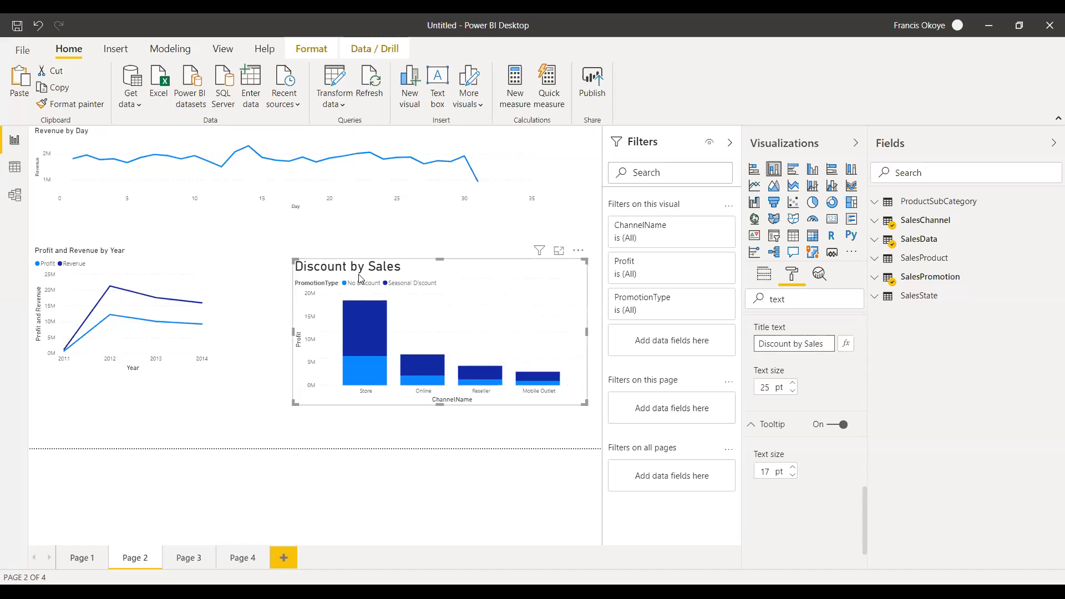
pyautogui.click(797, 302)
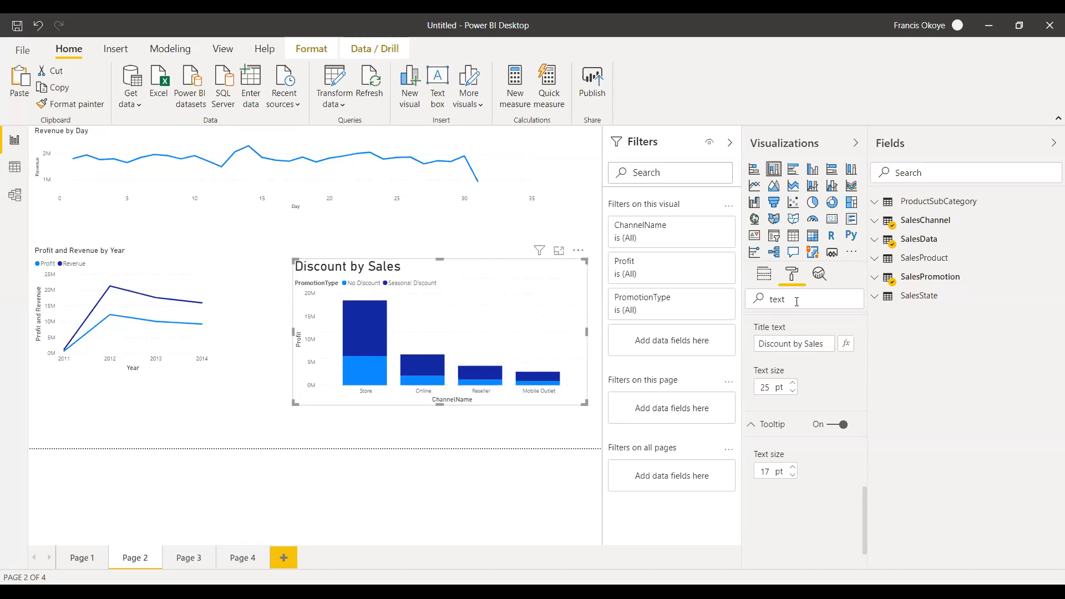
pyautogui.click(847, 344)
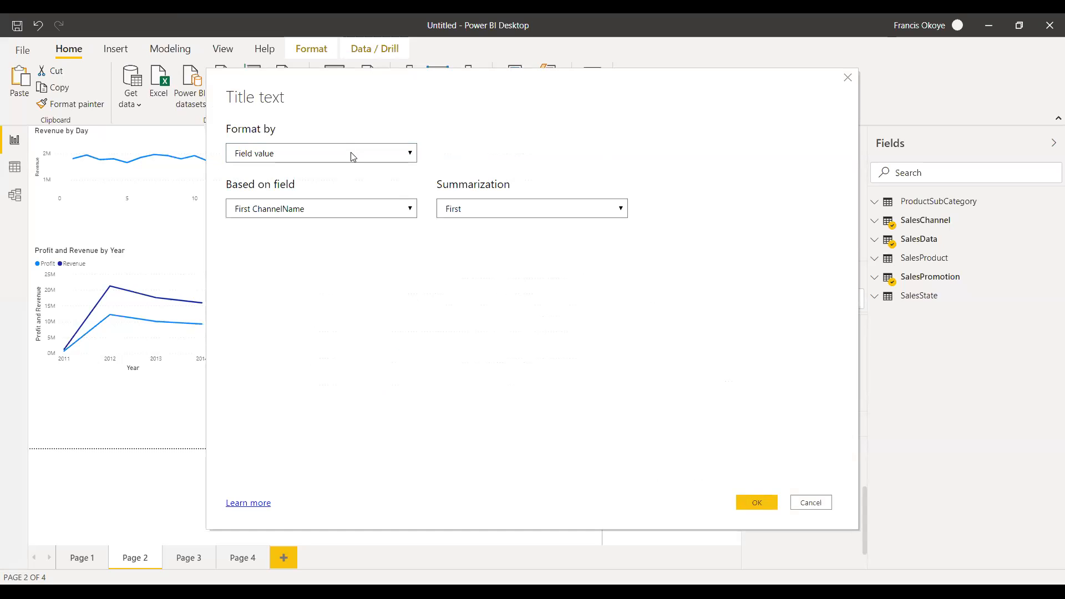
pyautogui.click(363, 209)
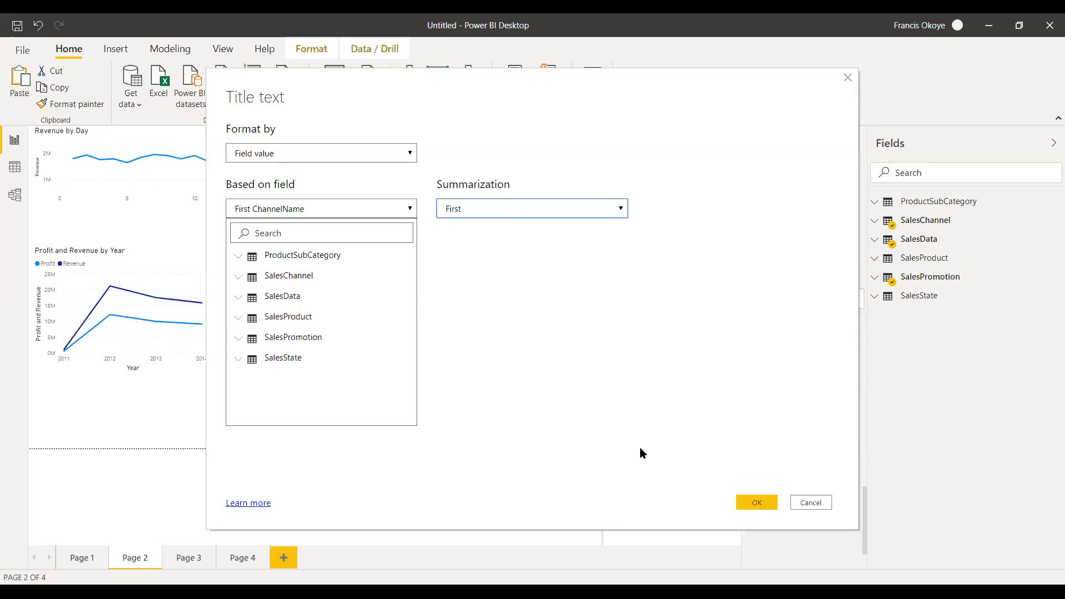
pyautogui.click(810, 502)
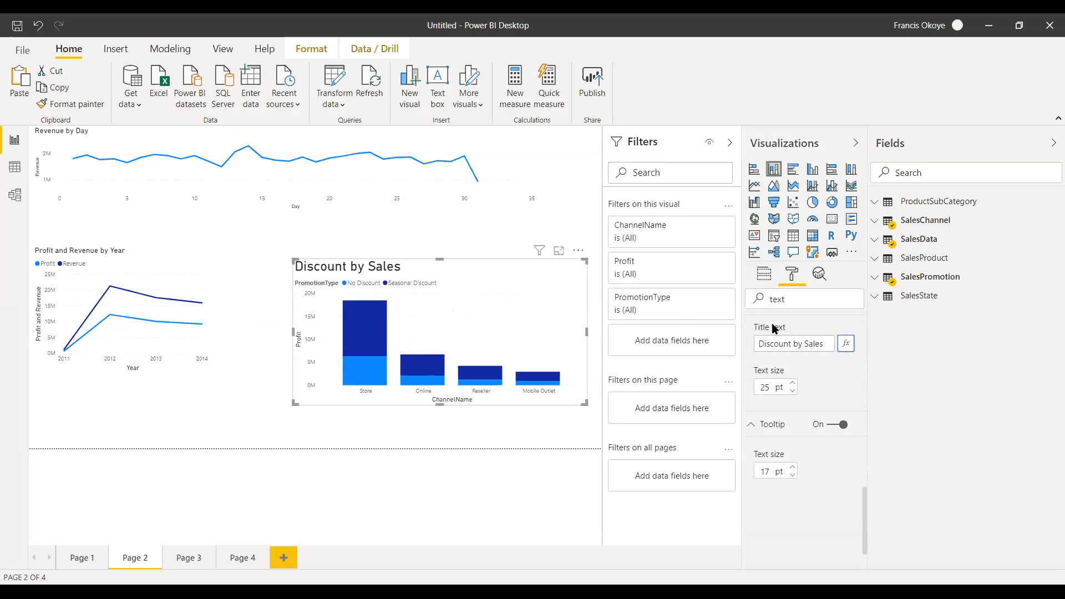
# Search the formatting options for "color" and set the No Discount data color to the red theme color #D64550.
pyautogui.moveTo(794, 298); pyautogui.dragTo(744, 296)
pyautogui.write('cp')
pyautogui.write('lor')
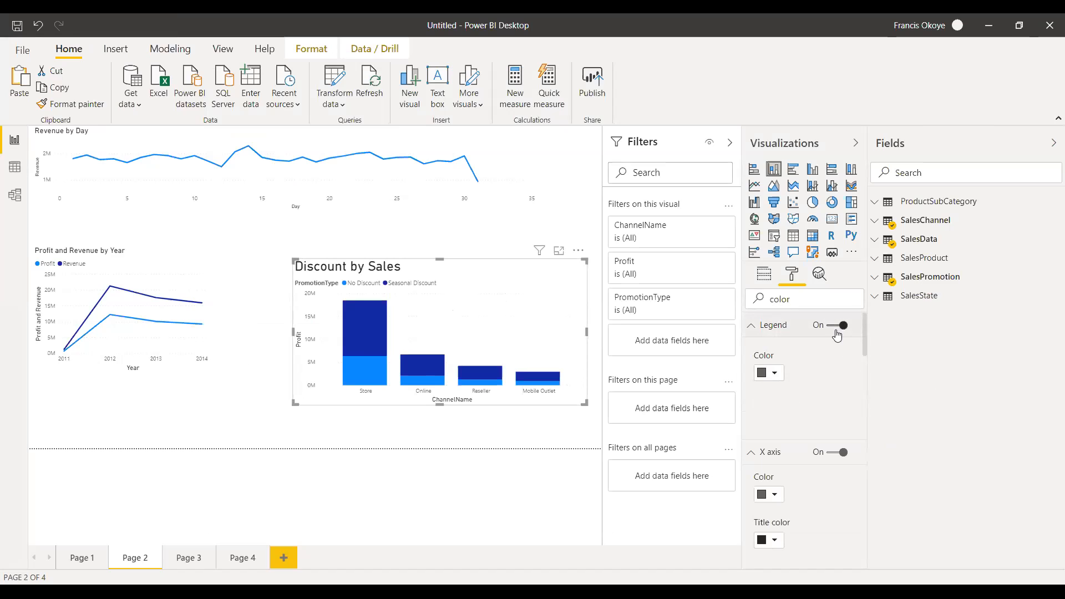
pyautogui.click(775, 374)
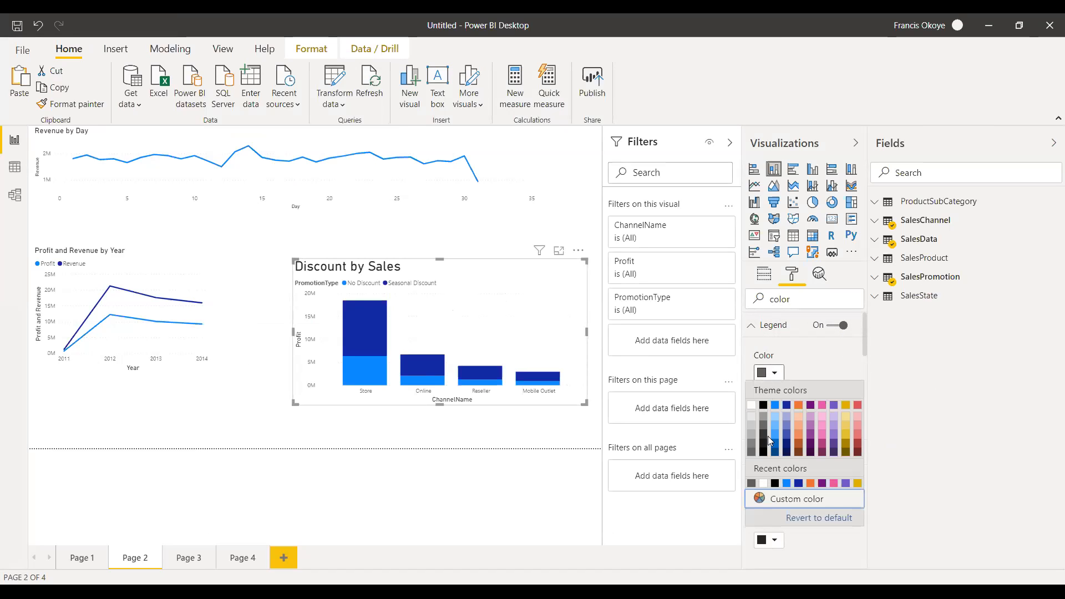
pyautogui.moveTo(866, 332); pyautogui.dragTo(867, 401)
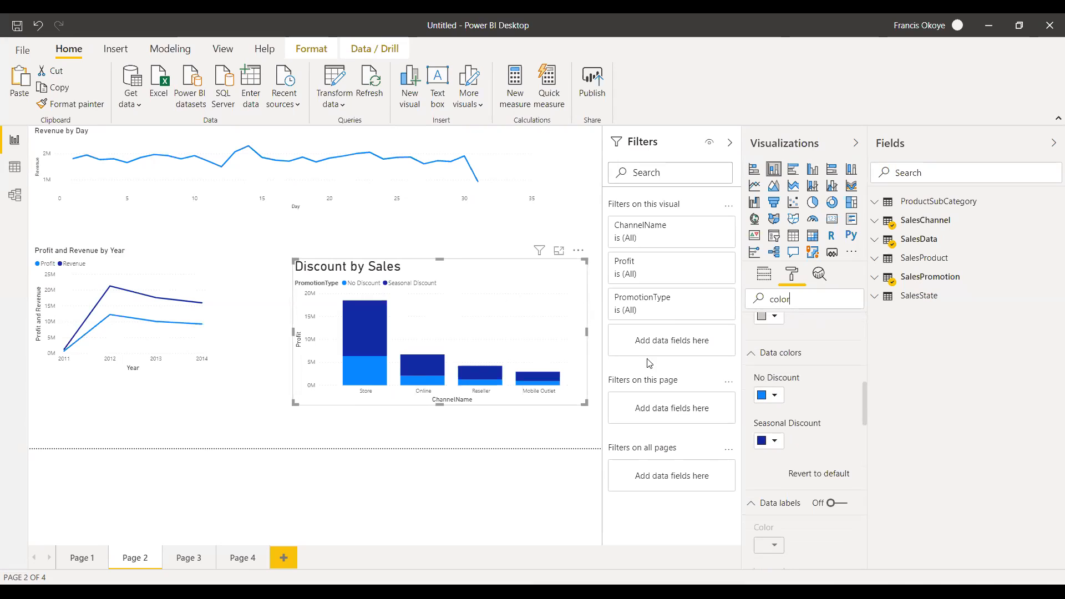
pyautogui.click(776, 396)
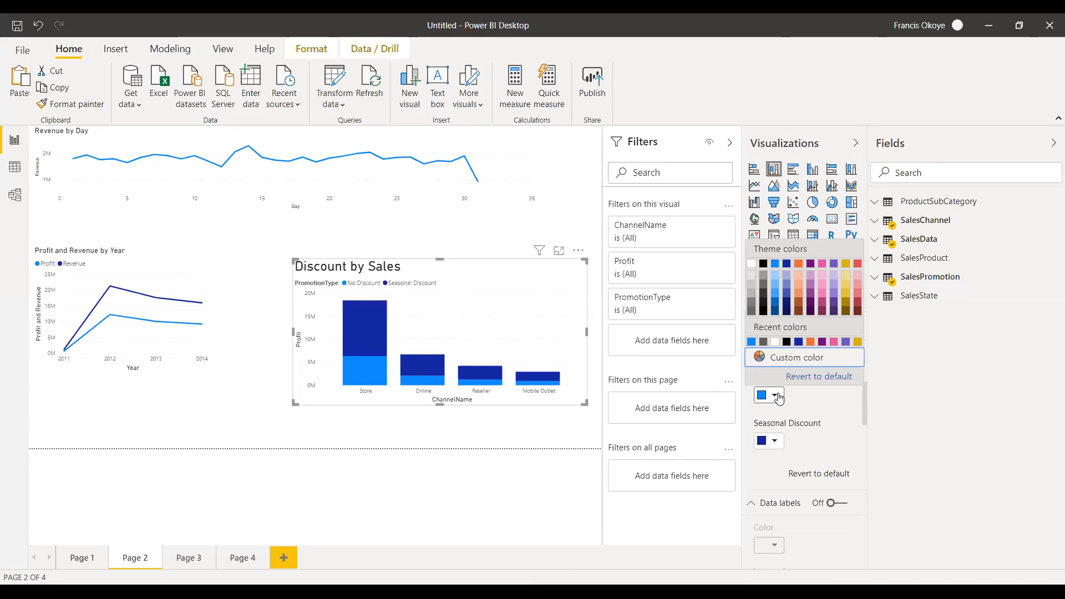
pyautogui.click(858, 265)
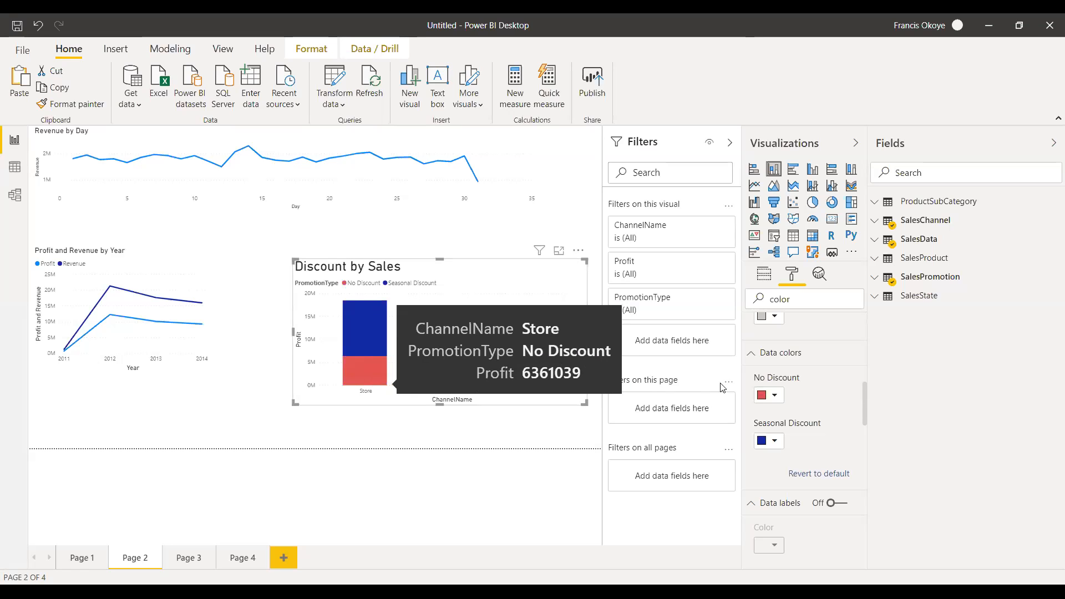
# Change the No Discount data color to a custom orange-red.
pyautogui.click(773, 396)
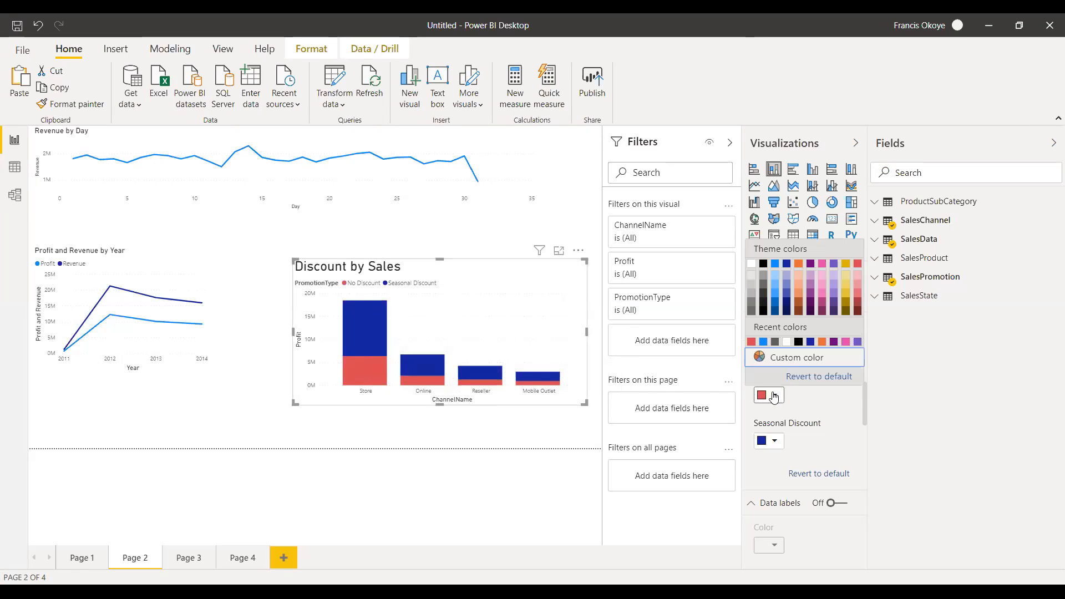
pyautogui.click(795, 357)
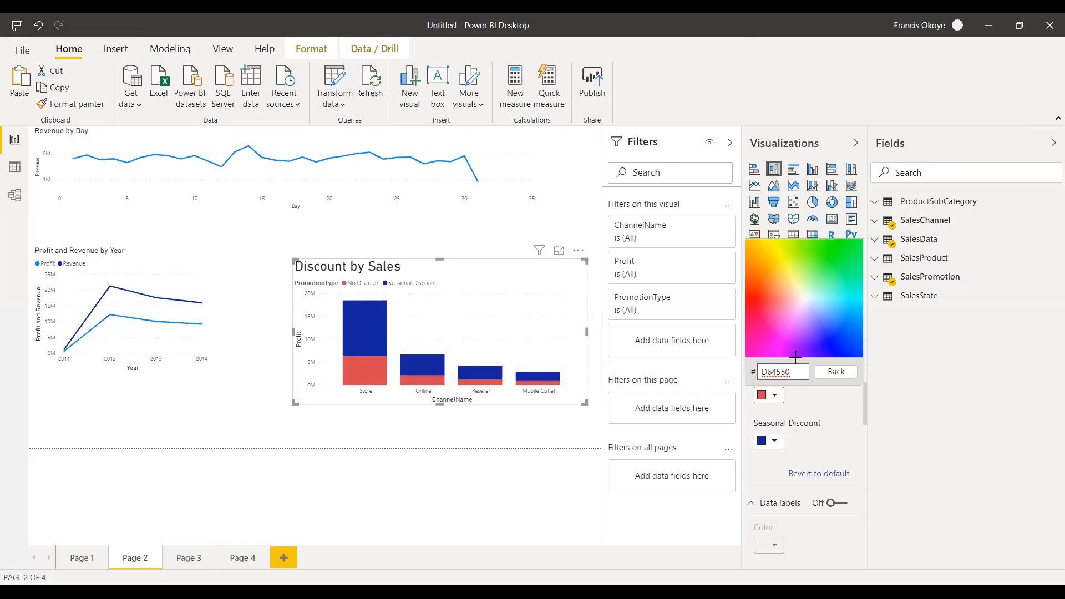
pyautogui.click(761, 294)
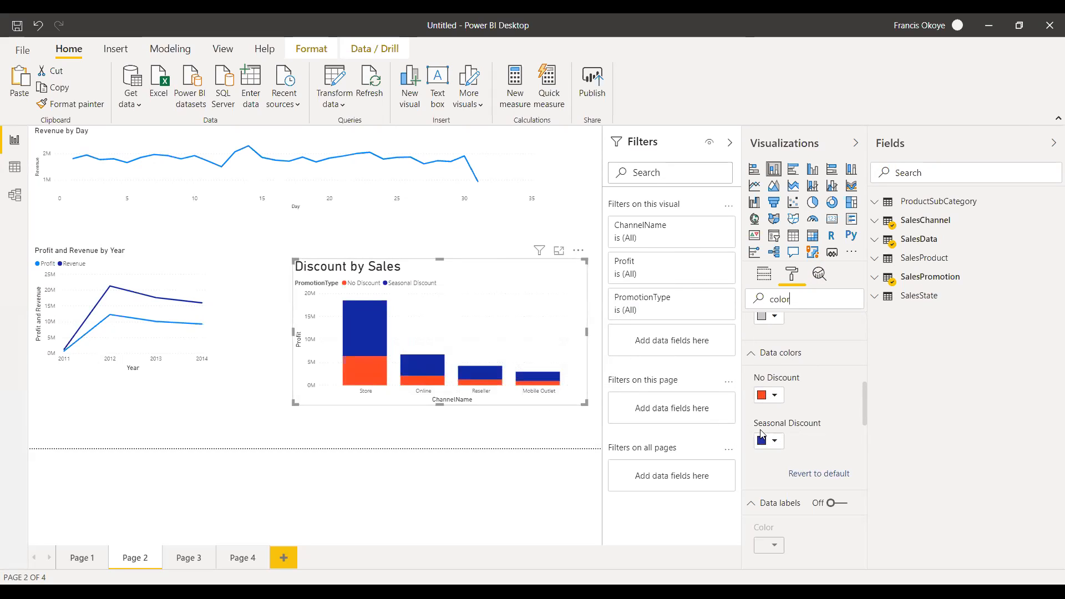
# Set the Seasonal Discount data color to a custom bright green.
pyautogui.click(774, 442)
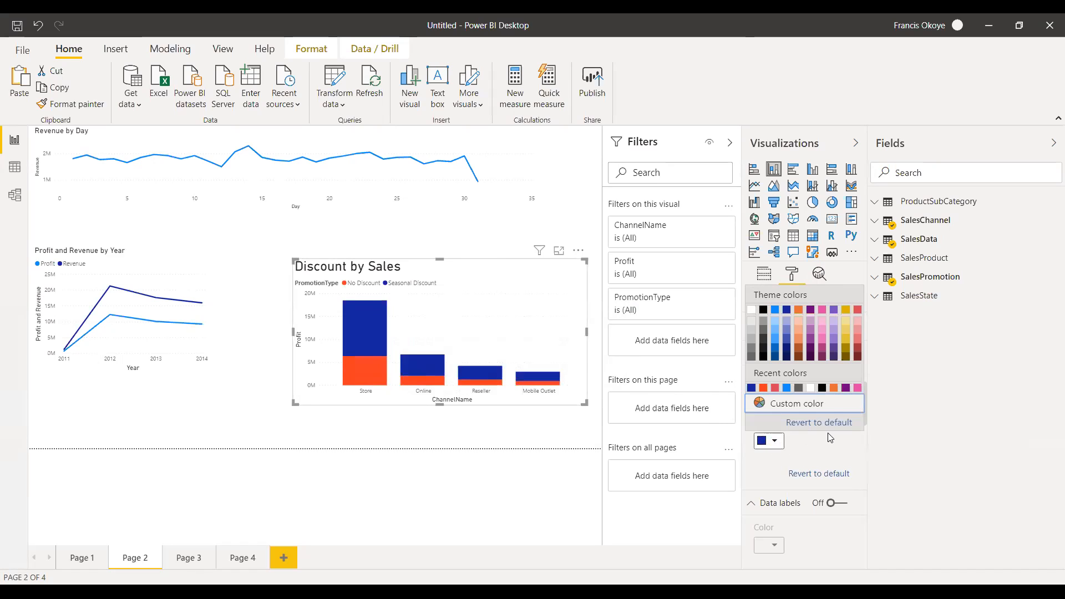
pyautogui.click(793, 404)
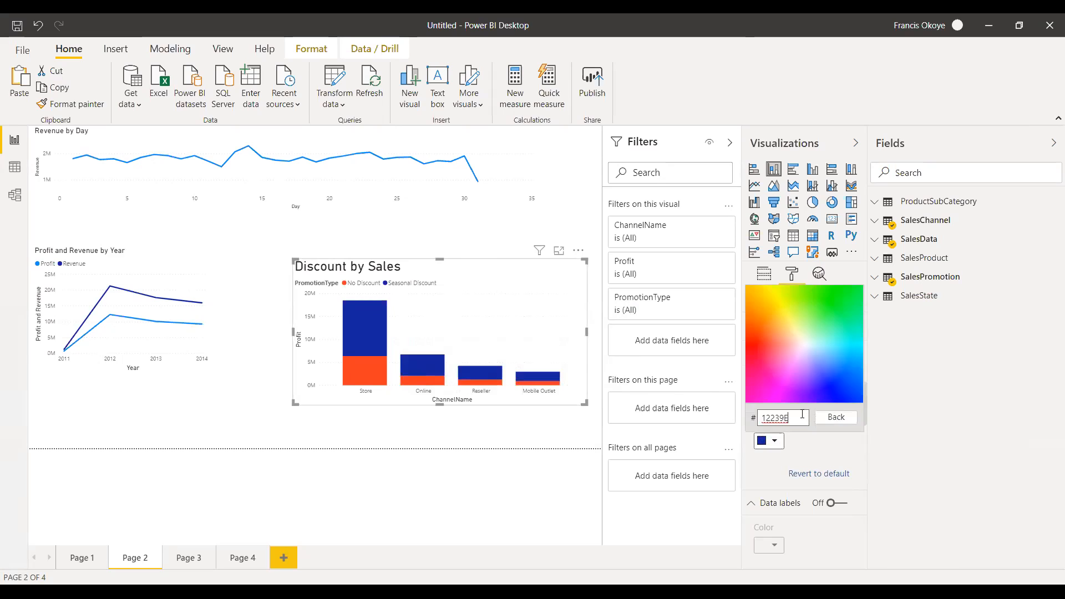
pyautogui.click(840, 305)
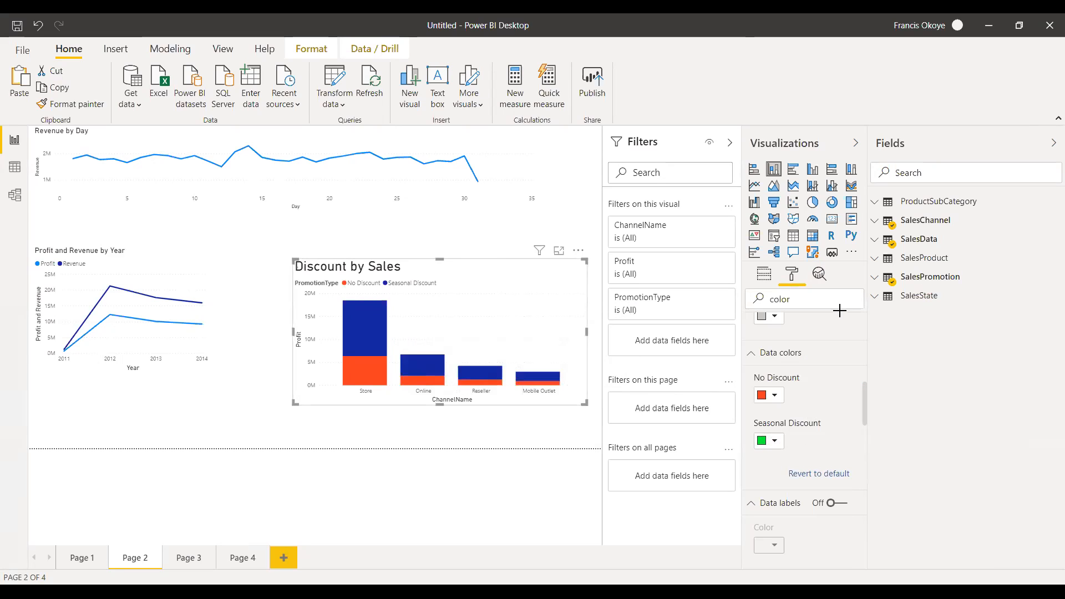
# Change the Seasonal Discount data color with custom hex codes, trying 2576 and ending on 7894.
pyautogui.click(781, 441)
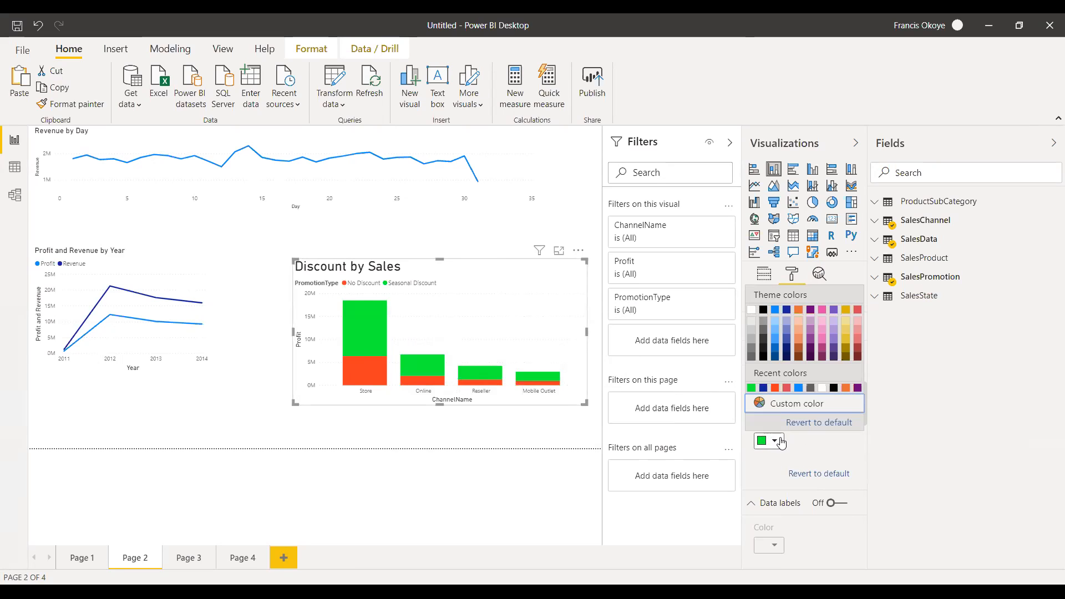
pyautogui.click(802, 408)
pyautogui.press('BackSpace')
pyautogui.press('BackSpace')
pyautogui.press('BackSpace')
pyautogui.press('BackSpace')
pyautogui.press('BackSpace')
pyautogui.press('BackSpace')
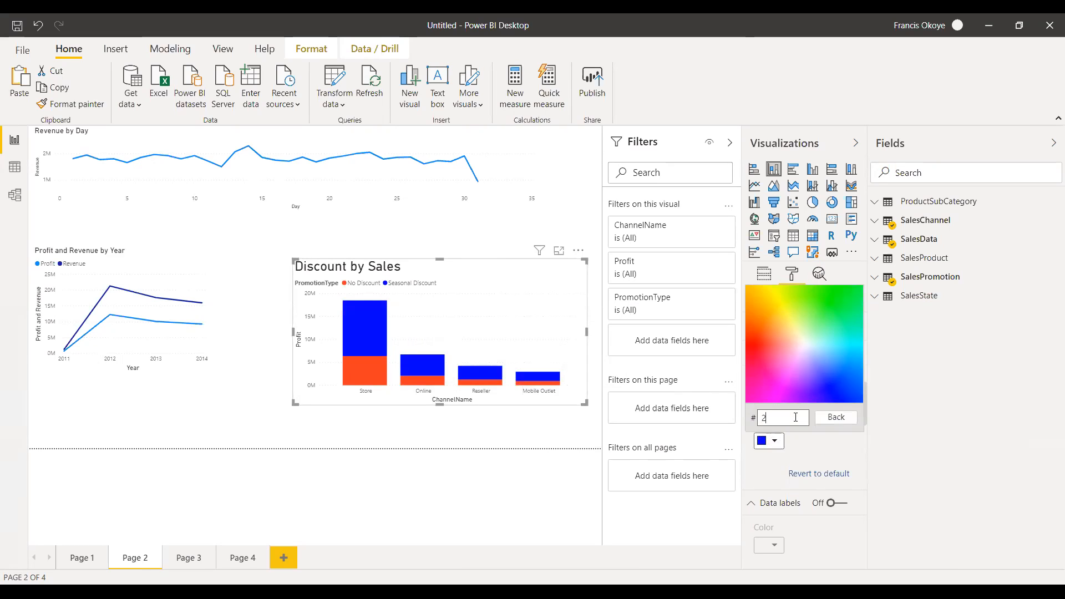
pyautogui.write('2576')
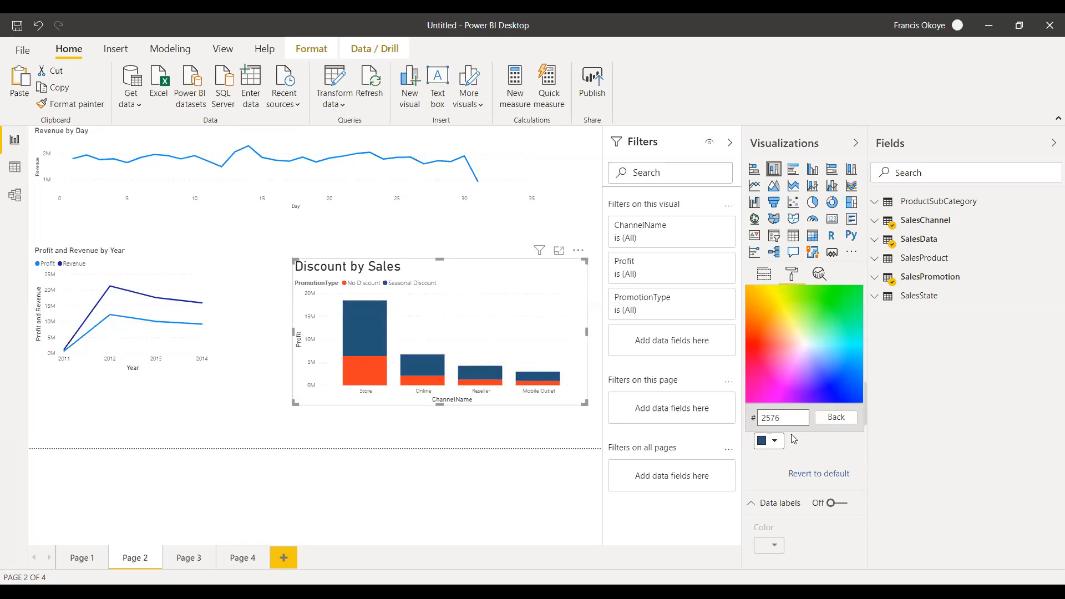
pyautogui.write('756')
pyautogui.write('7894')
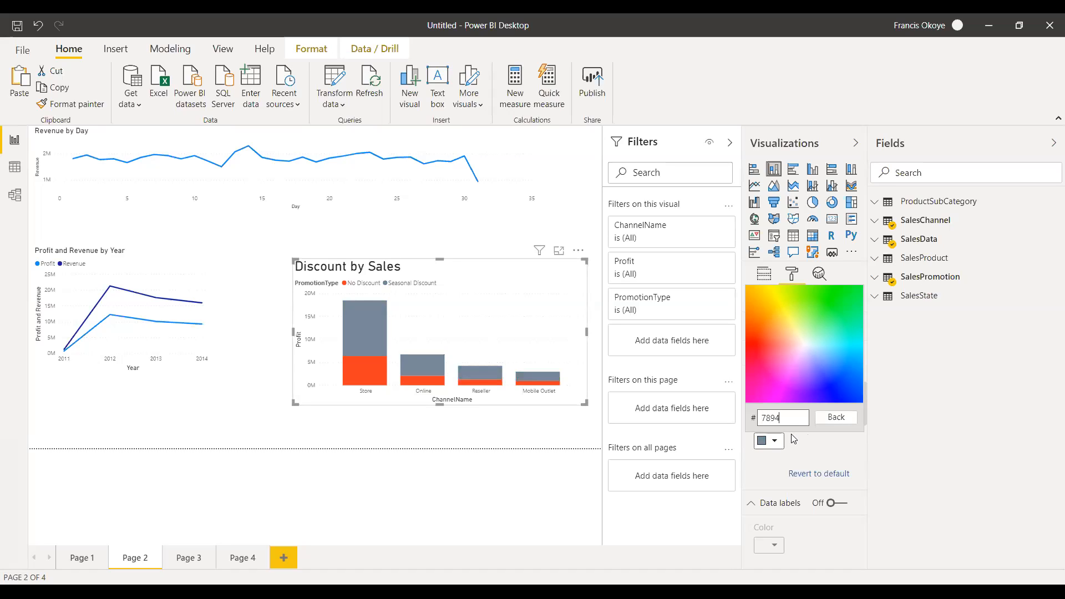
pyautogui.click(817, 447)
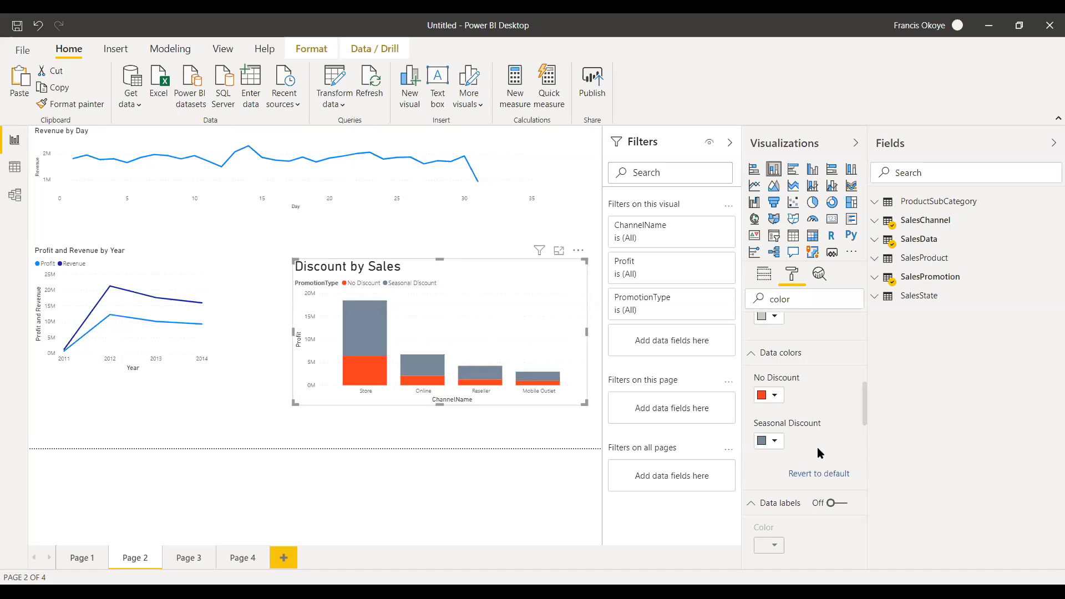
# Change the Seasonal Discount data color to a custom lime green.
pyautogui.click(774, 441)
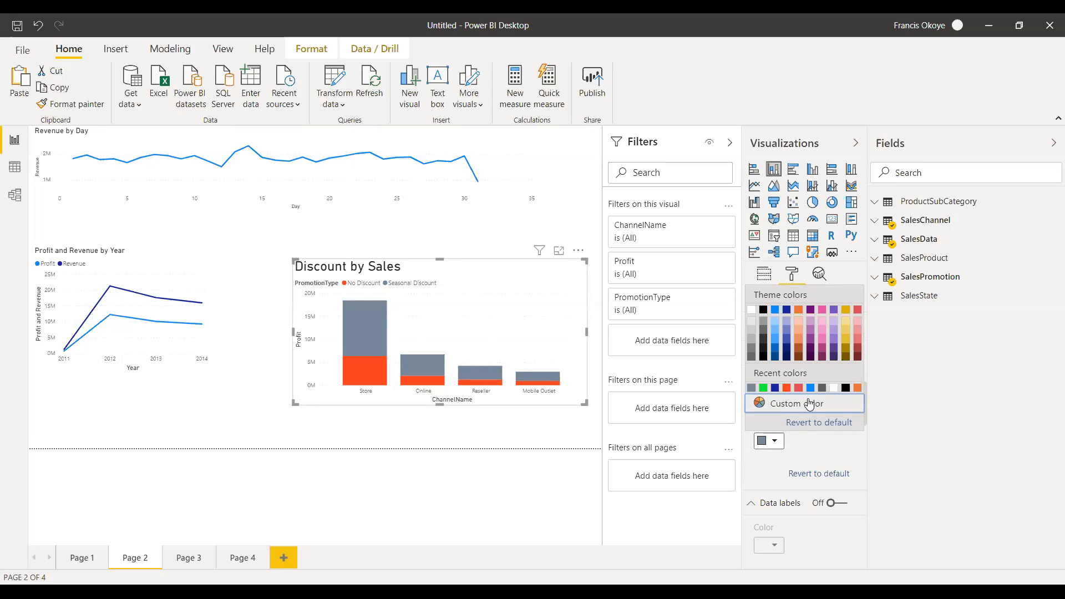
pyautogui.click(809, 405)
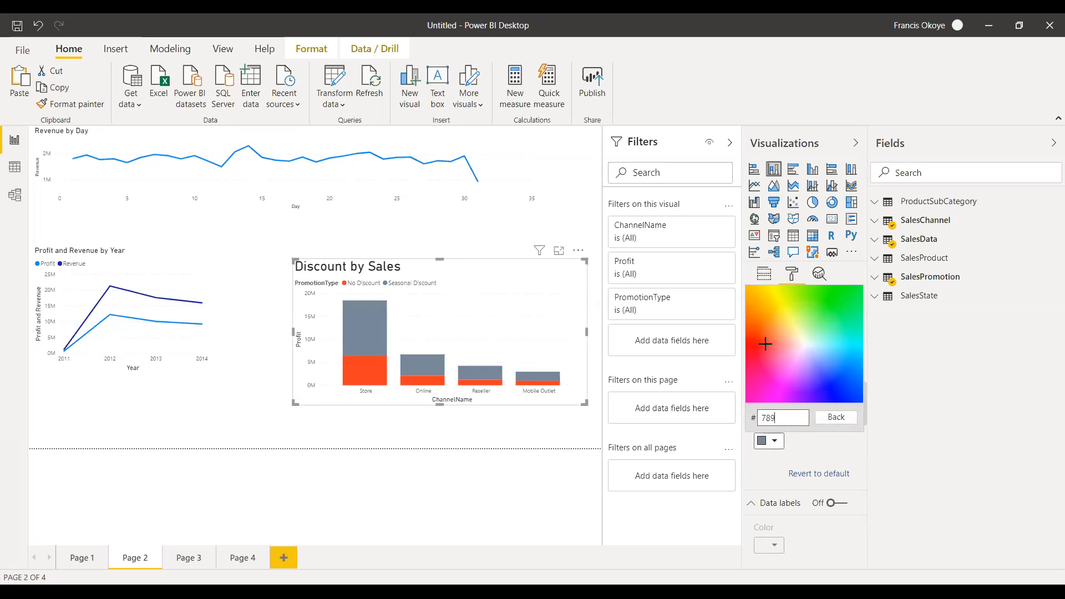
pyautogui.click(828, 463)
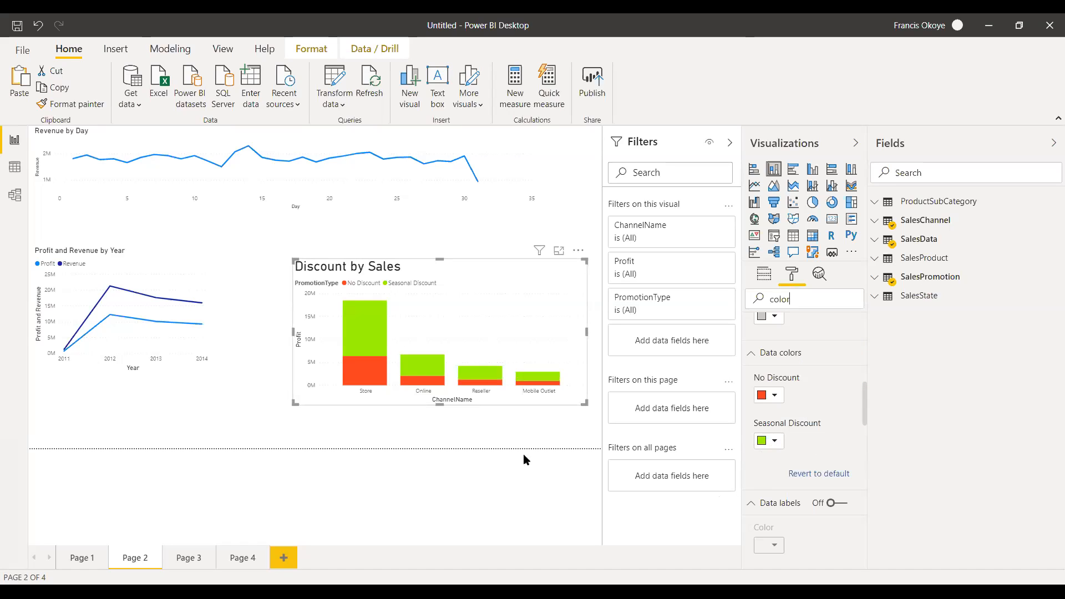
# Move the Discount by Sales chart slightly upward and look through the options of its PromotionType legend field.
pyautogui.moveTo(439, 253); pyautogui.dragTo(439, 253)
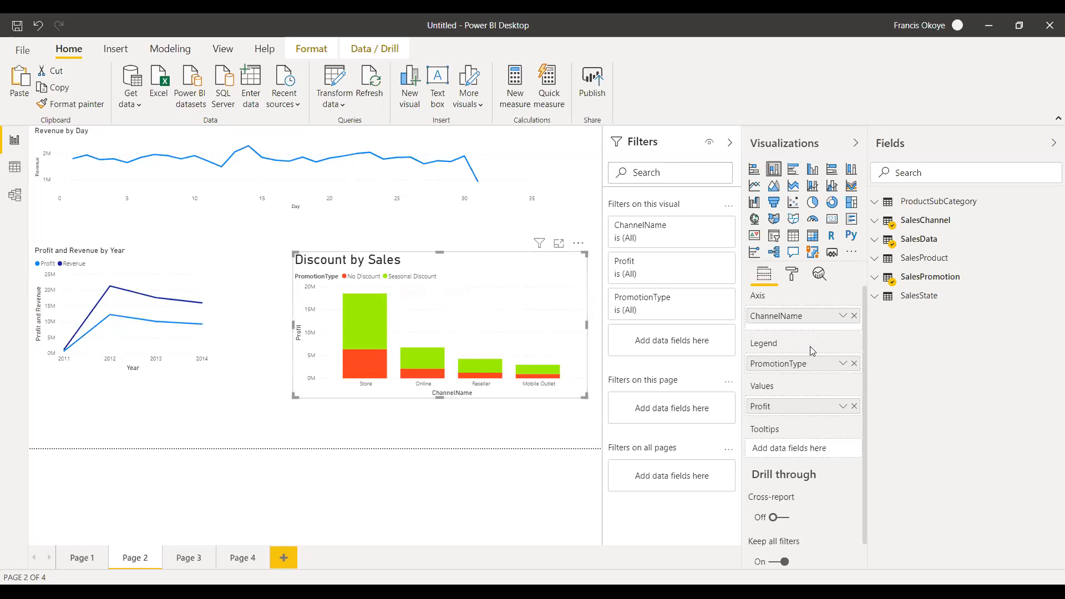
pyautogui.click(840, 364)
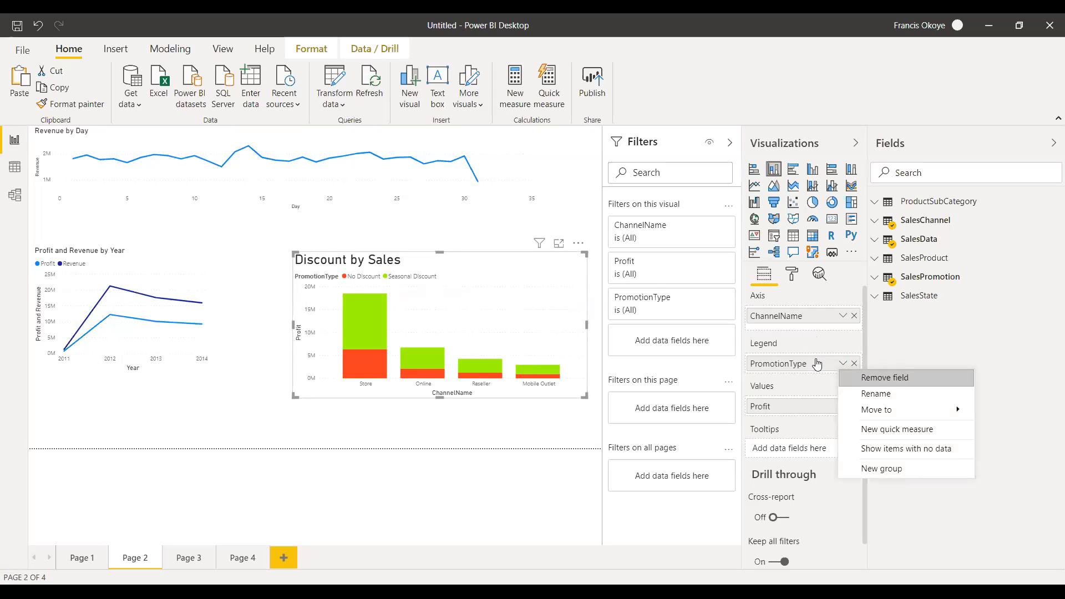
pyautogui.click(819, 364)
pyautogui.click(842, 364)
pyautogui.click(877, 341)
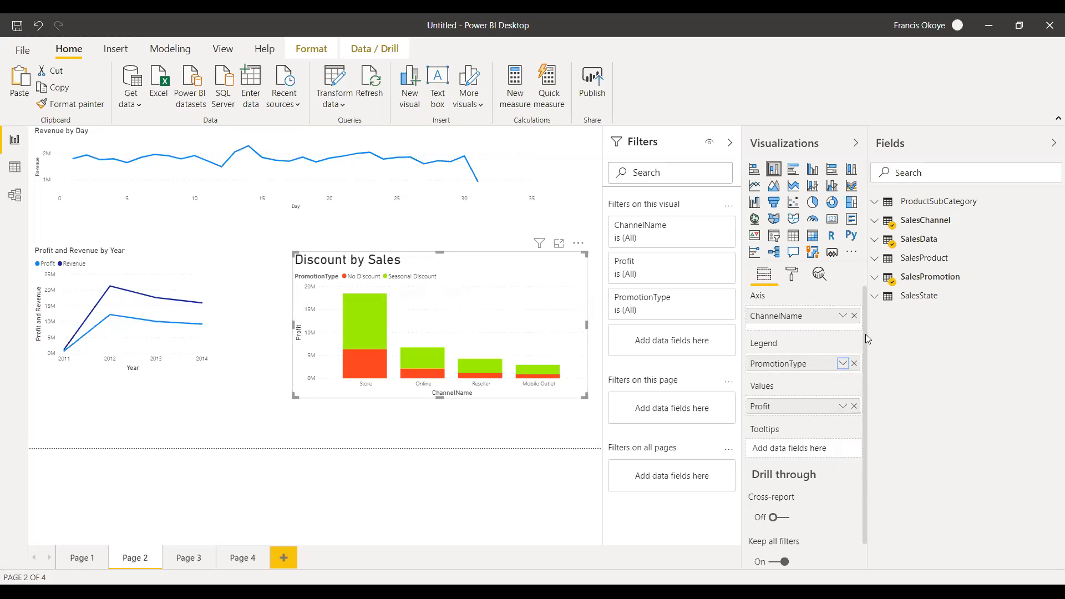
# Turn off the legend of the Discount by Sales chart.
pyautogui.click(791, 274)
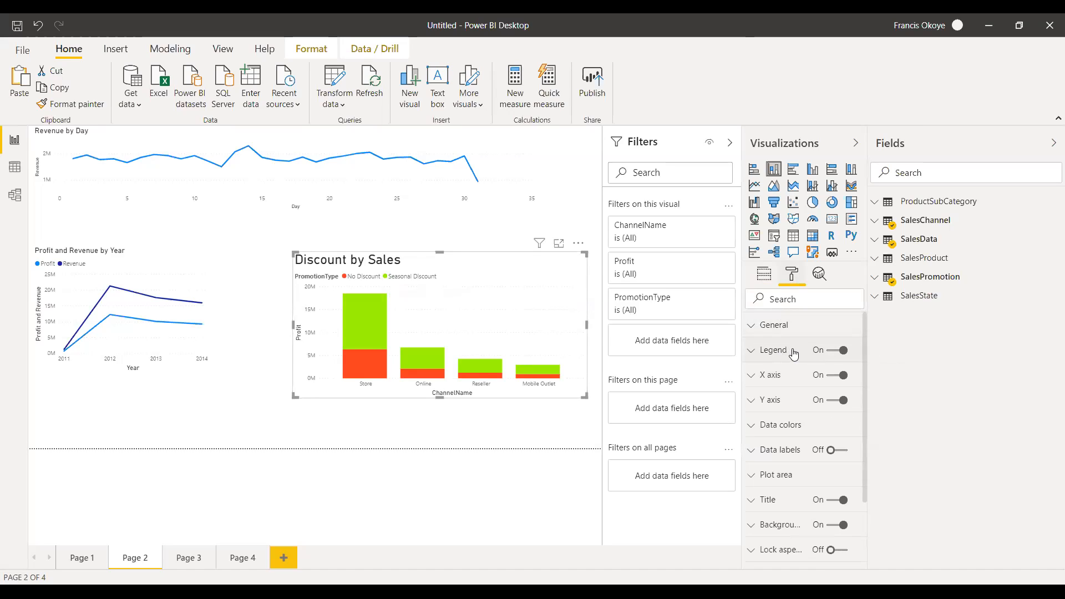
pyautogui.click(837, 352)
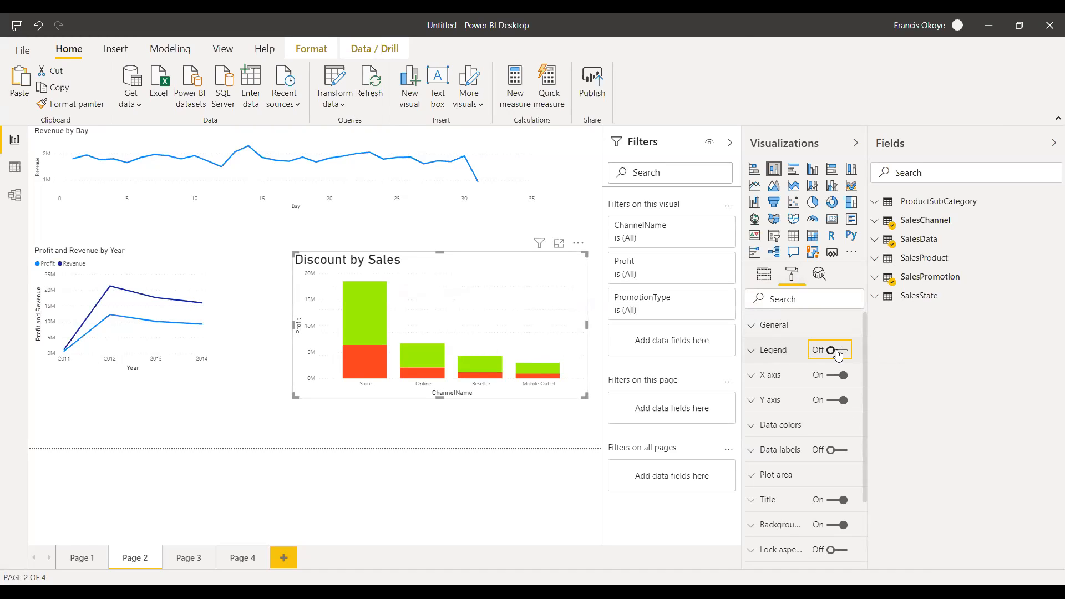
pyautogui.click(842, 354)
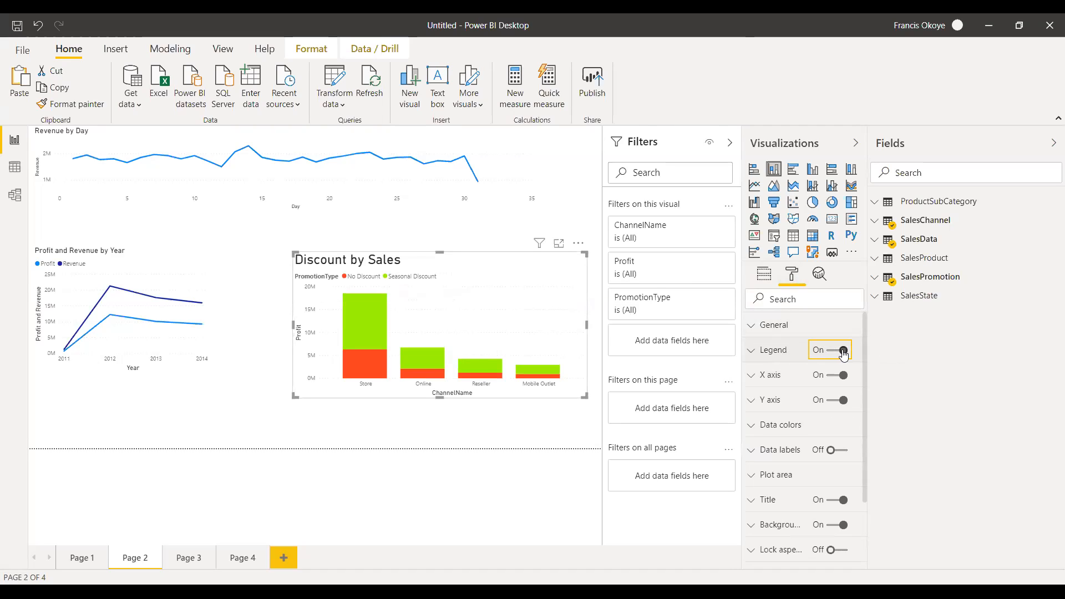
pyautogui.click(838, 352)
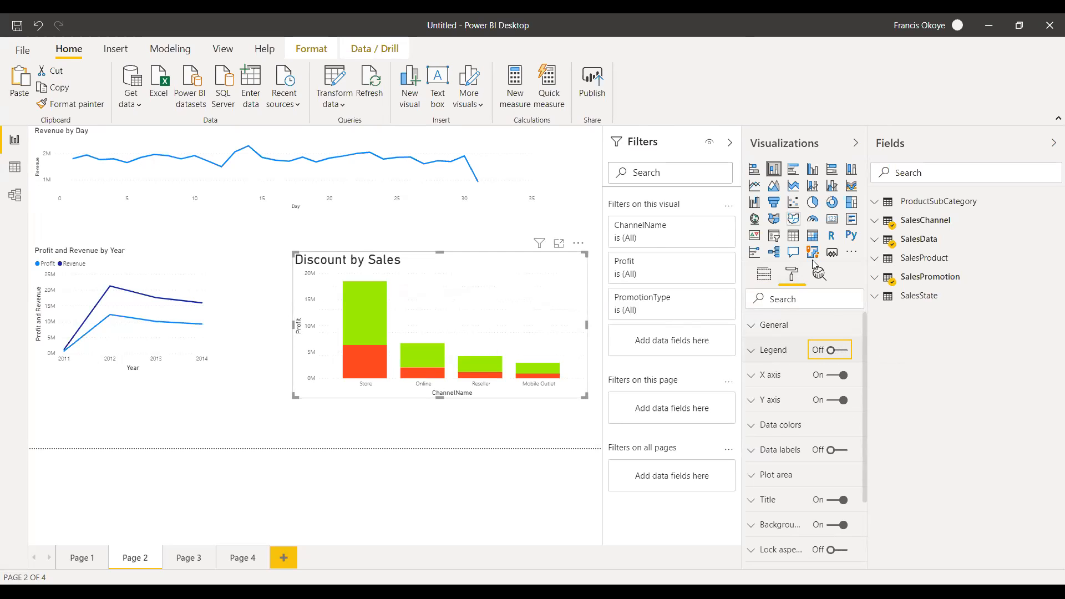
pyautogui.click(760, 277)
pyautogui.click(792, 276)
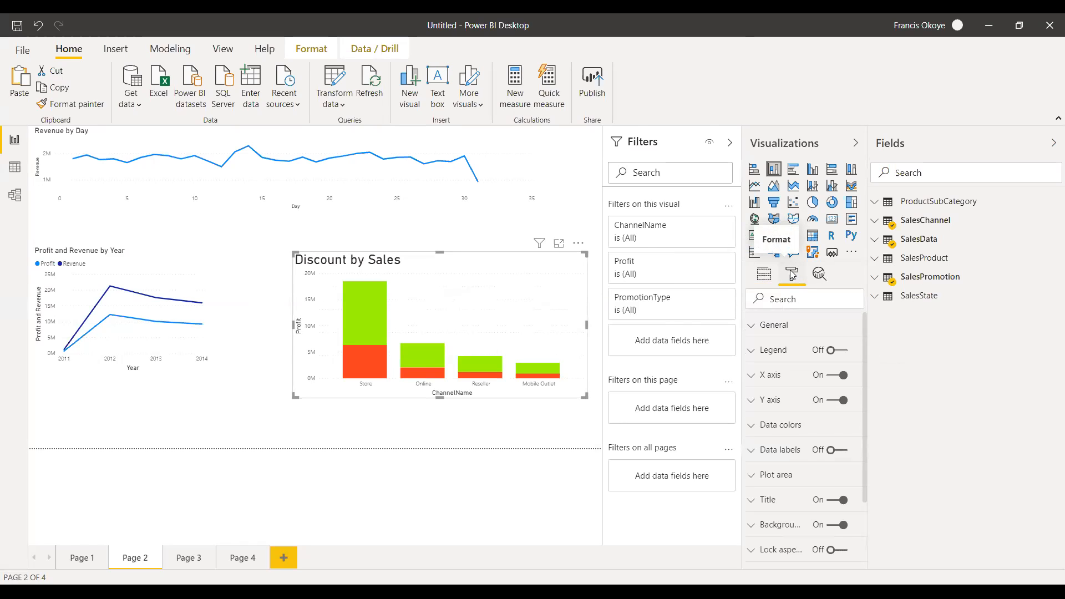
# Turn on the chart's data labels and set their color to the recent dark gray #605E5C.
pyautogui.click(841, 454)
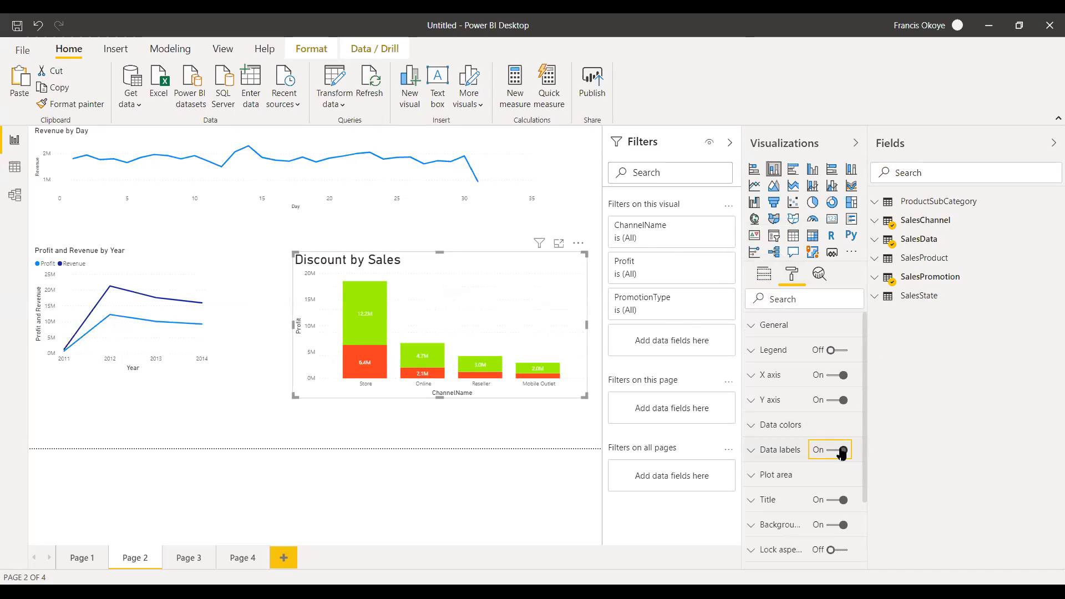
pyautogui.click(753, 450)
pyautogui.click(775, 492)
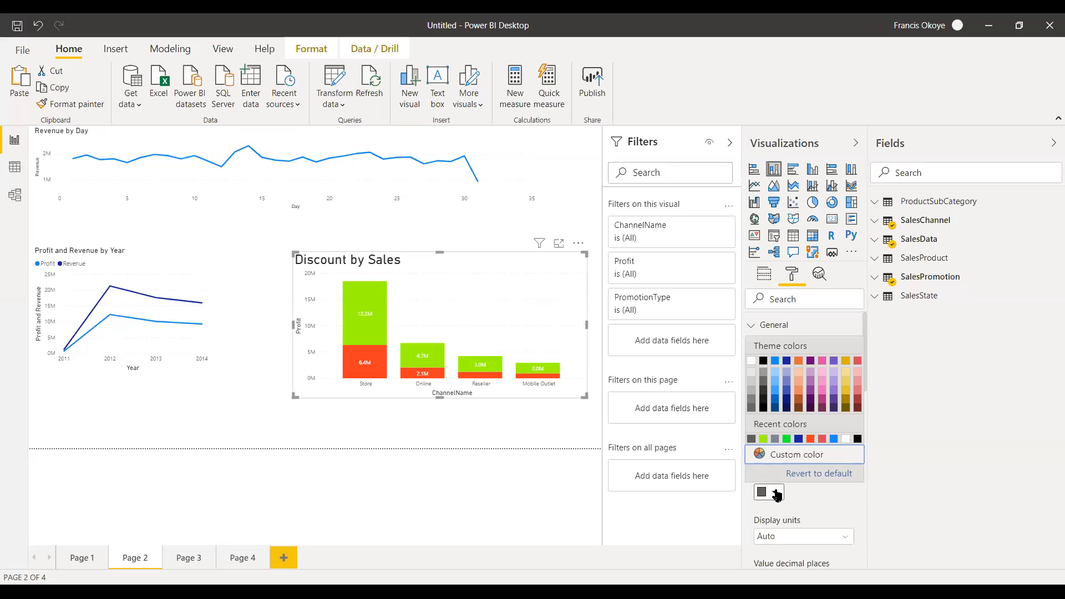
pyautogui.click(752, 441)
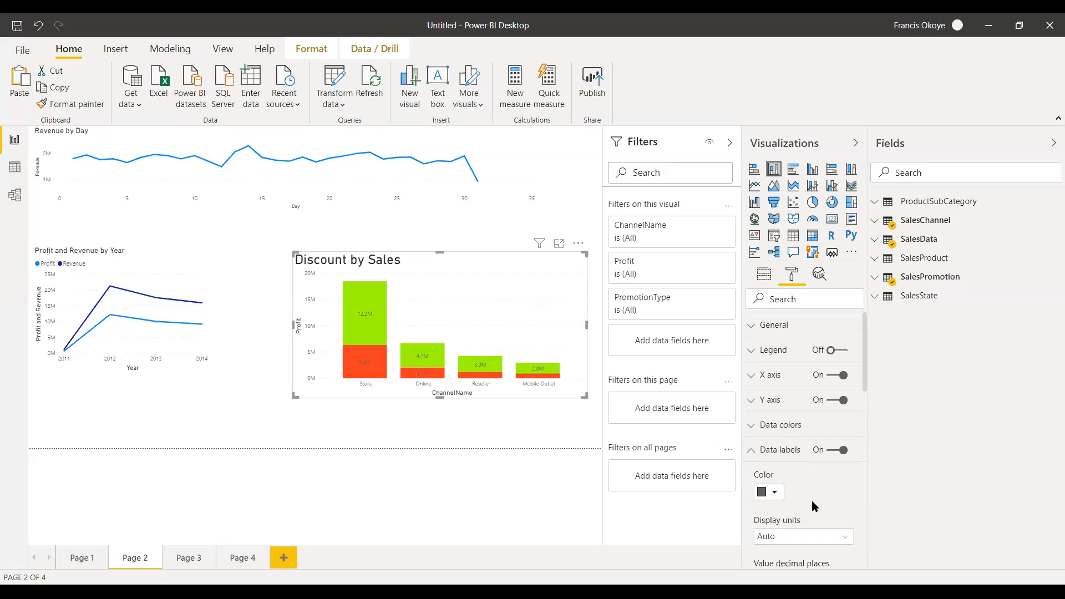
# Try the data labels' orientation options, keep Horizontal, and increase the labels' text size slightly.
pyautogui.click(780, 490)
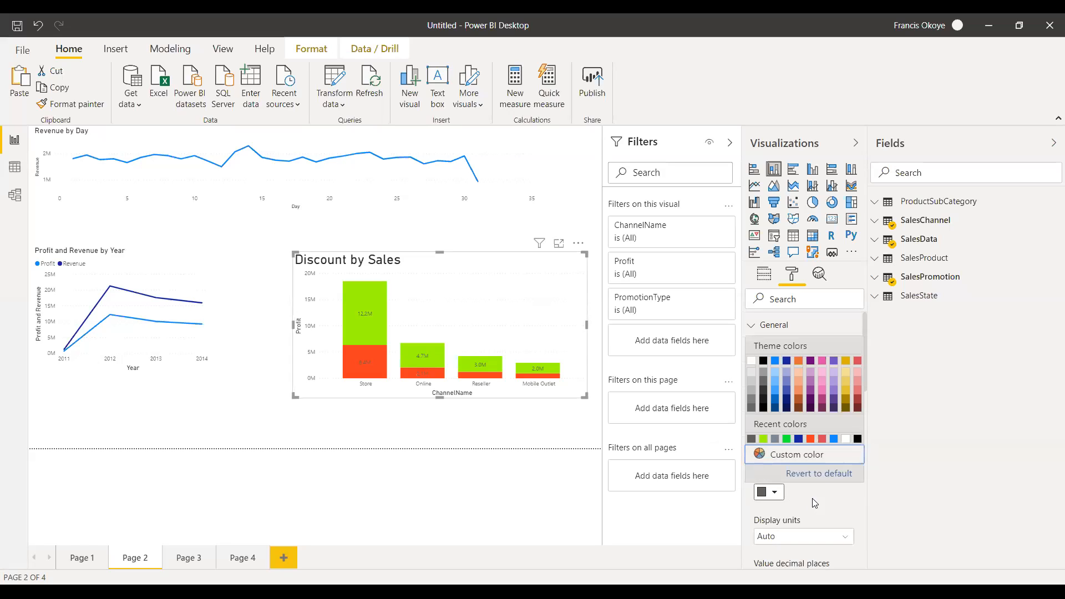
pyautogui.moveTo(865, 320); pyautogui.dragTo(868, 377)
pyautogui.scroll(-3, 857, 377)
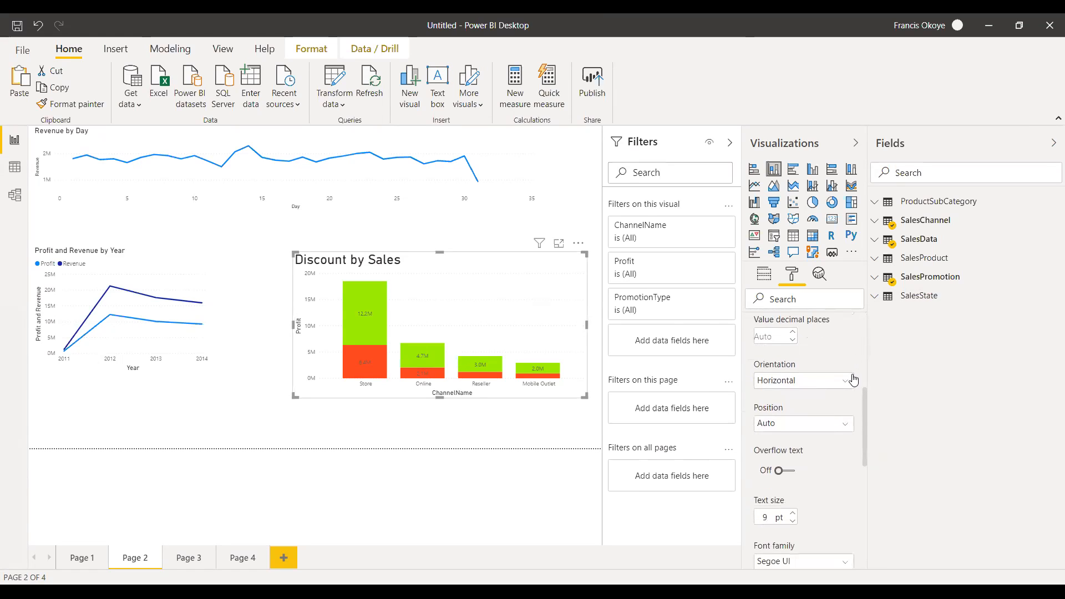
pyautogui.click(852, 380)
pyautogui.click(828, 394)
pyautogui.click(842, 385)
pyautogui.click(808, 408)
pyautogui.click(792, 515)
pyautogui.click(792, 514)
pyautogui.click(792, 515)
pyautogui.click(792, 514)
# Set the Seasonal Discount data color to a light pink theme color.
pyautogui.moveTo(865, 409); pyautogui.dragTo(860, 374)
pyautogui.scroll(5, 859, 379)
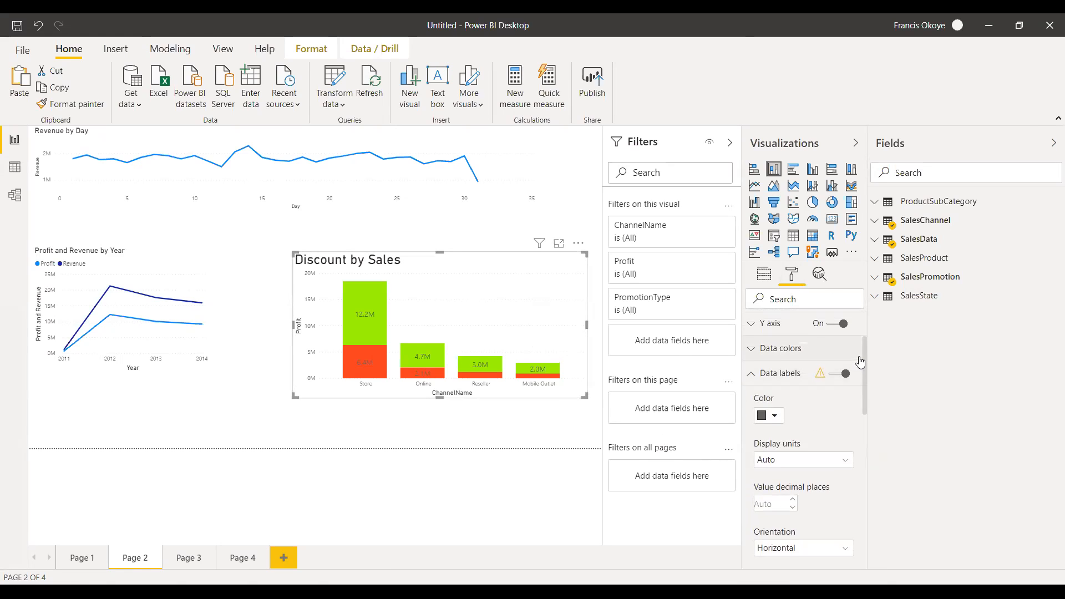
pyautogui.click(762, 403)
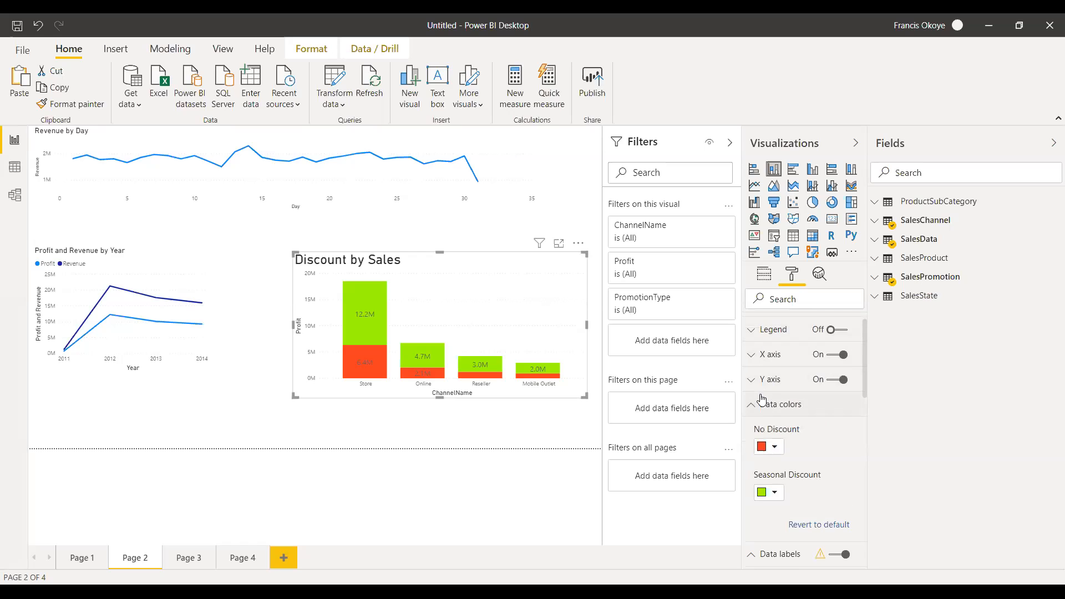
pyautogui.click(775, 493)
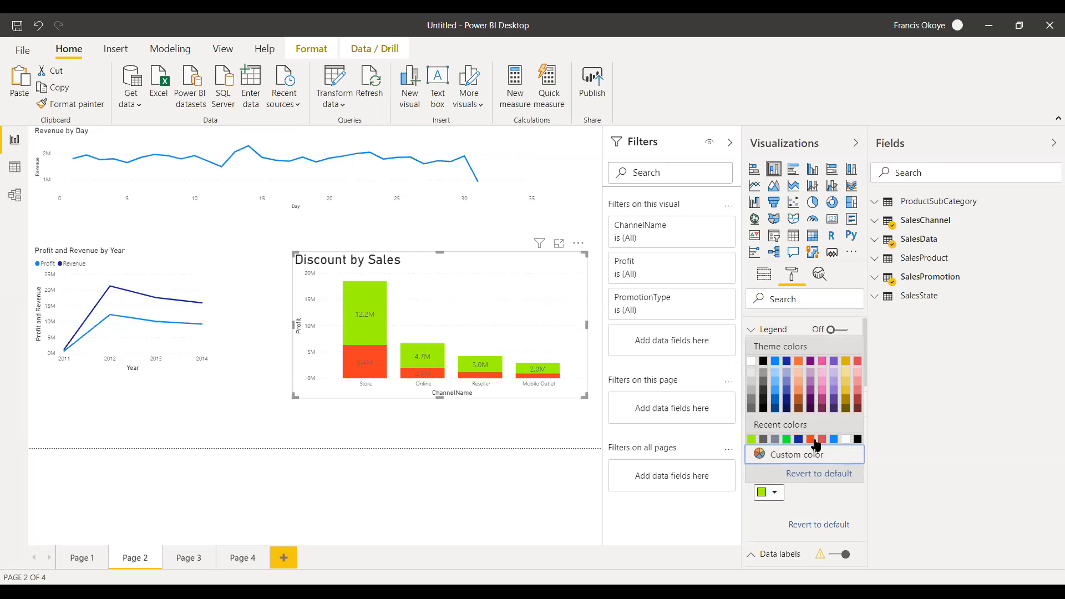
pyautogui.click(825, 377)
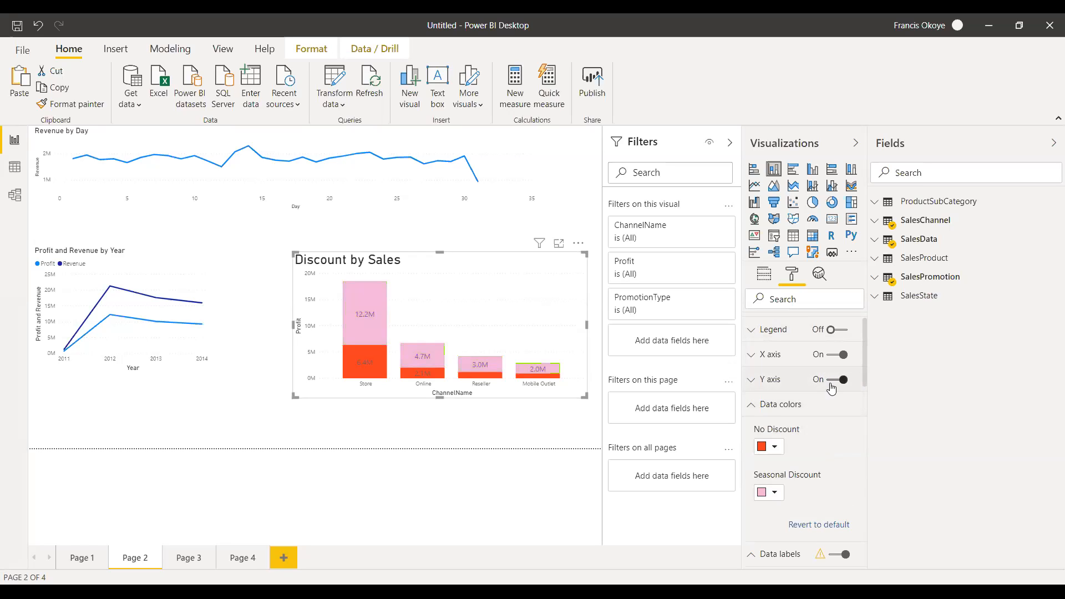
# Change the Seasonal Discount data color to the recently used bright blue and deselect the chart.
pyautogui.click(780, 496)
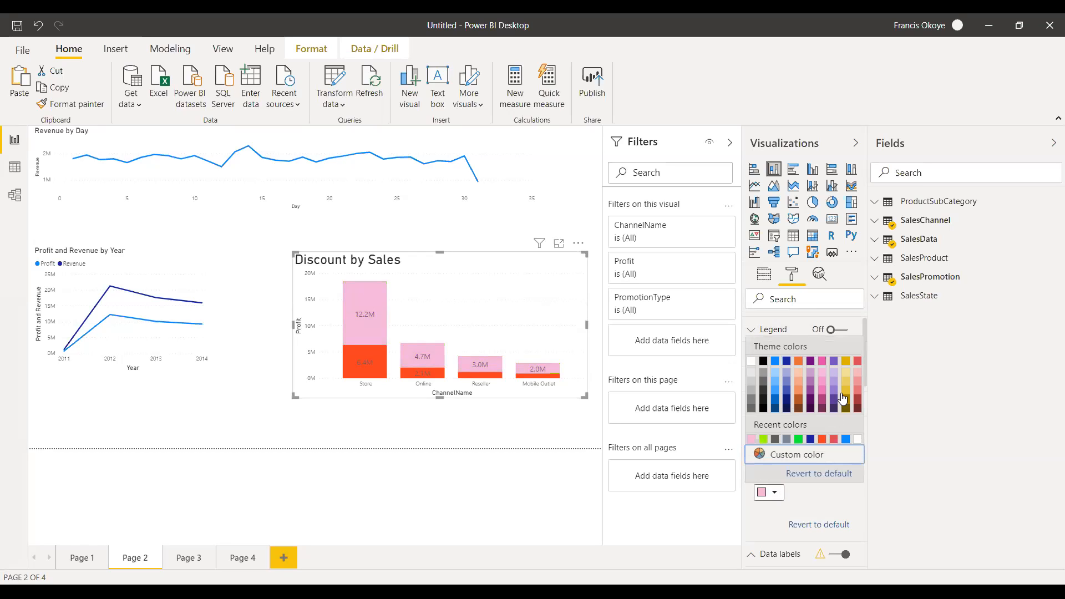
pyautogui.click(845, 438)
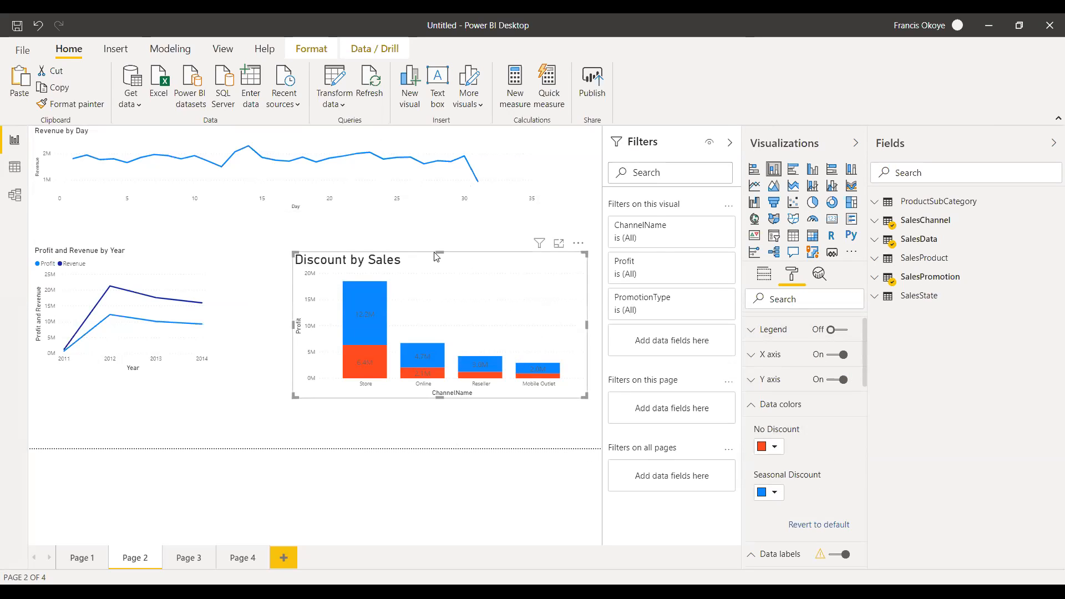
pyautogui.click(474, 227)
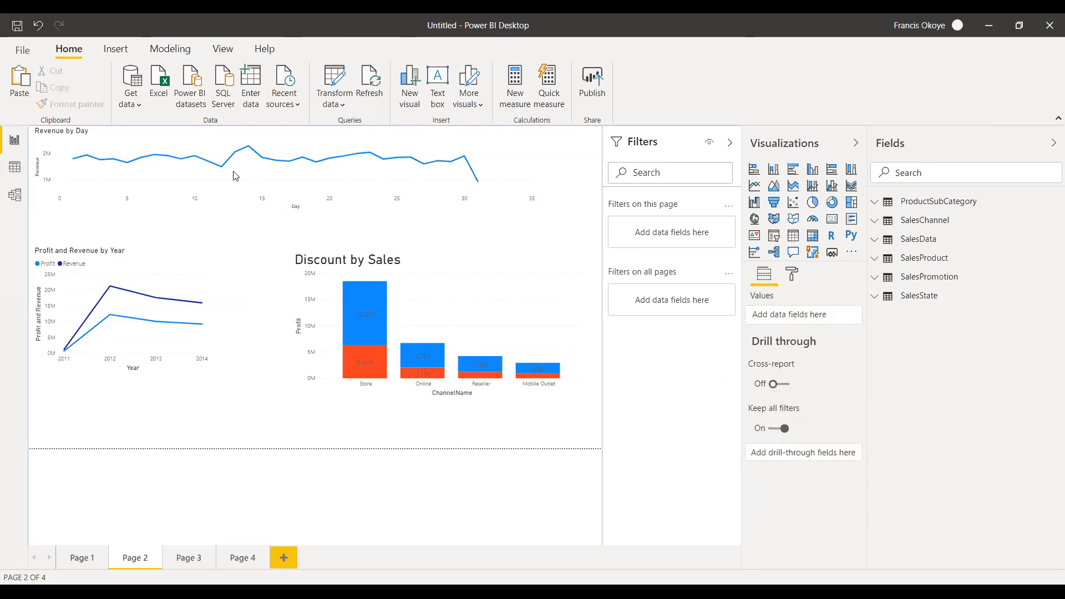
# Try the purple and City park report themes and apply the Classic theme.
pyautogui.click(228, 52)
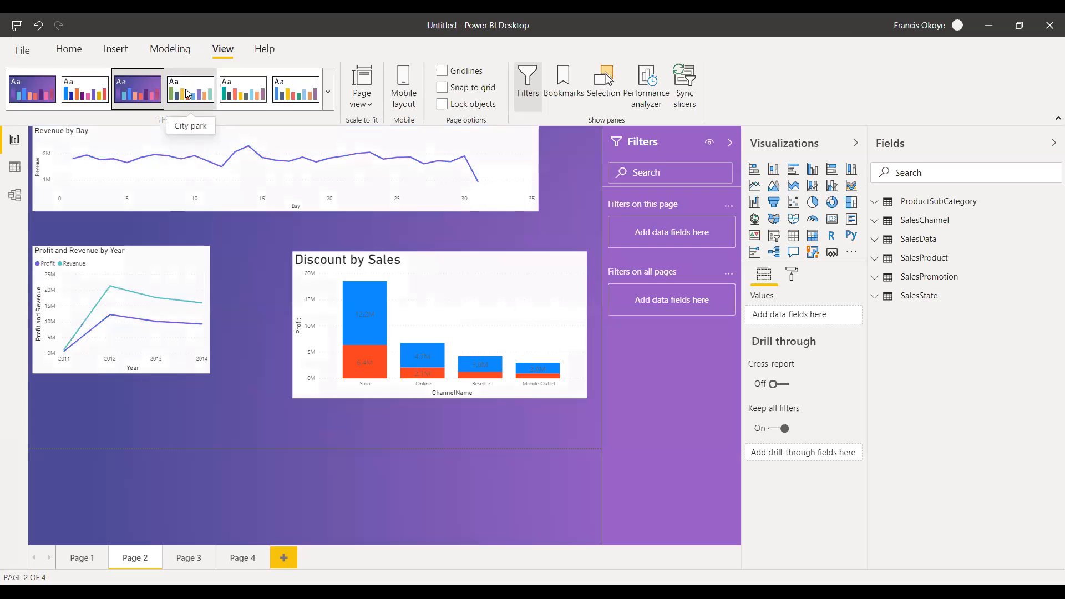
pyautogui.click(188, 95)
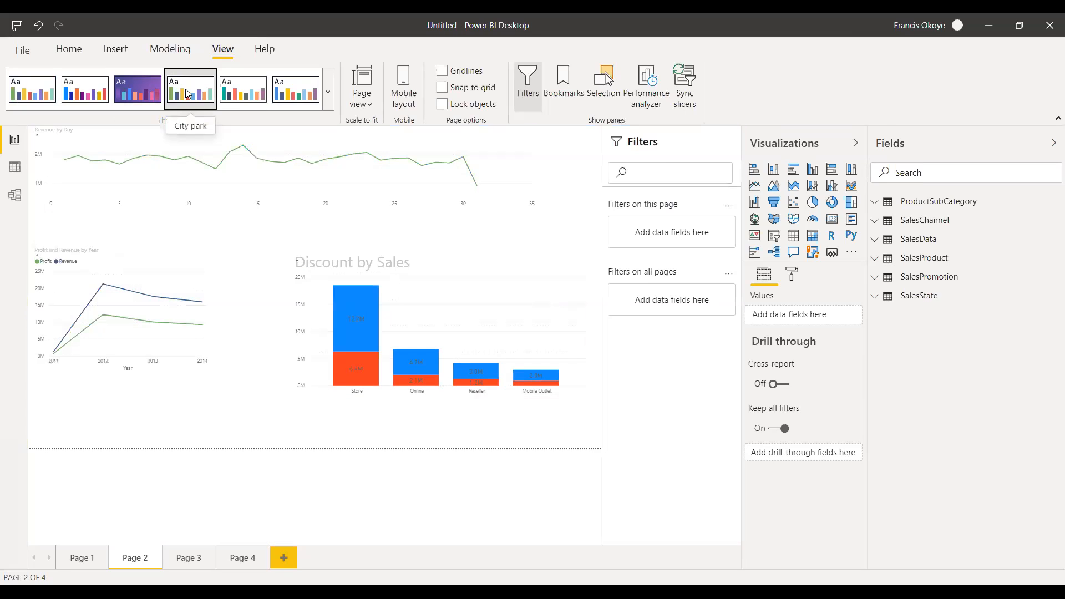
pyautogui.click(254, 92)
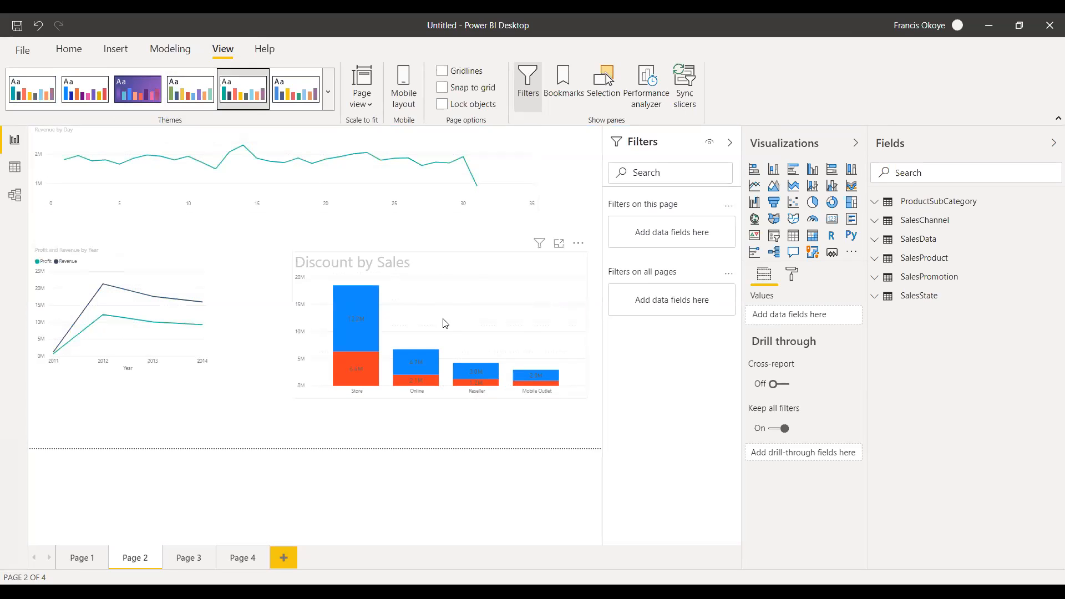
# Reduce the height of the Discount by Sales chart slightly by lowering its upper edge.
pyautogui.click(464, 262)
pyautogui.moveTo(440, 250); pyautogui.dragTo(439, 260)
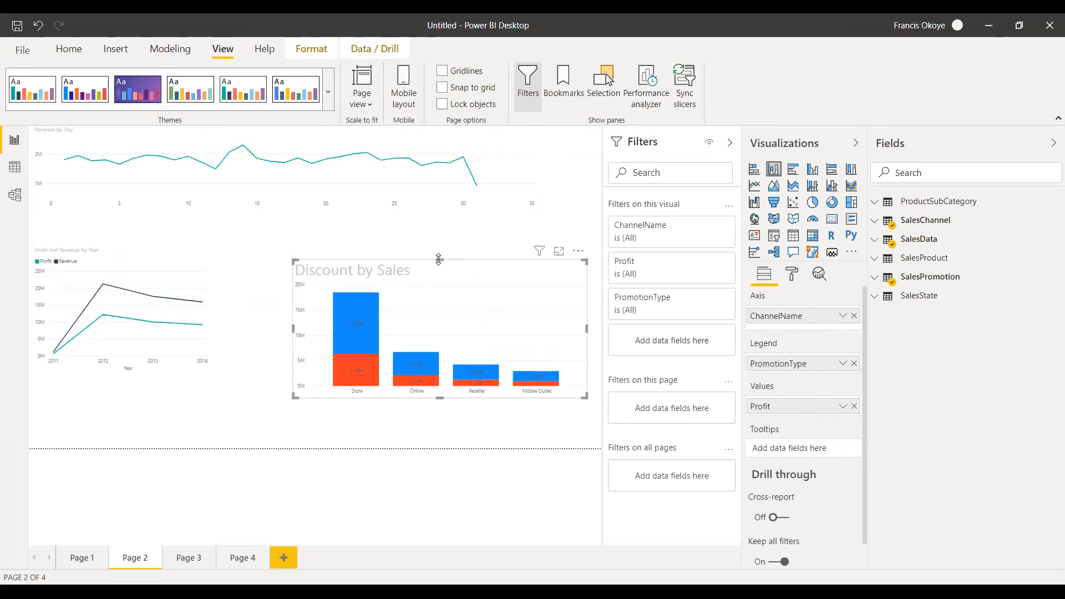
# On Page 3, create a table visual listing Product Category instead of ProductSubCategoryKey and place it near the canvas's lower-left corner.
pyautogui.click(187, 563)
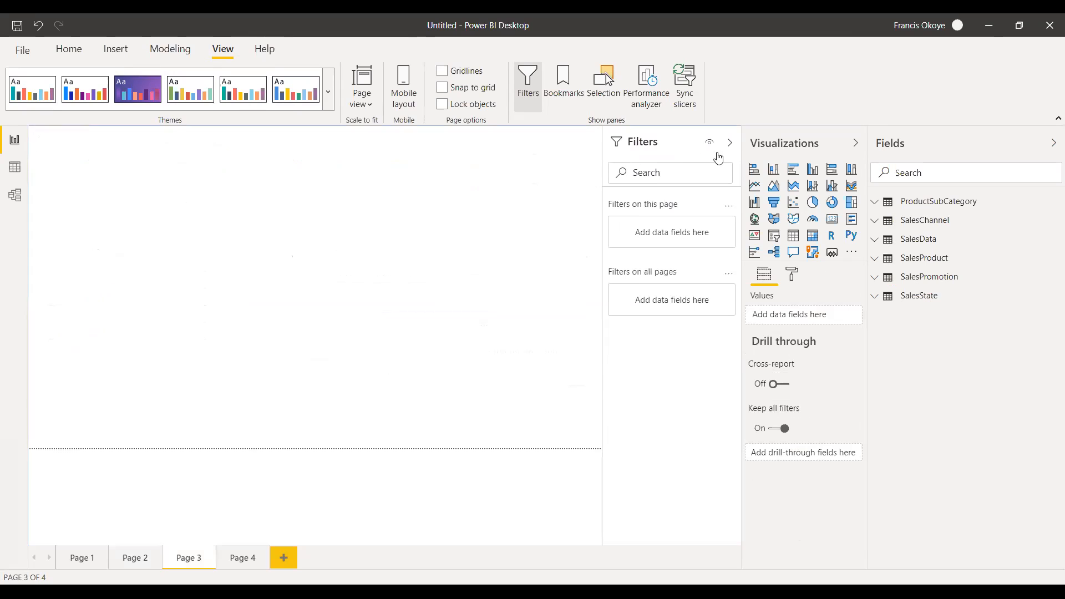
pyautogui.click(875, 202)
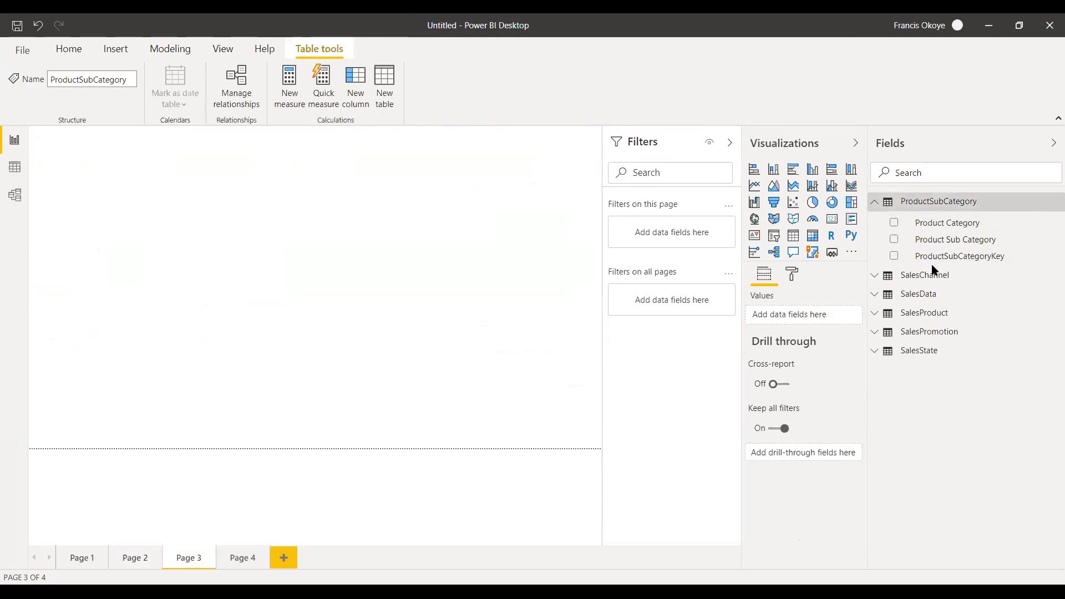
pyautogui.moveTo(971, 259); pyautogui.dragTo(133, 324)
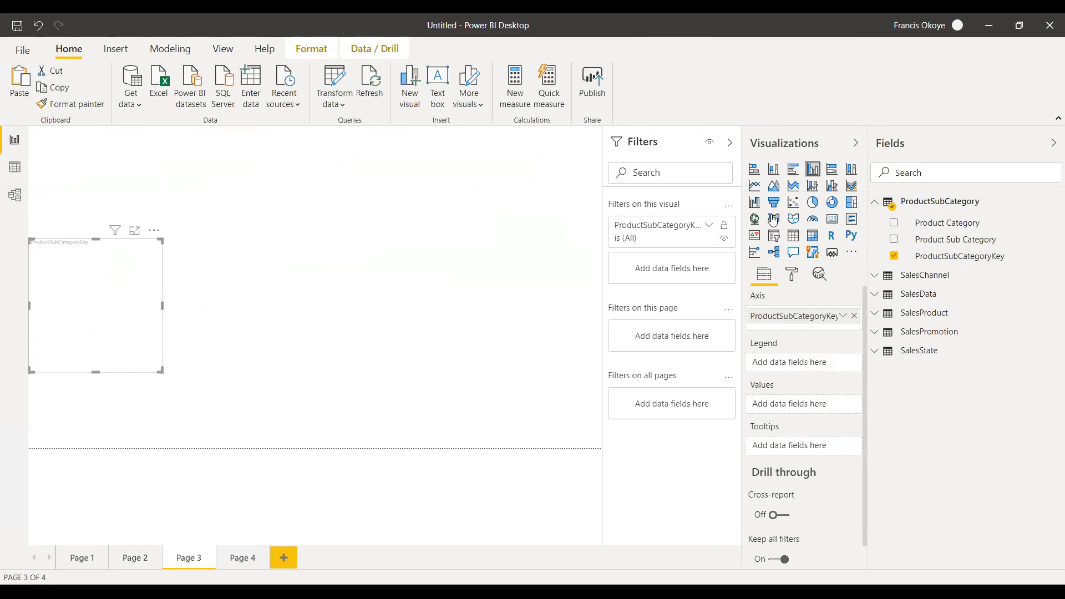
pyautogui.click(793, 236)
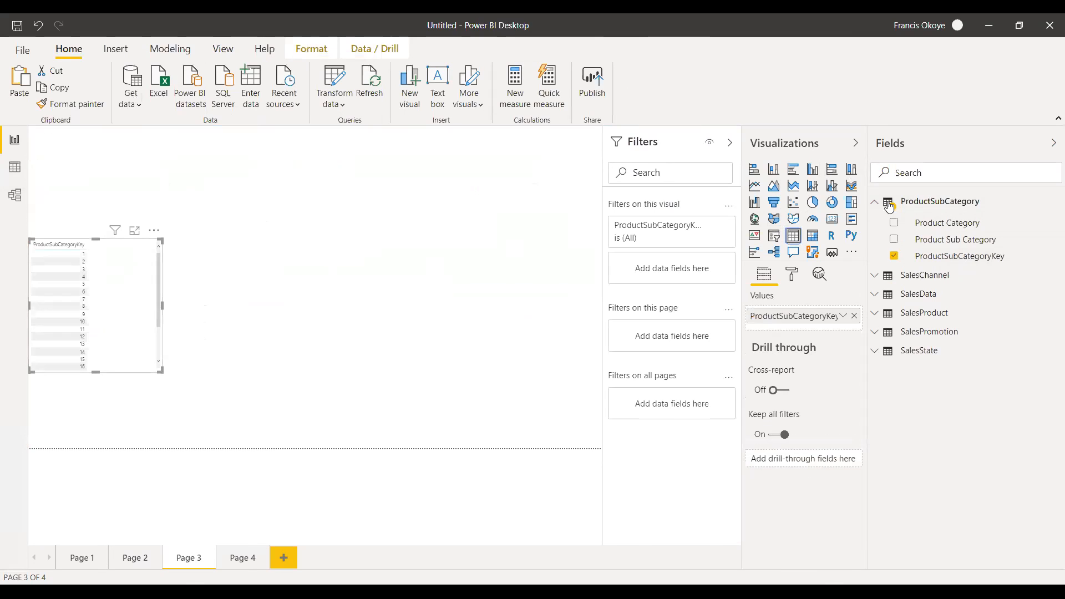
pyautogui.click(894, 257)
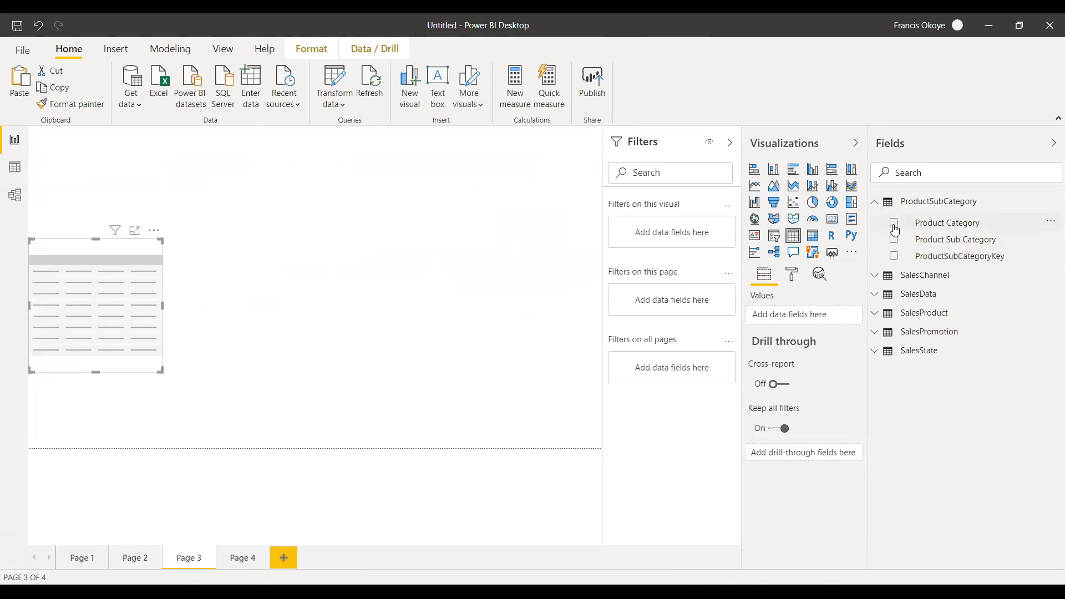
pyautogui.click(894, 223)
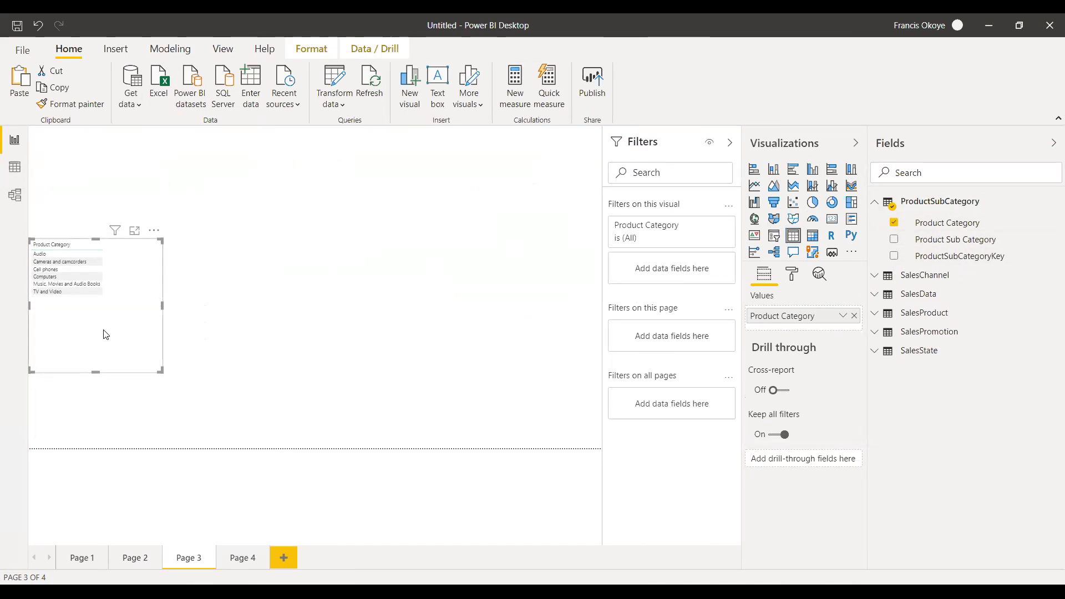
pyautogui.moveTo(105, 333); pyautogui.dragTo(97, 390)
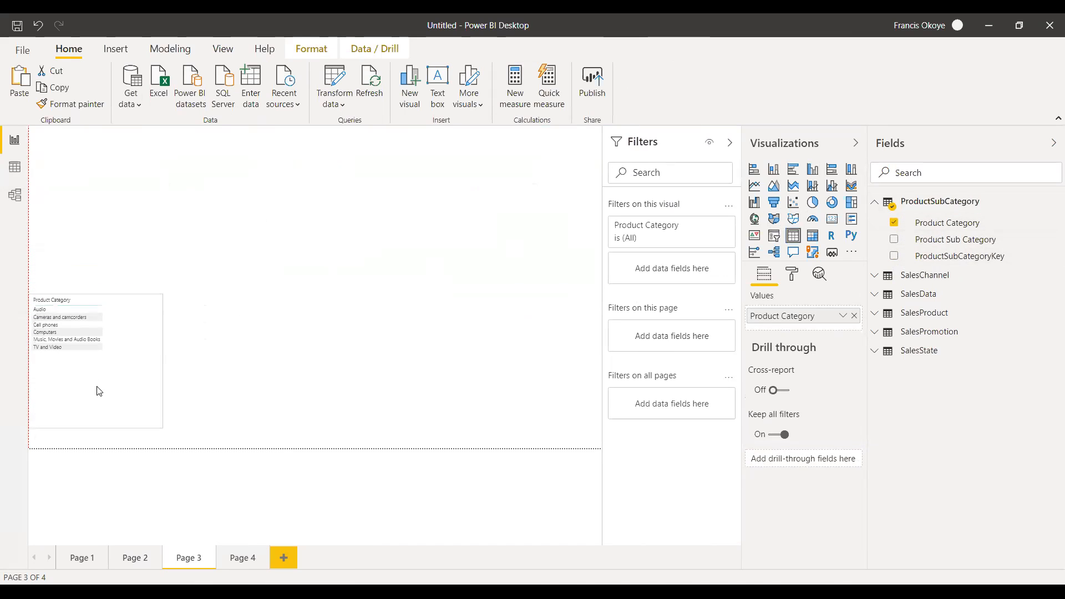
# Add the Revenue field from SalesData to the Product Category table and deselect it.
pyautogui.click(877, 202)
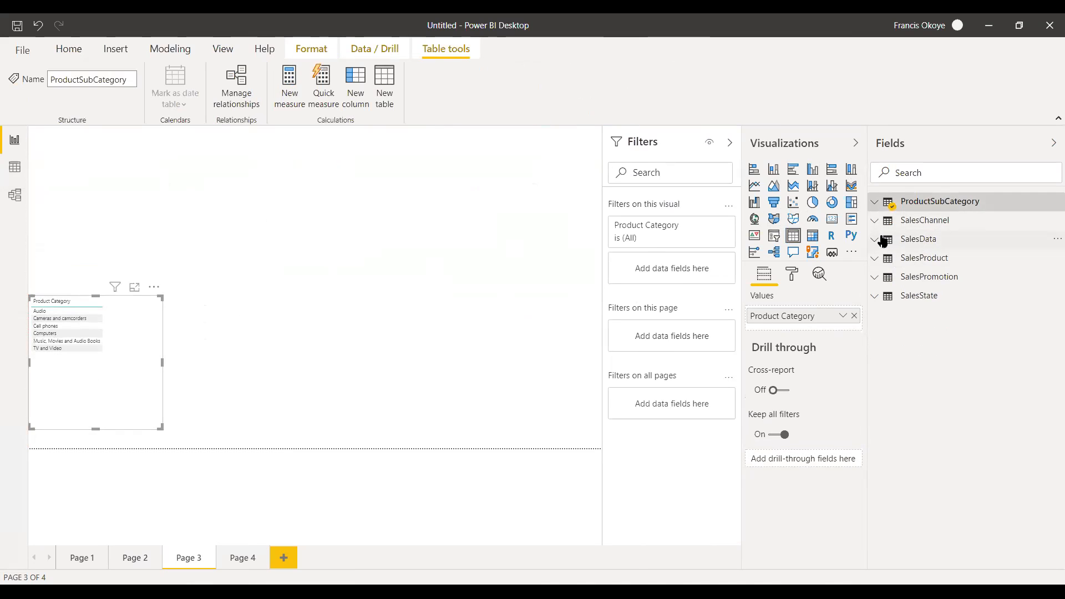
pyautogui.click(884, 242)
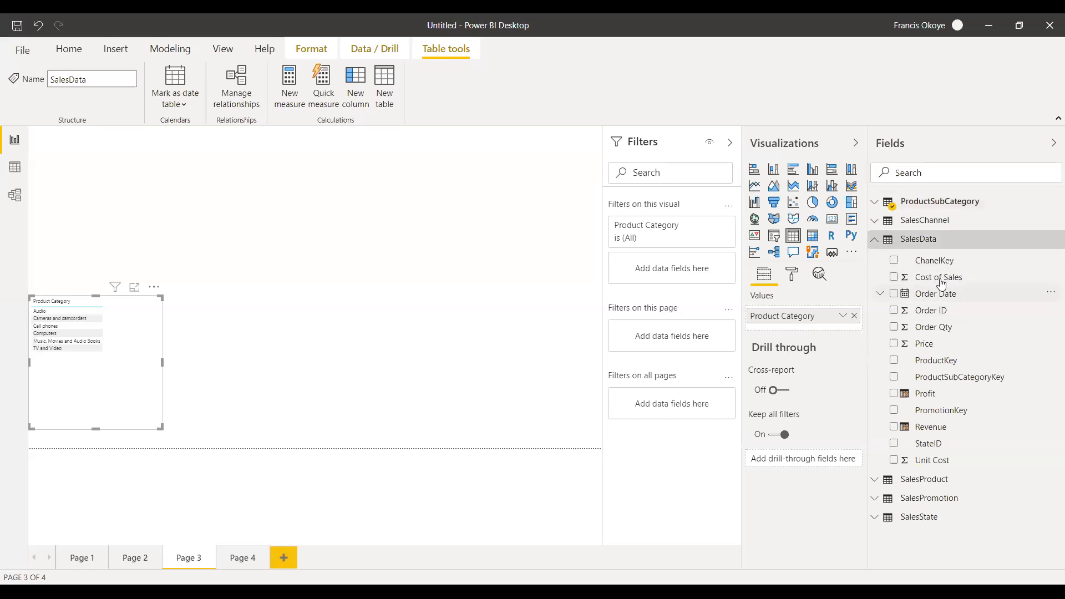
pyautogui.moveTo(951, 427); pyautogui.dragTo(165, 366)
pyautogui.click(287, 349)
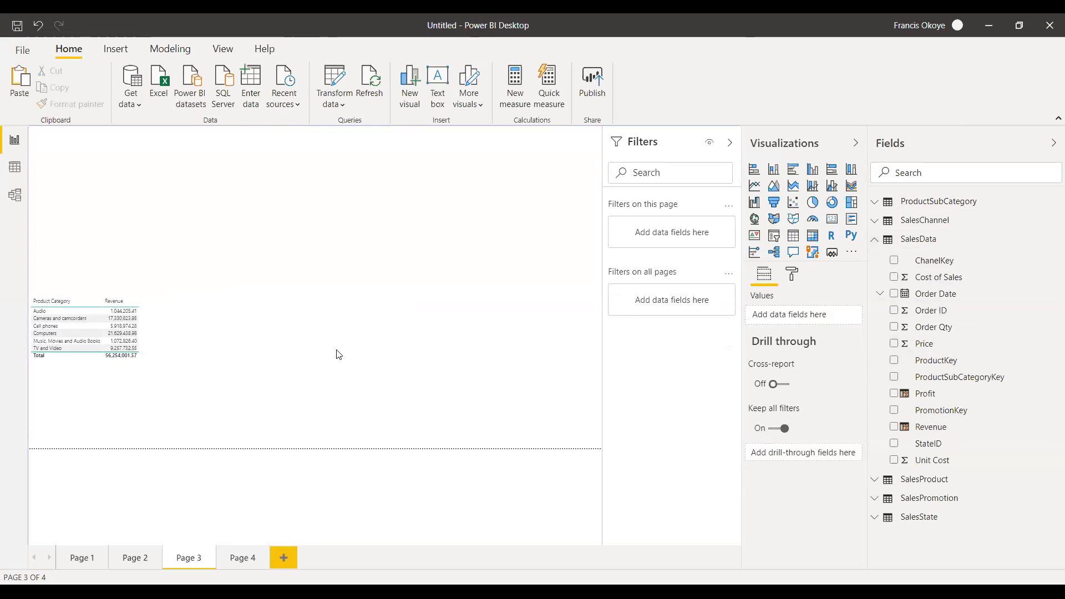
# Create a second table beside the first one showing ChannelName from SalesChannel with Profit from SalesData.
pyautogui.click(877, 239)
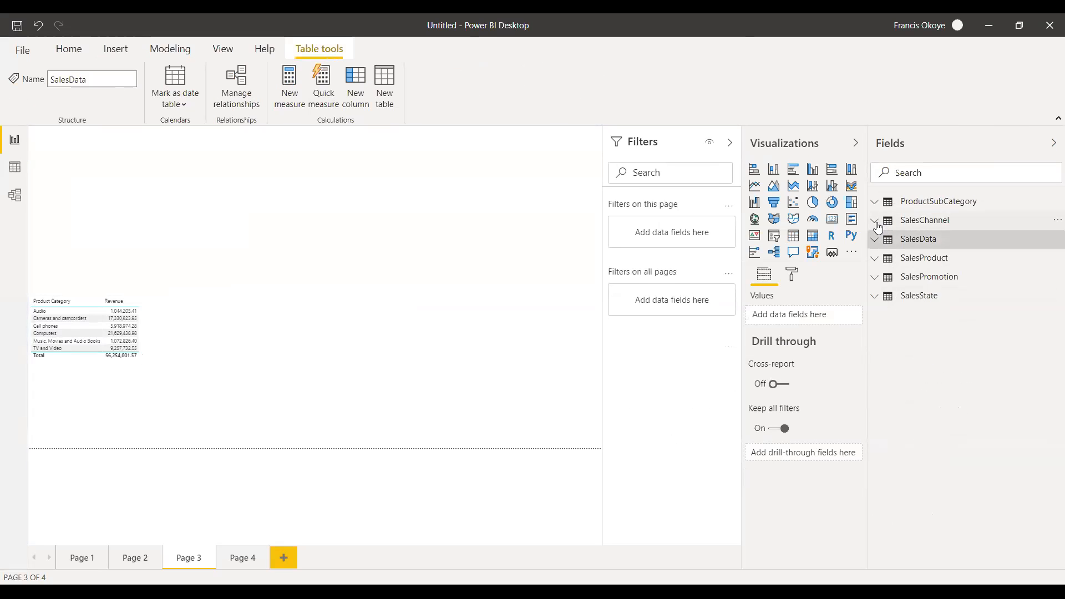
pyautogui.click(875, 220)
pyautogui.moveTo(951, 257); pyautogui.dragTo(314, 336)
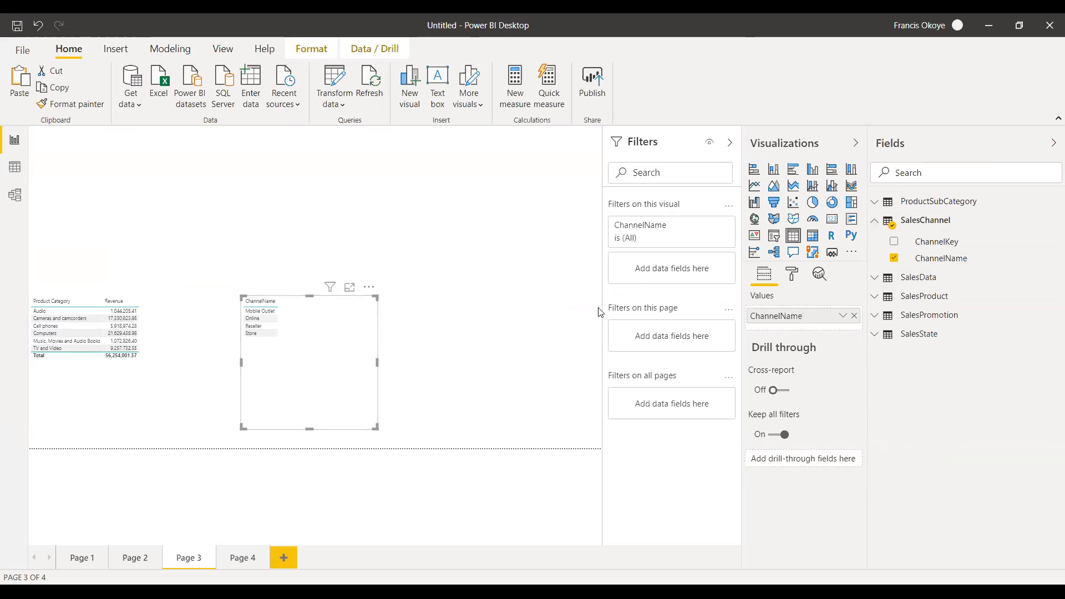
pyautogui.click(875, 221)
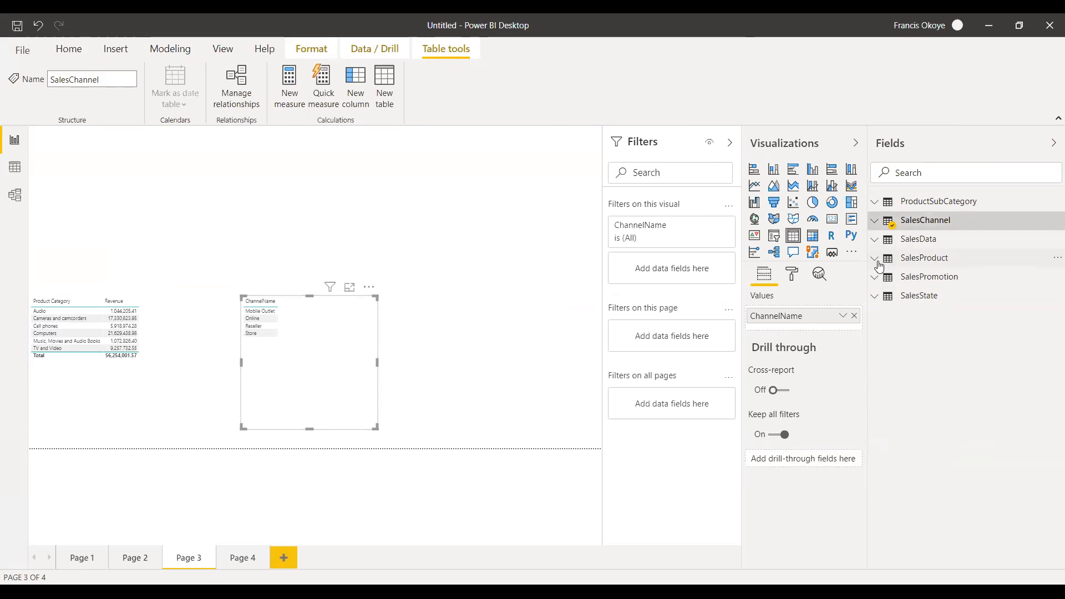
pyautogui.click(875, 259)
pyautogui.click(876, 259)
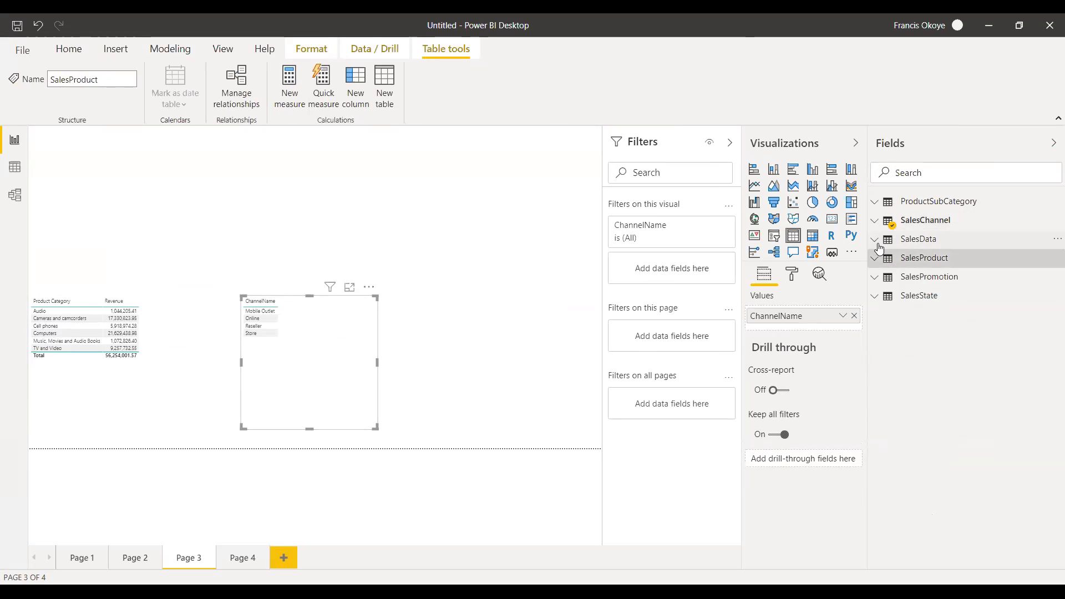
pyautogui.click(875, 240)
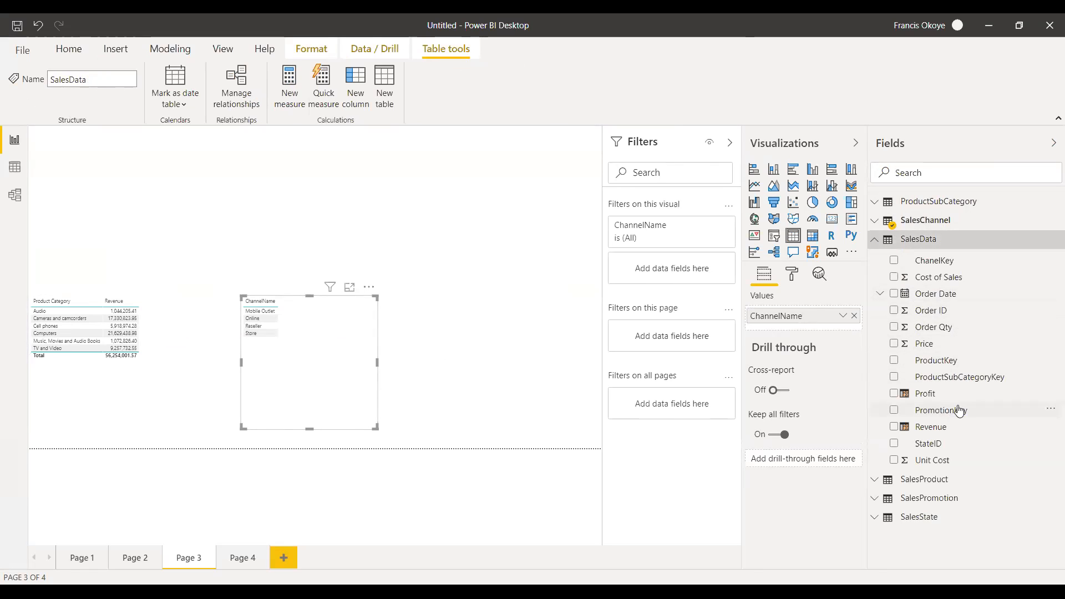
pyautogui.moveTo(958, 395); pyautogui.dragTo(400, 361)
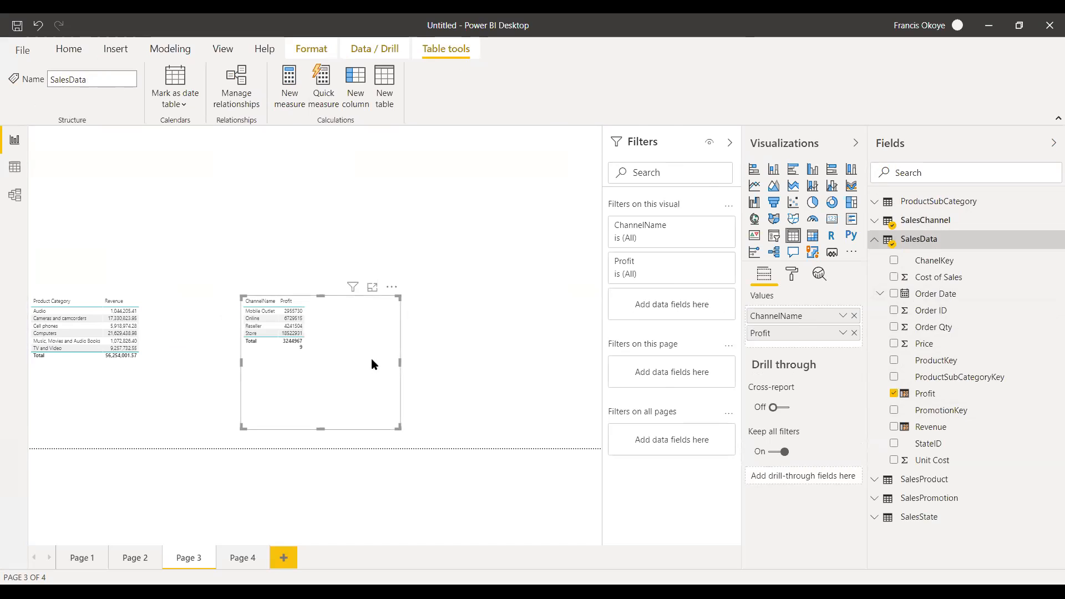
# Turn off the totals in both tables and shrink the ChannelName table to fit closer around its rows.
pyautogui.click(56, 369)
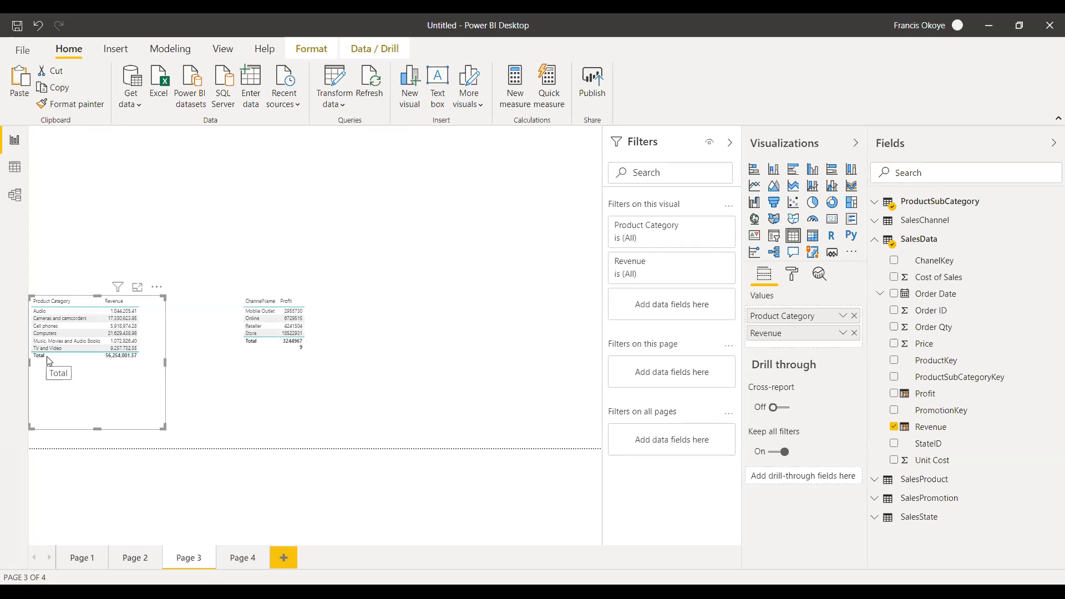
pyautogui.click(793, 275)
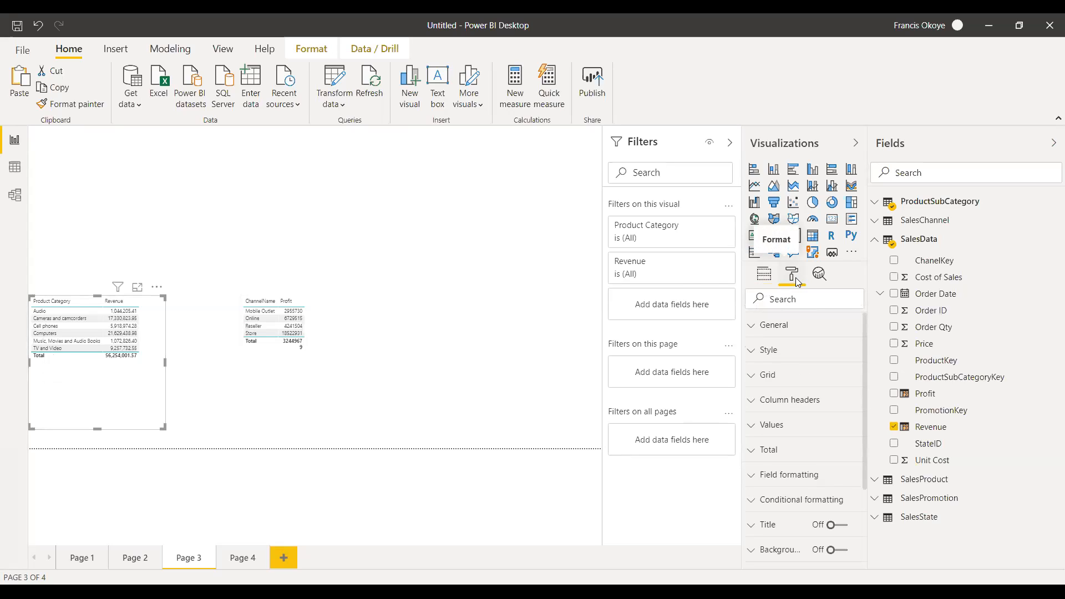
pyautogui.click(752, 459)
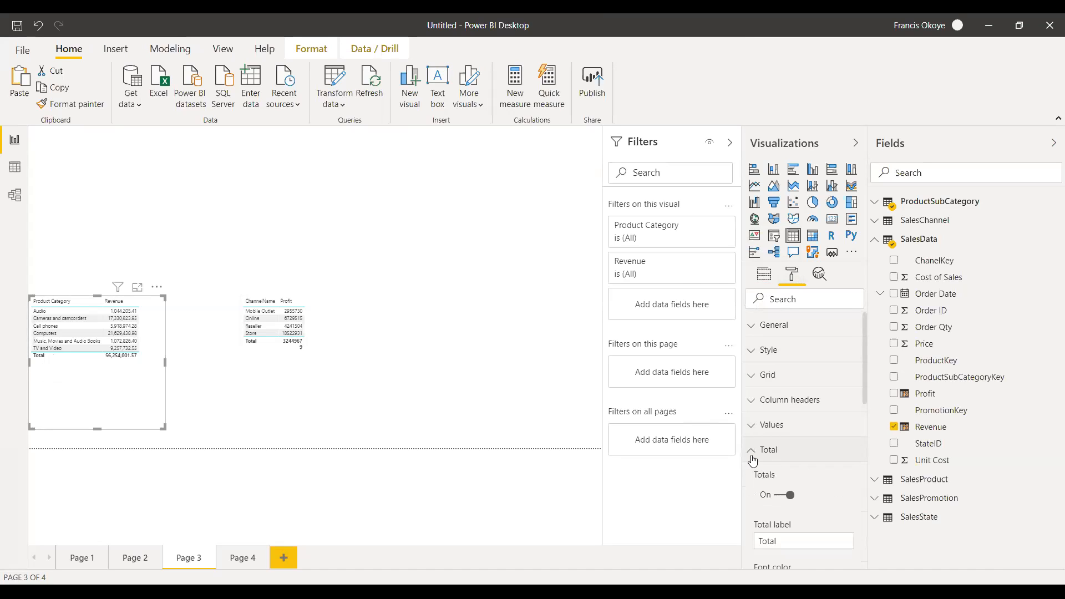
pyautogui.click(779, 496)
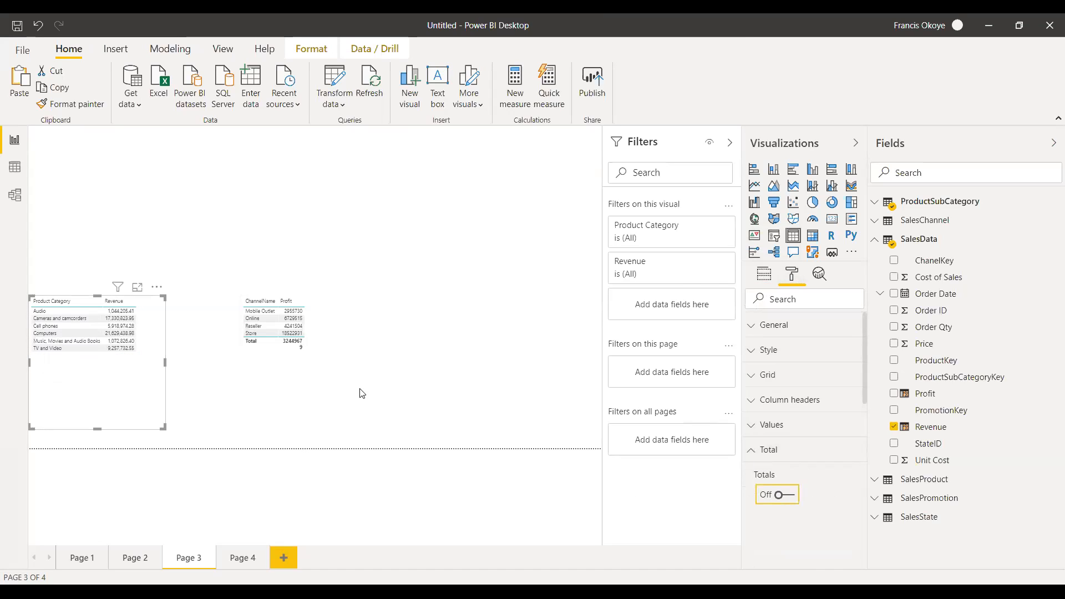
pyautogui.click(346, 351)
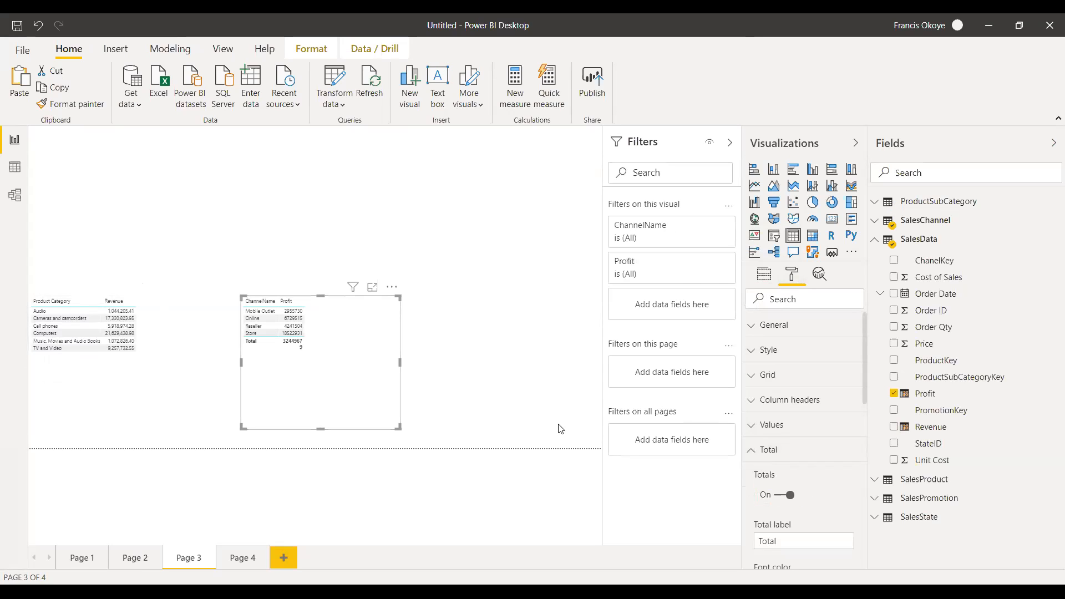
pyautogui.click(780, 499)
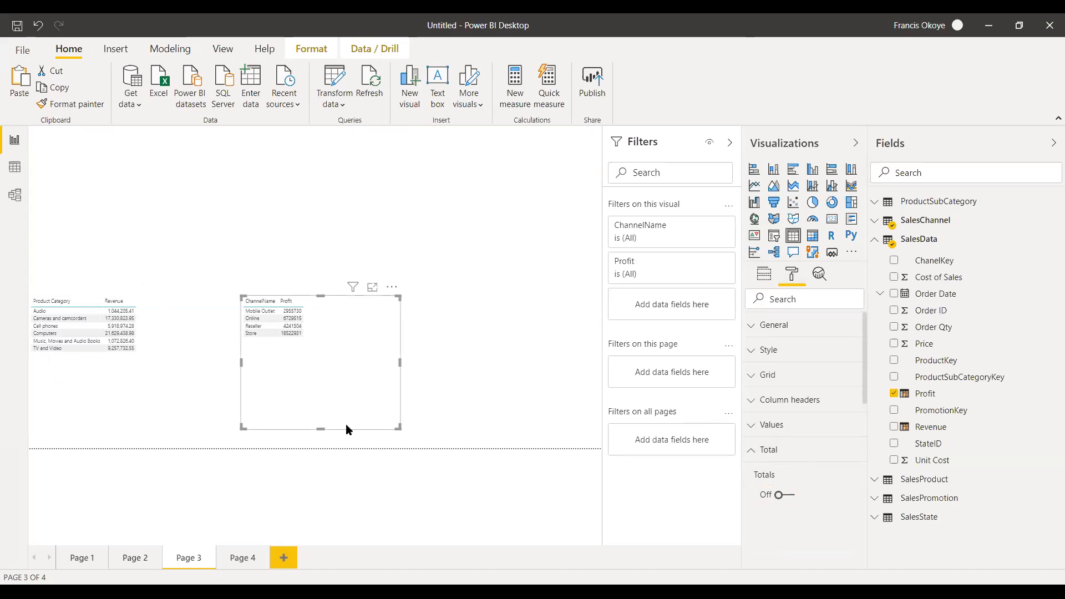
pyautogui.moveTo(318, 429); pyautogui.dragTo(318, 362)
pyautogui.moveTo(399, 325); pyautogui.dragTo(394, 327)
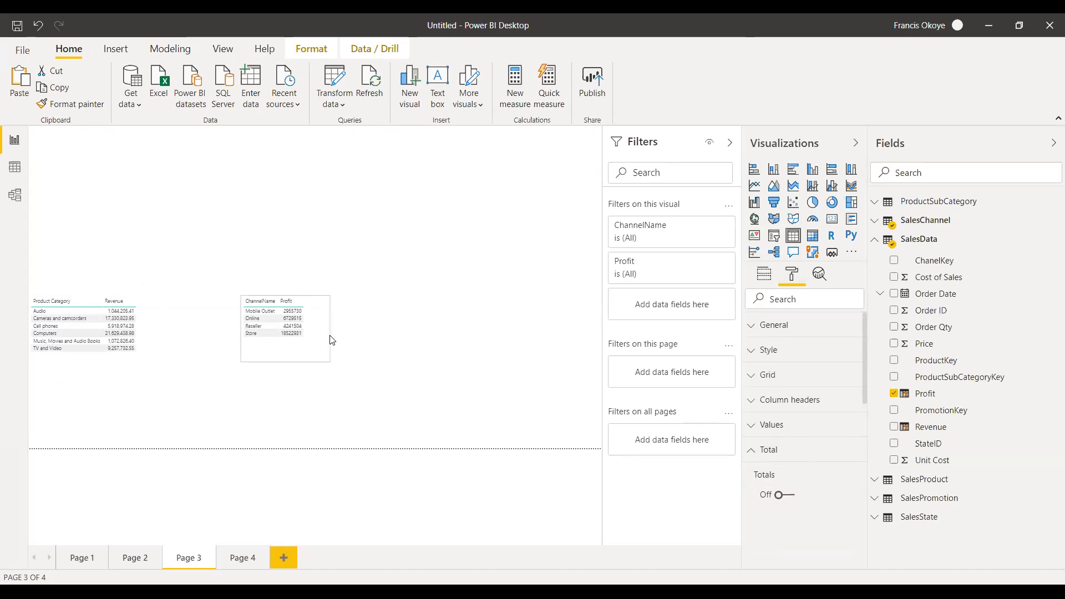
# Convert the Product Category revenue table to a clustered column chart and widen it.
pyautogui.click(121, 356)
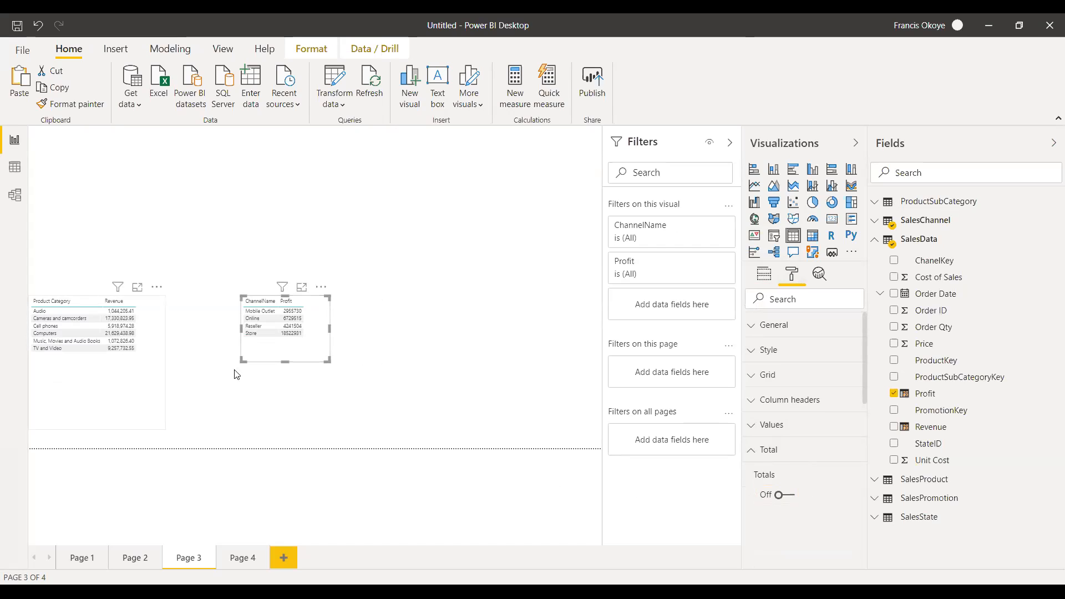
pyautogui.click(813, 169)
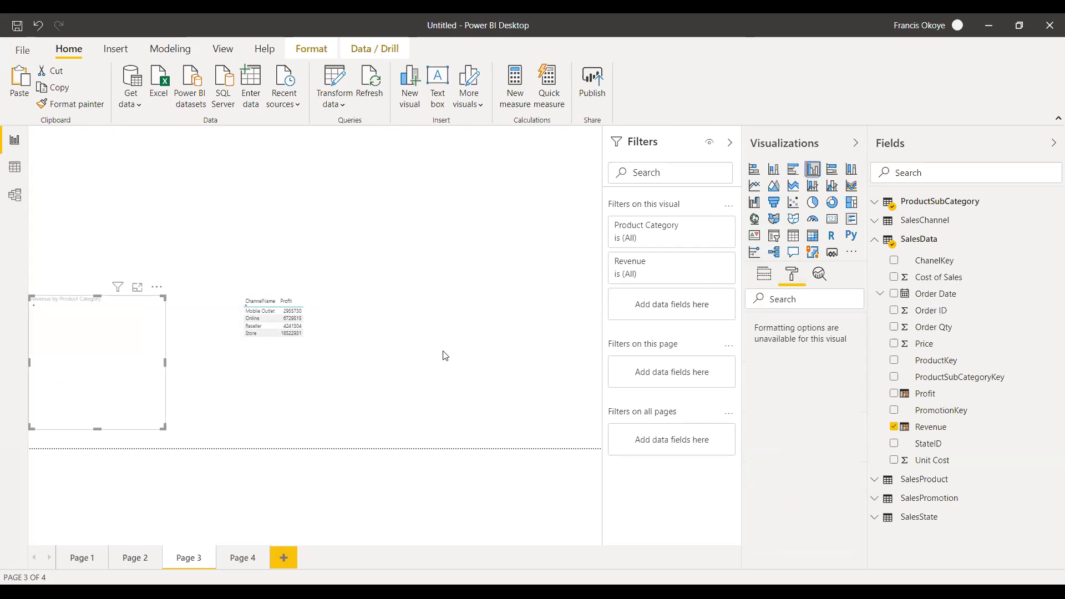
pyautogui.moveTo(165, 361); pyautogui.dragTo(204, 359)
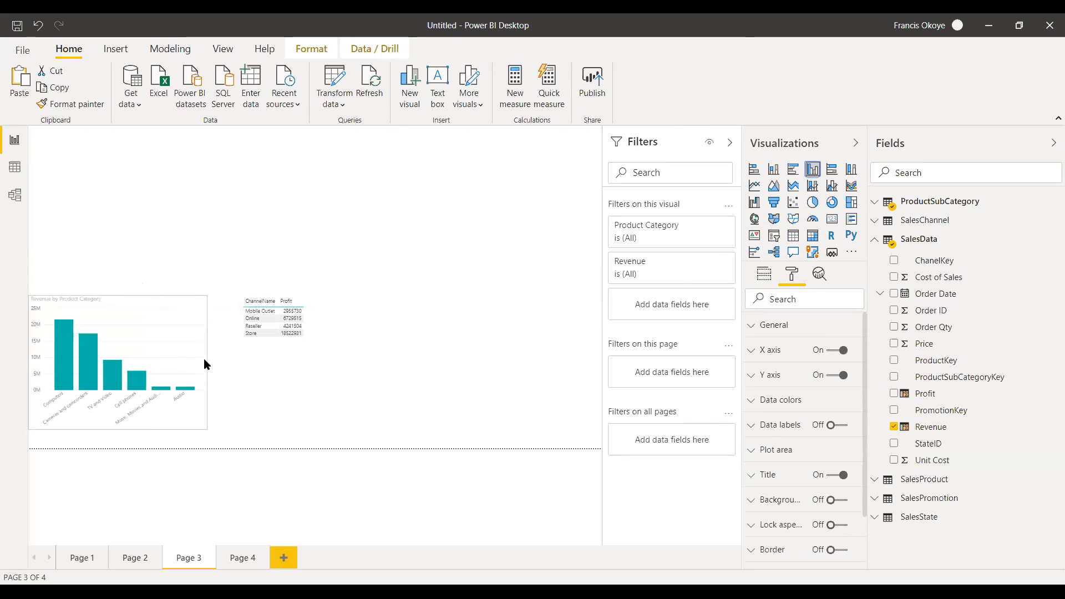
# Convert the ChannelName profit table to a donut chart, enlarge it and place it beside the column chart.
pyautogui.moveTo(311, 331); pyautogui.dragTo(462, 319)
pyautogui.moveTo(392, 354); pyautogui.dragTo(392, 371)
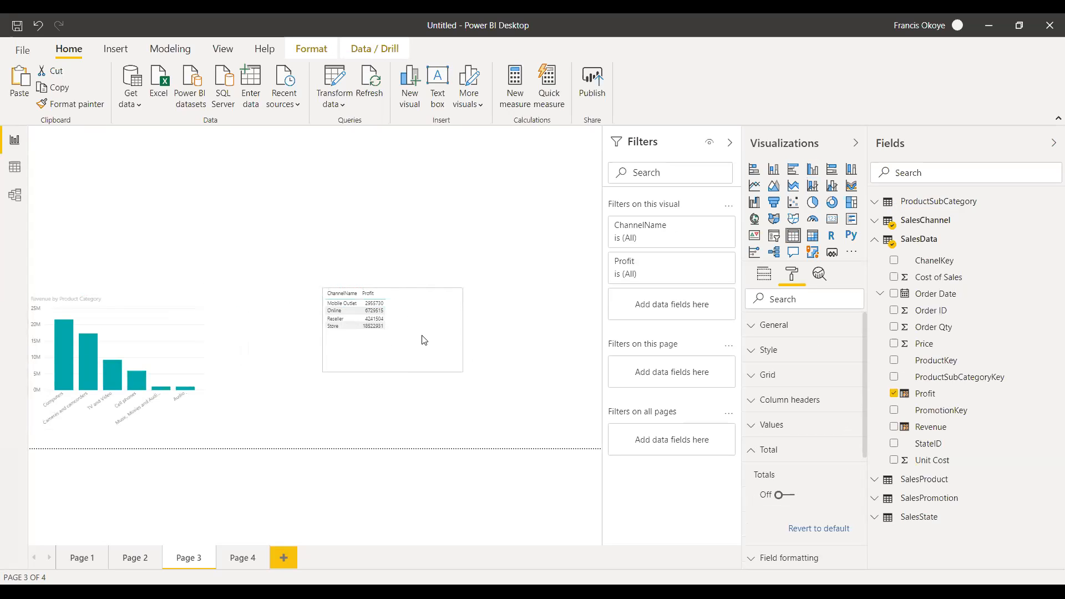
pyautogui.click(832, 202)
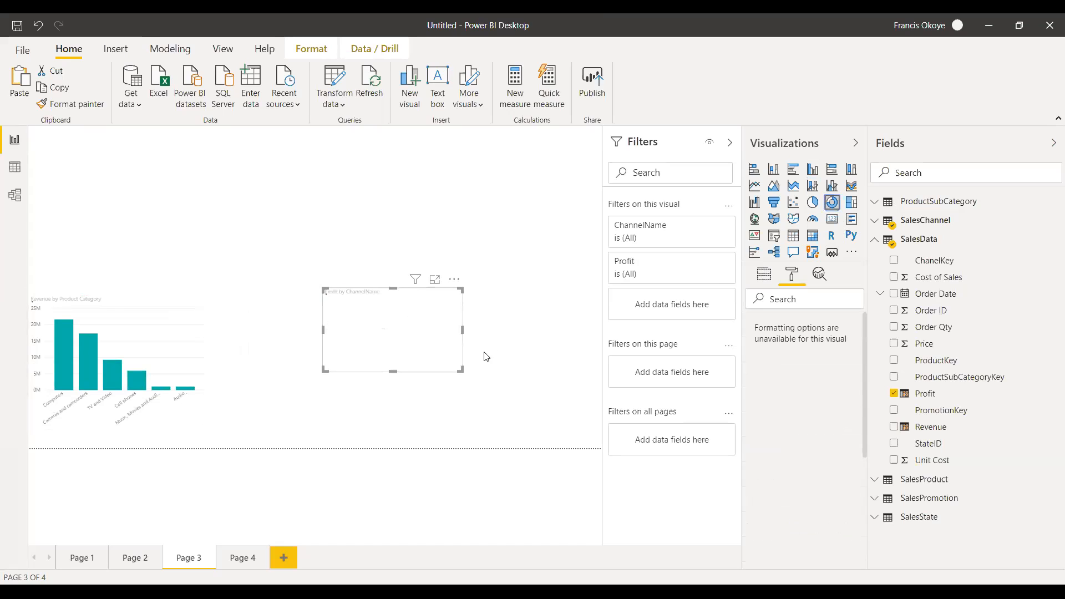
pyautogui.moveTo(393, 370); pyautogui.dragTo(393, 419)
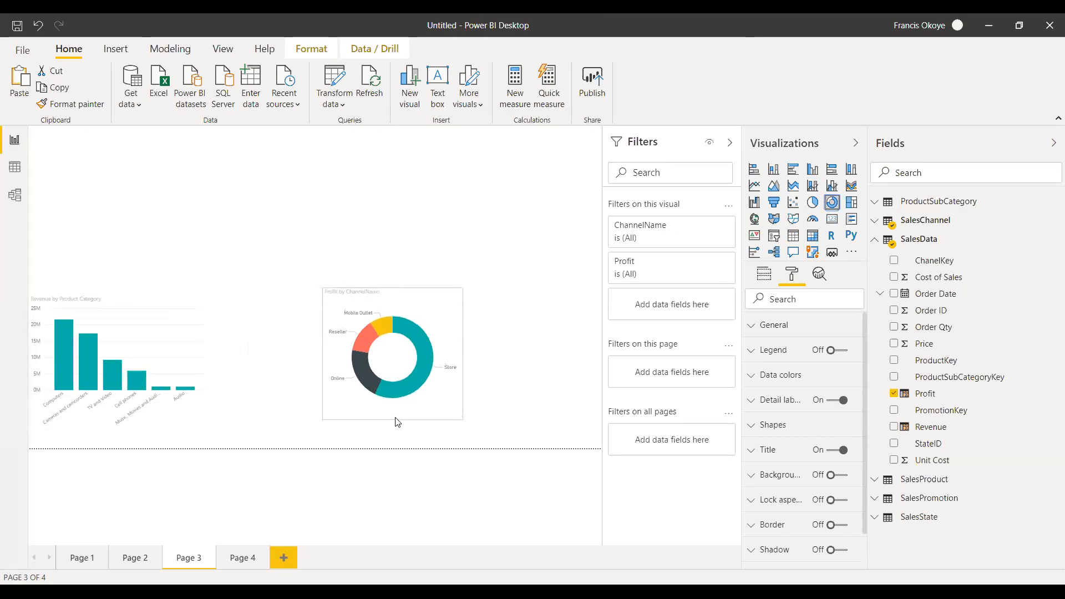
pyautogui.moveTo(462, 354); pyautogui.dragTo(375, 376)
pyautogui.click(549, 366)
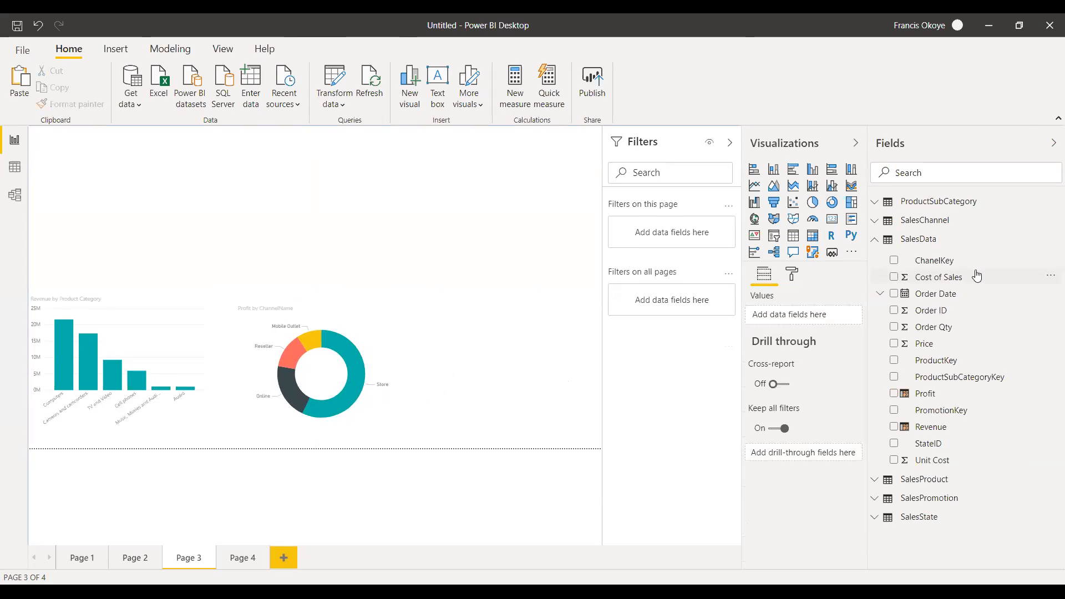
# Create a table above the column chart showing Zone from SalesState with Cost of Sales from SalesData.
pyautogui.click(911, 516)
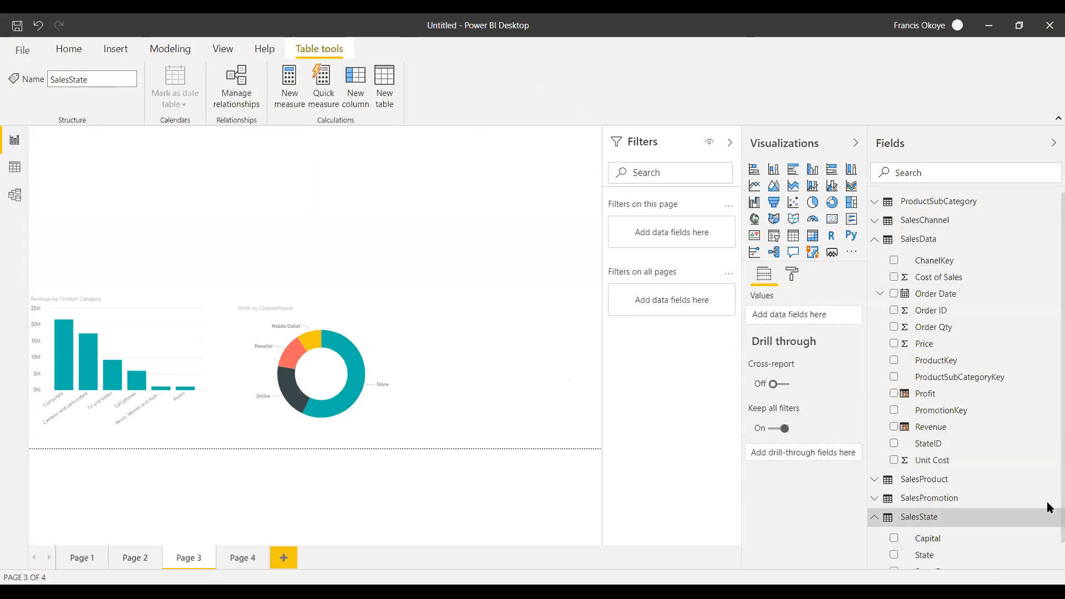
pyautogui.scroll(-1, 1047, 502)
pyautogui.moveTo(1041, 567); pyautogui.dragTo(205, 194)
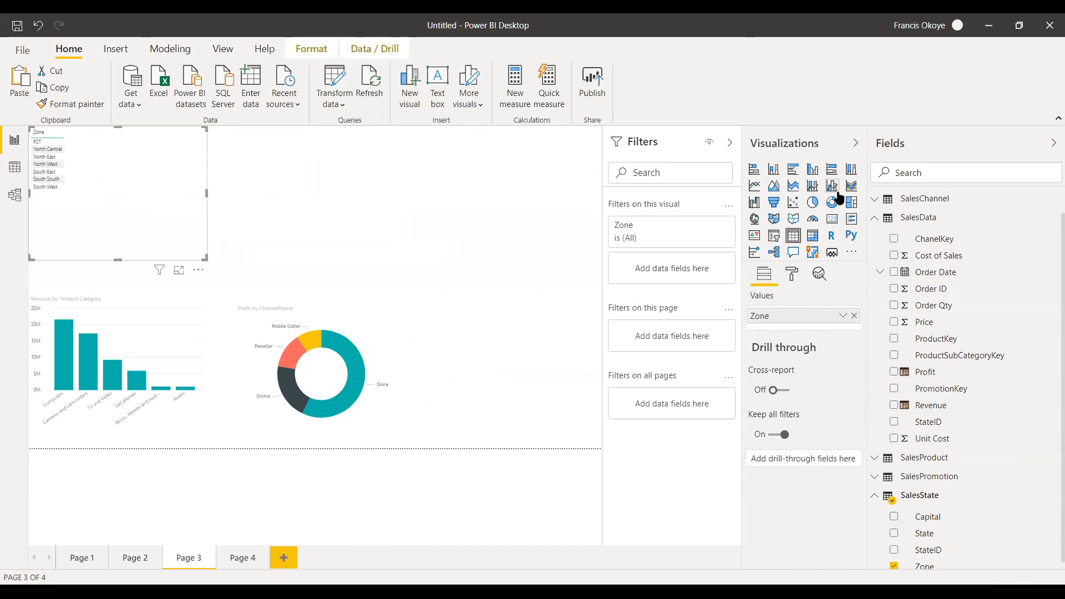
pyautogui.click(874, 218)
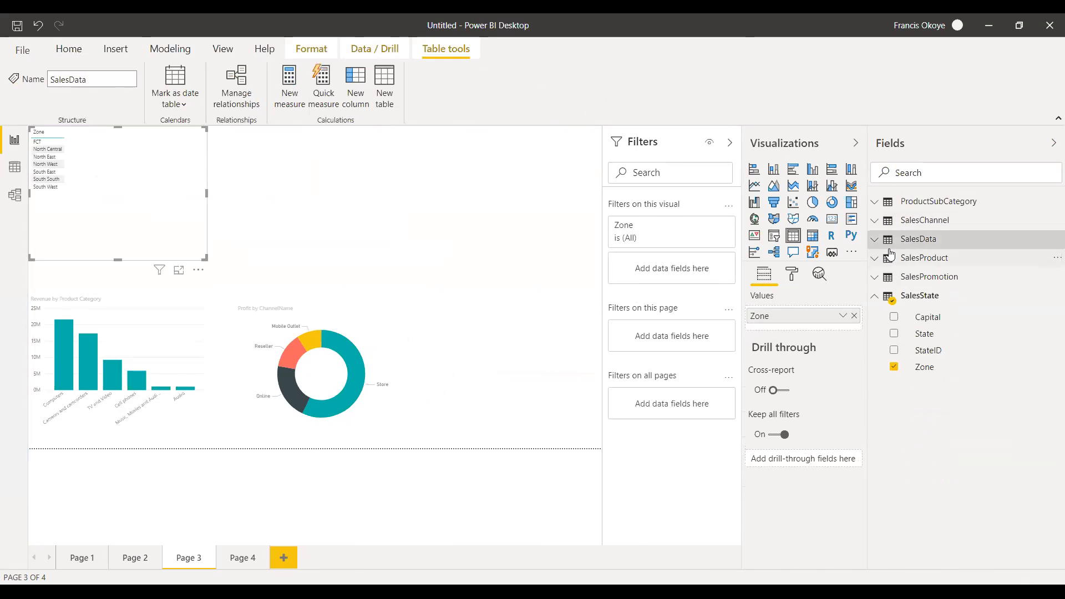
pyautogui.click(875, 239)
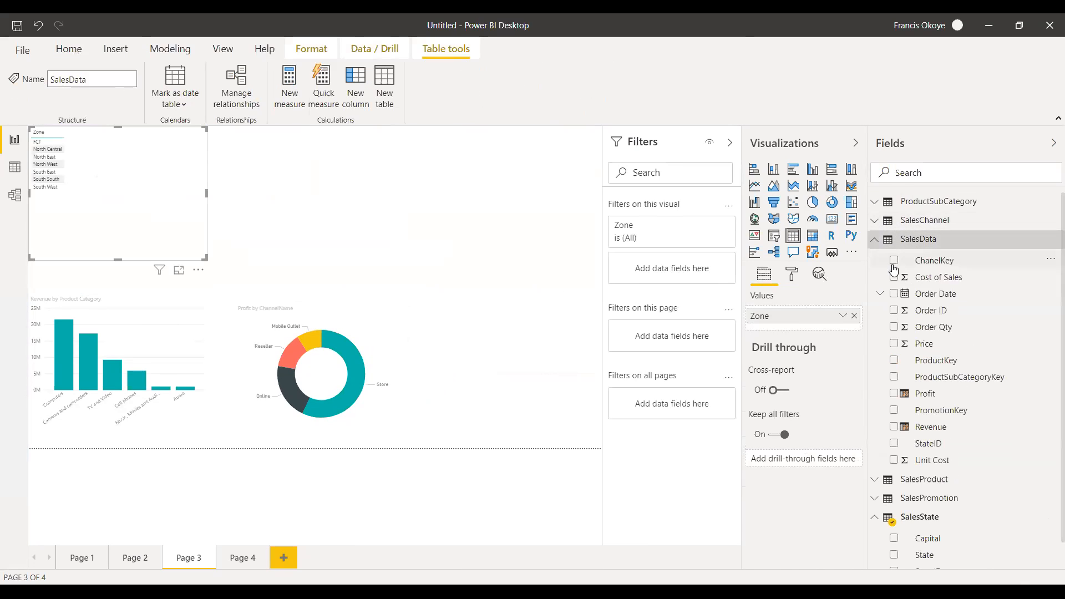
pyautogui.moveTo(947, 280); pyautogui.dragTo(235, 196)
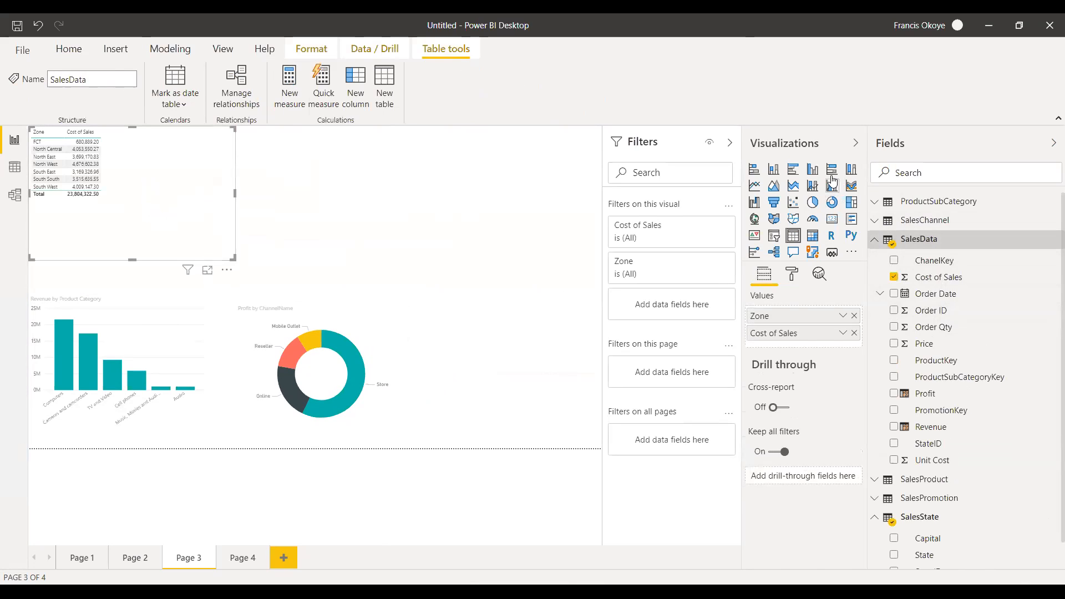
# Convert the Zone cost of sales table to a clustered bar chart, widen it slightly and shift the donut chart further right.
pyautogui.click(793, 169)
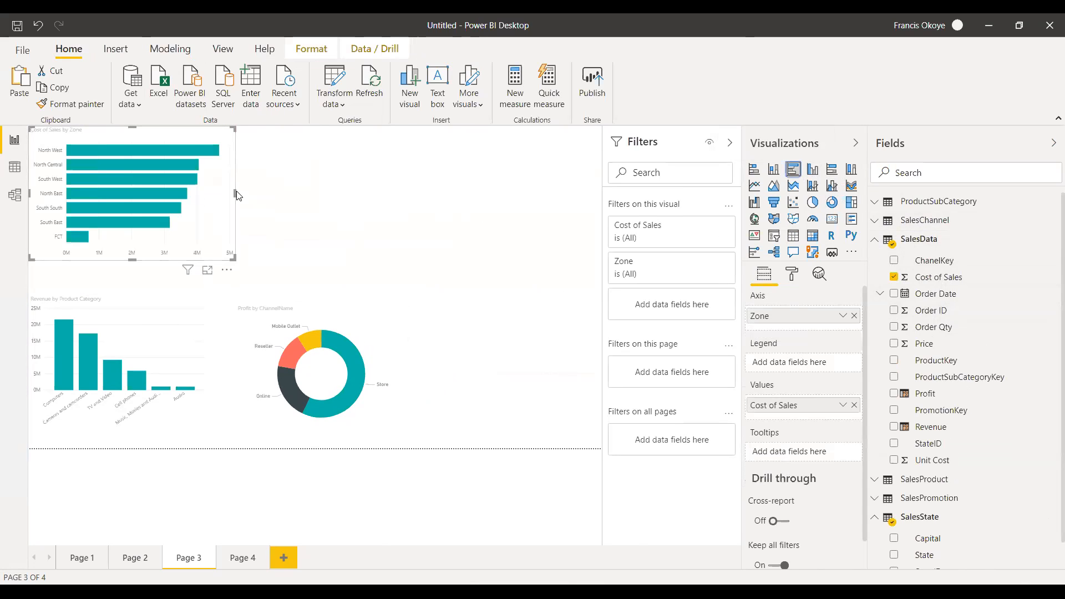
pyautogui.moveTo(235, 195)
pyautogui.mouseDown()
pyautogui.moveTo(368, 183)
pyautogui.moveTo(442, 194)
pyautogui.moveTo(219, 213)
pyautogui.moveTo(247, 202)
pyautogui.mouseUp()
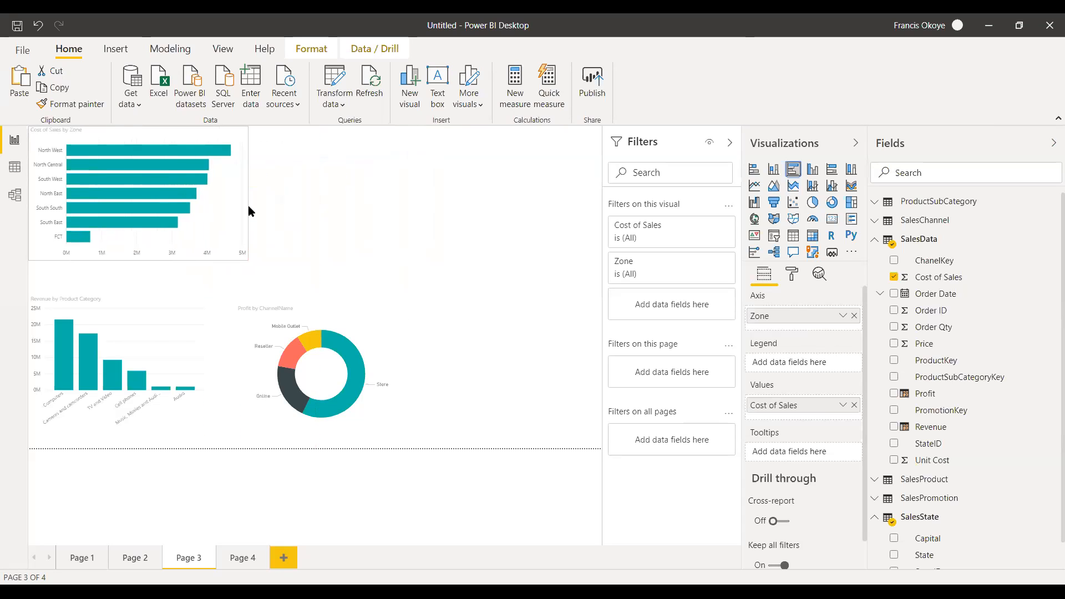
pyautogui.moveTo(370, 318)
pyautogui.mouseDown()
pyautogui.moveTo(358, 312)
pyautogui.moveTo(385, 321)
pyautogui.mouseUp()
pyautogui.click(467, 283)
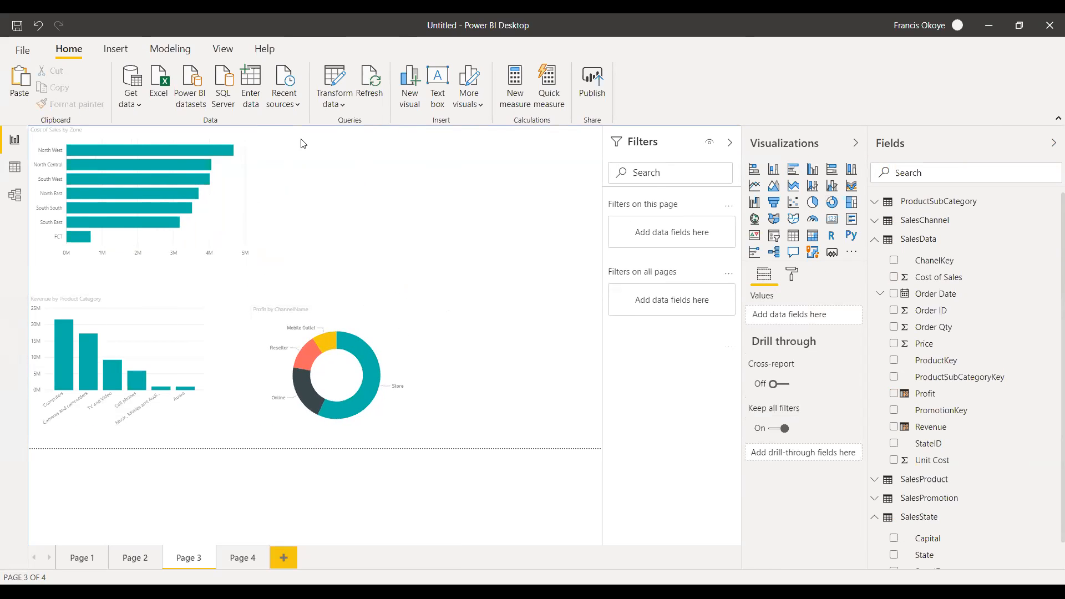
# Try several report themes in turn, including Bloom, City park, Classic and the dark charcoal theme.
pyautogui.click(223, 50)
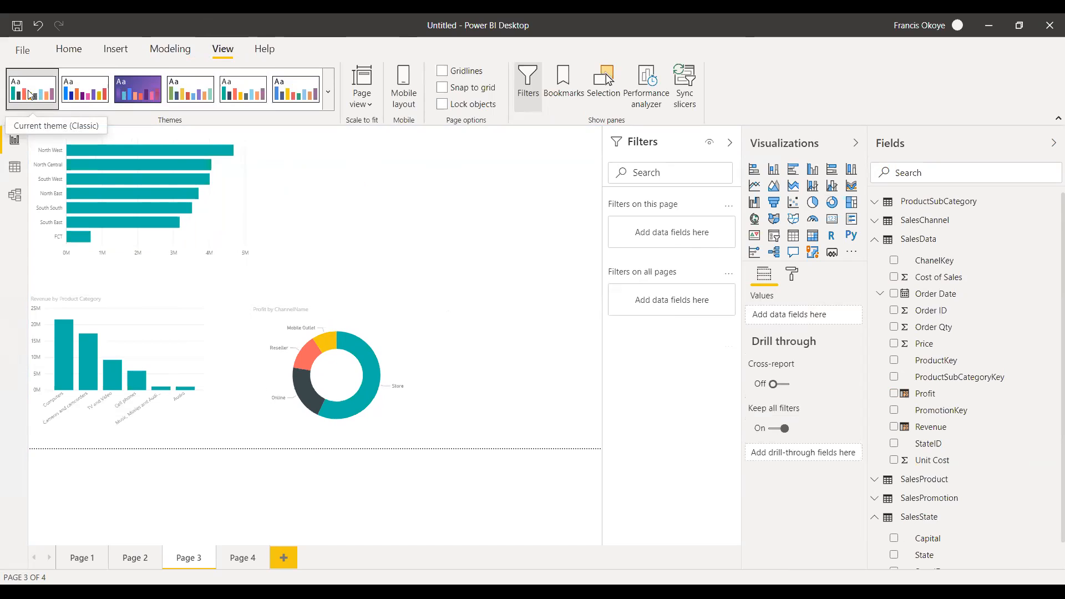
pyautogui.click(79, 92)
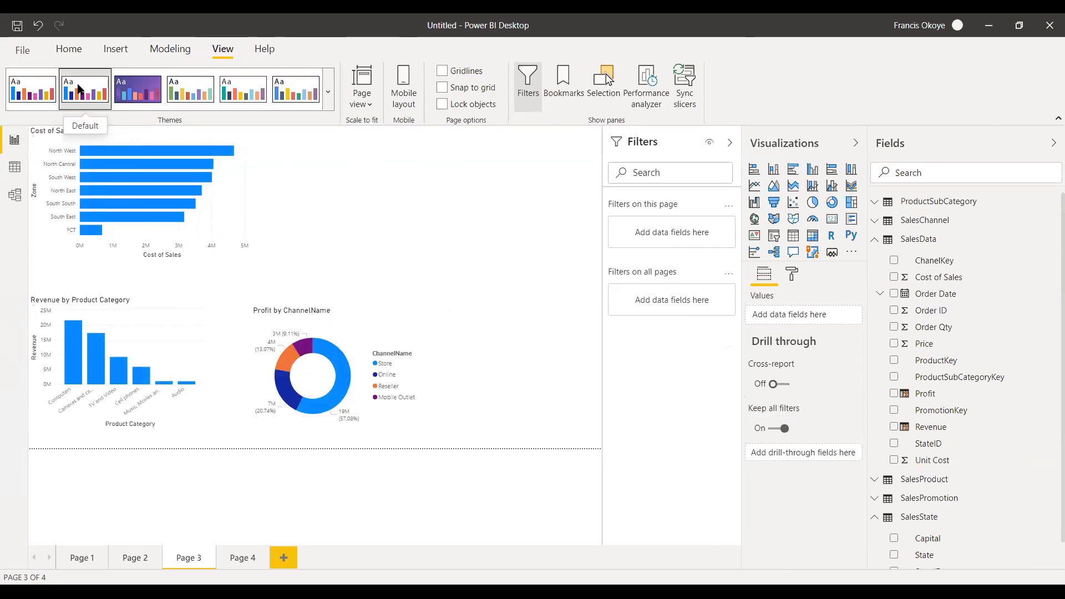
pyautogui.click(120, 91)
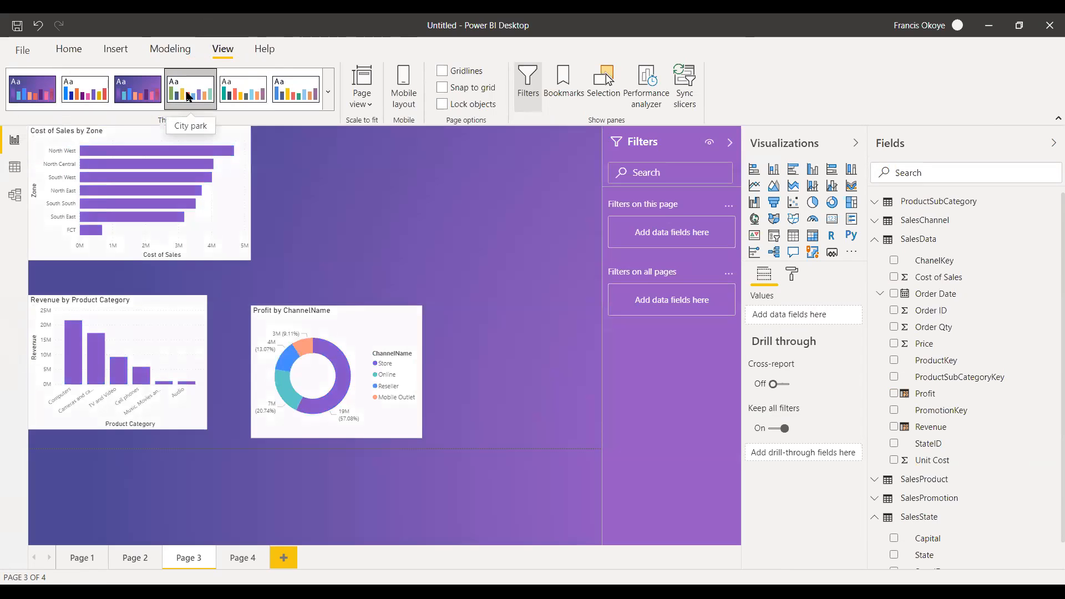
pyautogui.click(189, 93)
pyautogui.click(244, 98)
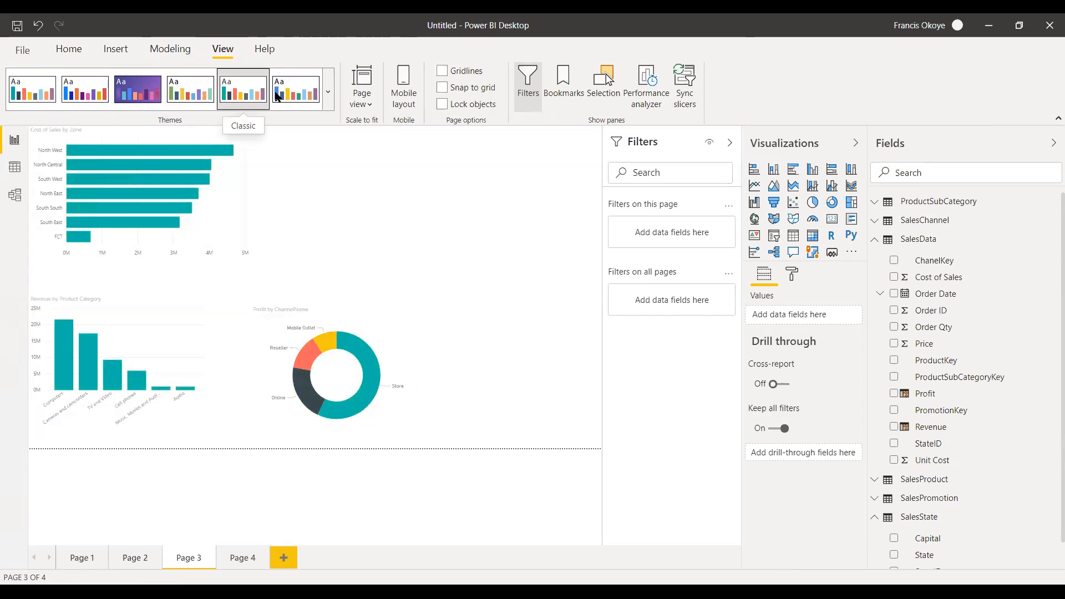
pyautogui.click(278, 96)
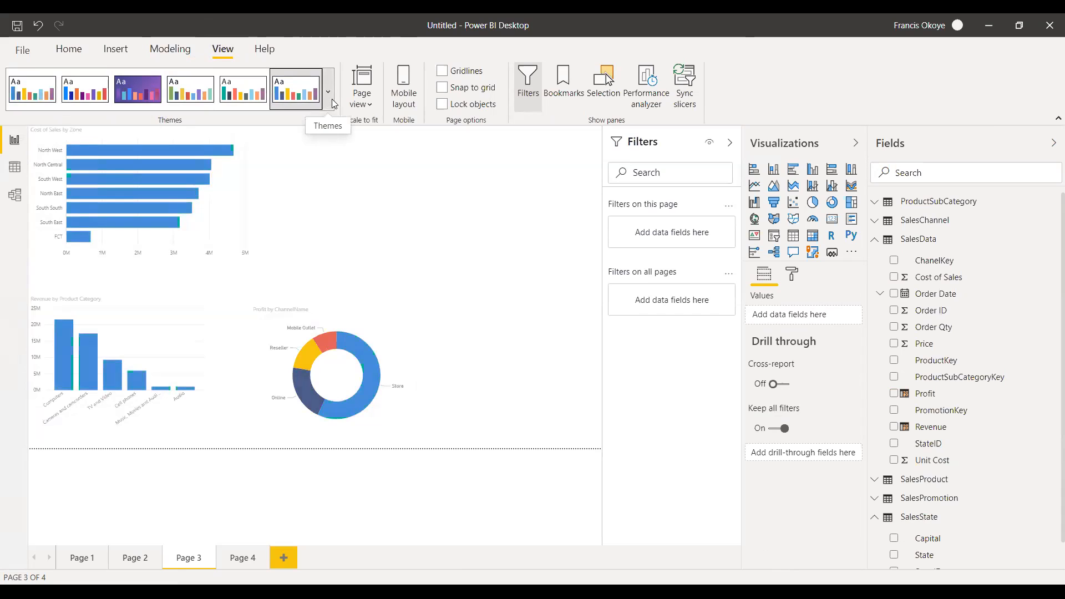
pyautogui.click(328, 92)
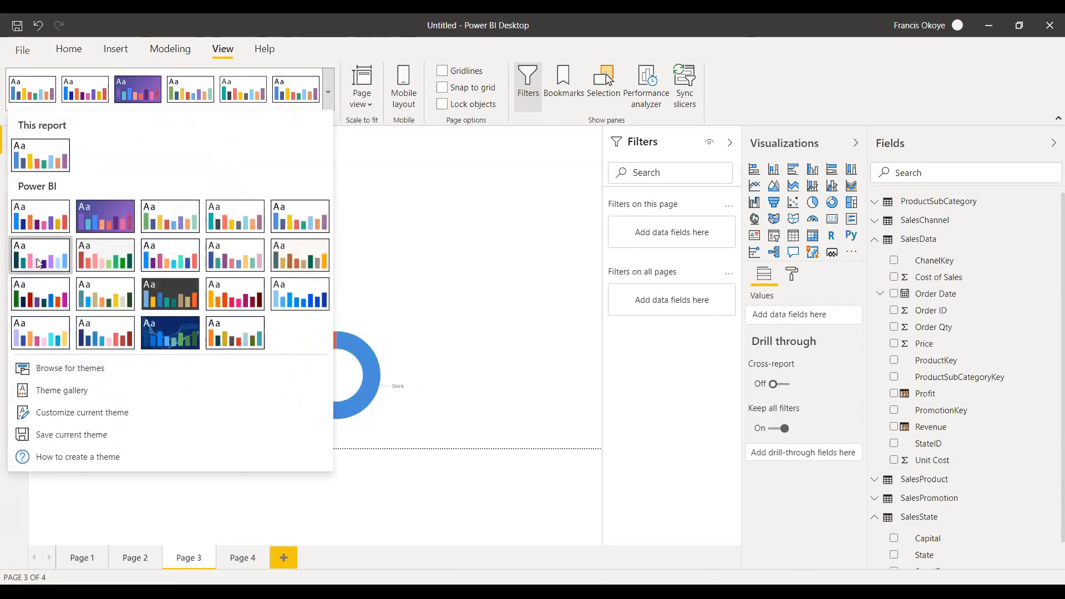
pyautogui.click(41, 264)
pyautogui.click(328, 108)
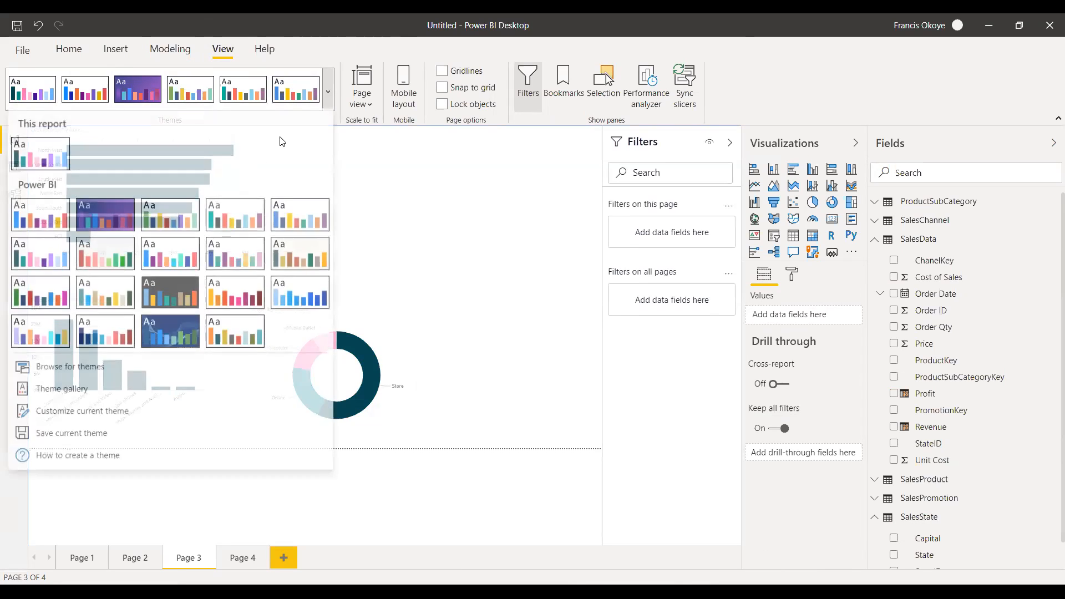
pyautogui.click(128, 288)
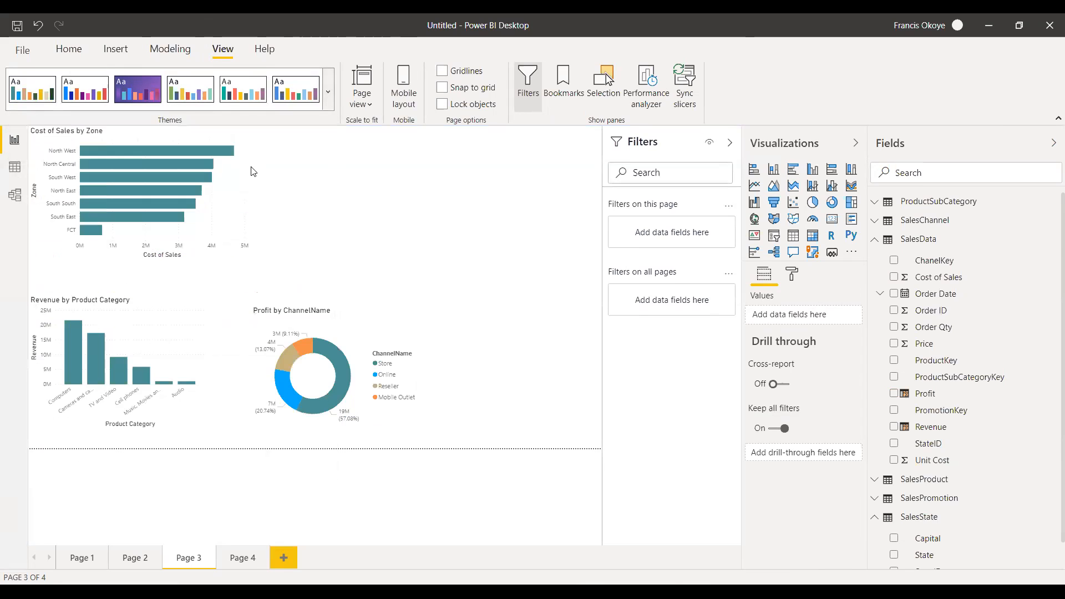
pyautogui.click(329, 98)
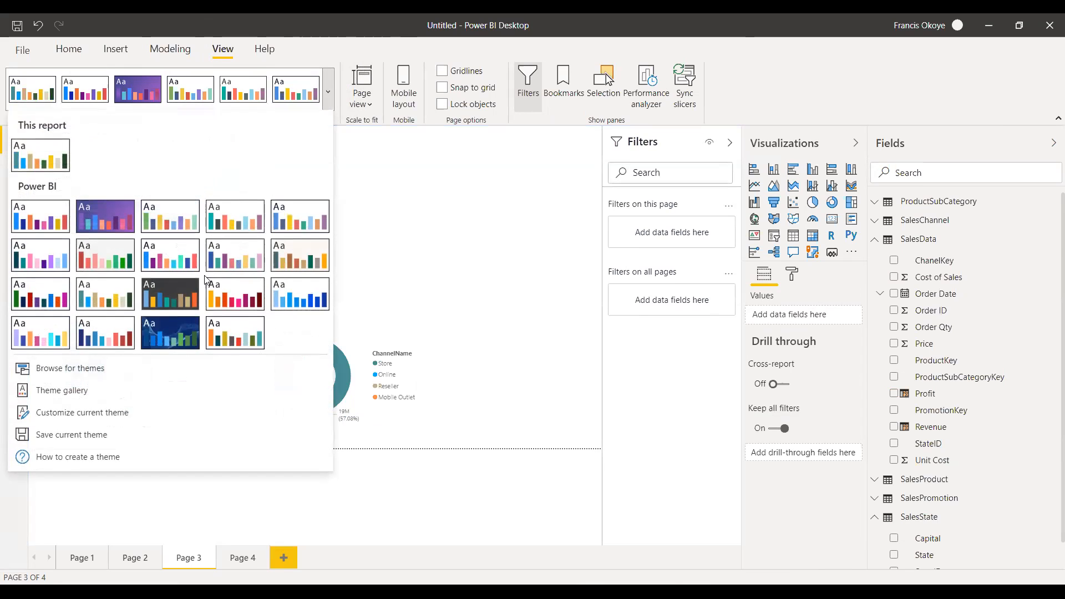
pyautogui.click(176, 291)
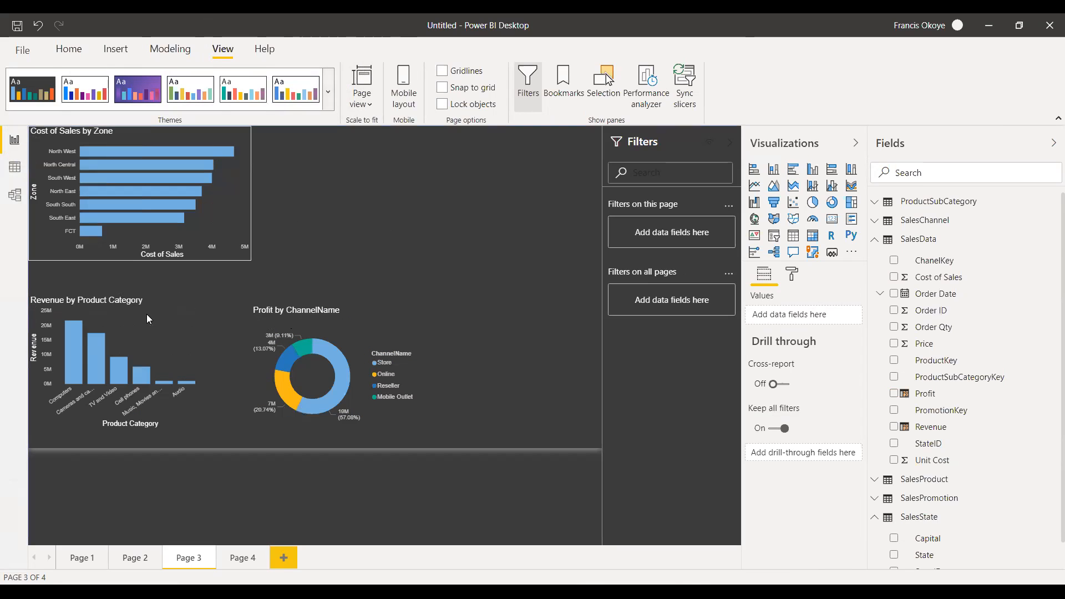
# Apply the theme with the all-blue palette to the report.
pyautogui.click(328, 93)
pyautogui.click(280, 293)
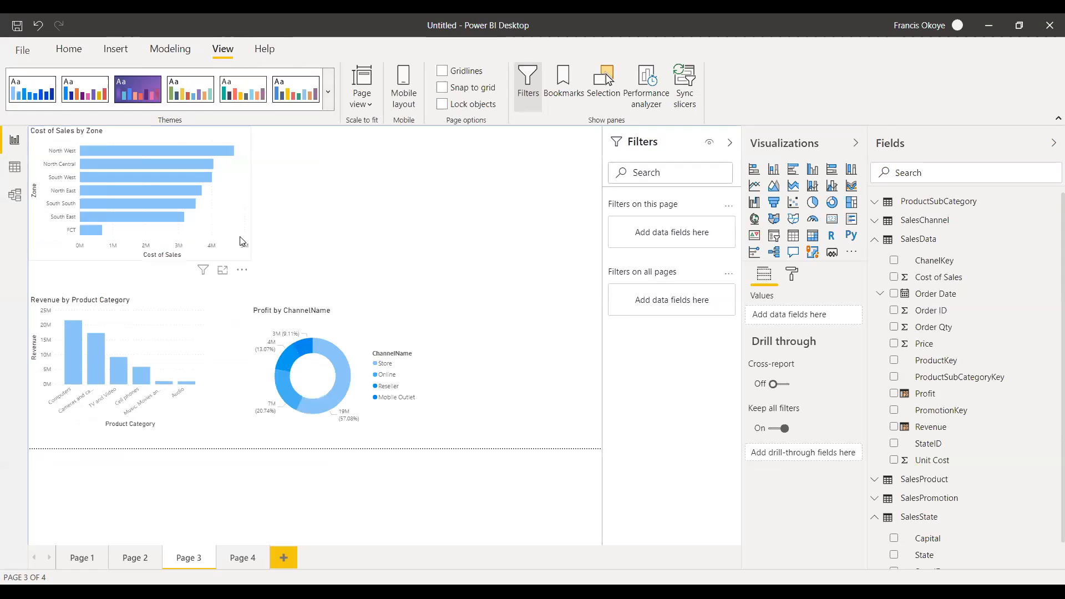
# Enable separate data colors for every zone in the Cost of Sales by Zone bar chart by turning on Show all.
pyautogui.click(183, 154)
pyautogui.click(184, 152)
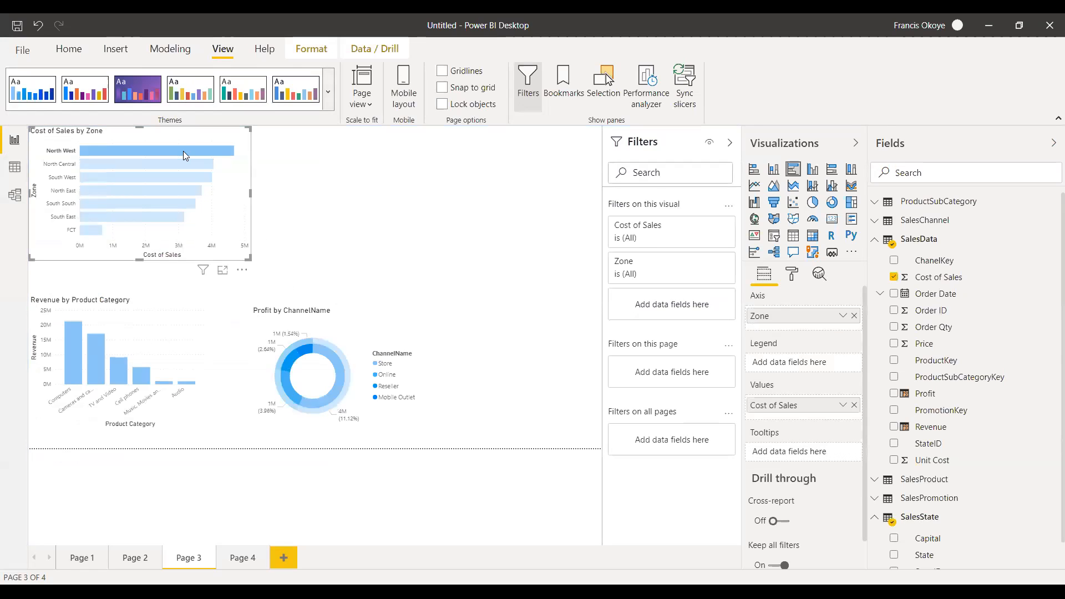
pyautogui.click(183, 151)
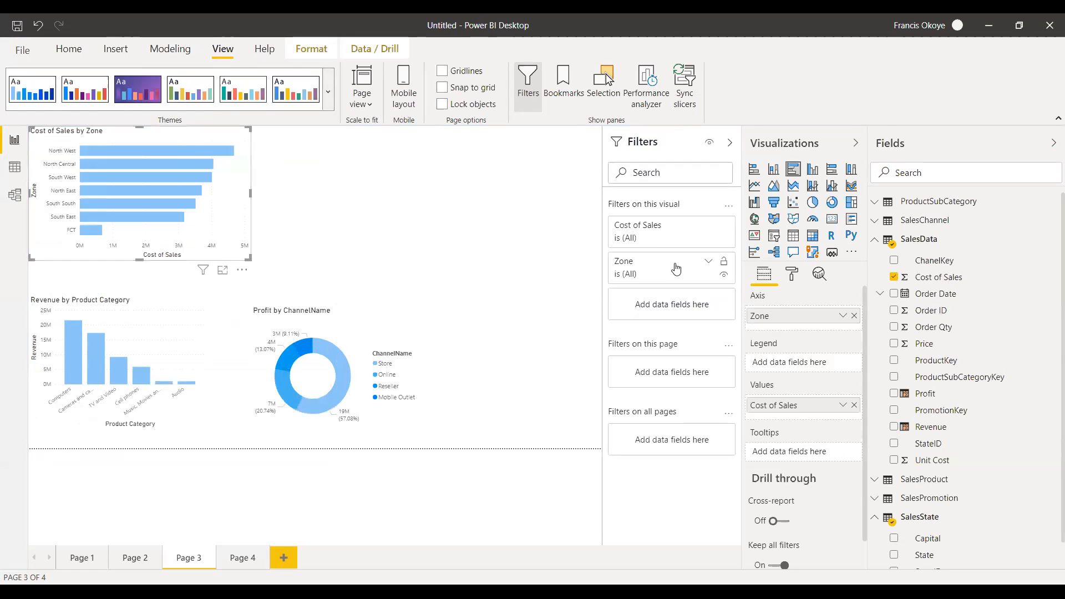
pyautogui.click(793, 280)
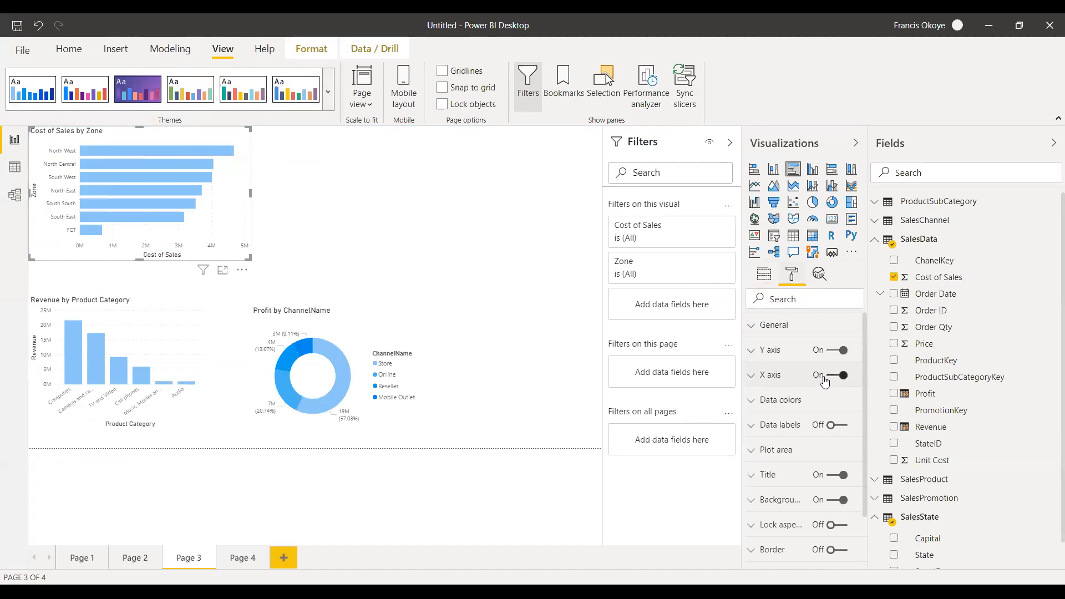
pyautogui.click(768, 401)
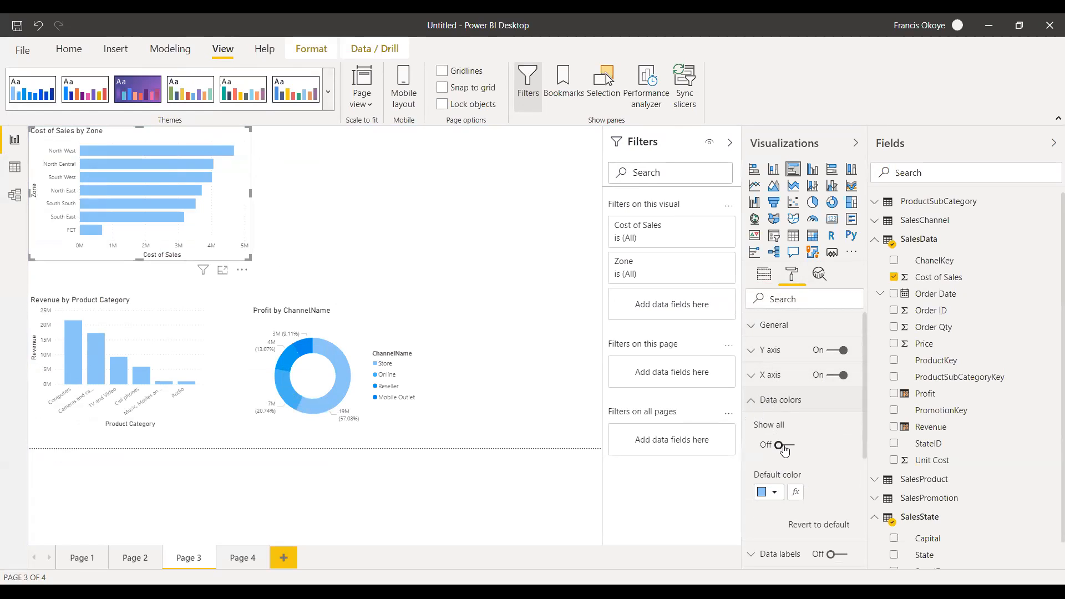
pyautogui.click(758, 408)
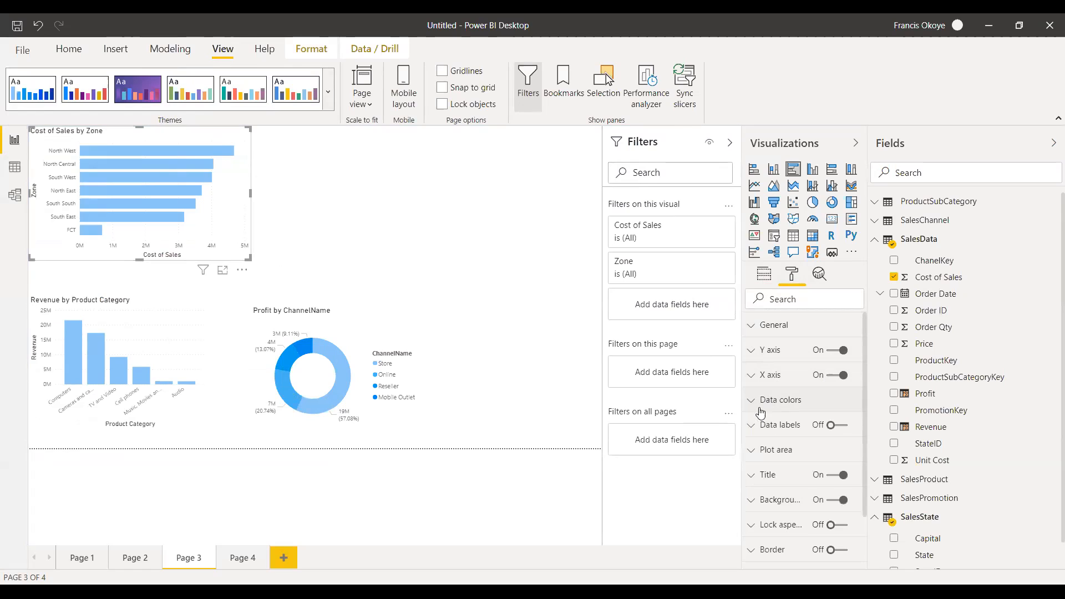
pyautogui.click(757, 409)
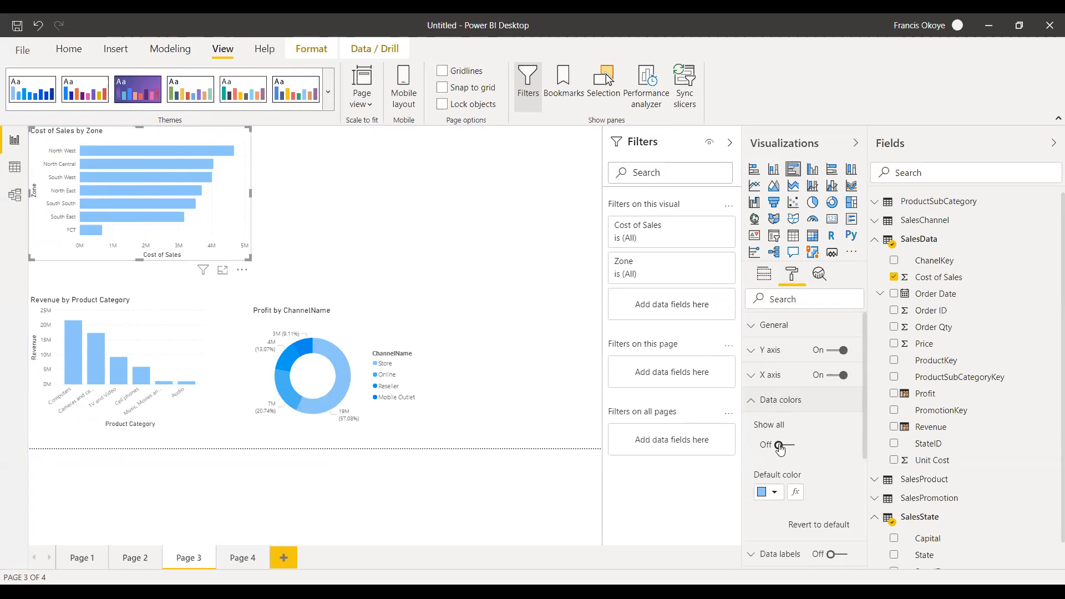
pyautogui.click(778, 444)
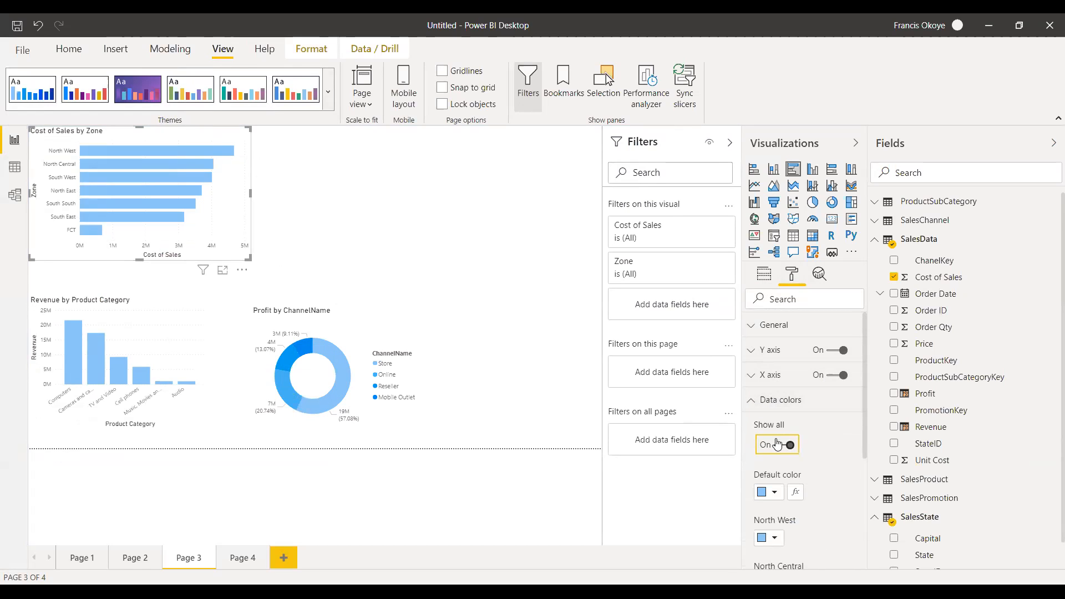
# Try coloring the North West bar bright green and revert it to its default color.
pyautogui.scroll(-3, 868, 377)
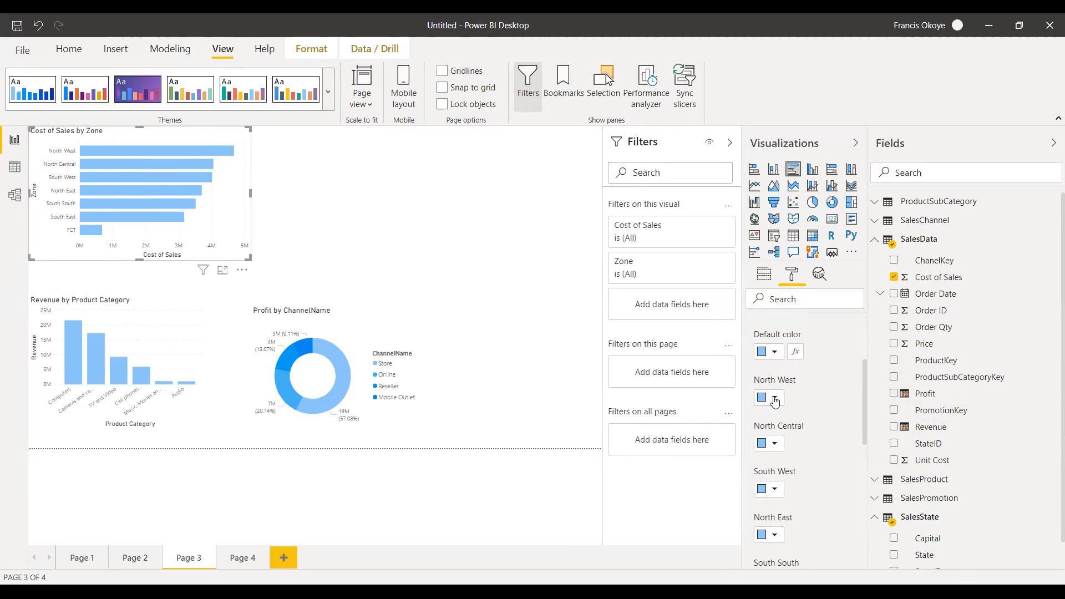
pyautogui.click(775, 399)
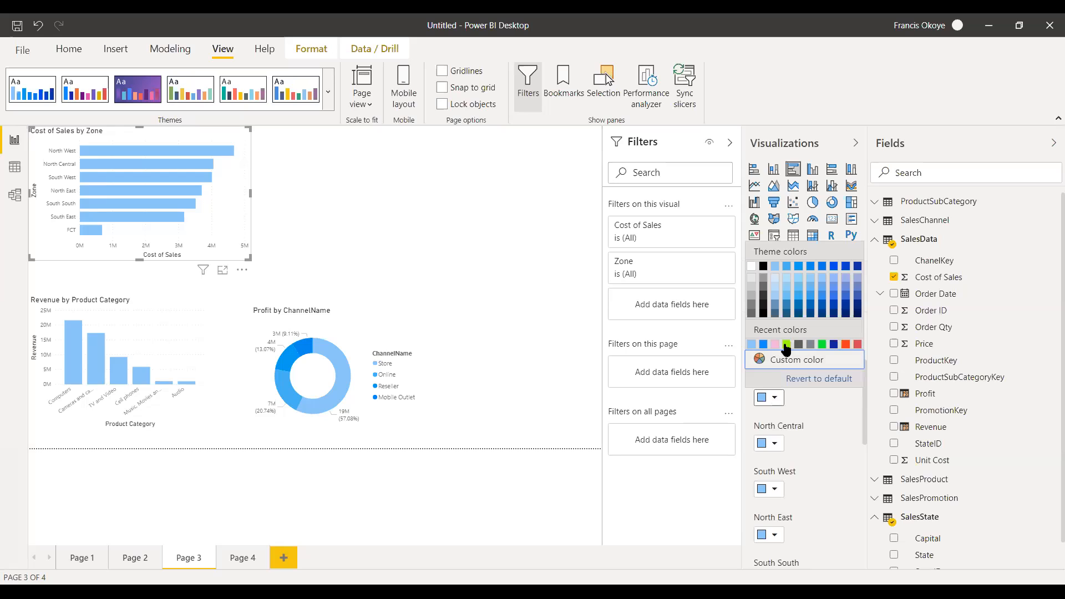
pyautogui.click(822, 345)
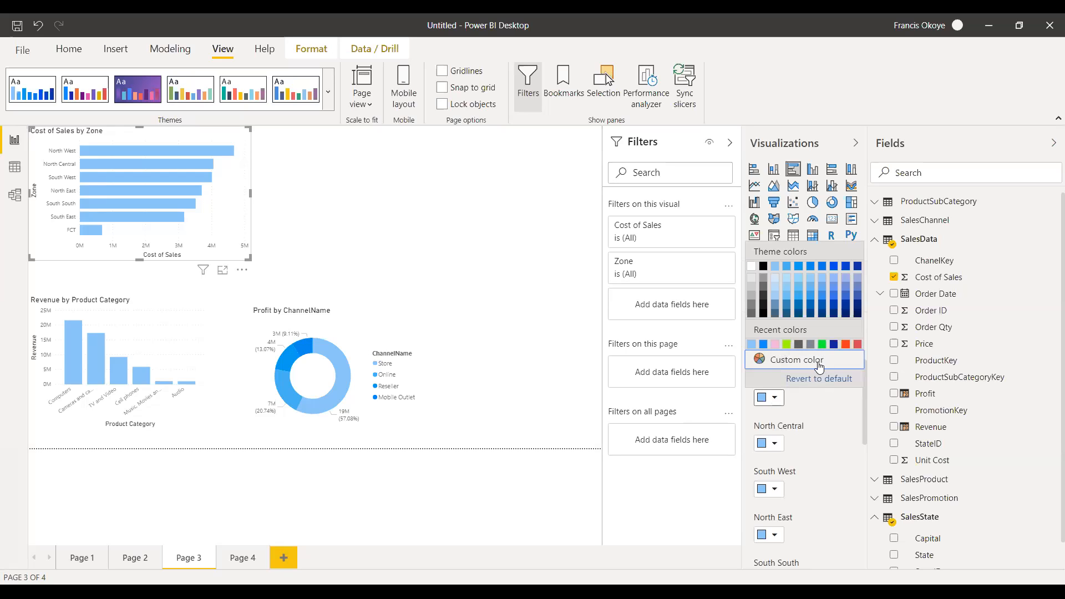
pyautogui.click(775, 444)
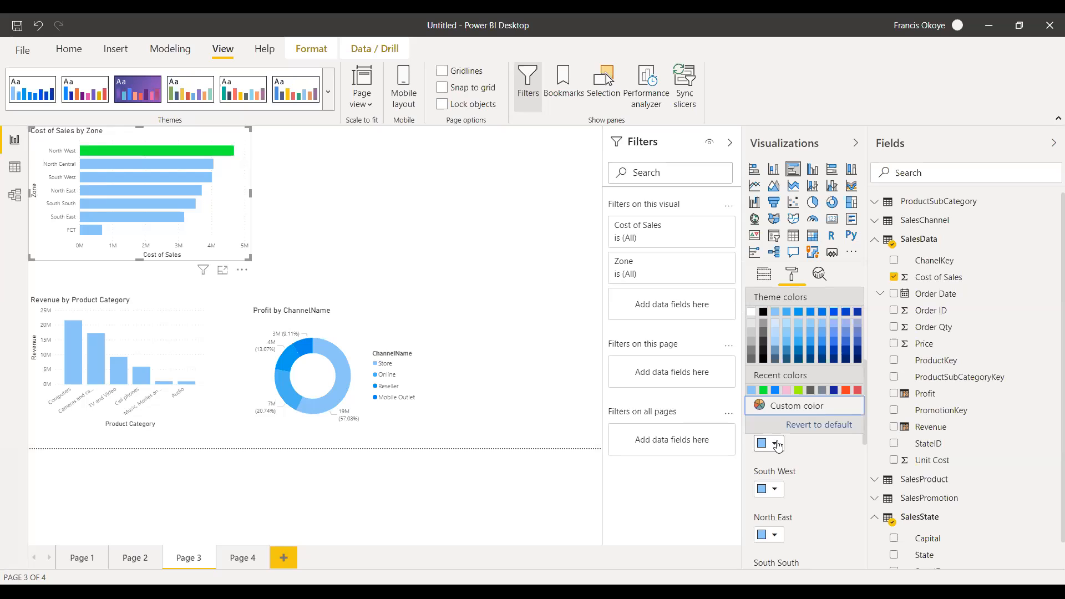
pyautogui.click(807, 452)
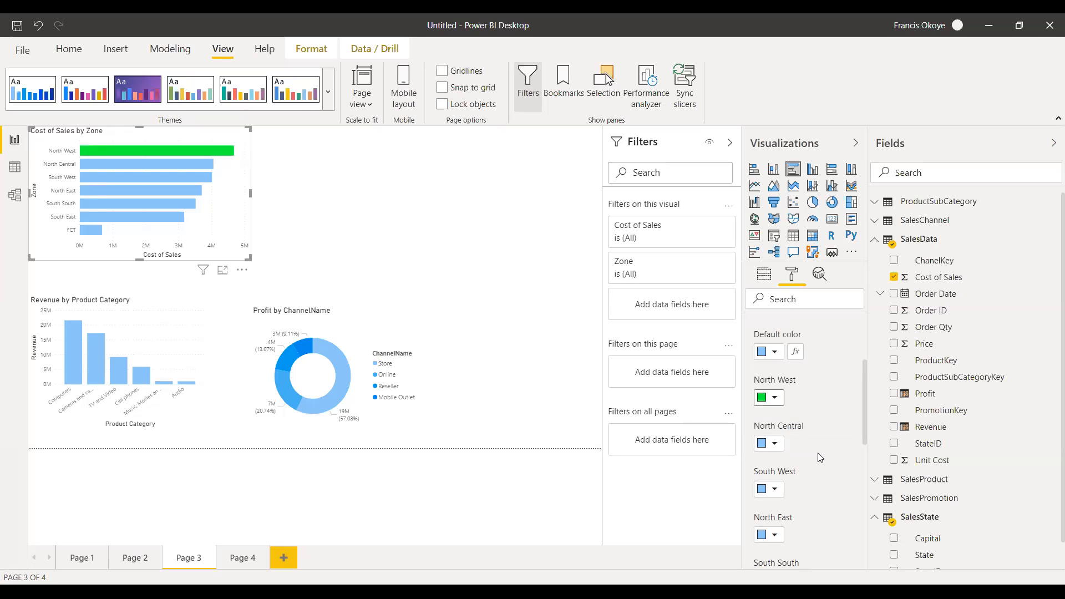
pyautogui.click(774, 397)
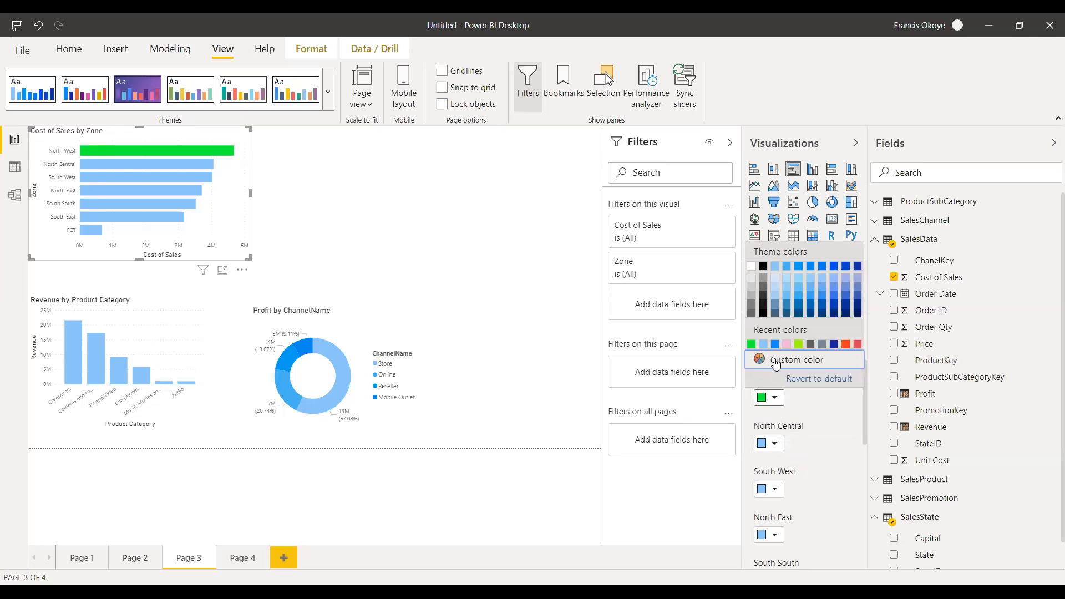
pyautogui.click(775, 379)
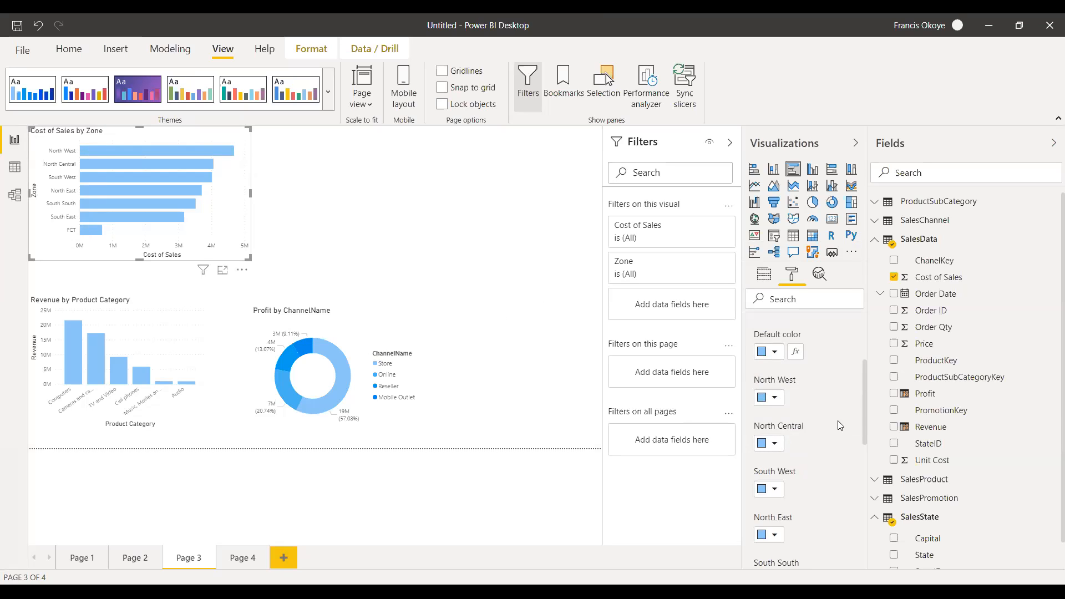
# Color the FCT bar orange-red and the South South bar dark blue in the Cost of Sales by Zone chart.
pyautogui.moveTo(865, 411); pyautogui.dragTo(862, 472)
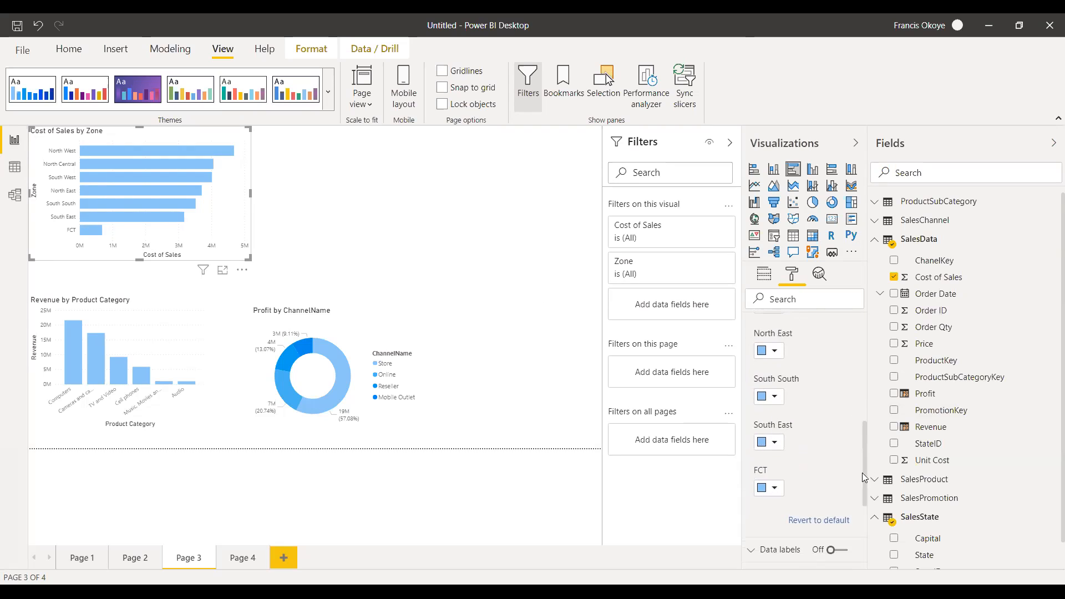
pyautogui.click(775, 489)
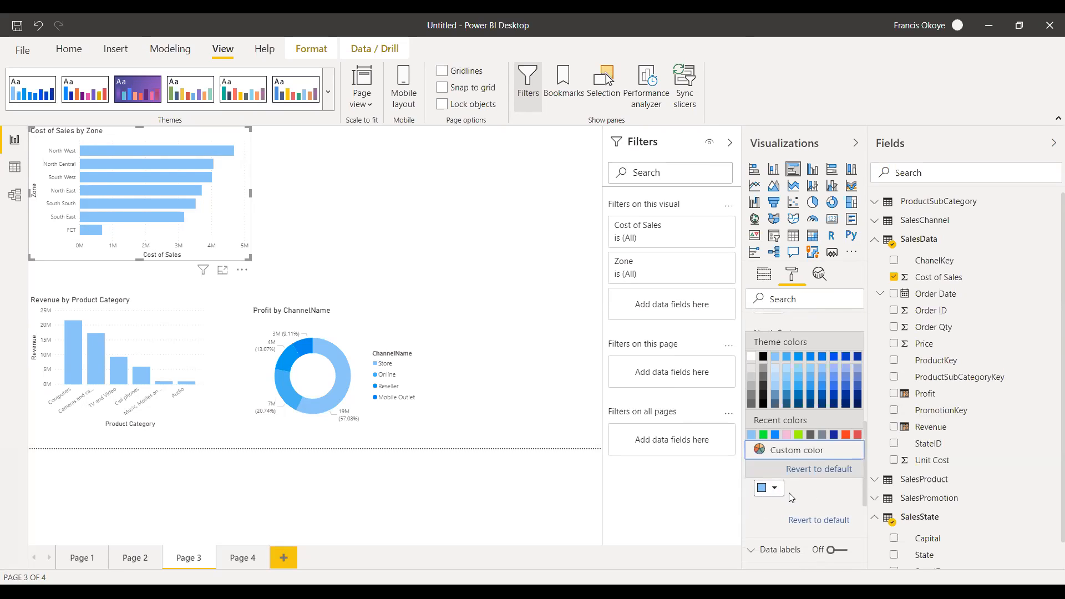
pyautogui.click(845, 436)
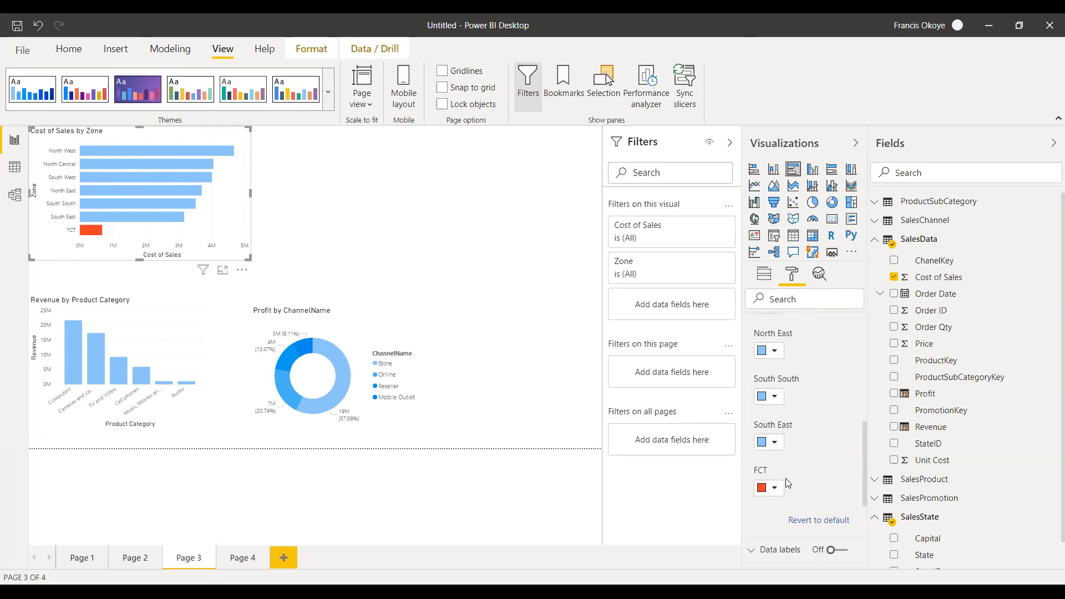
pyautogui.click(778, 401)
pyautogui.click(779, 402)
pyautogui.click(778, 402)
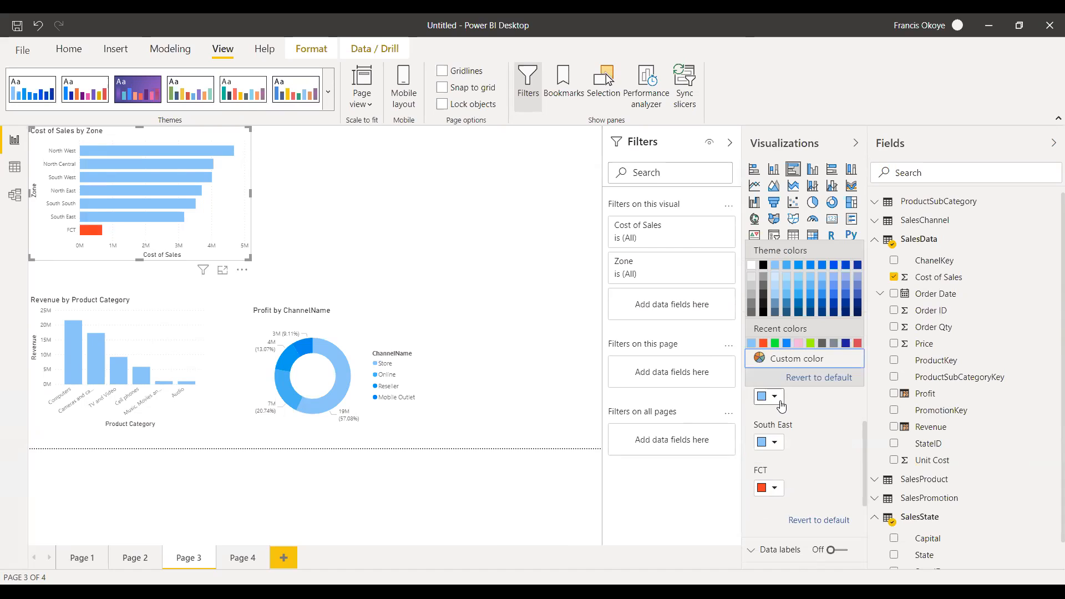
pyautogui.click(844, 266)
pyautogui.click(527, 283)
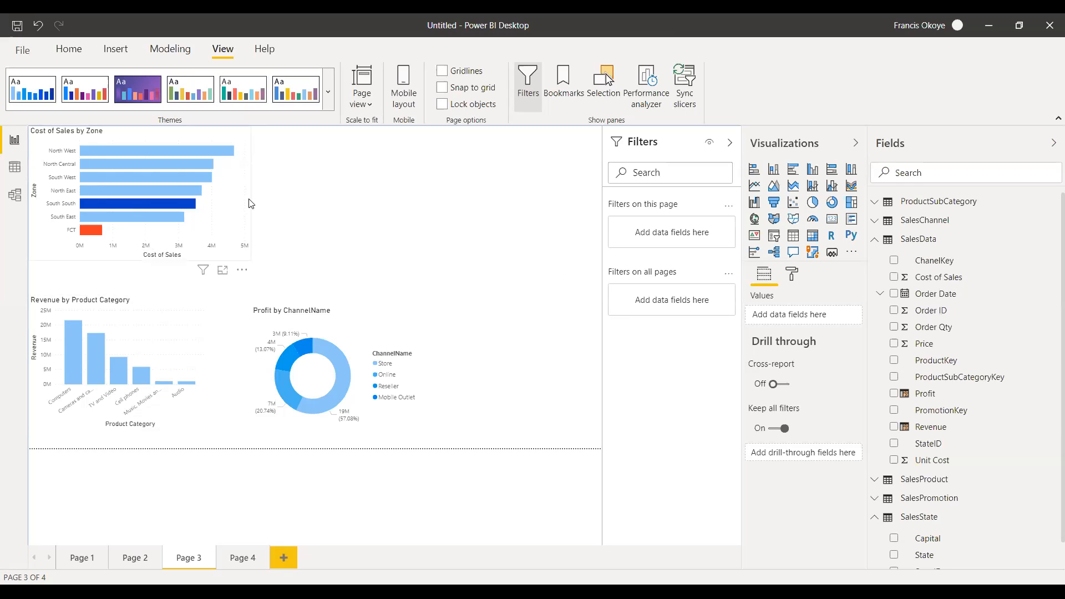
# Collapse the SalesData table in the field list and leave no visual selected on the page.
pyautogui.click(875, 245)
pyautogui.click(877, 298)
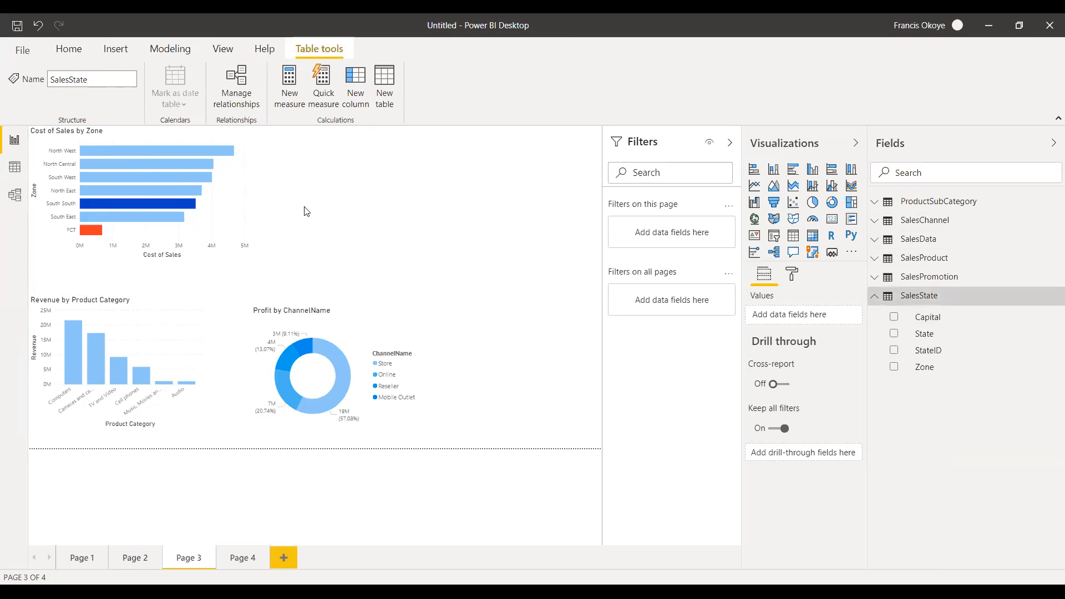
pyautogui.click(204, 194)
pyautogui.click(292, 191)
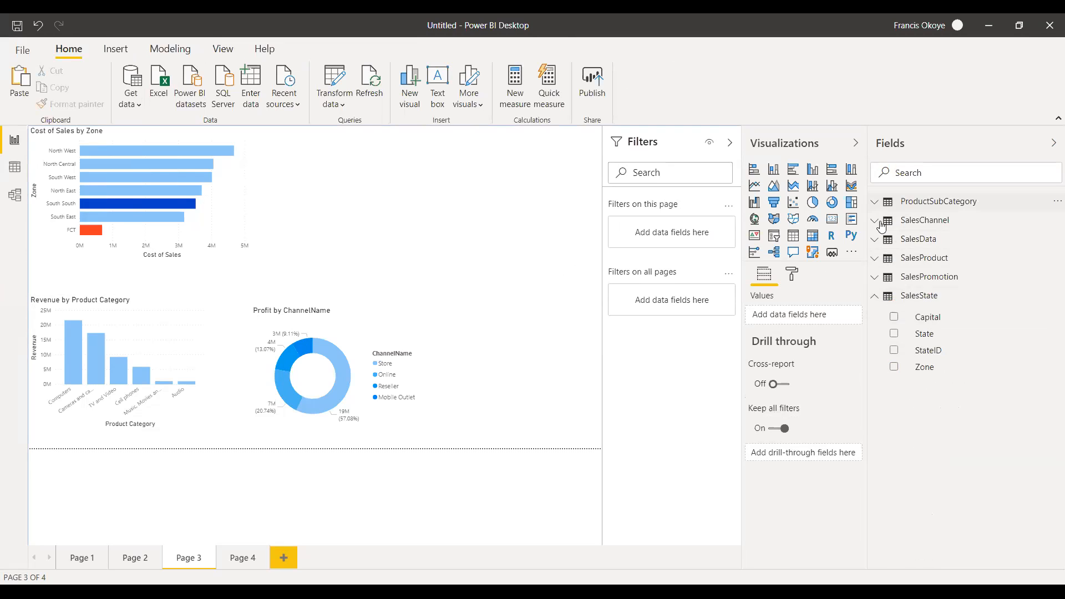
# Create a clustered bar chart of Revenue by PromotionName in the empty area beside the Cost of Sales by Zone chart.
pyautogui.click(876, 282)
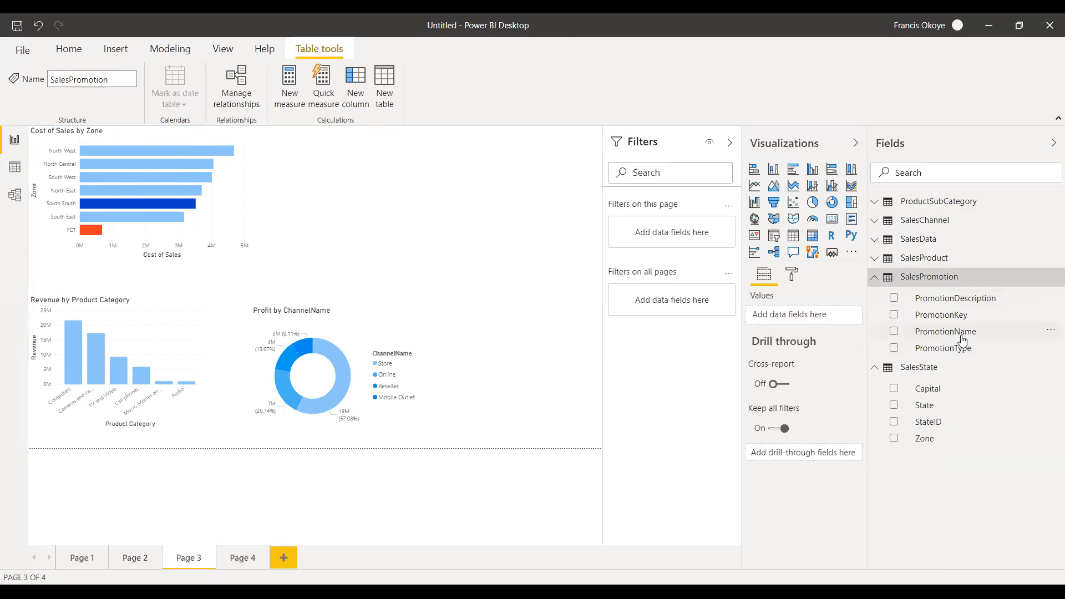
pyautogui.moveTo(921, 331); pyautogui.dragTo(448, 195)
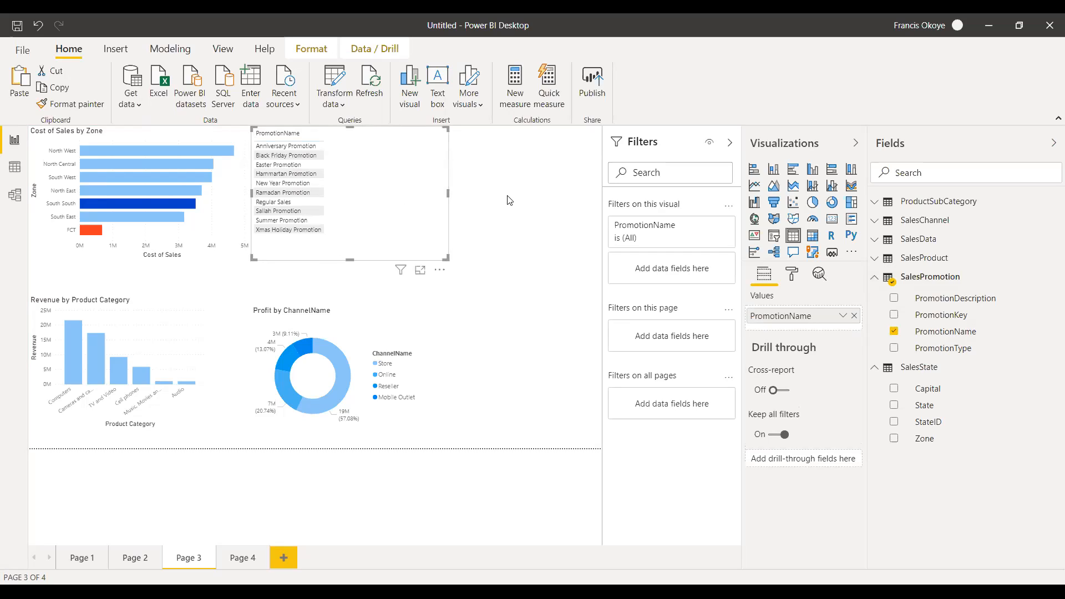
pyautogui.click(874, 243)
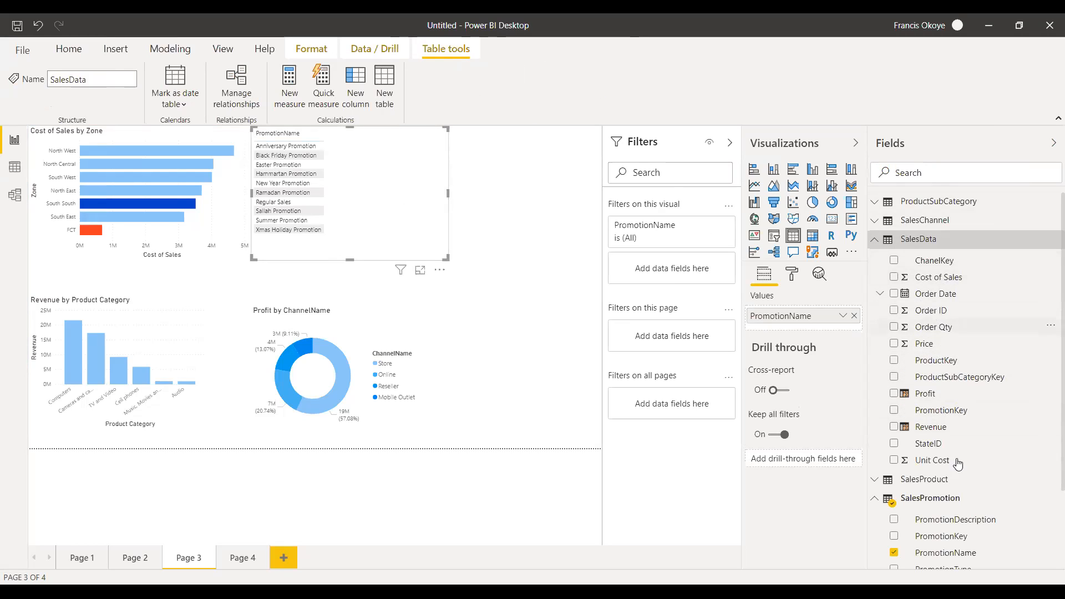
pyautogui.moveTo(956, 427); pyautogui.dragTo(359, 180)
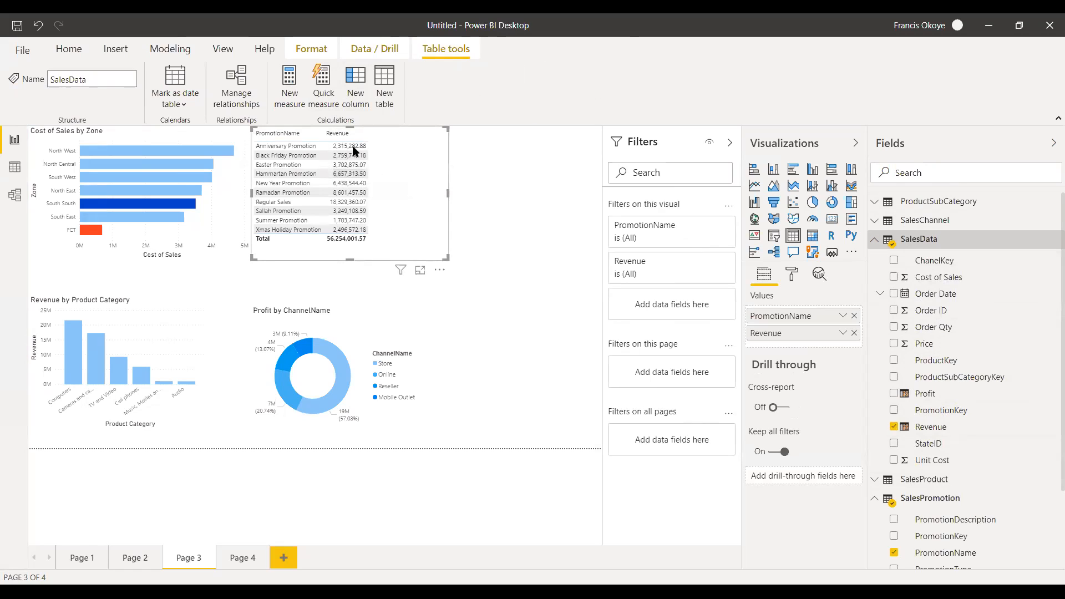
pyautogui.click(794, 174)
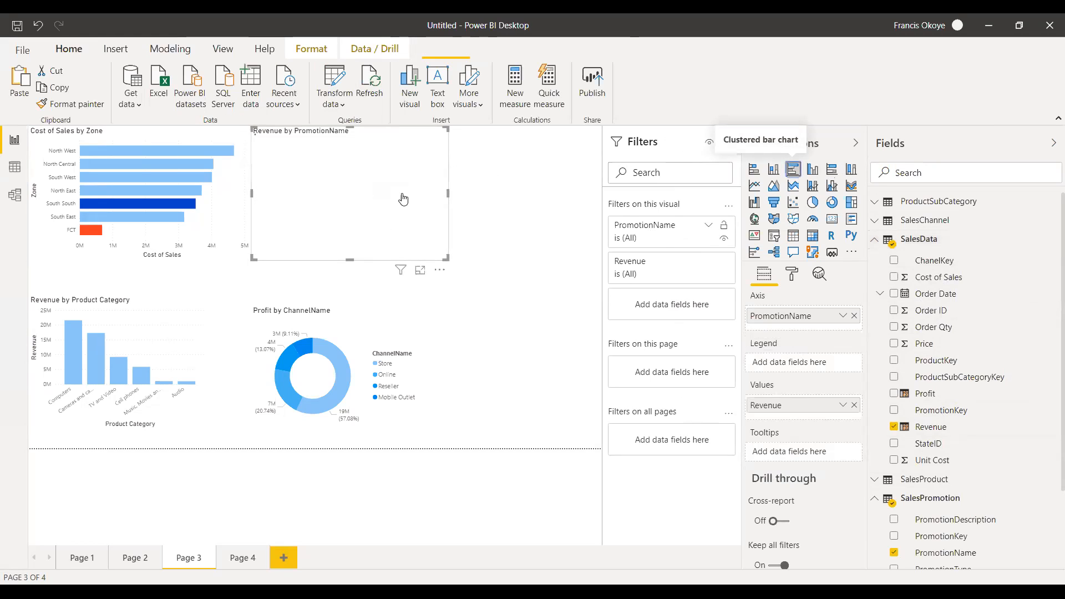
# Widen the Revenue by PromotionName chart to the page edge and extend its height down toward the Profit by ChannelName donut.
pyautogui.moveTo(448, 194); pyautogui.dragTo(547, 193)
pyautogui.moveTo(399, 259); pyautogui.dragTo(399, 291)
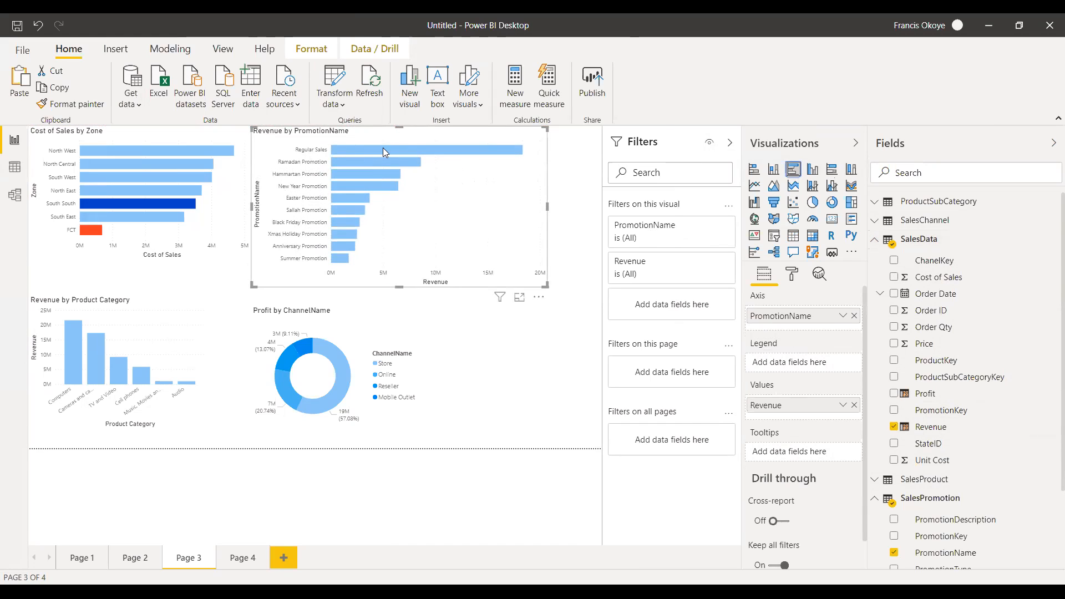
pyautogui.moveTo(350, 165)
pyautogui.moveTo(546, 206); pyautogui.dragTo(593, 206)
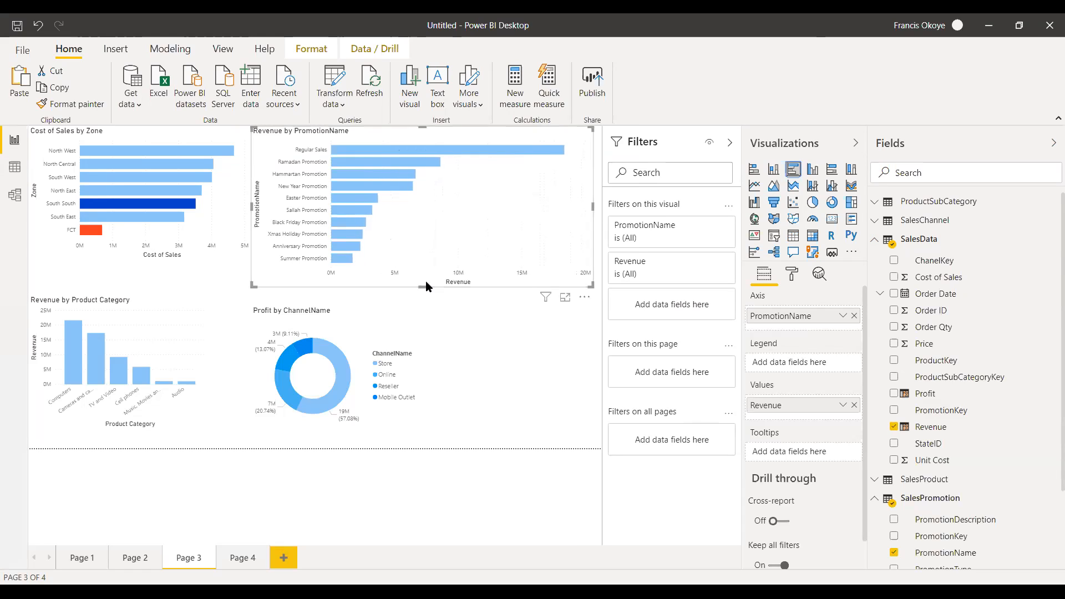
pyautogui.moveTo(426, 286); pyautogui.dragTo(426, 294)
# Shift the Profit by ChannelName donut chart toward the product category chart and enlarge it in height and width.
pyautogui.click(354, 306)
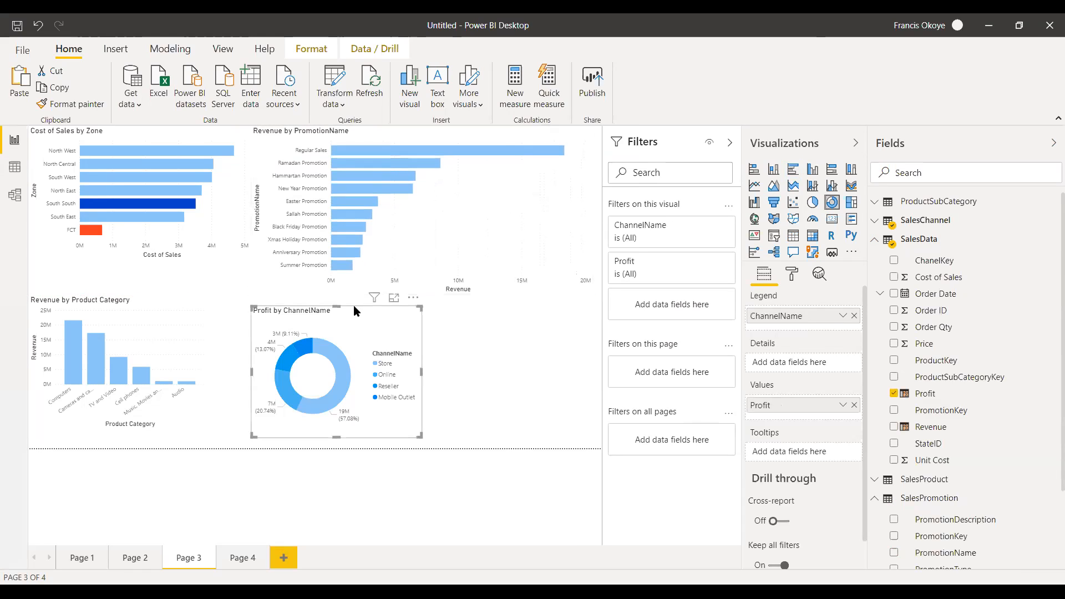
pyautogui.moveTo(337, 312); pyautogui.dragTo(328, 313)
pyautogui.moveTo(311, 438); pyautogui.dragTo(312, 448)
pyautogui.moveTo(400, 375); pyautogui.dragTo(466, 375)
pyautogui.click(562, 381)
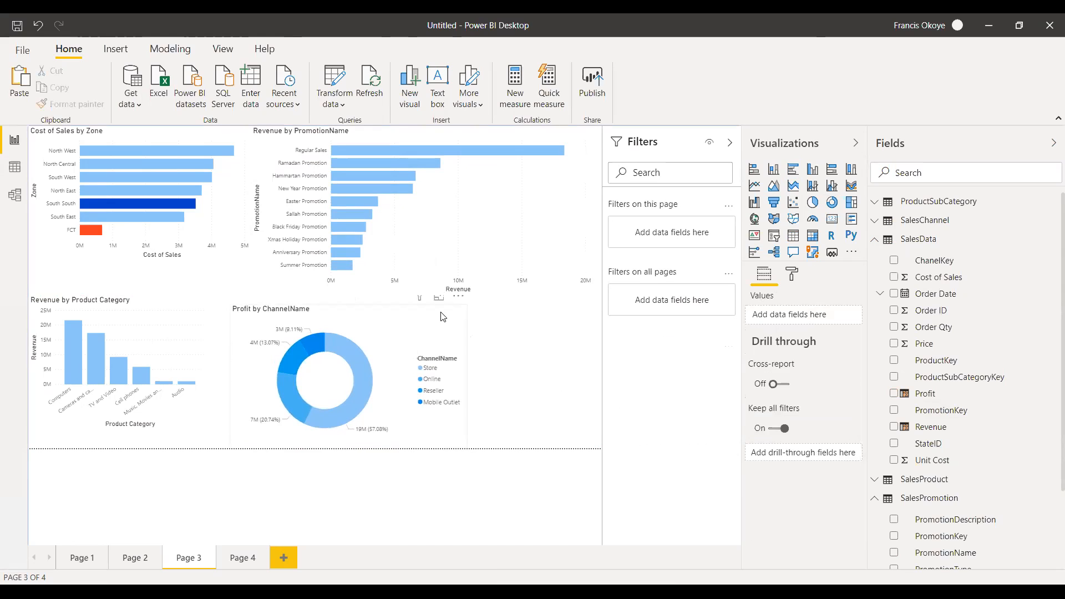
# Narrow the Revenue by PromotionName chart and move it slightly closer to the Cost of Sales by Zone chart.
pyautogui.click(570, 220)
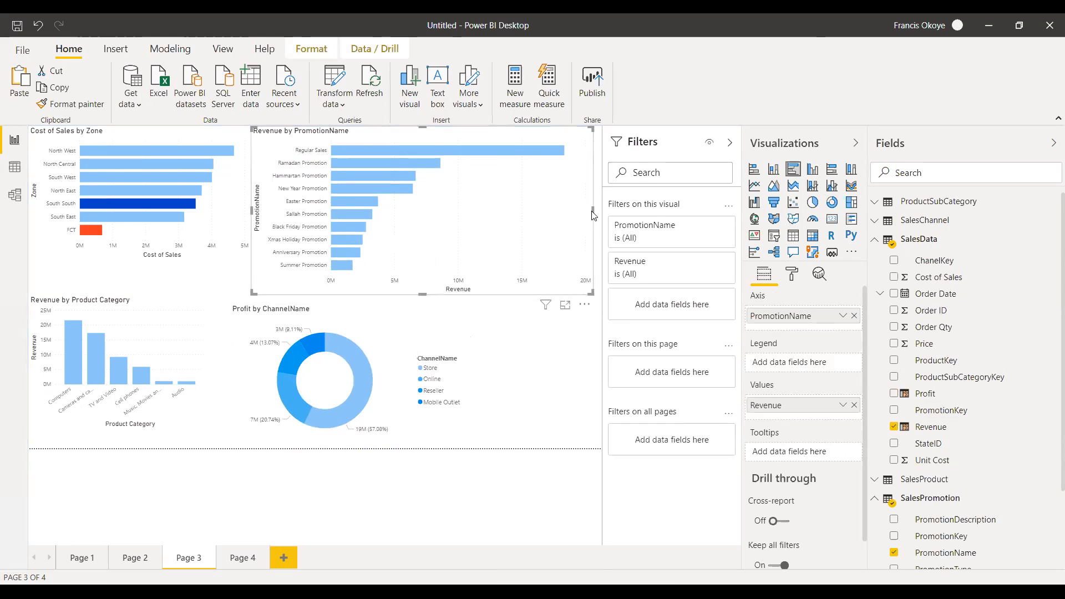
pyautogui.moveTo(593, 214); pyautogui.dragTo(503, 215)
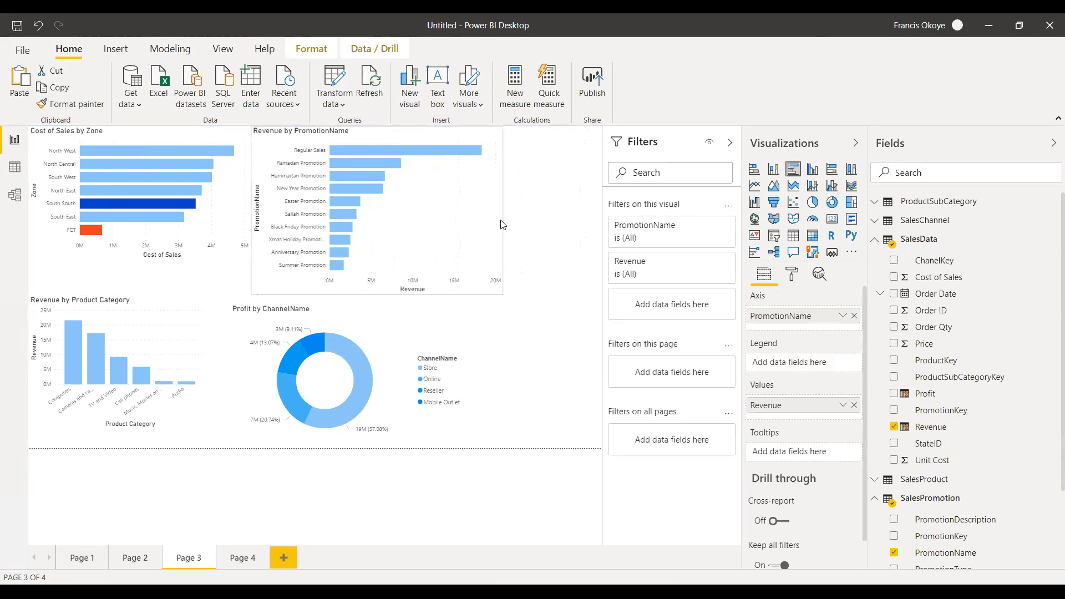
pyautogui.moveTo(431, 208); pyautogui.dragTo(421, 205)
pyautogui.press('Escape')
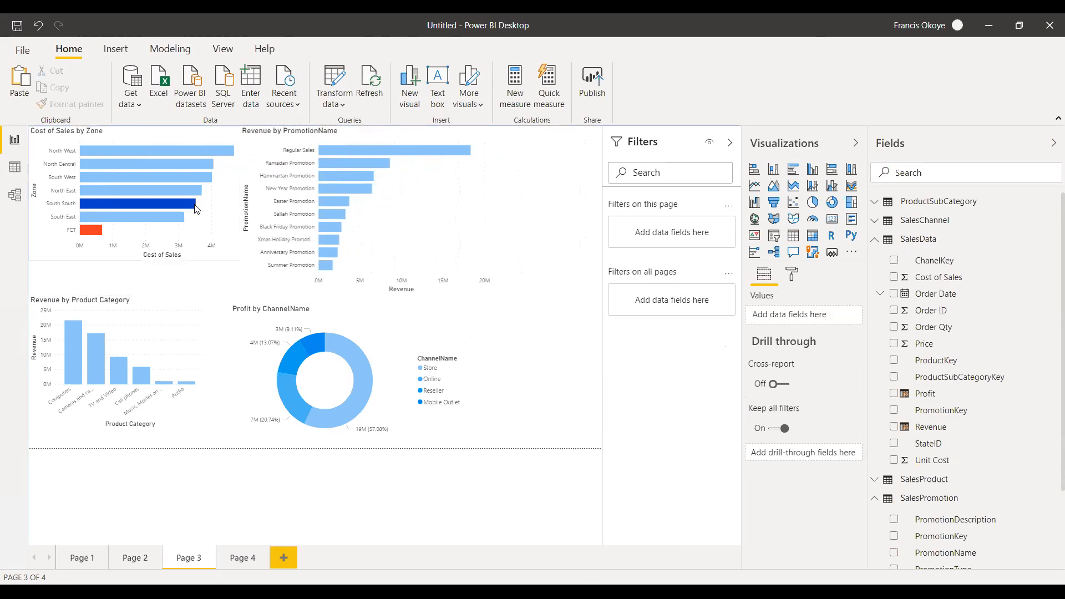
# Delete the Cost of Sales by Zone chart and stretch the Revenue by PromotionName chart over its area, leaving space beside it.
pyautogui.click(197, 209)
pyautogui.press('Delete')
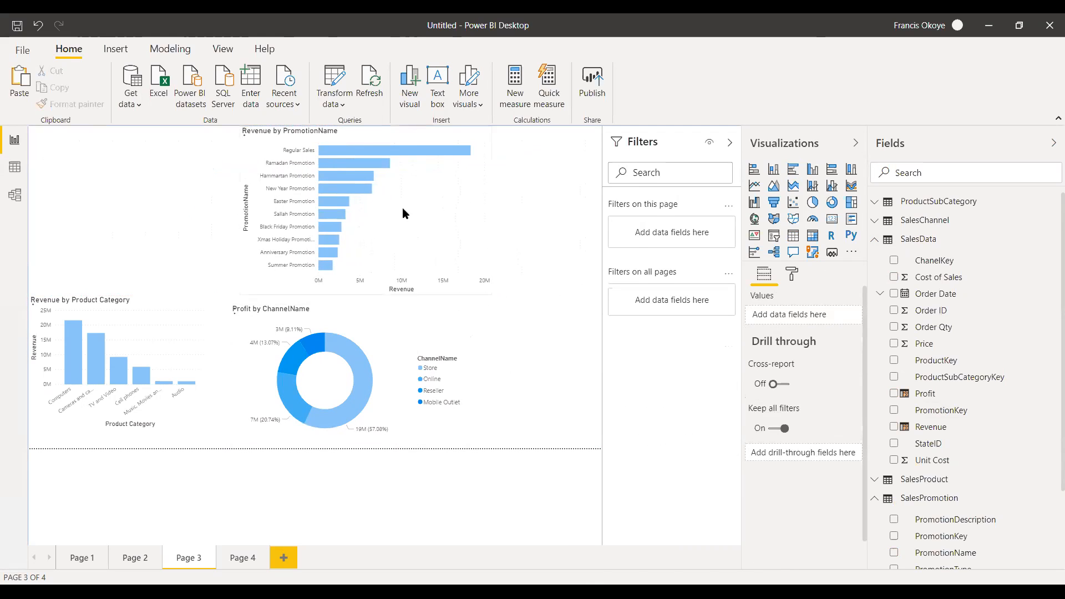
pyautogui.moveTo(281, 208); pyautogui.dragTo(462, 234)
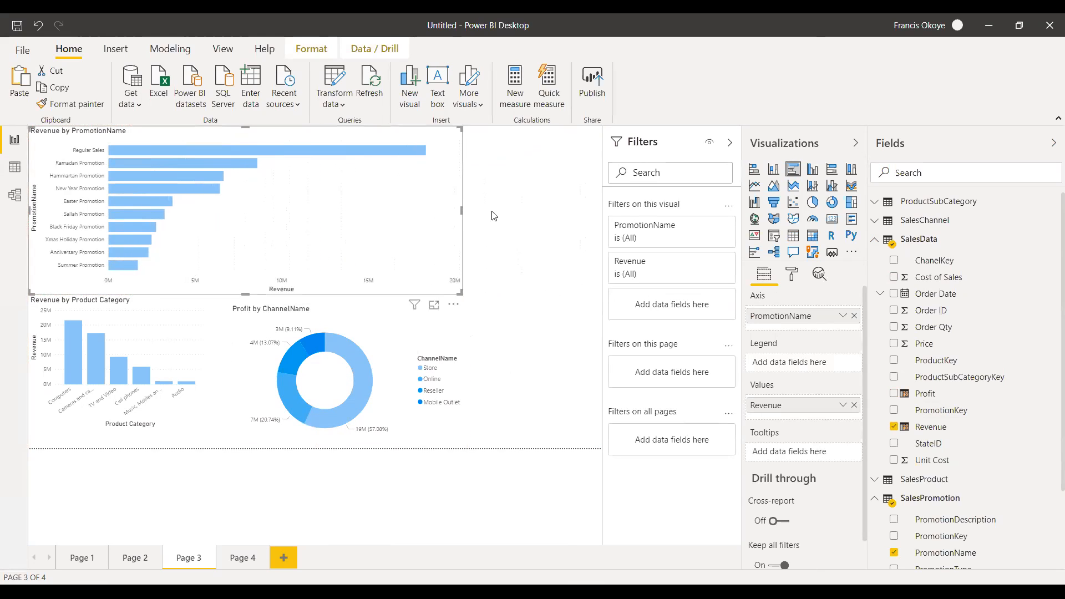
pyautogui.click(218, 172)
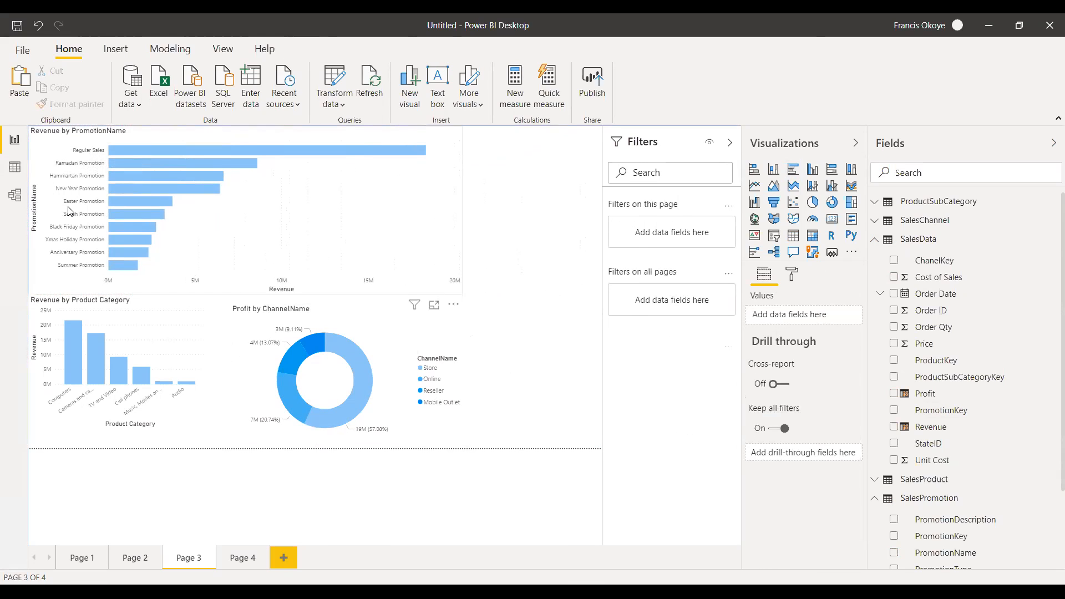
pyautogui.click(467, 192)
pyautogui.click(501, 191)
pyautogui.click(465, 204)
pyautogui.moveTo(464, 203); pyautogui.dragTo(442, 209)
pyautogui.click(513, 243)
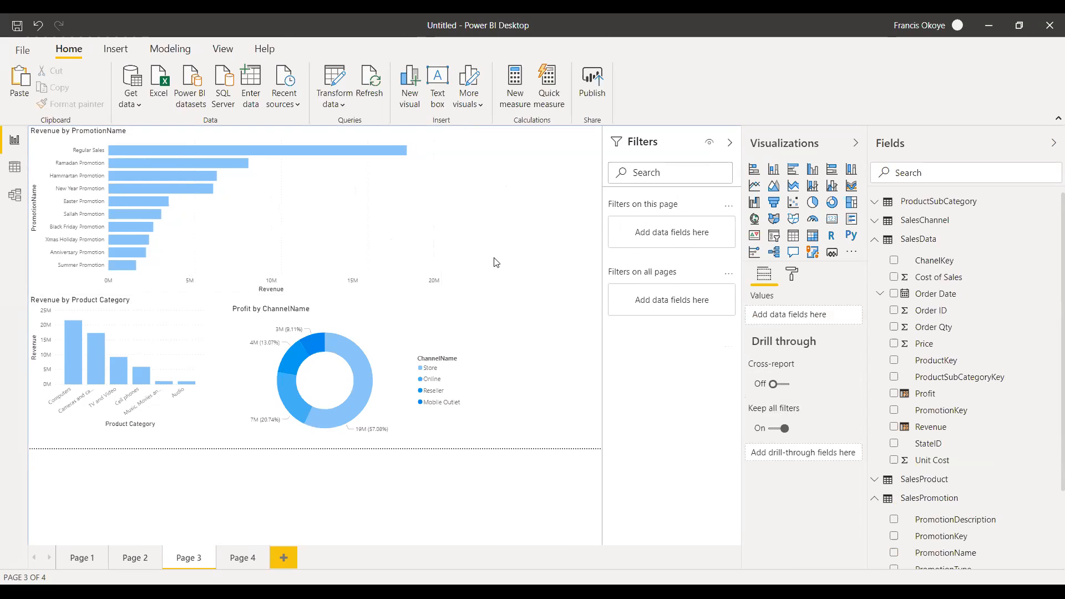
# Add a slicer on the SalesState Zone field beside the Revenue by PromotionName chart and reduce its height.
pyautogui.click(774, 237)
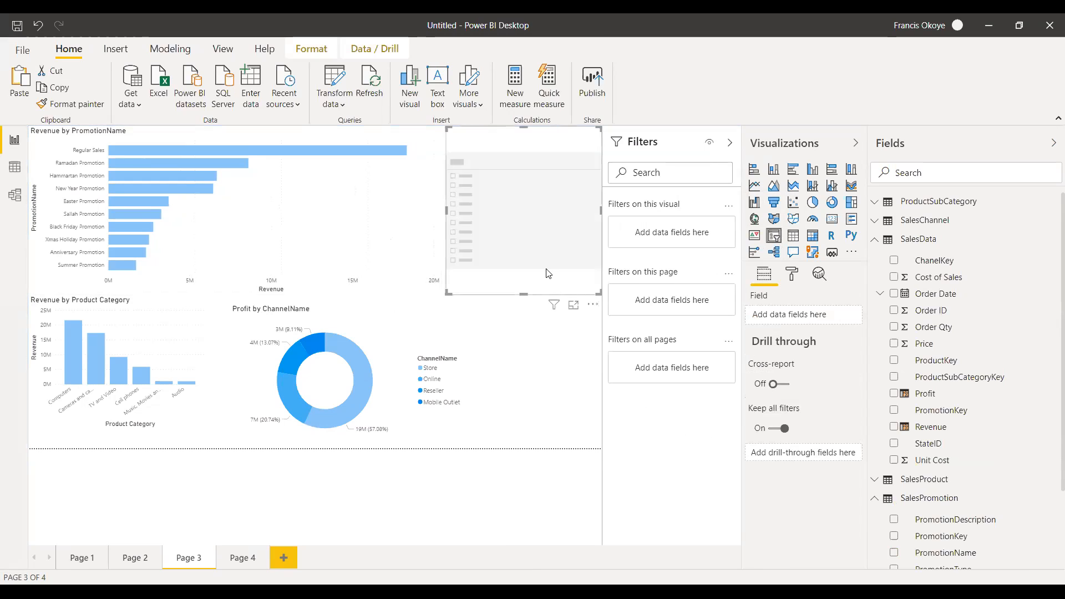
pyautogui.moveTo(514, 295); pyautogui.dragTo(512, 241)
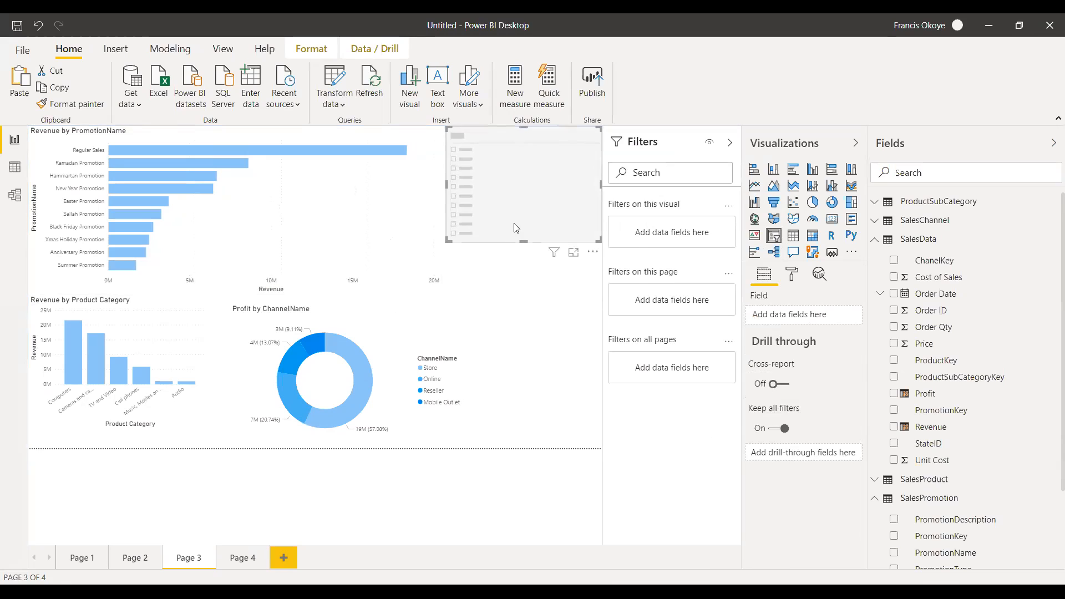
pyautogui.click(874, 499)
pyautogui.click(875, 239)
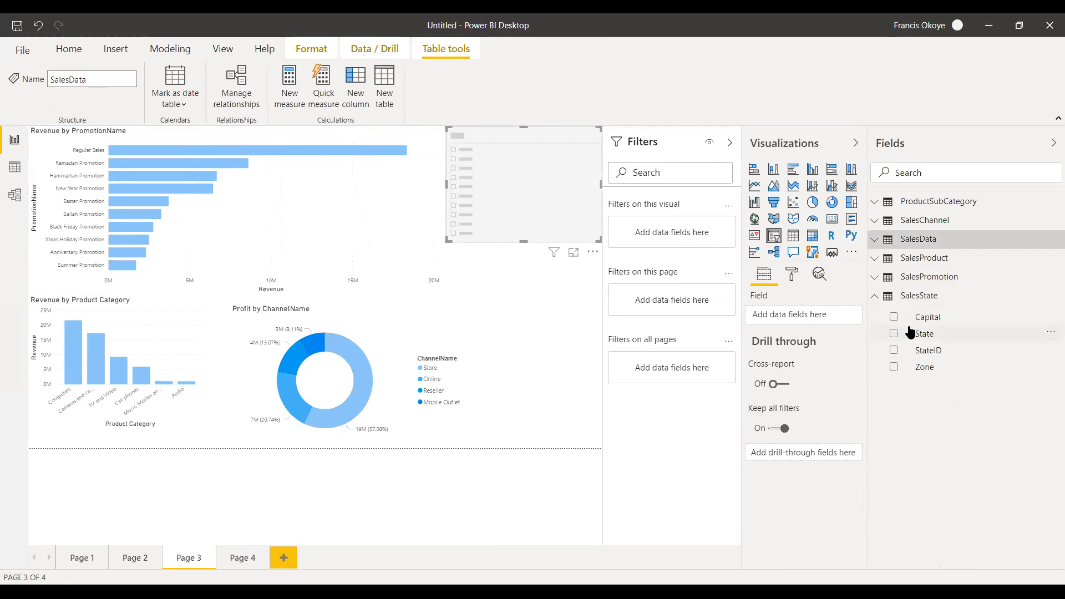
pyautogui.click(875, 298)
pyautogui.click(875, 298)
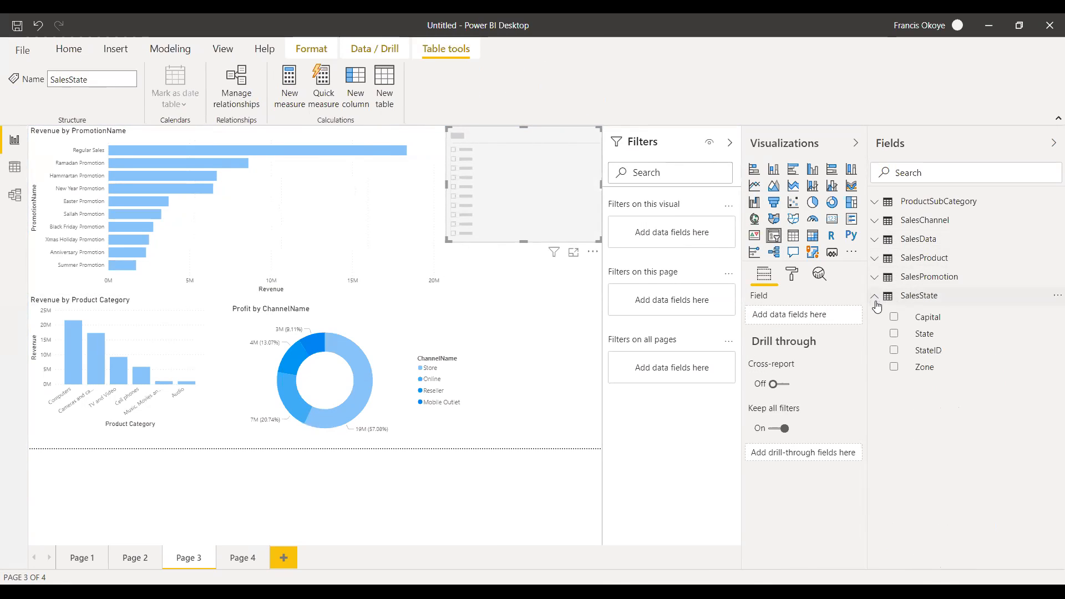
pyautogui.click(875, 297)
pyautogui.click(875, 299)
pyautogui.click(875, 299)
pyautogui.click(875, 298)
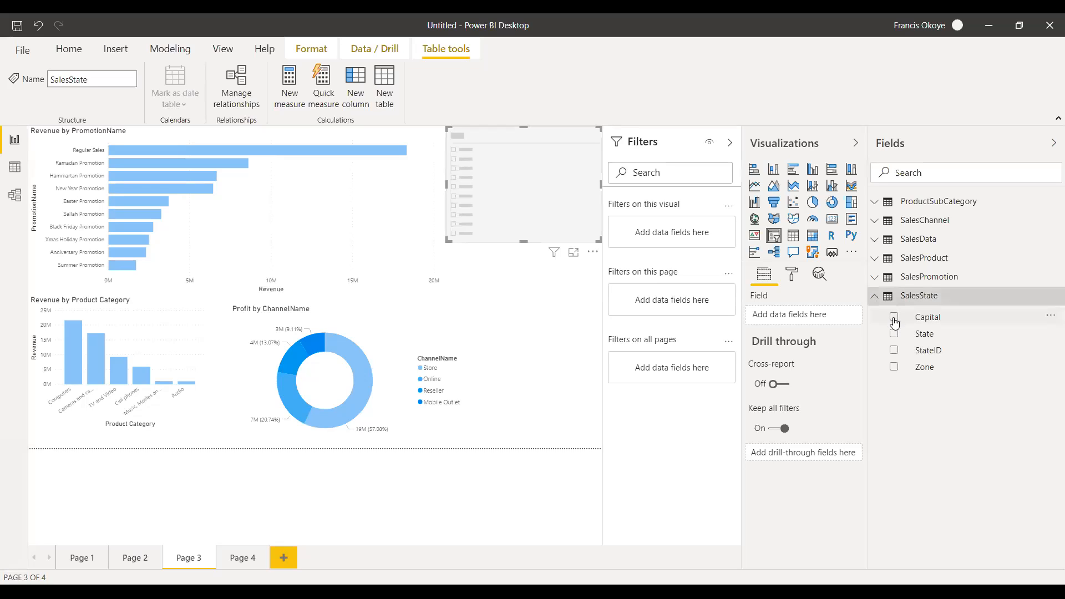
pyautogui.moveTo(952, 369); pyautogui.dragTo(820, 323)
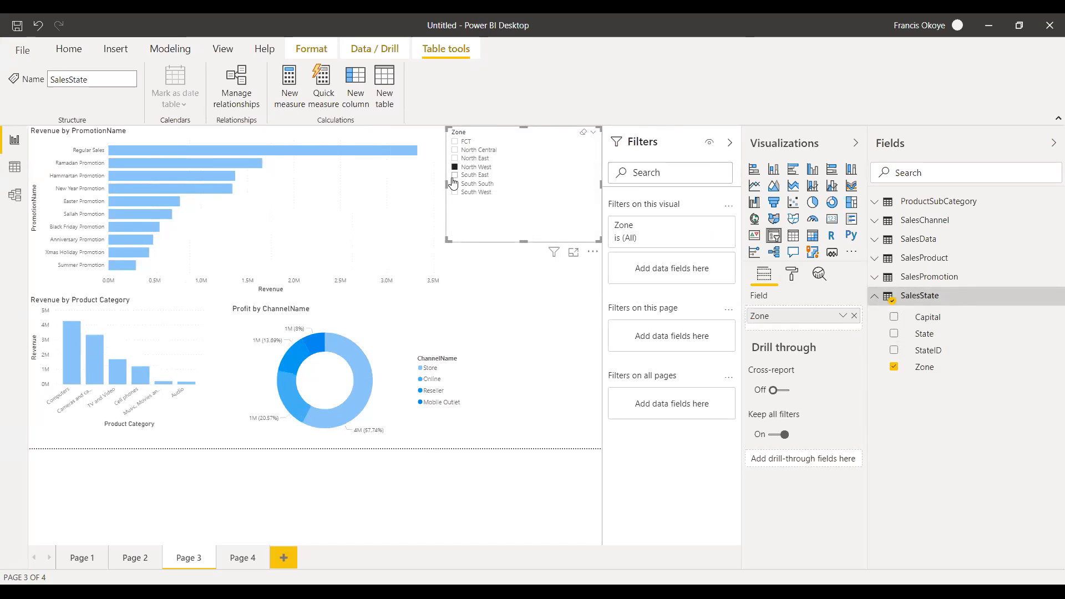
# Filter the page charts with the Zone slicer by South East, South West and North Central in turn.
pyautogui.click(455, 184)
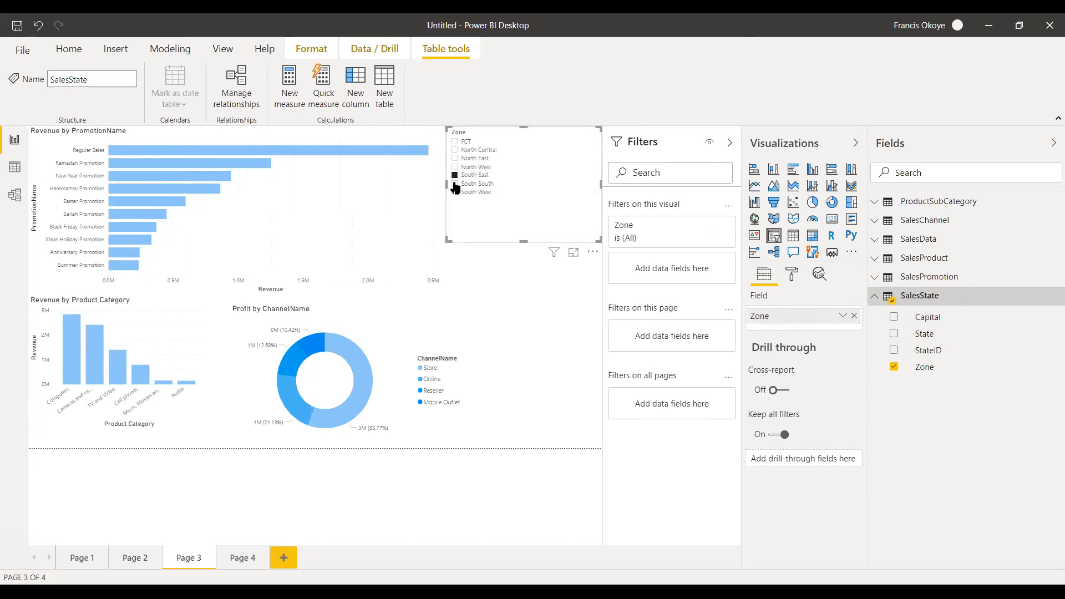
pyautogui.click(455, 193)
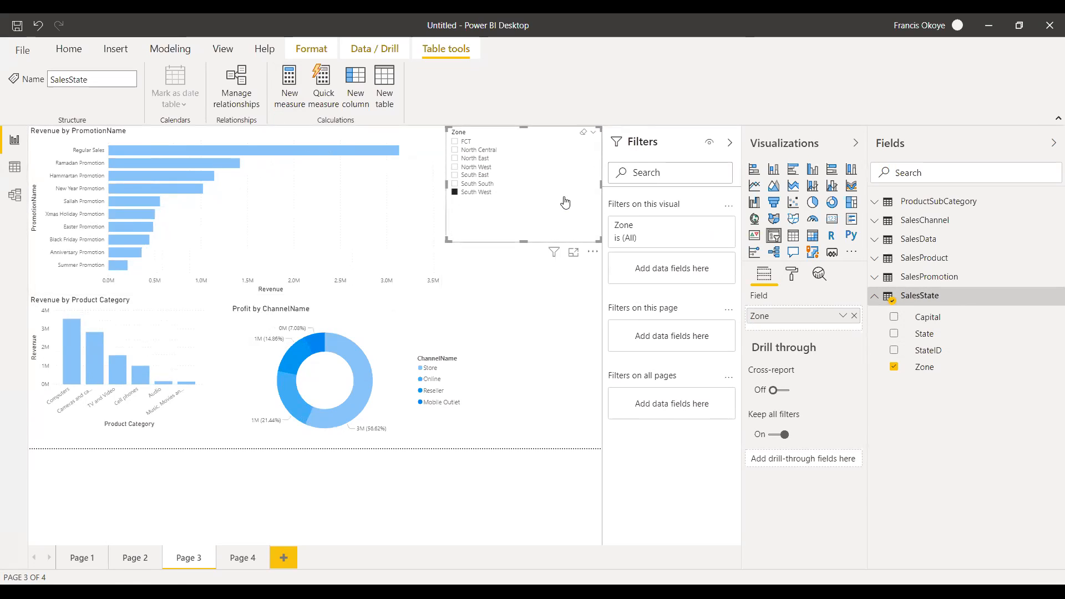
pyautogui.click(455, 150)
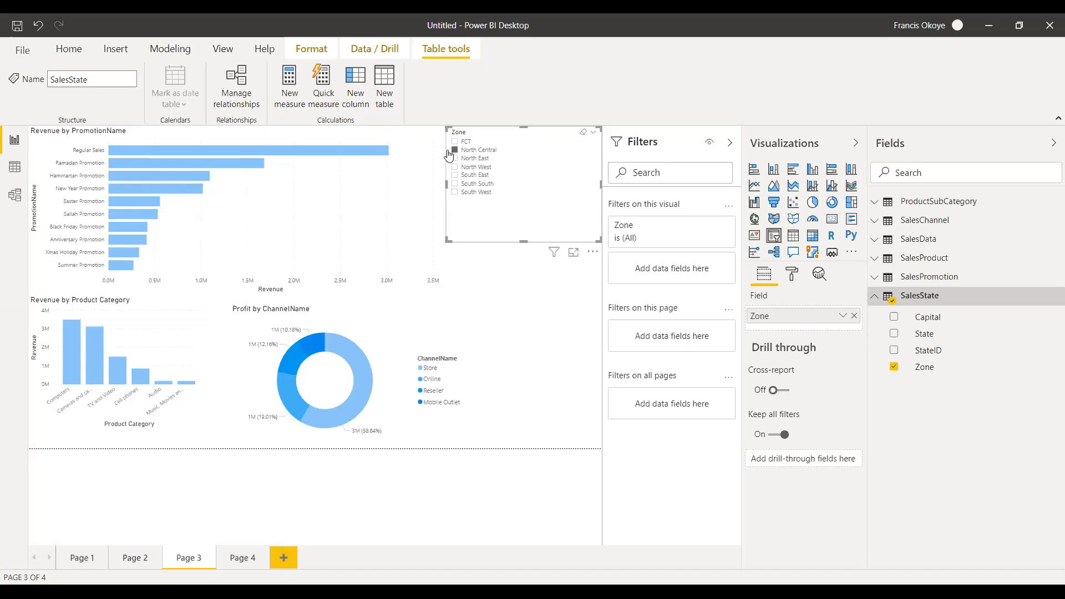
# Apply the report theme with the green, navy, yellow and red palette and leave no visual selected.
pyautogui.click(225, 49)
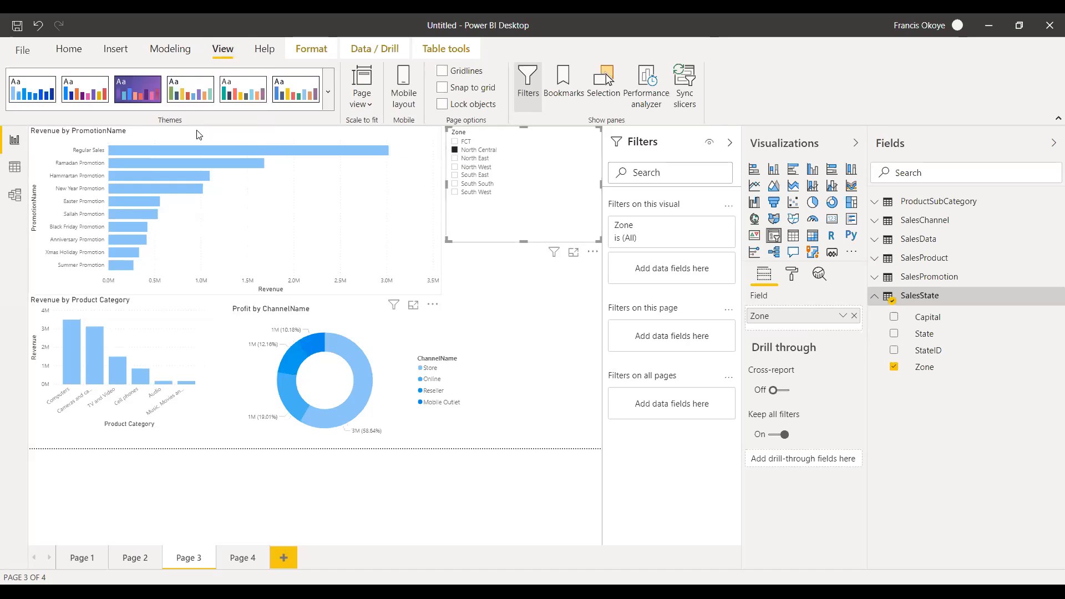
pyautogui.click(205, 99)
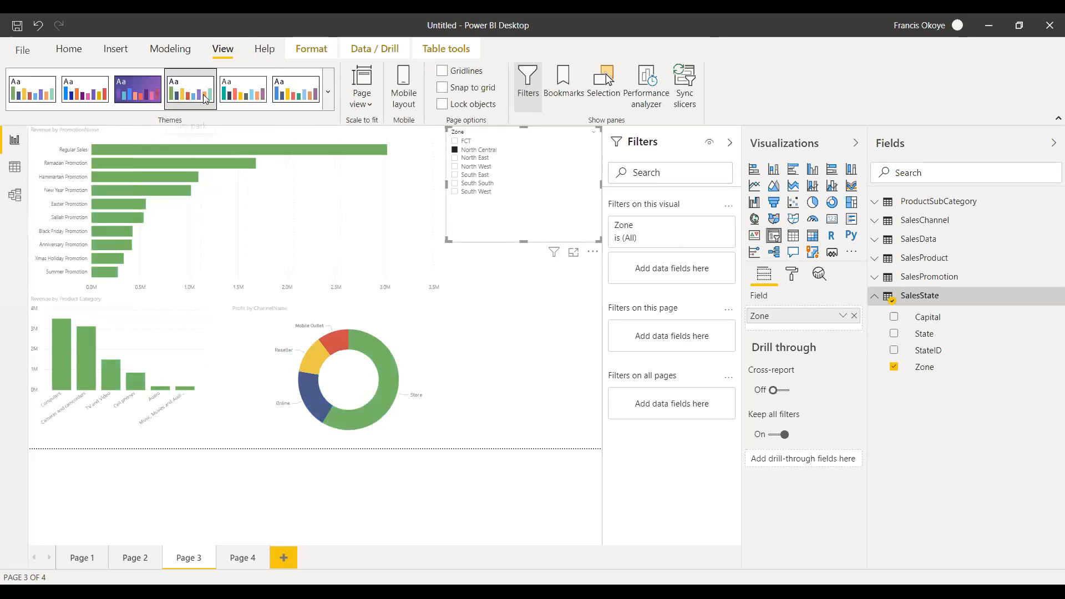
pyautogui.click(547, 342)
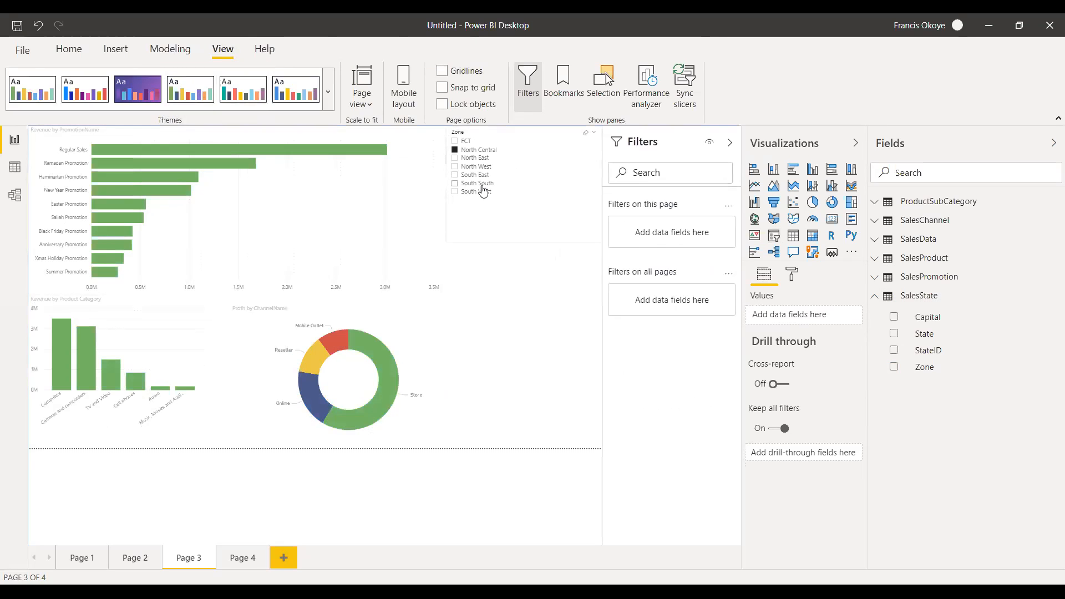
# Clear the North Central filter and compare the charts for South East, South South, South West and North Central in turn.
pyautogui.click(455, 150)
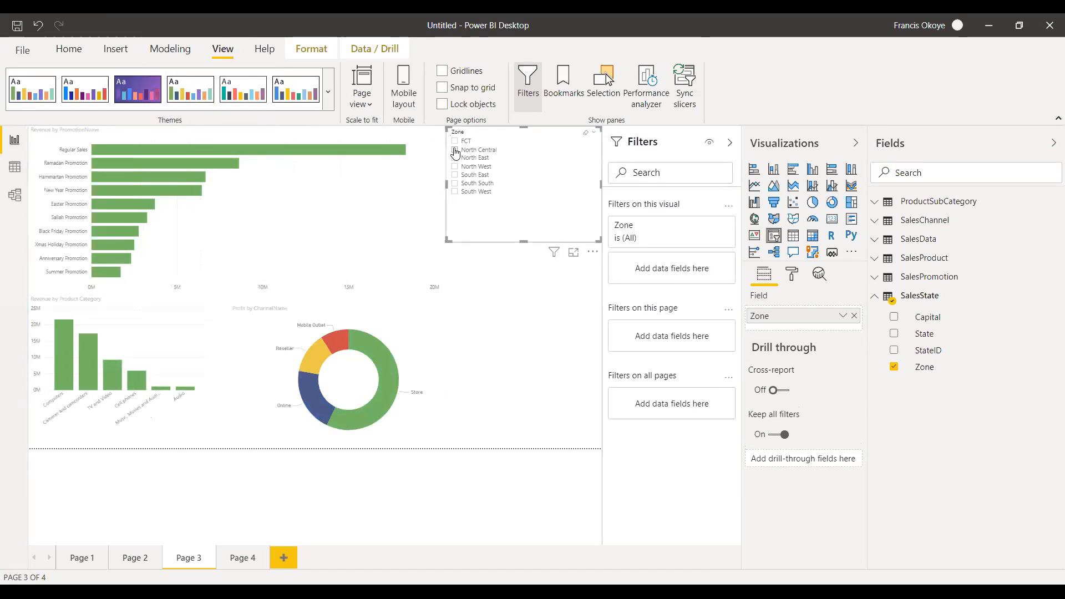
pyautogui.click(455, 175)
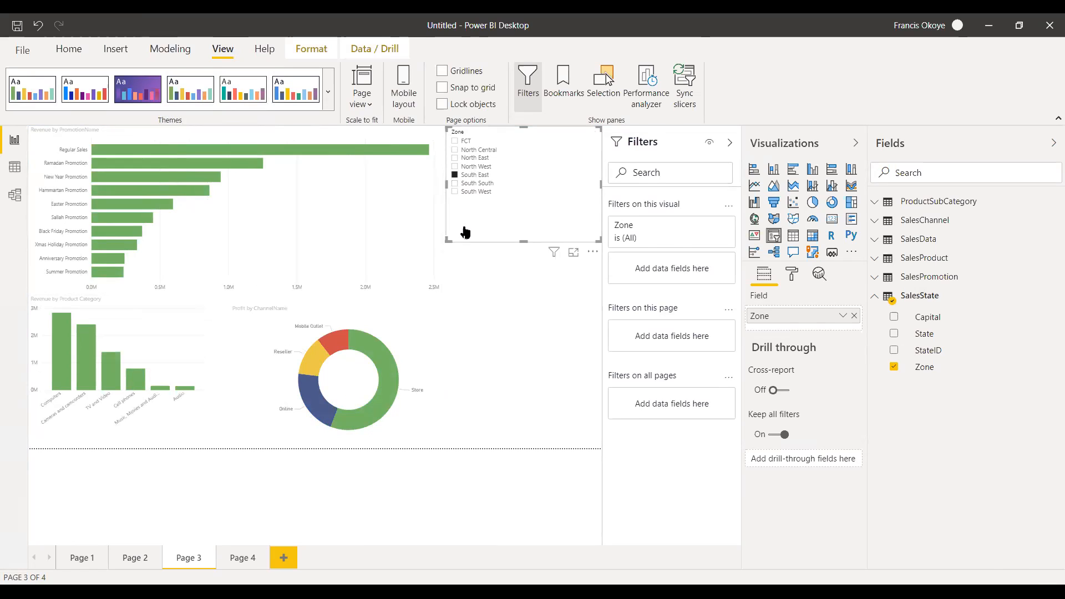
pyautogui.click(455, 183)
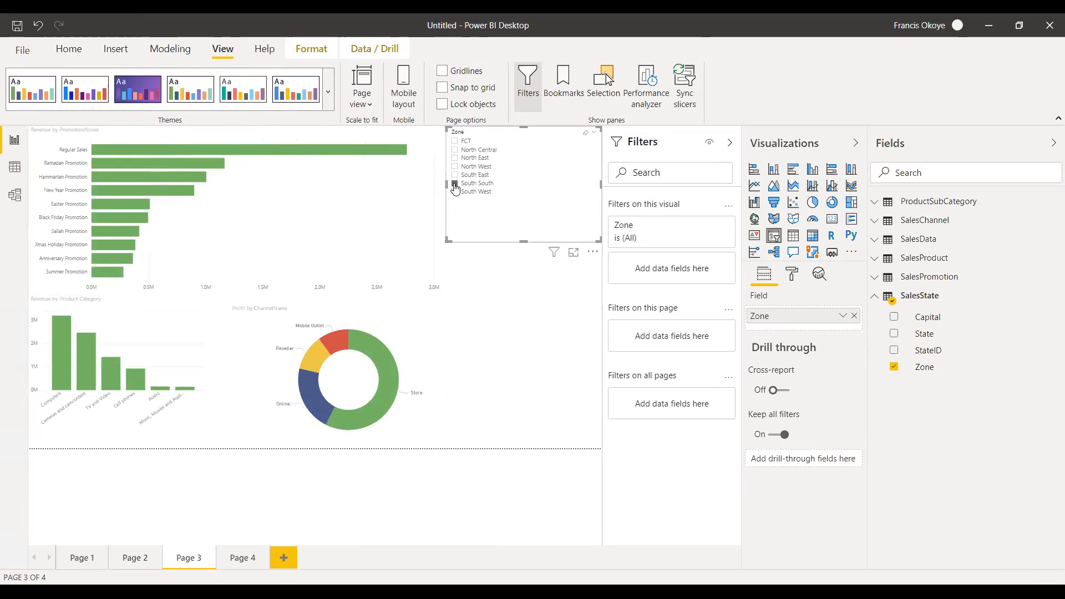
pyautogui.click(455, 192)
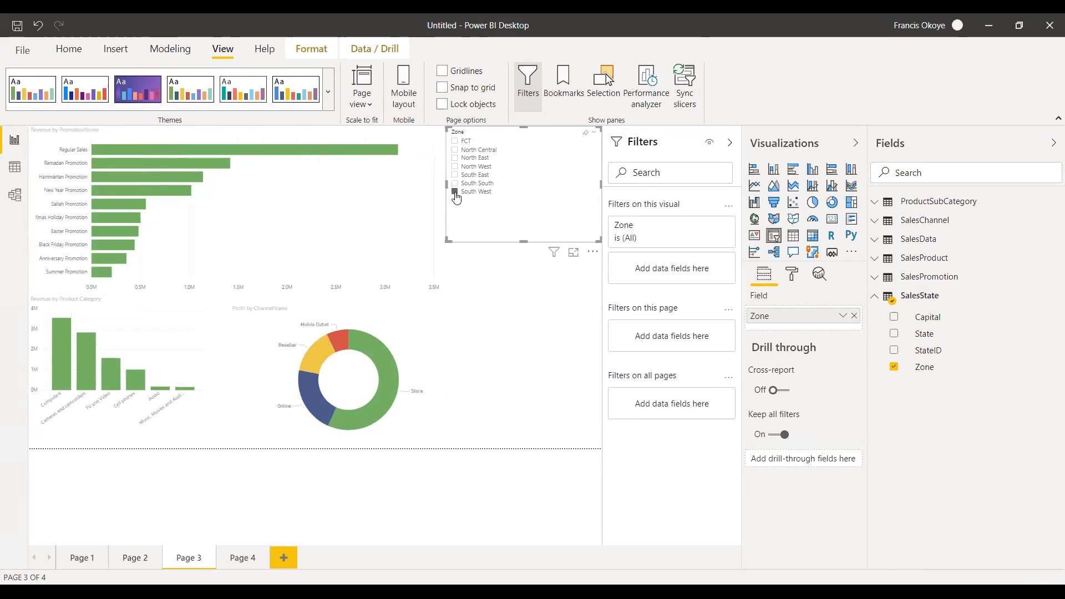
pyautogui.click(455, 142)
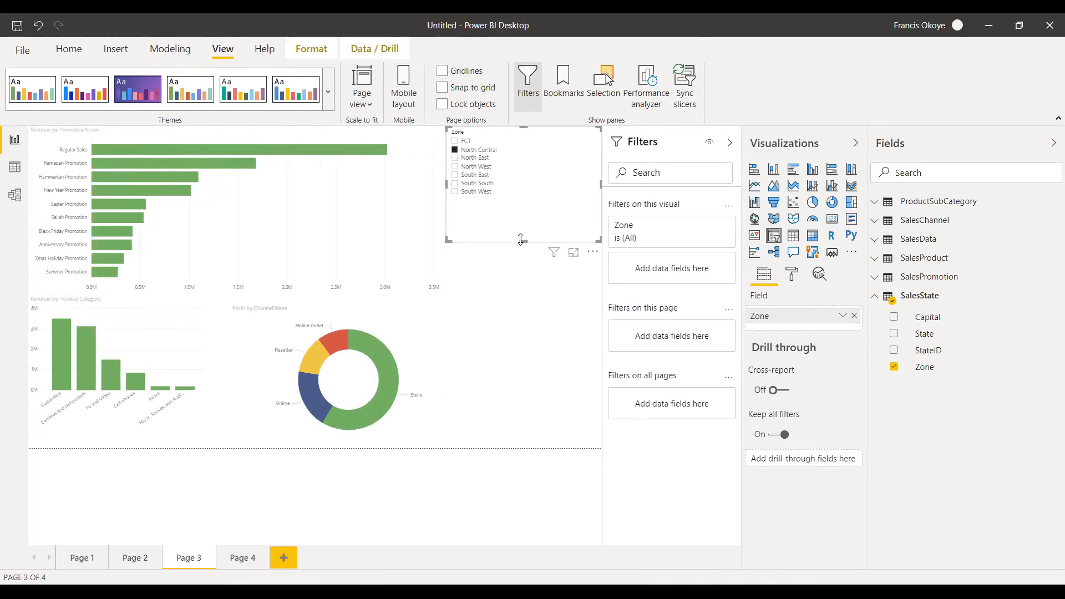
# Change the Zone slicer from a list to a compact one-row dropdown set to All.
pyautogui.click(594, 132)
pyautogui.click(565, 145)
pyautogui.click(594, 132)
pyautogui.click(569, 158)
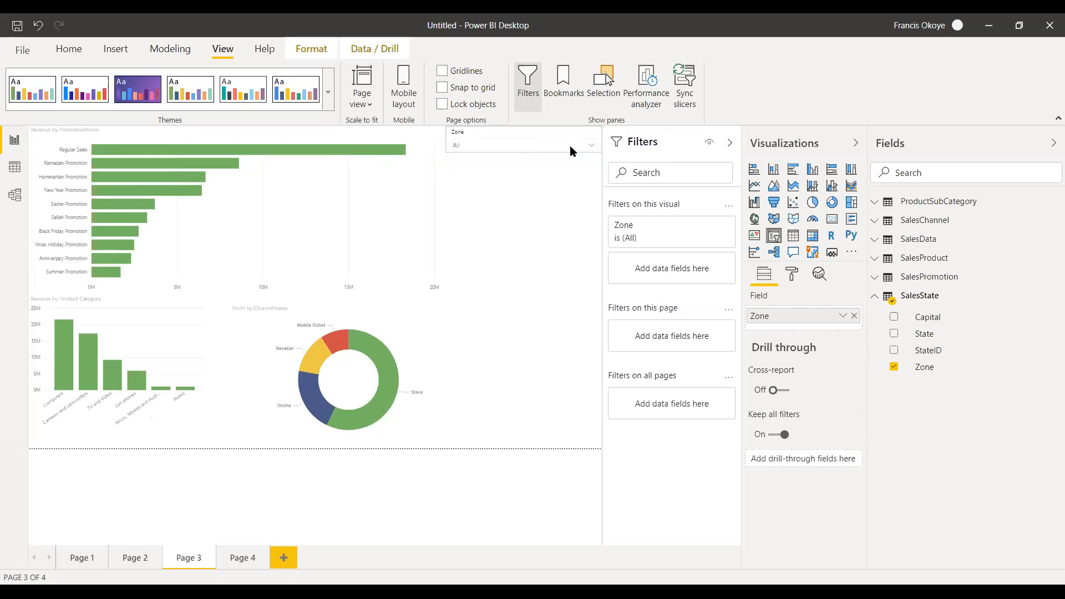
# Filter the page charts to the North East zone with the Zone slicer.
pyautogui.click(591, 146)
pyautogui.click(457, 173)
pyautogui.click(501, 285)
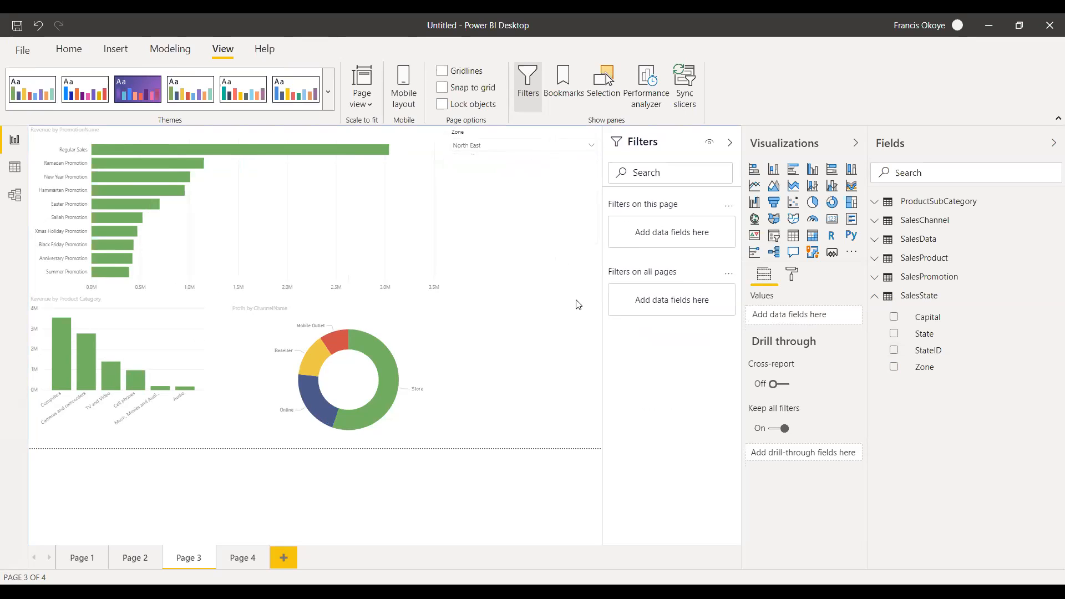
# Add a ChannelName slicer from the SalesChannel table directly below the Zone slicer.
pyautogui.click(879, 299)
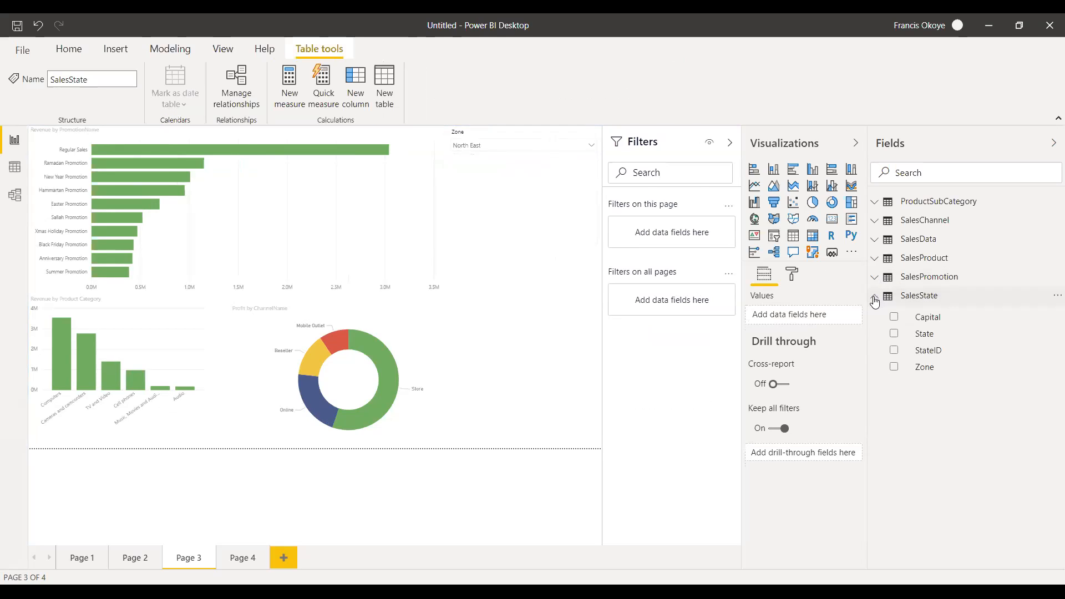
pyautogui.click(875, 300)
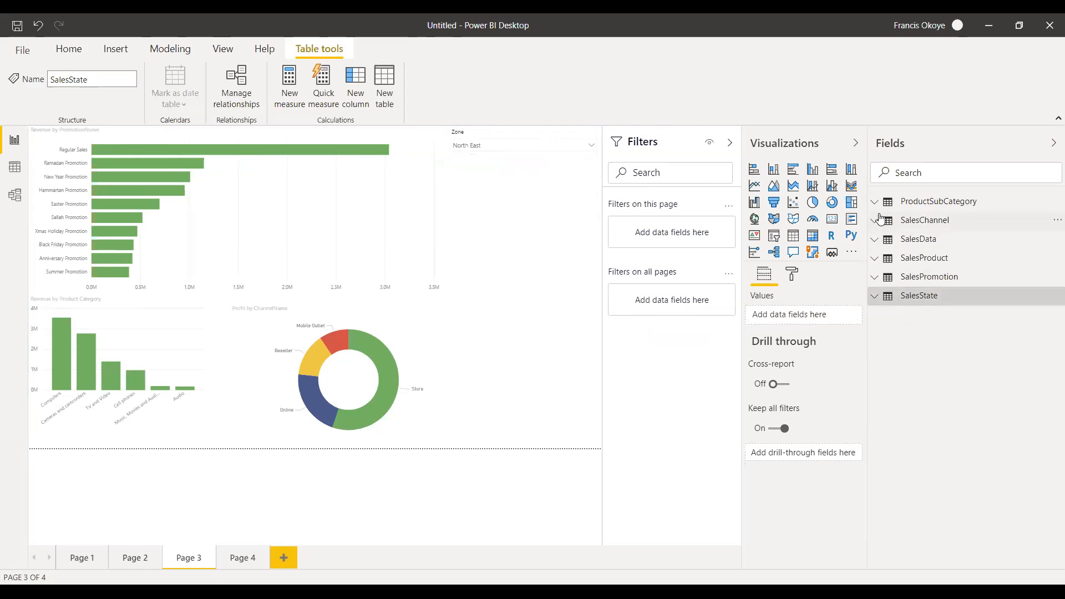
pyautogui.click(876, 220)
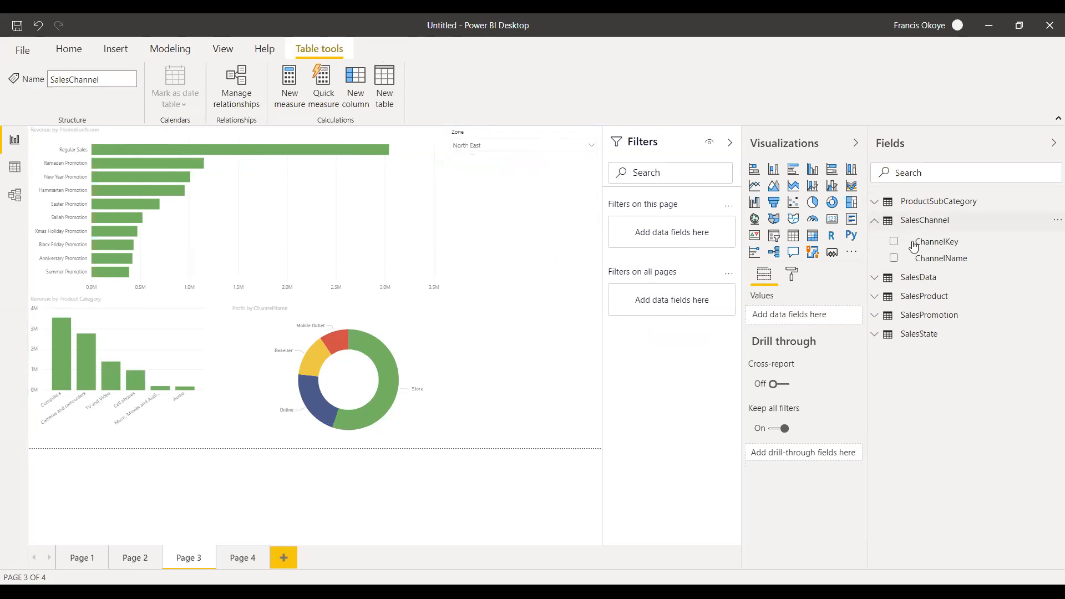
pyautogui.moveTo(955, 258); pyautogui.dragTo(528, 227)
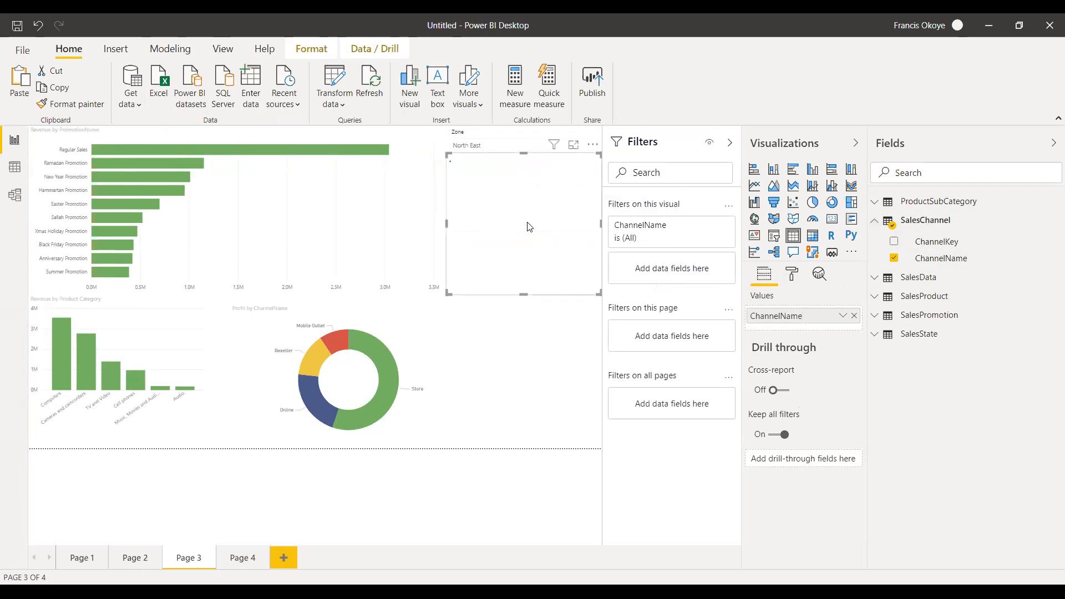
pyautogui.click(773, 236)
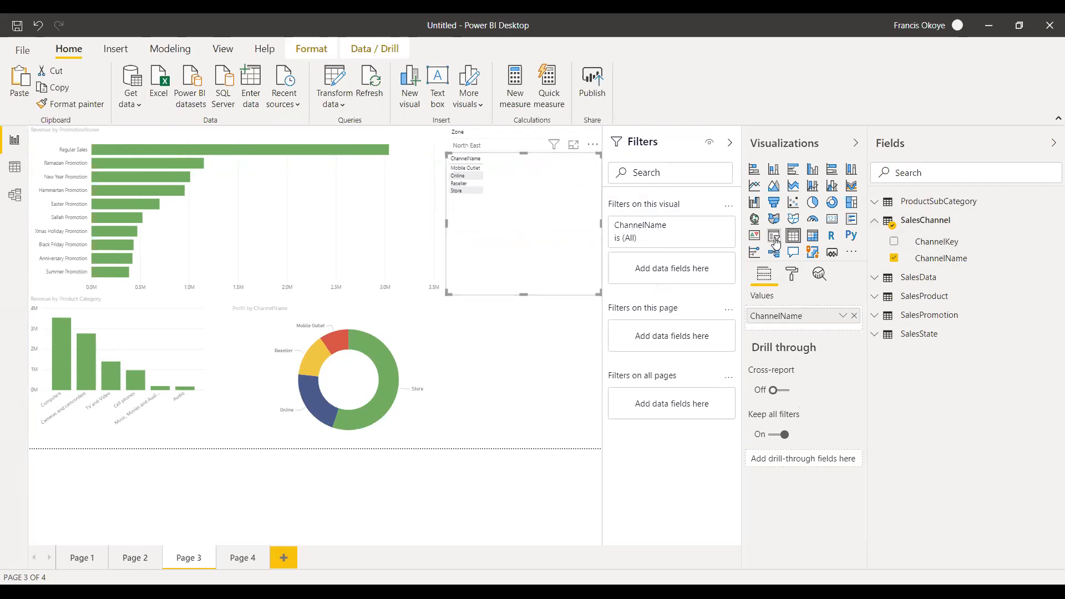
# Change the ChannelName slicer to a dropdown and shrink it to a single compact row.
pyautogui.click(595, 162)
pyautogui.click(569, 182)
pyautogui.moveTo(523, 294); pyautogui.dragTo(527, 179)
# Filter the page charts with the ChannelName slicer by Store and Online in turn.
pyautogui.click(592, 172)
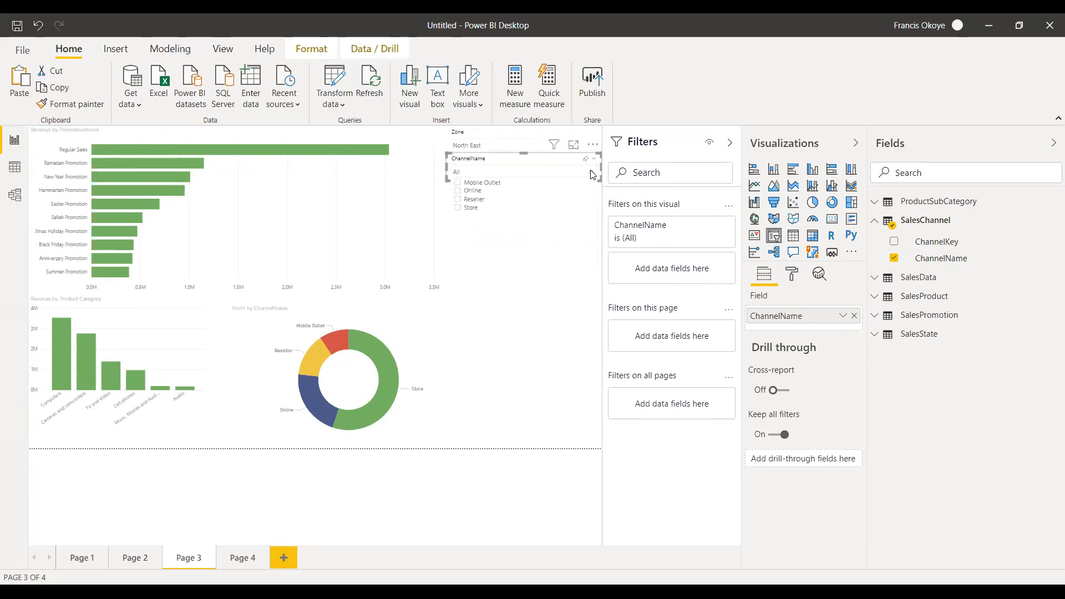
pyautogui.click(460, 208)
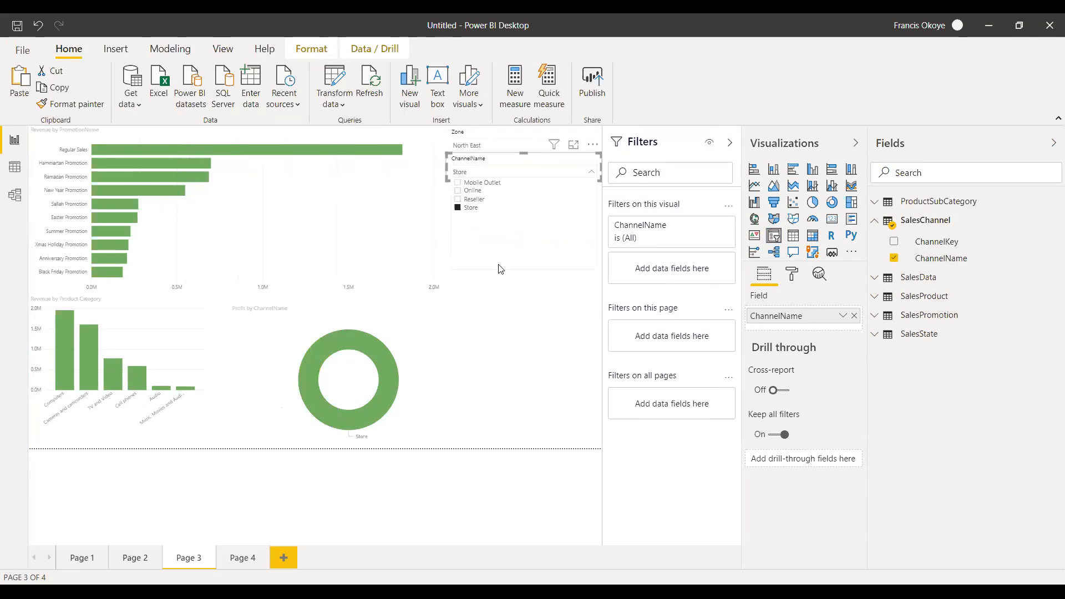
pyautogui.click(508, 283)
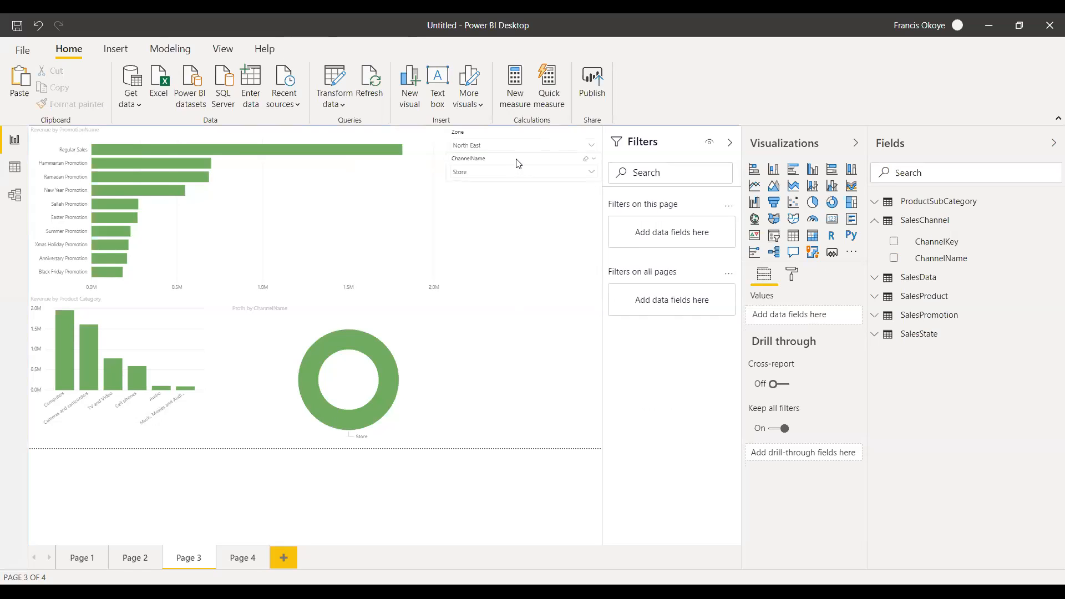
pyautogui.click(541, 156)
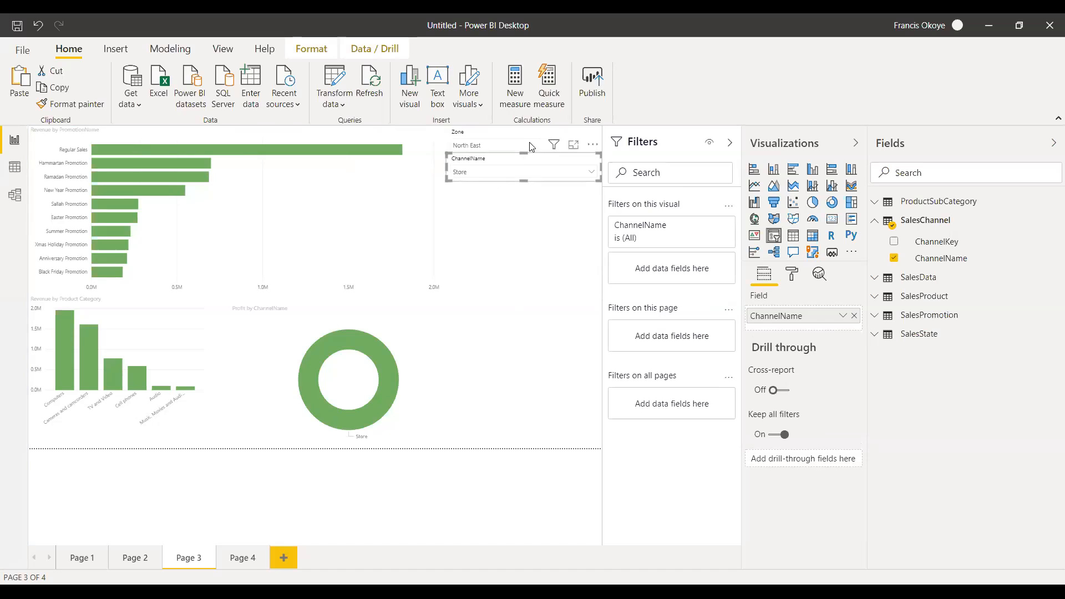
pyautogui.moveTo(553, 145)
pyautogui.click(544, 216)
pyautogui.click(592, 173)
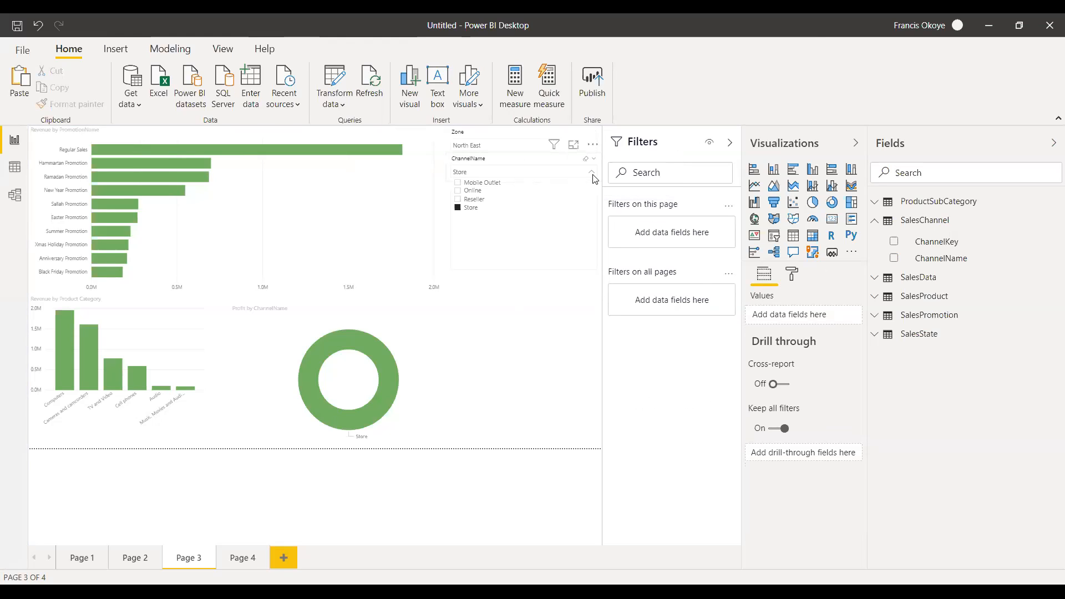
pyautogui.click(458, 191)
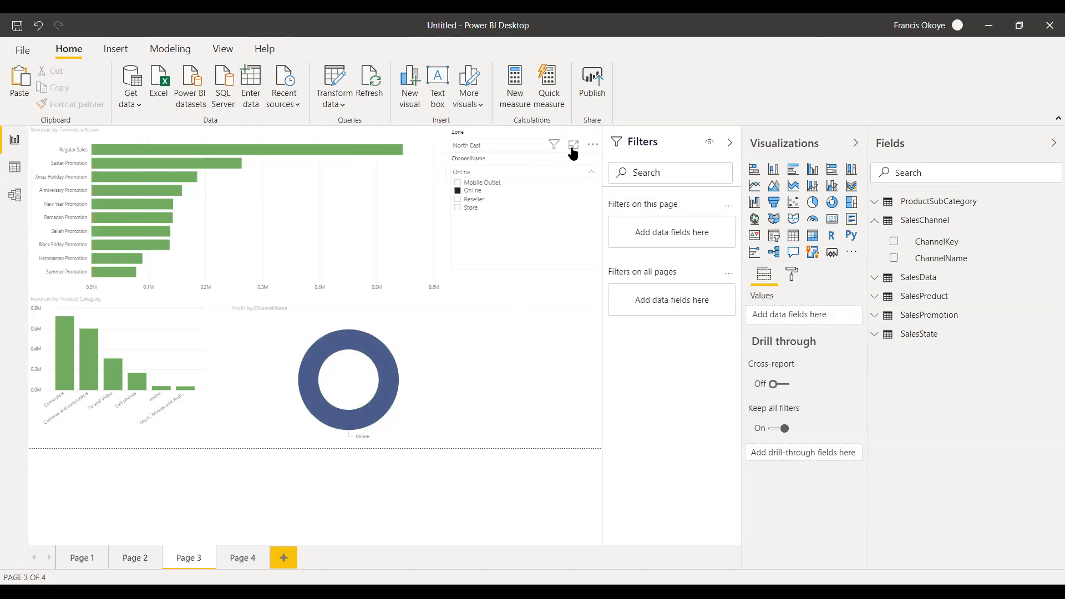
# Set the Zone slicer to FCT and leave no visual selected.
pyautogui.click(538, 148)
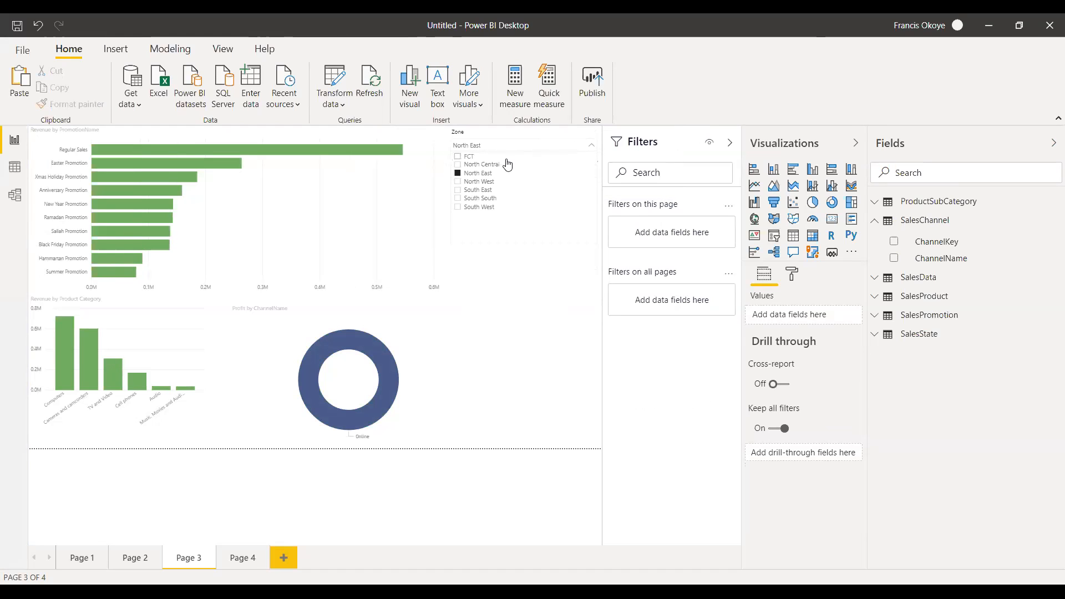
pyautogui.click(459, 157)
pyautogui.click(541, 406)
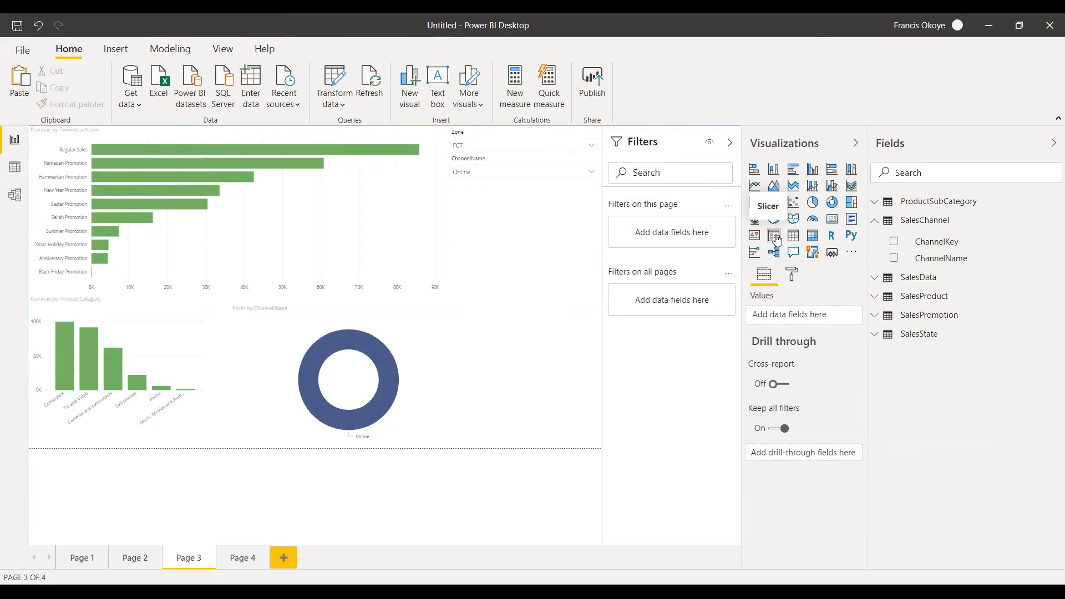
# Narrow the Revenue by PromotionName chart to about half the page width.
pyautogui.click(440, 214)
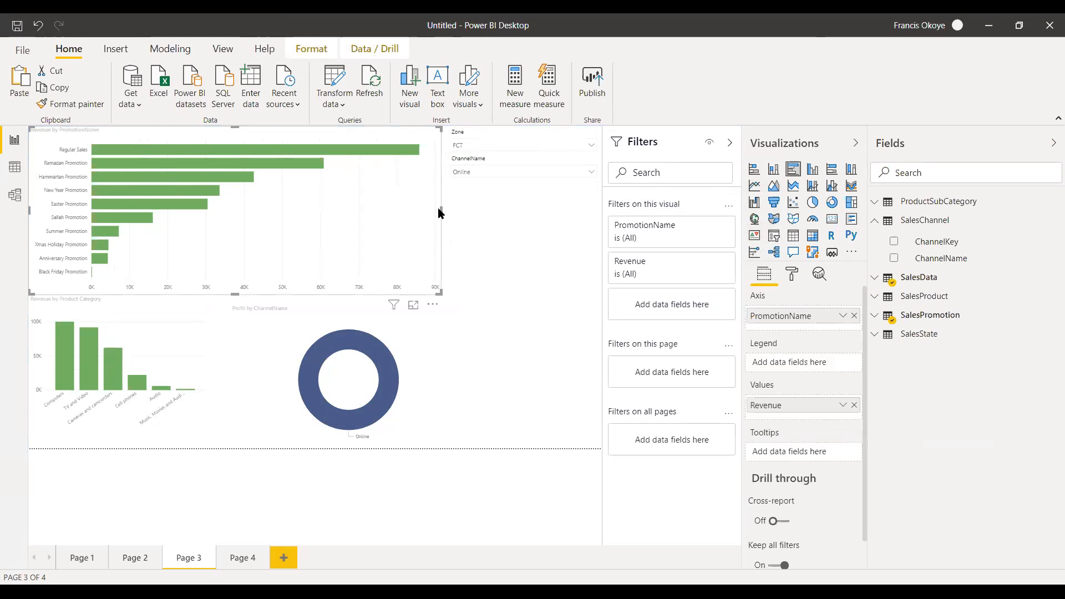
pyautogui.moveTo(440, 209); pyautogui.dragTo(329, 194)
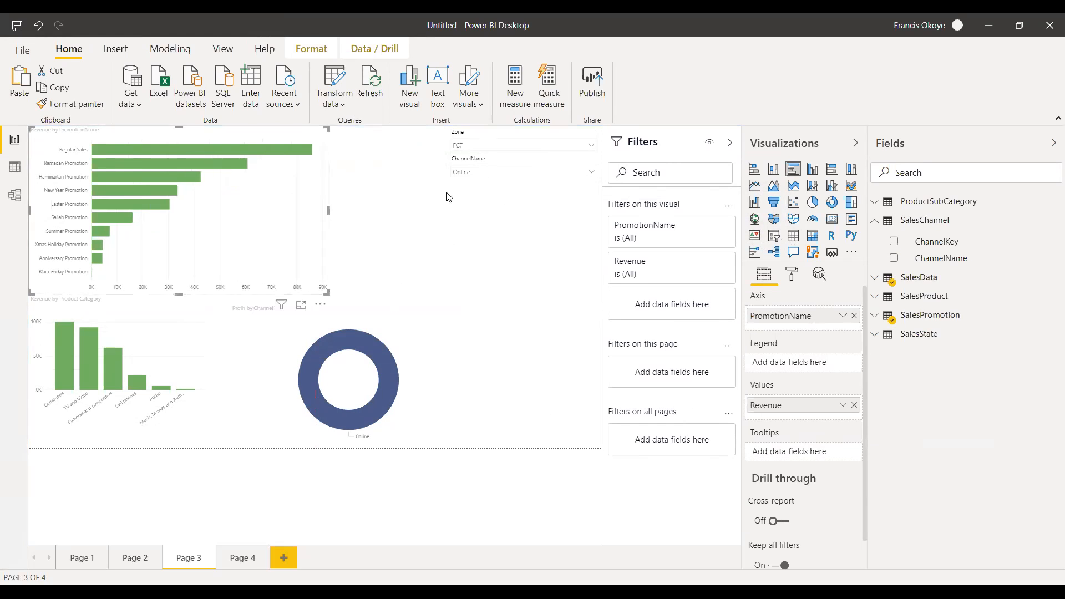
# Delete the ChannelName dropdown slicer and move the Zone slicer to the page's lower-right corner.
pyautogui.moveTo(523, 169); pyautogui.dragTo(483, 183)
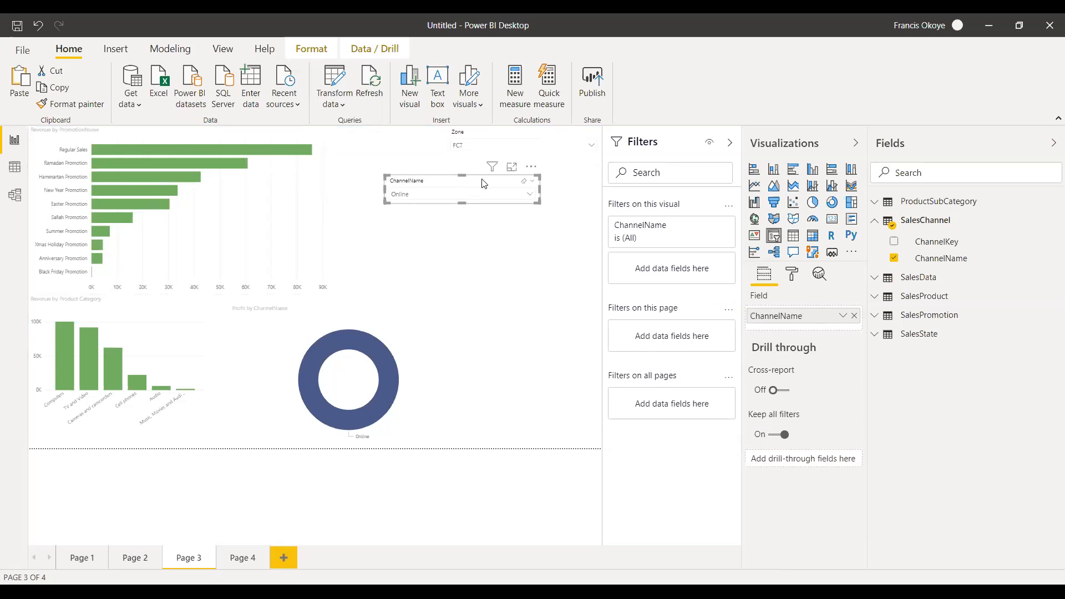
pyautogui.press('Delete')
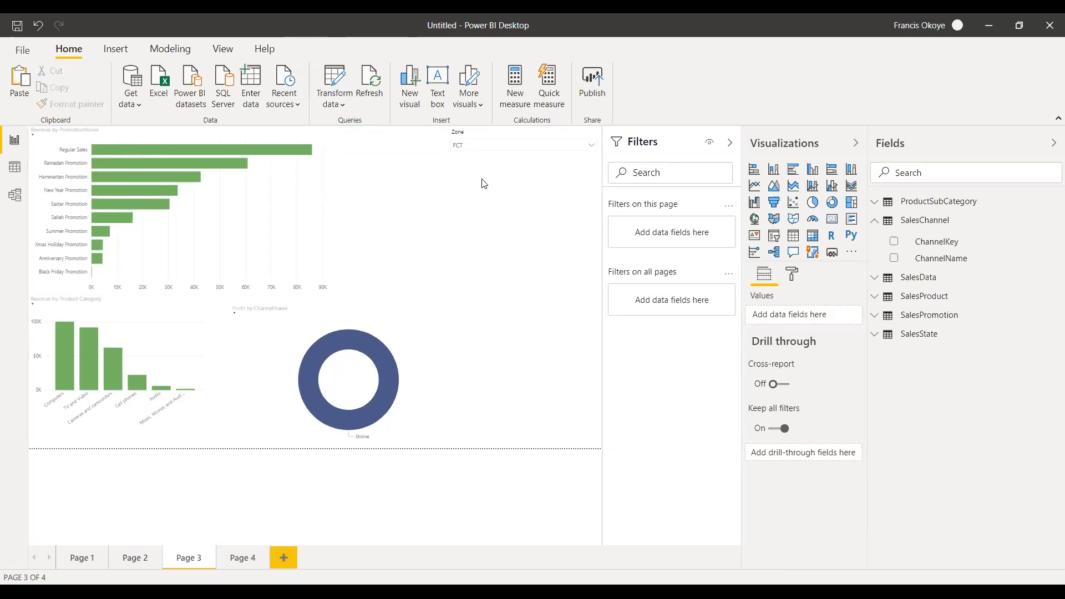
pyautogui.moveTo(555, 136); pyautogui.dragTo(566, 429)
pyautogui.click(557, 173)
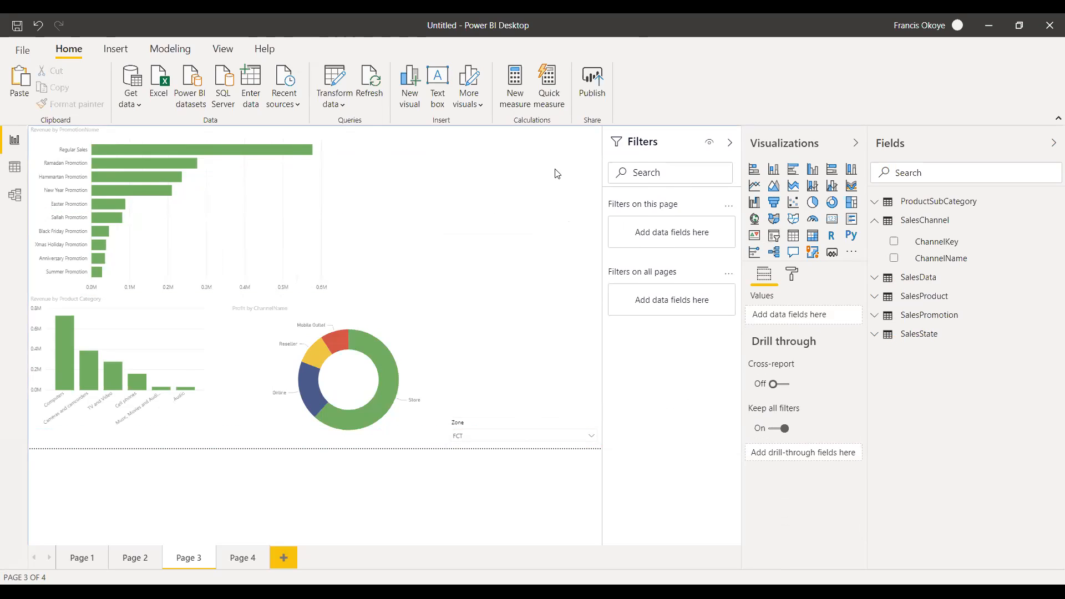
# Add a ChannelName slicer in list style in the free space beside the promotion chart.
pyautogui.click(774, 242)
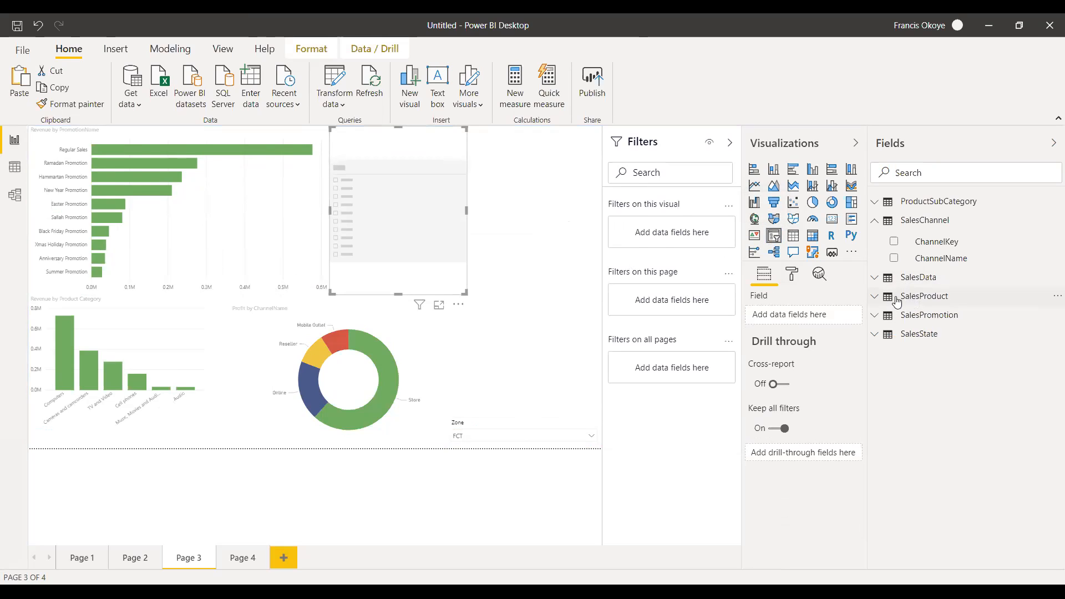
pyautogui.moveTo(925, 259); pyautogui.dragTo(454, 204)
pyautogui.click(480, 133)
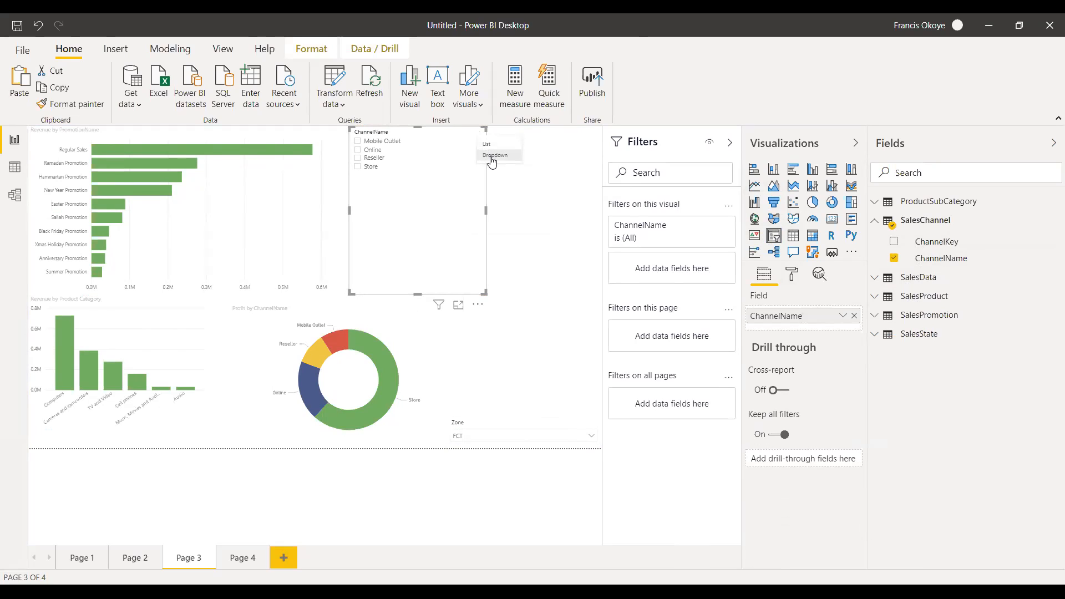
pyautogui.click(488, 145)
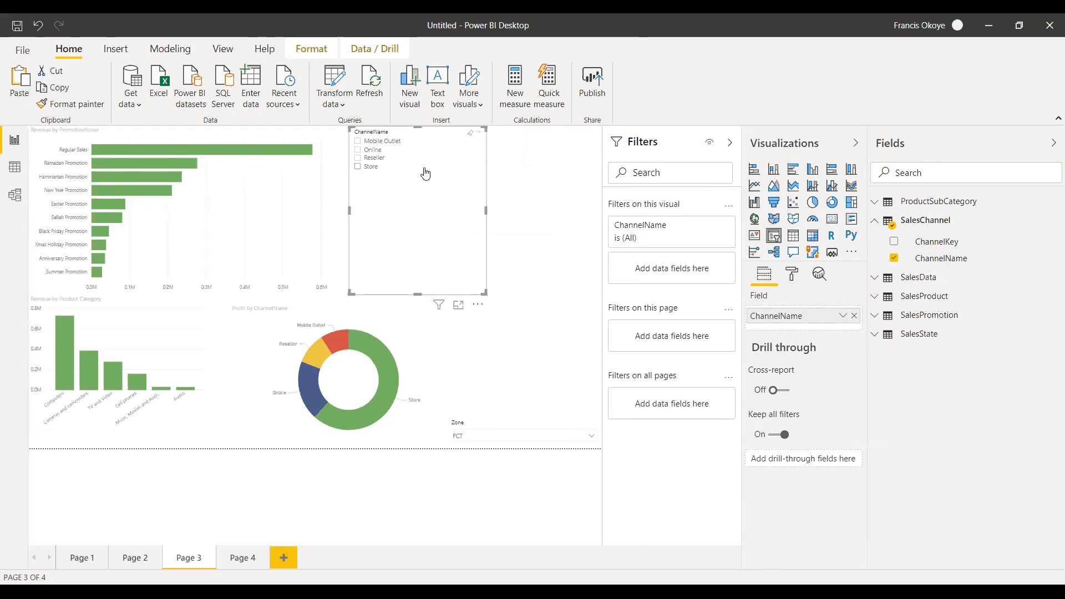
# Check the slicer header format options, filter the page by Reseller and clear that selection.
pyautogui.click(791, 282)
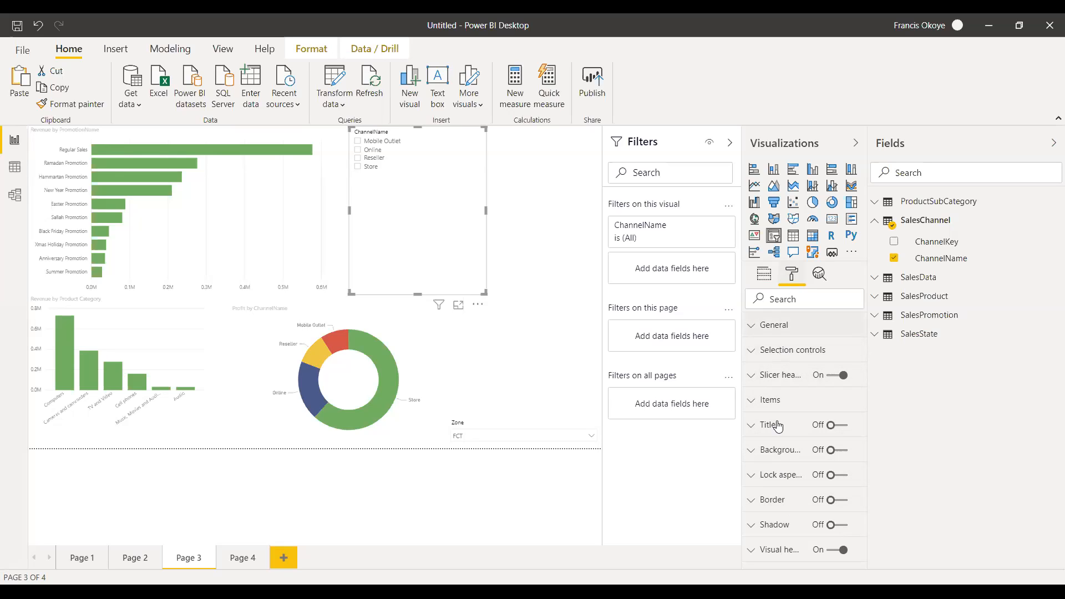
pyautogui.click(754, 376)
pyautogui.click(754, 376)
pyautogui.click(454, 158)
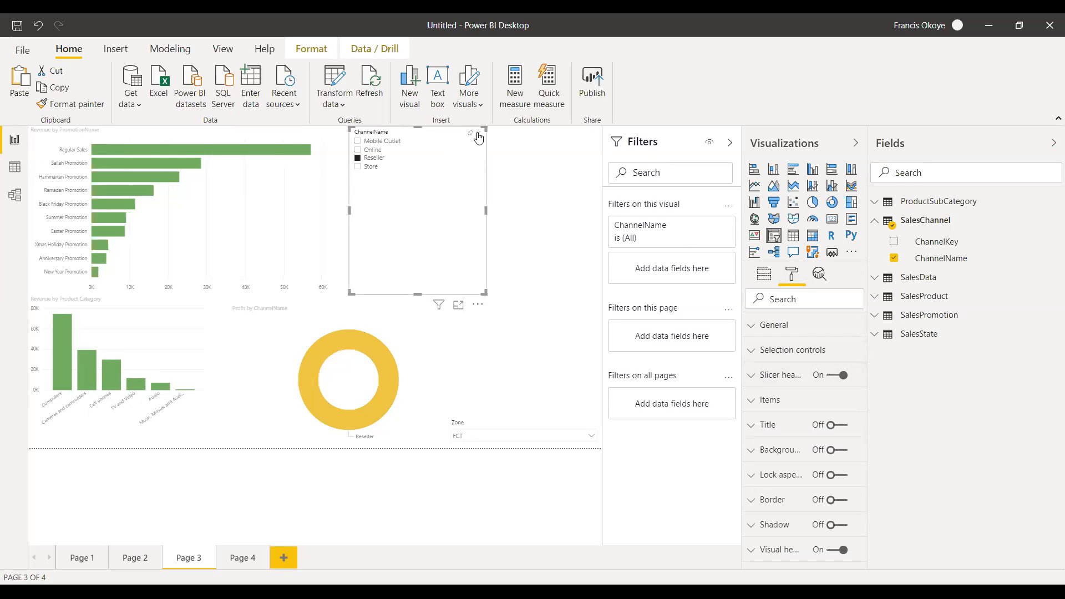
pyautogui.click(479, 134)
# Try the ChannelName slicer as a dropdown and look through its general format options.
pyautogui.click(481, 135)
pyautogui.click(484, 155)
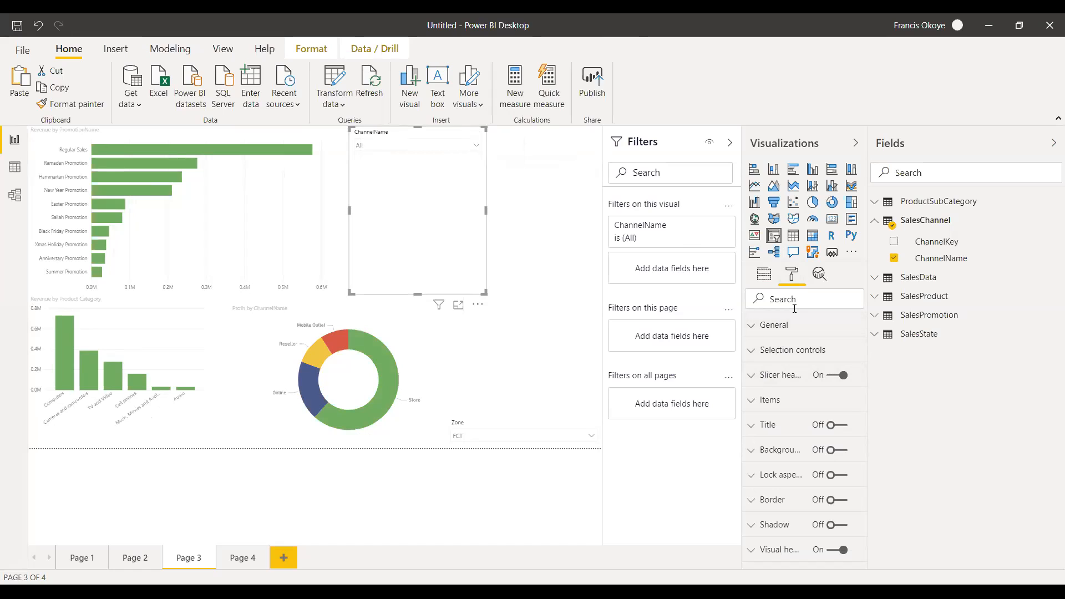
pyautogui.click(765, 274)
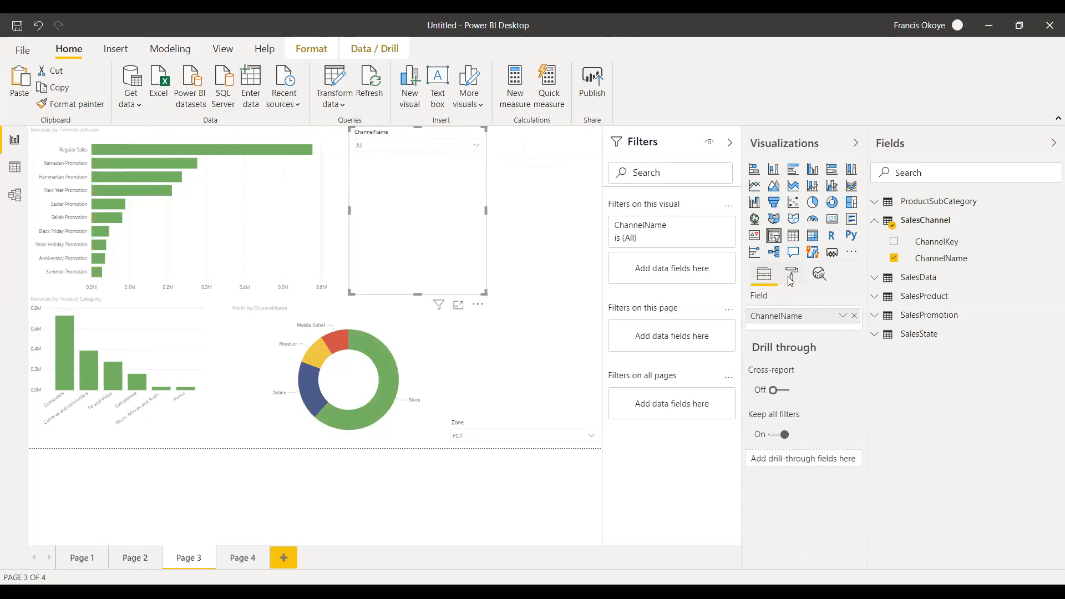
pyautogui.click(792, 274)
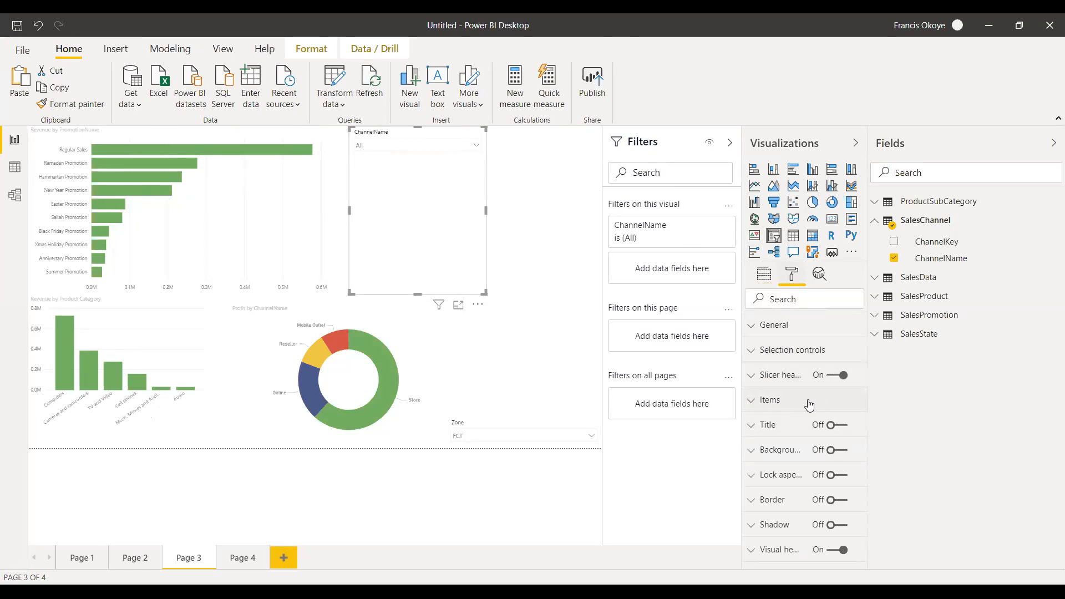
pyautogui.click(752, 326)
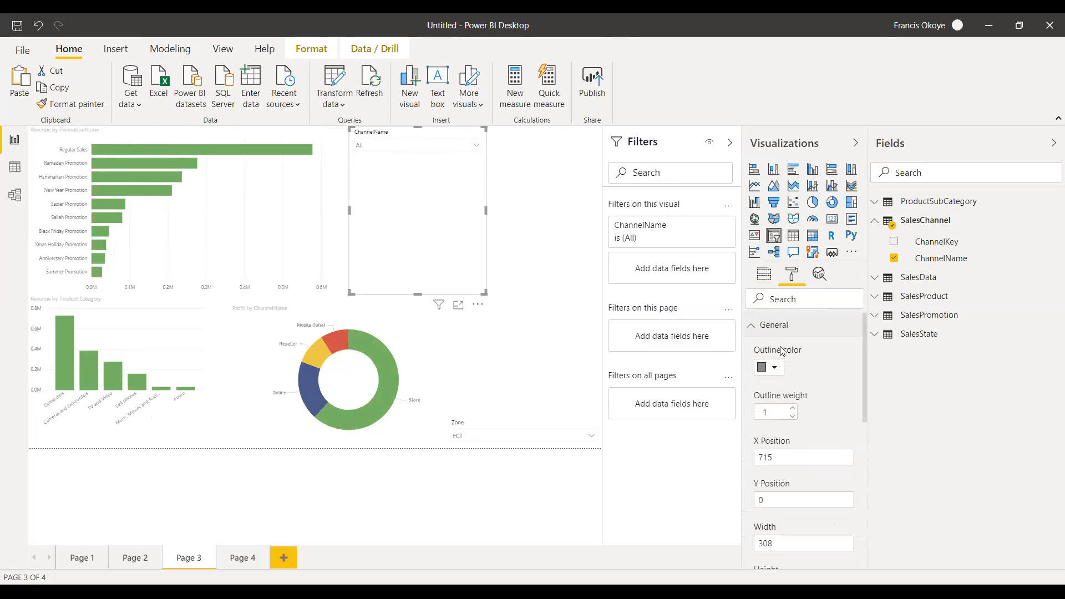
pyautogui.moveTo(864, 344); pyautogui.dragTo(868, 319)
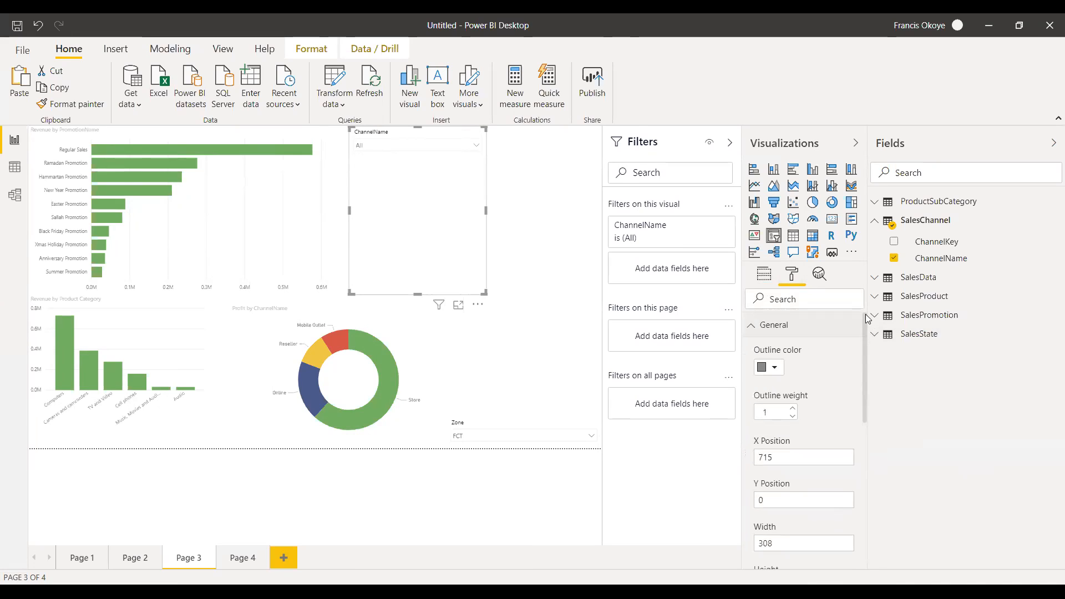
# Switch the ChannelName slicer from dropdown back to a list.
pyautogui.click(478, 147)
pyautogui.click(477, 144)
pyautogui.click(479, 132)
pyautogui.click(487, 143)
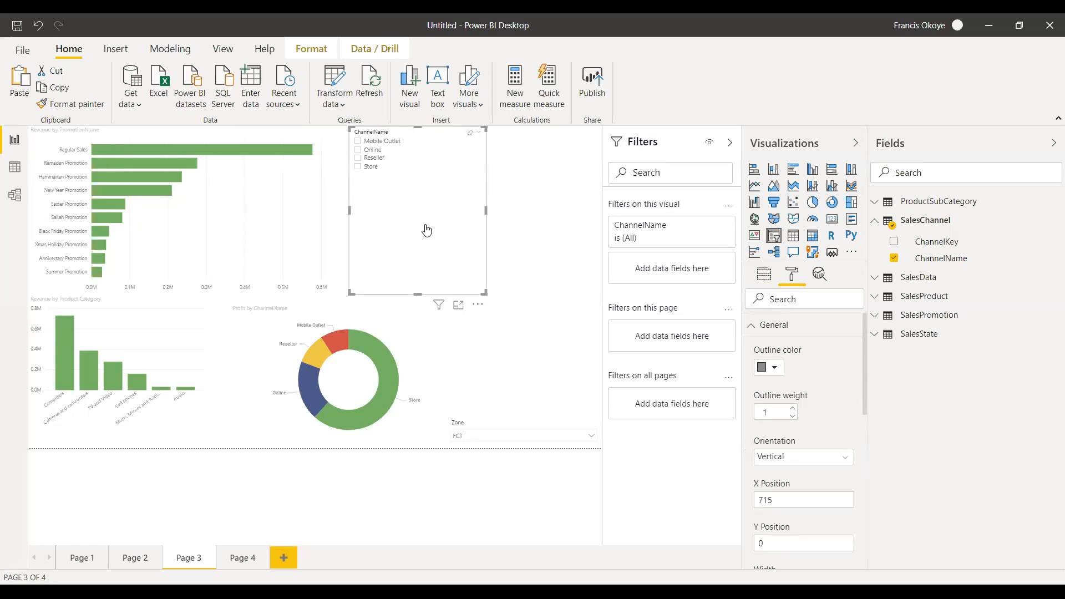
# Set the ChannelName slicer's orientation to Horizontal and resize it into a wide single row of channel buttons.
pyautogui.click(817, 459)
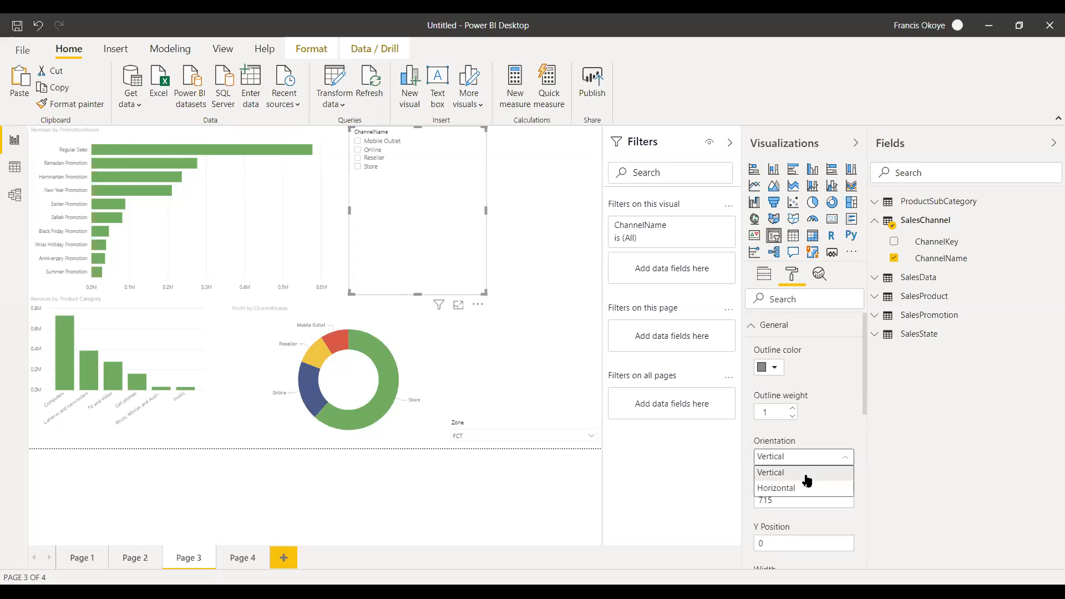
pyautogui.click(805, 490)
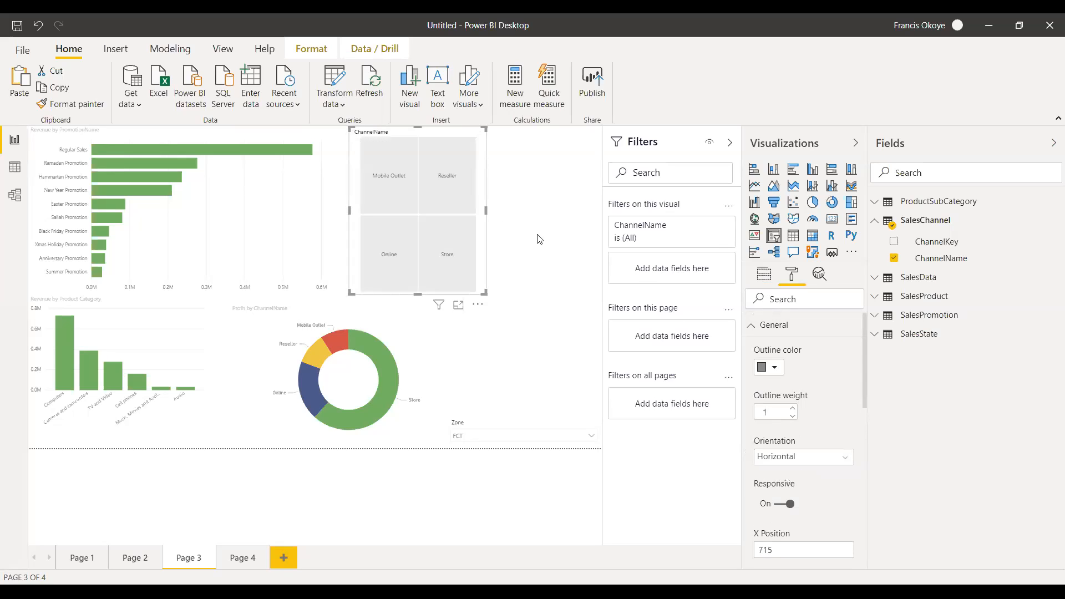
pyautogui.moveTo(486, 209); pyautogui.dragTo(590, 205)
pyautogui.moveTo(471, 294); pyautogui.dragTo(495, 171)
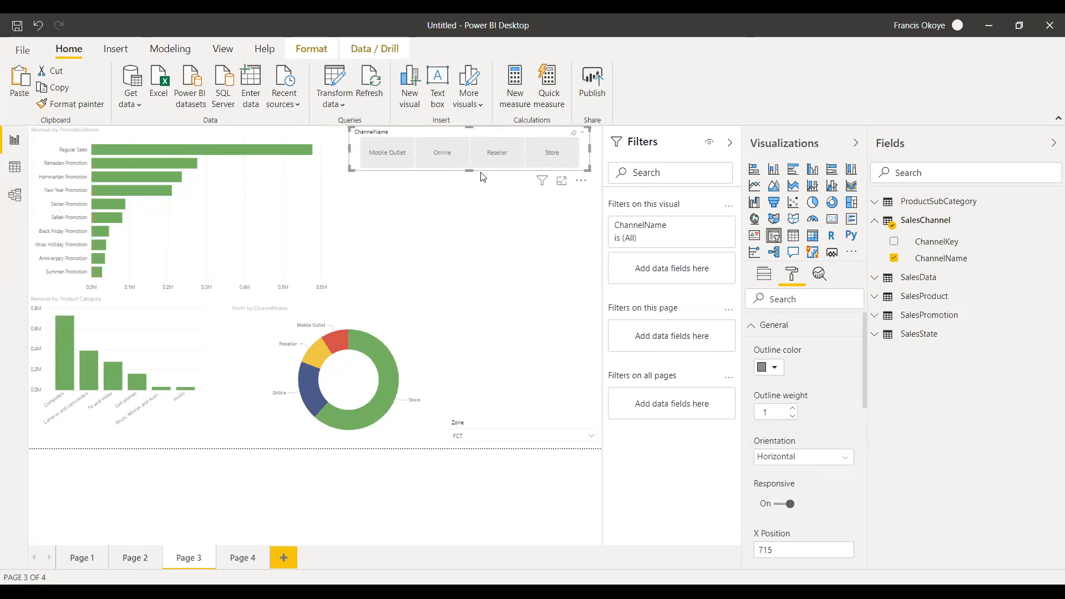
# Filter the page charts with the ChannelName buttons by Online, Reseller and Store in turn.
pyautogui.click(437, 152)
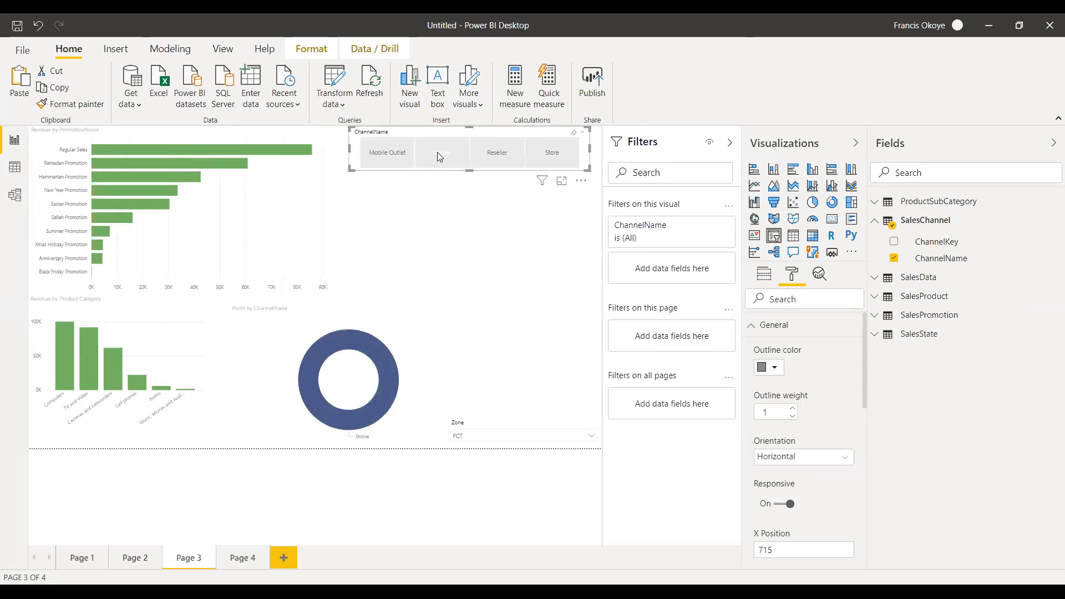
pyautogui.click(493, 153)
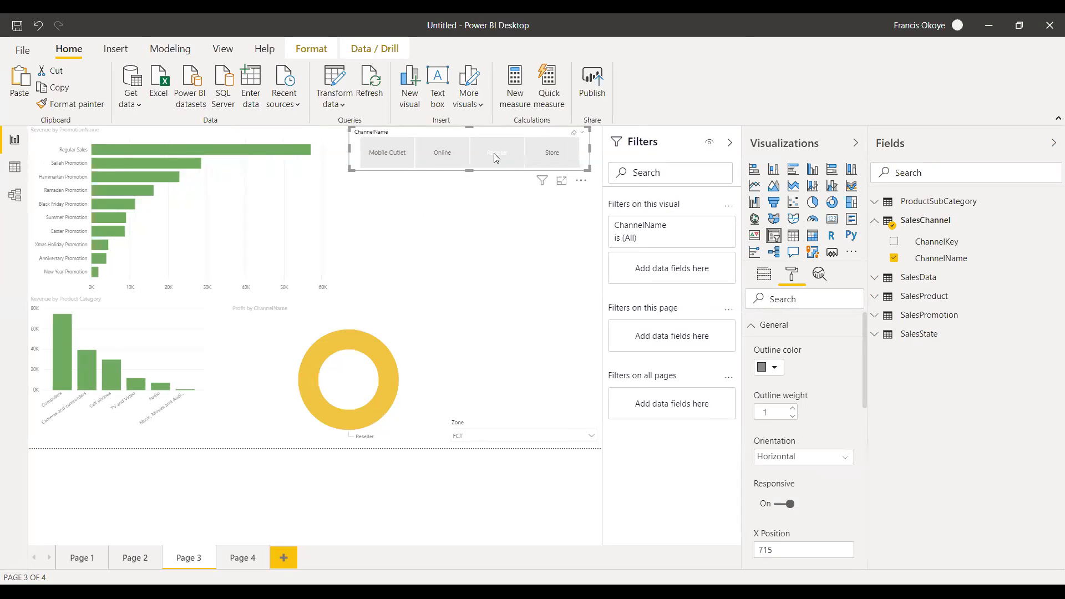
pyautogui.click(547, 154)
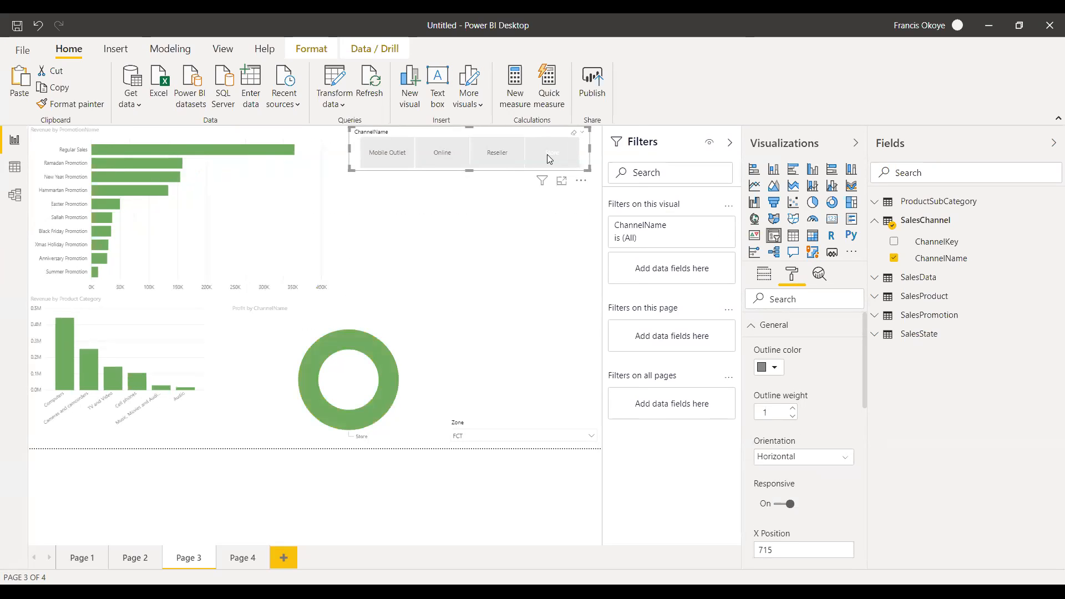
# Delete the Profit by ChannelName donut chart and the existing ChannelName slicer from the page.
pyautogui.click(427, 366)
pyautogui.press('Delete')
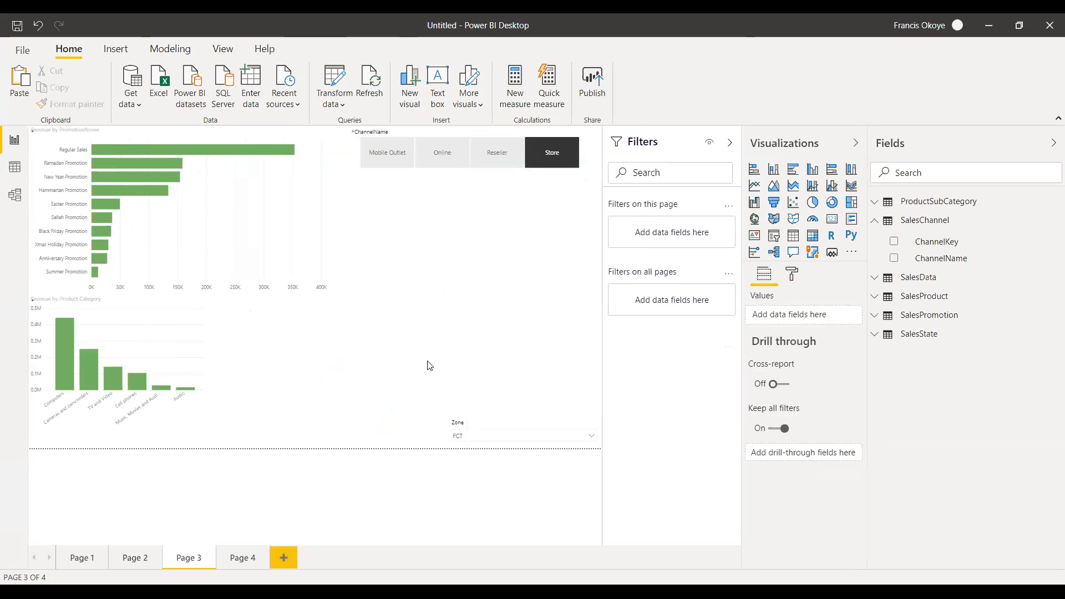
pyautogui.click(403, 163)
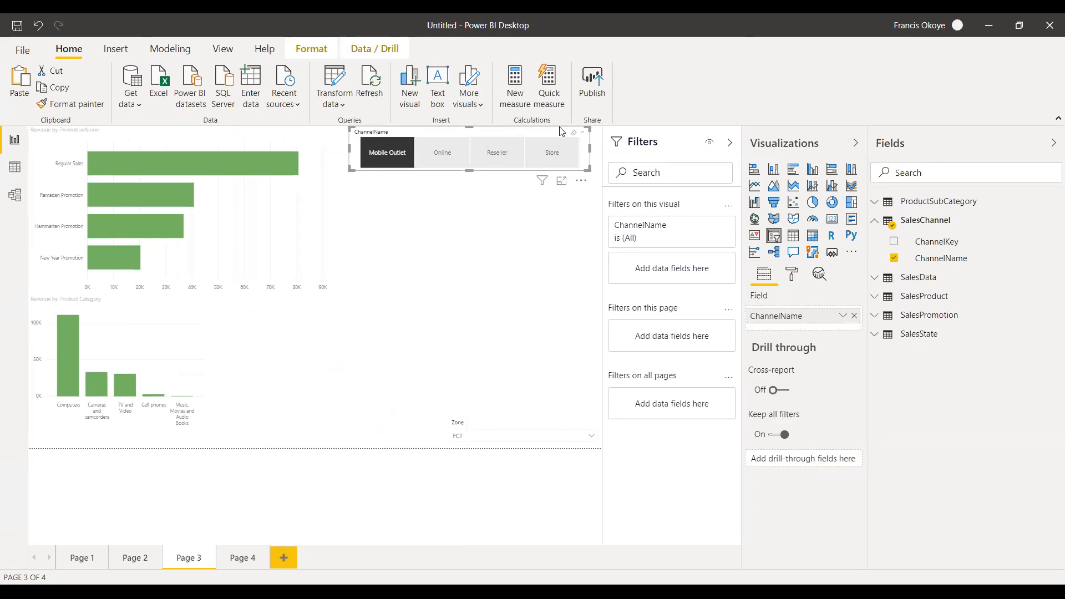
pyautogui.click(582, 136)
pyautogui.click(582, 136)
pyautogui.press('Delete')
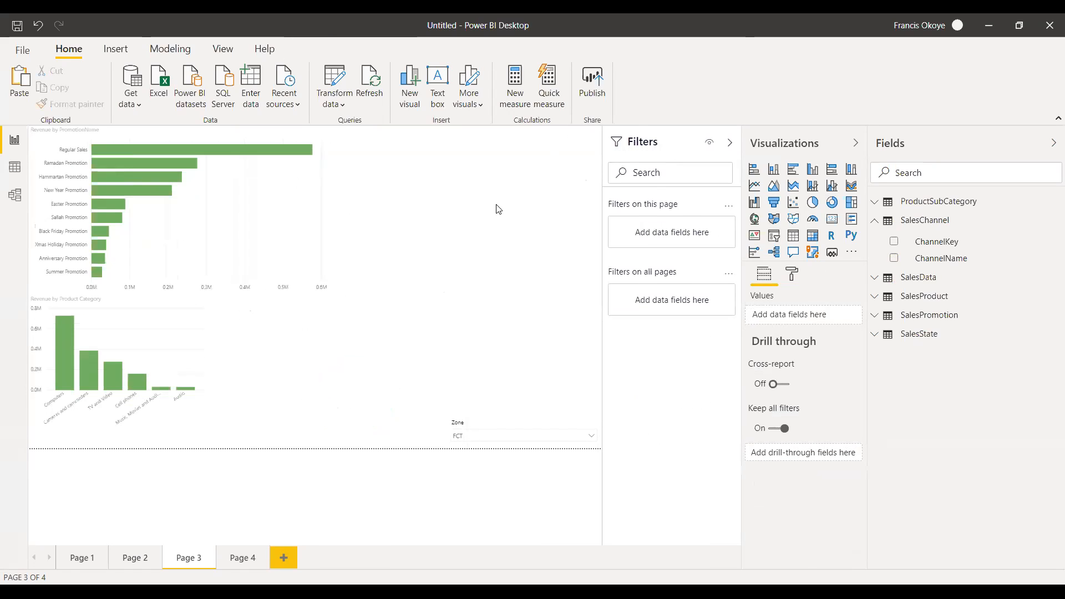
# Add a new slicer based on the ChannelName field of SalesChannel in the empty area beside the promotion chart.
pyautogui.click(774, 235)
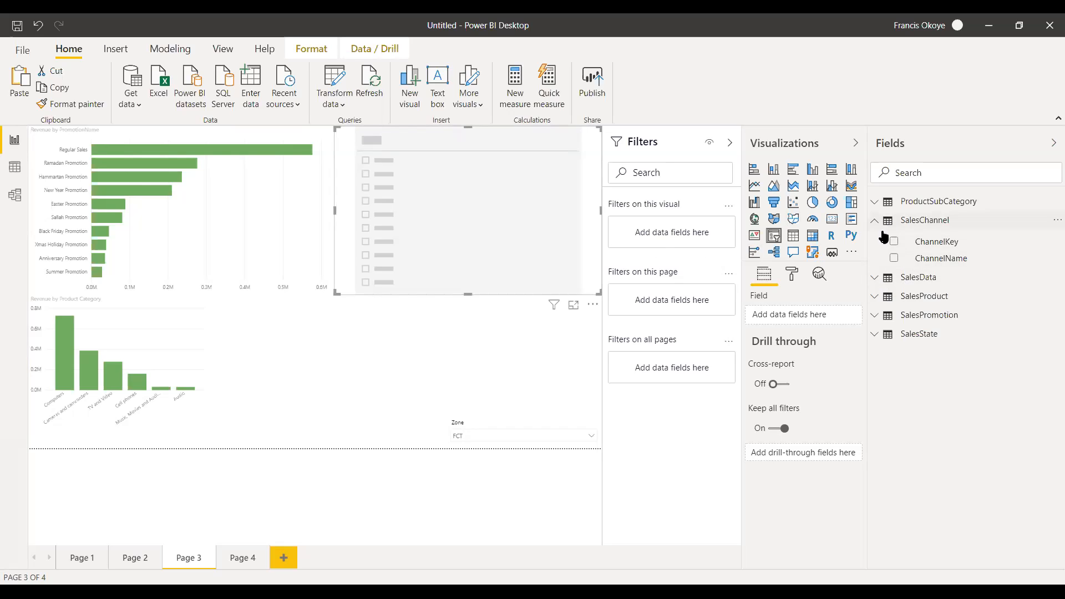
pyautogui.moveTo(965, 259); pyautogui.dragTo(469, 237)
pyautogui.moveTo(458, 145)
pyautogui.mouseDown()
pyautogui.moveTo(437, 141)
pyautogui.moveTo(454, 143)
pyautogui.mouseUp()
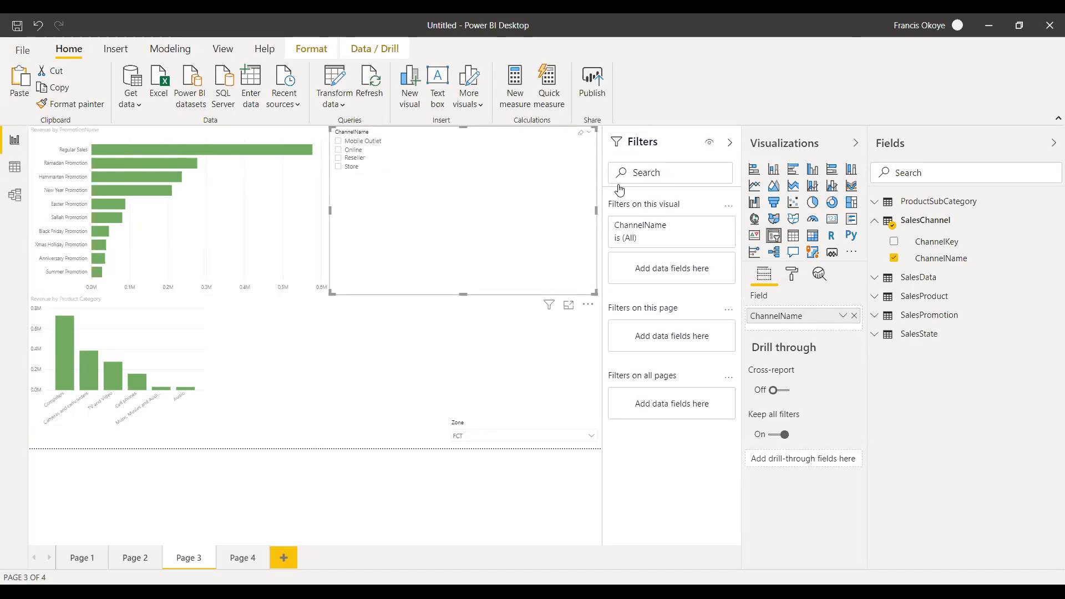
# Set the new ChannelName slicer's orientation to Horizontal and reduce its height to a single row of buttons.
pyautogui.click(793, 276)
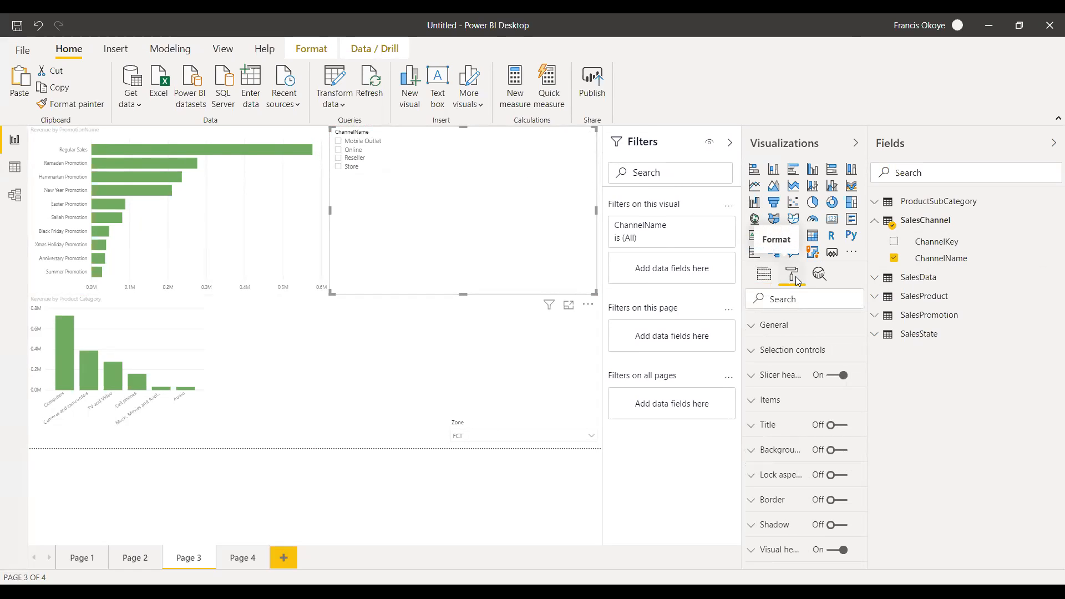
pyautogui.click(772, 326)
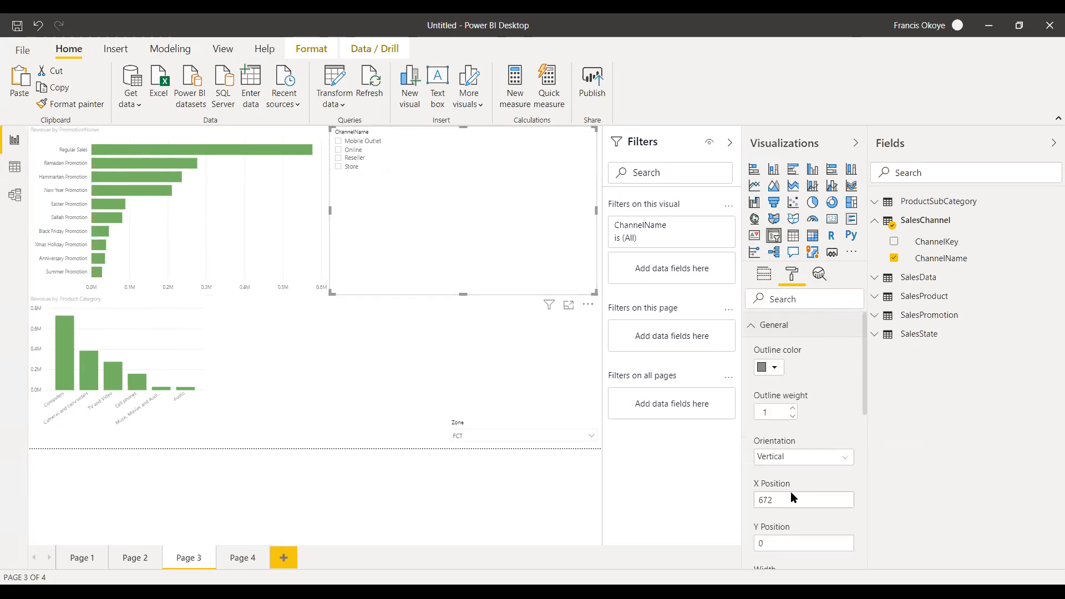
pyautogui.click(801, 462)
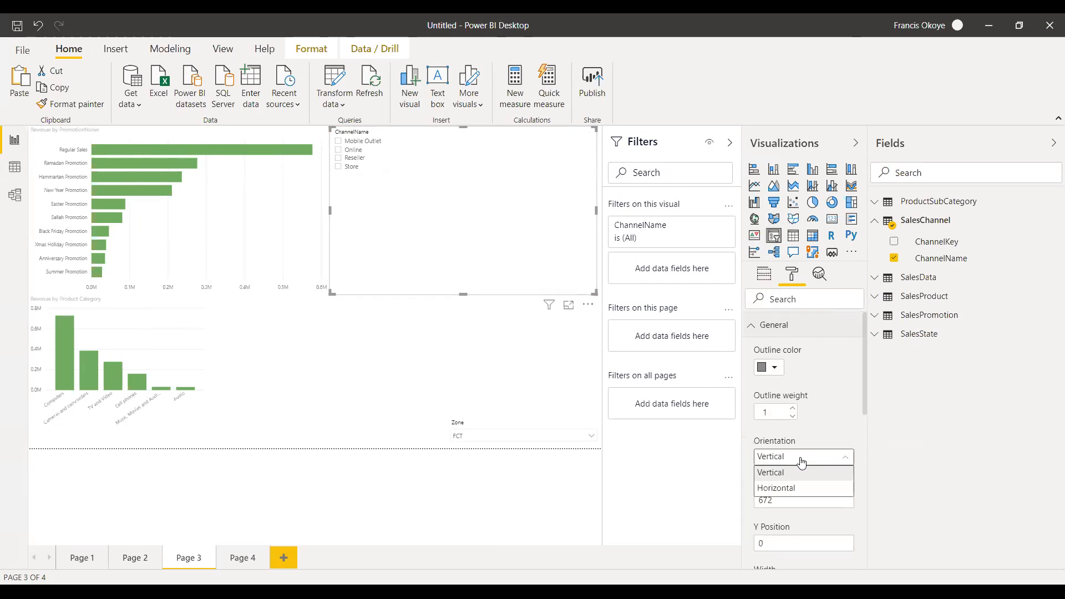
pyautogui.click(797, 491)
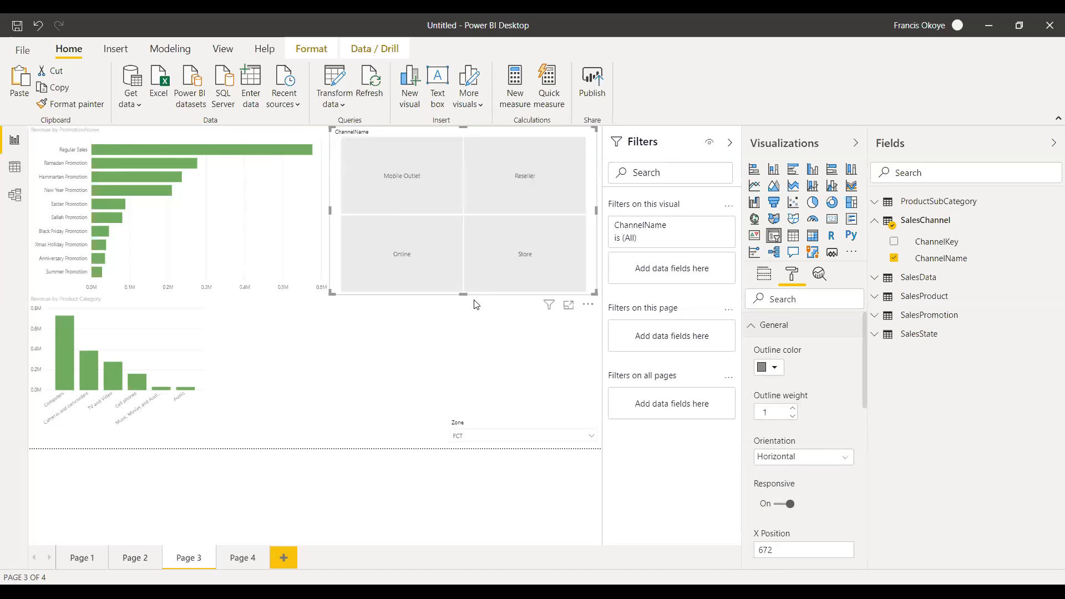
pyautogui.moveTo(463, 294); pyautogui.dragTo(457, 160)
# Filter the page charts by Reseller, Store, Online and Mobile Outlet in turn, leaving Mobile Outlet selected.
pyautogui.click(498, 148)
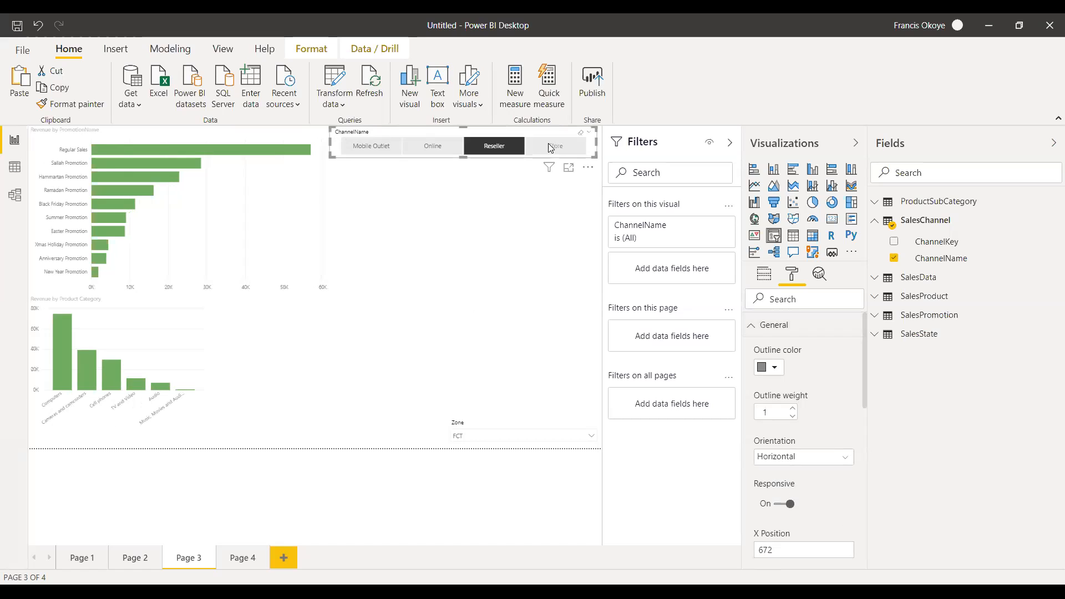
pyautogui.click(555, 147)
pyautogui.click(424, 147)
pyautogui.click(359, 150)
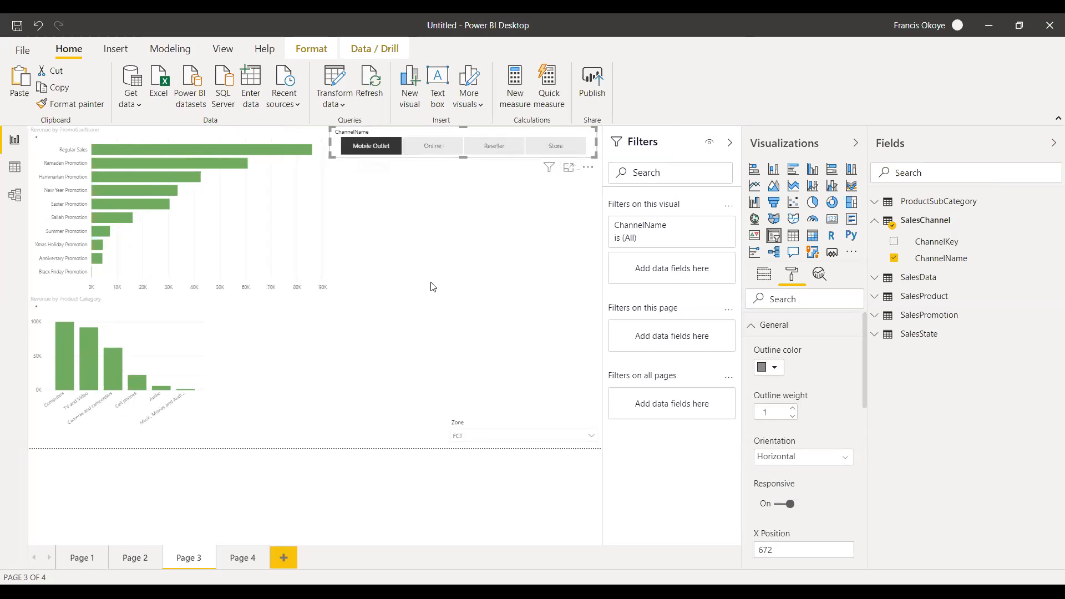
pyautogui.click(440, 300)
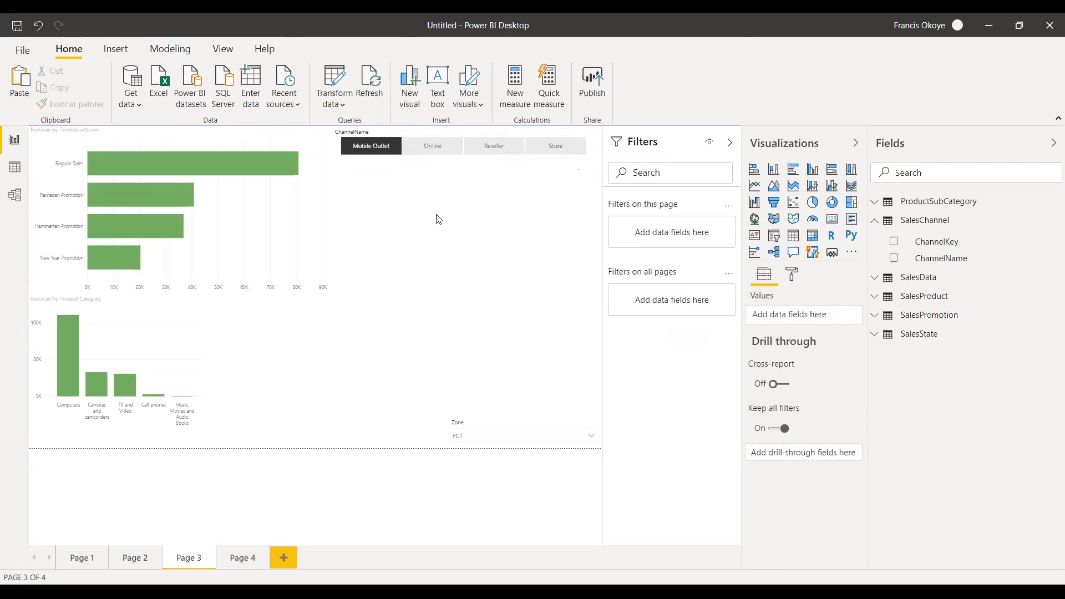
# Free a strip along the page's upper edge by shortening the promotion chart from above and moving the ChannelName slicer down.
pyautogui.click(321, 211)
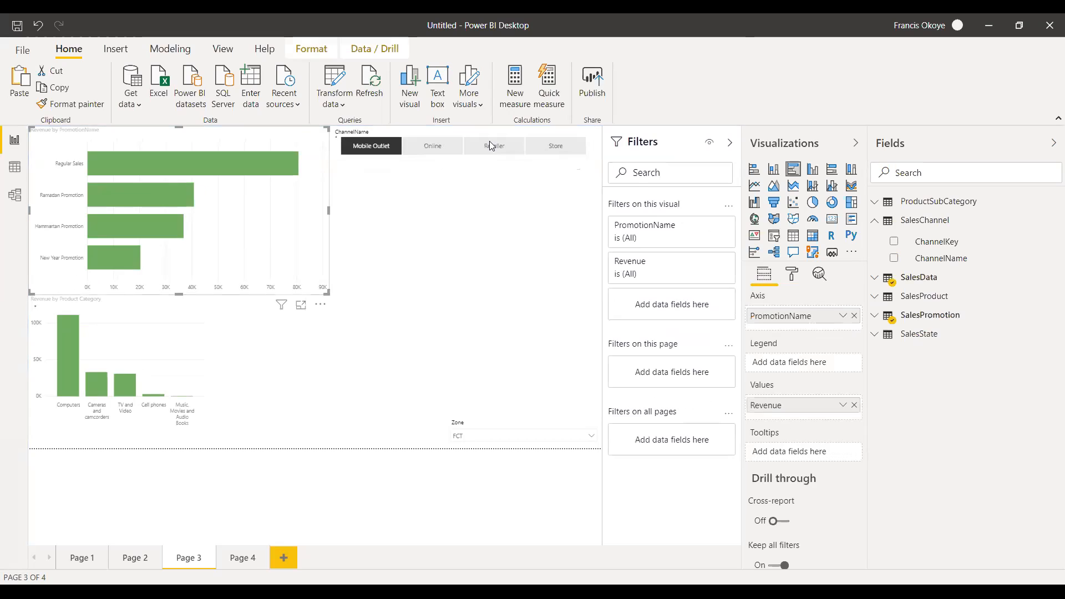
pyautogui.moveTo(490, 155); pyautogui.dragTo(490, 182)
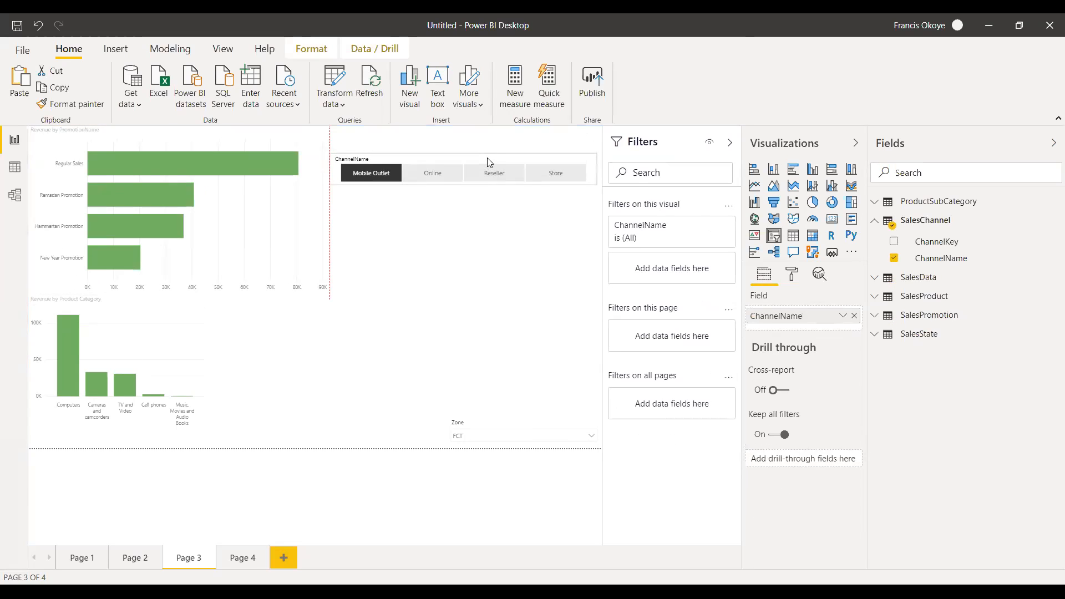
pyautogui.click(330, 227)
pyautogui.click(320, 231)
pyautogui.moveTo(209, 127); pyautogui.dragTo(173, 176)
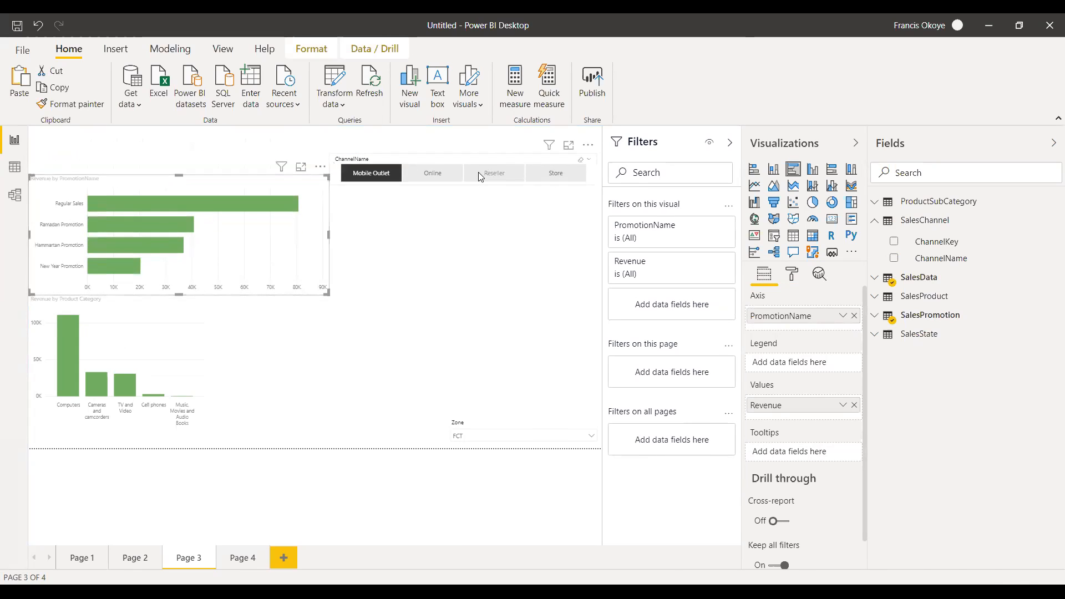
pyautogui.moveTo(482, 160); pyautogui.dragTo(476, 198)
pyautogui.click(471, 243)
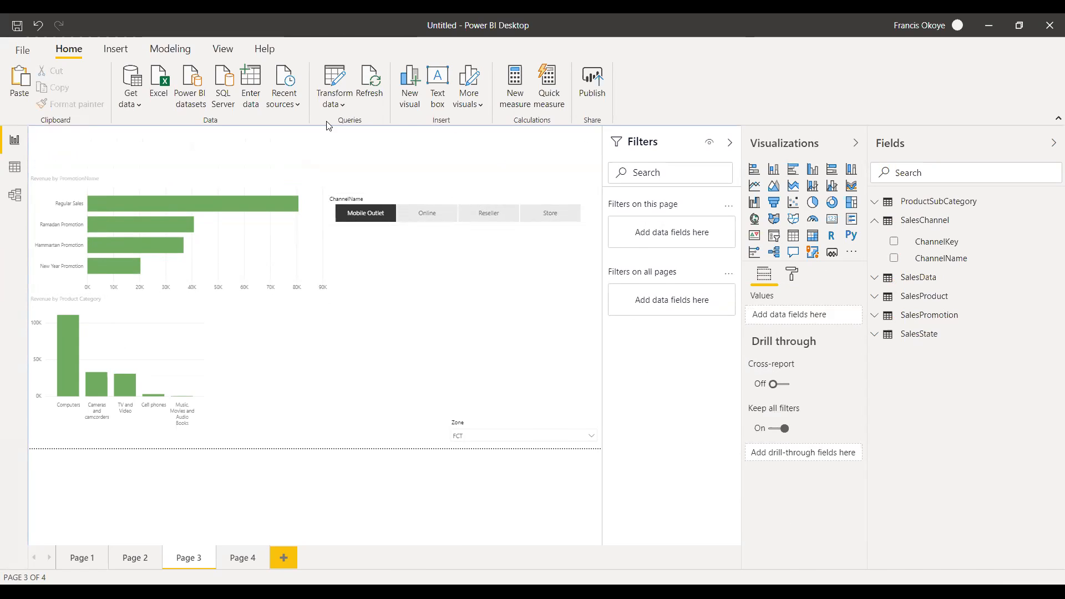
# Insert a text box above the charts, widen it and enter the title "SALES REPORT FOR 2020".
pyautogui.click(118, 50)
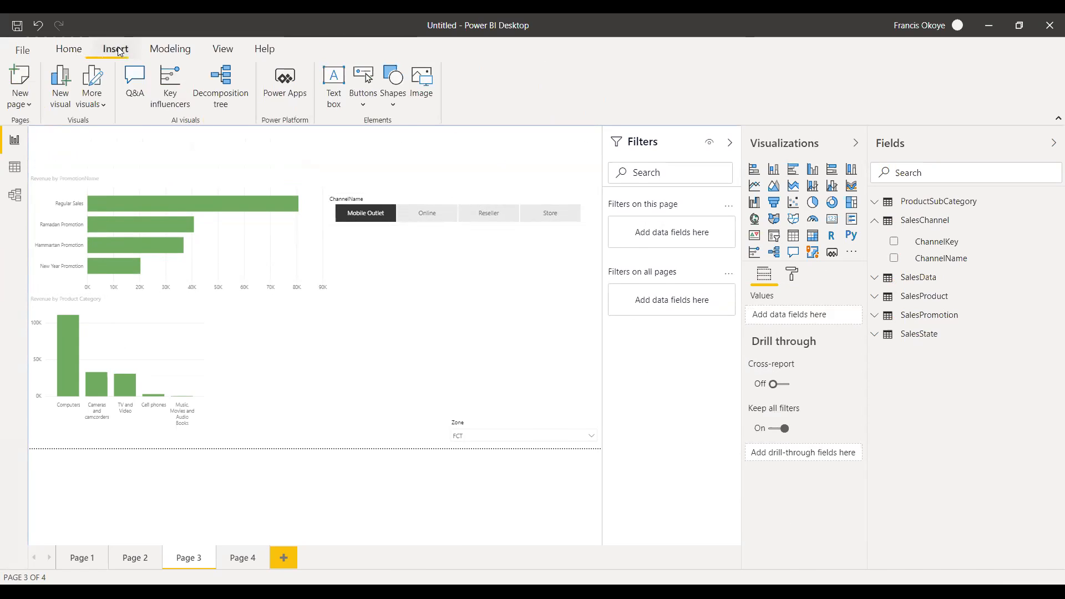
pyautogui.click(334, 91)
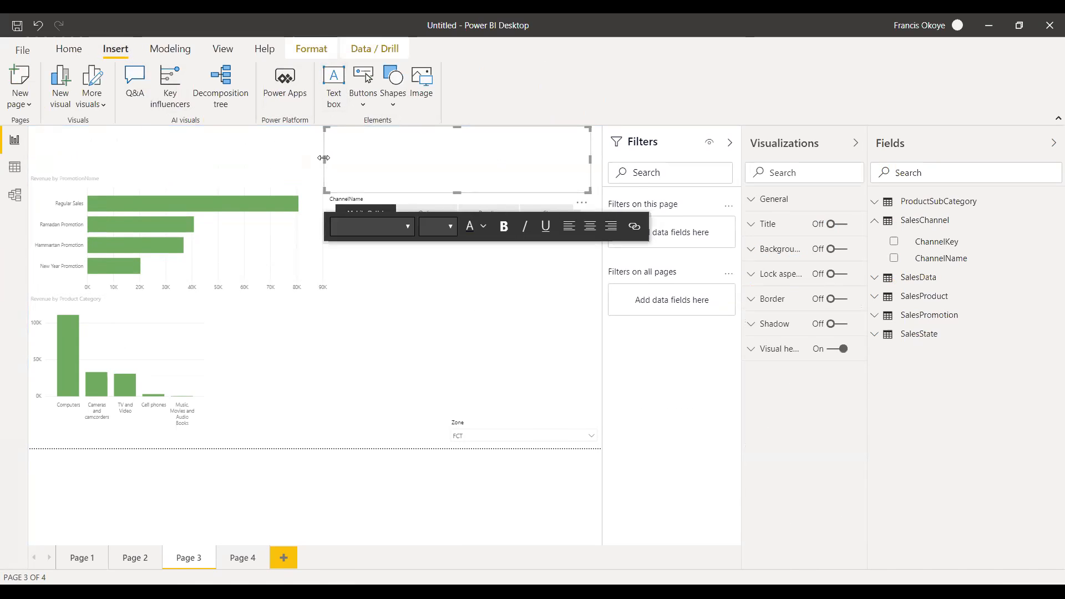
pyautogui.moveTo(324, 158); pyautogui.dragTo(169, 159)
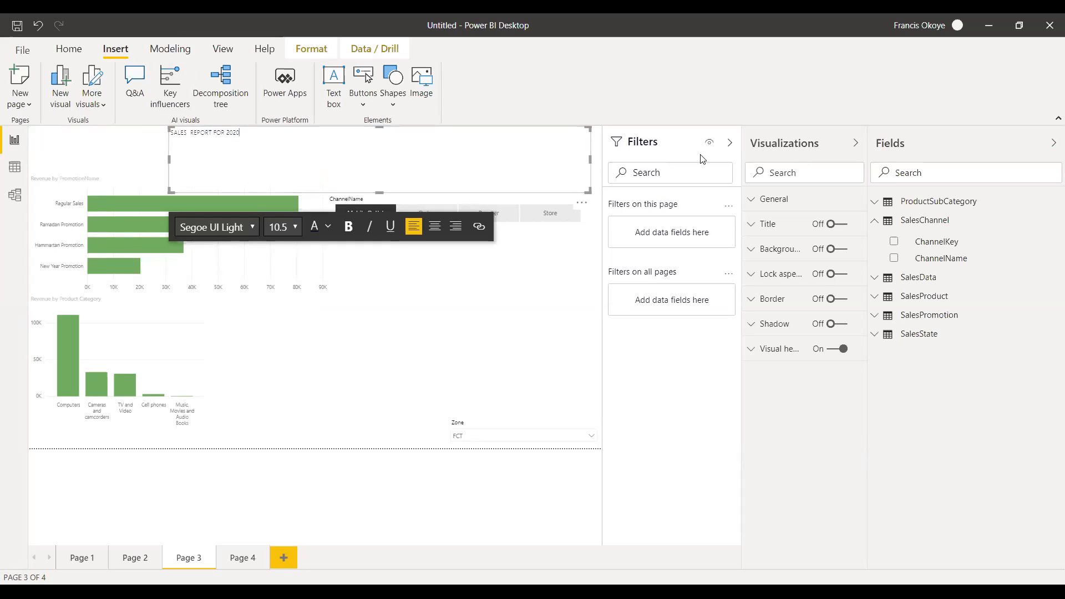
# Collapse the Fields pane to enlarge the report canvas, keeping the Visualizations pane open.
pyautogui.click(855, 145)
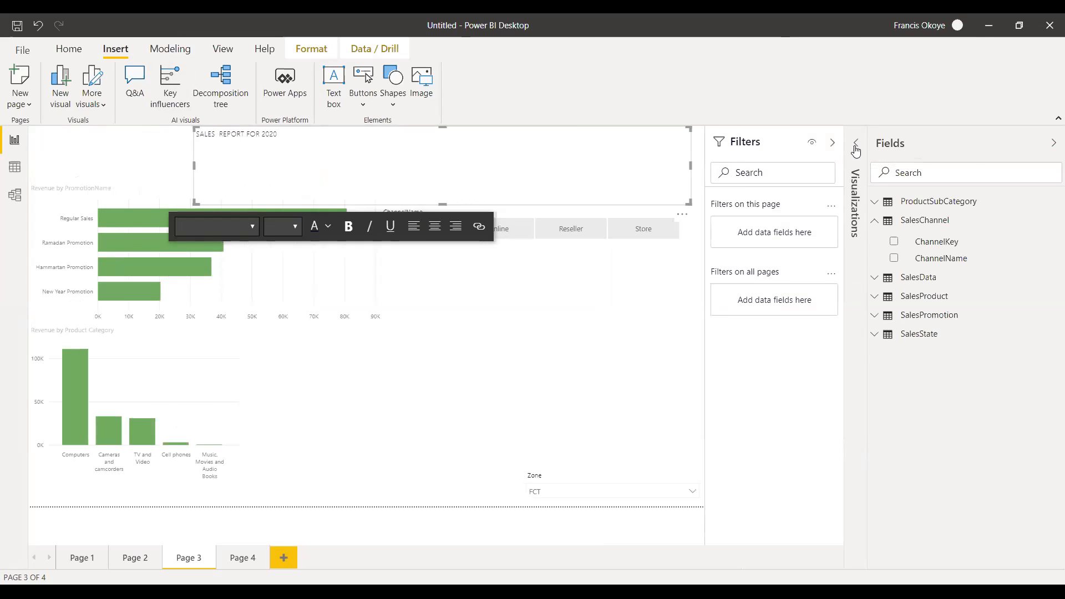
pyautogui.click(856, 150)
pyautogui.click(1053, 145)
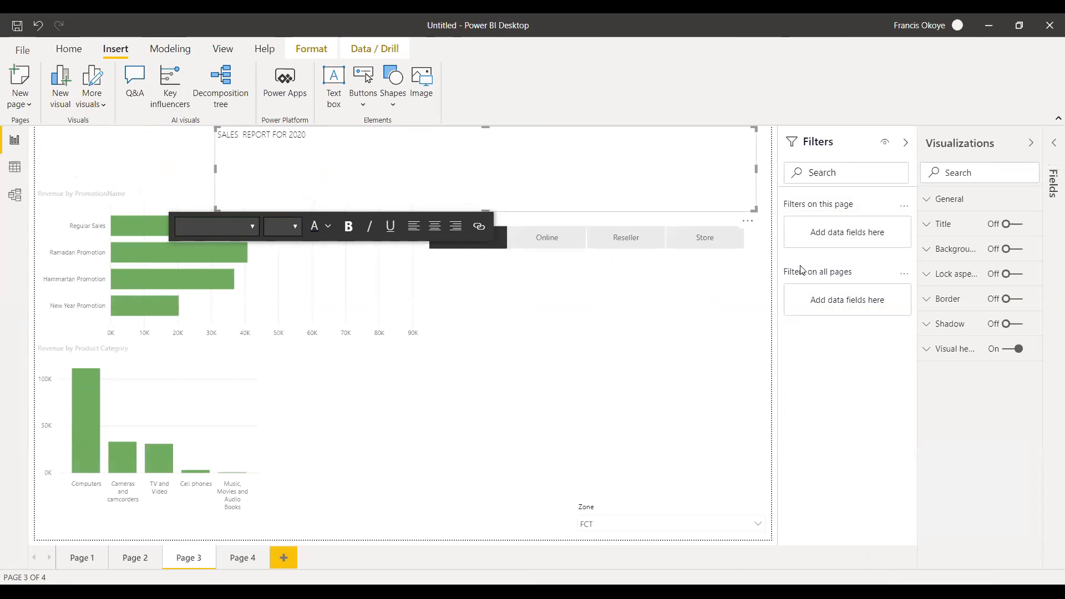
# Try to set the title text's font size to 40.
pyautogui.click(335, 139)
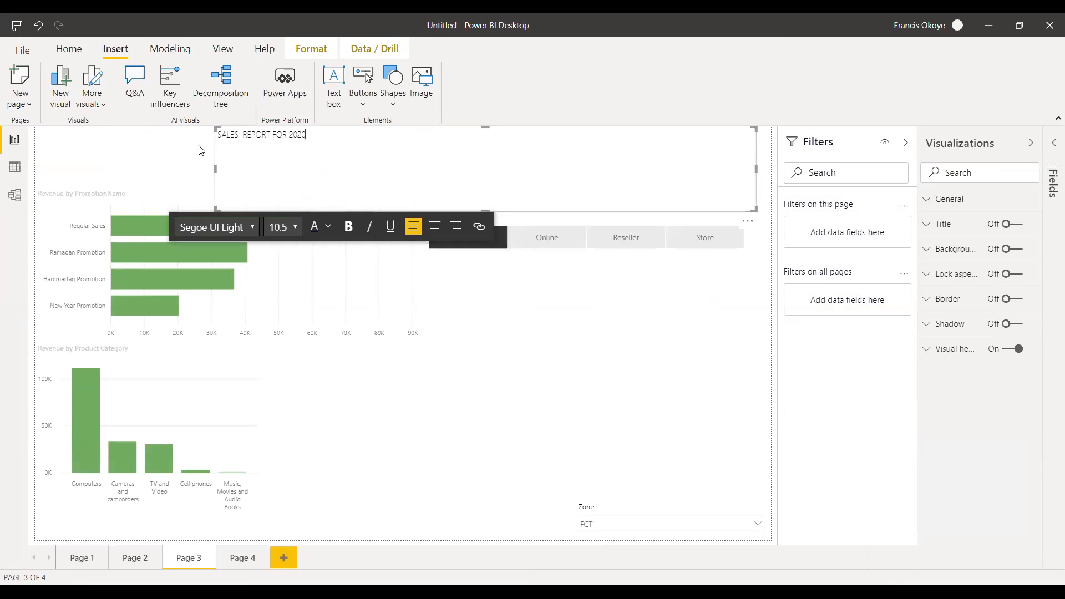
pyautogui.moveTo(368, 149); pyautogui.dragTo(252, 177)
pyautogui.click(295, 229)
pyautogui.click(282, 438)
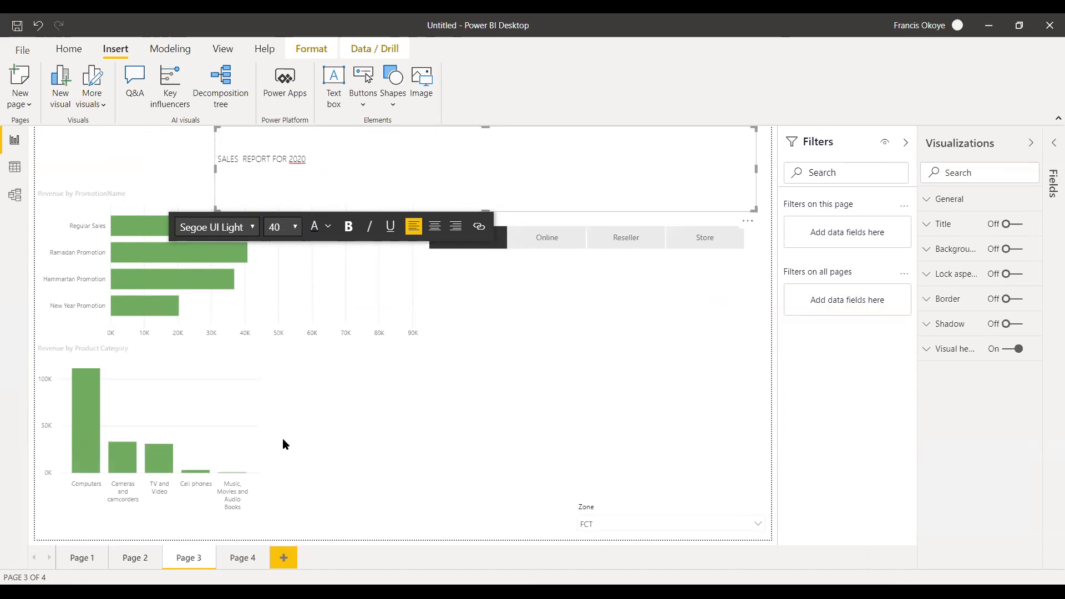
# Set the whole title's font size to 36 and shrink the text box to fit closely around the text.
pyautogui.moveTo(215, 159); pyautogui.dragTo(306, 160)
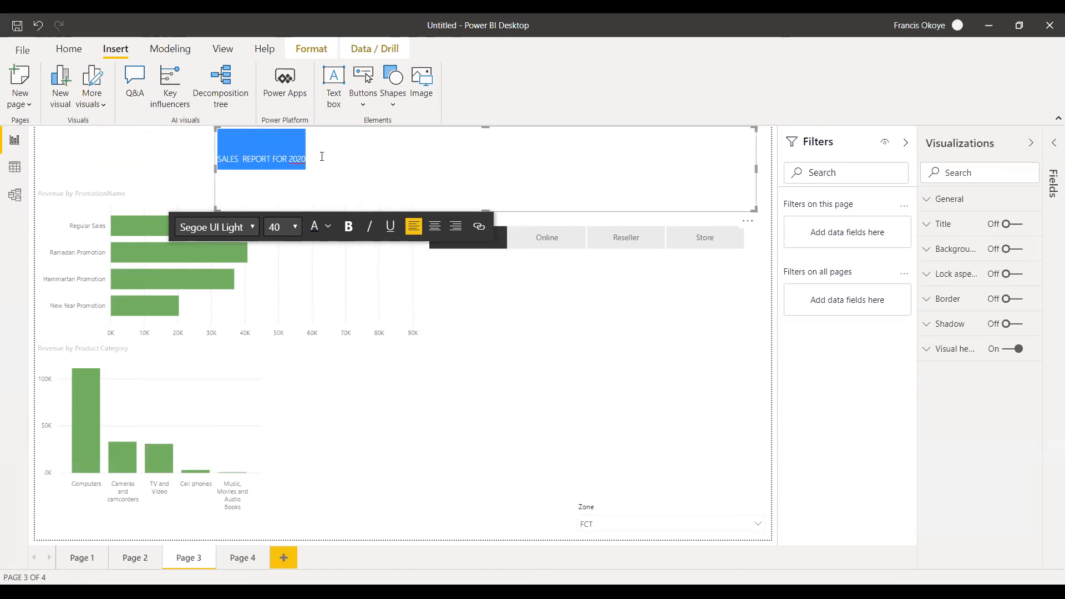
pyautogui.click(298, 227)
pyautogui.click(275, 423)
pyautogui.click(739, 177)
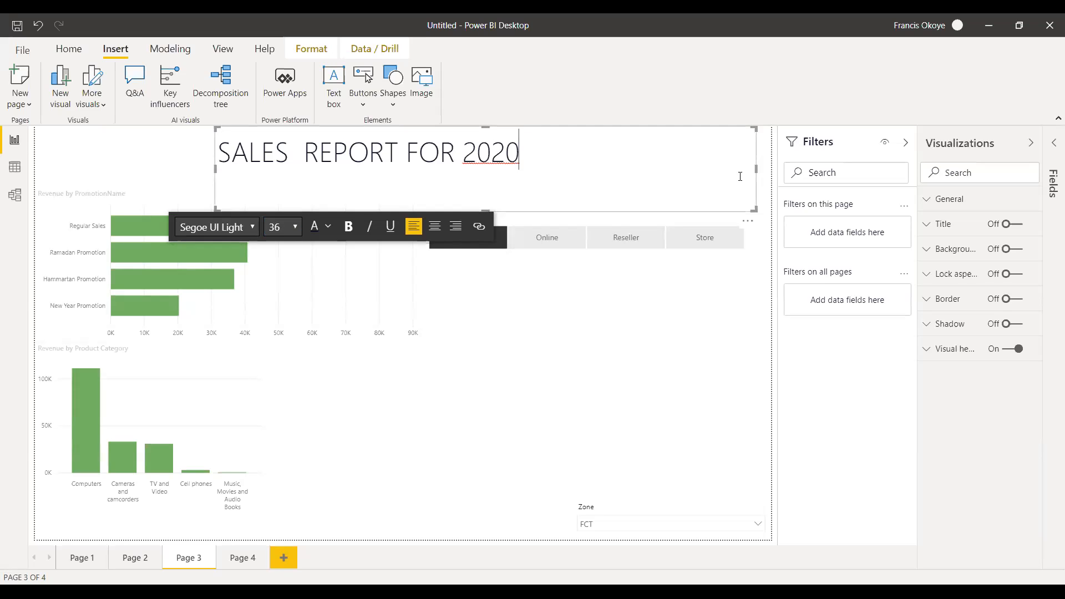
pyautogui.moveTo(756, 168); pyautogui.dragTo(534, 162)
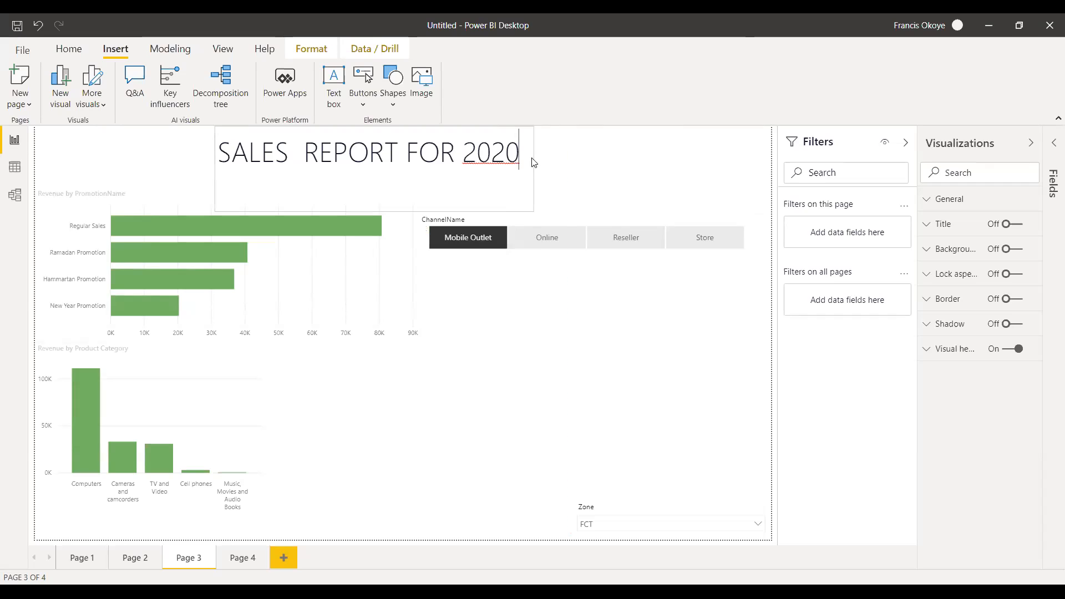
pyautogui.moveTo(372, 211); pyautogui.dragTo(373, 173)
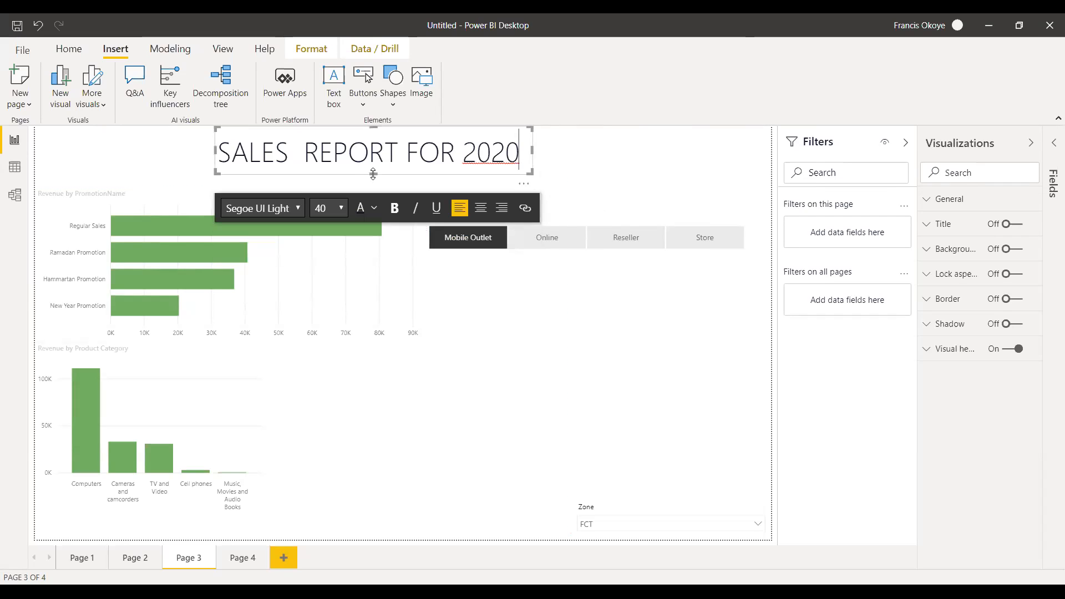
# Colour the whole title text orange-red using the recent colors.
pyautogui.click(375, 209)
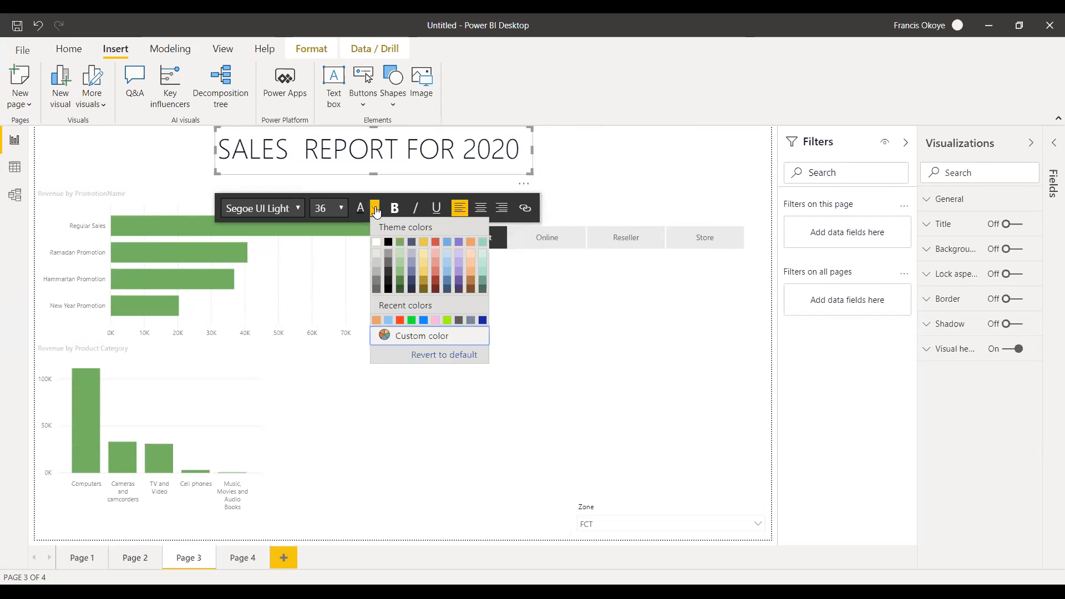
pyautogui.click(400, 320)
pyautogui.moveTo(520, 149); pyautogui.dragTo(213, 155)
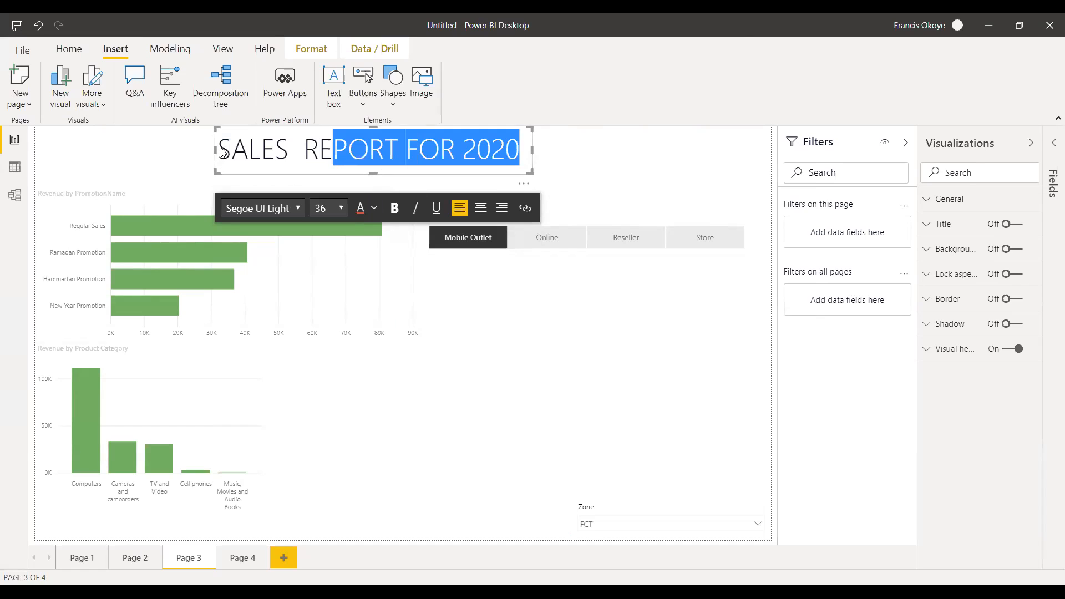
pyautogui.doubleClick(225, 150)
pyautogui.moveTo(343, 150); pyautogui.dragTo(523, 151)
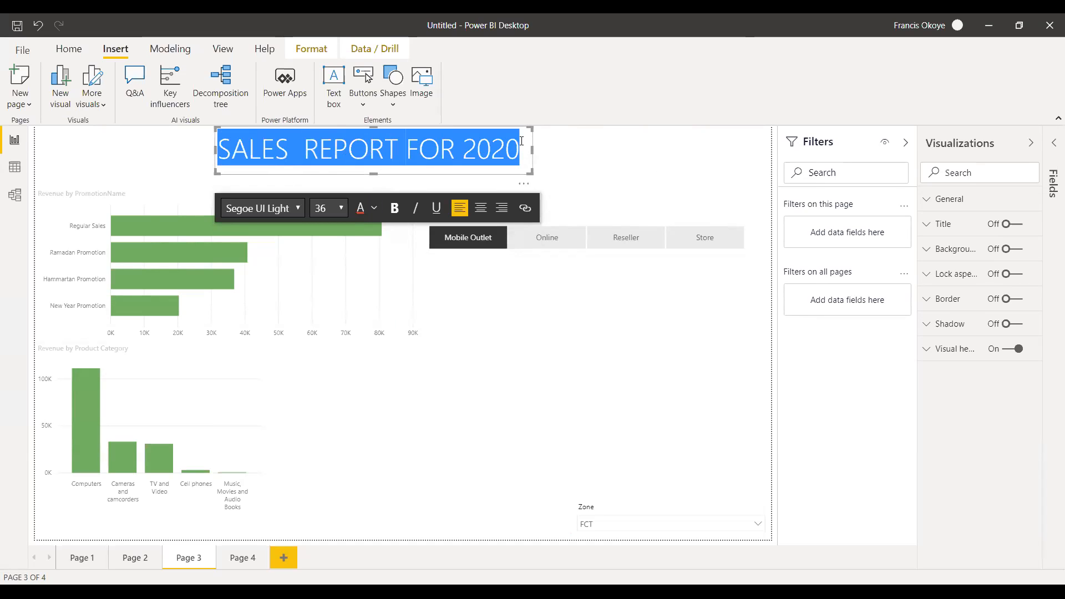
pyautogui.click(374, 207)
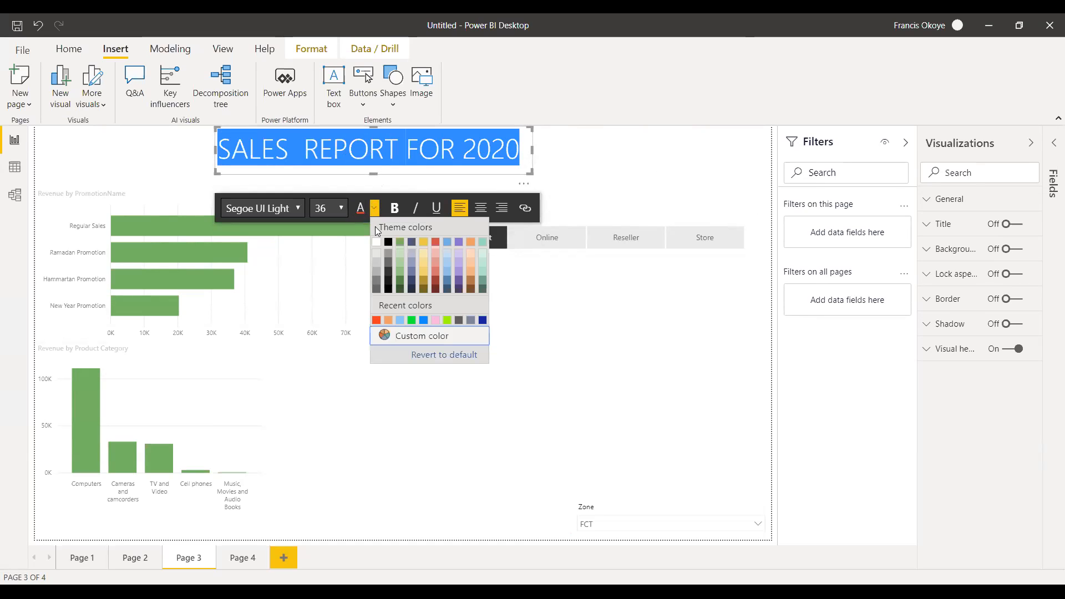
pyautogui.click(424, 322)
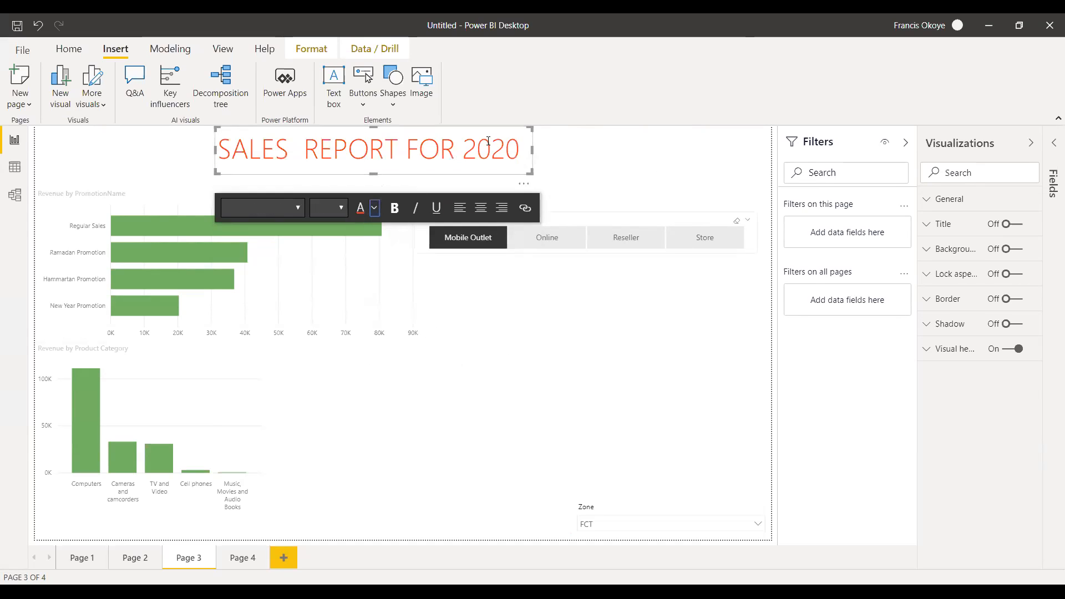
# Change the whole title text's colour to the bright blue from the recent colors.
pyautogui.click(363, 212)
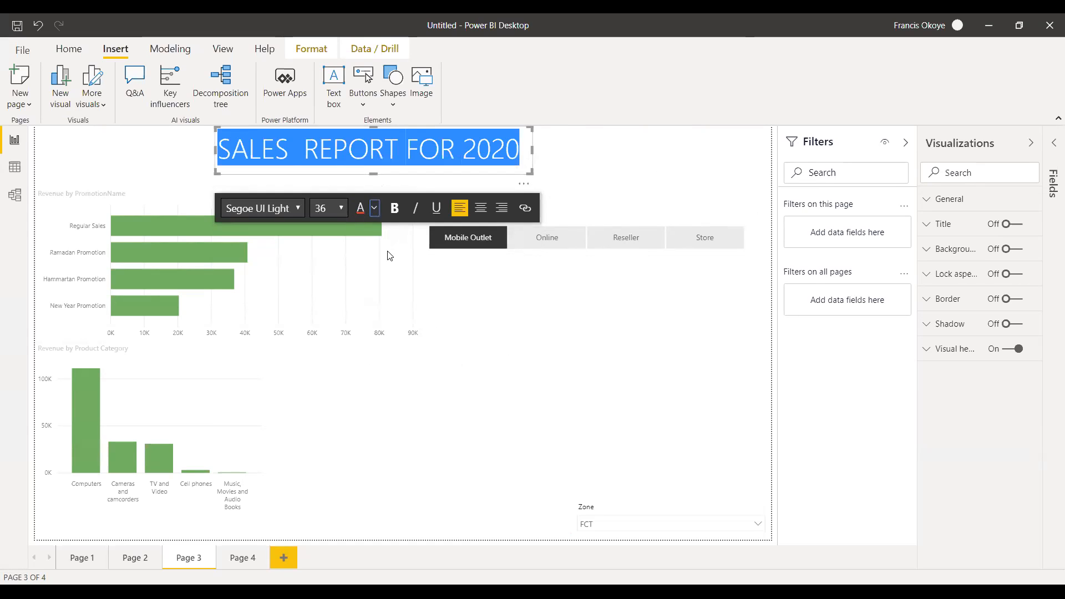
pyautogui.click(375, 208)
pyautogui.click(423, 322)
pyautogui.click(557, 158)
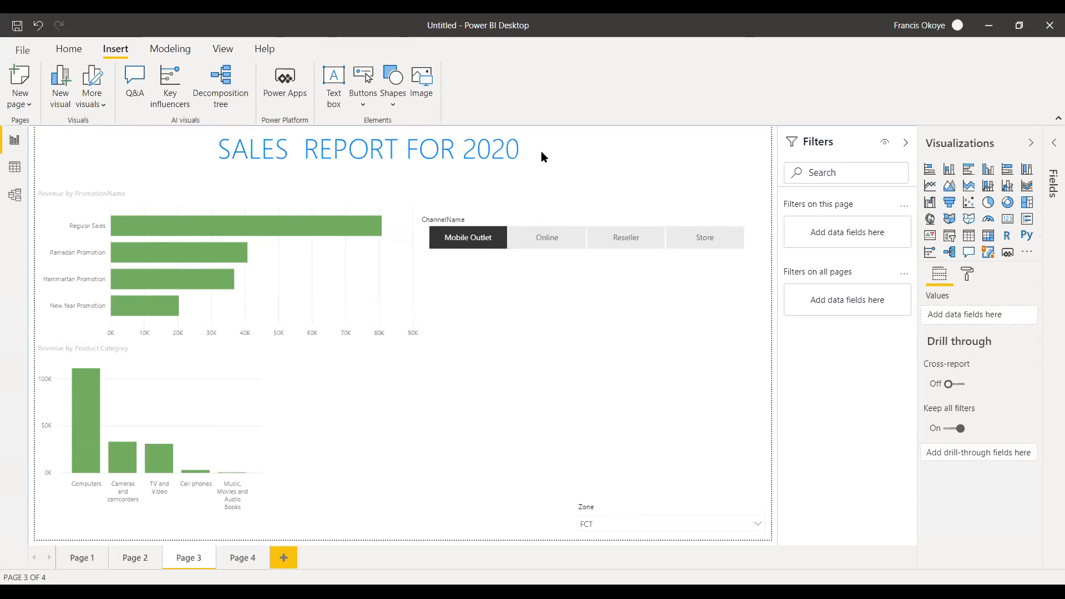
# Change the whole title text's font to Segoe UI.
pyautogui.click(526, 148)
pyautogui.moveTo(526, 148); pyautogui.dragTo(222, 153)
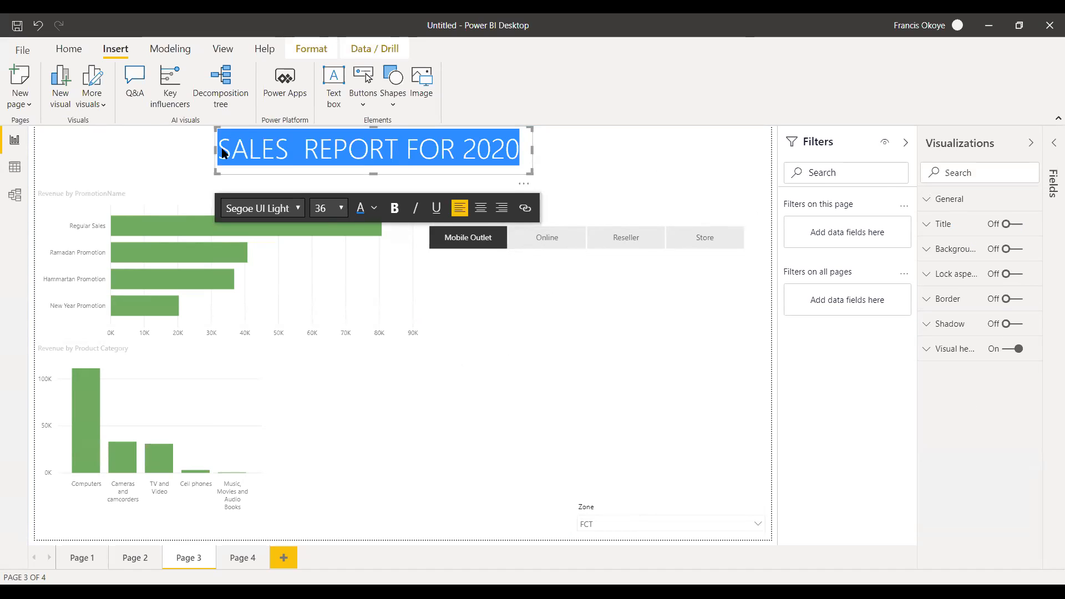
pyautogui.click(301, 208)
pyautogui.click(281, 428)
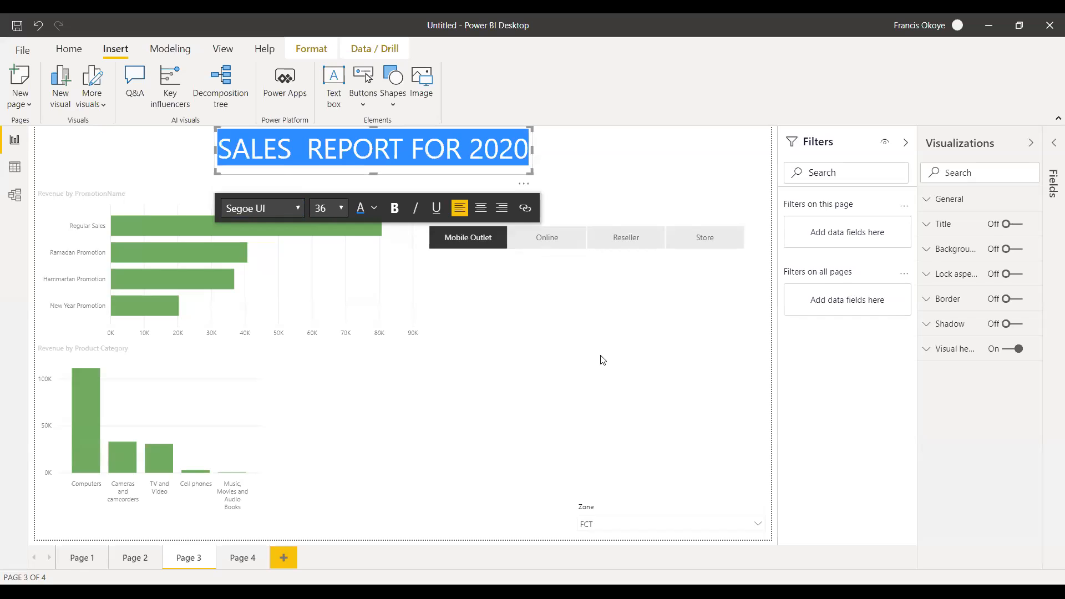
pyautogui.click(577, 194)
# Move the title text box rightward along the page's upper edge, closer to the middle of the space above the charts.
pyautogui.click(405, 131)
pyautogui.moveTo(403, 128); pyautogui.dragTo(495, 129)
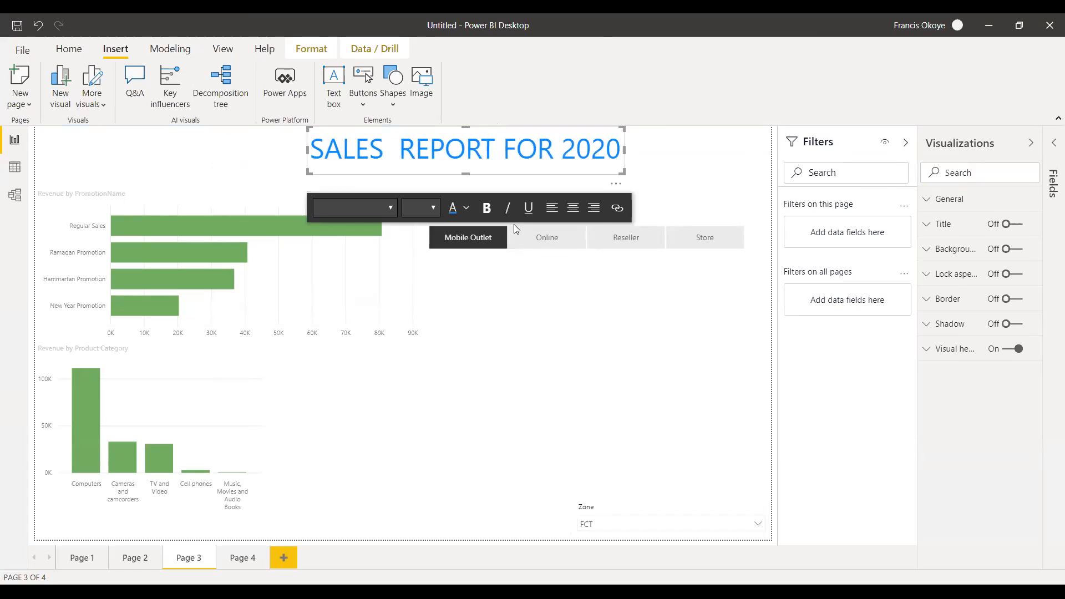
pyautogui.click(548, 374)
pyautogui.click(399, 312)
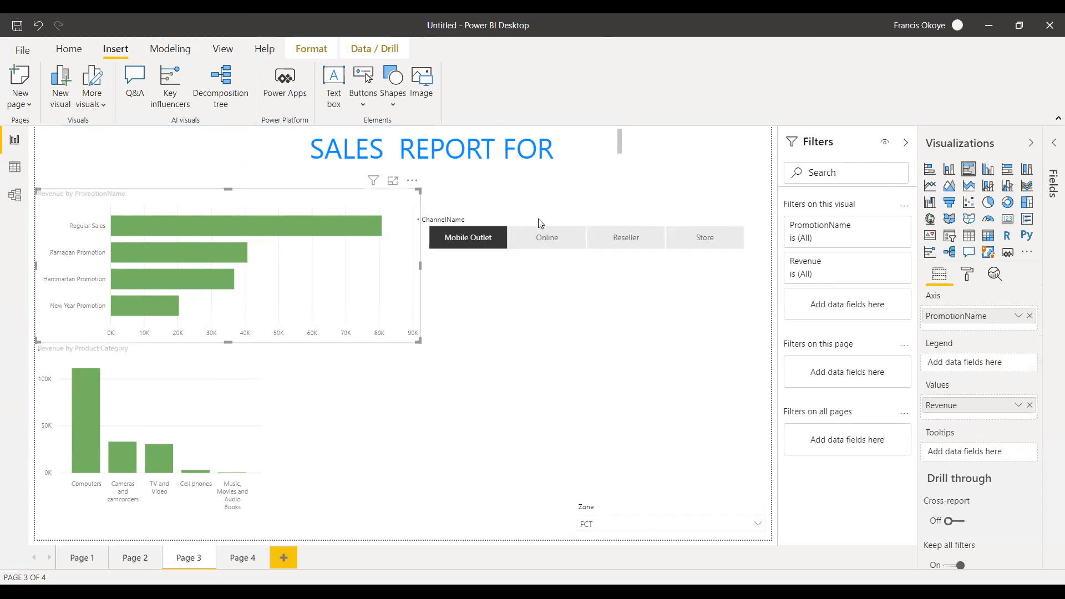
pyautogui.click(271, 154)
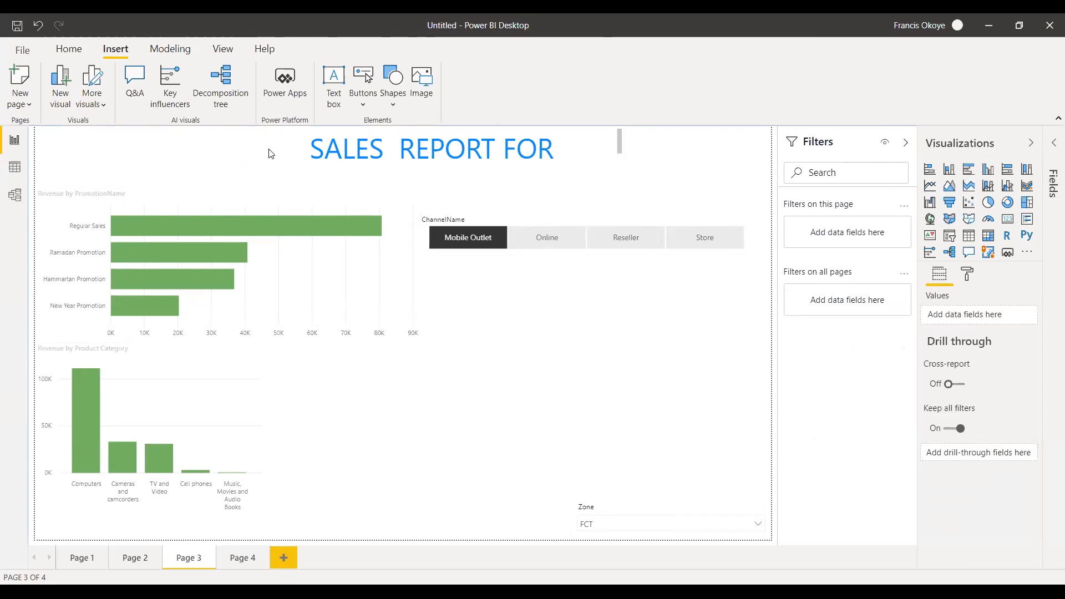
# Insert the LBS PNG image from the Desktop folder onto Page 3.
pyautogui.click(426, 89)
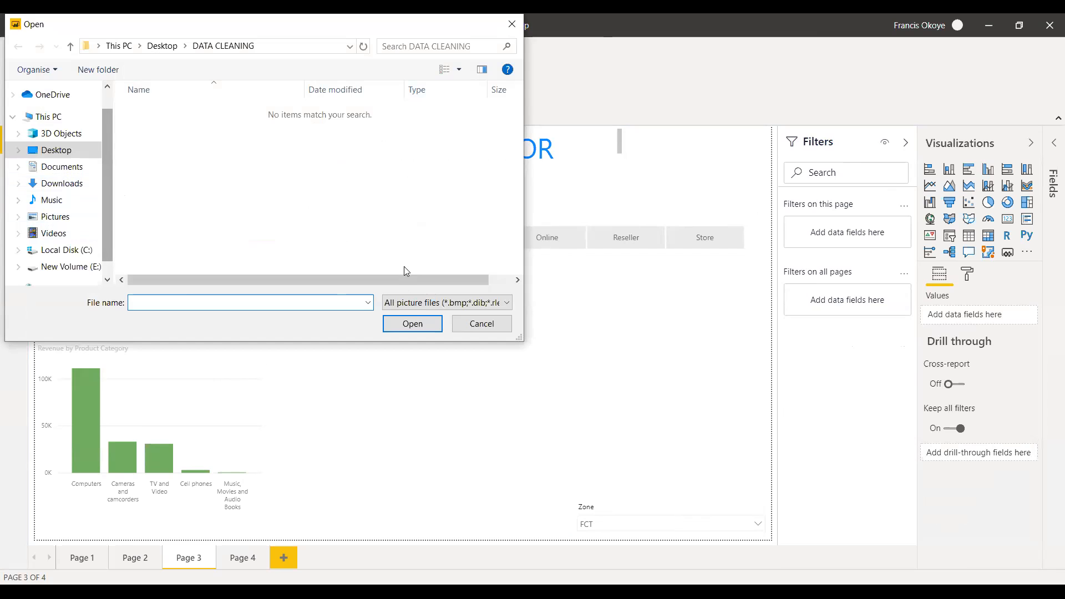
pyautogui.click(487, 322)
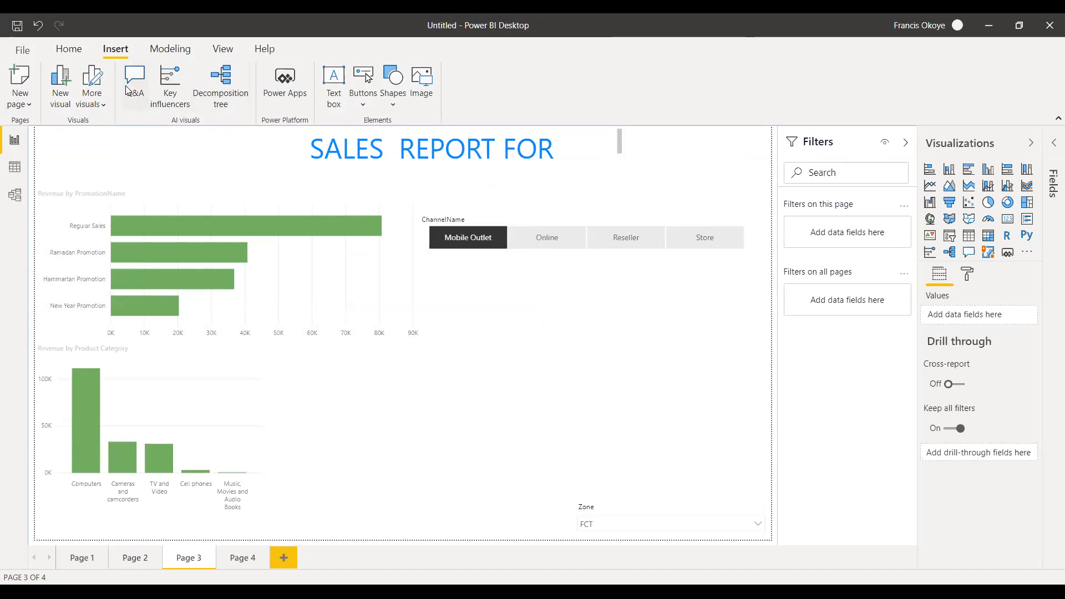
pyautogui.click(422, 88)
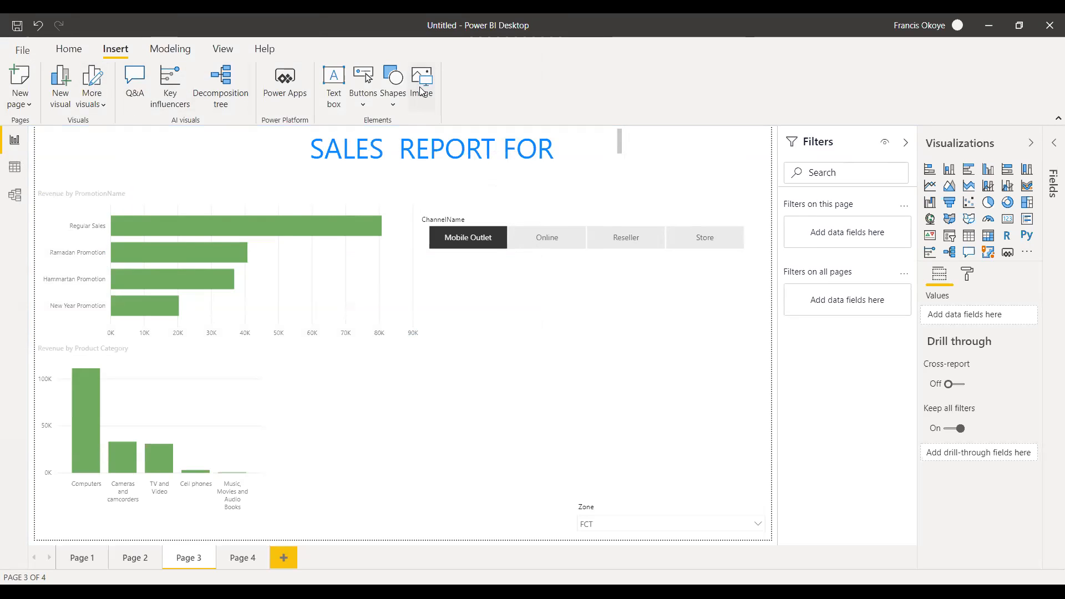
pyautogui.click(50, 150)
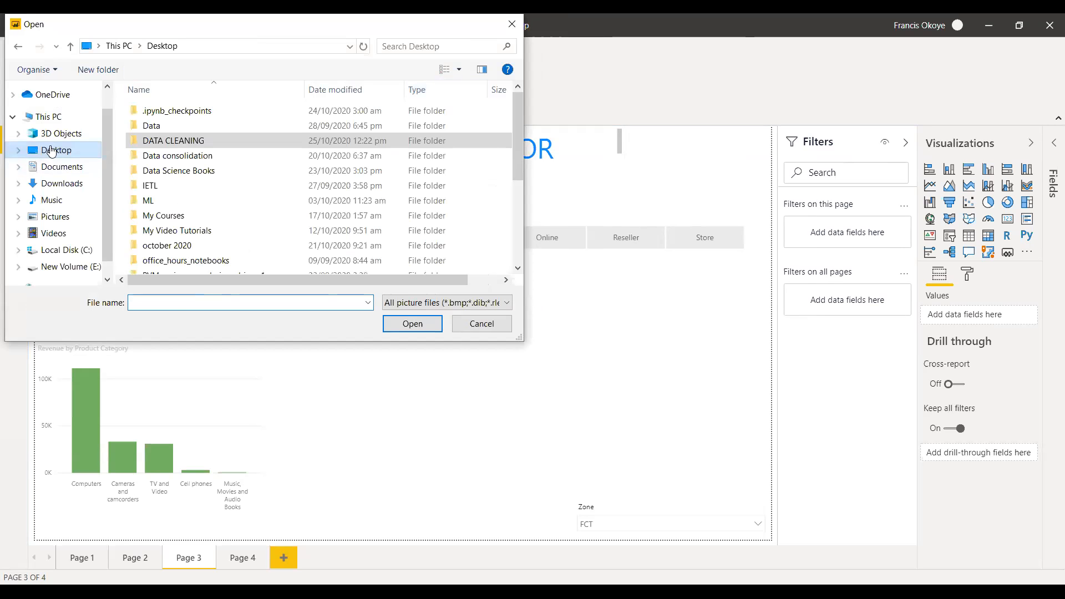
pyautogui.scroll(-4, 485, 194)
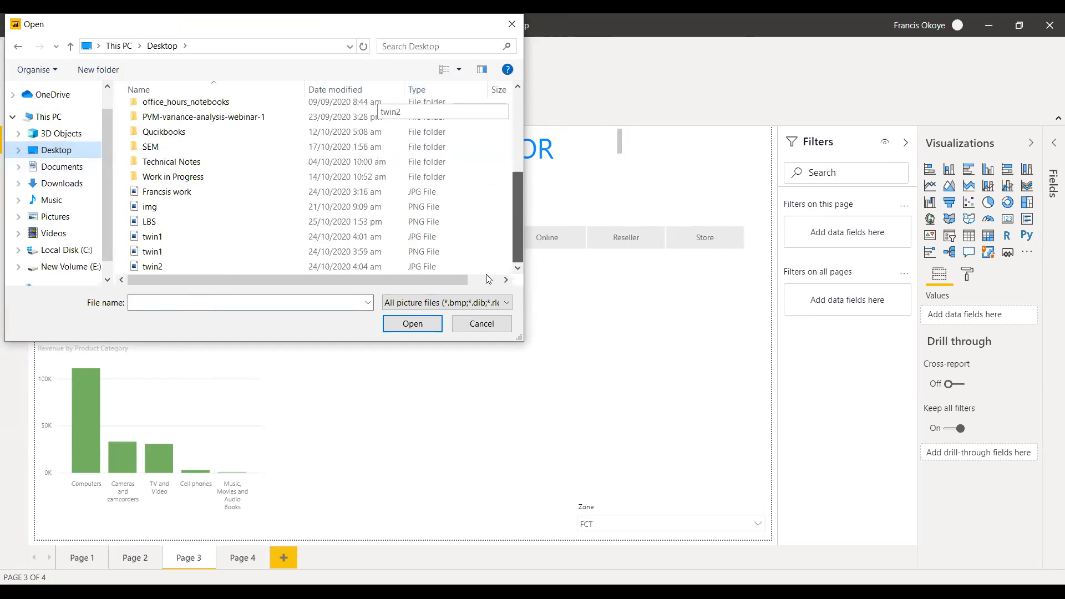
pyautogui.click(155, 224)
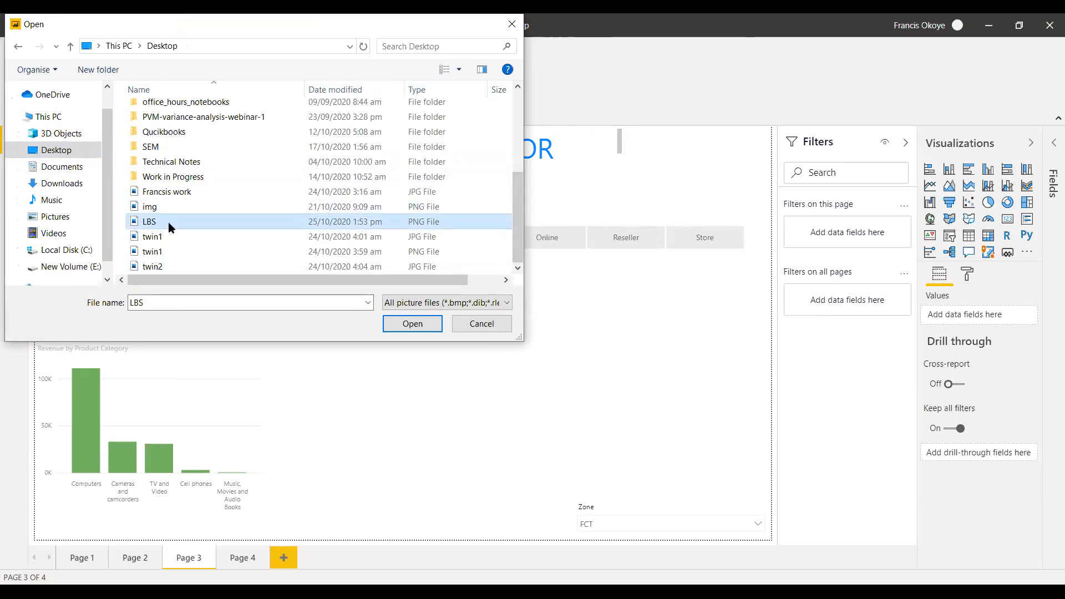
pyautogui.click(409, 325)
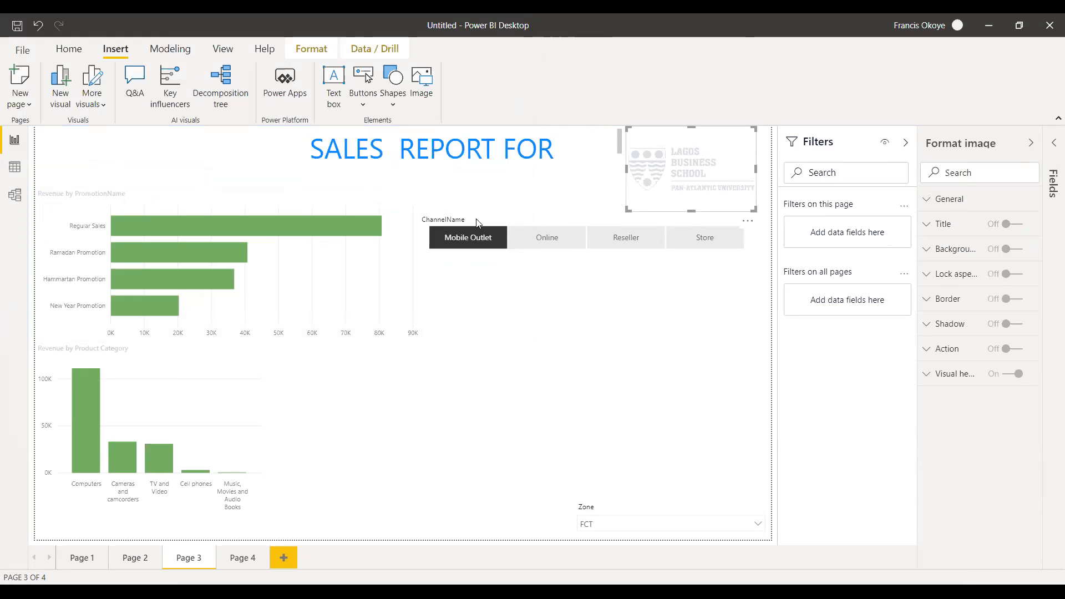
# Place the logo image in the report page's upper-left corner and shrink it to fit above the promotion chart.
pyautogui.moveTo(703, 132); pyautogui.dragTo(101, 174)
pyautogui.moveTo(164, 149); pyautogui.dragTo(146, 150)
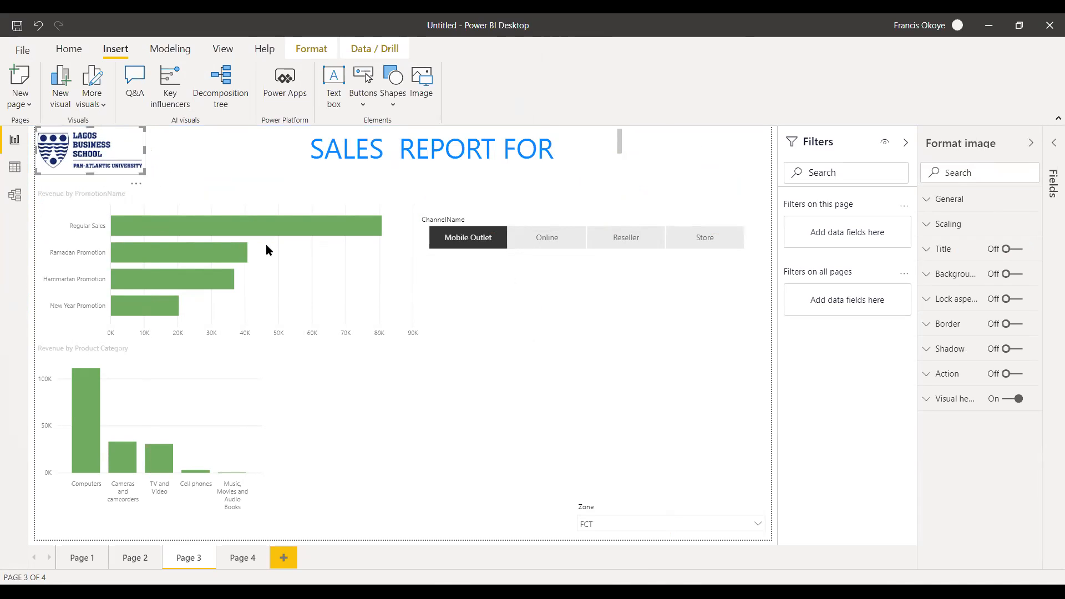
pyautogui.click(392, 422)
# Widen the title text box to fit the full title on one line and move it closer to the logo.
pyautogui.click(620, 145)
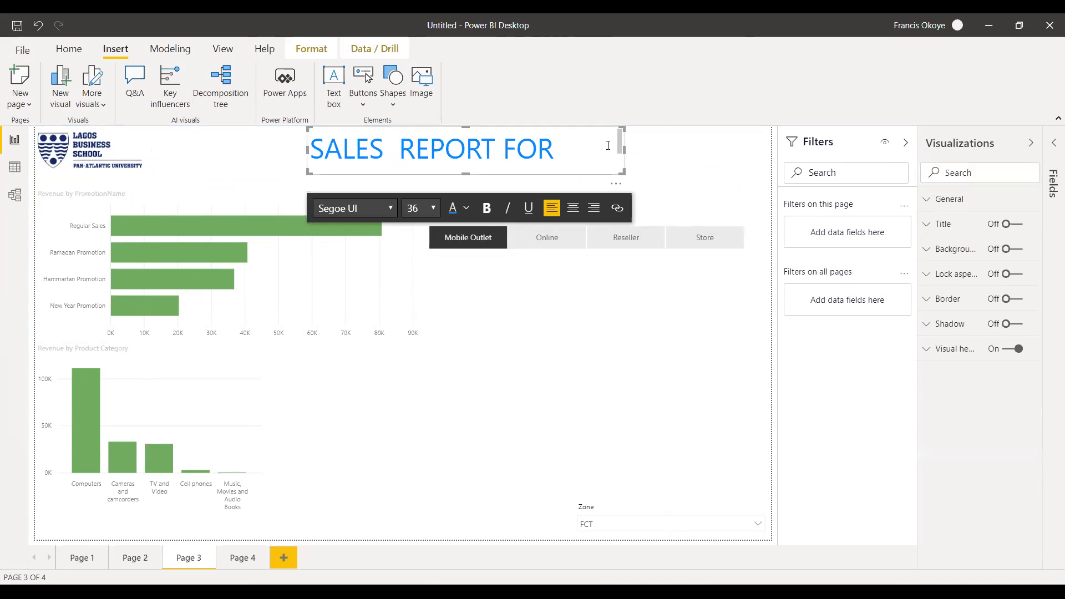
pyautogui.click(629, 148)
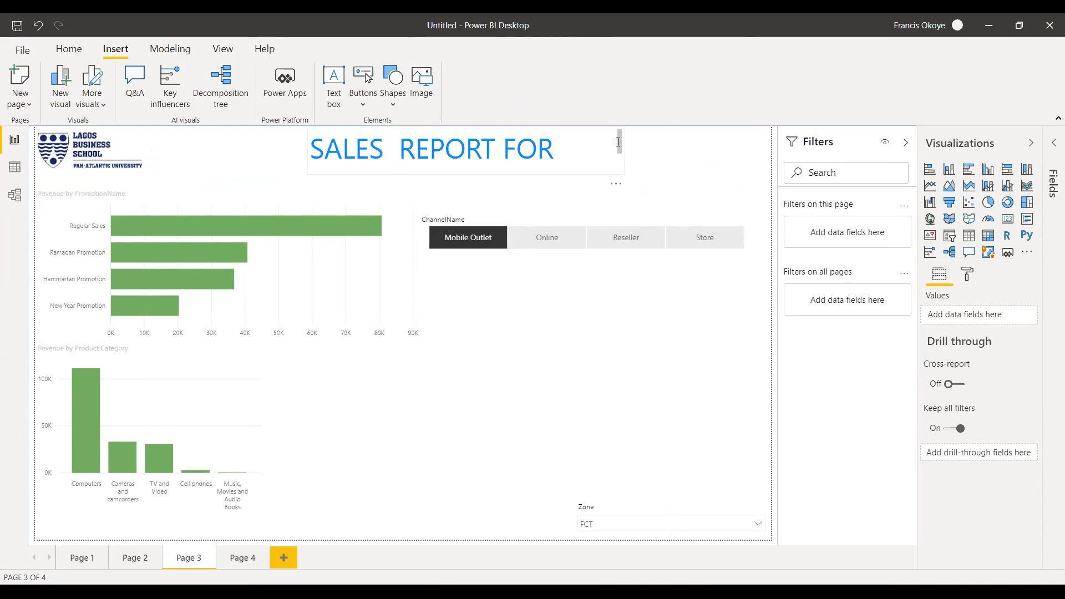
pyautogui.click(619, 149)
pyautogui.moveTo(623, 150)
pyautogui.mouseDown()
pyautogui.moveTo(588, 150)
pyautogui.moveTo(663, 148)
pyautogui.moveTo(633, 147)
pyautogui.mouseUp()
pyautogui.moveTo(523, 131); pyautogui.dragTo(410, 136)
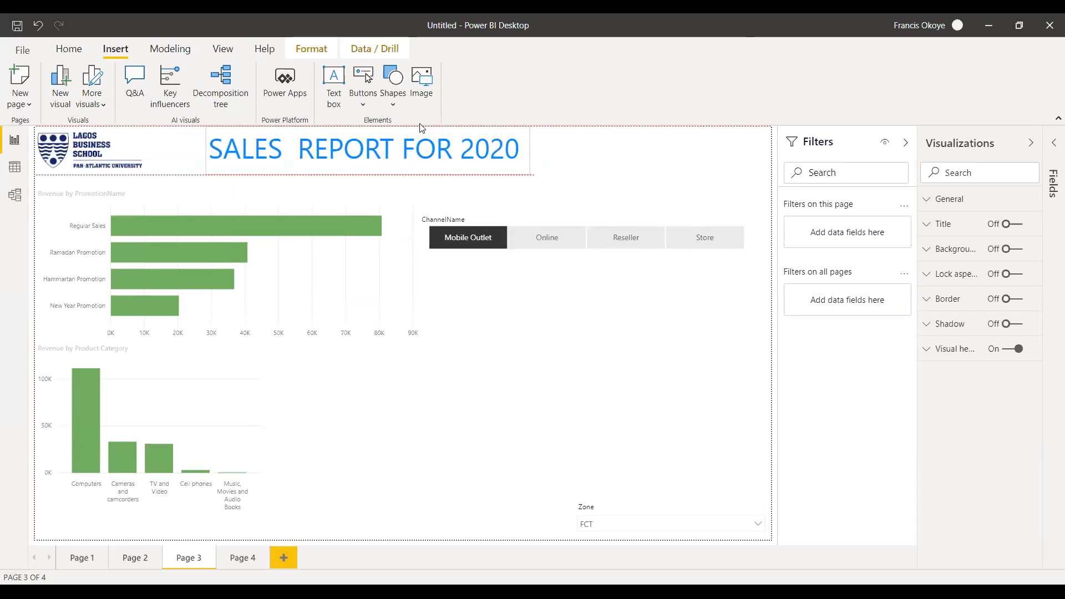
# Make the whole title text bold.
pyautogui.moveTo(519, 150); pyautogui.dragTo(216, 146)
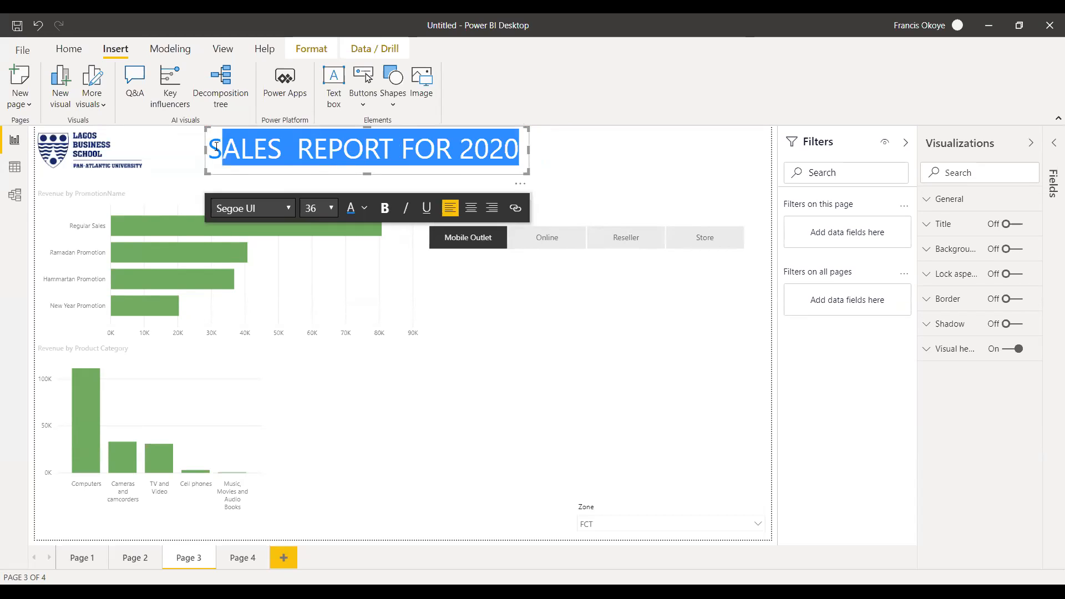
pyautogui.click(390, 240)
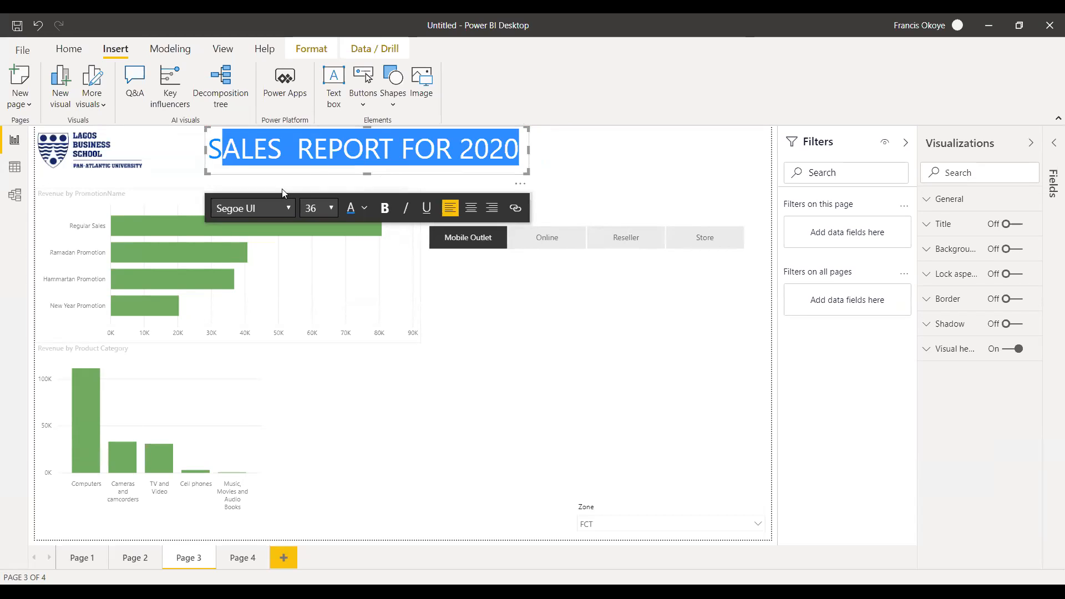
pyautogui.click(215, 151)
pyautogui.moveTo(208, 150); pyautogui.dragTo(549, 152)
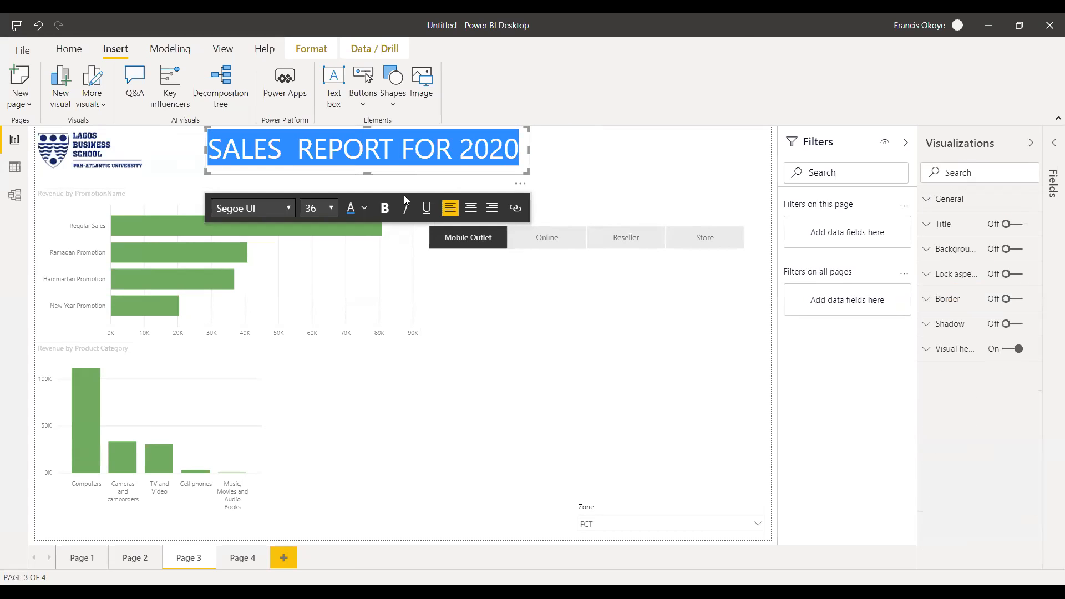
pyautogui.click(386, 208)
pyautogui.click(535, 133)
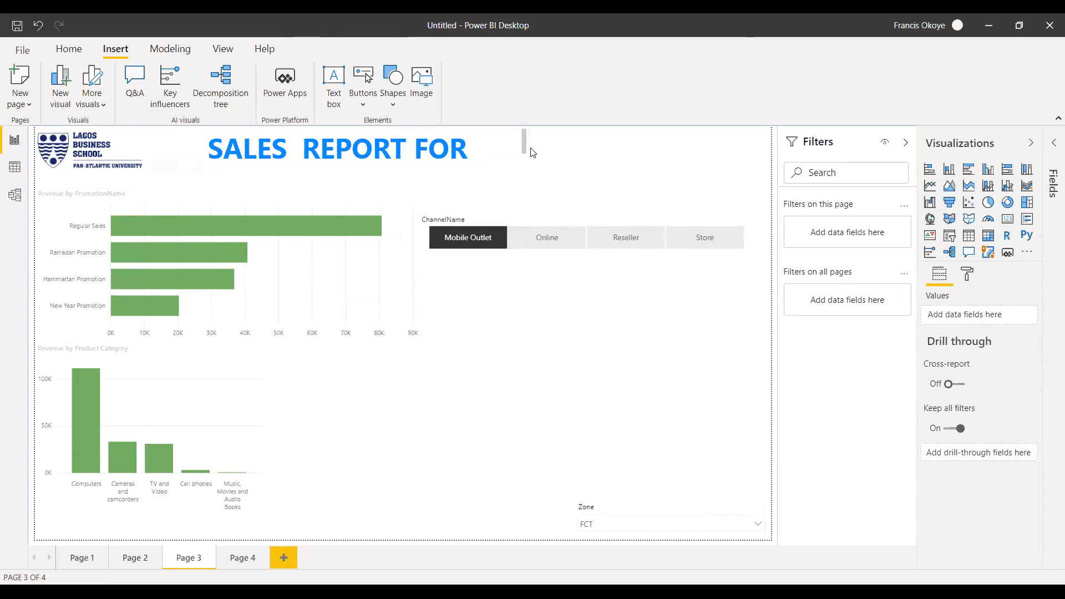
# Widen the title text box to fit the bold title on one line.
pyautogui.click(531, 152)
pyautogui.moveTo(537, 145)
pyautogui.mouseDown()
pyautogui.moveTo(579, 147)
pyautogui.moveTo(558, 149)
pyautogui.mouseUp()
pyautogui.click(551, 332)
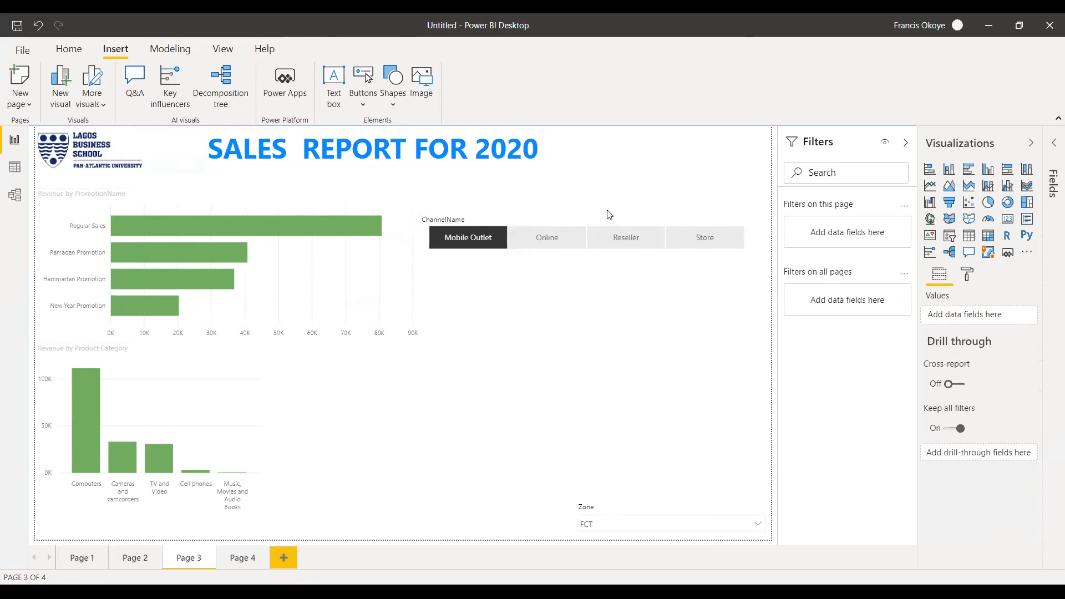
# Move the ChannelName slicer up level with the promotion chart's upper edge and filter the page to Online.
pyautogui.moveTo(607, 218); pyautogui.dragTo(612, 192)
pyautogui.click(550, 222)
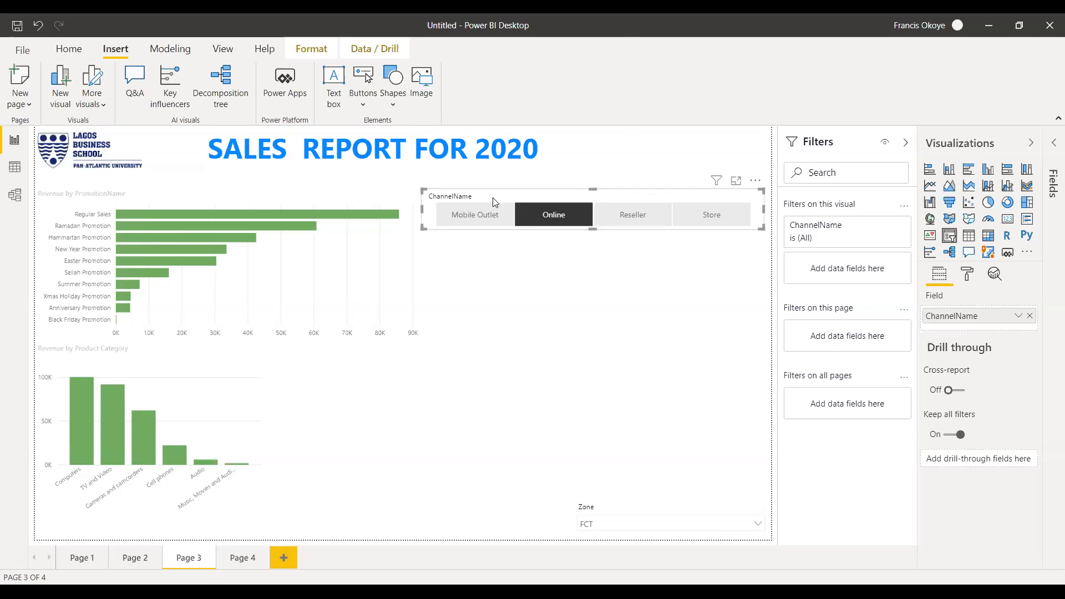
# Compare the promotion and product charts for Mobile Outlet, Online, Reseller and Store in the ChannelName slicer, ending on Online.
pyautogui.click(476, 217)
pyautogui.click(541, 216)
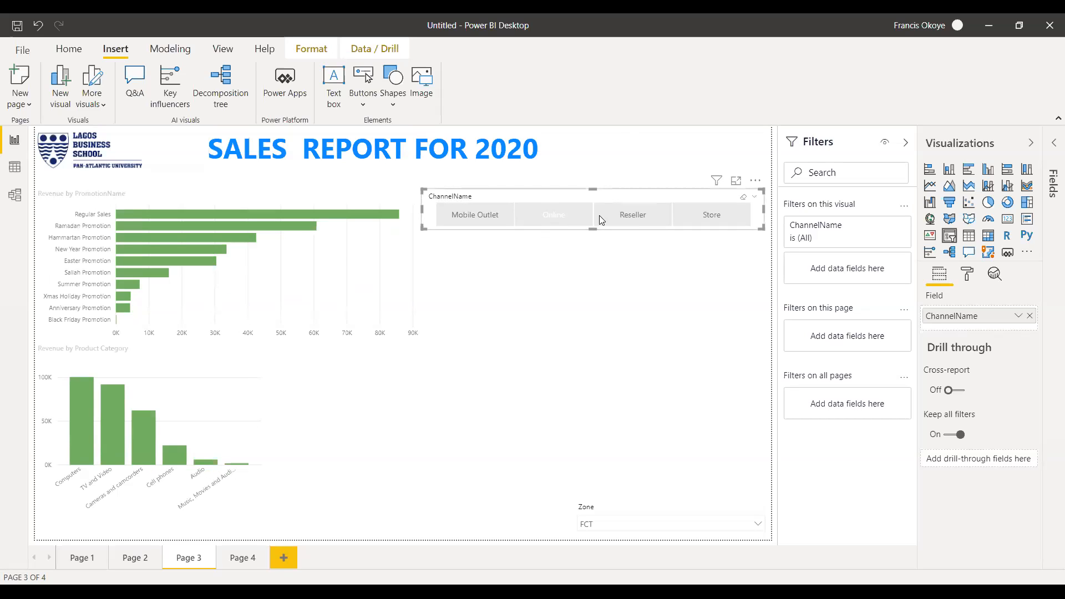
pyautogui.click(627, 213)
pyautogui.click(709, 210)
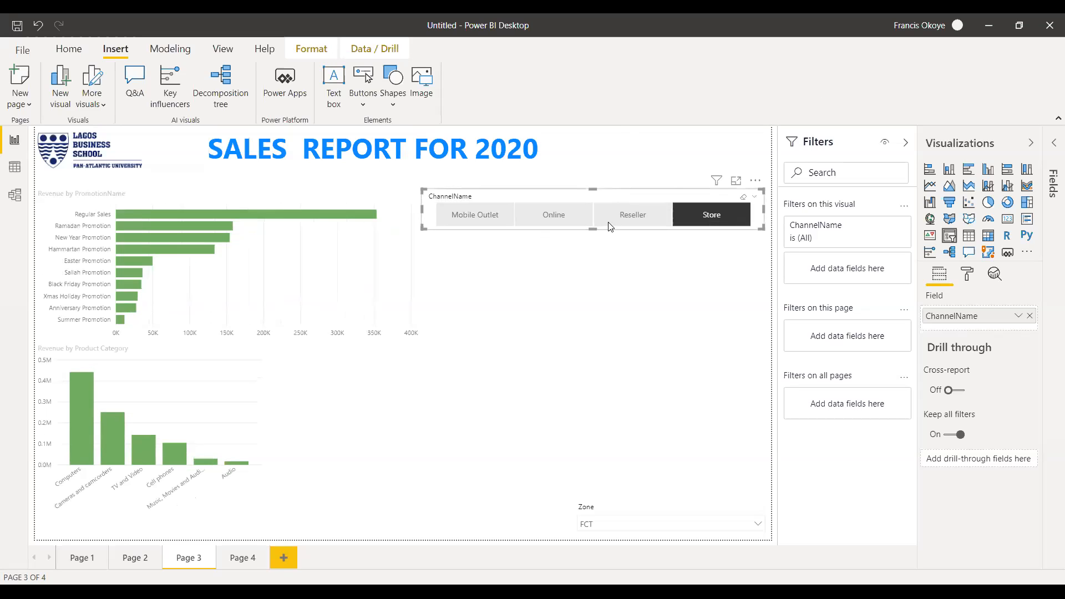
pyautogui.click(620, 215)
pyautogui.click(575, 215)
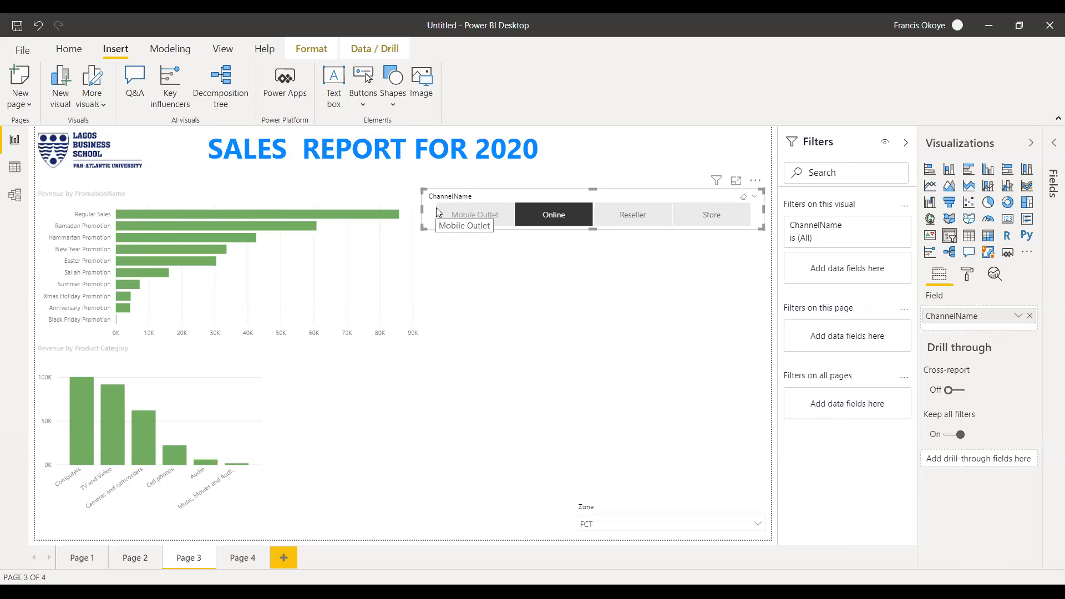
pyautogui.click(428, 96)
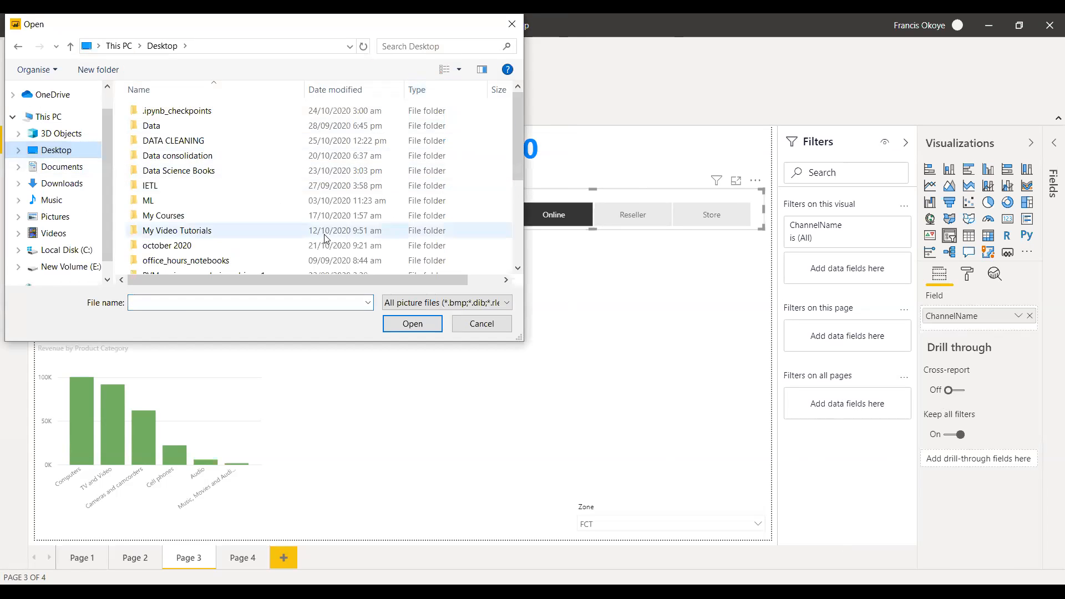
pyautogui.moveTo(519, 152); pyautogui.dragTo(519, 230)
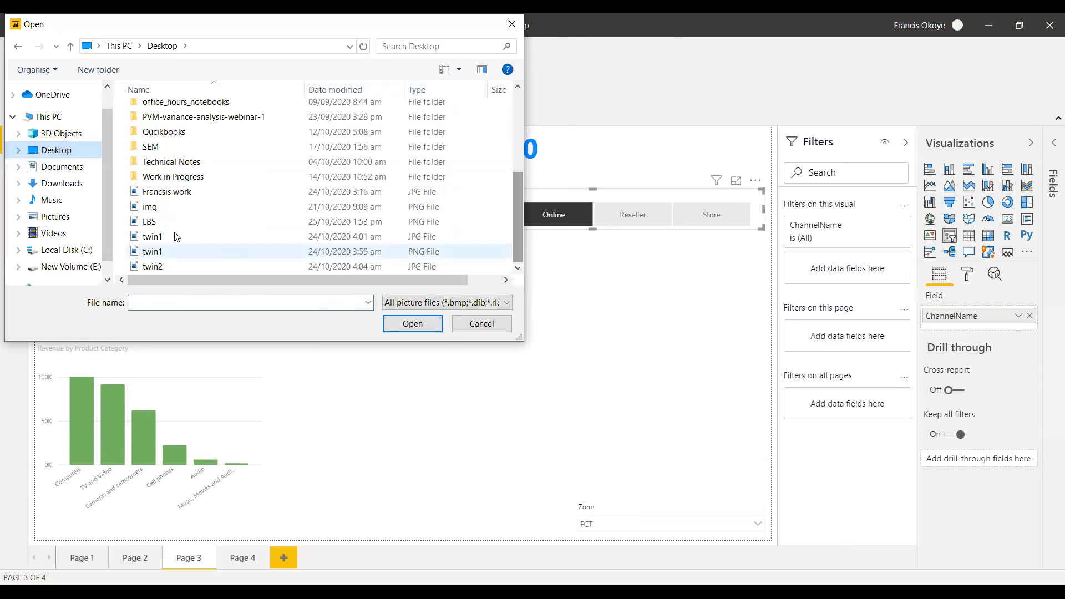
pyautogui.click(173, 214)
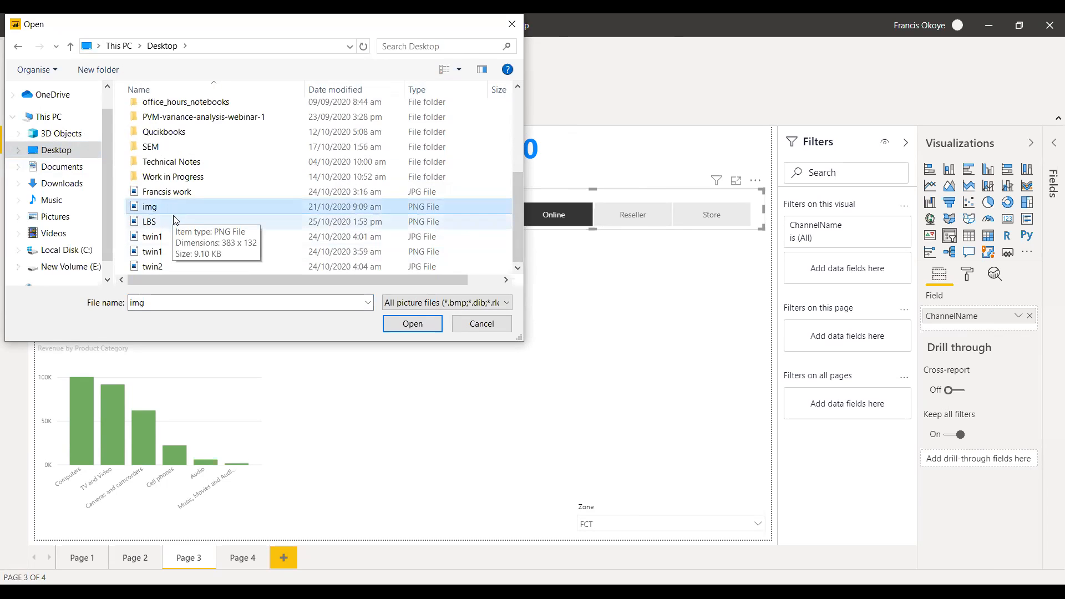
pyautogui.click(171, 222)
pyautogui.click(171, 233)
pyautogui.click(168, 210)
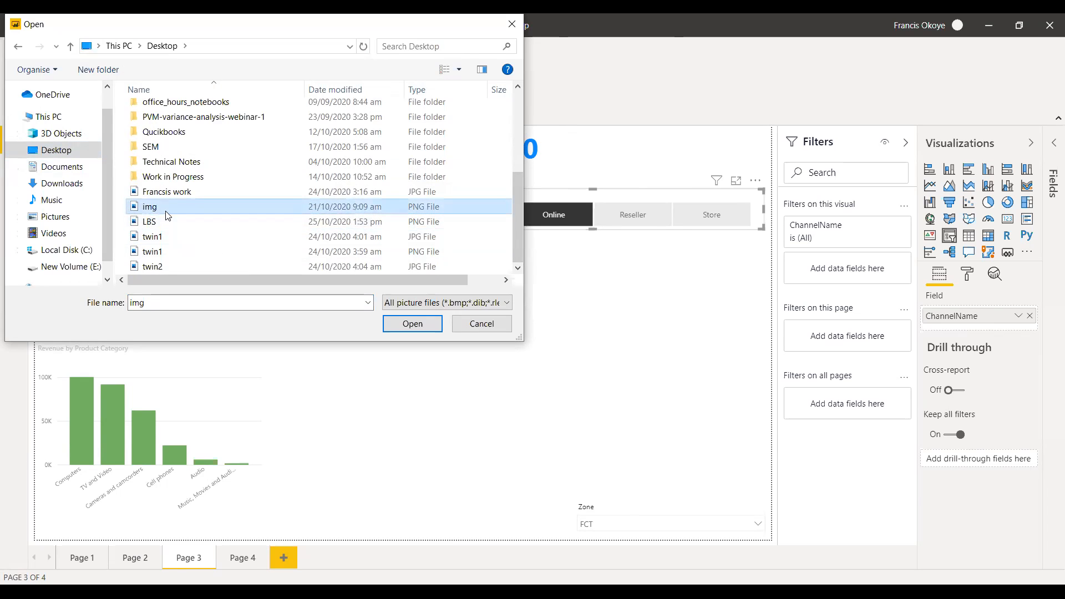
pyautogui.click(482, 324)
pyautogui.click(424, 97)
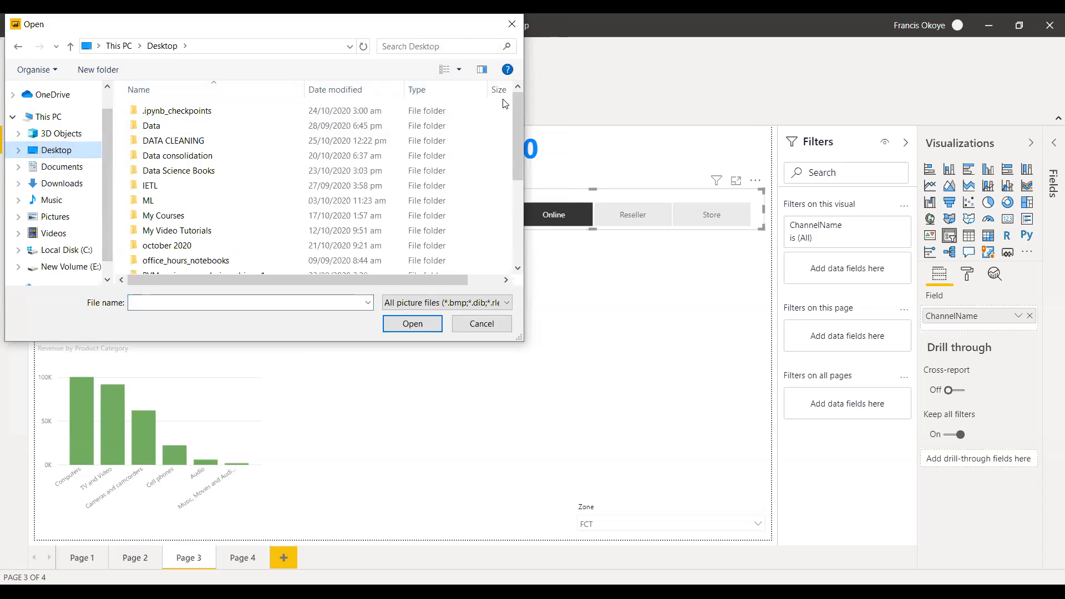
pyautogui.click(488, 326)
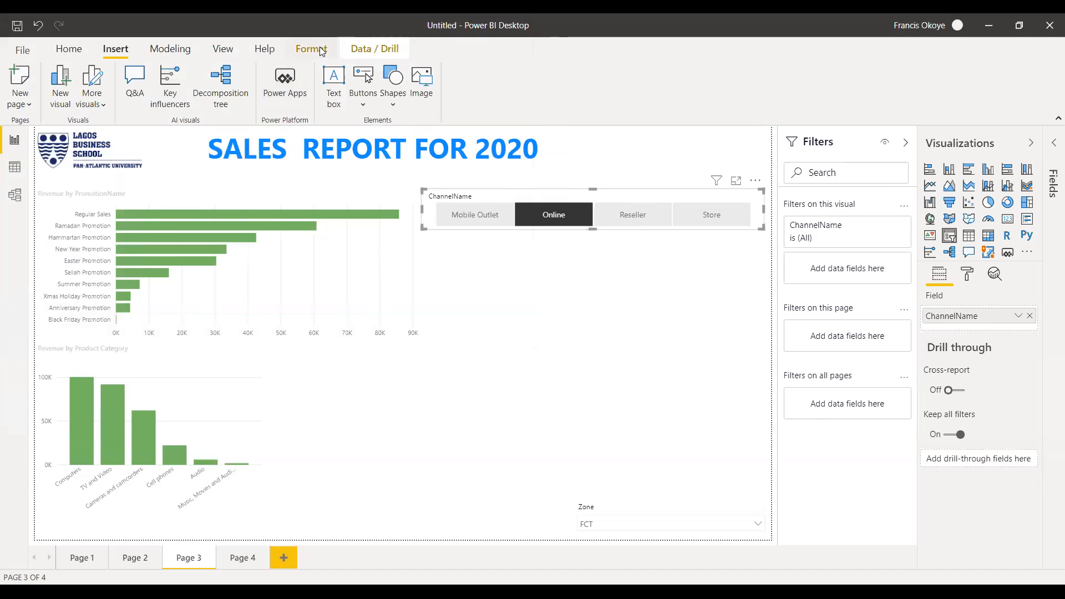
pyautogui.click(70, 51)
pyautogui.click(119, 53)
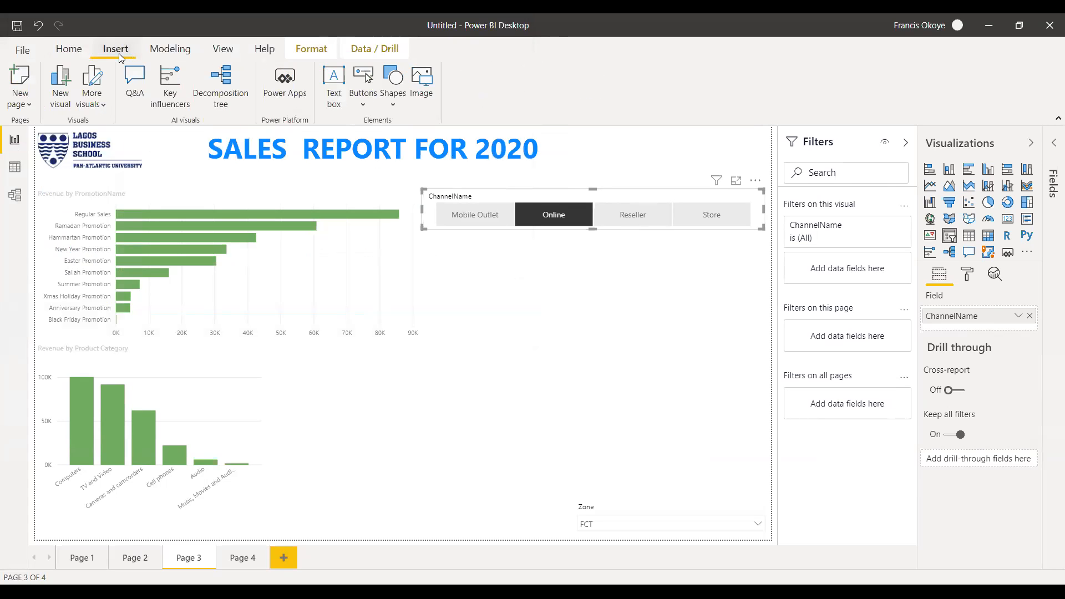
pyautogui.click(422, 88)
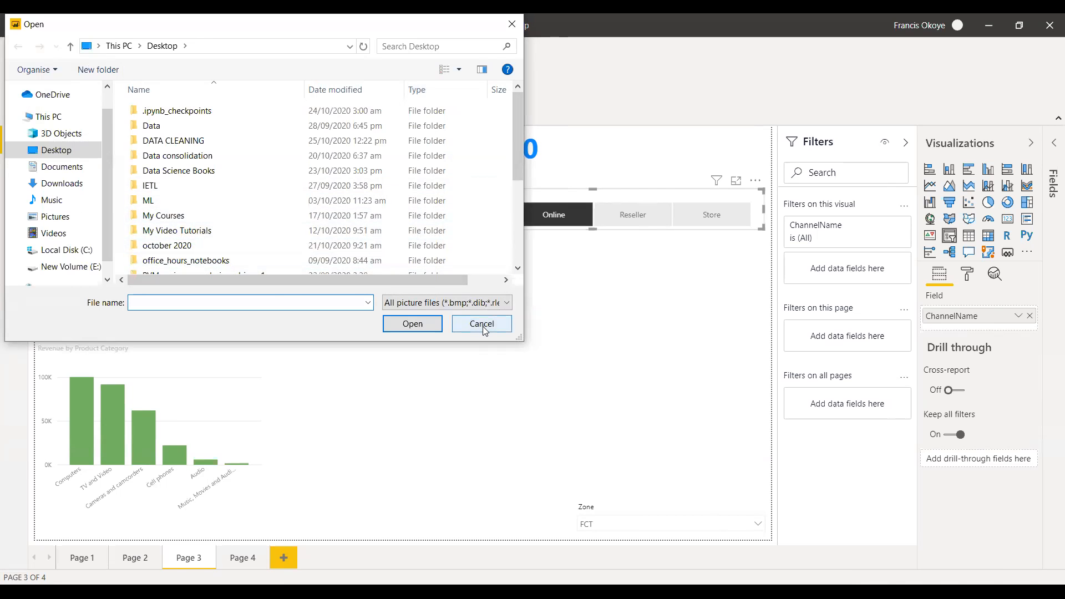
pyautogui.click(483, 324)
# Clear the Online selection in the ChannelName slicer and nudge the slicer slightly to the right.
pyautogui.click(509, 307)
pyautogui.click(581, 214)
pyautogui.moveTo(607, 196); pyautogui.dragTo(609, 200)
# Widen the title text box slightly past the end of the sales report title and deselect it.
pyautogui.click(506, 150)
pyautogui.moveTo(549, 150); pyautogui.dragTo(551, 151)
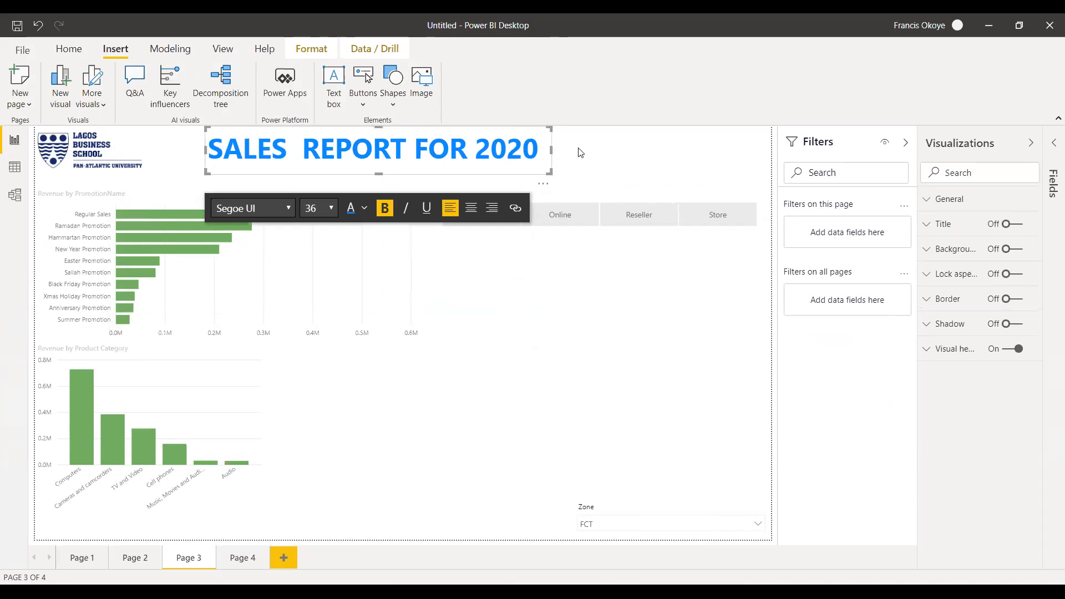
pyautogui.click(577, 149)
pyautogui.click(542, 157)
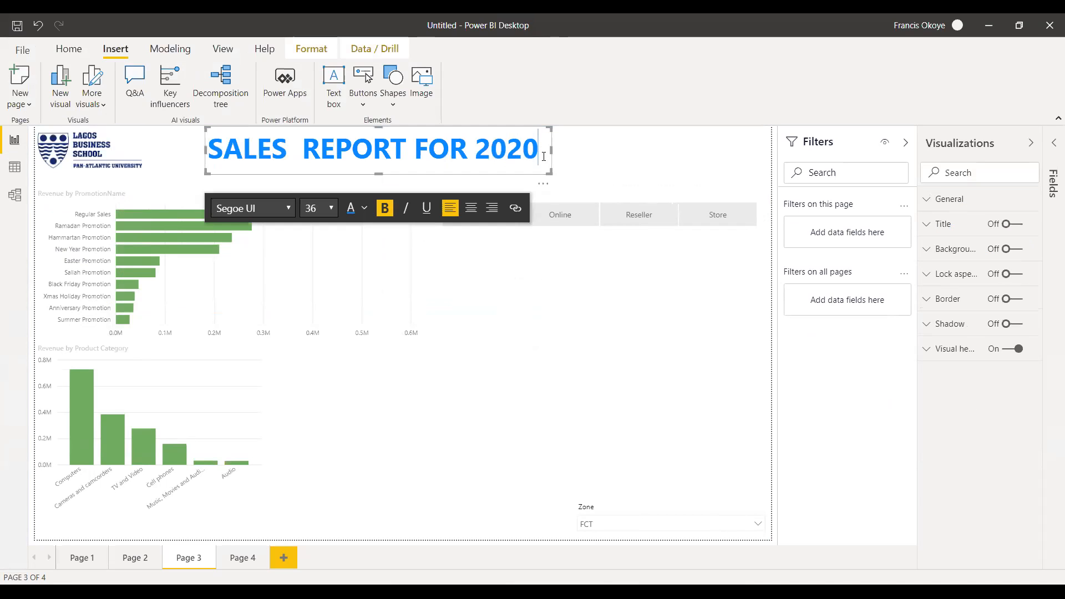
pyautogui.click(579, 150)
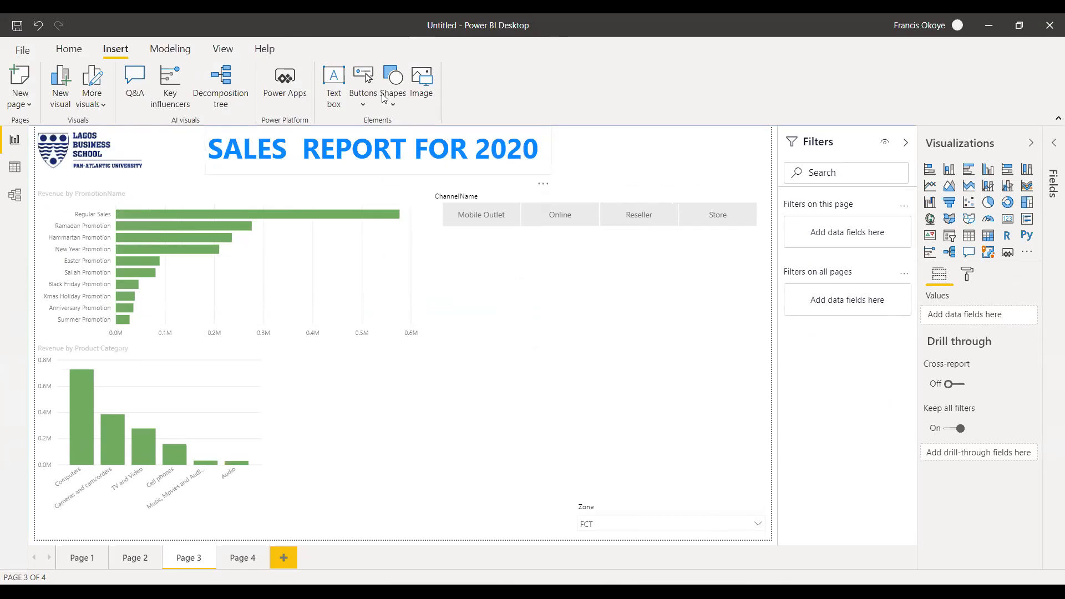
# Try adding a text box with an Analyst label and the analyst's name below the ChannelName slicer, and delete it.
pyautogui.click(334, 89)
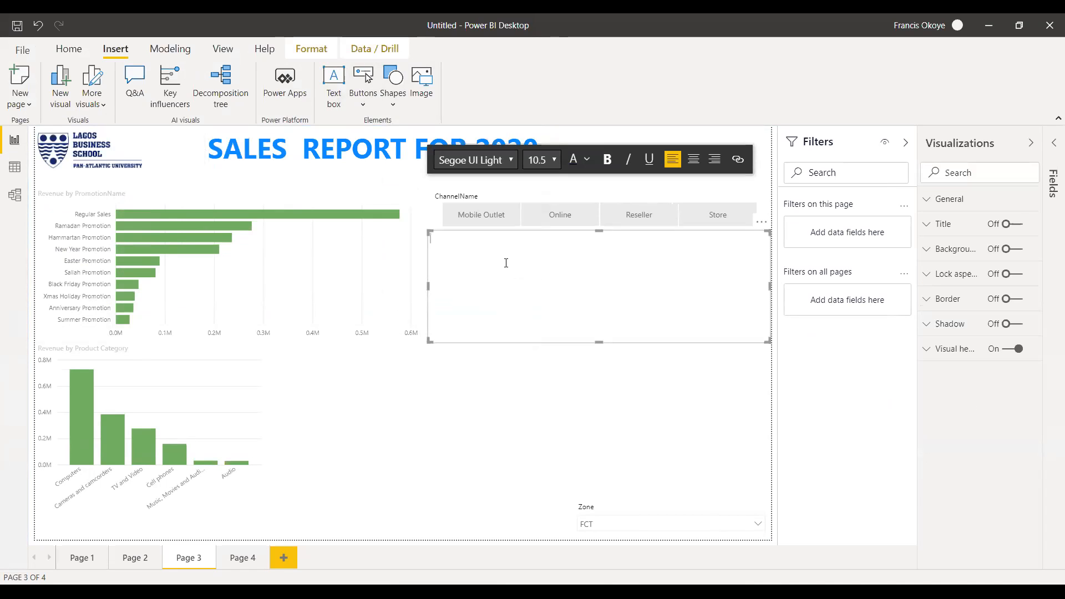
pyautogui.write('SALES')
pyautogui.press('BackSpace')
pyautogui.press('BackSpace')
pyautogui.press('BackSpace')
pyautogui.press('BackSpace')
pyautogui.write('Ana')
pyautogui.write('yls')
pyautogui.press('BackSpace')
pyautogui.press('BackSpace')
pyautogui.press('BackSpace')
pyautogui.write('lyst:: Franics')
pyautogui.press('BackSpace')
pyautogui.press('Return')
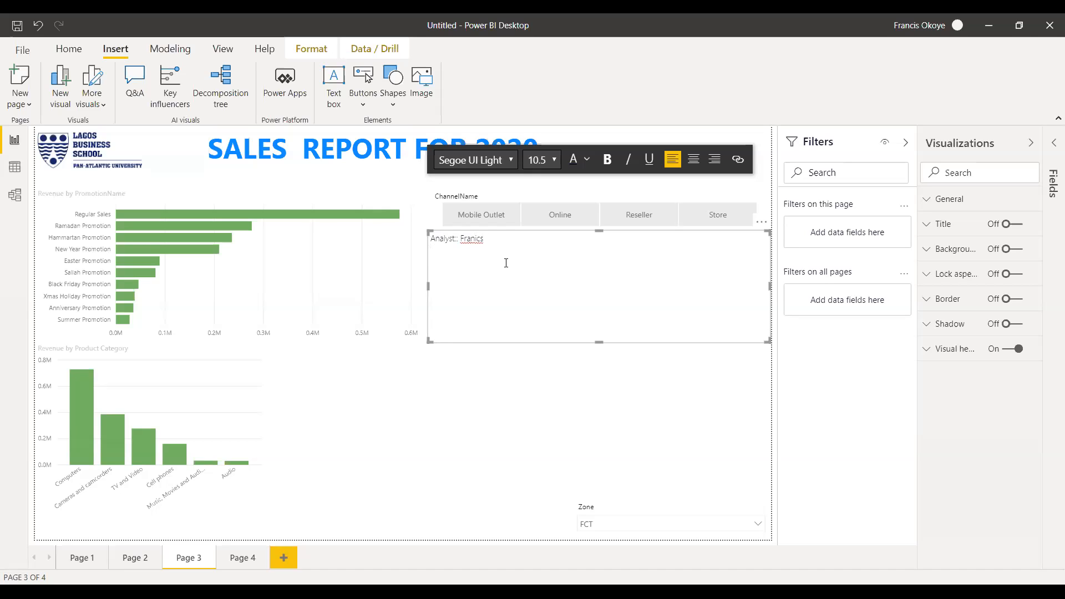
pyautogui.click(585, 231)
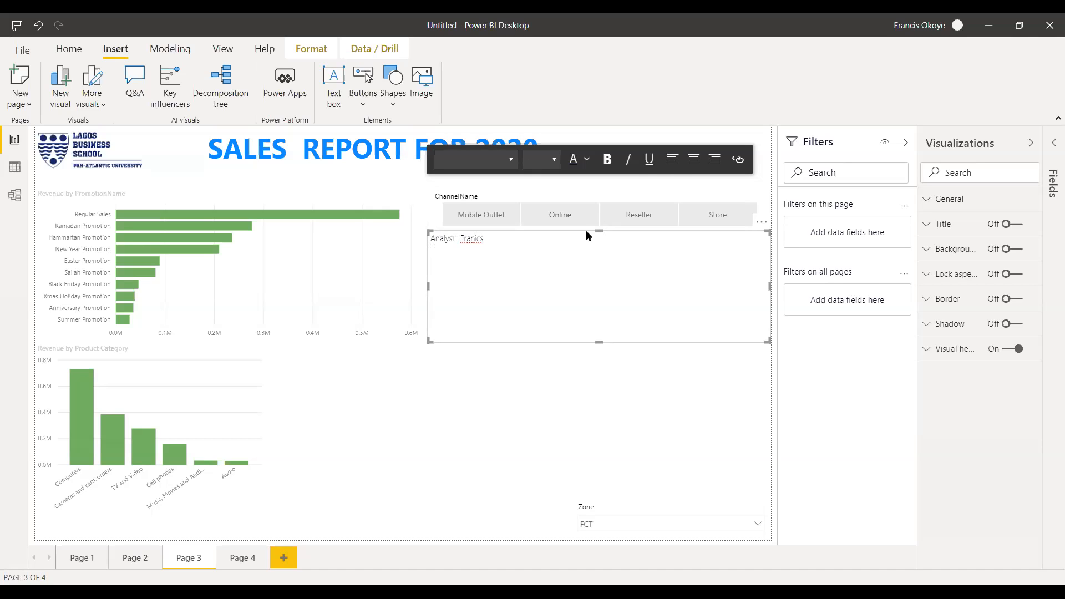
pyautogui.press('Delete')
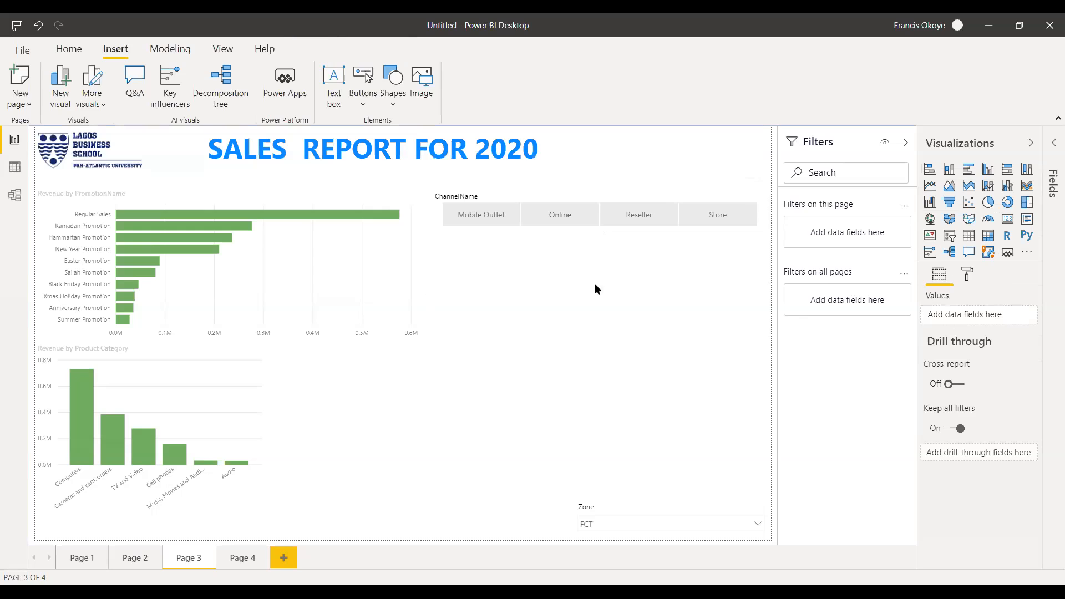
# Move the ChannelName slicer slightly lower on the page.
pyautogui.click(568, 198)
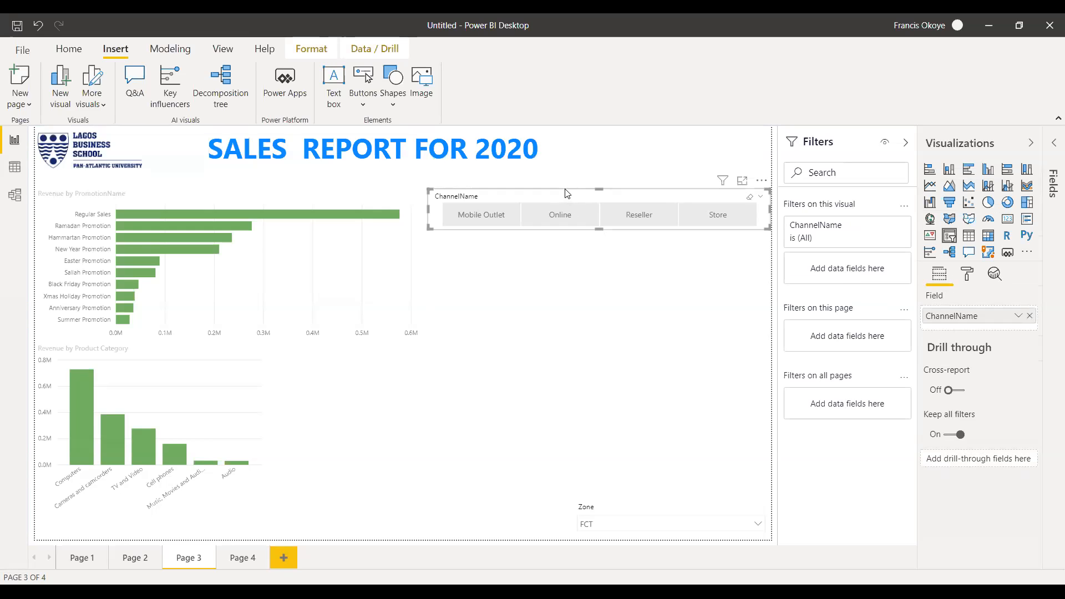
pyautogui.moveTo(567, 193); pyautogui.dragTo(564, 203)
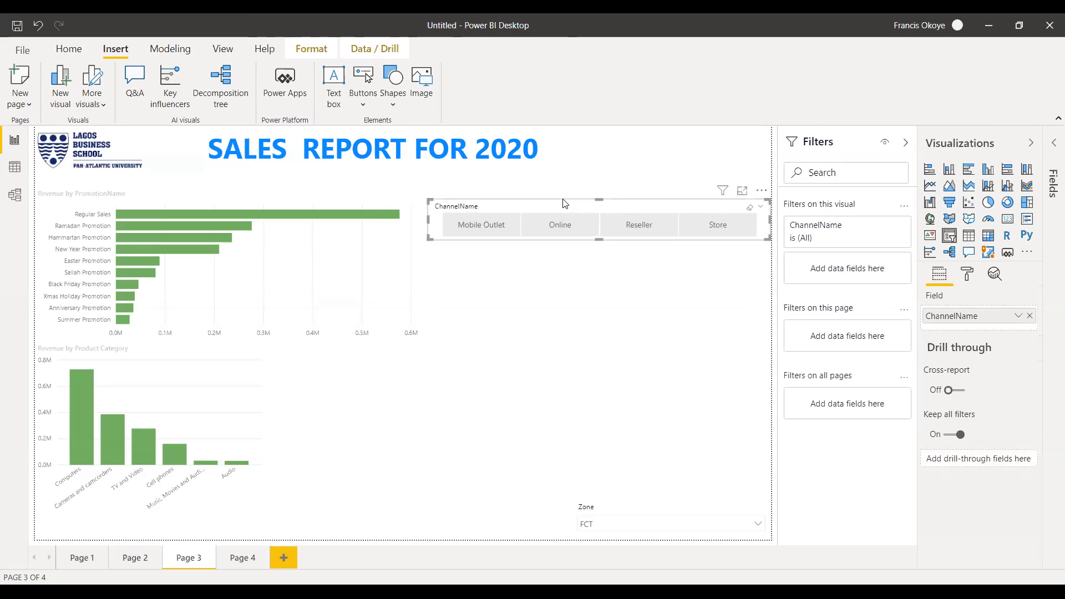
# Filter the page by each sales channel in turn to examine how the promotion and product charts respond, ending on Reseller.
pyautogui.click(501, 229)
pyautogui.click(561, 229)
pyautogui.click(638, 230)
pyautogui.click(702, 225)
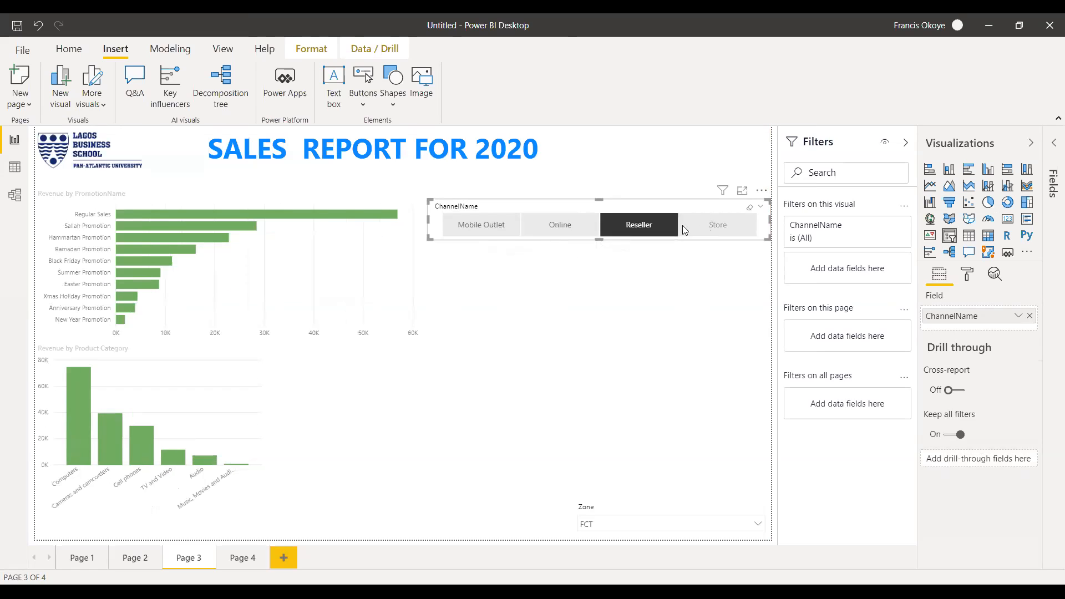
pyautogui.click(504, 225)
pyautogui.click(562, 233)
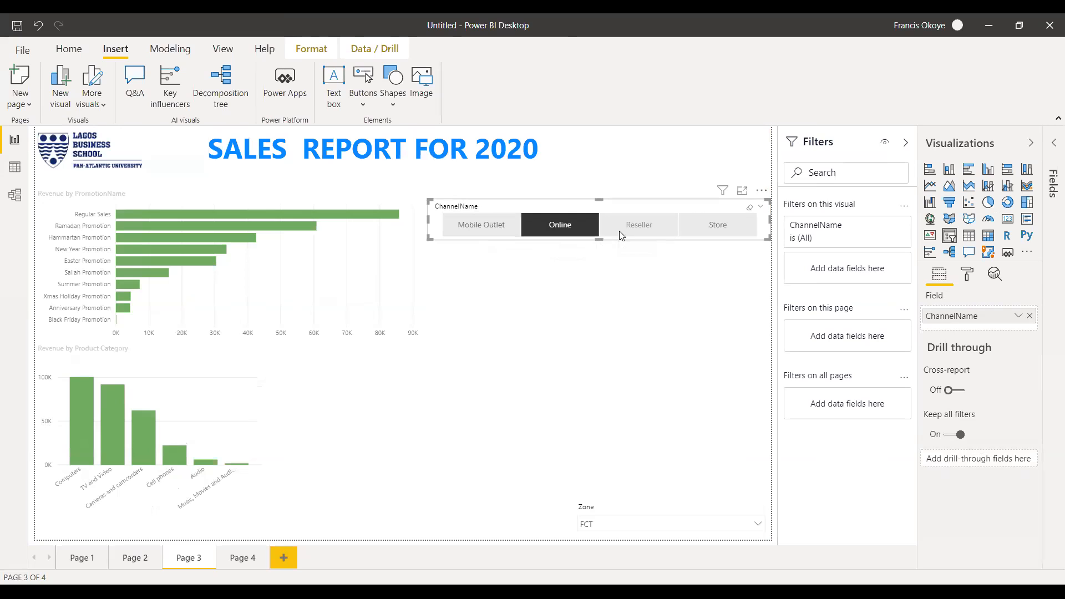
pyautogui.click(710, 229)
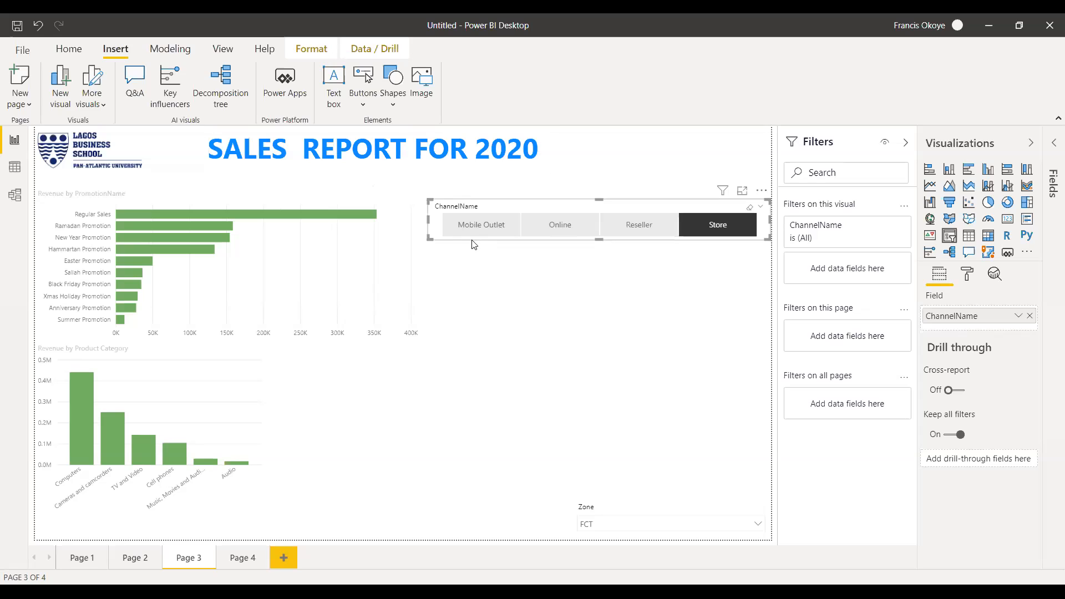
pyautogui.click(475, 221)
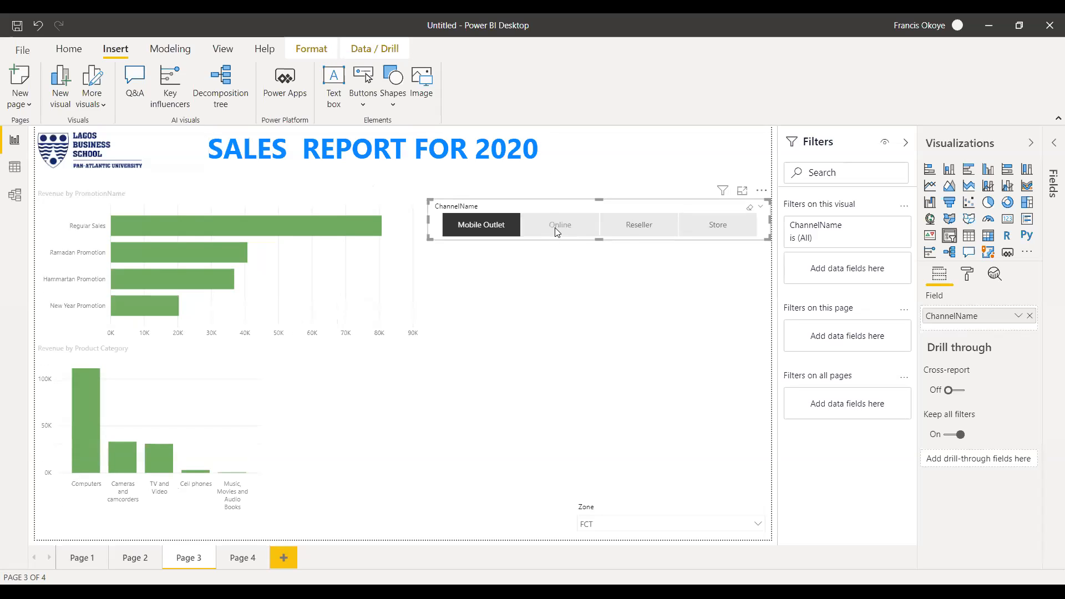
pyautogui.click(556, 230)
pyautogui.click(626, 233)
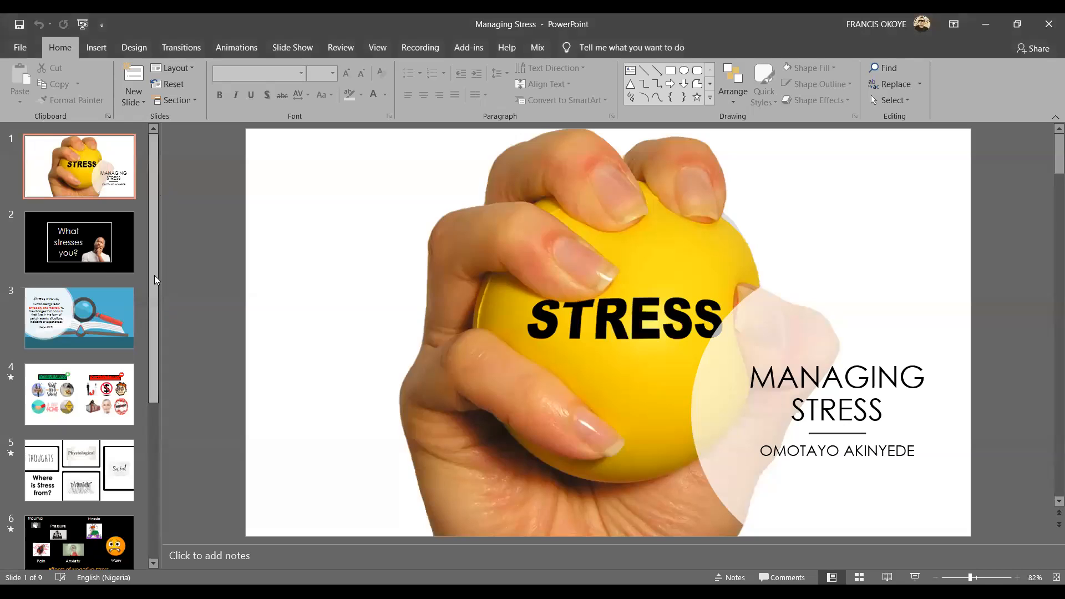
# Switch to the Managing Stress presentation in PowerPoint and bring up its insertion commands.
pyautogui.moveTo(156, 280); pyautogui.dragTo(182, 176)
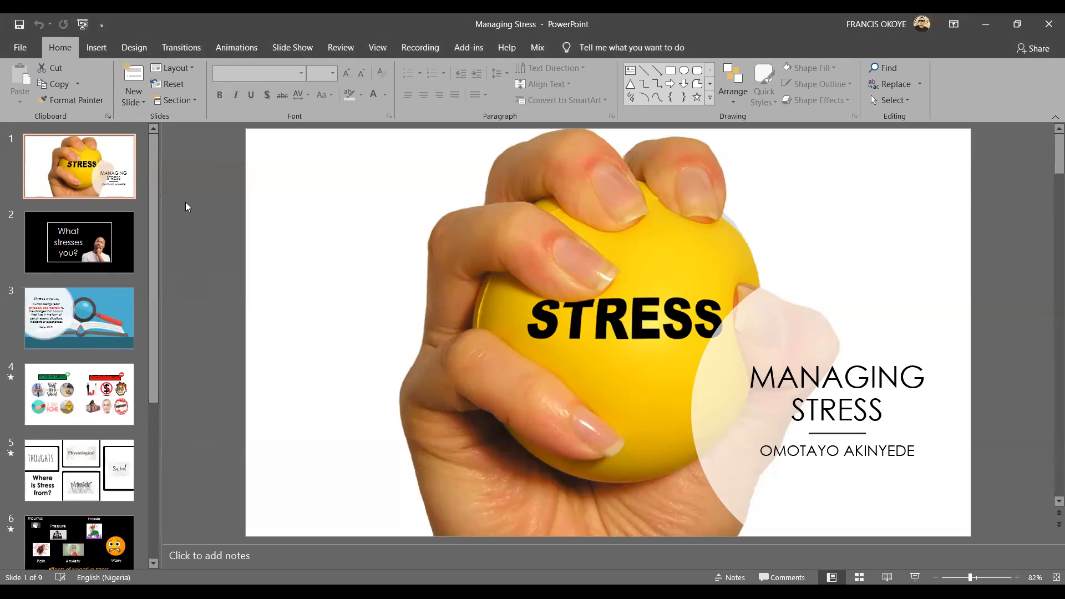
pyautogui.click(94, 50)
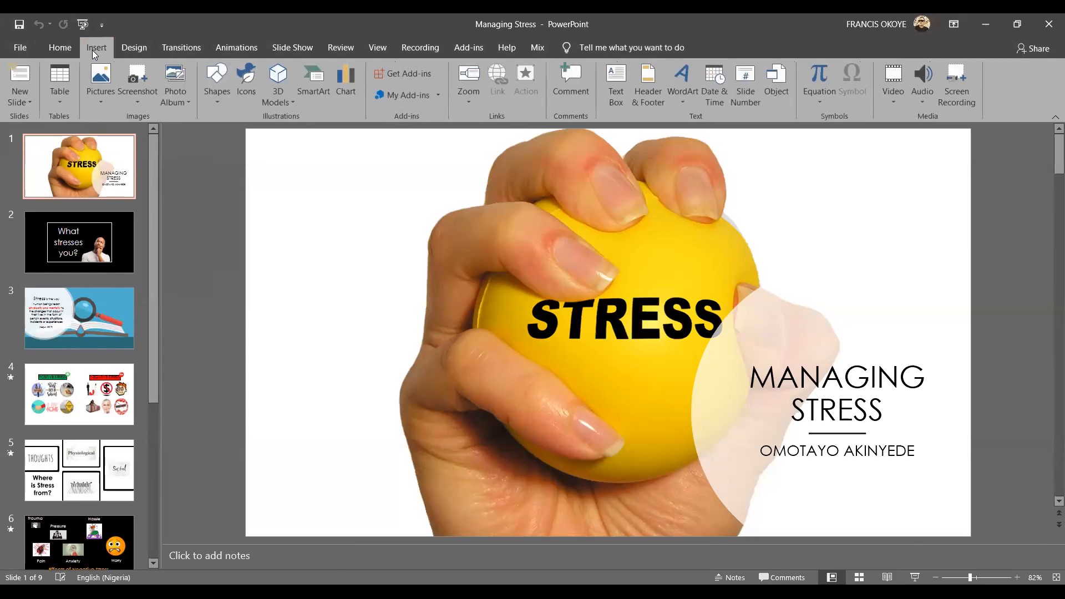
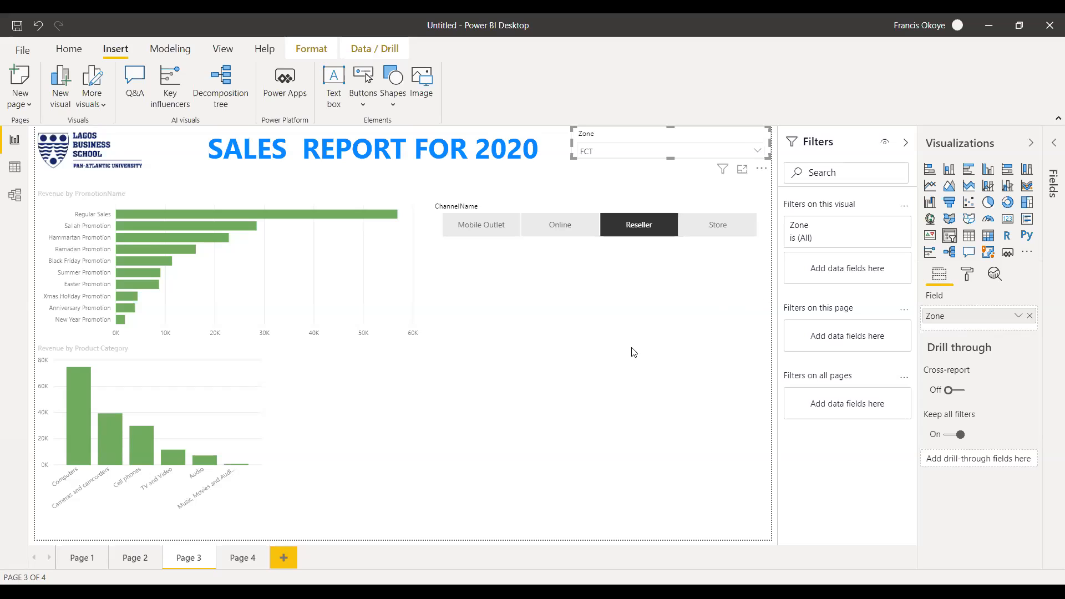
# Return to the Power BI sales report and look through the charts on all four pages, ending on Page 2.
pyautogui.click(760, 151)
pyautogui.click(240, 559)
pyautogui.click(128, 557)
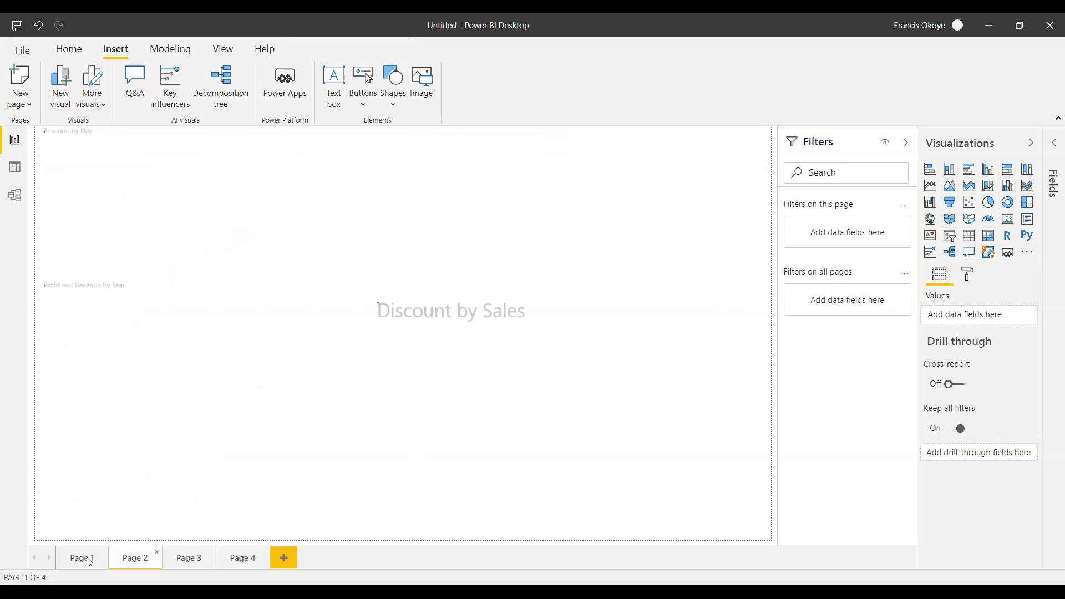
pyautogui.click(87, 561)
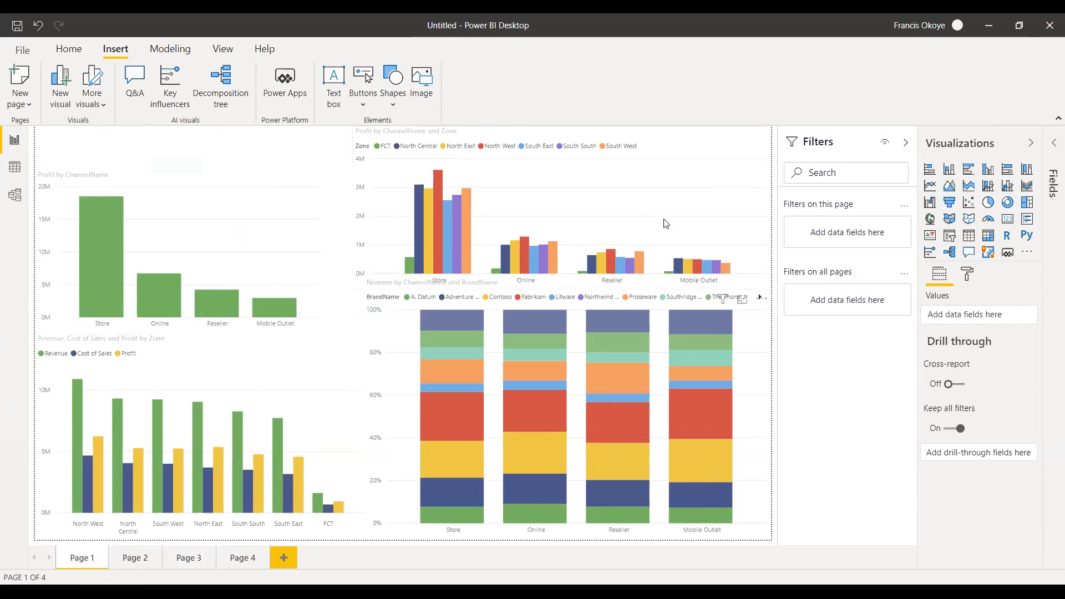
pyautogui.click(133, 559)
pyautogui.click(189, 557)
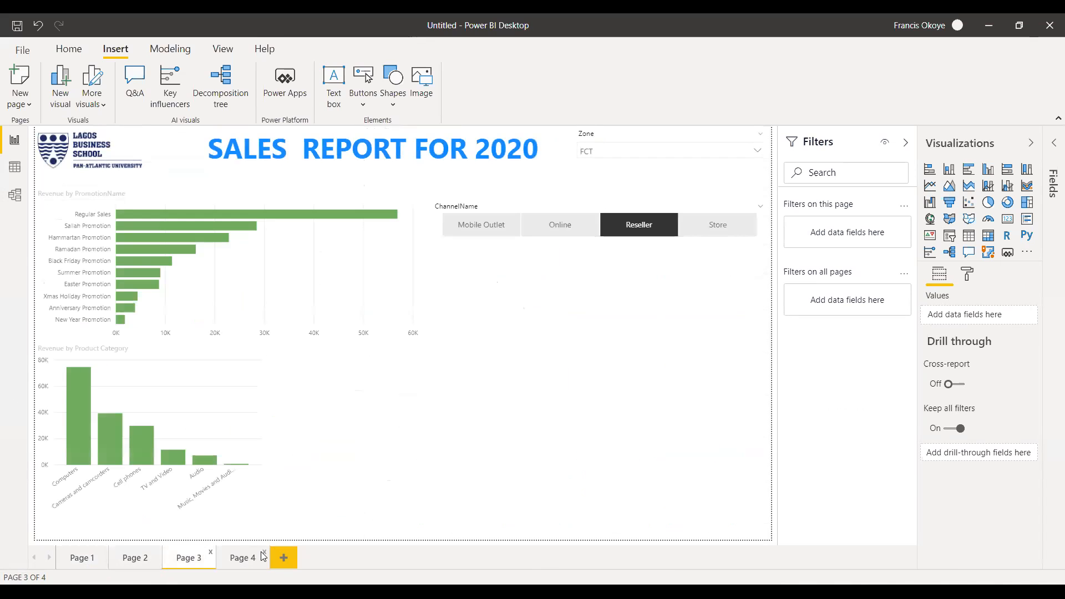
pyautogui.click(242, 558)
pyautogui.click(195, 560)
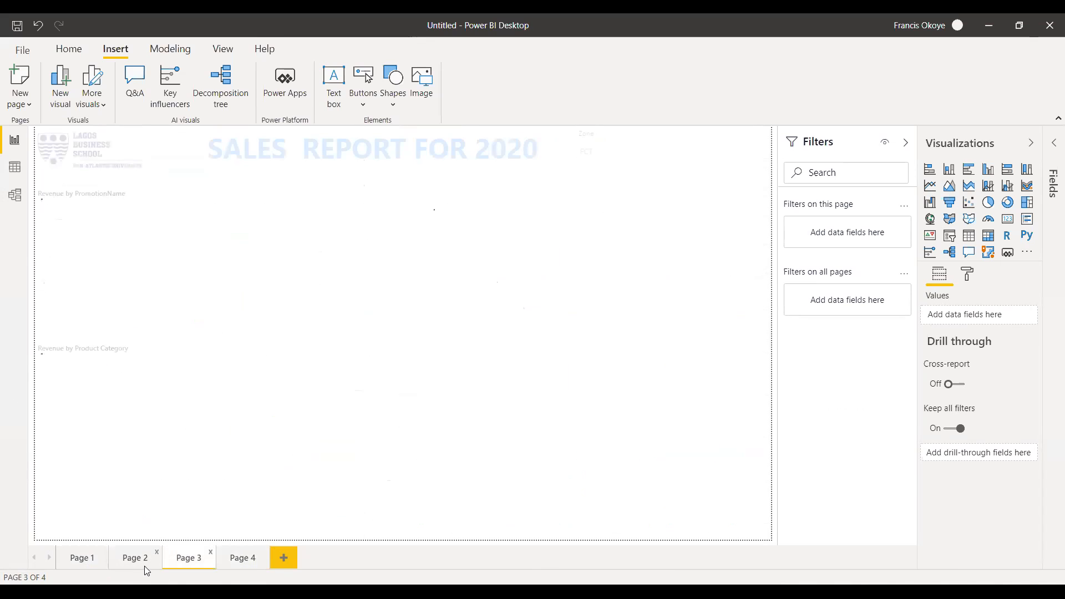
pyautogui.click(136, 559)
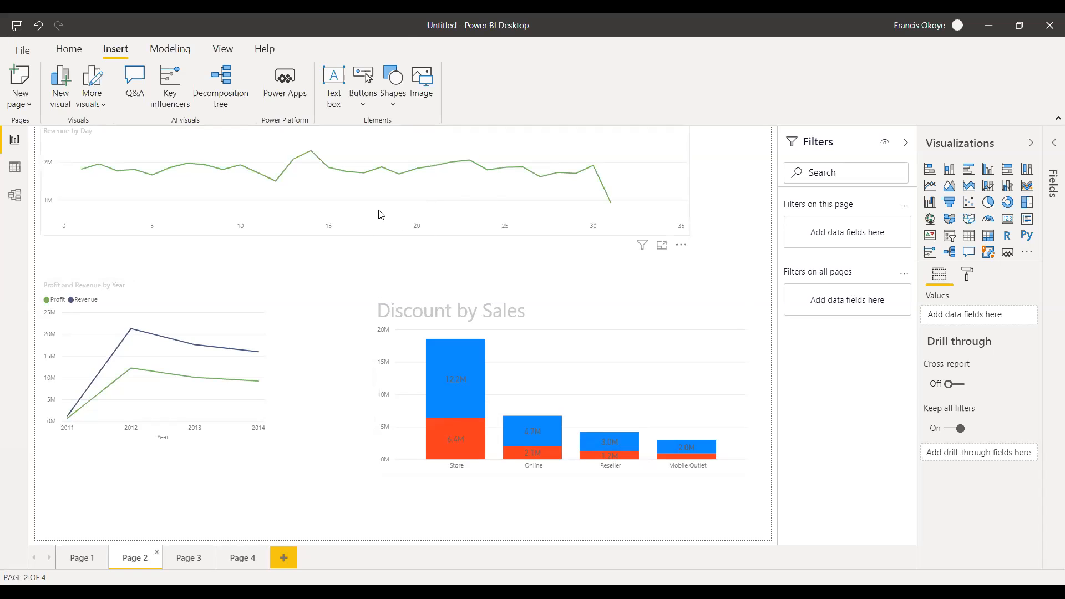
# Extend the Revenue by Day chart downward, then lower, heighten and widen the Profit and Revenue by Year chart to reach the Discount by Sales chart.
pyautogui.click(346, 229)
pyautogui.moveTo(363, 232); pyautogui.dragTo(366, 270)
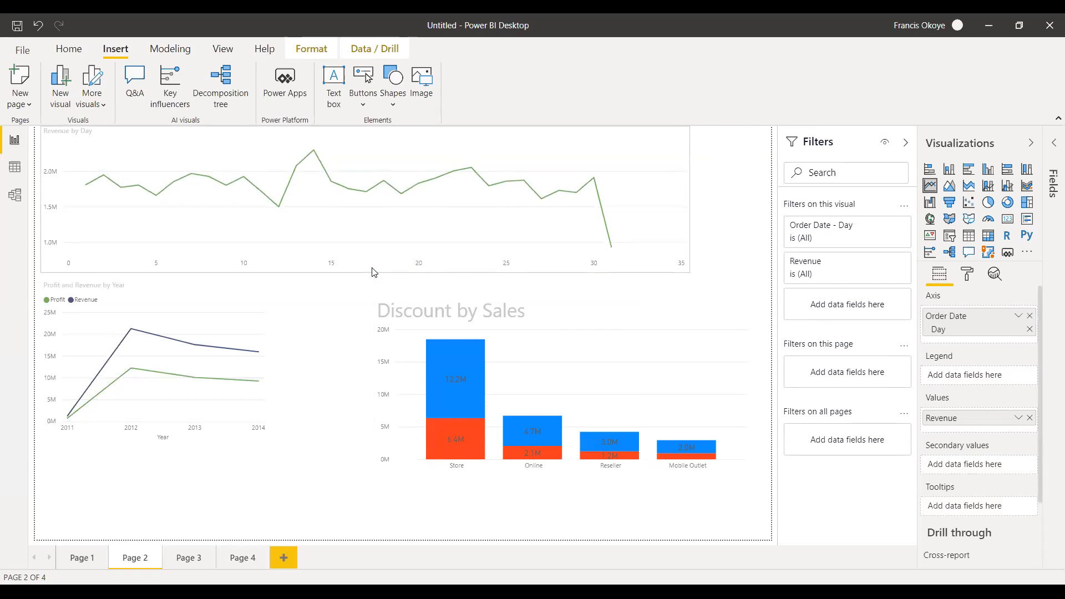
pyautogui.click(282, 294)
pyautogui.click(270, 305)
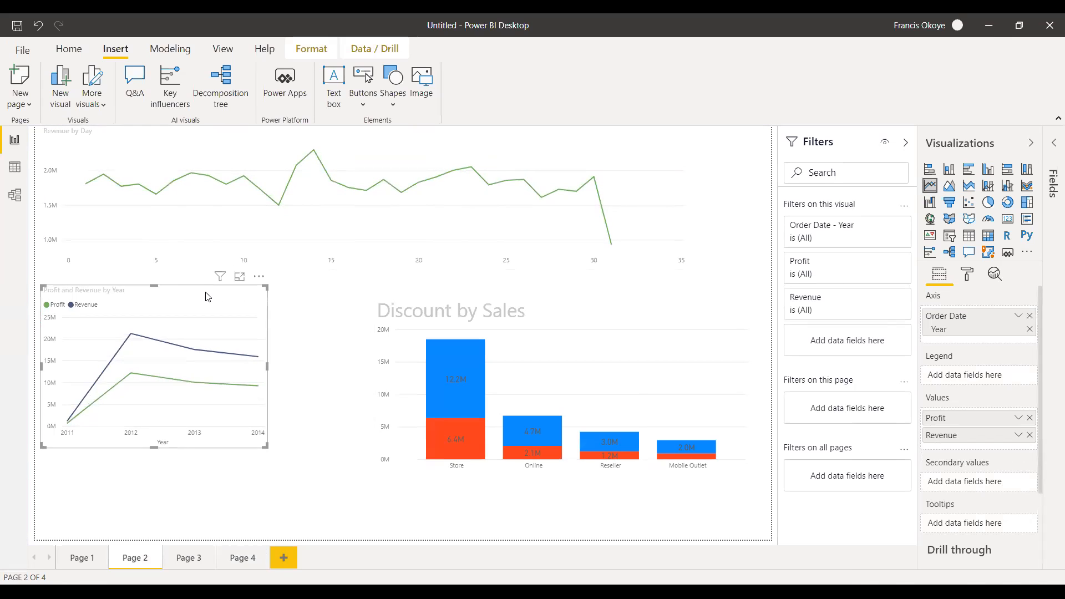
pyautogui.moveTo(152, 281); pyautogui.dragTo(155, 310)
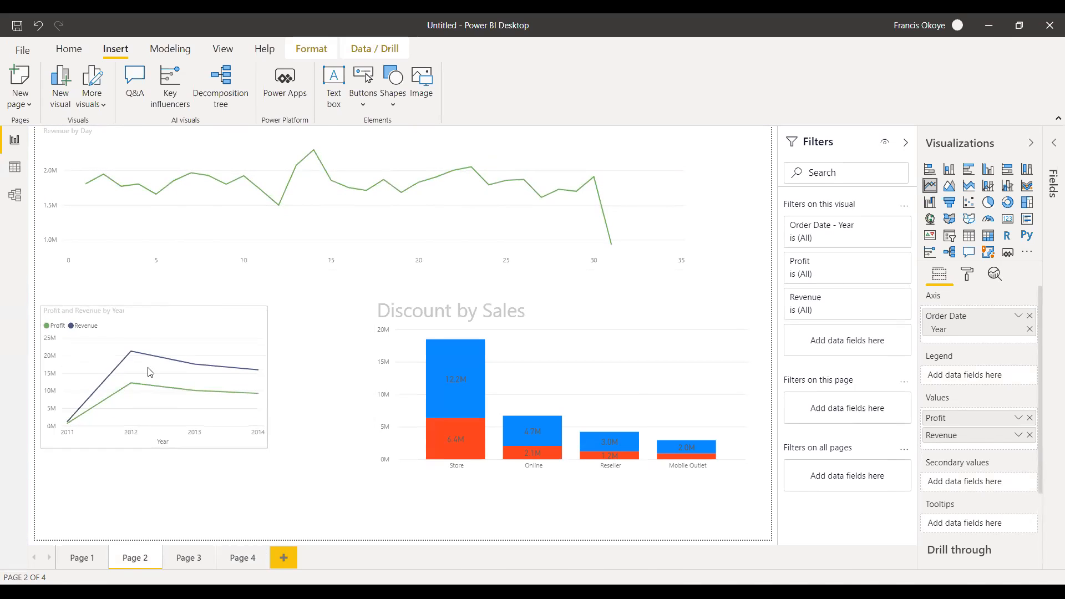
pyautogui.moveTo(152, 456); pyautogui.dragTo(156, 520)
pyautogui.moveTo(267, 415); pyautogui.dragTo(370, 428)
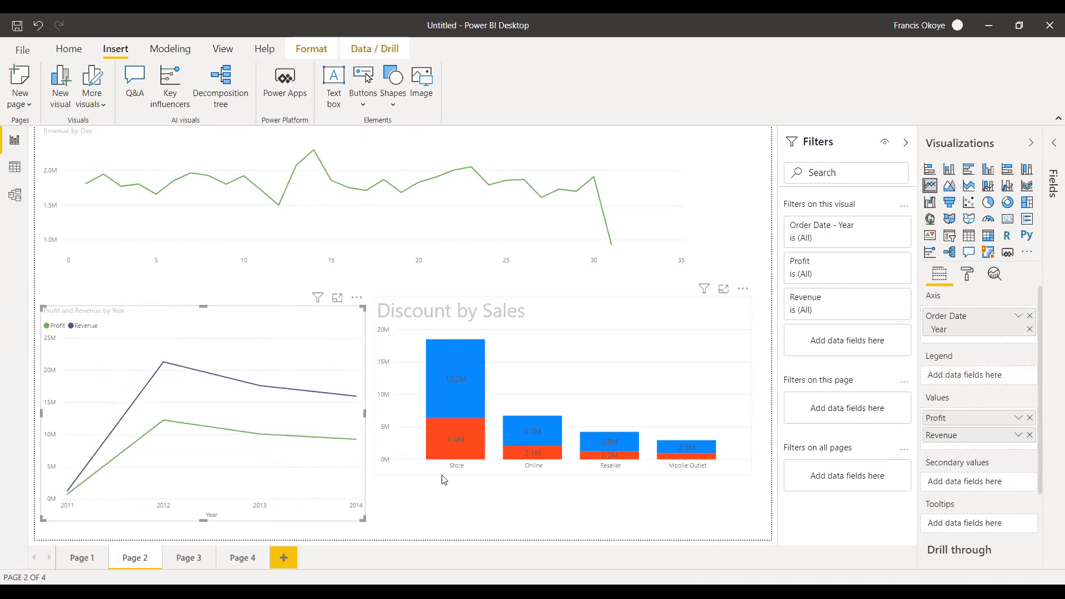
# Extend the Discount by Sales chart down level with the neighbouring line chart and bring its upper edge slightly lower.
pyautogui.click(557, 474)
pyautogui.moveTo(561, 475); pyautogui.dragTo(569, 521)
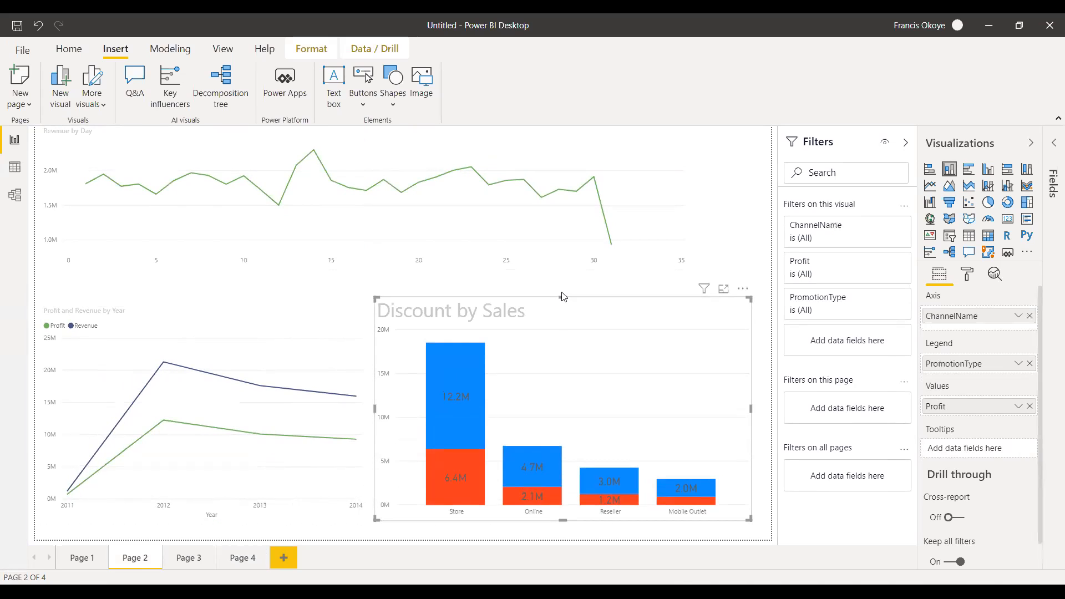
pyautogui.moveTo(561, 302); pyautogui.dragTo(563, 306)
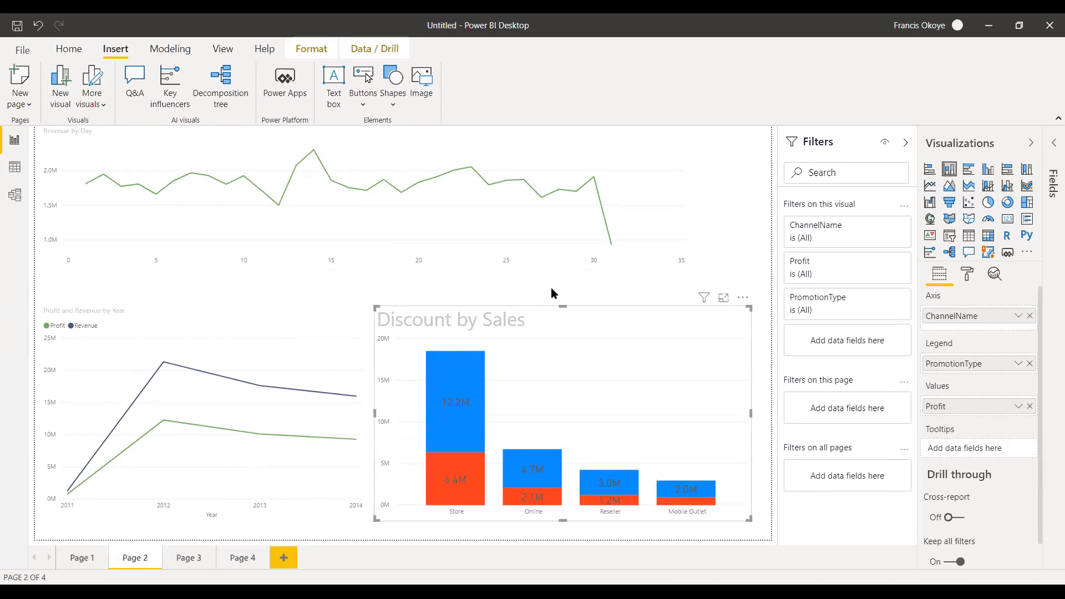
pyautogui.click(550, 287)
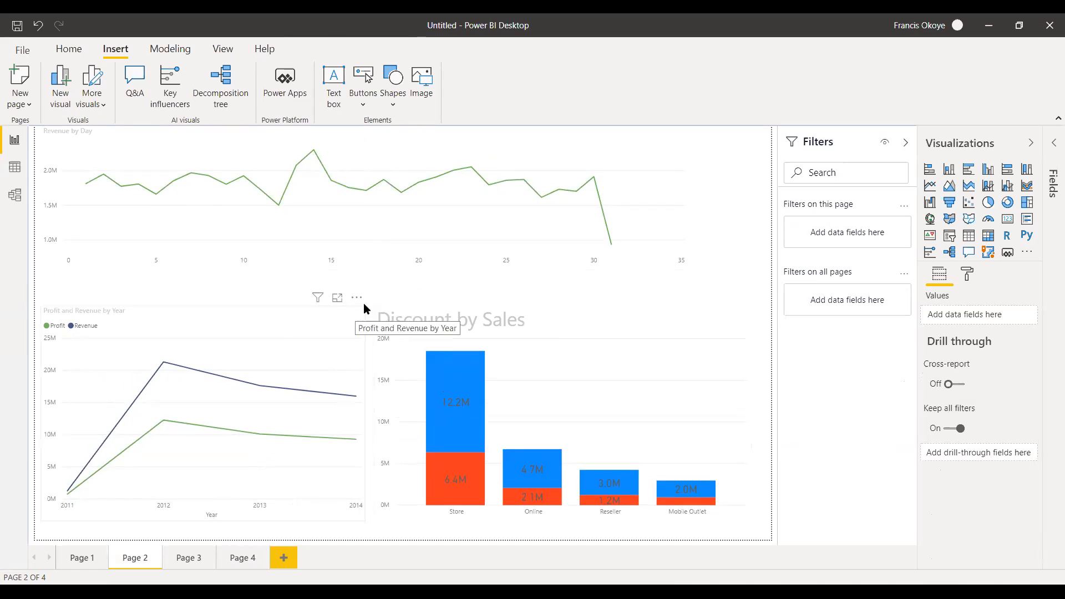
# Widen the Revenue by Day chart to the page edge, extend it down to the charts below, and lower its upper edge to free header space.
pyautogui.click(440, 274)
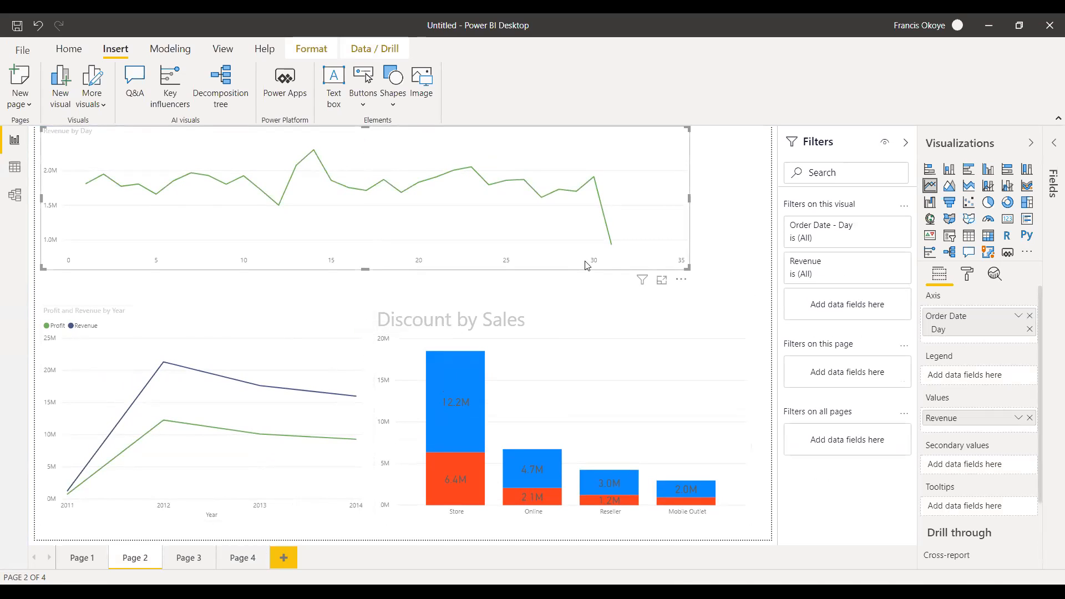
pyautogui.moveTo(689, 198); pyautogui.dragTo(777, 187)
pyautogui.moveTo(406, 270); pyautogui.dragTo(408, 304)
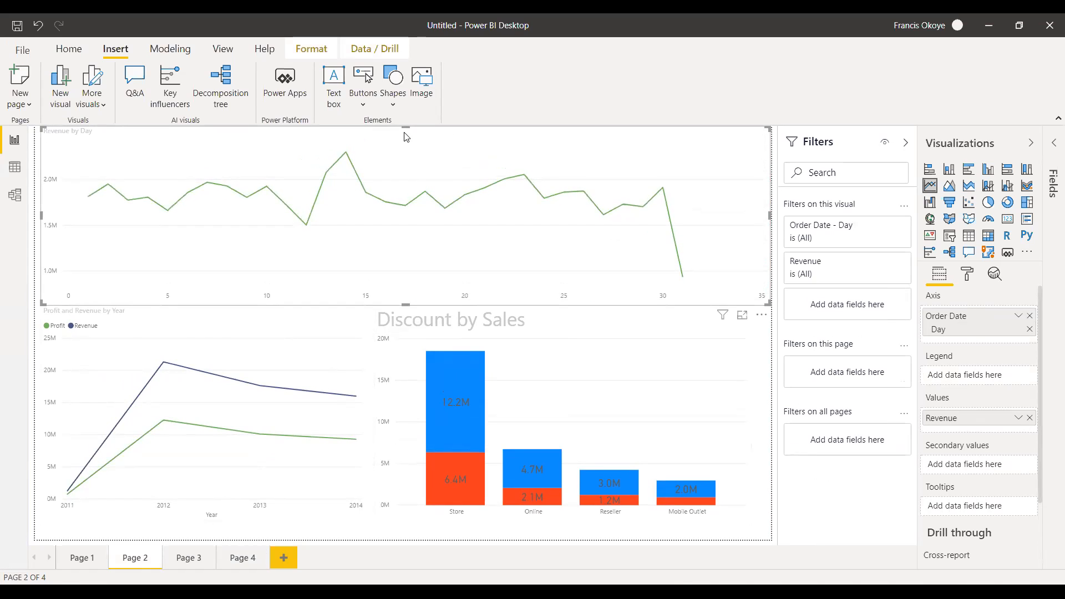
pyautogui.moveTo(404, 127); pyautogui.dragTo(408, 168)
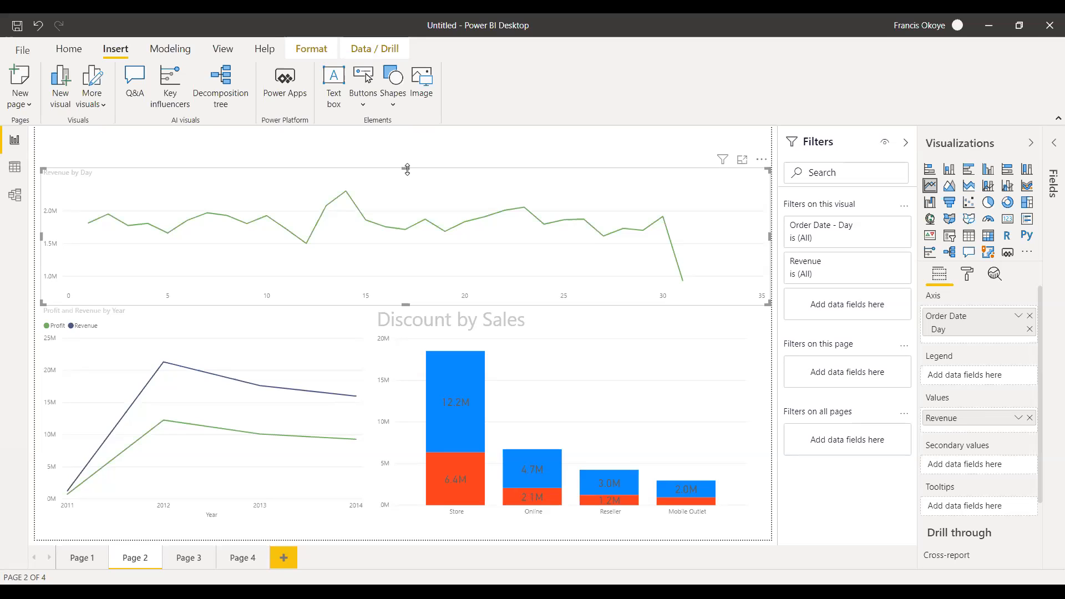
# Examine the common data sources from which data can be imported into the report.
pyautogui.click(53, 51)
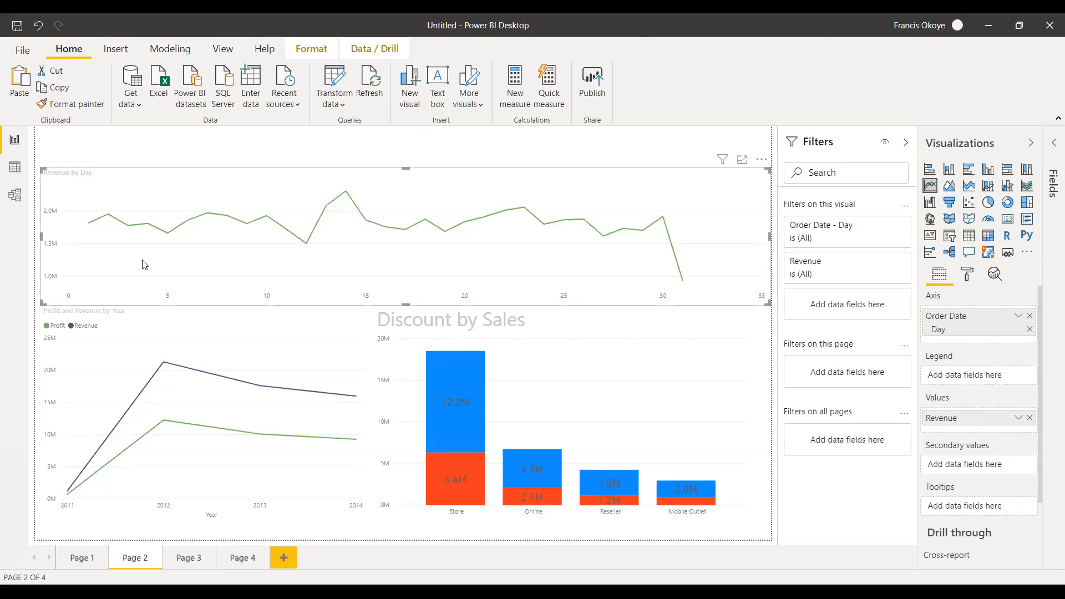
pyautogui.click(137, 103)
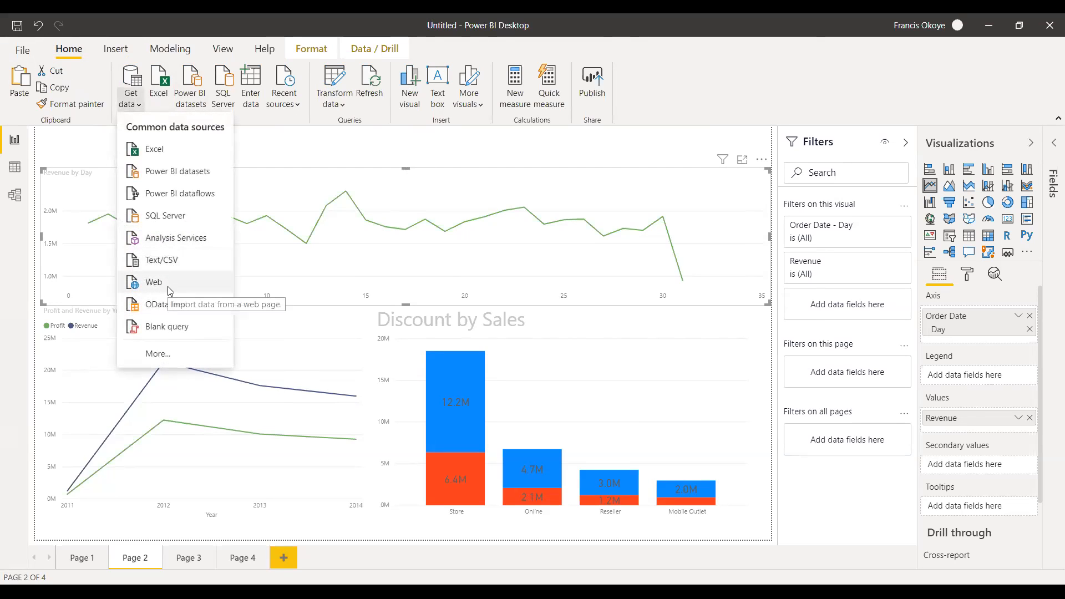
pyautogui.click(392, 153)
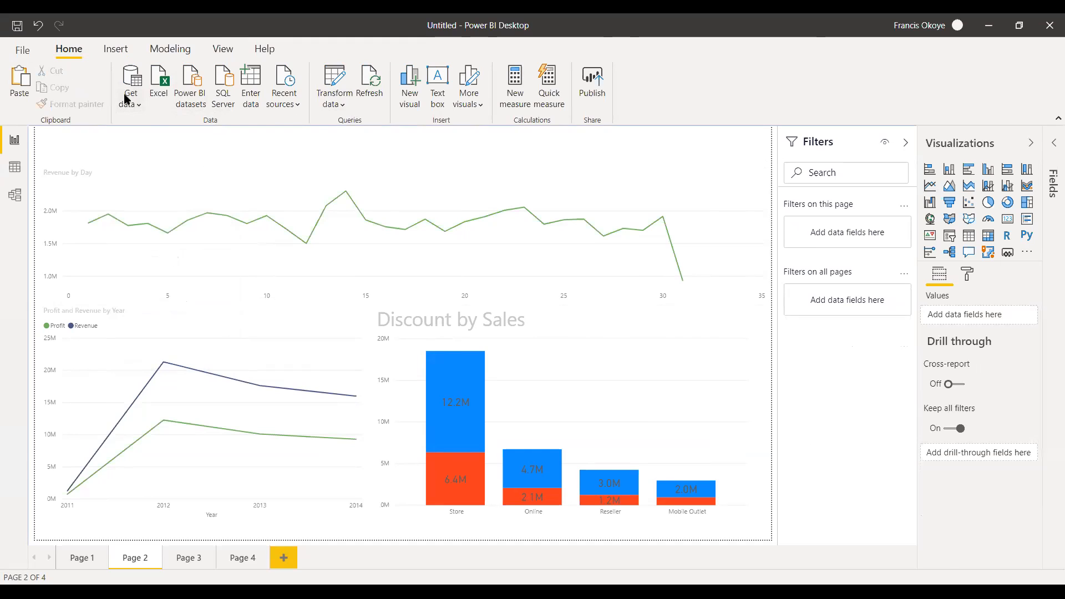
pyautogui.click(128, 111)
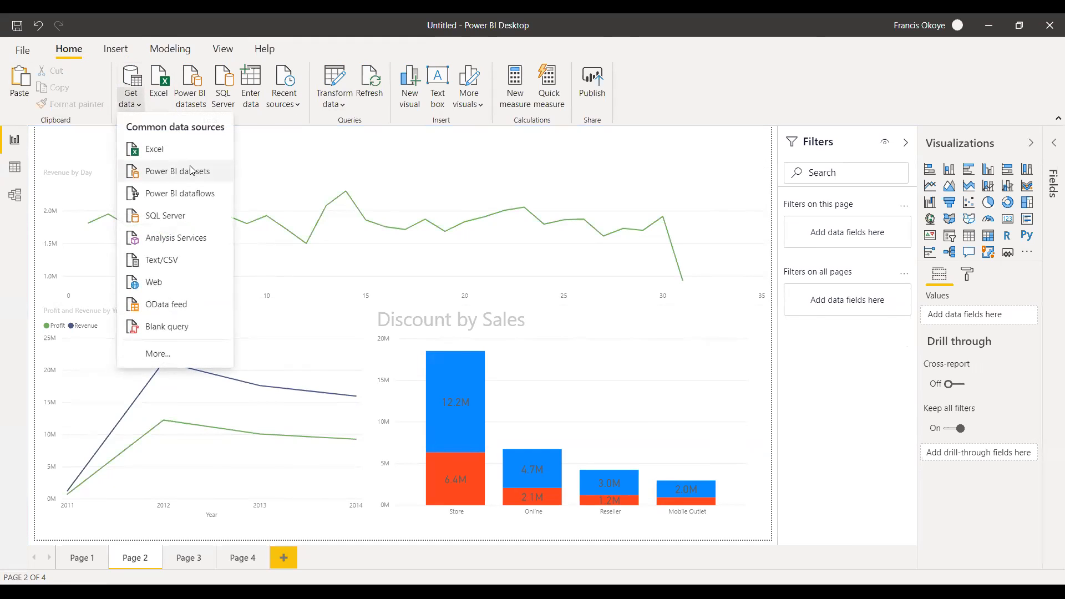
pyautogui.click(353, 153)
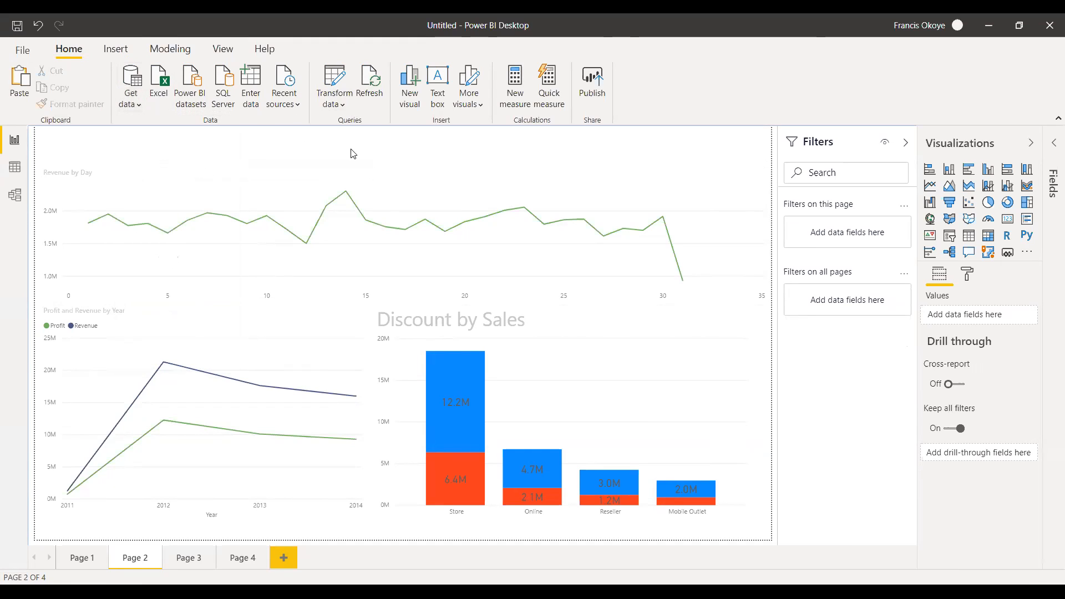
pyautogui.click(136, 109)
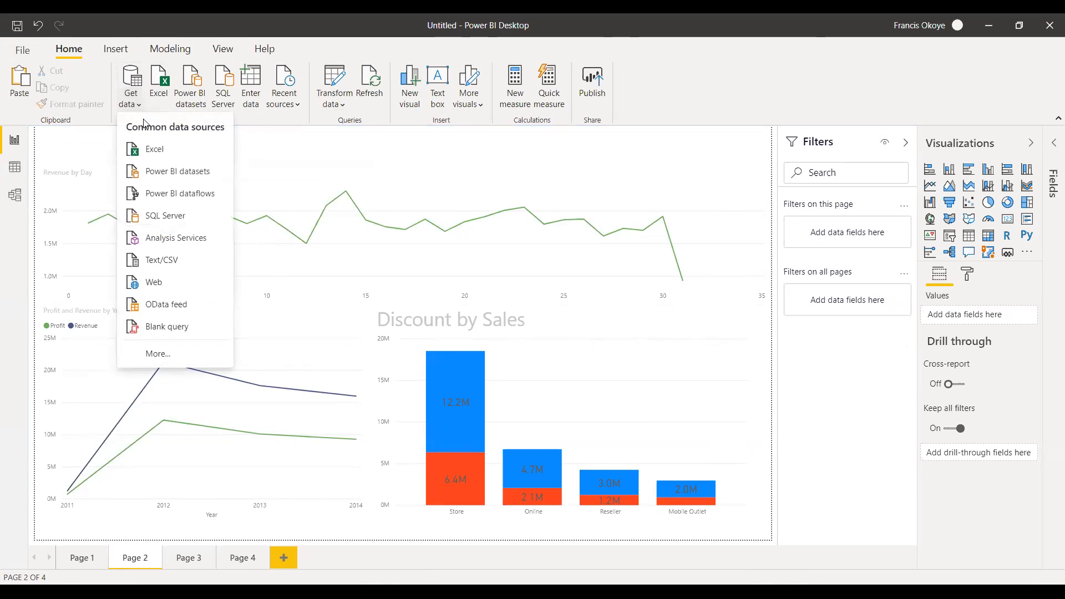
pyautogui.click(315, 162)
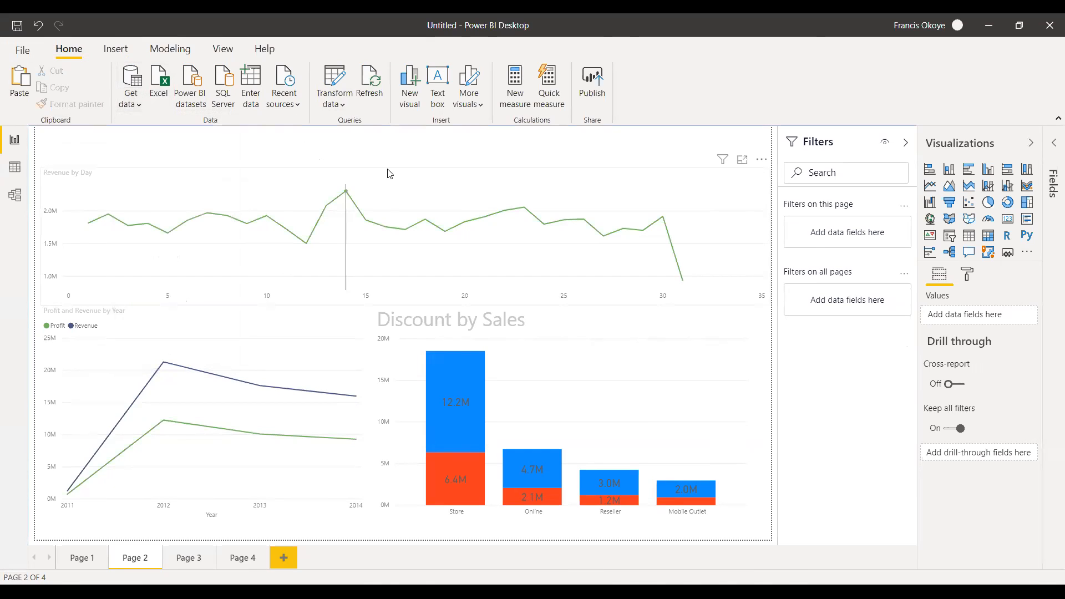
# Raise the upper edge of the Revenue by Day chart slightly, keeping a narrow header space above it.
pyautogui.click(410, 171)
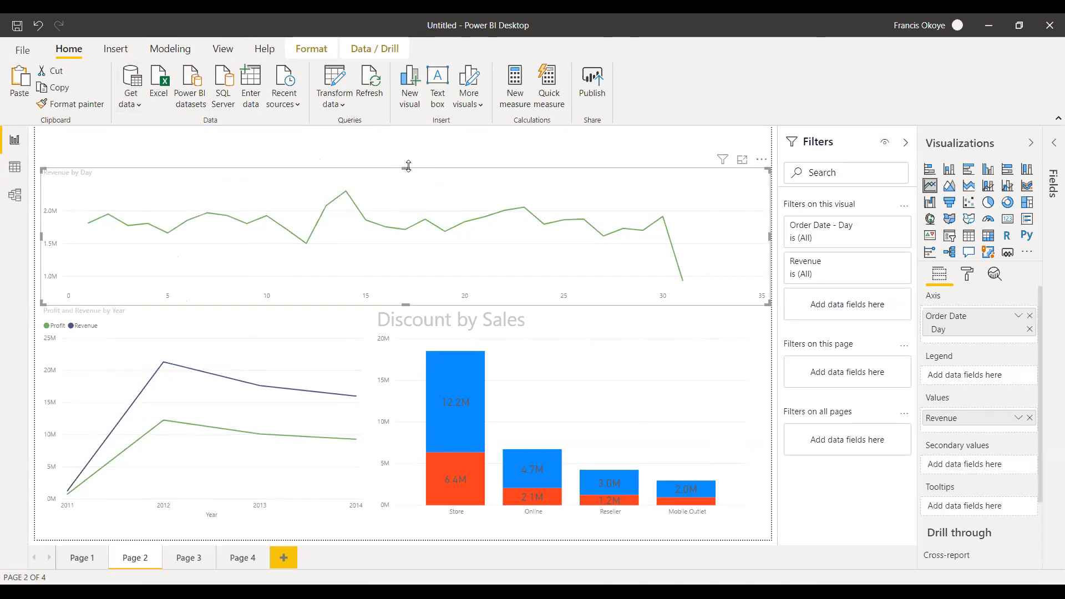
pyautogui.moveTo(404, 161)
pyautogui.mouseDown()
pyautogui.moveTo(399, 135)
pyautogui.moveTo(401, 147)
pyautogui.mouseUp()
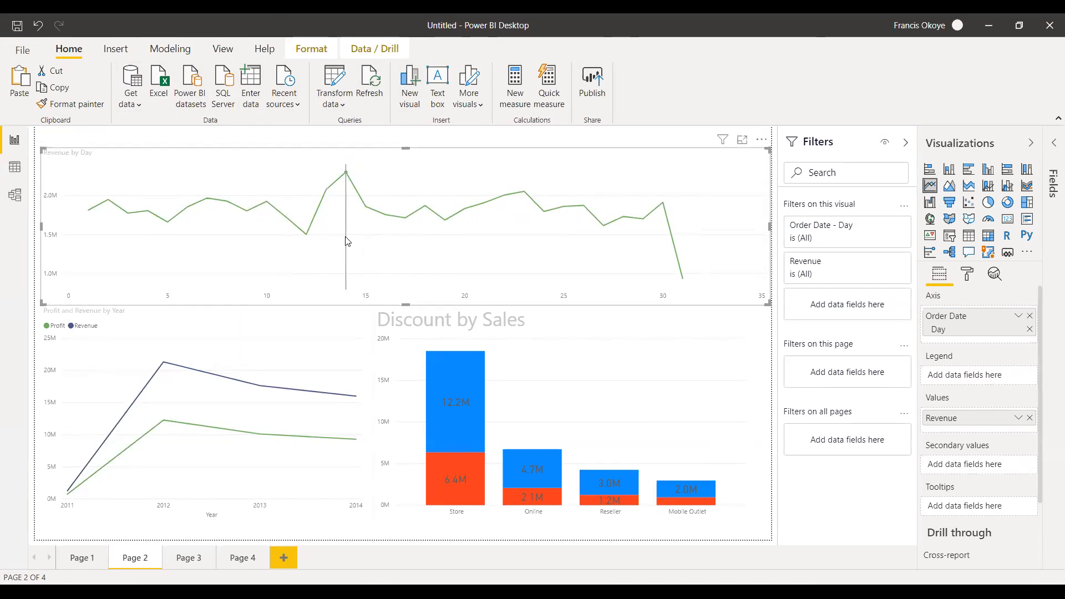
pyautogui.moveTo(345, 236)
# Add a forecast with a length of 10 points to the Revenue by Day line chart.
pyautogui.click(994, 277)
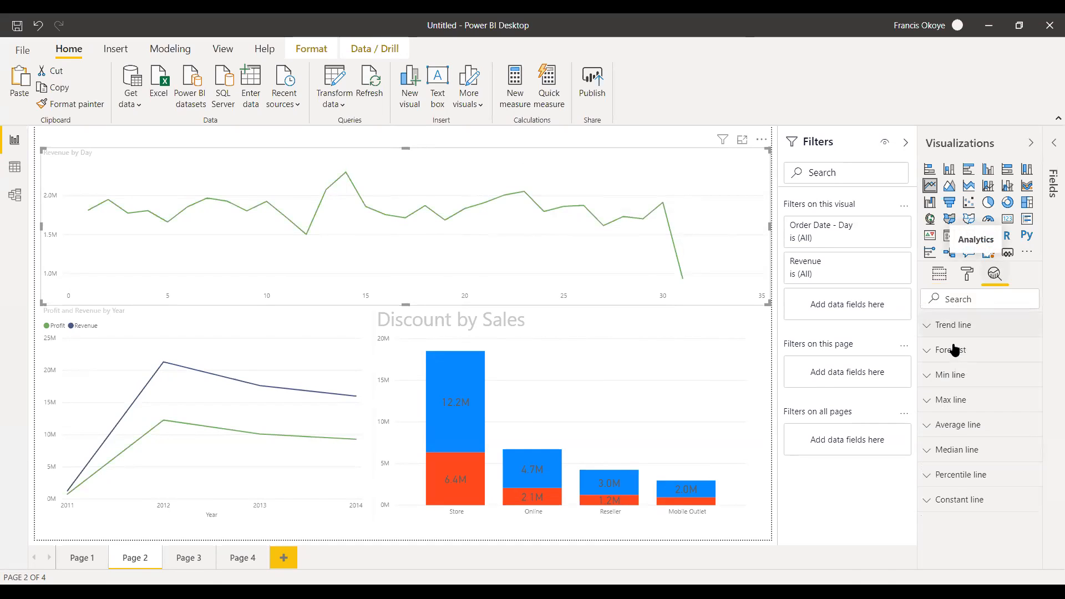
pyautogui.click(935, 353)
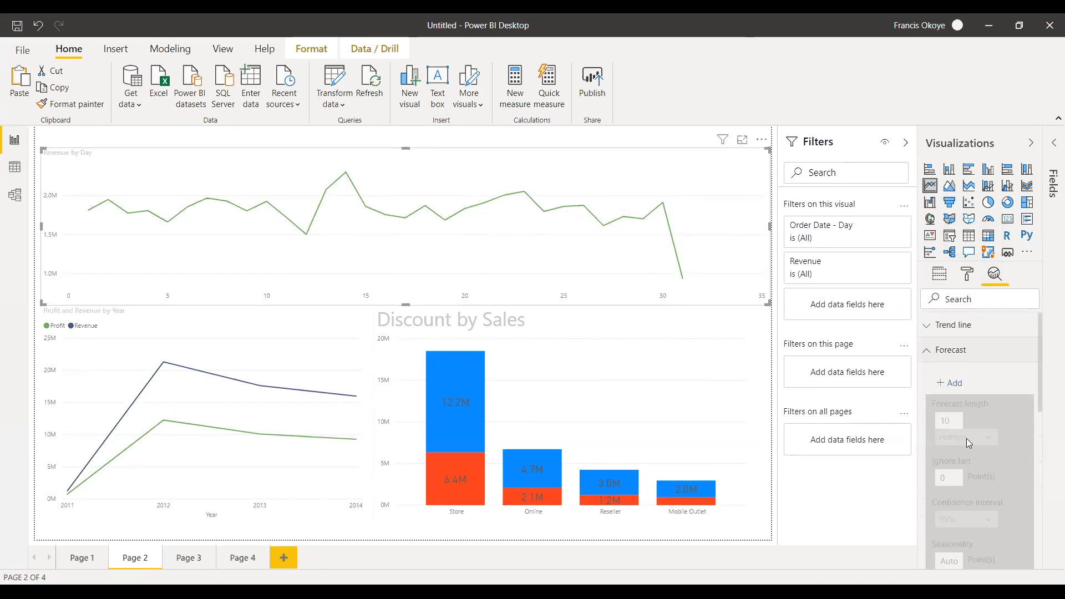
pyautogui.click(949, 382)
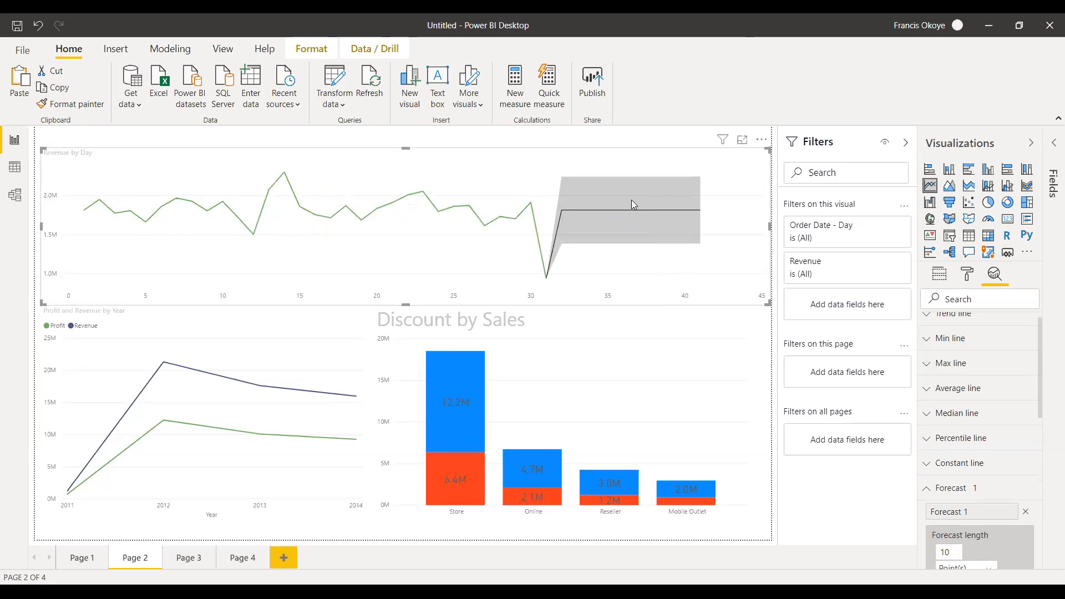
pyautogui.moveTo(637, 175)
pyautogui.moveTo(1039, 335); pyautogui.dragTo(1045, 267)
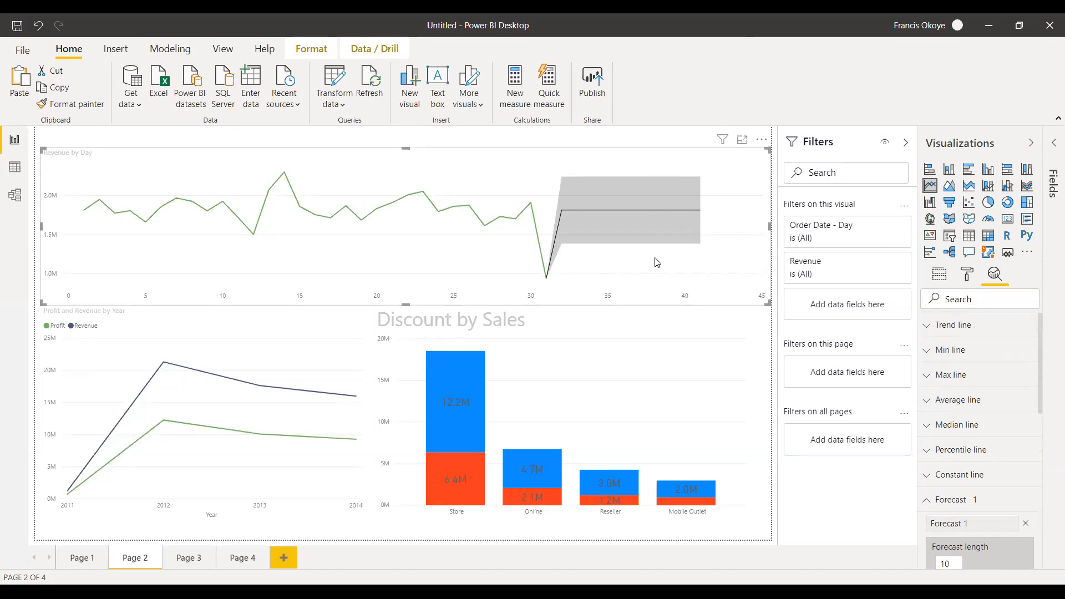
pyautogui.moveTo(654, 258)
# Highlight the Store column's Seasonal Discount segment in the Discount by Sales chart, clear the highlight, and read the segment's details.
pyautogui.click(458, 424)
pyautogui.click(458, 425)
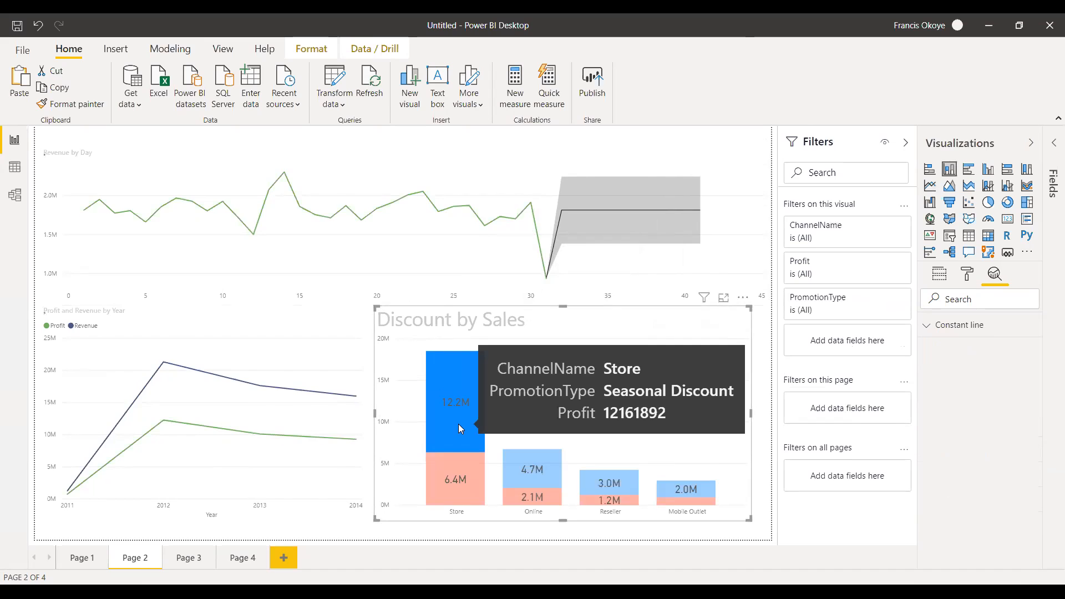
pyautogui.click(458, 425)
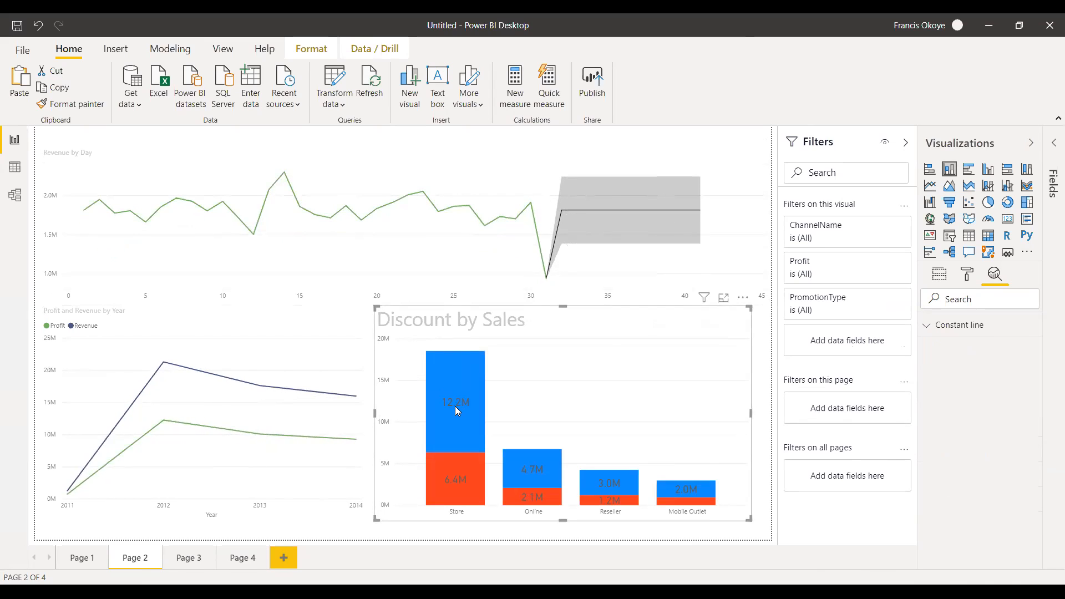
pyautogui.moveTo(456, 407)
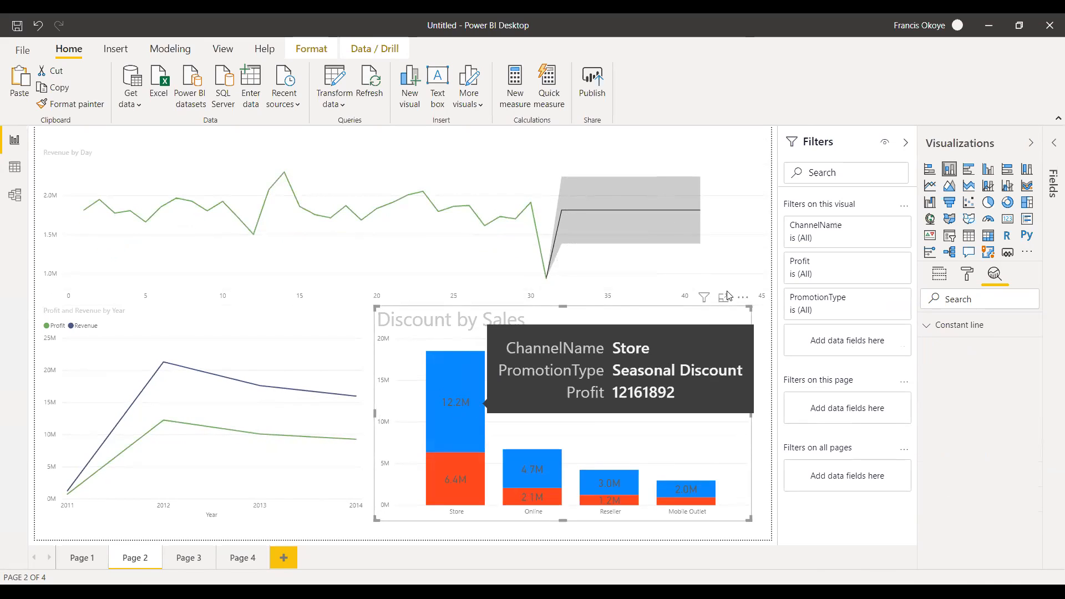
# Show the list of data tables and fields alongside the visualization options for the Discount by Sales chart.
pyautogui.click(1031, 143)
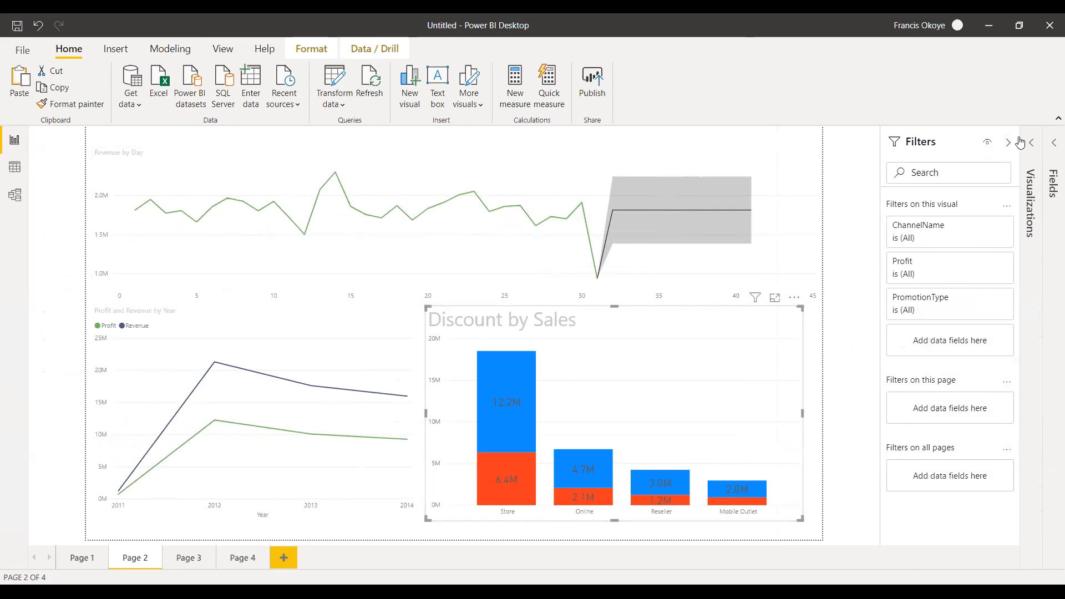
pyautogui.click(1052, 144)
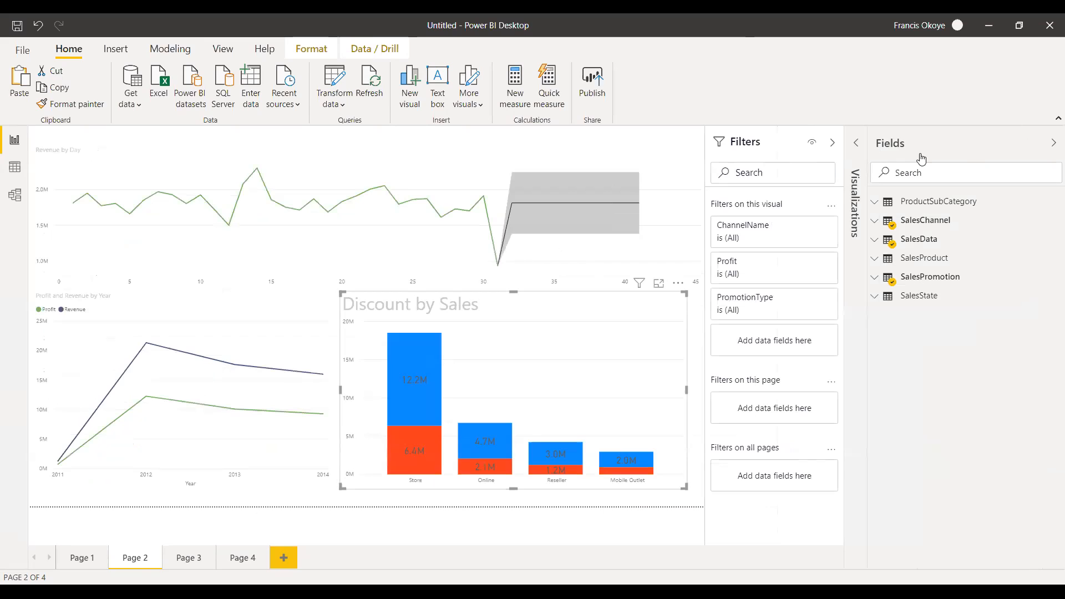
pyautogui.click(858, 149)
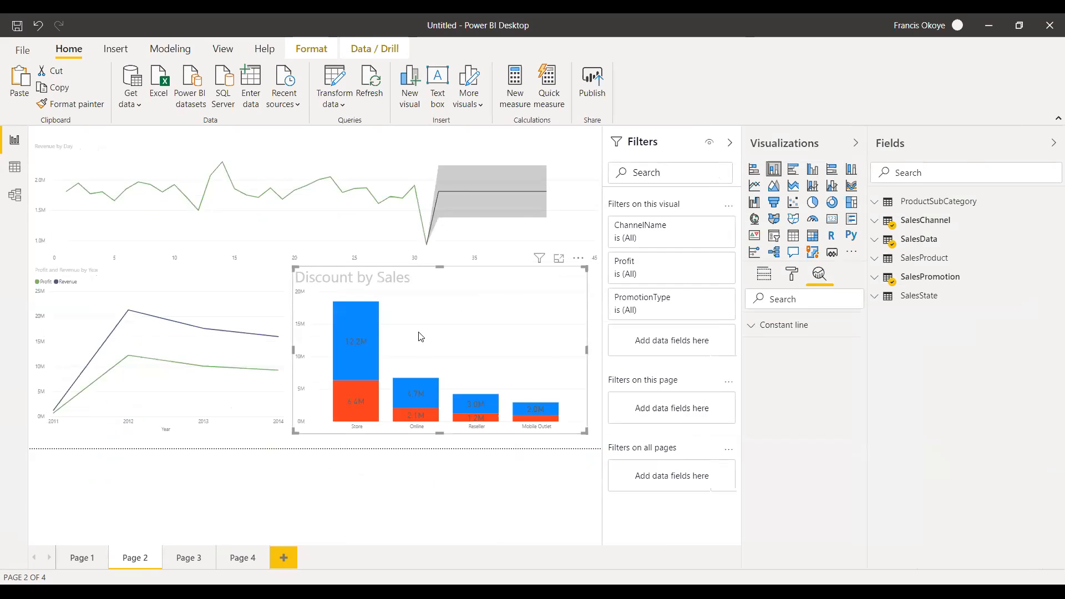
# Compare the Discount by Sales chart with its data labels off and on, and view its data color settings.
pyautogui.click(792, 274)
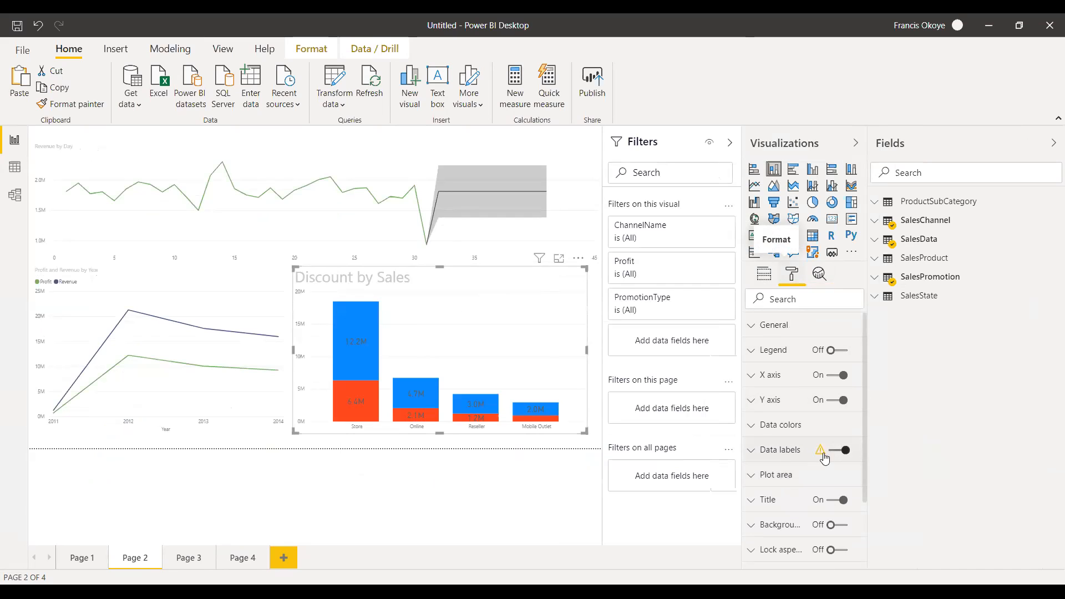
pyautogui.click(840, 452)
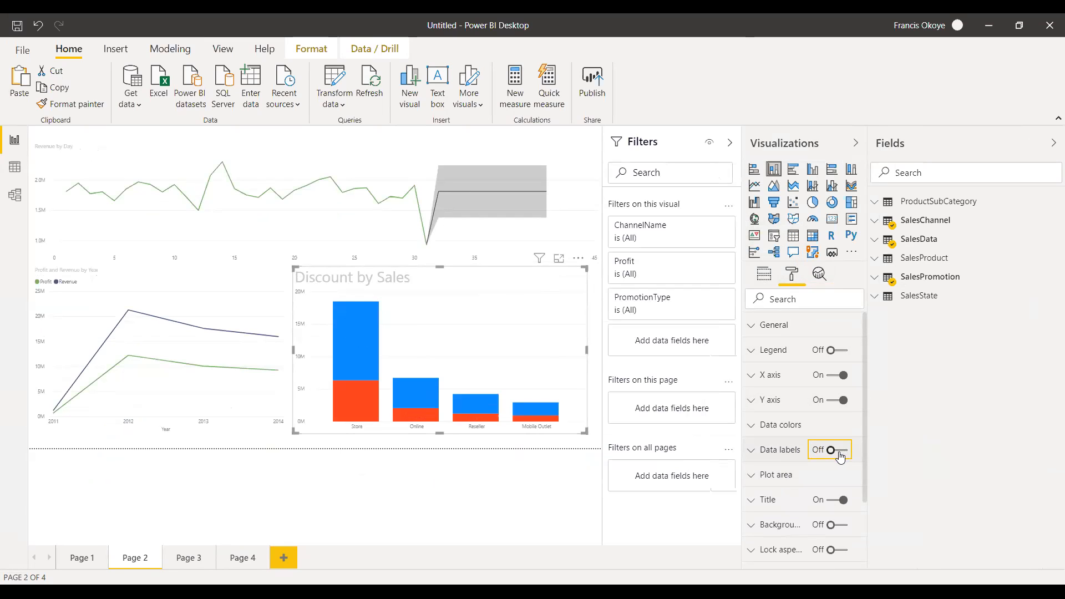
pyautogui.click(841, 453)
pyautogui.click(819, 436)
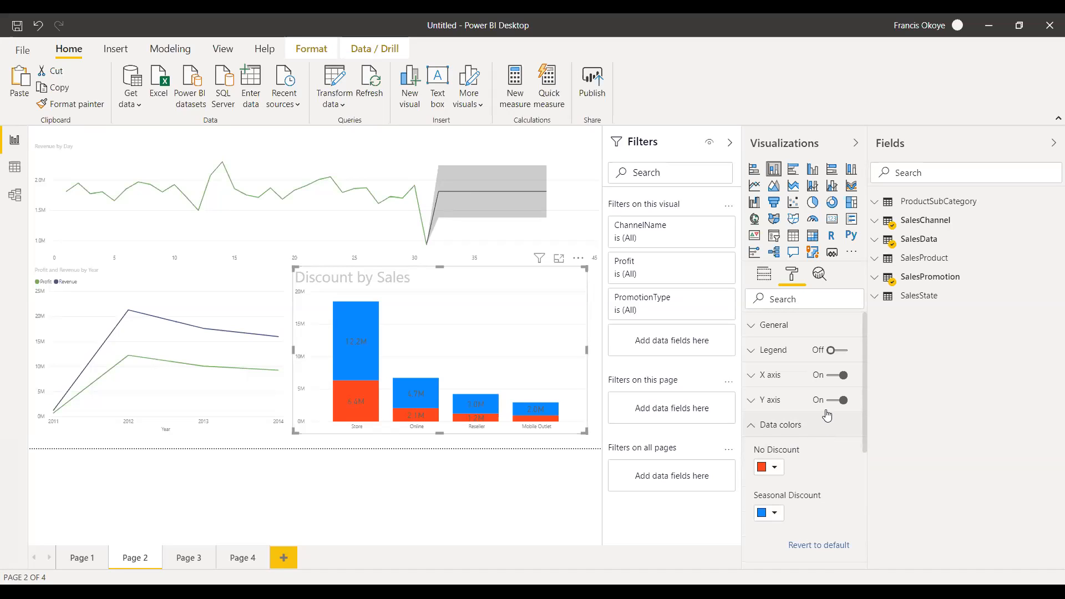
pyautogui.click(747, 425)
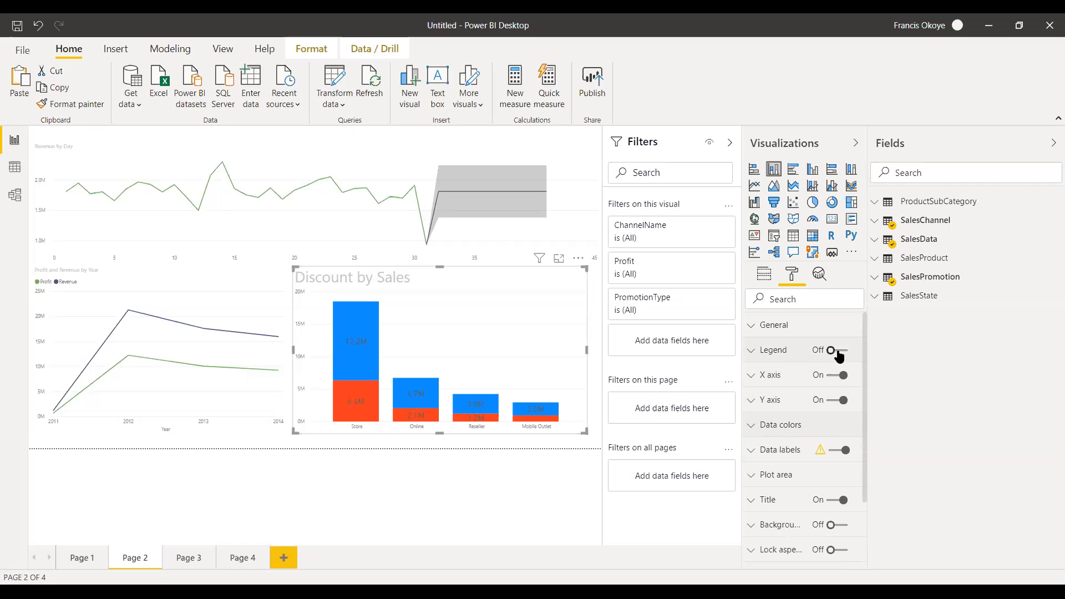
# Turn on the legend for the Discount by Sales chart and look through the remaining formatting options.
pyautogui.click(839, 353)
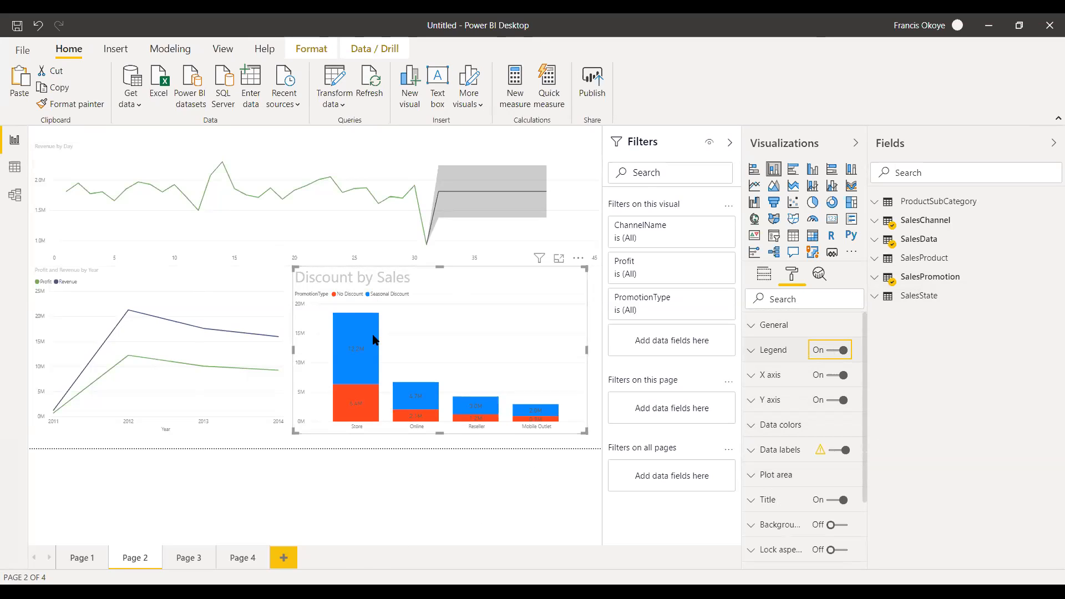
pyautogui.moveTo(864, 327); pyautogui.dragTo(843, 448)
pyautogui.scroll(3, 843, 448)
# Look through the report's other pages, including Page 2 and Page 4, and finish on Page 3.
pyautogui.click(179, 558)
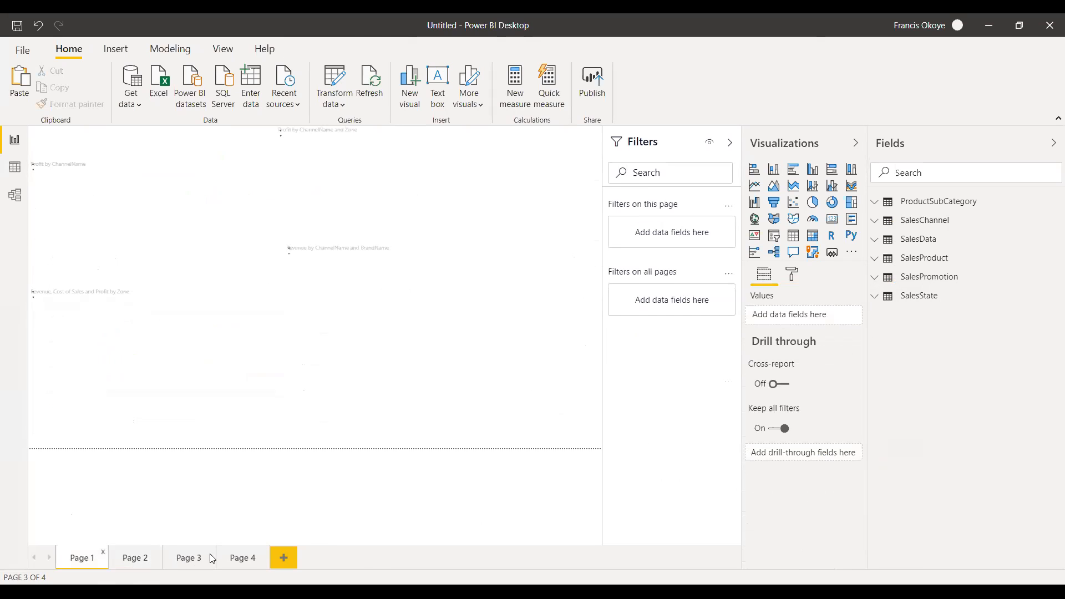
pyautogui.click(133, 565)
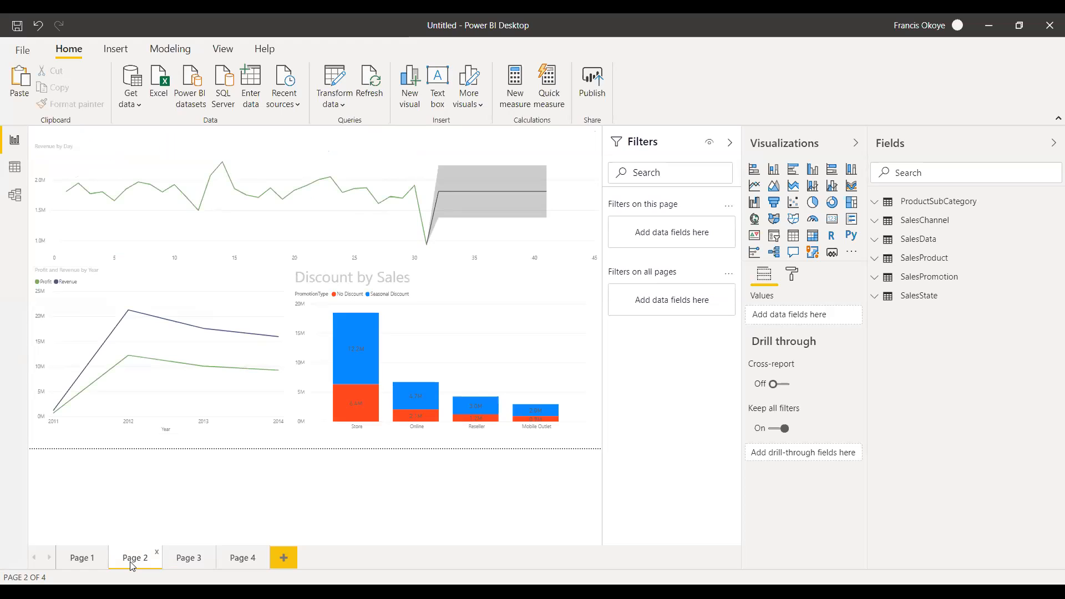
pyautogui.click(246, 559)
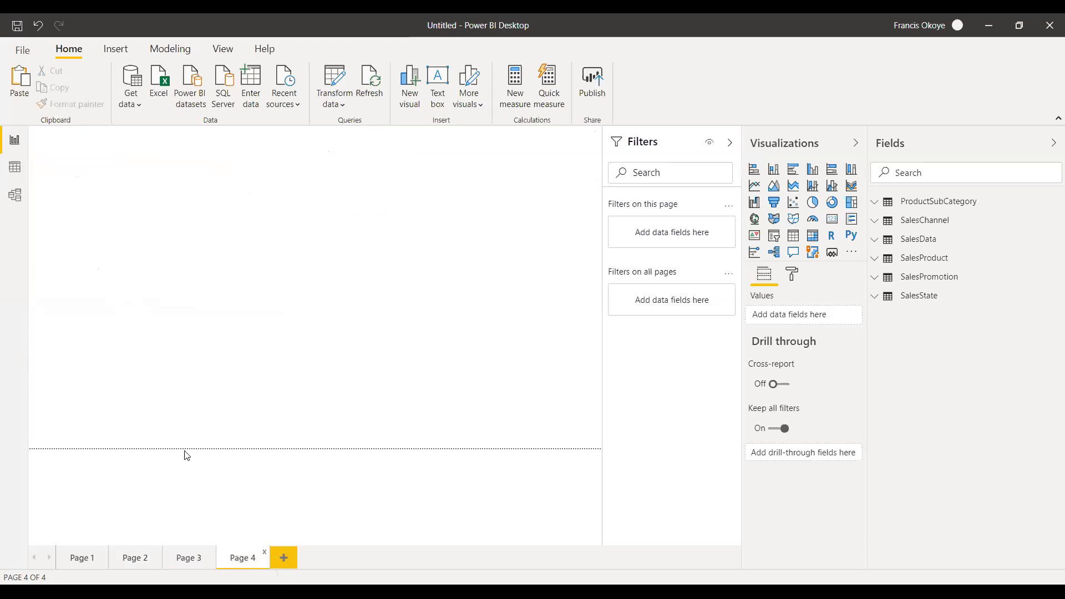
pyautogui.click(189, 558)
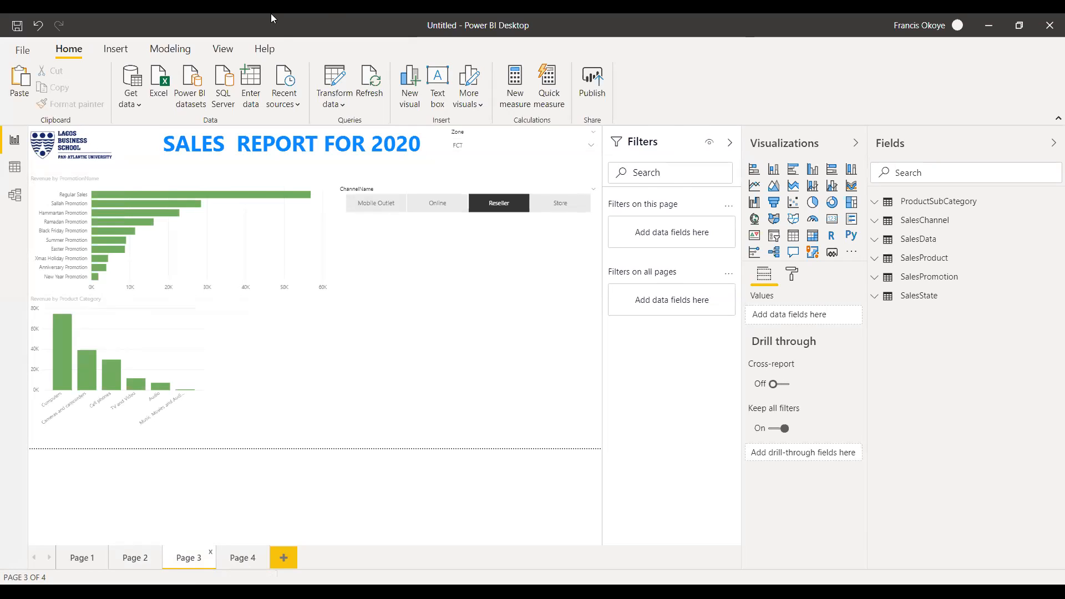
# Open the Power BI training videos on YouTube from the program's help resources.
pyautogui.click(272, 45)
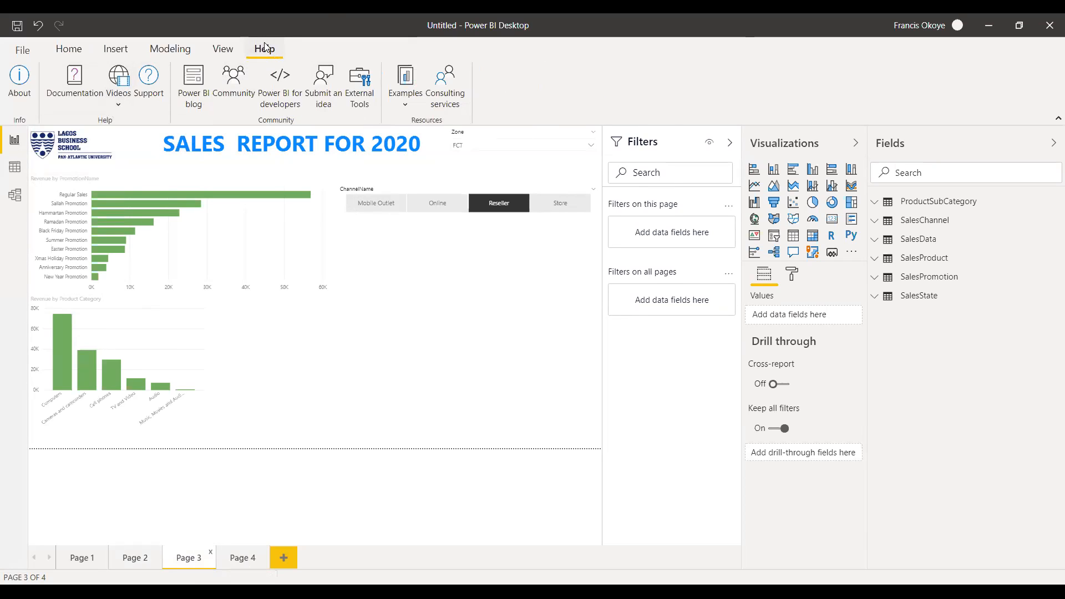
pyautogui.click(120, 89)
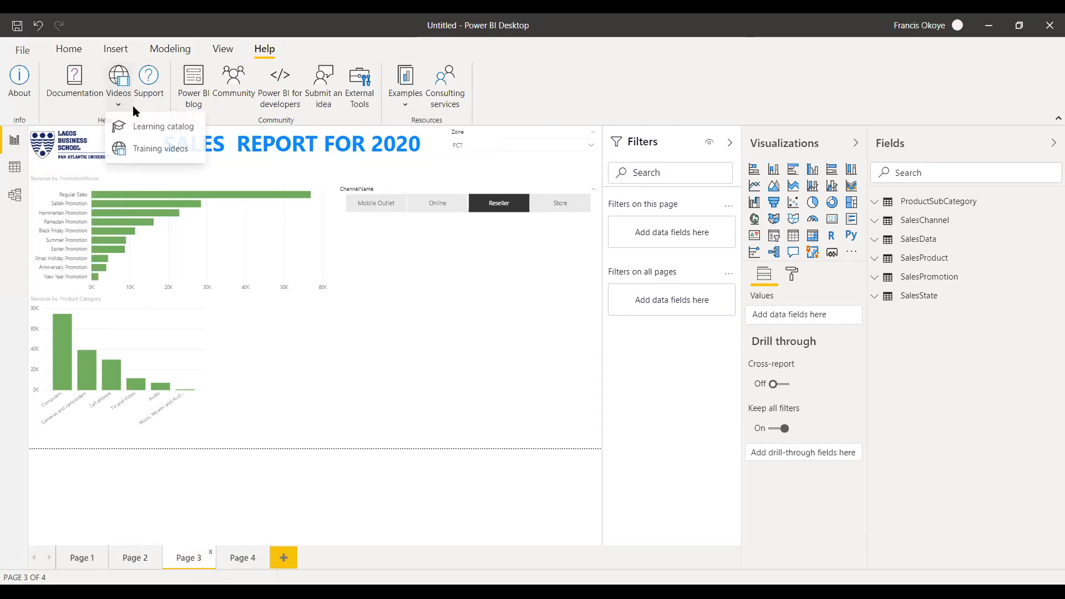
pyautogui.click(156, 143)
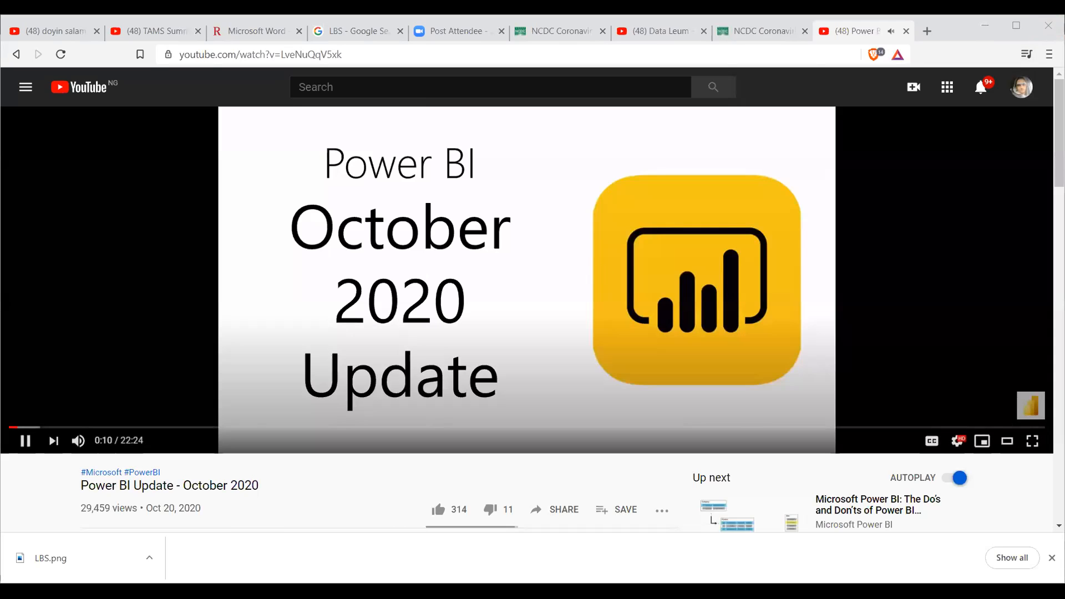
# Examine the Power BI Update - October 2020 video and the description and related videos on its page.
pyautogui.scroll(-3, 532, 299)
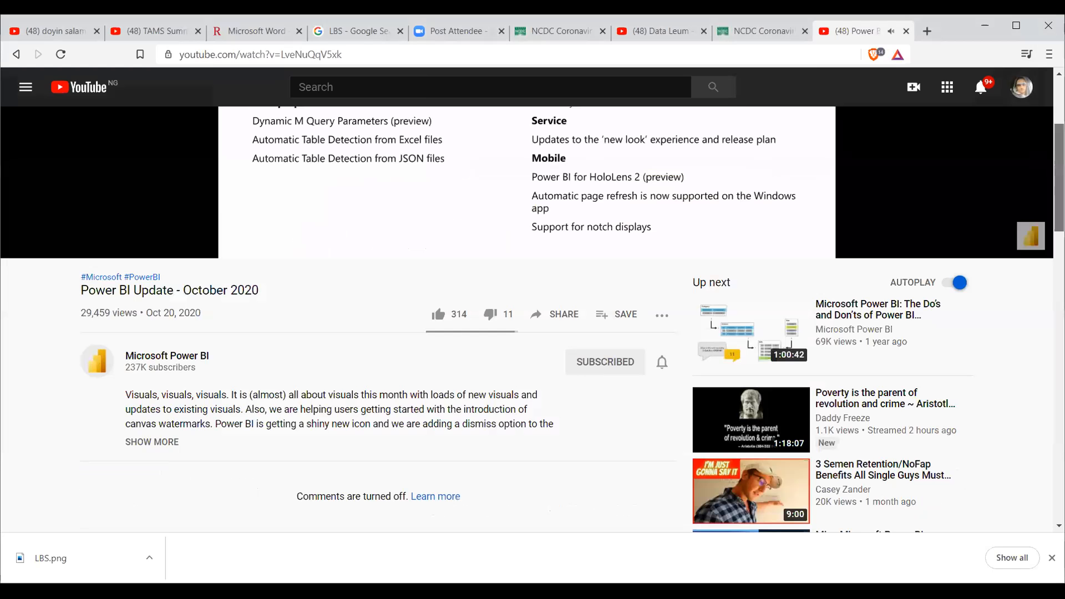
pyautogui.scroll(3, 532, 299)
pyautogui.scroll(-1, 532, 300)
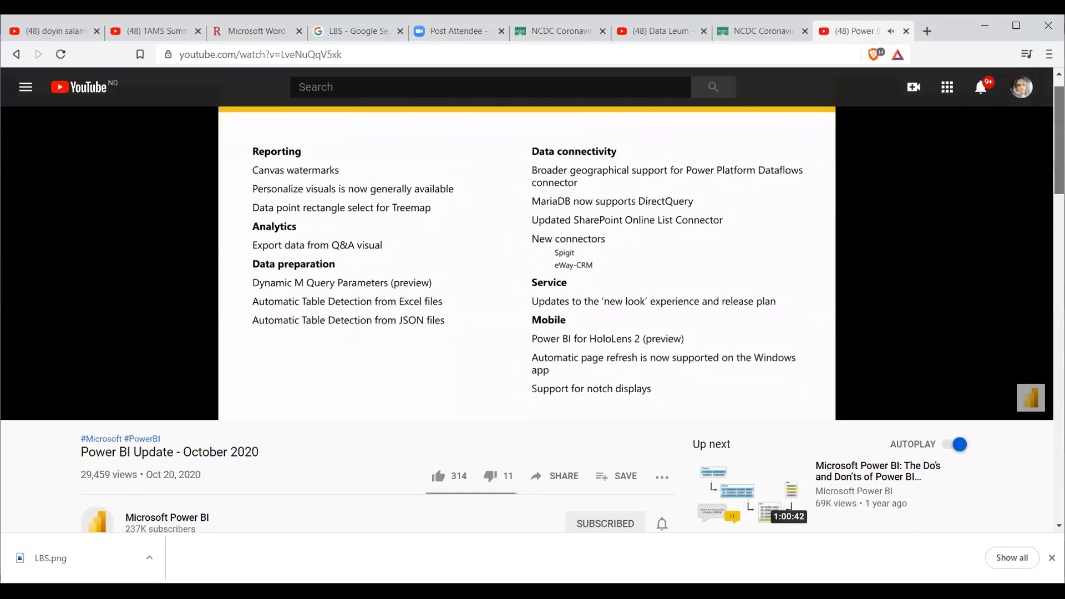
pyautogui.scroll(1, 532, 299)
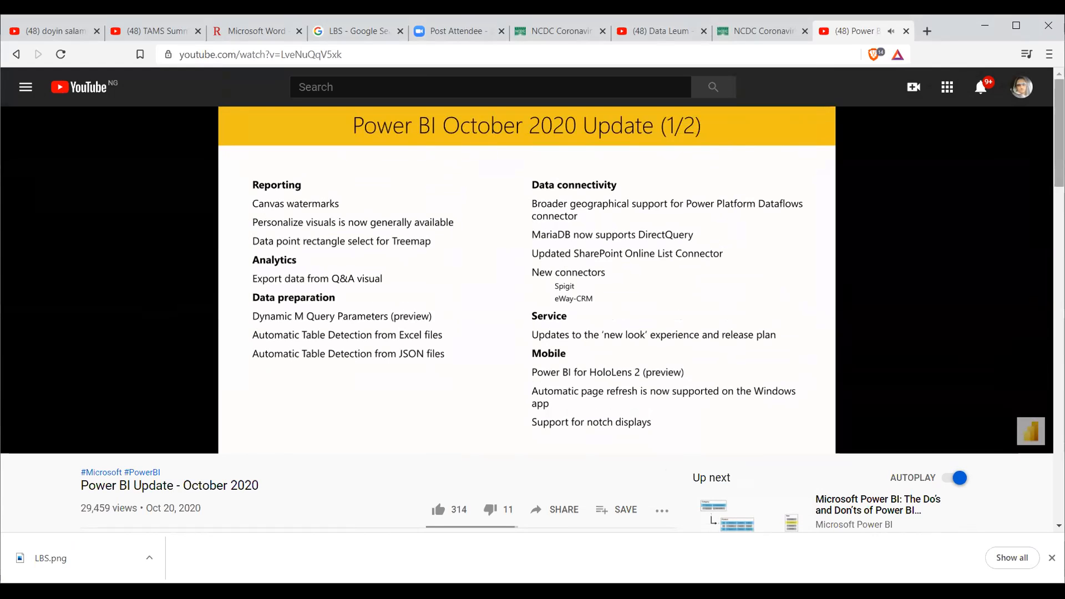
pyautogui.scroll(-5, 1059, 167)
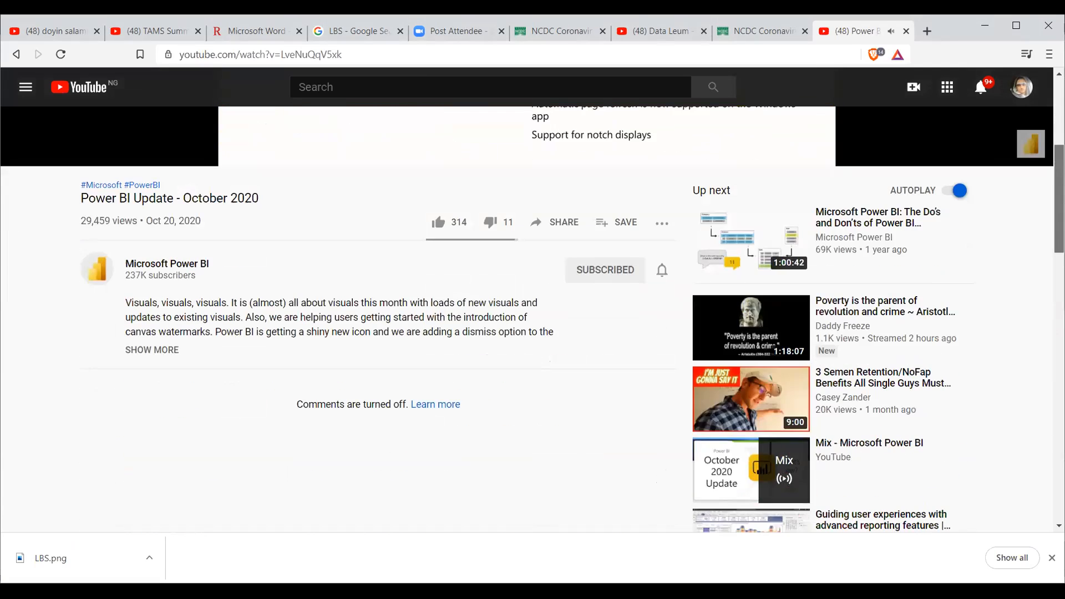
pyautogui.scroll(5, 500, 250)
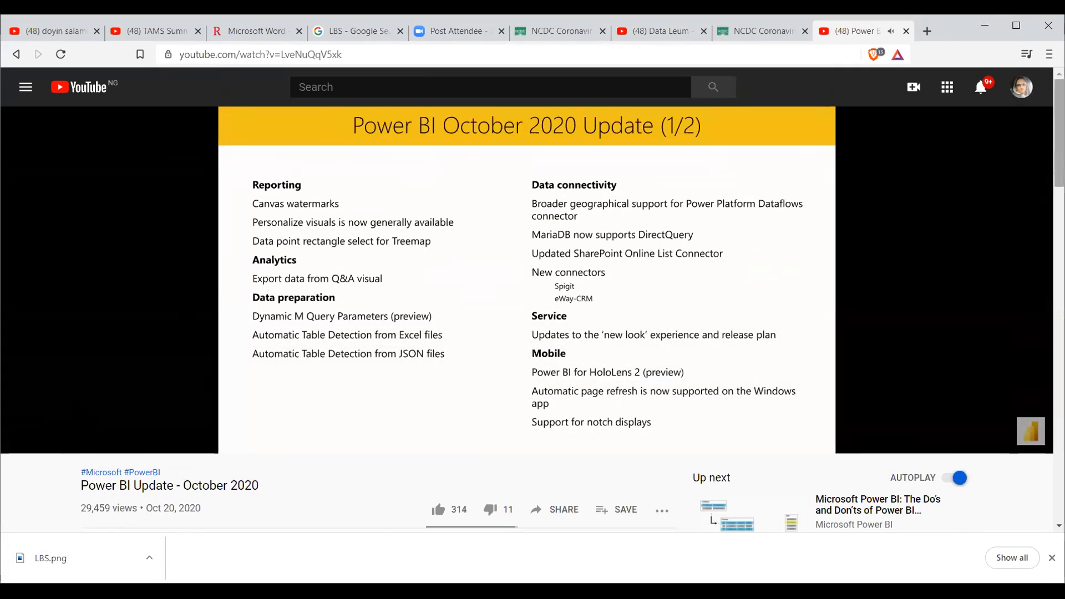
pyautogui.scroll(-3, 156, 389)
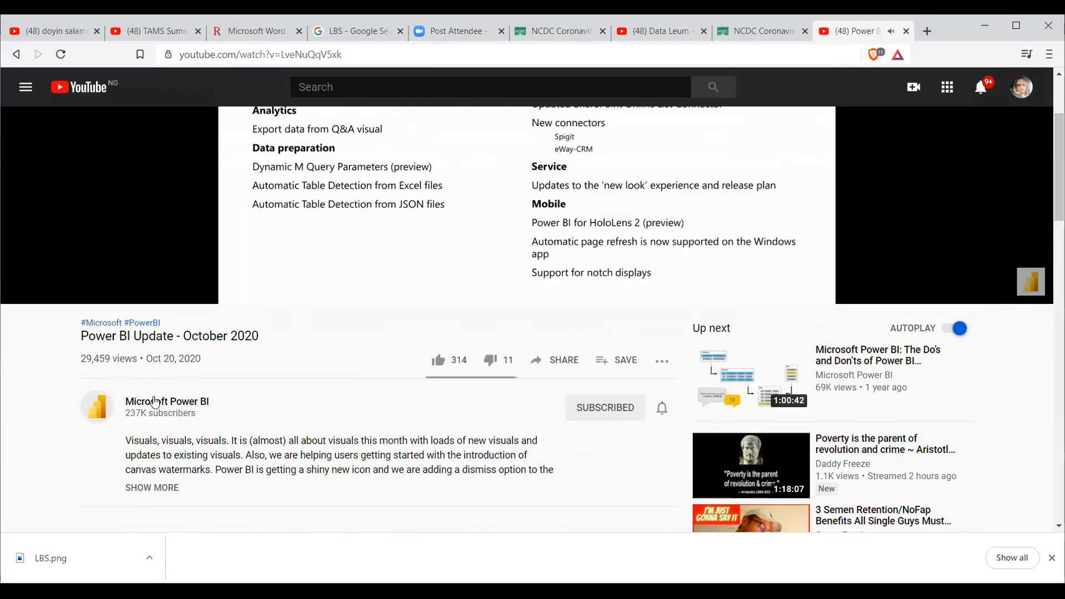
# Open the Microsoft Power BI channel and browse its video sections, from Power BI Desktop Update to Power BI Adoption Framework.
pyautogui.click(156, 401)
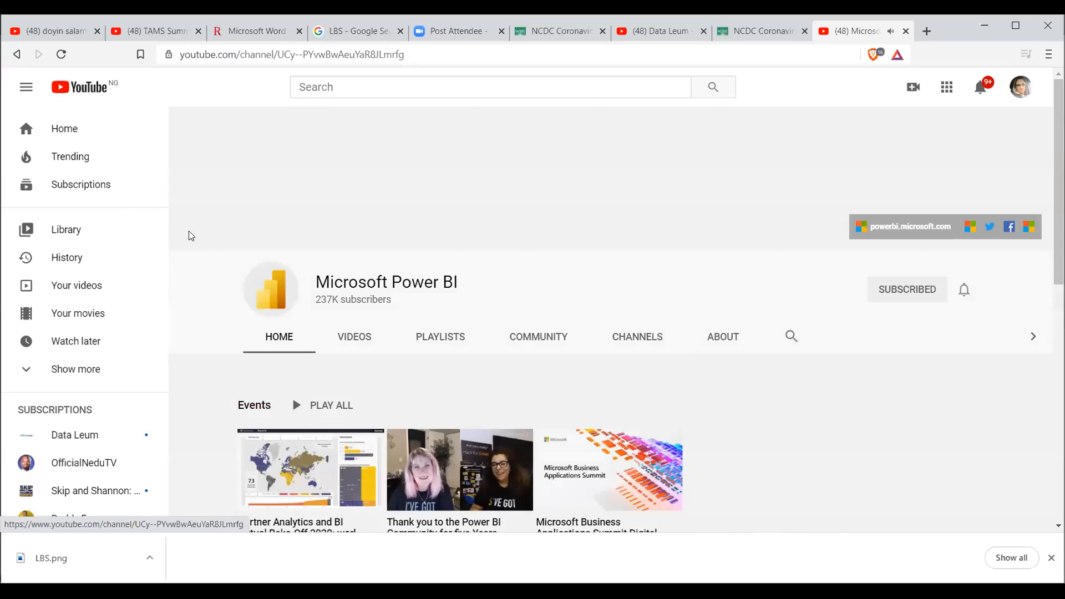
pyautogui.scroll(-8, 610, 322)
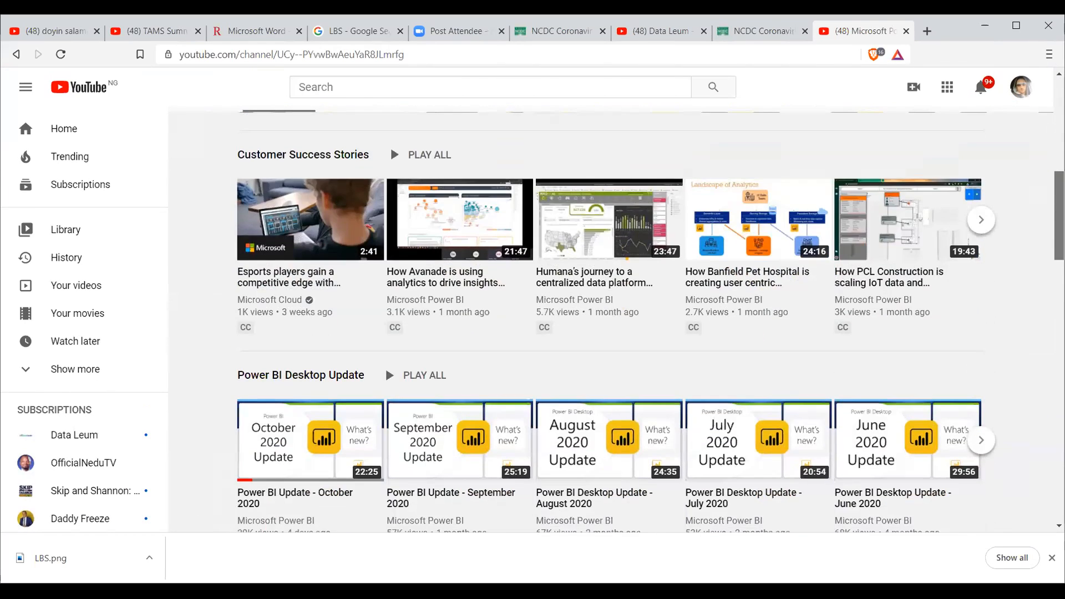
pyautogui.scroll(1, 610, 321)
pyautogui.scroll(-4, 610, 322)
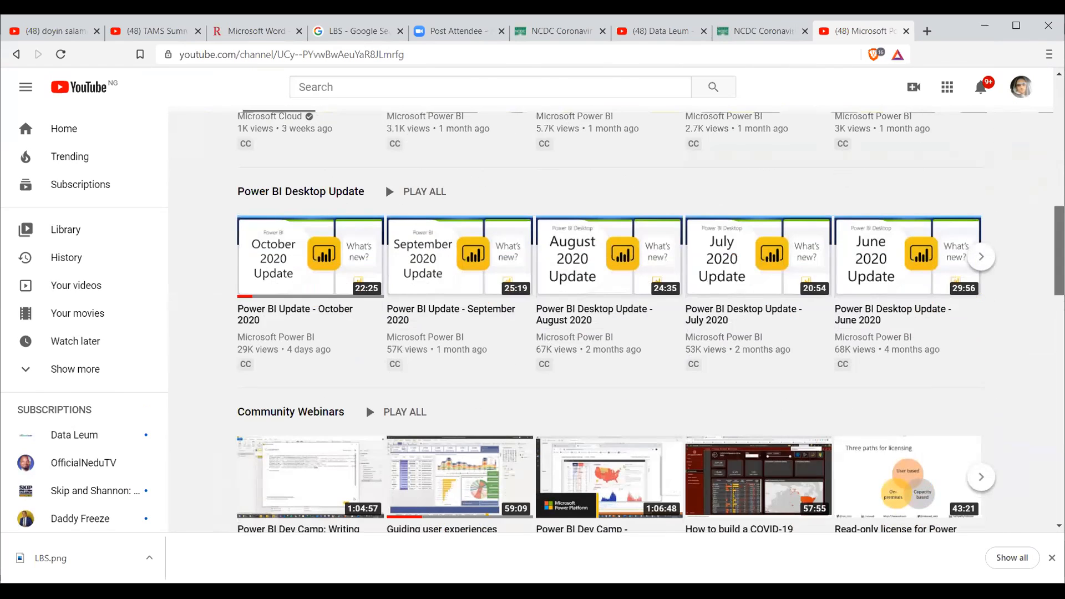
pyautogui.scroll(-1, 610, 322)
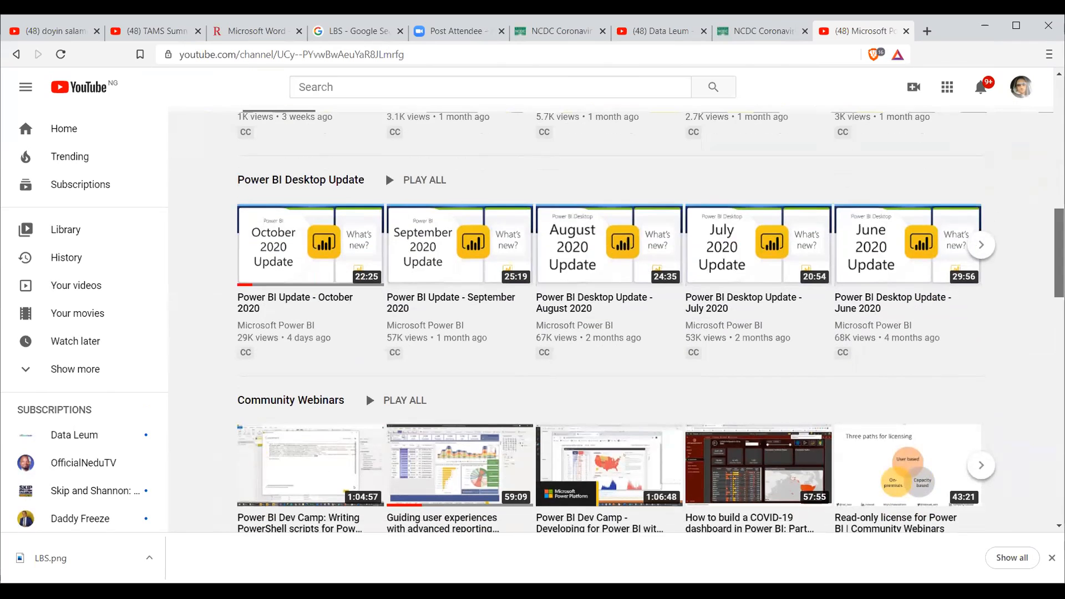
pyautogui.scroll(-7, 610, 322)
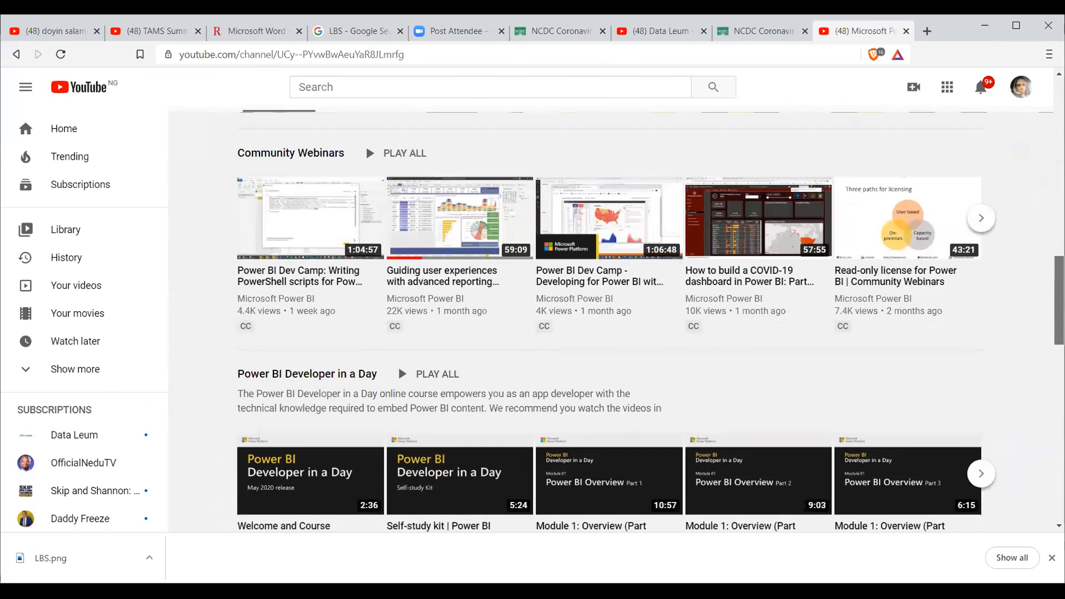
pyautogui.scroll(-10, 610, 321)
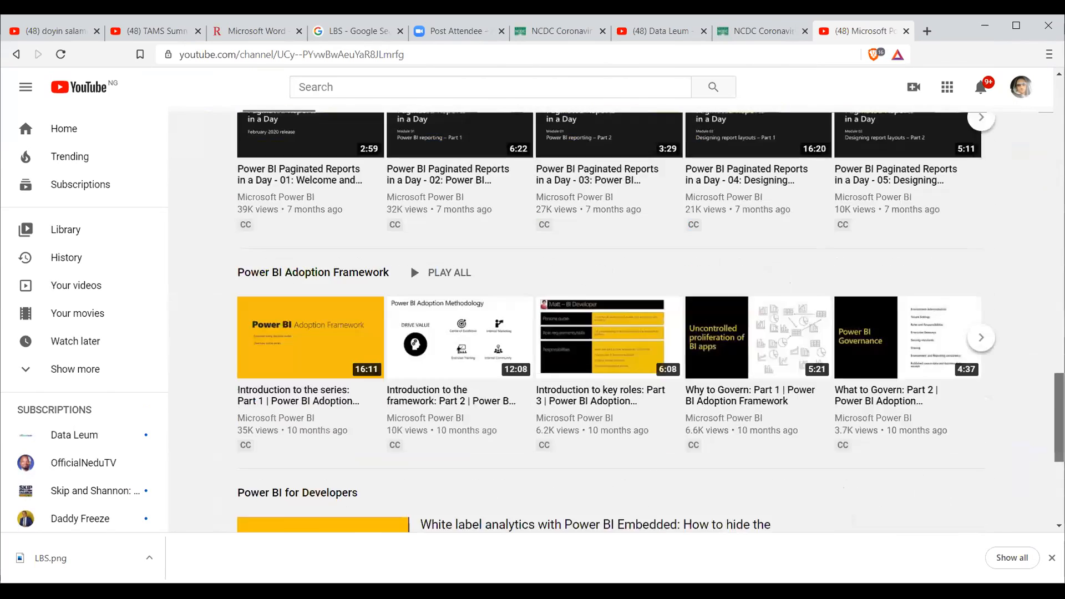